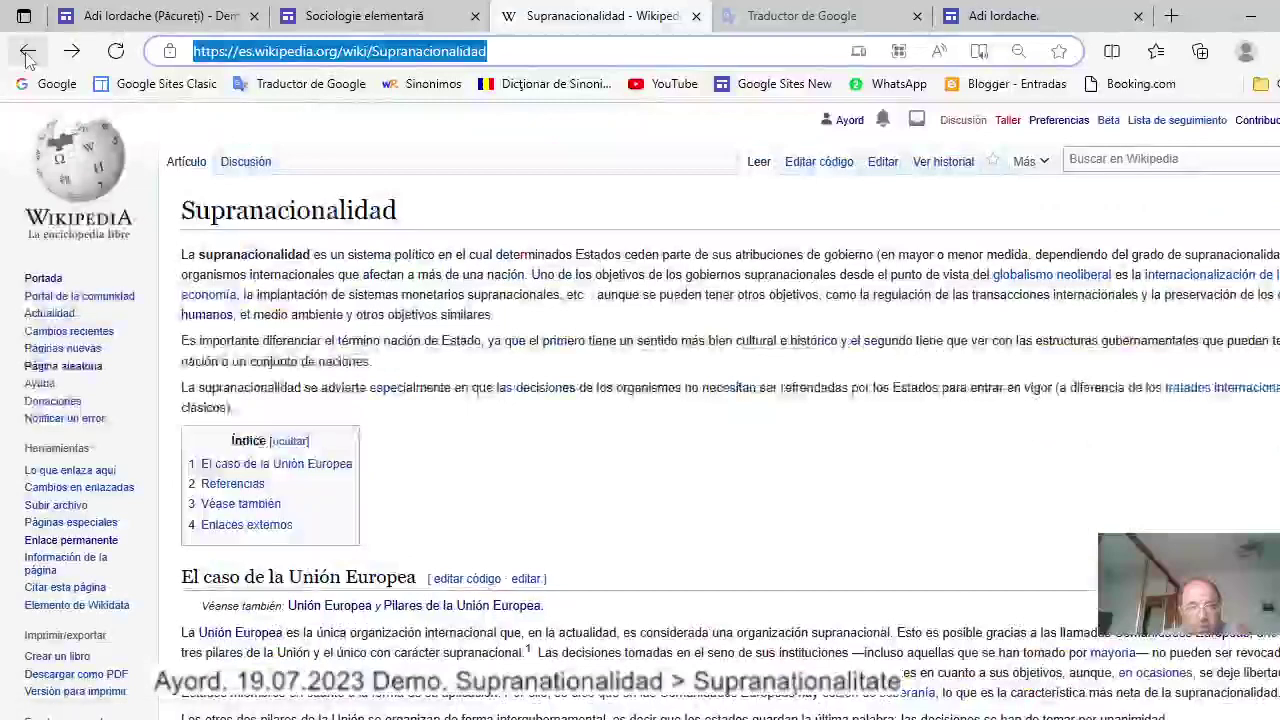
Open the 14:41 1 dic 2022 revision from the Supranacionalidad article's history and look through its text.
{"action": "left_click", "coordinate": [938, 174]}
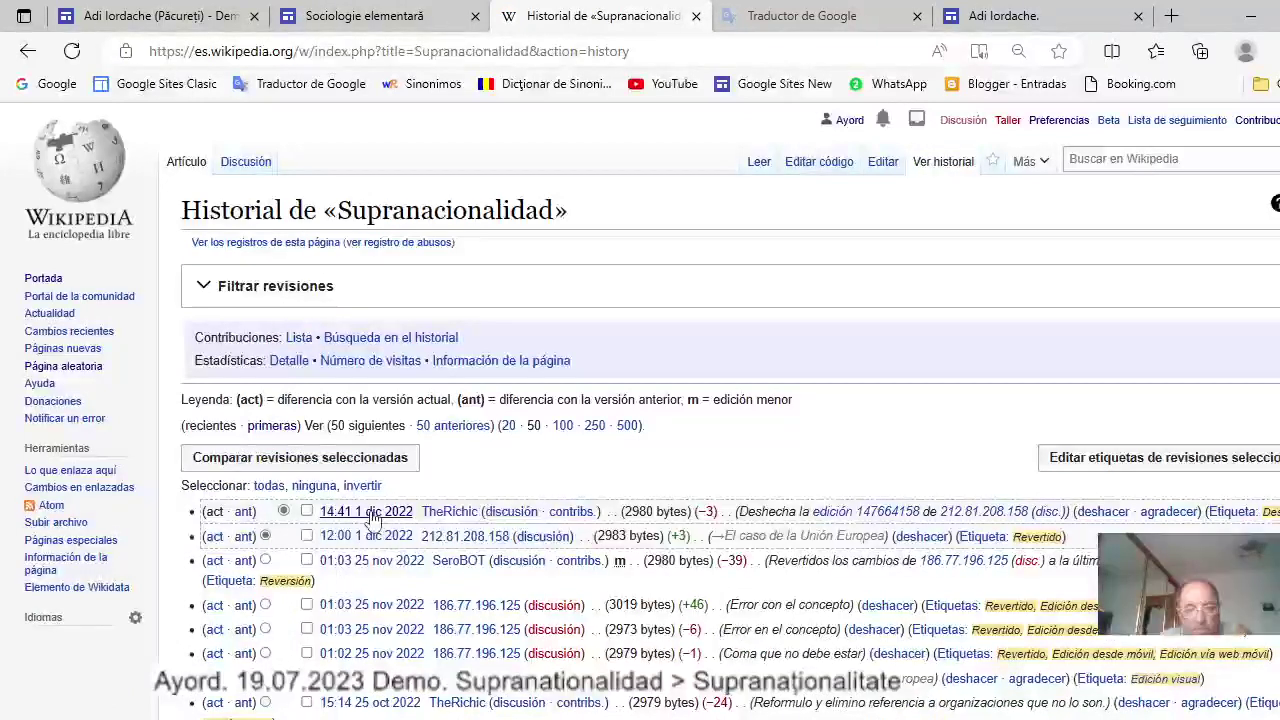
{"action": "left_click", "coordinate": [372, 512]}
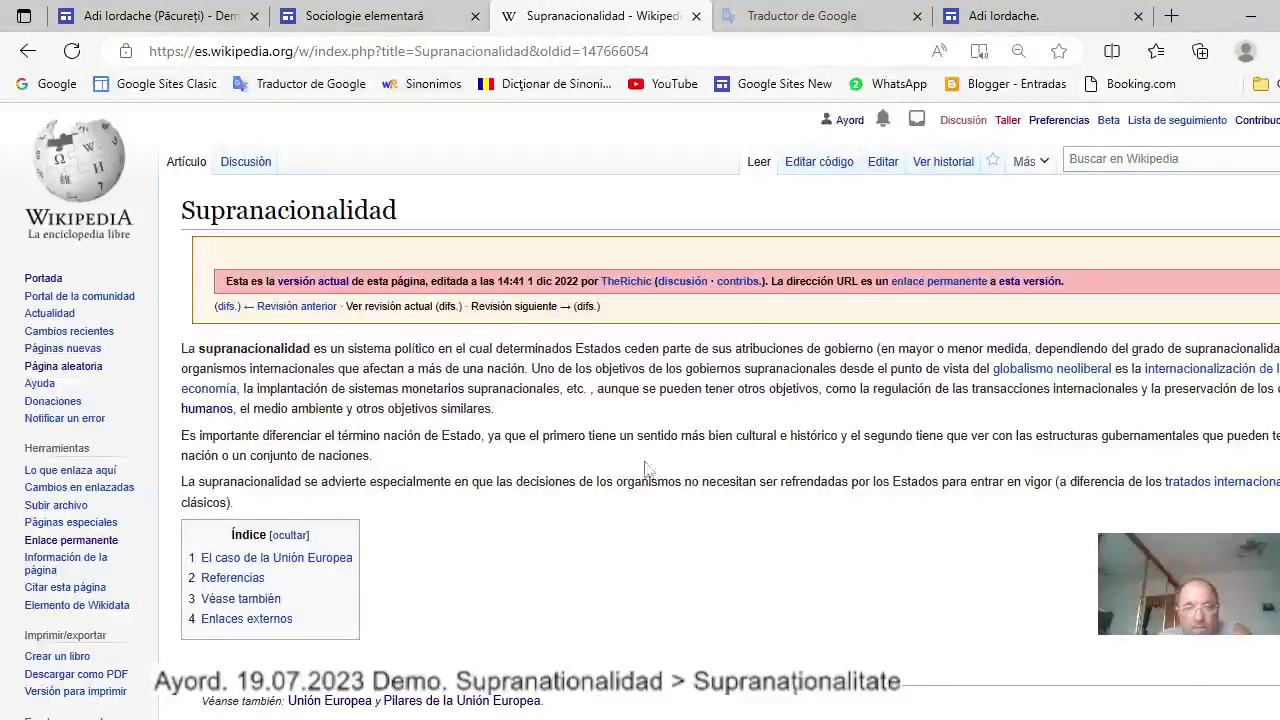
{"action": "scroll", "coordinate": [689, 428], "scroll_direction": "down", "scroll_amount": 2}
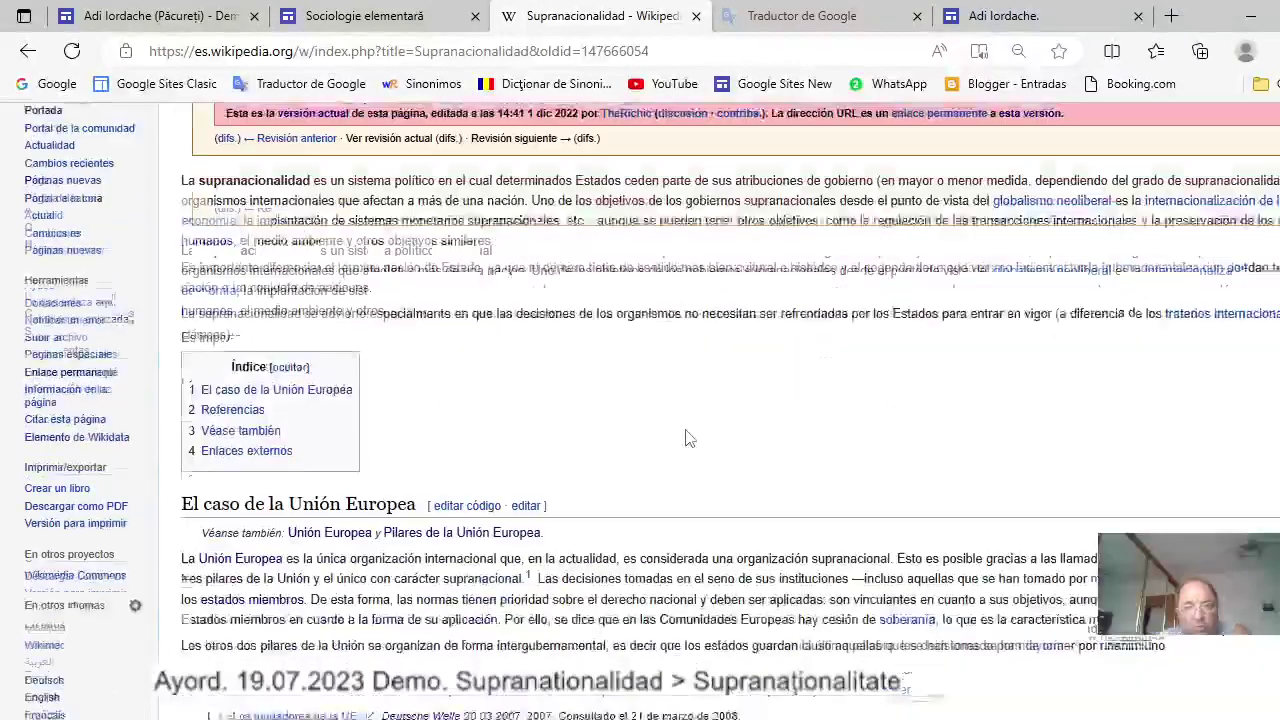
{"action": "scroll", "coordinate": [689, 438], "scroll_direction": "down", "scroll_amount": 3}
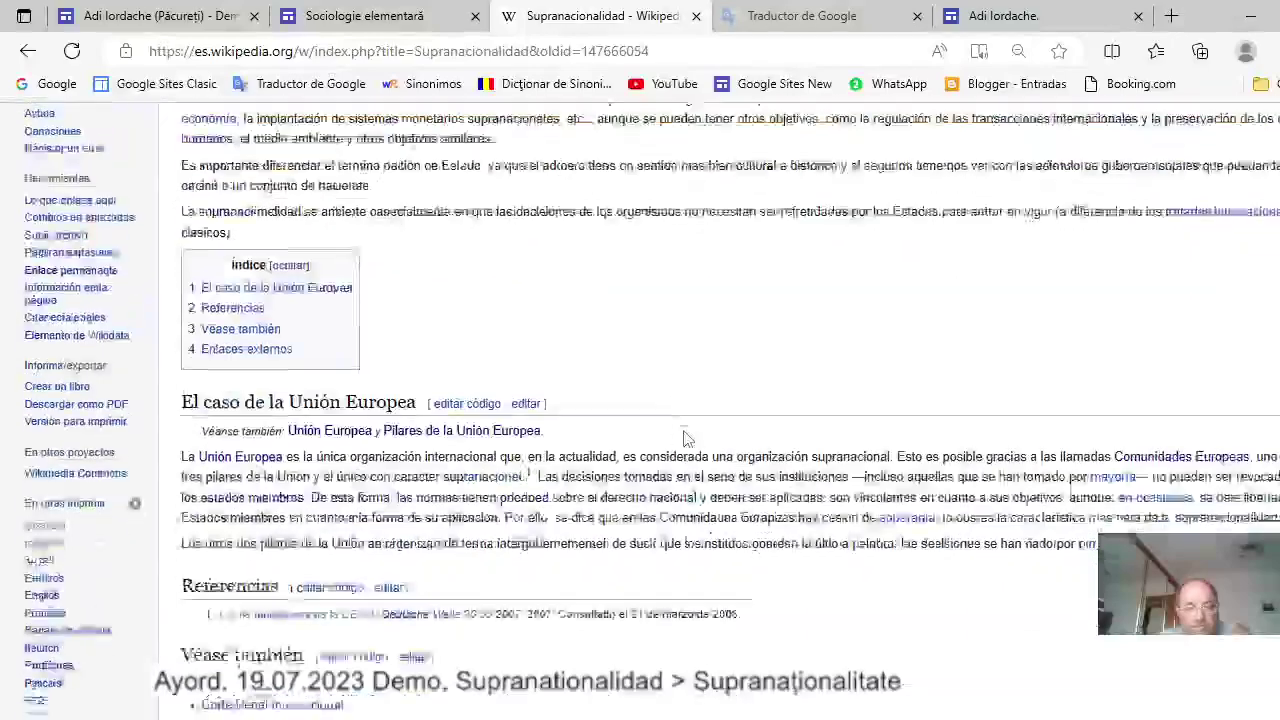
{"action": "scroll", "coordinate": [685, 440], "scroll_direction": "up", "scroll_amount": 4}
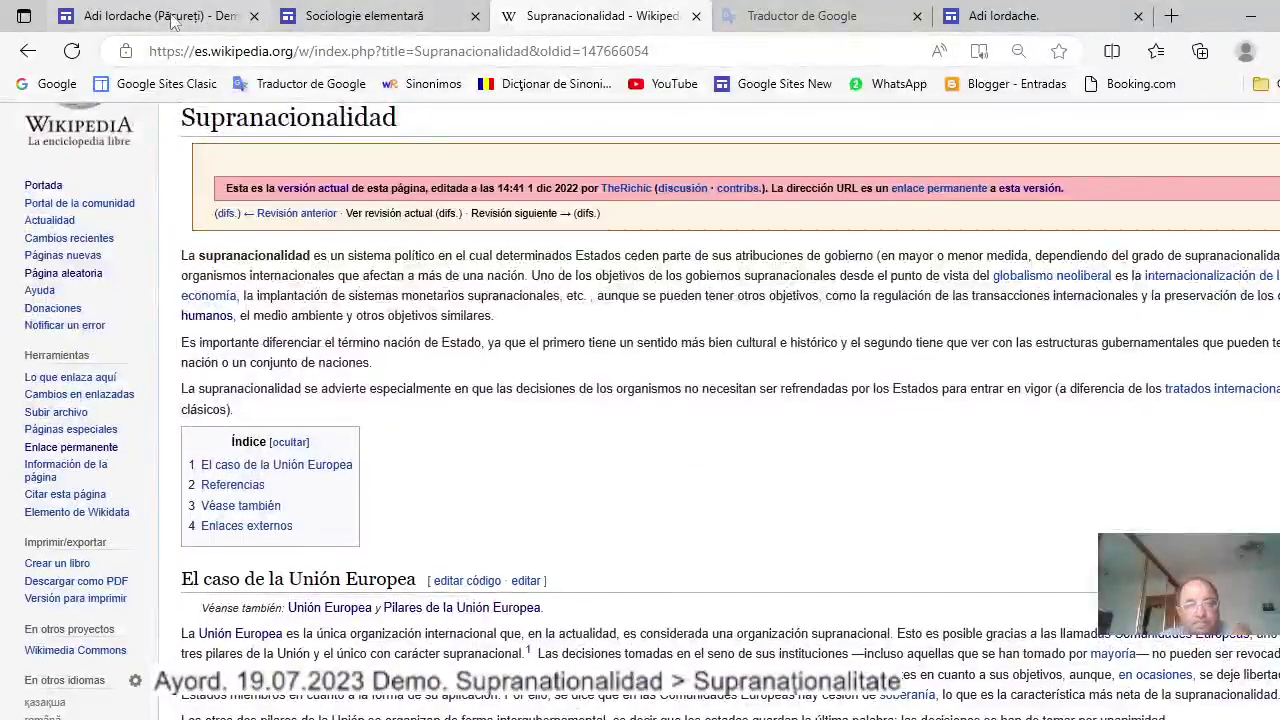
Switch to the Sociologie elementară Google Sites page and copy the article text from the Supranacionalidad heading through the last external link.
{"action": "left_click", "coordinate": [366, 24]}
{"action": "scroll", "coordinate": [572, 471], "scroll_direction": "down", "scroll_amount": 10}
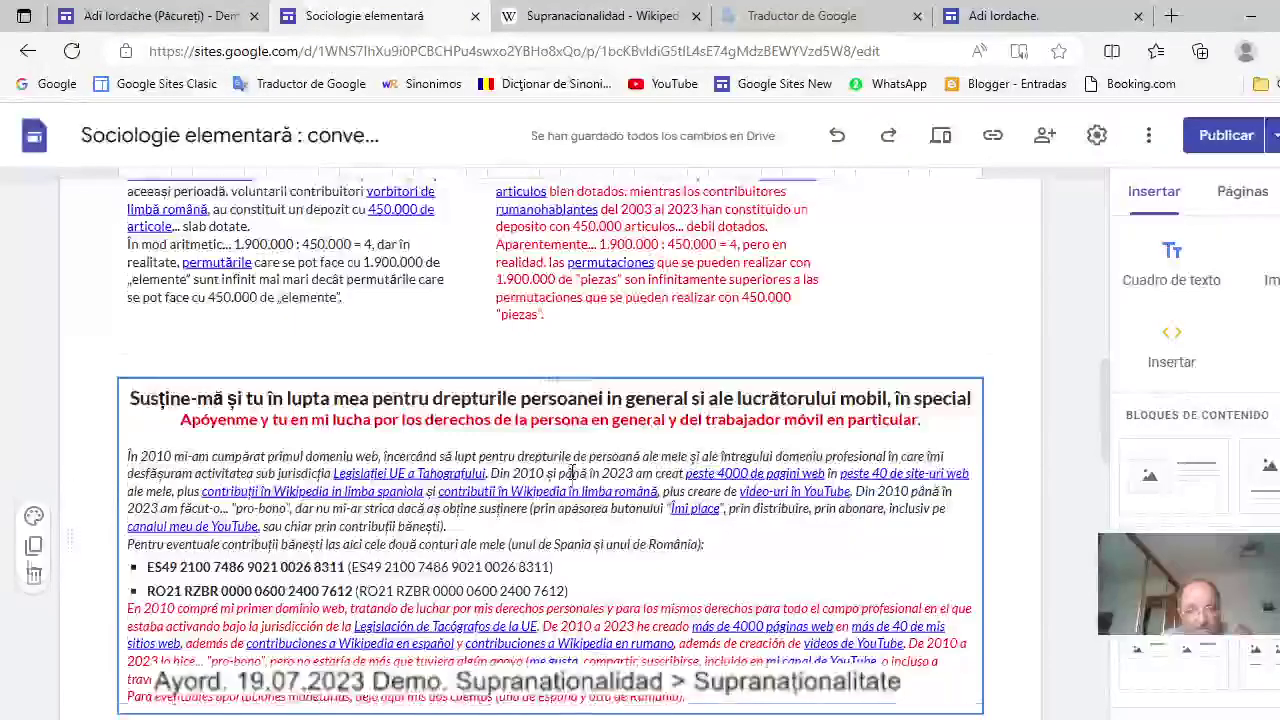
{"action": "scroll", "coordinate": [572, 471], "scroll_direction": "down", "scroll_amount": 5}
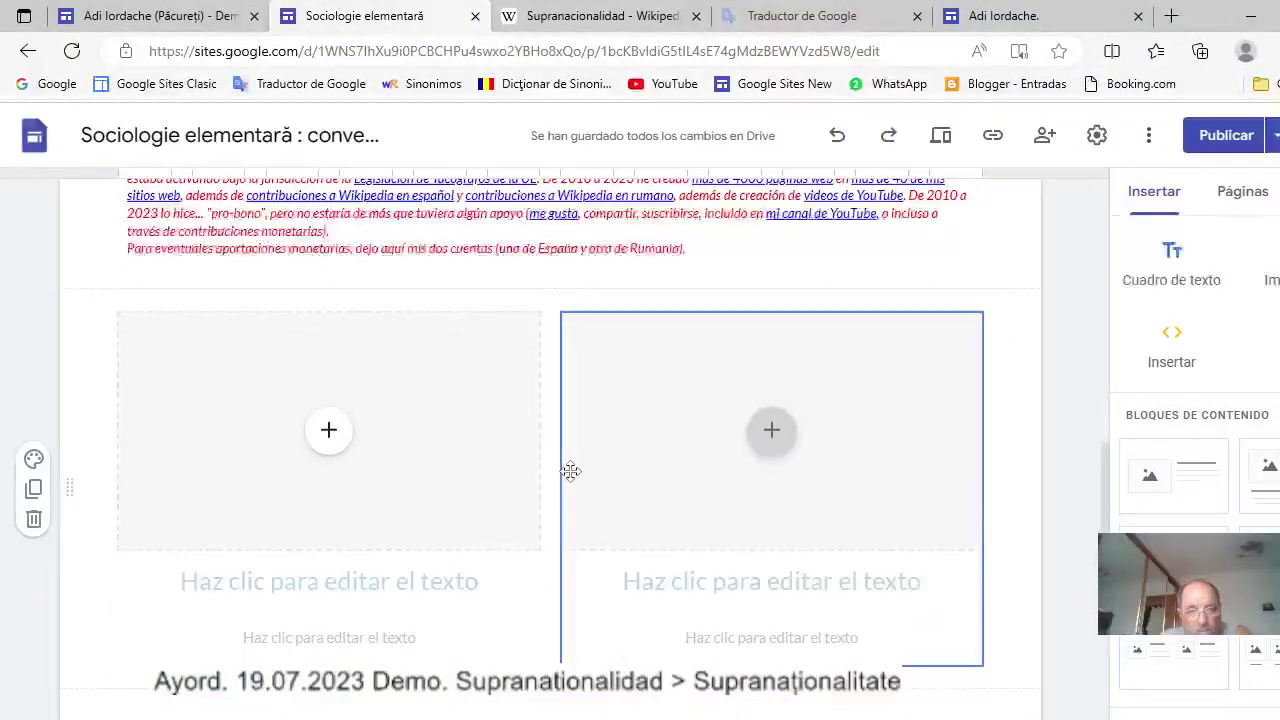
{"action": "scroll", "coordinate": [572, 471], "scroll_direction": "down", "scroll_amount": 5}
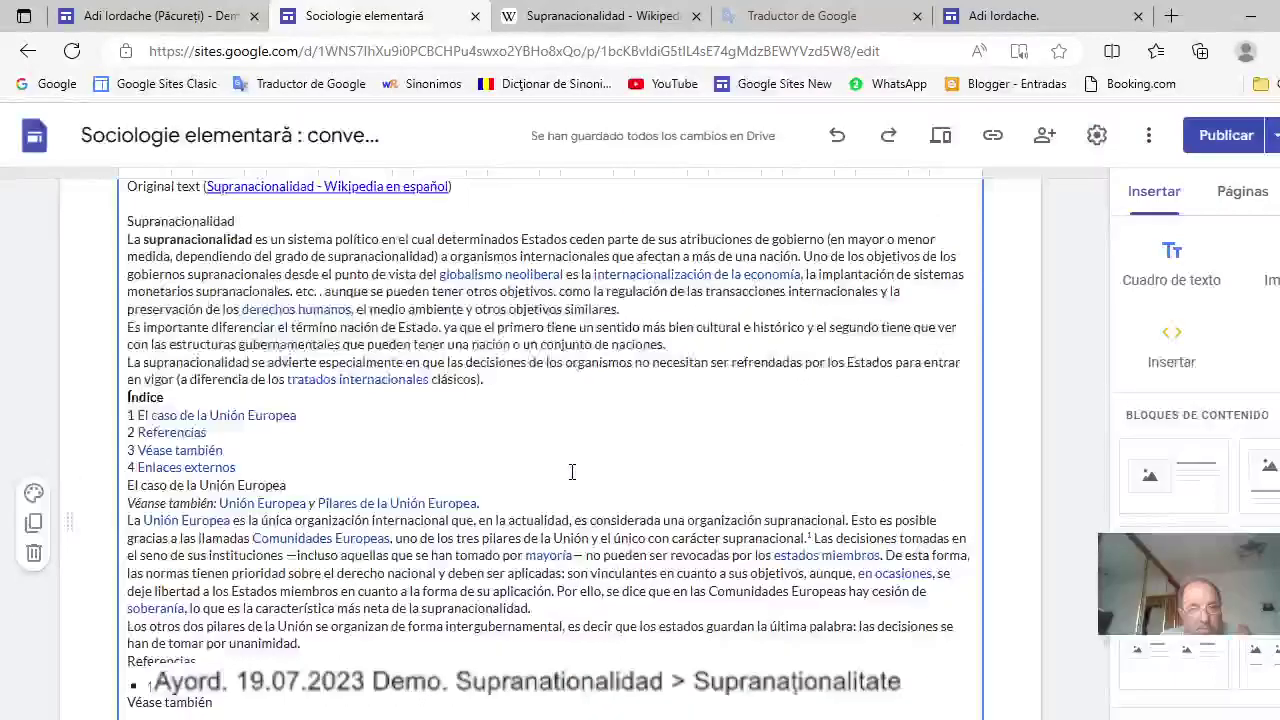
{"action": "scroll", "coordinate": [572, 471], "scroll_direction": "up", "scroll_amount": 1}
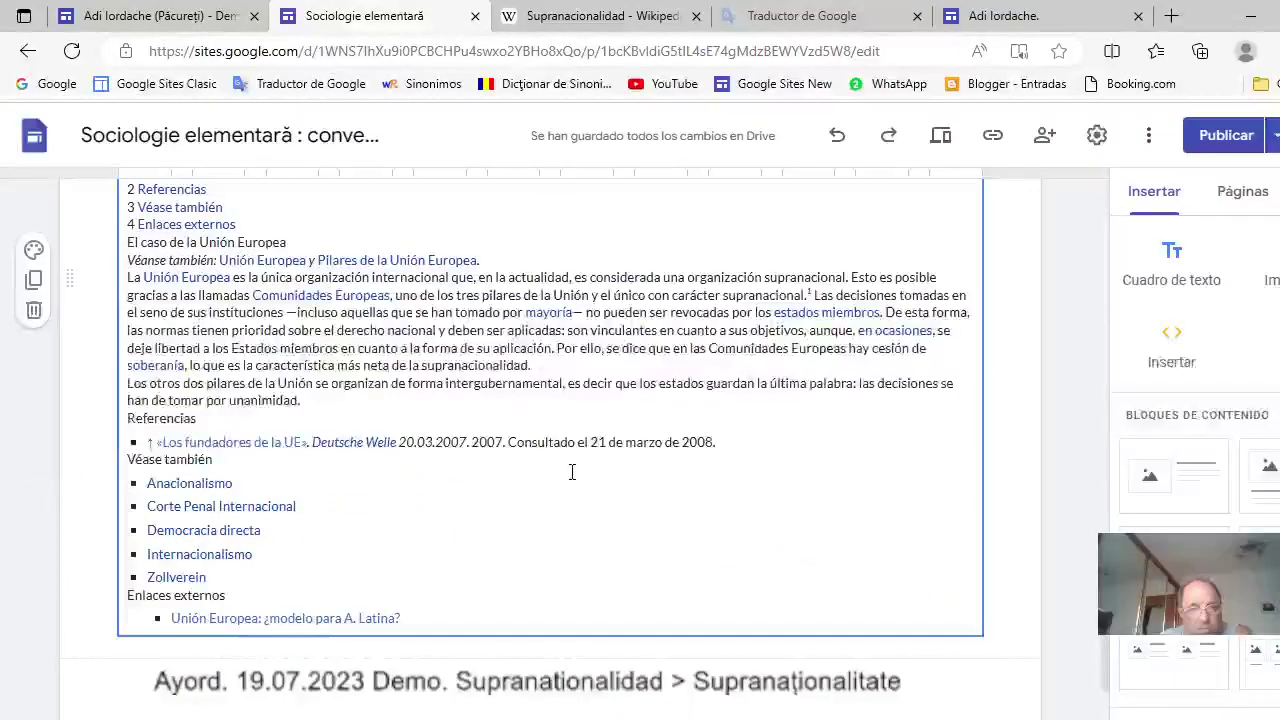
{"action": "scroll", "coordinate": [572, 471], "scroll_direction": "up", "scroll_amount": 4}
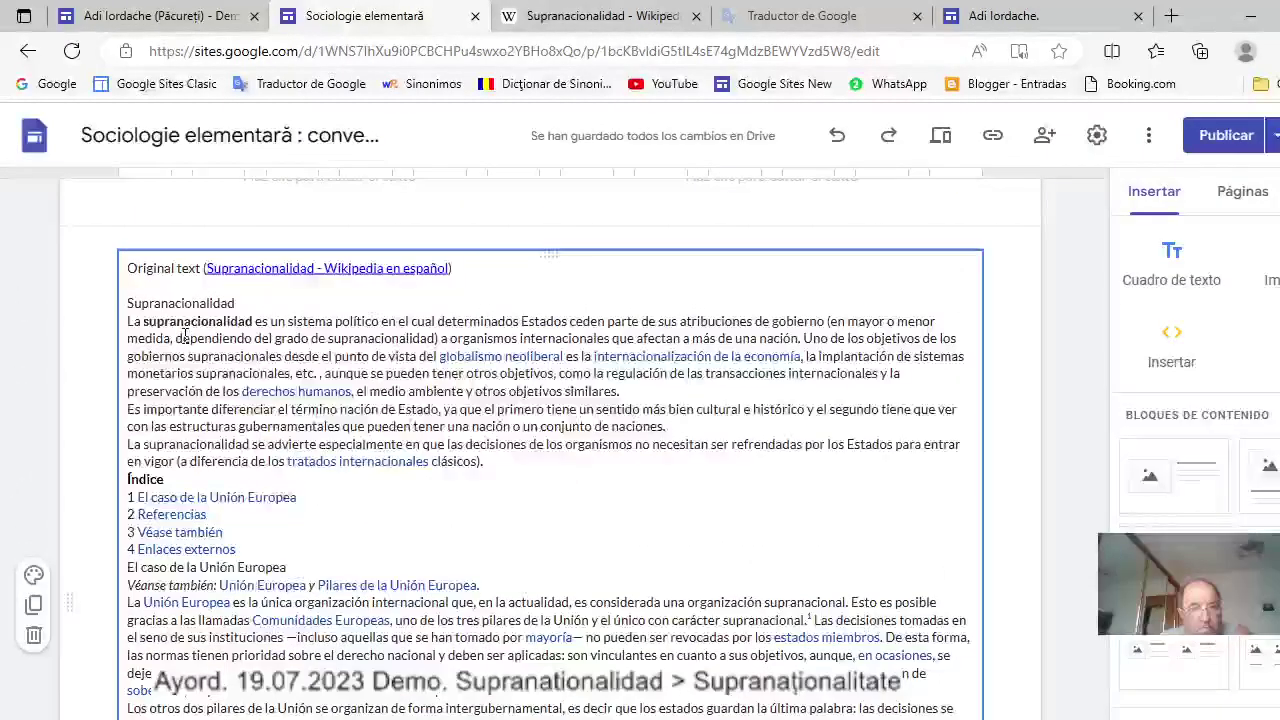
{"action": "left_click_drag", "start_coordinate": [128, 307], "coordinate": [401, 585]}
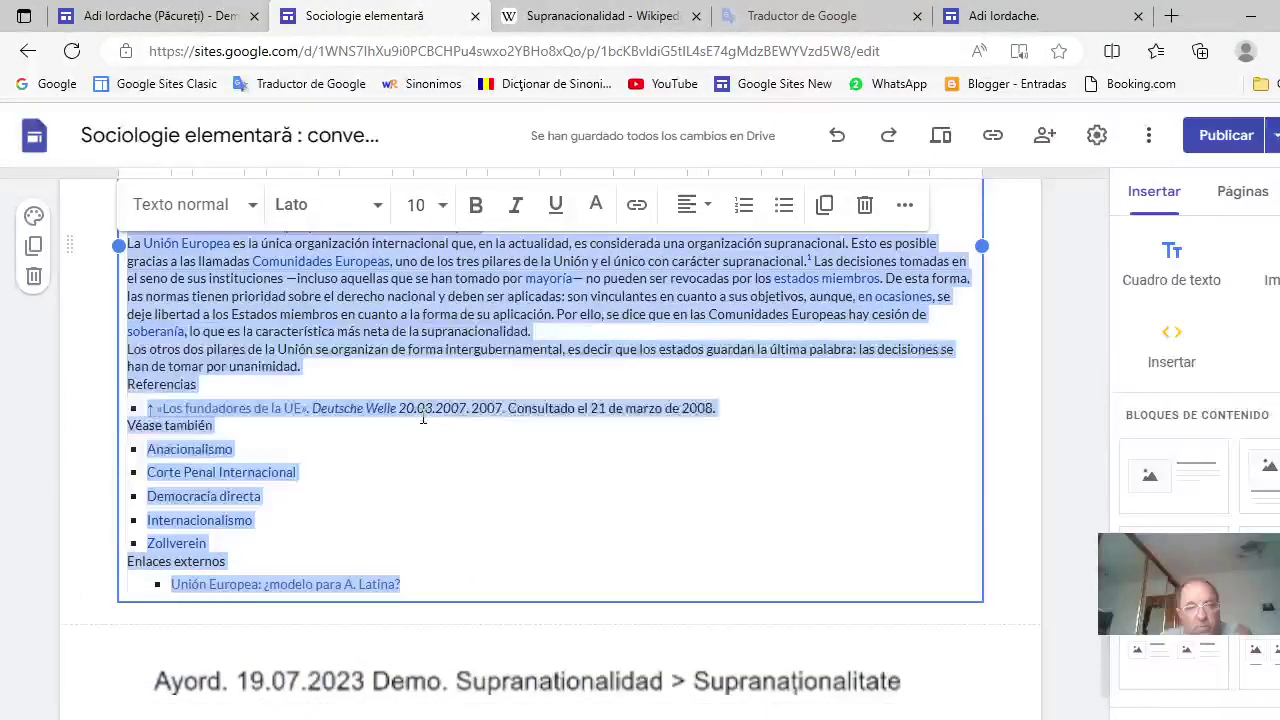
{"action": "right_click", "coordinate": [452, 296]}
{"action": "left_click", "coordinate": [517, 411]}
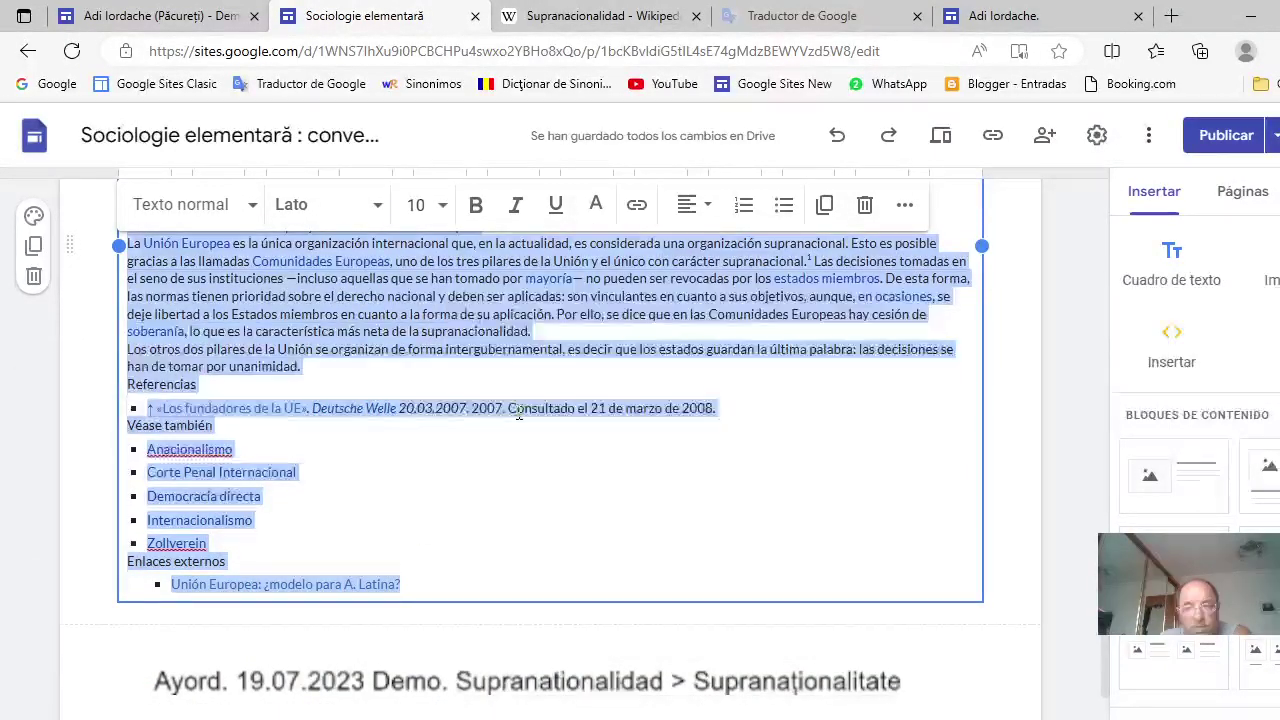
Insert a two-column content block with image placeholders and captions below the original article text.
{"action": "left_click", "coordinate": [1265, 490]}
{"action": "left_click", "coordinate": [460, 472]}
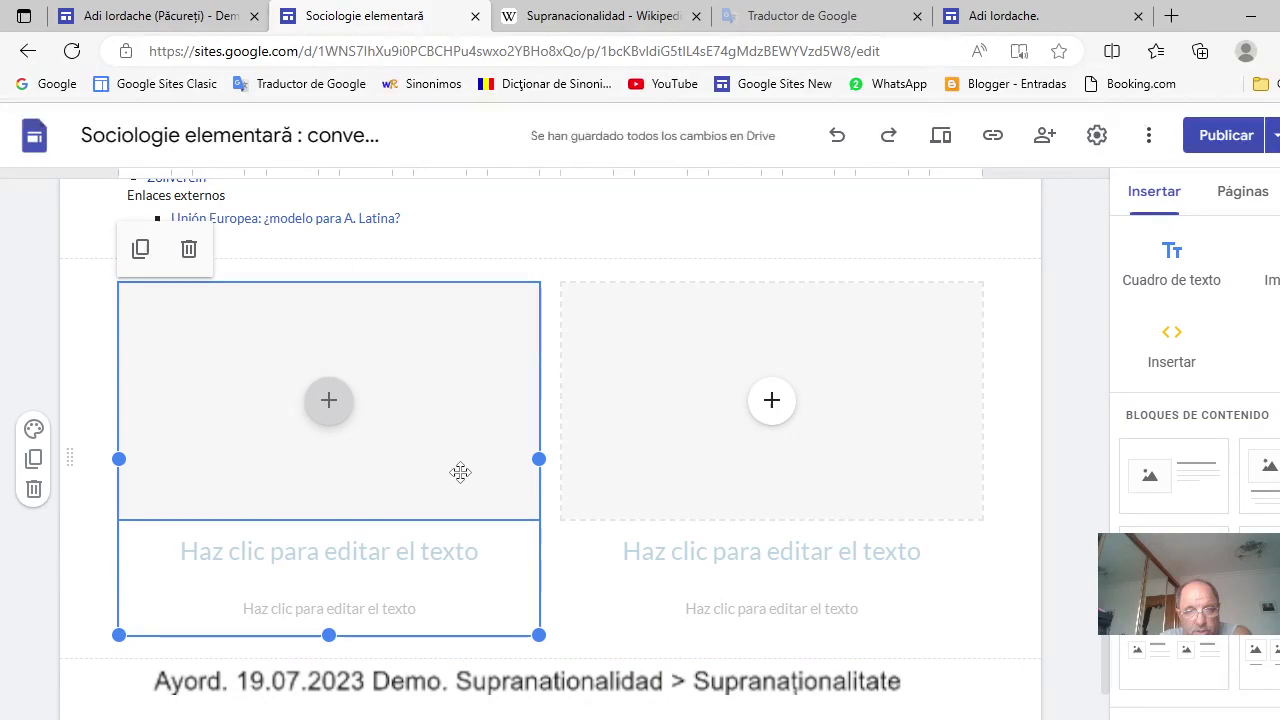
{"action": "scroll", "coordinate": [637, 456], "scroll_direction": "up", "scroll_amount": 5}
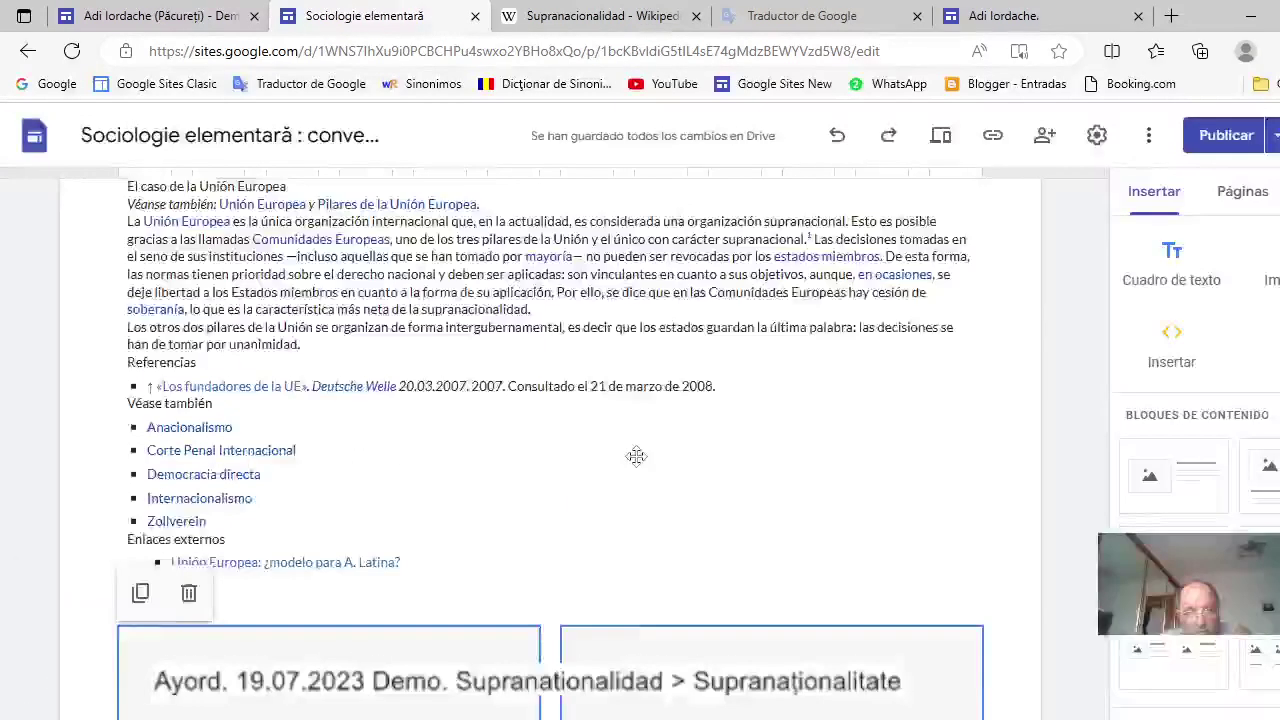
{"action": "scroll", "coordinate": [637, 456], "scroll_direction": "down", "scroll_amount": 6}
{"action": "scroll", "coordinate": [637, 456], "scroll_direction": "down", "scroll_amount": 4}
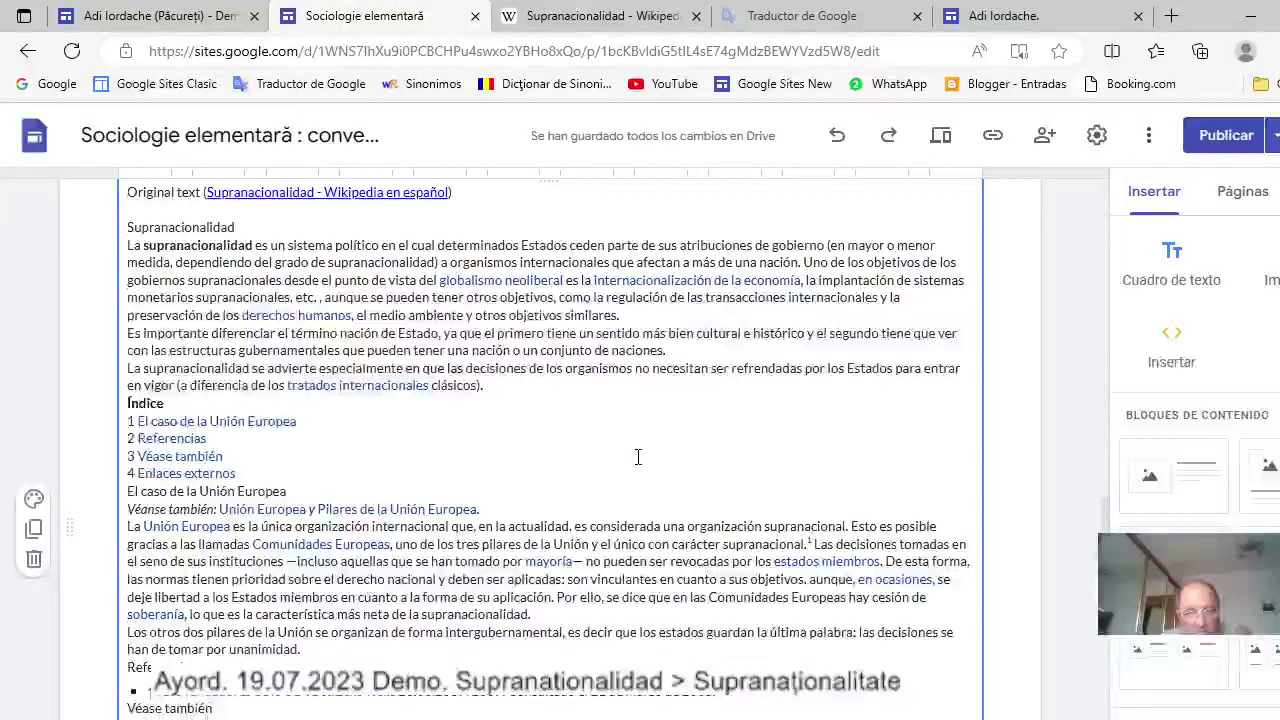
Enter "Reservado para video" as the first column's heading in the two-column block above the original article text.
{"action": "scroll", "coordinate": [637, 456], "scroll_direction": "up", "scroll_amount": 6}
{"action": "scroll", "coordinate": [637, 456], "scroll_direction": "up", "scroll_amount": 3}
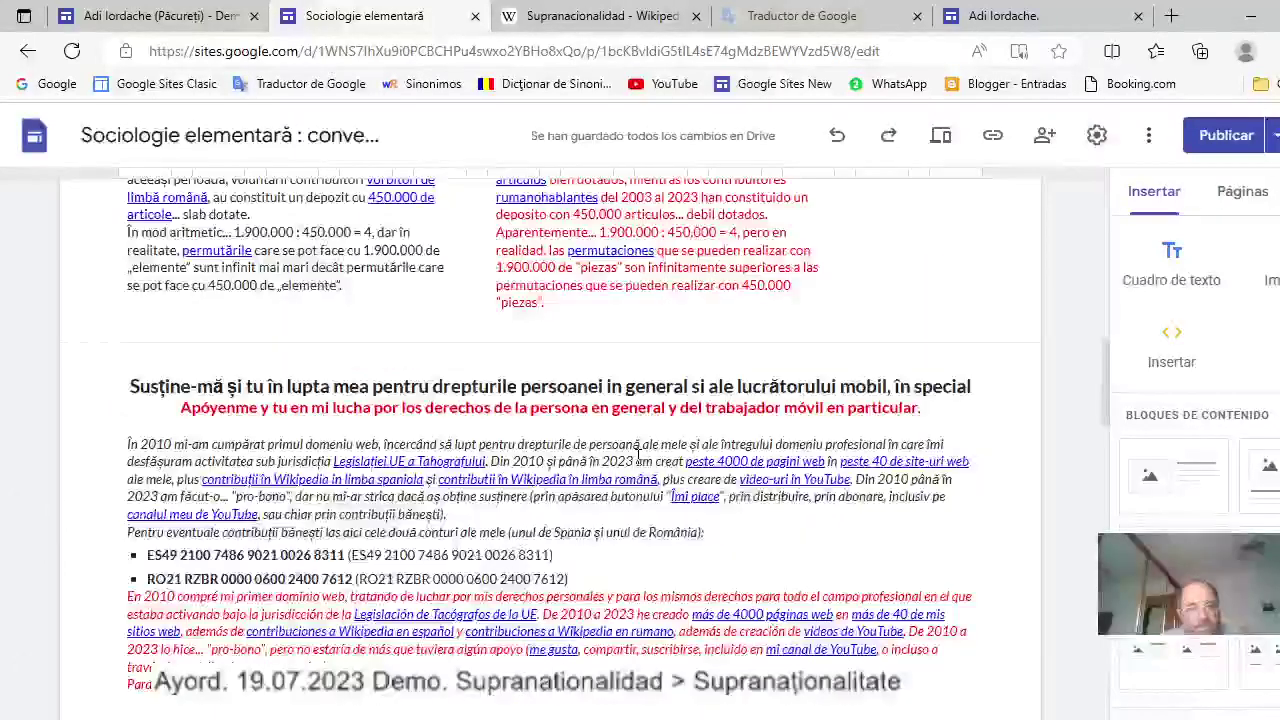
{"action": "scroll", "coordinate": [637, 456], "scroll_direction": "down", "scroll_amount": 4}
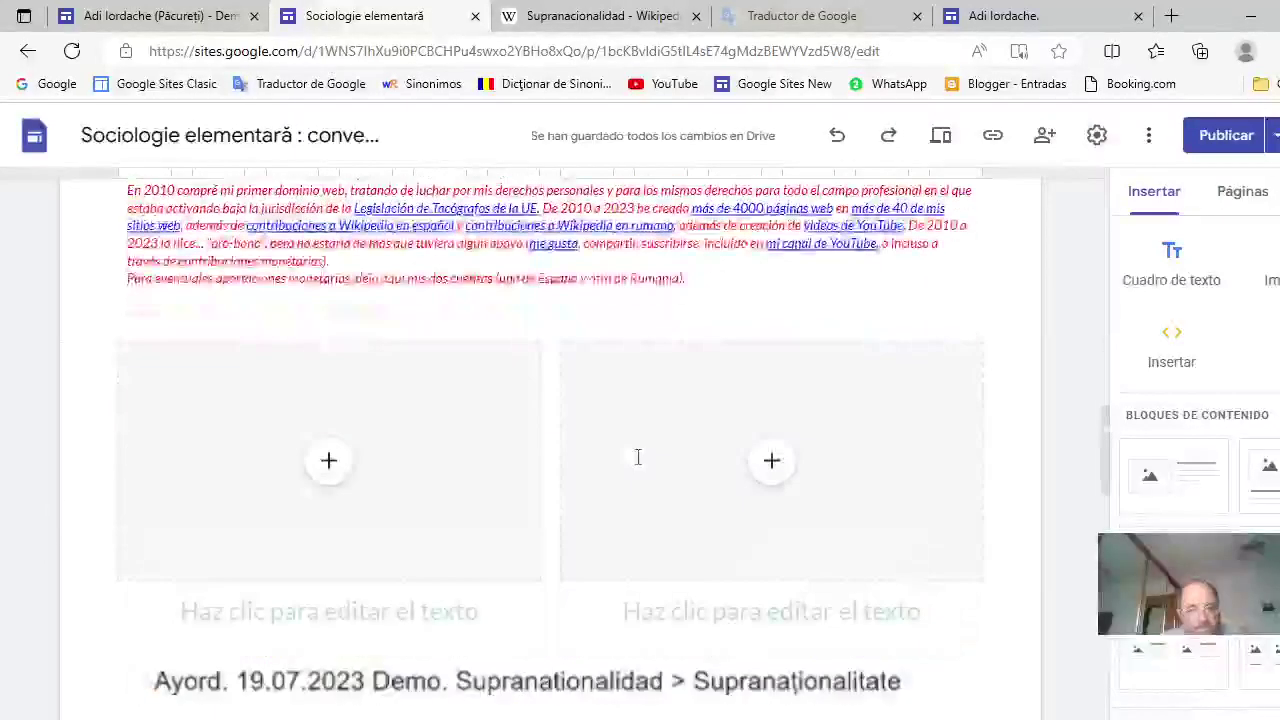
{"action": "left_click", "coordinate": [339, 612]}
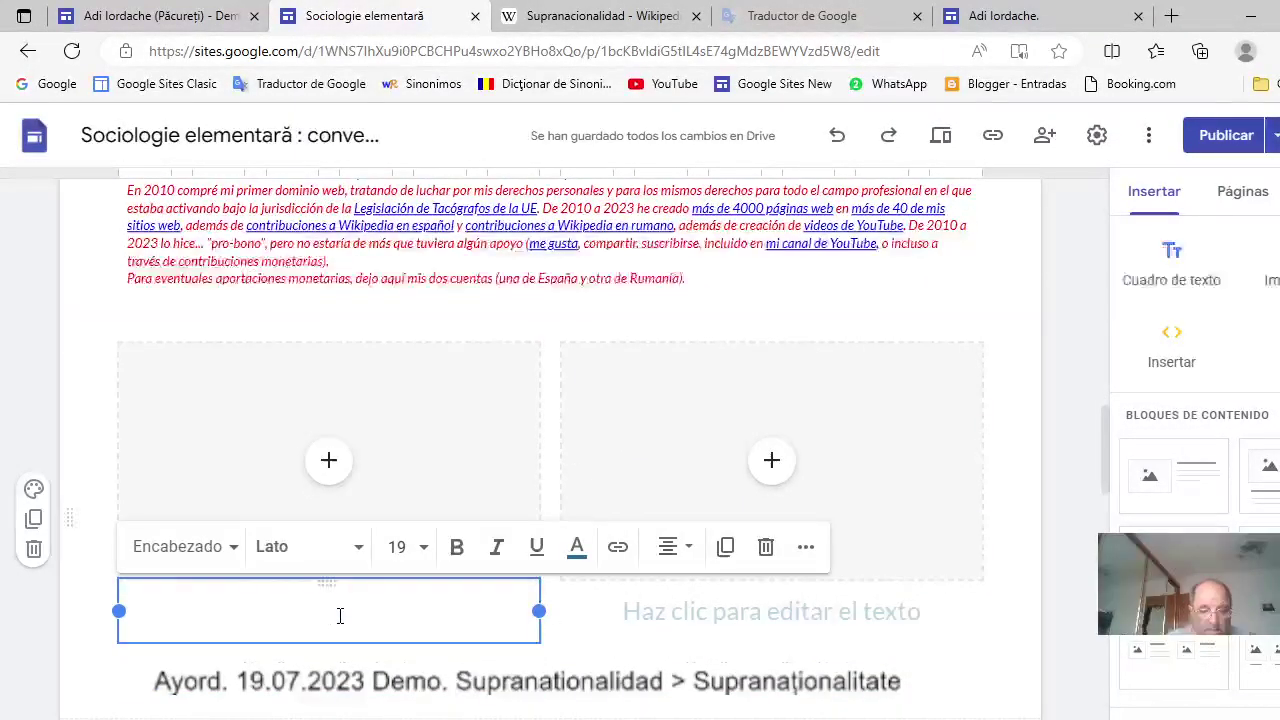
{"action": "type", "text": "Rese"}
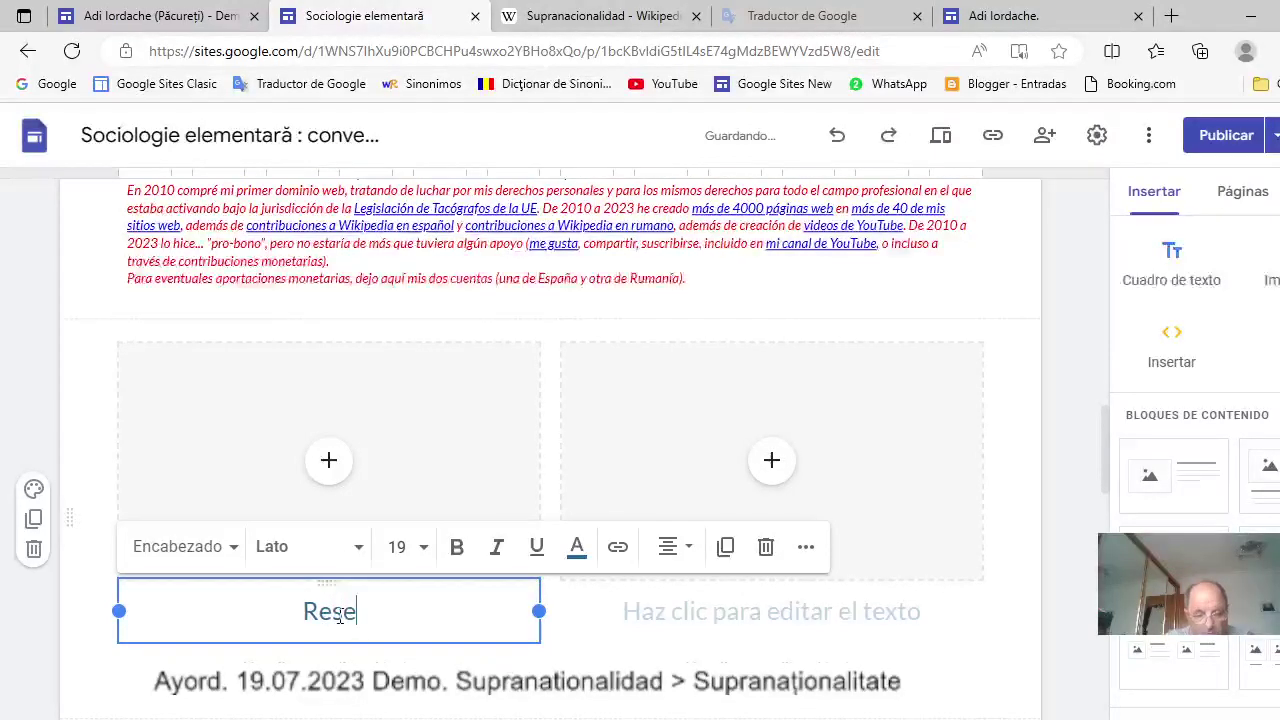
{"action": "type", "text": "rvado"}
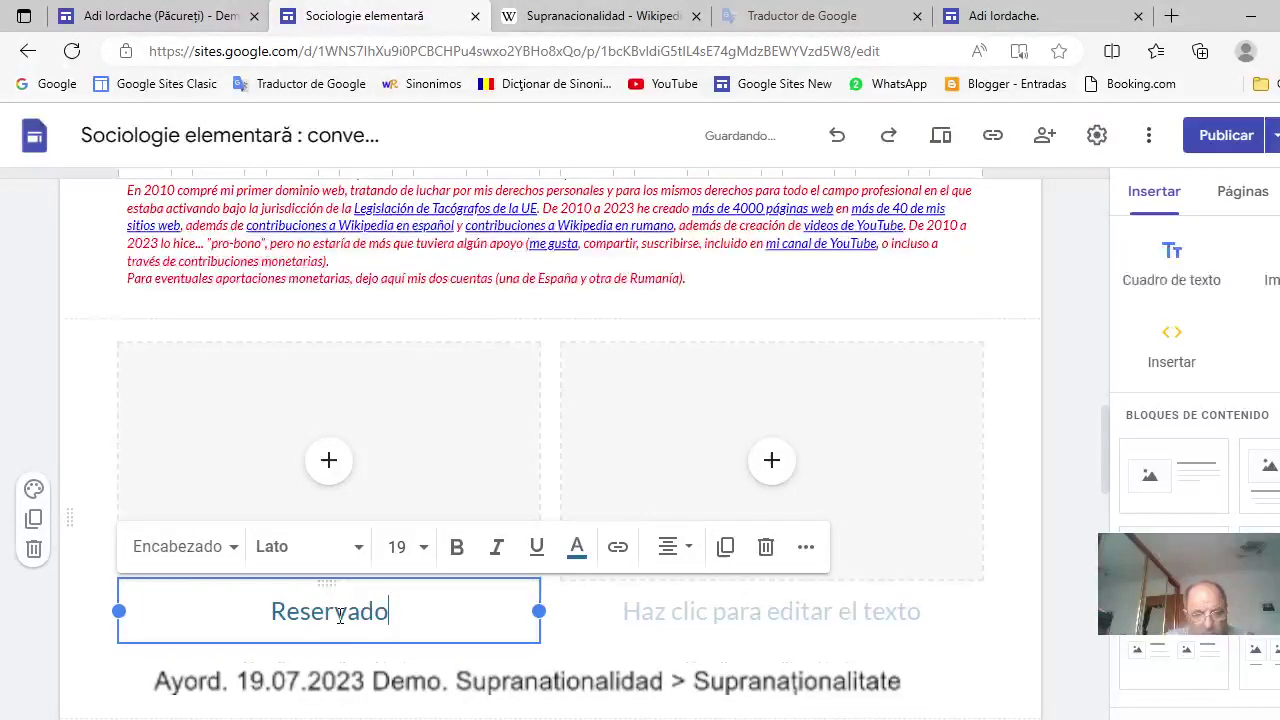
{"action": "type", "text": " pa"}
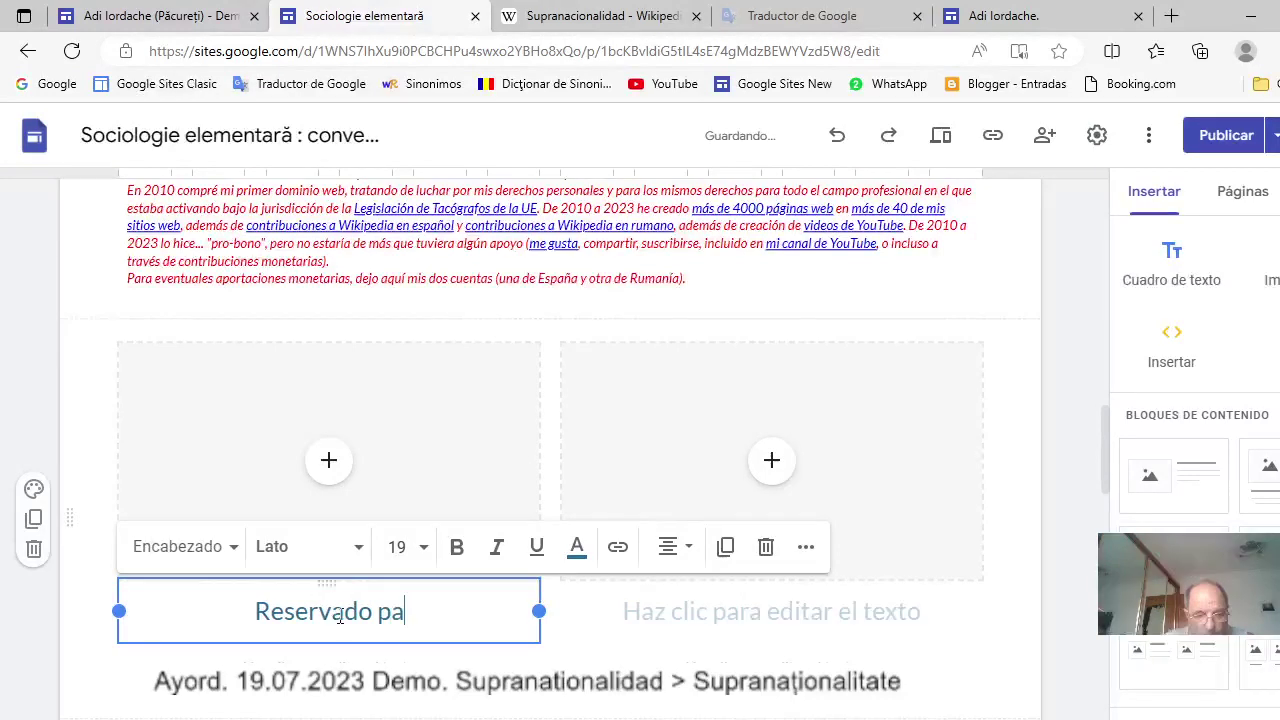
{"action": "type", "text": "ra video"}
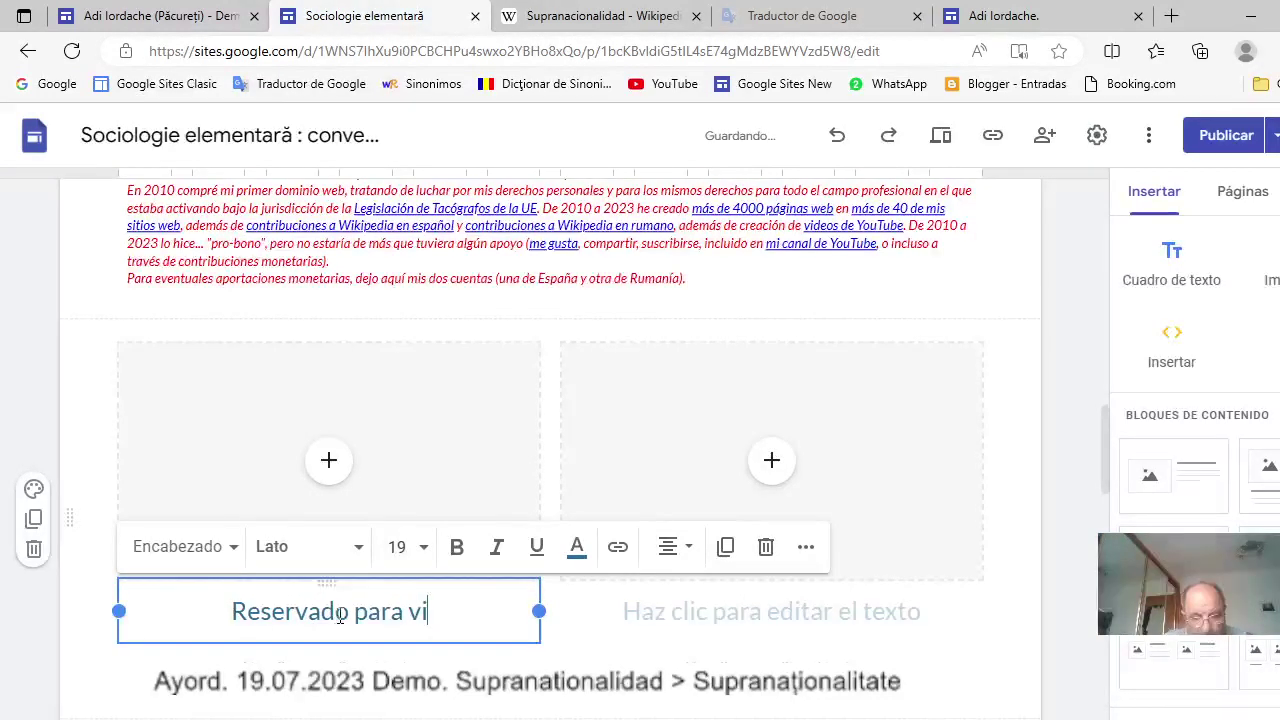
Enter "Rezervat pentru video" as the second column's heading in the same block.
{"action": "left_click", "coordinate": [714, 603]}
{"action": "type", "text": "R"}
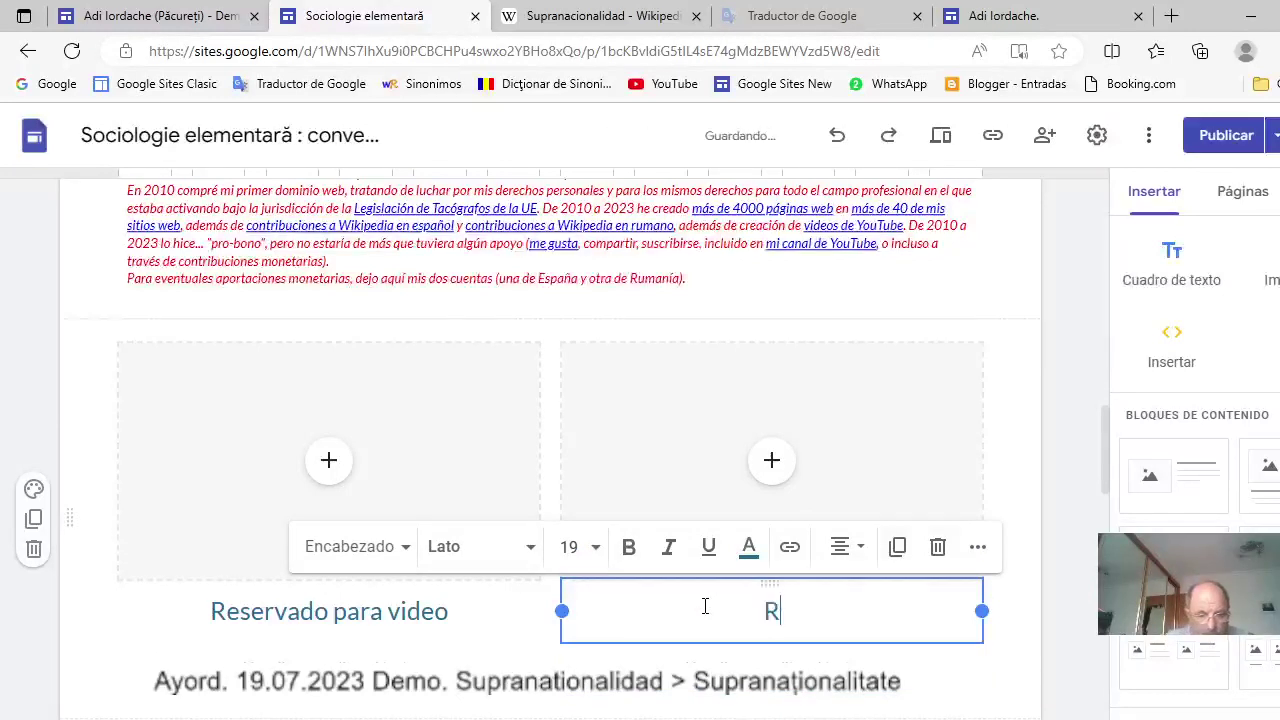
{"action": "type", "text": "ezervat pentru"}
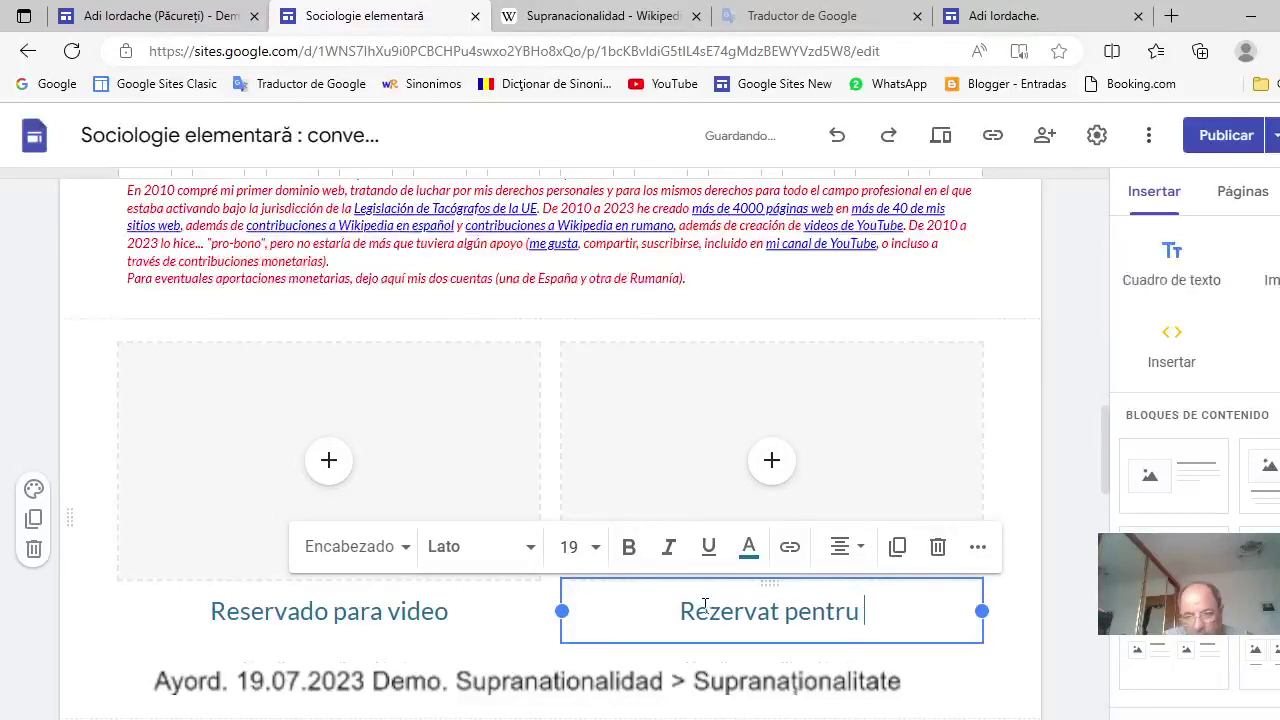
{"action": "type", "text": " video"}
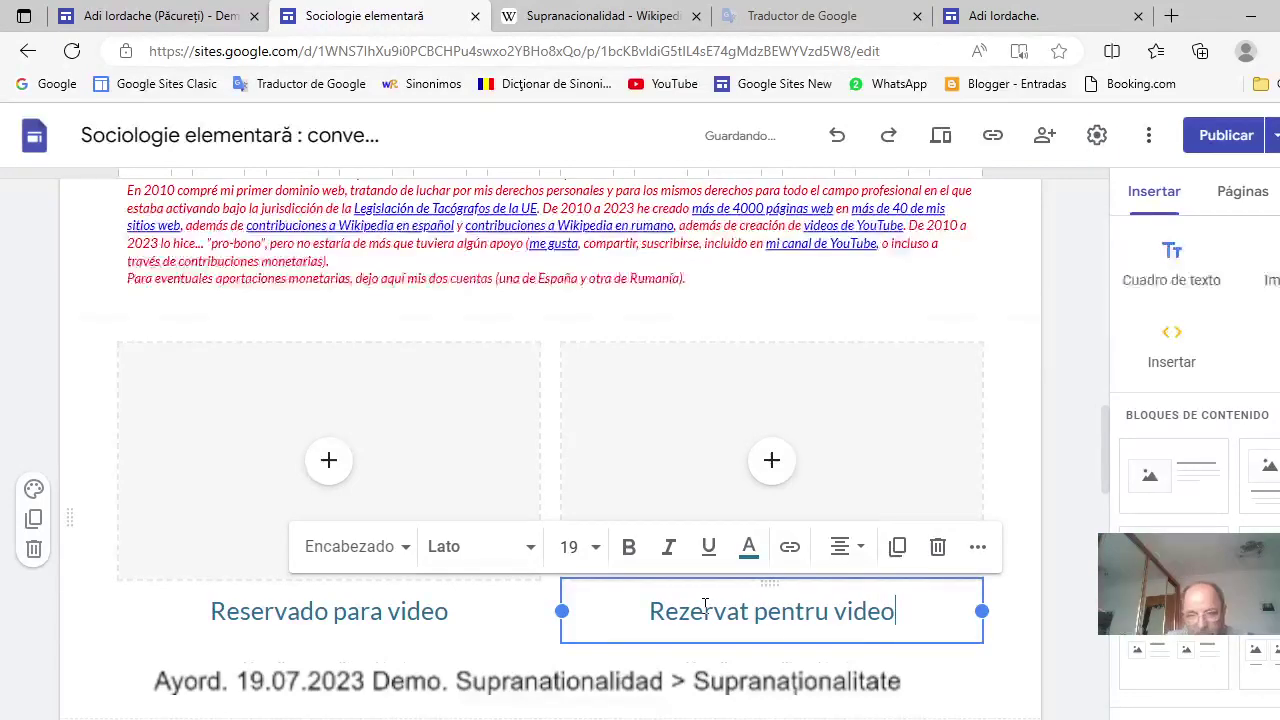
{"action": "left_click", "coordinate": [930, 305]}
Delete both image placeholders from the two-column block below the original article text.
{"action": "scroll", "coordinate": [895, 384], "scroll_direction": "down", "scroll_amount": 10}
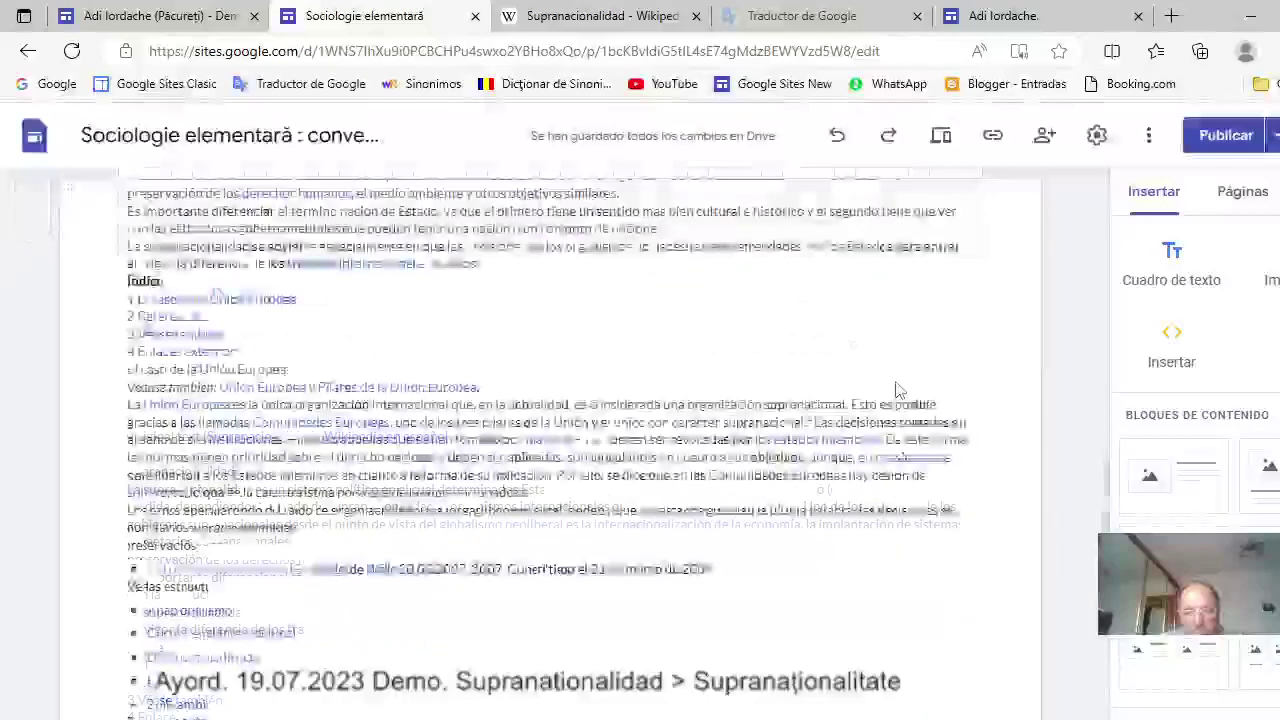
{"action": "scroll", "coordinate": [895, 383], "scroll_direction": "down", "scroll_amount": 10}
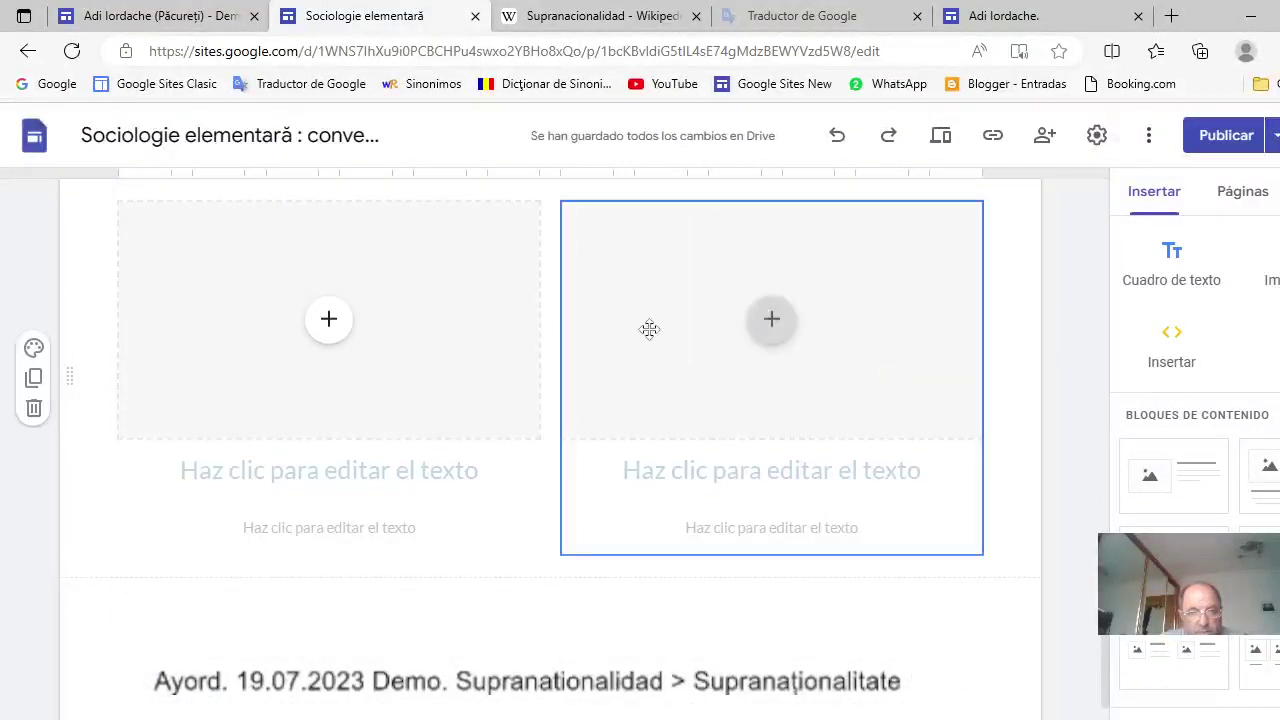
{"action": "left_click_drag", "start_coordinate": [499, 378], "coordinate": [329, 252]}
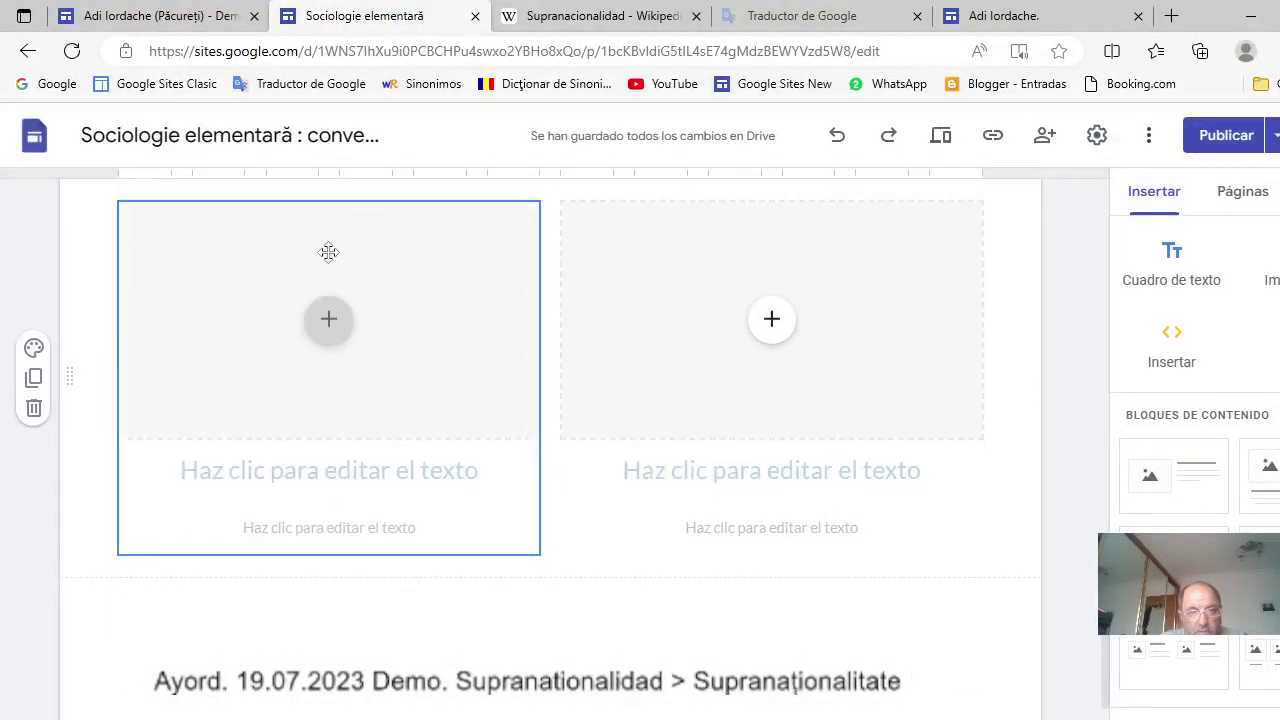
{"action": "left_click", "coordinate": [348, 220]}
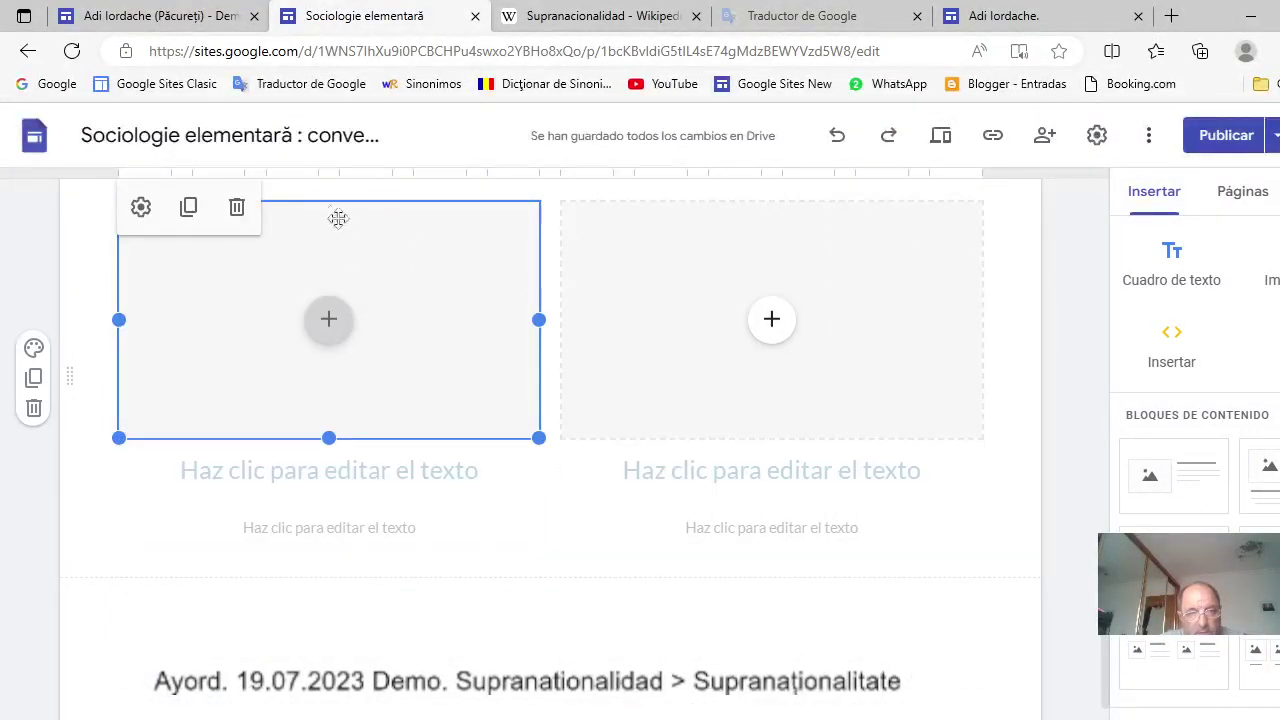
{"action": "left_click", "coordinate": [238, 210]}
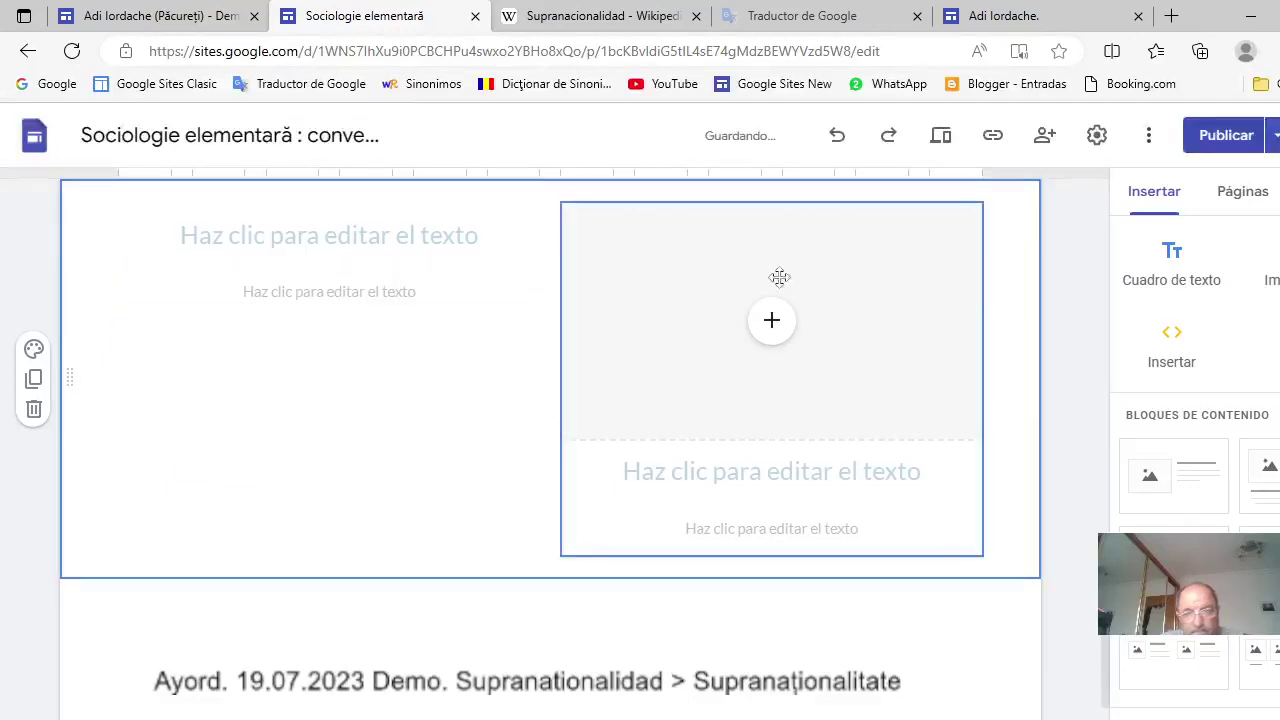
{"action": "left_click", "coordinate": [867, 260]}
{"action": "left_click", "coordinate": [861, 258]}
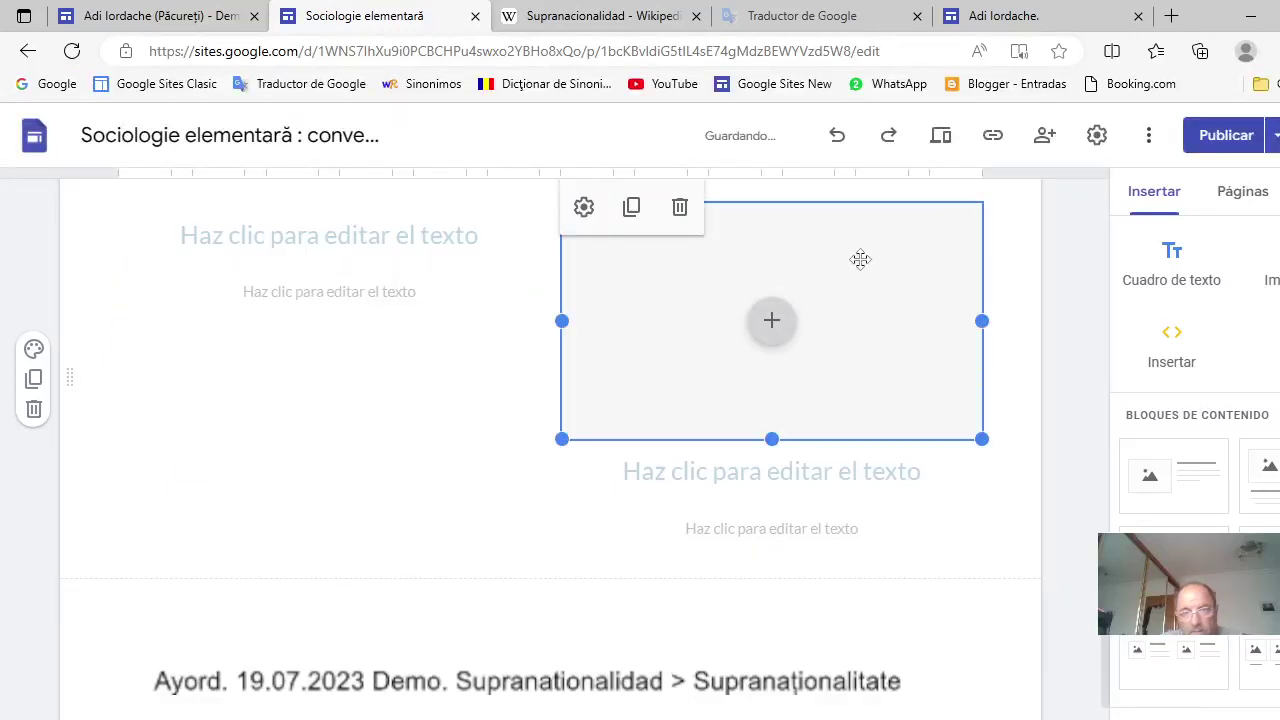
{"action": "left_click", "coordinate": [679, 207]}
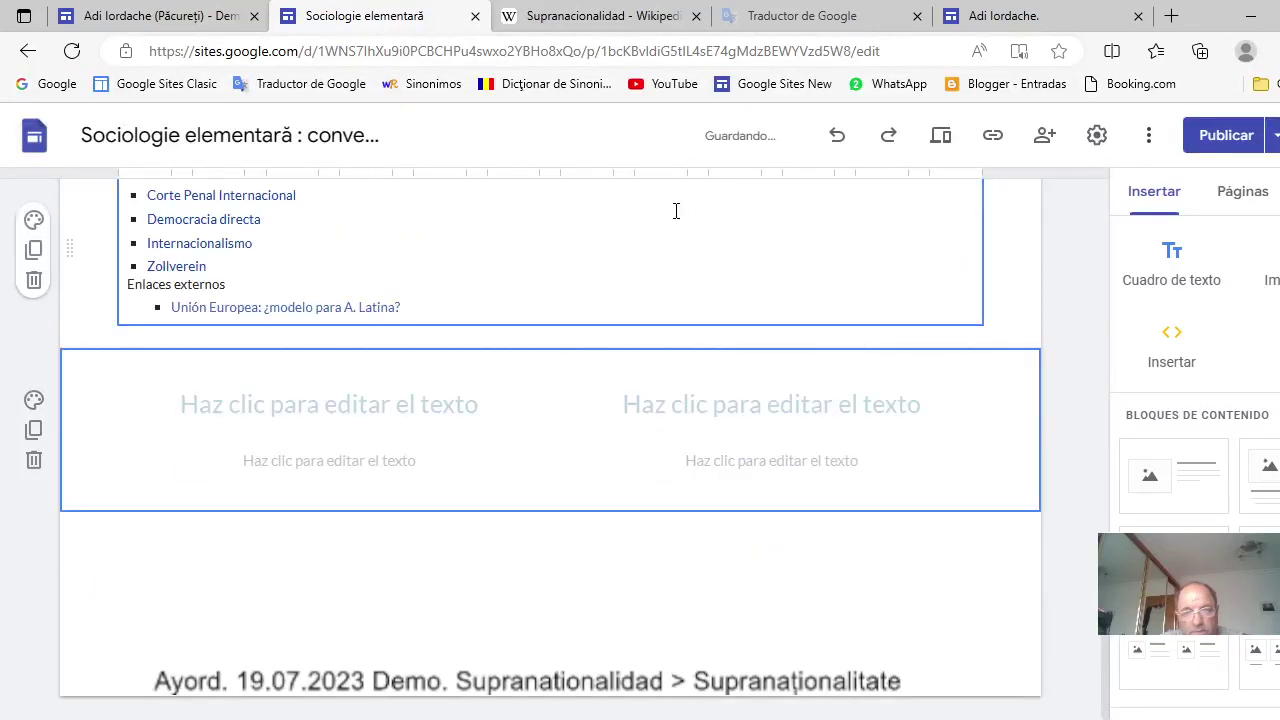
Delete both heading text boxes from the block below the article, keeping only the two body text boxes.
{"action": "left_click", "coordinate": [400, 408]}
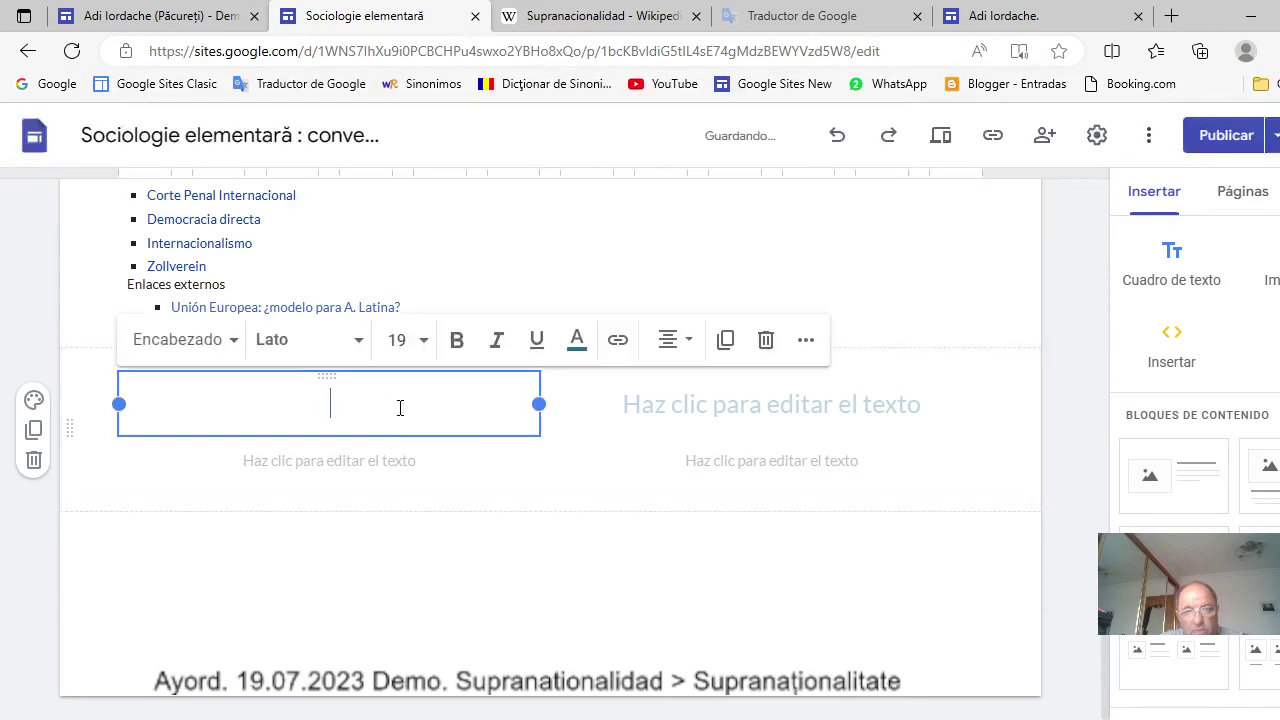
{"action": "left_click", "coordinate": [765, 341]}
{"action": "left_click", "coordinate": [818, 403]}
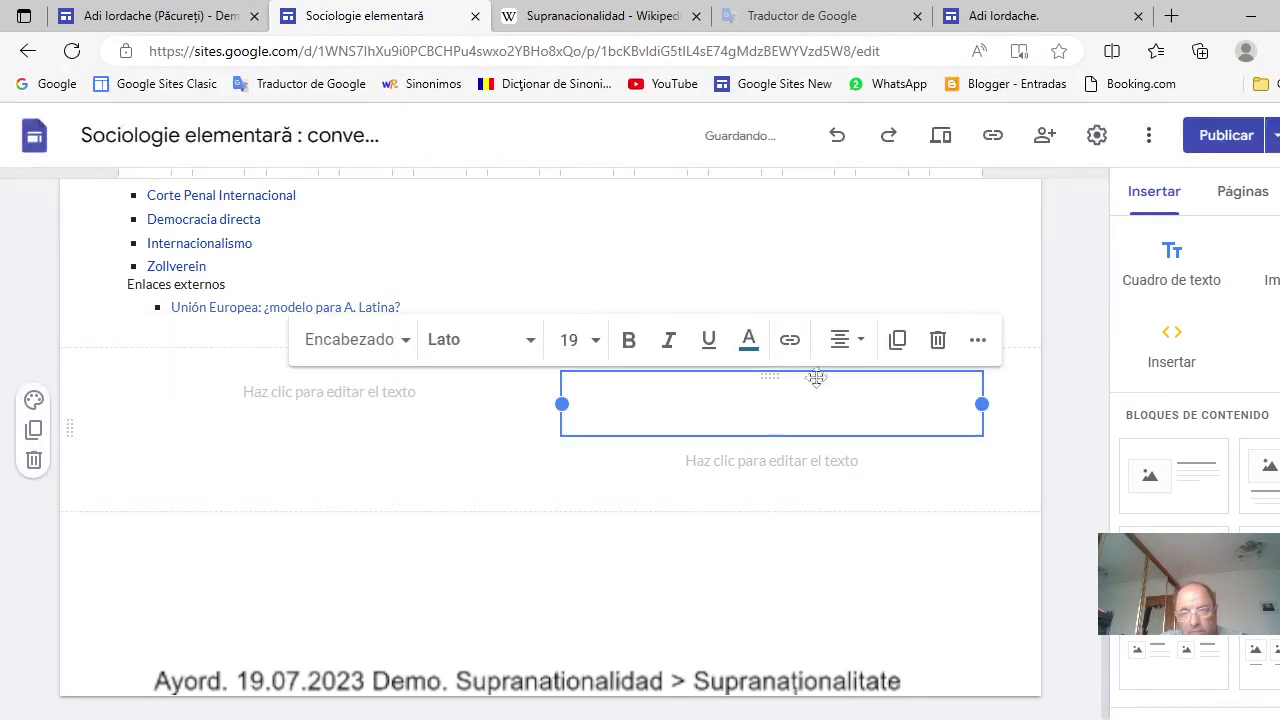
{"action": "left_click", "coordinate": [941, 338]}
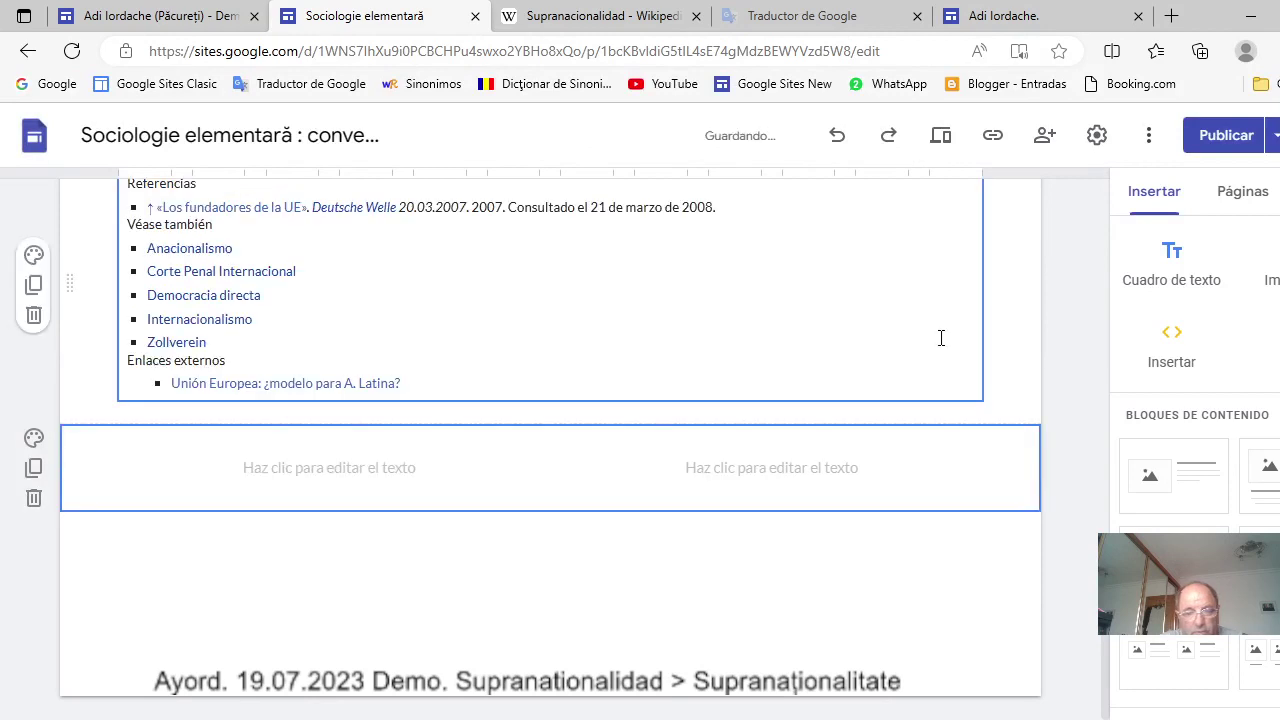
Paste the copied Supranacionalidad article into the first column of the text block below the original article.
{"action": "left_click", "coordinate": [348, 474]}
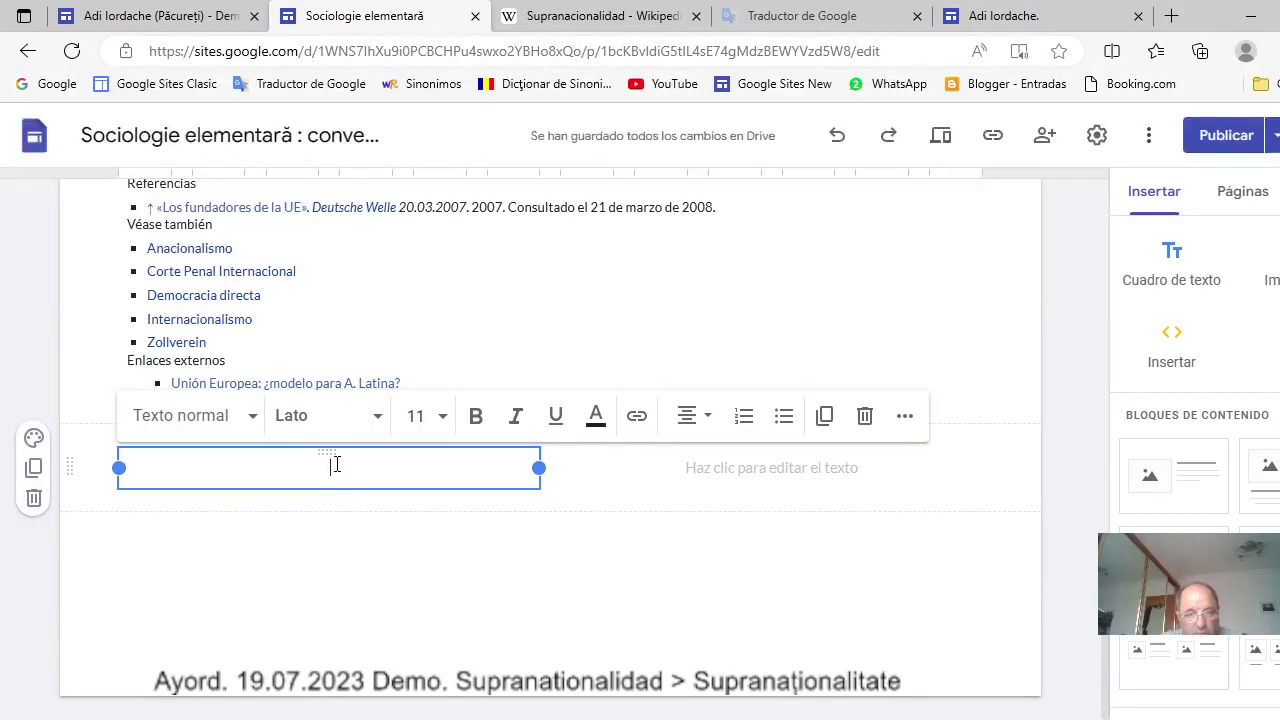
{"action": "right_click", "coordinate": [336, 464]}
{"action": "left_click", "coordinate": [400, 308]}
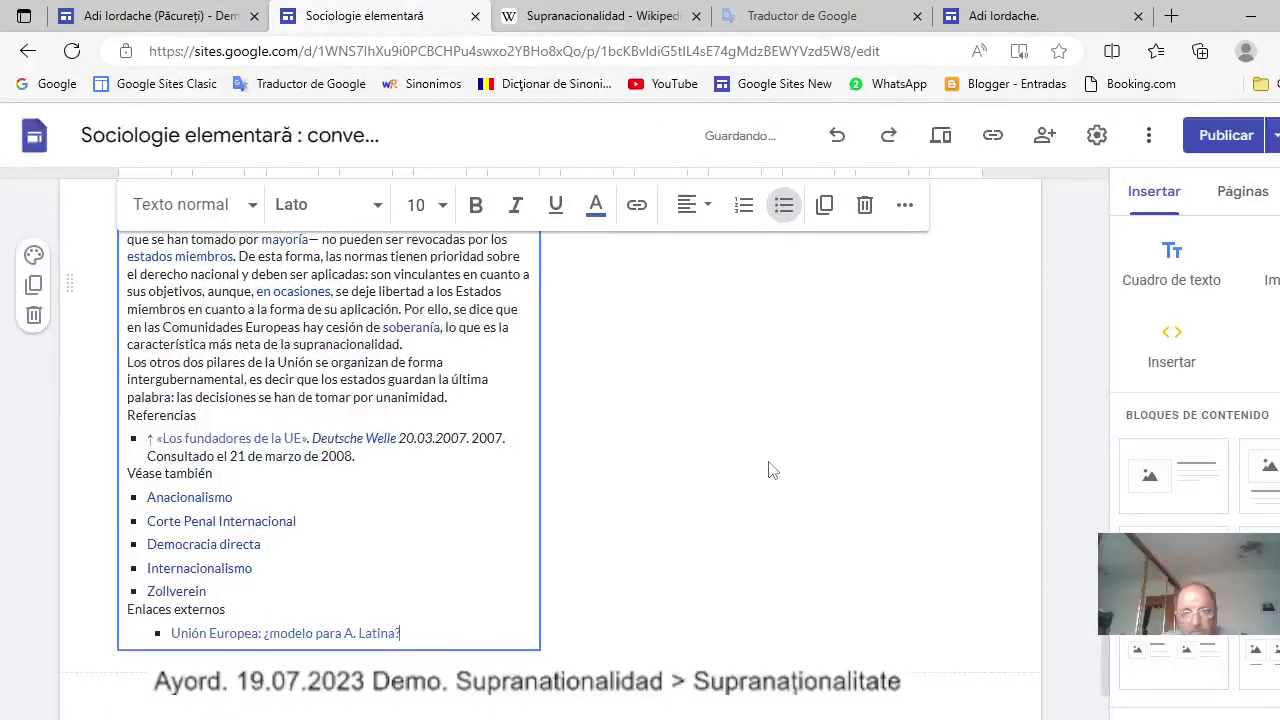
Paste the same article, with its formatting, into the empty second column of that block.
{"action": "scroll", "coordinate": [771, 468], "scroll_direction": "up", "scroll_amount": 3}
{"action": "scroll", "coordinate": [771, 468], "scroll_direction": "up", "scroll_amount": 4}
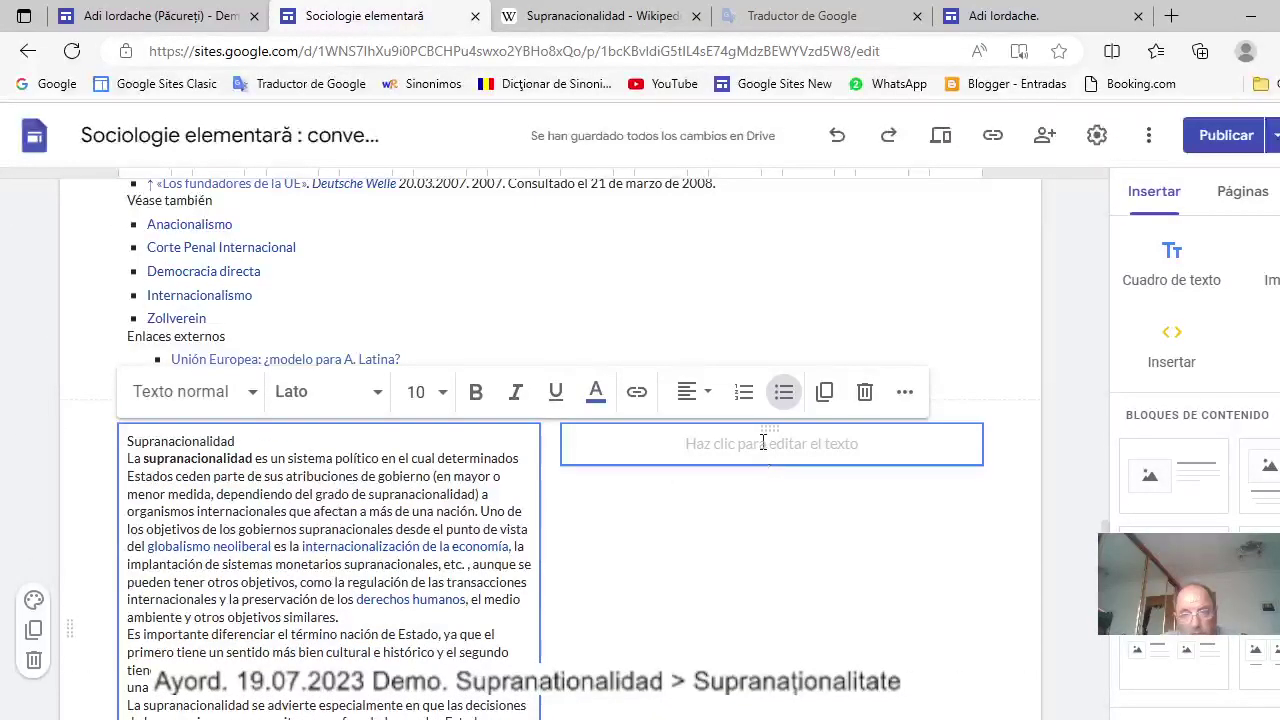
{"action": "left_click", "coordinate": [770, 443]}
{"action": "right_click", "coordinate": [778, 442]}
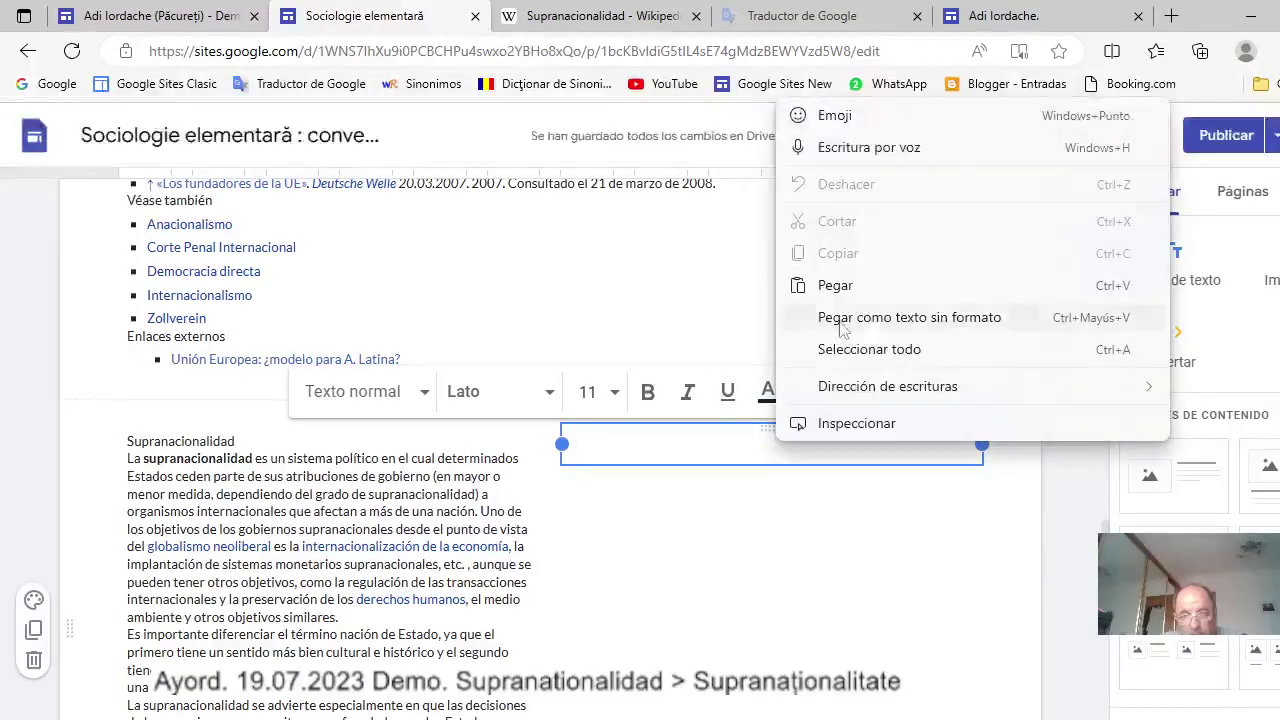
{"action": "left_click", "coordinate": [840, 288]}
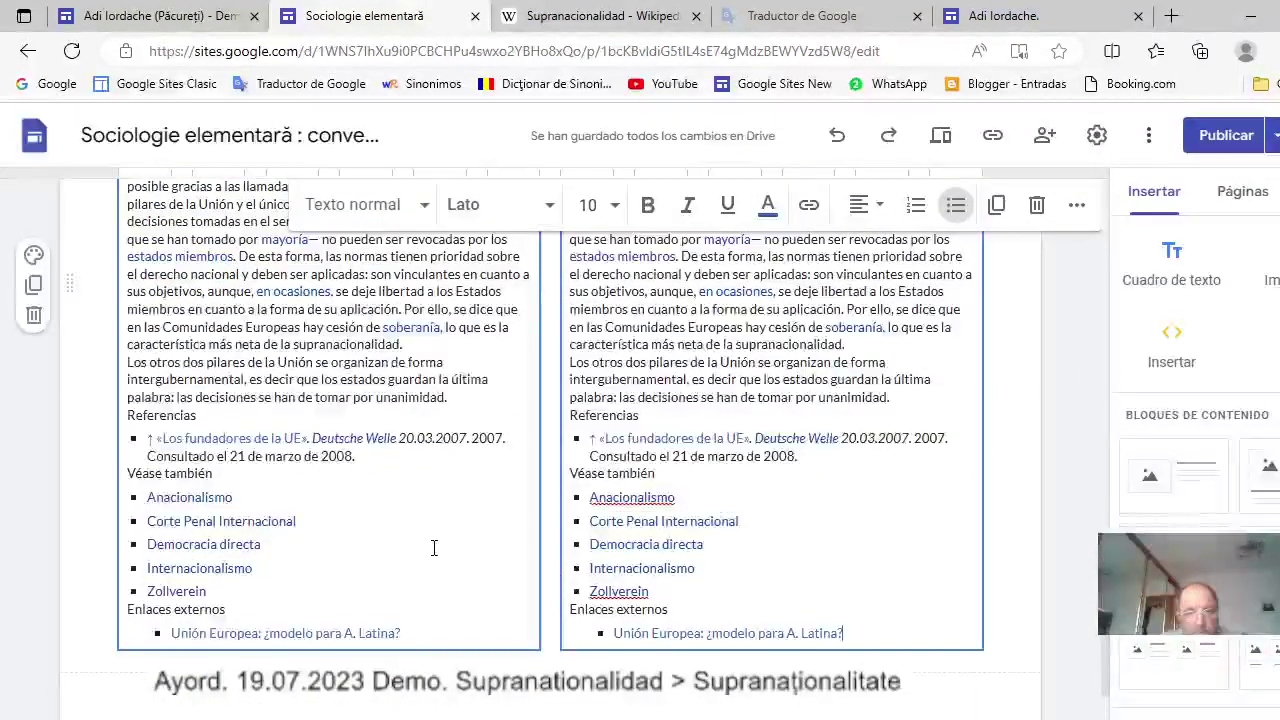
Colour all the article text in the first column red, from the Supranacionalidad heading to the last external link.
{"action": "scroll", "coordinate": [434, 547], "scroll_direction": "up", "scroll_amount": 3}
{"action": "scroll", "coordinate": [437, 537], "scroll_direction": "up", "scroll_amount": 5}
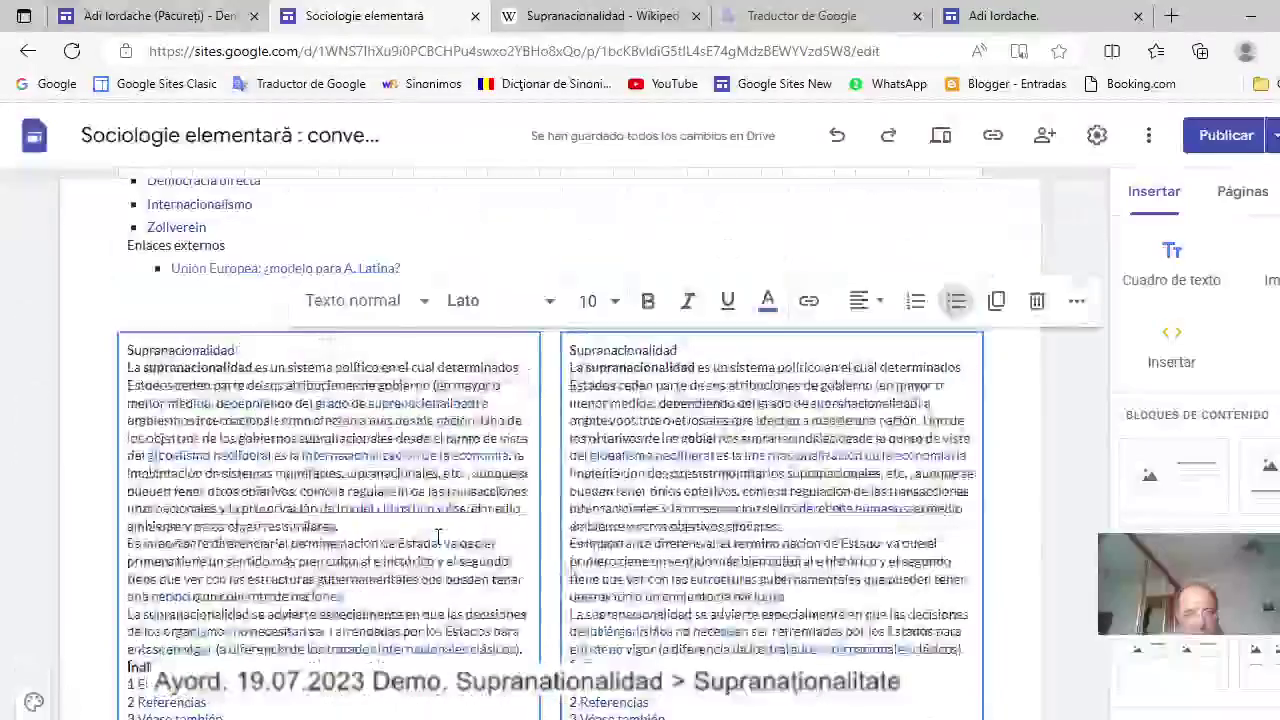
{"action": "scroll", "coordinate": [437, 537], "scroll_direction": "up", "scroll_amount": 10}
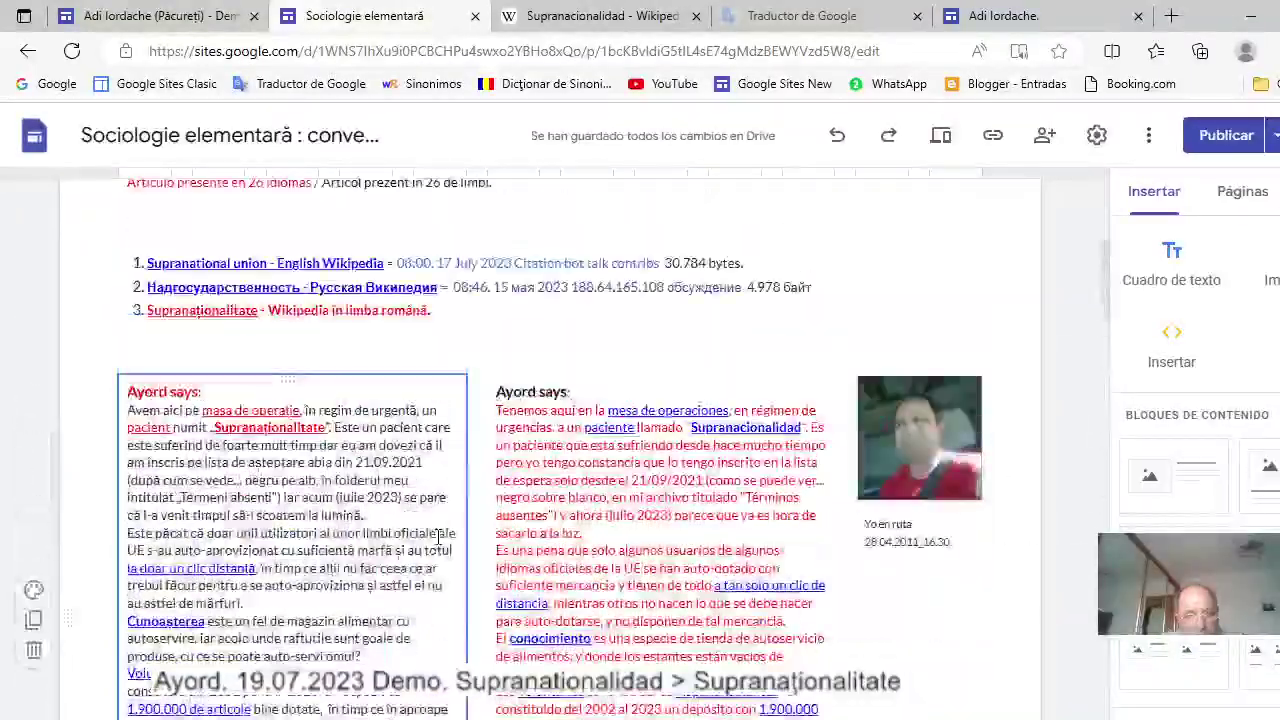
{"action": "scroll", "coordinate": [445, 530], "scroll_direction": "down", "scroll_amount": 5}
{"action": "scroll", "coordinate": [453, 525], "scroll_direction": "down", "scroll_amount": 10}
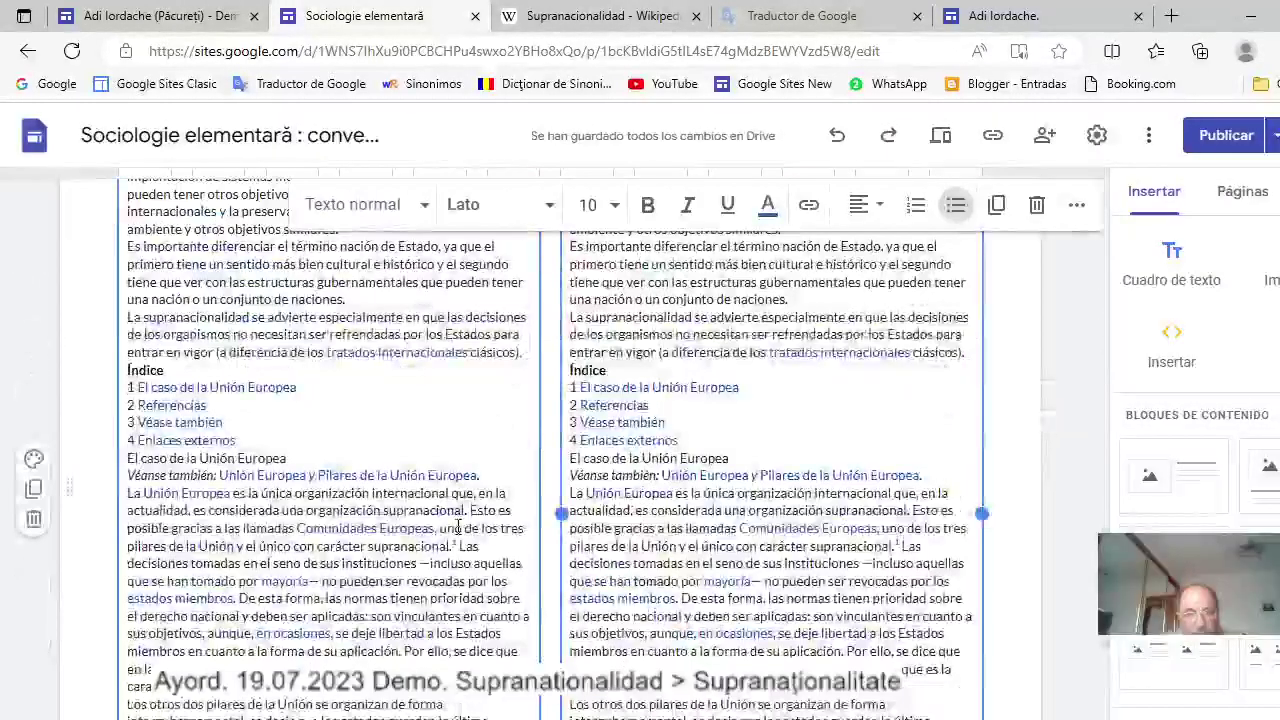
{"action": "scroll", "coordinate": [457, 527], "scroll_direction": "down", "scroll_amount": 1}
{"action": "scroll", "coordinate": [457, 527], "scroll_direction": "up", "scroll_amount": 3}
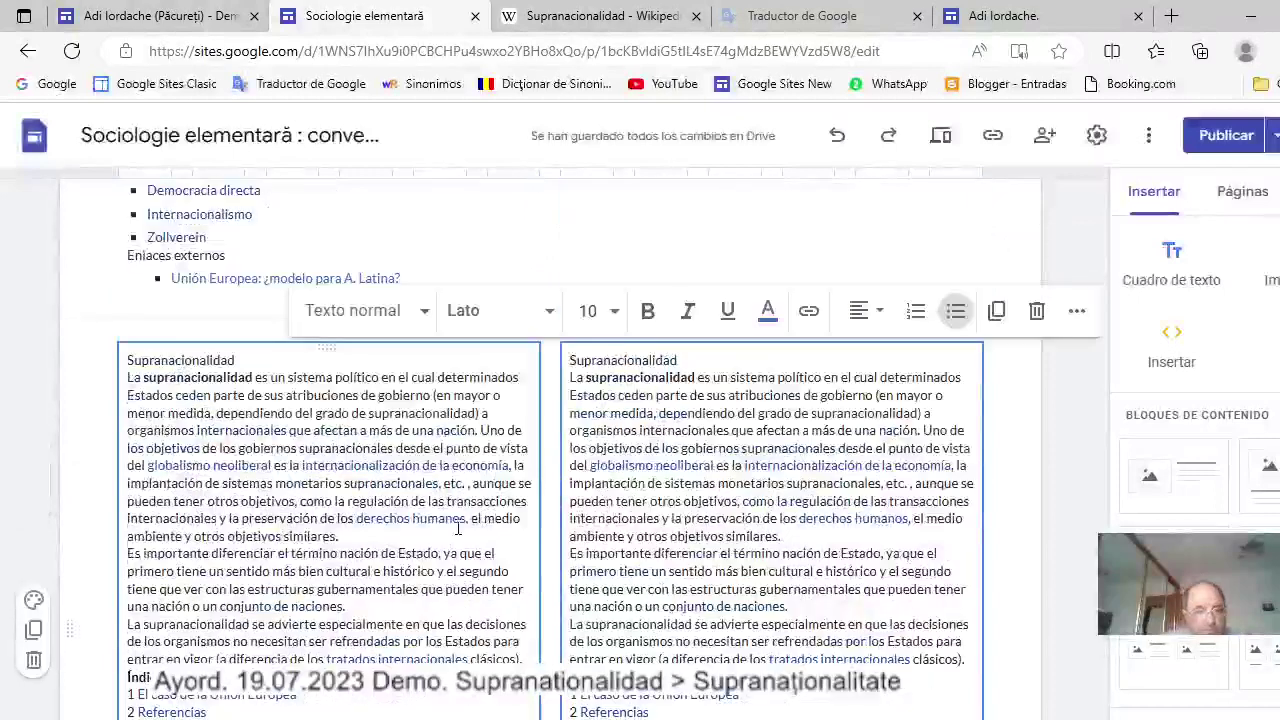
{"action": "left_click", "coordinate": [129, 358]}
{"action": "left_click_drag", "start_coordinate": [129, 358], "coordinate": [361, 702]}
{"action": "left_click_drag", "start_coordinate": [398, 522], "coordinate": [403, 474]}
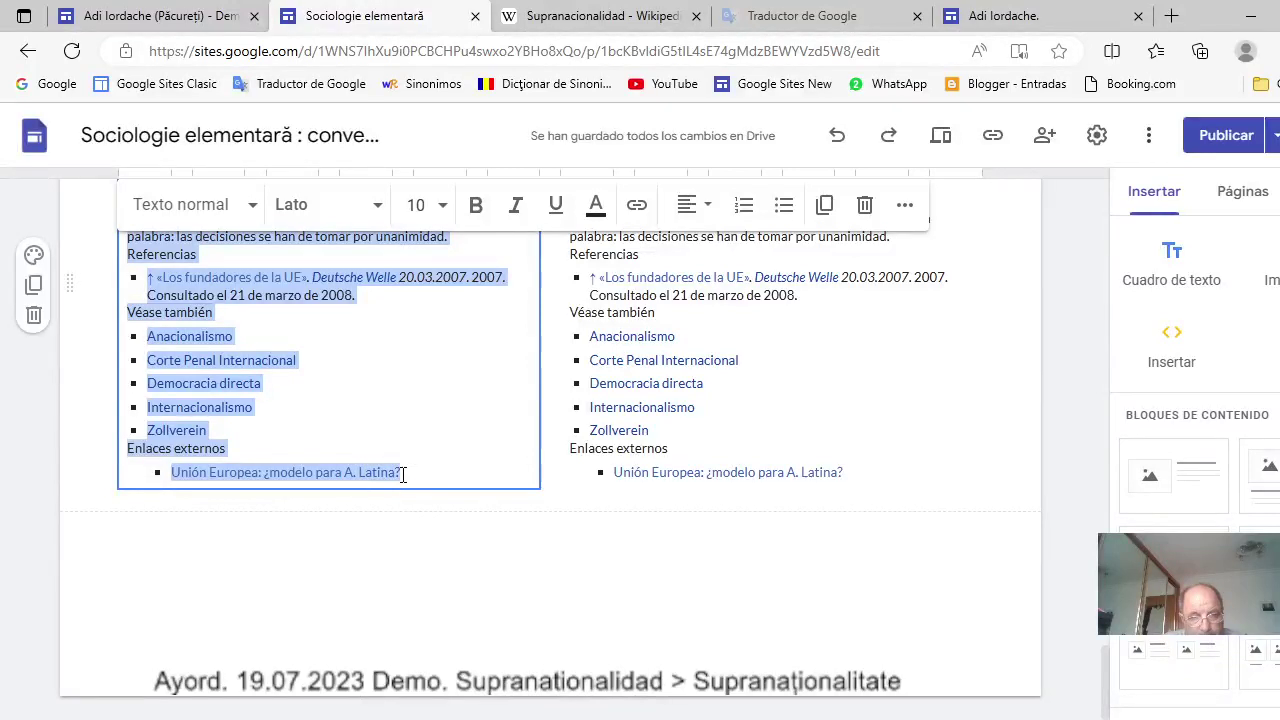
{"action": "left_click", "coordinate": [597, 205]}
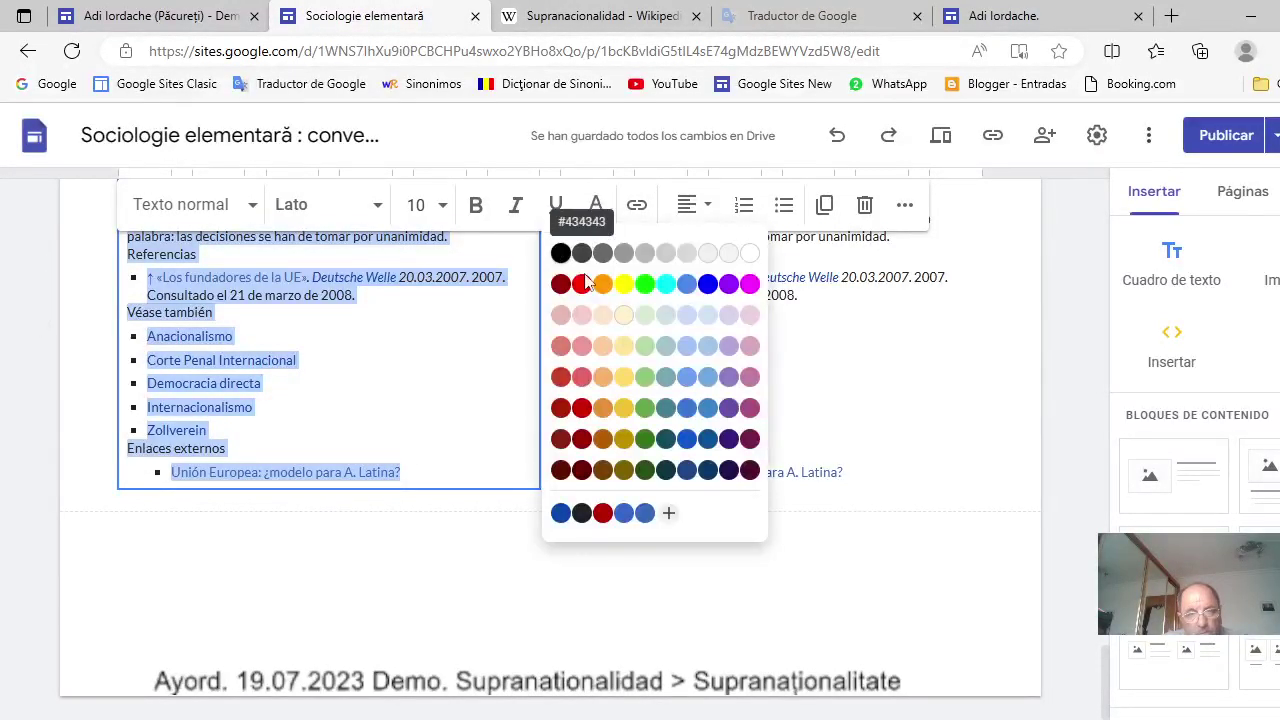
{"action": "left_click", "coordinate": [584, 287]}
{"action": "left_click", "coordinate": [584, 287]}
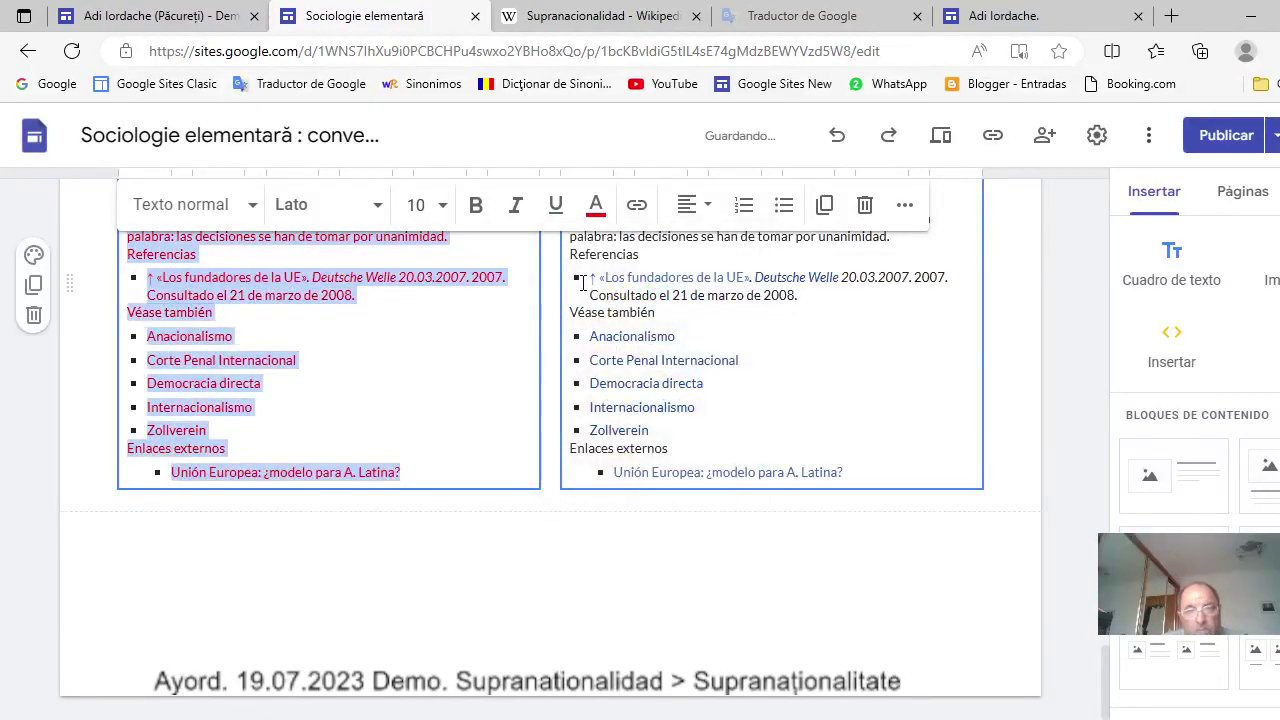
Switch to Google Translate, replace the Spanish source text with the copied Supranacionalidad article, and check its character count.
{"action": "left_click", "coordinate": [829, 15]}
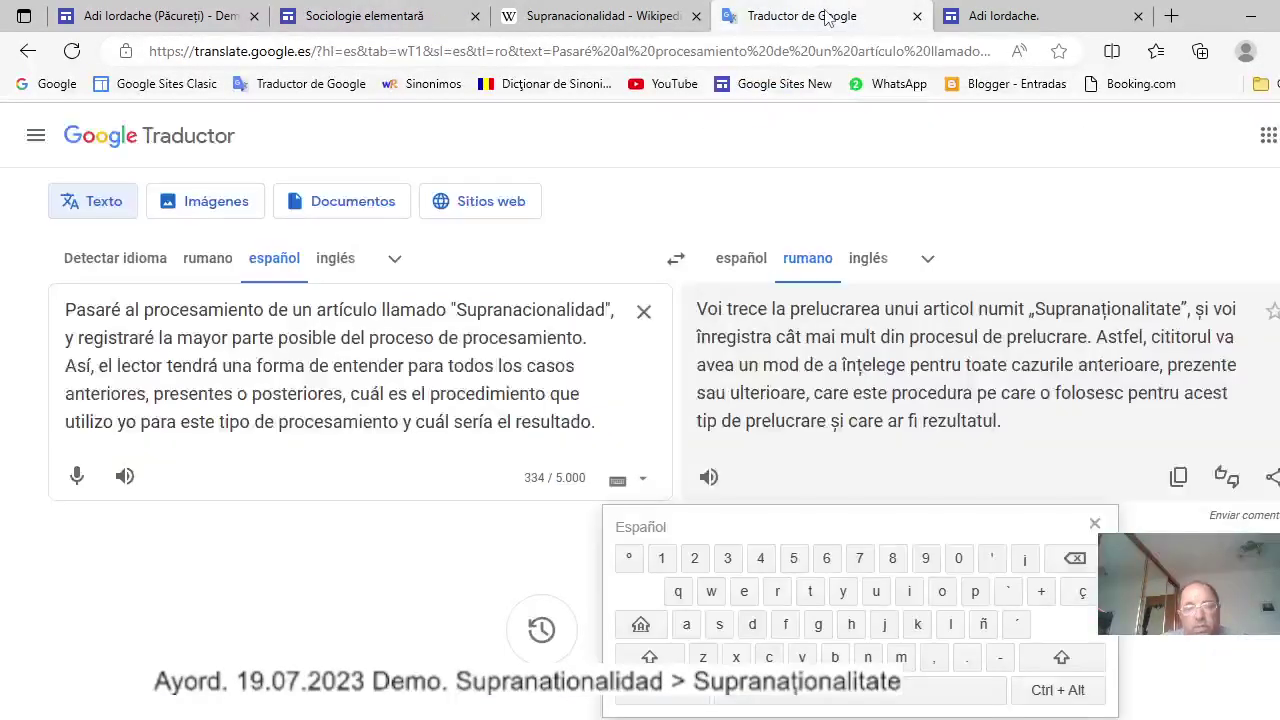
{"action": "left_click", "coordinate": [645, 315]}
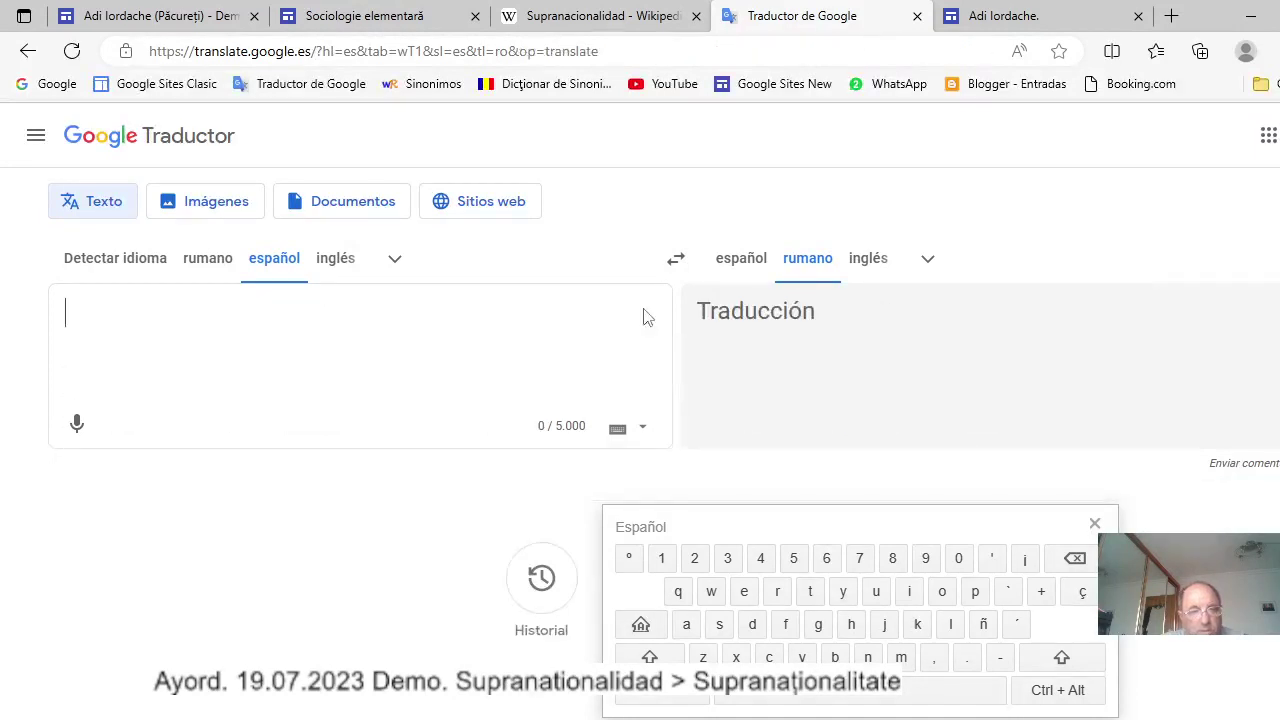
{"action": "right_click", "coordinate": [69, 306]}
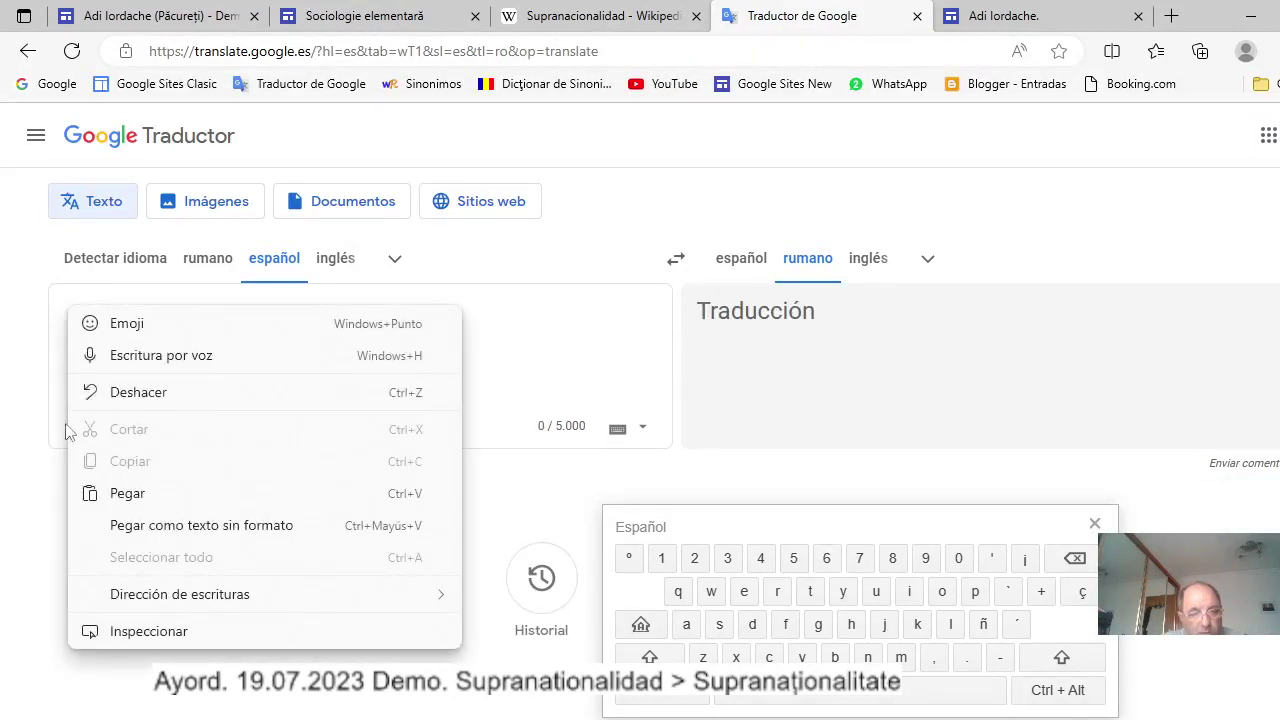
{"action": "left_click", "coordinate": [110, 490]}
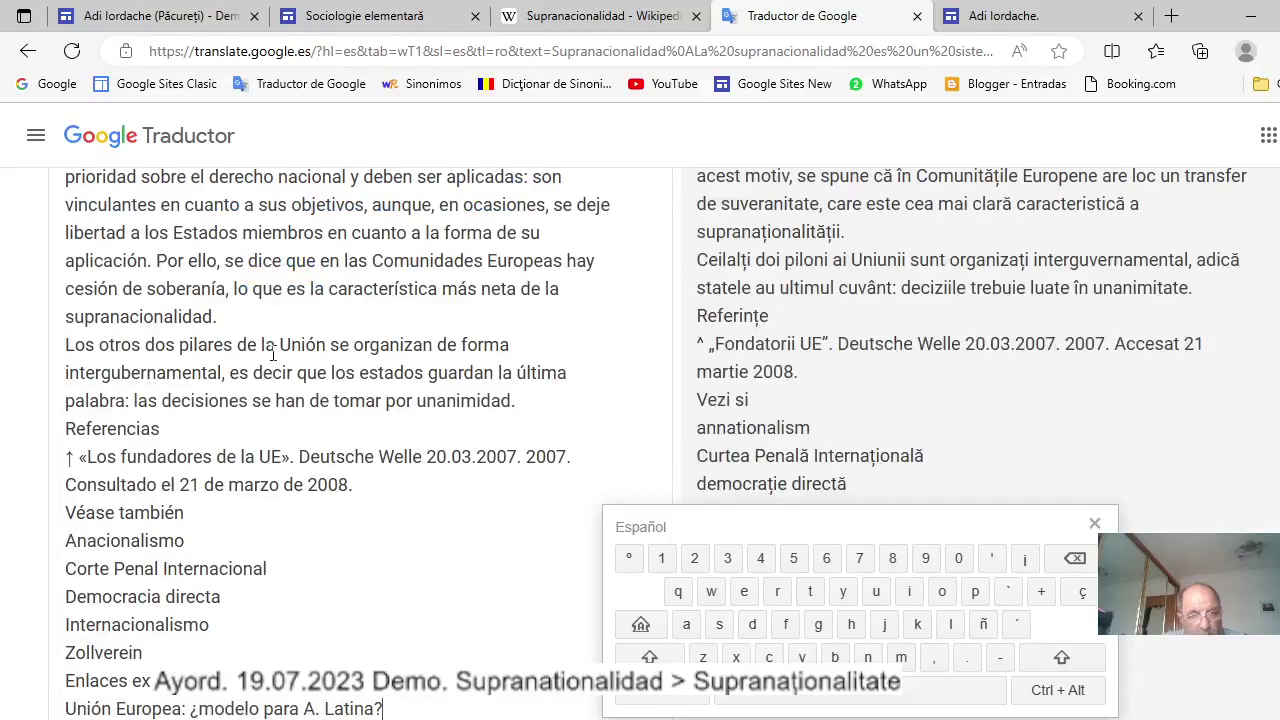
{"action": "scroll", "coordinate": [291, 345], "scroll_direction": "down", "scroll_amount": 3}
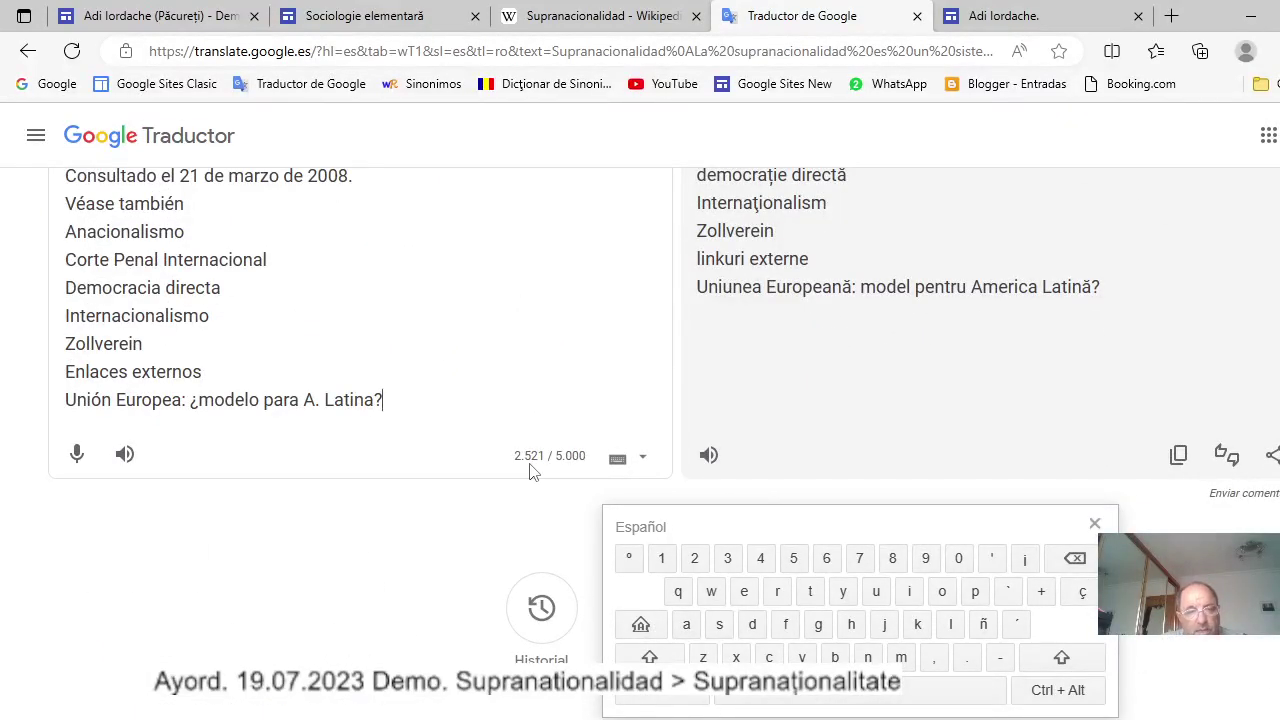
Back in the Google Sites page, add the line "(2.521 bytes)" below the last external link of the full-width original article.
{"action": "left_click", "coordinate": [309, 12]}
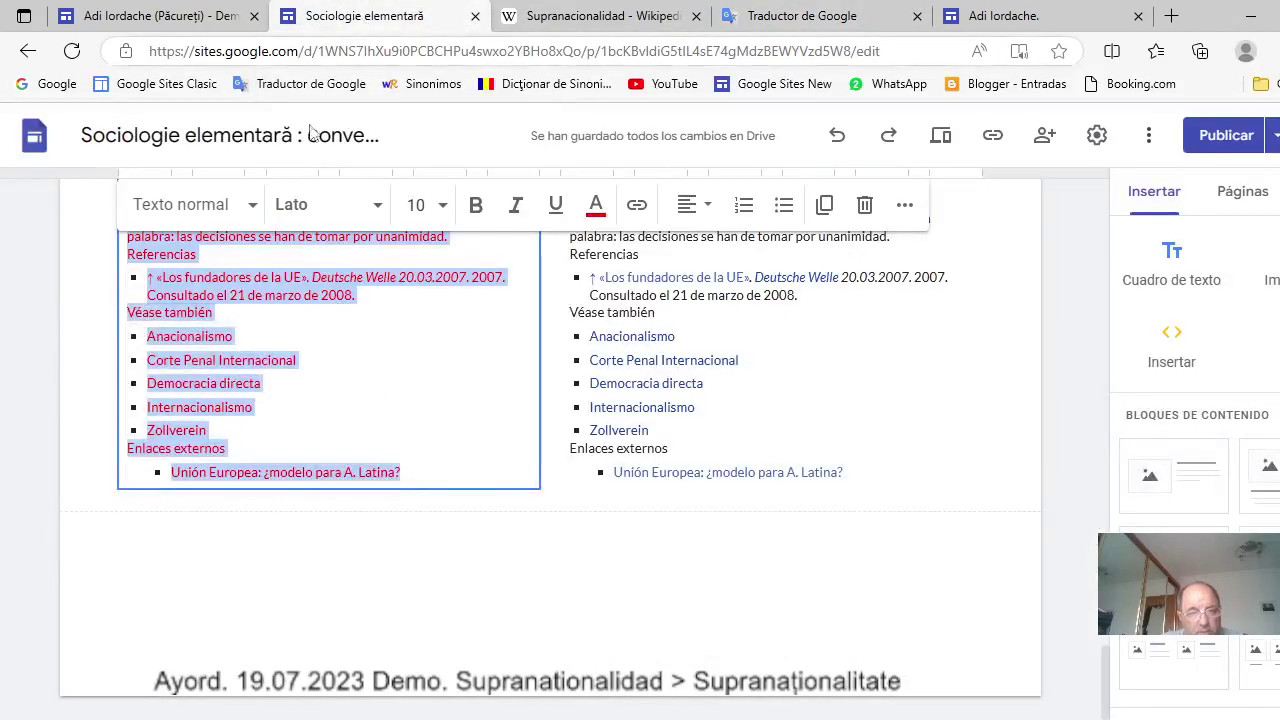
{"action": "left_click", "coordinate": [407, 473]}
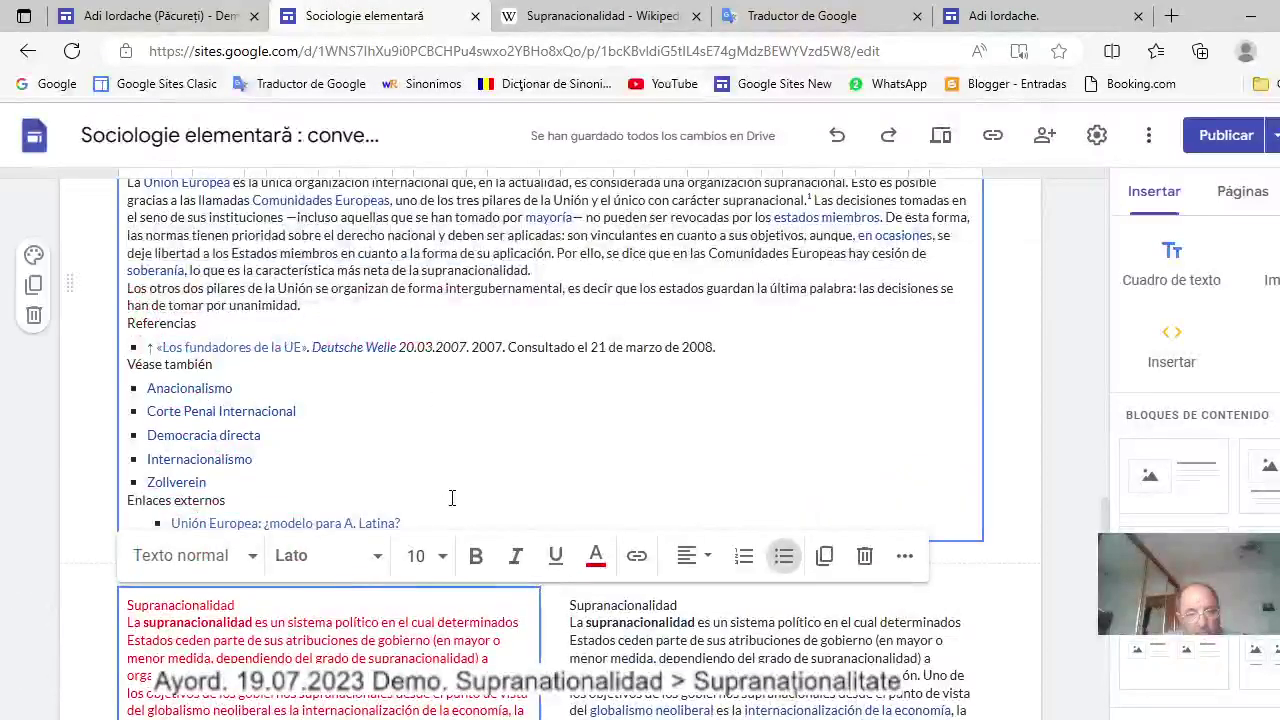
{"action": "left_click", "coordinate": [458, 519]}
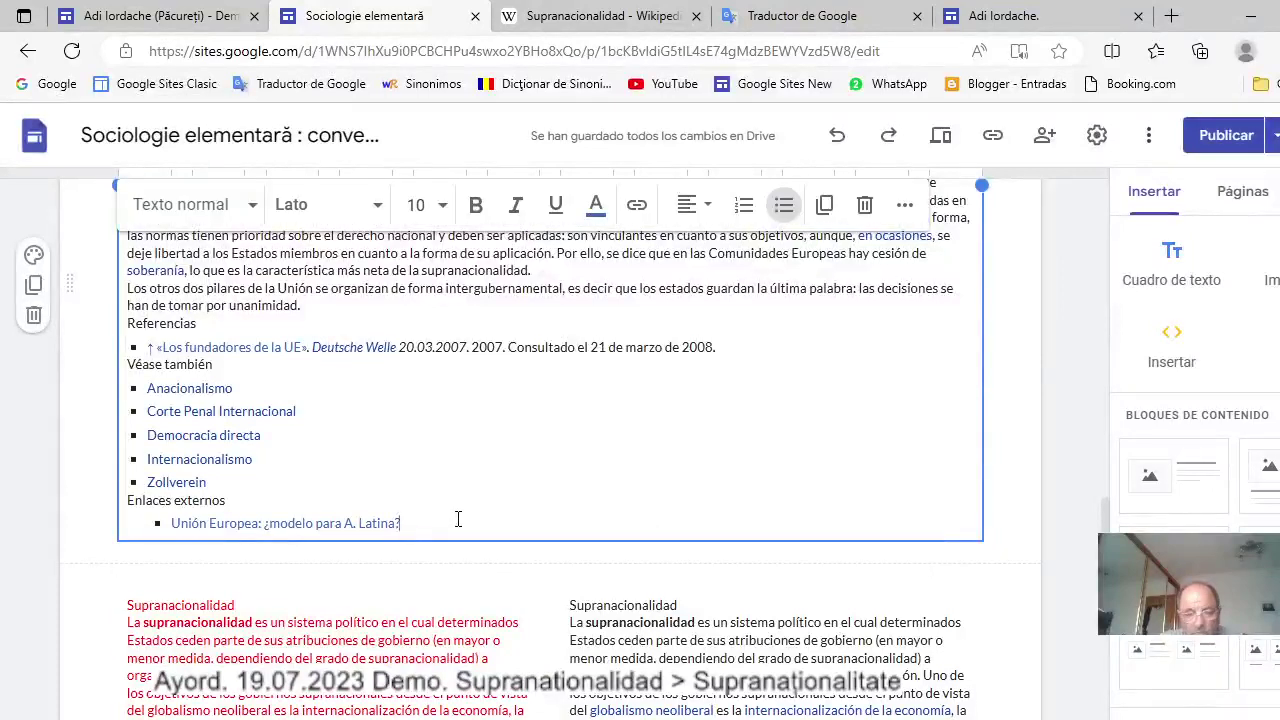
{"action": "key", "text": "Return"}
{"action": "key", "text": "Return"}
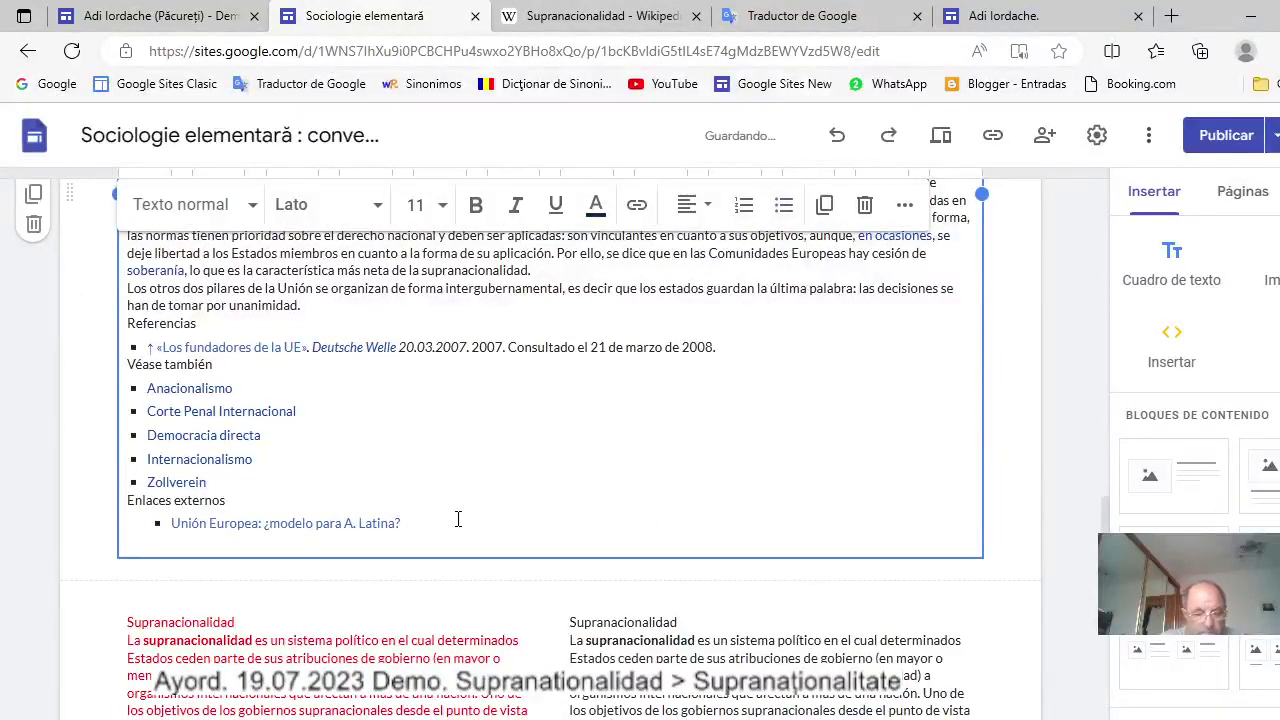
{"action": "type", "text": "(2.521"}
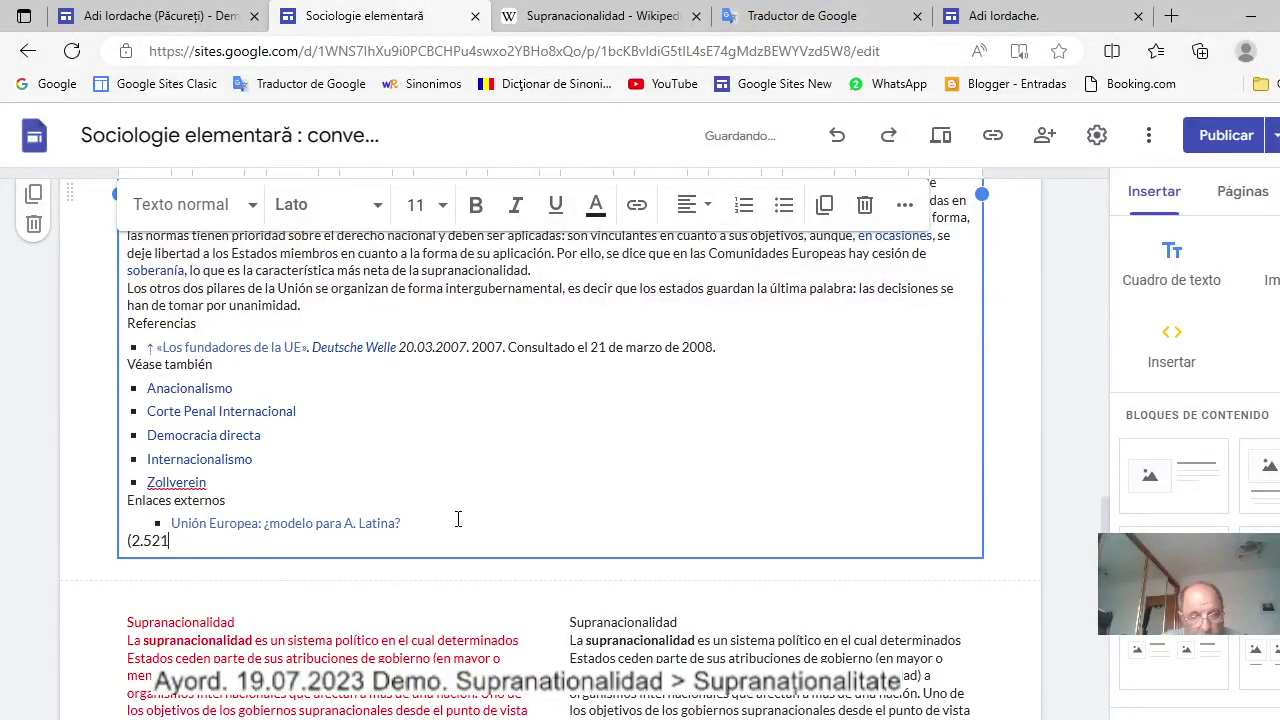
{"action": "type", "text": " bytes)"}
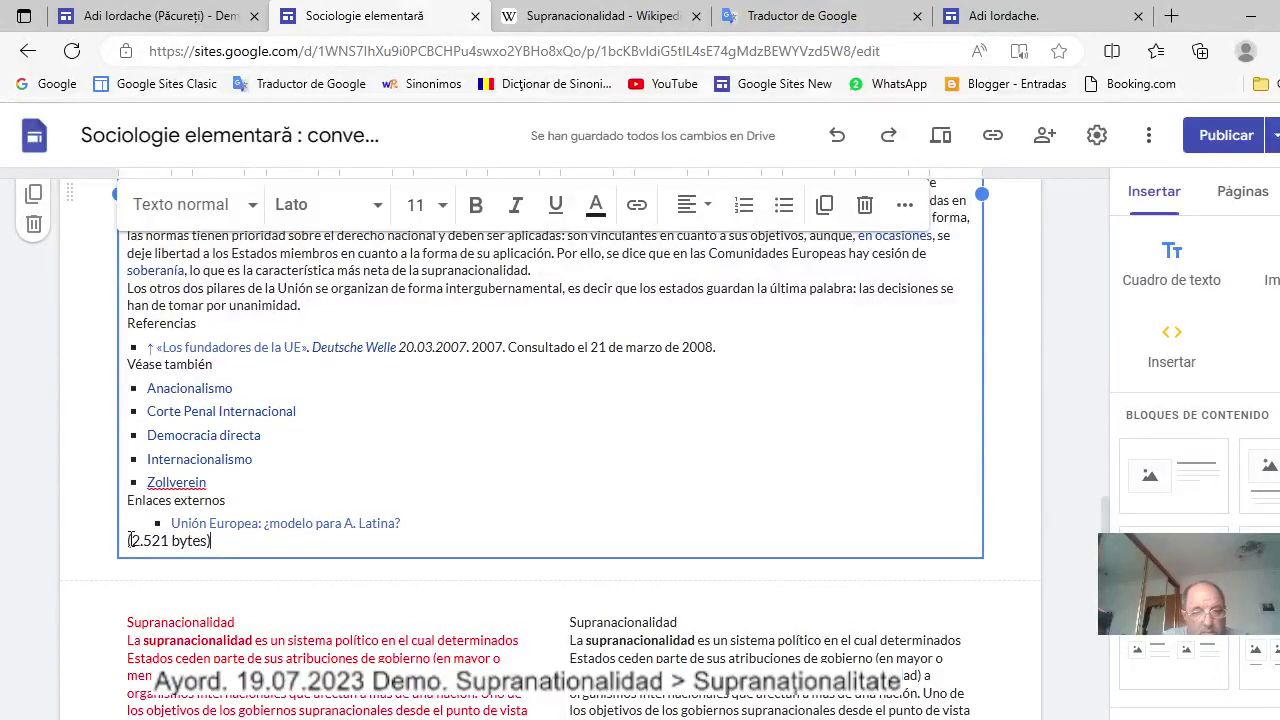
Format the "(2.521 bytes)" line in italics with font size 8.
{"action": "left_click_drag", "start_coordinate": [128, 540], "coordinate": [239, 548]}
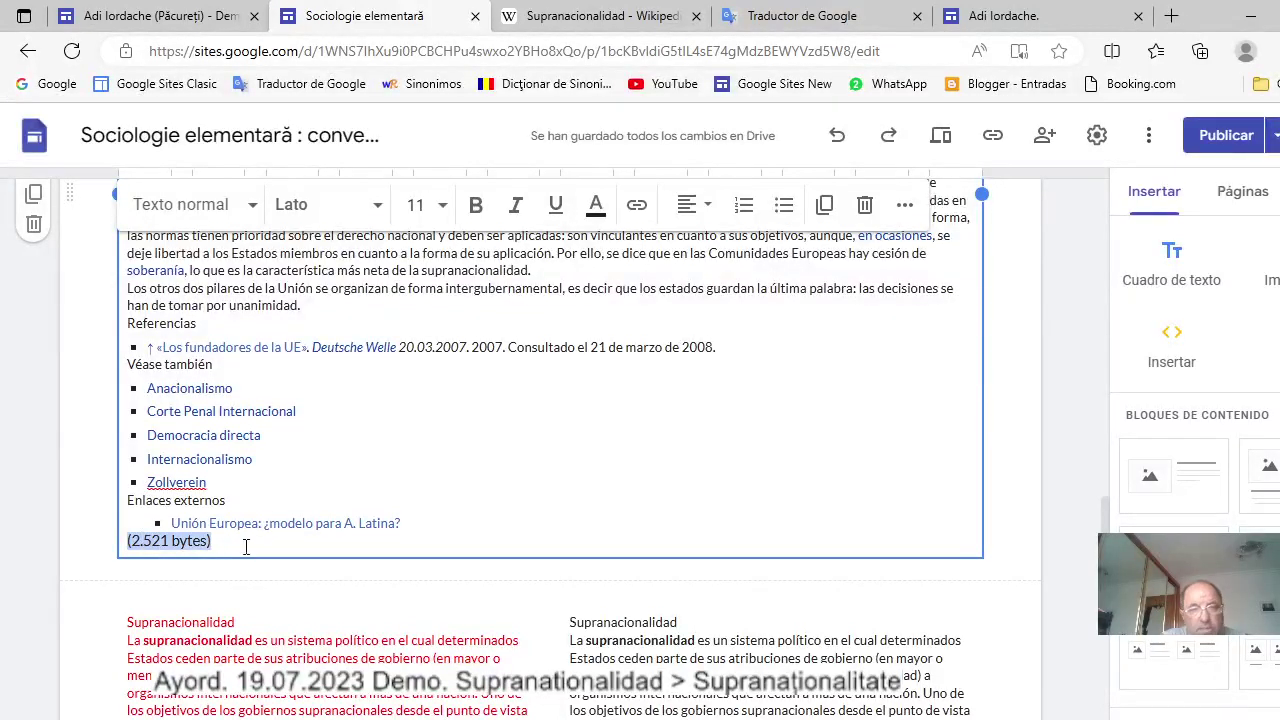
{"action": "left_click", "coordinate": [518, 210]}
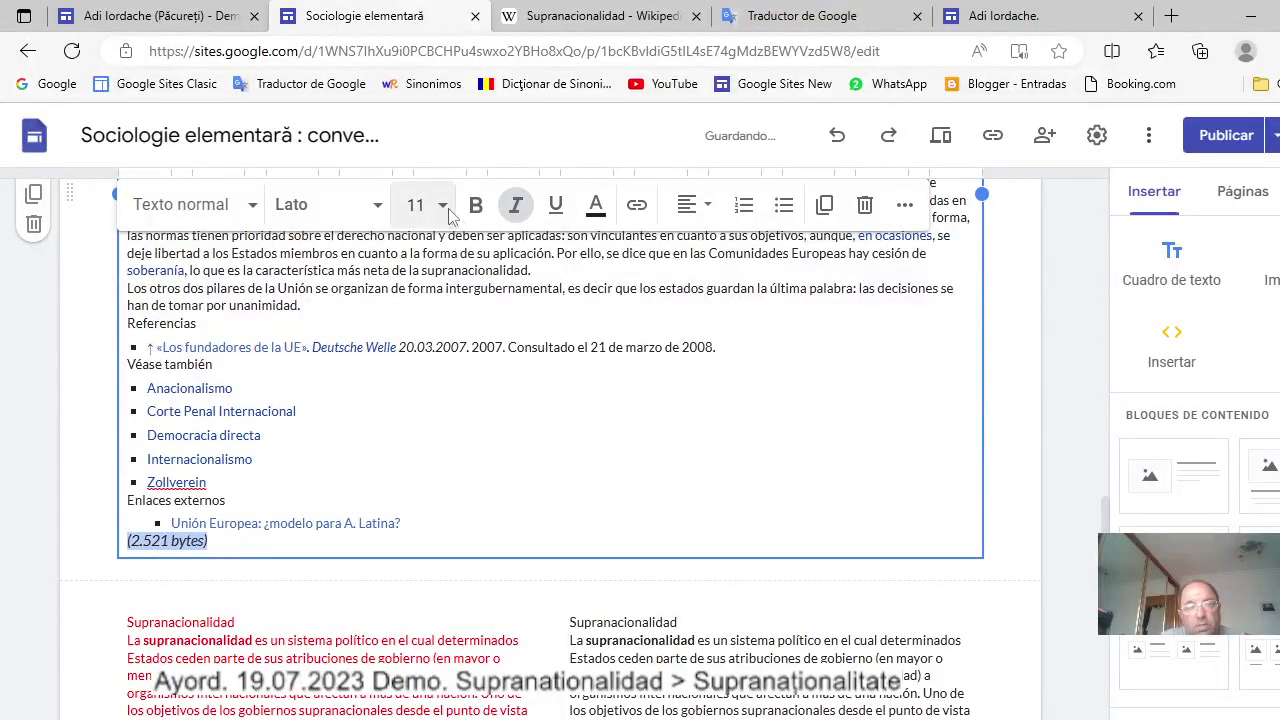
{"action": "left_click", "coordinate": [445, 212]}
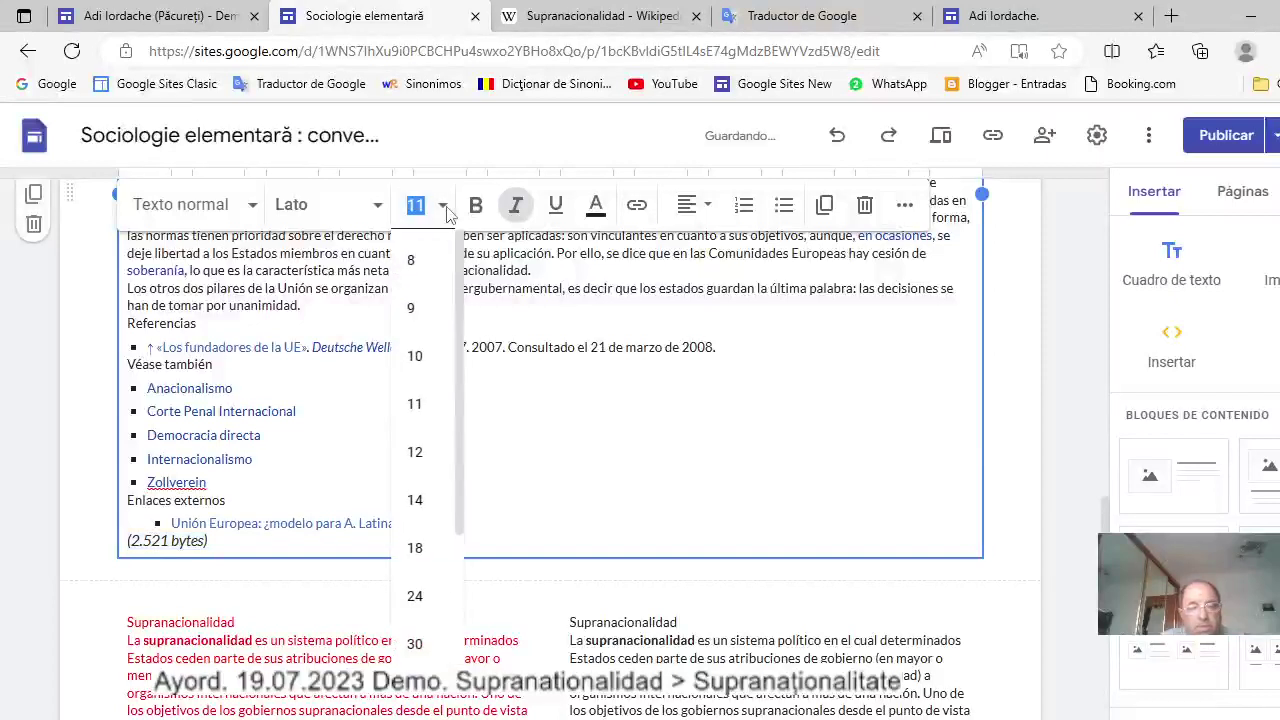
{"action": "left_click", "coordinate": [414, 259]}
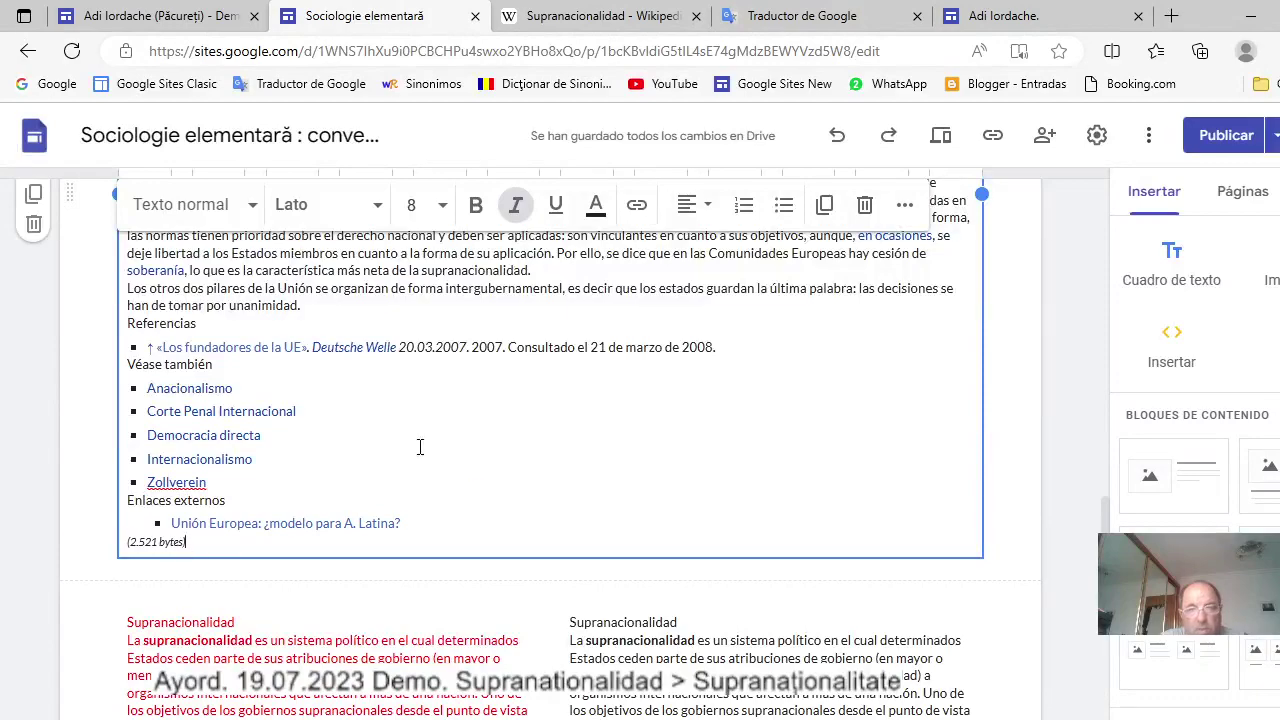
Examine the article's byte size in the page's introductory details, and review the sections down to the two-column text block.
{"action": "scroll", "coordinate": [420, 446], "scroll_direction": "up", "scroll_amount": 10}
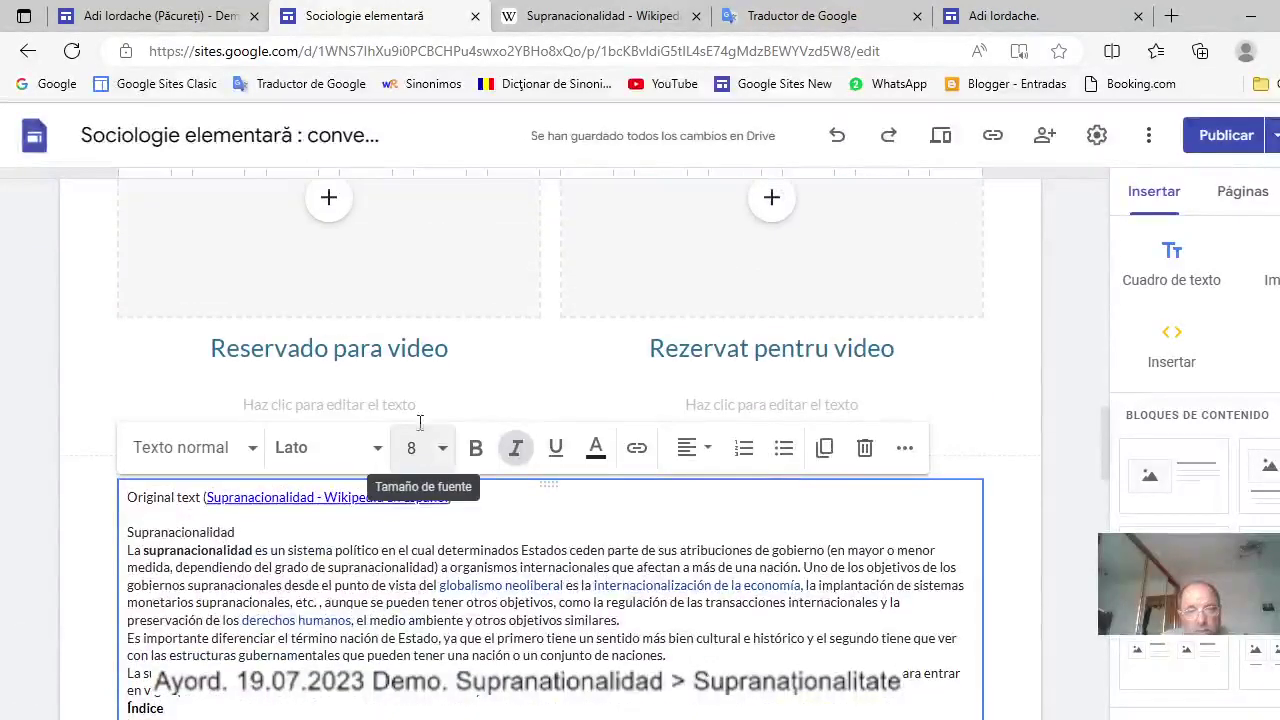
{"action": "scroll", "coordinate": [457, 368], "scroll_direction": "up", "scroll_amount": 4}
{"action": "scroll", "coordinate": [457, 368], "scroll_direction": "up", "scroll_amount": 12}
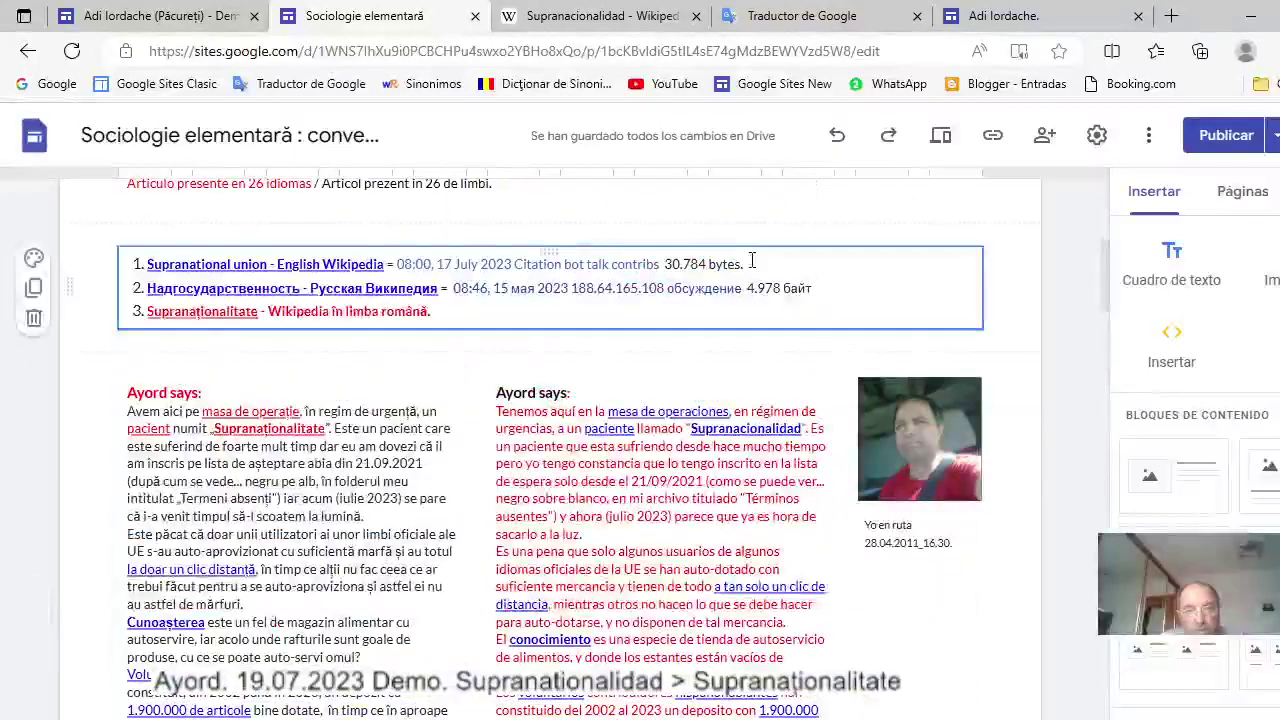
{"action": "scroll", "coordinate": [755, 254], "scroll_direction": "up", "scroll_amount": 2}
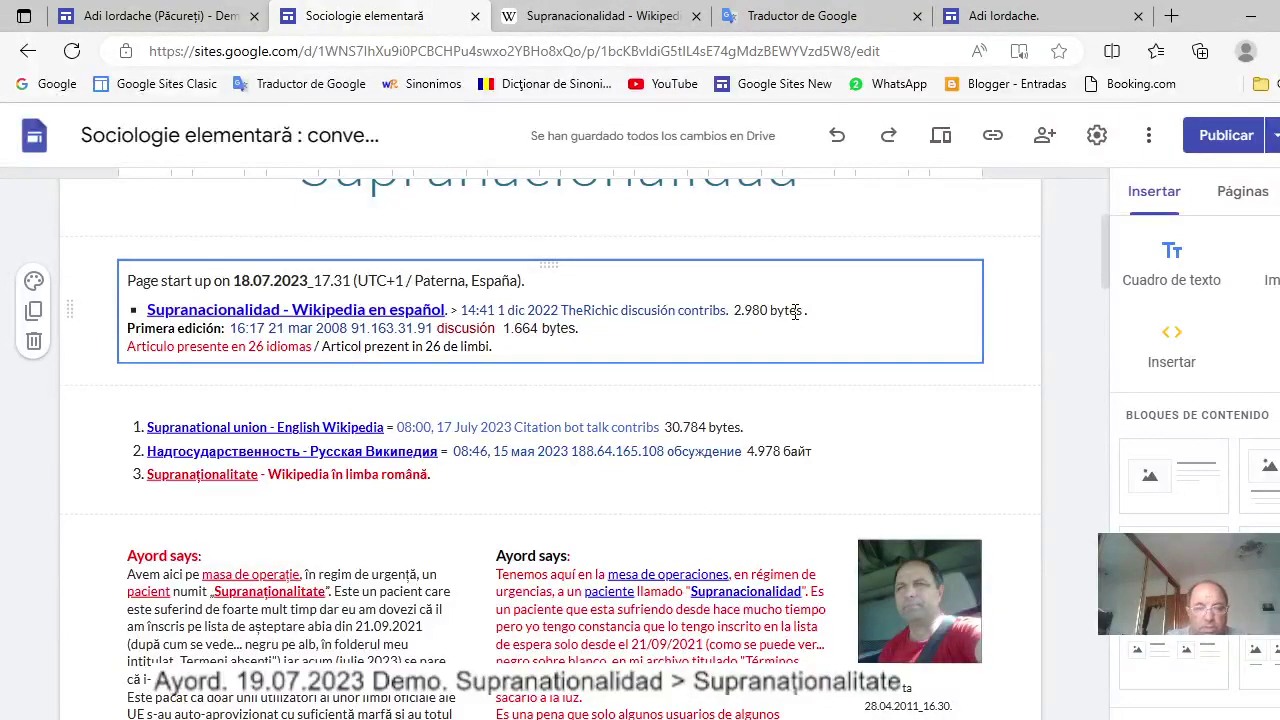
{"action": "scroll", "coordinate": [825, 322], "scroll_direction": "down", "scroll_amount": 10}
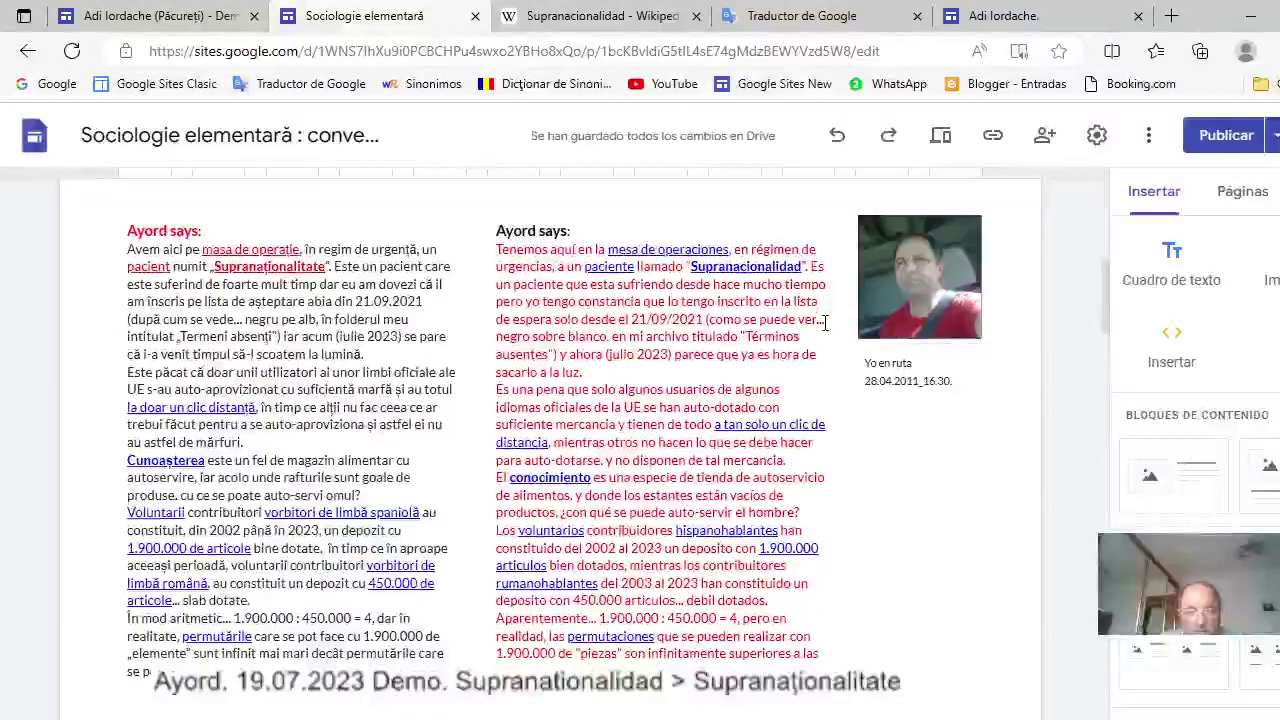
{"action": "scroll", "coordinate": [825, 332], "scroll_direction": "down", "scroll_amount": 5}
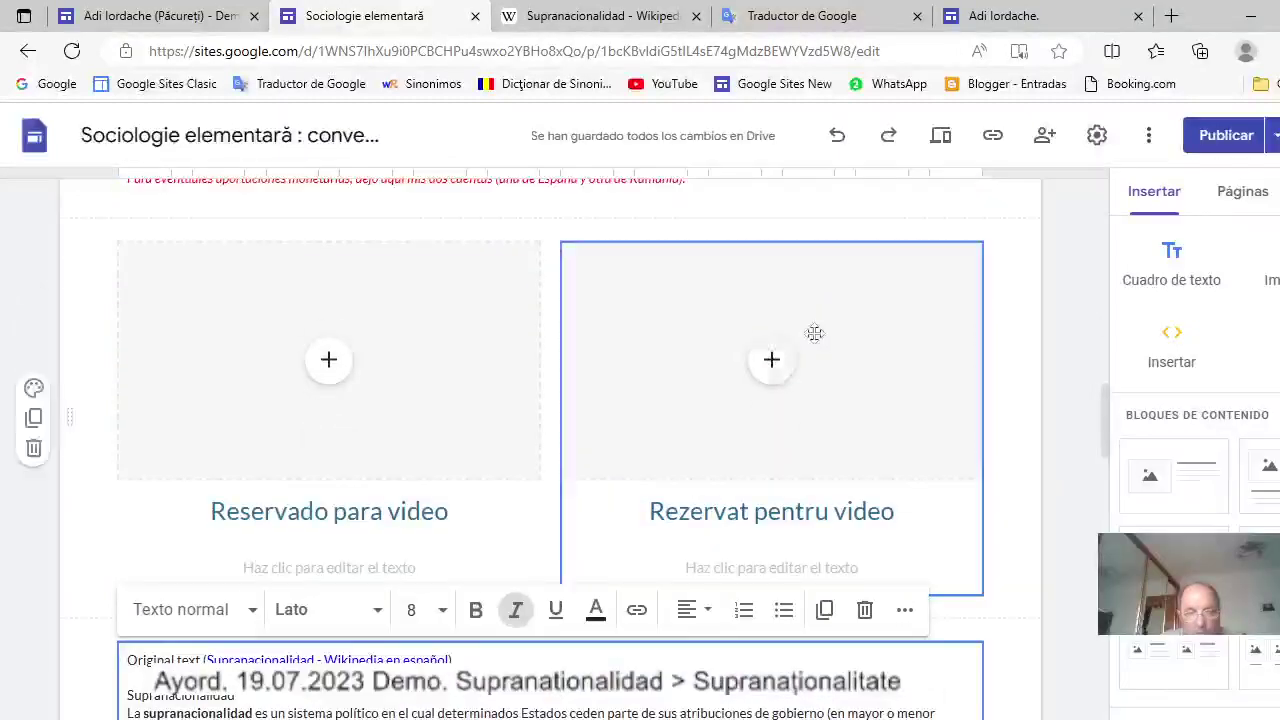
{"action": "scroll", "coordinate": [814, 334], "scroll_direction": "down", "scroll_amount": 4}
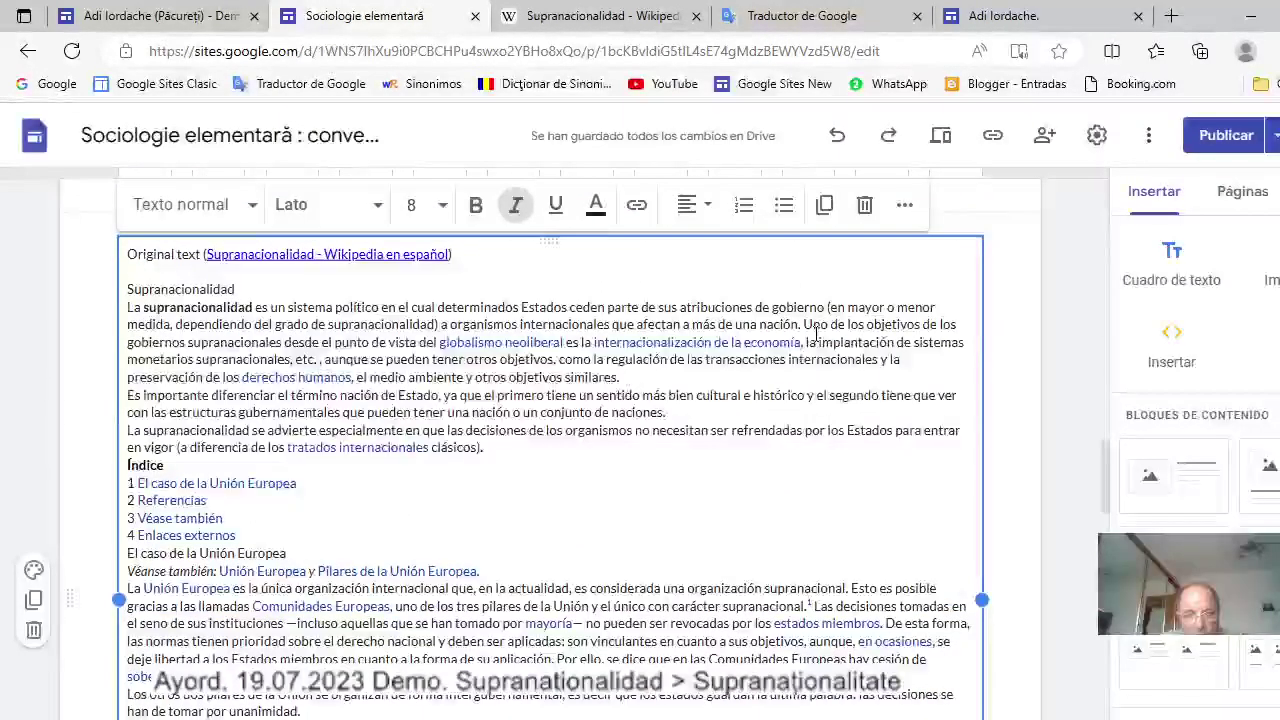
{"action": "scroll", "coordinate": [816, 333], "scroll_direction": "down", "scroll_amount": 3}
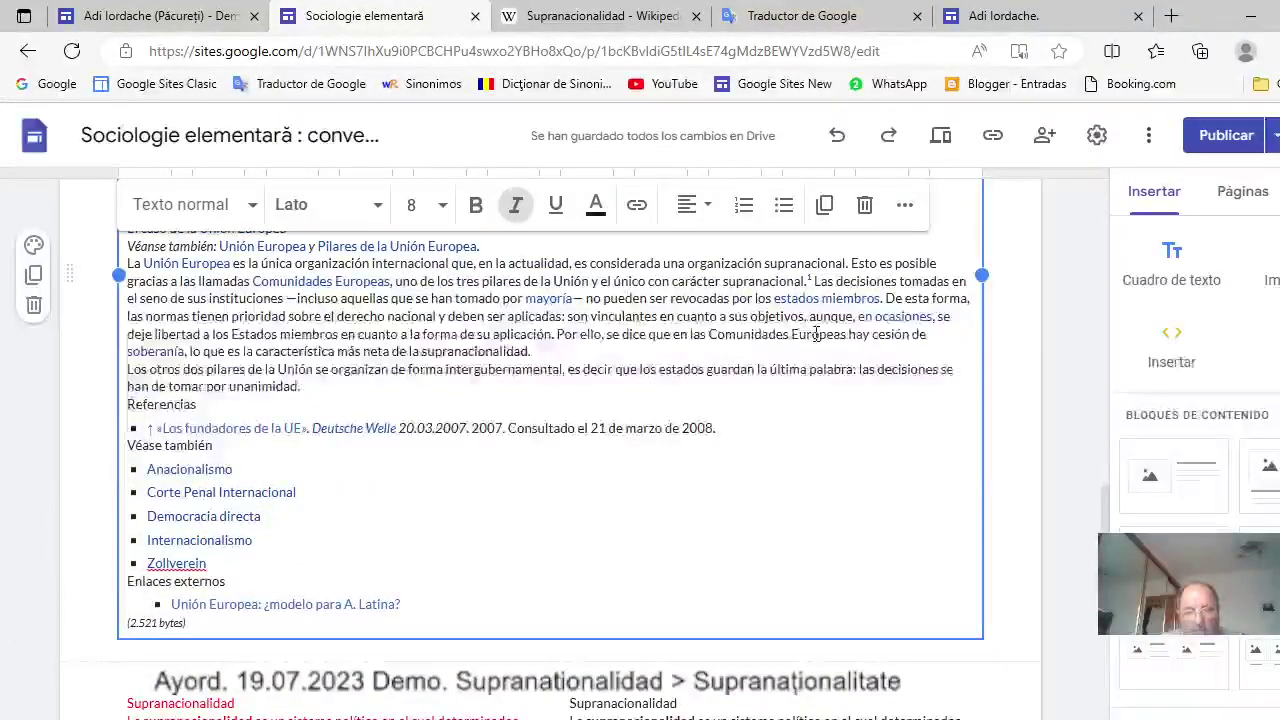
{"action": "scroll", "coordinate": [816, 333], "scroll_direction": "down", "scroll_amount": 4}
{"action": "scroll", "coordinate": [808, 341], "scroll_direction": "up", "scroll_amount": 1}
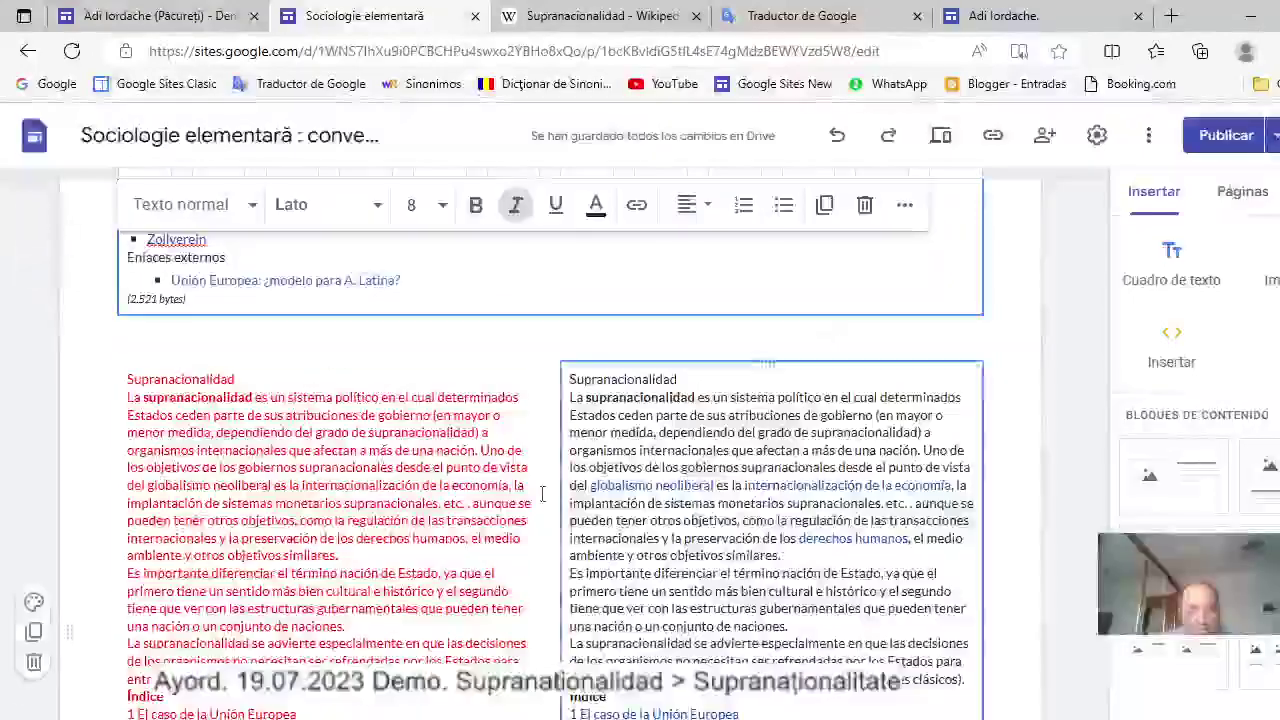
Make the Supranacionalidad title bold in both the red and the black article copies of the two-column block.
{"action": "left_click", "coordinate": [129, 379]}
{"action": "left_click_drag", "start_coordinate": [129, 379], "coordinate": [234, 379]}
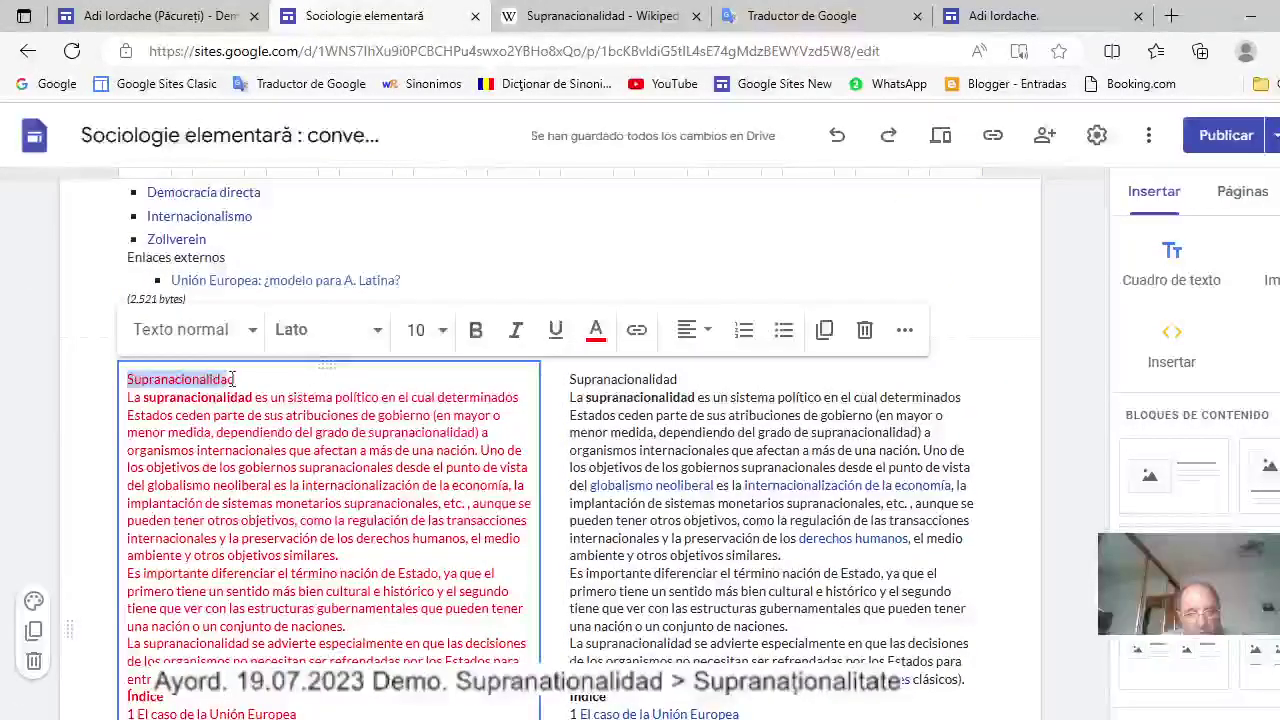
{"action": "left_click", "coordinate": [477, 332]}
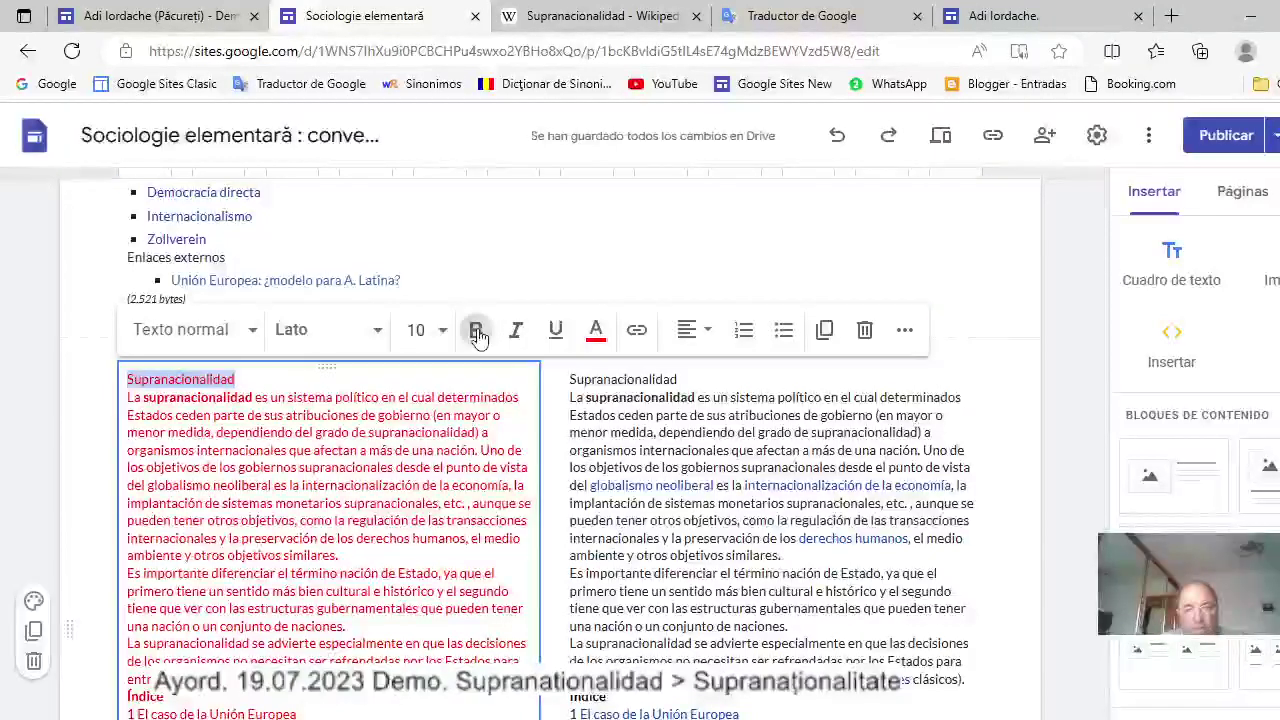
{"action": "left_click", "coordinate": [574, 378]}
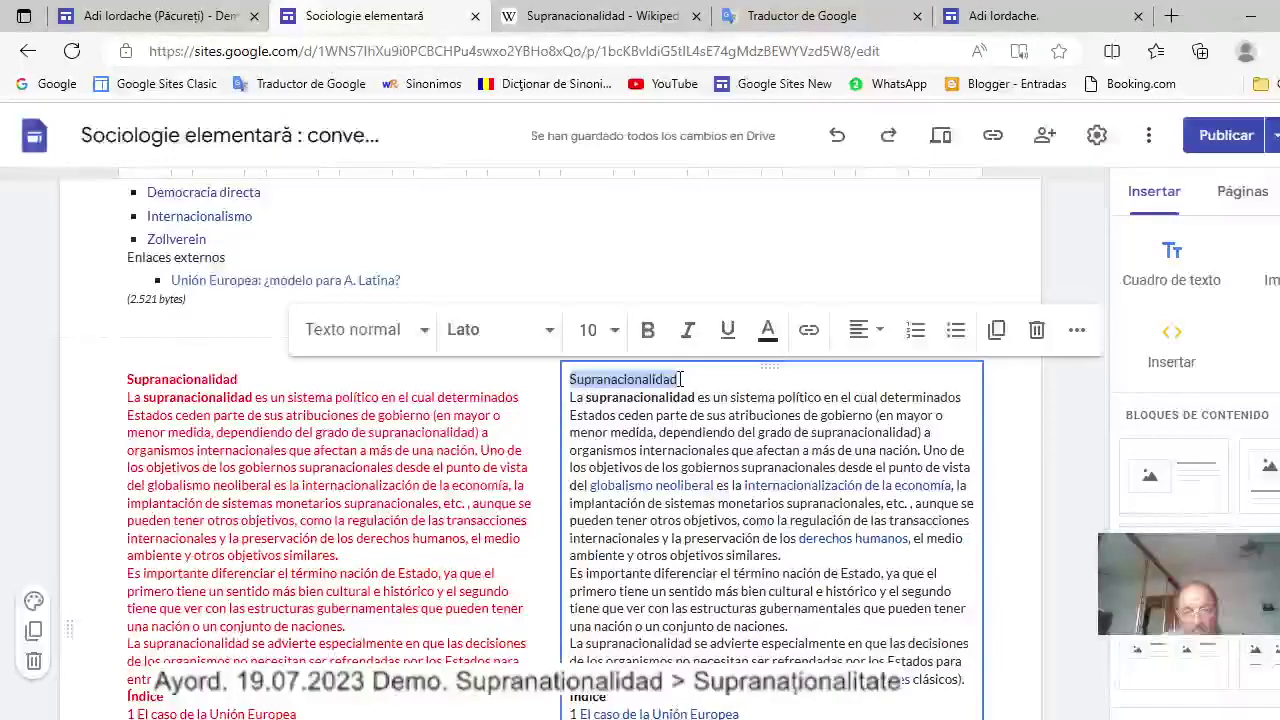
{"action": "left_click", "coordinate": [648, 338]}
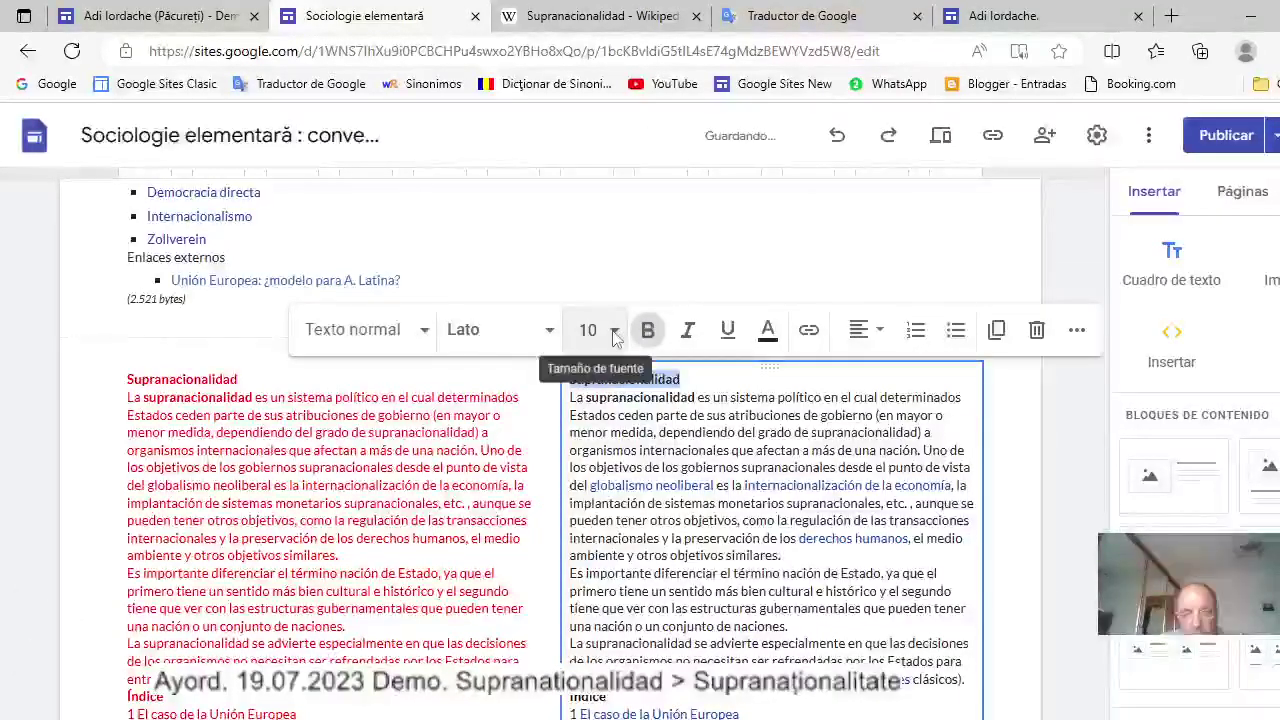
Set the font size of the Supranacionalidad titles in the black and red article copies to 11.
{"action": "left_click", "coordinate": [612, 331]}
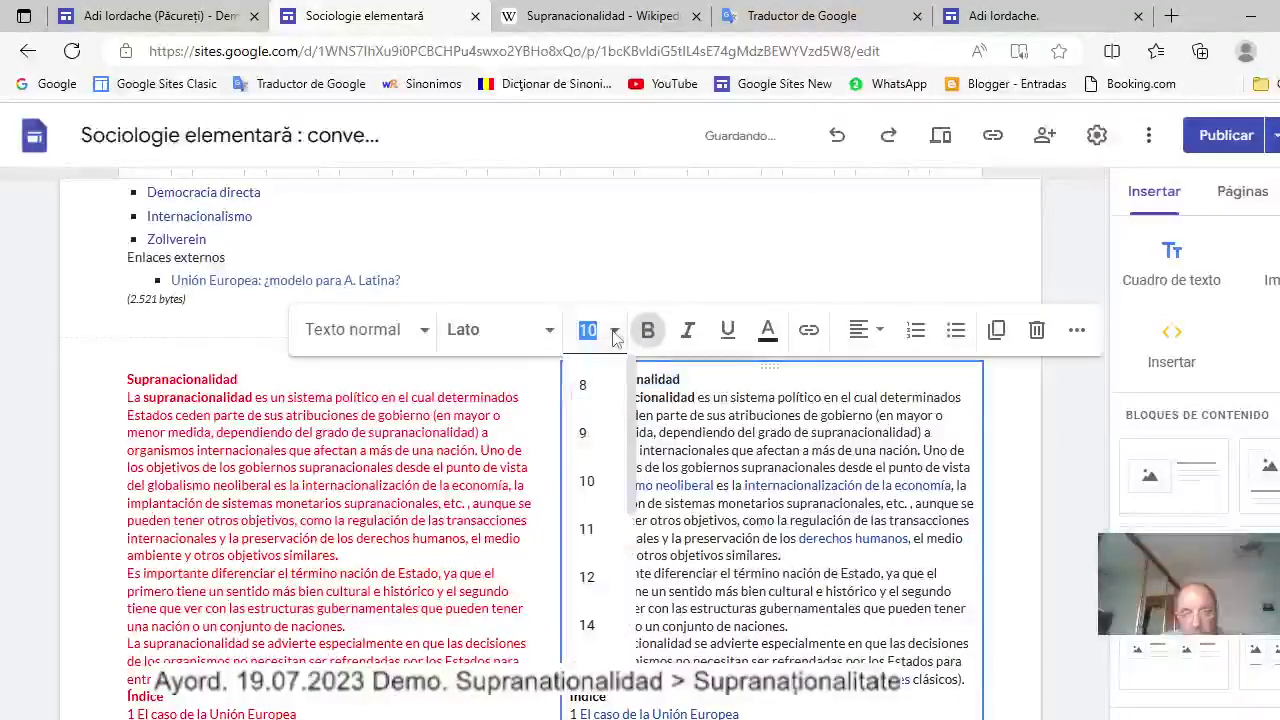
{"action": "left_click", "coordinate": [590, 538]}
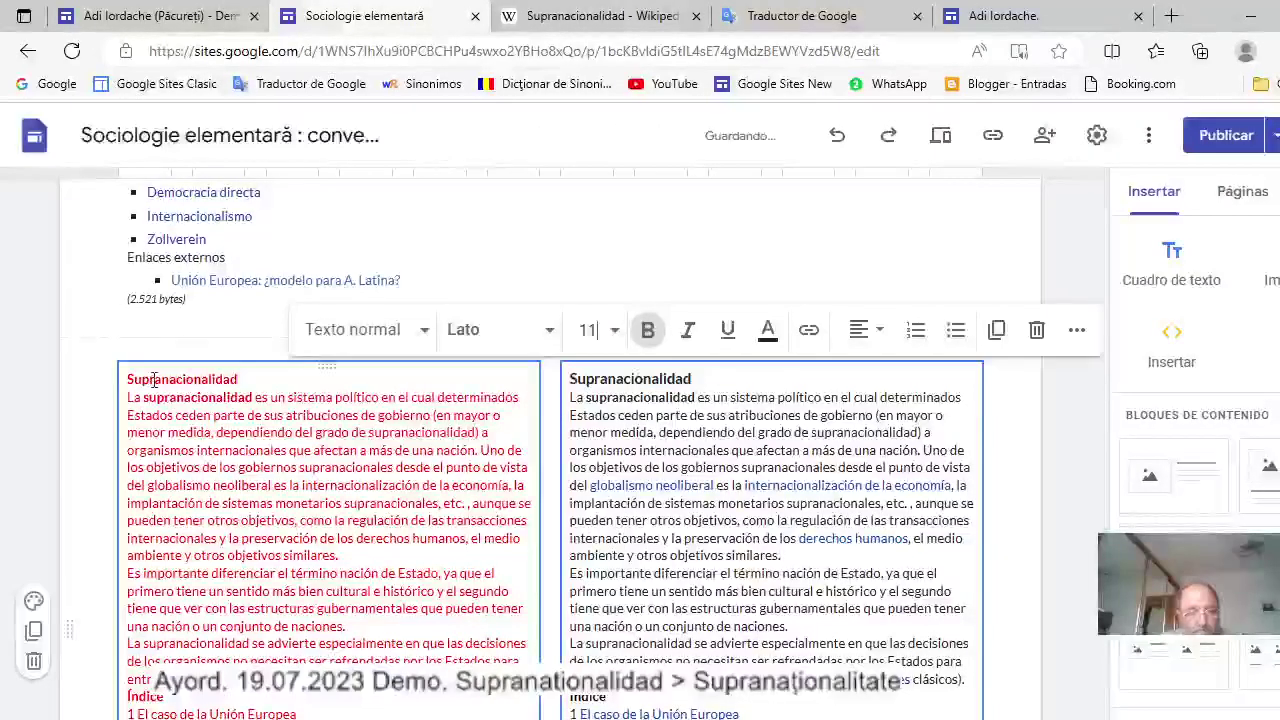
{"action": "left_click_drag", "start_coordinate": [128, 379], "coordinate": [240, 379]}
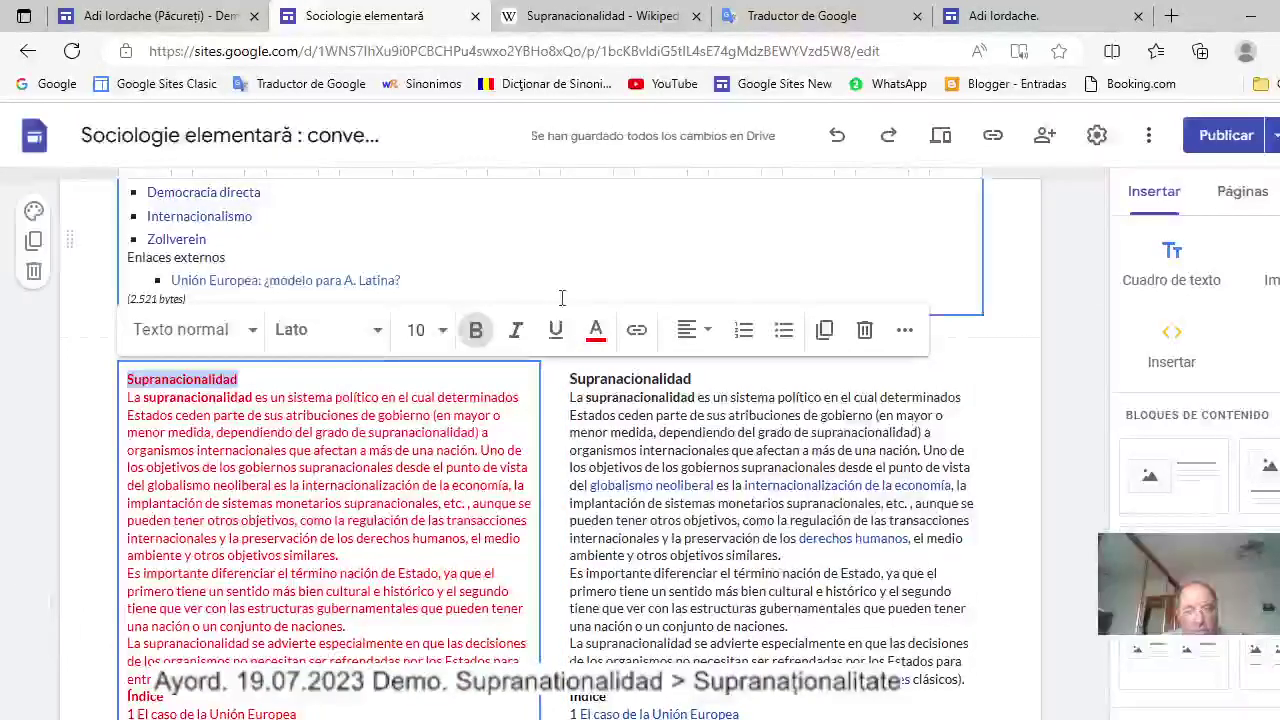
{"action": "left_click", "coordinate": [415, 330]}
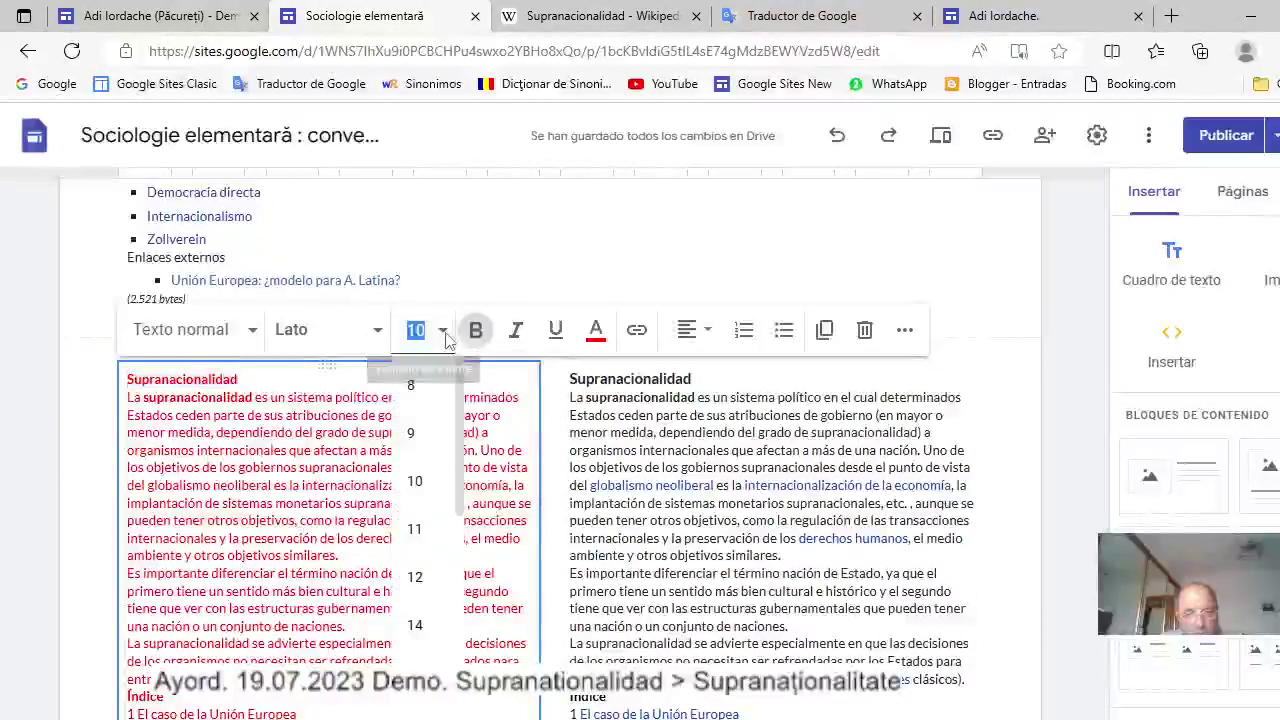
{"action": "left_click", "coordinate": [415, 527]}
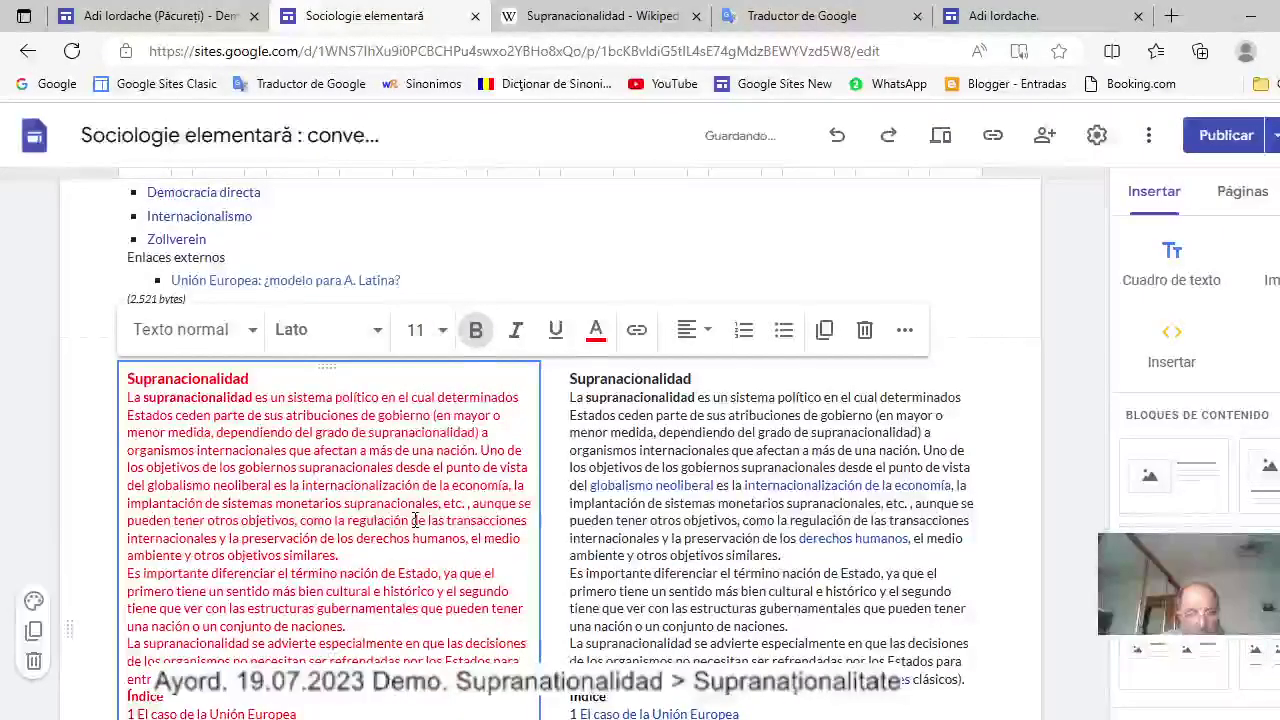
Colour the external link "Unión Europea: ¿modelo para A. Latina?" at the end of the red article copy blue.
{"action": "scroll", "coordinate": [415, 522], "scroll_direction": "down", "scroll_amount": 15}
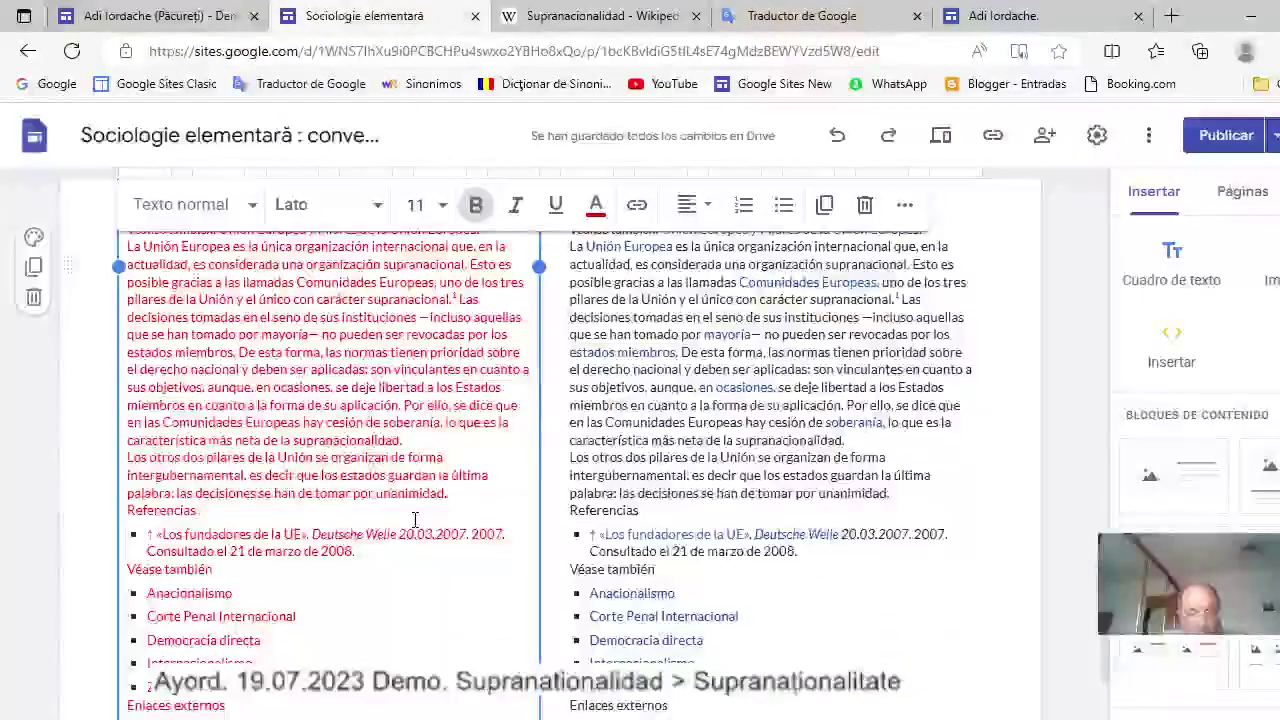
{"action": "scroll", "coordinate": [412, 522], "scroll_direction": "down", "scroll_amount": 3}
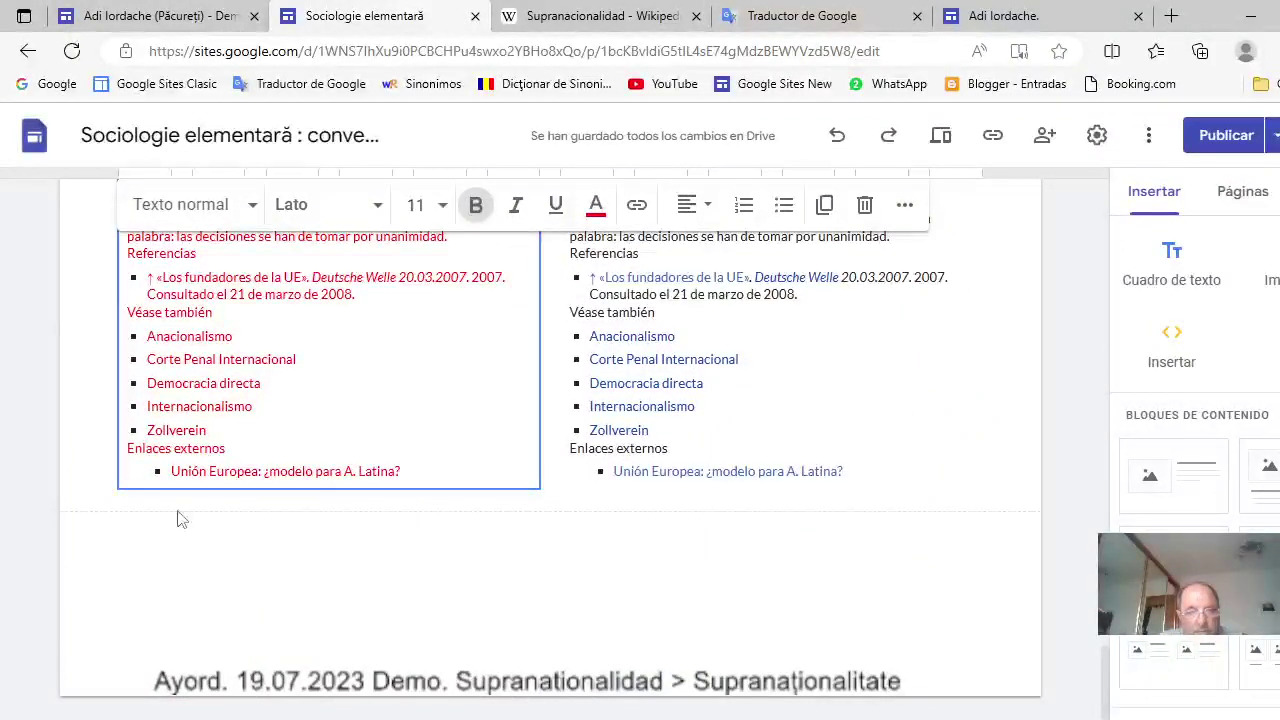
{"action": "left_click_drag", "start_coordinate": [172, 471], "coordinate": [401, 470]}
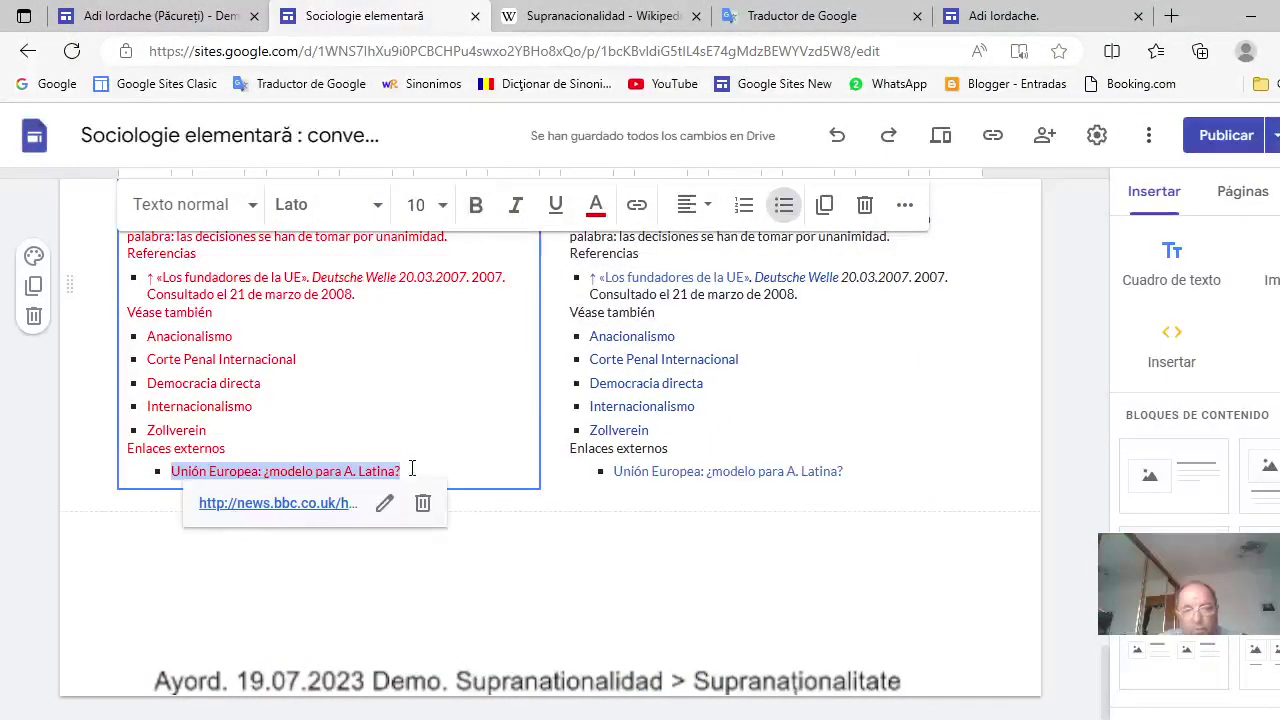
{"action": "left_click", "coordinate": [596, 210]}
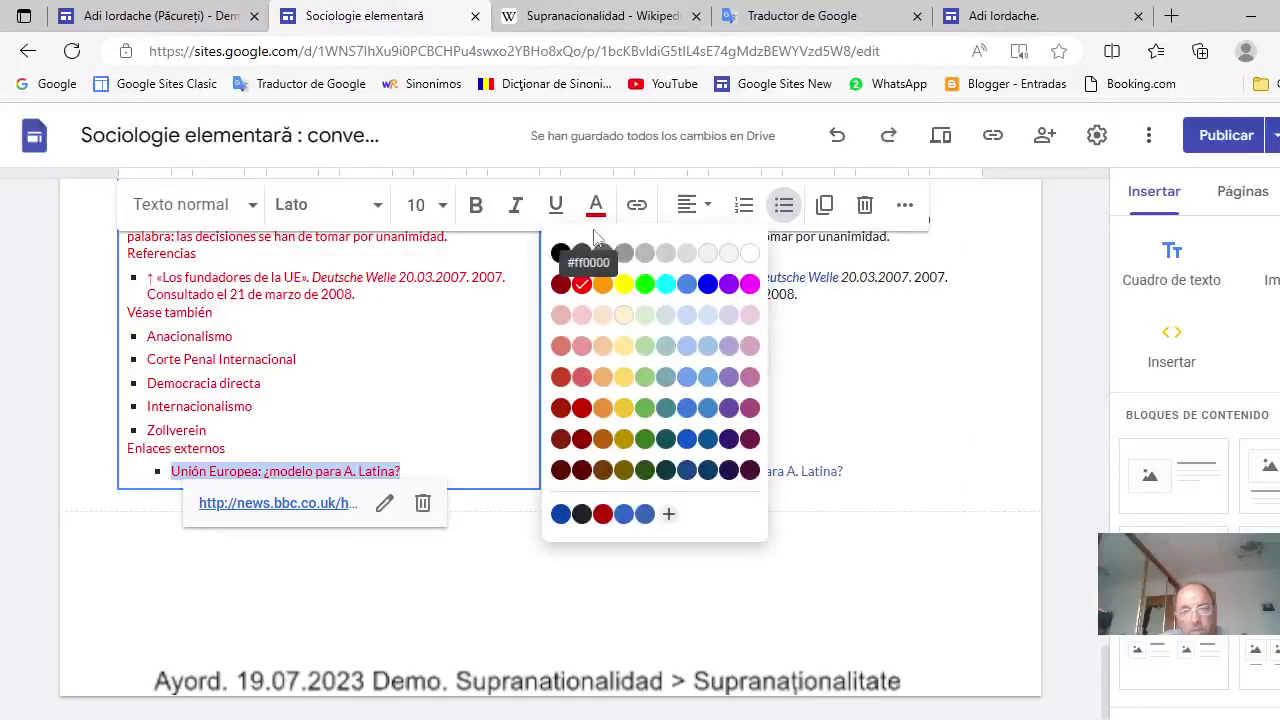
{"action": "left_click", "coordinate": [708, 286]}
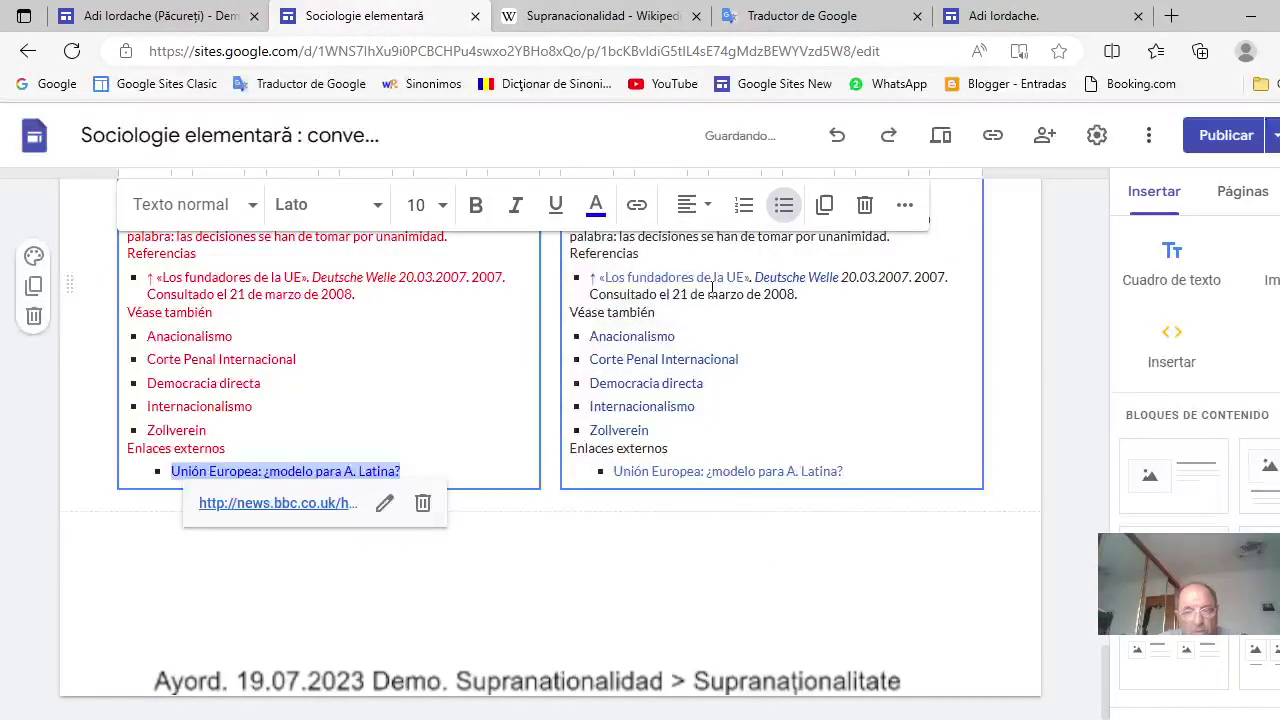
{"action": "left_click", "coordinate": [866, 395]}
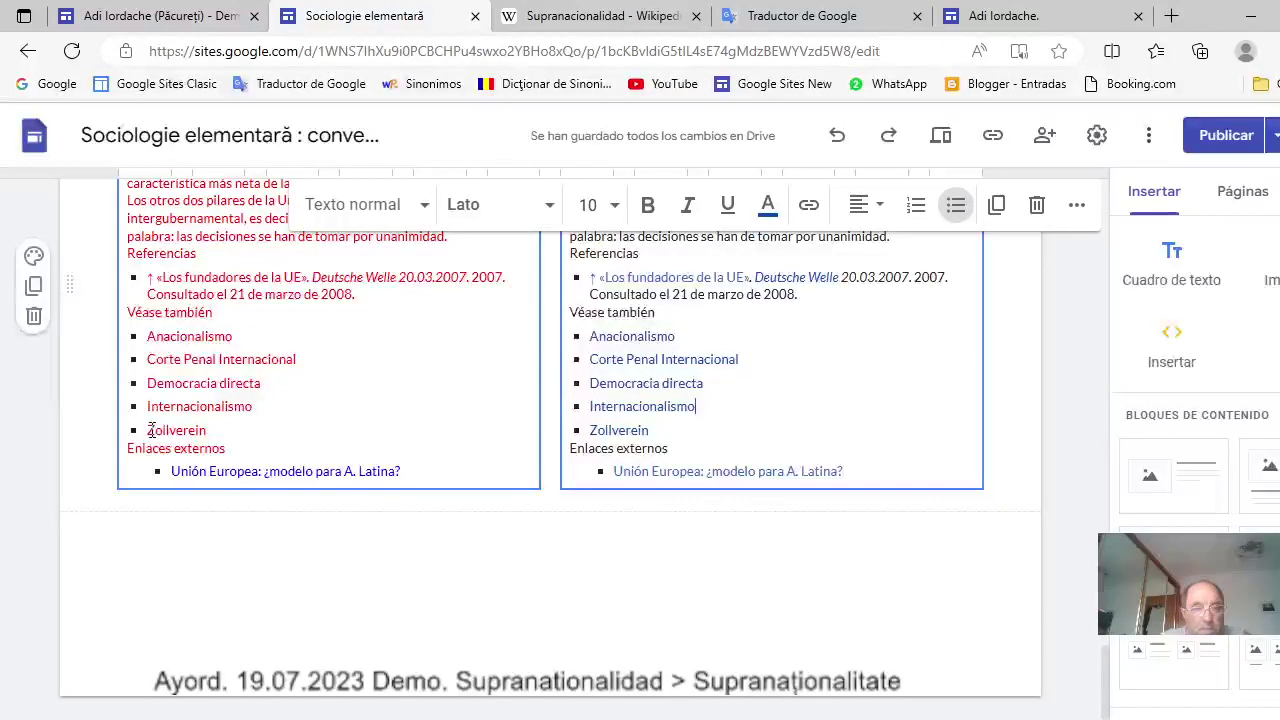
Colour the Zollverein and Internacionalismo links under Véase también in the red article copy blue.
{"action": "left_click_drag", "start_coordinate": [149, 430], "coordinate": [204, 430]}
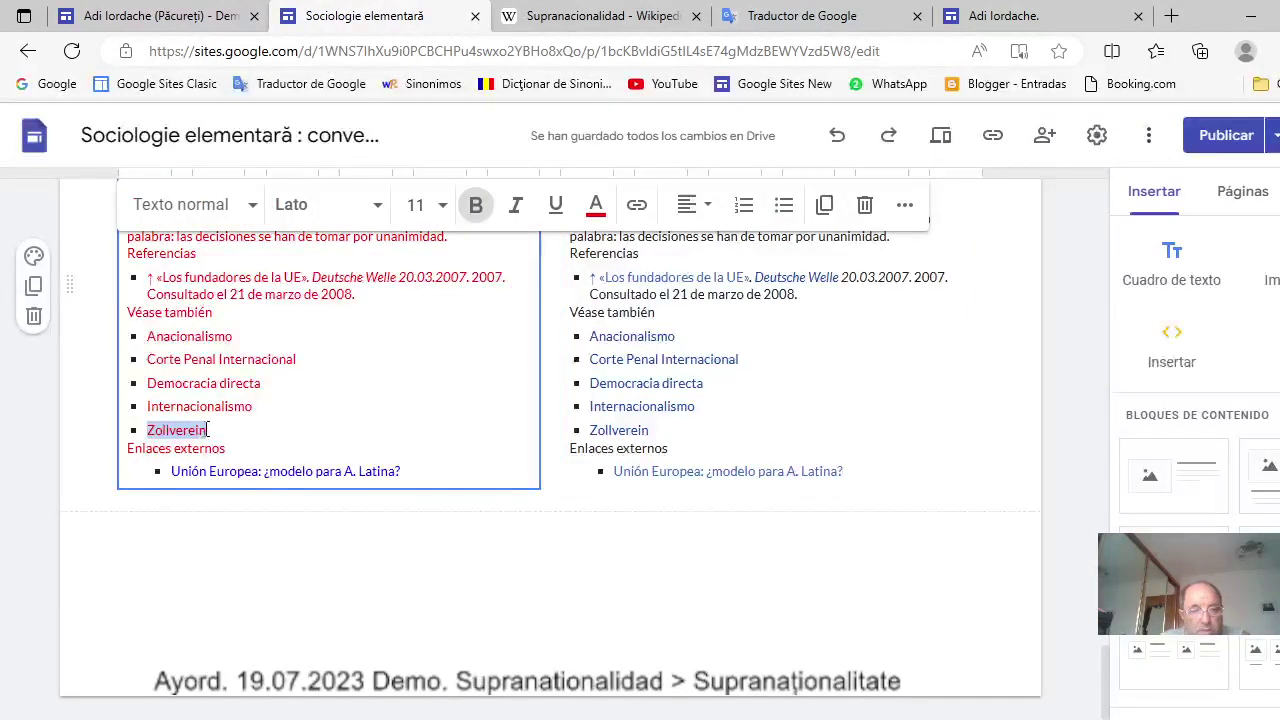
{"action": "left_click", "coordinate": [596, 204]}
{"action": "left_click", "coordinate": [708, 285]}
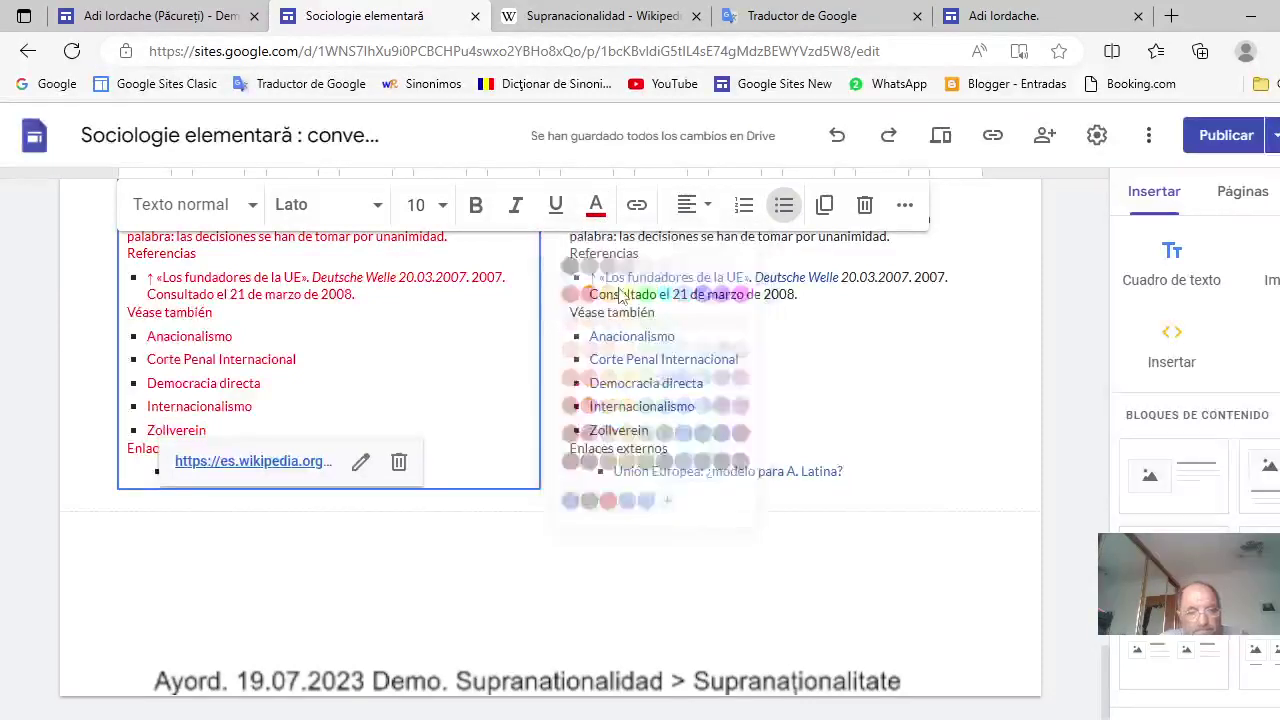
{"action": "left_click_drag", "start_coordinate": [149, 406], "coordinate": [251, 406]}
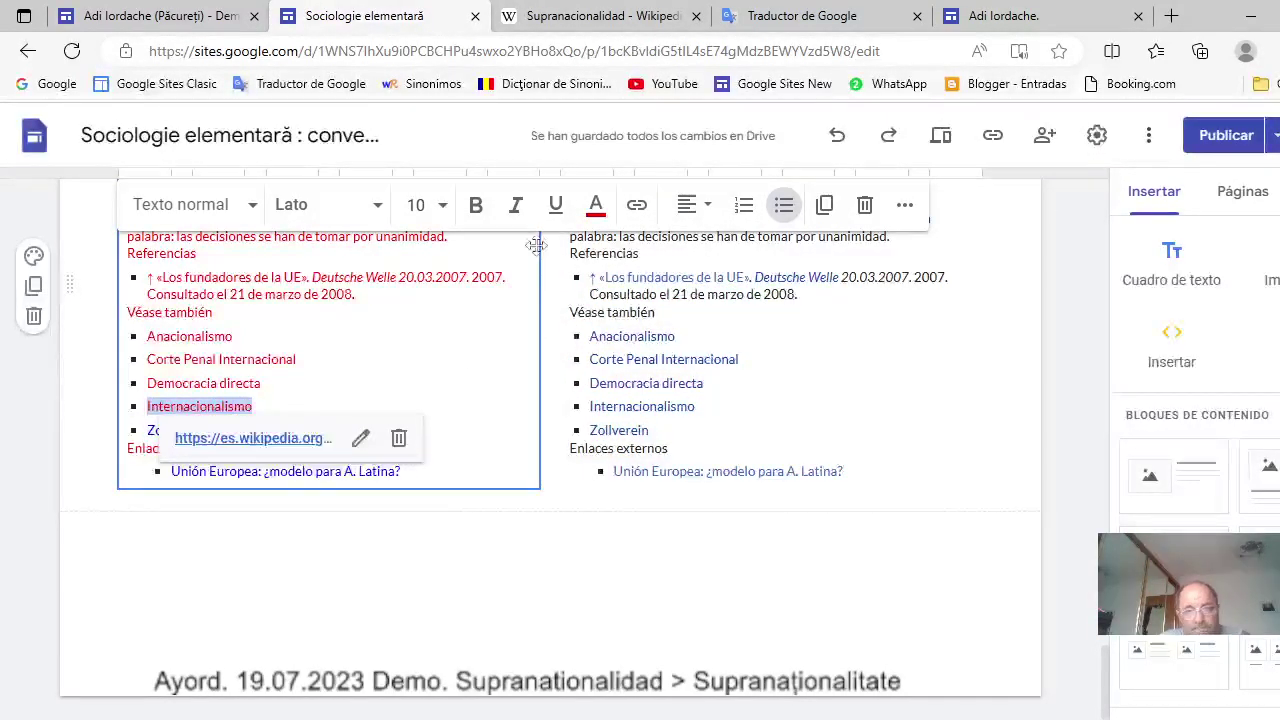
{"action": "left_click", "coordinate": [594, 206]}
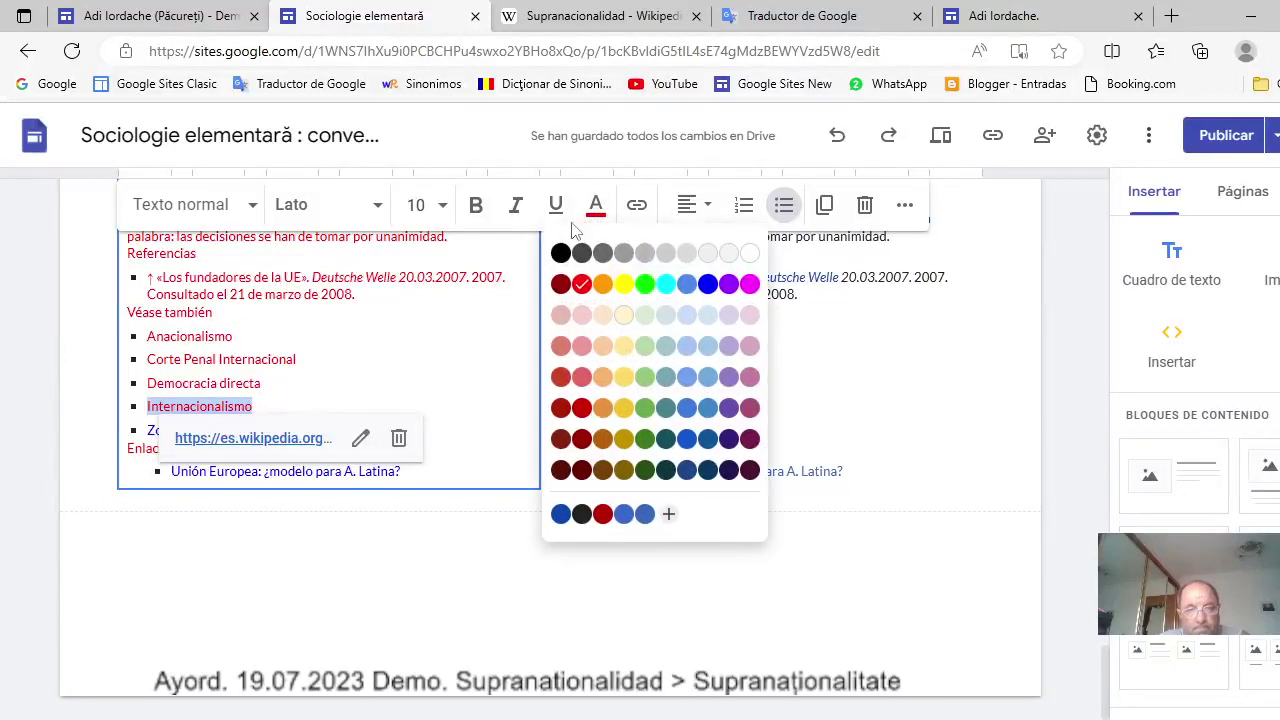
{"action": "left_click", "coordinate": [708, 285]}
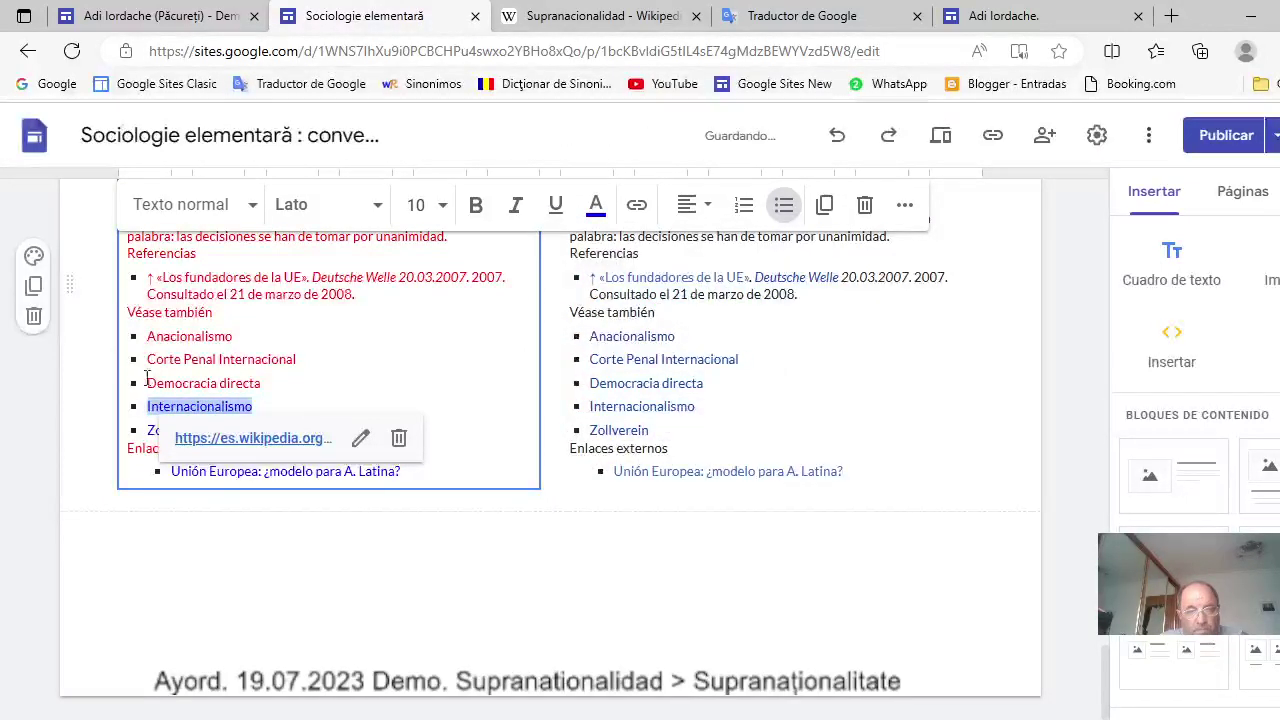
Colour the Democracia directa, Corte Penal Internacional and Anacionalismo links in the red copy's Véase también list blue.
{"action": "left_click_drag", "start_coordinate": [149, 383], "coordinate": [262, 384]}
{"action": "left_click", "coordinate": [595, 204]}
{"action": "left_click", "coordinate": [708, 284]}
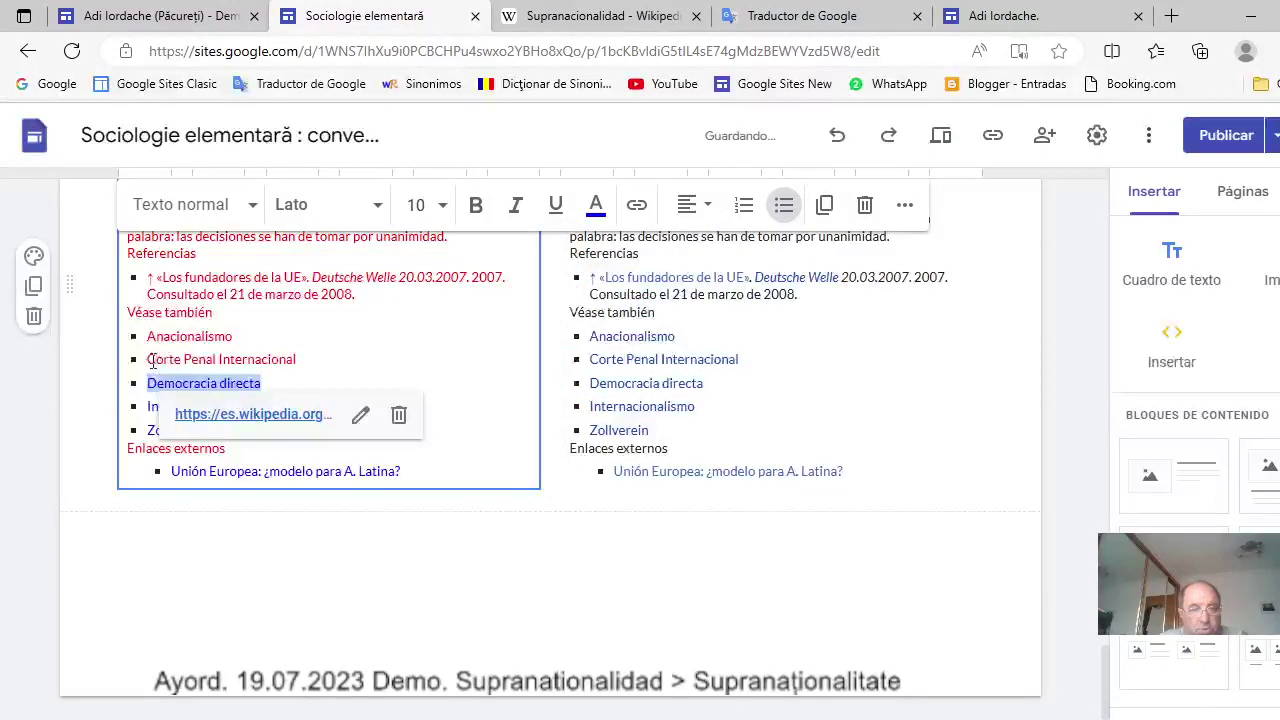
{"action": "left_click_drag", "start_coordinate": [151, 359], "coordinate": [299, 362]}
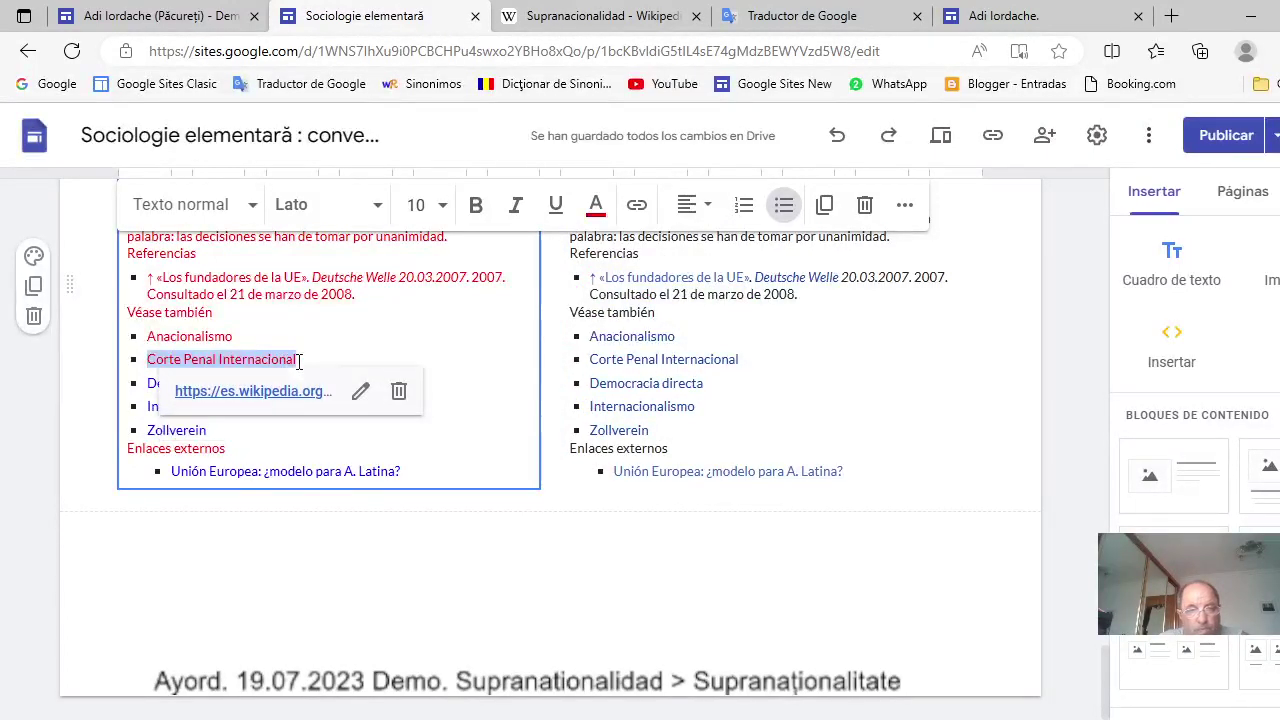
{"action": "left_click", "coordinate": [597, 210]}
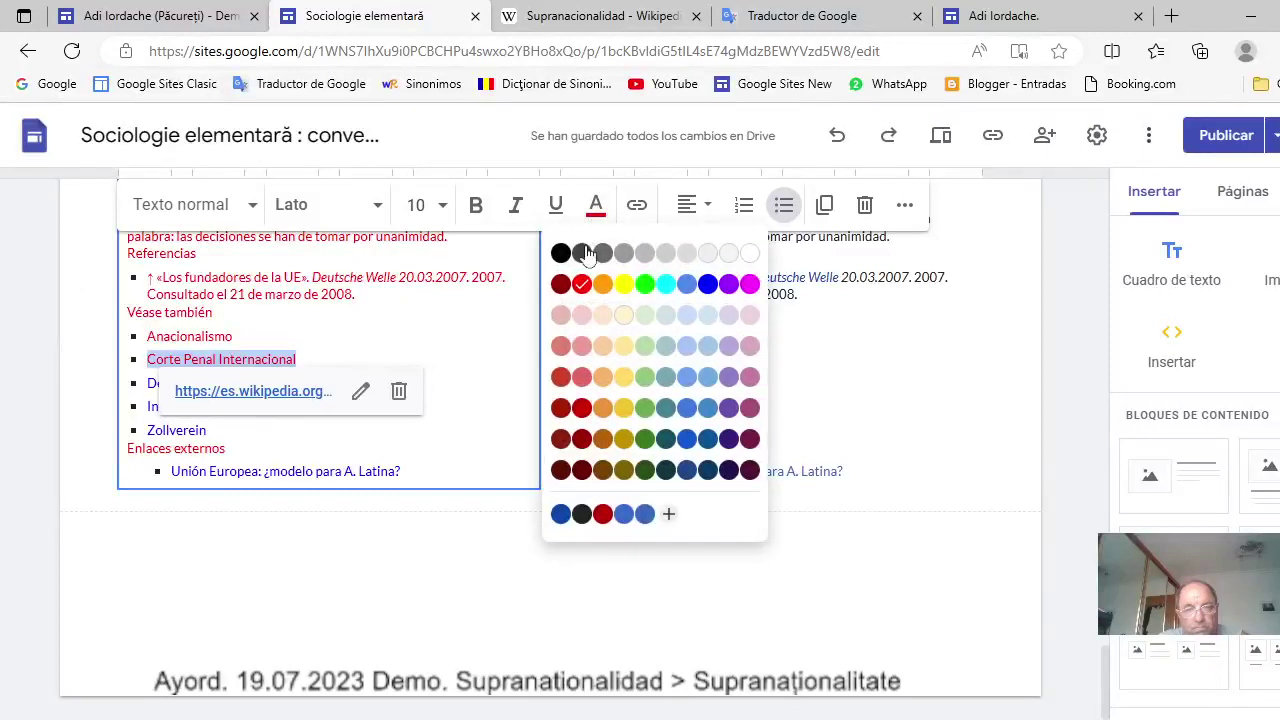
{"action": "left_click", "coordinate": [707, 294]}
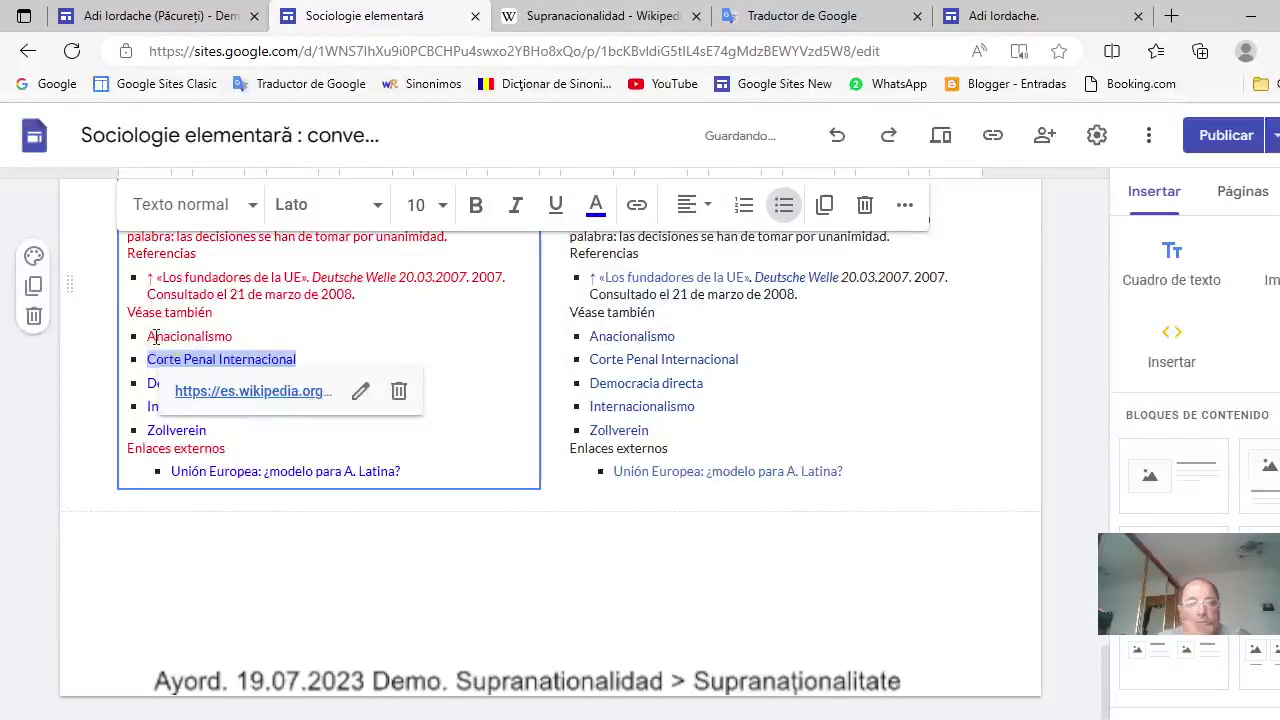
{"action": "left_click_drag", "start_coordinate": [148, 336], "coordinate": [238, 336]}
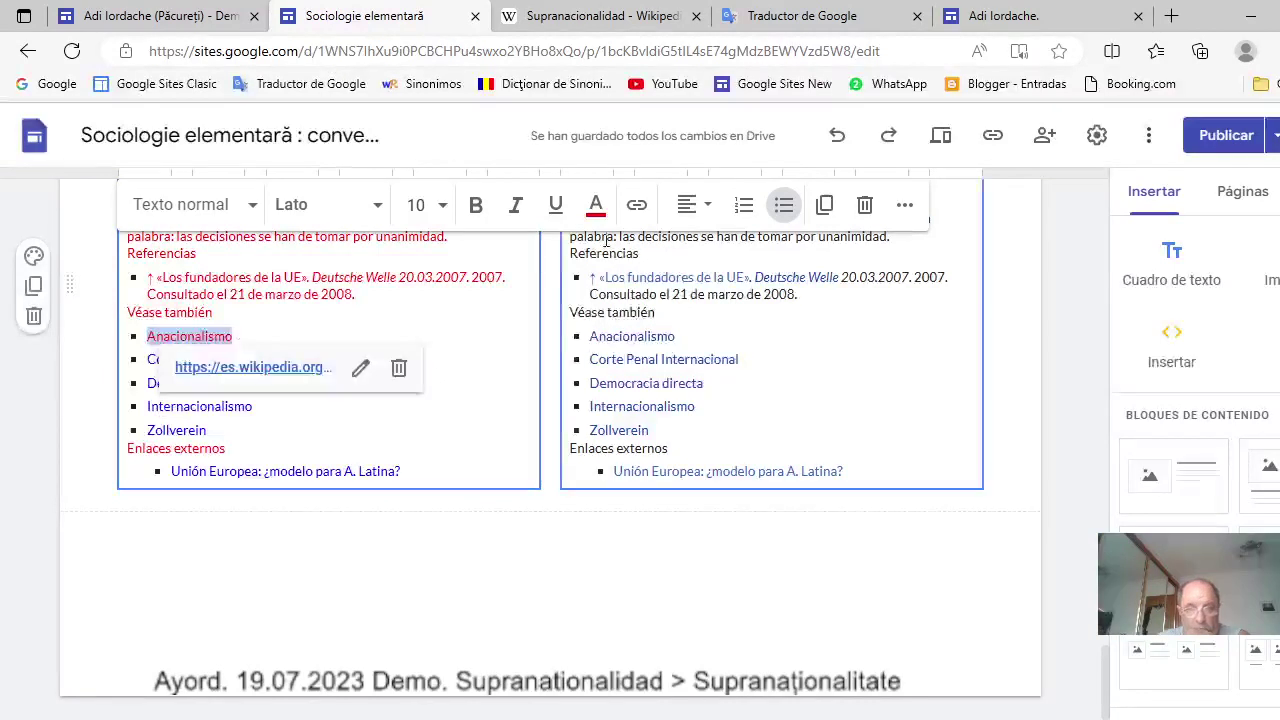
{"action": "left_click", "coordinate": [596, 208]}
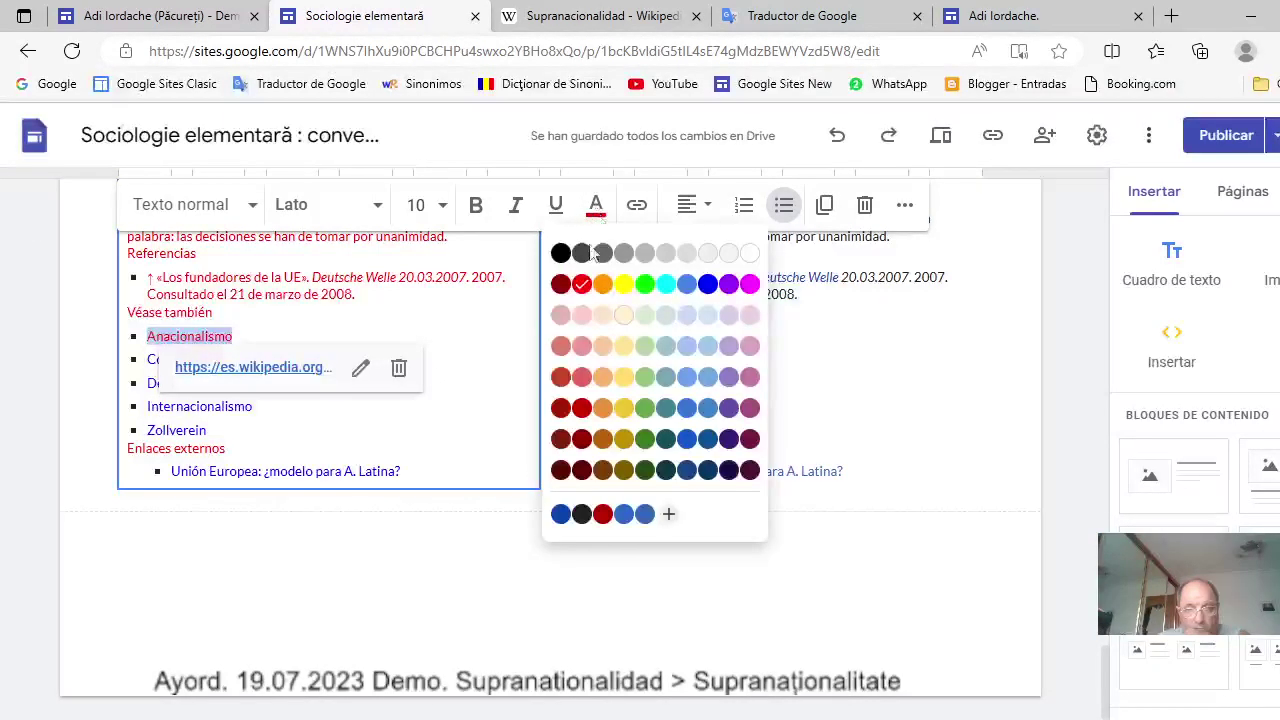
{"action": "left_click", "coordinate": [707, 284]}
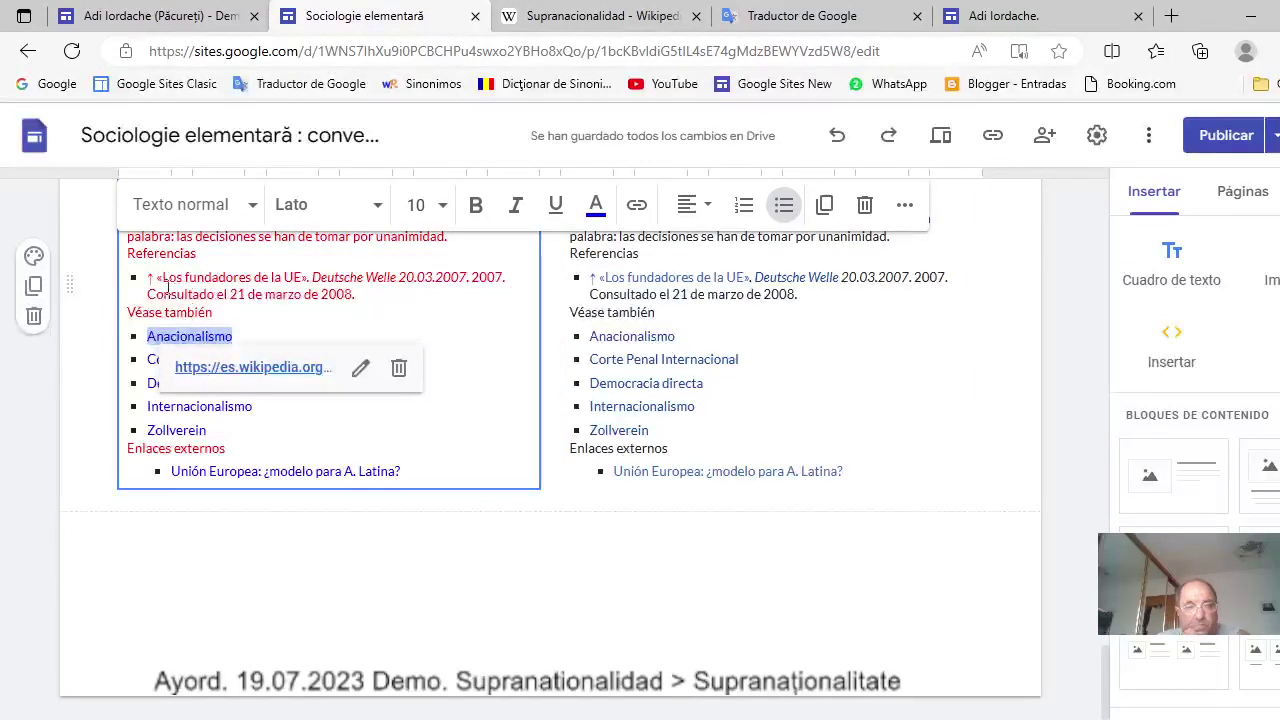
Colour the links «Los fundadores de la UE» and Deutsche Welle under Referencias in the red article copy blue.
{"action": "left_click_drag", "start_coordinate": [157, 281], "coordinate": [309, 283]}
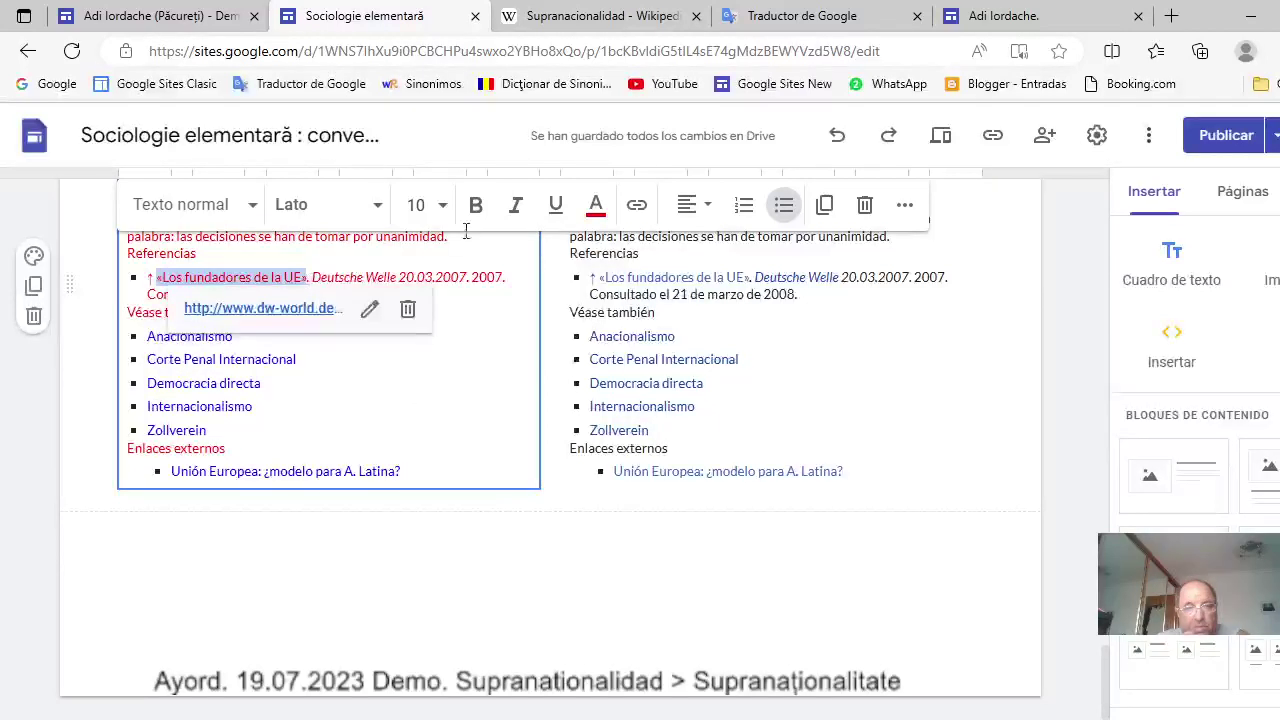
{"action": "left_click", "coordinate": [595, 207]}
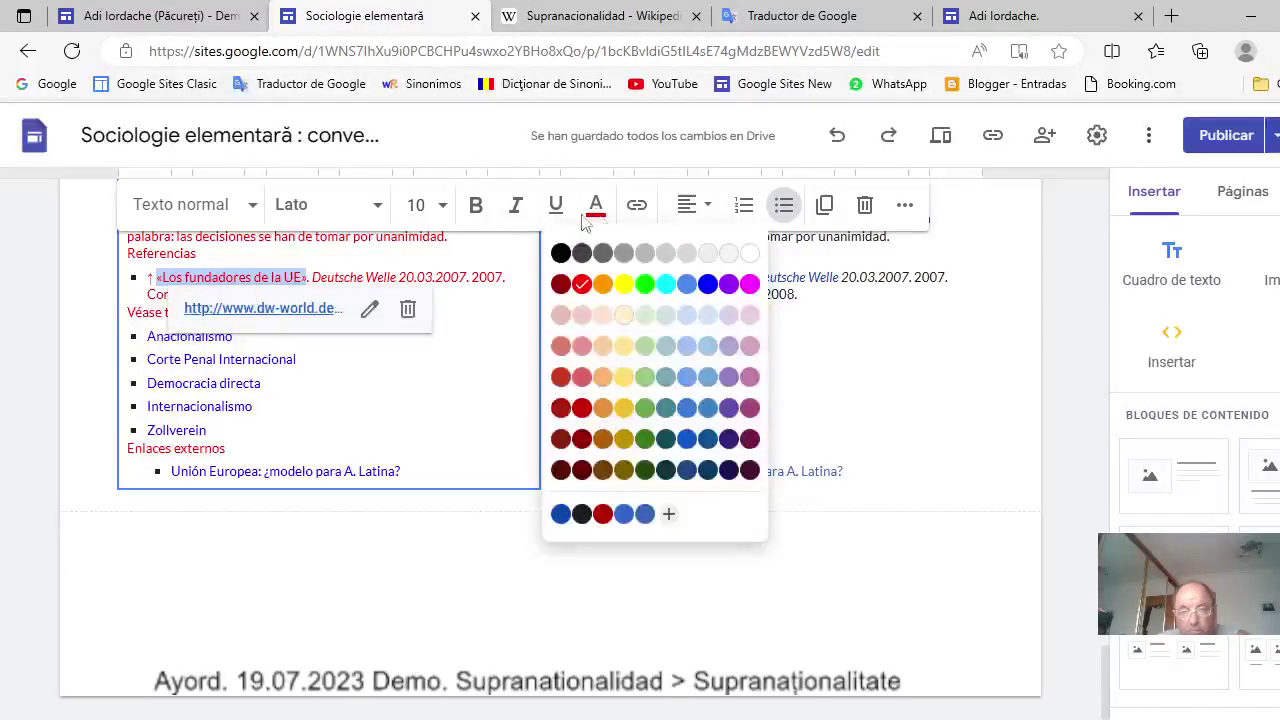
{"action": "left_click", "coordinate": [704, 286]}
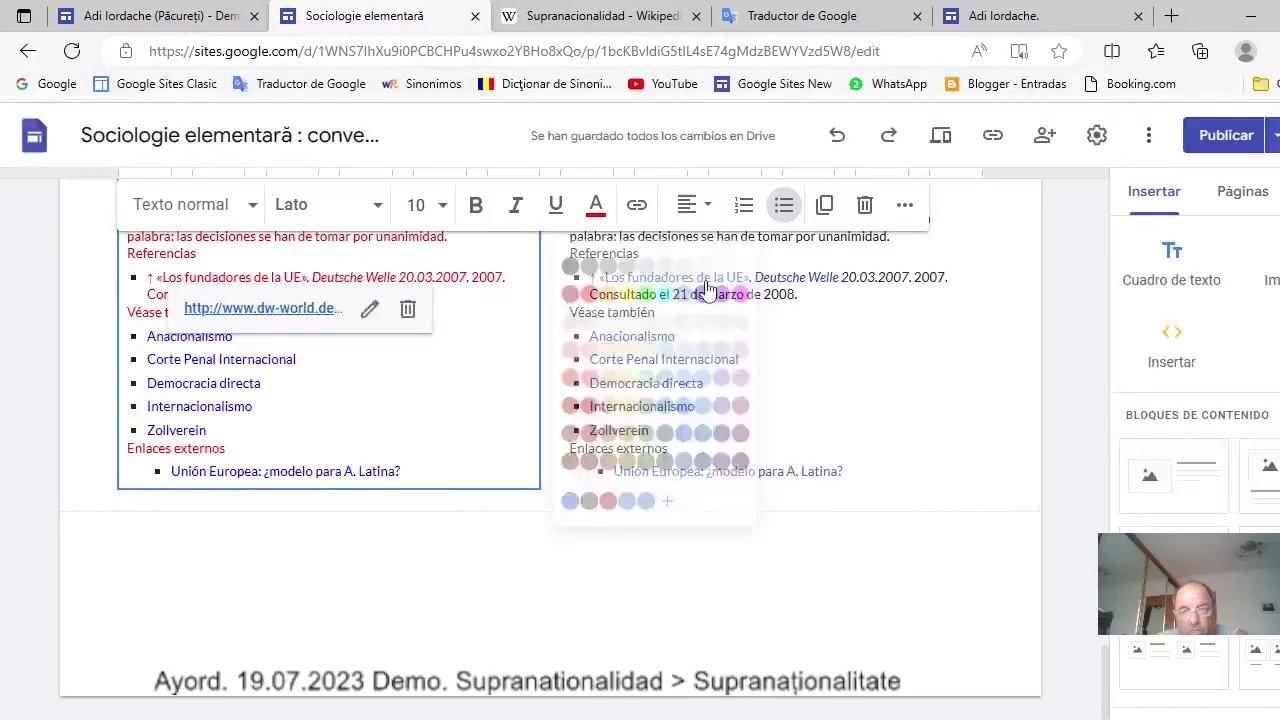
{"action": "left_click_drag", "start_coordinate": [313, 277], "coordinate": [395, 275]}
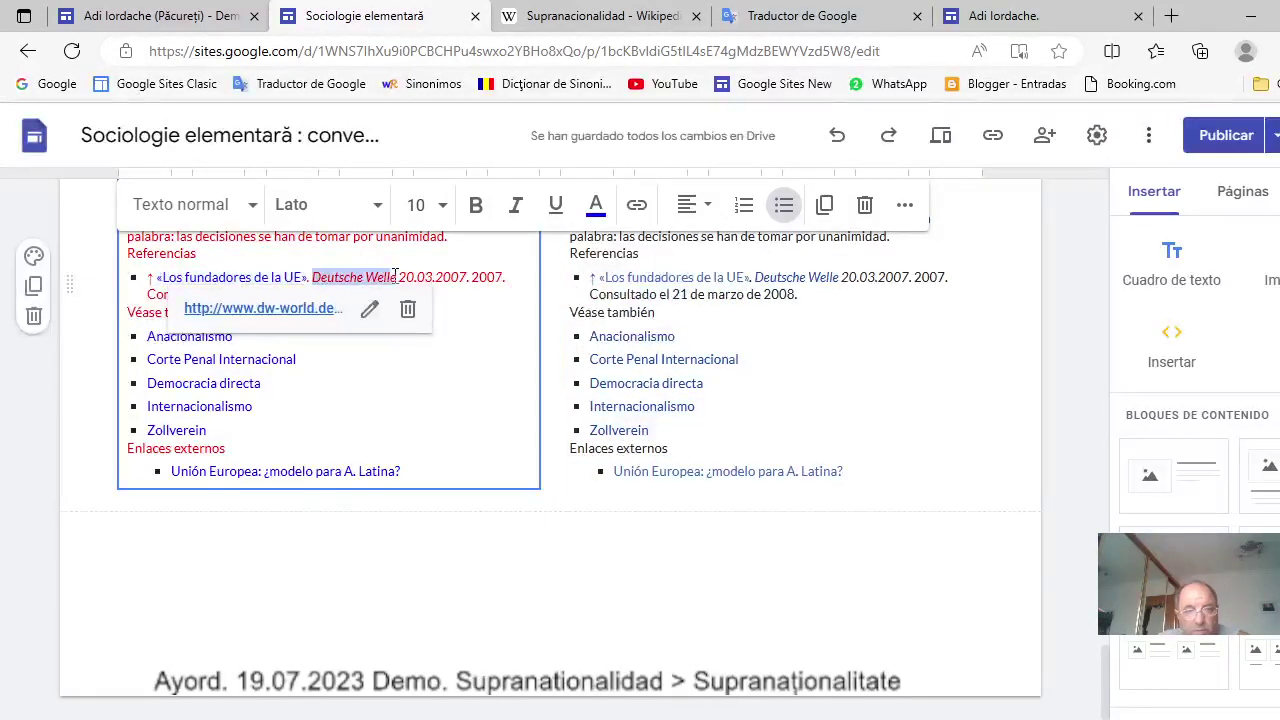
{"action": "left_click", "coordinate": [595, 212]}
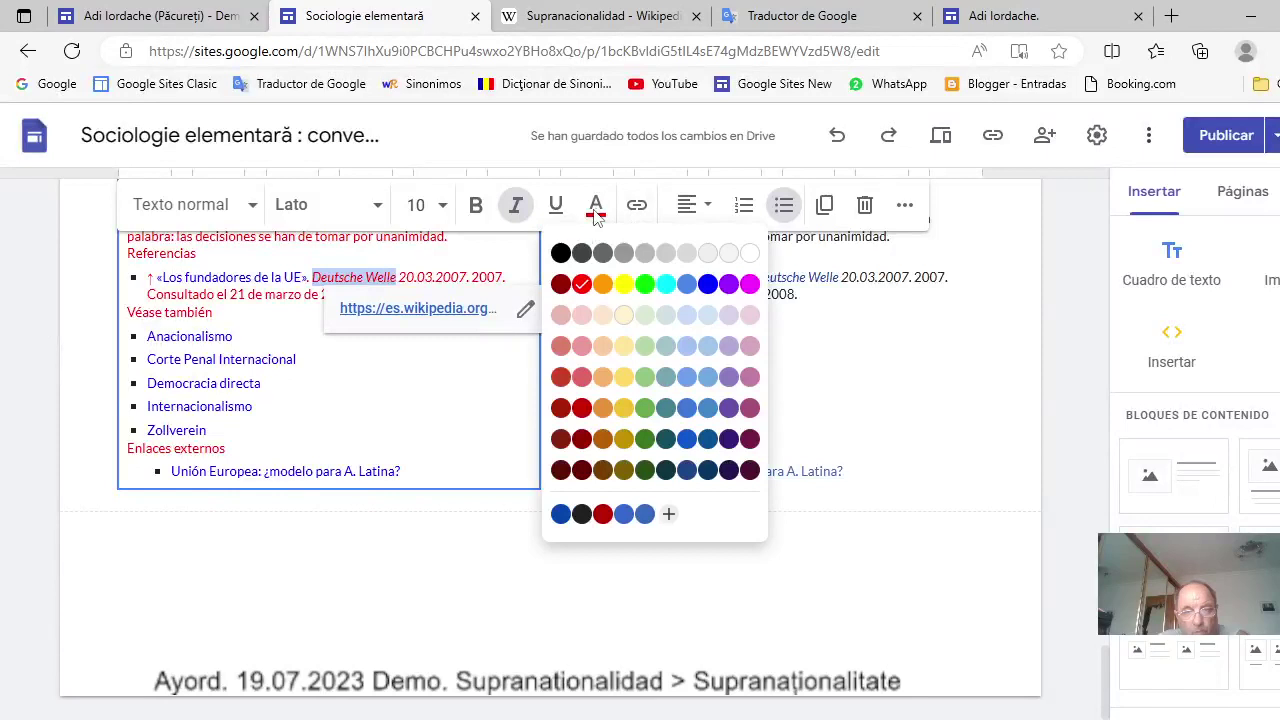
{"action": "left_click", "coordinate": [707, 284]}
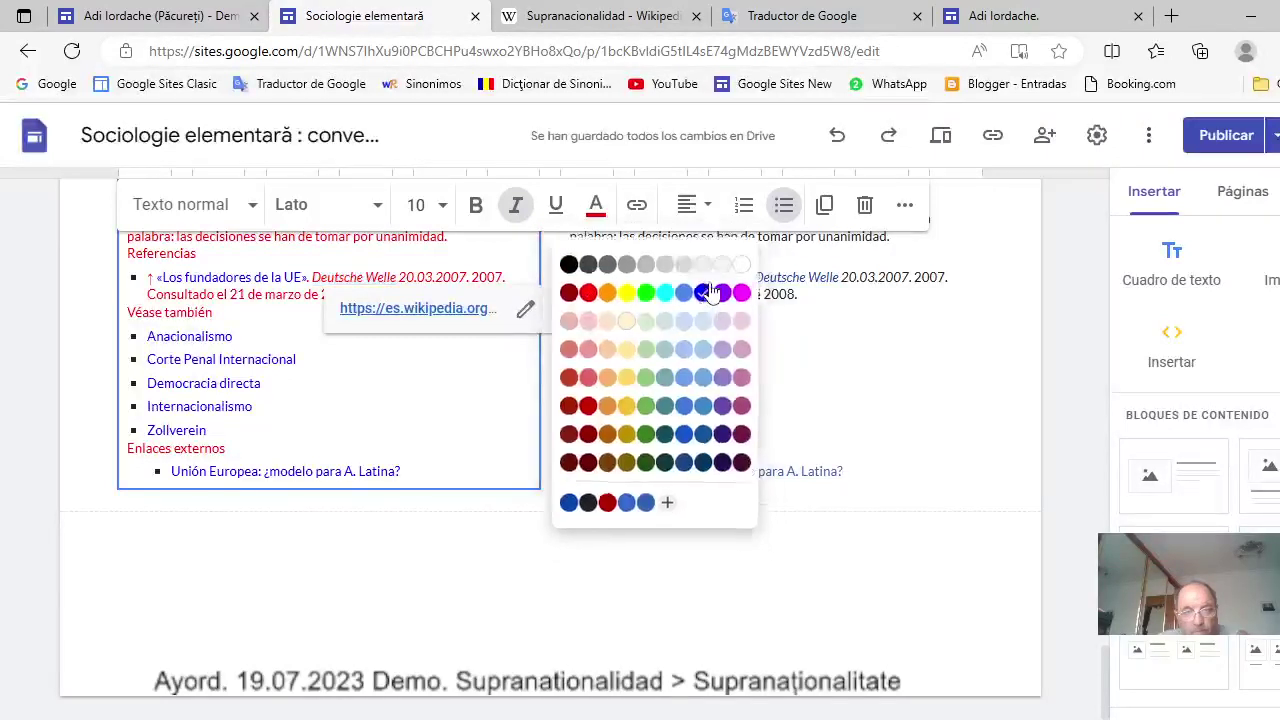
{"action": "left_click", "coordinate": [459, 247]}
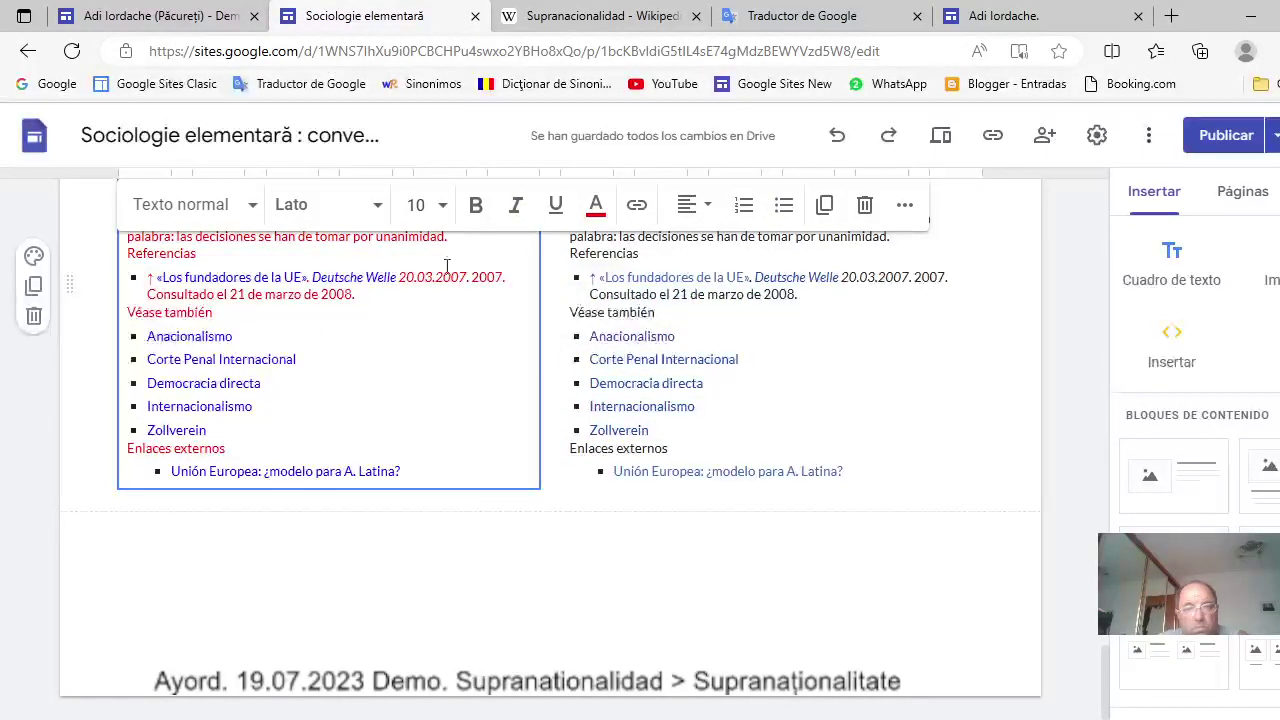
{"action": "left_click", "coordinate": [314, 280]}
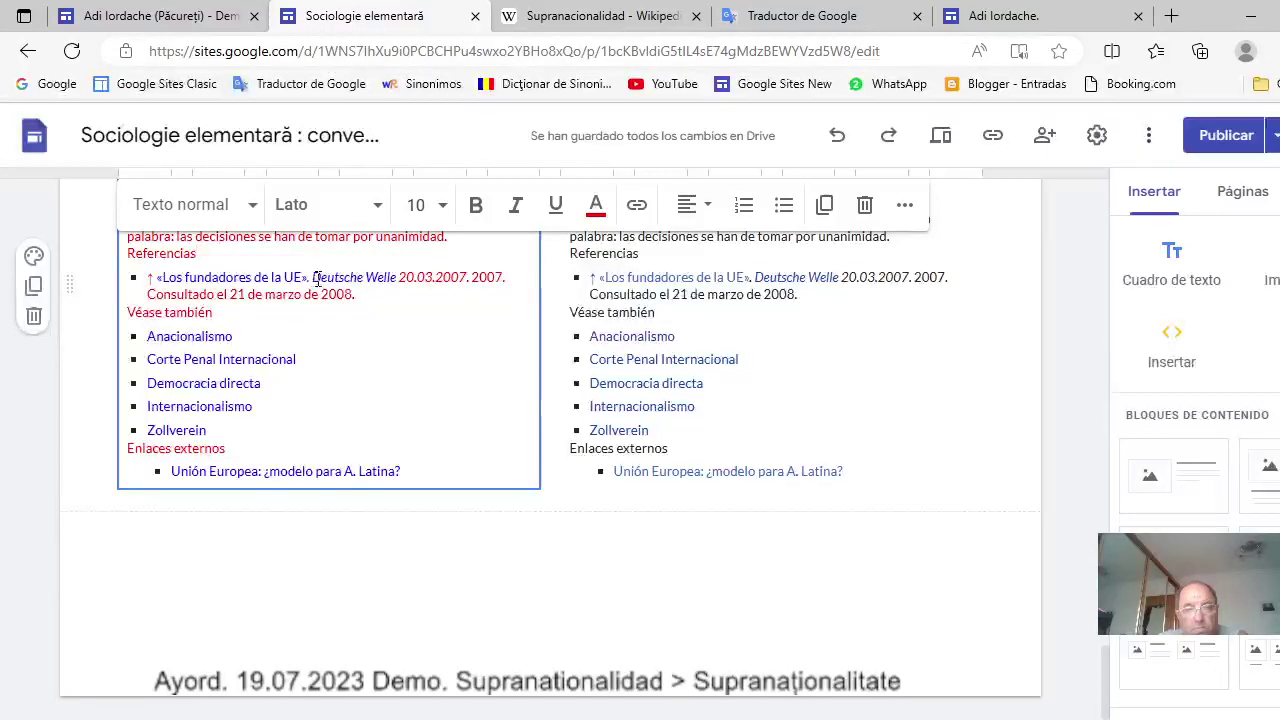
Copy "Deutsche Welle" from Referencias in the red article copy and open Google Translate in a new browser tab.
{"action": "left_click_drag", "start_coordinate": [314, 280], "coordinate": [397, 278]}
{"action": "key", "text": "ctrl+c"}
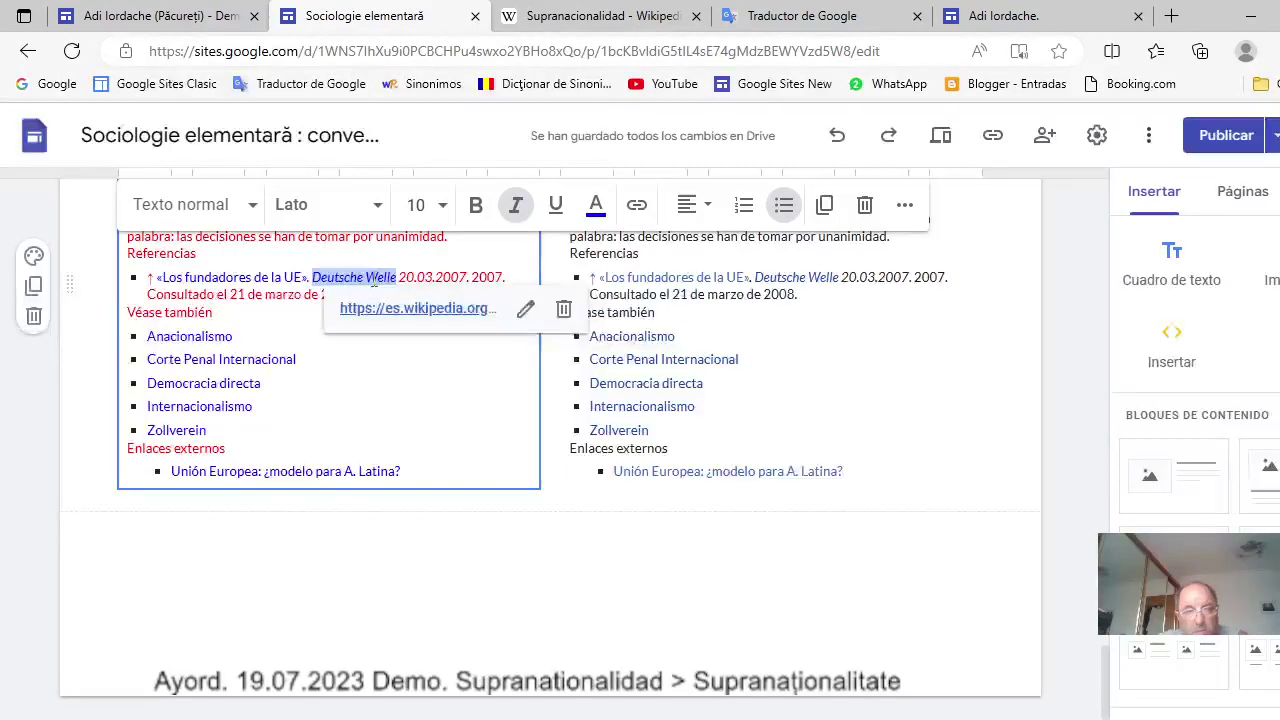
{"action": "right_click", "coordinate": [373, 282]}
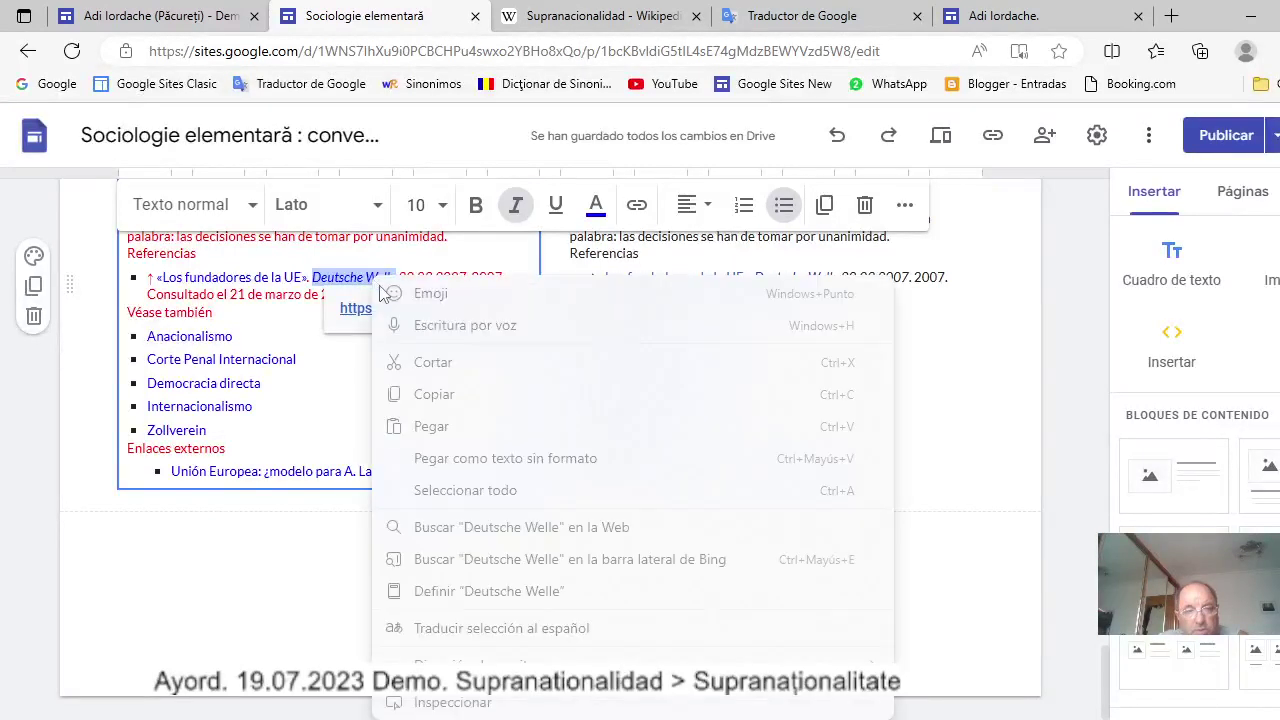
{"action": "left_click", "coordinate": [447, 395]}
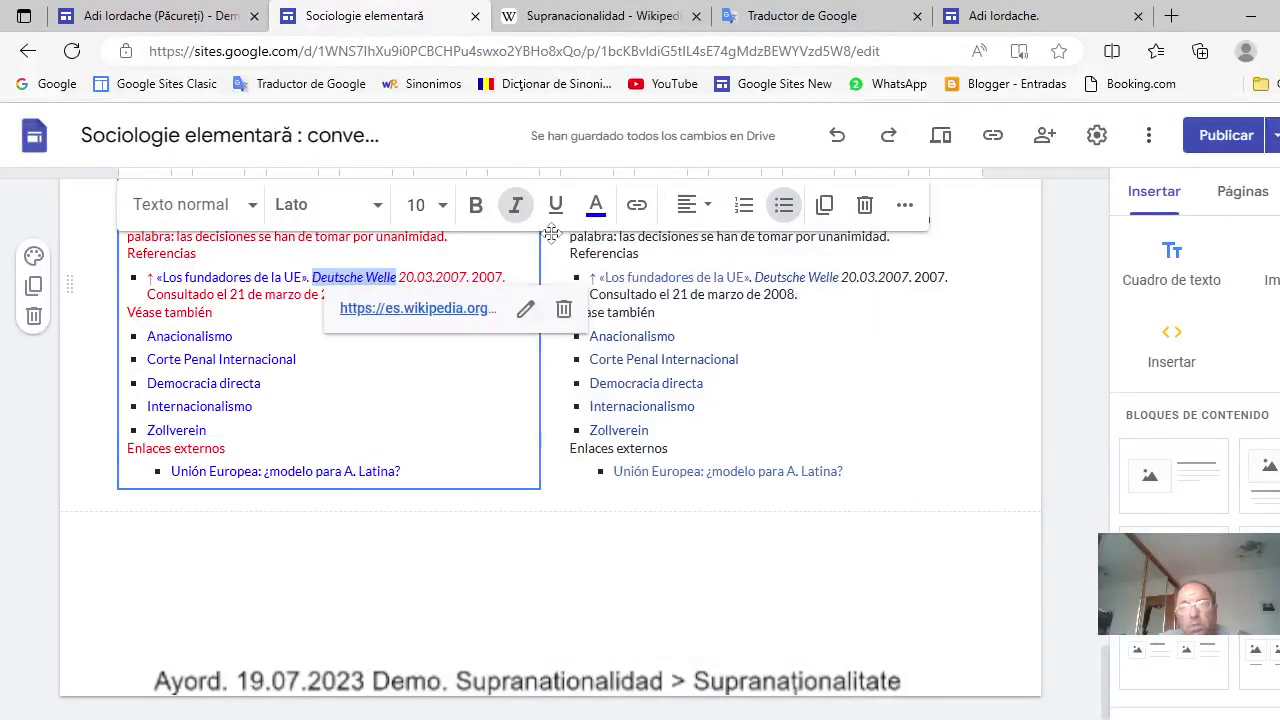
{"action": "left_click", "coordinate": [1172, 16]}
{"action": "left_click", "coordinate": [330, 86]}
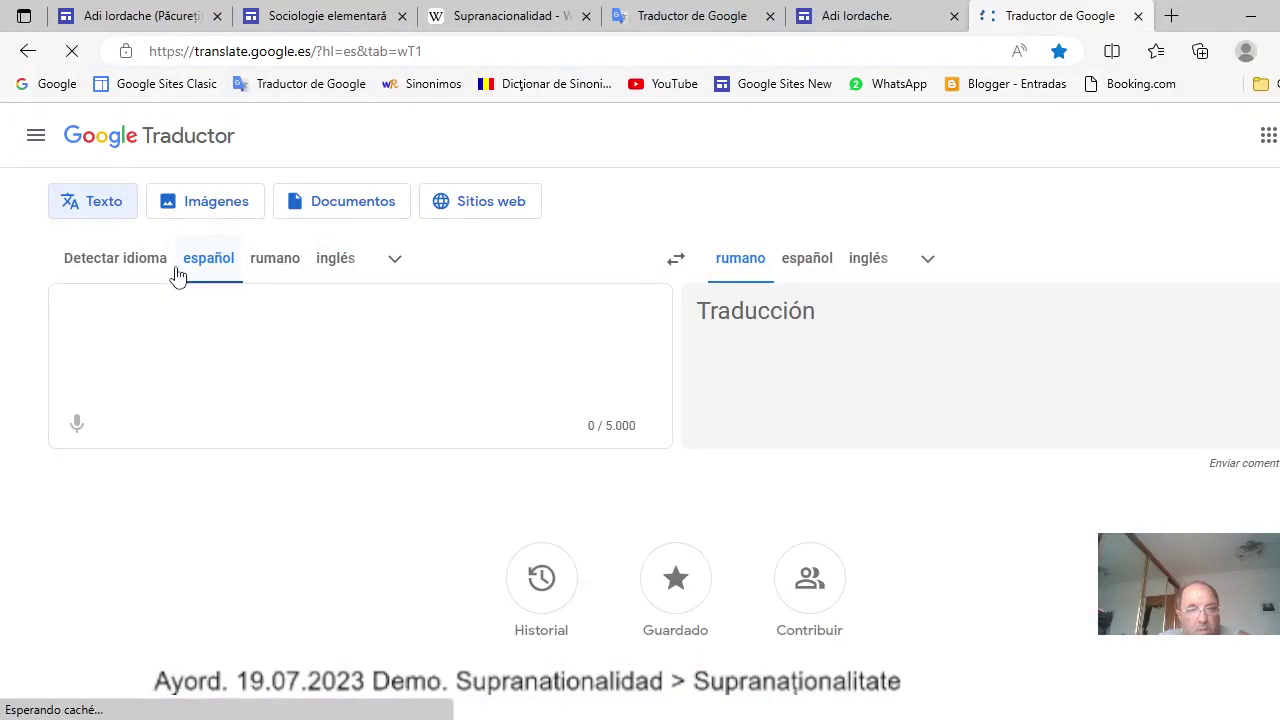
Translate the copied phrase "Deutsche Welle" from German into Romanian and into Spanish.
{"action": "left_click", "coordinate": [396, 260]}
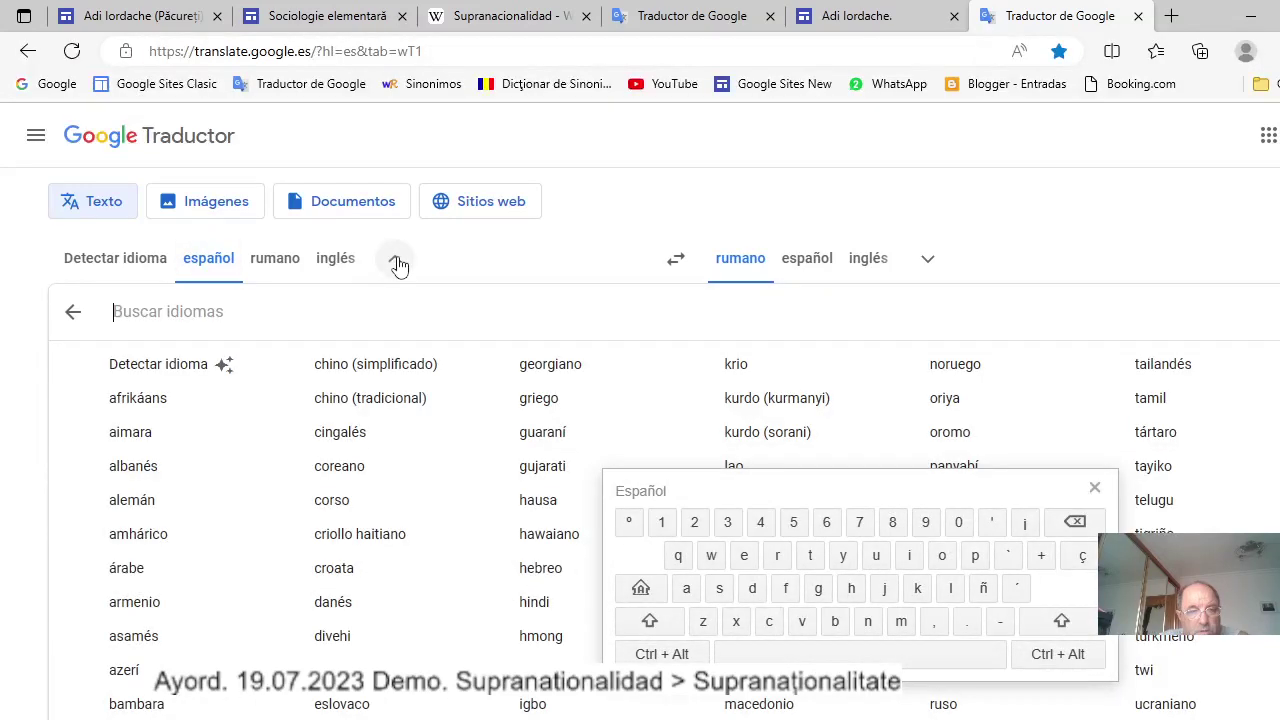
{"action": "left_click", "coordinate": [132, 500]}
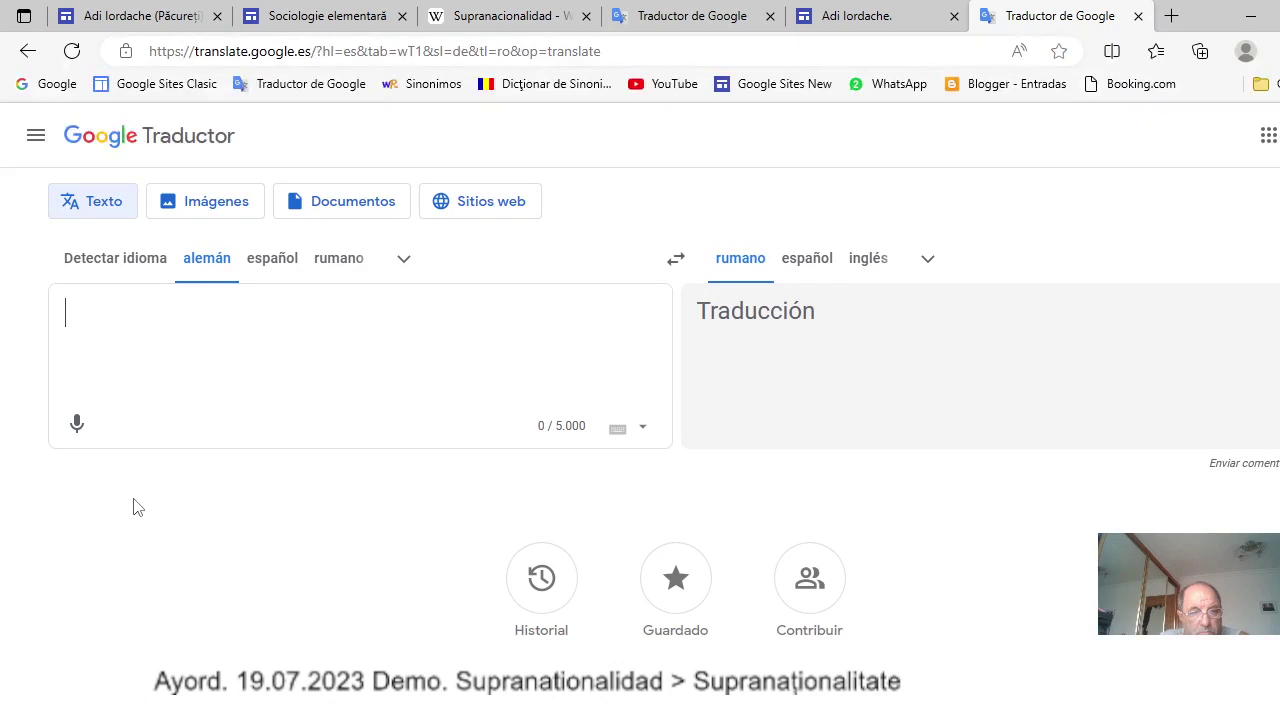
{"action": "key", "text": "shift+F10"}
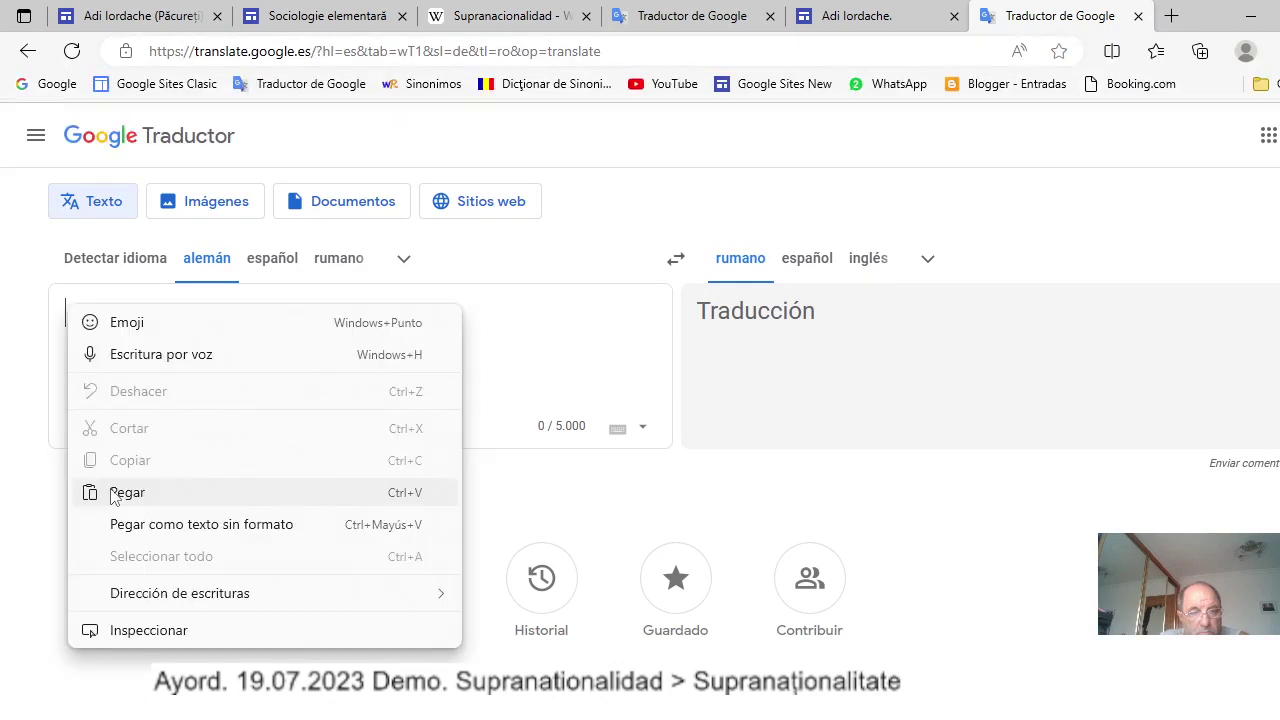
{"action": "left_click", "coordinate": [115, 493]}
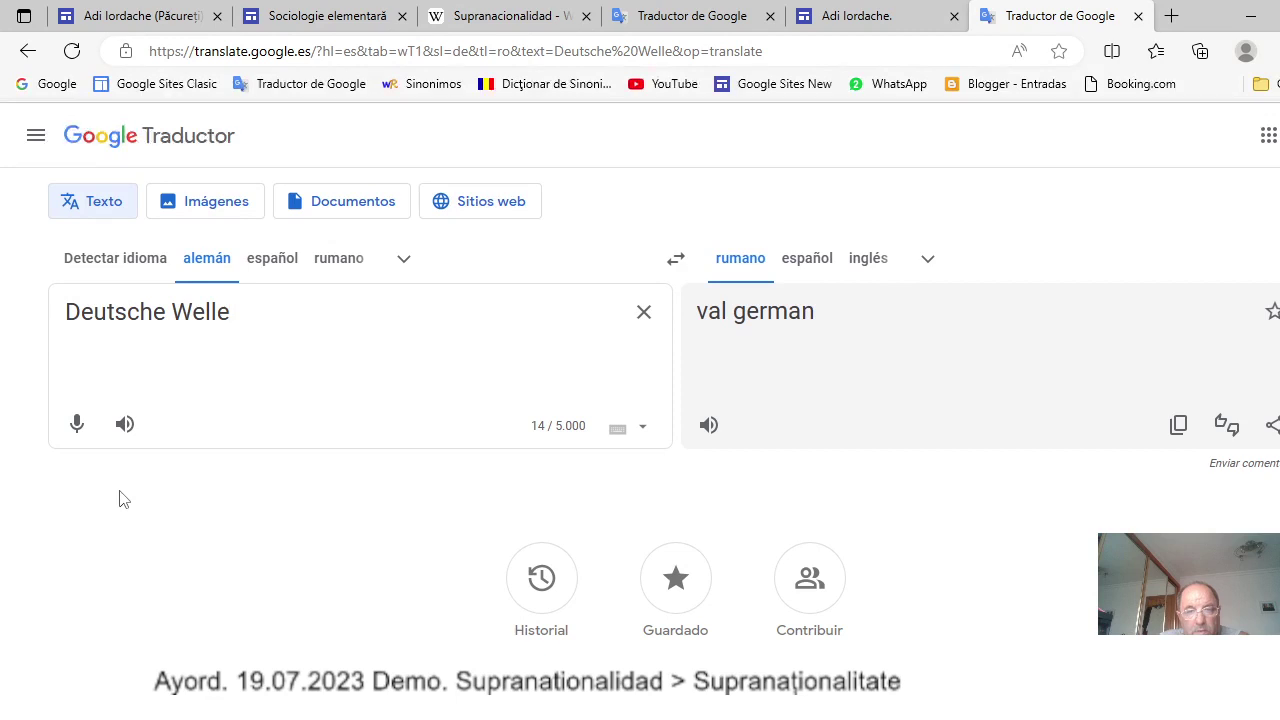
{"action": "left_click", "coordinate": [826, 260]}
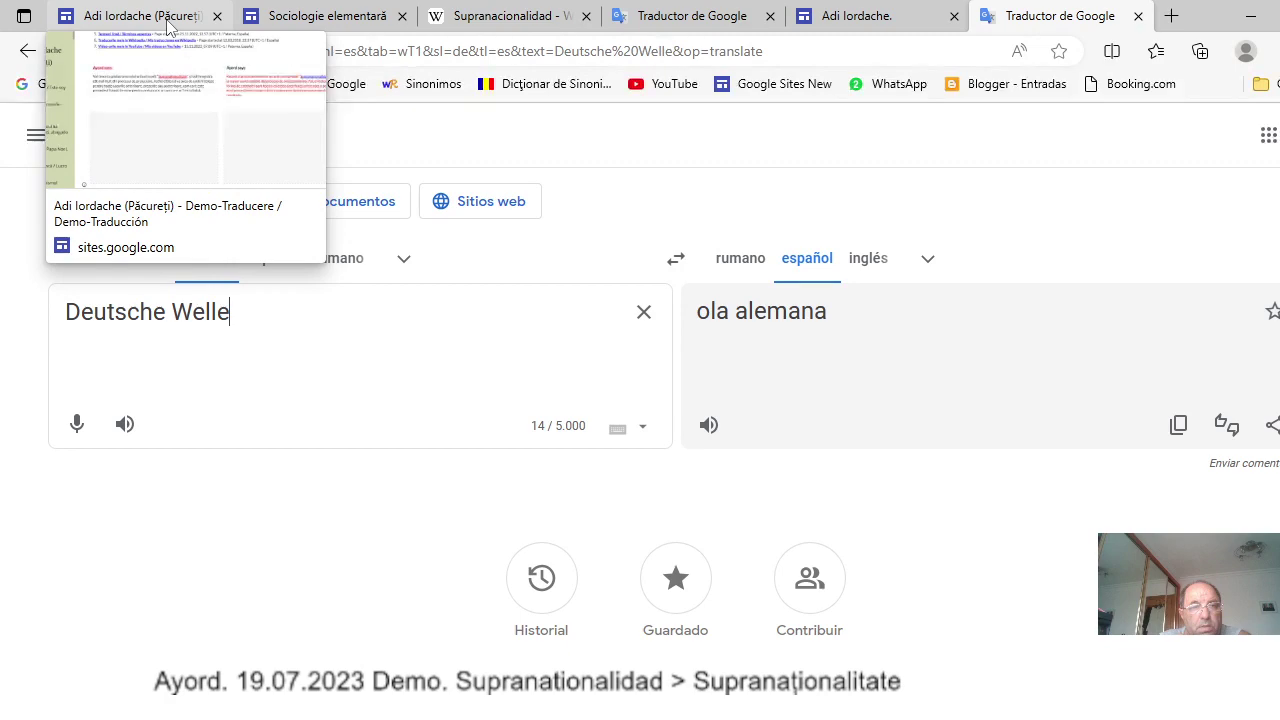
Return to the Google Sites editor and colour the soberanía and en ocasiones links in the red article copy blue.
{"action": "left_click", "coordinate": [318, 16]}
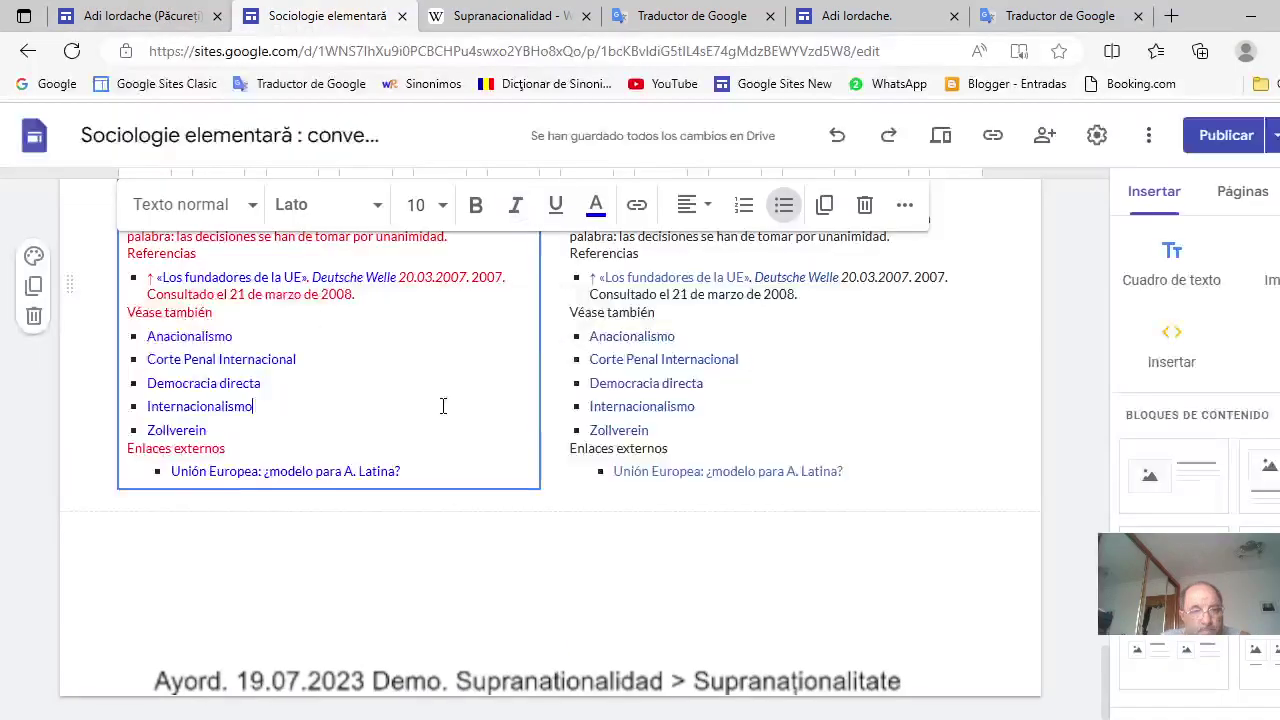
{"action": "scroll", "coordinate": [443, 405], "scroll_direction": "up", "scroll_amount": 3}
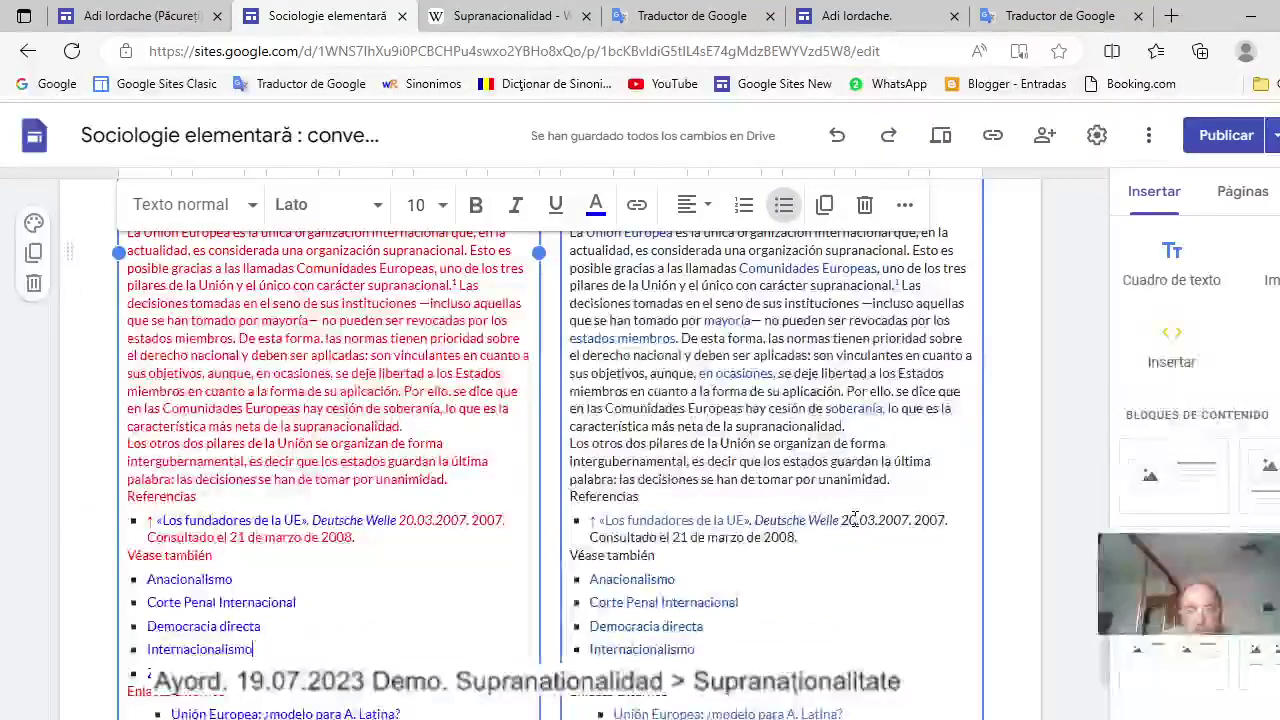
{"action": "scroll", "coordinate": [852, 517], "scroll_direction": "up", "scroll_amount": 1}
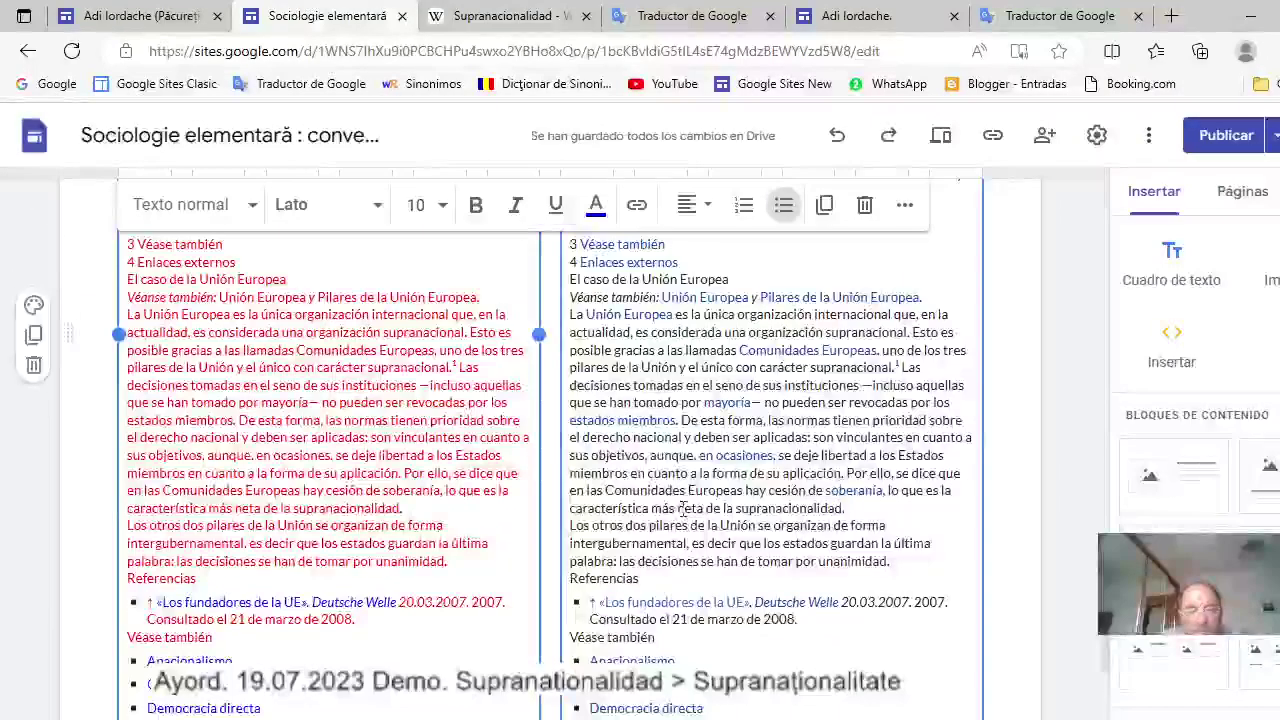
{"action": "left_click_drag", "start_coordinate": [383, 491], "coordinate": [444, 491]}
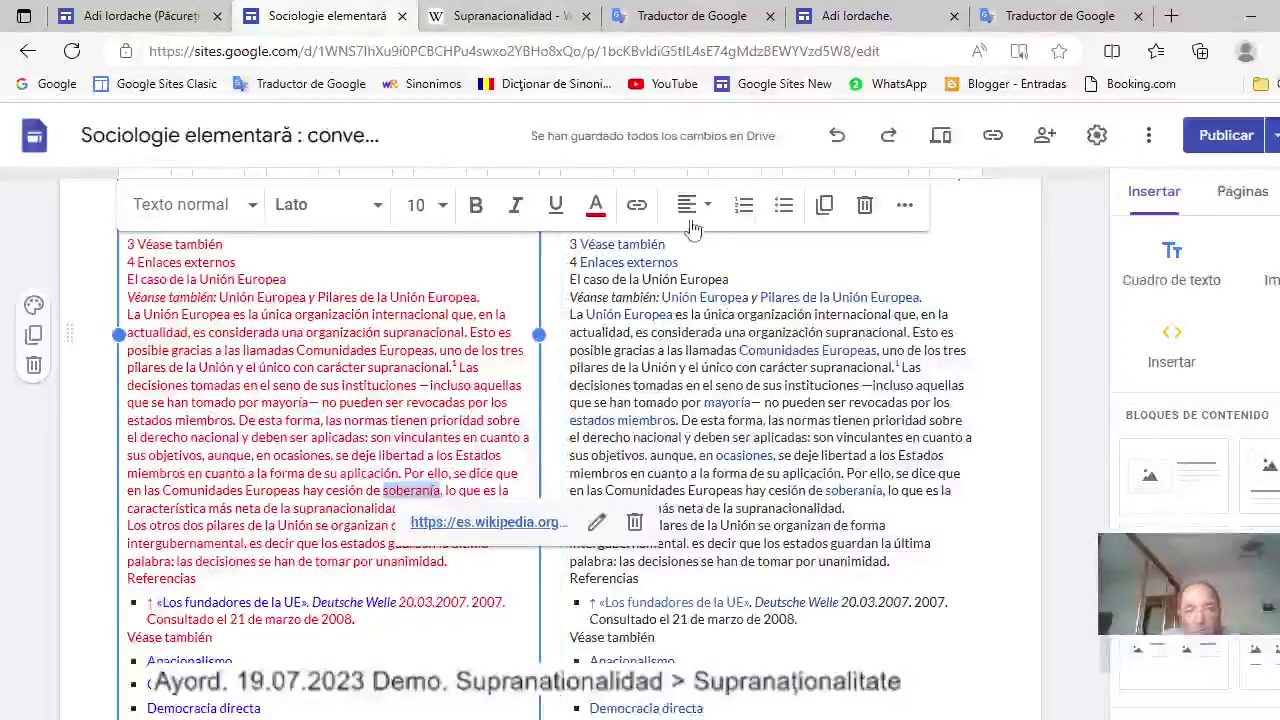
{"action": "left_click", "coordinate": [600, 212]}
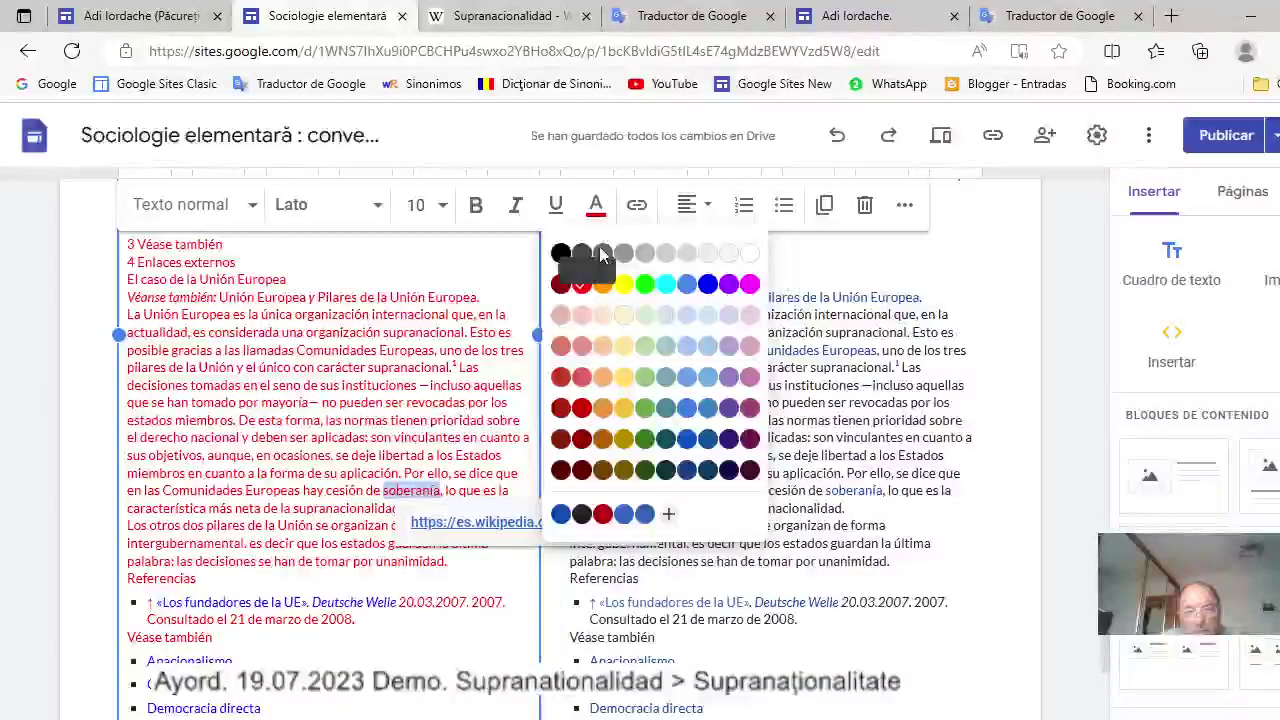
{"action": "left_click", "coordinate": [707, 285]}
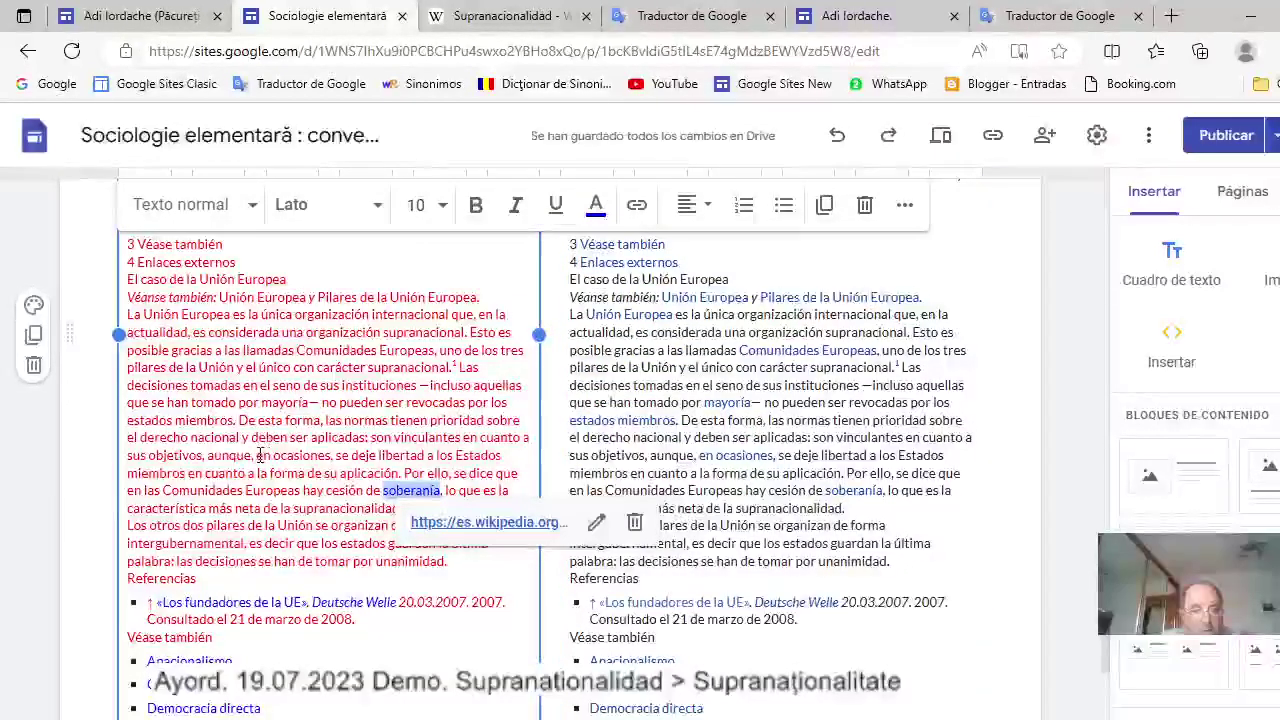
{"action": "left_click_drag", "start_coordinate": [327, 459], "coordinate": [331, 458]}
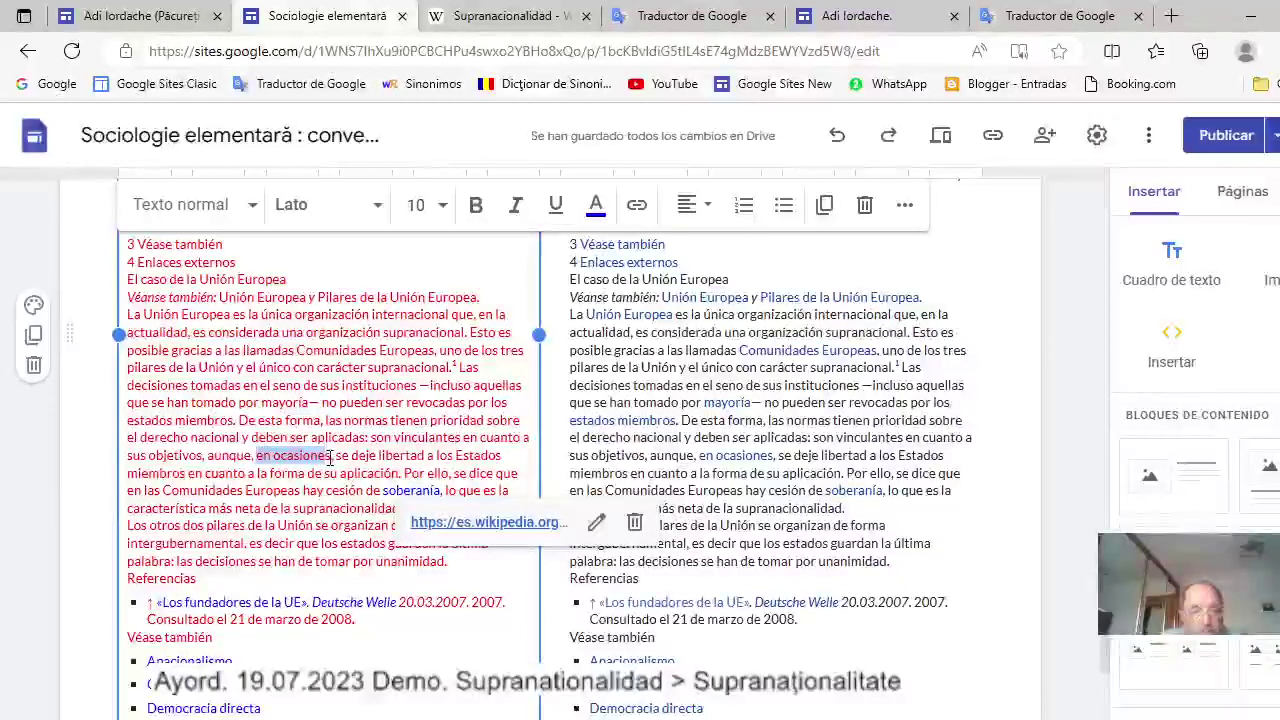
{"action": "left_click", "coordinate": [592, 212]}
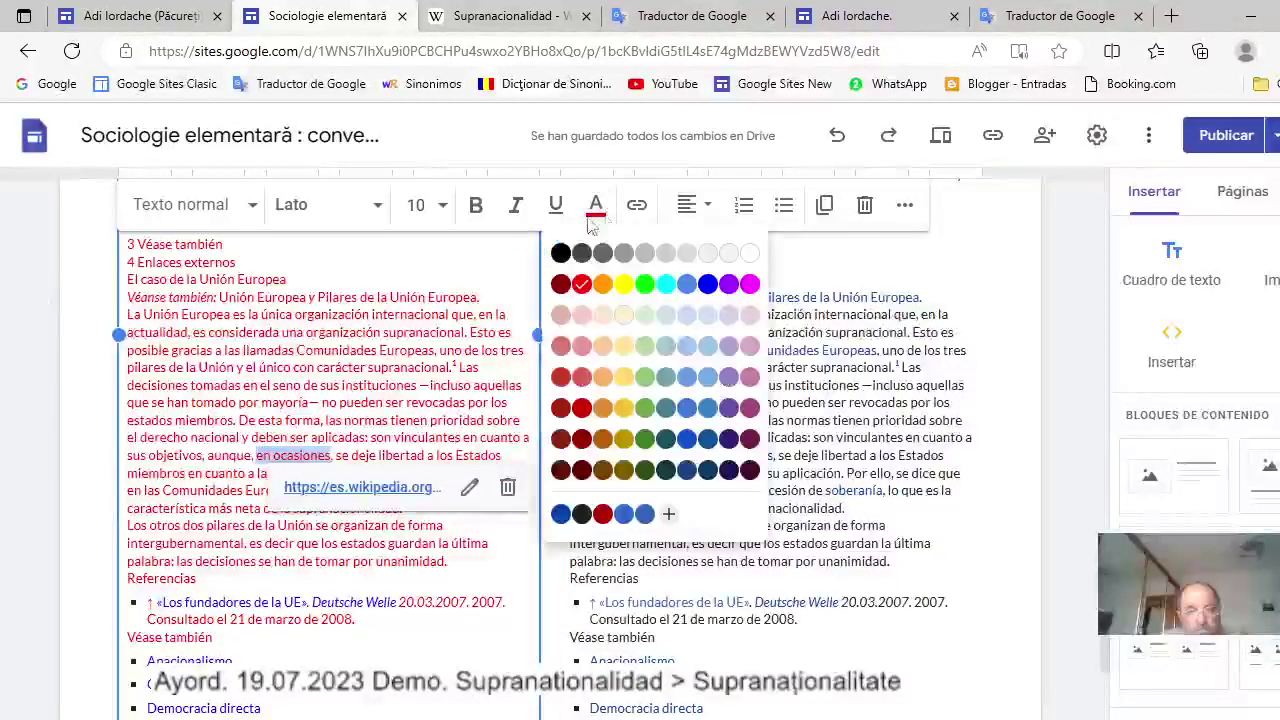
{"action": "left_click", "coordinate": [707, 287]}
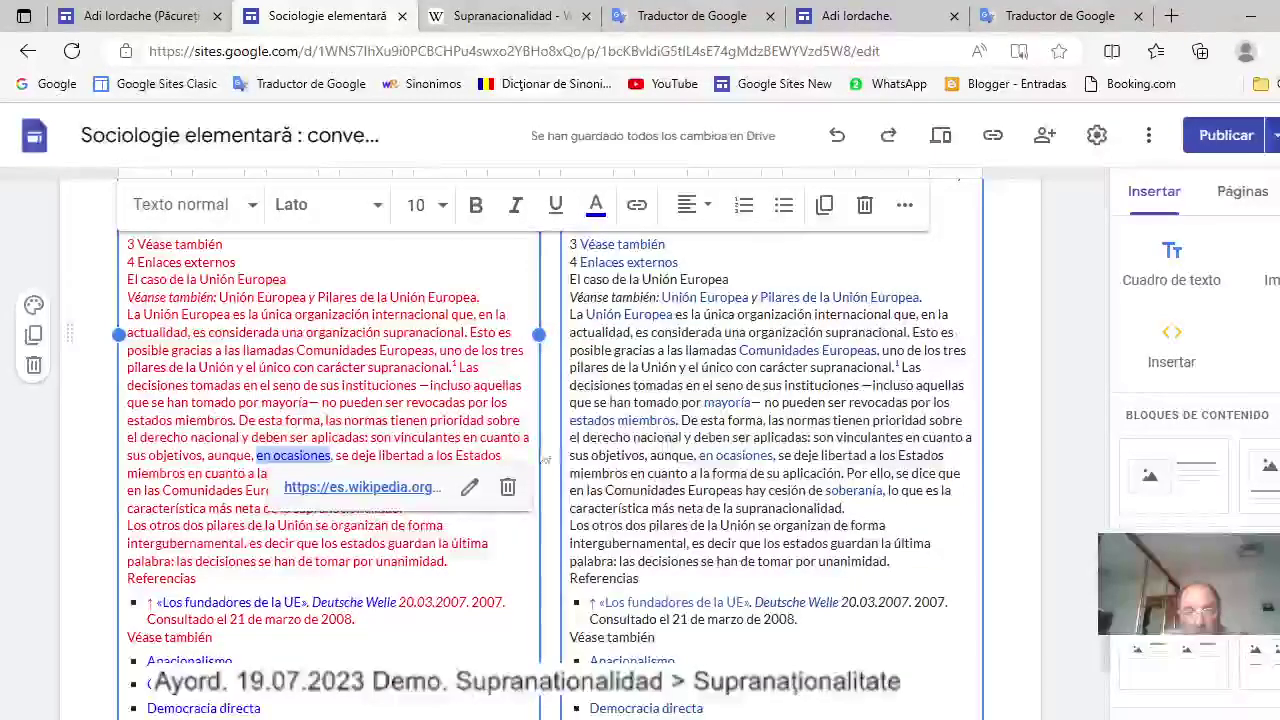
Colour the estados miembros and mayoría links in the red copy's European Union section blue (#0000ff).
{"action": "left_click", "coordinate": [129, 420]}
{"action": "left_click_drag", "start_coordinate": [225, 420], "coordinate": [236, 420]}
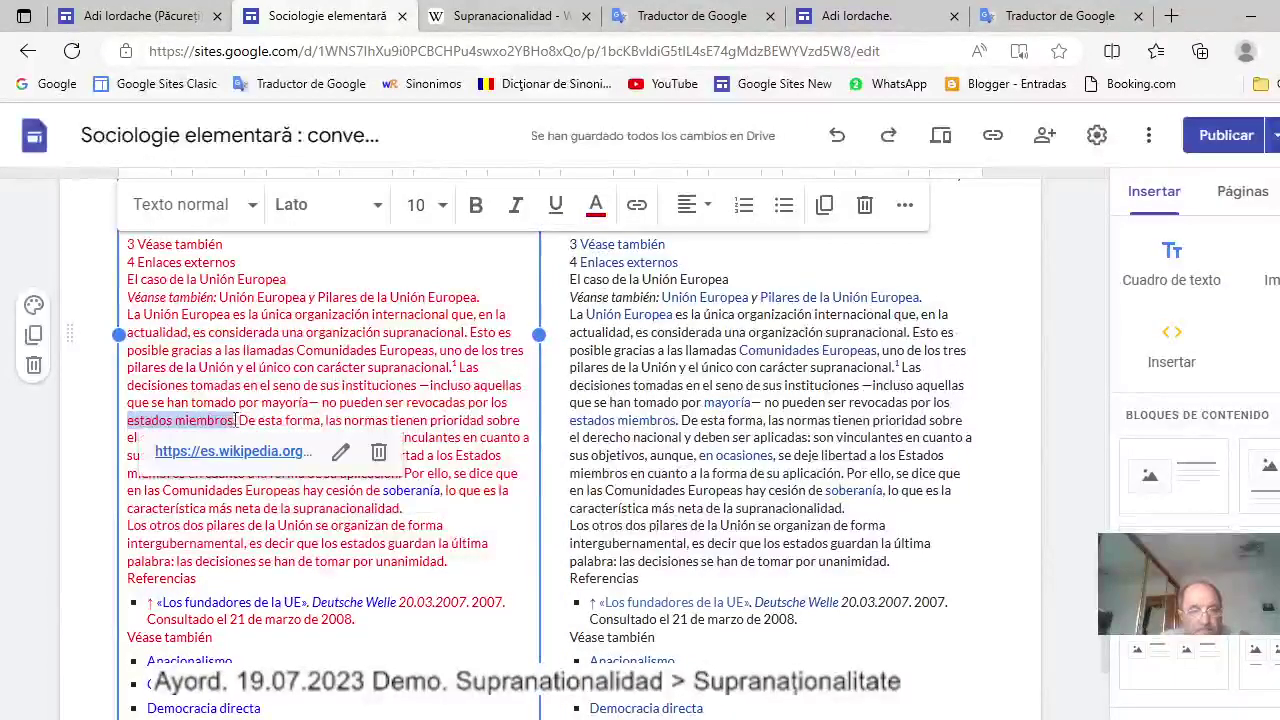
{"action": "left_click", "coordinate": [596, 210]}
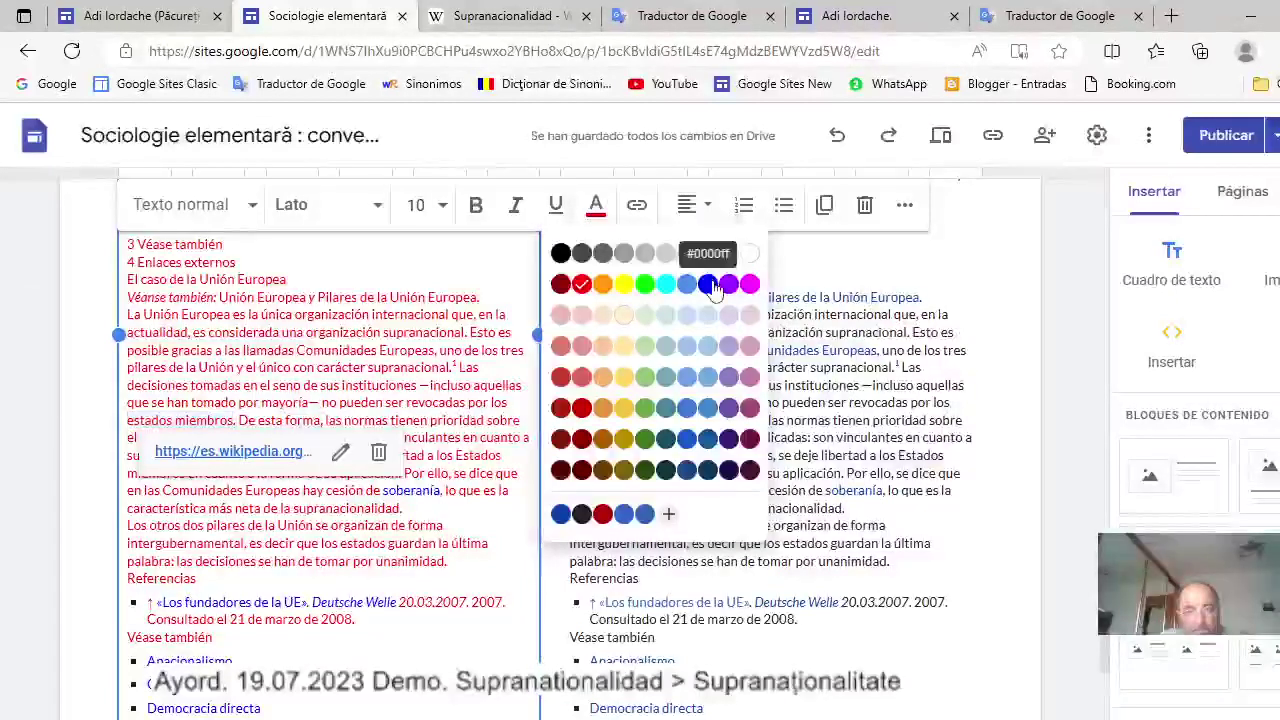
{"action": "left_click", "coordinate": [714, 291]}
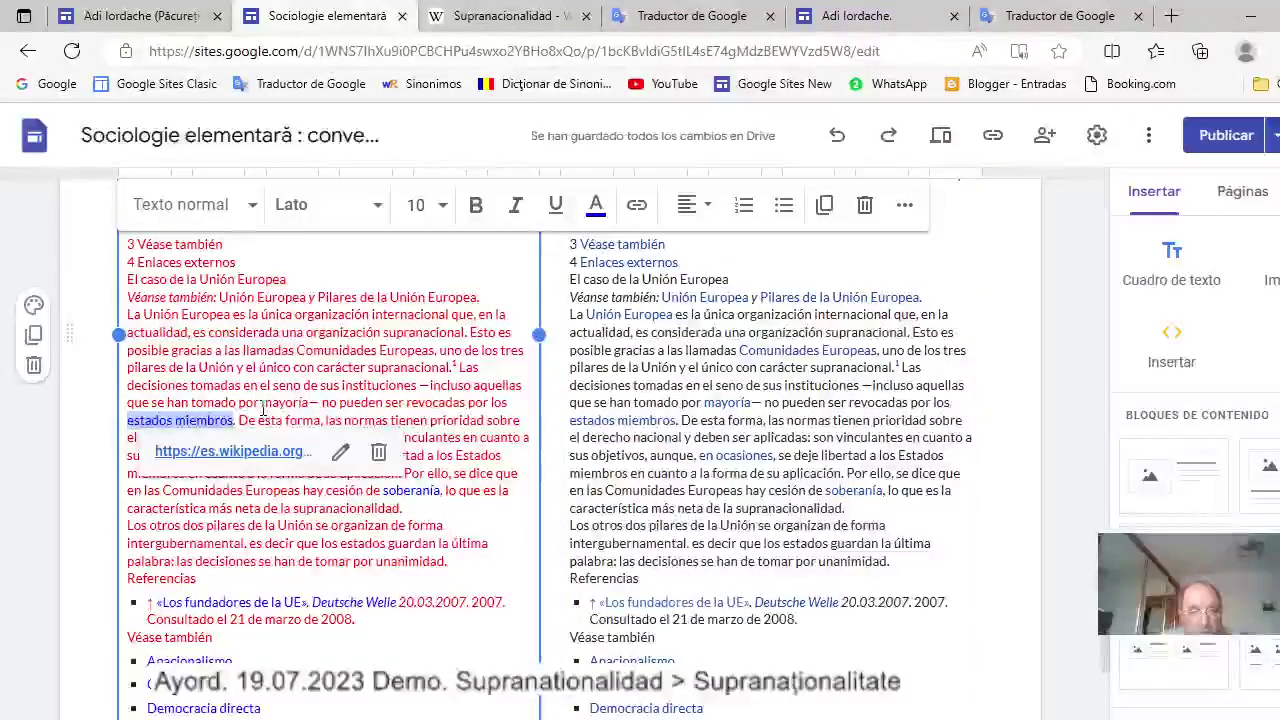
{"action": "left_click_drag", "start_coordinate": [262, 403], "coordinate": [310, 402]}
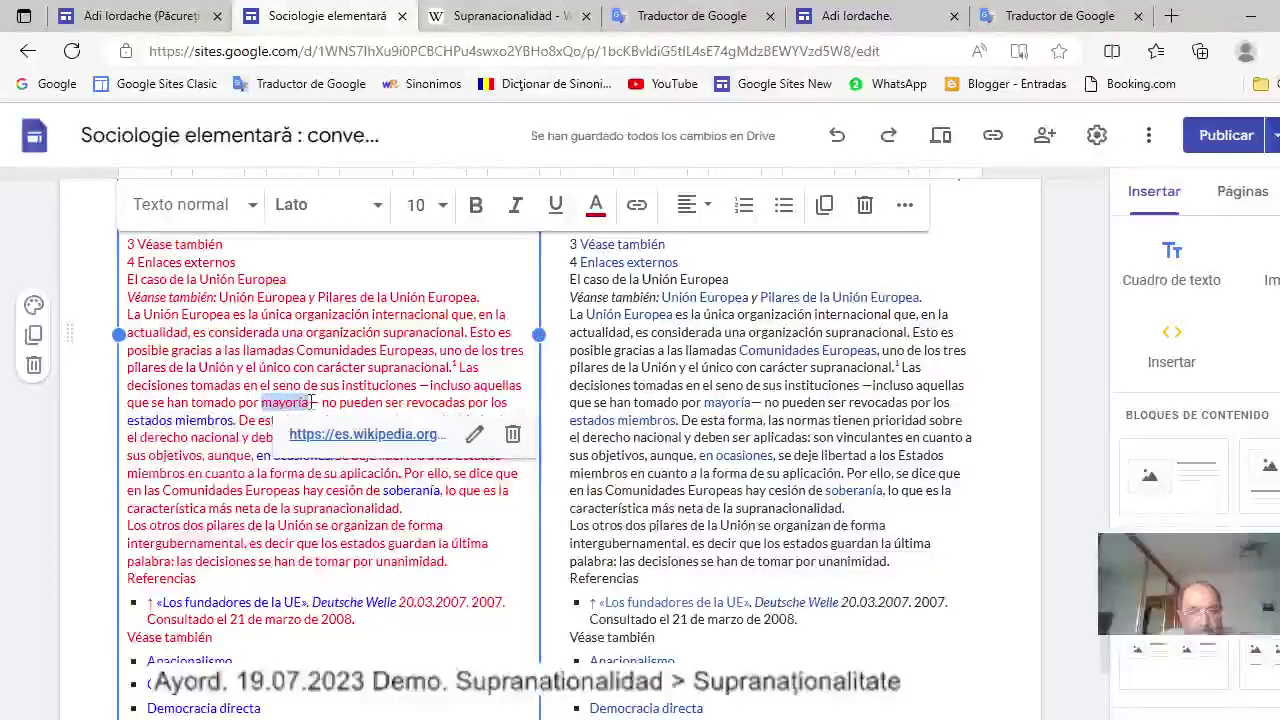
{"action": "left_click", "coordinate": [598, 212]}
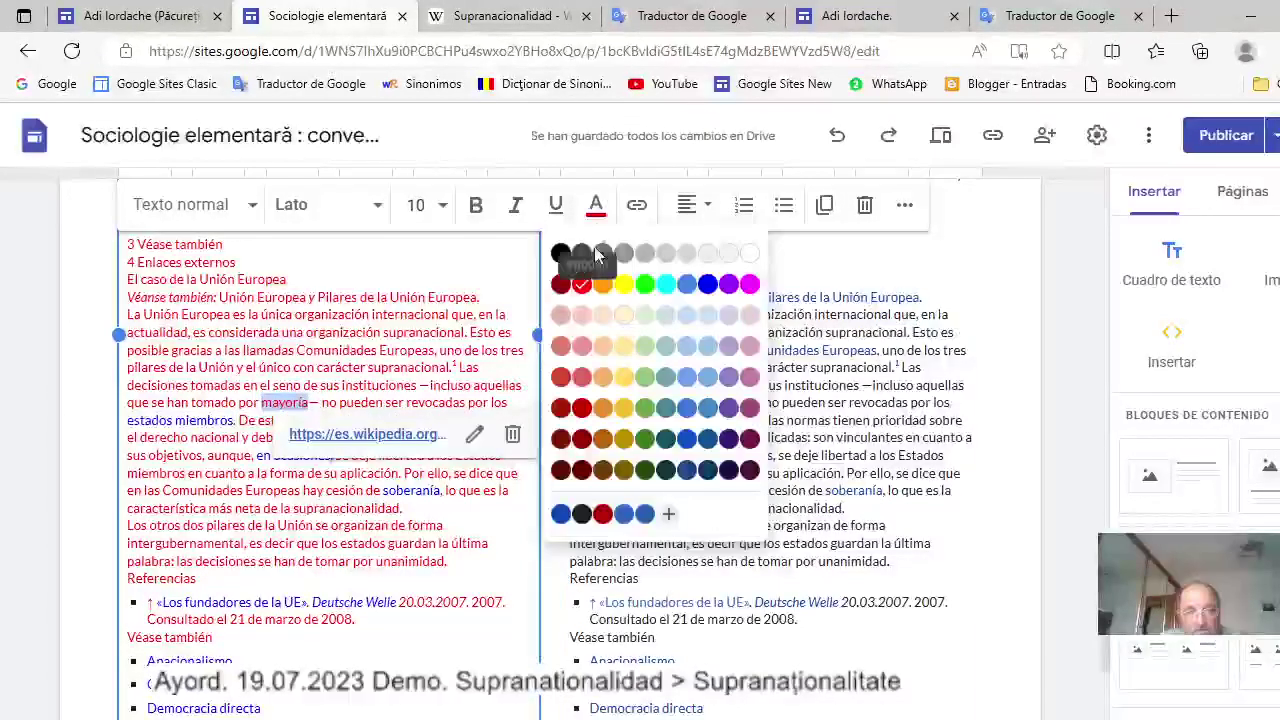
{"action": "left_click", "coordinate": [708, 284]}
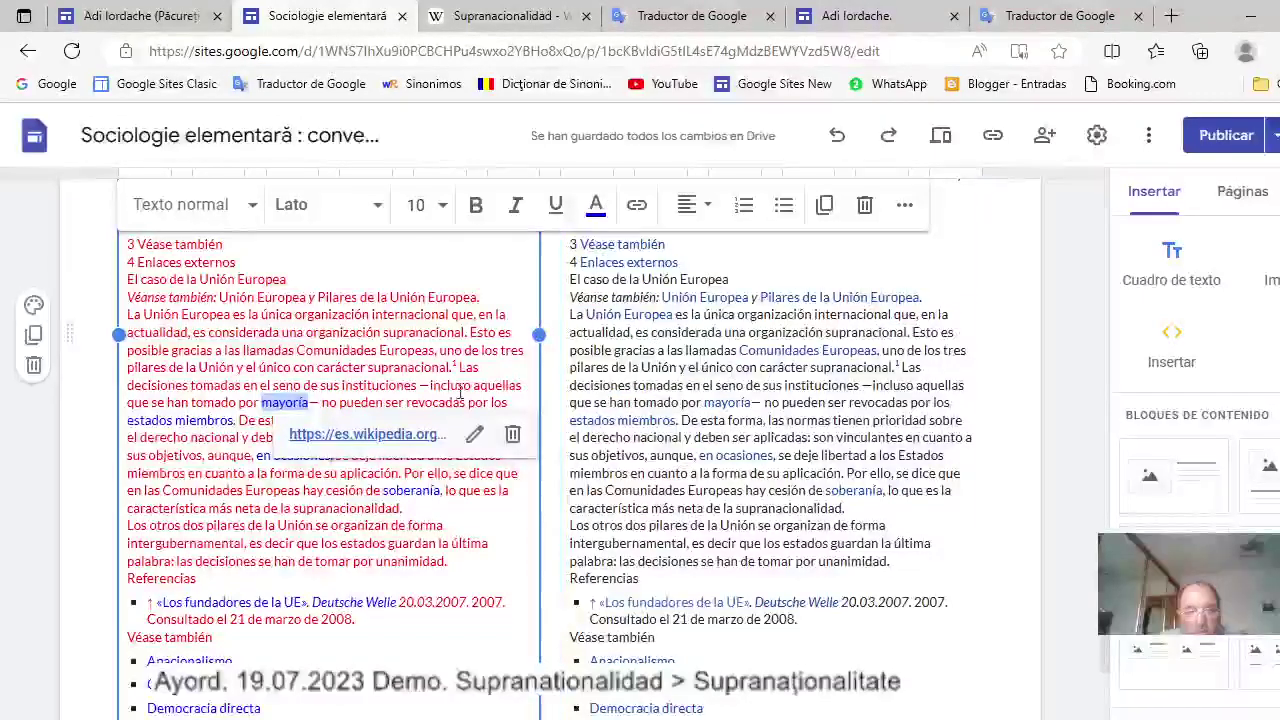
Colour the Comunidades Europeas link and the Unión Europea link opening the red copy's European Union paragraph blue.
{"action": "left_click_drag", "start_coordinate": [297, 350], "coordinate": [428, 350]}
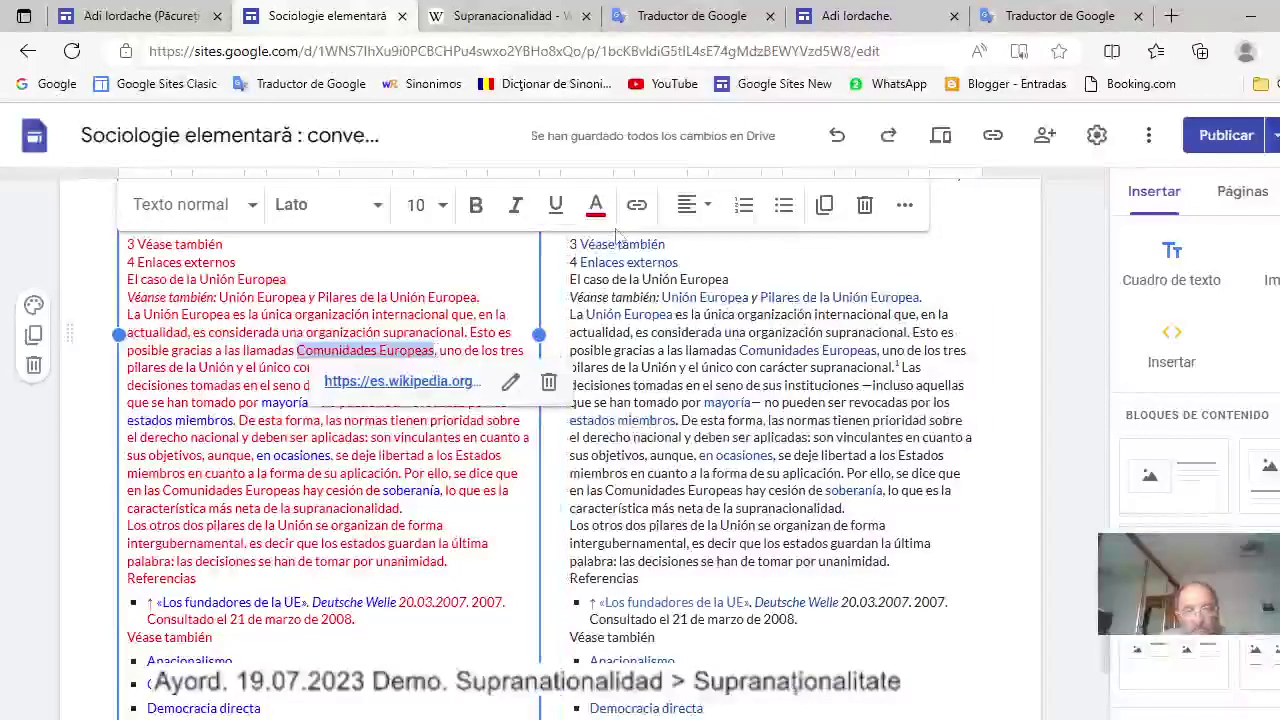
{"action": "left_click", "coordinate": [596, 206]}
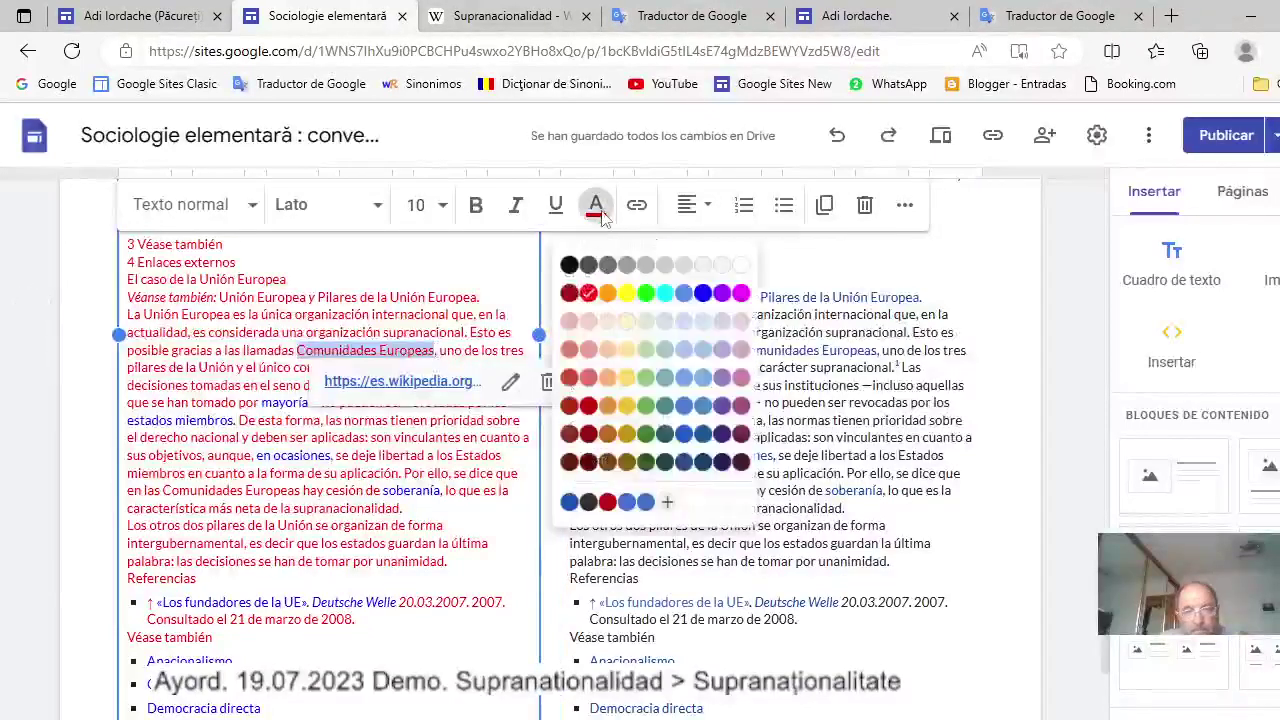
{"action": "left_click", "coordinate": [705, 288]}
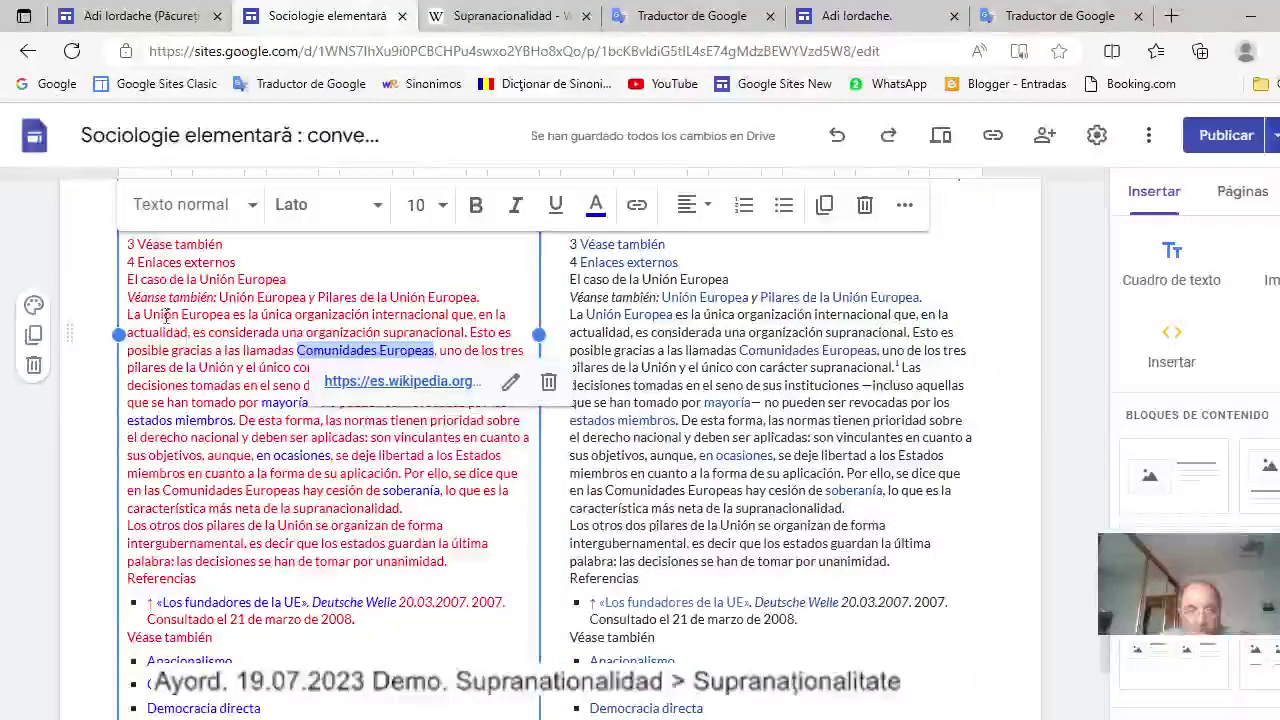
{"action": "left_click_drag", "start_coordinate": [148, 312], "coordinate": [230, 318]}
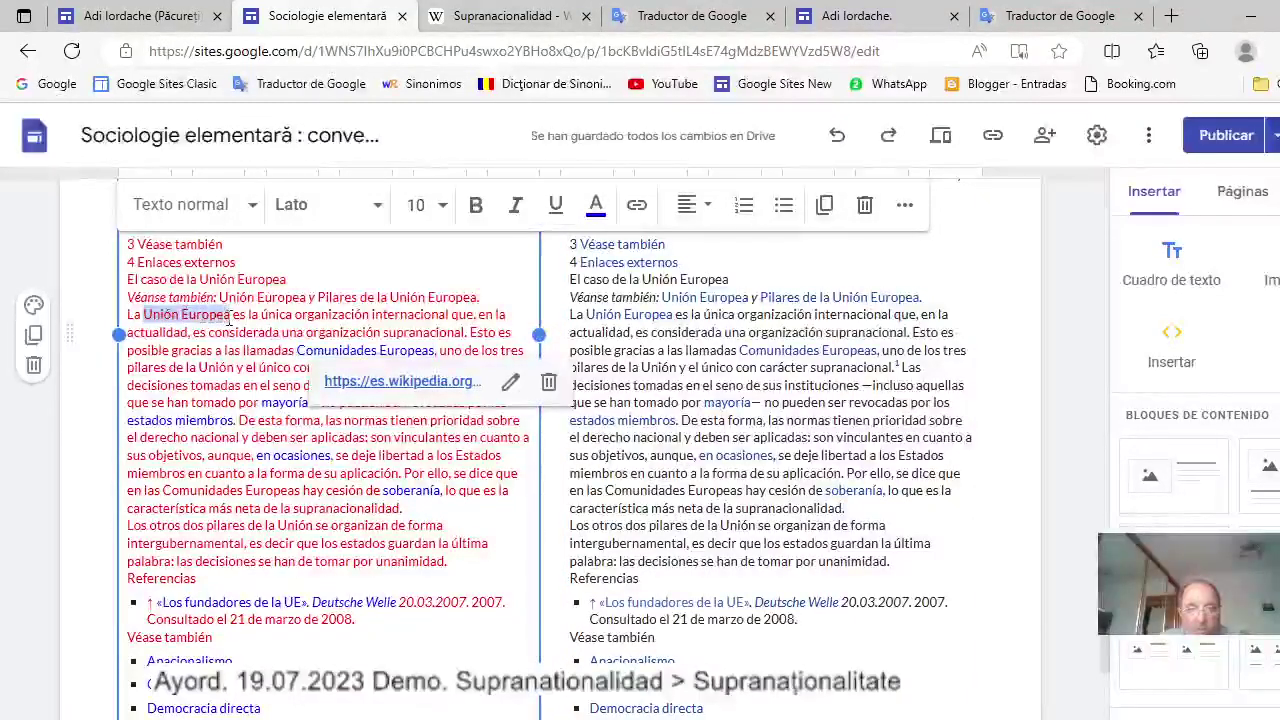
{"action": "left_click", "coordinate": [596, 205]}
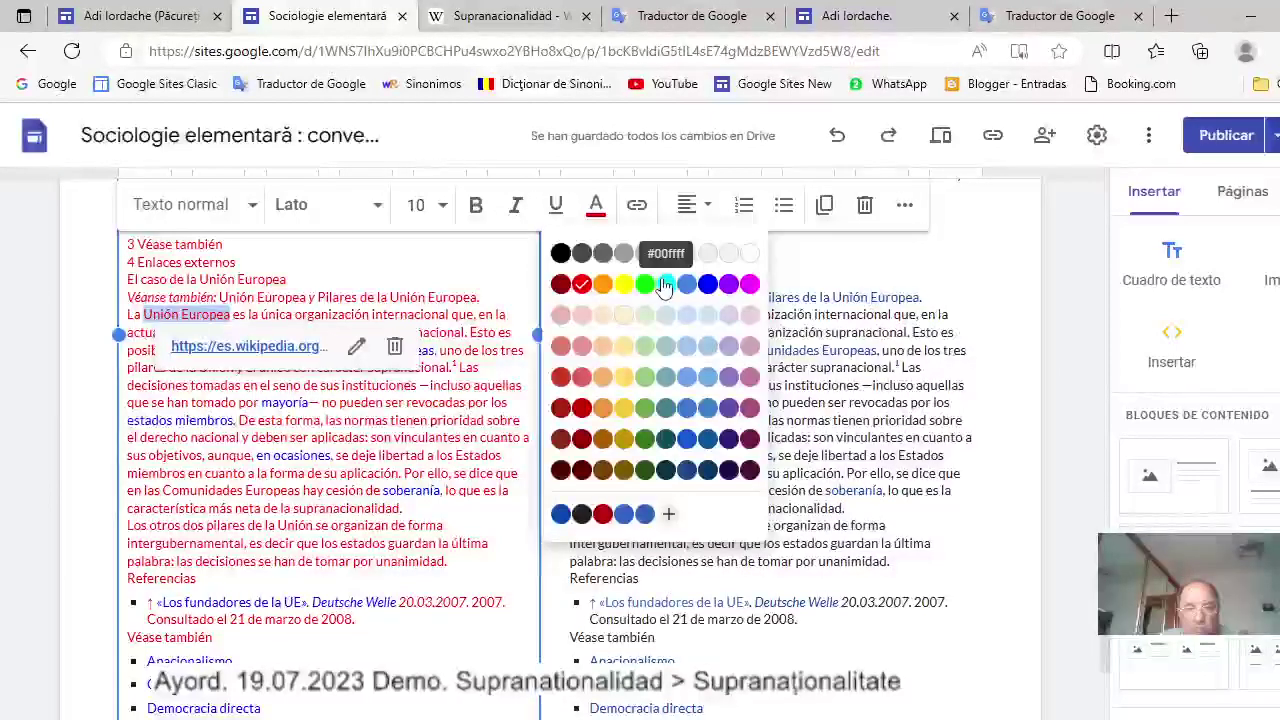
{"action": "left_click", "coordinate": [707, 286]}
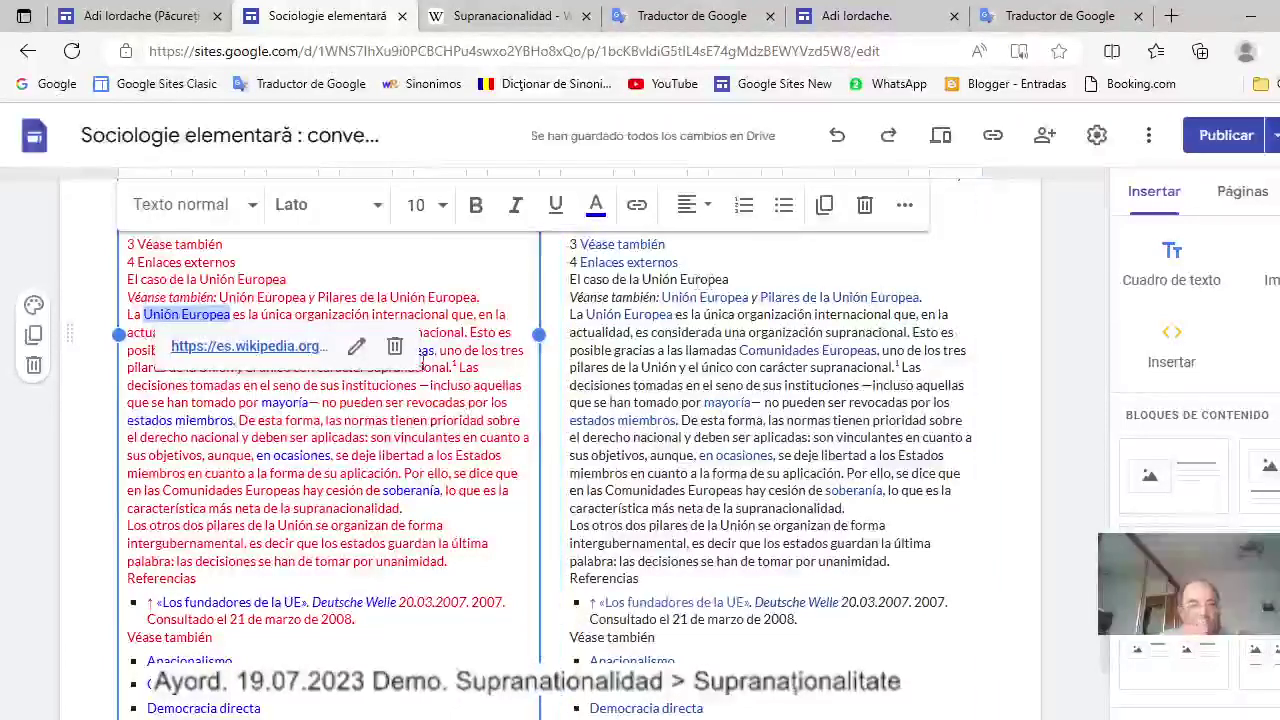
Colour the Pilares de la Unión Europea and Unión Europea links in the red copy's Véanse también line blue.
{"action": "left_click_drag", "start_coordinate": [320, 298], "coordinate": [479, 300]}
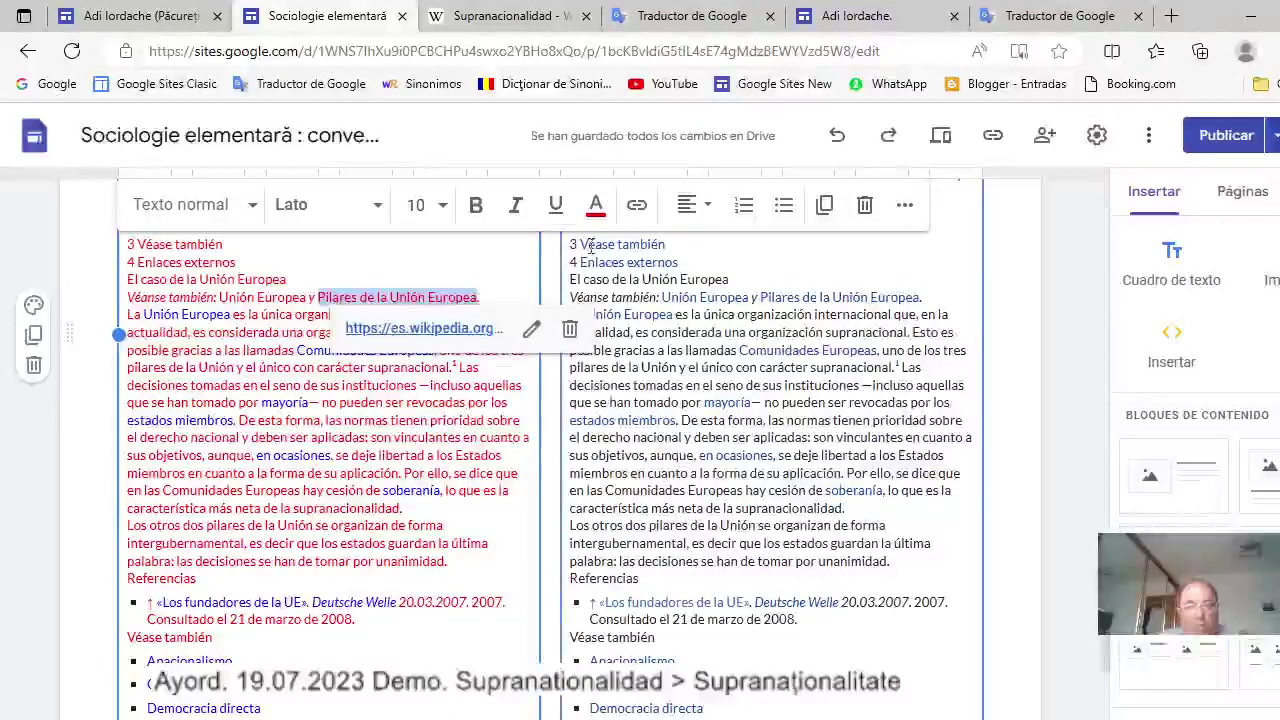
{"action": "left_click", "coordinate": [594, 212]}
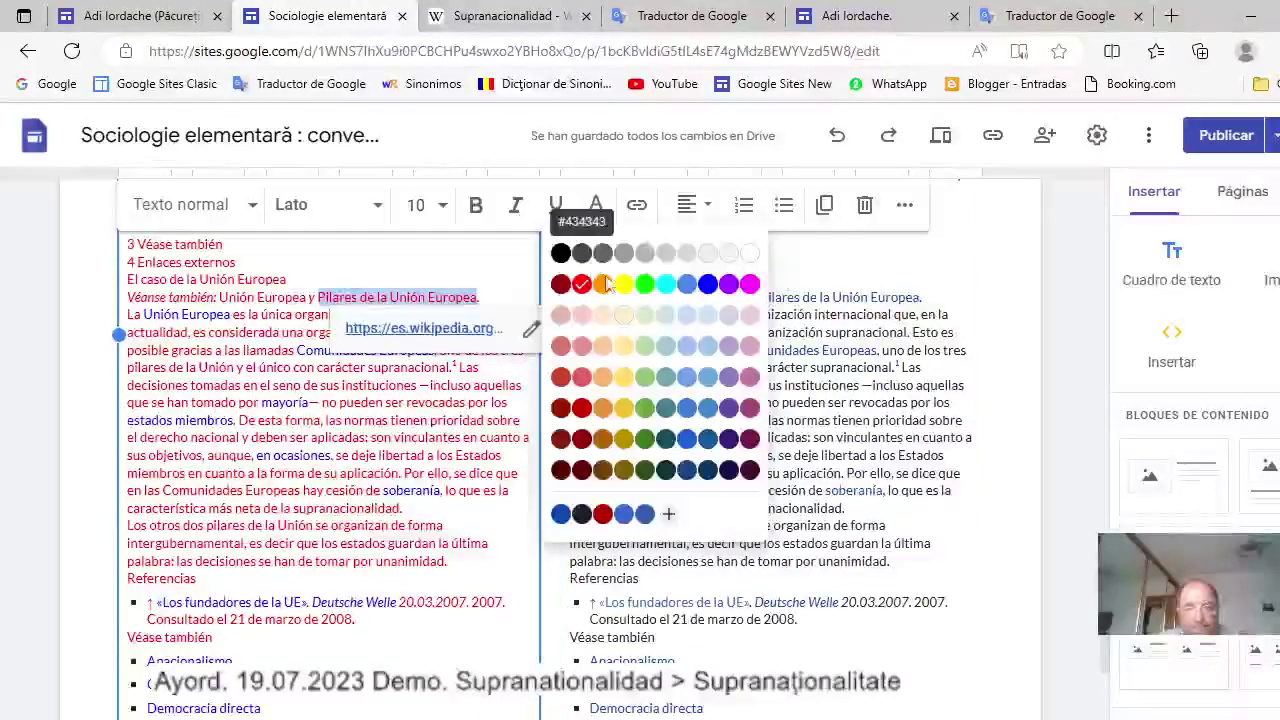
{"action": "left_click", "coordinate": [707, 285]}
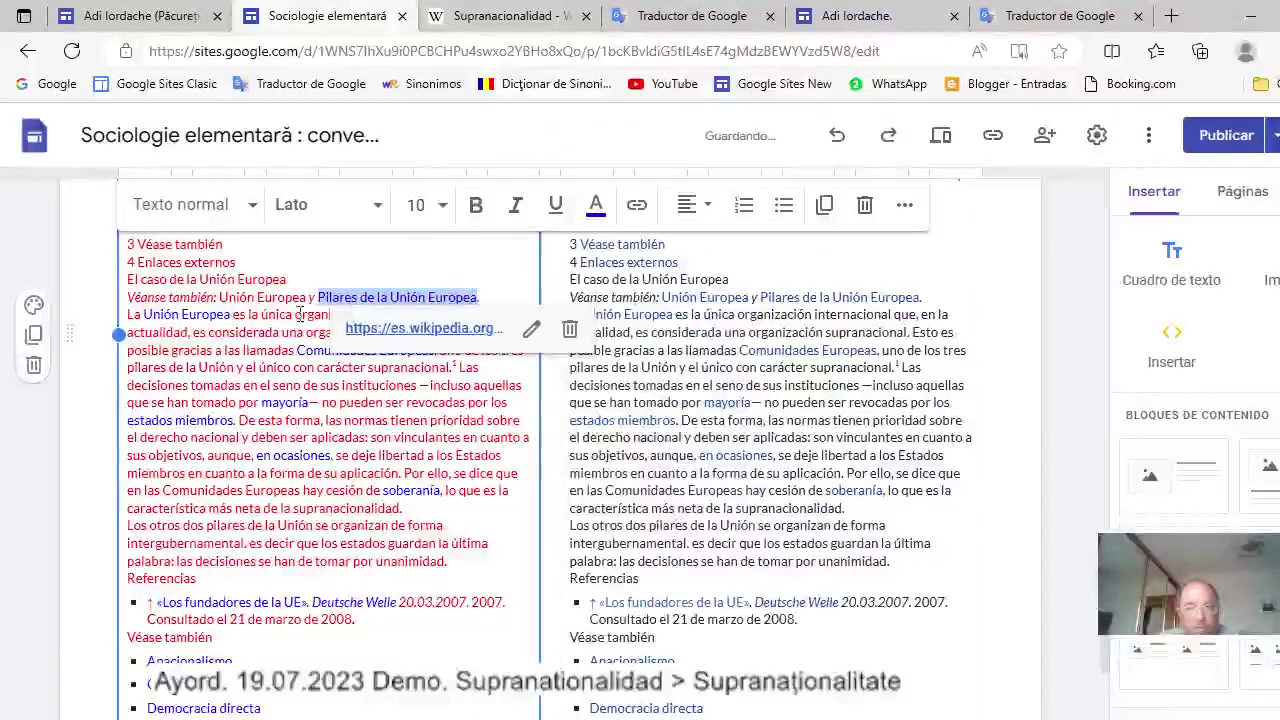
{"action": "left_click_drag", "start_coordinate": [219, 297], "coordinate": [302, 297]}
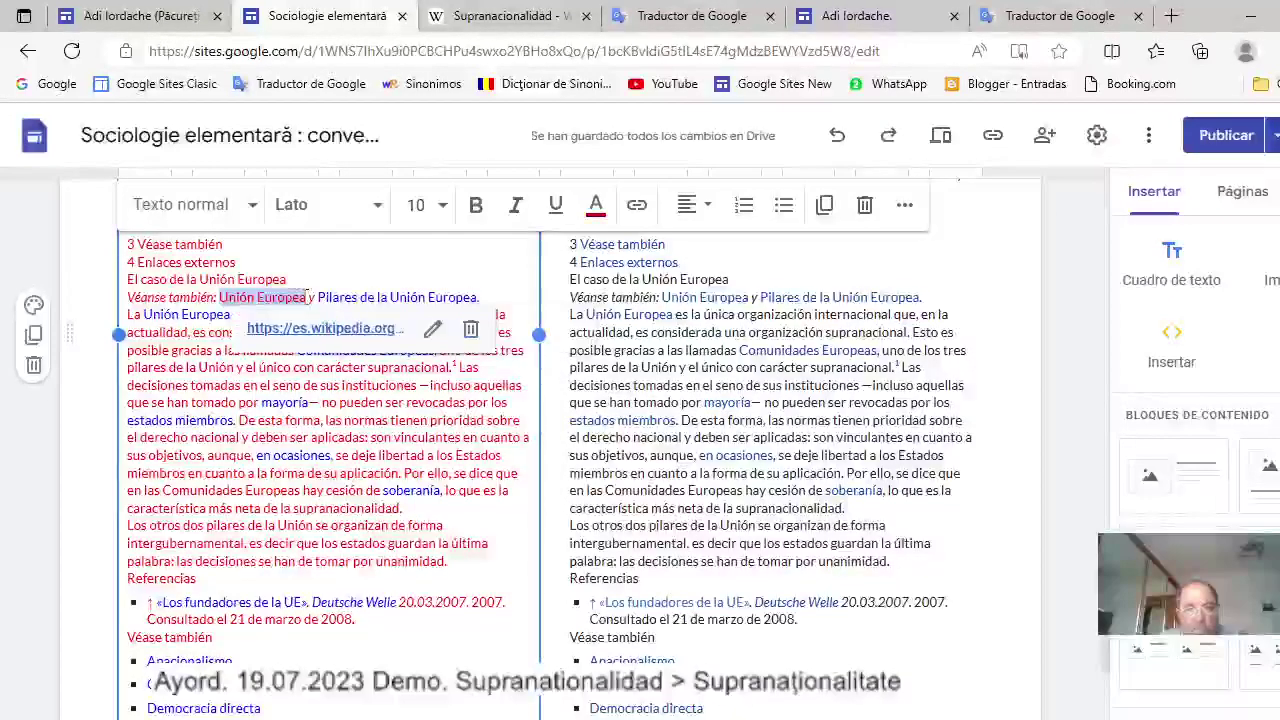
{"action": "left_click", "coordinate": [596, 207]}
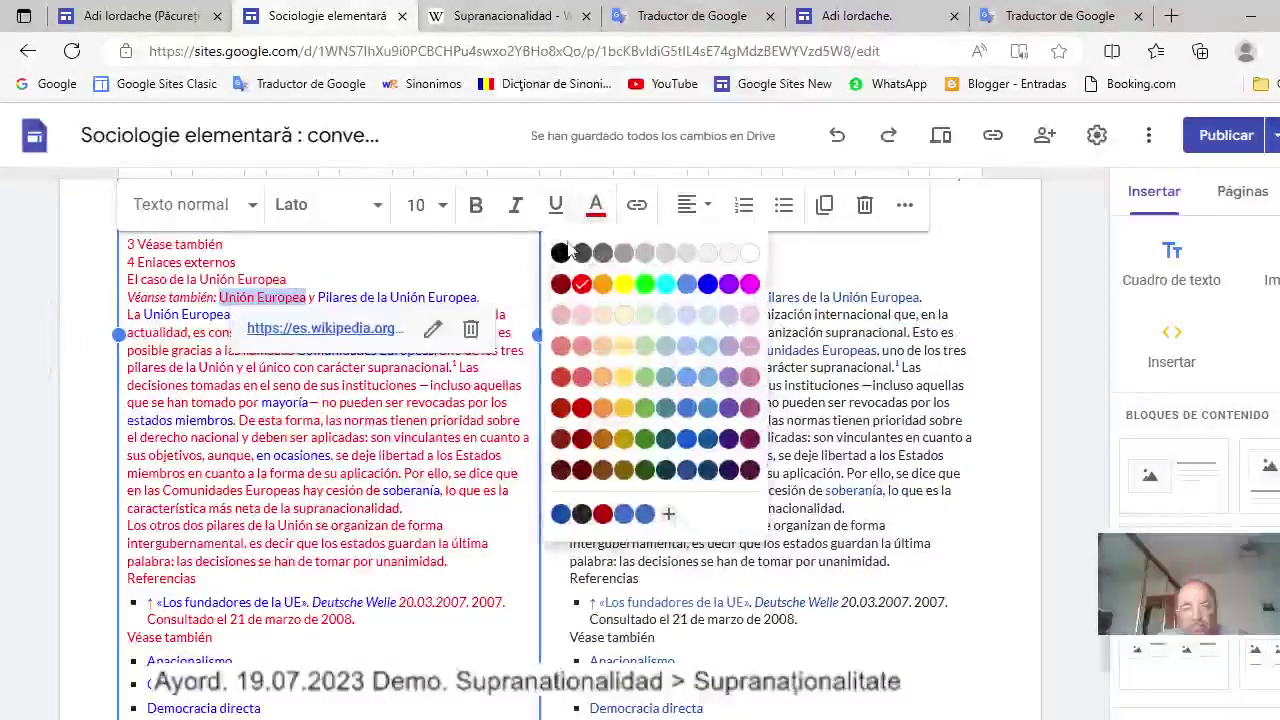
{"action": "left_click", "coordinate": [707, 283]}
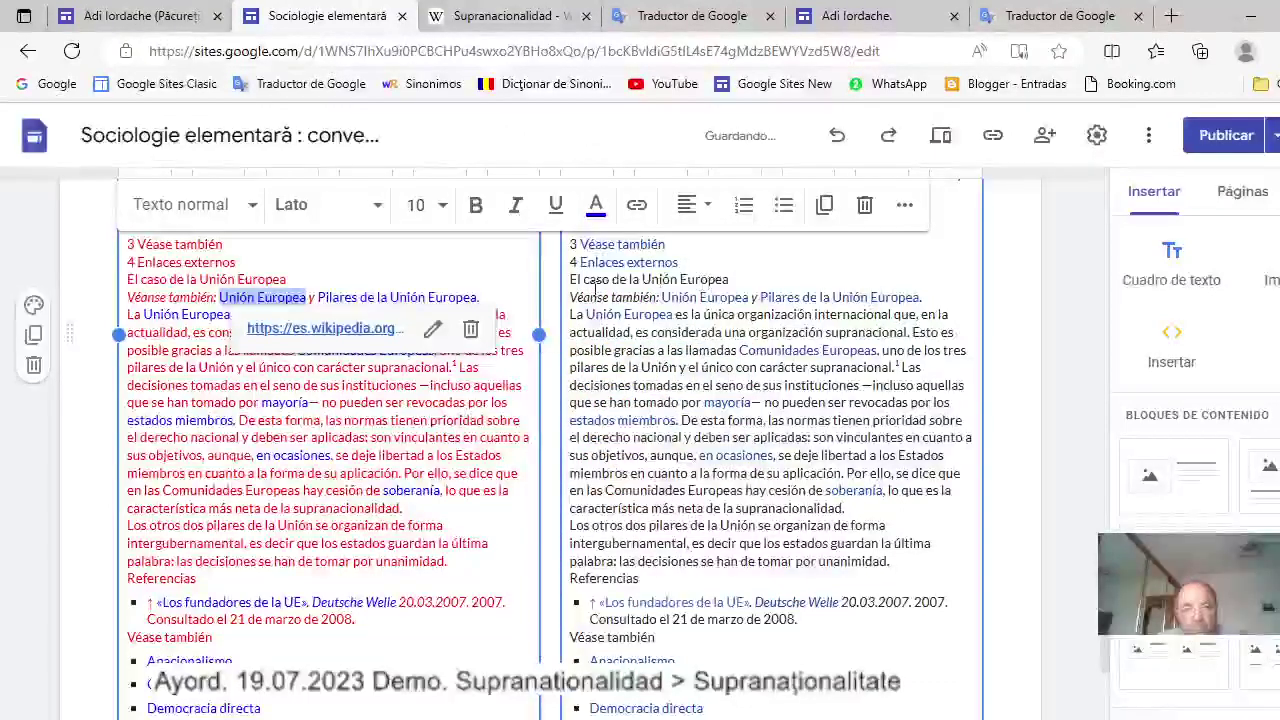
Colour the Enlaces externos and Véase también entries in the red copy's Índice blue, leaving their numbers red.
{"action": "scroll", "coordinate": [300, 325], "scroll_direction": "up", "scroll_amount": 2}
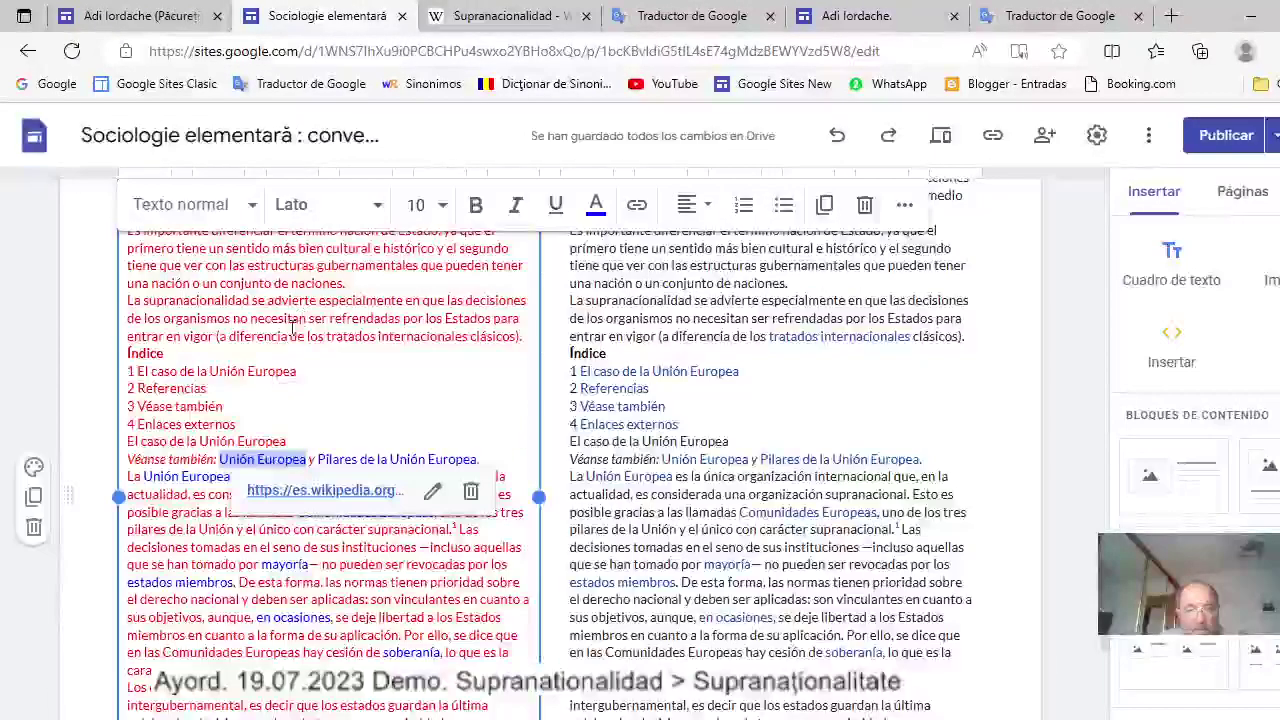
{"action": "left_click_drag", "start_coordinate": [137, 424], "coordinate": [237, 425]}
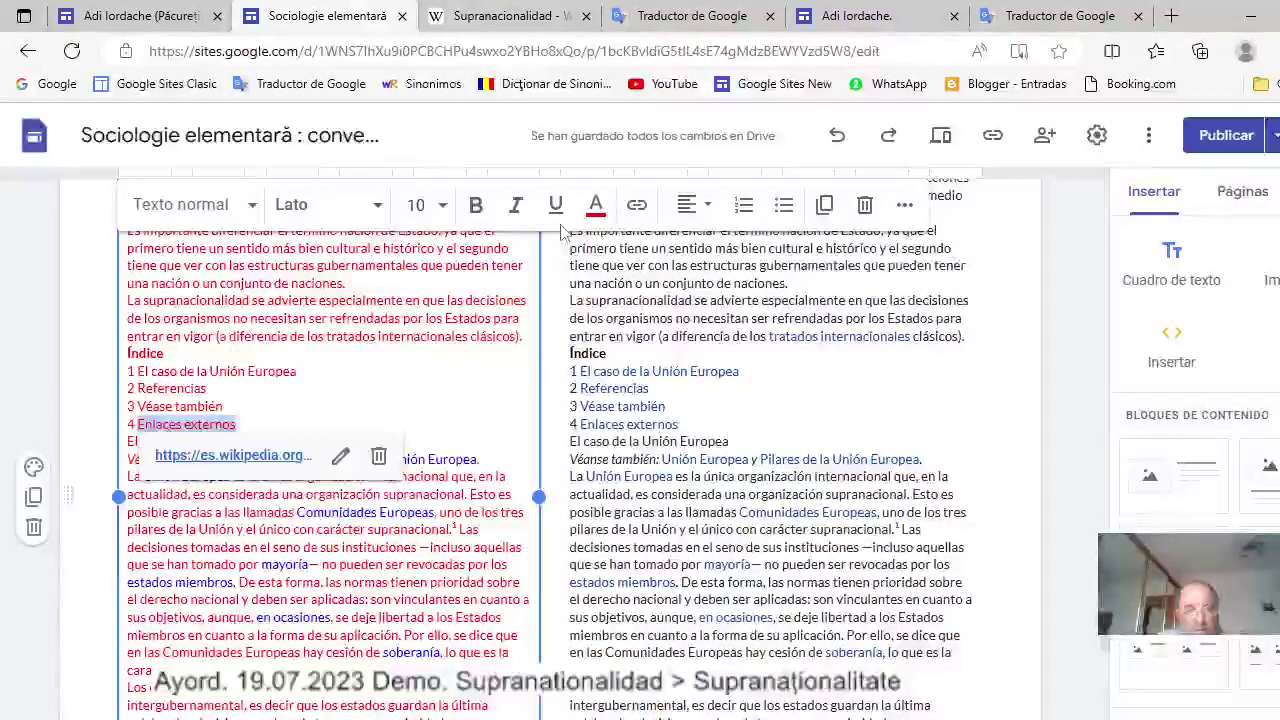
{"action": "left_click", "coordinate": [597, 210]}
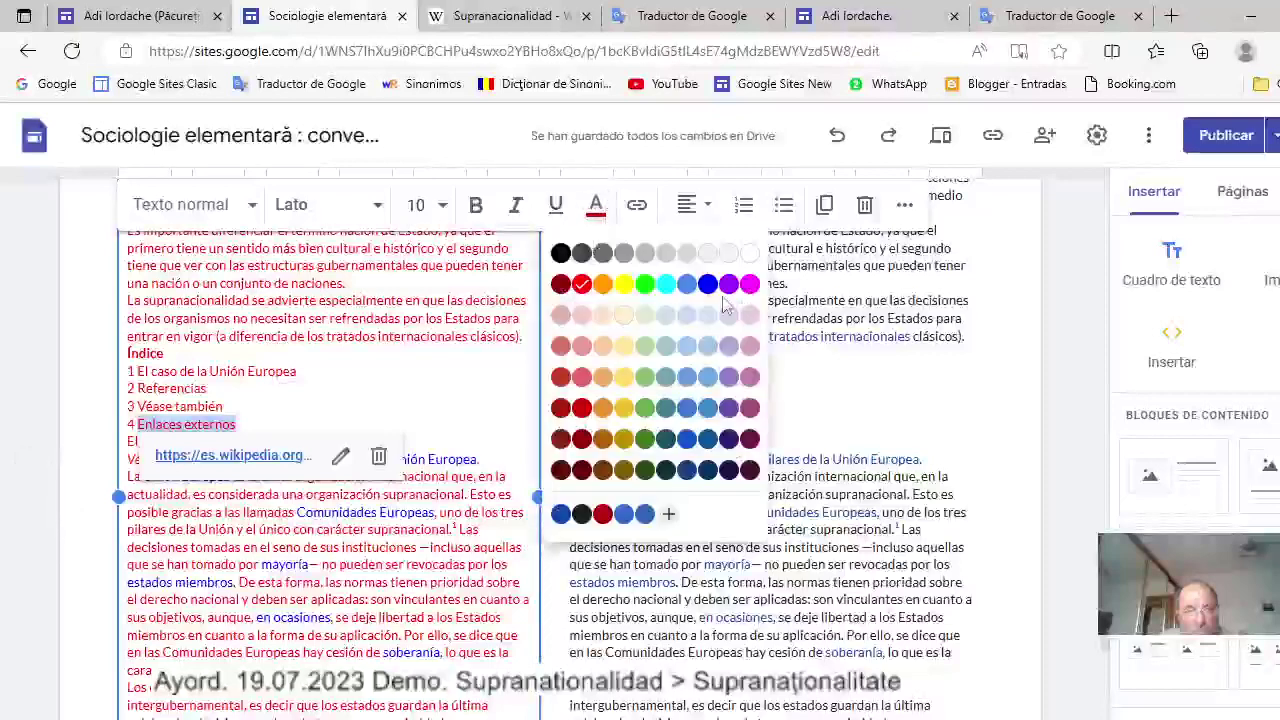
{"action": "left_click", "coordinate": [708, 286]}
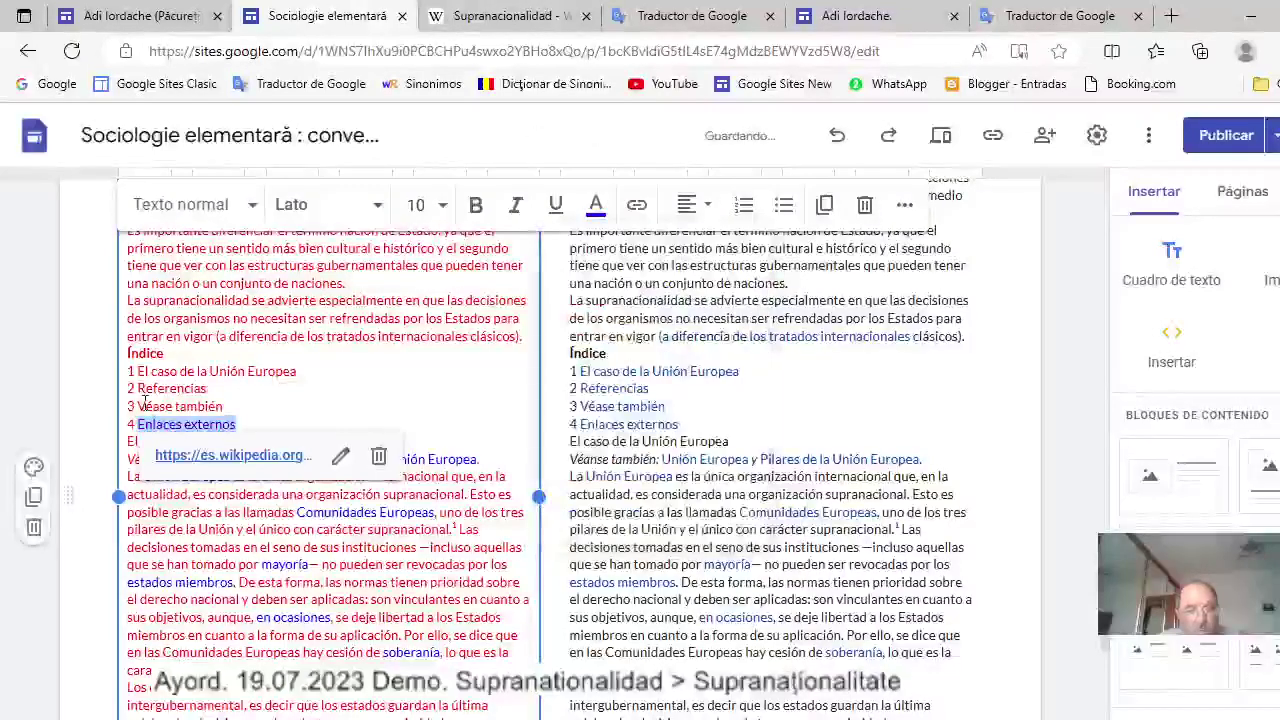
{"action": "left_click_drag", "start_coordinate": [138, 406], "coordinate": [224, 406]}
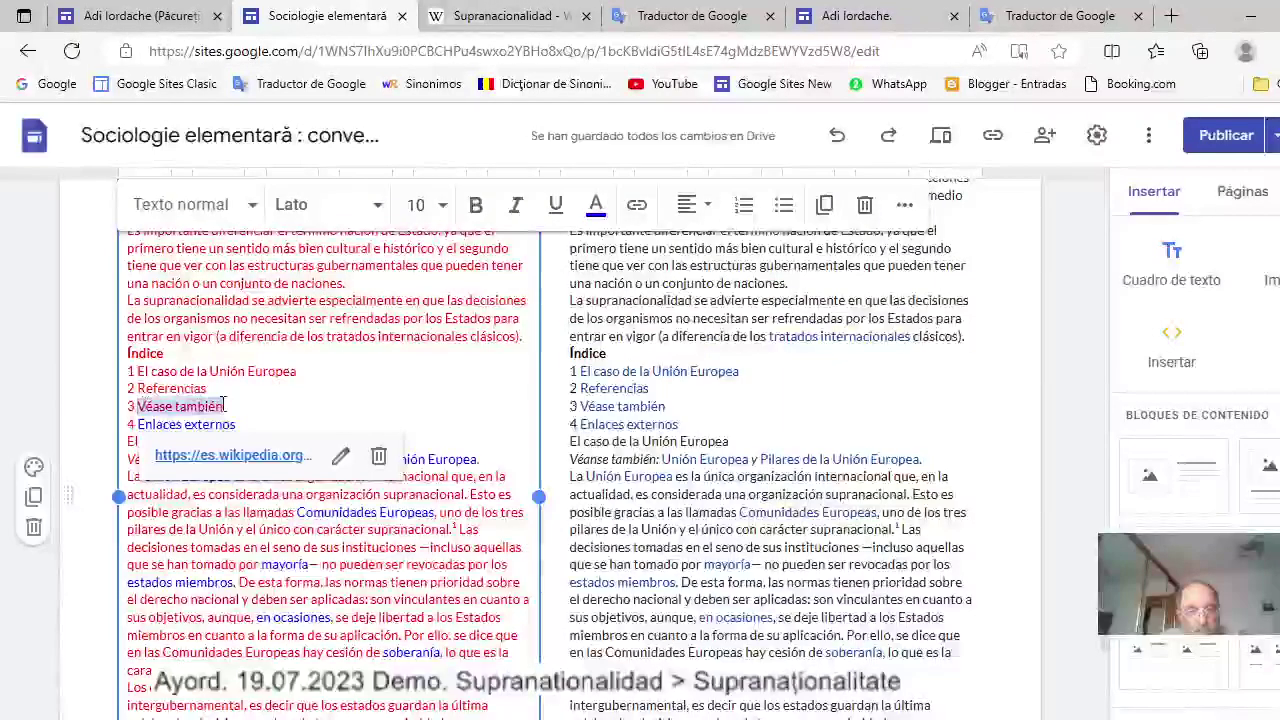
{"action": "left_click", "coordinate": [596, 204]}
{"action": "left_click", "coordinate": [707, 286]}
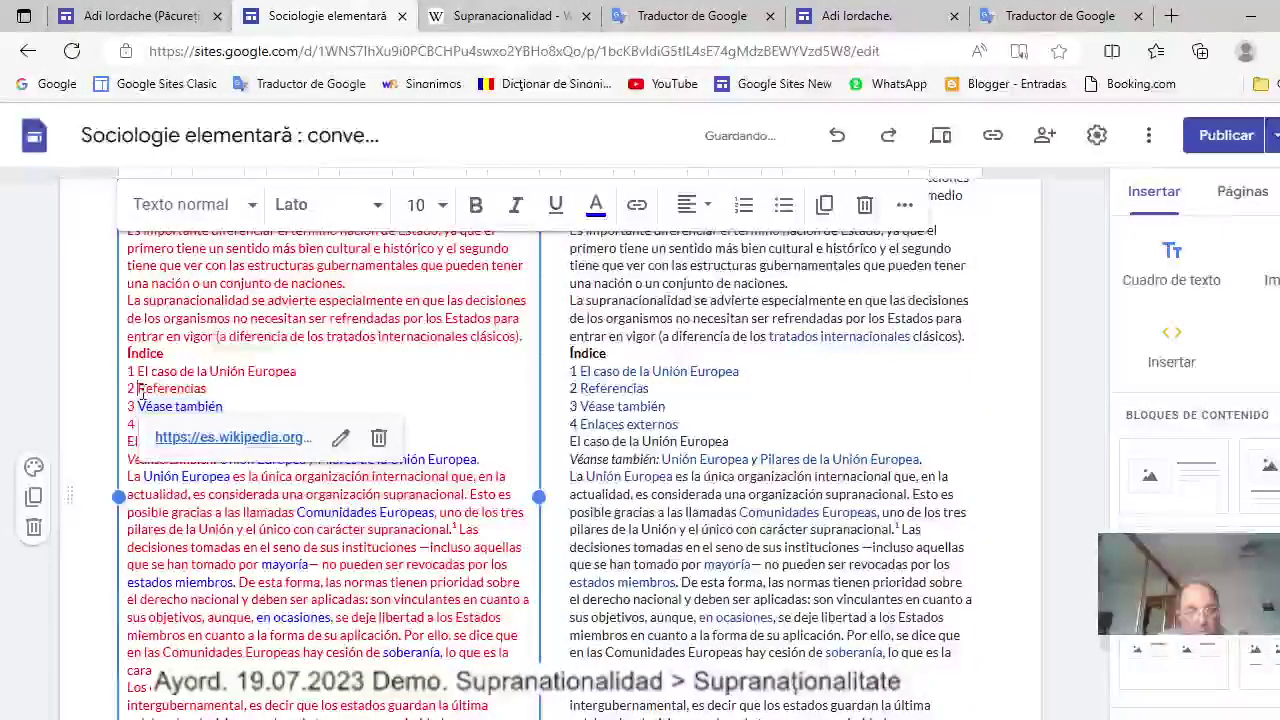
Colour the Referencias and El caso de la Unión Europea entries in the red copy's Índice blue.
{"action": "left_click_drag", "start_coordinate": [139, 392], "coordinate": [199, 393]}
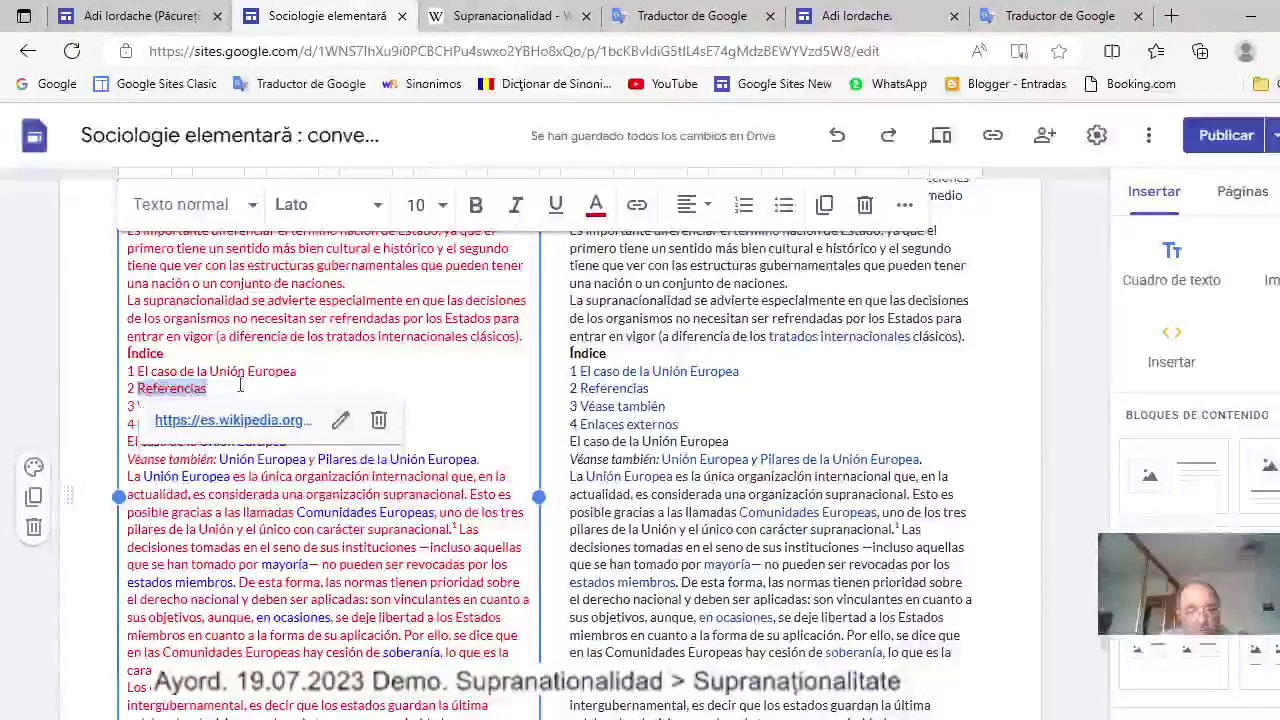
{"action": "left_click", "coordinate": [596, 206]}
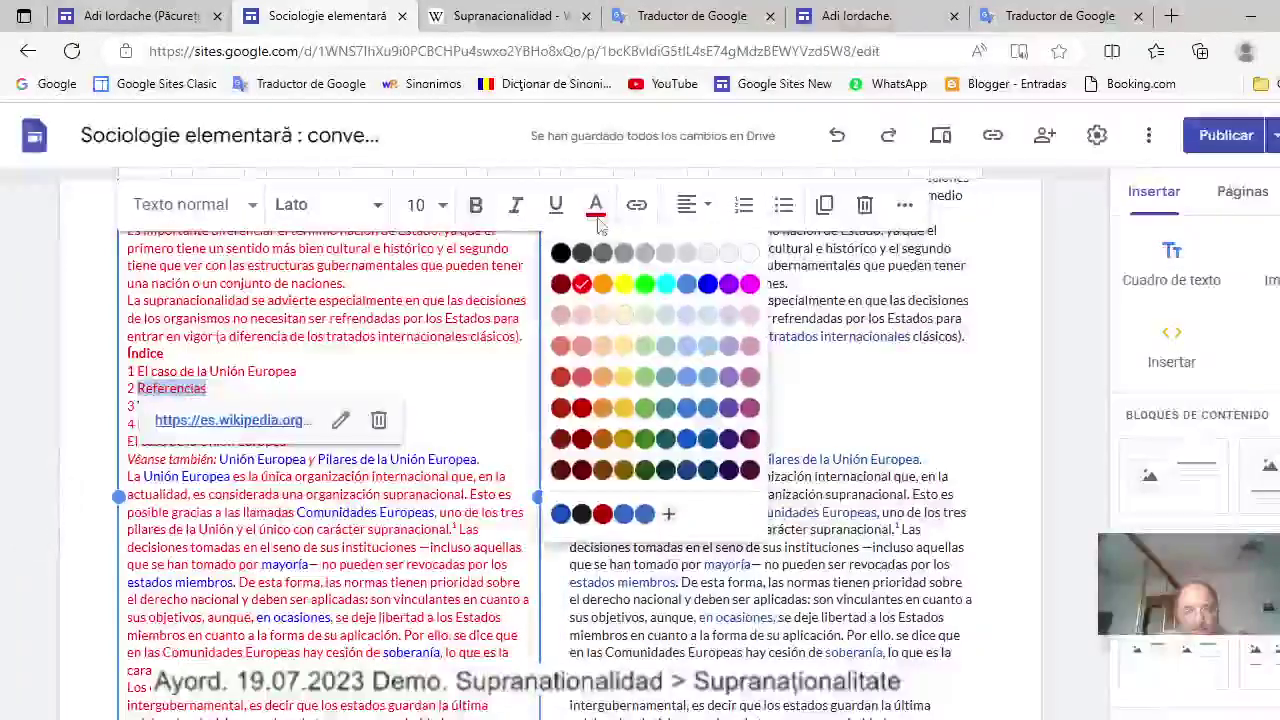
{"action": "left_click", "coordinate": [708, 288]}
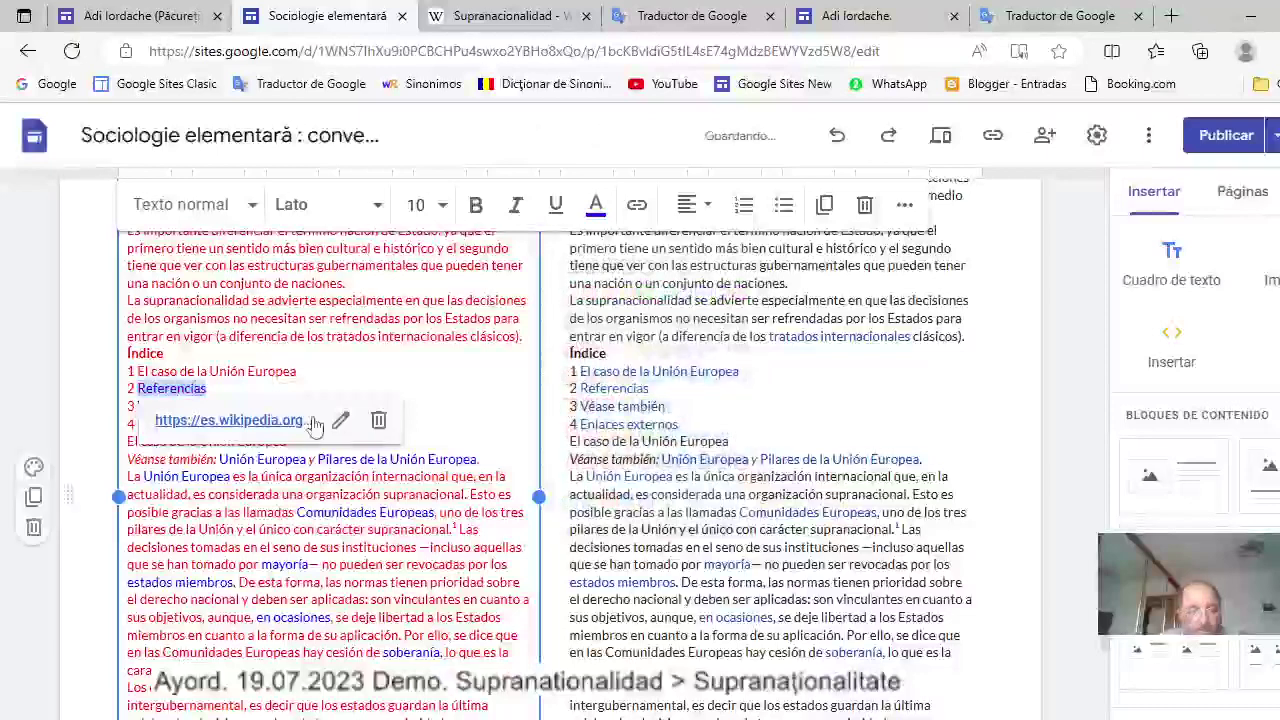
{"action": "left_click_drag", "start_coordinate": [146, 371], "coordinate": [295, 372]}
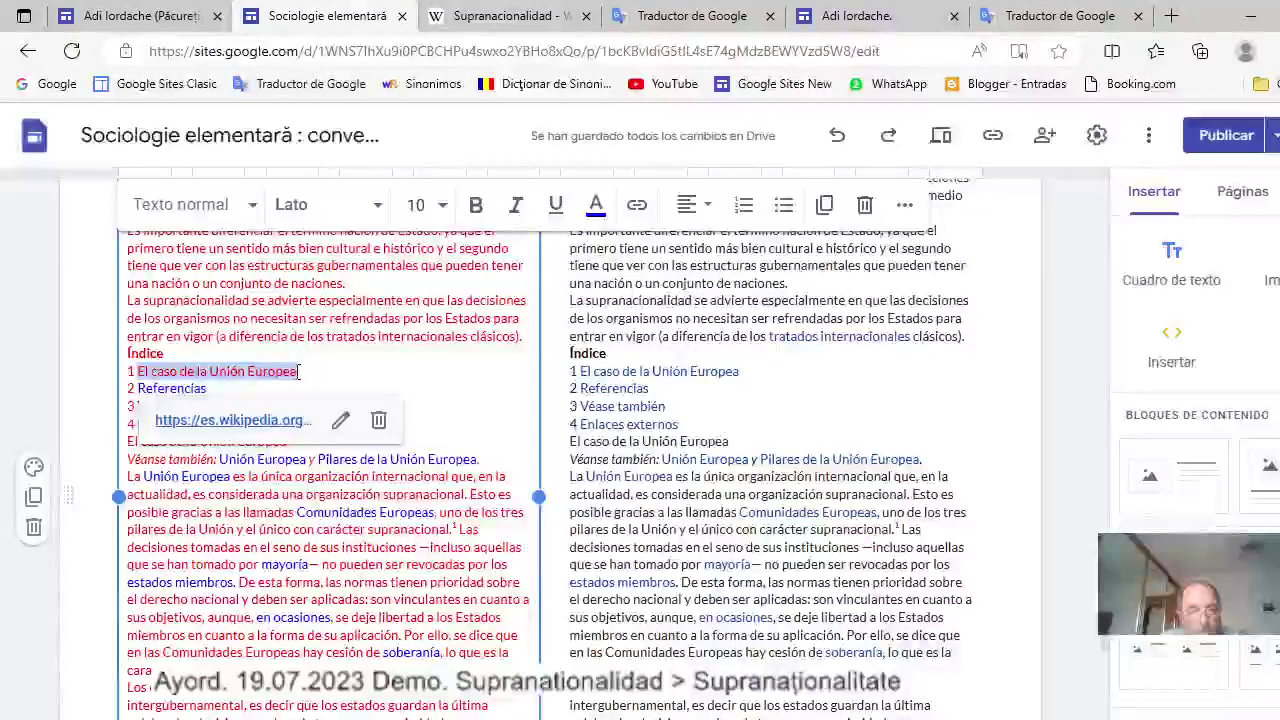
{"action": "left_click", "coordinate": [595, 205]}
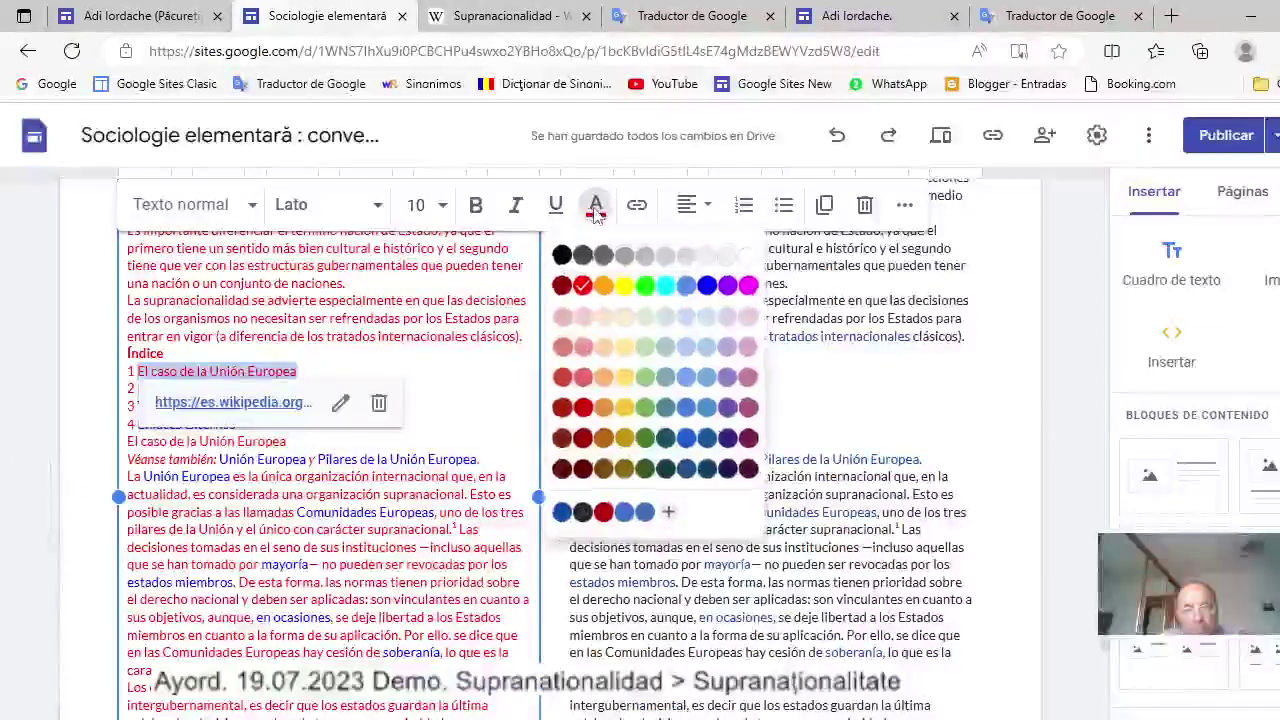
{"action": "left_click", "coordinate": [707, 286]}
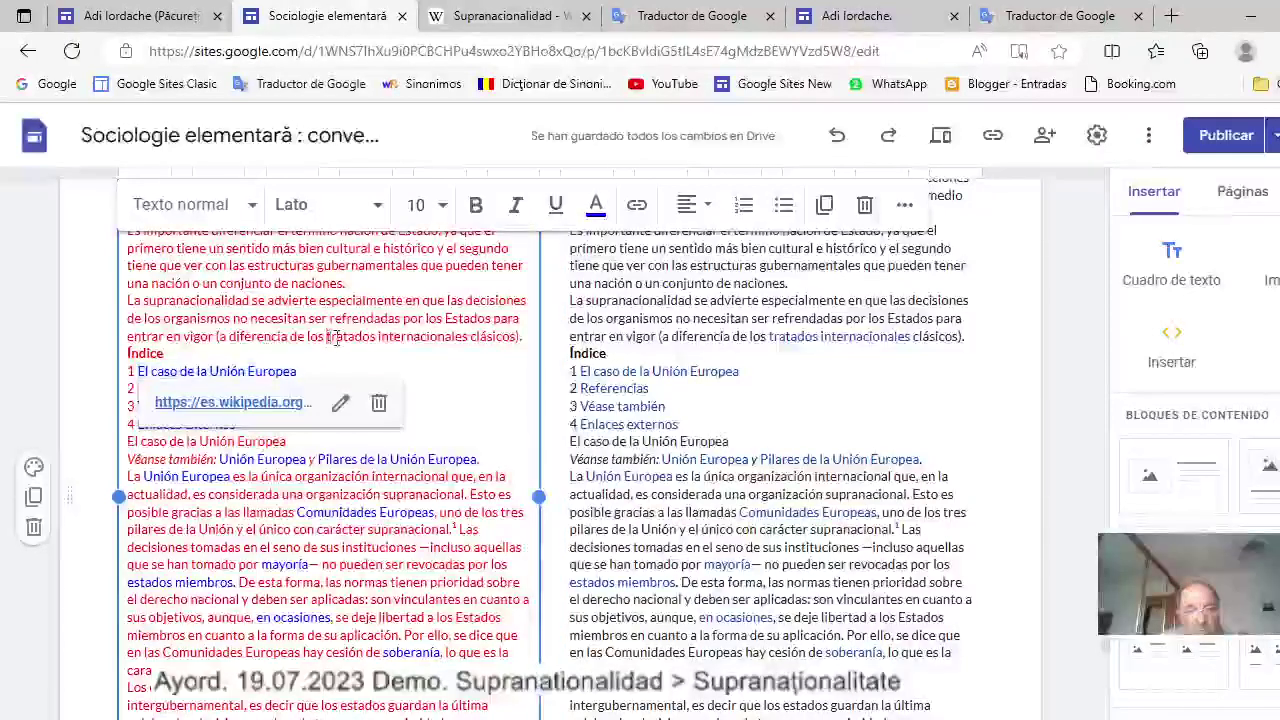
Colour the tratados internacionales link above the red copy's Índice and the derechos humanos link in its opening paragraph blue.
{"action": "left_click_drag", "start_coordinate": [459, 341], "coordinate": [469, 341]}
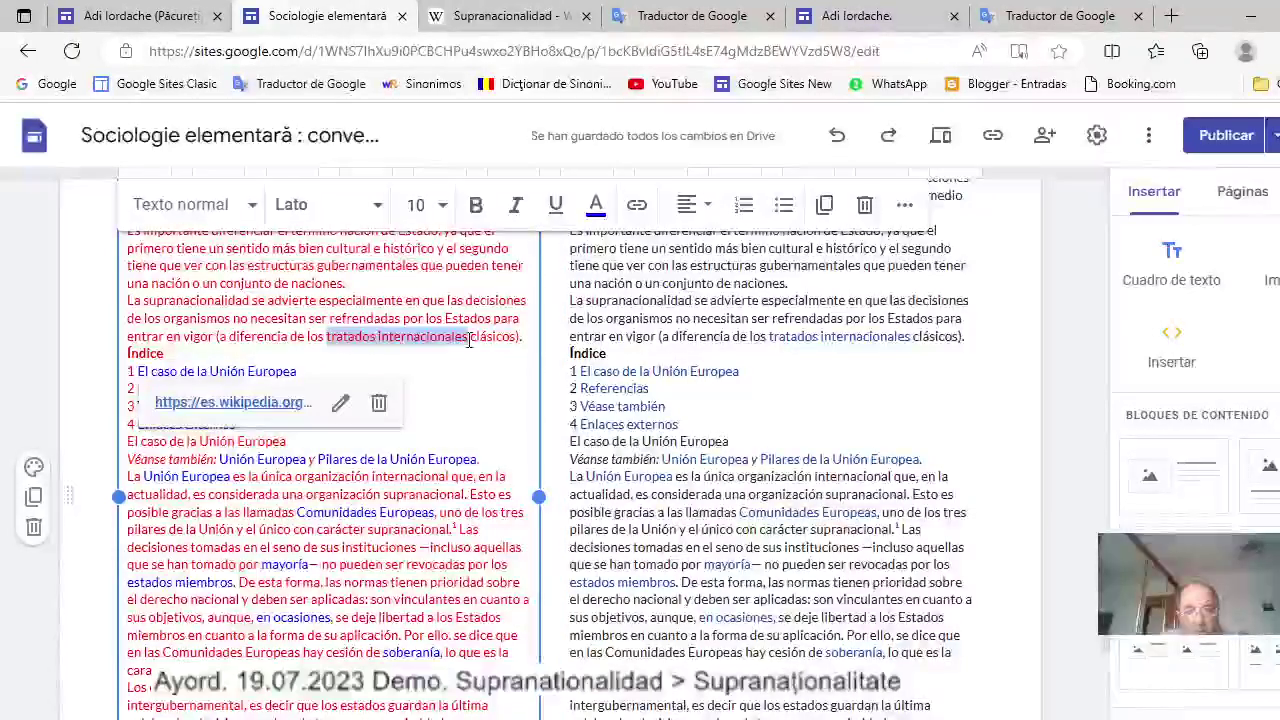
{"action": "left_click", "coordinate": [596, 208]}
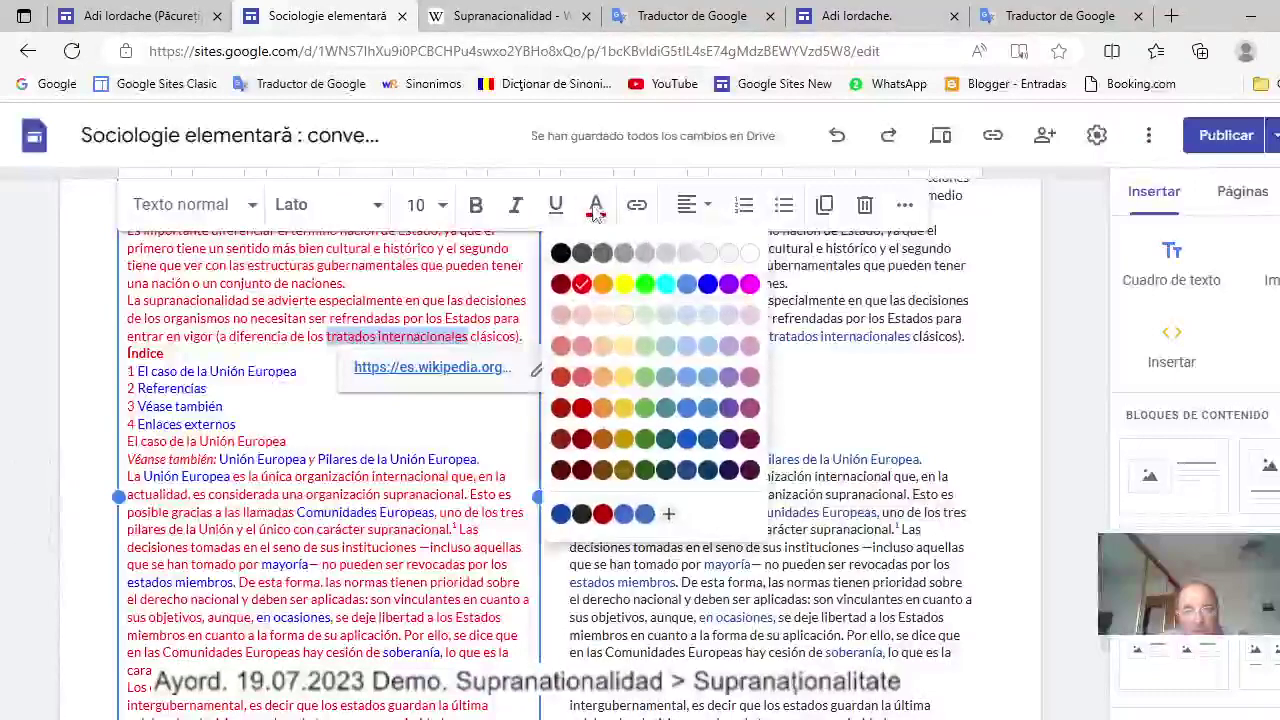
{"action": "left_click", "coordinate": [707, 286]}
{"action": "scroll", "coordinate": [787, 369], "scroll_direction": "up", "scroll_amount": 3}
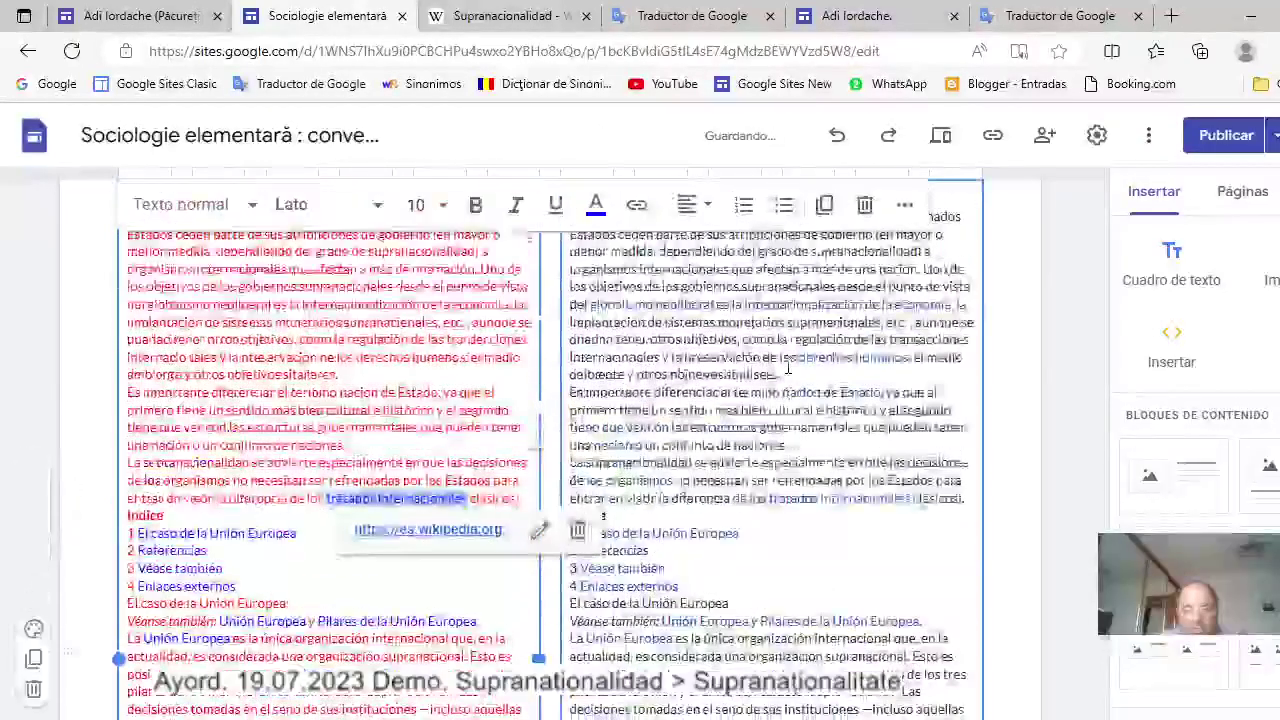
{"action": "scroll", "coordinate": [797, 432], "scroll_direction": "up", "scroll_amount": 1}
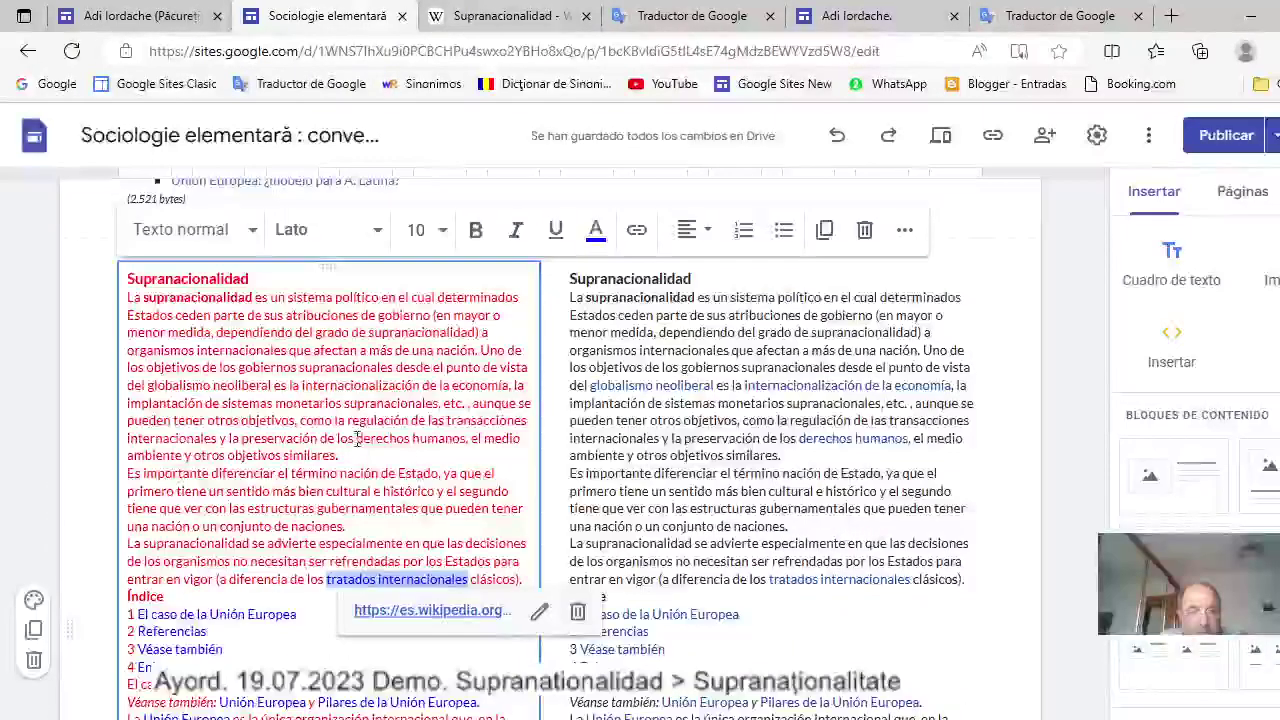
{"action": "left_click_drag", "start_coordinate": [357, 438], "coordinate": [452, 438]}
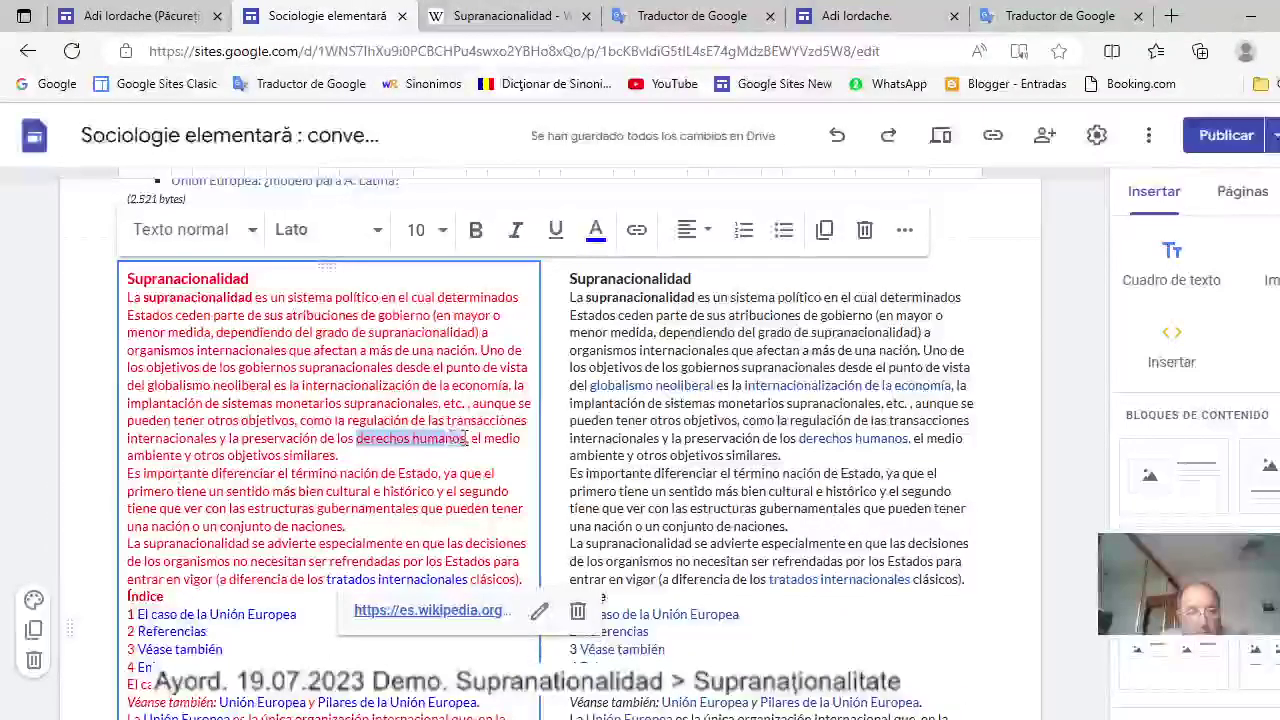
{"action": "left_click", "coordinate": [596, 232]}
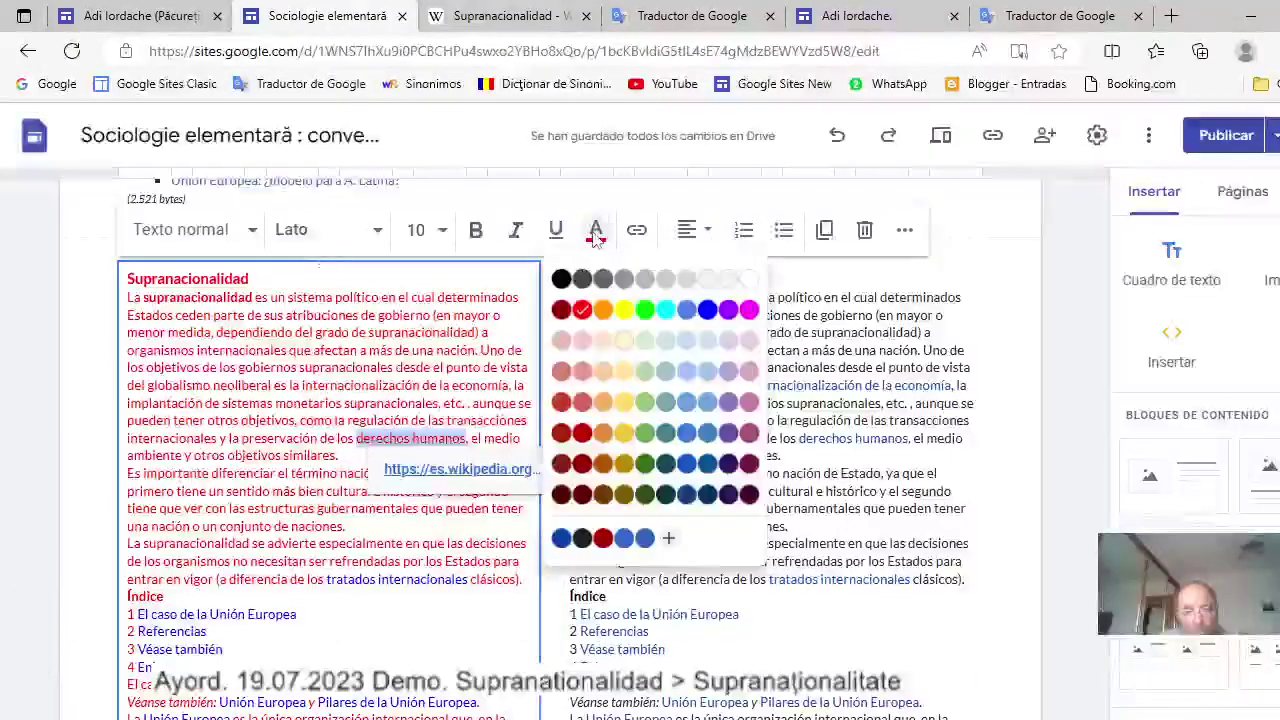
{"action": "left_click", "coordinate": [707, 312]}
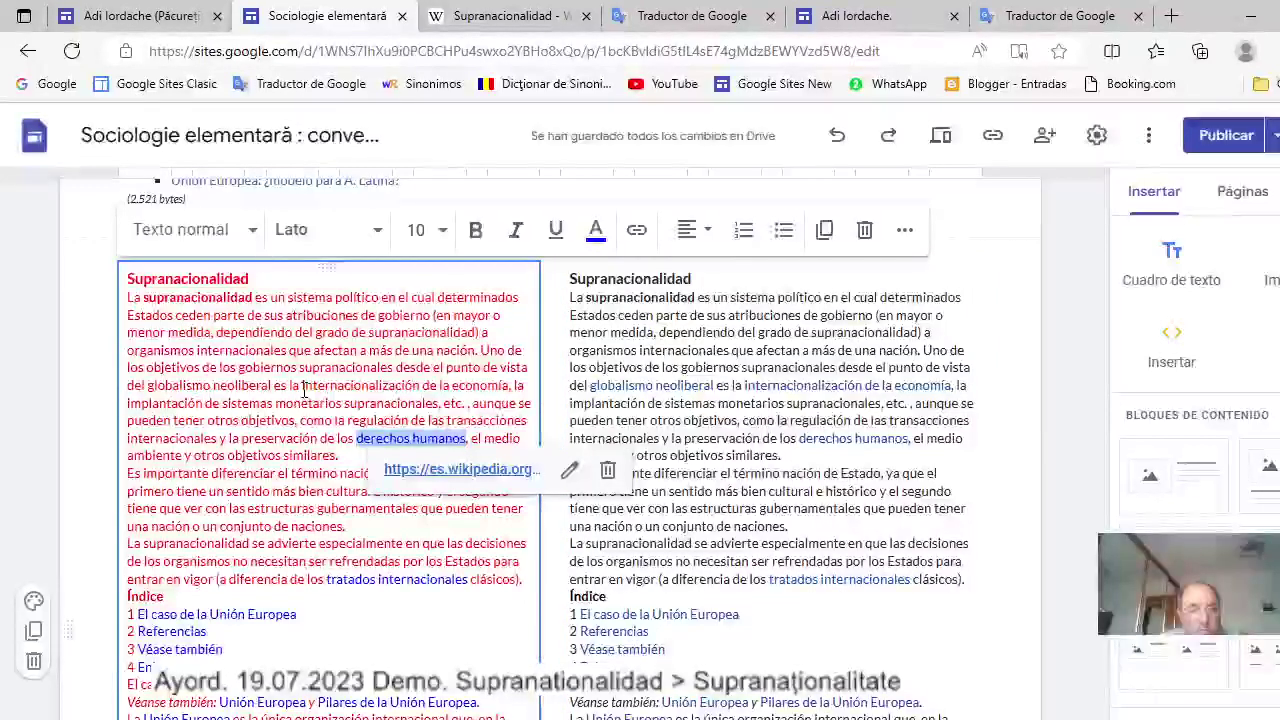
Colour the internacionalización de la economía and globalismo neoliberal links in the red copy's opening paragraph blue (#0000ff).
{"action": "left_click_drag", "start_coordinate": [305, 388], "coordinate": [505, 386]}
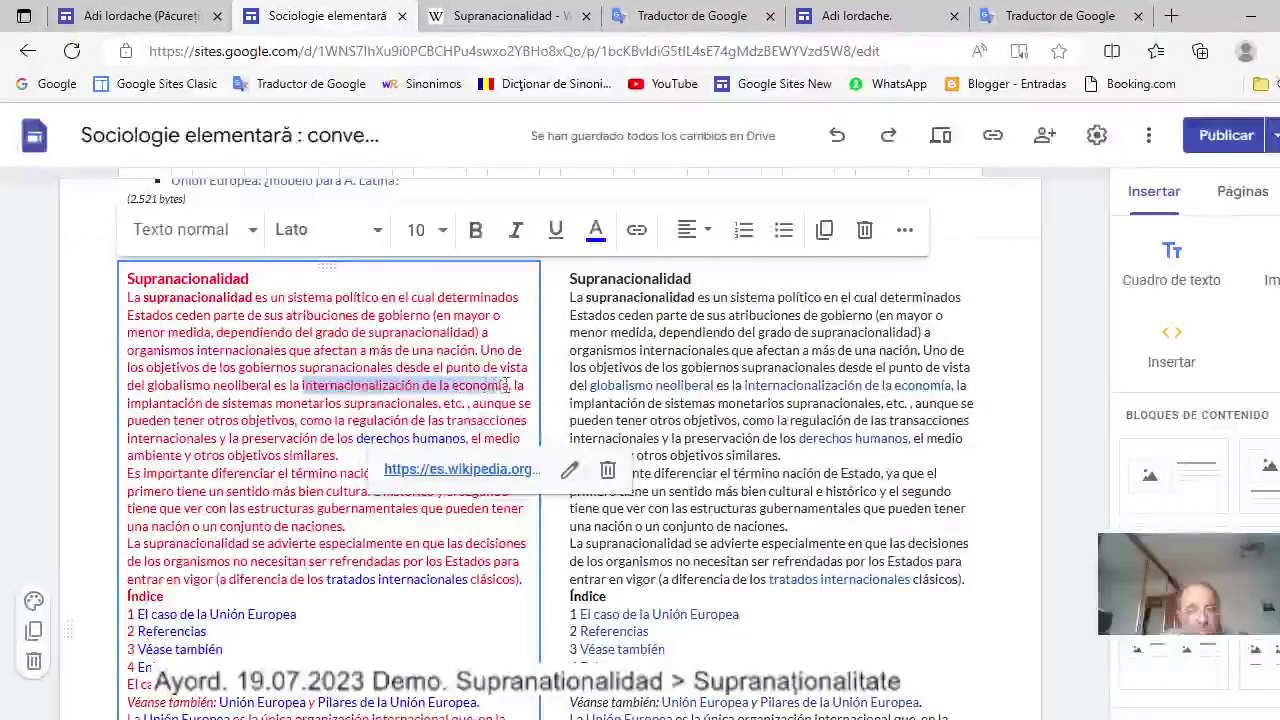
{"action": "left_click", "coordinate": [596, 232]}
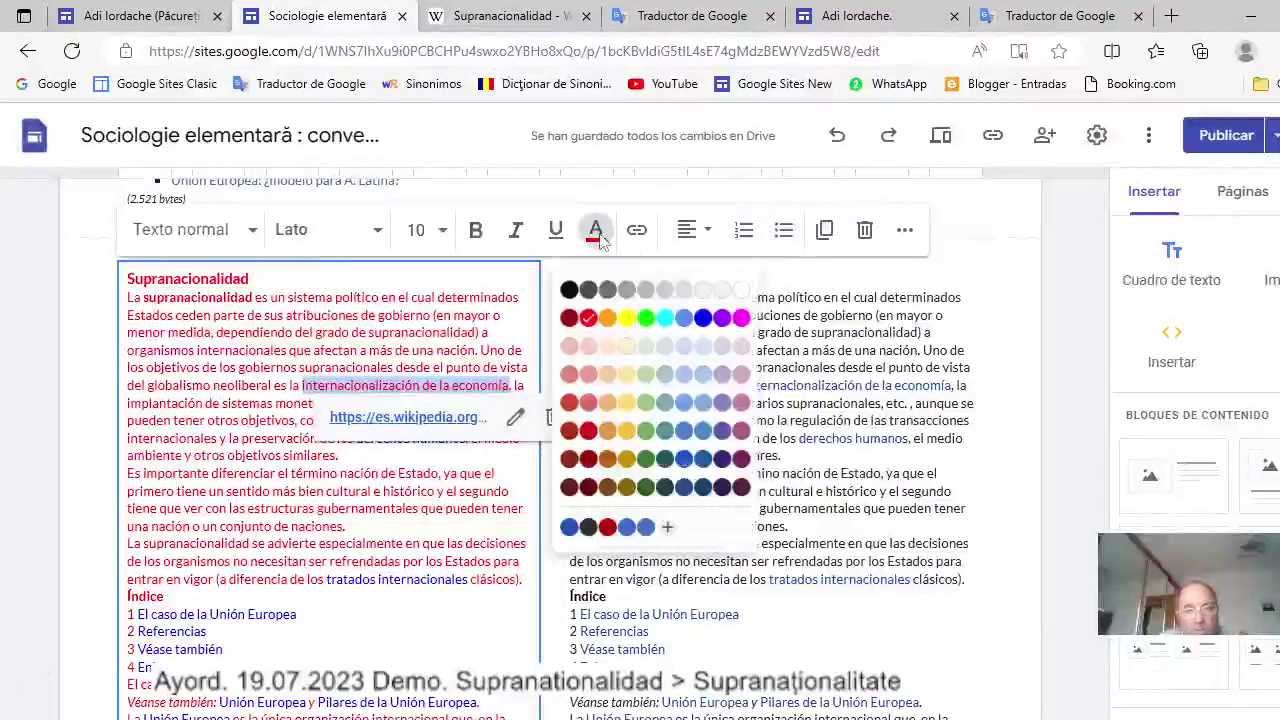
{"action": "left_click", "coordinate": [707, 311]}
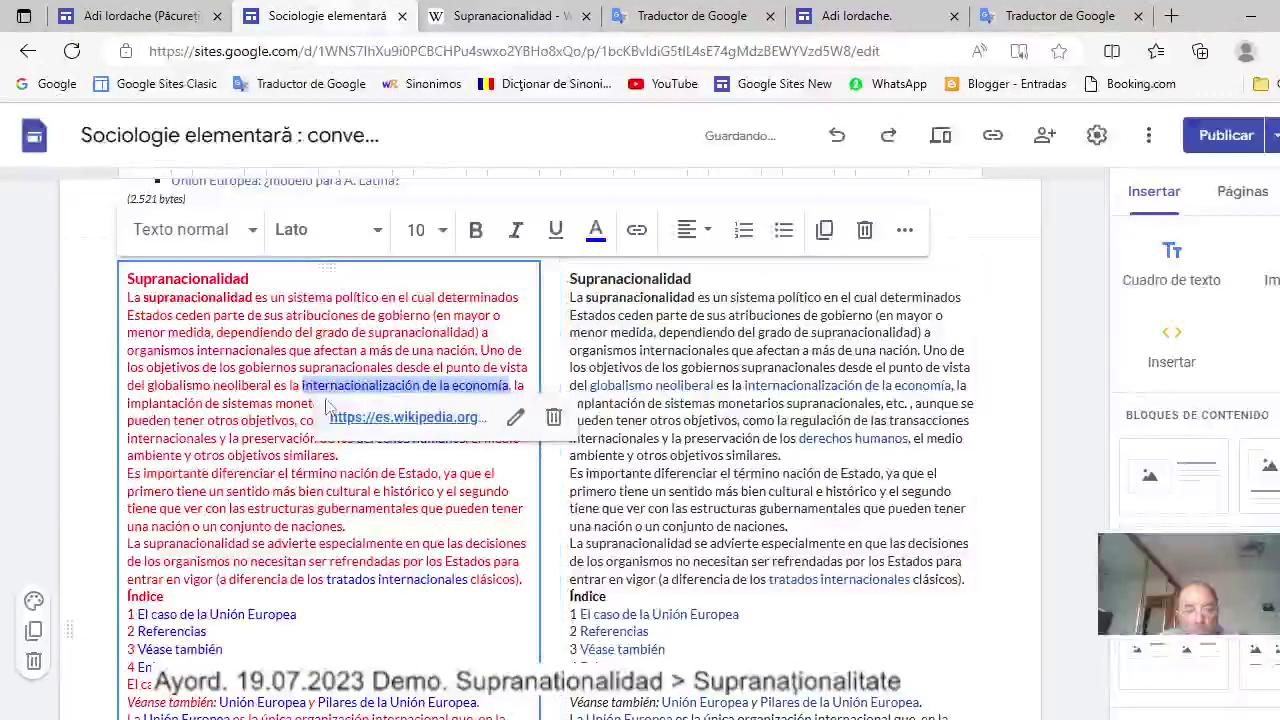
{"action": "left_click", "coordinate": [150, 387]}
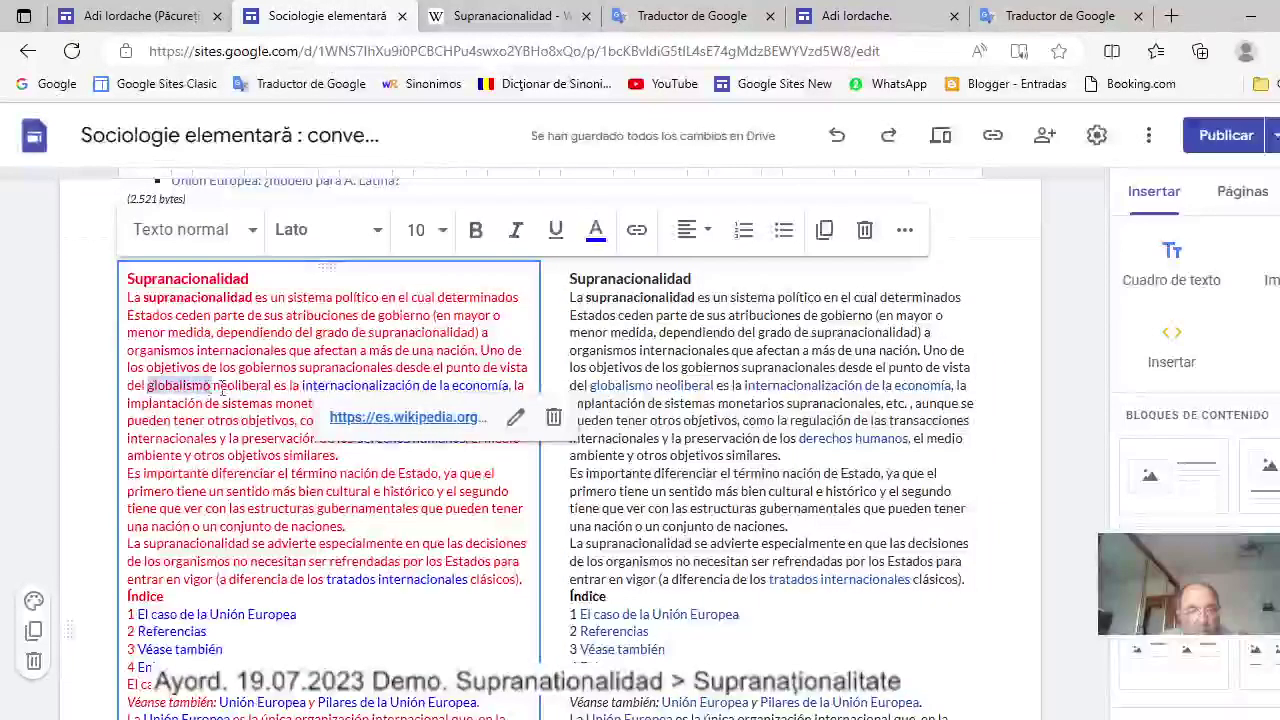
{"action": "left_click", "coordinate": [595, 229]}
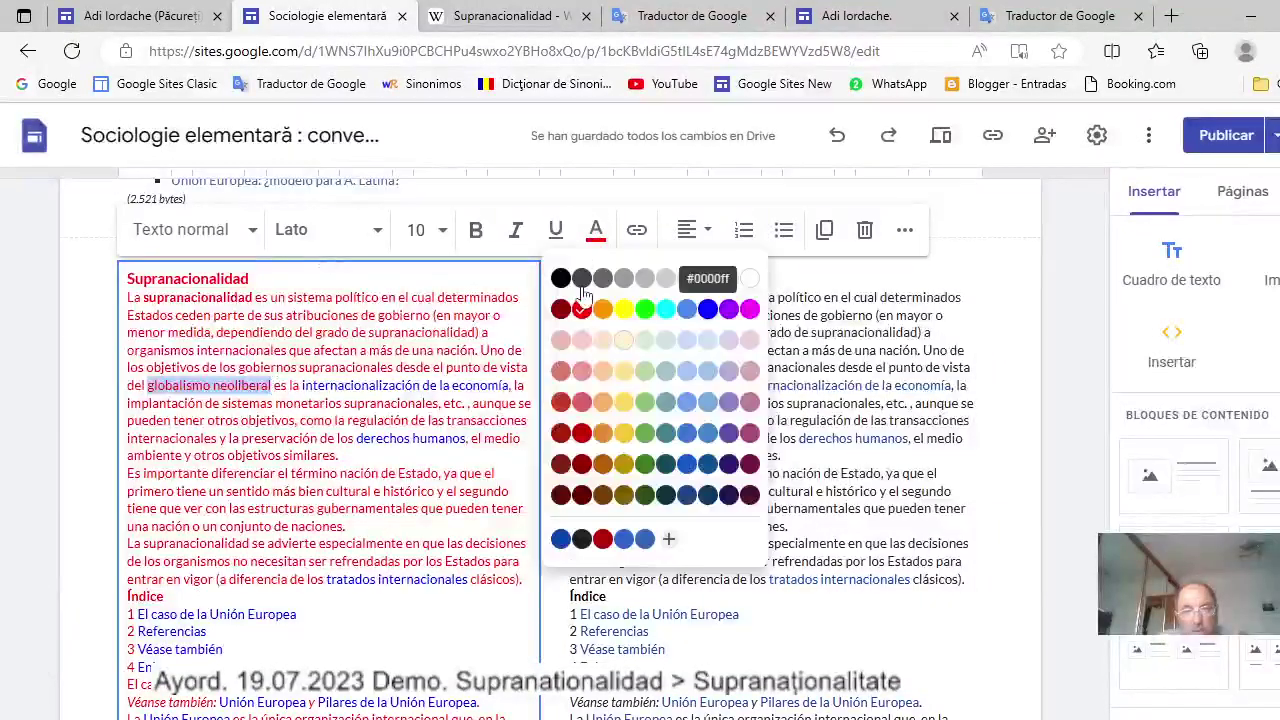
{"action": "left_click", "coordinate": [707, 309]}
{"action": "left_click", "coordinate": [295, 332]}
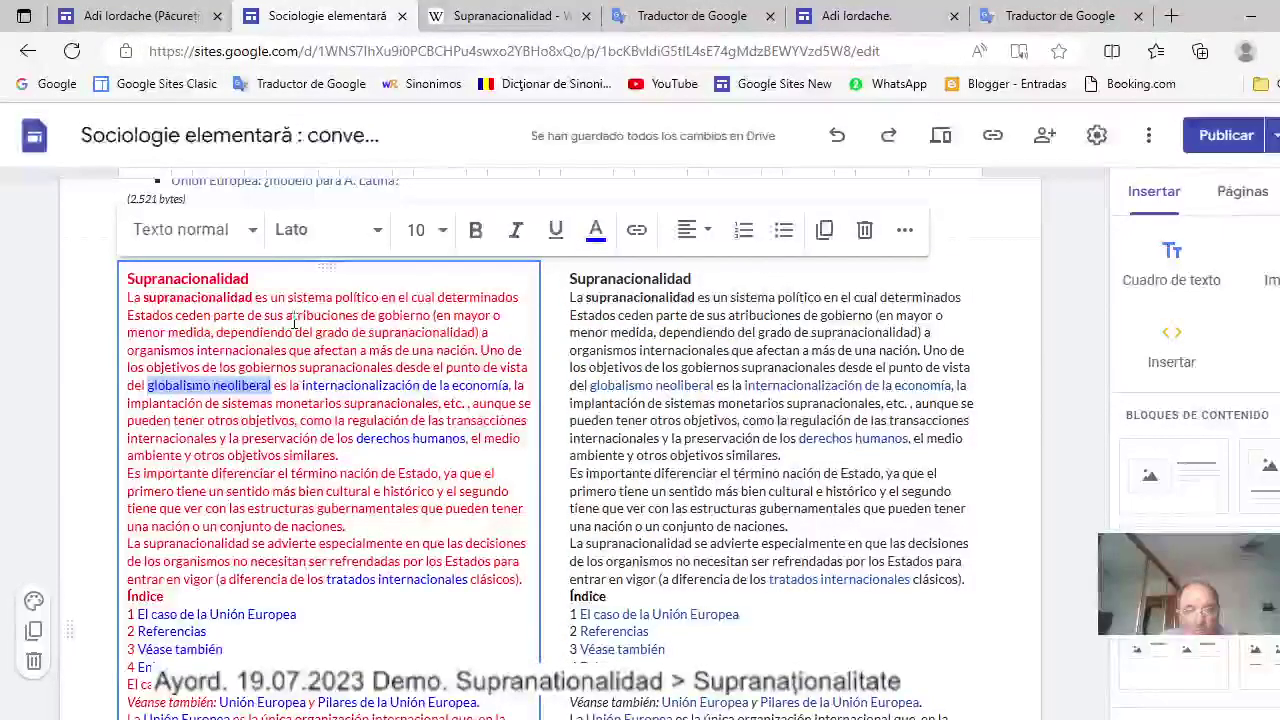
{"action": "left_click", "coordinate": [295, 320]}
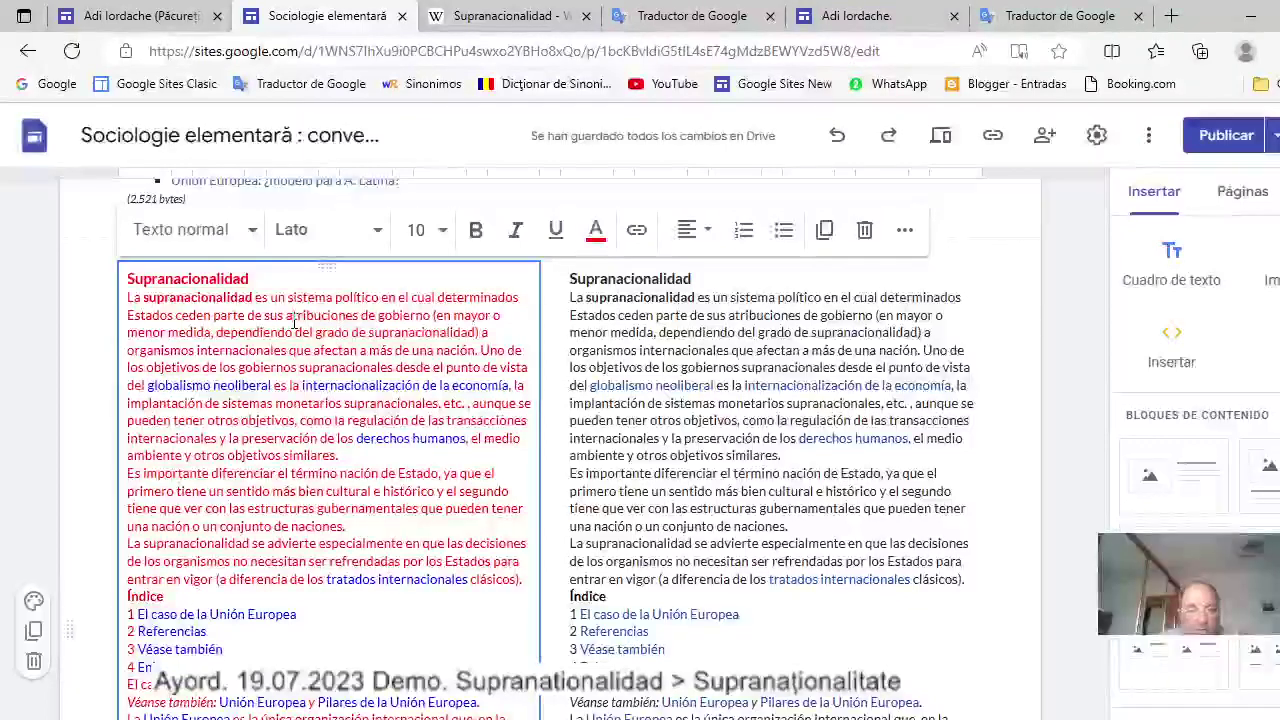
{"action": "scroll", "coordinate": [380, 418], "scroll_direction": "down", "scroll_amount": 3}
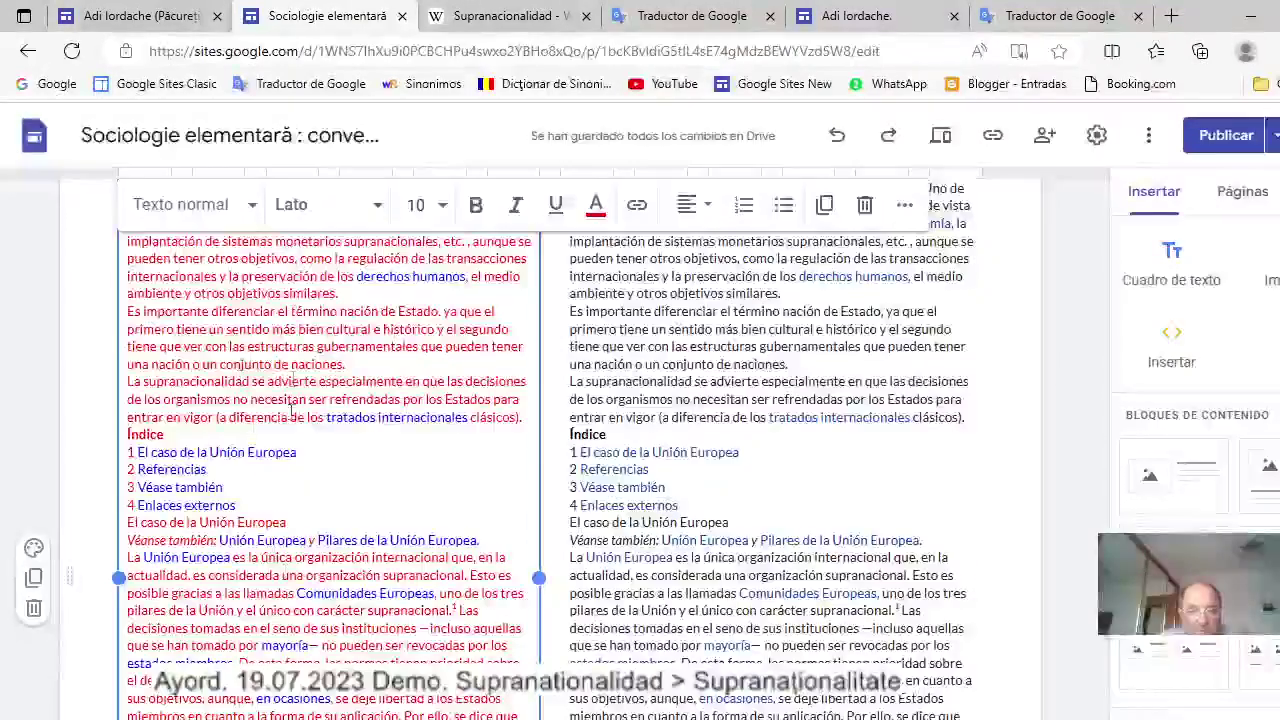
{"action": "left_click", "coordinate": [743, 580]}
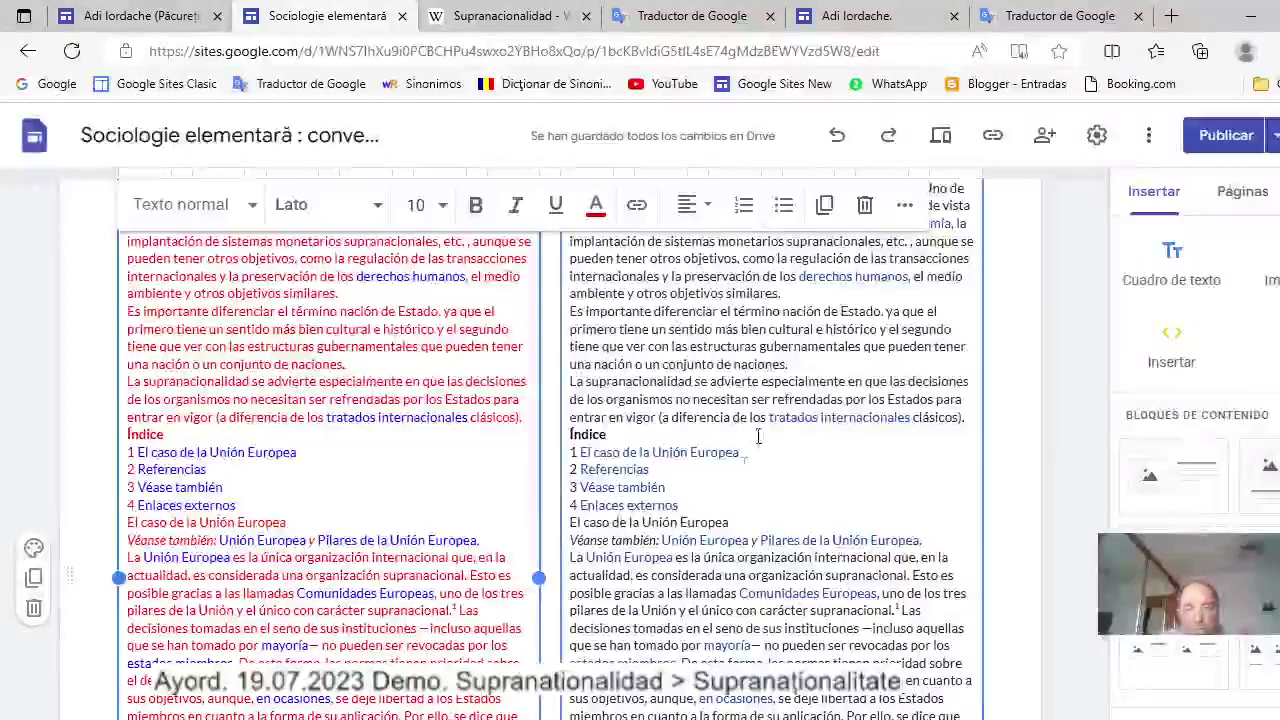
{"action": "scroll", "coordinate": [186, 396], "scroll_direction": "up", "scroll_amount": 3}
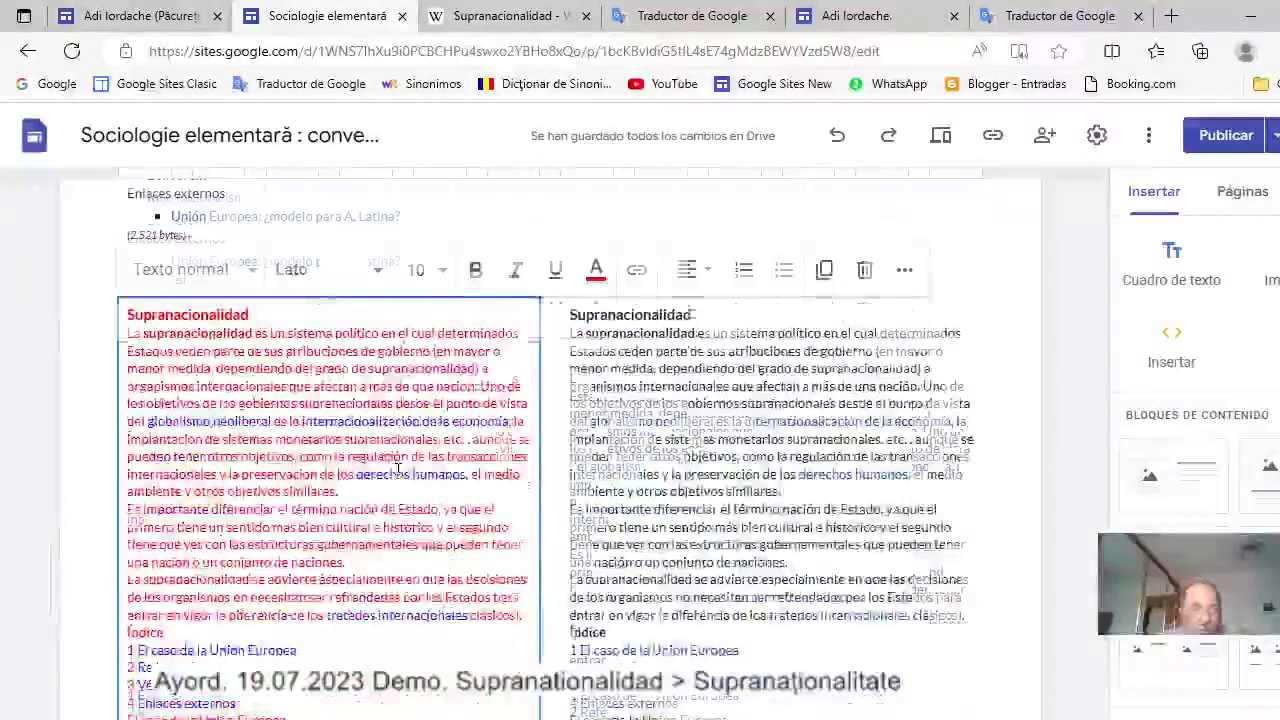
Copy the red Spanish text from the Supranacionalidad title through the paragraph ending in "tratados internacionales clásicos)".
{"action": "left_click_drag", "start_coordinate": [127, 360], "coordinate": [143, 364]}
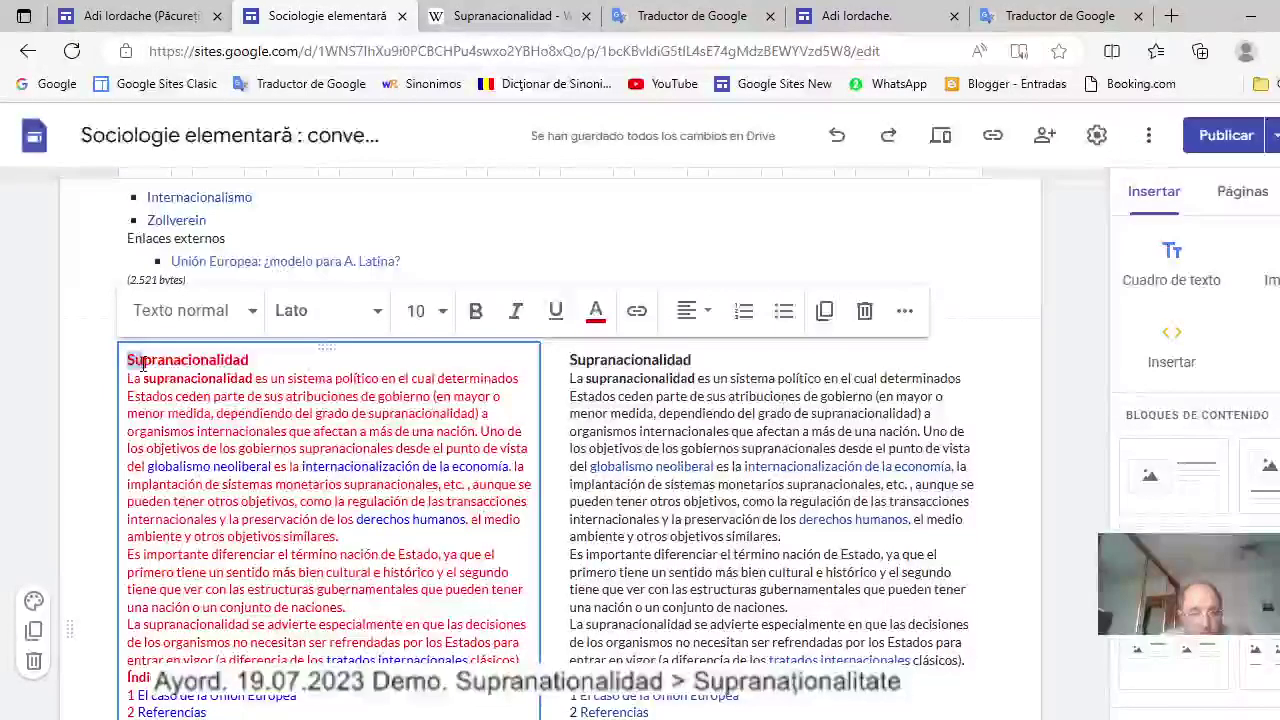
{"action": "key", "text": "ctrl+a"}
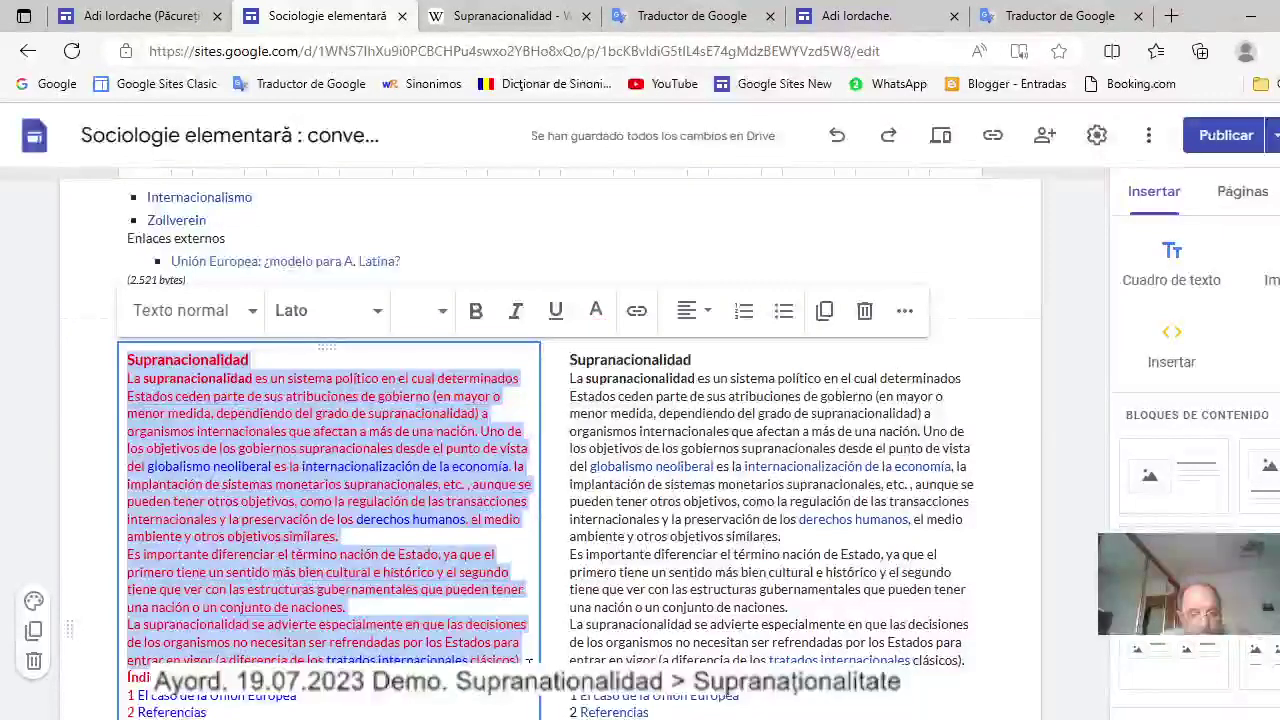
{"action": "right_click", "coordinate": [312, 410]}
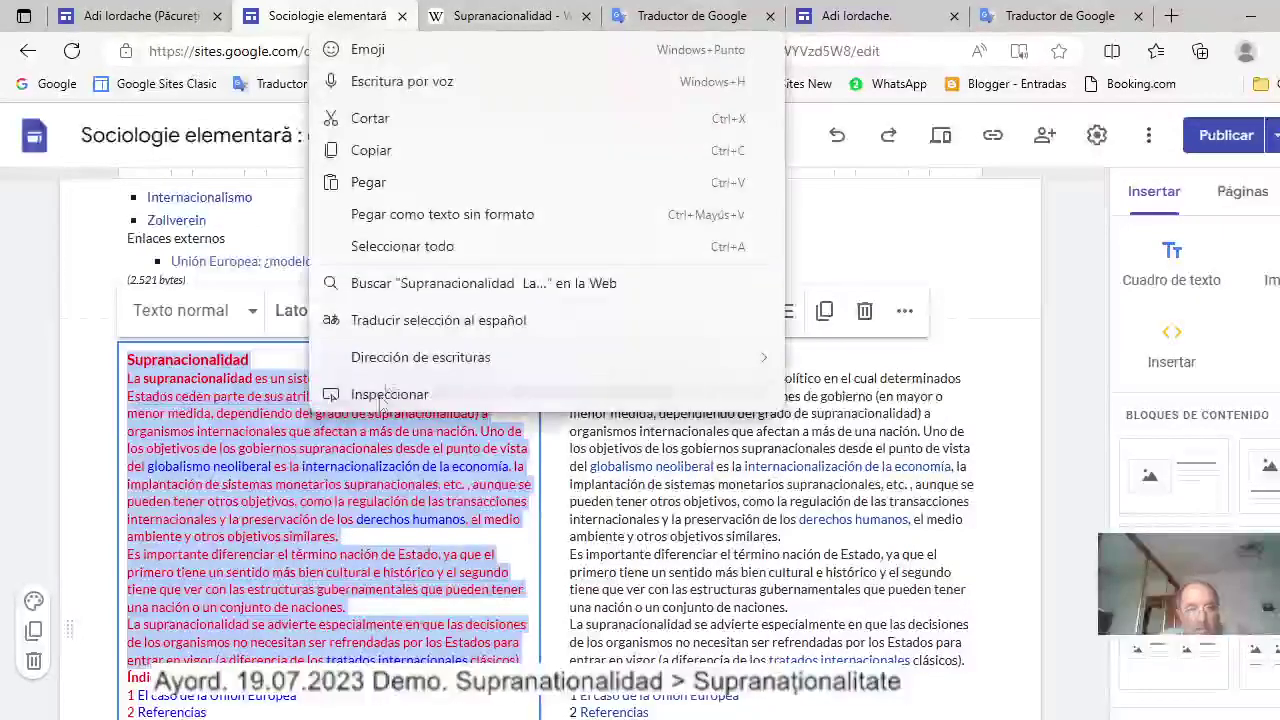
{"action": "left_click", "coordinate": [380, 151]}
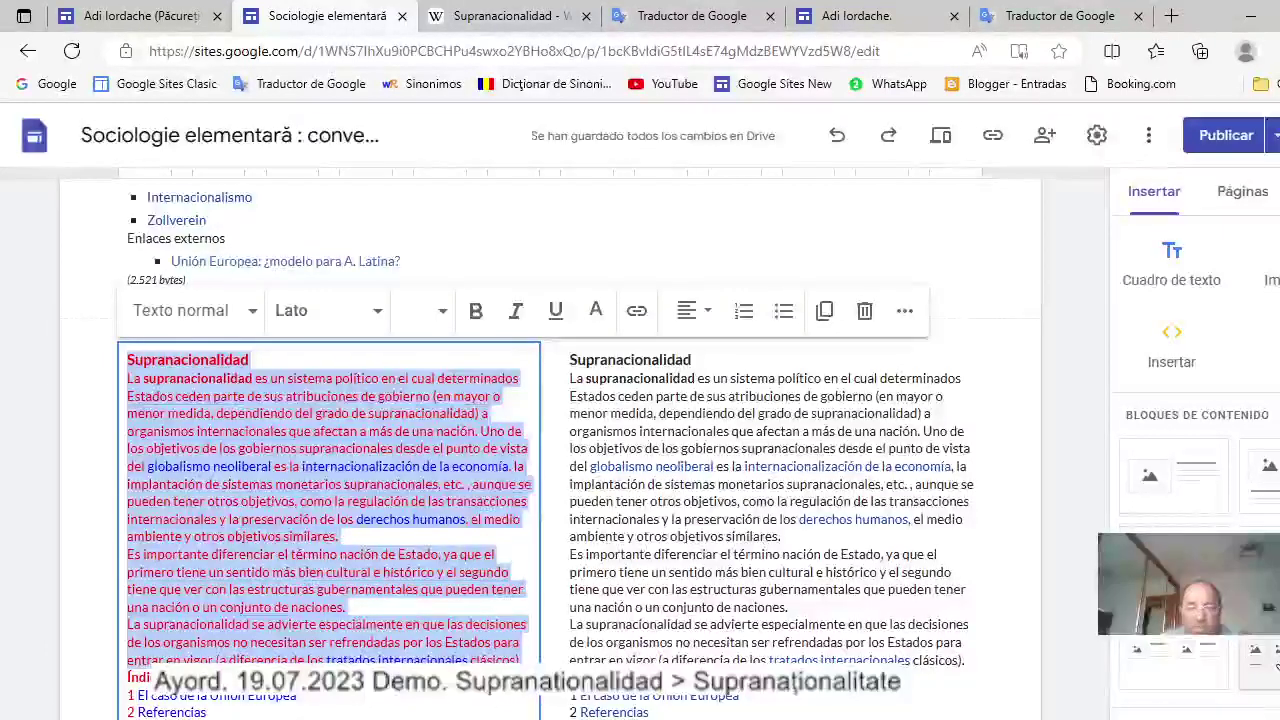
Insert a four-column image-and-text block below the existing content and delete the first column's image placeholder.
{"action": "key", "text": "ctrl+z"}
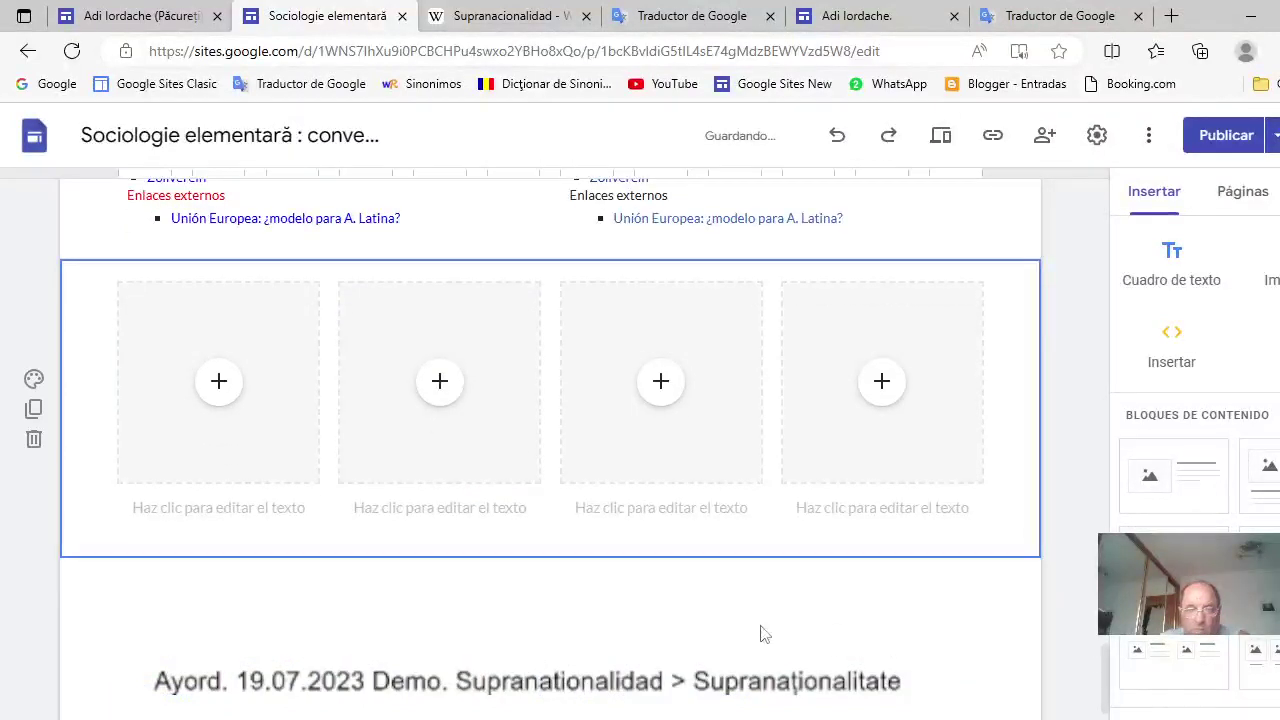
{"action": "left_click", "coordinate": [237, 441]}
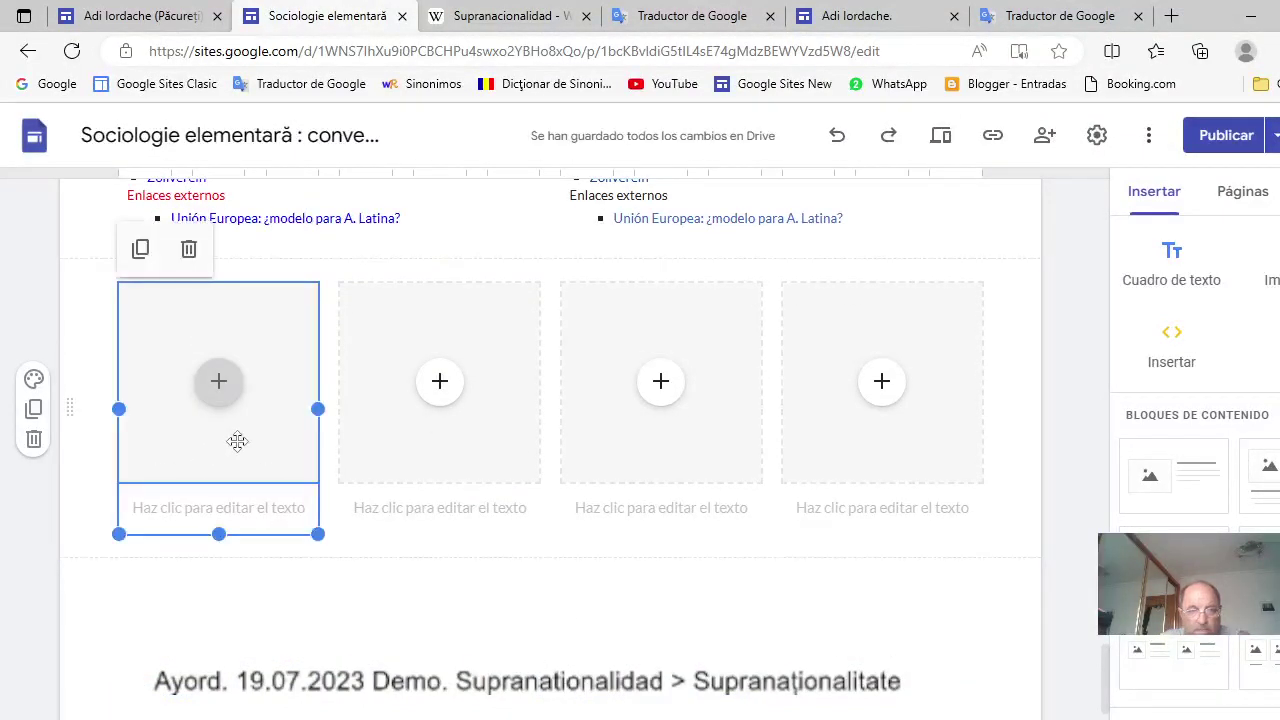
{"action": "left_click", "coordinate": [237, 441]}
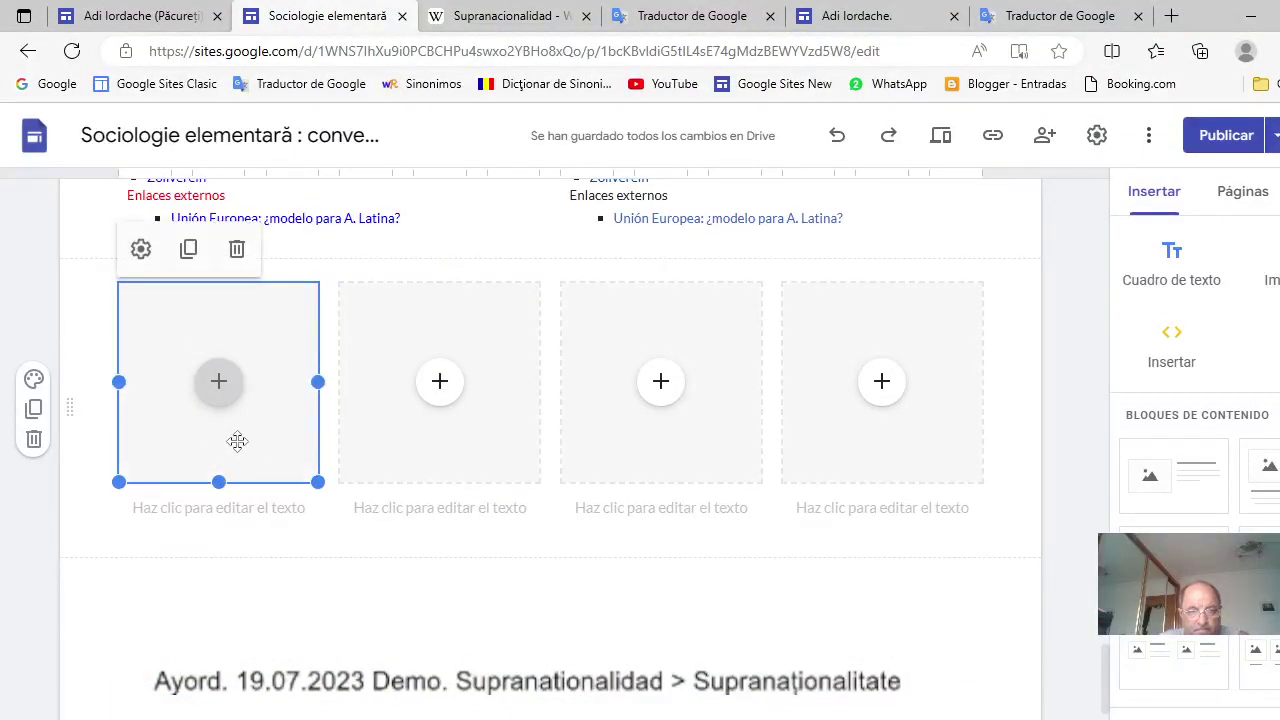
{"action": "left_click", "coordinate": [237, 249]}
Paste the copied red Spanish text into the first column's text area of the new block.
{"action": "left_click", "coordinate": [226, 302]}
{"action": "right_click", "coordinate": [225, 299]}
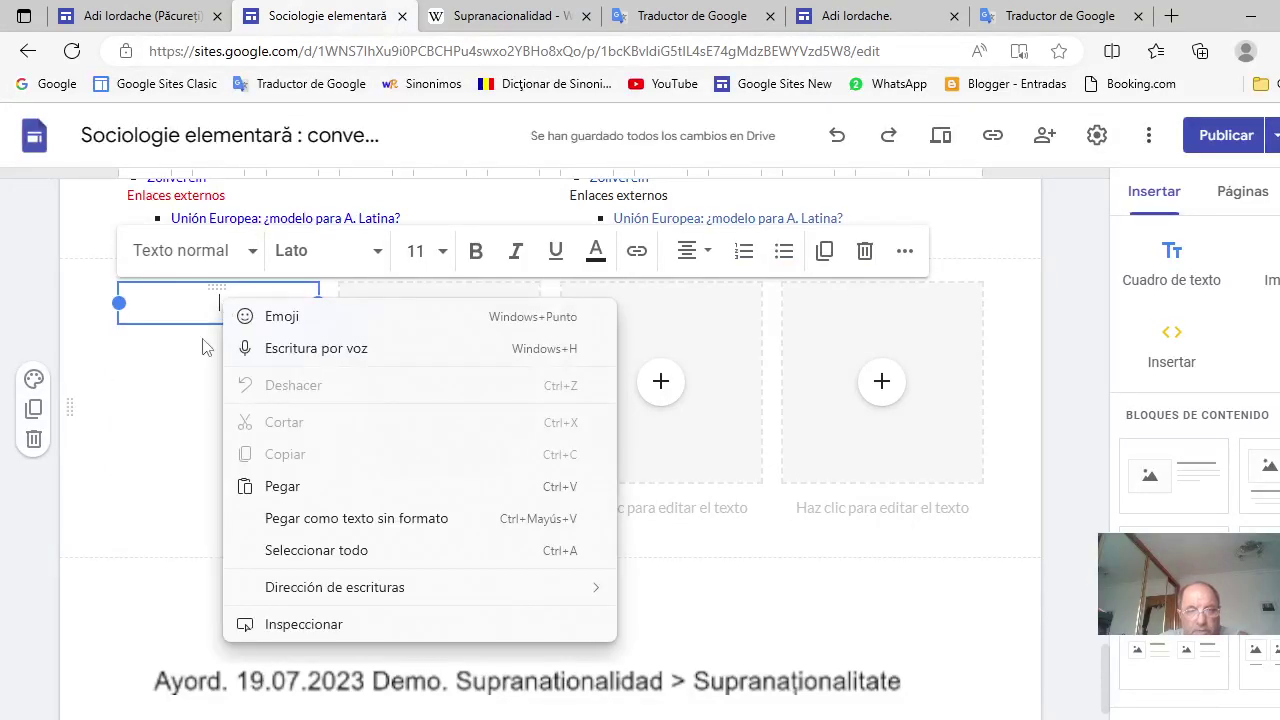
{"action": "left_click", "coordinate": [276, 486]}
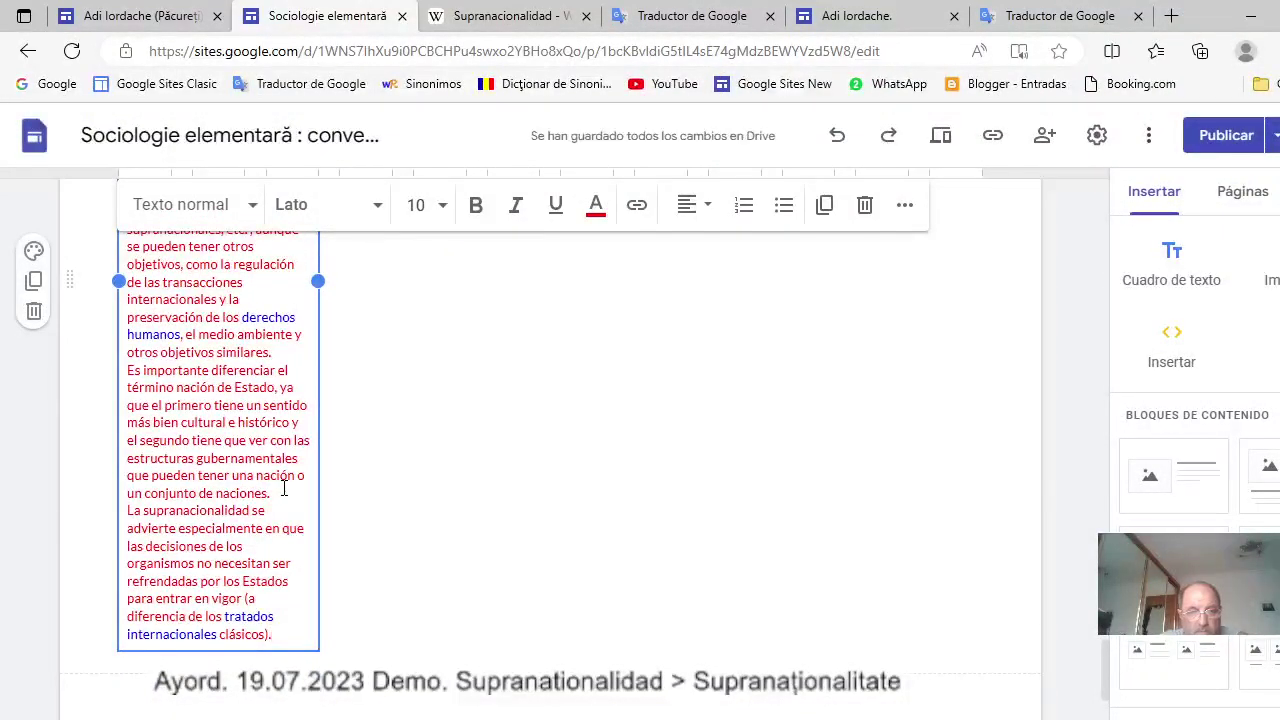
{"action": "scroll", "coordinate": [390, 505], "scroll_direction": "up", "scroll_amount": 4}
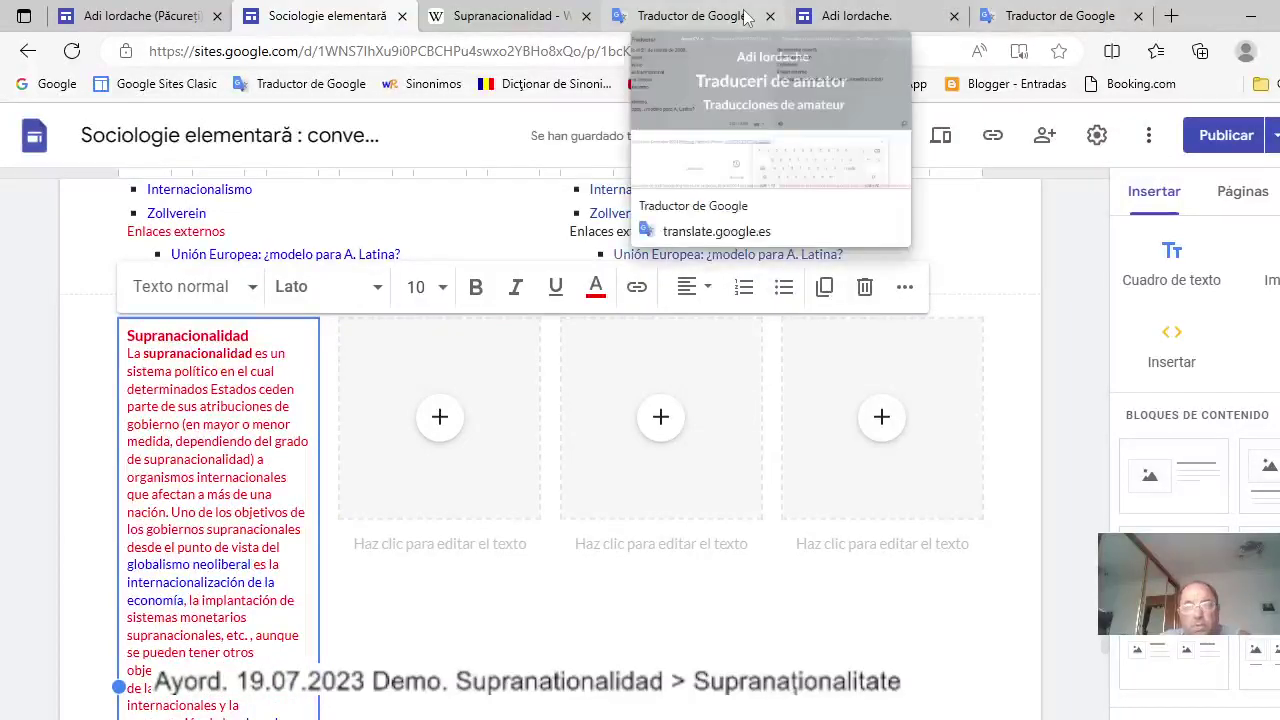
Switch to Google Traductor and copy the Romanian translation from the title Supranaționalitate through "tratatele internaționale clasice)".
{"action": "left_click", "coordinate": [714, 20]}
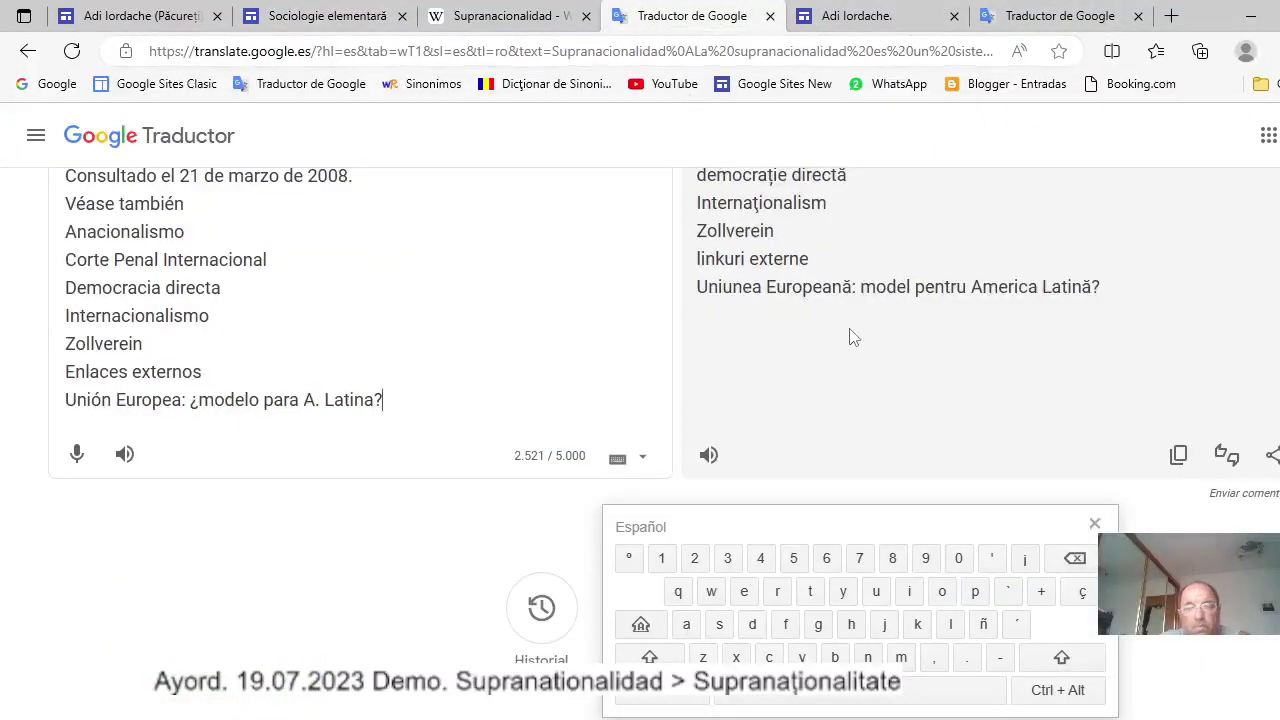
{"action": "scroll", "coordinate": [850, 337], "scroll_direction": "up", "scroll_amount": 10}
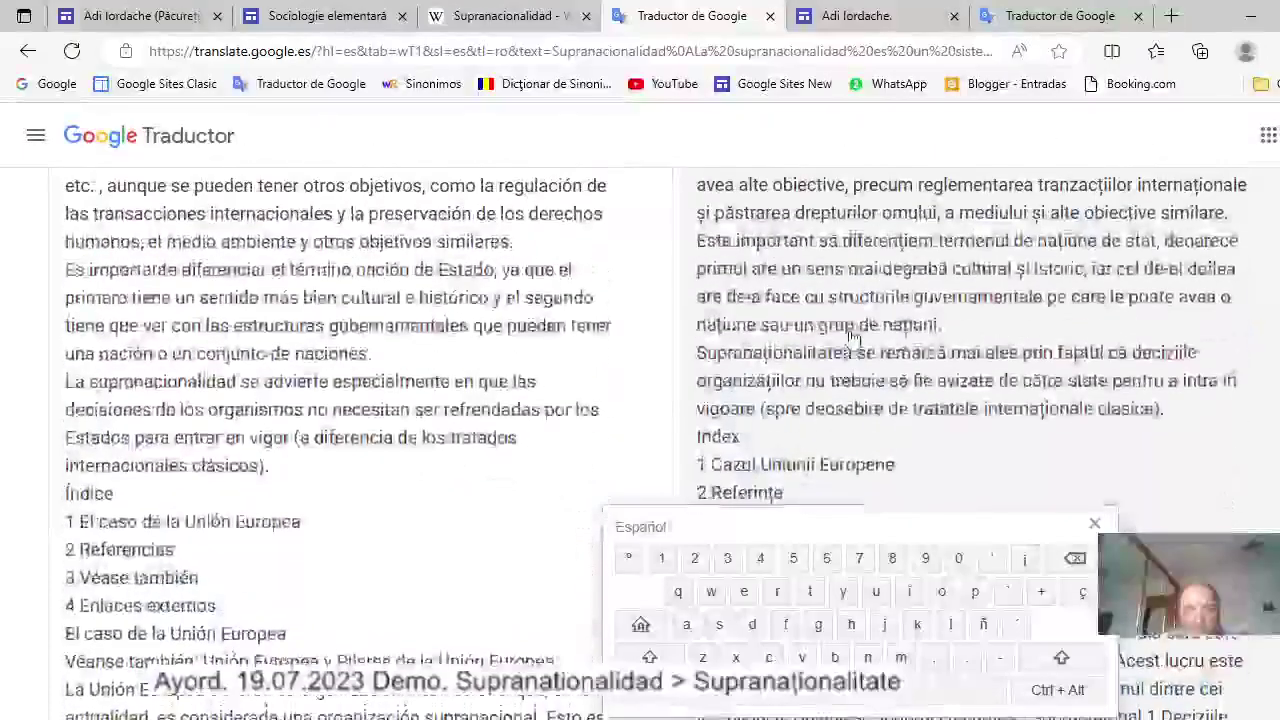
{"action": "scroll", "coordinate": [850, 337], "scroll_direction": "up", "scroll_amount": 5}
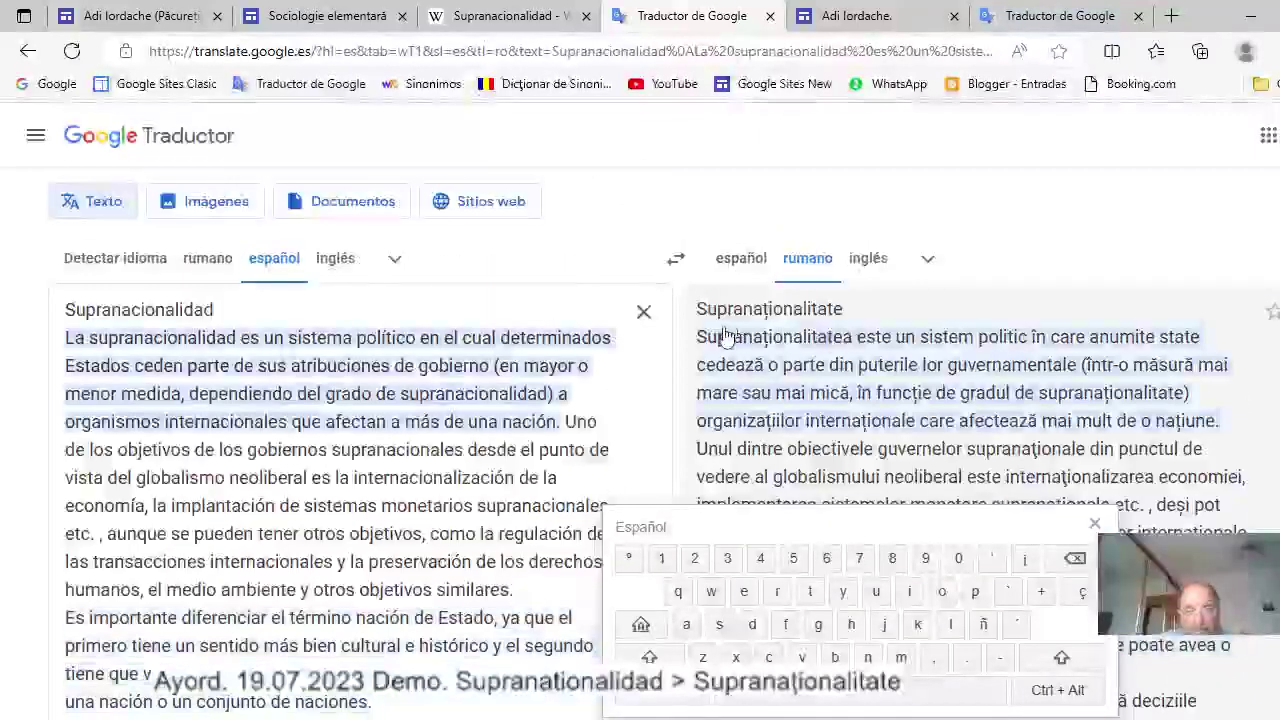
{"action": "left_click_drag", "start_coordinate": [697, 310], "coordinate": [968, 622]}
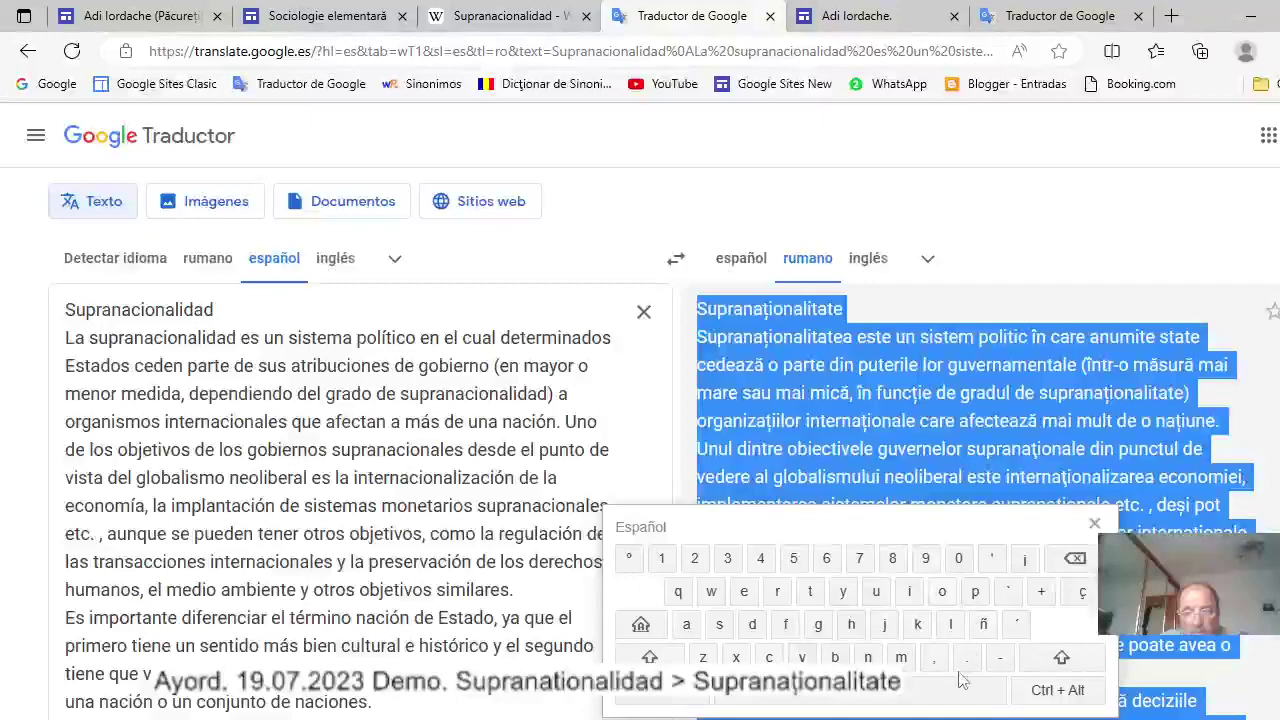
{"action": "left_click_drag", "start_coordinate": [960, 700], "coordinate": [948, 358]}
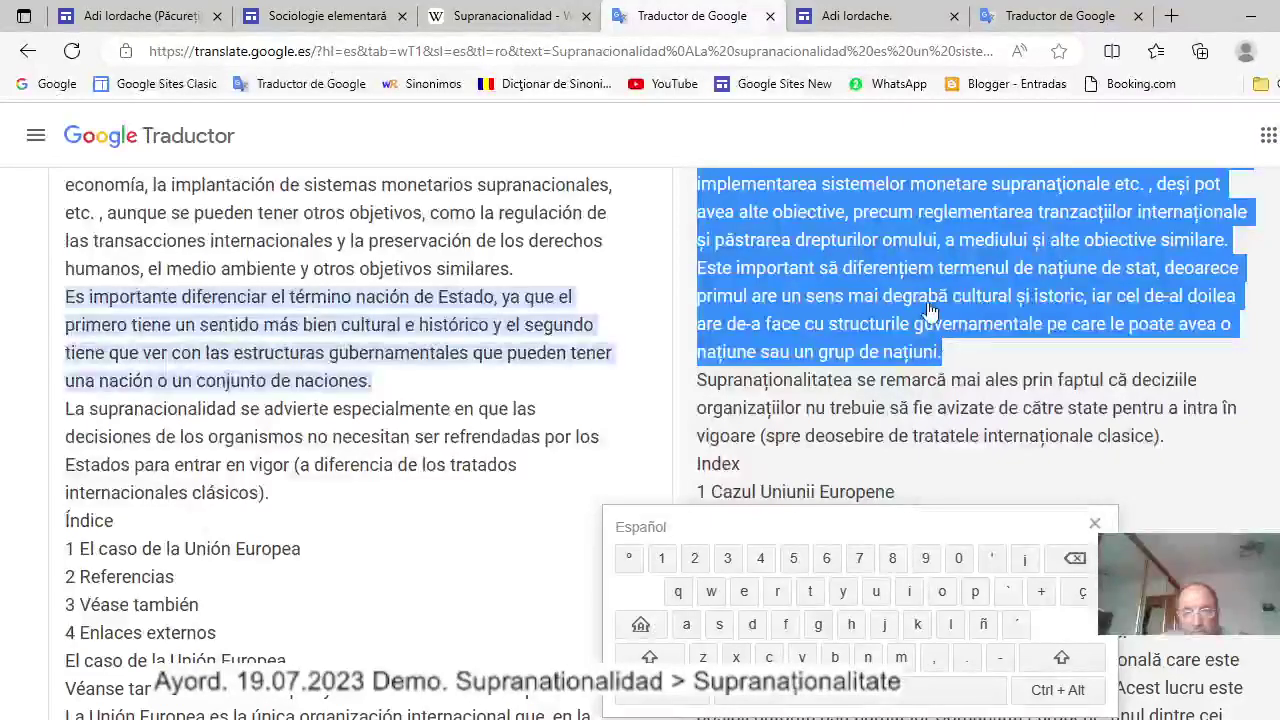
{"action": "left_click", "coordinate": [1060, 455]}
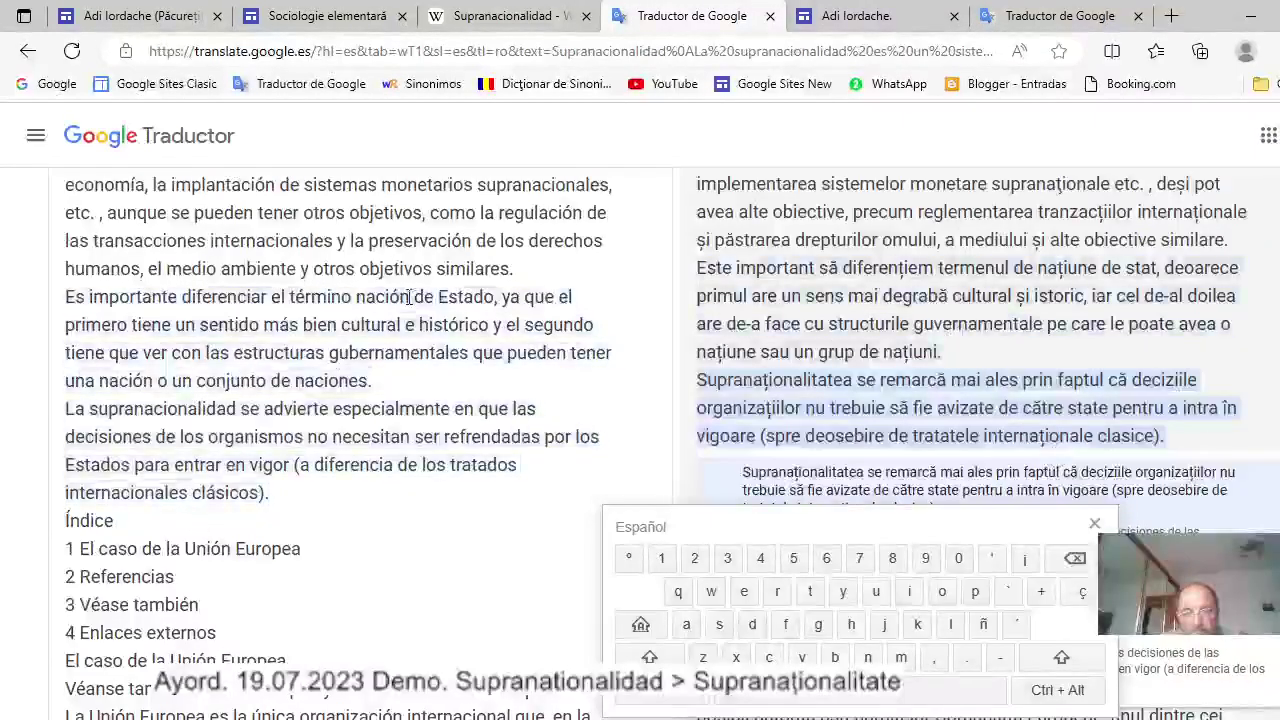
{"action": "scroll", "coordinate": [735, 350], "scroll_direction": "up", "scroll_amount": 3}
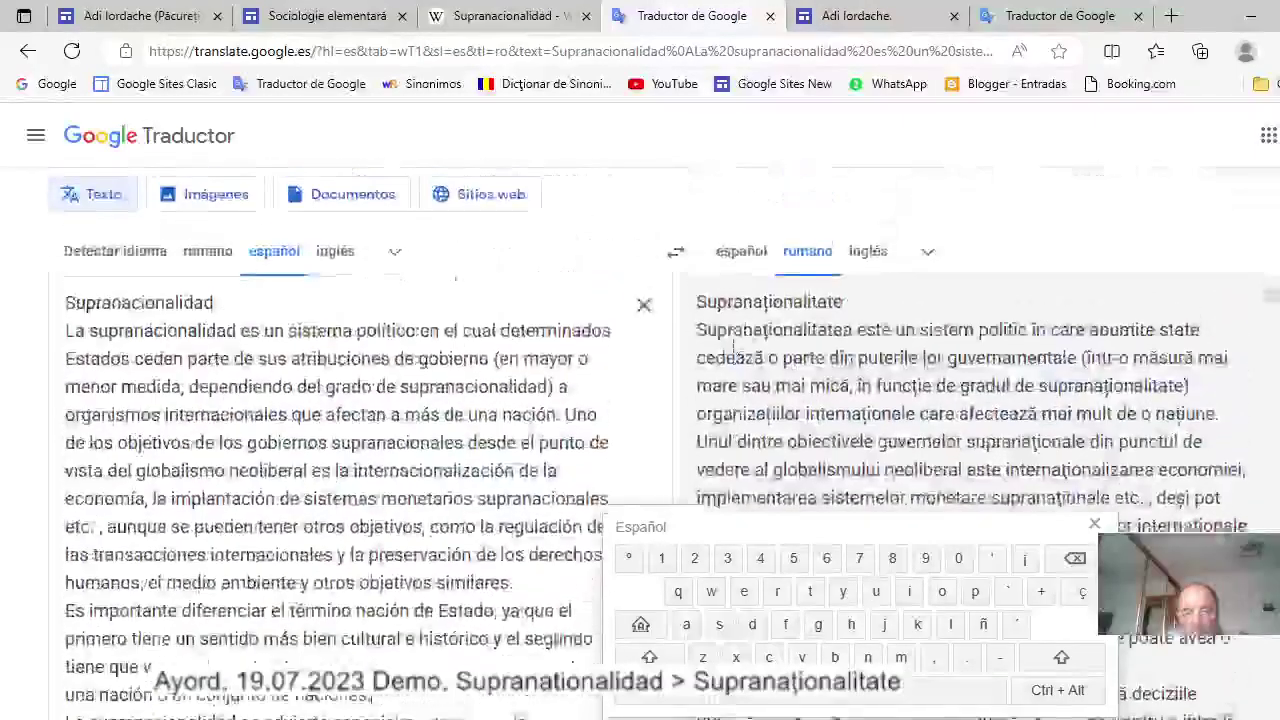
{"action": "left_click_drag", "start_coordinate": [700, 312], "coordinate": [1170, 335]}
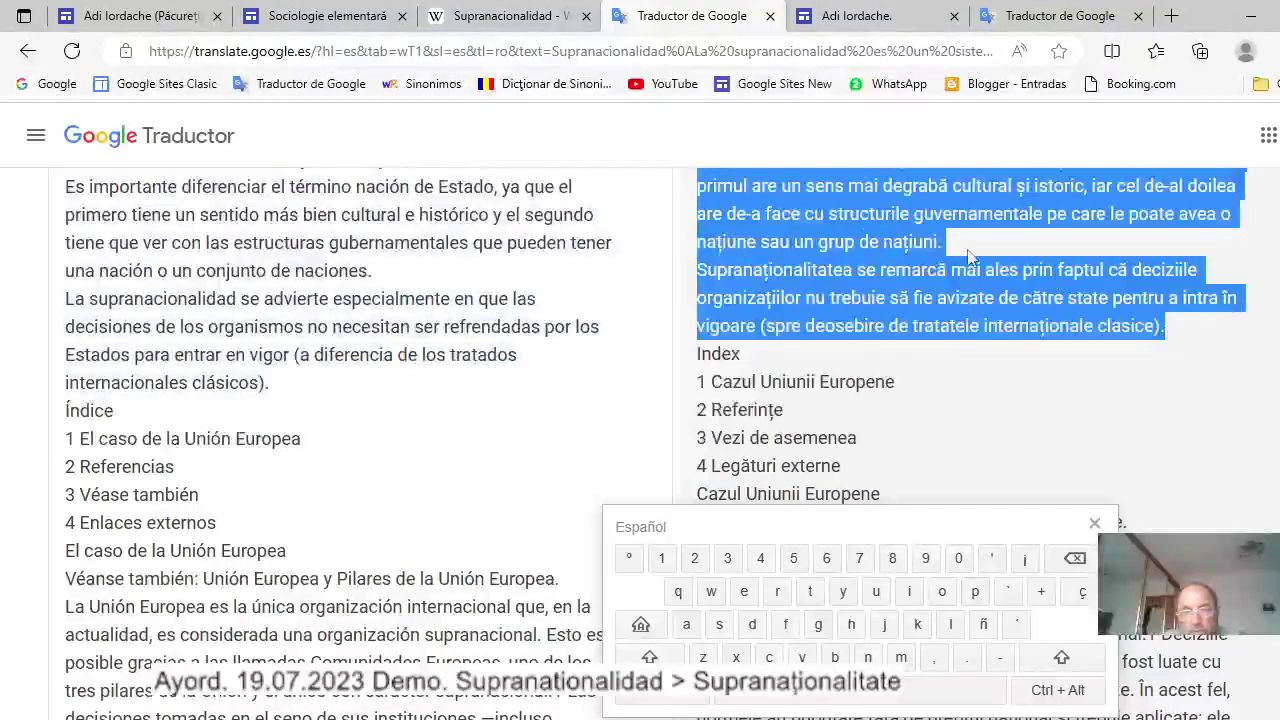
{"action": "right_click", "coordinate": [862, 212]}
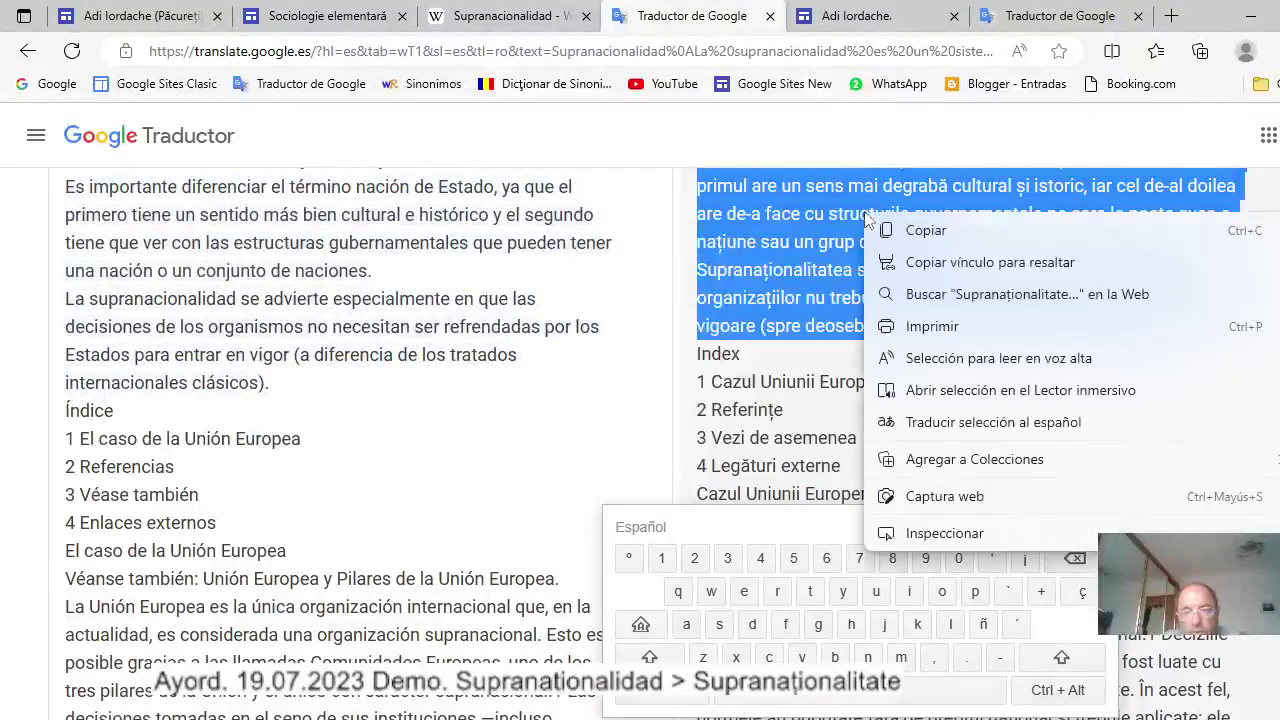
{"action": "left_click", "coordinate": [930, 232]}
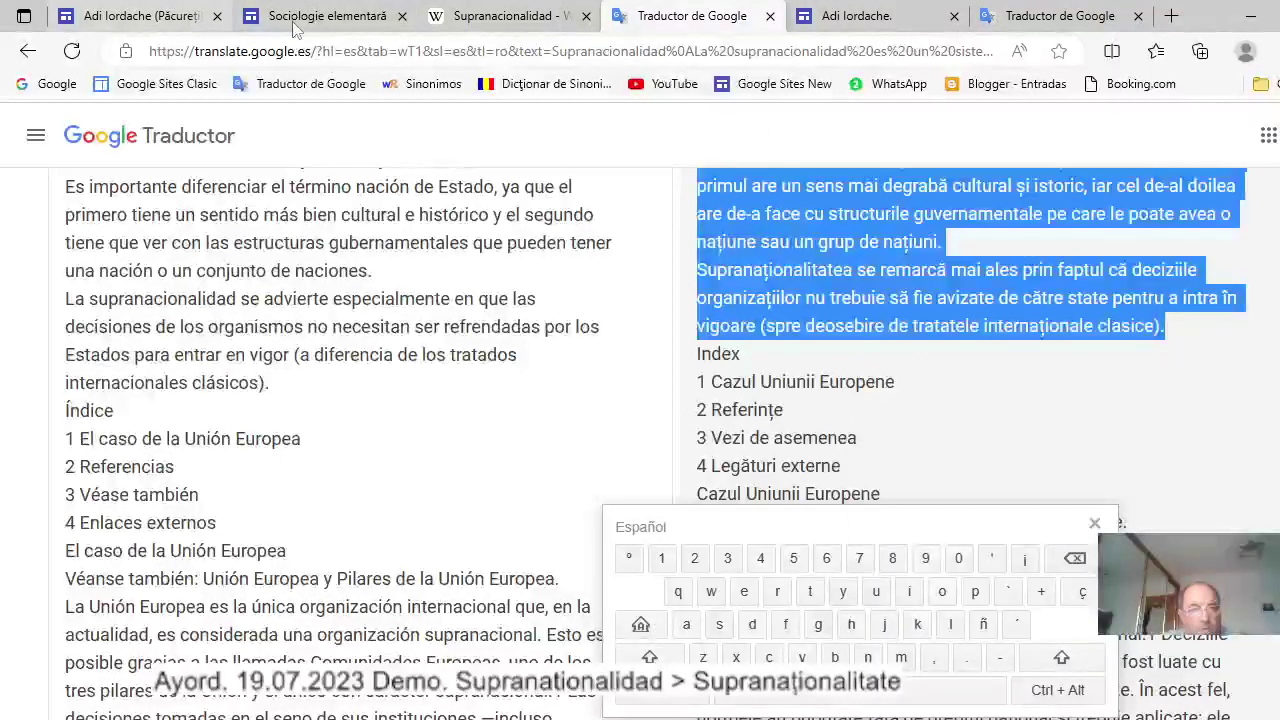
Return to the Google Sites editor and delete the image placeholder in the block's second column.
{"action": "left_click", "coordinate": [325, 18]}
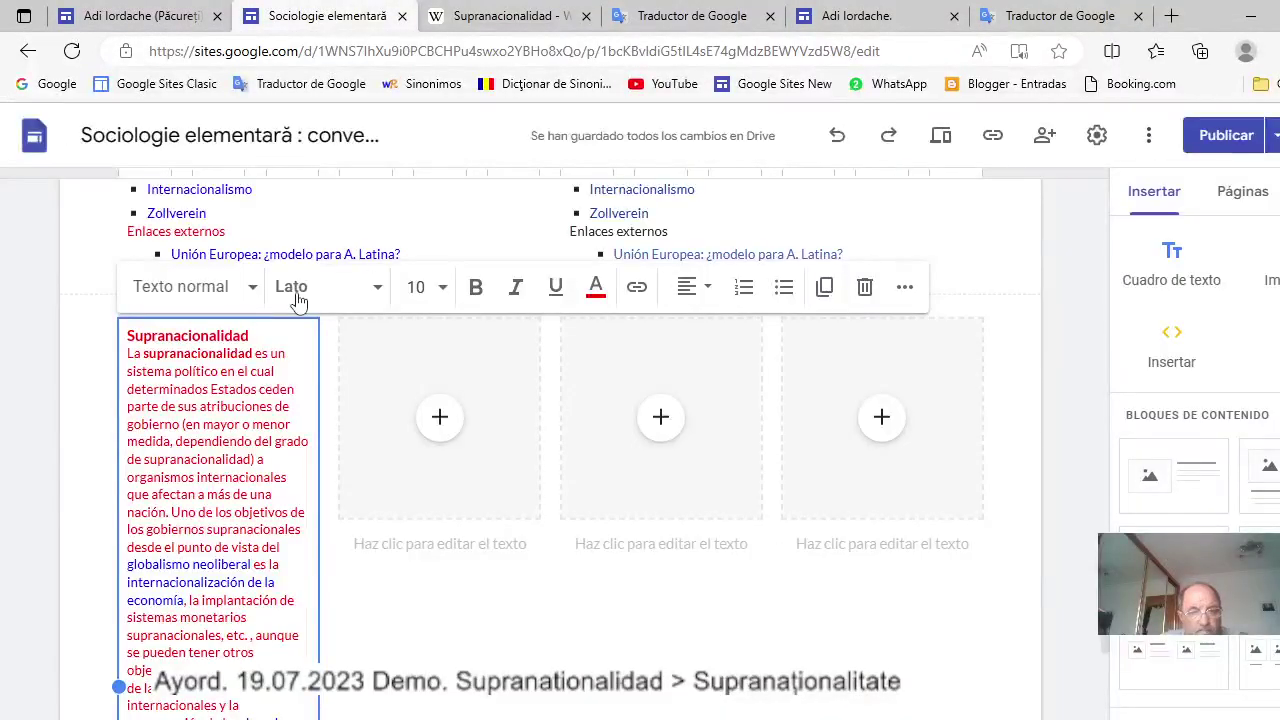
{"action": "left_click", "coordinate": [445, 437]}
{"action": "left_click", "coordinate": [484, 441]}
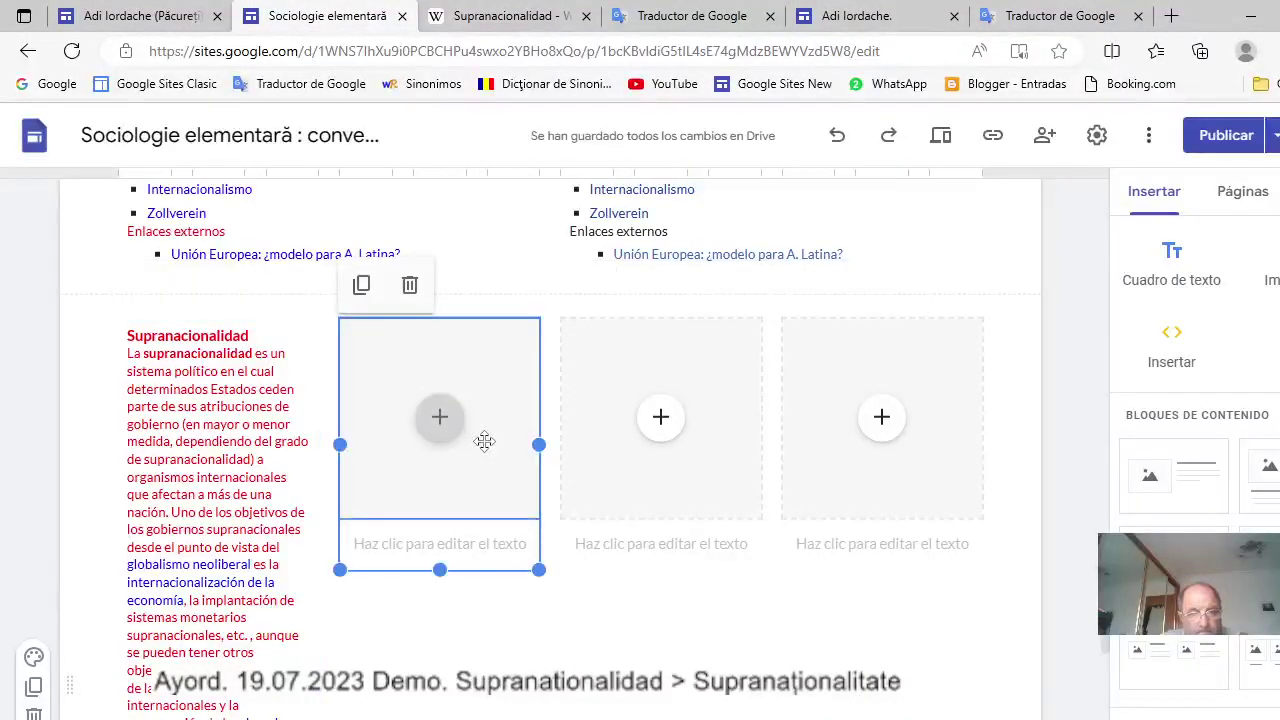
{"action": "left_click", "coordinate": [458, 289]}
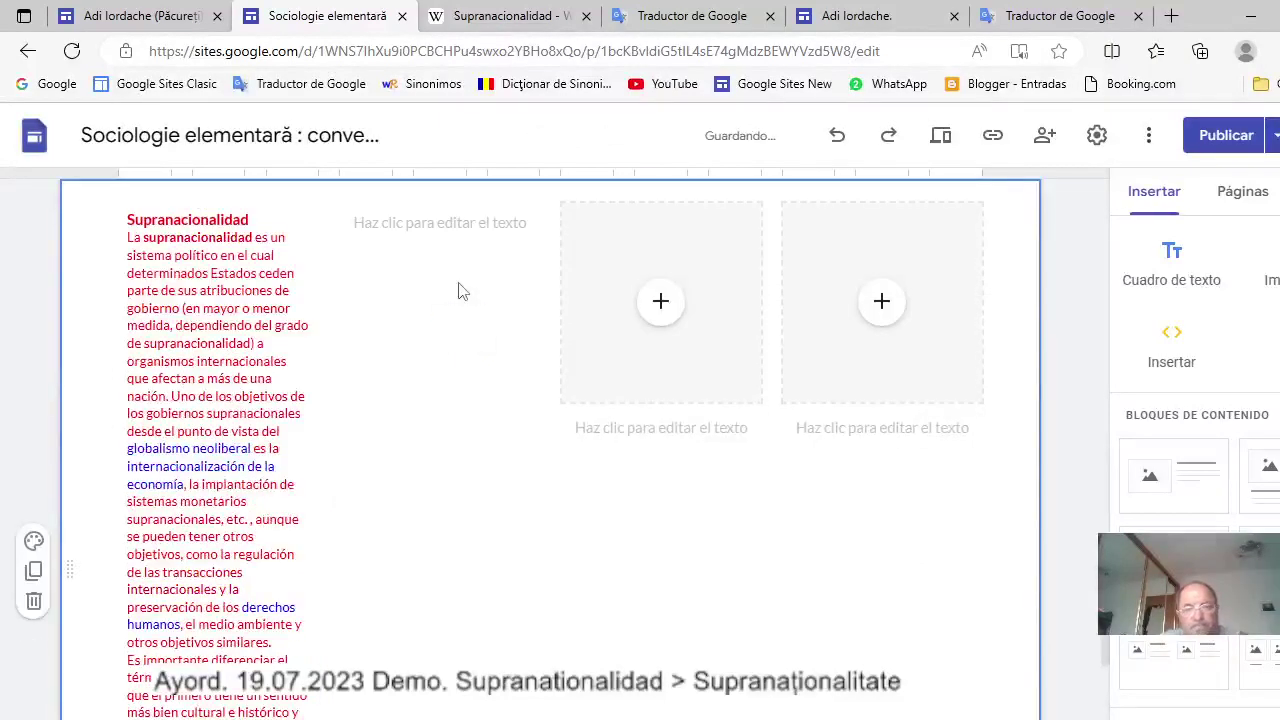
Paste the Romanian translation into the second column's text area, beside the red Spanish text.
{"action": "left_click", "coordinate": [443, 225]}
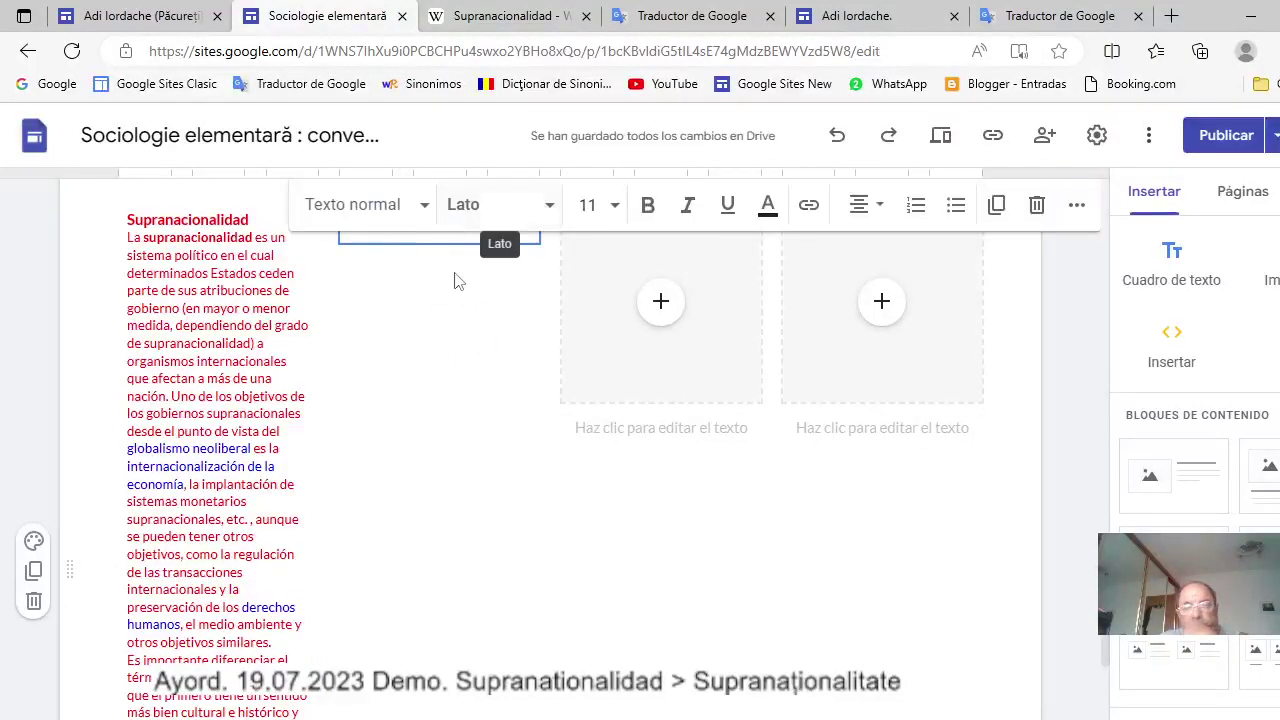
{"action": "scroll", "coordinate": [449, 353], "scroll_direction": "up", "scroll_amount": 2}
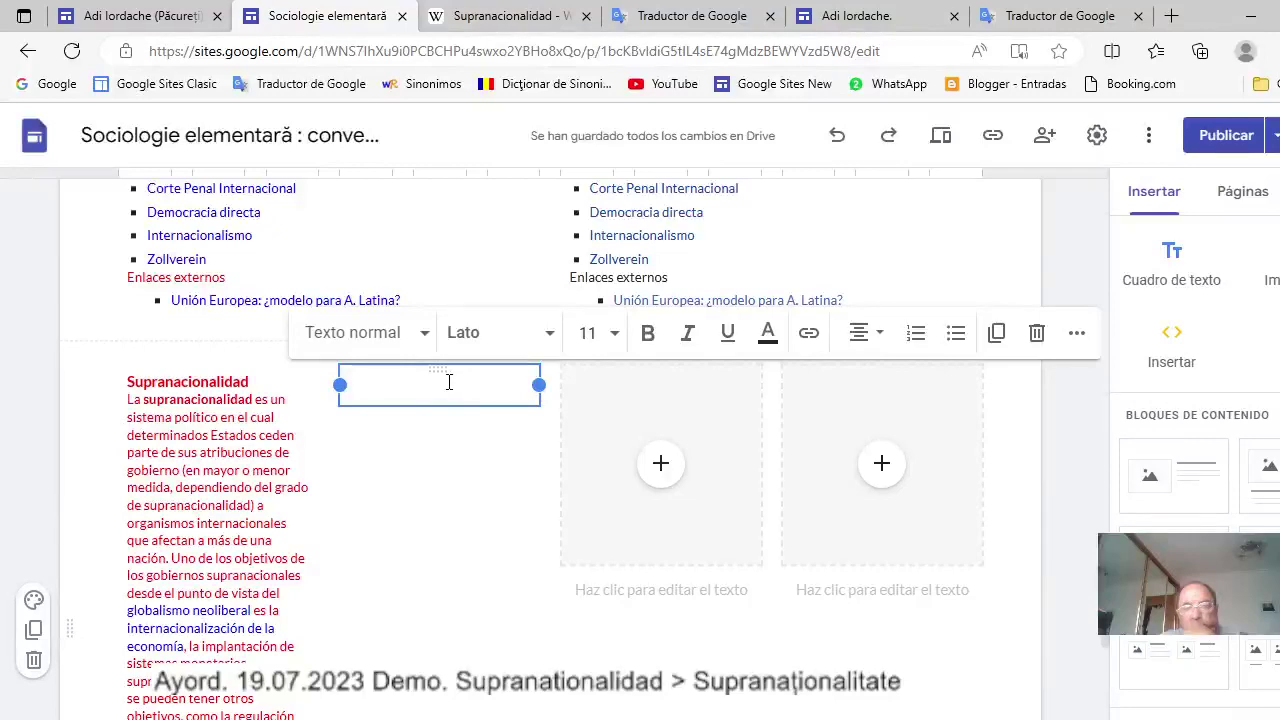
{"action": "right_click", "coordinate": [451, 379]}
{"action": "left_click", "coordinate": [505, 229]}
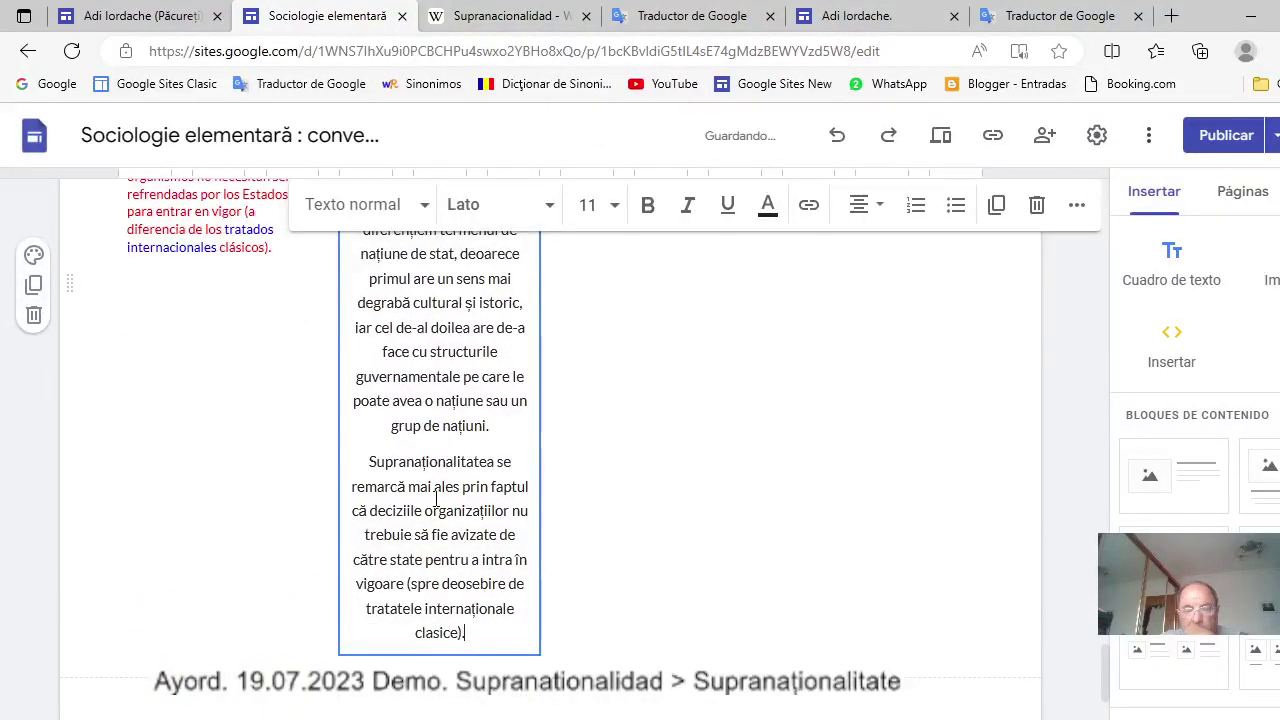
{"action": "scroll", "coordinate": [436, 497], "scroll_direction": "up", "scroll_amount": 10}
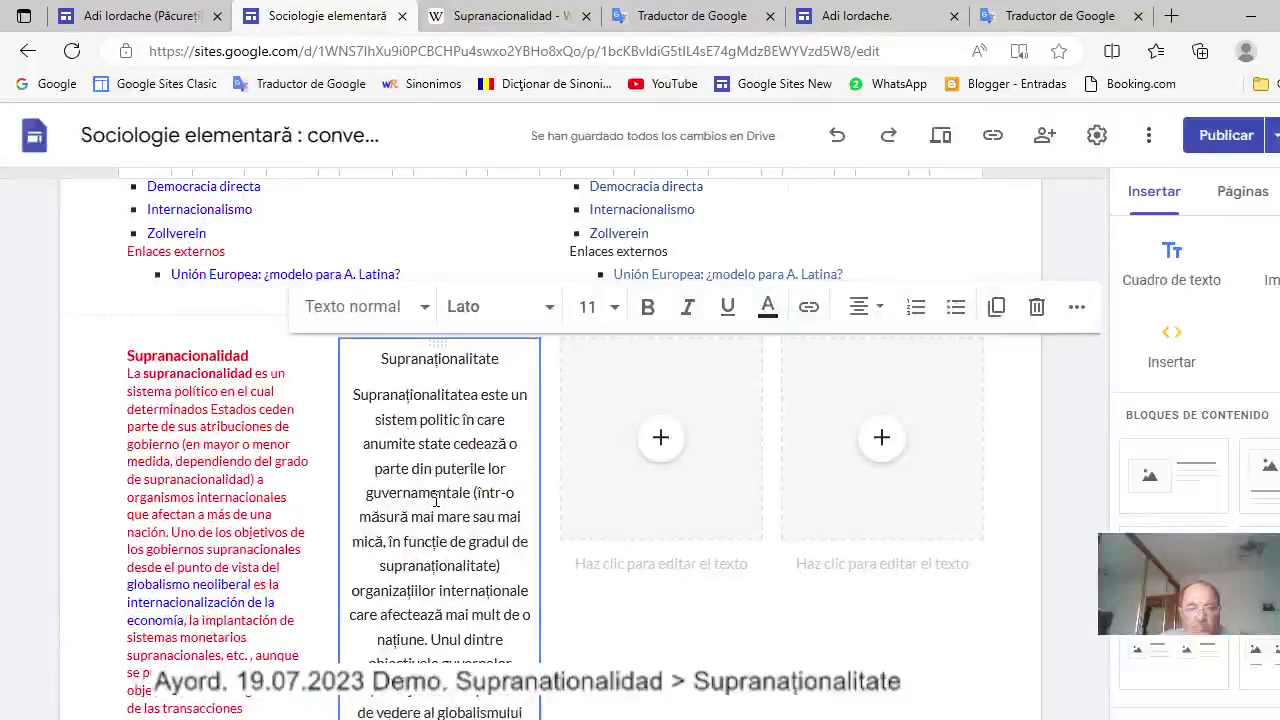
{"action": "scroll", "coordinate": [436, 500], "scroll_direction": "up", "scroll_amount": 1}
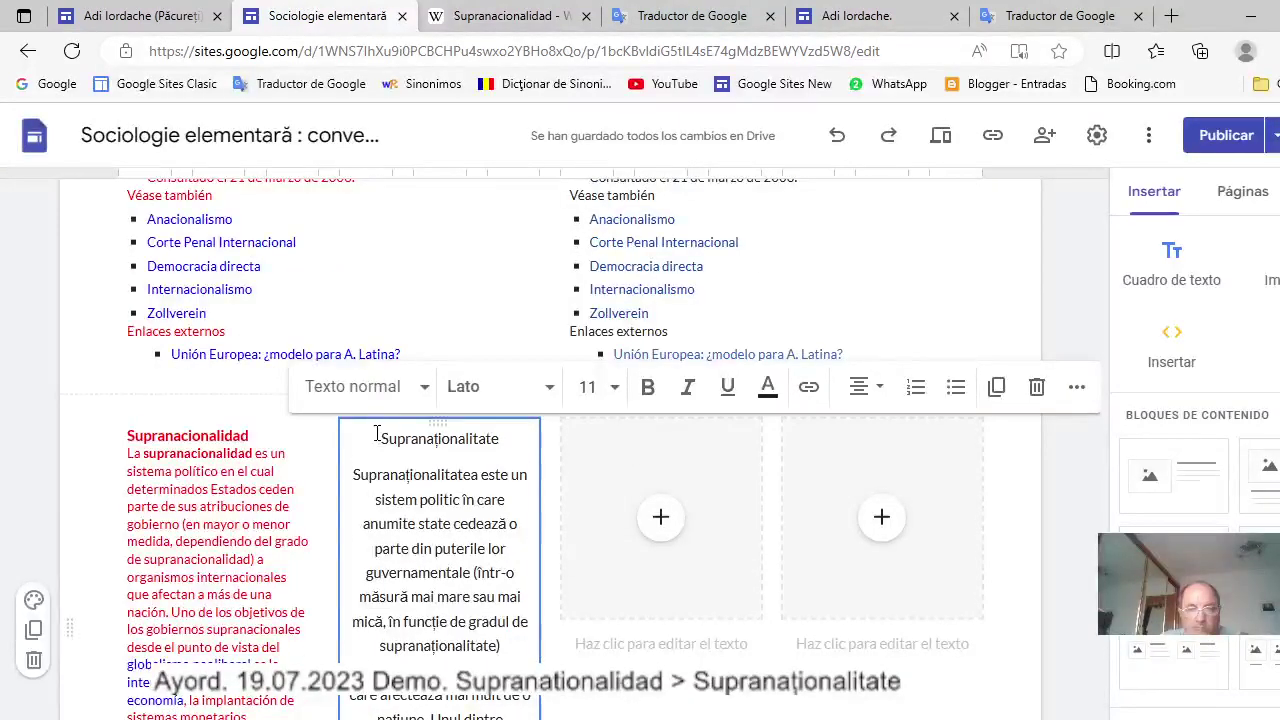
Cut the entire Romanian text out of the second column.
{"action": "left_click_drag", "start_coordinate": [376, 433], "coordinate": [481, 658]}
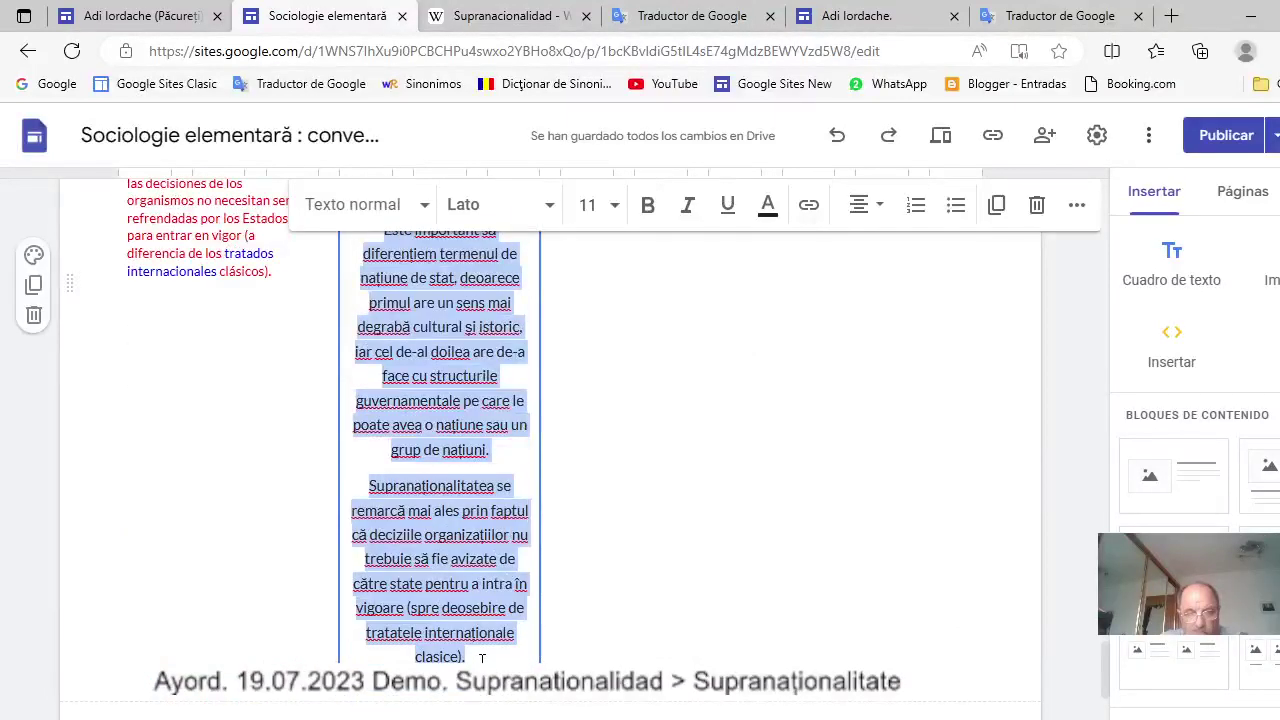
{"action": "right_click", "coordinate": [459, 341]}
{"action": "left_click", "coordinate": [518, 428]}
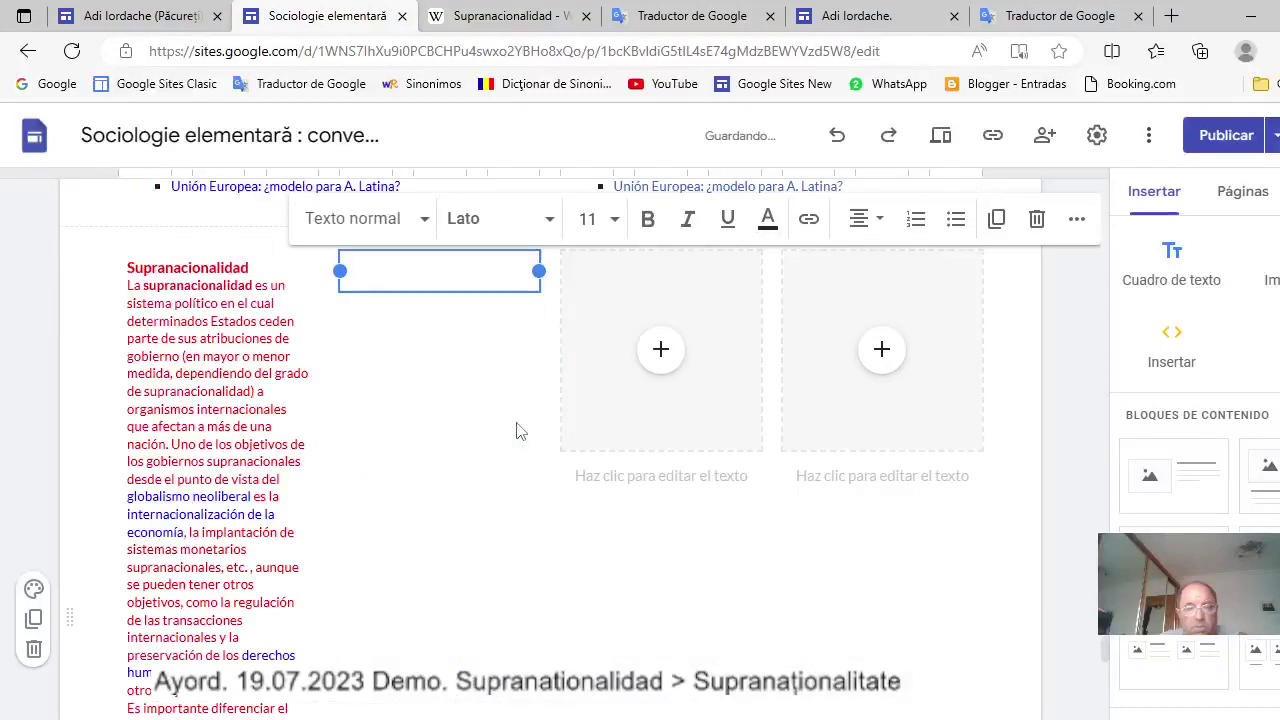
Insert another four-column image-and-text block below the section holding the red Spanish text.
{"action": "scroll", "coordinate": [515, 430], "scroll_direction": "down", "scroll_amount": 2}
{"action": "scroll", "coordinate": [512, 434], "scroll_direction": "down", "scroll_amount": 2}
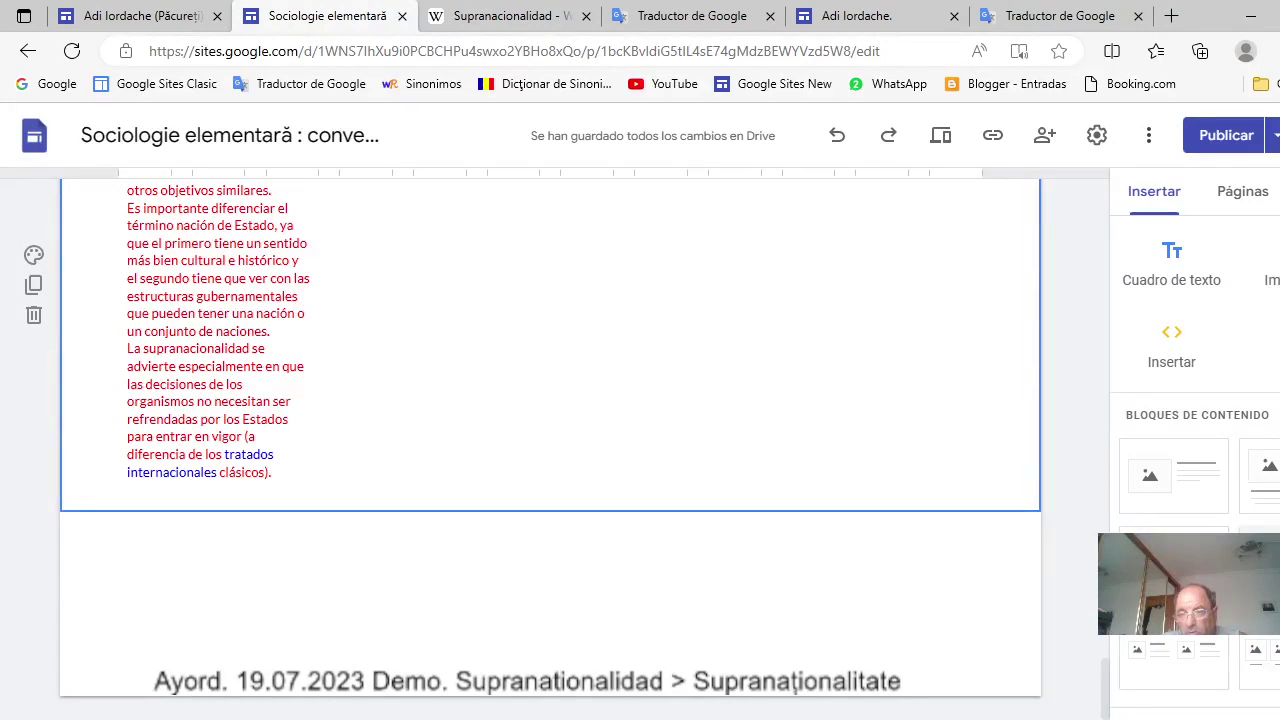
{"action": "left_click", "coordinate": [1272, 665]}
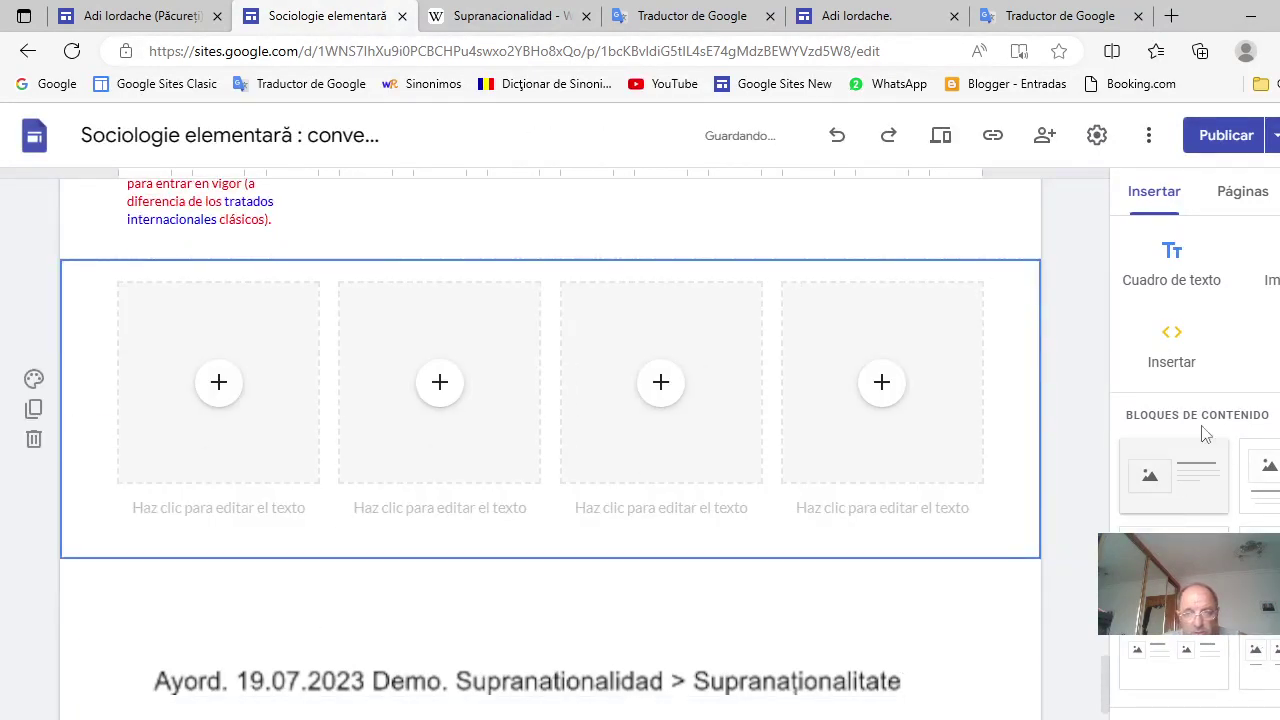
Add a full-width text box below the empty four-column block and paste the Romanian translation into it.
{"action": "left_click", "coordinate": [1197, 290]}
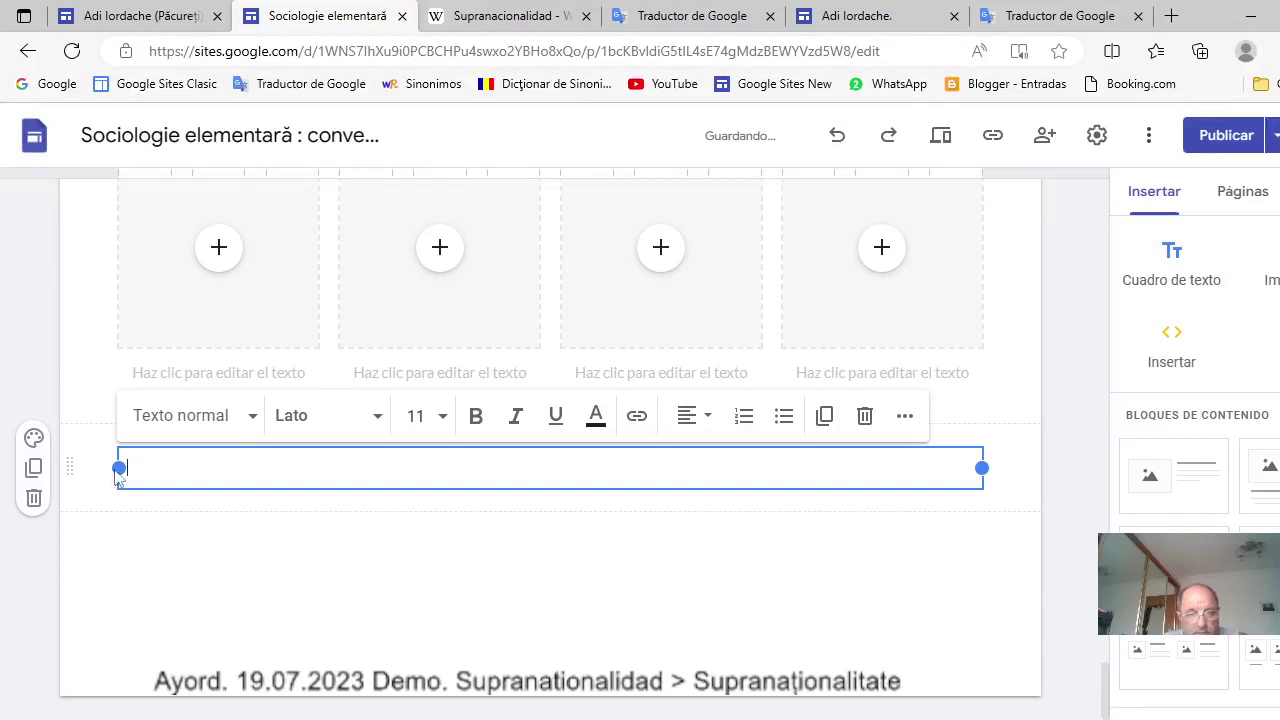
{"action": "right_click", "coordinate": [131, 464]}
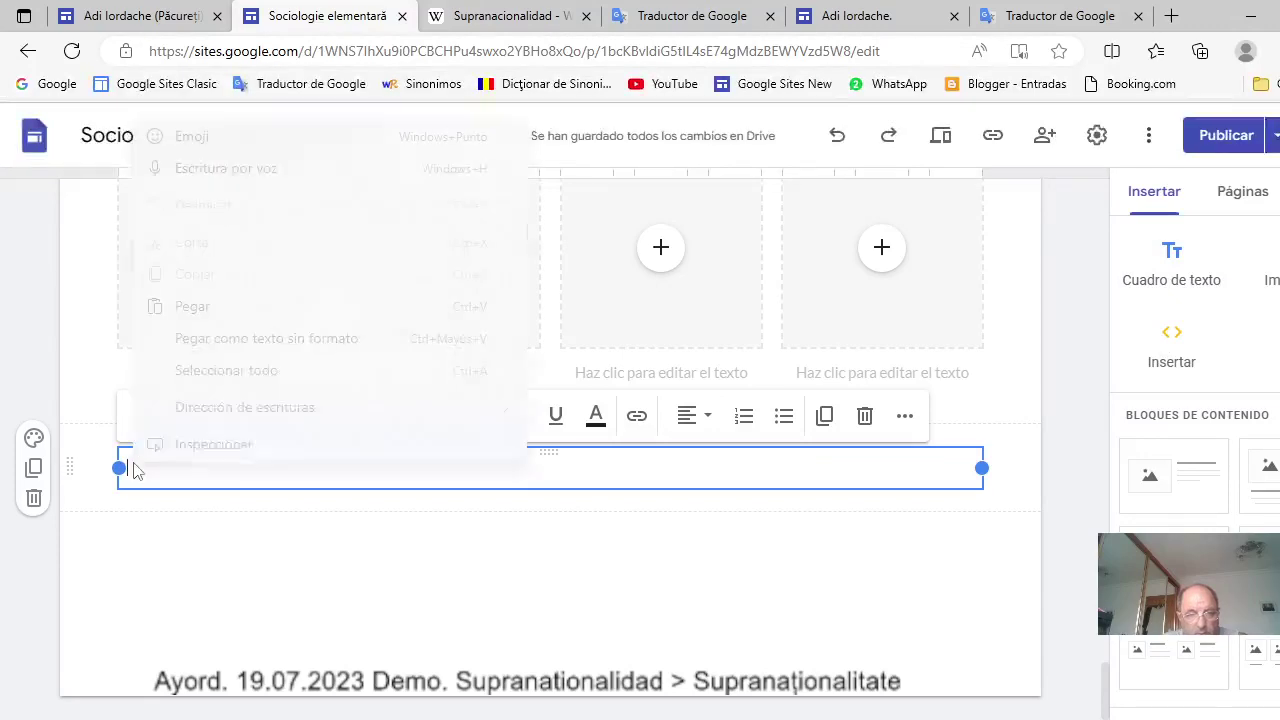
{"action": "left_click", "coordinate": [186, 316]}
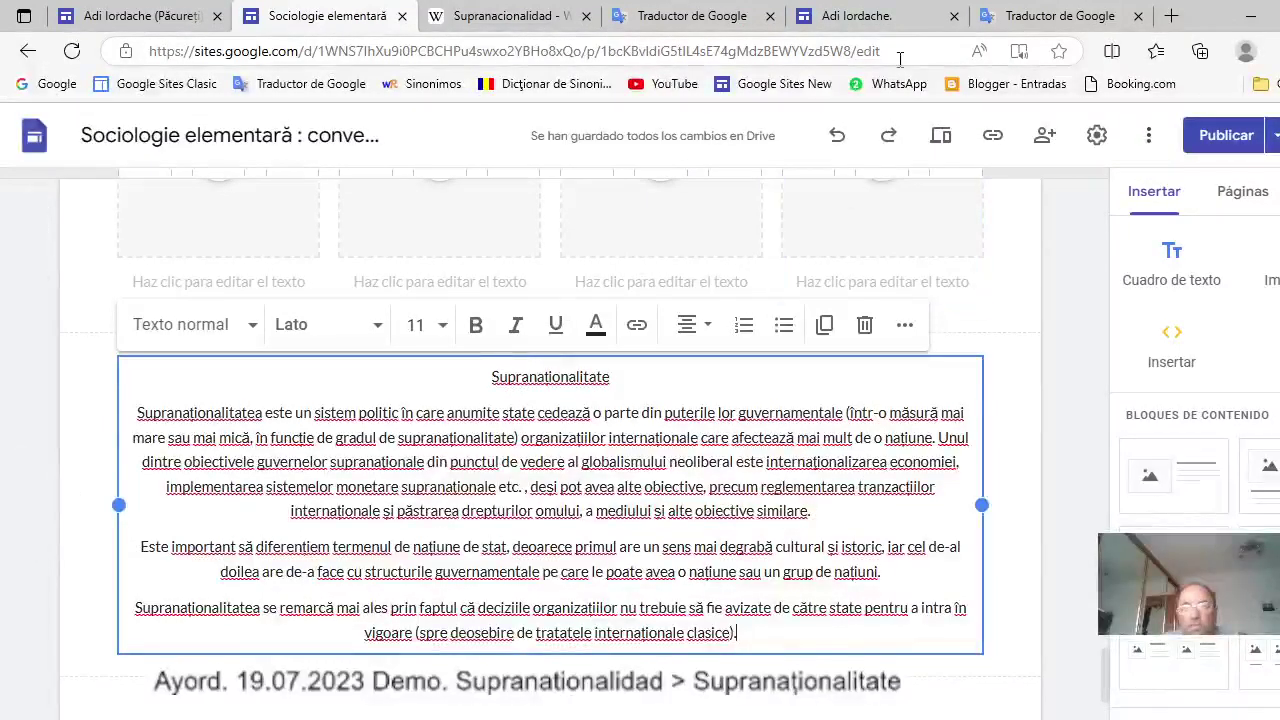
In Google Translate, copy the rest of the Romanian translation, from "Index" to "Uniunea Europeană: model pentru America Latină?".
{"action": "left_click", "coordinate": [722, 20]}
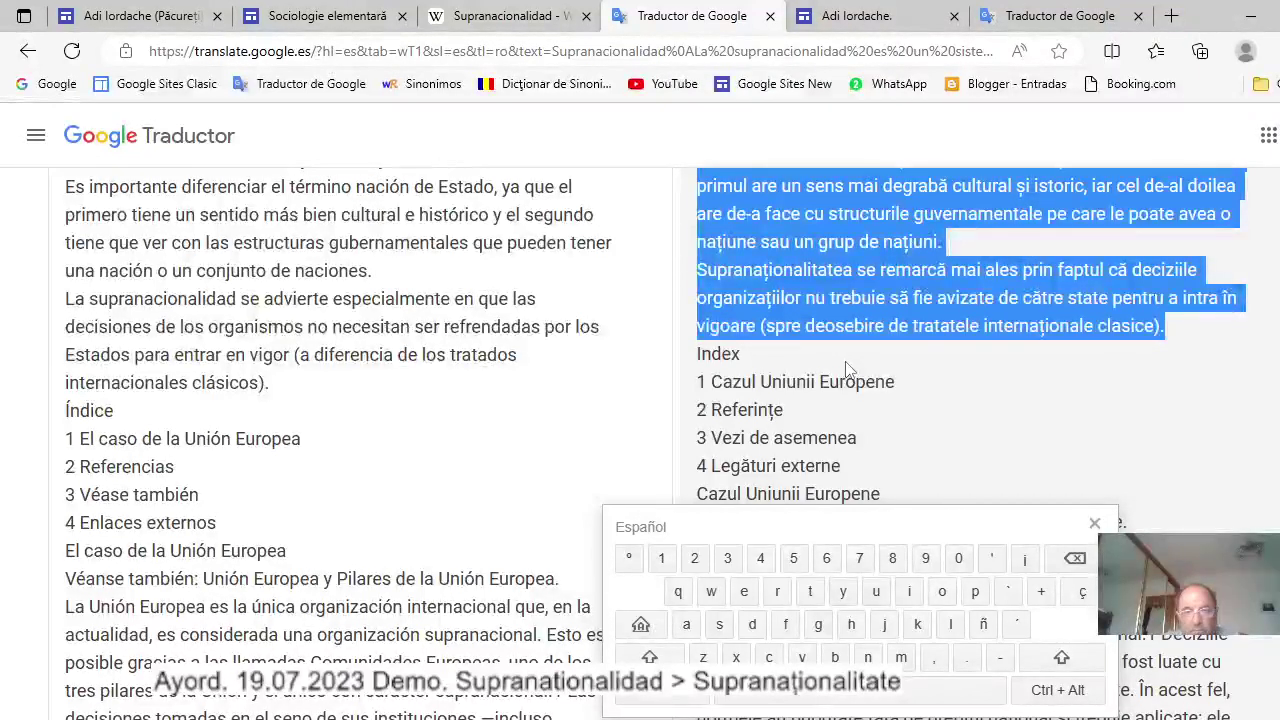
{"action": "left_click", "coordinate": [700, 358]}
{"action": "left_click_drag", "start_coordinate": [700, 358], "coordinate": [1094, 297]}
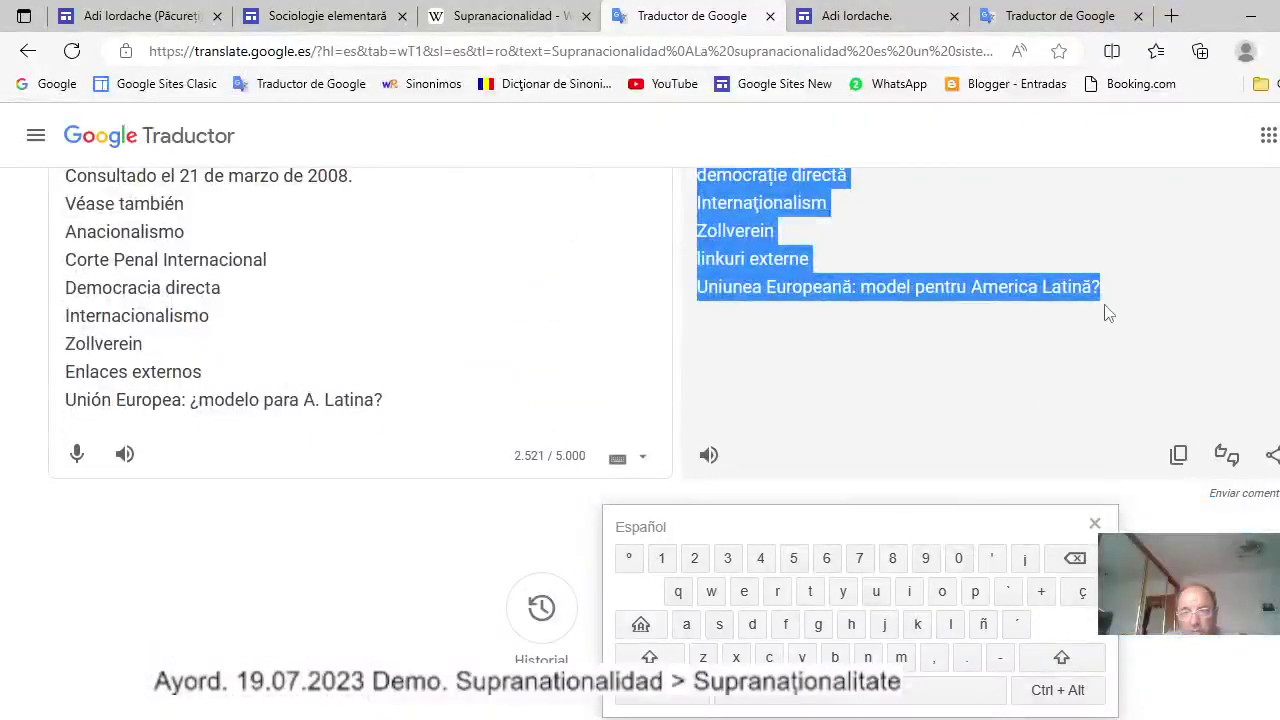
{"action": "right_click", "coordinate": [780, 202]}
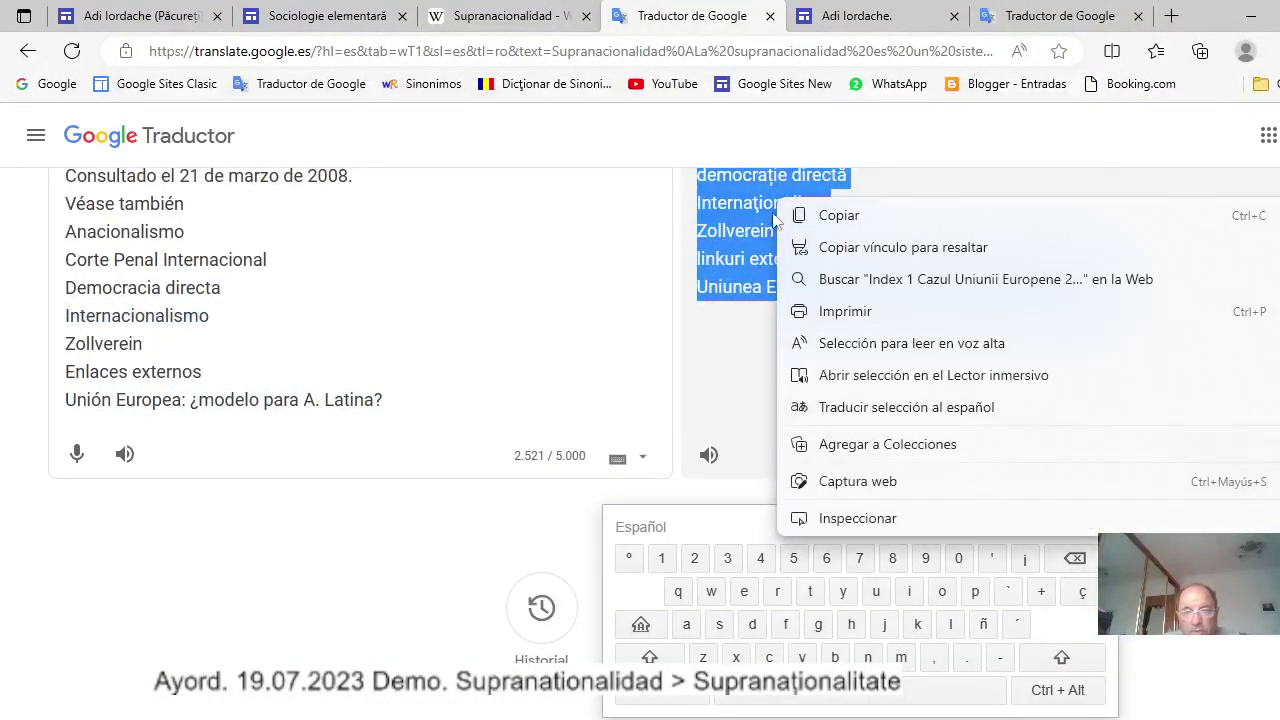
{"action": "left_click", "coordinate": [845, 215]}
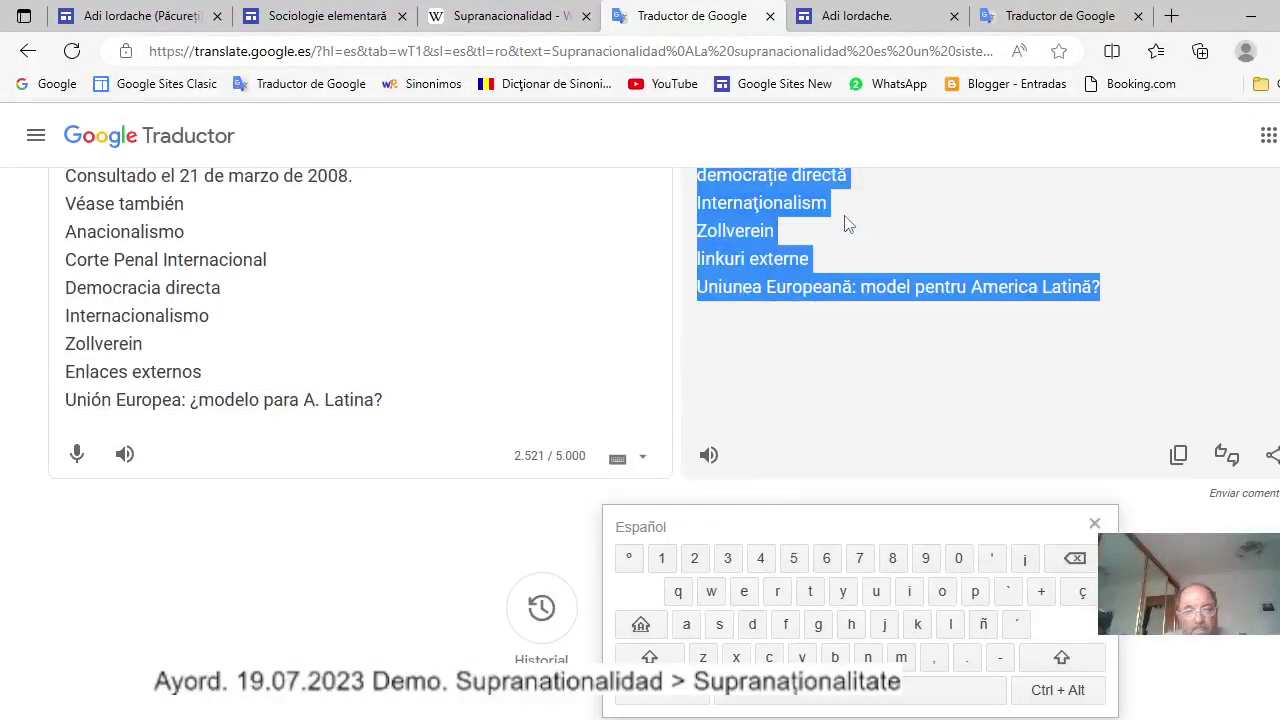
{"action": "left_click", "coordinate": [328, 16]}
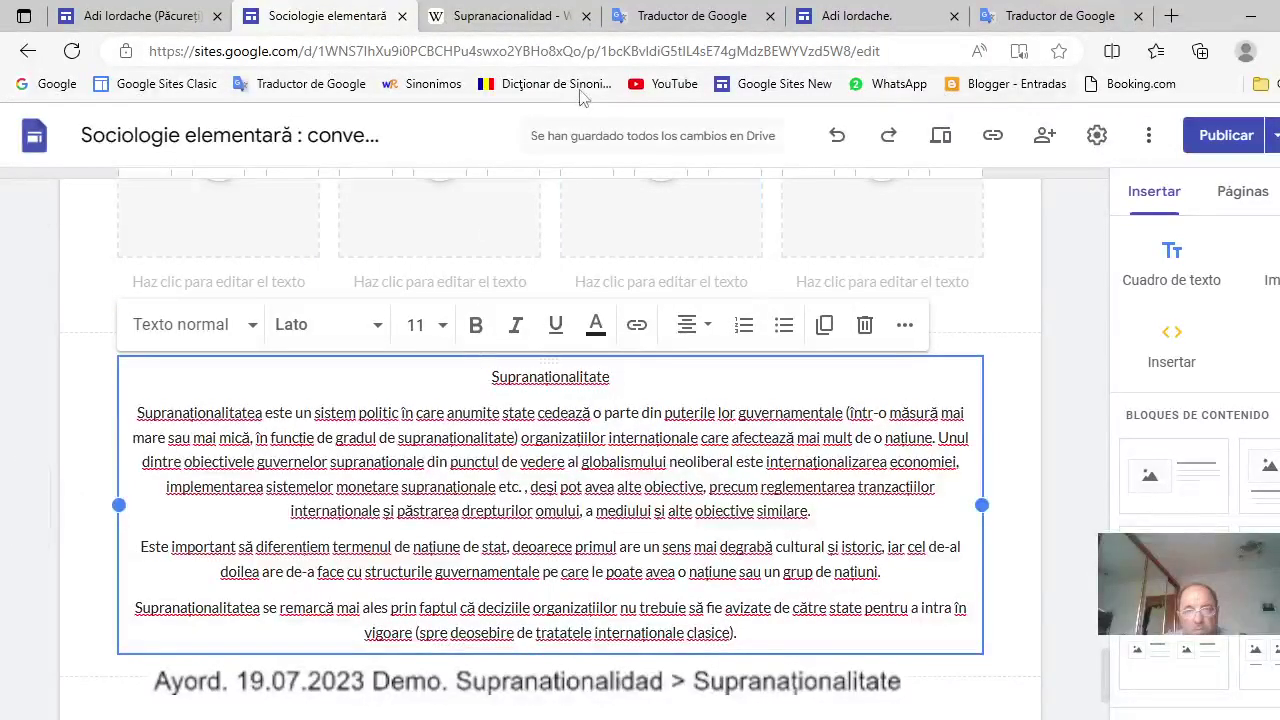
{"action": "left_click", "coordinate": [658, 22]}
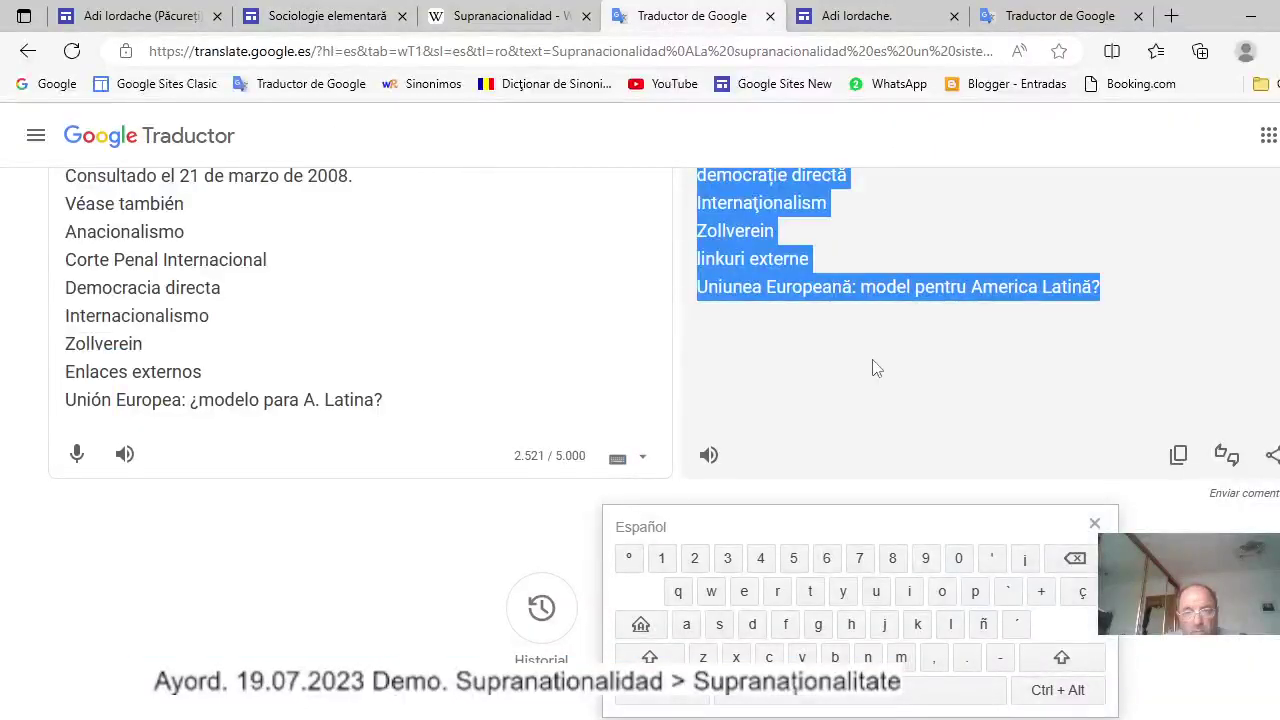
{"action": "scroll", "coordinate": [874, 368], "scroll_direction": "up", "scroll_amount": 4}
{"action": "scroll", "coordinate": [874, 368], "scroll_direction": "up", "scroll_amount": 6}
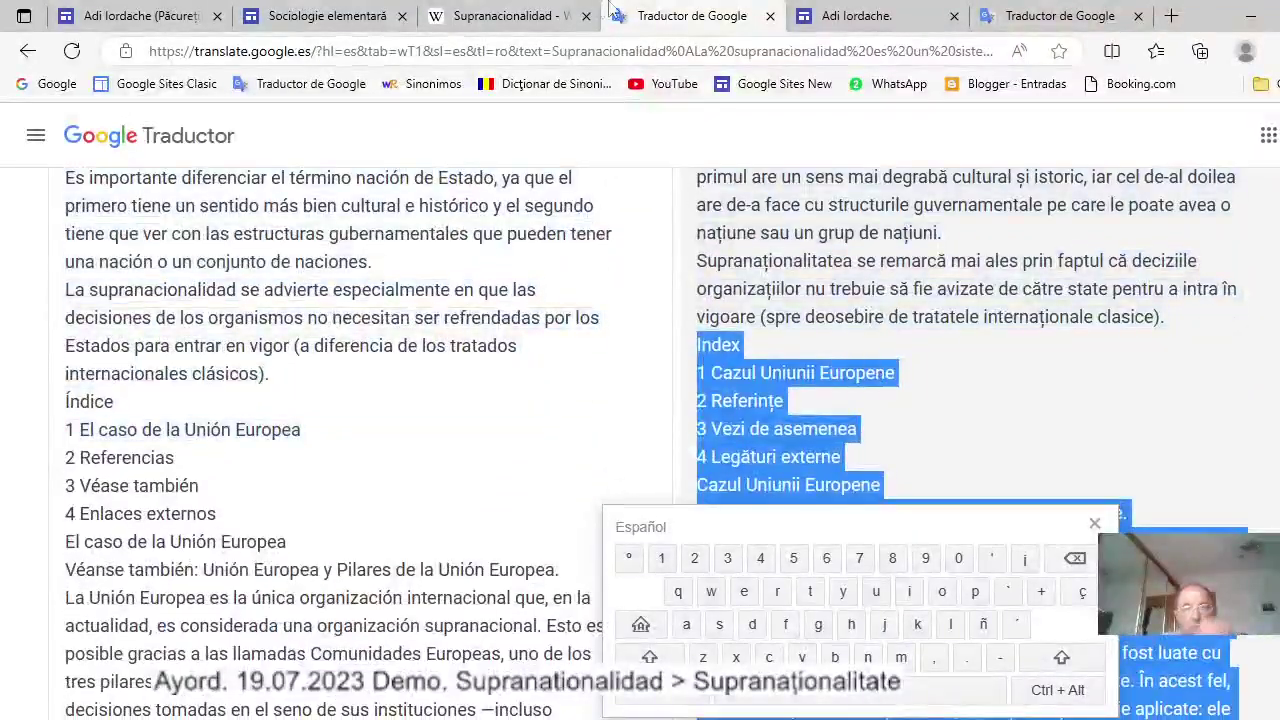
In Google Sites, paste the copied Romanian text on a new line below the existing Romanian paragraphs and start another line after it.
{"action": "left_click", "coordinate": [370, 19]}
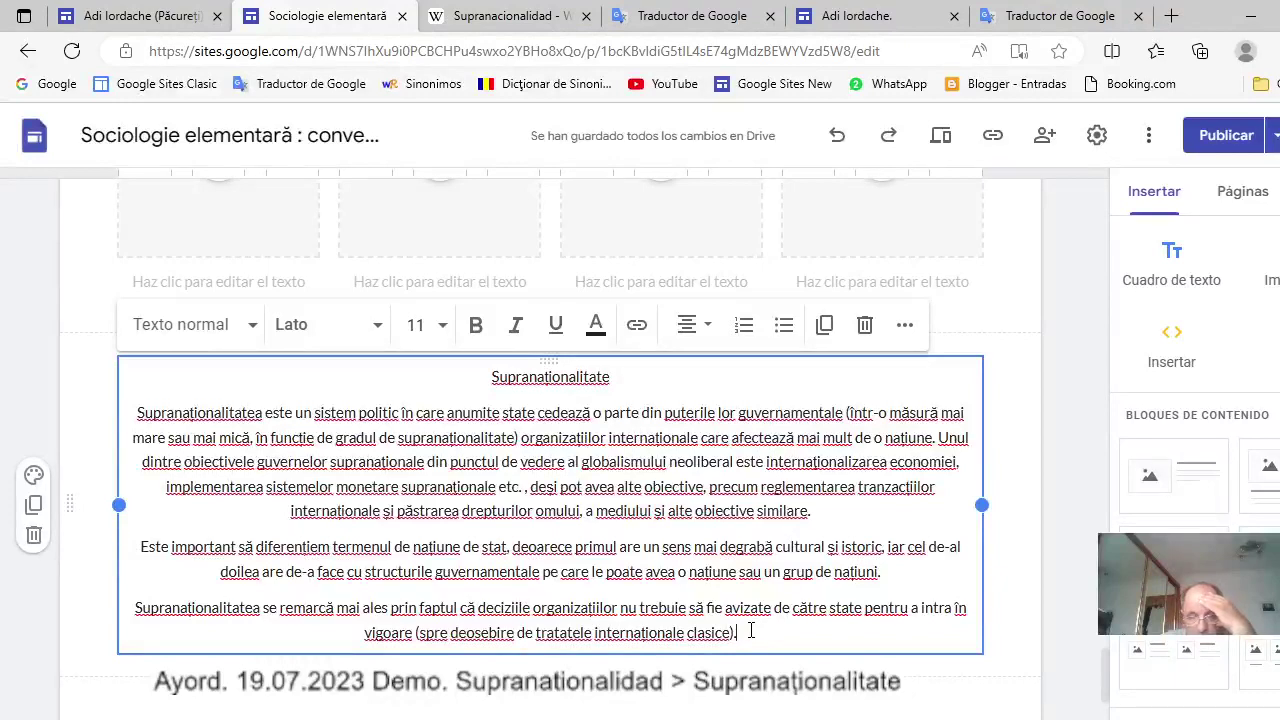
{"action": "key", "text": "Return"}
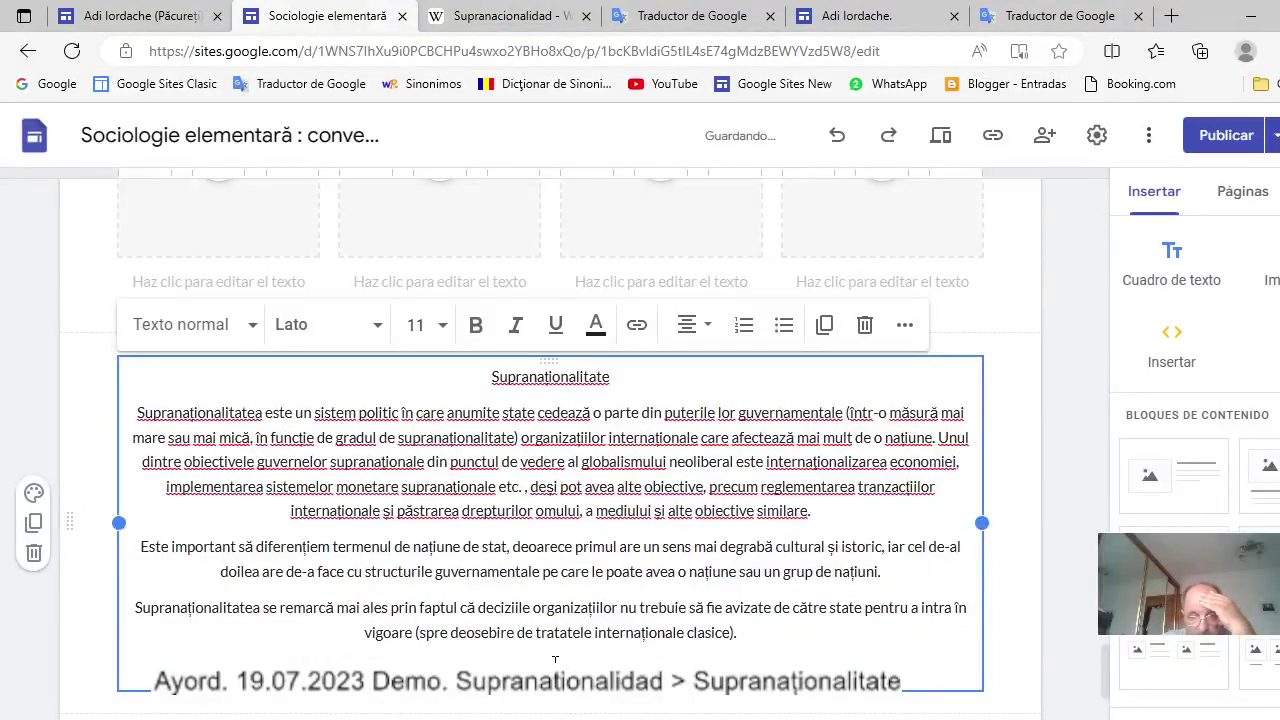
{"action": "right_click", "coordinate": [555, 659]}
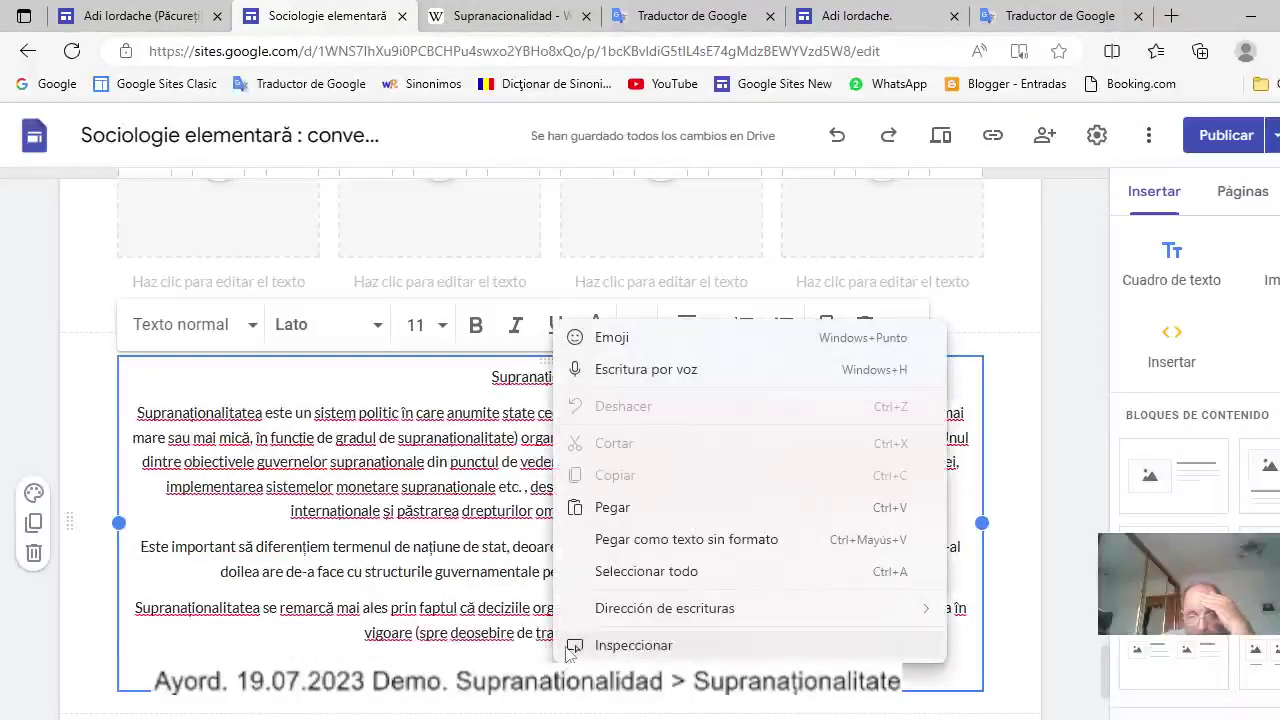
{"action": "left_click", "coordinate": [612, 508]}
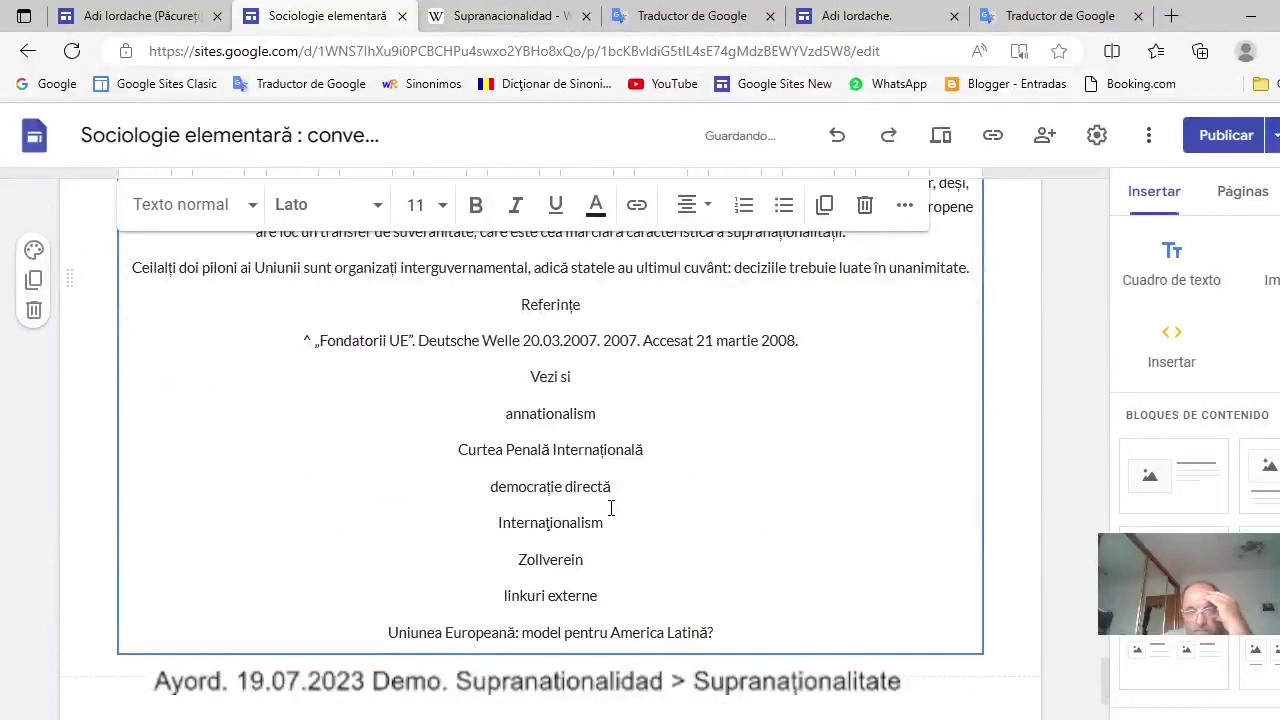
{"action": "key", "text": "Return"}
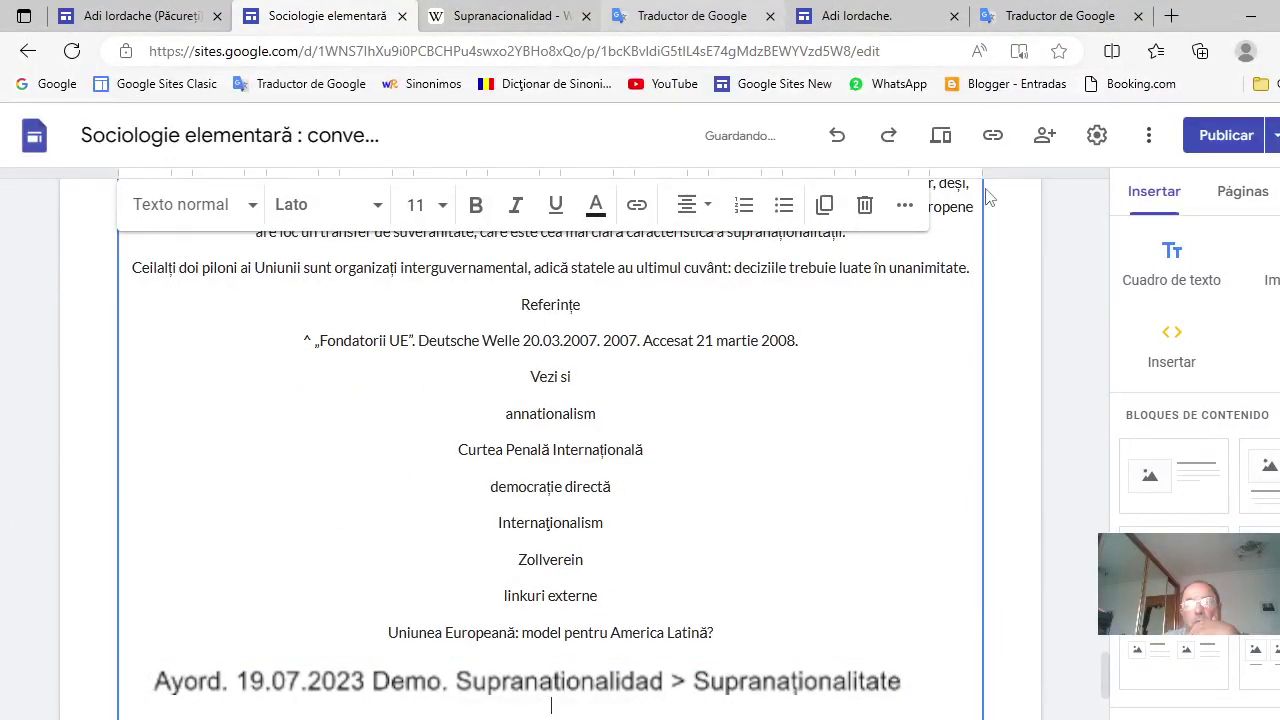
Translate the Spanish article into English in Google Translate and paste the entire translation below the Romanian text in the Google Sites text box.
{"action": "left_click", "coordinate": [688, 18]}
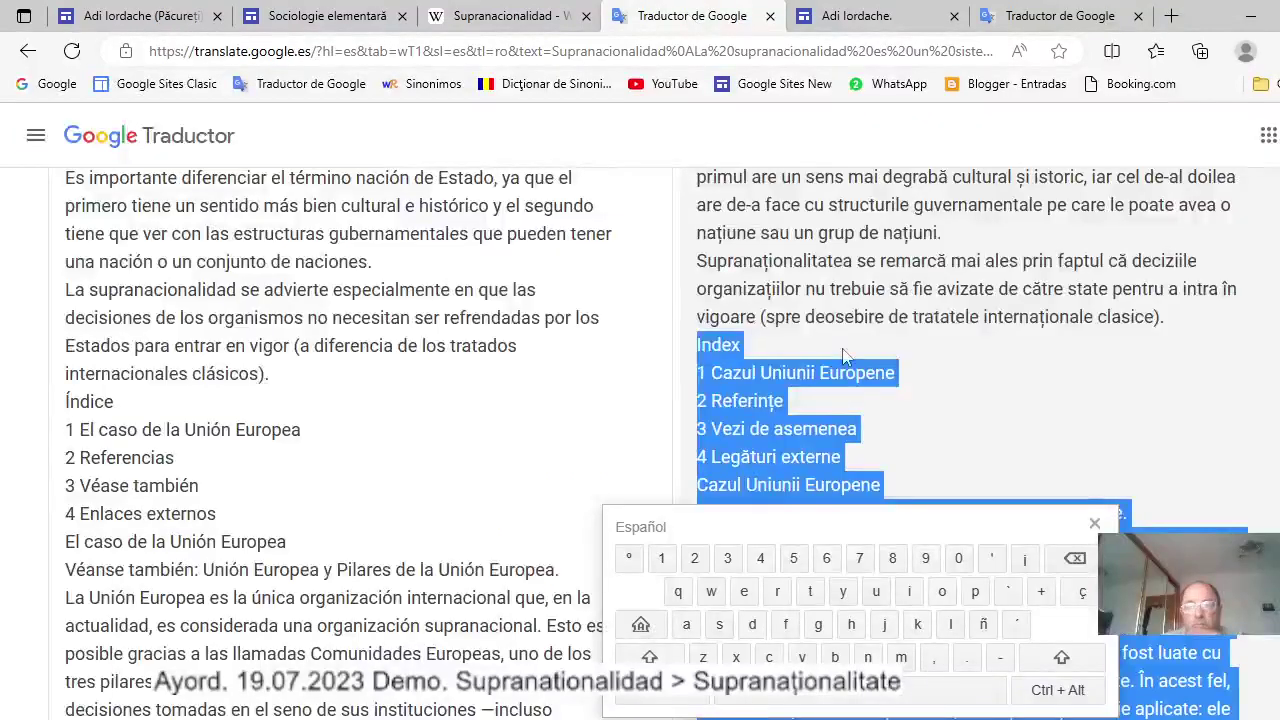
{"action": "scroll", "coordinate": [835, 345], "scroll_direction": "up", "scroll_amount": 5}
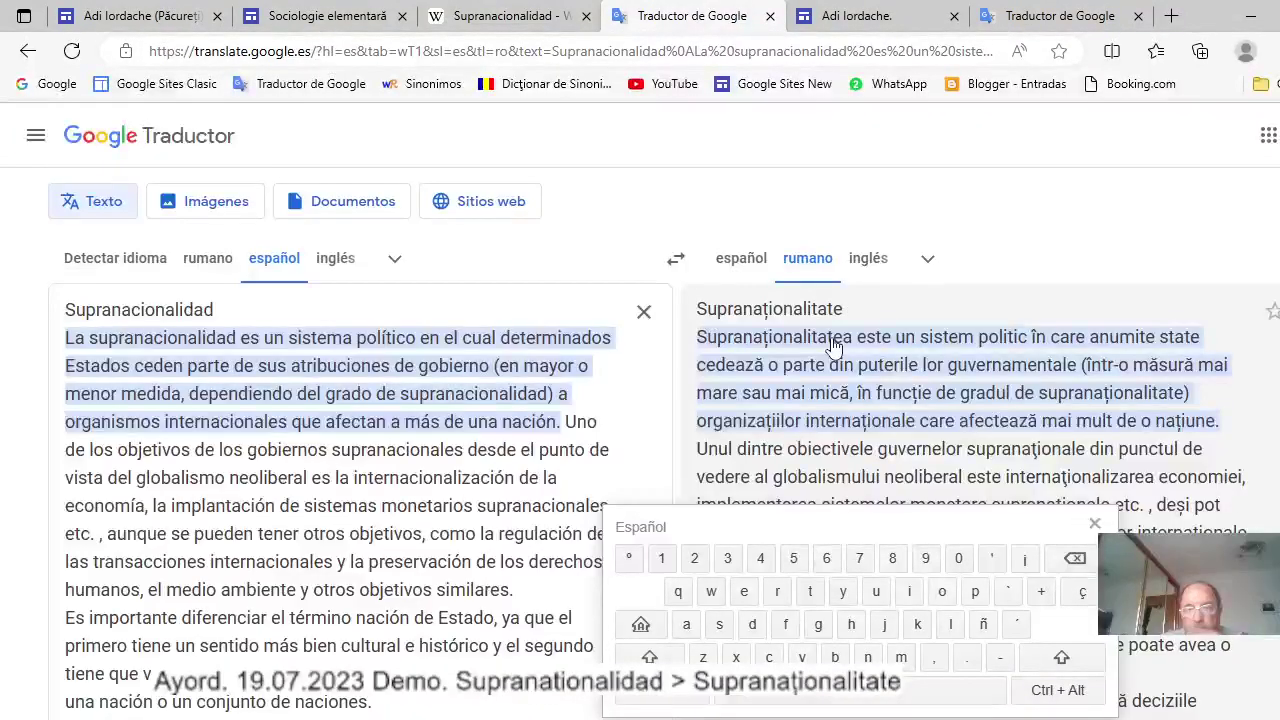
{"action": "left_click", "coordinate": [867, 258]}
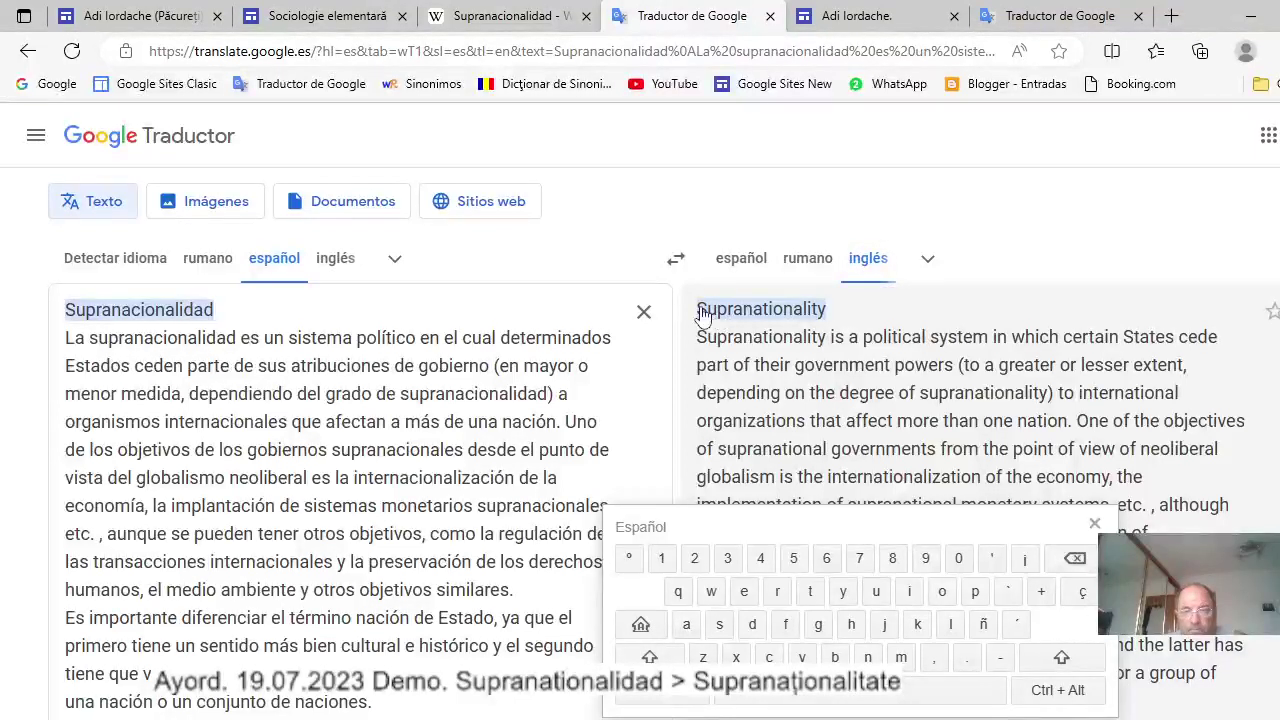
{"action": "left_click_drag", "start_coordinate": [701, 314], "coordinate": [1043, 406]}
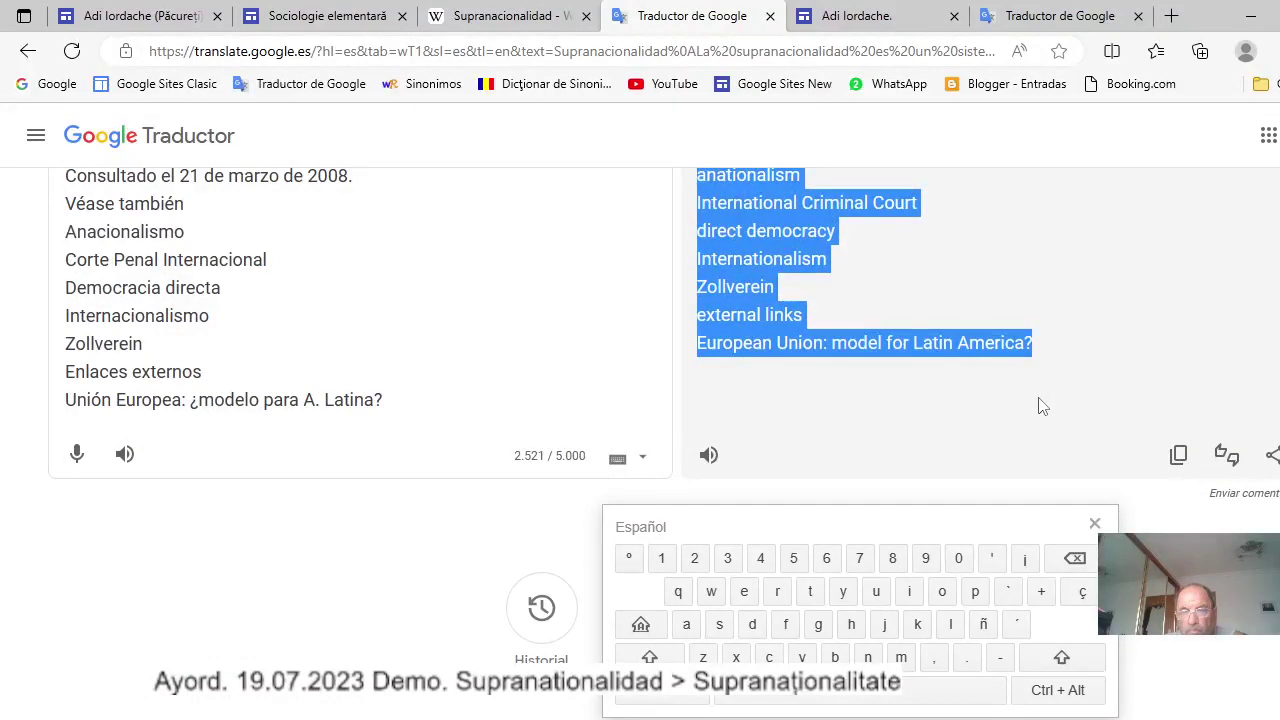
{"action": "right_click", "coordinate": [806, 229]}
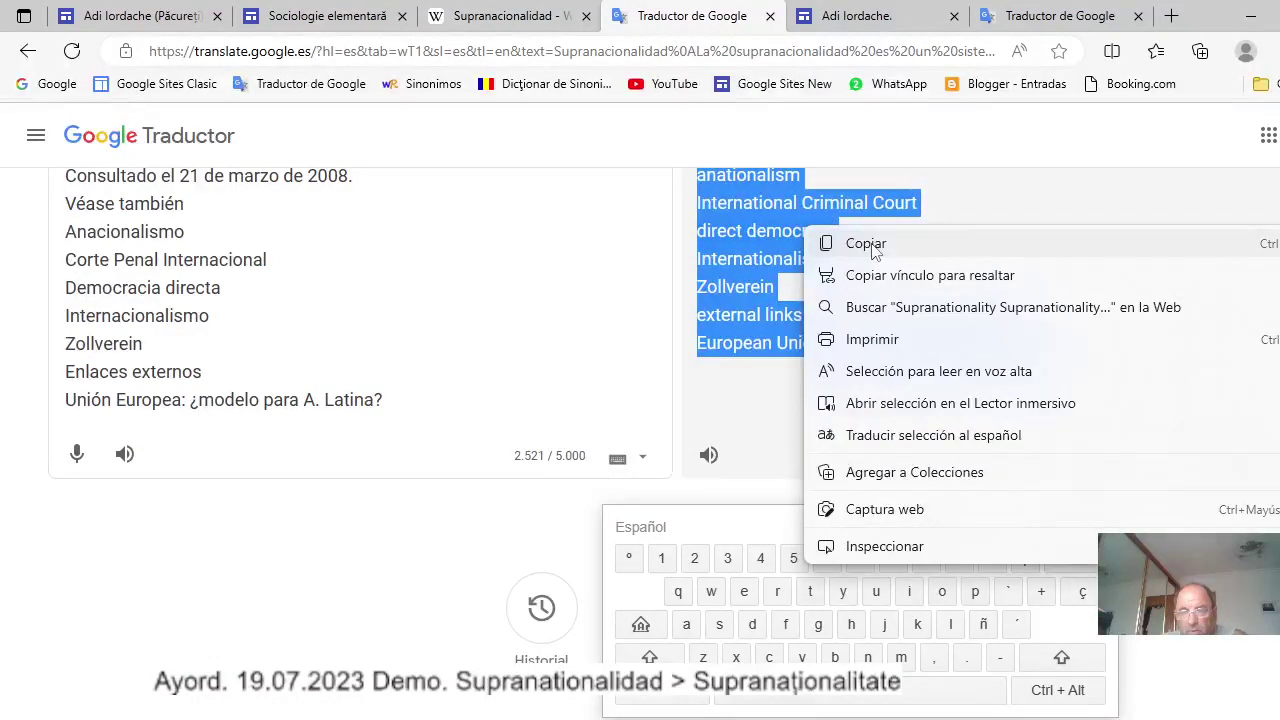
{"action": "left_click", "coordinate": [866, 244]}
{"action": "left_click", "coordinate": [325, 16]}
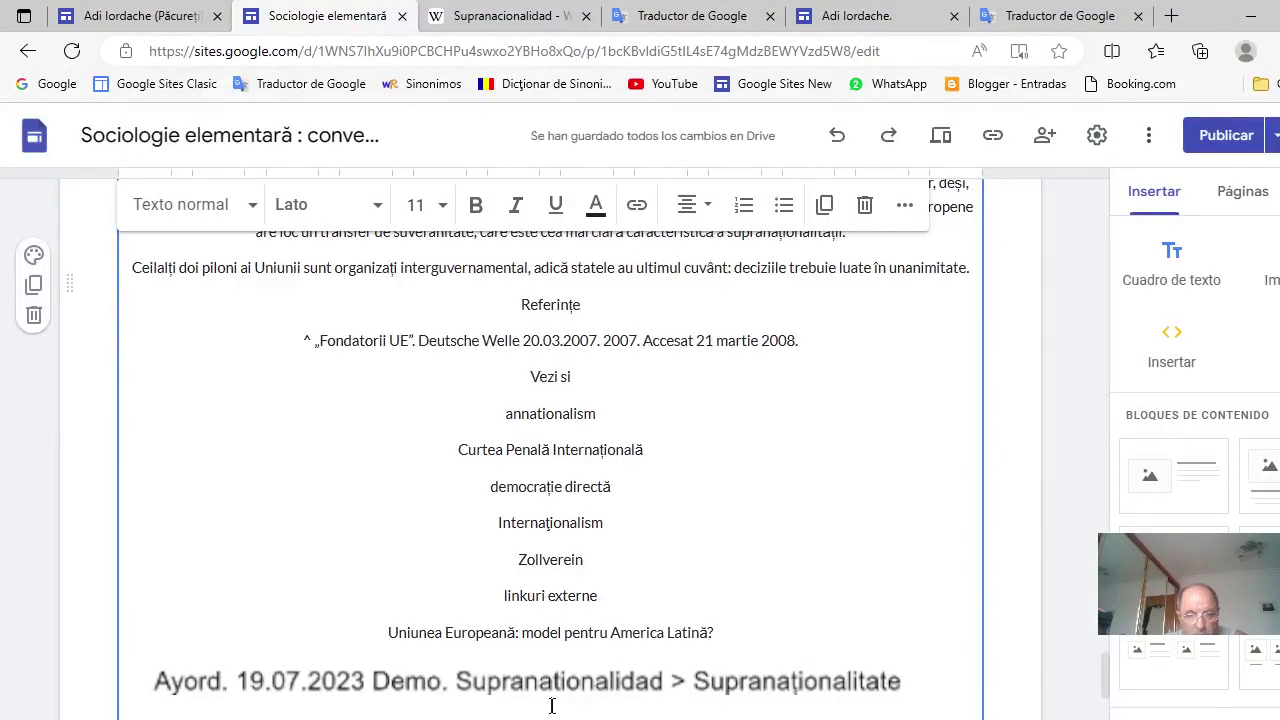
{"action": "key", "text": "ctrl+v"}
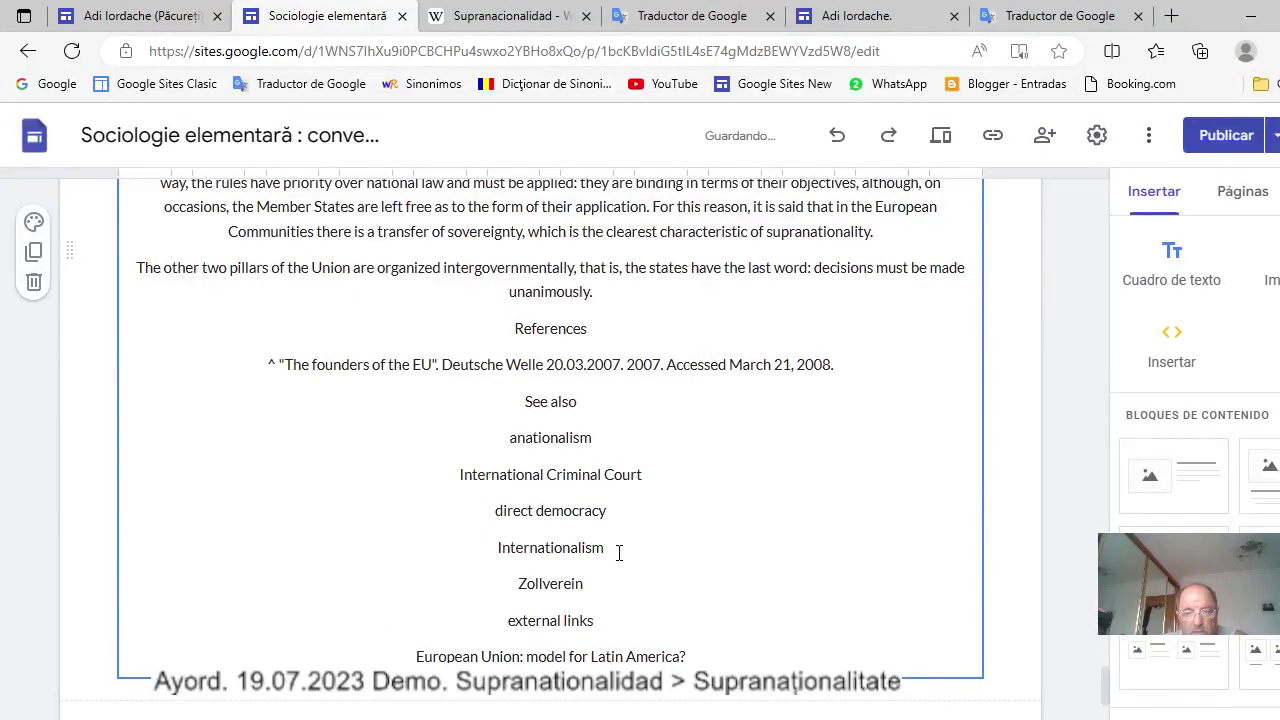
Translate the Spanish article into Russian in Google Translate and paste the entire translation below the English text in the Google Sites text box.
{"action": "key", "text": "ctrl+4"}
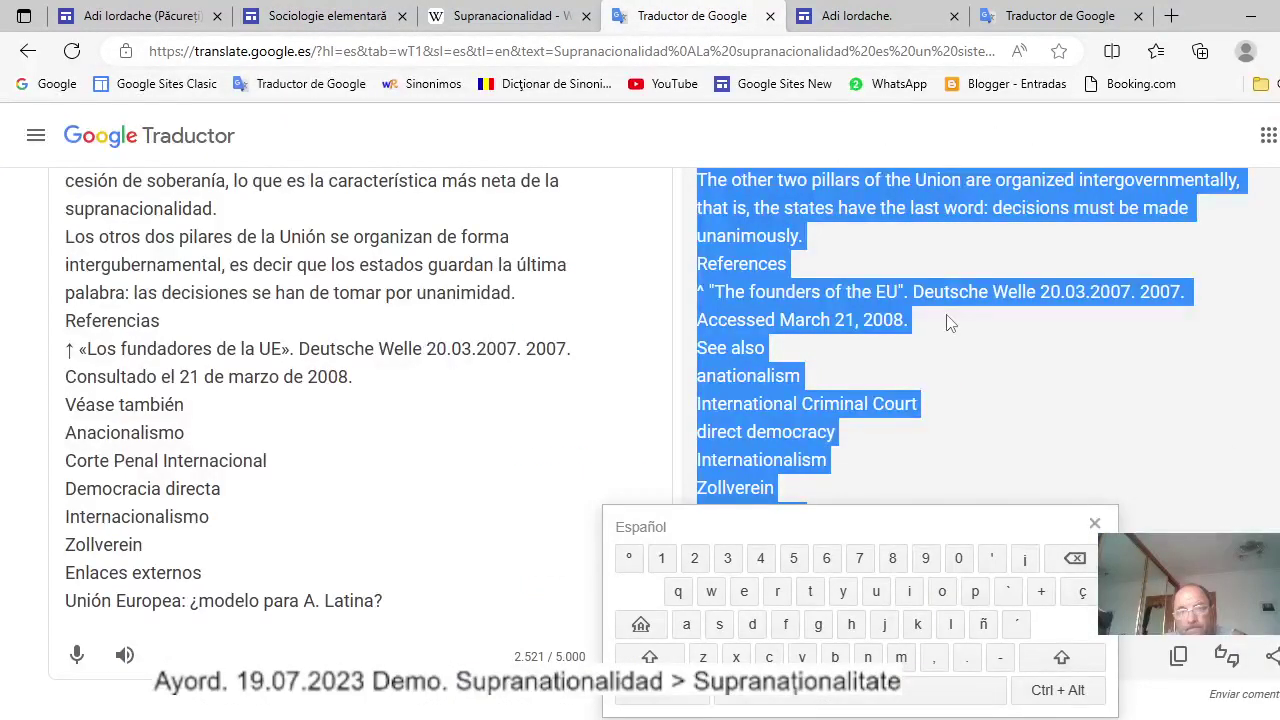
{"action": "scroll", "coordinate": [950, 322], "scroll_direction": "up", "scroll_amount": 10}
{"action": "left_click", "coordinate": [927, 264]}
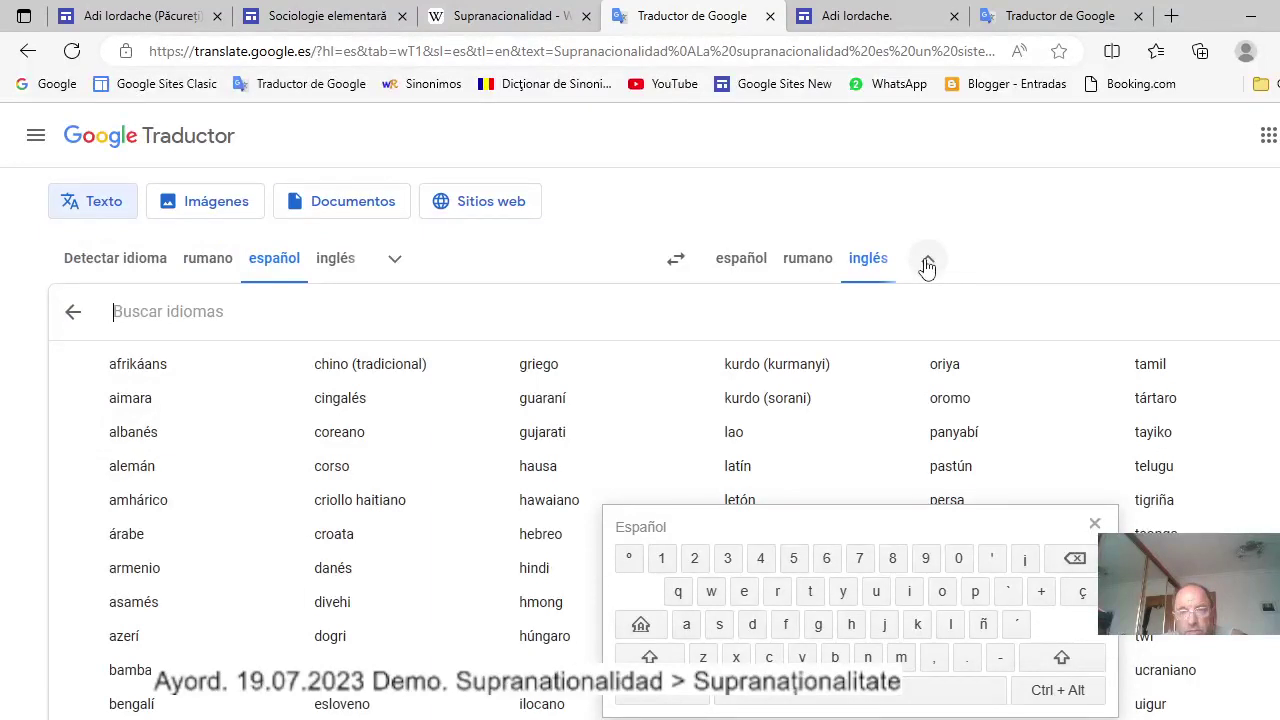
{"action": "scroll", "coordinate": [935, 305], "scroll_direction": "down", "scroll_amount": 4}
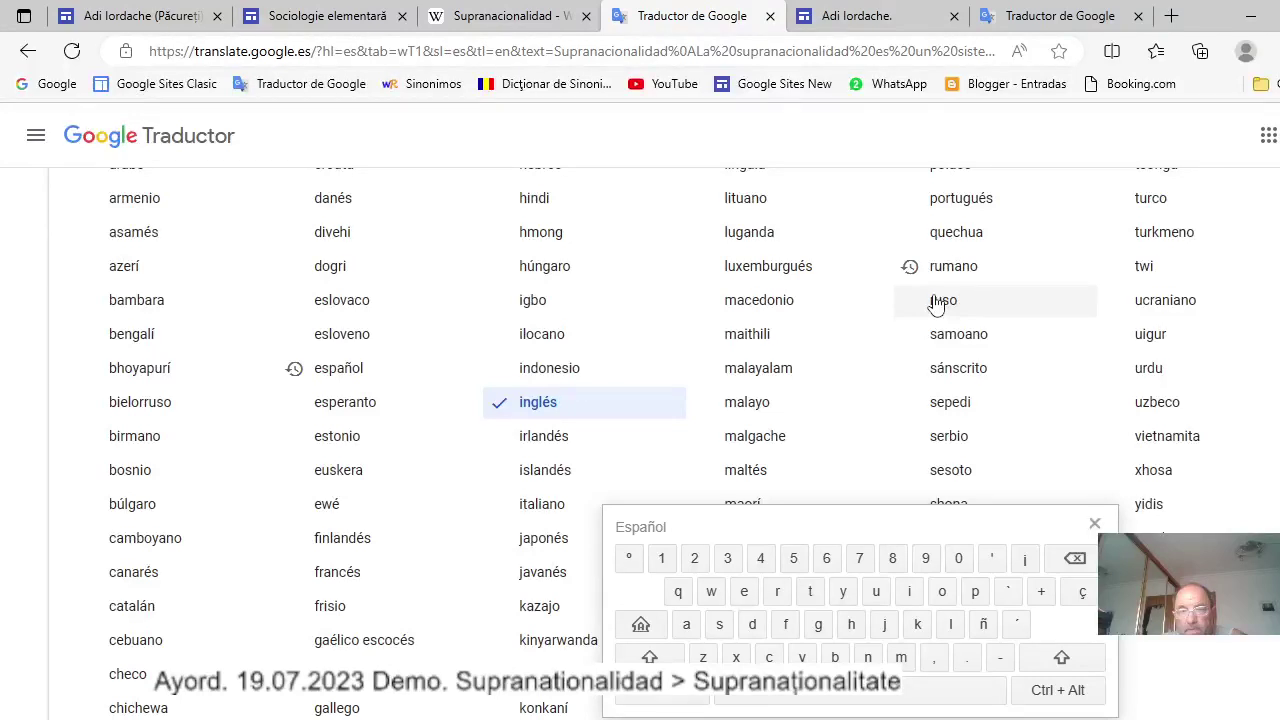
{"action": "left_click", "coordinate": [940, 300]}
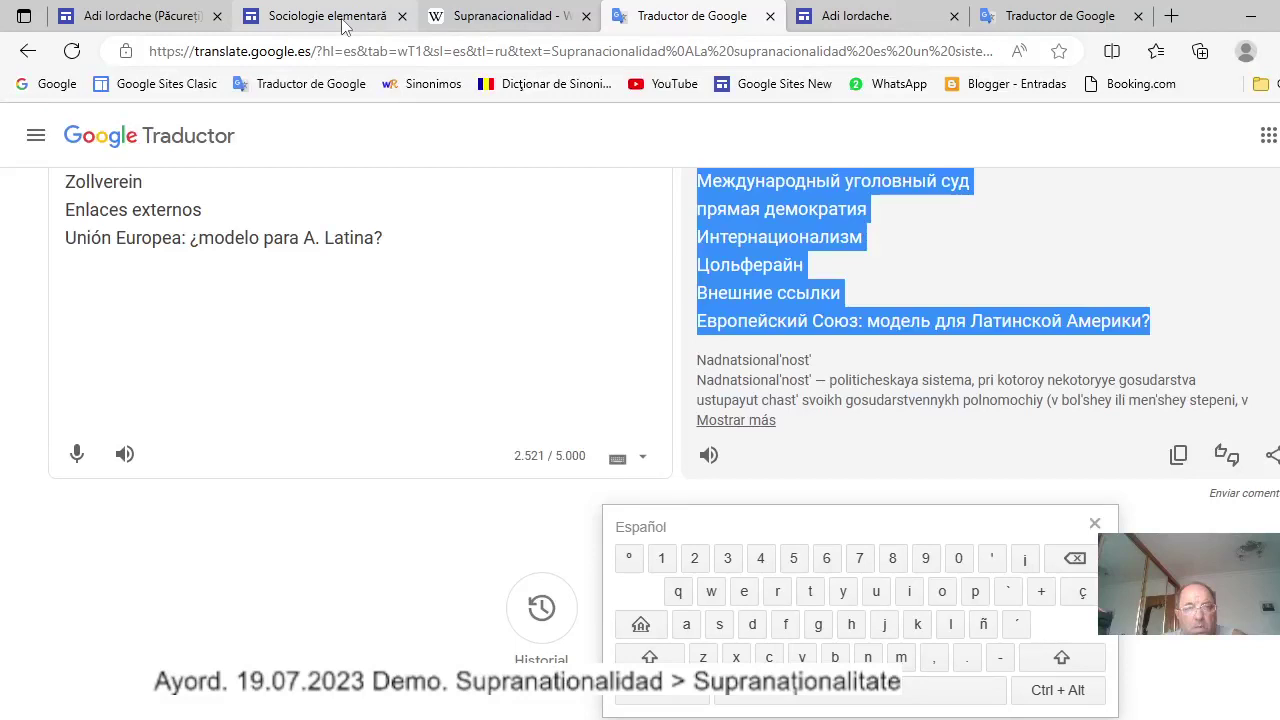
{"action": "left_click", "coordinate": [330, 16]}
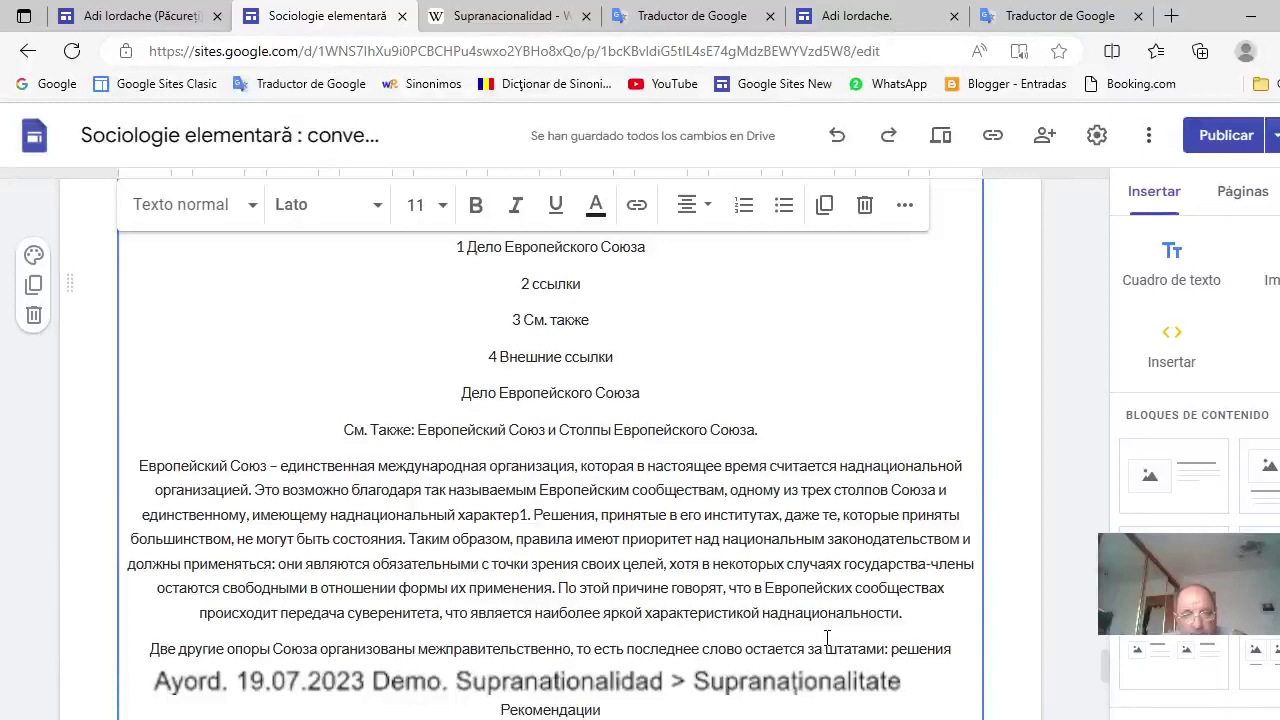
{"action": "scroll", "coordinate": [827, 637], "scroll_direction": "down", "scroll_amount": 10}
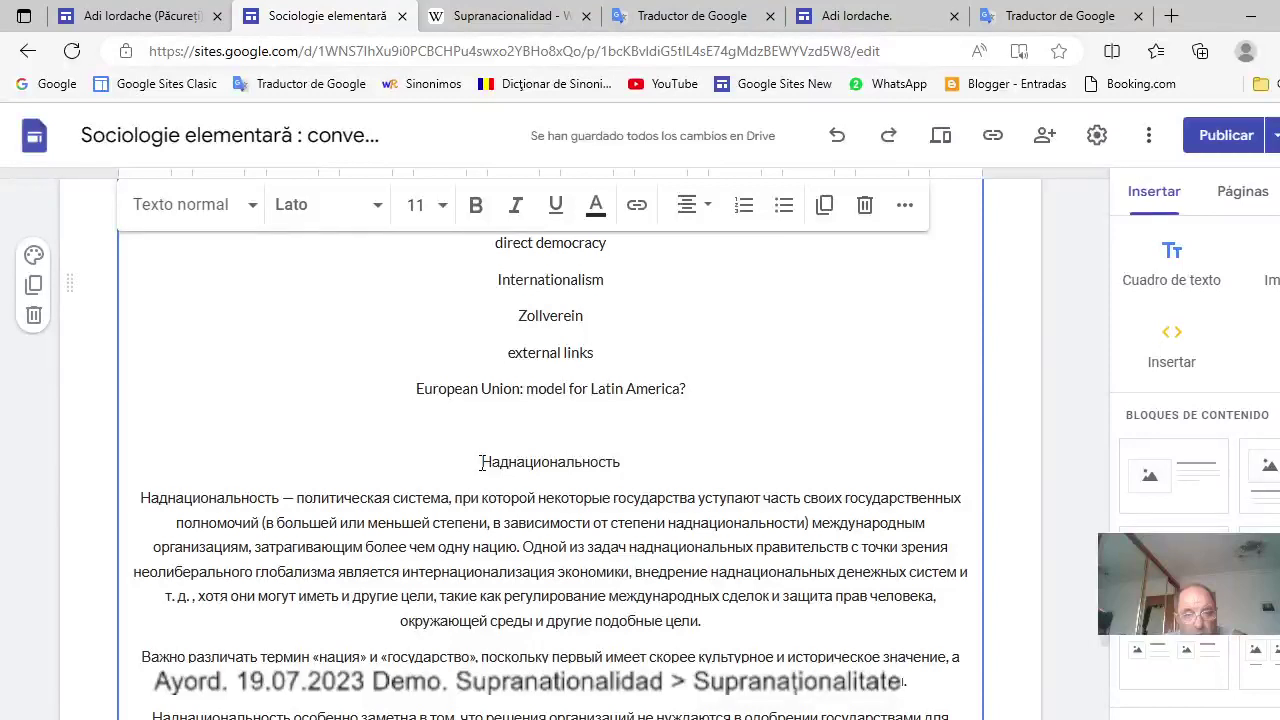
Colour the whole Russian translation green and the whole English translation magenta.
{"action": "key", "text": "ctrl+z"}
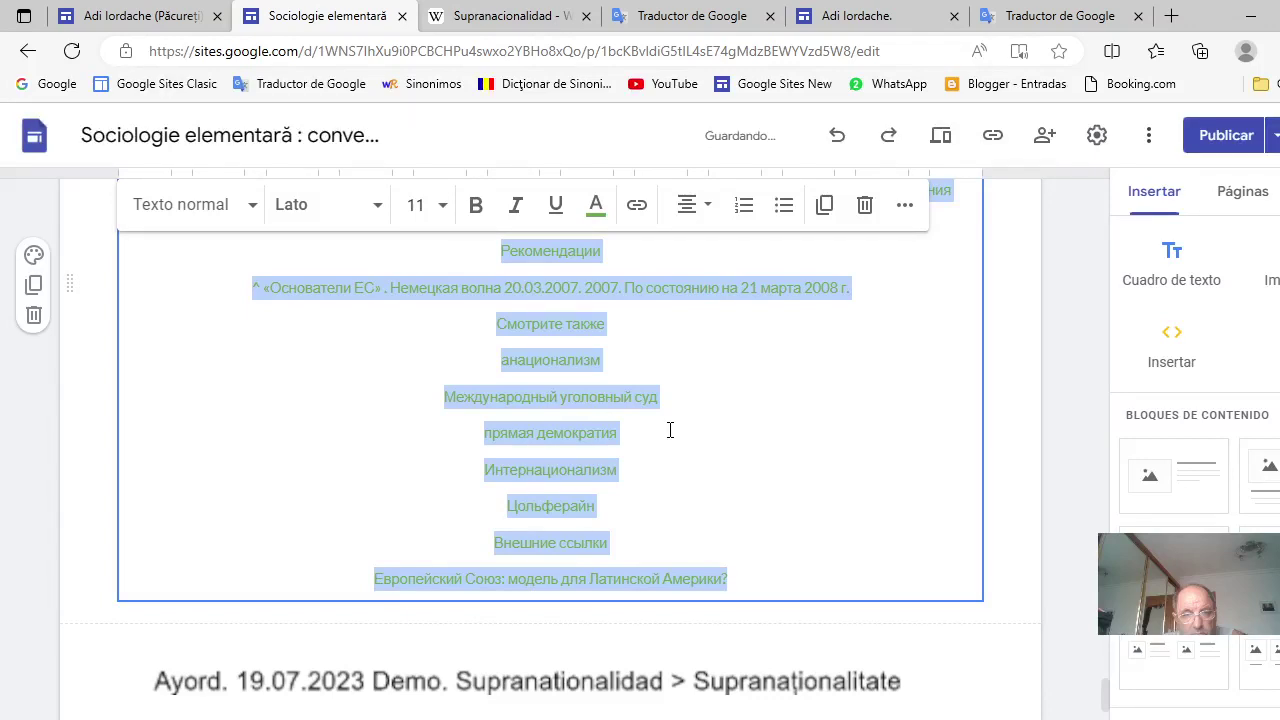
{"action": "left_click", "coordinate": [596, 204]}
{"action": "left_click", "coordinate": [747, 284]}
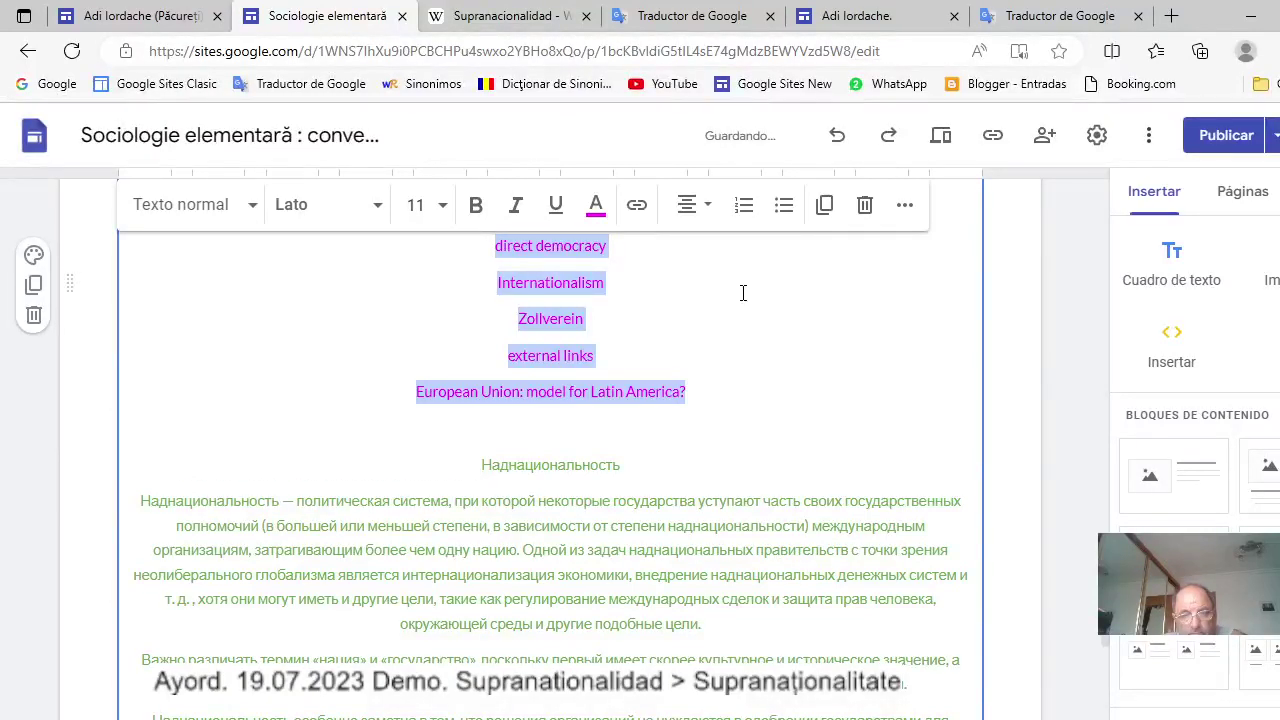
Set all the Romanian, English and Russian text in the box to the Lato font at size 10.
{"action": "scroll", "coordinate": [743, 293], "scroll_direction": "down", "scroll_amount": 10}
{"action": "left_click", "coordinate": [735, 465], "text": "shift"}
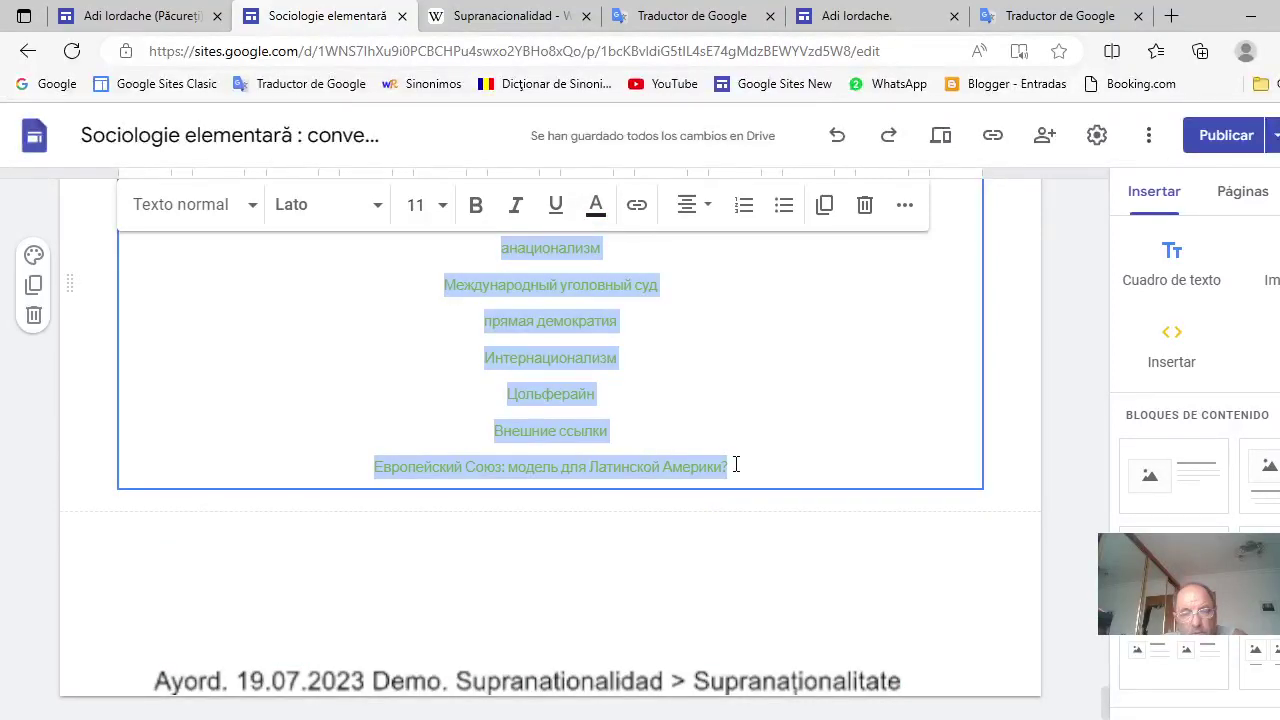
{"action": "left_click", "coordinate": [328, 204]}
{"action": "mouse_move", "coordinate": [308, 338]}
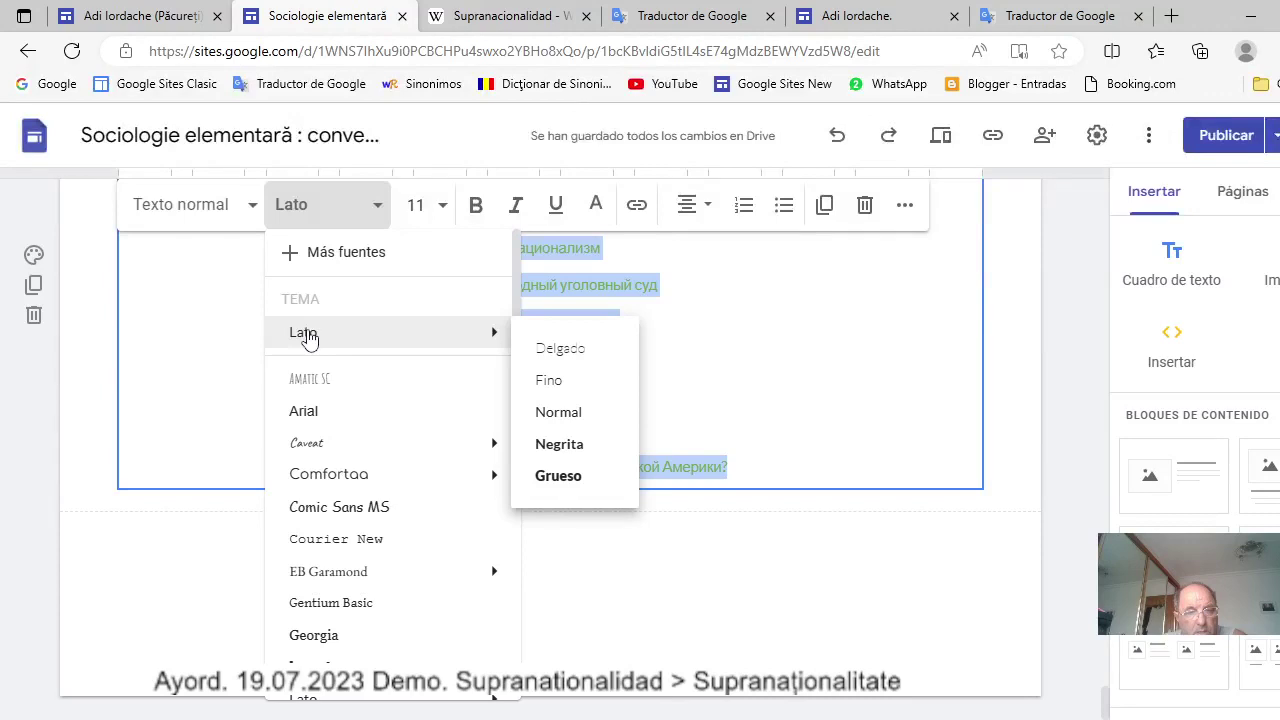
{"action": "left_click", "coordinate": [308, 338]}
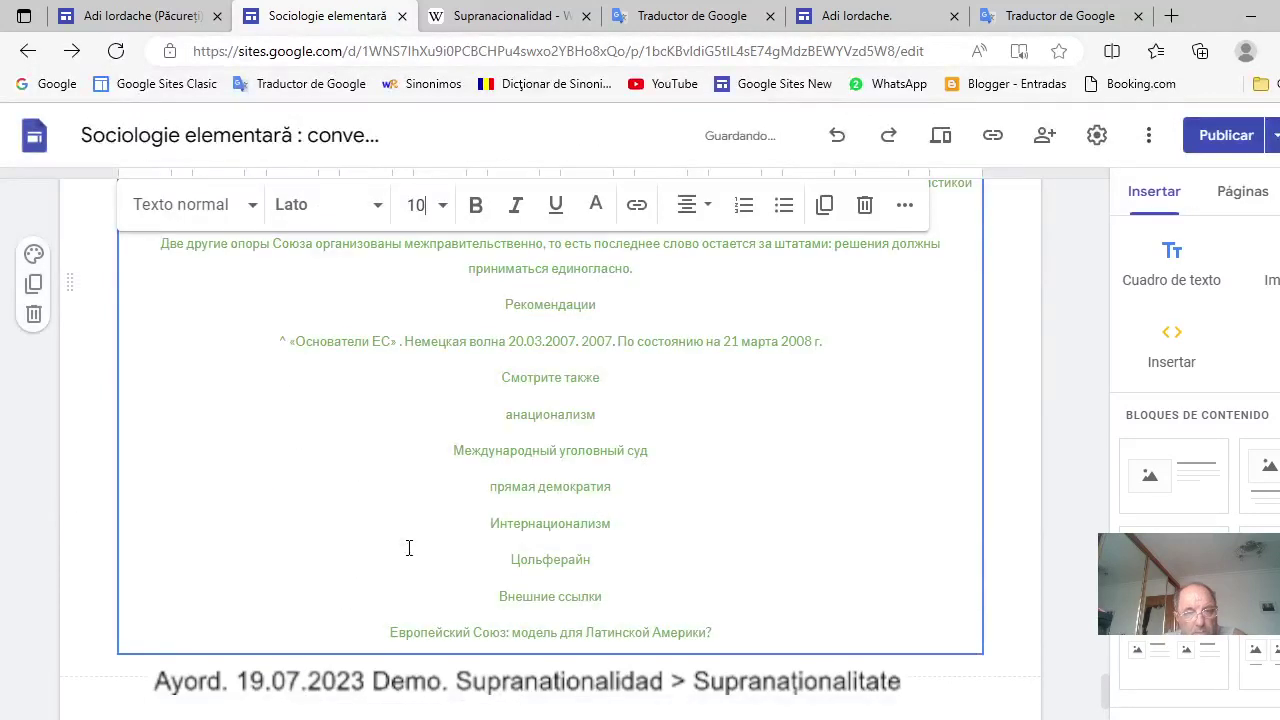
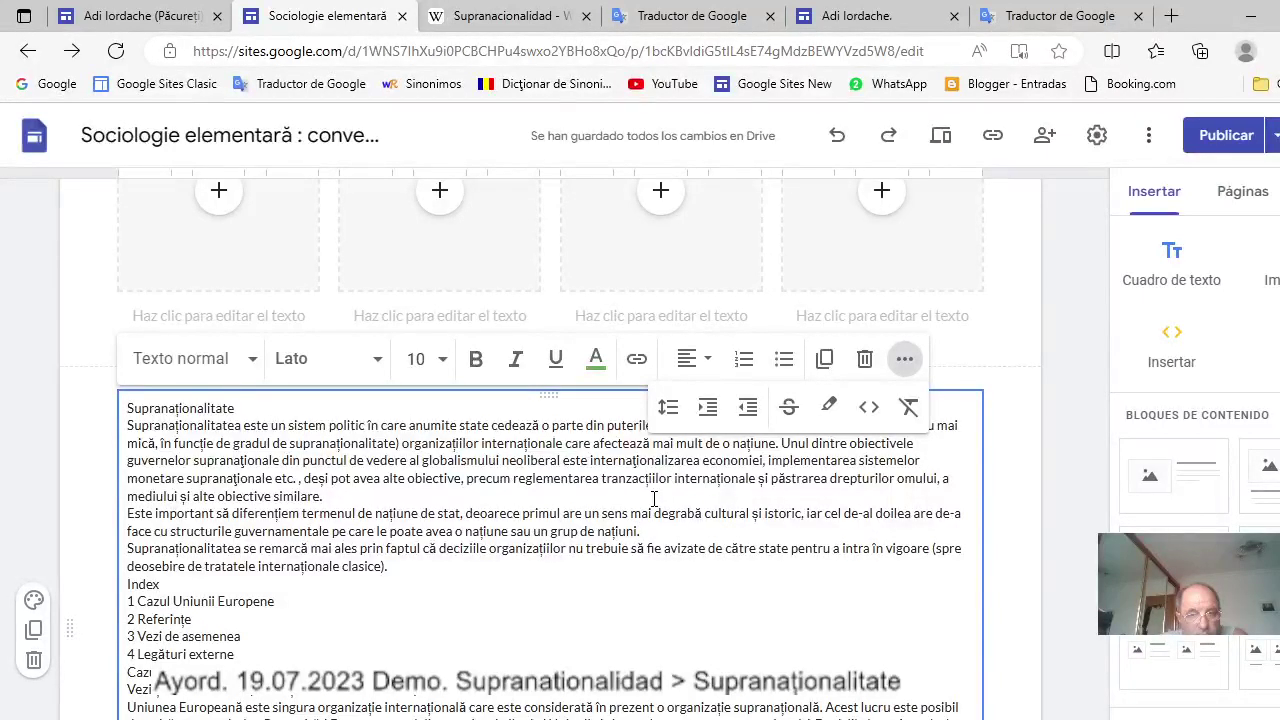
Insert an empty line after the first full paragraph of the English text and of the Russian text.
{"action": "left_click", "coordinate": [336, 498]}
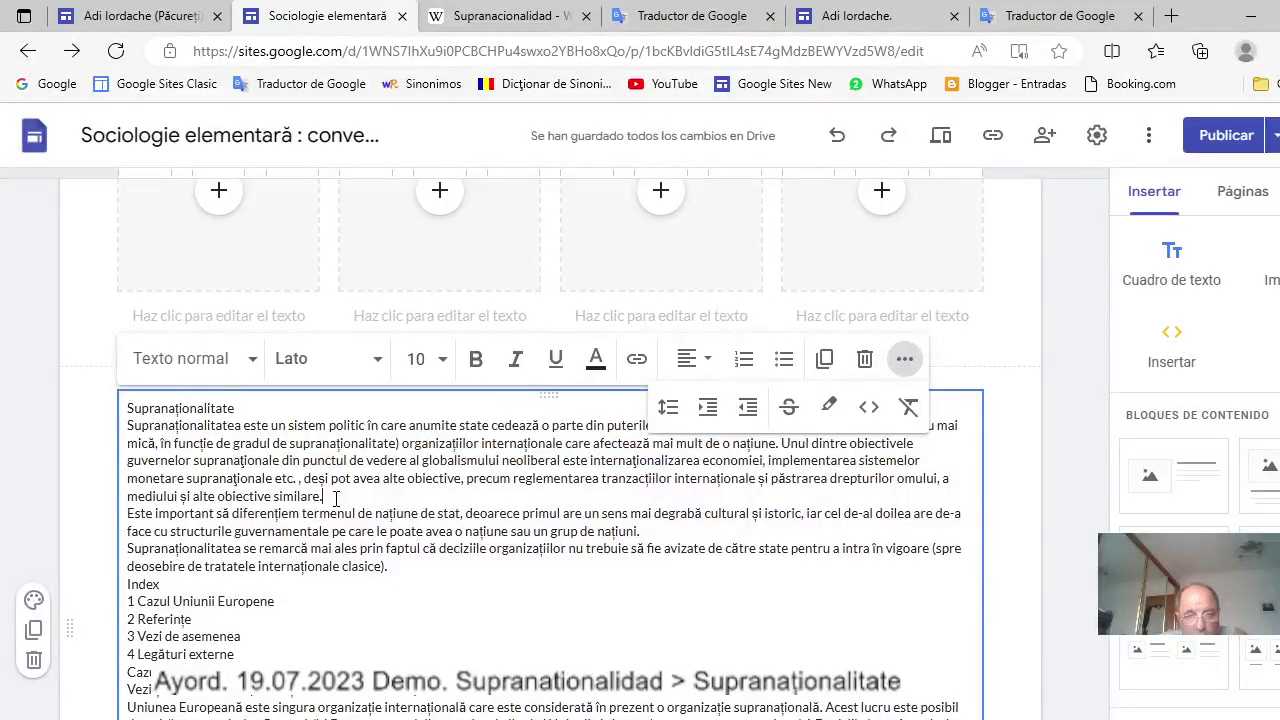
{"action": "scroll", "coordinate": [345, 520], "scroll_direction": "down", "scroll_amount": 5}
{"action": "left_click", "coordinate": [369, 562]}
{"action": "key", "text": "Return"}
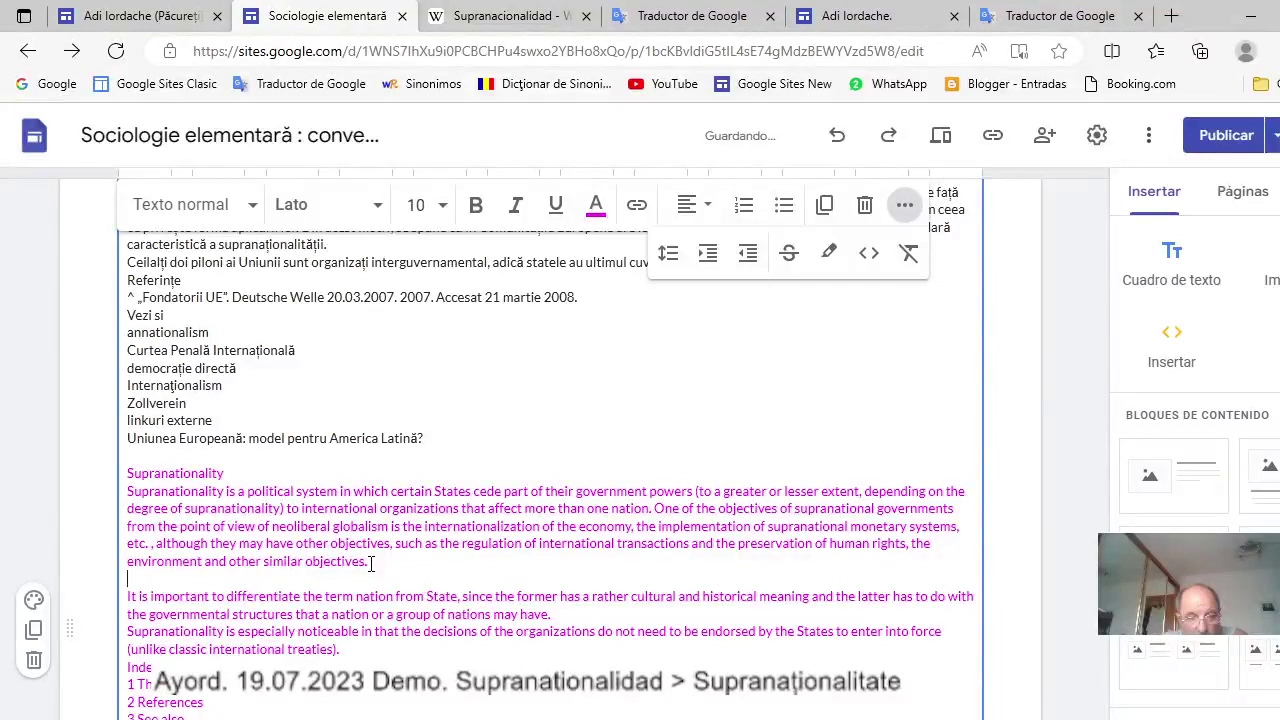
{"action": "scroll", "coordinate": [378, 572], "scroll_direction": "down", "scroll_amount": 10}
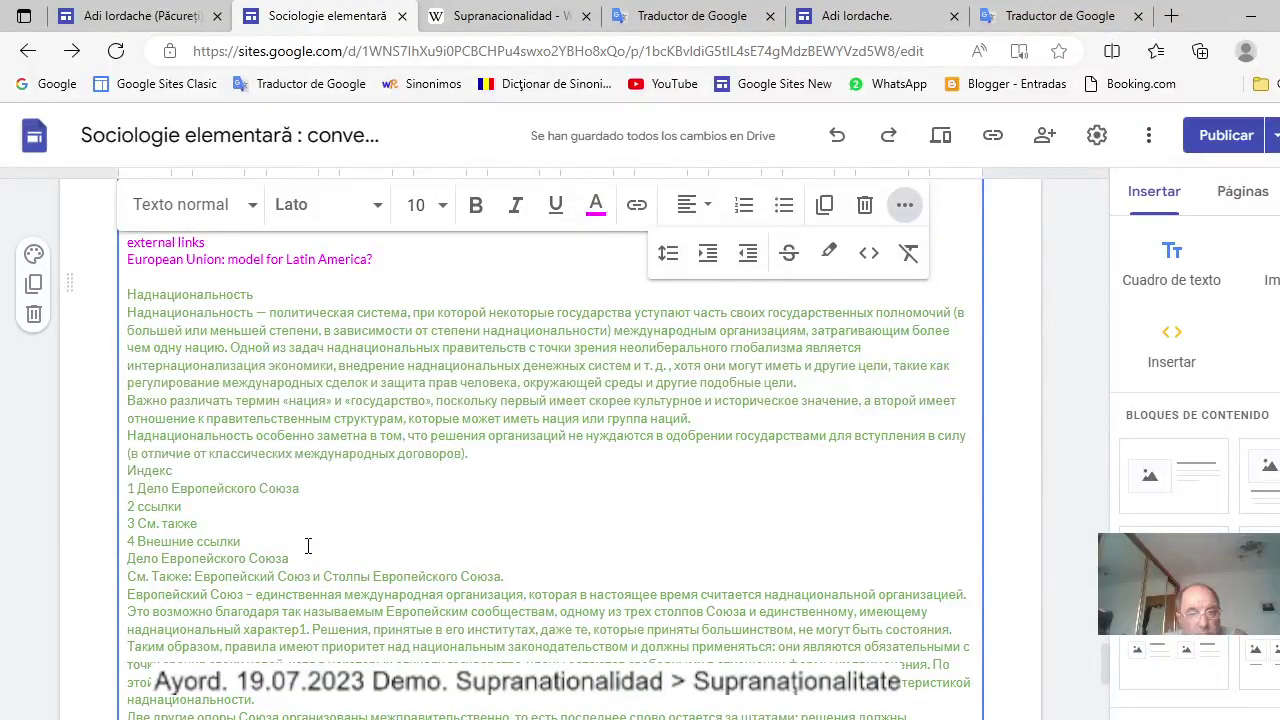
{"action": "left_click", "coordinate": [802, 382]}
{"action": "key", "text": "Return"}
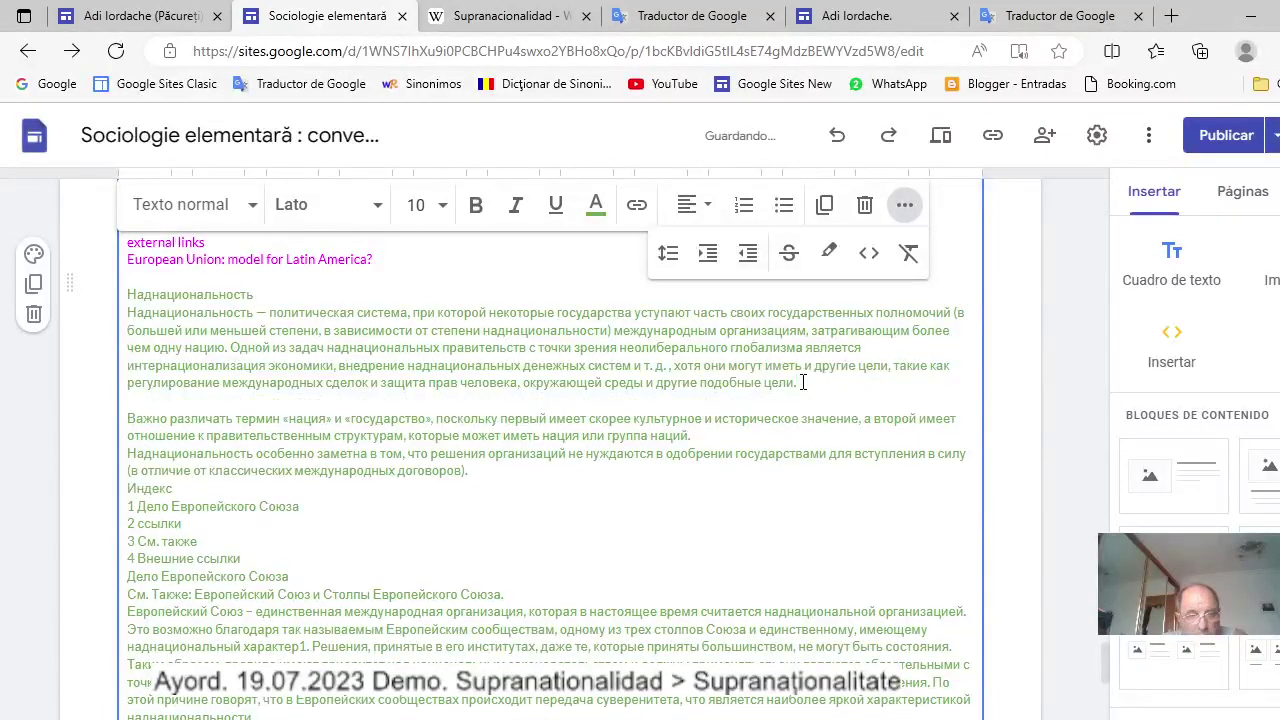
Insert an empty line above the Index heading in the Russian, English and Romanian texts.
{"action": "left_click", "coordinate": [128, 489]}
{"action": "key", "text": "Return"}
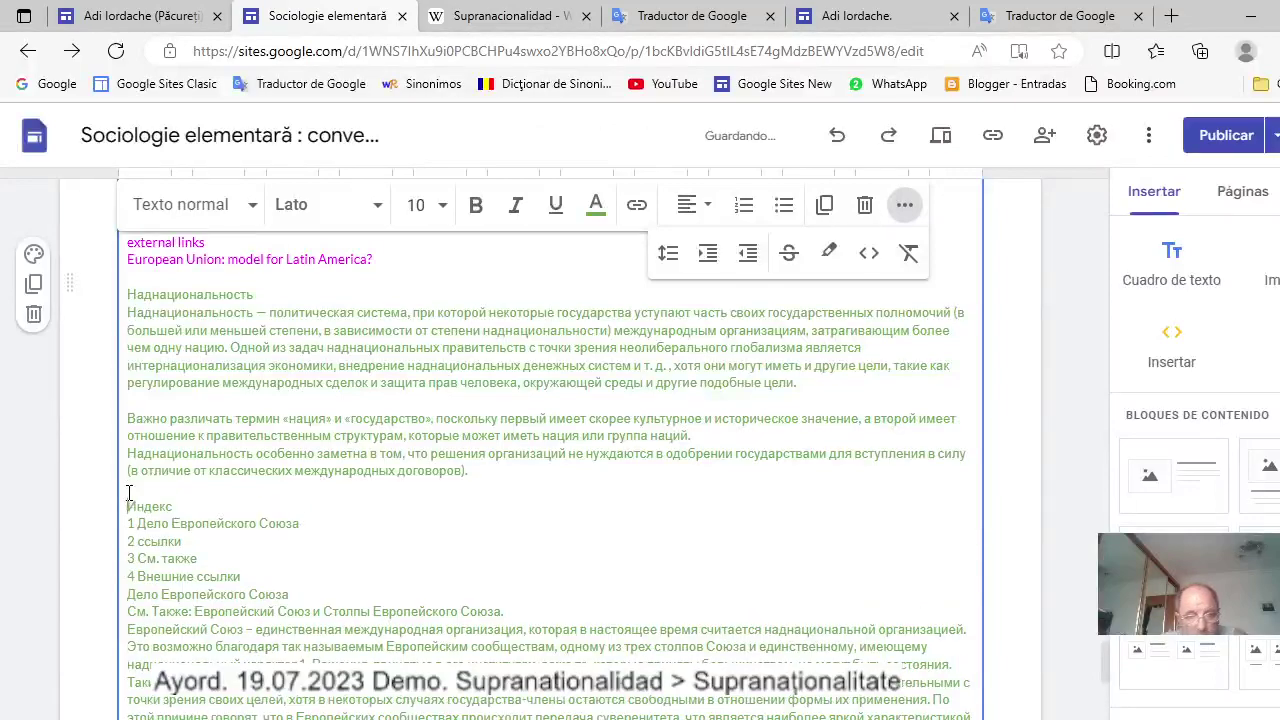
{"action": "scroll", "coordinate": [221, 447], "scroll_direction": "up", "scroll_amount": 3}
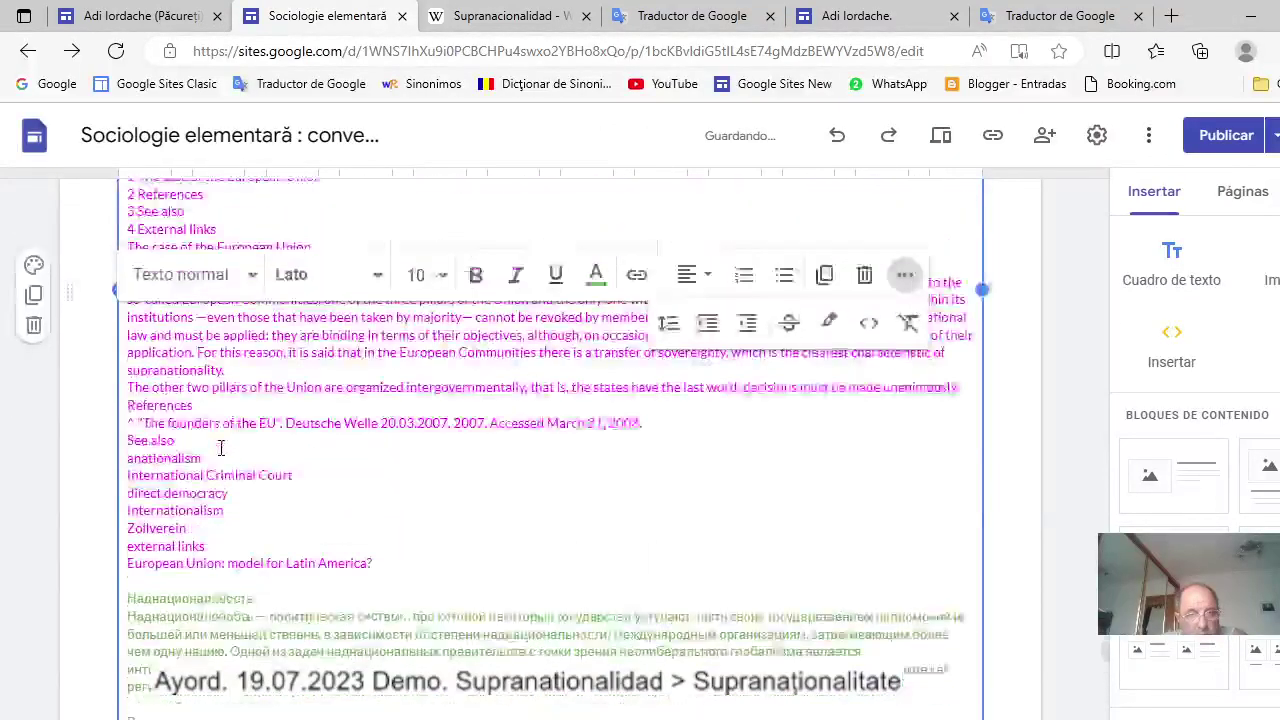
{"action": "scroll", "coordinate": [221, 447], "scroll_direction": "up", "scroll_amount": 3}
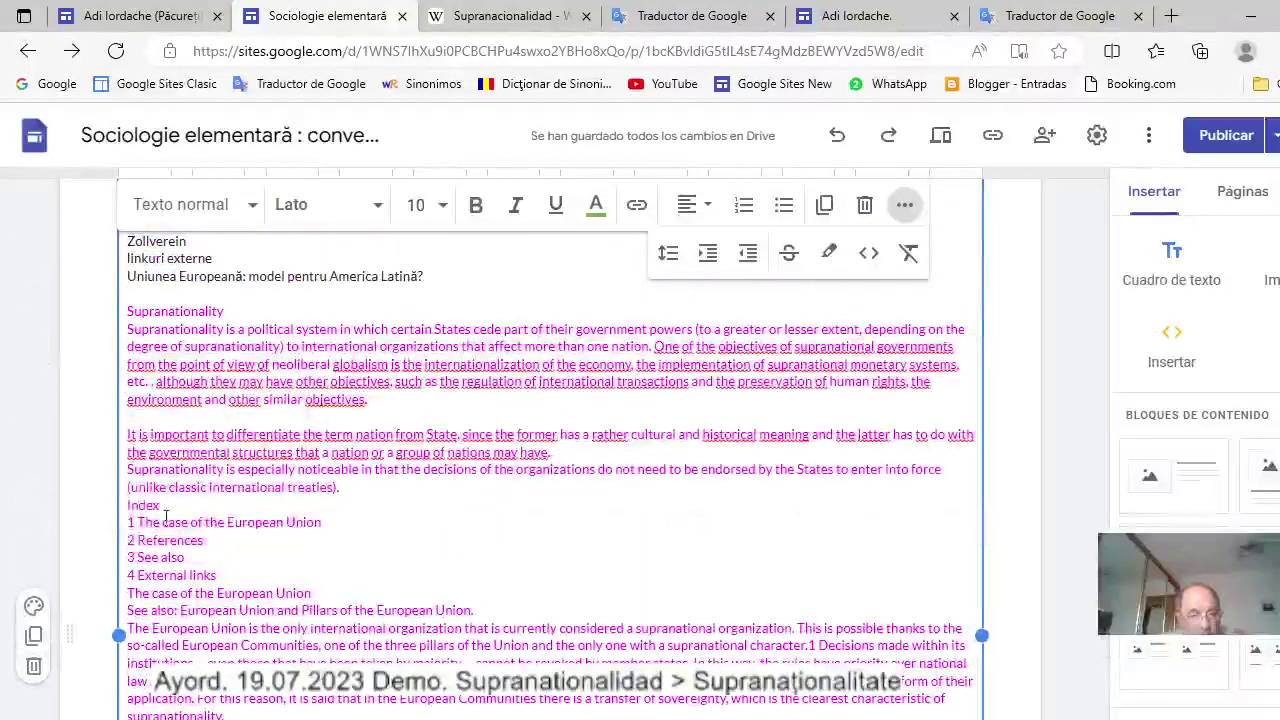
{"action": "left_click", "coordinate": [128, 506]}
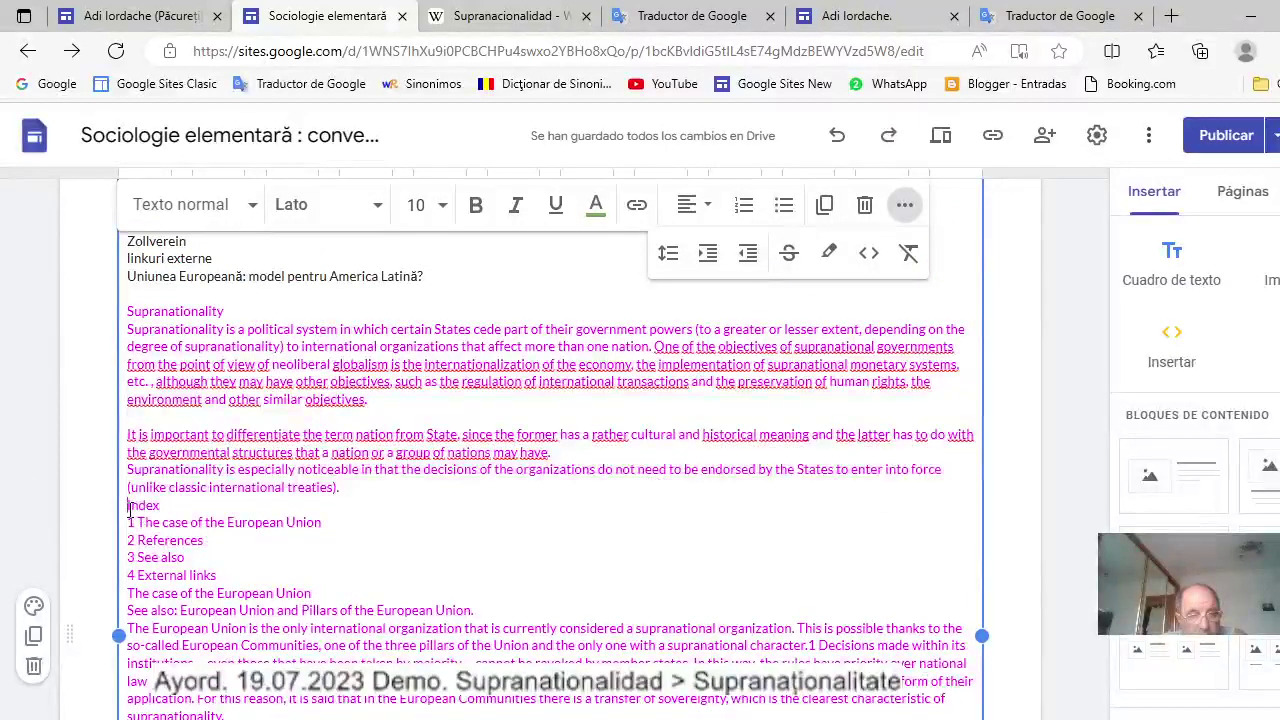
{"action": "key", "text": "Return"}
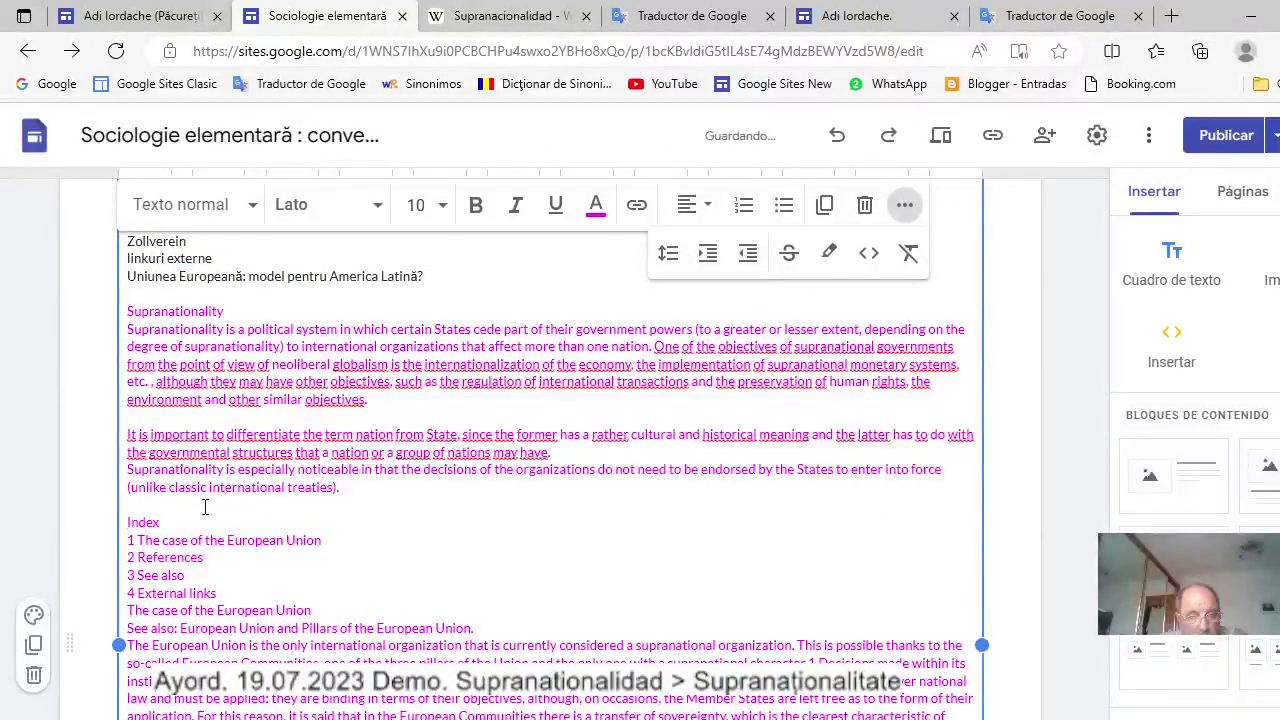
{"action": "scroll", "coordinate": [205, 507], "scroll_direction": "up", "scroll_amount": 1}
{"action": "scroll", "coordinate": [138, 593], "scroll_direction": "up", "scroll_amount": 3}
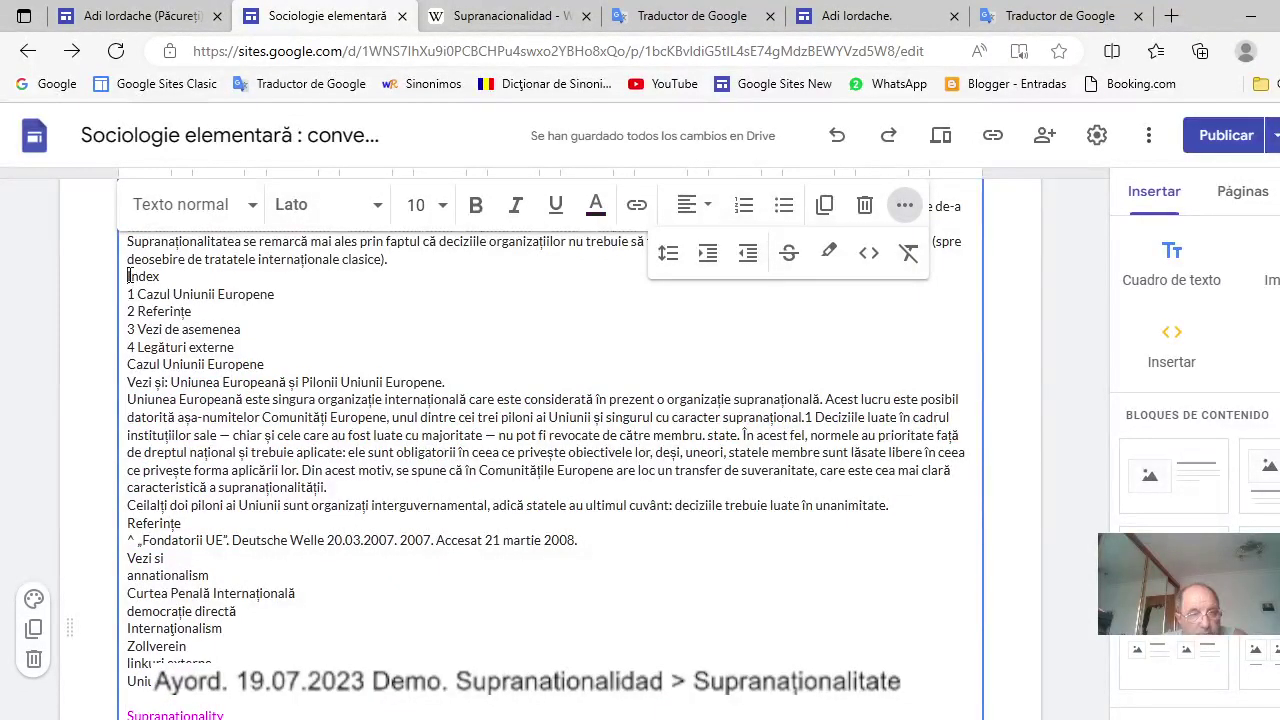
{"action": "left_click", "coordinate": [128, 276]}
{"action": "key", "text": "Return"}
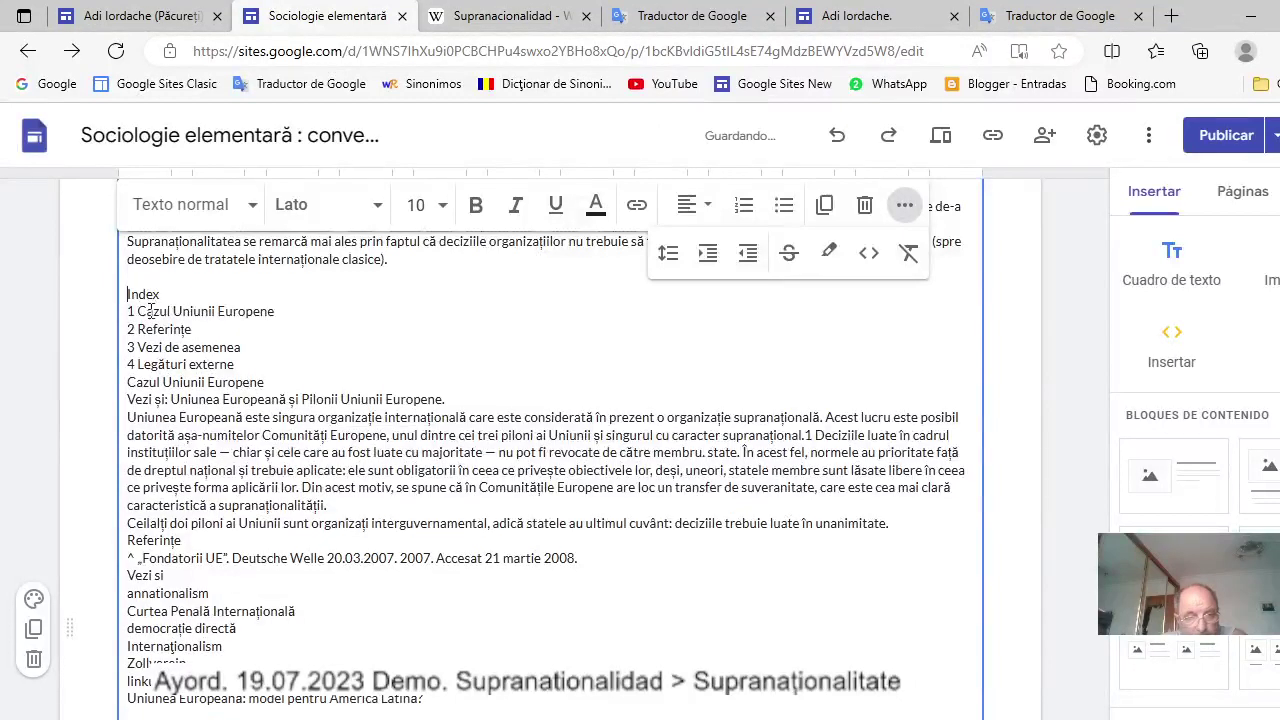
Following the Wikipedia article's section layout, insert an empty line above the Romanian headings Cazul Uniunii Europene and Referințe.
{"action": "left_click", "coordinate": [234, 365]}
{"action": "key", "text": "Return"}
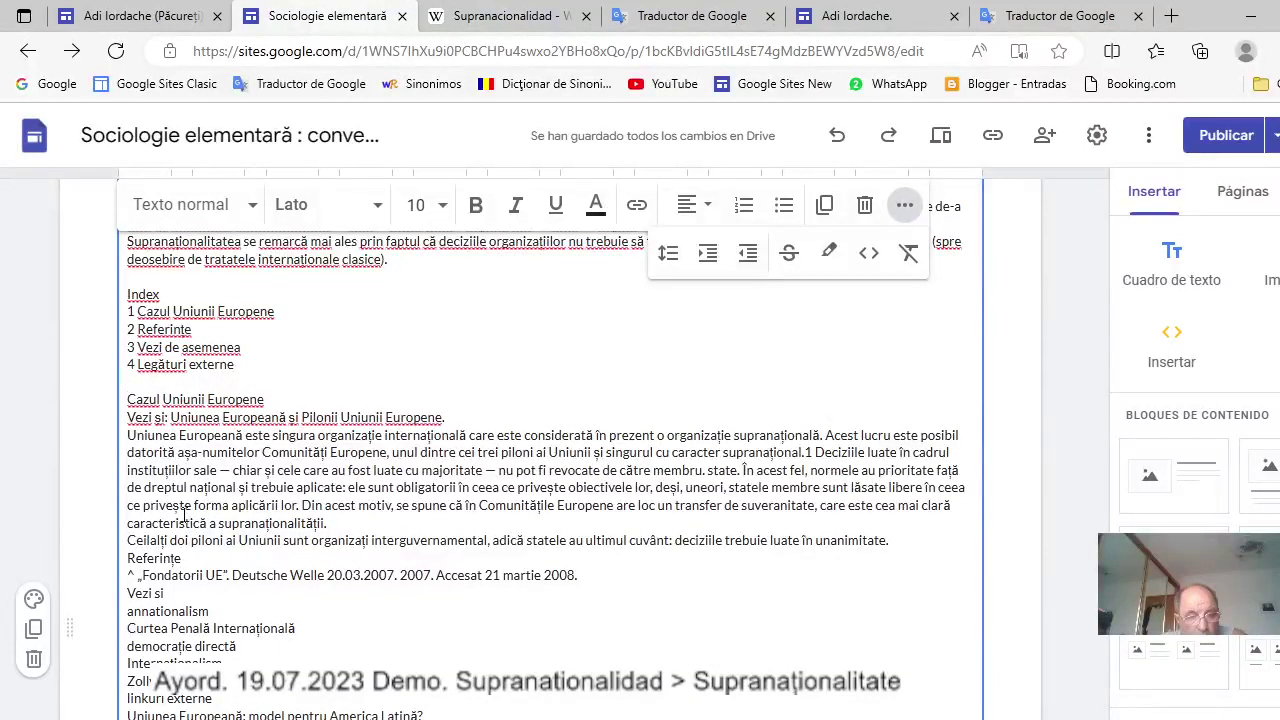
{"action": "left_click", "coordinate": [507, 18]}
{"action": "scroll", "coordinate": [490, 385], "scroll_direction": "down", "scroll_amount": 4}
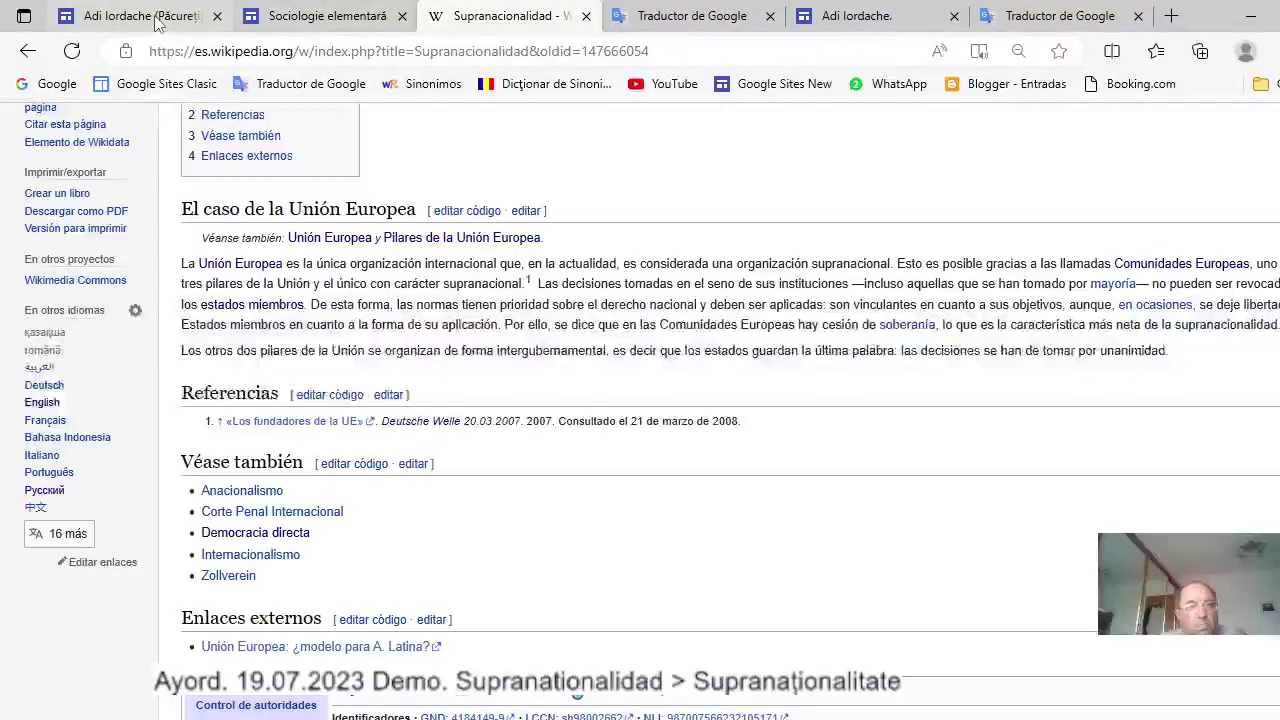
{"action": "left_click", "coordinate": [280, 22]}
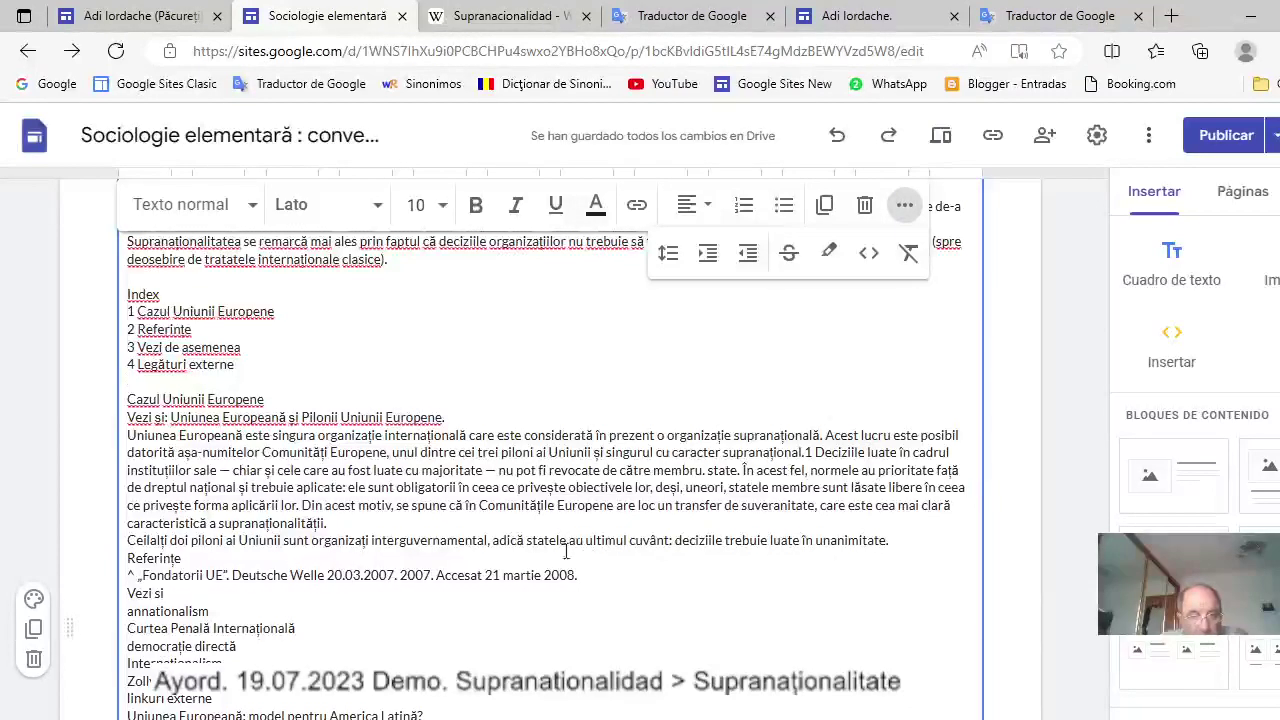
{"action": "left_click", "coordinate": [128, 558]}
{"action": "key", "text": "Return"}
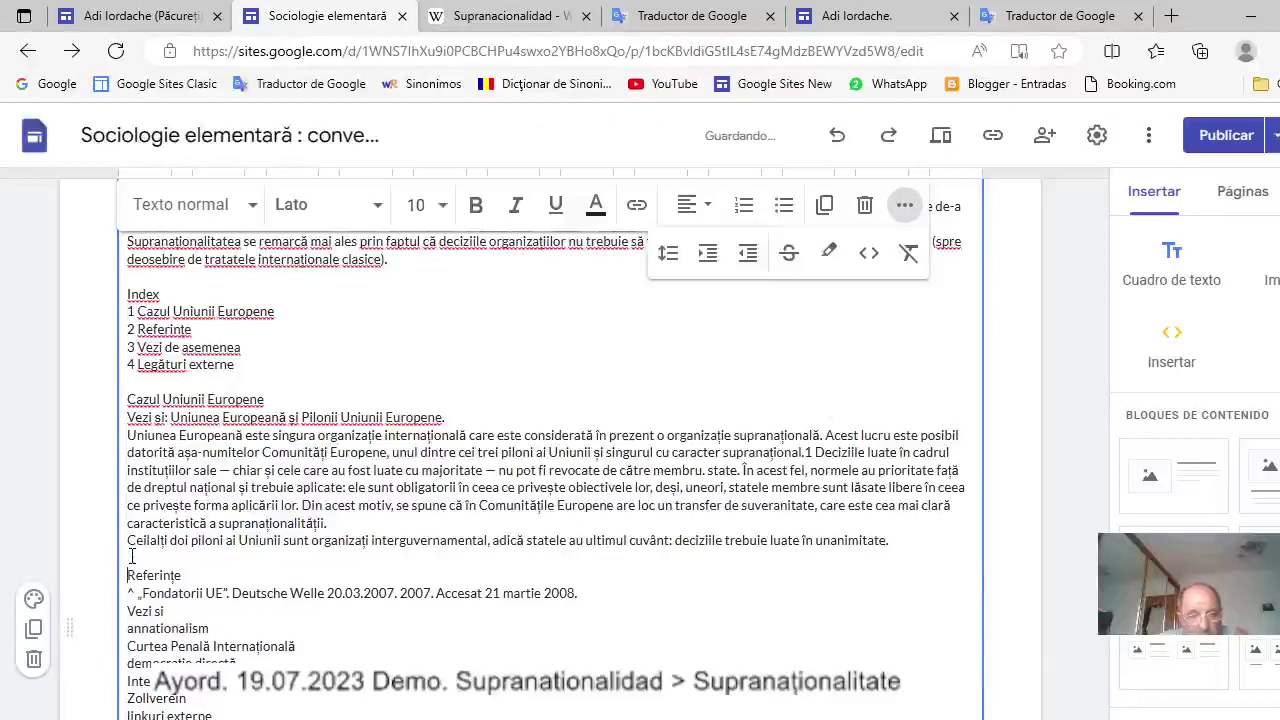
Insert an empty line above the English headings References and The case of the European Union.
{"action": "key", "text": "ctrl+v"}
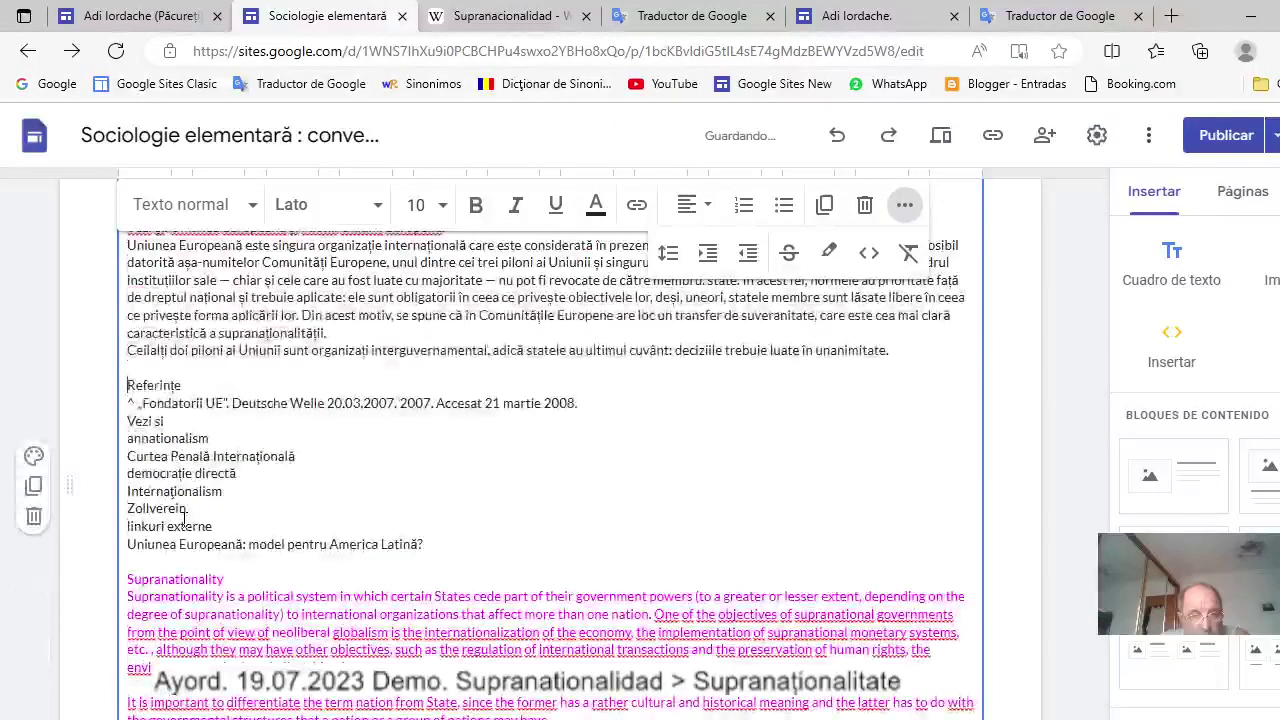
{"action": "left_click", "coordinate": [129, 497]}
{"action": "key", "text": "Return"}
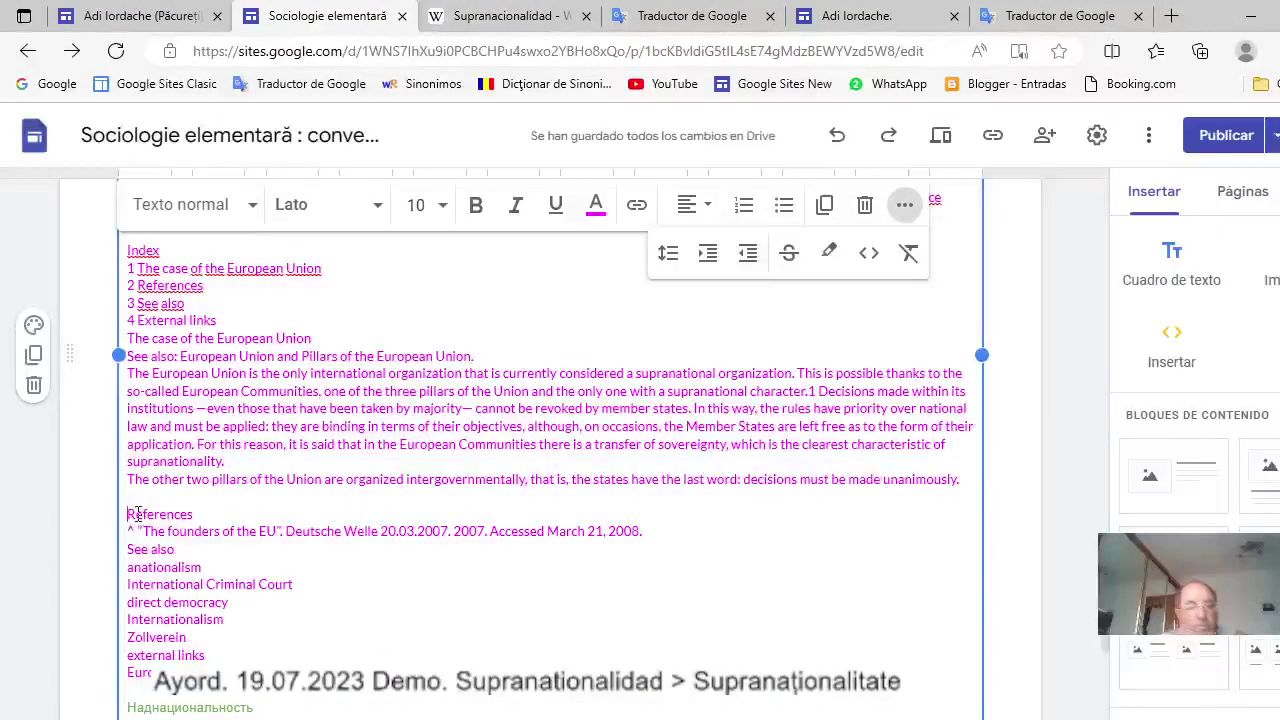
{"action": "left_click", "coordinate": [129, 339]}
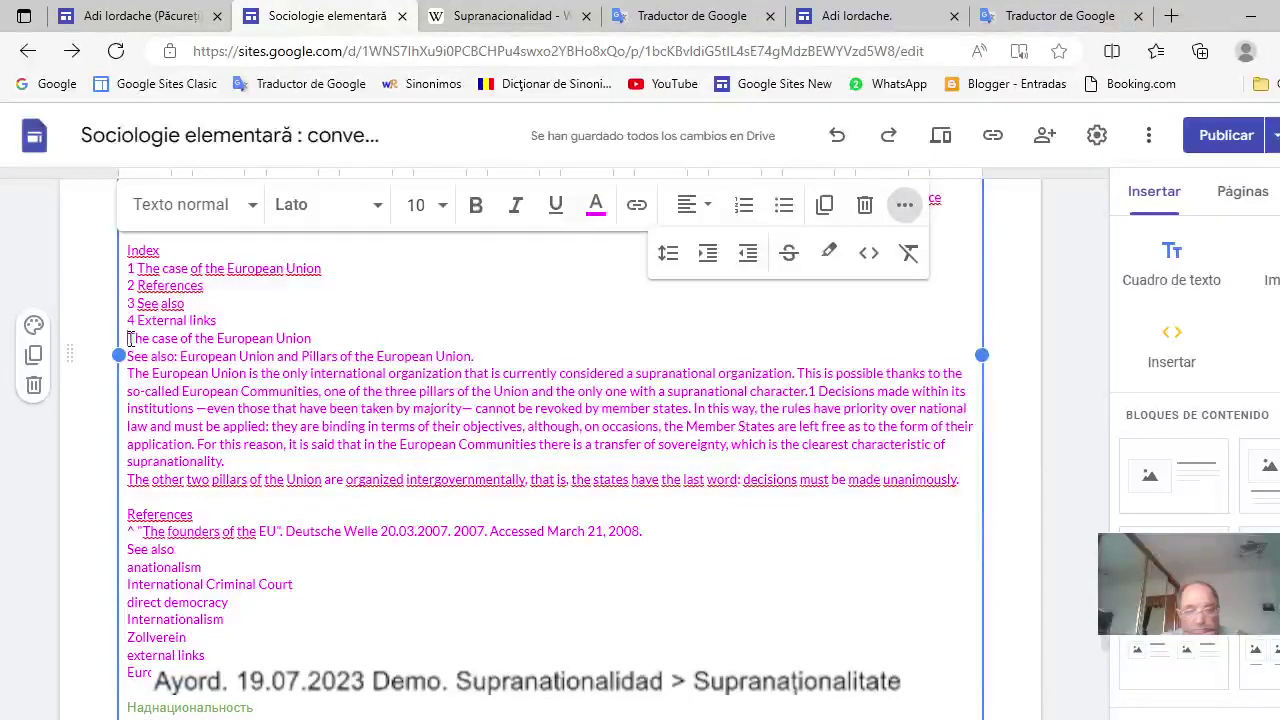
{"action": "key", "text": "Return"}
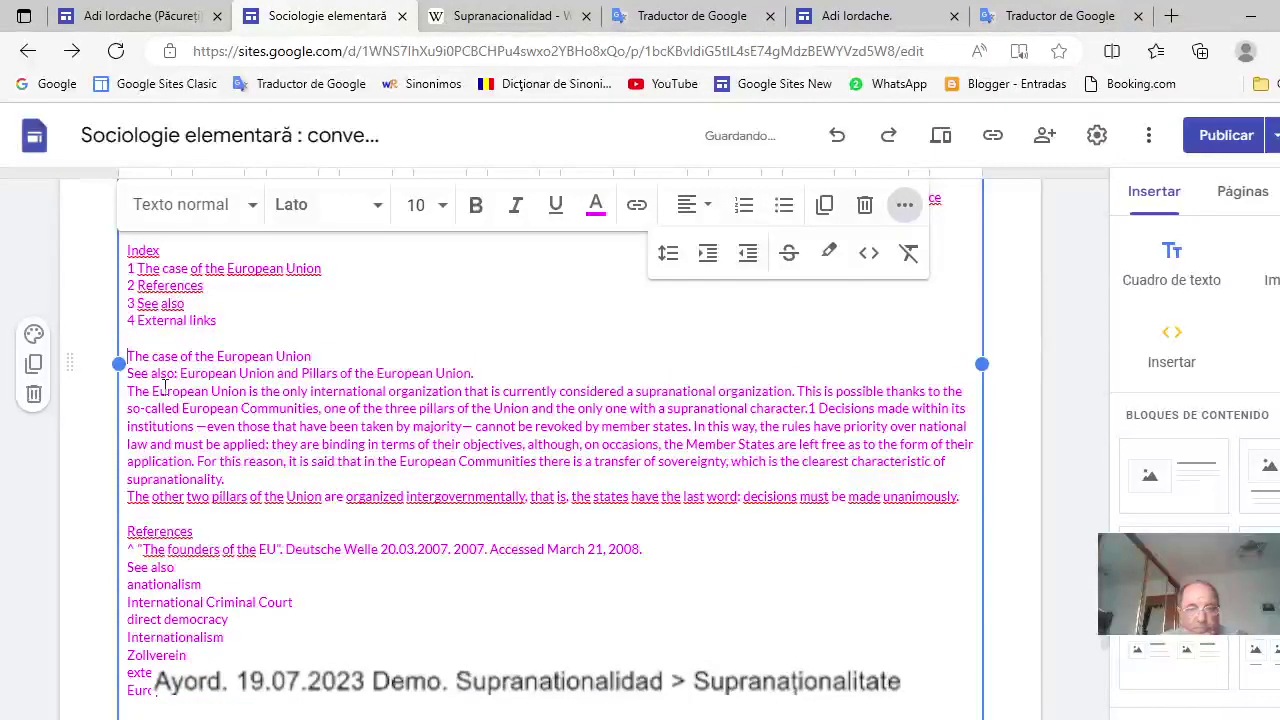
Insert an empty line above the Russian heading Дело Европейского Союза and above the Russian references heading.
{"action": "scroll", "coordinate": [193, 432], "scroll_direction": "down", "scroll_amount": 1}
{"action": "scroll", "coordinate": [193, 432], "scroll_direction": "down", "scroll_amount": 4}
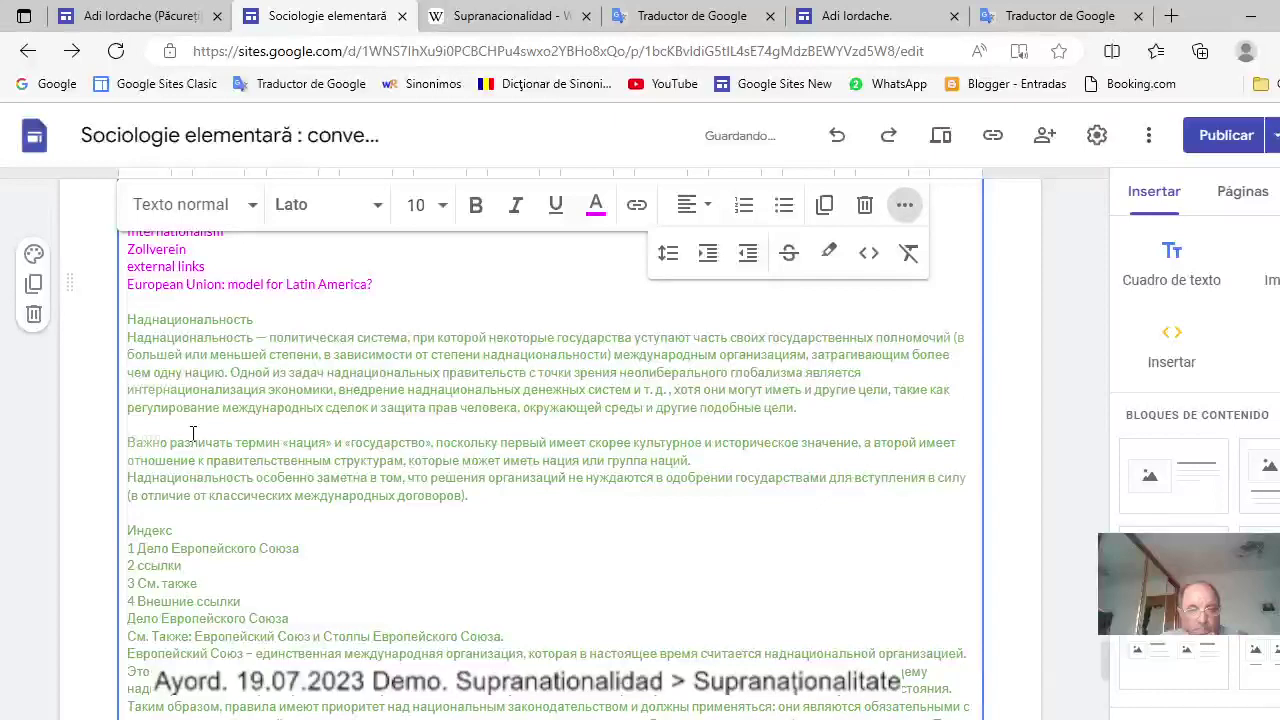
{"action": "scroll", "coordinate": [193, 432], "scroll_direction": "down", "scroll_amount": 2}
{"action": "left_click", "coordinate": [130, 457]}
{"action": "key", "text": "Return"}
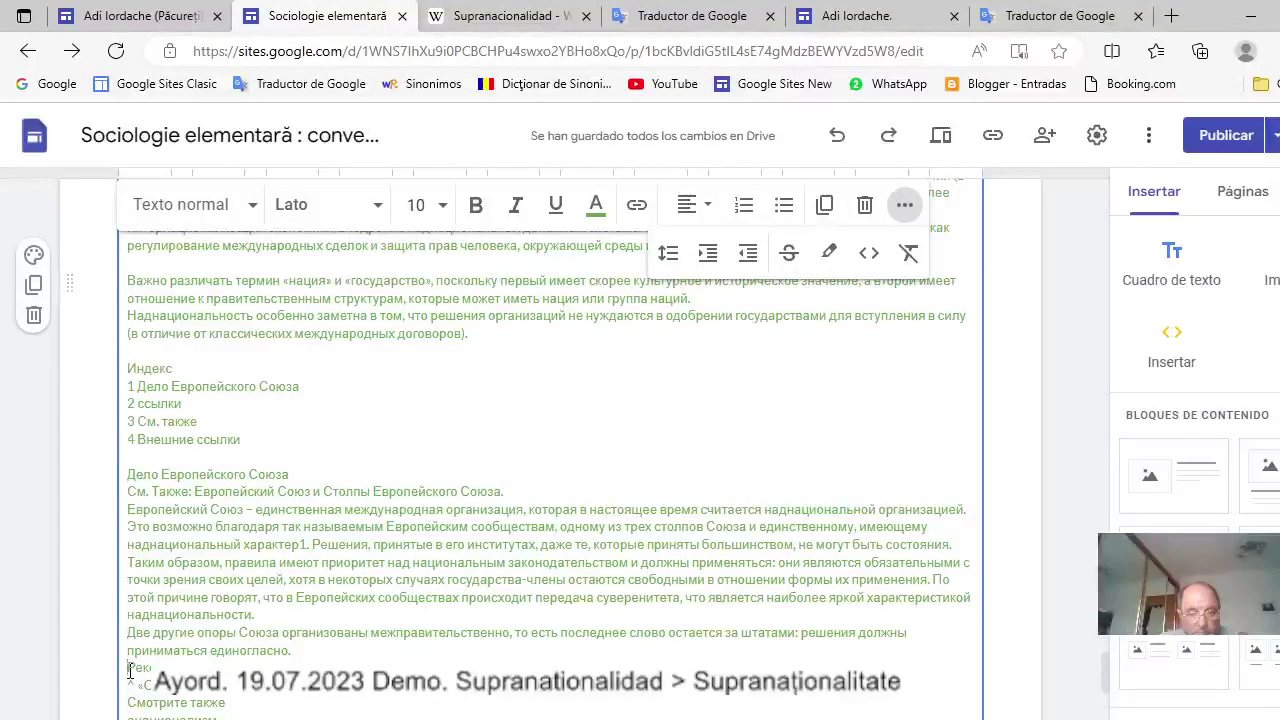
{"action": "left_click", "coordinate": [129, 670]}
{"action": "key", "text": "Return"}
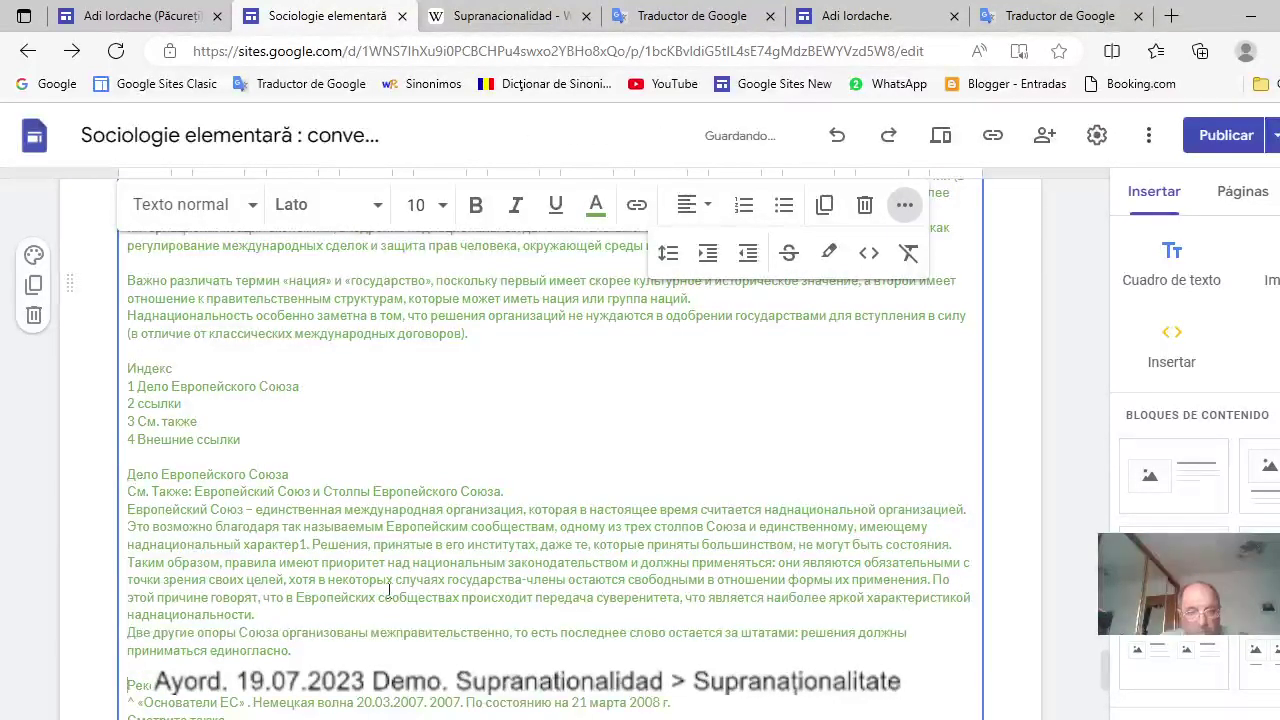
Review the section spacing through the Russian, English and Romanian texts, ending at the Romanian title.
{"action": "left_click", "coordinate": [306, 545]}
{"action": "scroll", "coordinate": [309, 537], "scroll_direction": "up", "scroll_amount": 1}
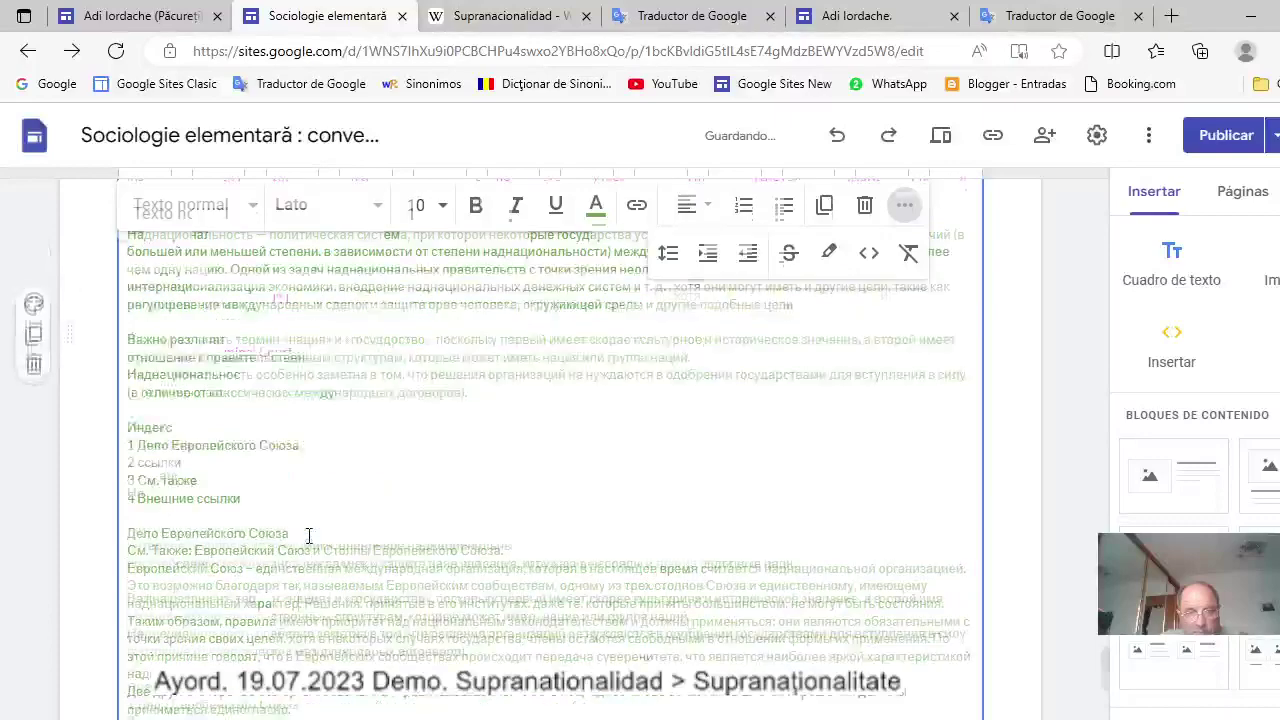
{"action": "scroll", "coordinate": [309, 537], "scroll_direction": "up", "scroll_amount": 4}
{"action": "scroll", "coordinate": [309, 537], "scroll_direction": "up", "scroll_amount": 1}
{"action": "scroll", "coordinate": [309, 537], "scroll_direction": "up", "scroll_amount": 4}
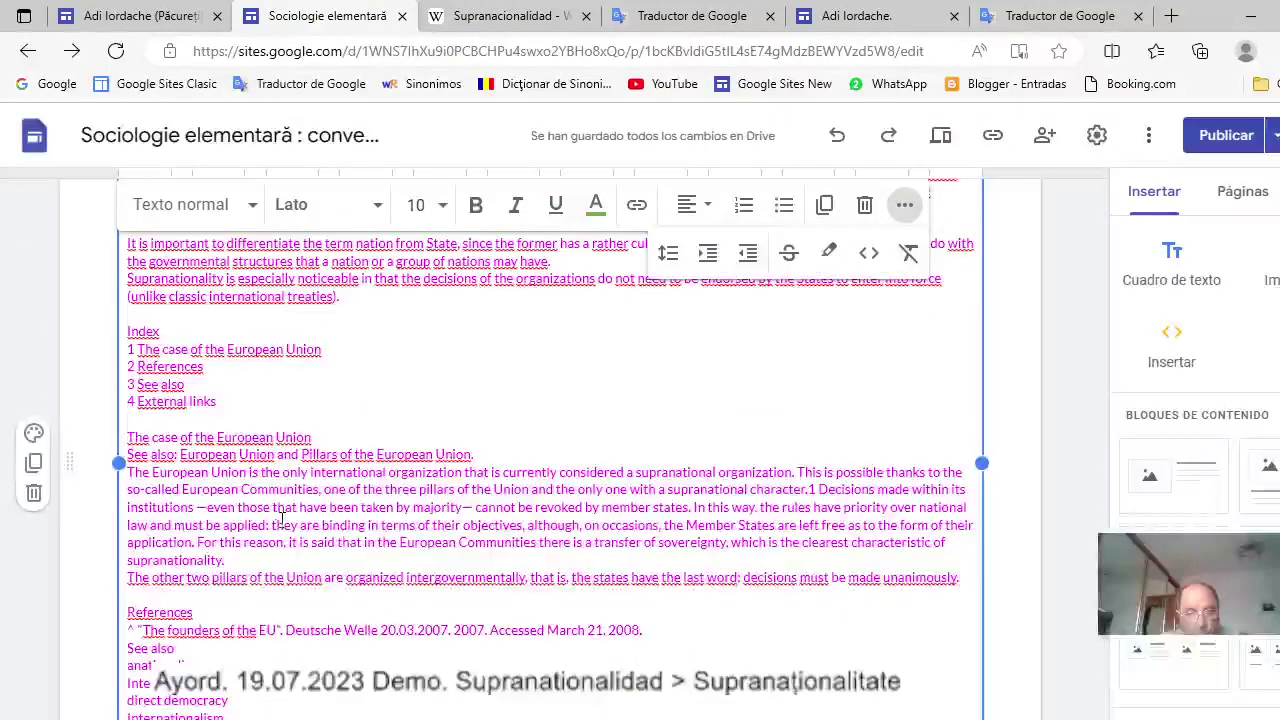
{"action": "scroll", "coordinate": [282, 518], "scroll_direction": "down", "scroll_amount": 5}
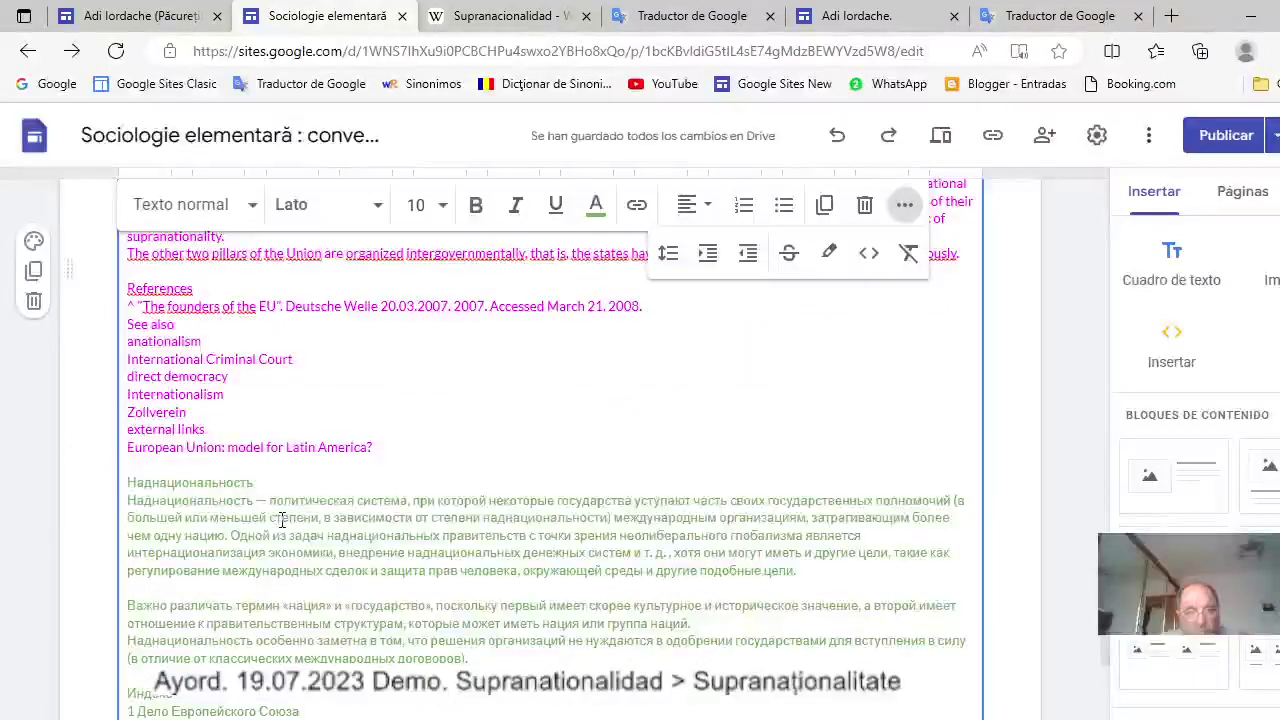
{"action": "scroll", "coordinate": [282, 518], "scroll_direction": "up", "scroll_amount": 4}
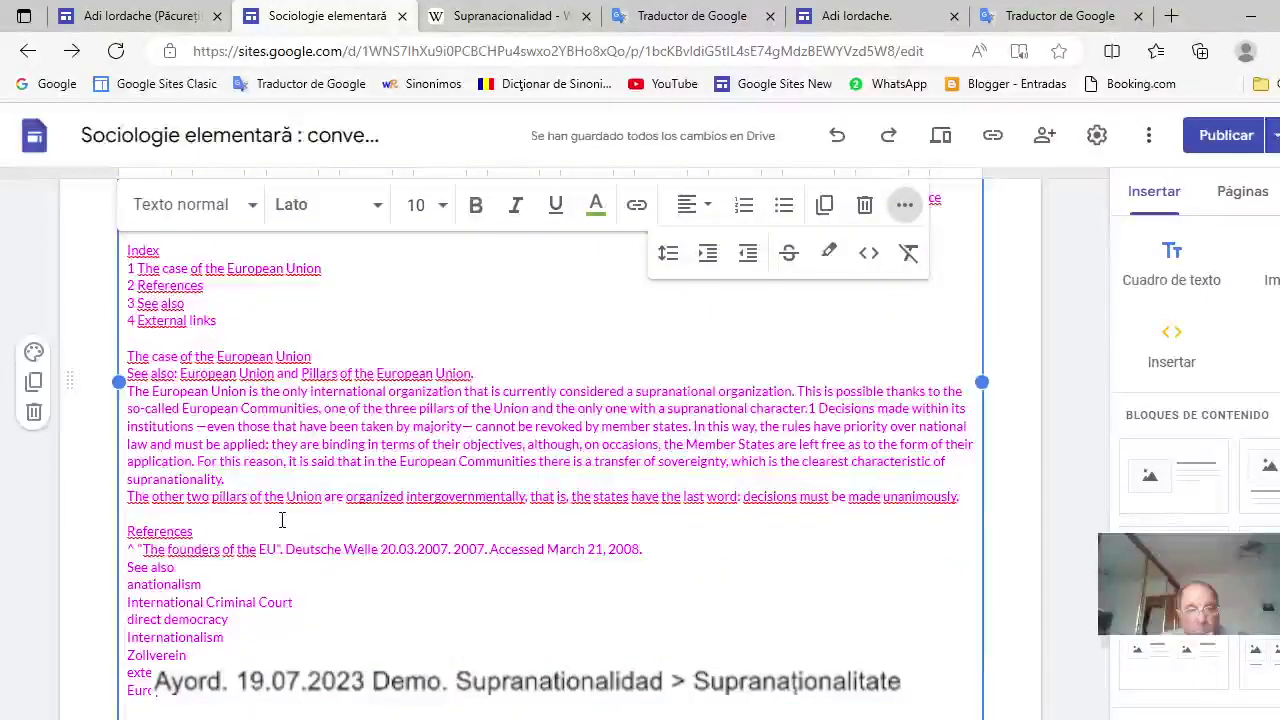
{"action": "scroll", "coordinate": [282, 519], "scroll_direction": "up", "scroll_amount": 5}
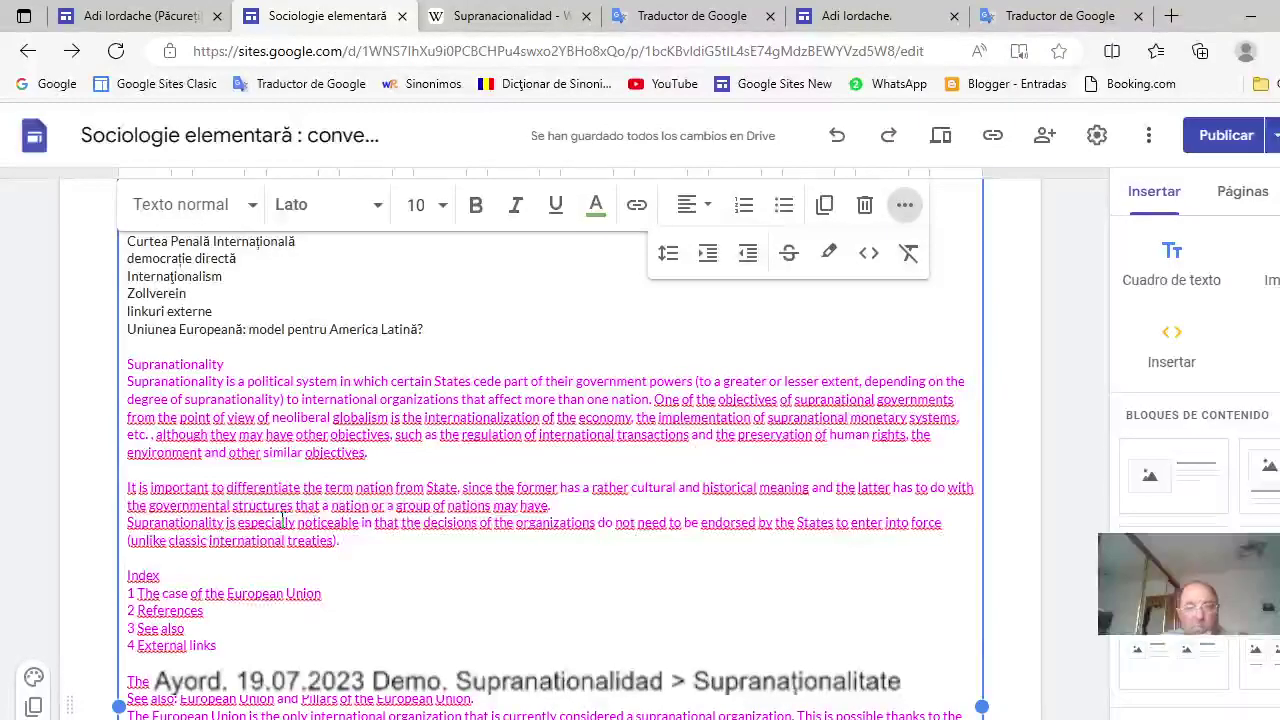
{"action": "scroll", "coordinate": [282, 518], "scroll_direction": "up", "scroll_amount": 6}
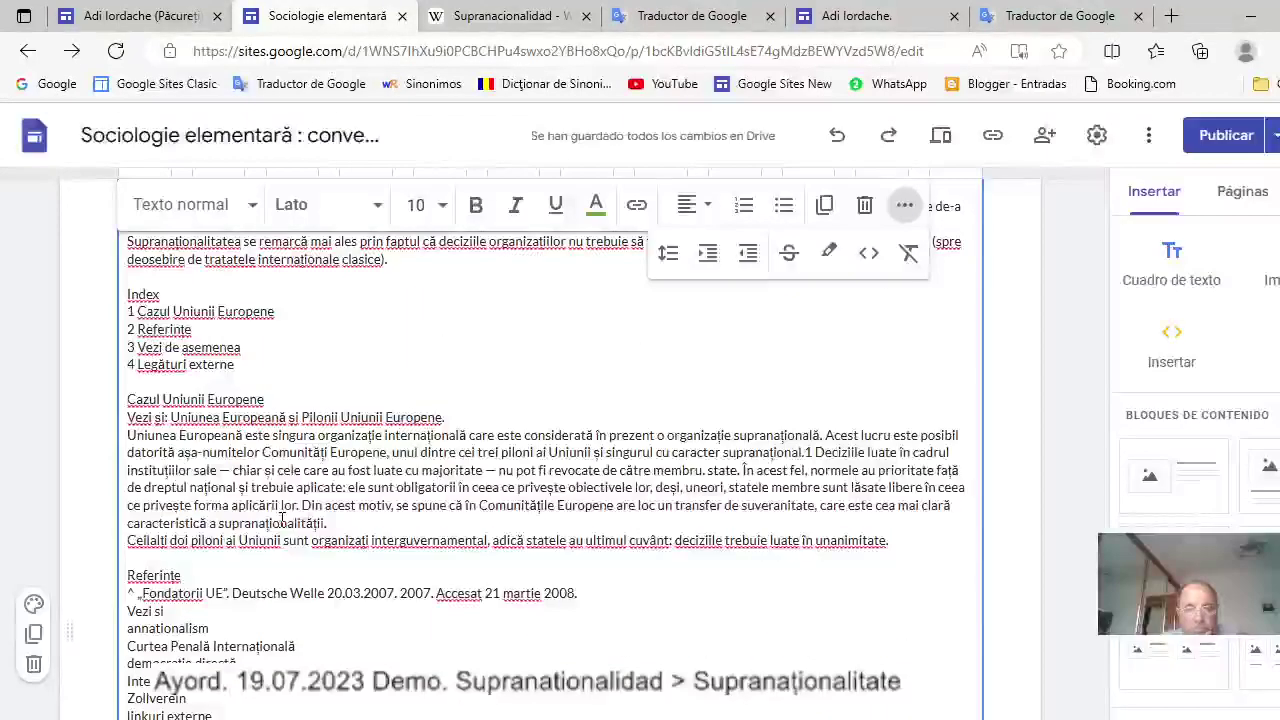
{"action": "scroll", "coordinate": [282, 519], "scroll_direction": "up", "scroll_amount": 4}
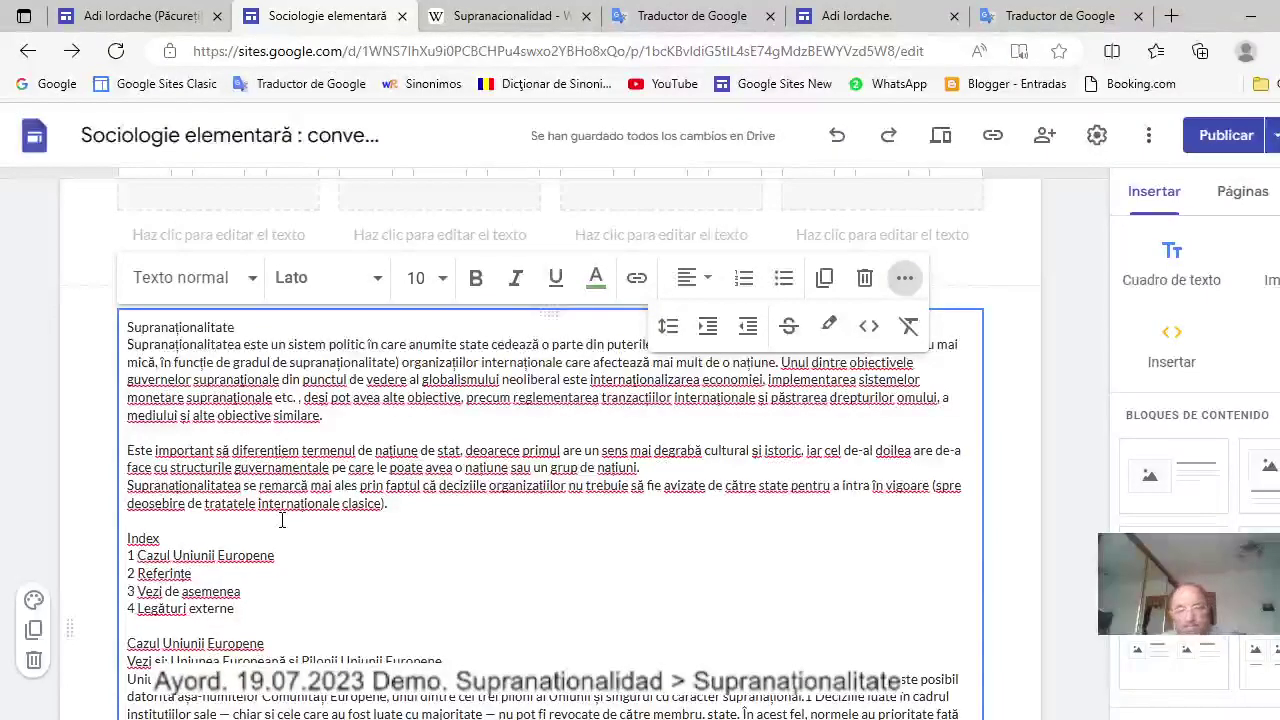
{"action": "scroll", "coordinate": [280, 517], "scroll_direction": "up", "scroll_amount": 4}
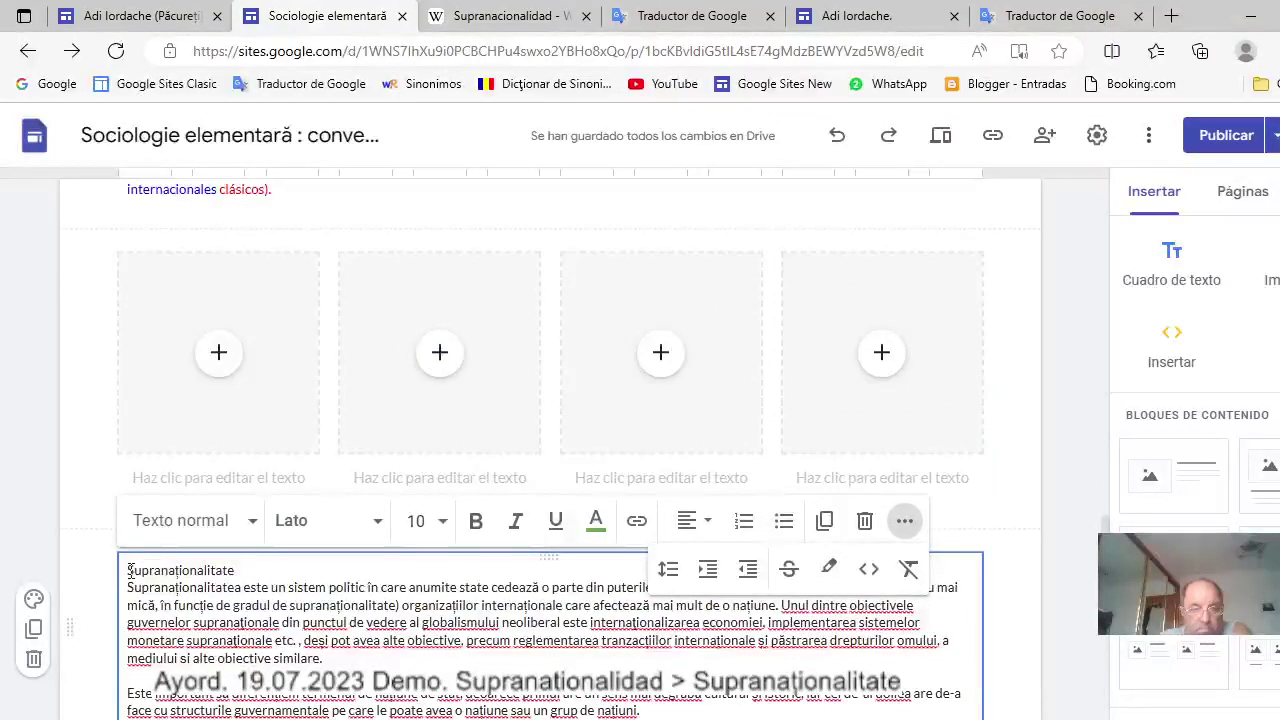
Make the Romanian title Supranaționalitate bold and set its font size to 11.
{"action": "left_click_drag", "start_coordinate": [130, 570], "coordinate": [200, 571]}
{"action": "left_click_drag", "start_coordinate": [232, 570], "coordinate": [237, 570]}
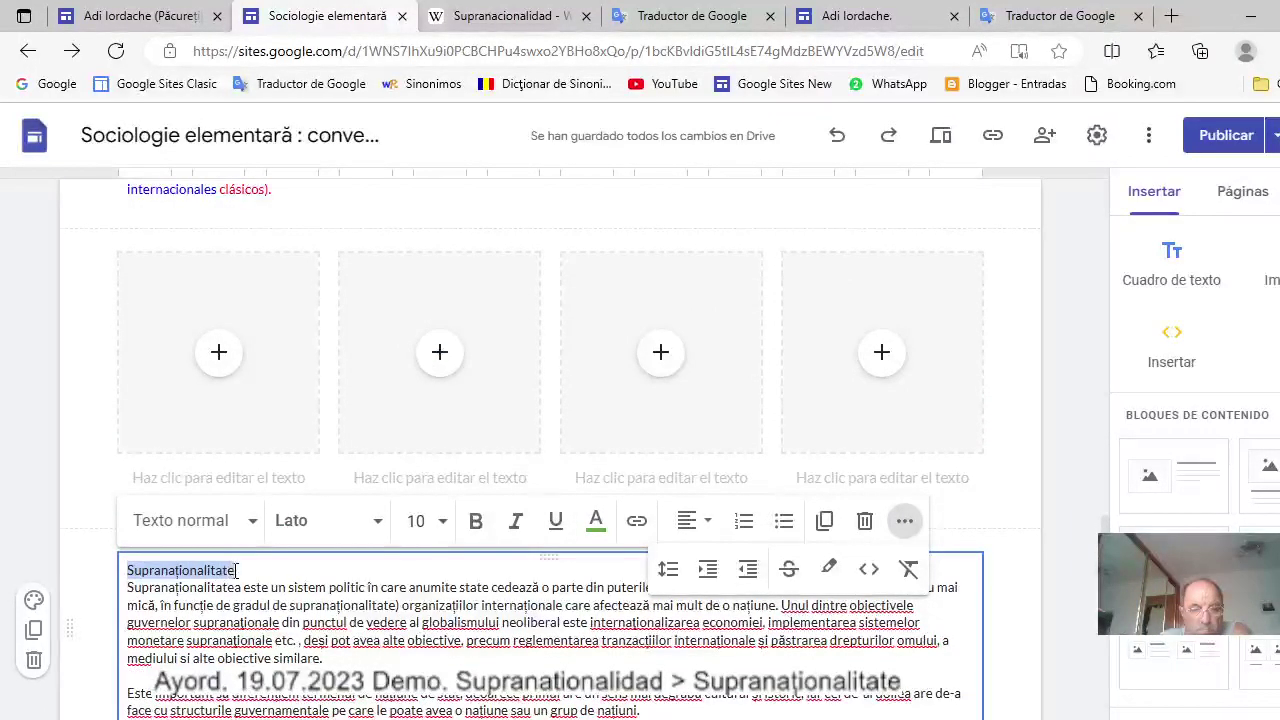
{"action": "left_click", "coordinate": [477, 522]}
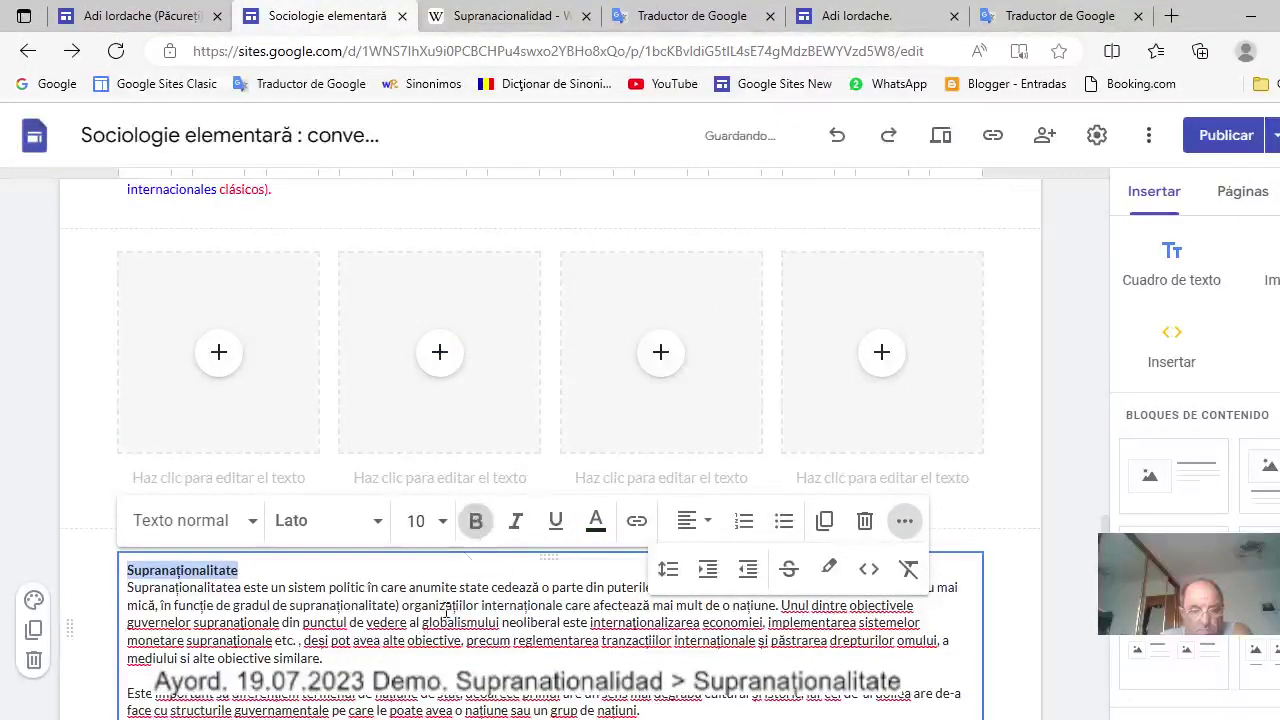
{"action": "scroll", "coordinate": [487, 627], "scroll_direction": "down", "scroll_amount": 4}
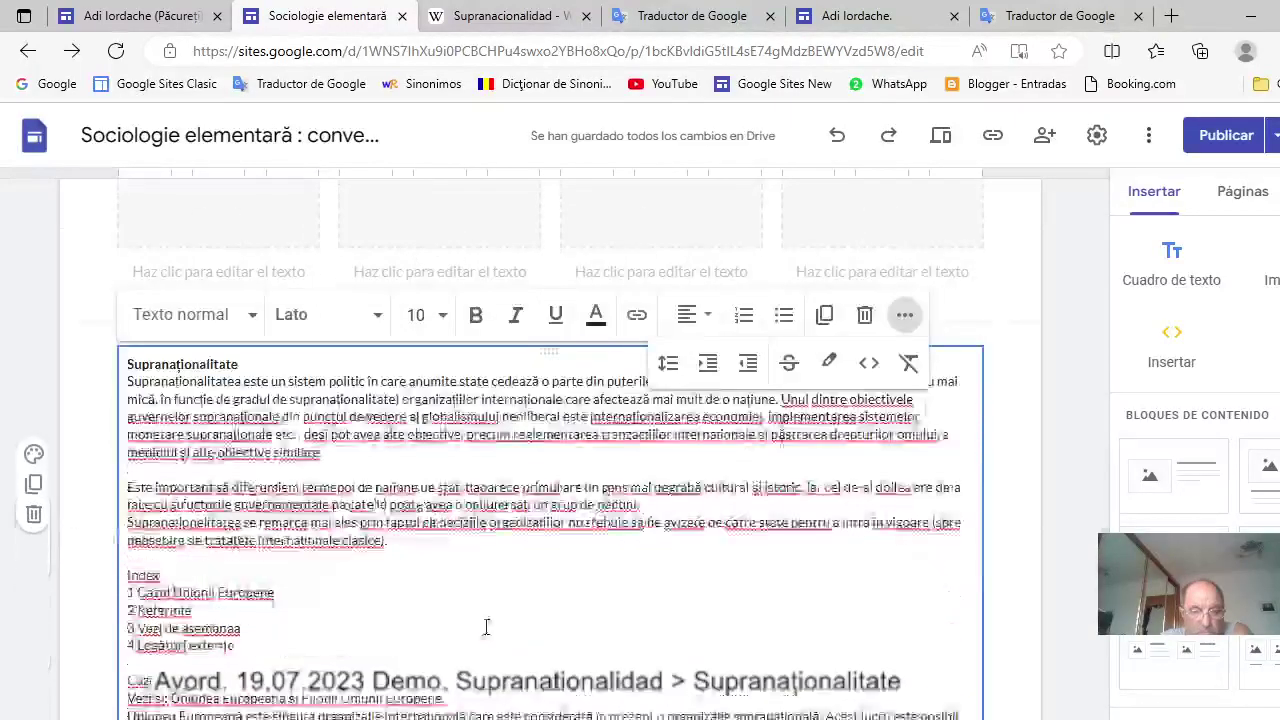
{"action": "scroll", "coordinate": [485, 627], "scroll_direction": "down", "scroll_amount": 1}
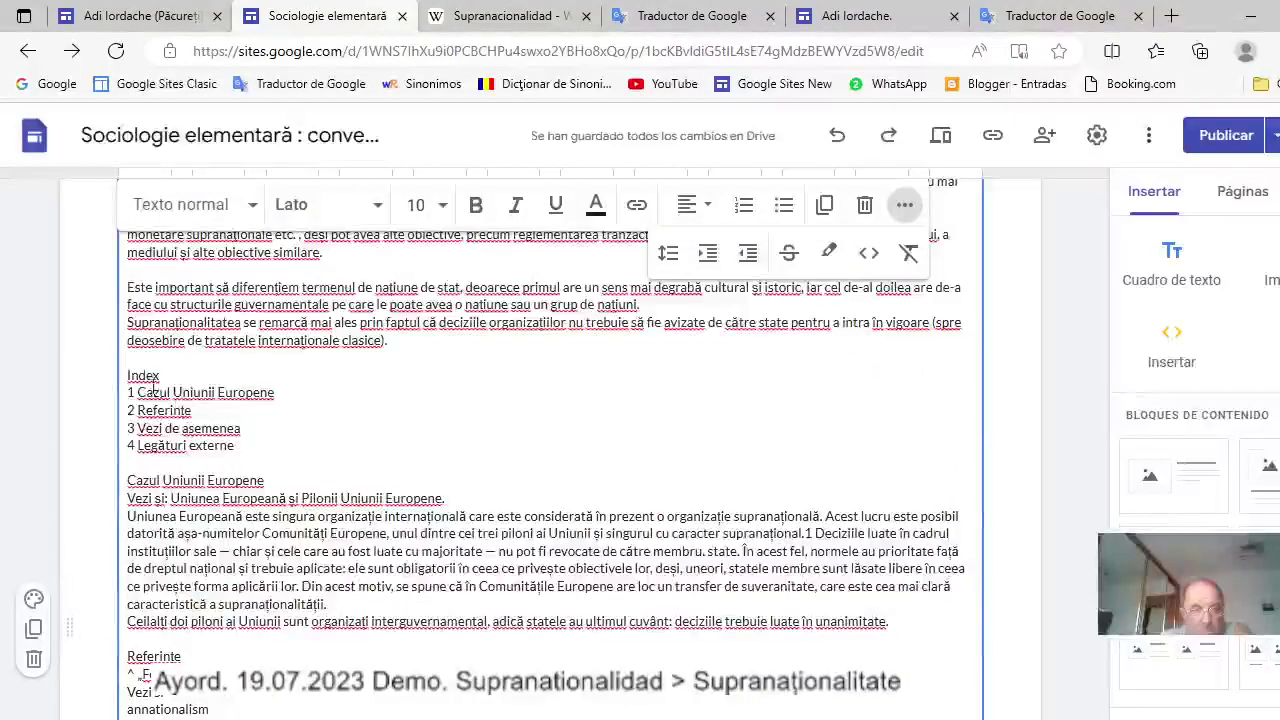
{"action": "scroll", "coordinate": [128, 375], "scroll_direction": "up", "scroll_amount": 4}
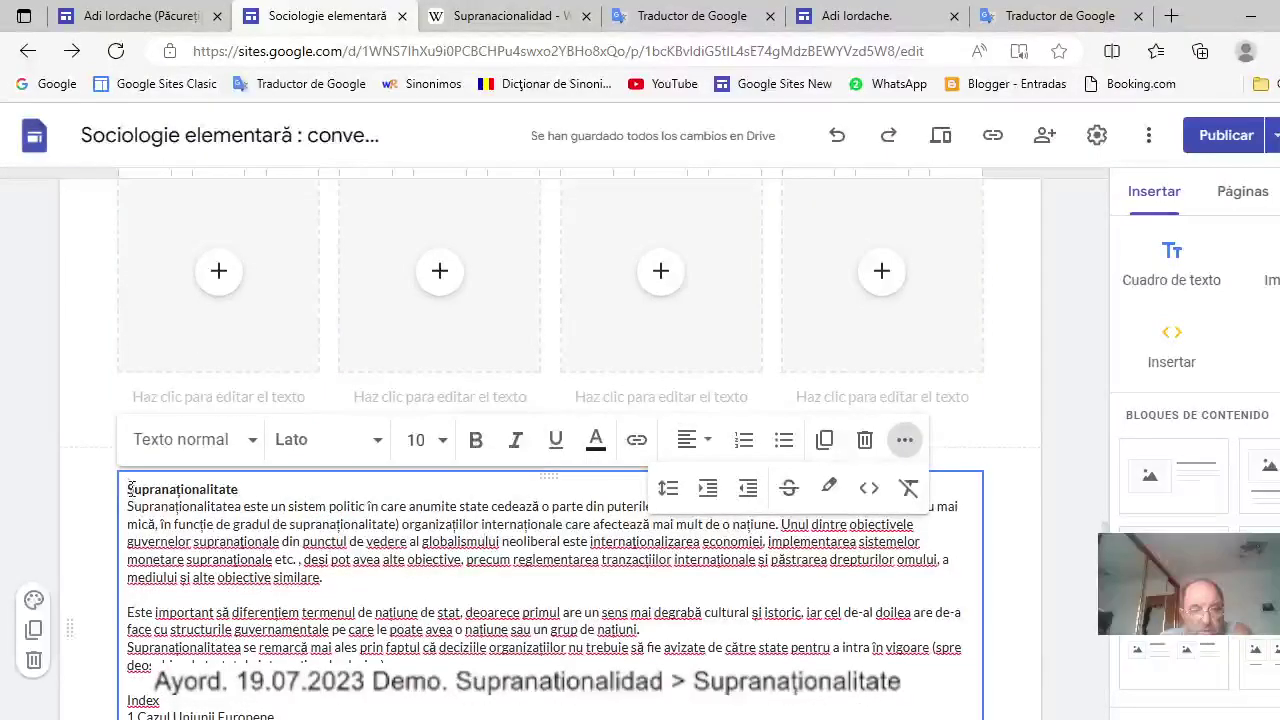
{"action": "left_click_drag", "start_coordinate": [128, 489], "coordinate": [223, 486]}
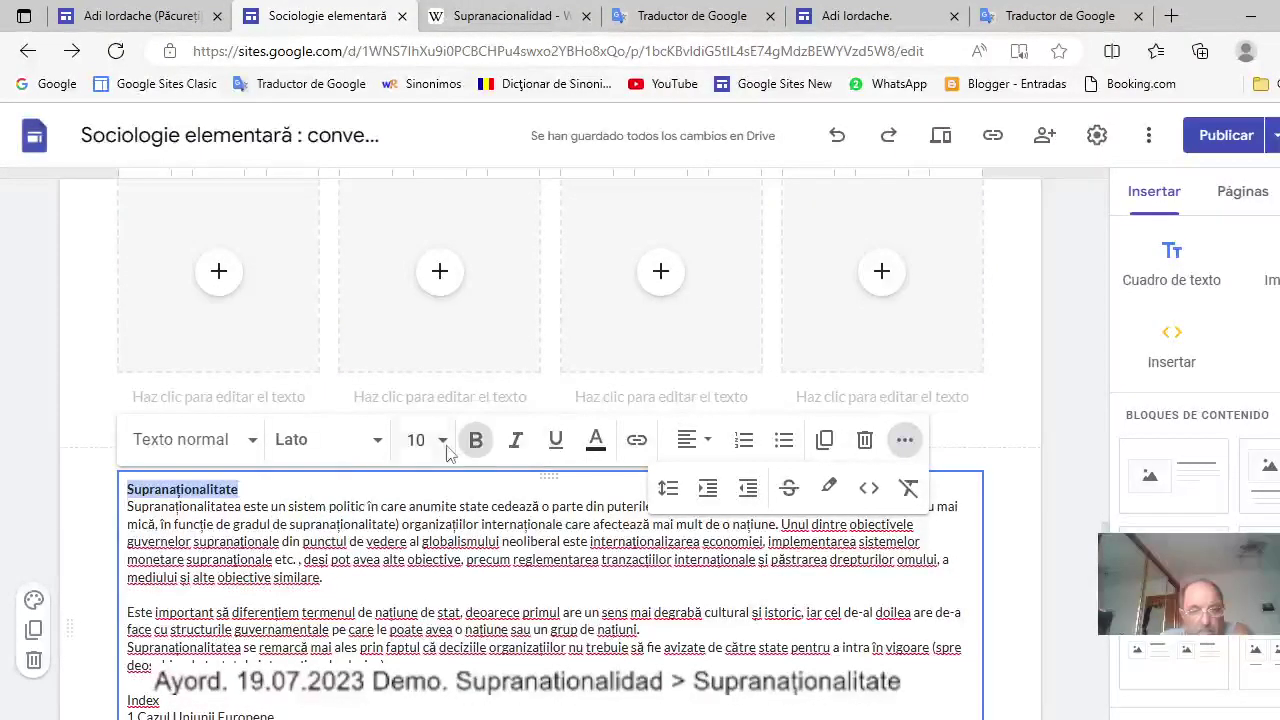
{"action": "left_click", "coordinate": [416, 440]}
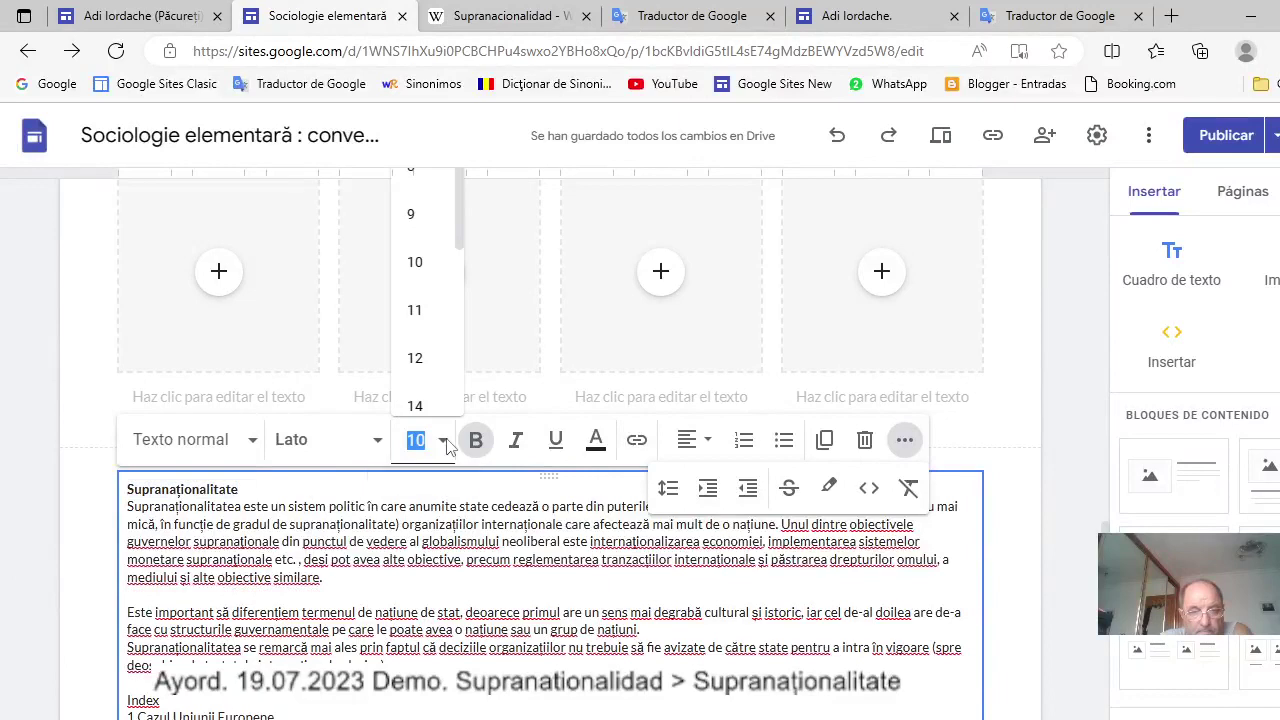
{"action": "left_click", "coordinate": [437, 335]}
Make the Romanian headings Index and Cazul Uniunii Europene bold.
{"action": "scroll", "coordinate": [364, 599], "scroll_direction": "down", "scroll_amount": 2}
{"action": "scroll", "coordinate": [364, 599], "scroll_direction": "down", "scroll_amount": 3}
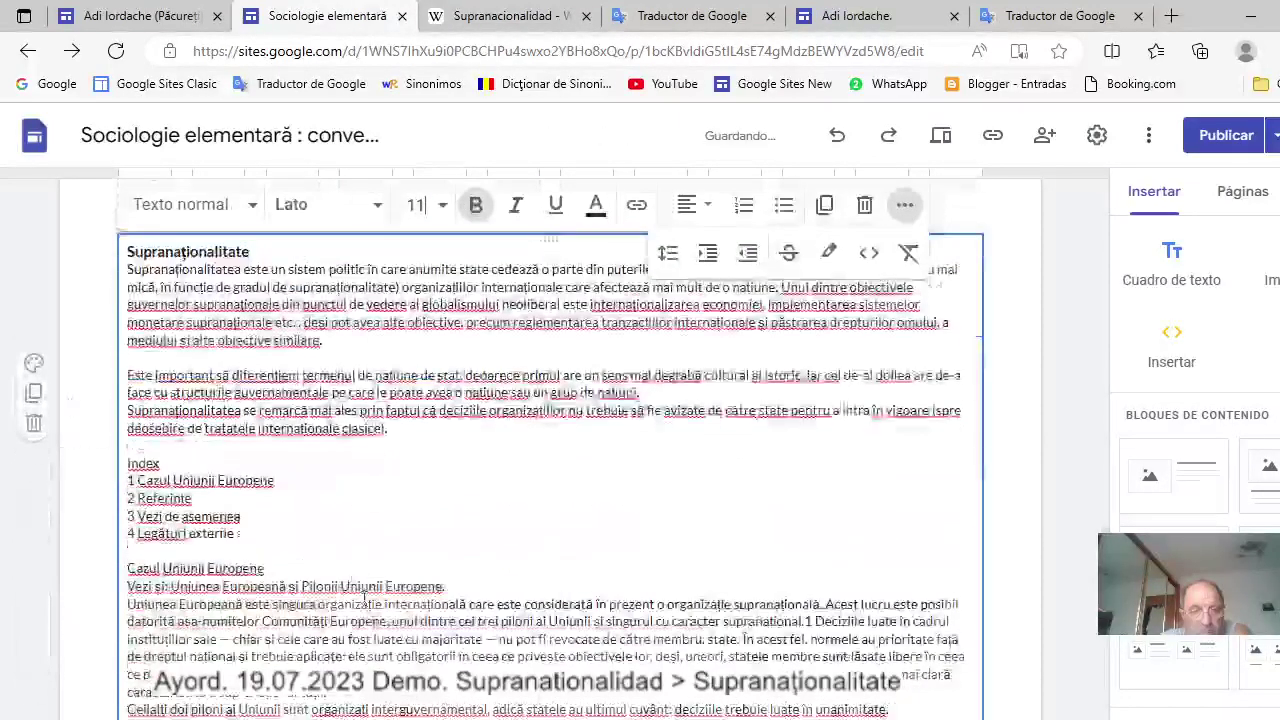
{"action": "left_click_drag", "start_coordinate": [127, 375], "coordinate": [161, 375]}
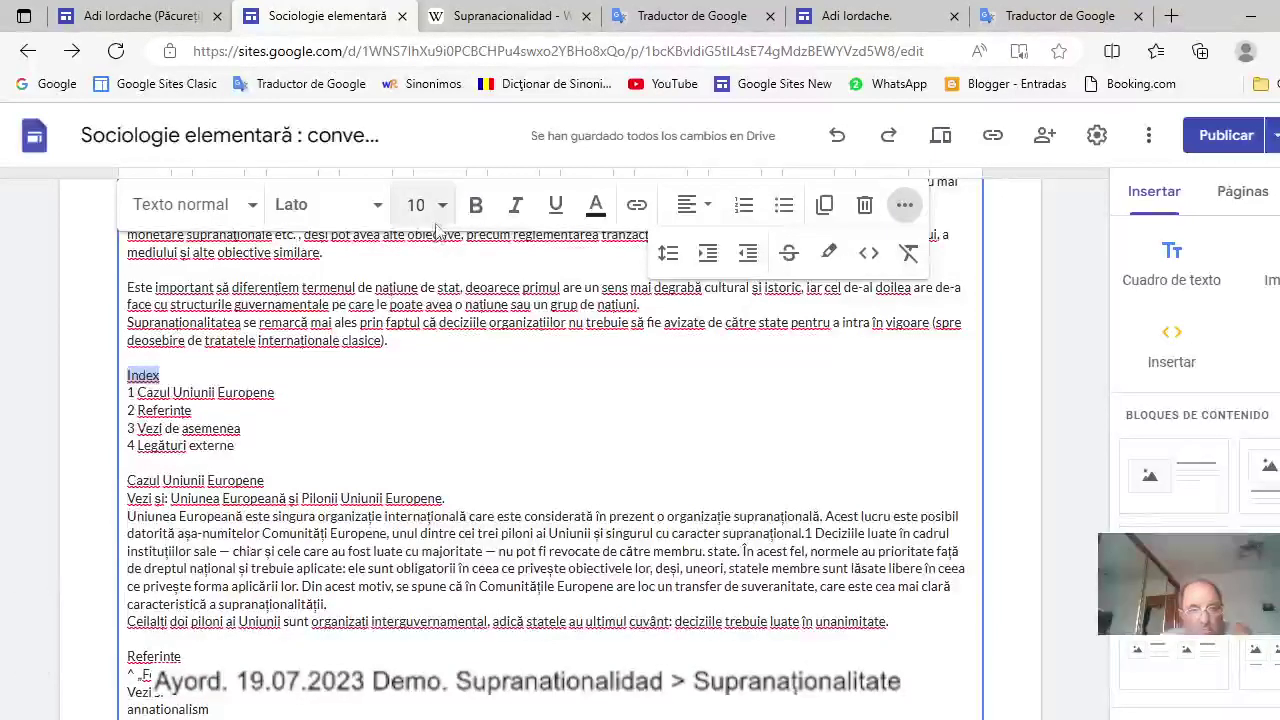
{"action": "left_click", "coordinate": [477, 207]}
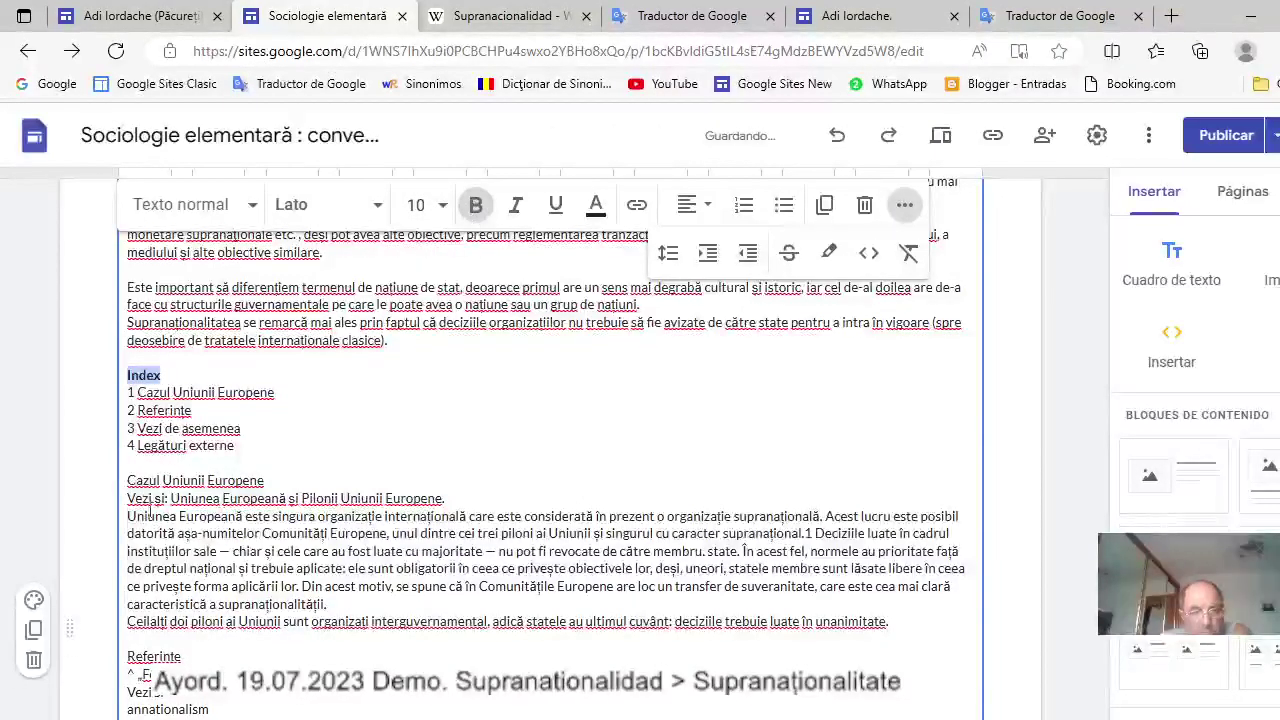
{"action": "left_click_drag", "start_coordinate": [130, 481], "coordinate": [265, 478]}
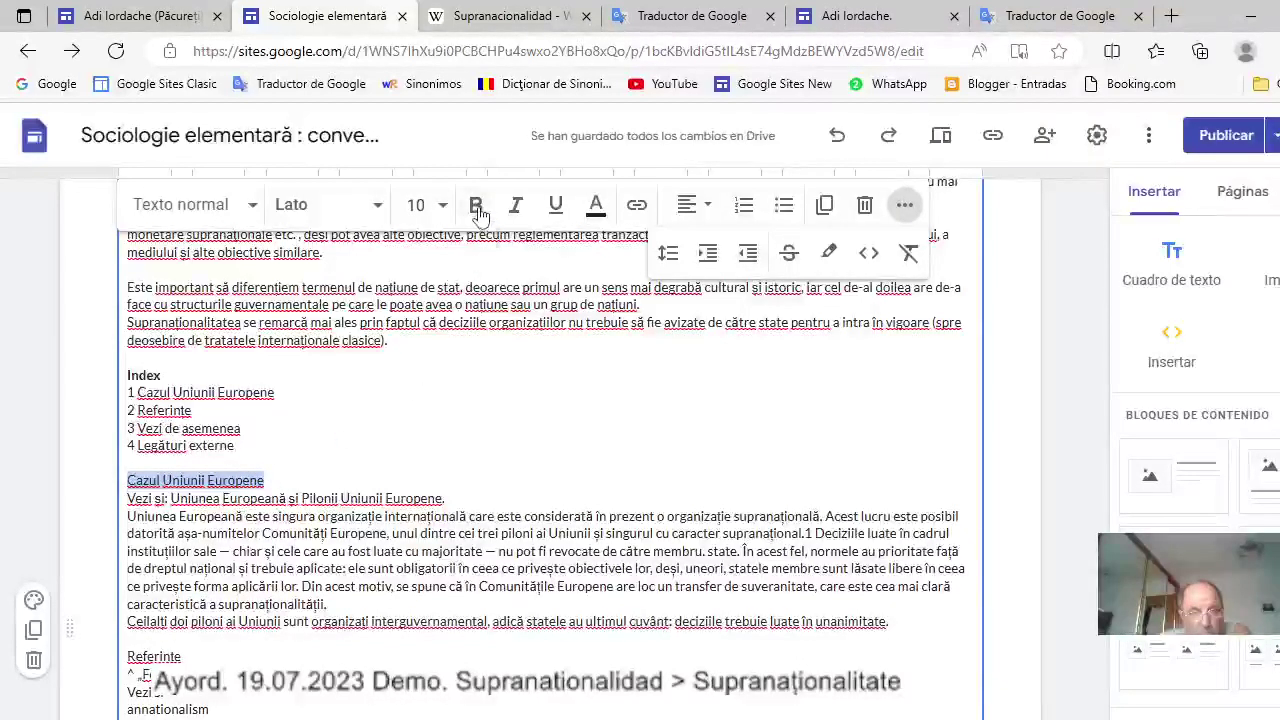
{"action": "left_click", "coordinate": [478, 210]}
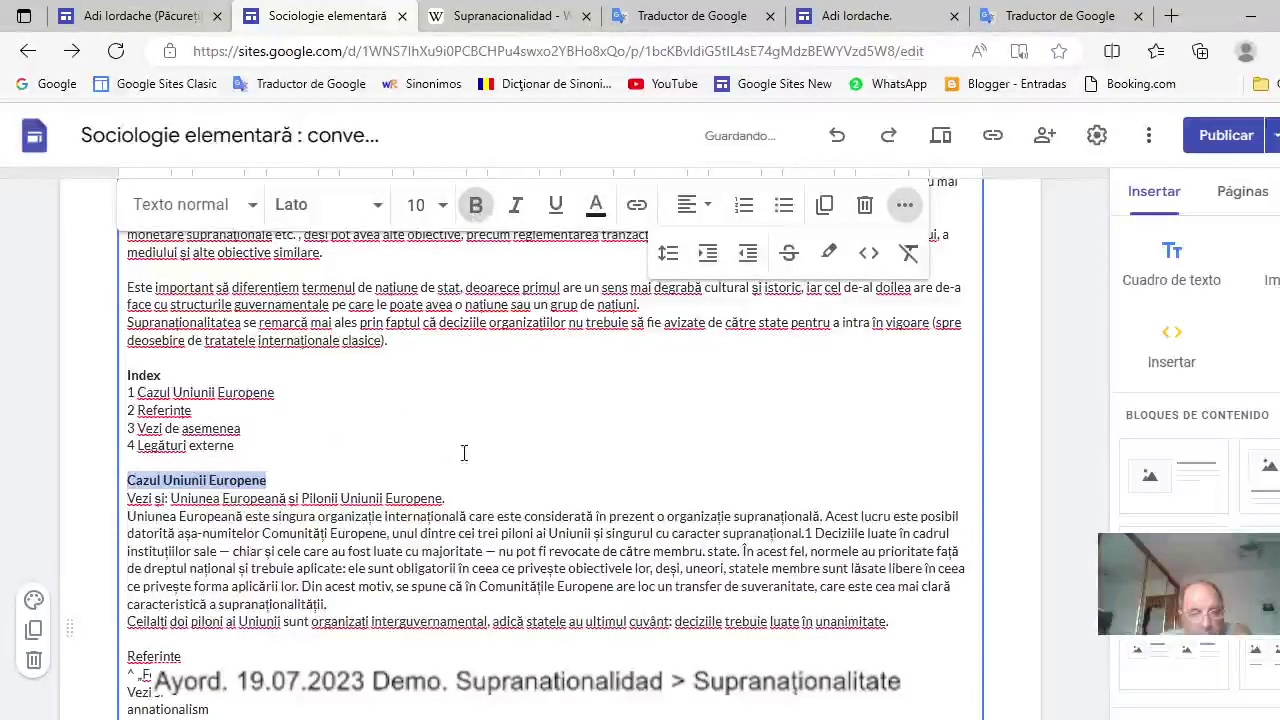
{"action": "left_click", "coordinate": [494, 457]}
Make the Romanian heading Referințe bold and insert an empty line above Vezi si.
{"action": "scroll", "coordinate": [480, 470], "scroll_direction": "down", "scroll_amount": 3}
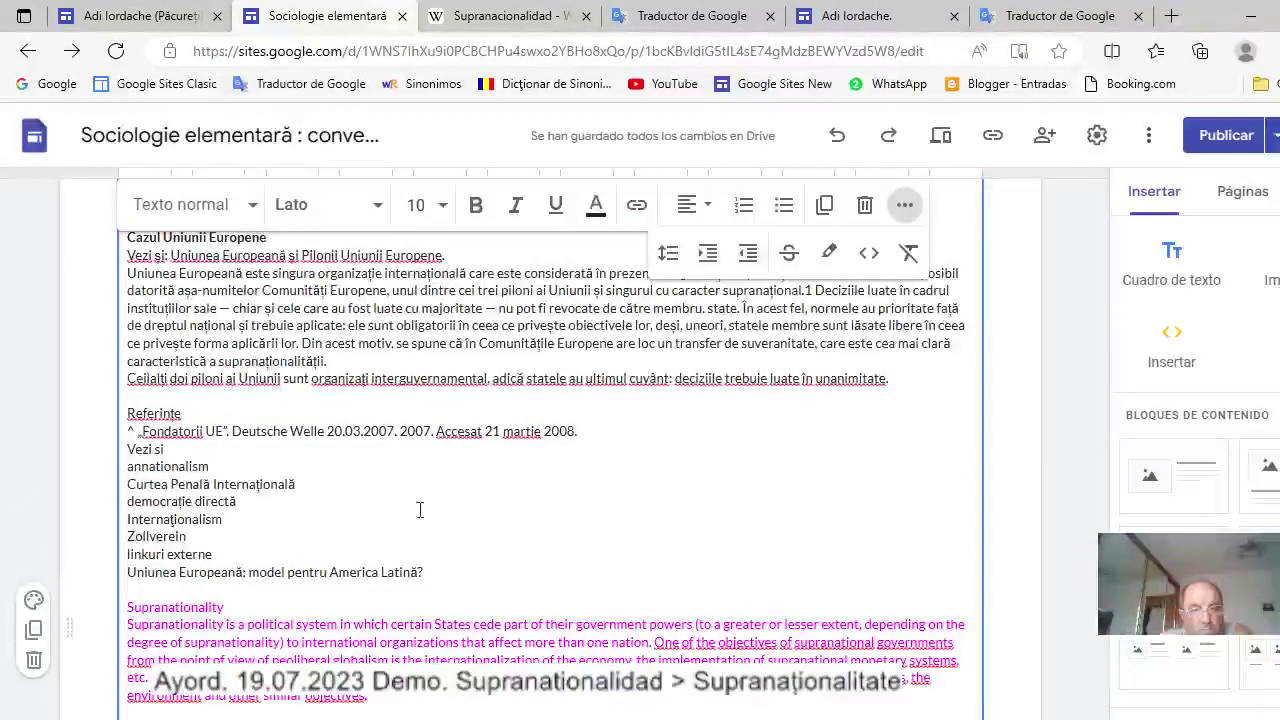
{"action": "left_click_drag", "start_coordinate": [128, 411], "coordinate": [180, 411]}
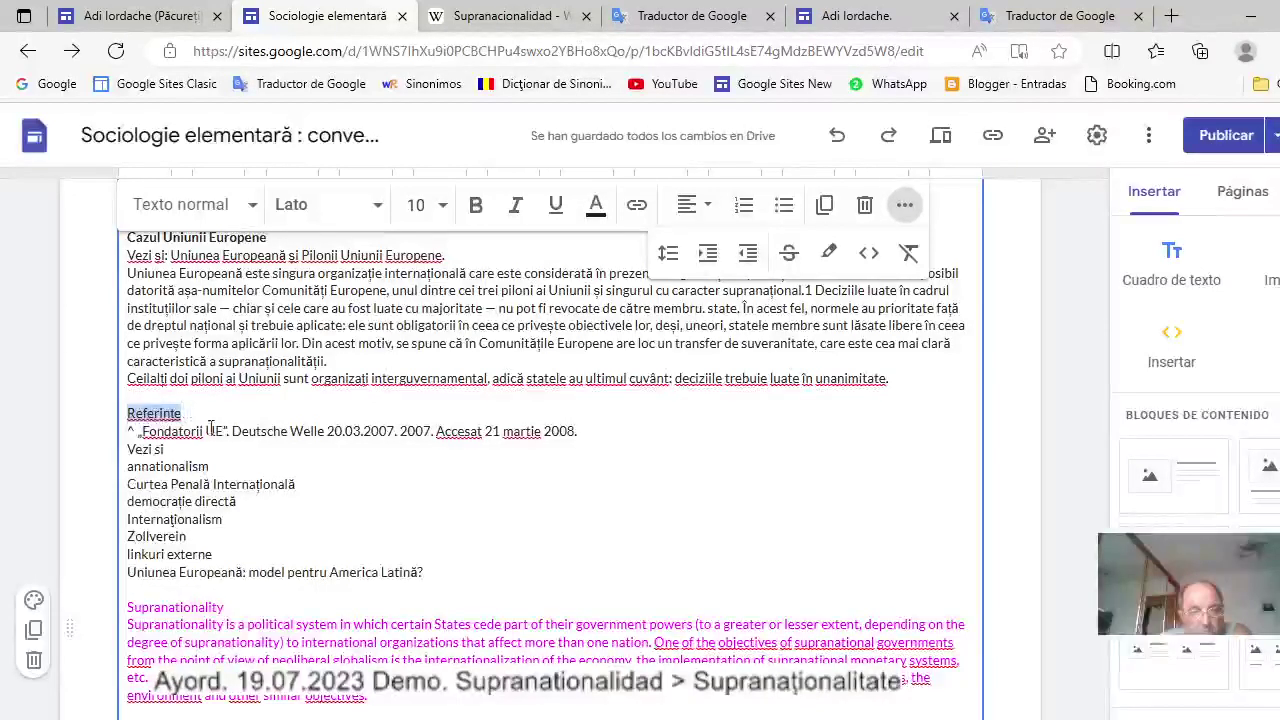
{"action": "left_click", "coordinate": [476, 205]}
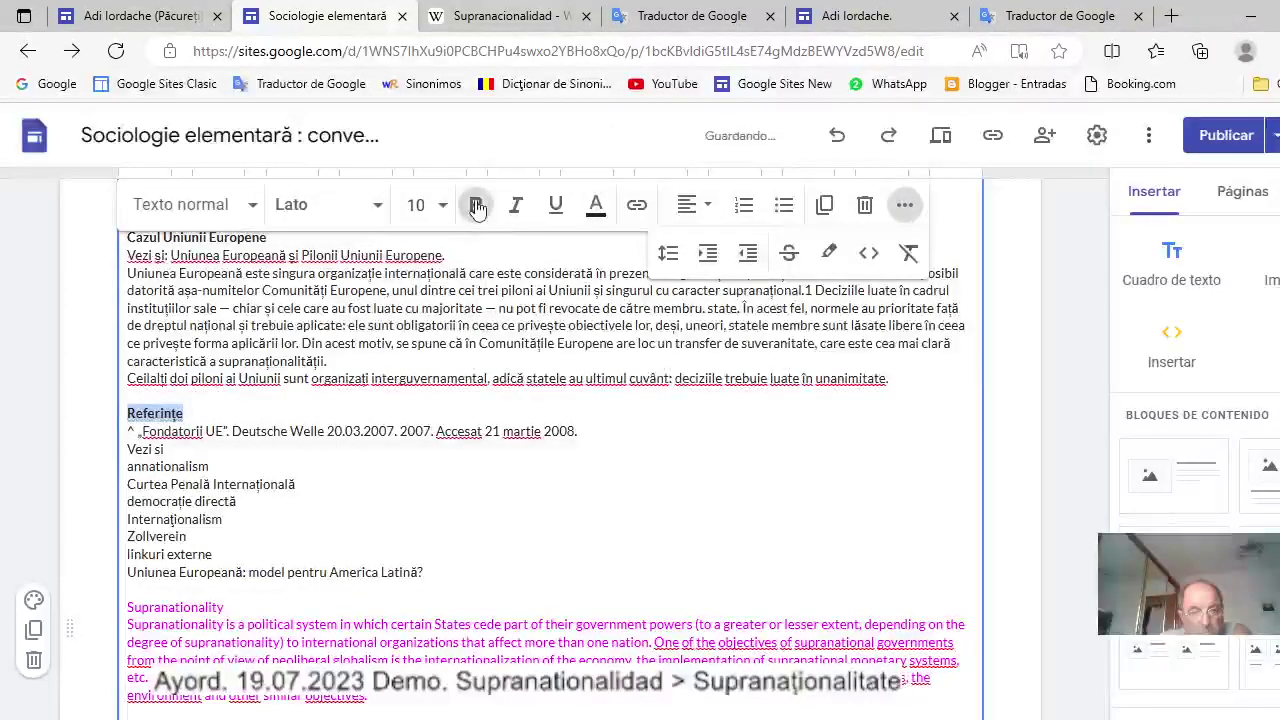
{"action": "left_click", "coordinate": [128, 449]}
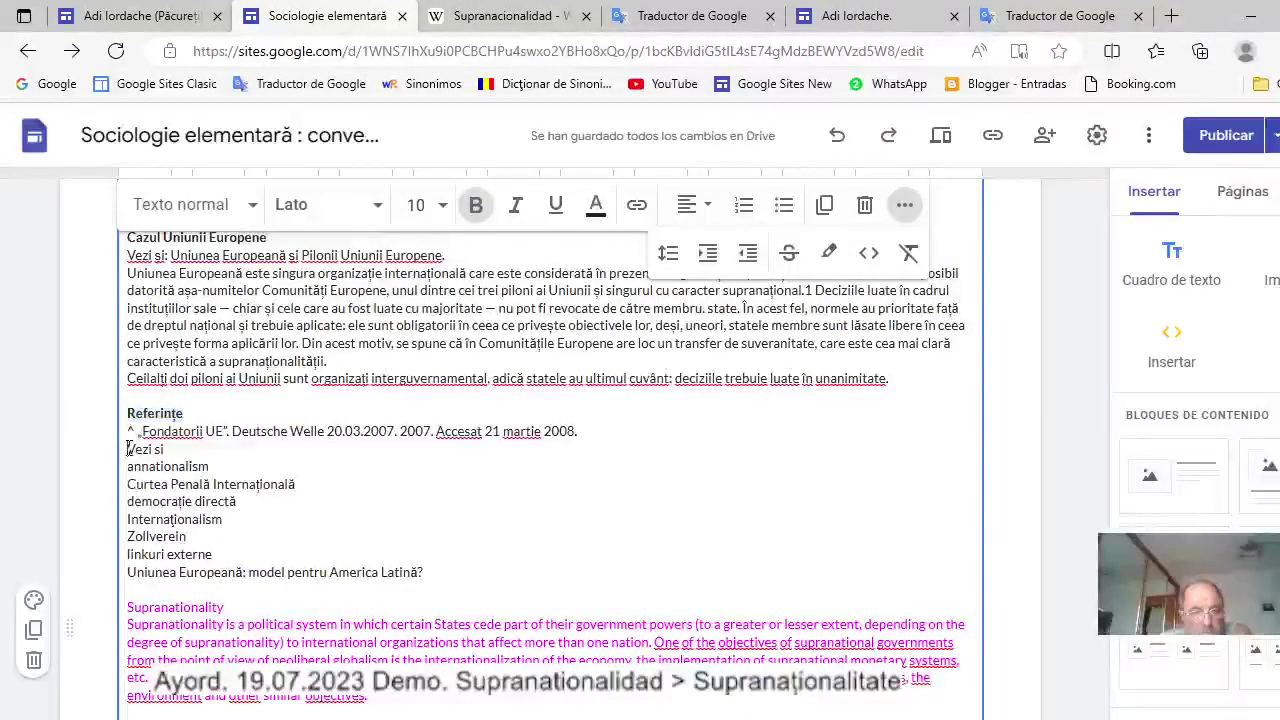
{"action": "key", "text": "Return"}
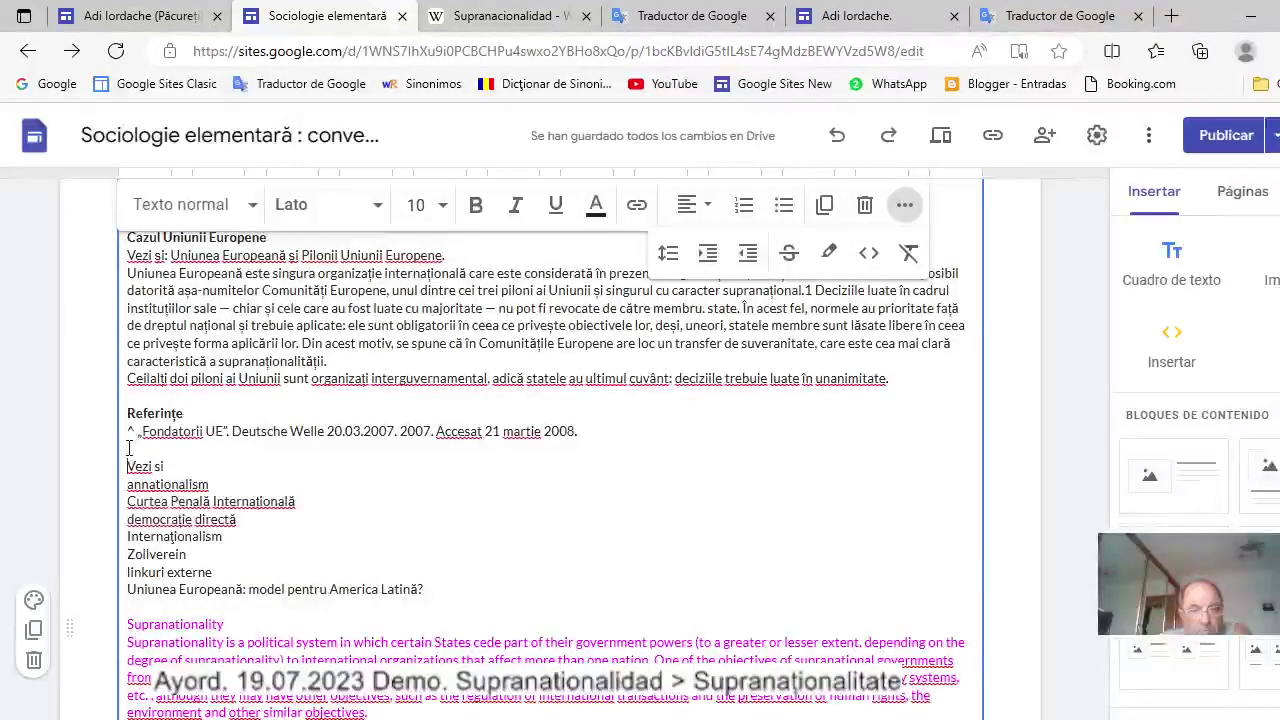
Make the English title Supranationality bold and set its font size to 11.
{"action": "scroll", "coordinate": [274, 555], "scroll_direction": "down", "scroll_amount": 3}
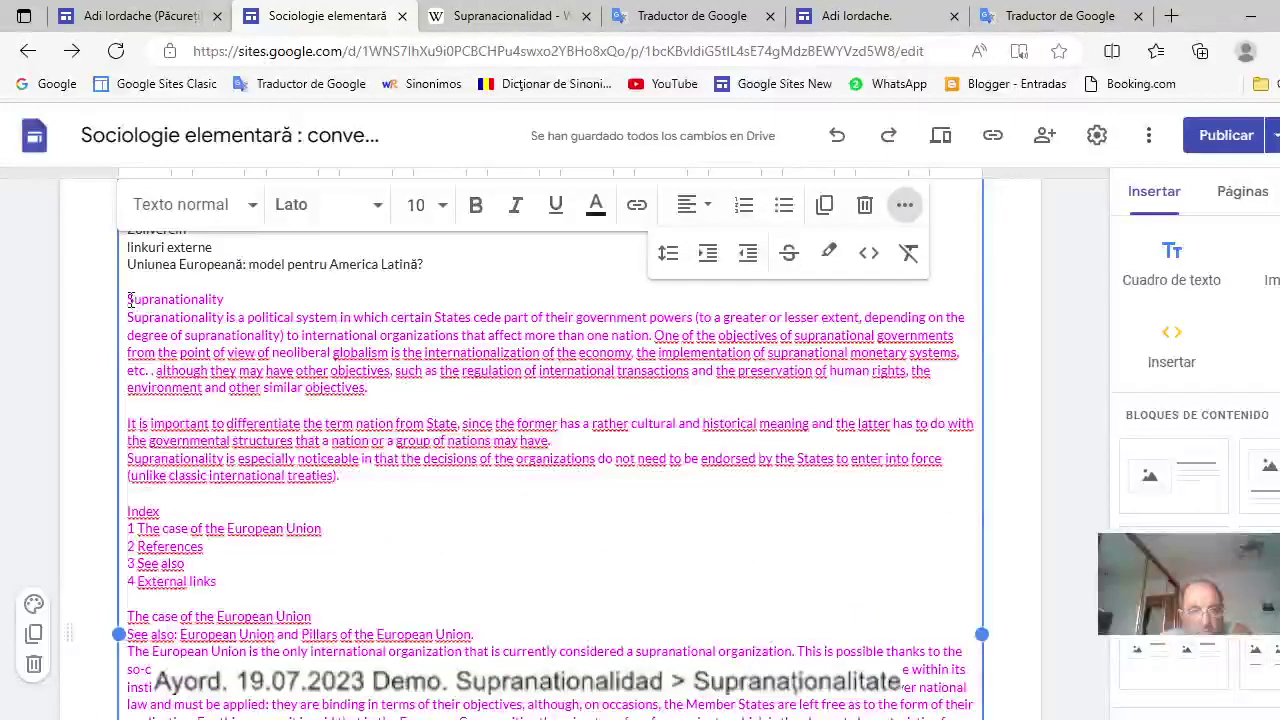
{"action": "left_click_drag", "start_coordinate": [128, 299], "coordinate": [238, 303]}
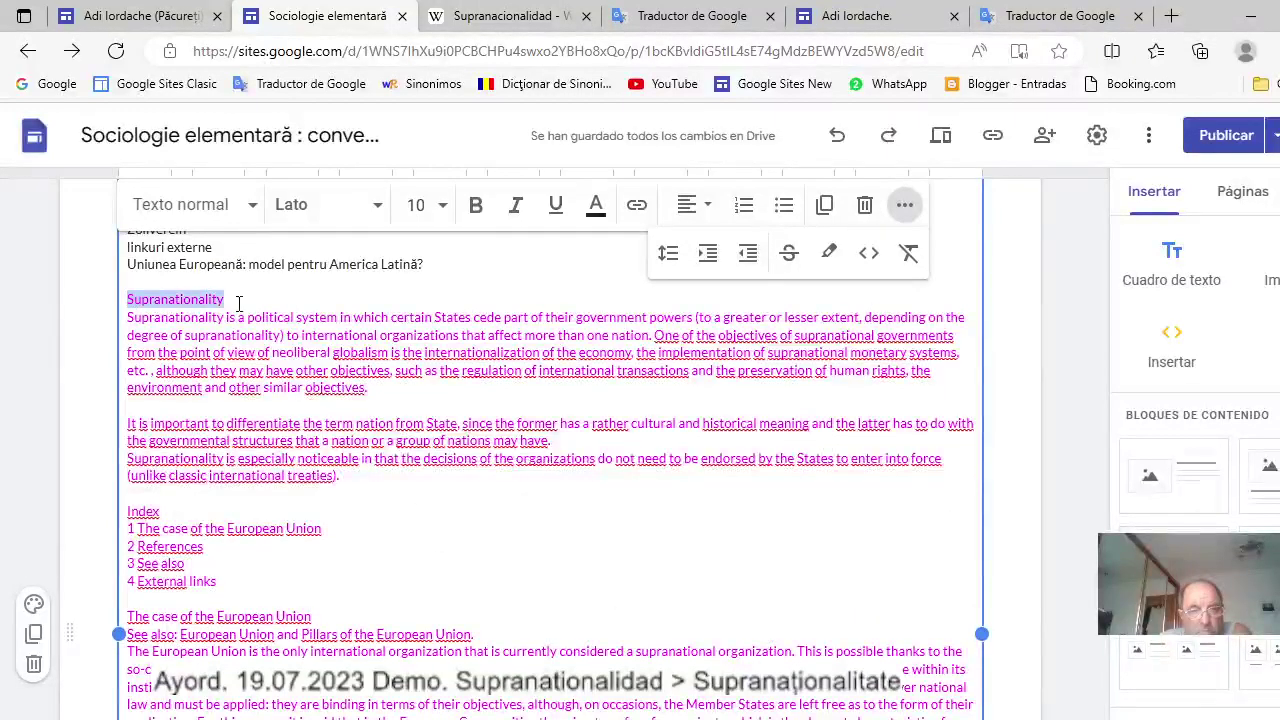
{"action": "left_click", "coordinate": [475, 205]}
{"action": "left_click", "coordinate": [441, 204]}
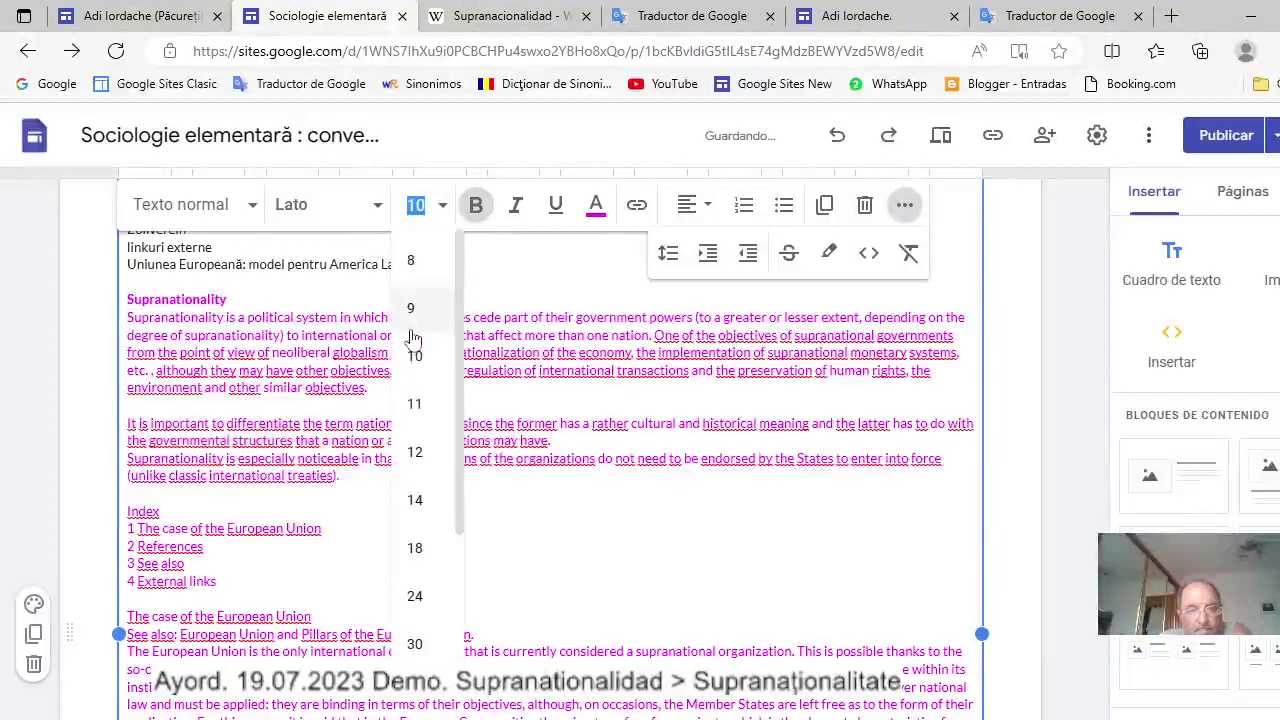
{"action": "left_click", "coordinate": [418, 403]}
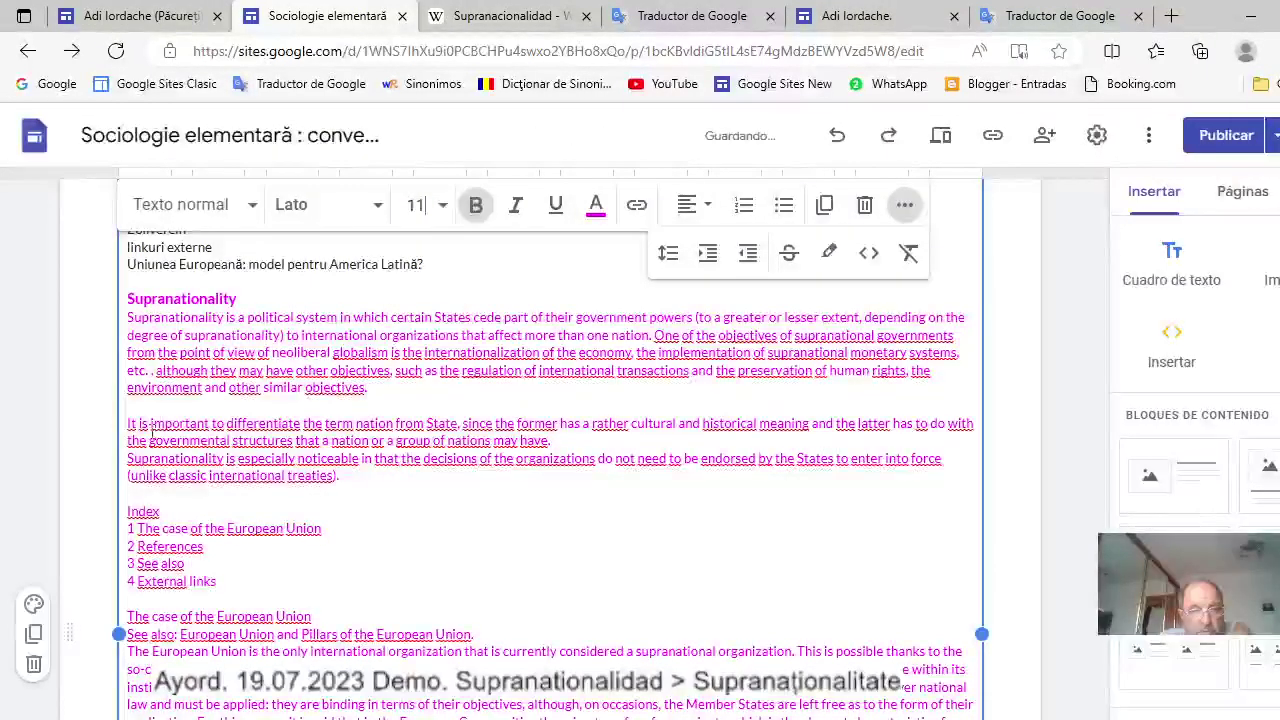
Make the English headings Index, The case of the European Union and References bold.
{"action": "scroll", "coordinate": [148, 432], "scroll_direction": "down", "scroll_amount": 1}
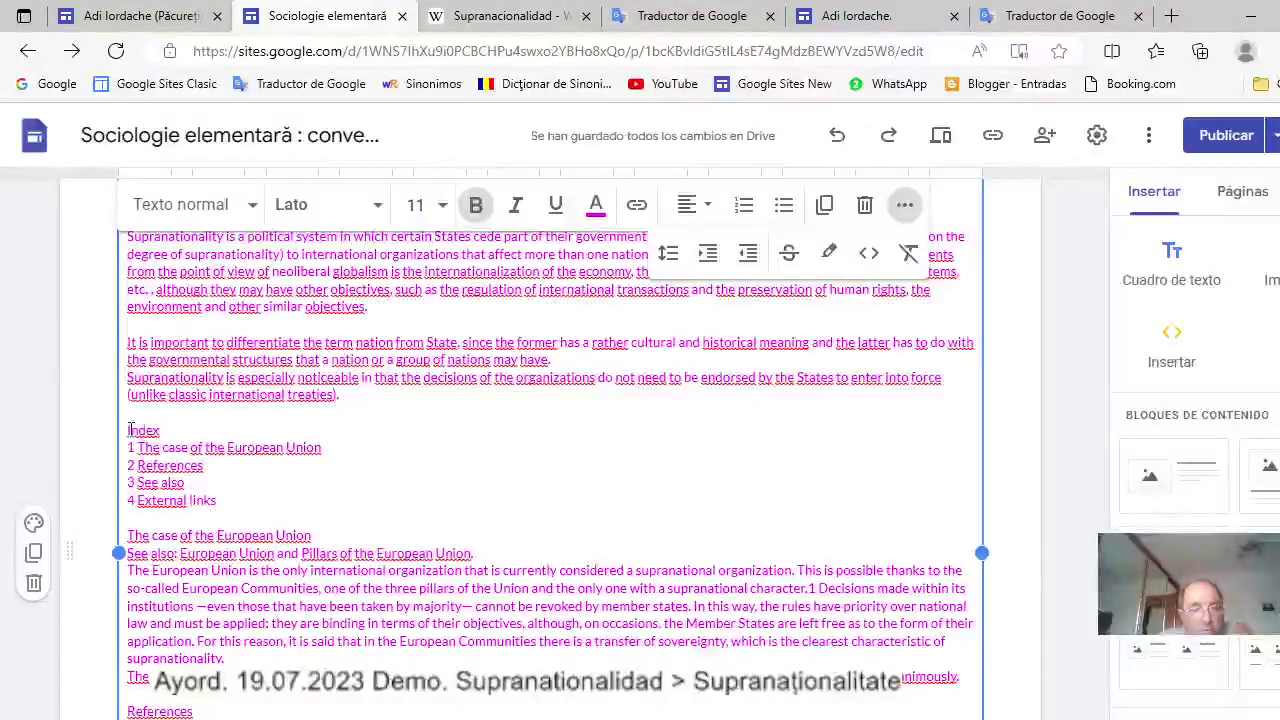
{"action": "double_click", "coordinate": [128, 430]}
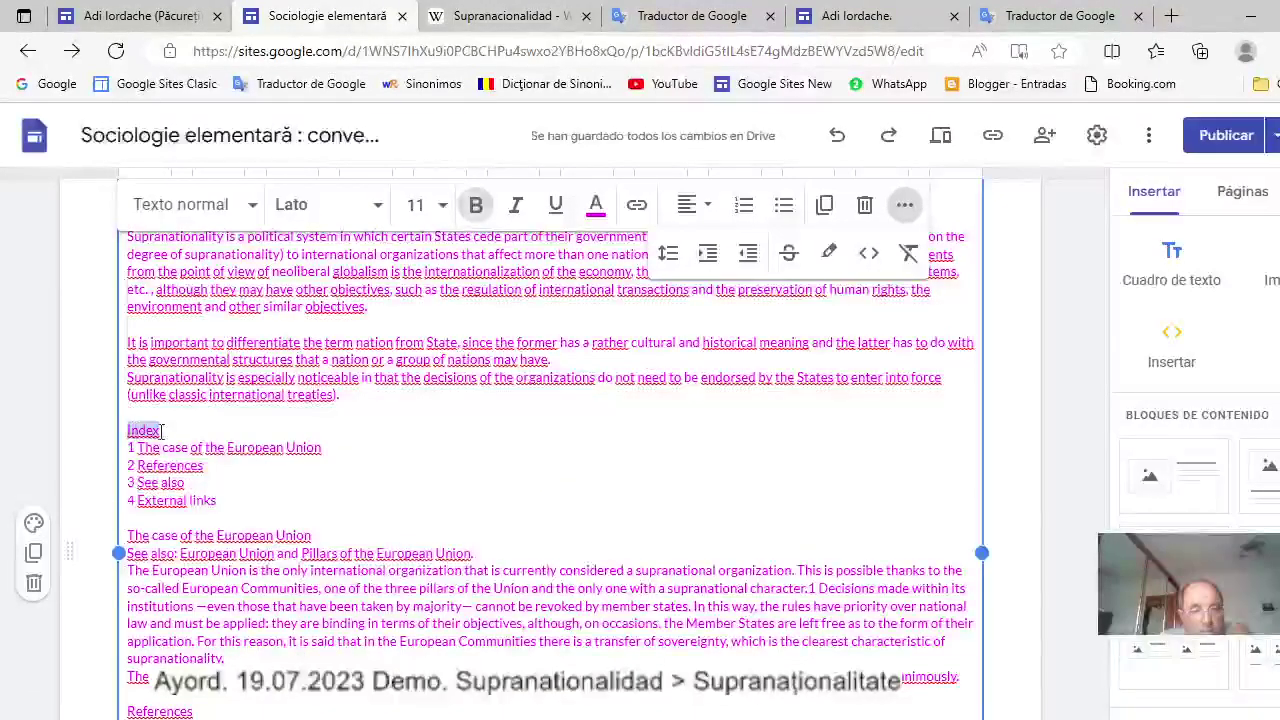
{"action": "left_click", "coordinate": [477, 206]}
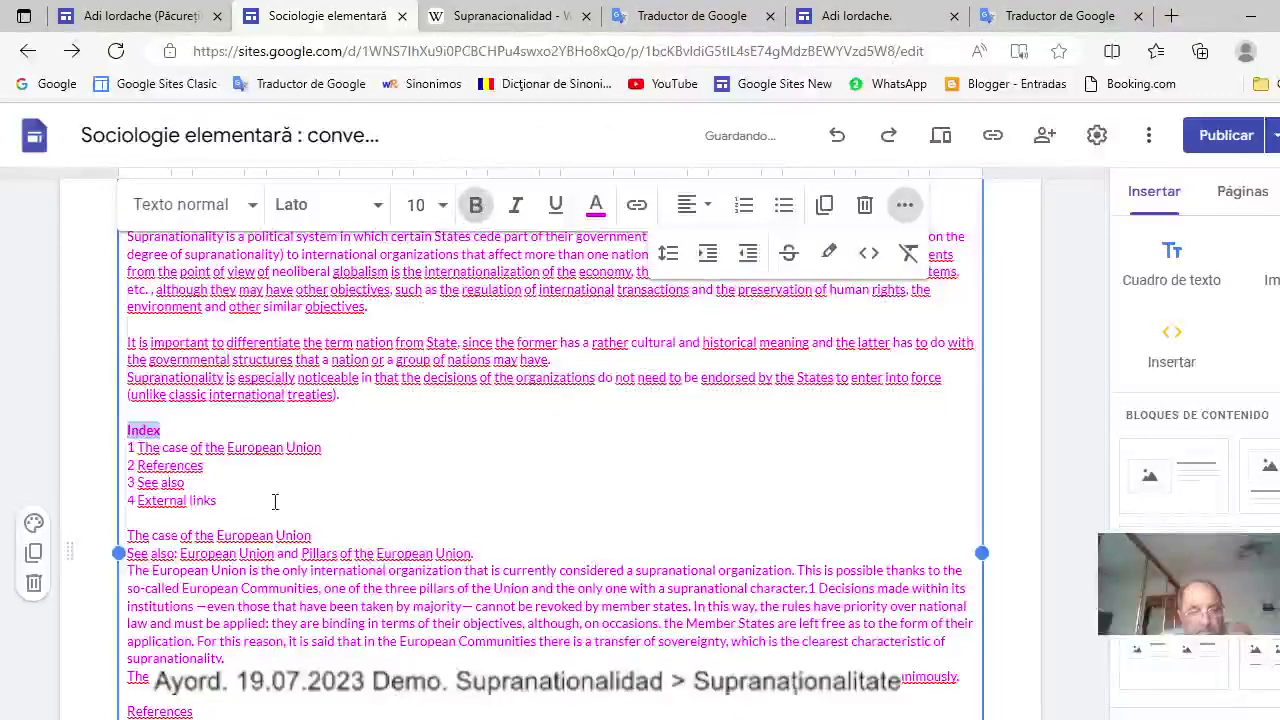
{"action": "left_click_drag", "start_coordinate": [128, 538], "coordinate": [314, 535]}
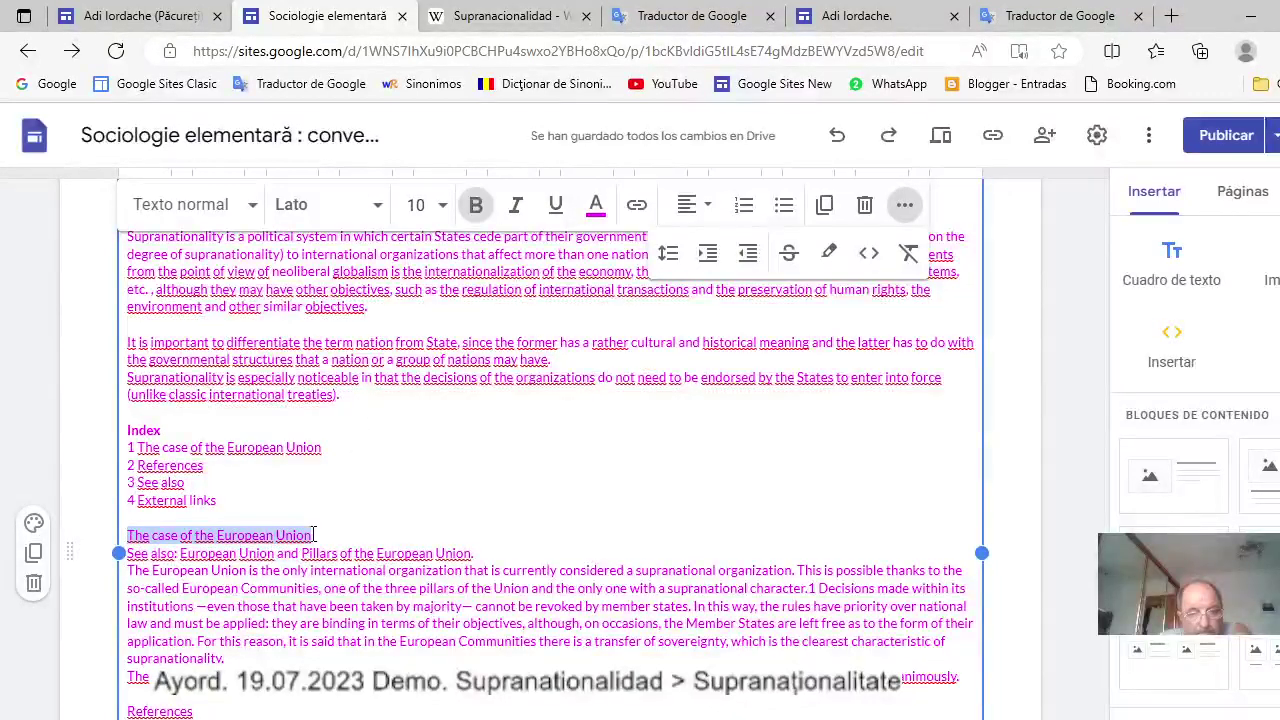
{"action": "left_click", "coordinate": [477, 206]}
{"action": "scroll", "coordinate": [448, 362], "scroll_direction": "down", "scroll_amount": 3}
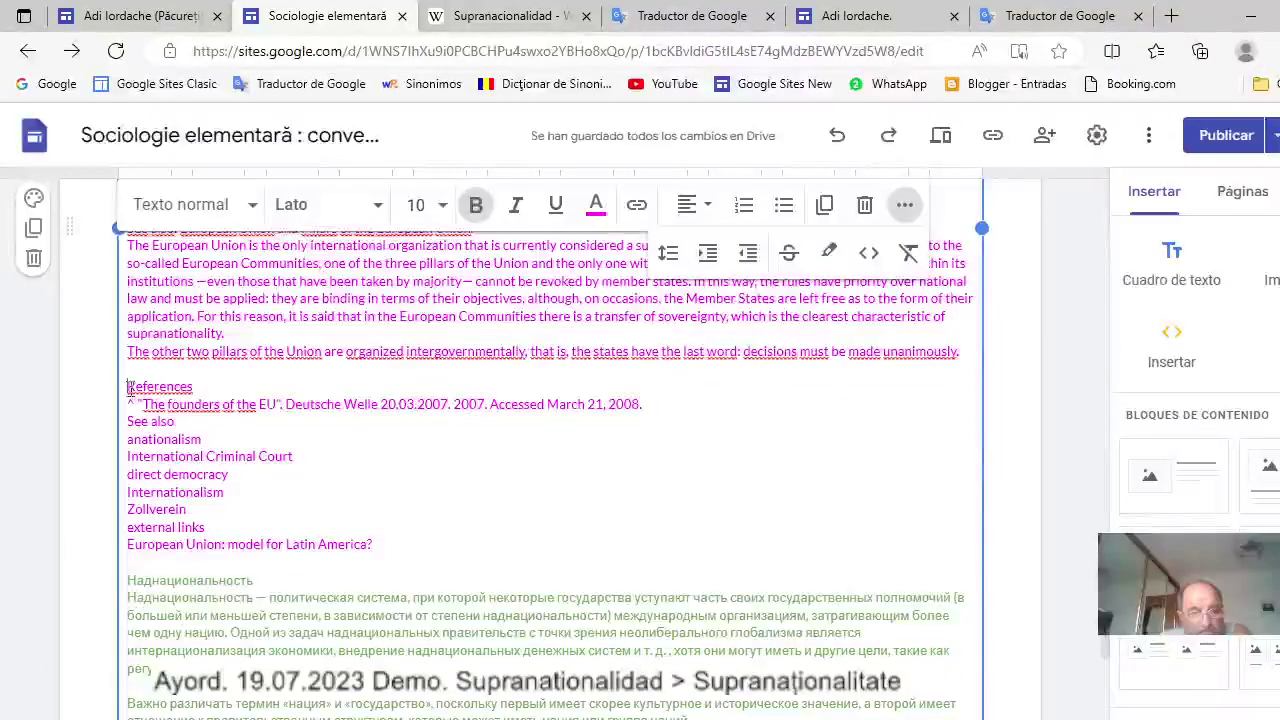
{"action": "left_click_drag", "start_coordinate": [128, 388], "coordinate": [194, 390]}
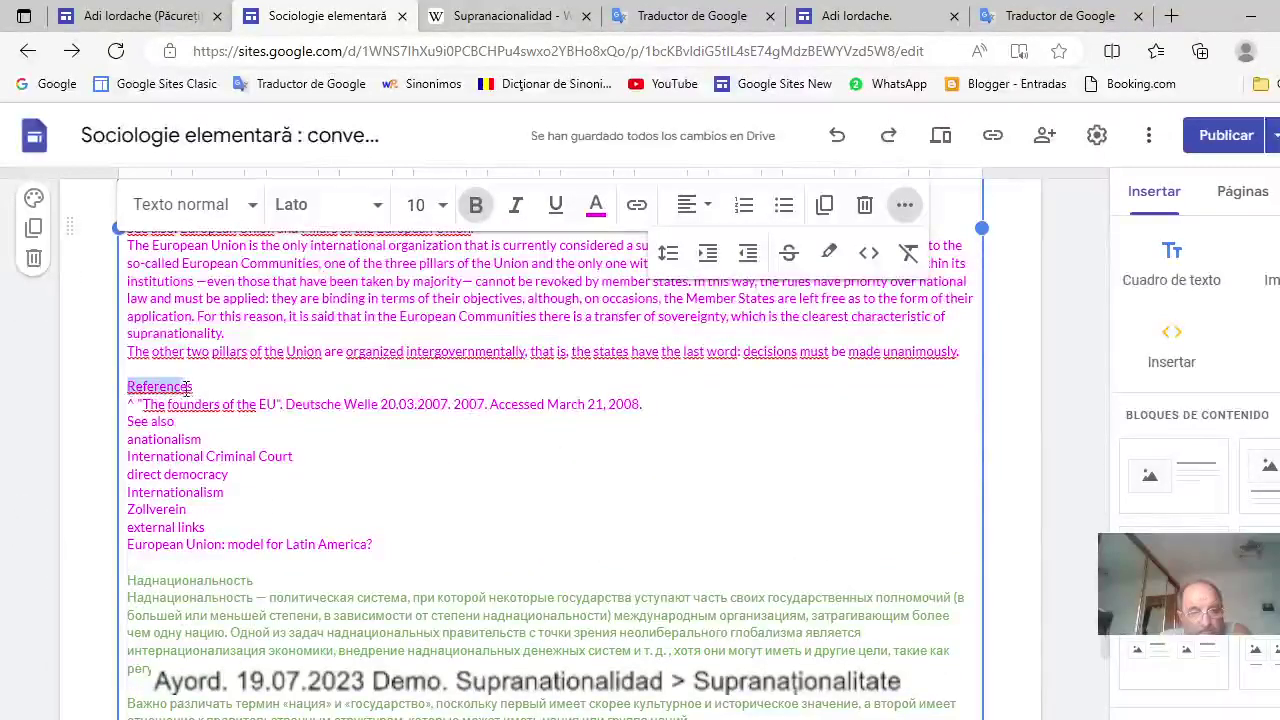
{"action": "left_click", "coordinate": [477, 206]}
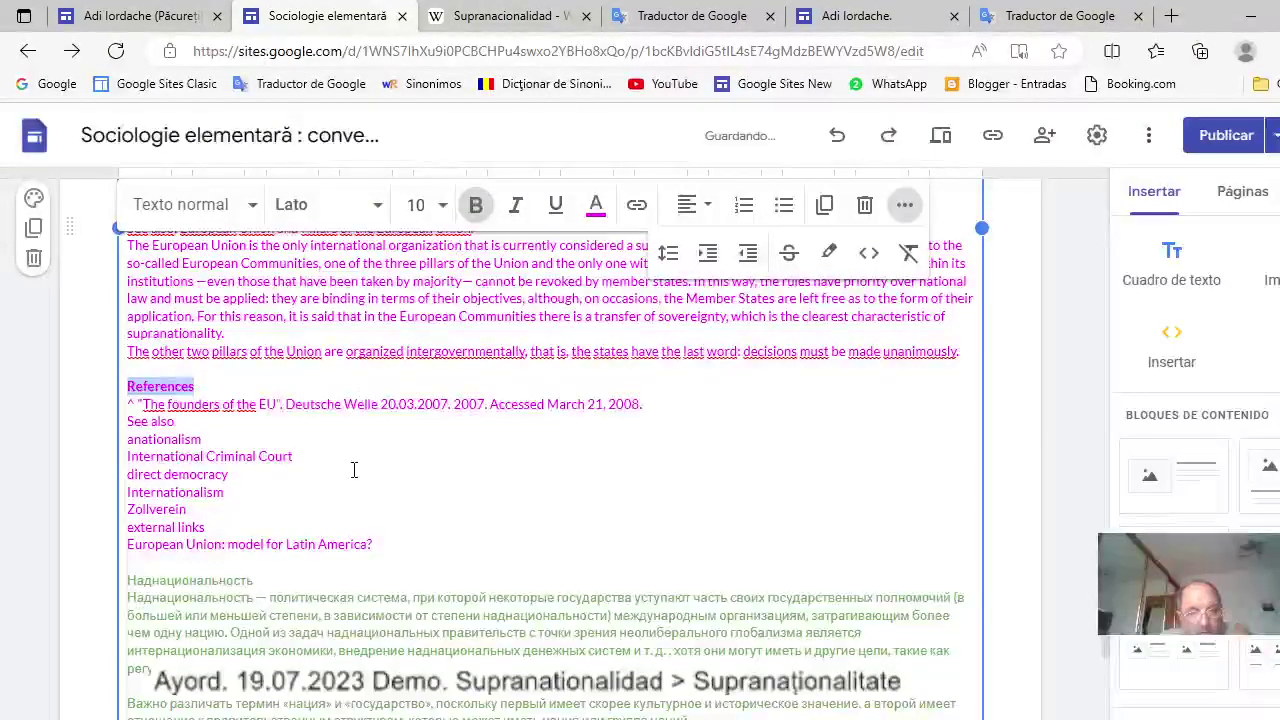
Insert an empty line above the English heading See also and make that heading bold.
{"action": "left_click", "coordinate": [129, 421]}
{"action": "key", "text": "Return"}
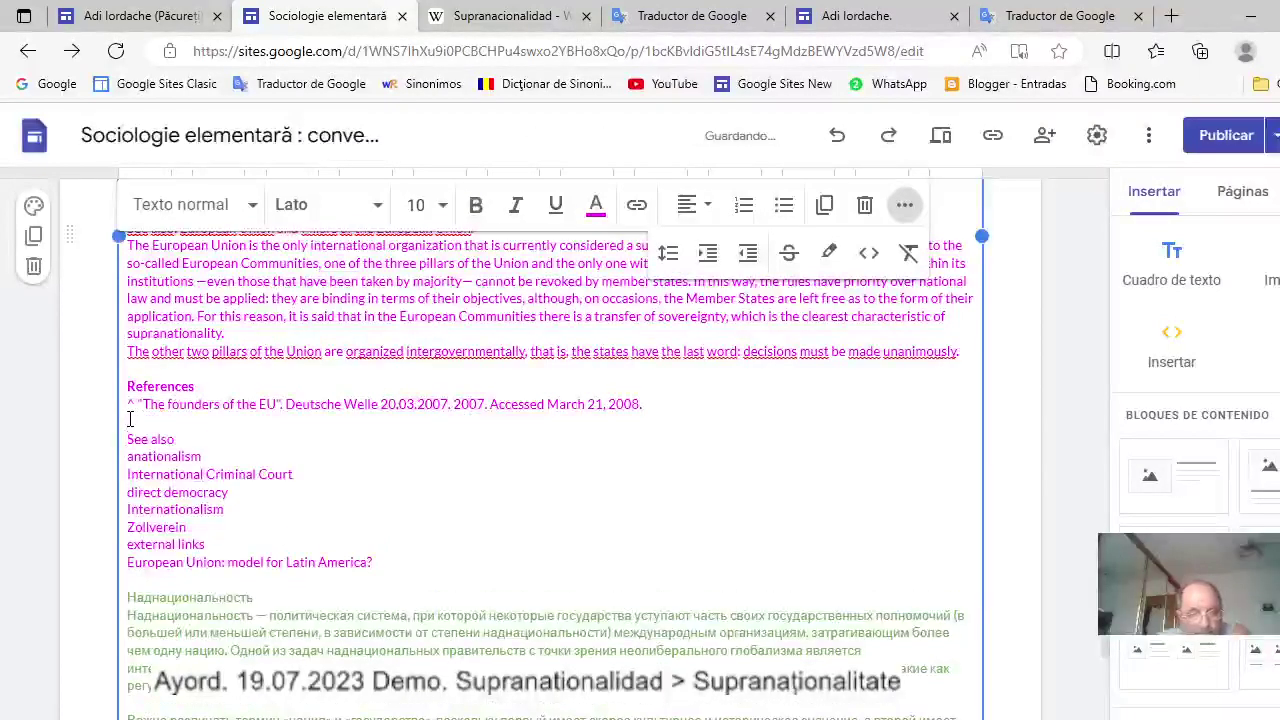
{"action": "left_click_drag", "start_coordinate": [127, 440], "coordinate": [179, 439]}
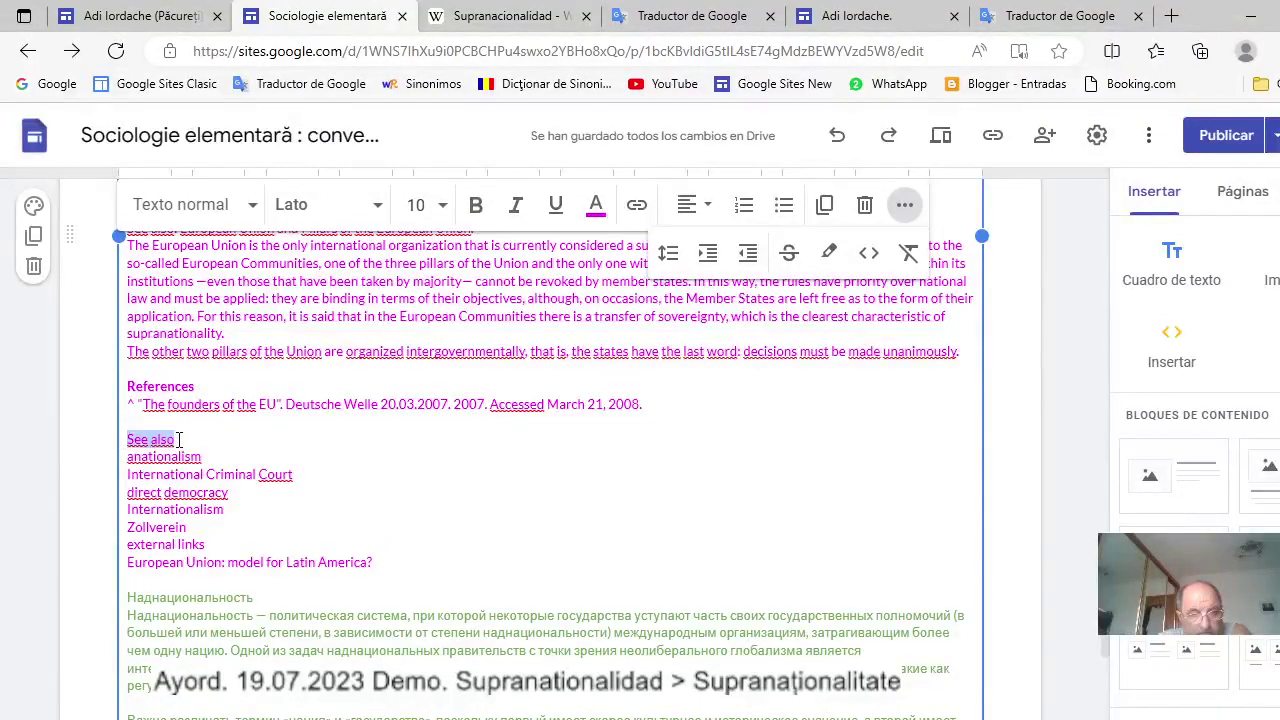
{"action": "left_click", "coordinate": [477, 210]}
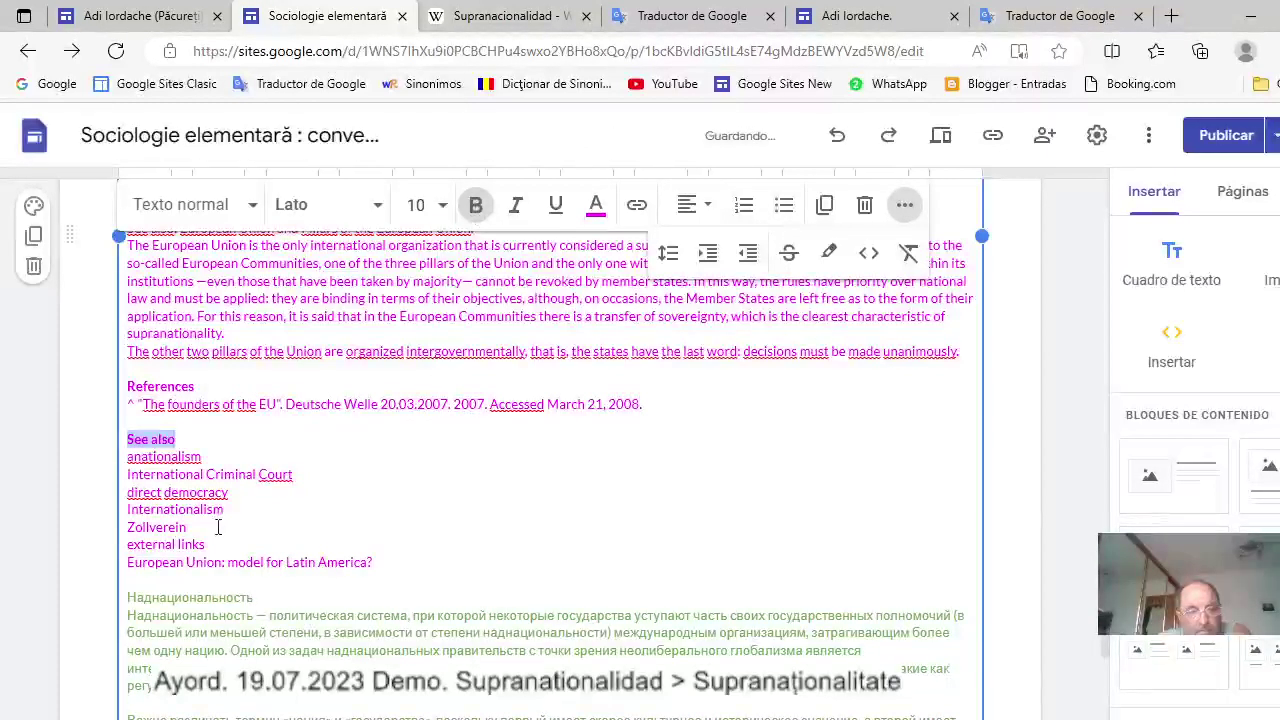
Insert an empty line above the English heading external links and make that heading bold.
{"action": "left_click", "coordinate": [129, 546]}
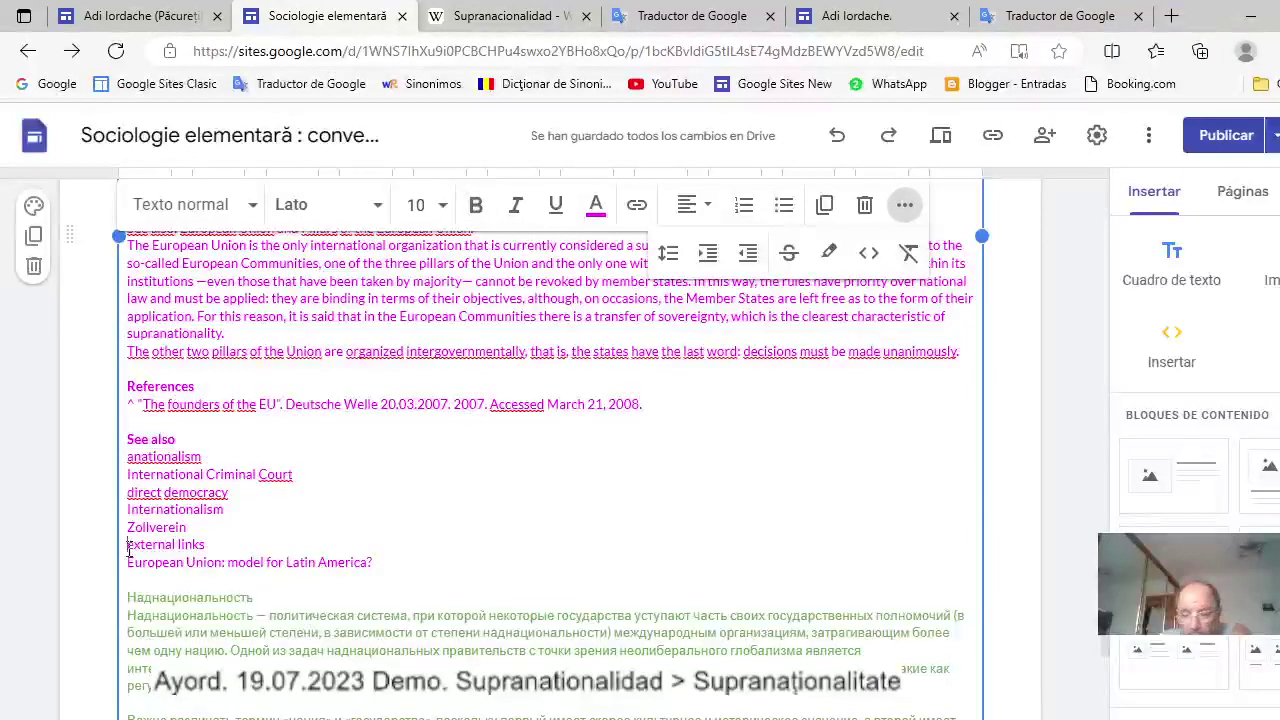
{"action": "key", "text": "Return"}
{"action": "left_click_drag", "start_coordinate": [128, 562], "coordinate": [205, 565]}
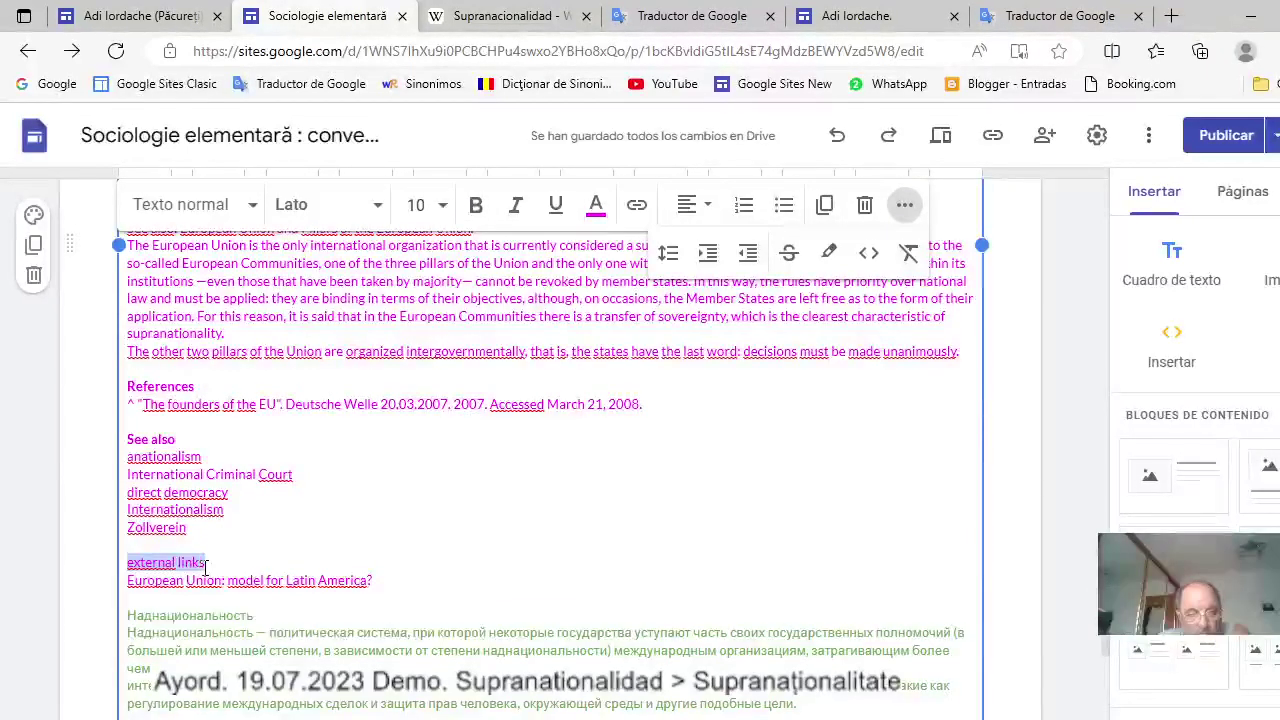
{"action": "left_click", "coordinate": [478, 214]}
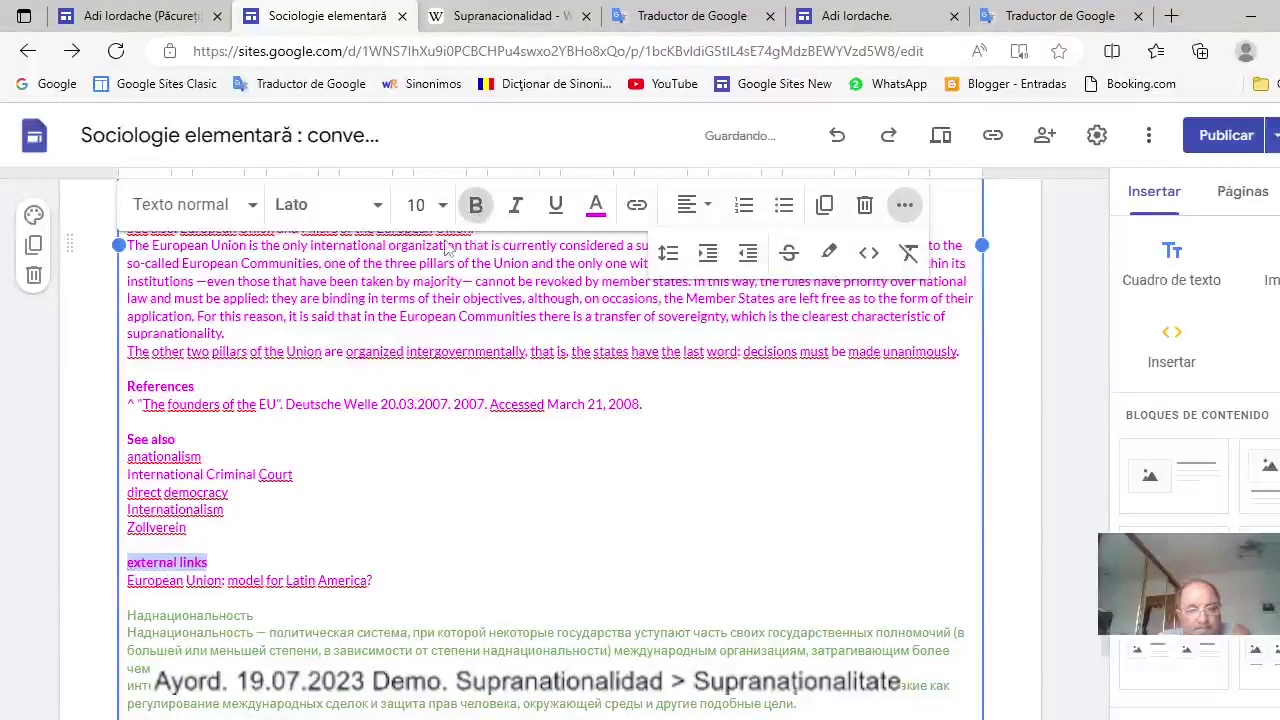
{"action": "left_click", "coordinate": [376, 523]}
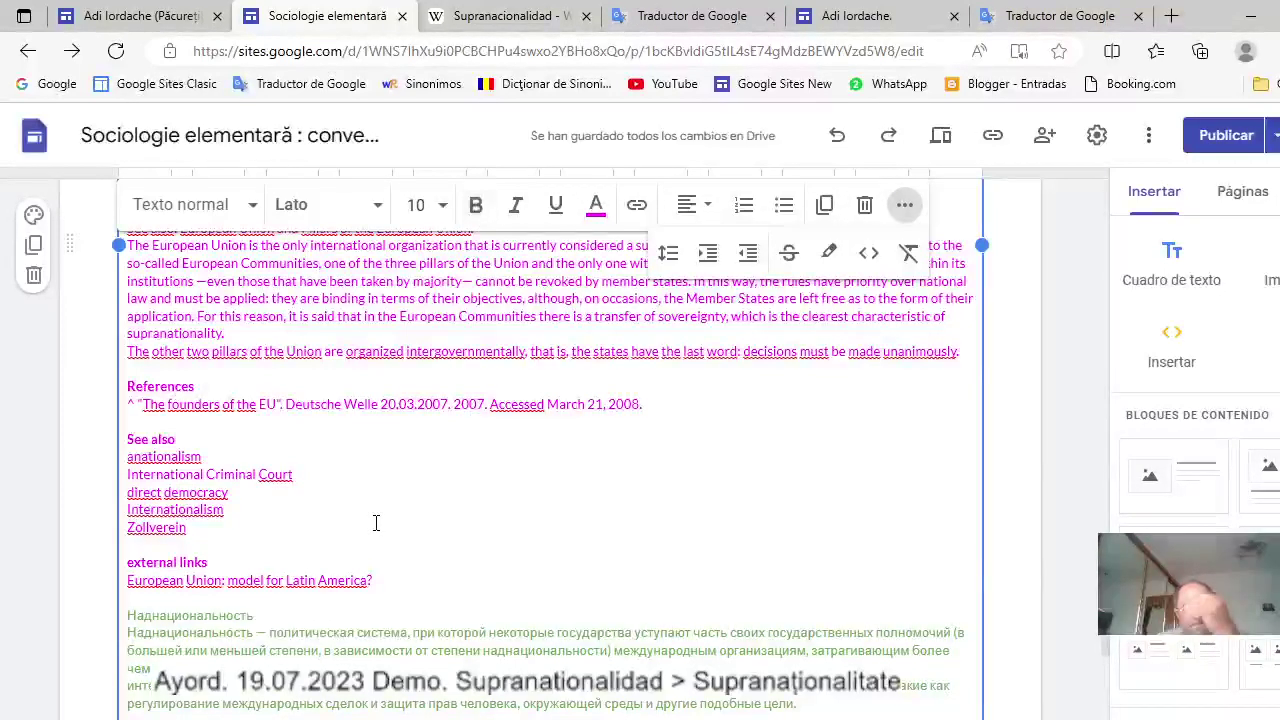
{"action": "scroll", "coordinate": [376, 523], "scroll_direction": "up", "scroll_amount": 4}
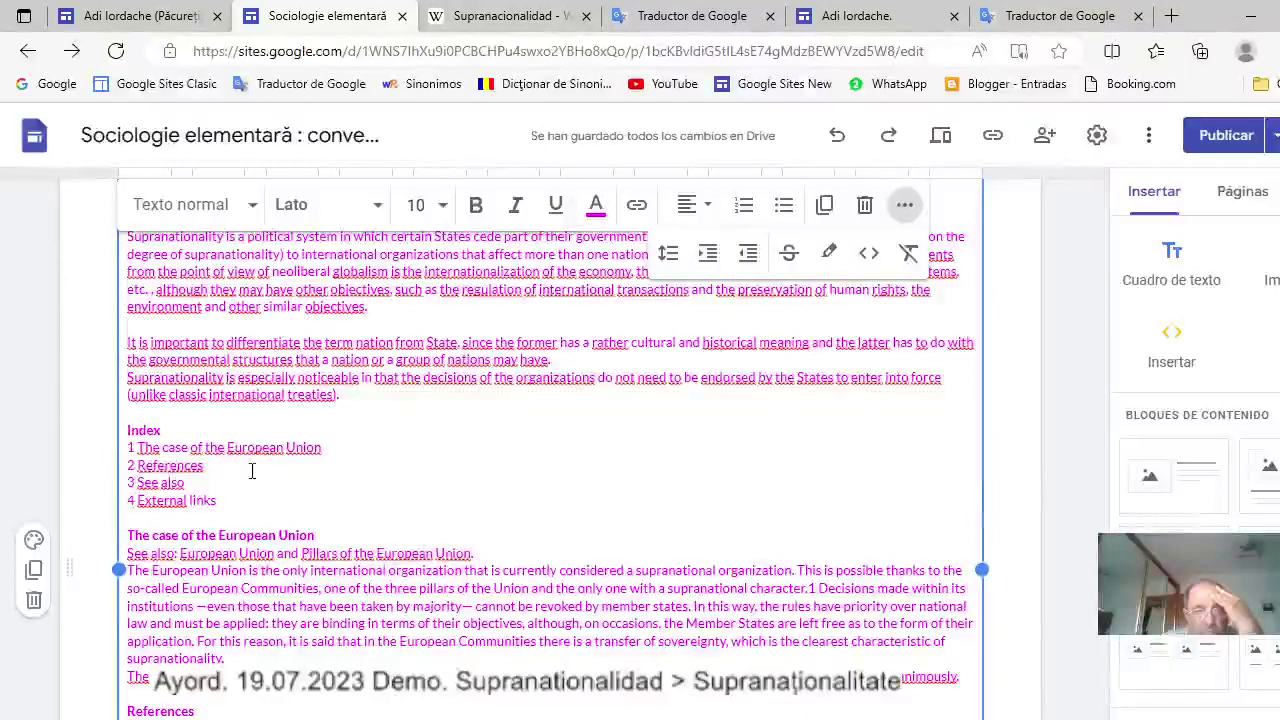
Insert a blank line above "linkuri externe" in the Romanian text and make that heading bold.
{"action": "scroll", "coordinate": [251, 466], "scroll_direction": "up", "scroll_amount": 3}
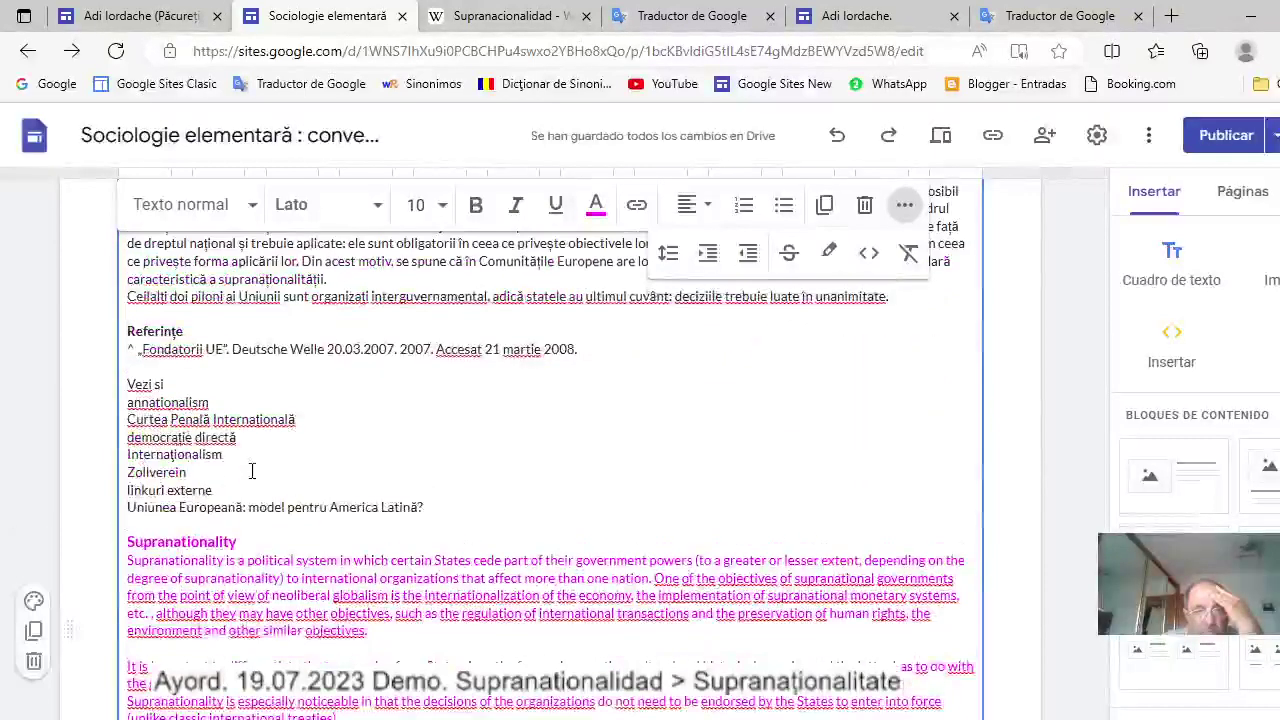
{"action": "left_click", "coordinate": [128, 490]}
{"action": "key", "text": "Return"}
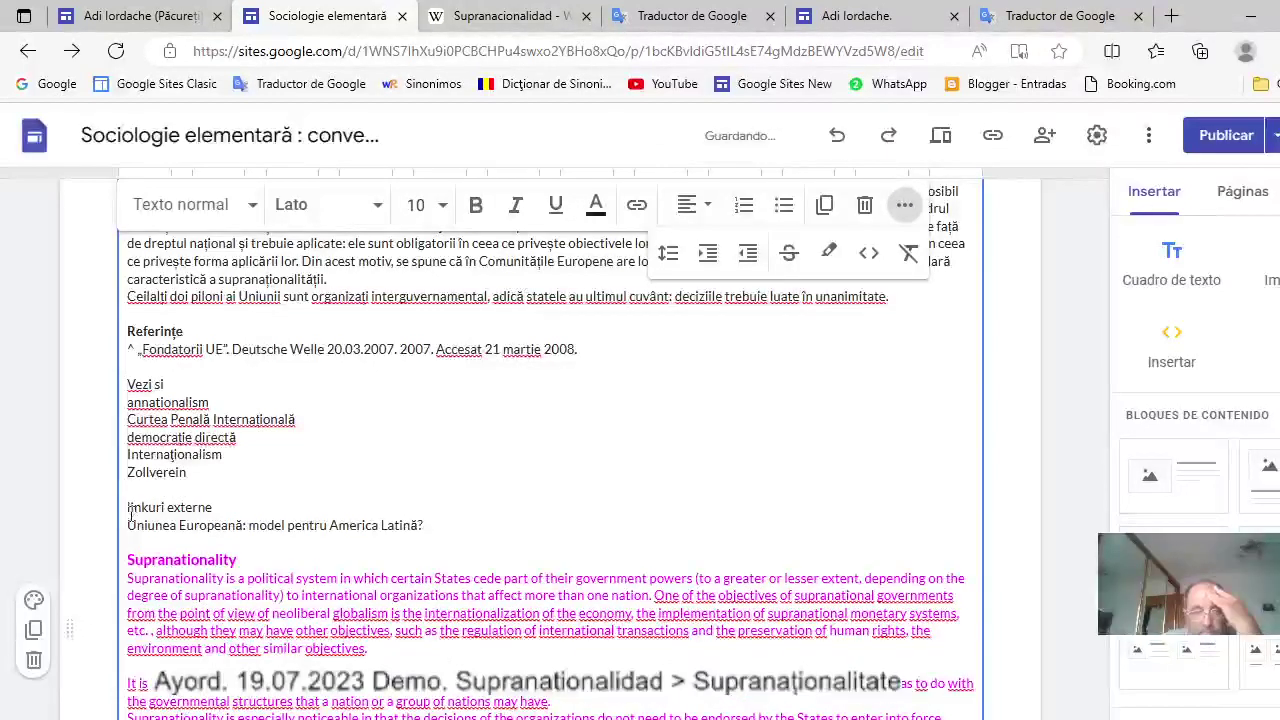
{"action": "left_click_drag", "start_coordinate": [128, 508], "coordinate": [216, 508]}
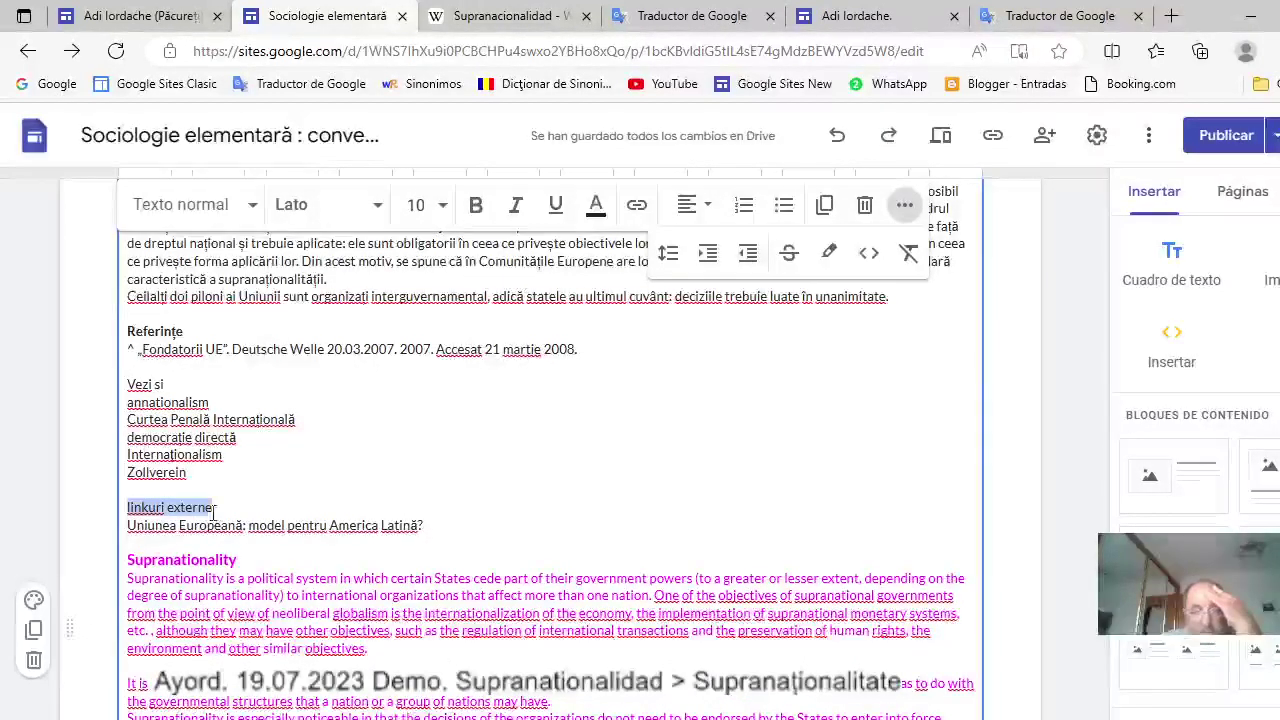
{"action": "left_click", "coordinate": [477, 206]}
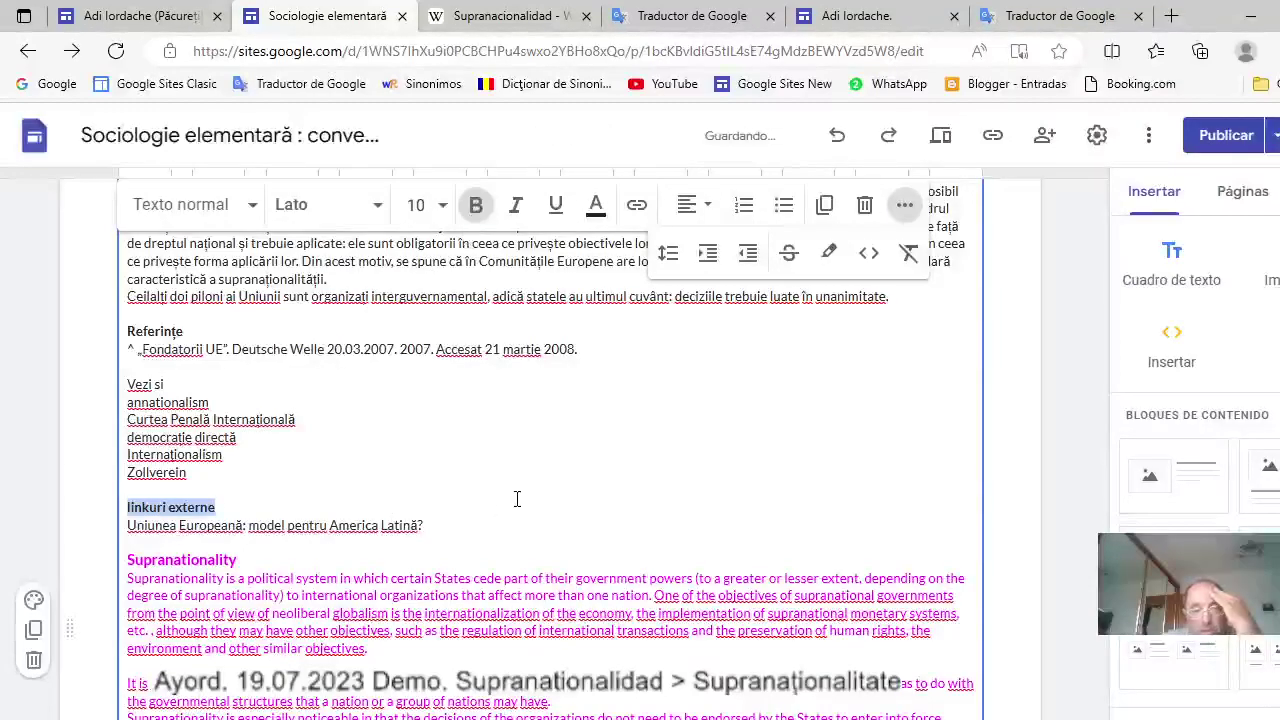
Make the green Russian title "Наднациональность" bold and set its font size to 11.
{"action": "scroll", "coordinate": [517, 499], "scroll_direction": "down", "scroll_amount": 10}
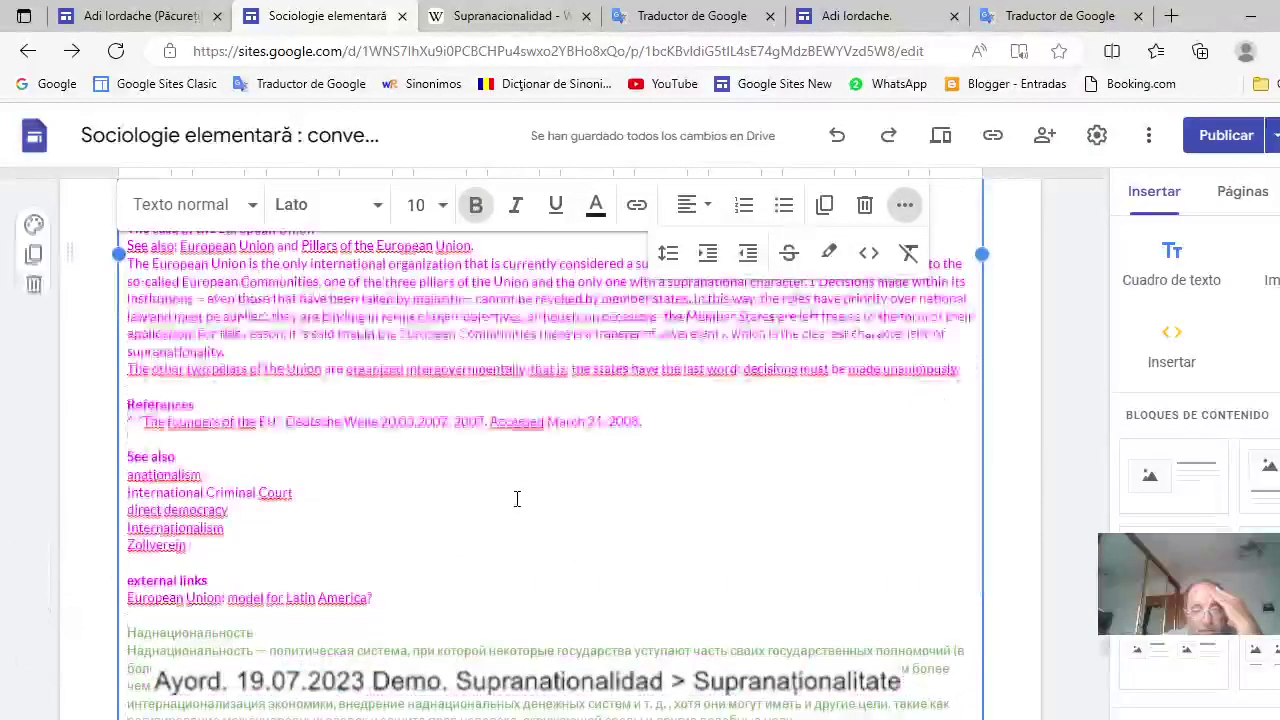
{"action": "scroll", "coordinate": [517, 499], "scroll_direction": "down", "scroll_amount": 3}
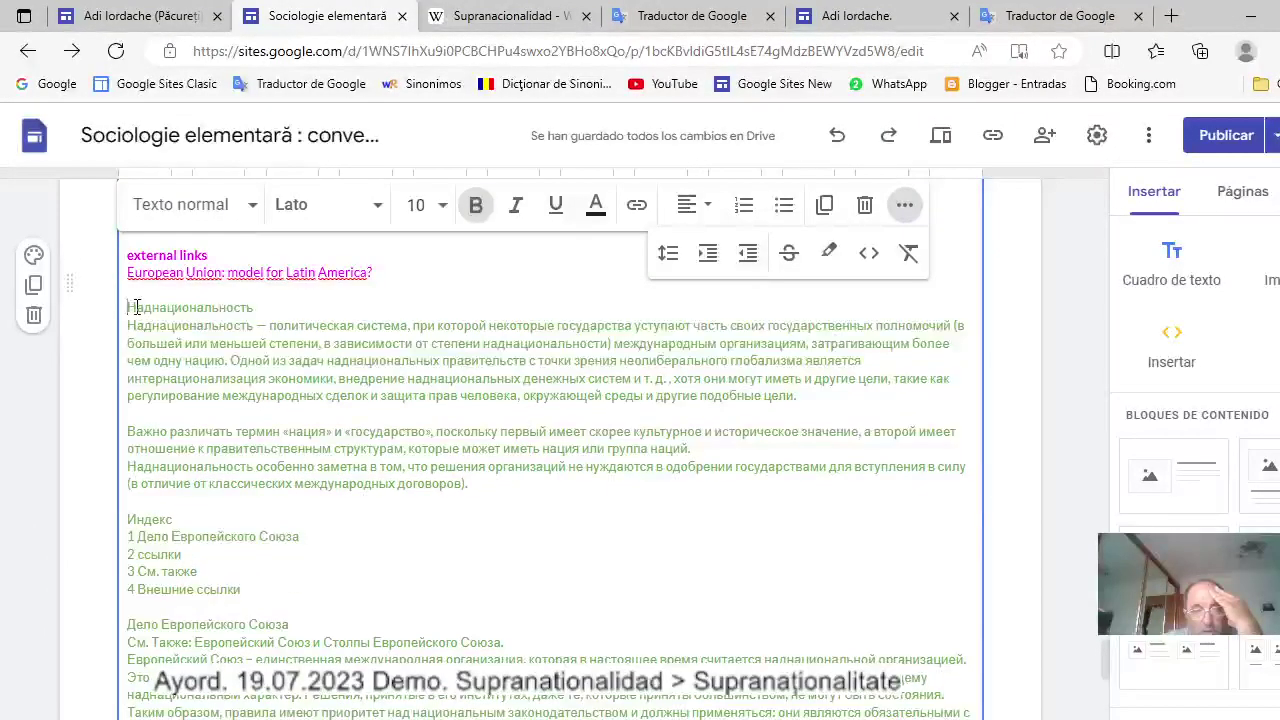
{"action": "left_click_drag", "start_coordinate": [129, 308], "coordinate": [244, 311]}
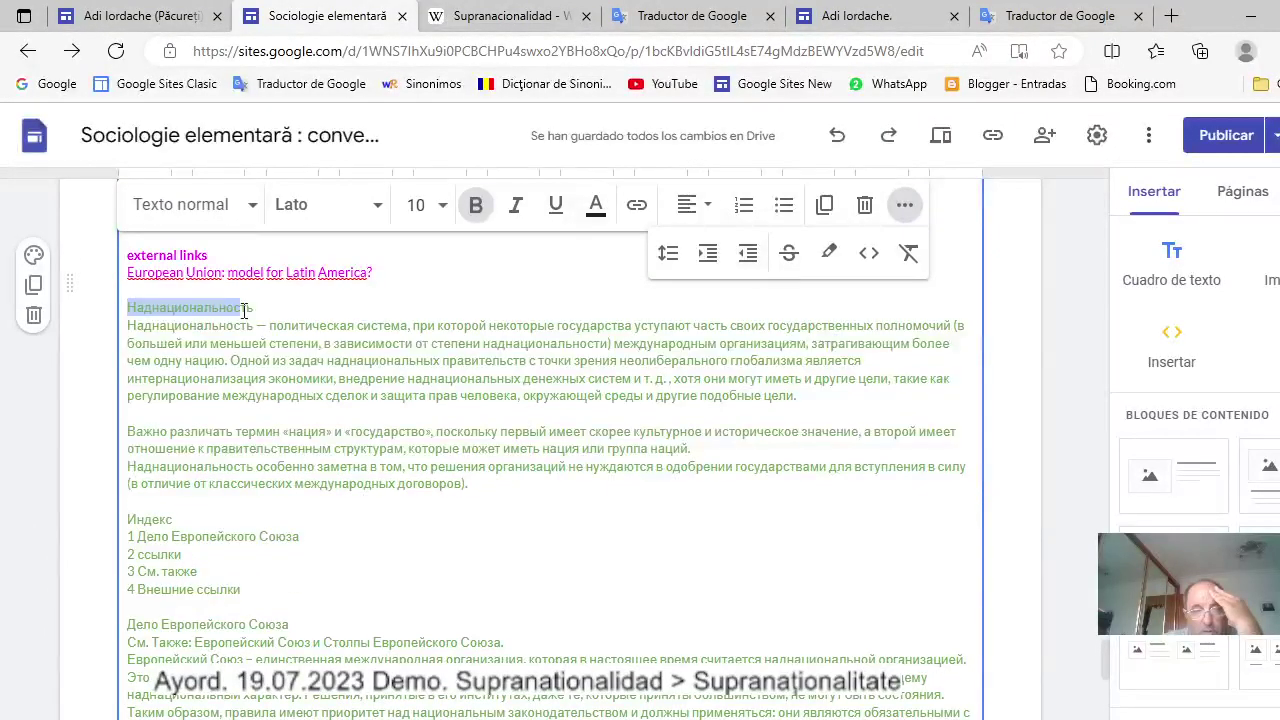
{"action": "left_click", "coordinate": [476, 205]}
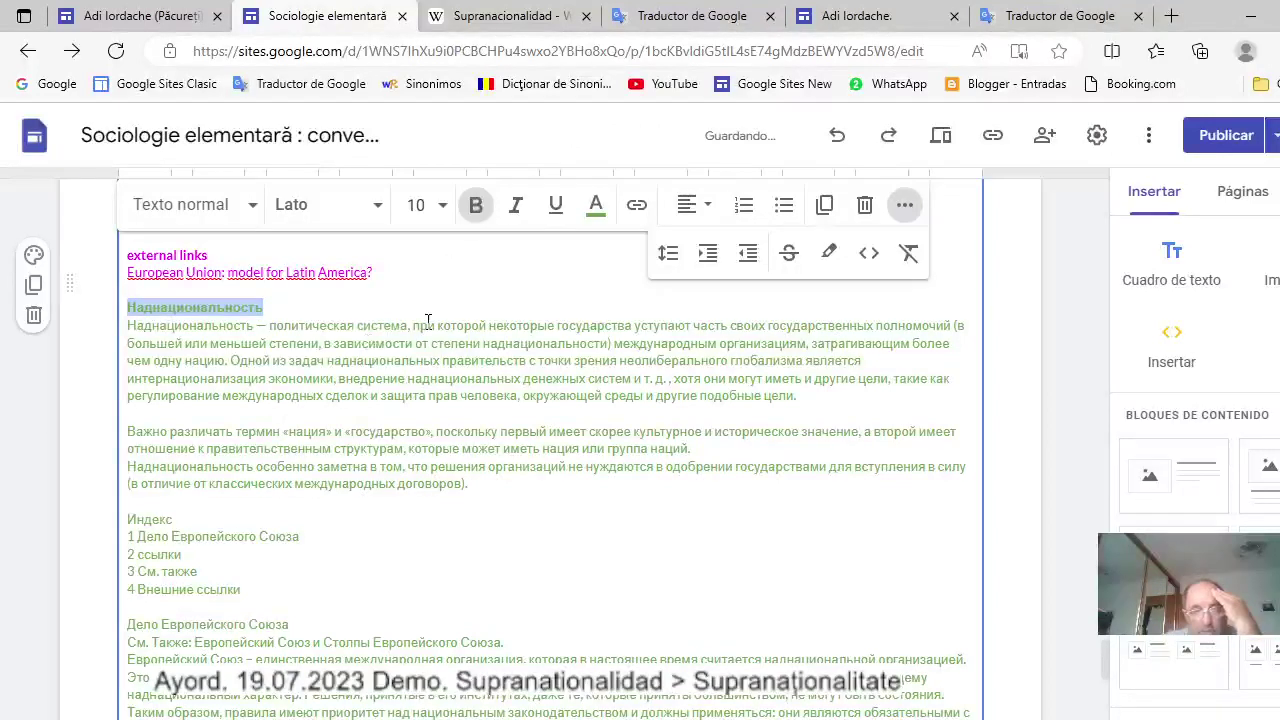
{"action": "left_click", "coordinate": [415, 205]}
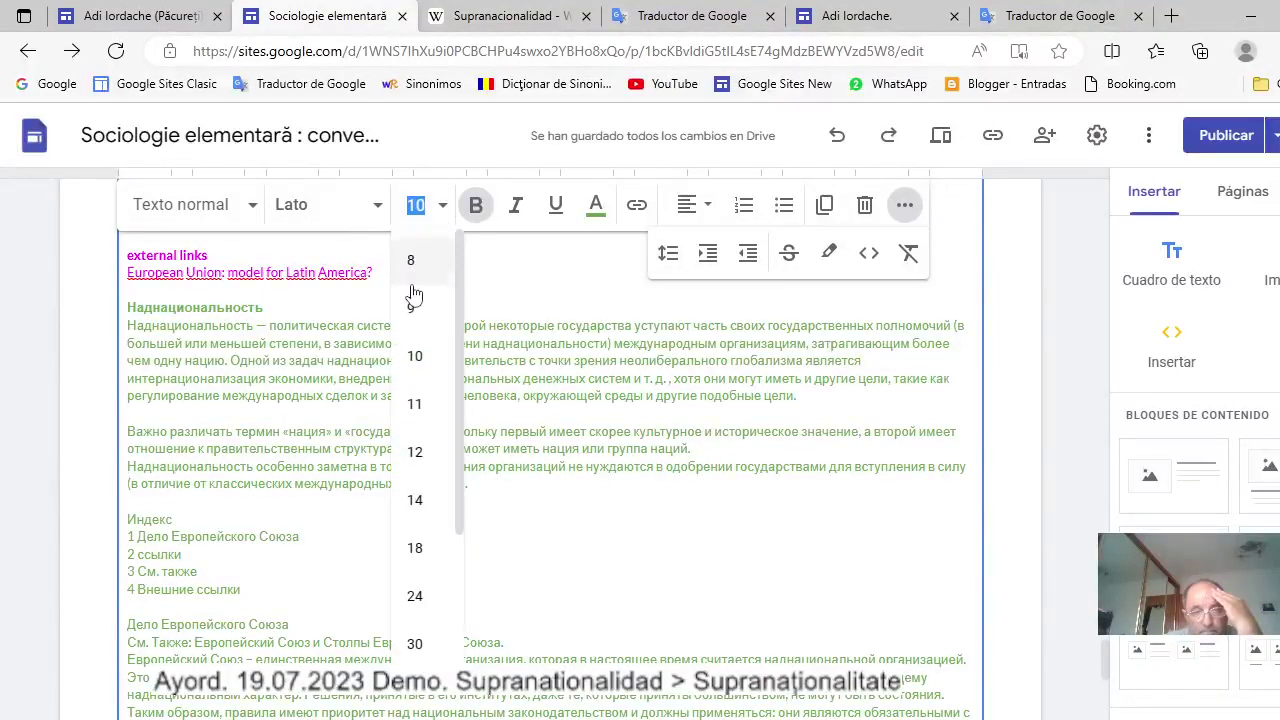
{"action": "left_click", "coordinate": [413, 405]}
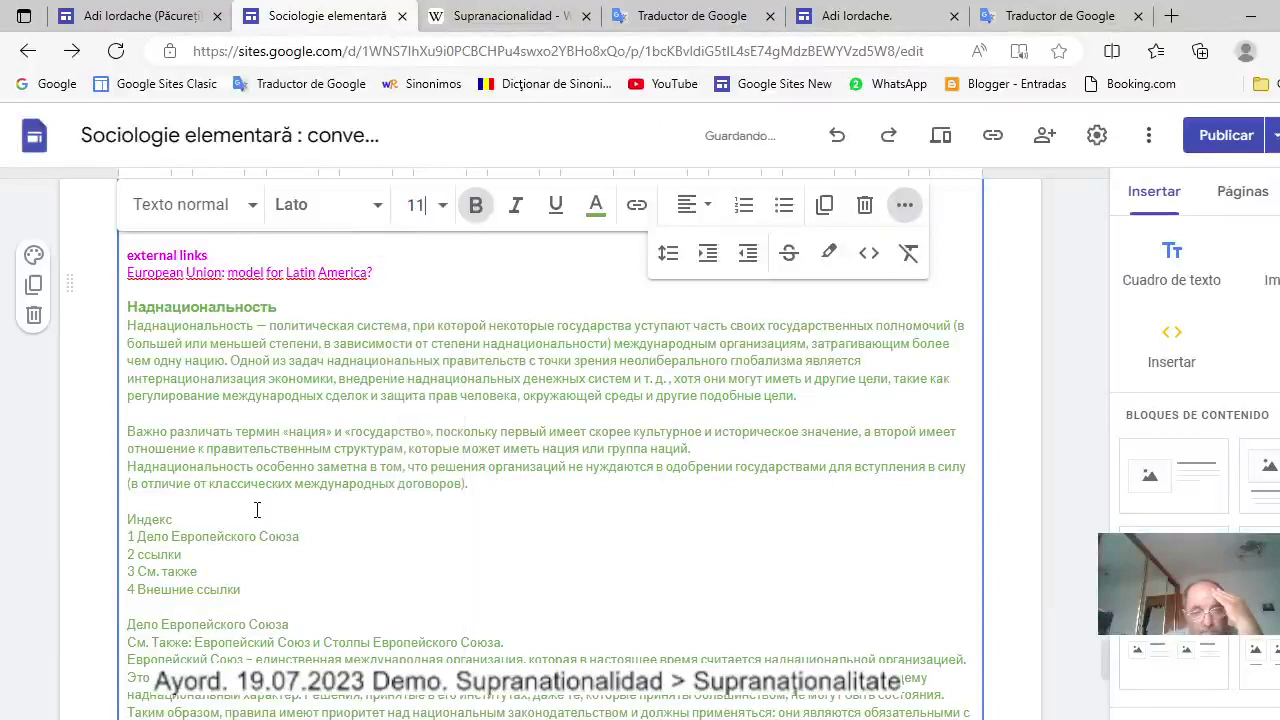
Make the Russian headings "Индекс" and "Дело Европейского Союза" bold.
{"action": "double_click", "coordinate": [135, 520]}
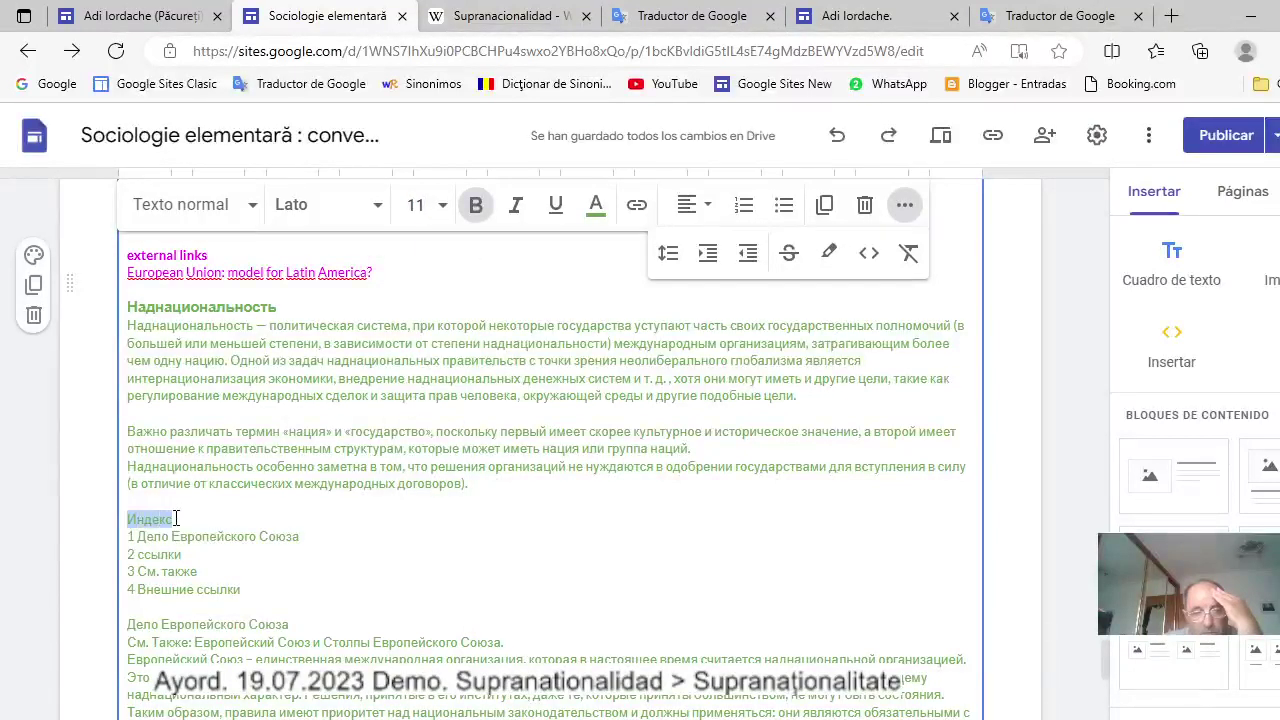
{"action": "left_click", "coordinate": [477, 218]}
{"action": "scroll", "coordinate": [429, 506], "scroll_direction": "down", "scroll_amount": 2}
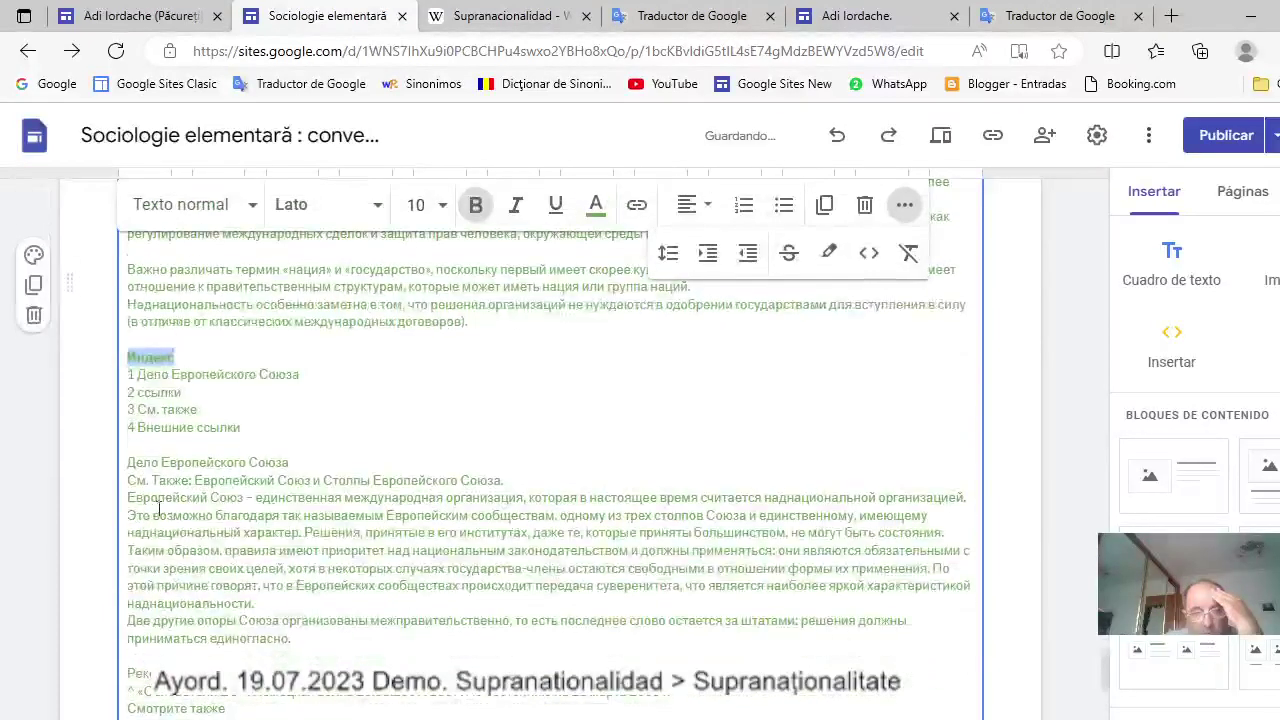
{"action": "left_click_drag", "start_coordinate": [127, 462], "coordinate": [298, 463]}
{"action": "left_click", "coordinate": [476, 204]}
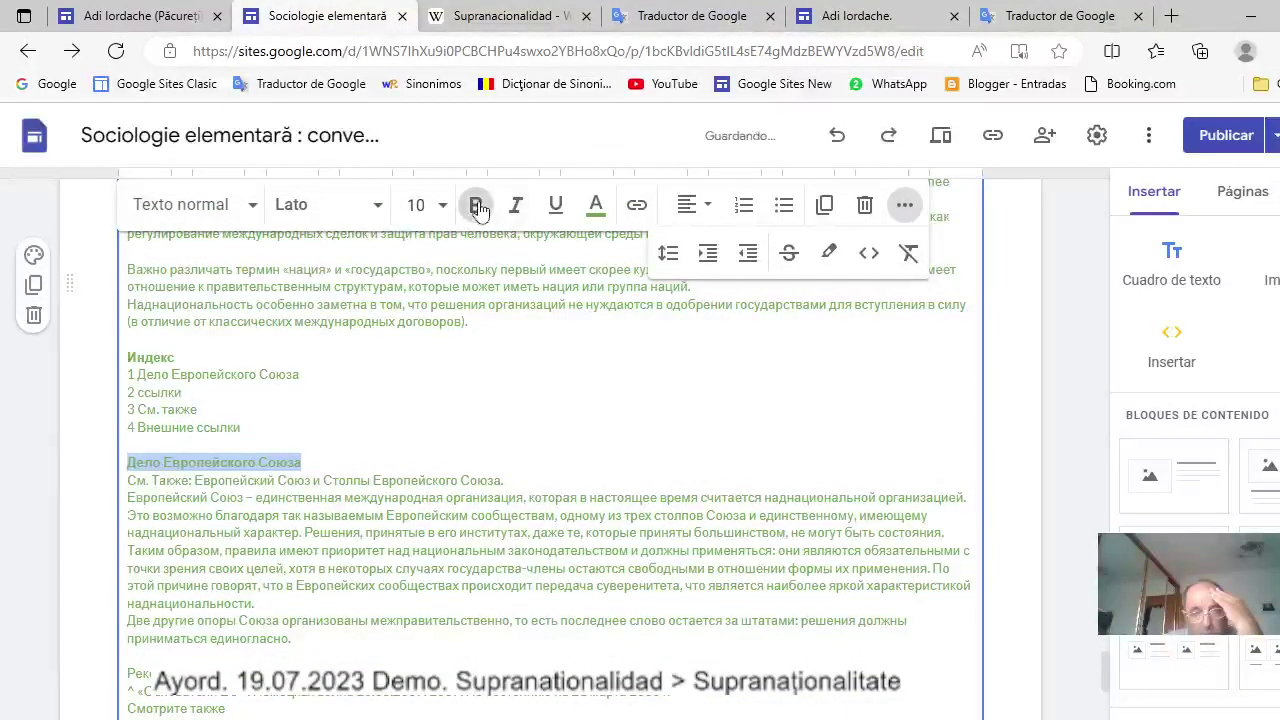
Make the Russian heading "Рекомендации" bold.
{"action": "scroll", "coordinate": [560, 475], "scroll_direction": "down", "scroll_amount": 3}
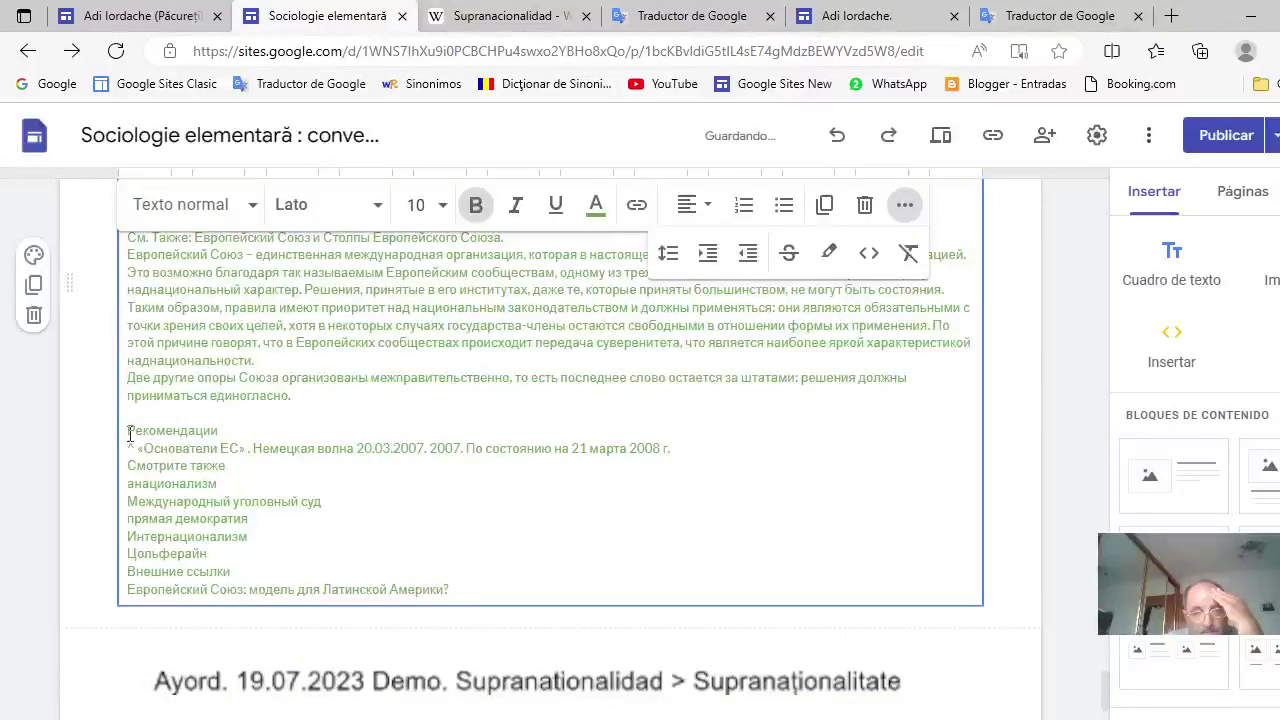
{"action": "left_click_drag", "start_coordinate": [130, 433], "coordinate": [221, 430]}
{"action": "left_click", "coordinate": [476, 205]}
{"action": "left_click", "coordinate": [314, 426]}
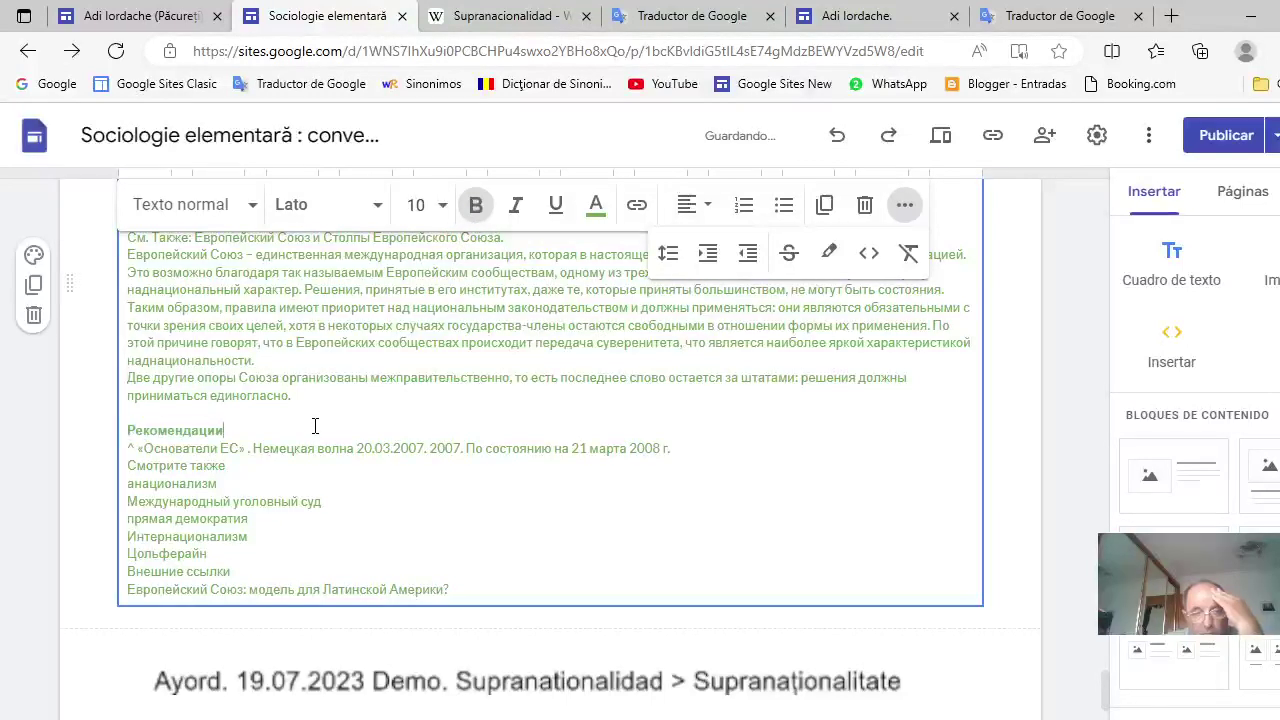
Insert a blank line above "Смотрите также" in the Russian text and make that heading bold.
{"action": "scroll", "coordinate": [323, 451], "scroll_direction": "down", "scroll_amount": 1}
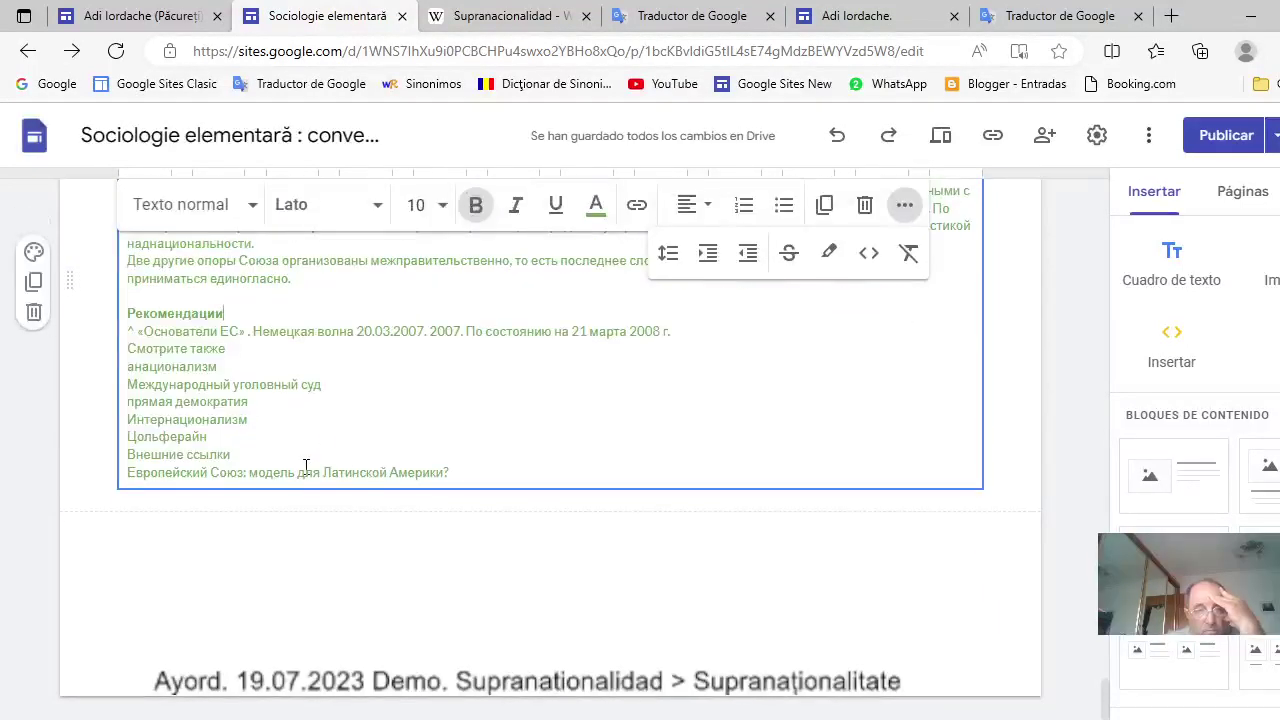
{"action": "left_click", "coordinate": [131, 349]}
{"action": "key", "text": "Return"}
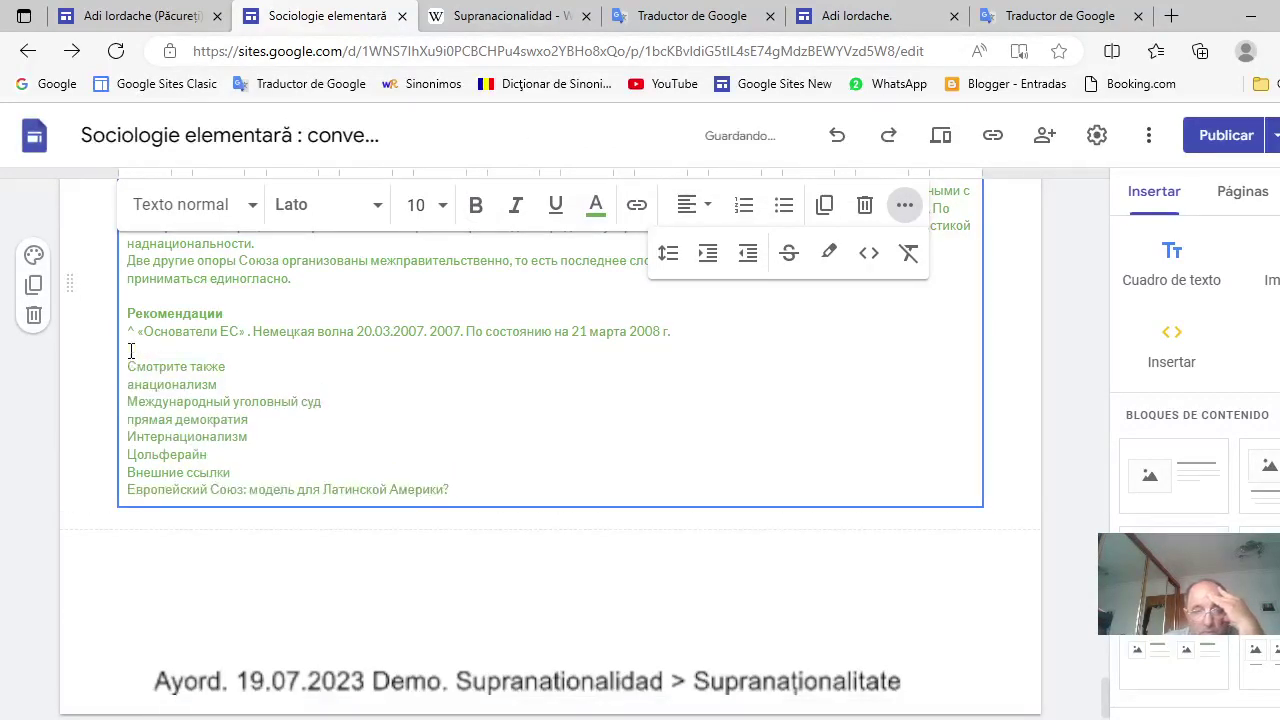
{"action": "left_click_drag", "start_coordinate": [130, 367], "coordinate": [227, 366]}
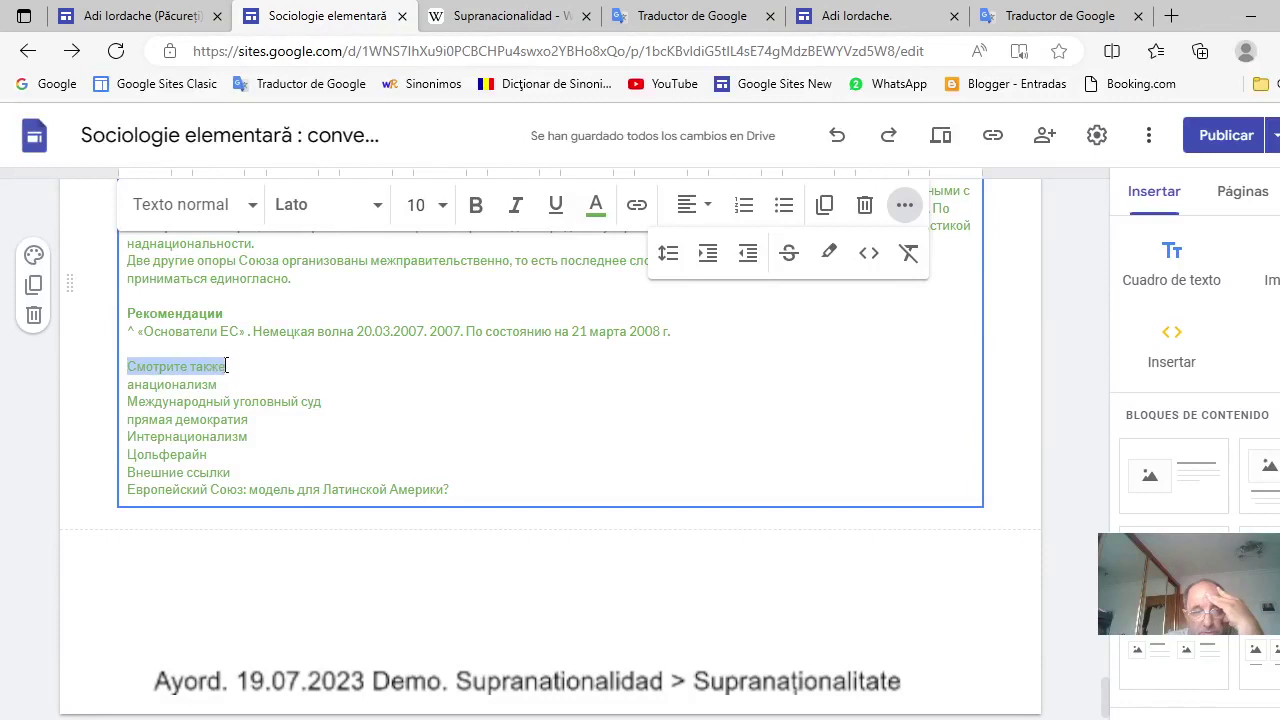
{"action": "left_click", "coordinate": [476, 206]}
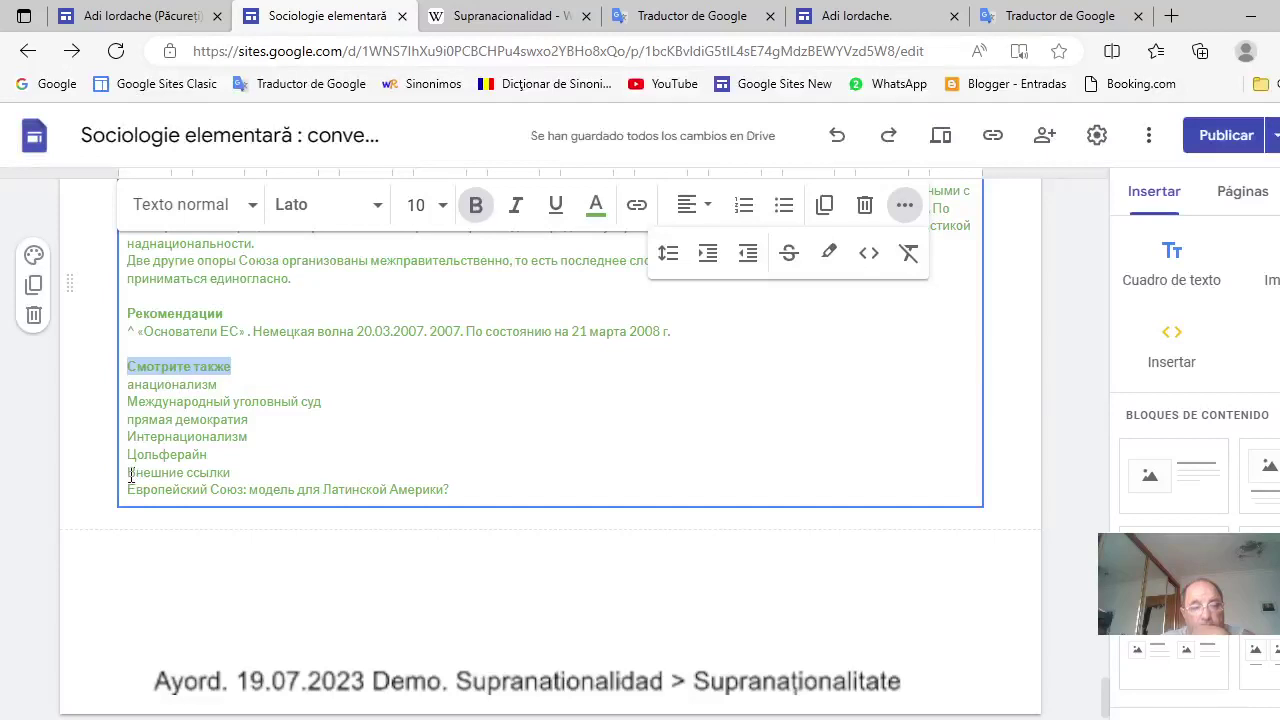
Insert a blank line above "Внешние ссылки" in the Russian text and make that heading bold.
{"action": "left_click", "coordinate": [131, 477]}
{"action": "key", "text": "Return"}
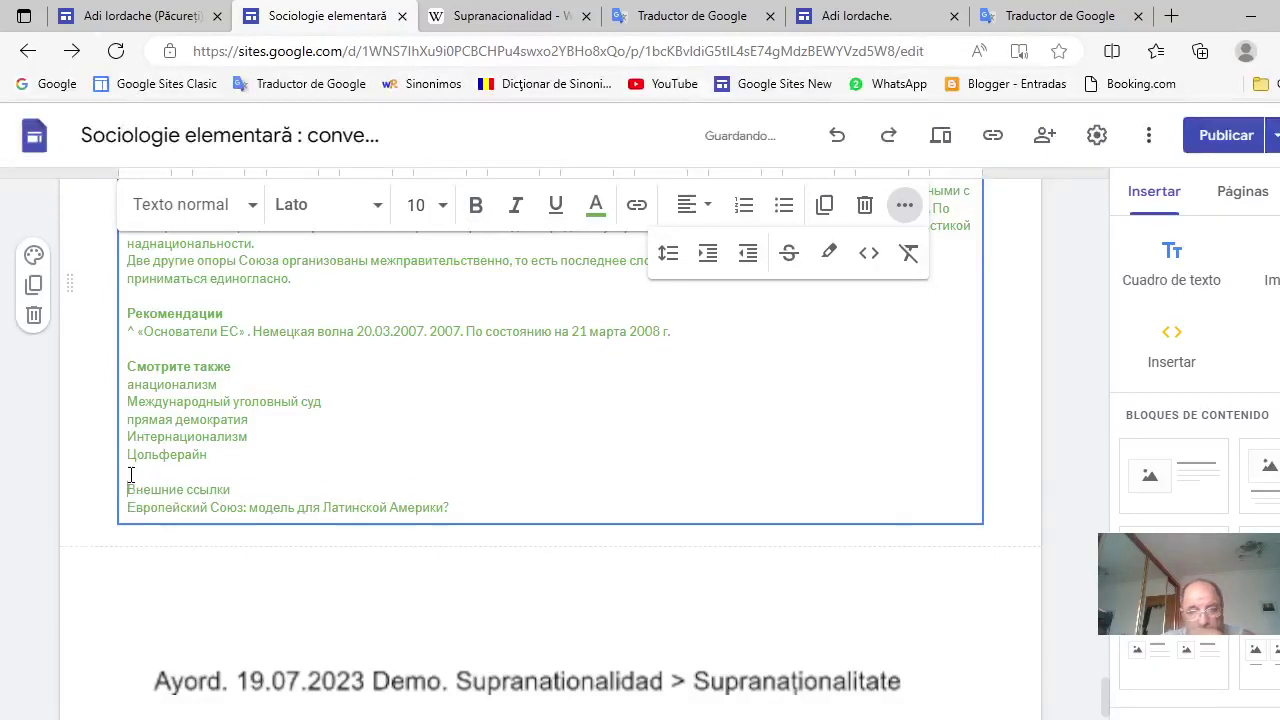
{"action": "left_click_drag", "start_coordinate": [128, 490], "coordinate": [231, 489]}
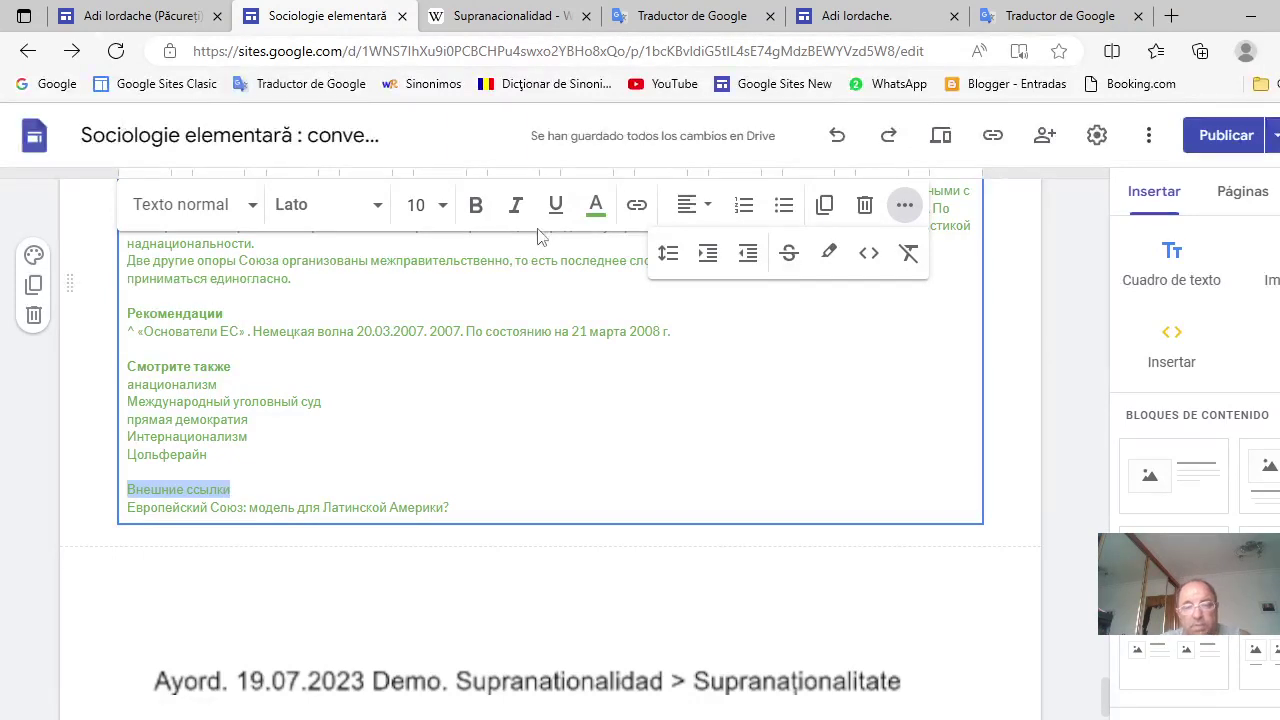
{"action": "left_click", "coordinate": [477, 212]}
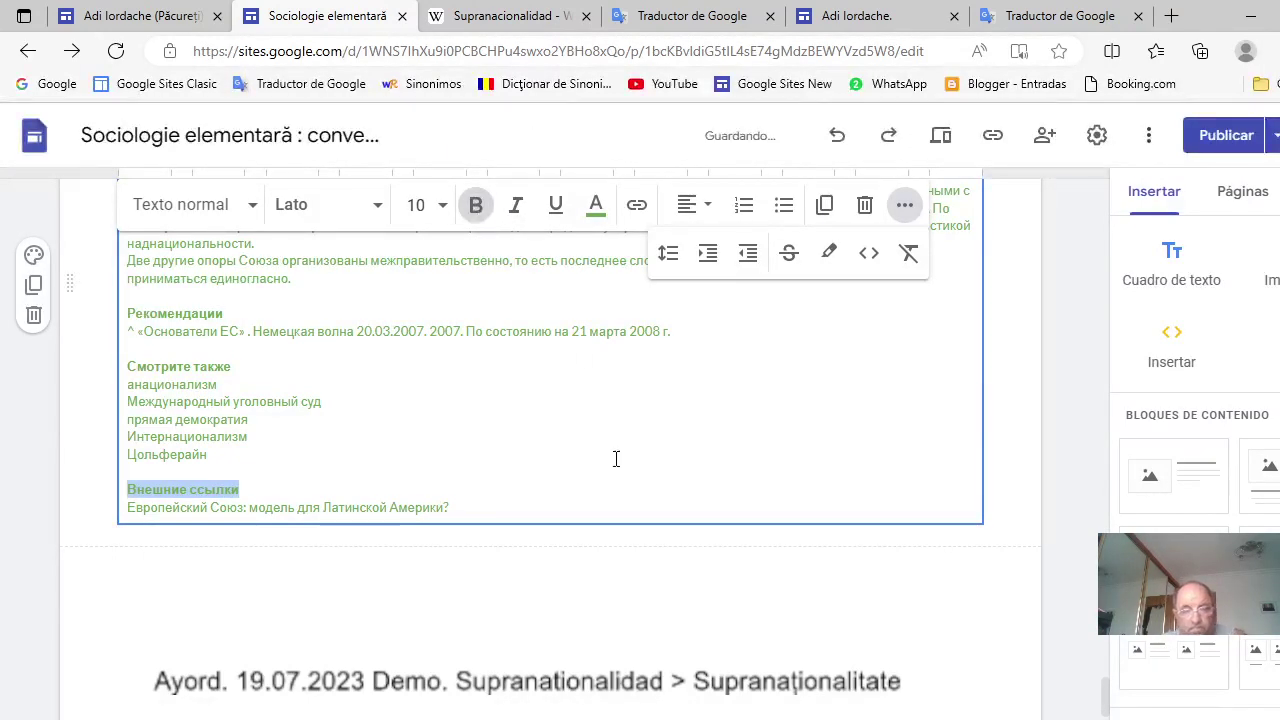
Cut the Romanian title "Supranaționalitate" and its first paragraph, ending in "alte obiective similare.", from the multilingual text box.
{"action": "scroll", "coordinate": [614, 457], "scroll_direction": "up", "scroll_amount": 3}
{"action": "scroll", "coordinate": [616, 458], "scroll_direction": "up", "scroll_amount": 5}
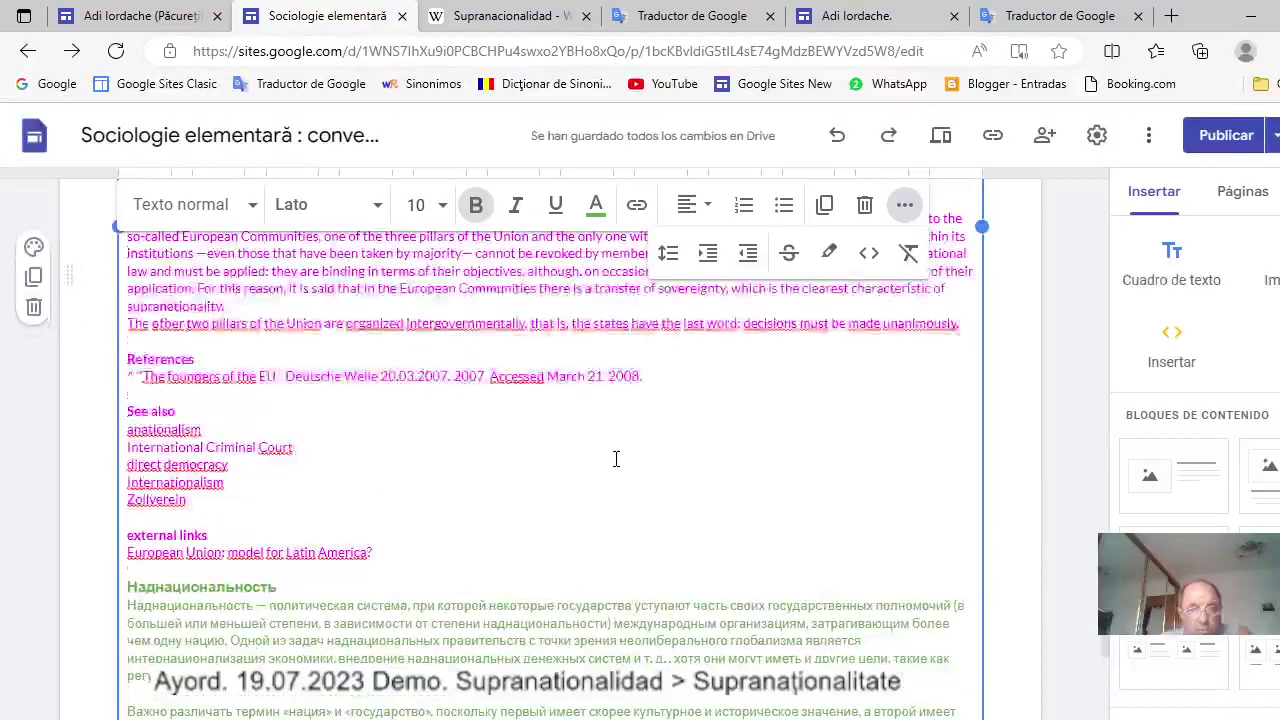
{"action": "scroll", "coordinate": [616, 458], "scroll_direction": "up", "scroll_amount": 5}
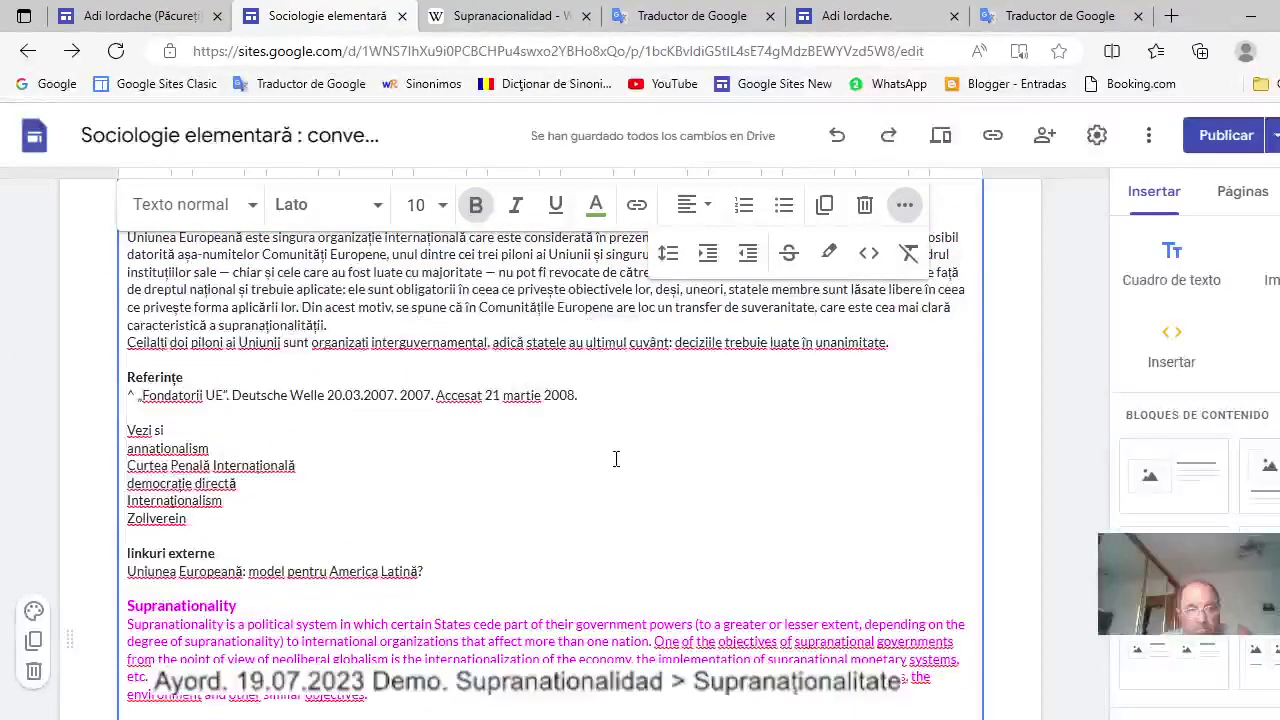
{"action": "scroll", "coordinate": [616, 458], "scroll_direction": "up", "scroll_amount": 5}
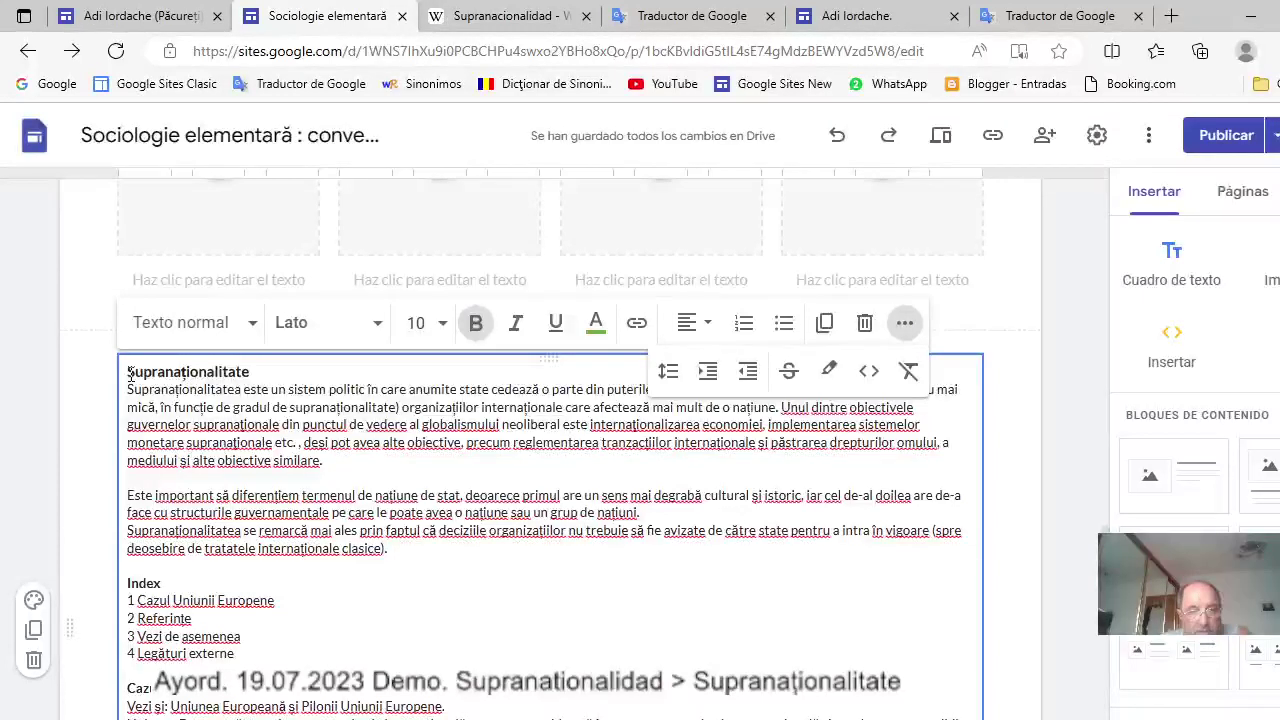
{"action": "left_click_drag", "start_coordinate": [129, 374], "coordinate": [322, 460]}
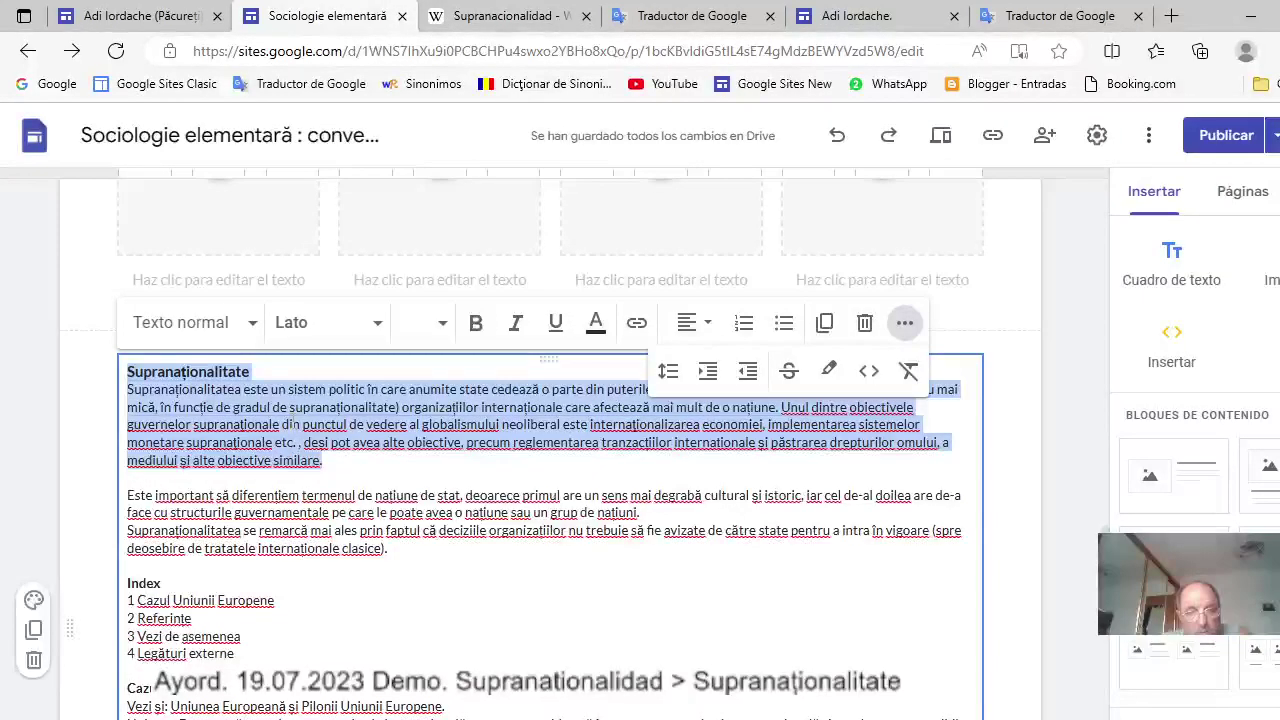
{"action": "right_click", "coordinate": [292, 420]}
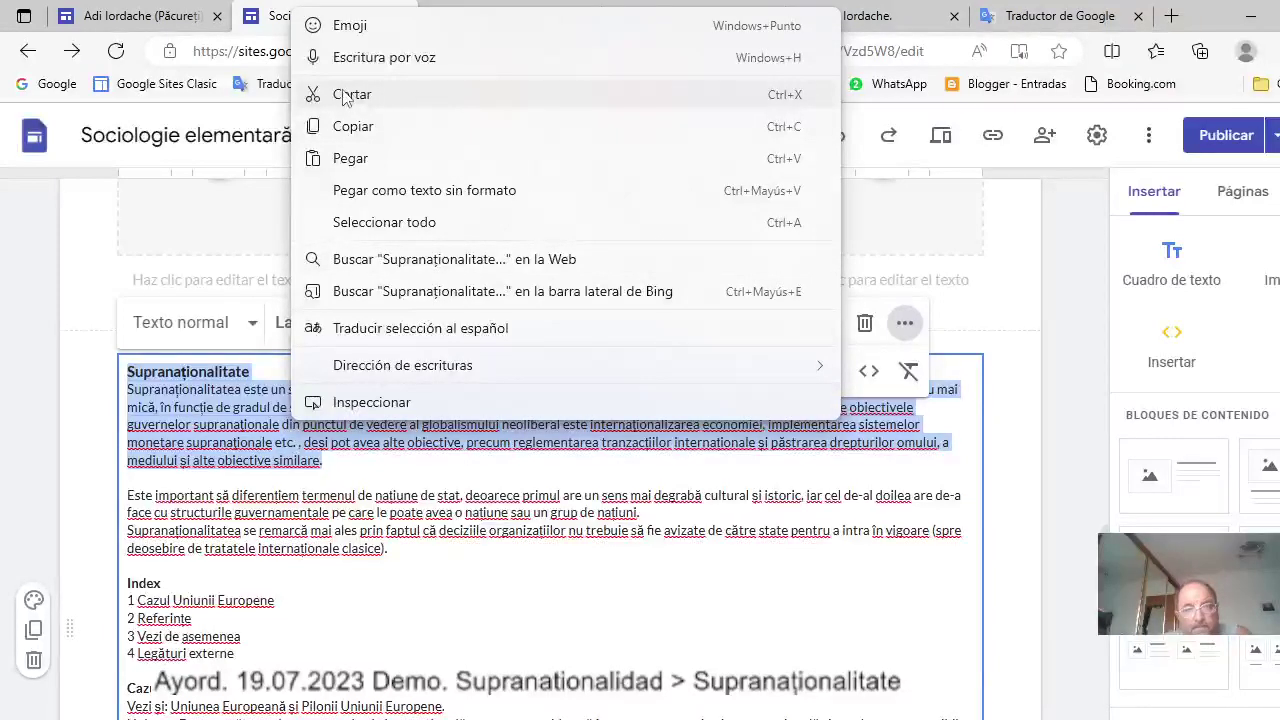
{"action": "left_click", "coordinate": [343, 96]}
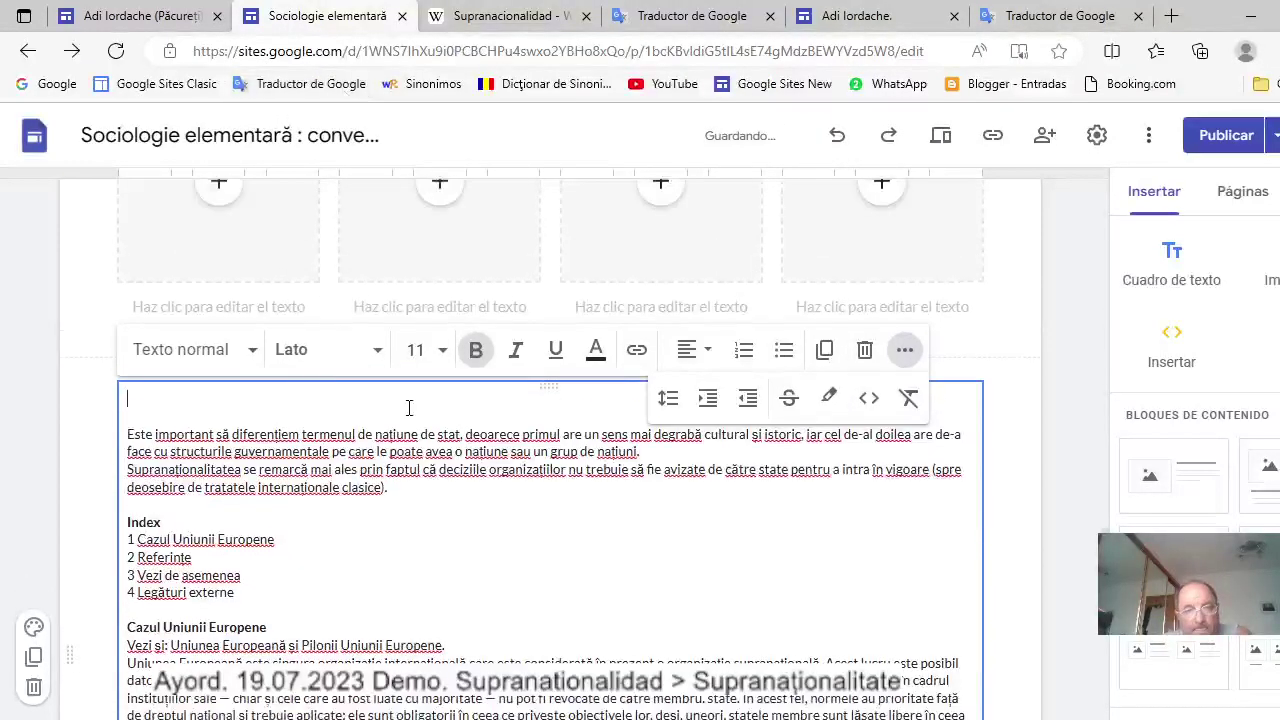
Paste the cut Romanian passage into the empty second-column text beside the Spanish "Supranacionalidad" text.
{"action": "key", "text": "ctrl+v"}
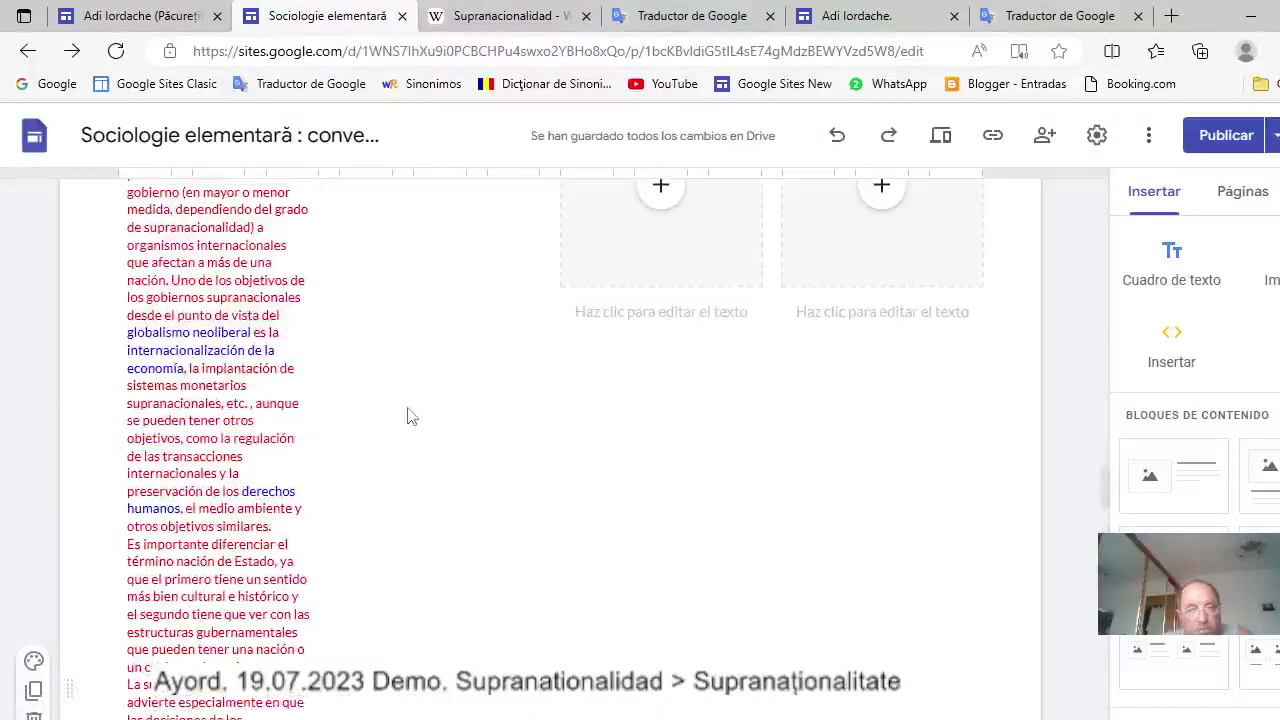
{"action": "scroll", "coordinate": [407, 416], "scroll_direction": "up", "scroll_amount": 2}
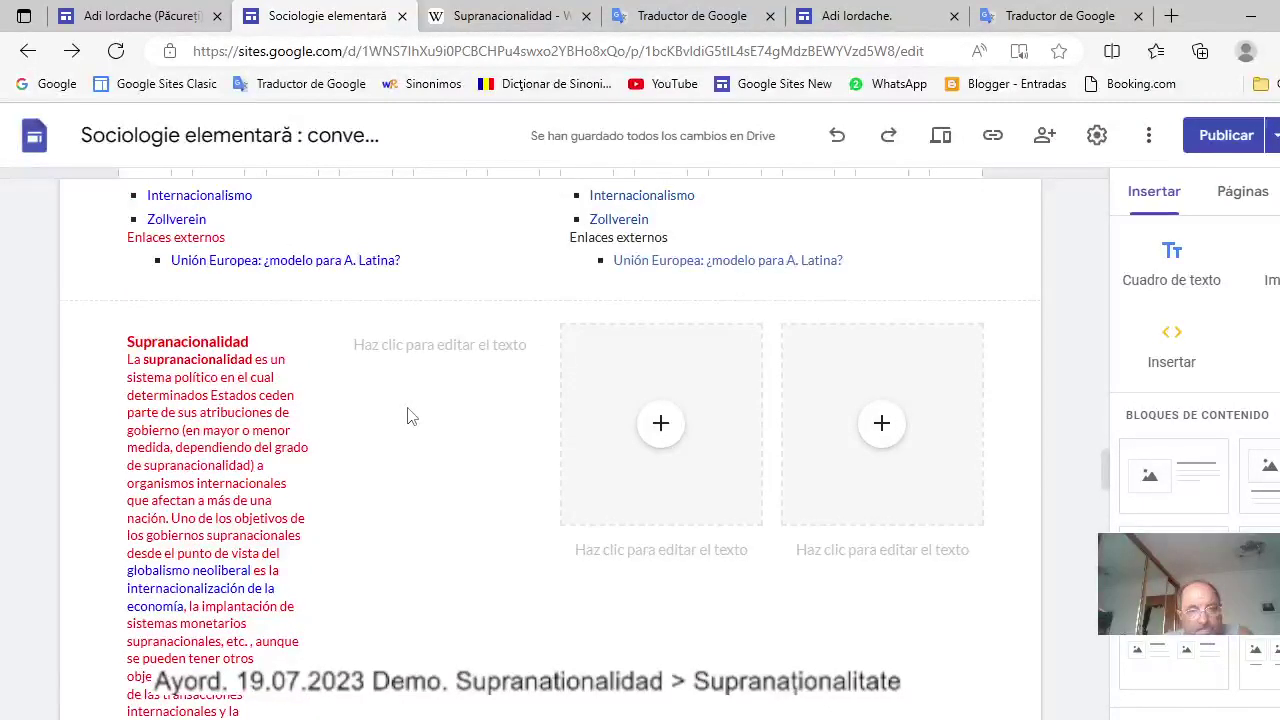
{"action": "left_click", "coordinate": [408, 350]}
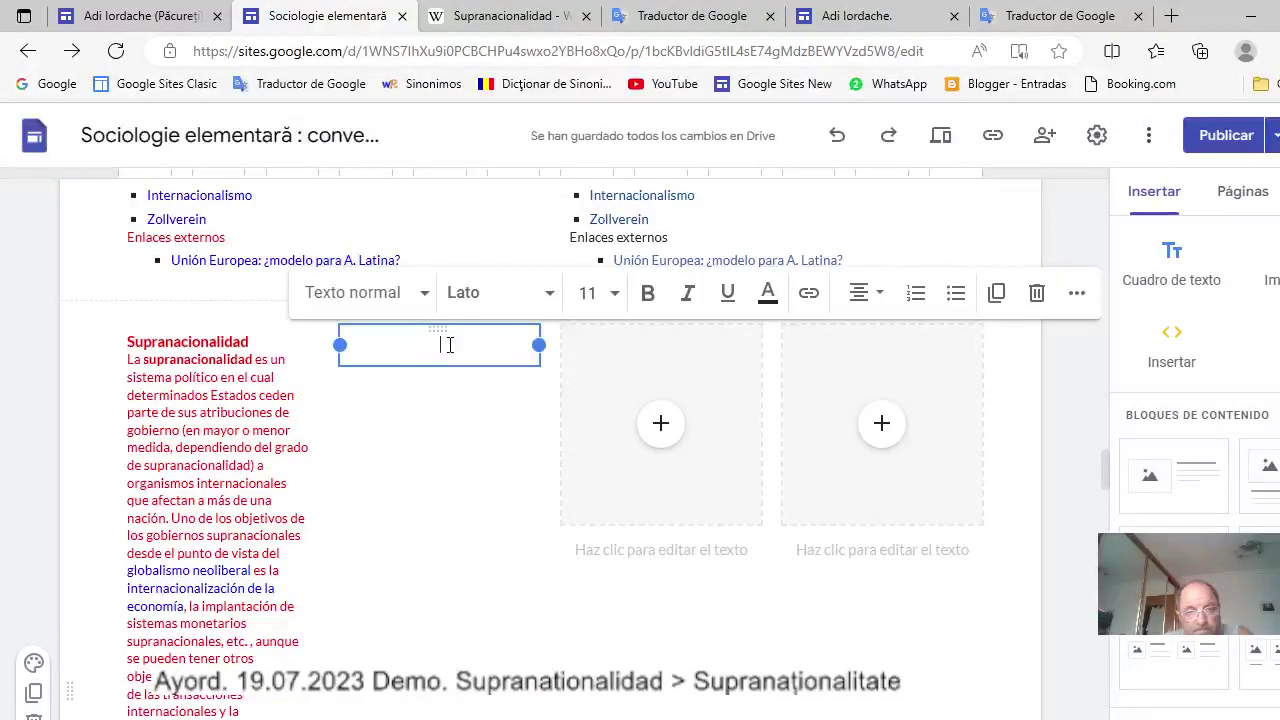
{"action": "right_click", "coordinate": [449, 345]}
{"action": "left_click", "coordinate": [507, 533]}
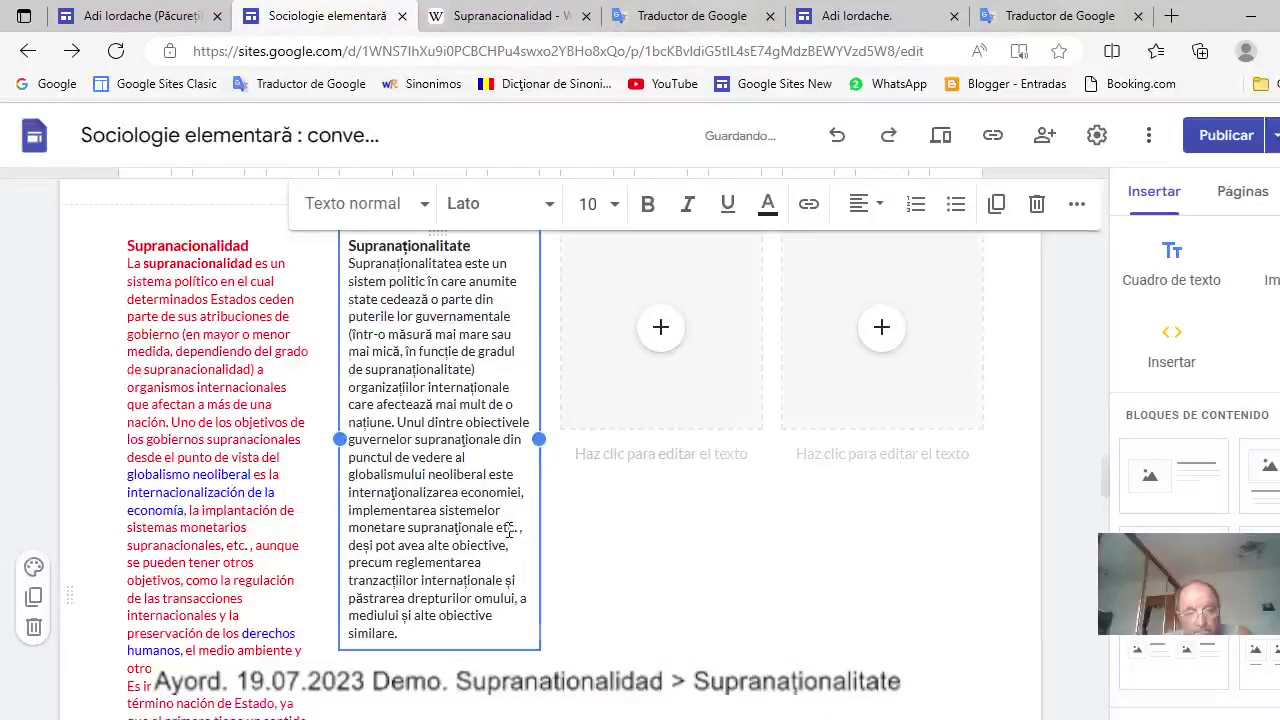
Cut the Spanish paragraphs from "Es importante diferenciar" through "tratados internacionales clásicos)." out of the first-column text.
{"action": "scroll", "coordinate": [509, 534], "scroll_direction": "down", "scroll_amount": 3}
{"action": "left_click_drag", "start_coordinate": [127, 443], "coordinate": [282, 566]}
{"action": "key", "text": "ctrl+c"}
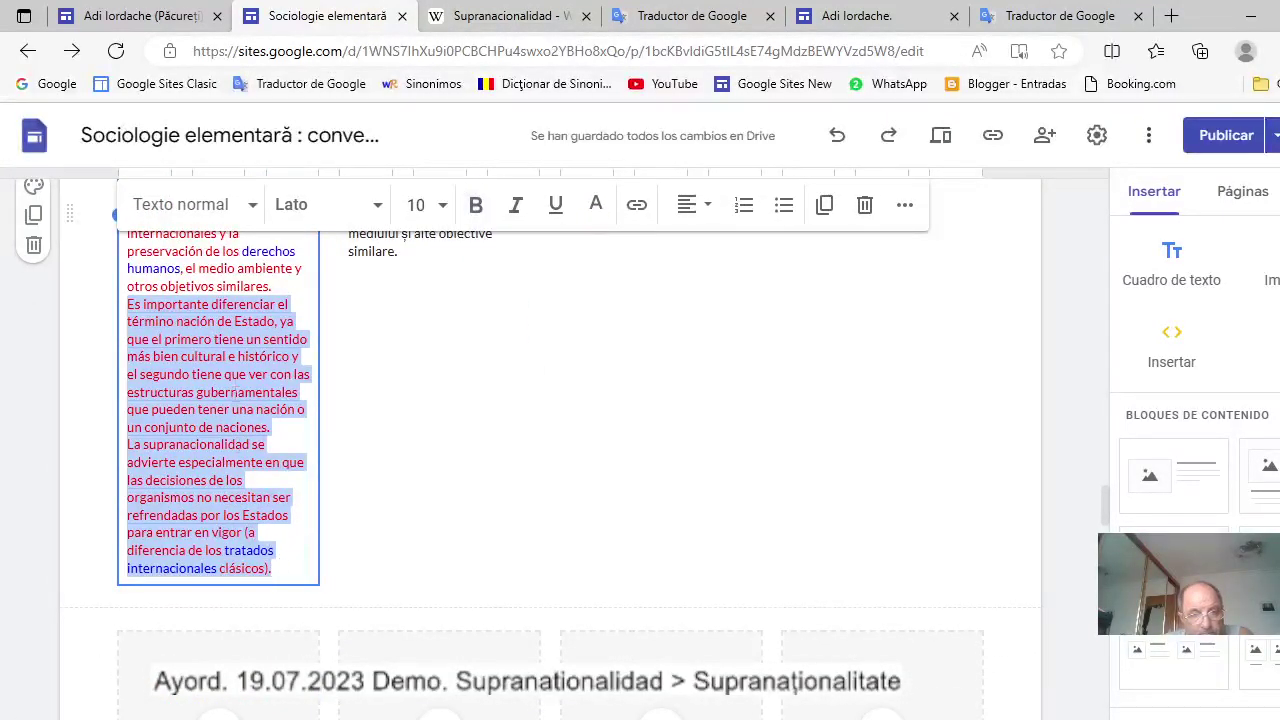
{"action": "right_click", "coordinate": [233, 381]}
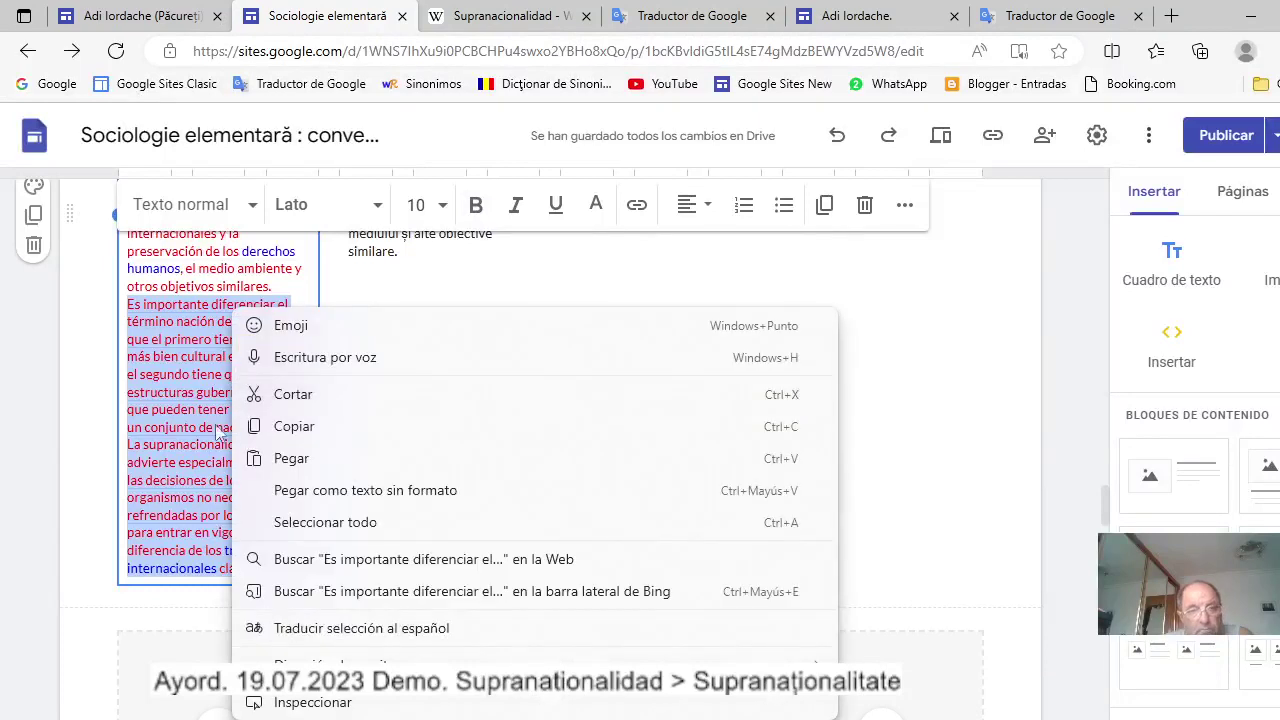
{"action": "left_click", "coordinate": [291, 392]}
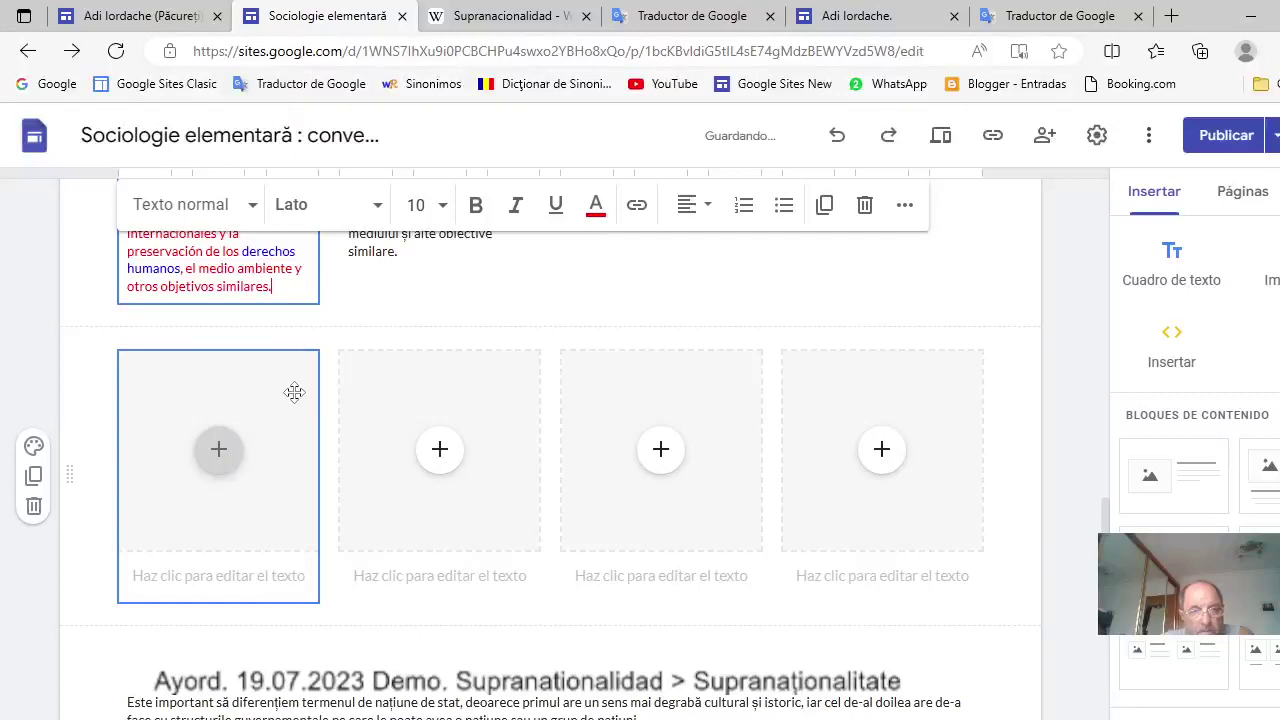
Paste the cut Spanish paragraphs into the second row's first-column text and delete the image placeholder above them.
{"action": "left_click", "coordinate": [244, 575]}
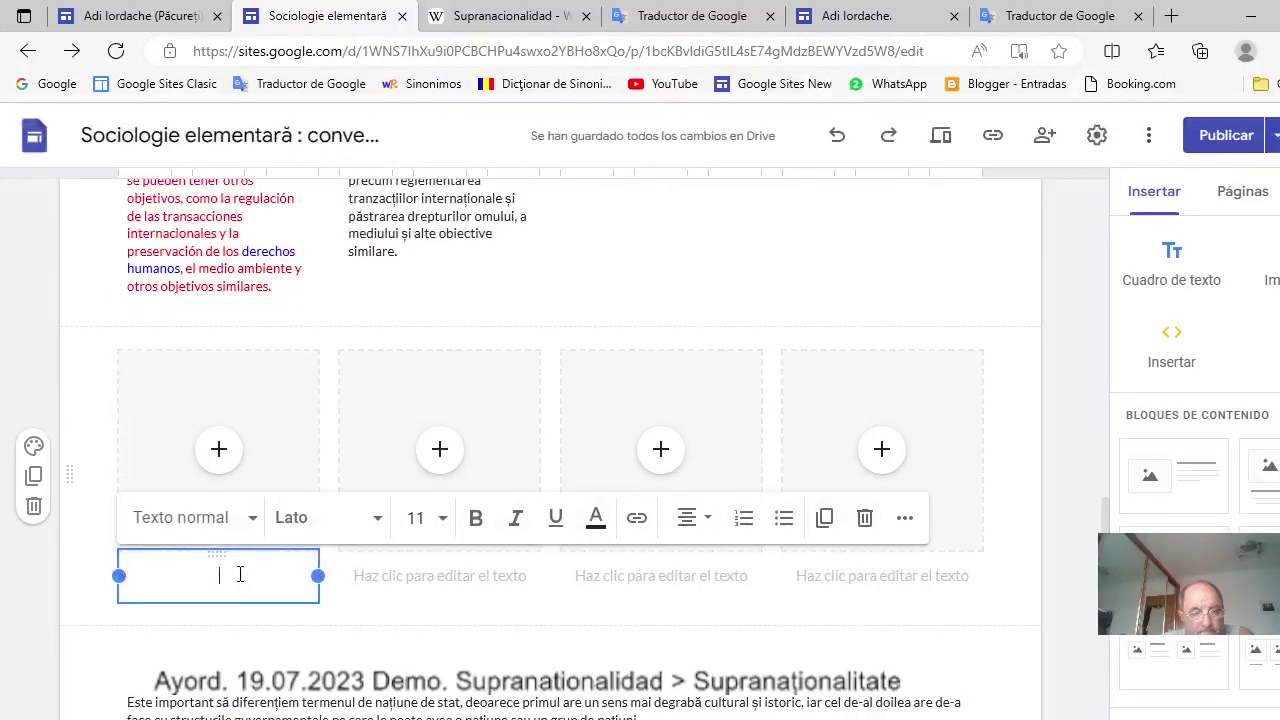
{"action": "right_click", "coordinate": [234, 575]}
{"action": "left_click", "coordinate": [290, 418]}
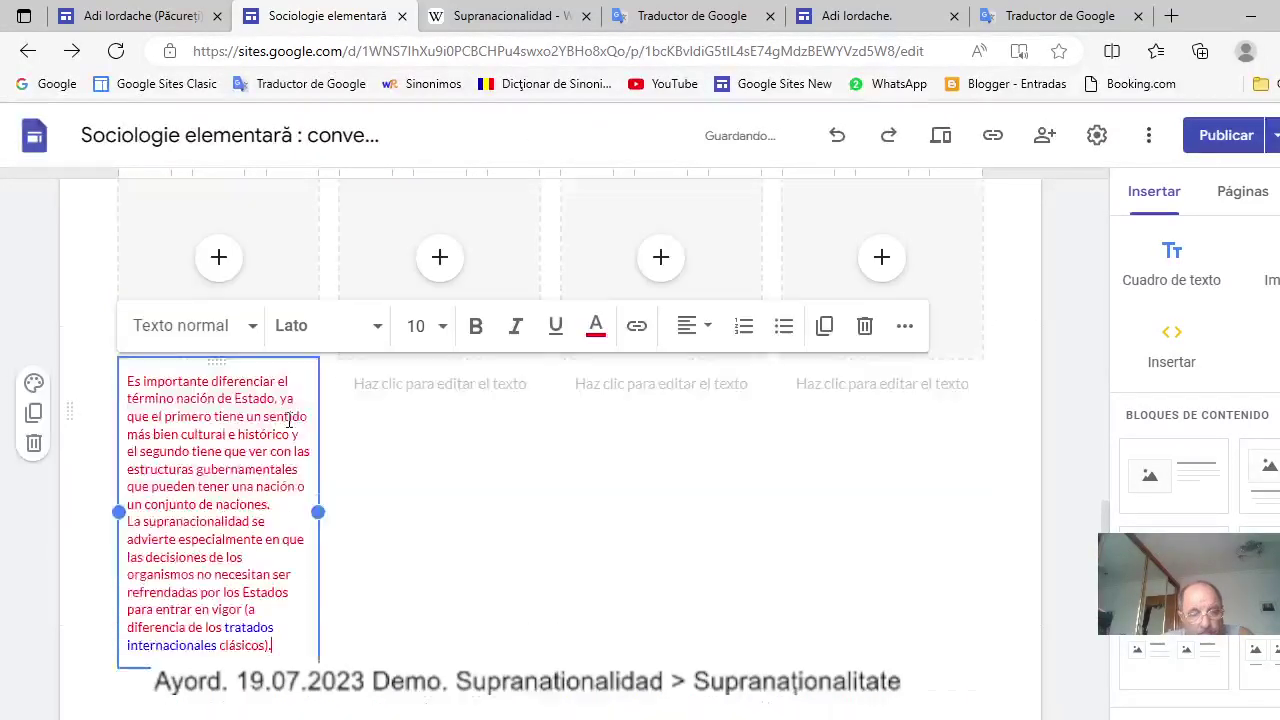
{"action": "left_click", "coordinate": [287, 257]}
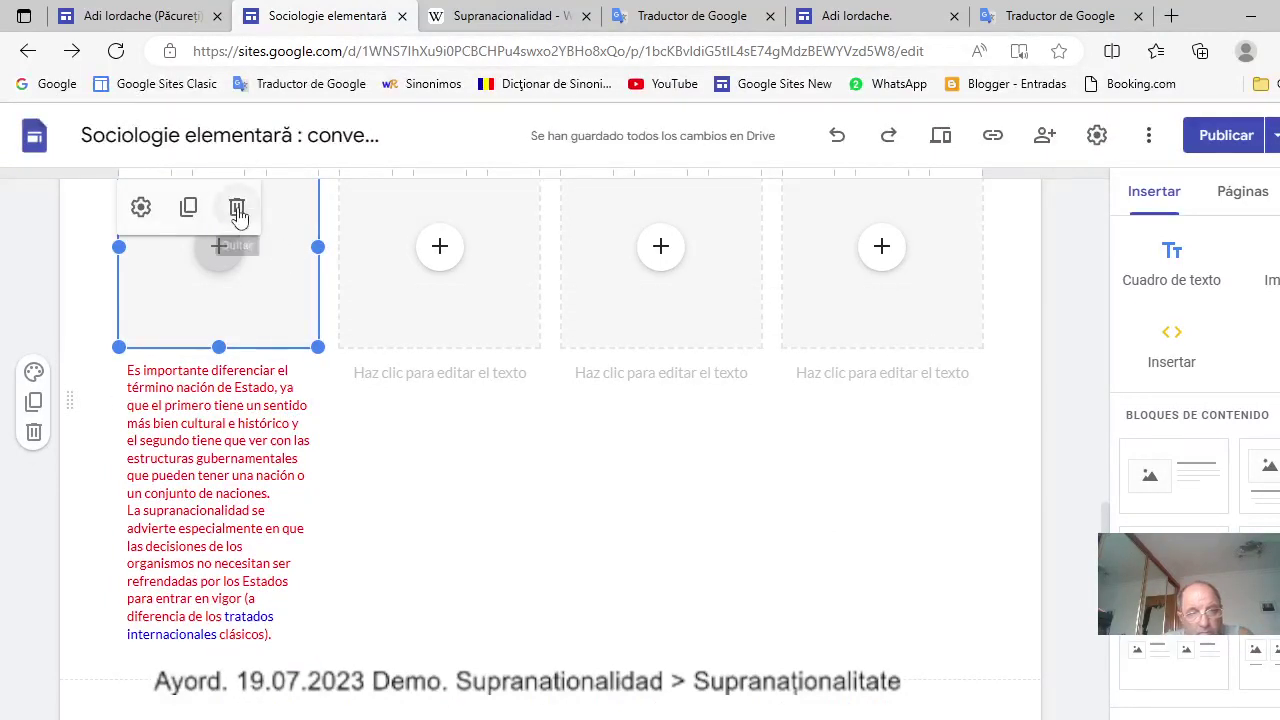
{"action": "left_click", "coordinate": [237, 208]}
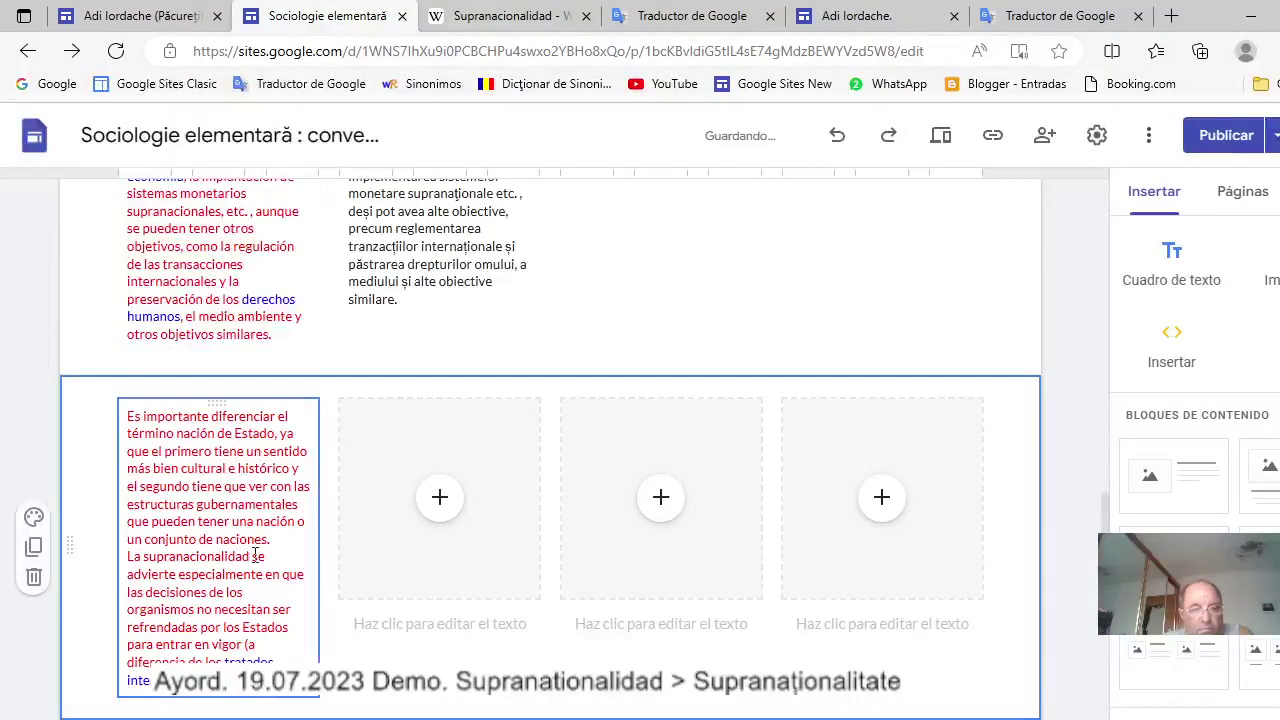
Cut the Romanian paragraphs from "Este important să diferențiem" through "tratatele internaționale clasice)." out of the multilingual text box.
{"action": "scroll", "coordinate": [500, 555], "scroll_direction": "up", "scroll_amount": 2}
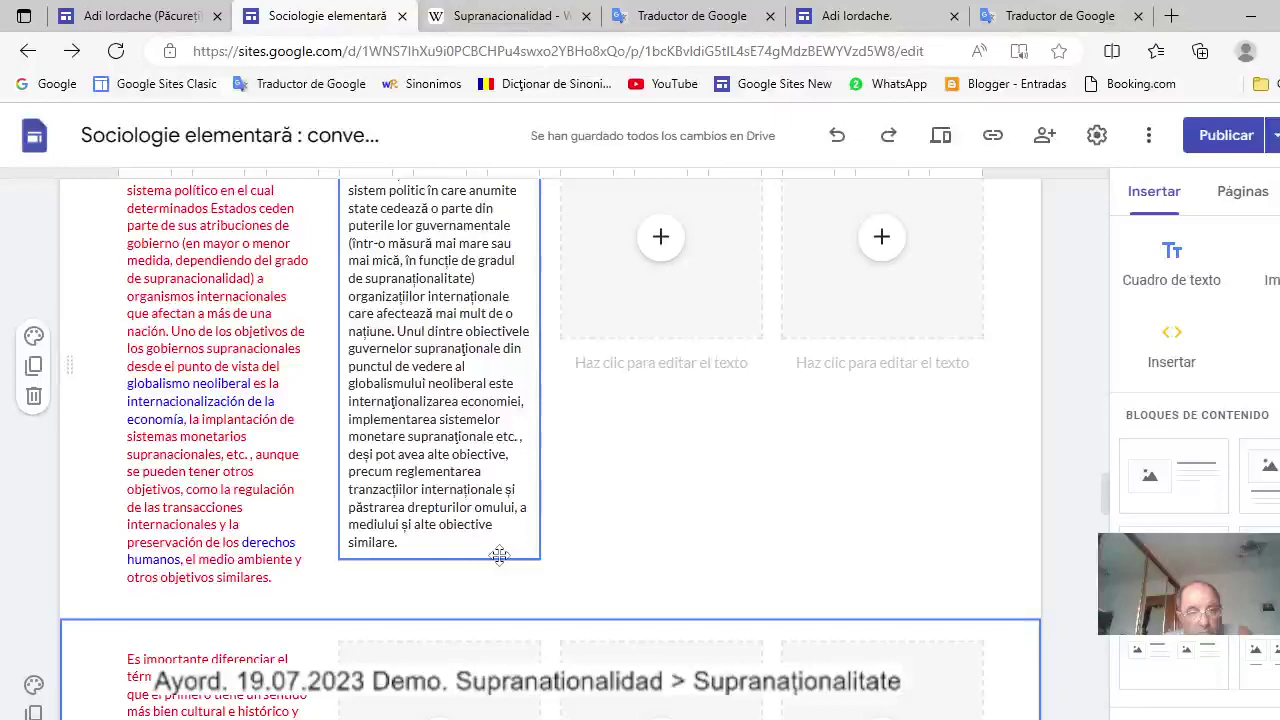
{"action": "scroll", "coordinate": [499, 556], "scroll_direction": "up", "scroll_amount": 2}
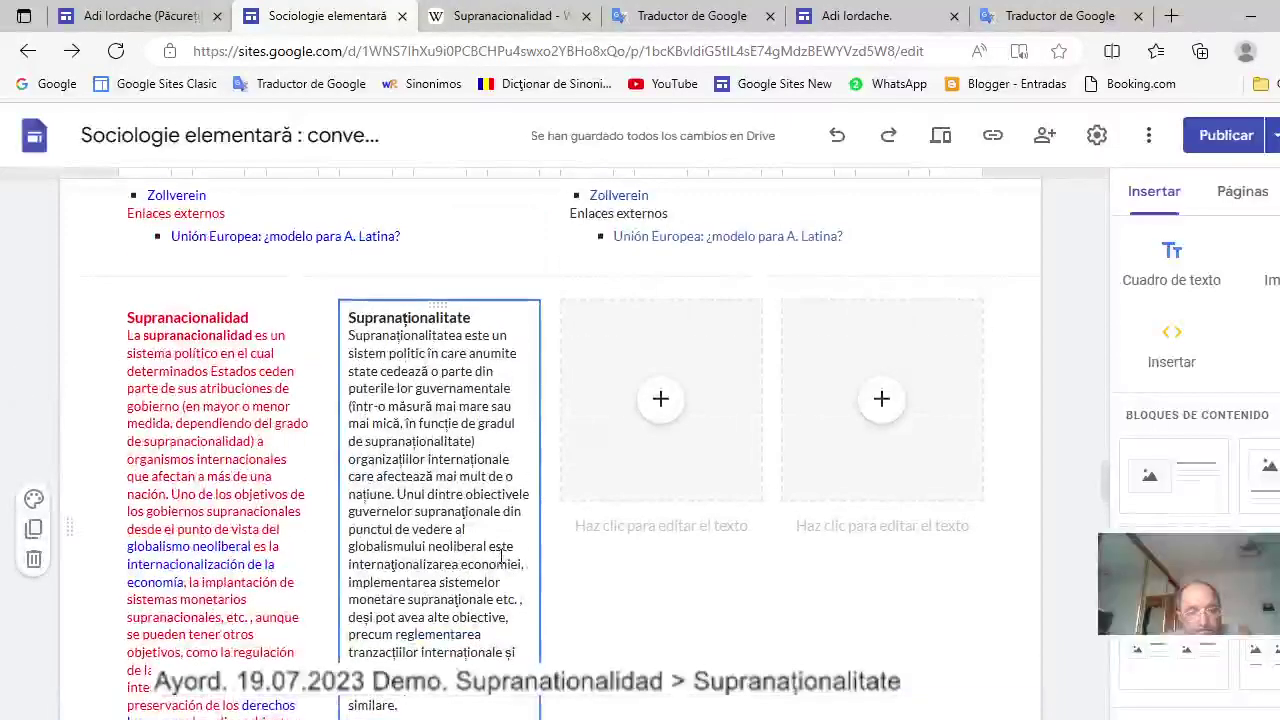
{"action": "scroll", "coordinate": [501, 556], "scroll_direction": "down", "scroll_amount": 1}
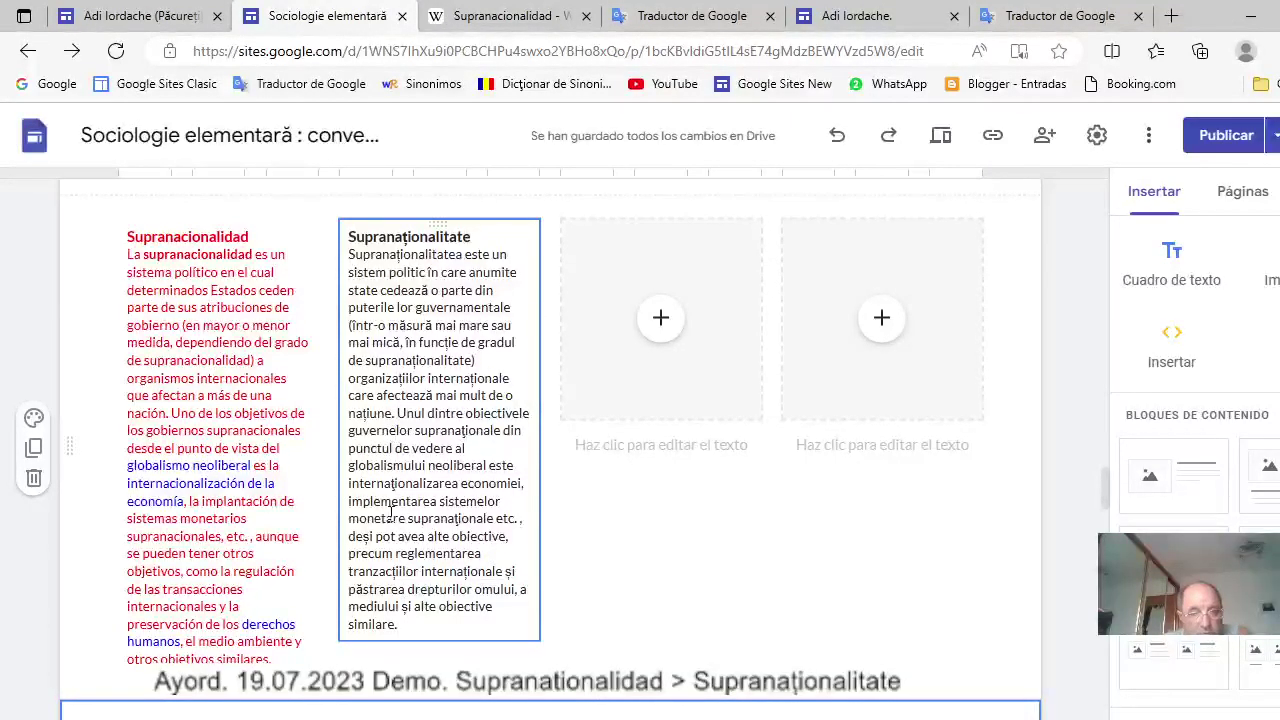
{"action": "scroll", "coordinate": [392, 505], "scroll_direction": "down", "scroll_amount": 3}
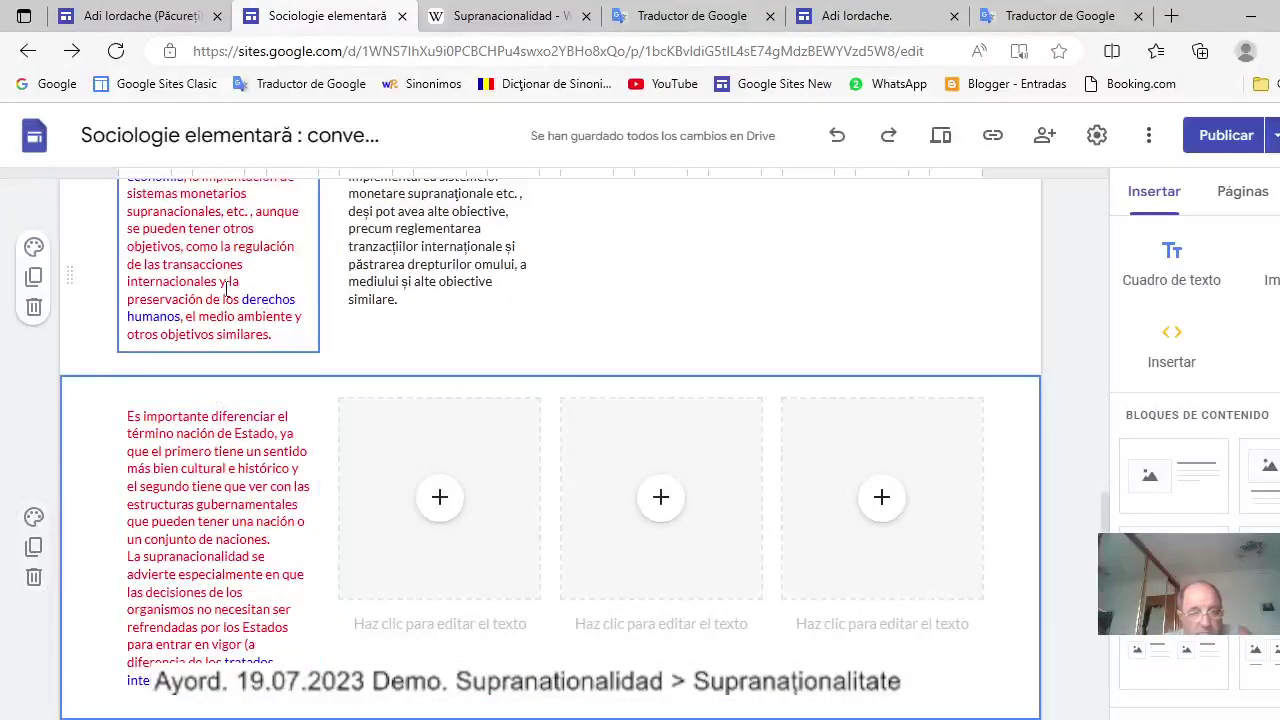
{"action": "scroll", "coordinate": [463, 556], "scroll_direction": "down", "scroll_amount": 3}
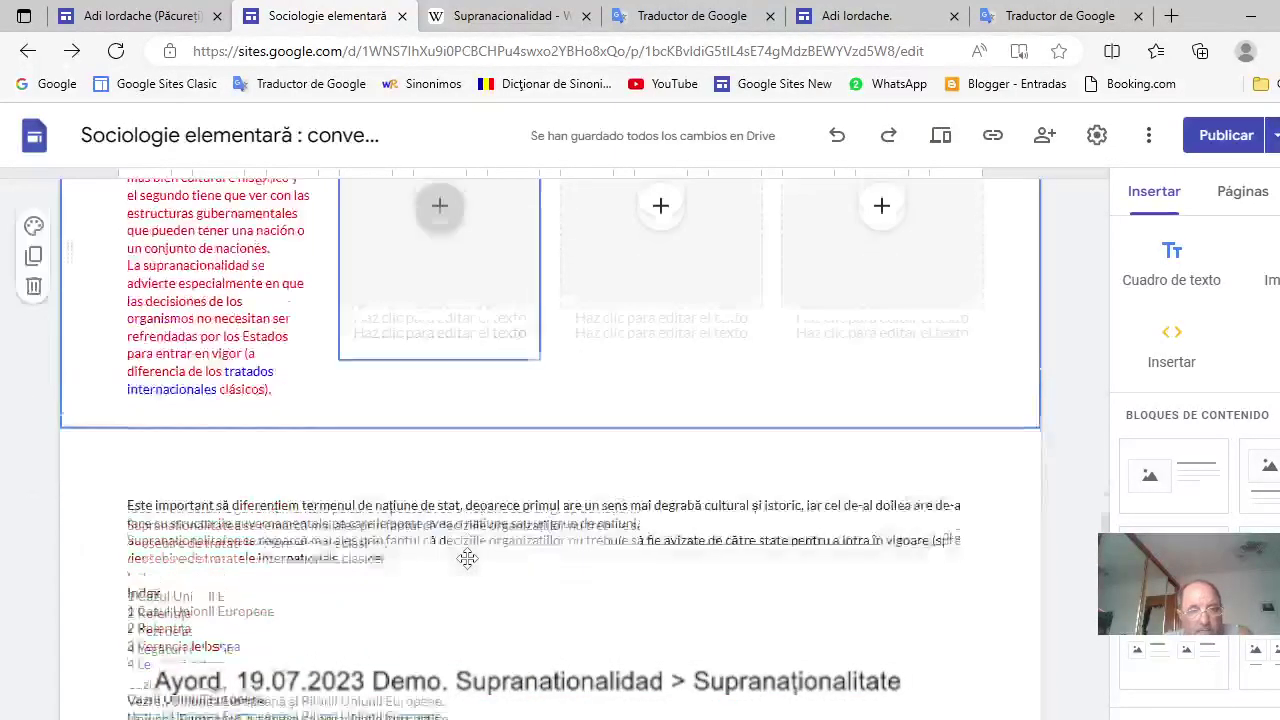
{"action": "left_click_drag", "start_coordinate": [130, 471], "coordinate": [397, 534]}
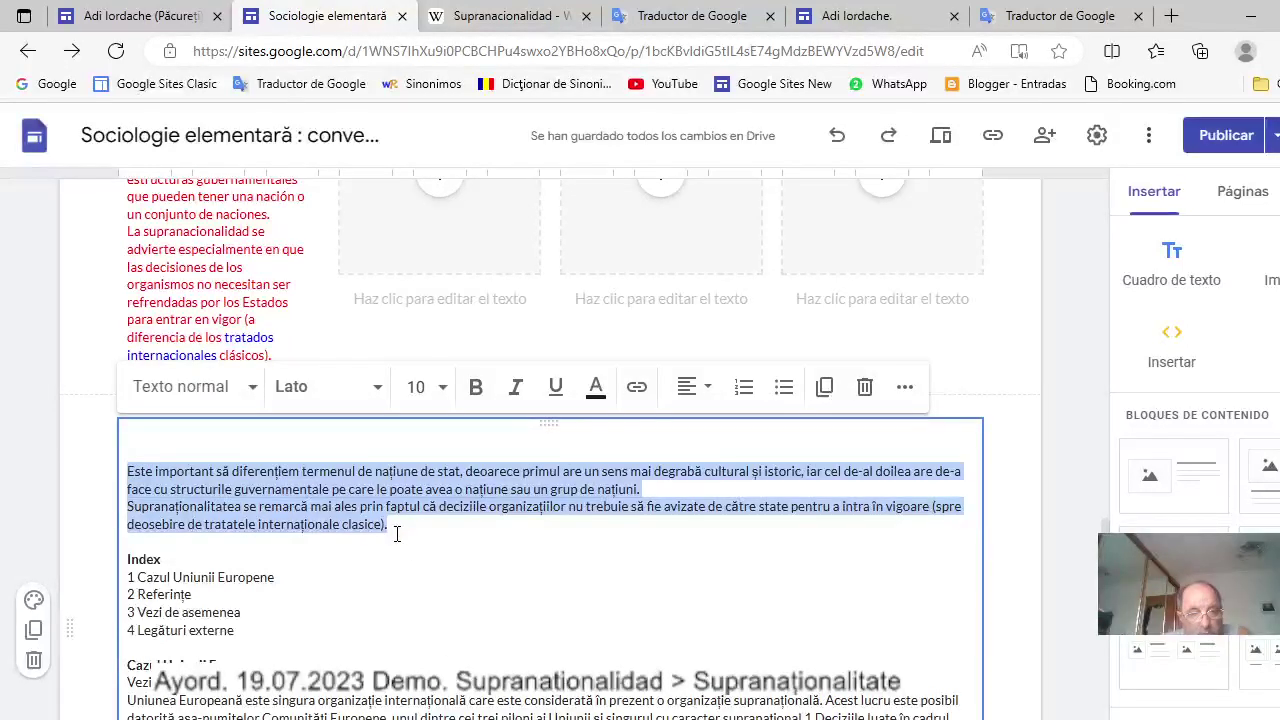
{"action": "right_click", "coordinate": [350, 505]}
{"action": "left_click", "coordinate": [421, 170]}
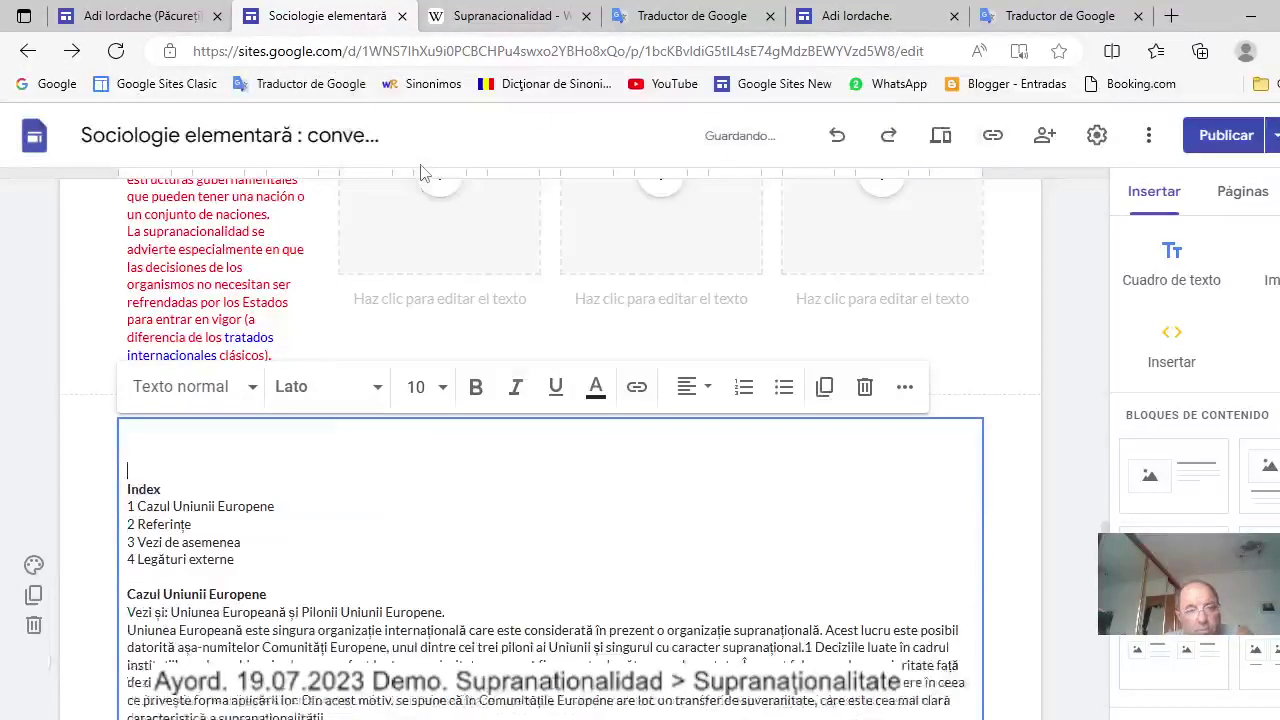
Delete the second row's second-column image placeholder and paste the cut Romanian paragraphs into the text beside the Spanish ones.
{"action": "scroll", "coordinate": [392, 420], "scroll_direction": "up", "scroll_amount": 1}
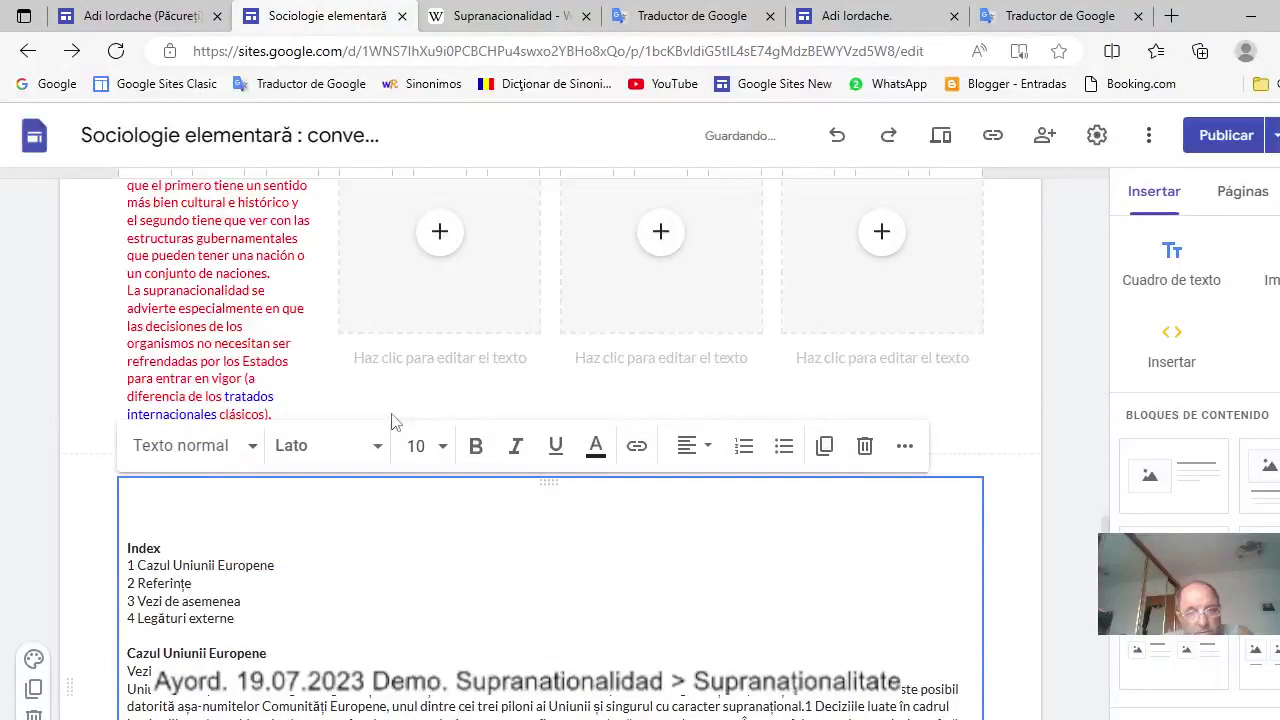
{"action": "scroll", "coordinate": [392, 420], "scroll_direction": "up", "scroll_amount": 2}
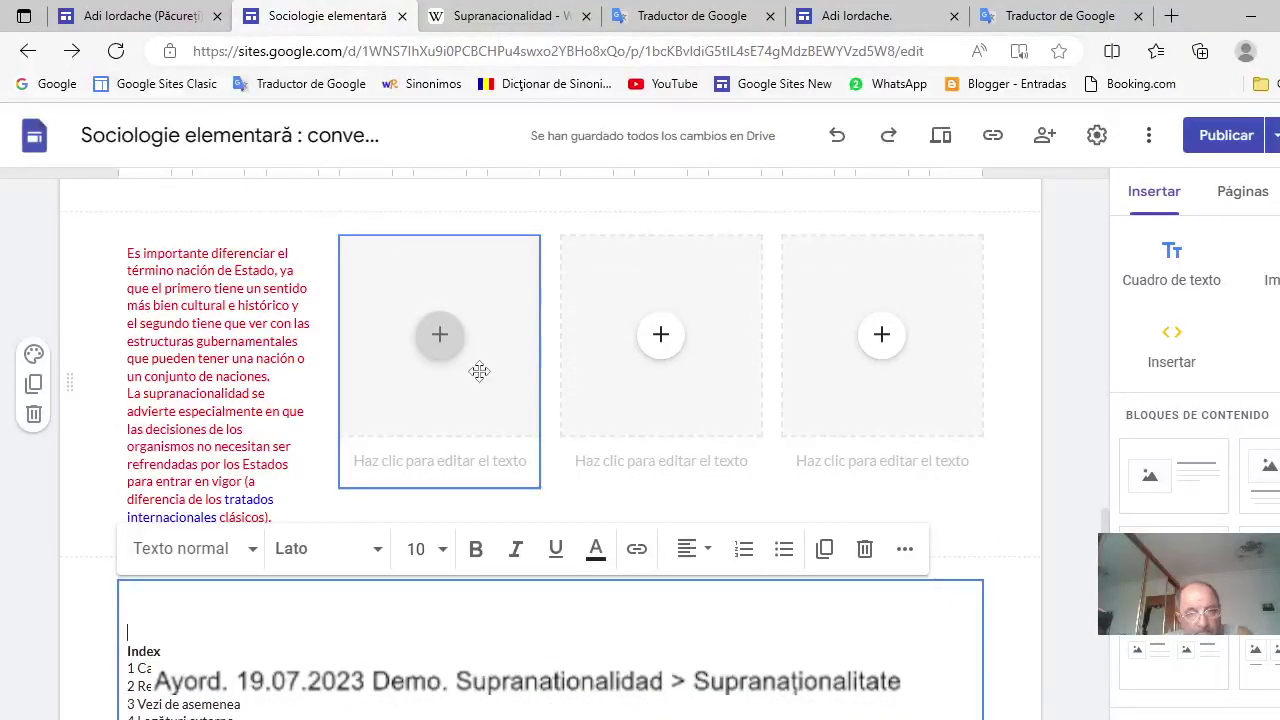
{"action": "key", "text": "Delete"}
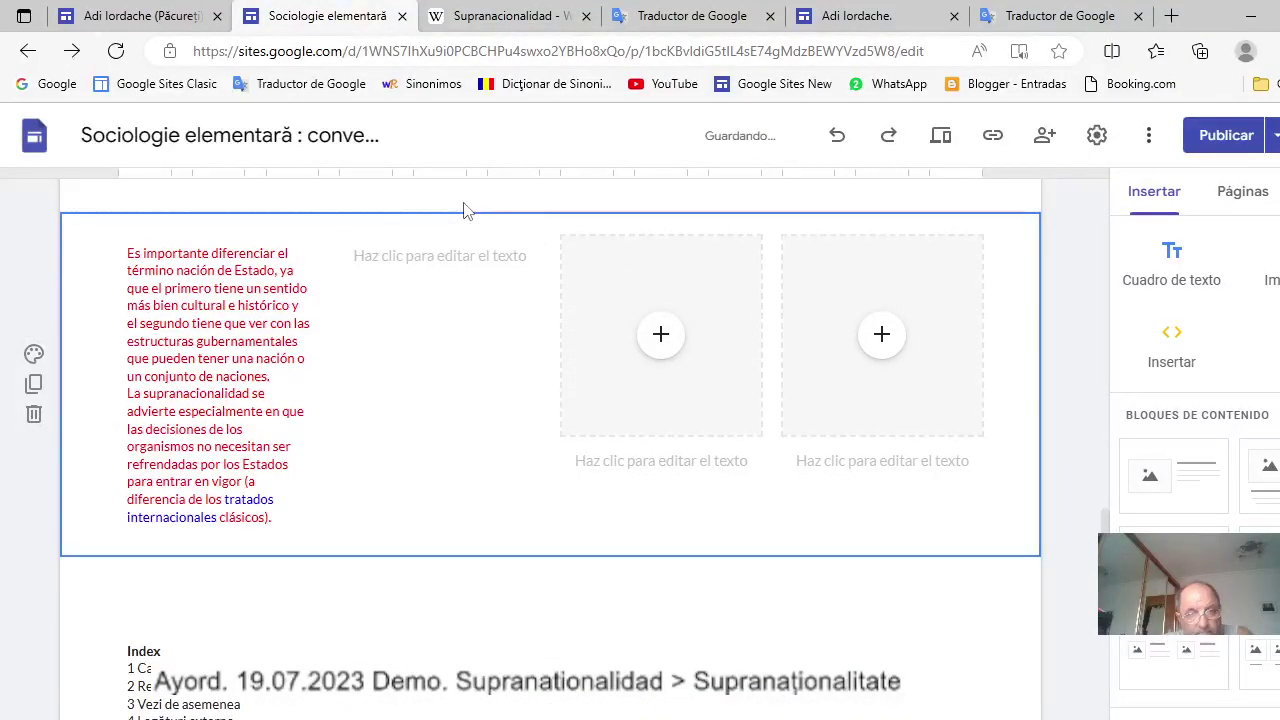
{"action": "left_click", "coordinate": [423, 246]}
{"action": "key", "text": "ctrl+v"}
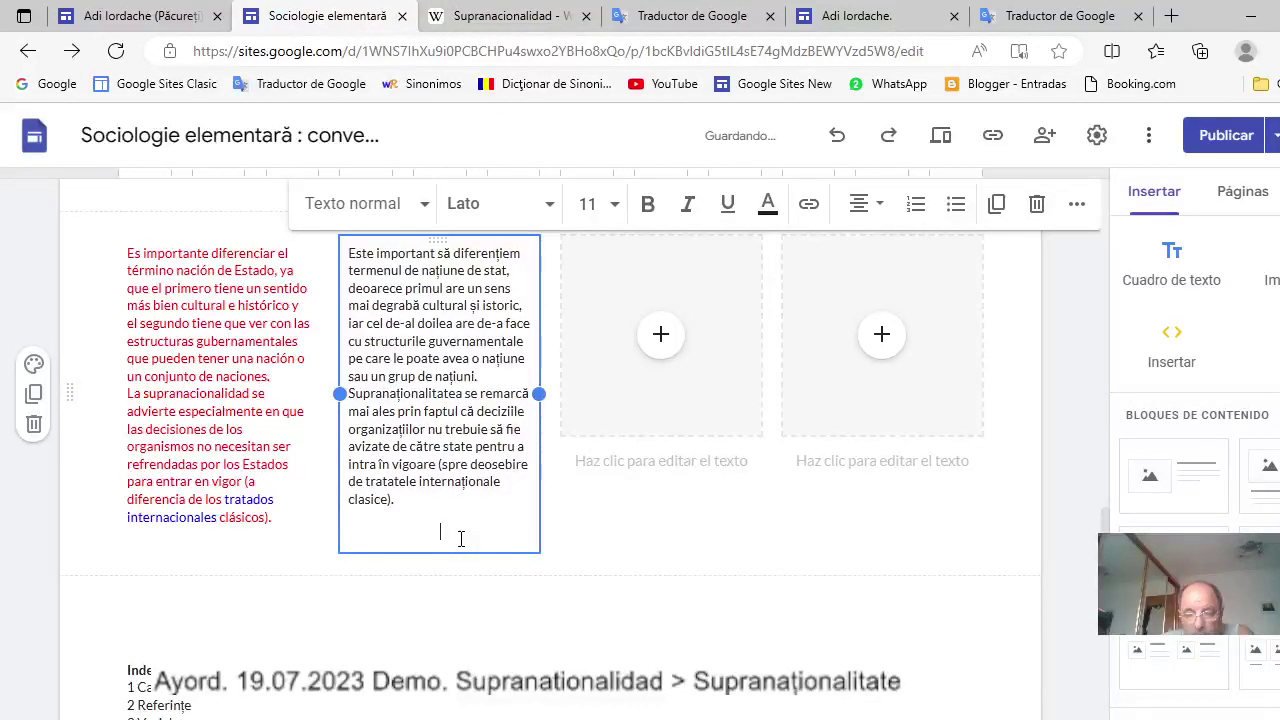
Undo the English "Supranationality" paste in the second row and paste that passage into the first row's third column instead.
{"action": "scroll", "coordinate": [457, 534], "scroll_direction": "down", "scroll_amount": 4}
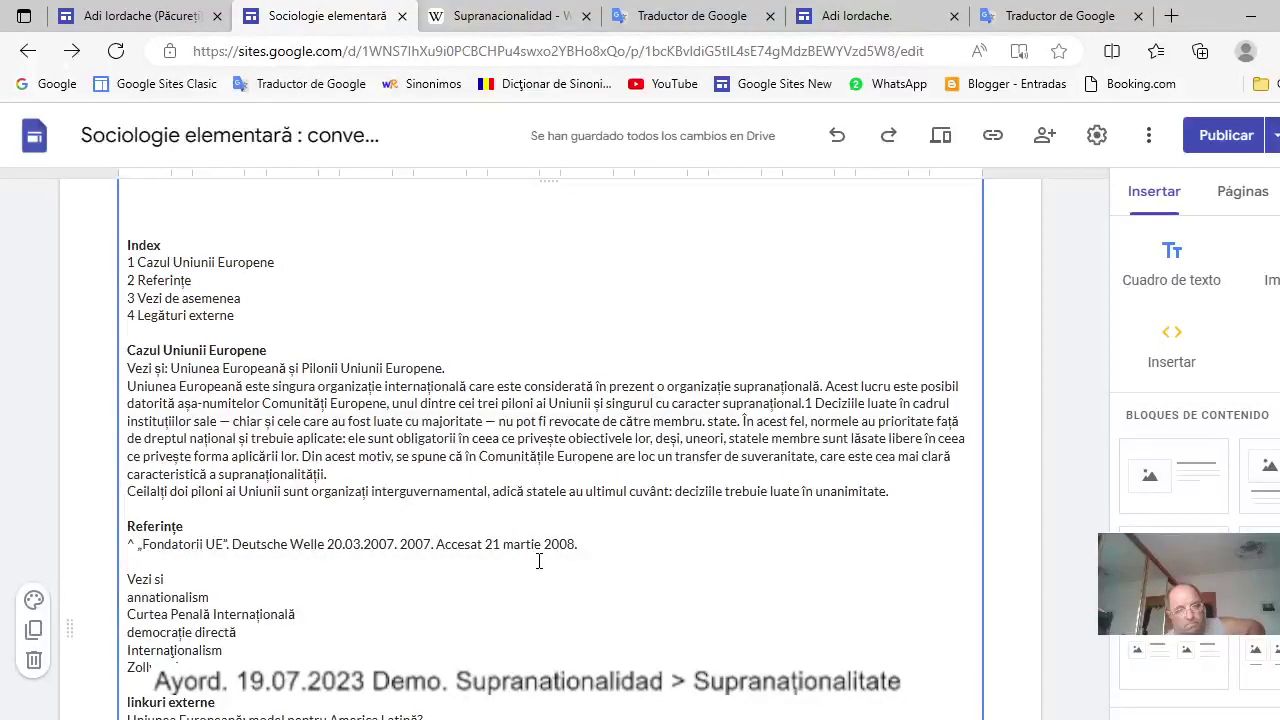
{"action": "scroll", "coordinate": [538, 562], "scroll_direction": "down", "scroll_amount": 4}
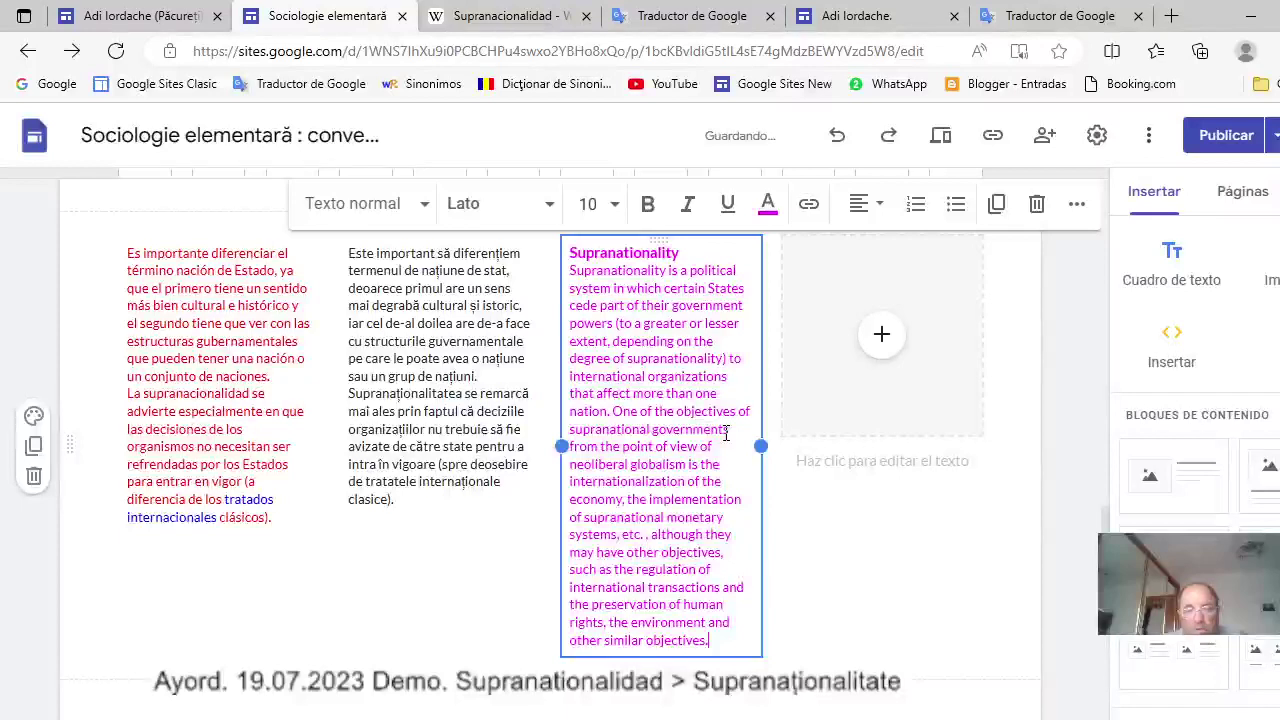
{"action": "key", "text": "ctrl+z"}
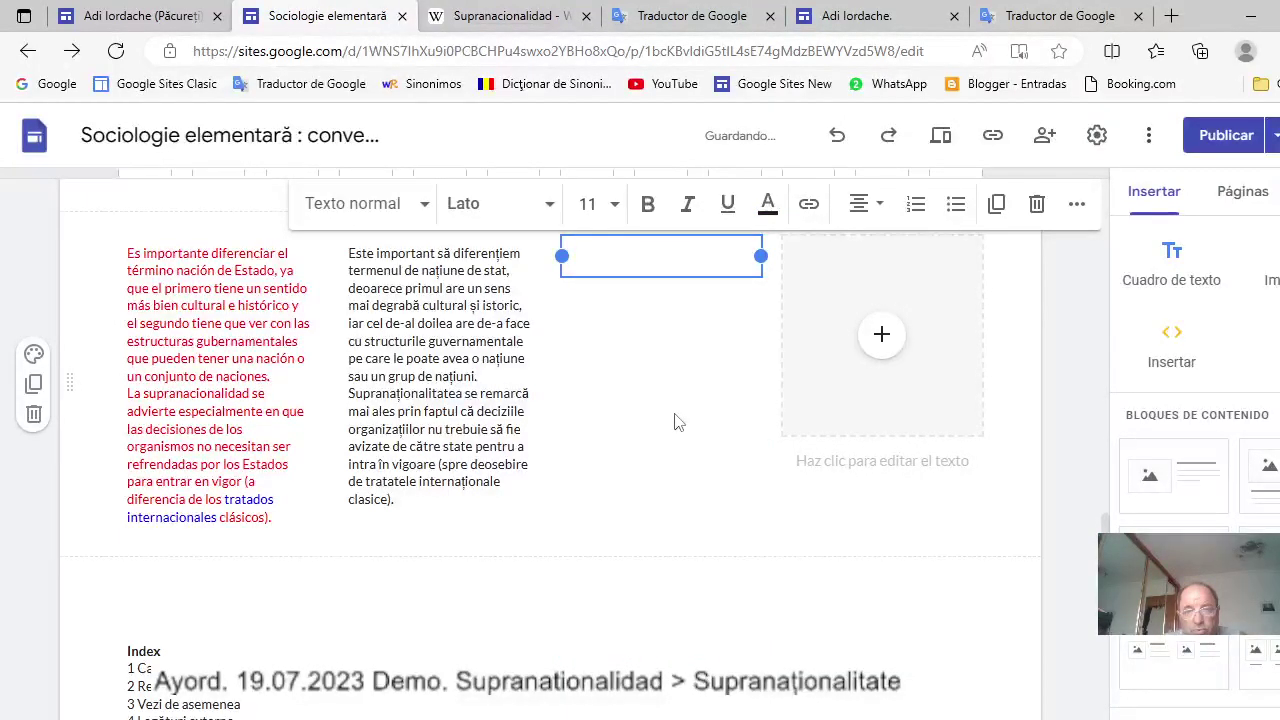
{"action": "key", "text": "ctrl+z"}
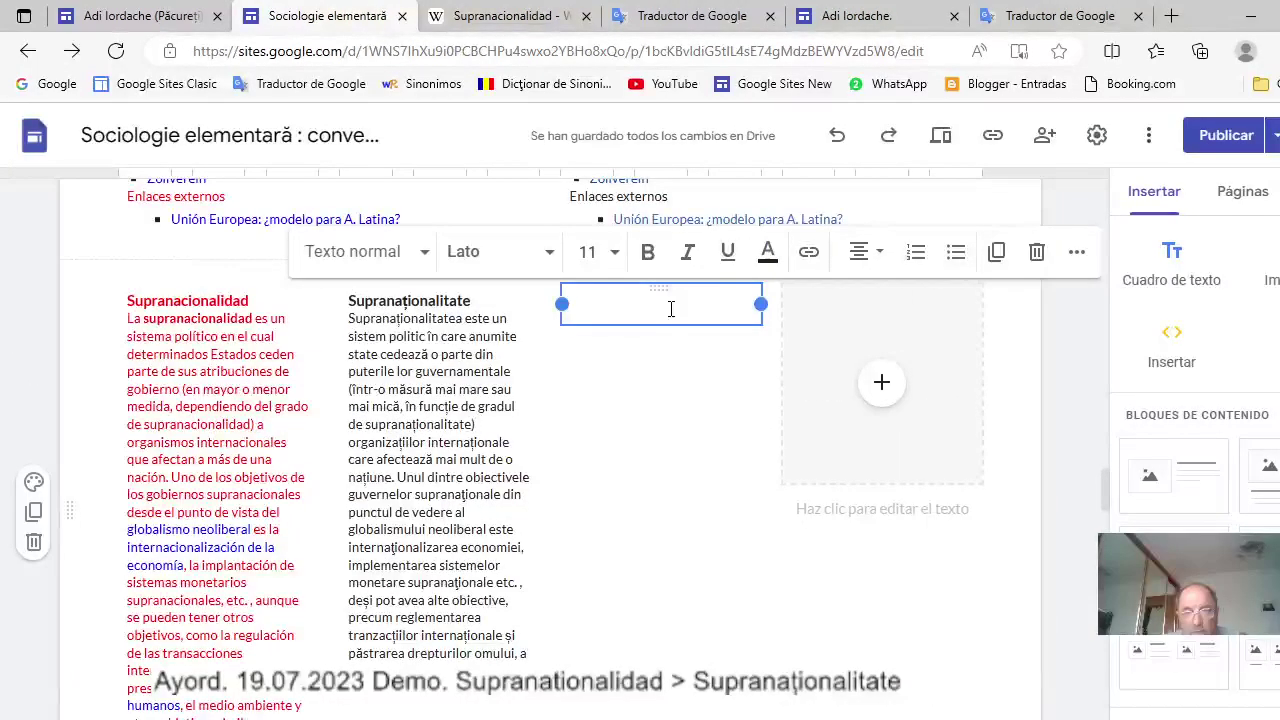
{"action": "key", "text": "ctrl+v"}
Cut the English paragraphs from "It is important to differentiate" through "(unlike classic international treaties)." out of the multilingual text box.
{"action": "scroll", "coordinate": [729, 491], "scroll_direction": "down", "scroll_amount": 2}
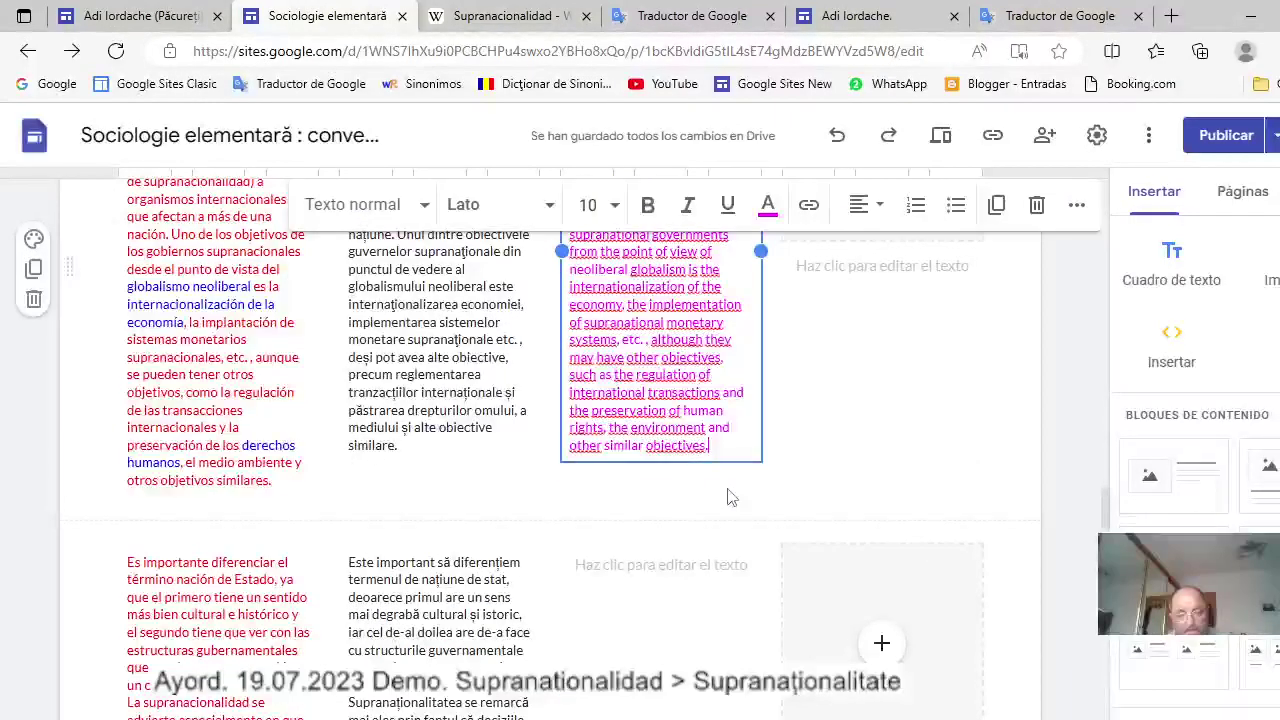
{"action": "scroll", "coordinate": [728, 497], "scroll_direction": "down", "scroll_amount": 5}
{"action": "left_click", "coordinate": [728, 497]}
{"action": "key", "text": "ctrl+v"}
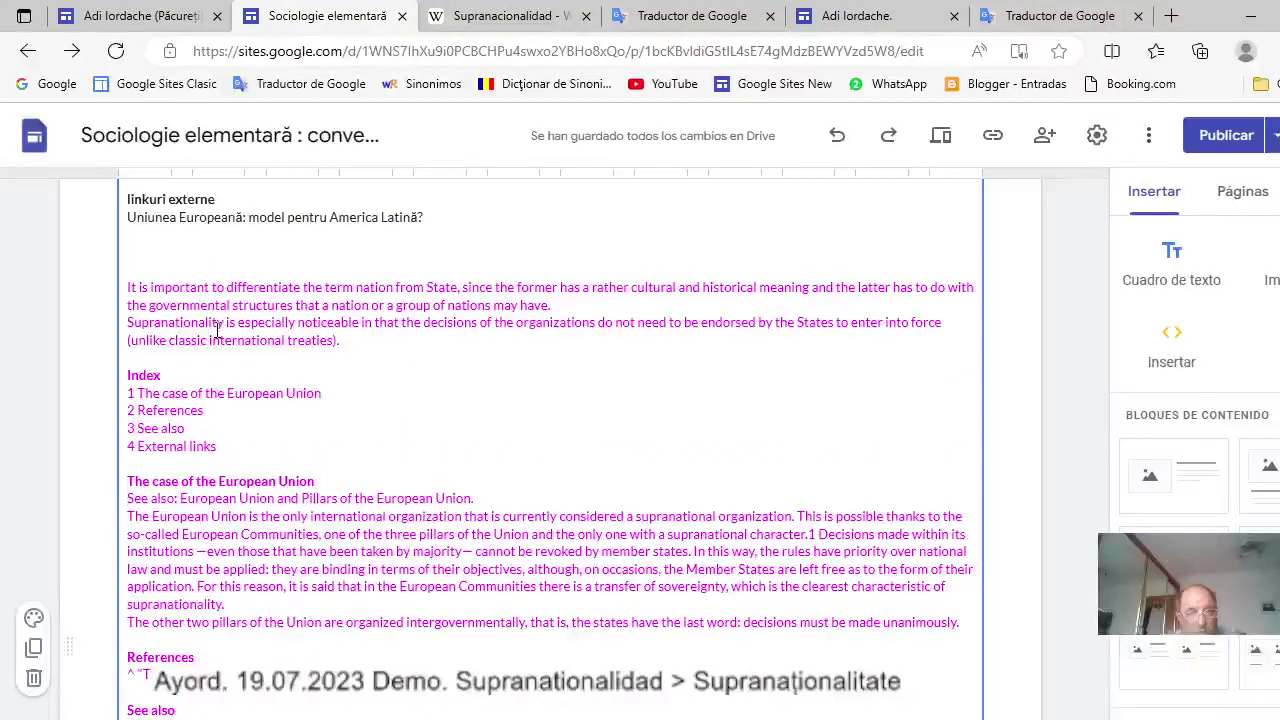
{"action": "left_click_drag", "start_coordinate": [127, 287], "coordinate": [341, 342]}
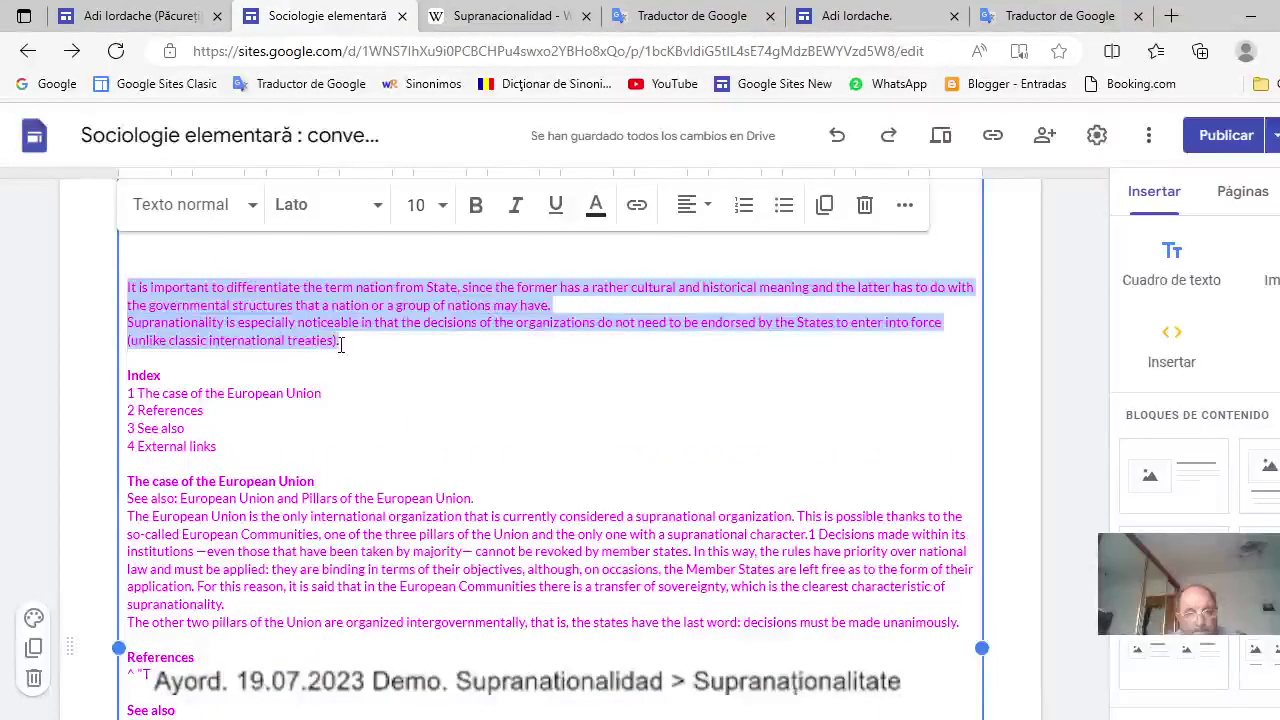
{"action": "right_click", "coordinate": [341, 342]}
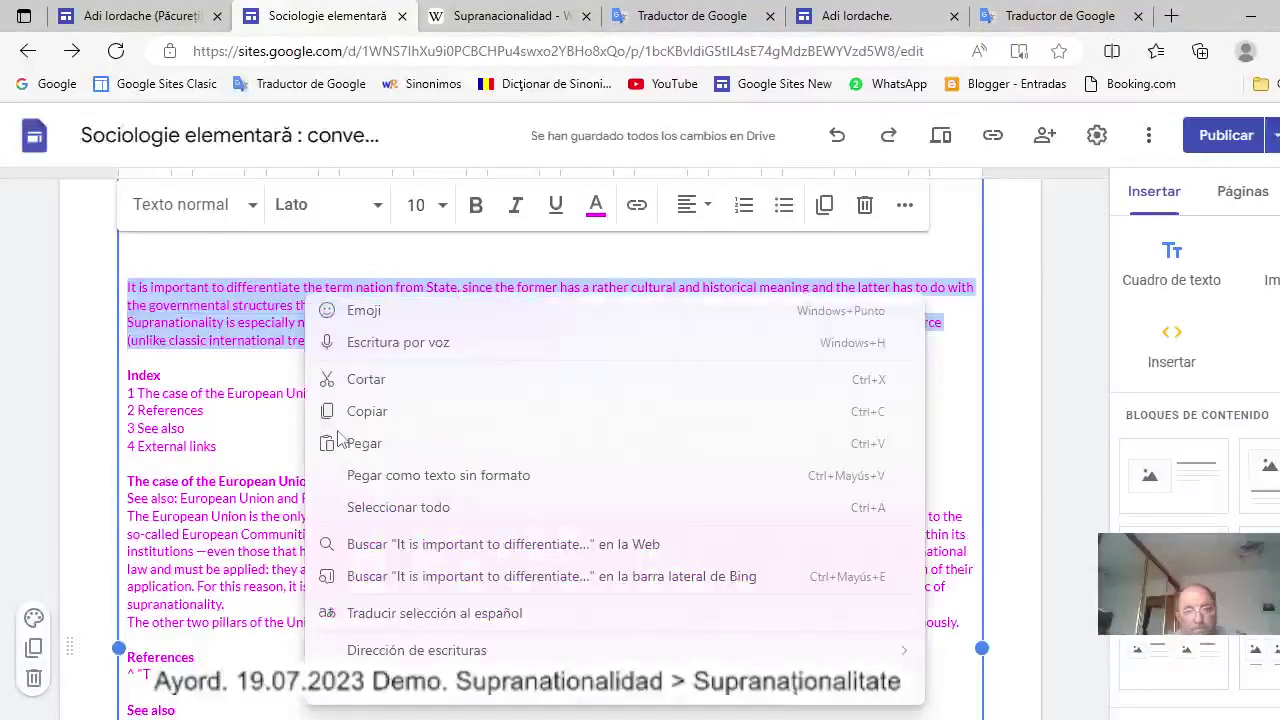
{"action": "left_click", "coordinate": [368, 382]}
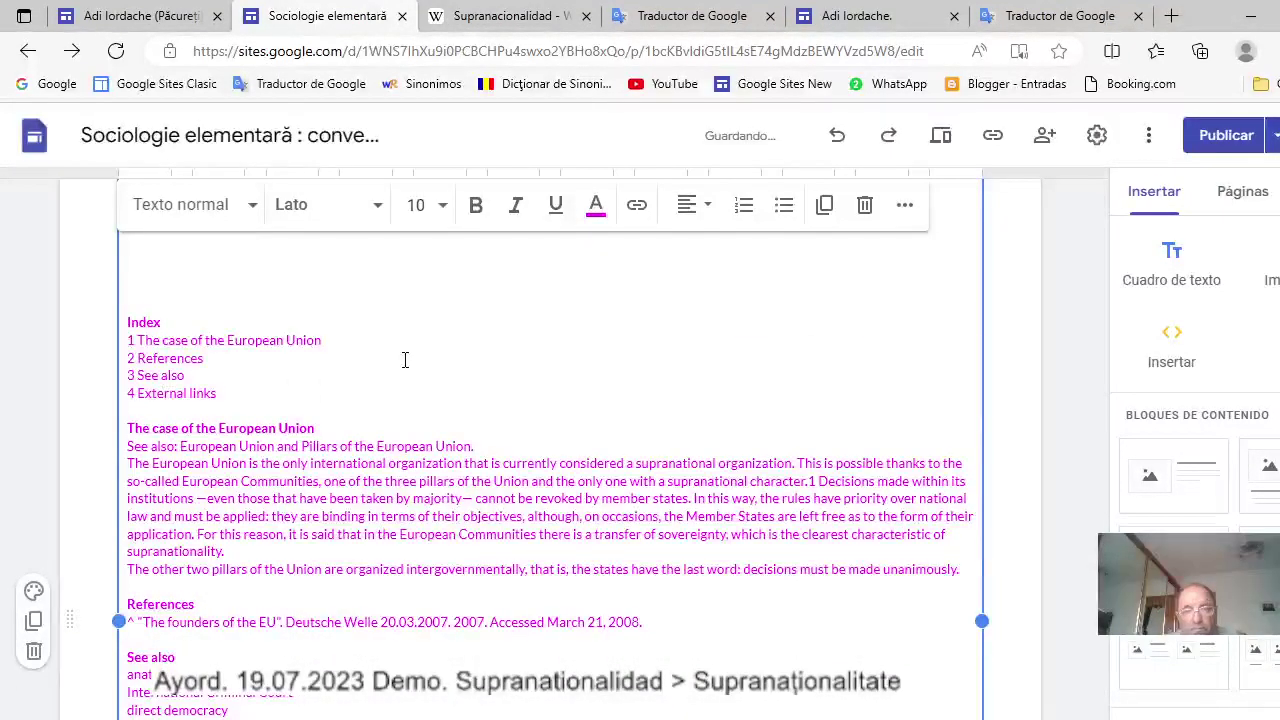
Paste the cut English paragraphs into the second row's empty third-column text beside the Romanian ones.
{"action": "scroll", "coordinate": [540, 370], "scroll_direction": "up", "scroll_amount": 5}
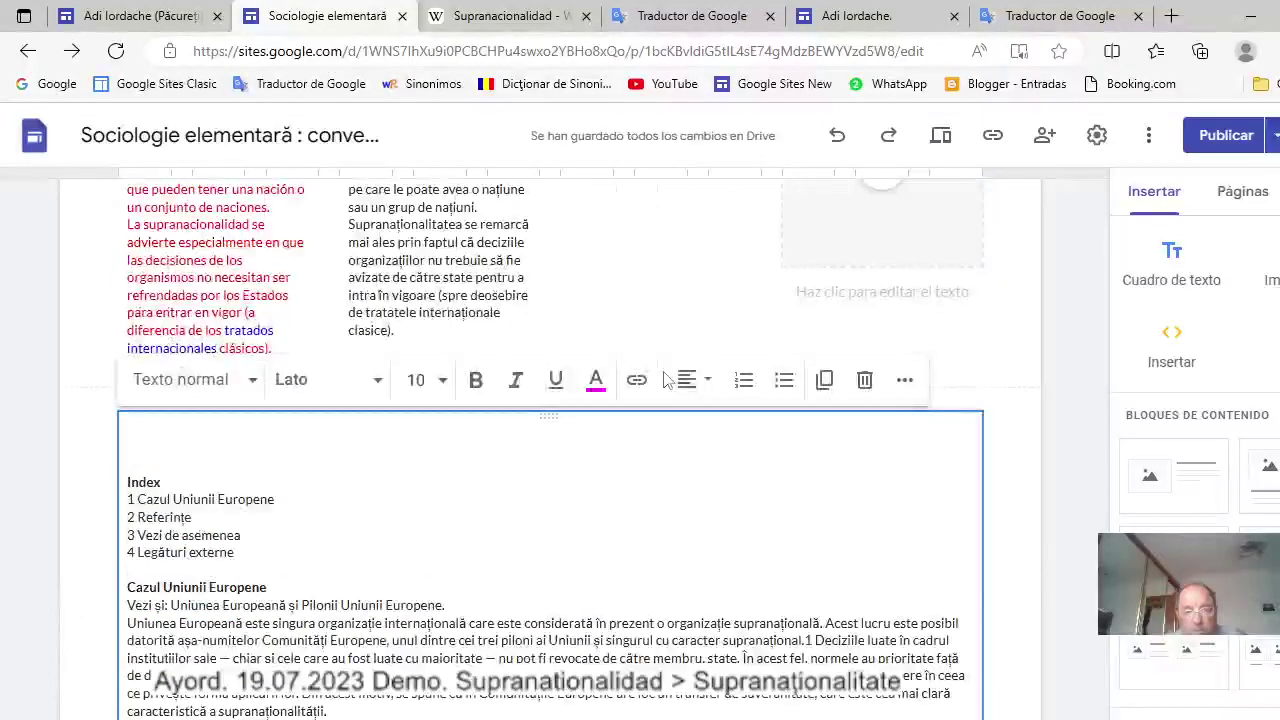
{"action": "left_click", "coordinate": [667, 380]}
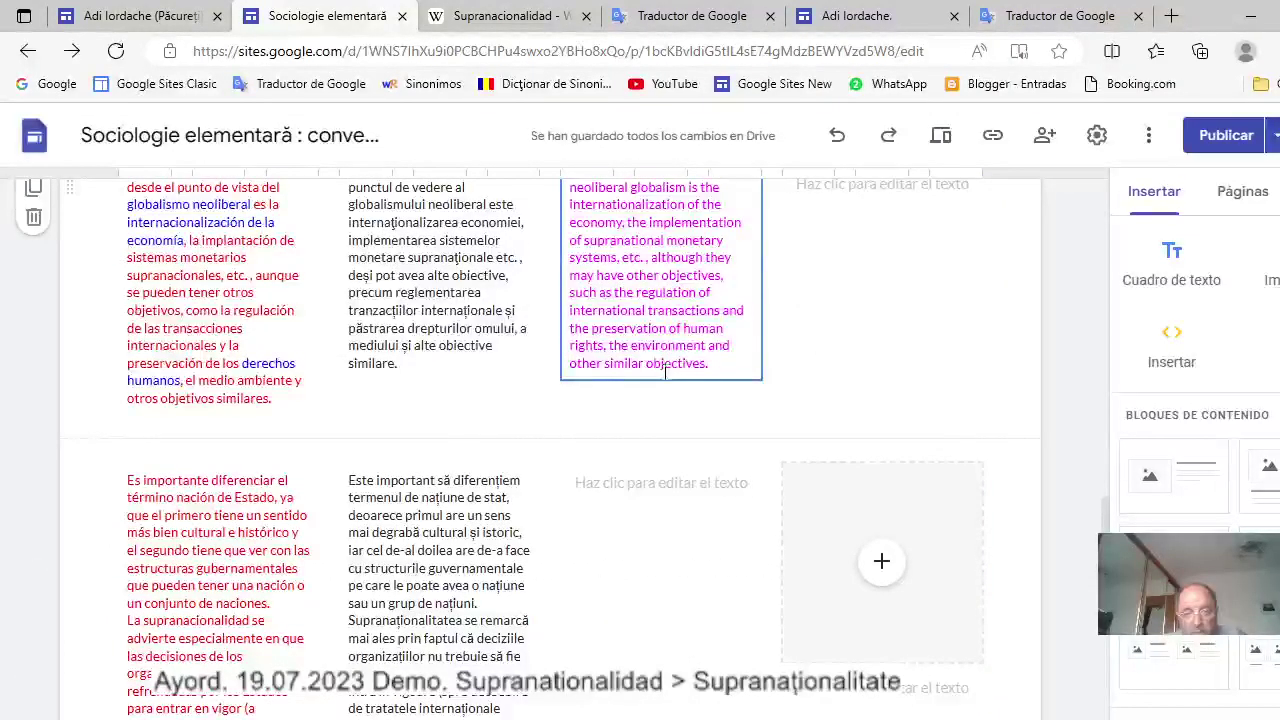
{"action": "left_click", "coordinate": [669, 477]}
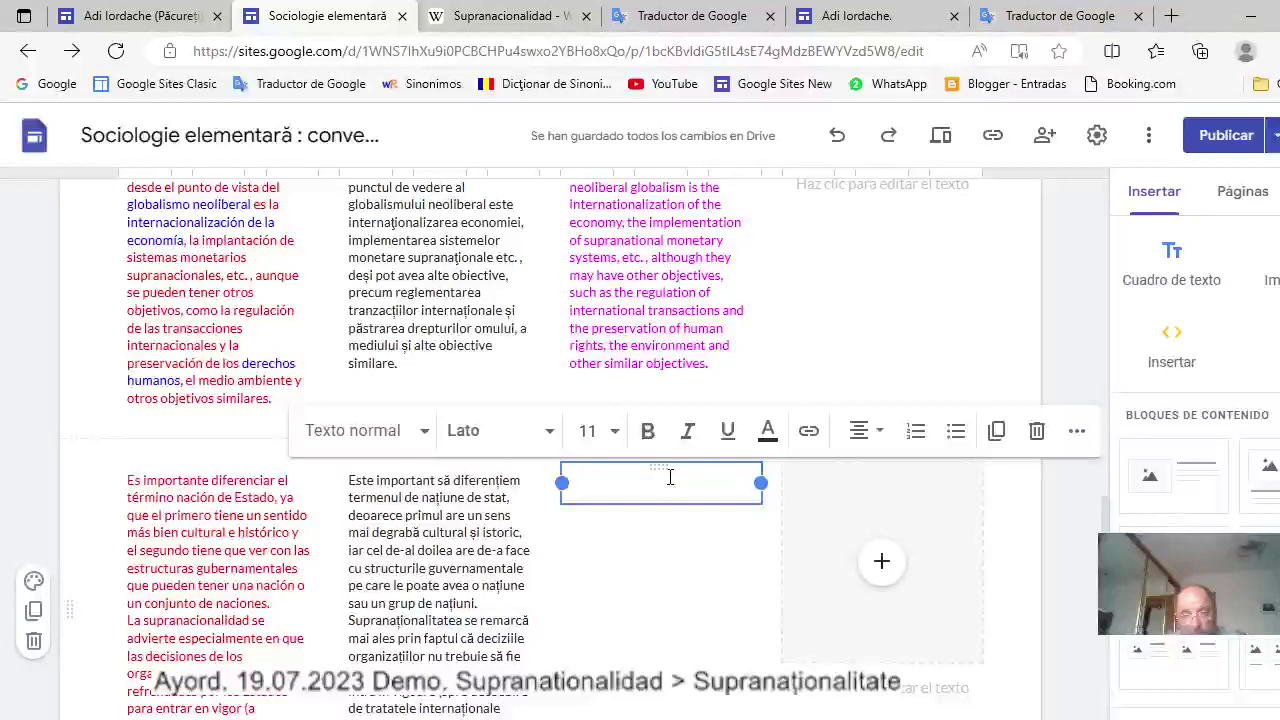
{"action": "key", "text": "ctrl+v"}
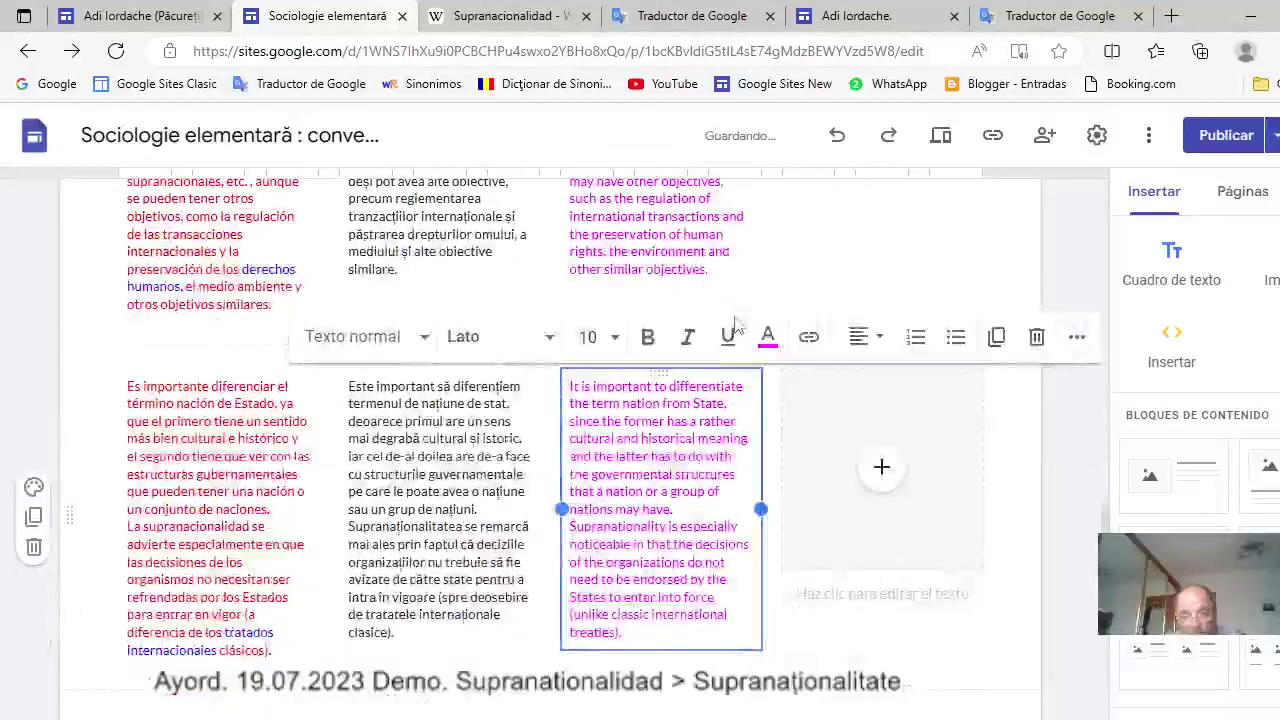
Cut the Russian title "Наднациональность" and its first paragraph, ending in "другие подобные цели.", from the multilingual text box.
{"action": "scroll", "coordinate": [674, 453], "scroll_direction": "down", "scroll_amount": 3}
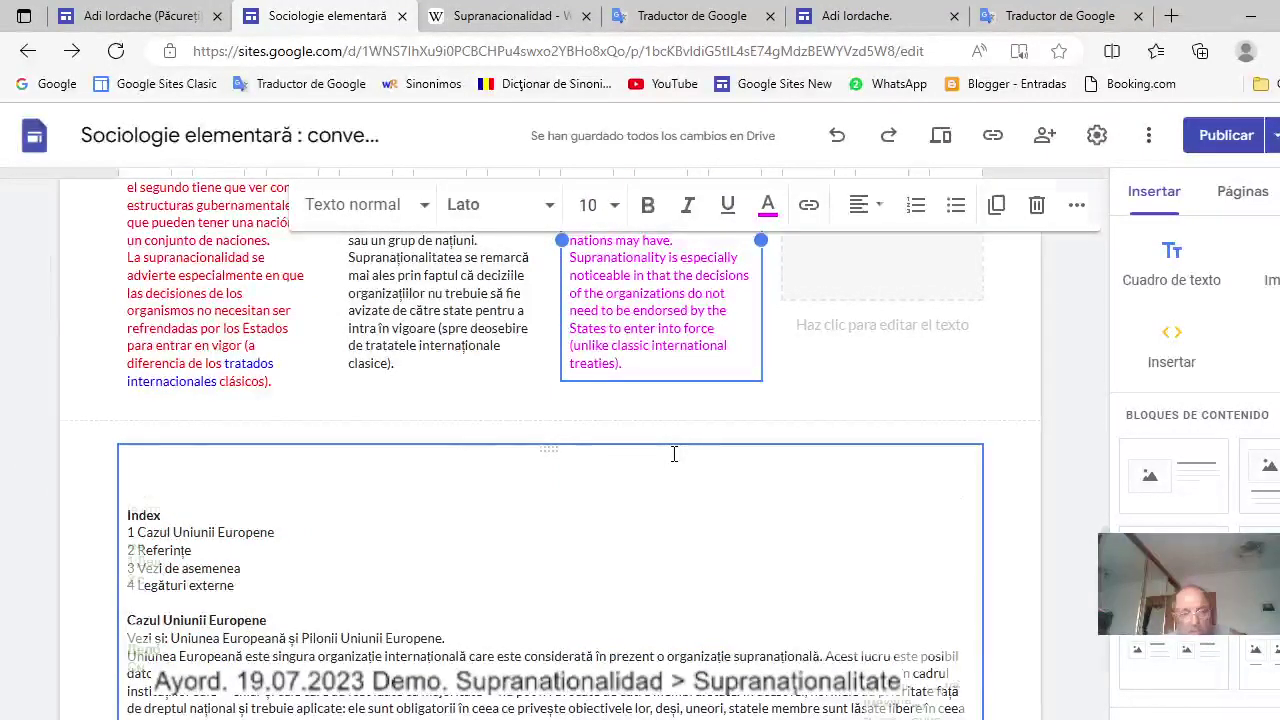
{"action": "scroll", "coordinate": [674, 453], "scroll_direction": "down", "scroll_amount": 15}
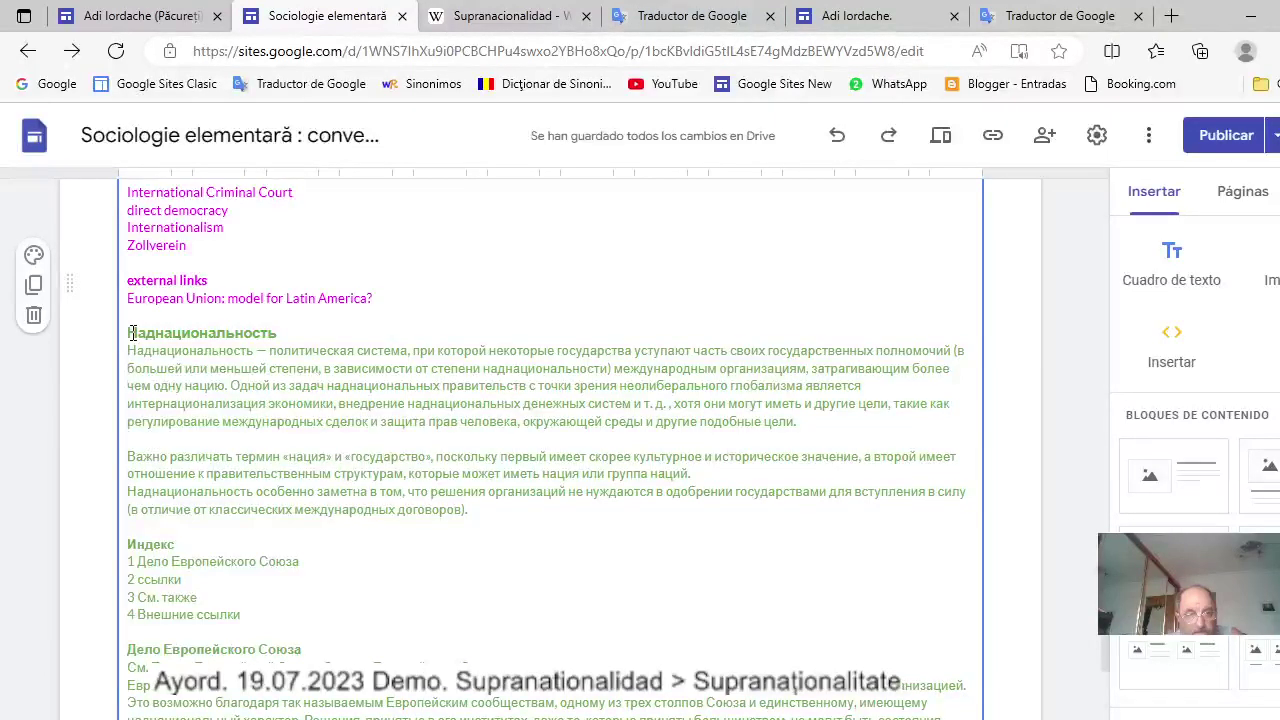
{"action": "left_click_drag", "start_coordinate": [131, 333], "coordinate": [797, 421]}
{"action": "right_click", "coordinate": [684, 381]}
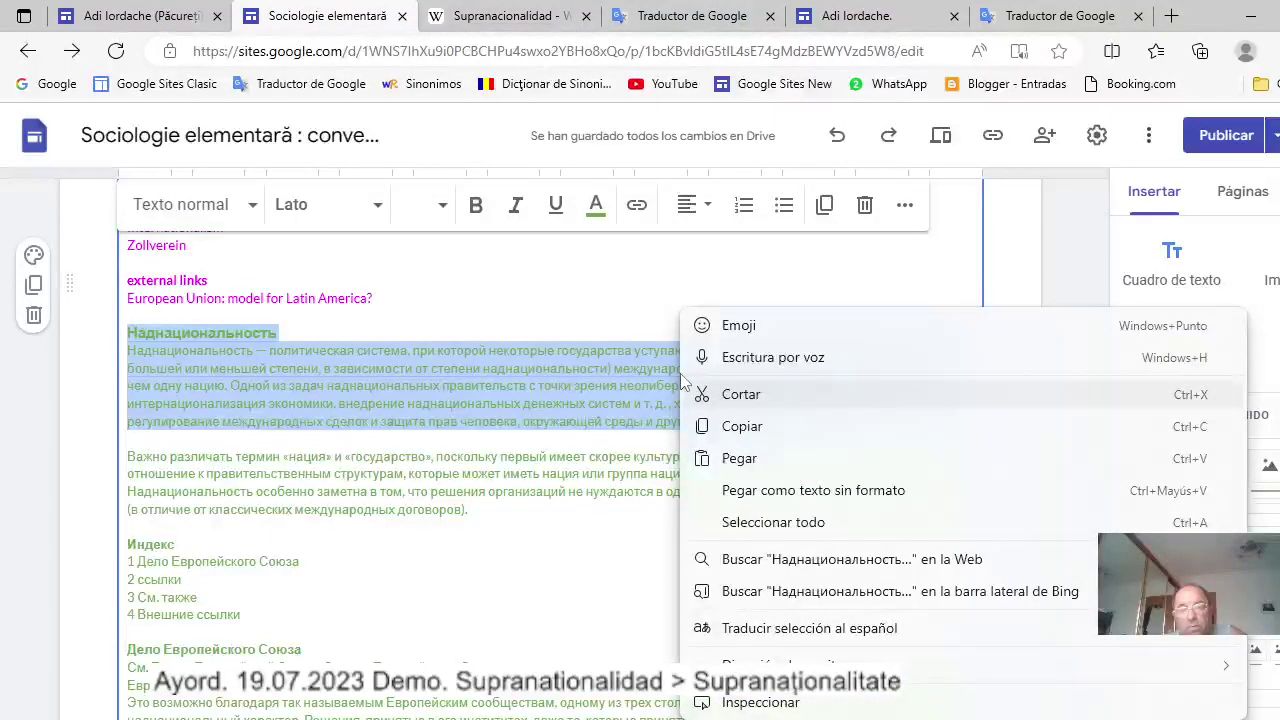
{"action": "left_click", "coordinate": [741, 395]}
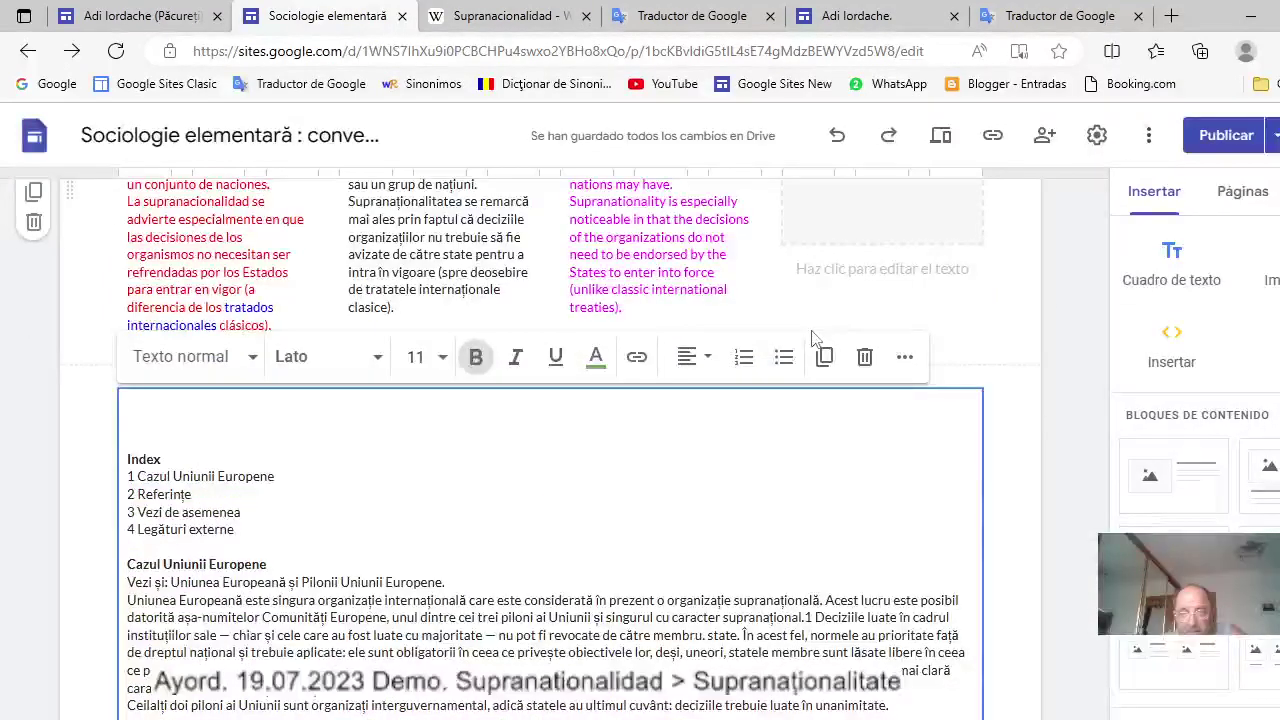
Delete the first row's fourth-column image placeholder and paste the cut Russian passage into the text beside the English "Supranationality".
{"action": "scroll", "coordinate": [815, 340], "scroll_direction": "up", "scroll_amount": 2}
{"action": "left_click", "coordinate": [818, 345]}
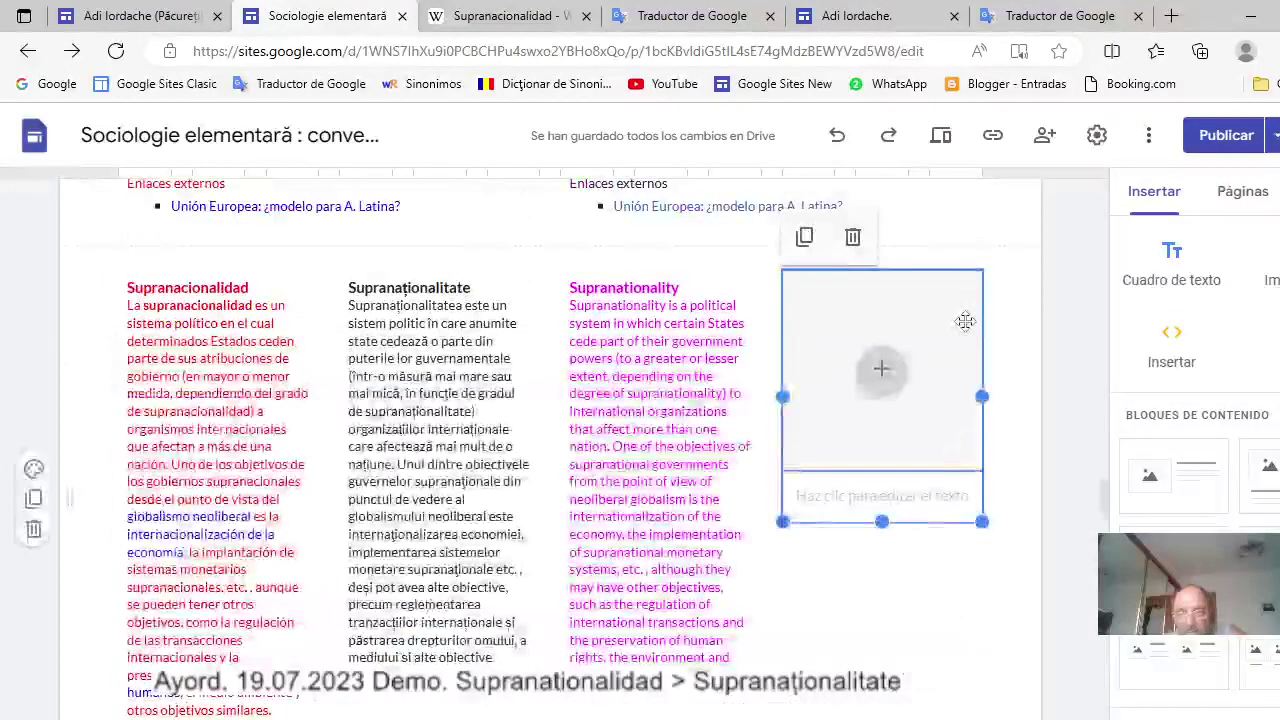
{"action": "left_click", "coordinate": [903, 239]}
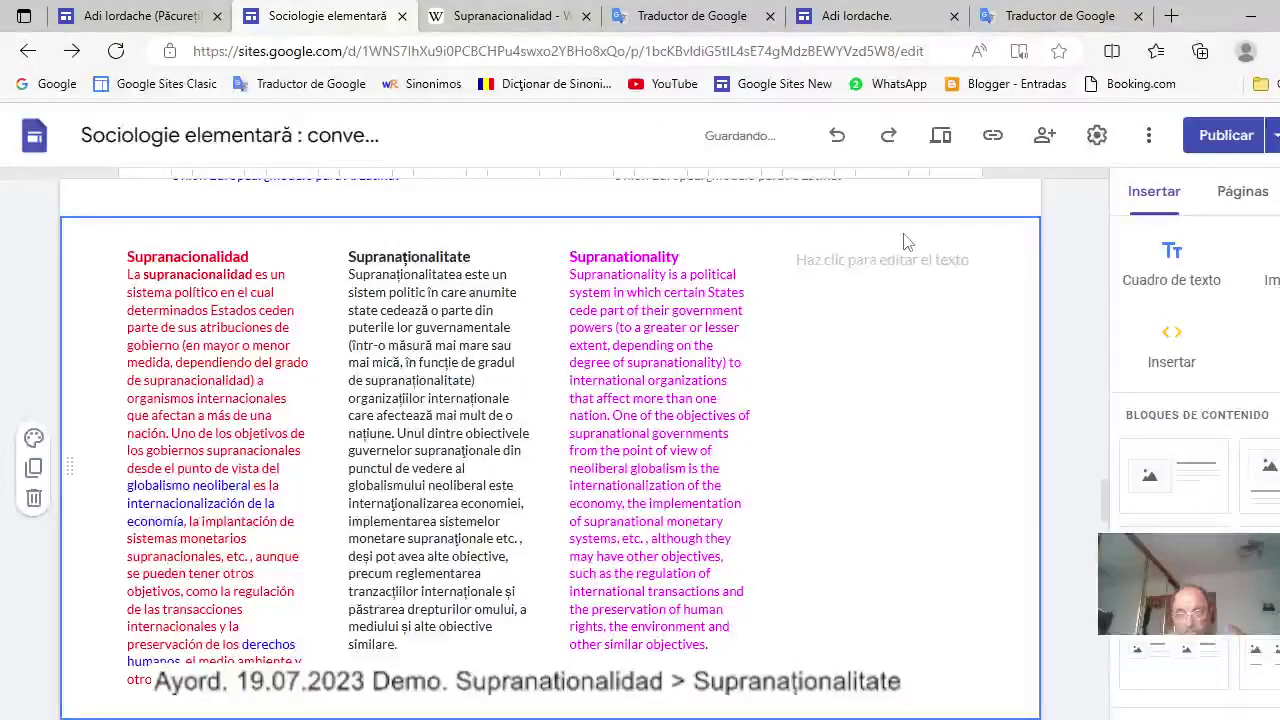
{"action": "left_click", "coordinate": [903, 241]}
{"action": "key", "text": "ctrl+v"}
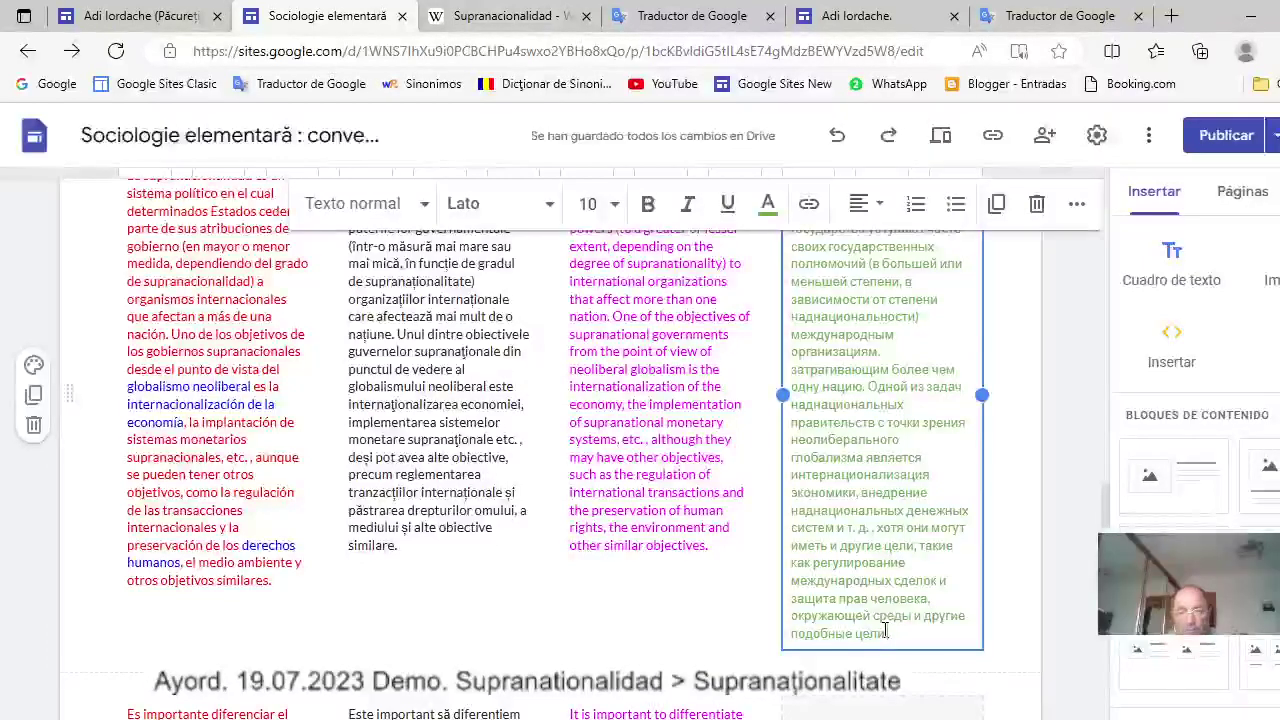
Delete the second row's fourth-column image placeholder beside the English "It is important to differentiate" passage.
{"action": "scroll", "coordinate": [885, 632], "scroll_direction": "down", "scroll_amount": 2}
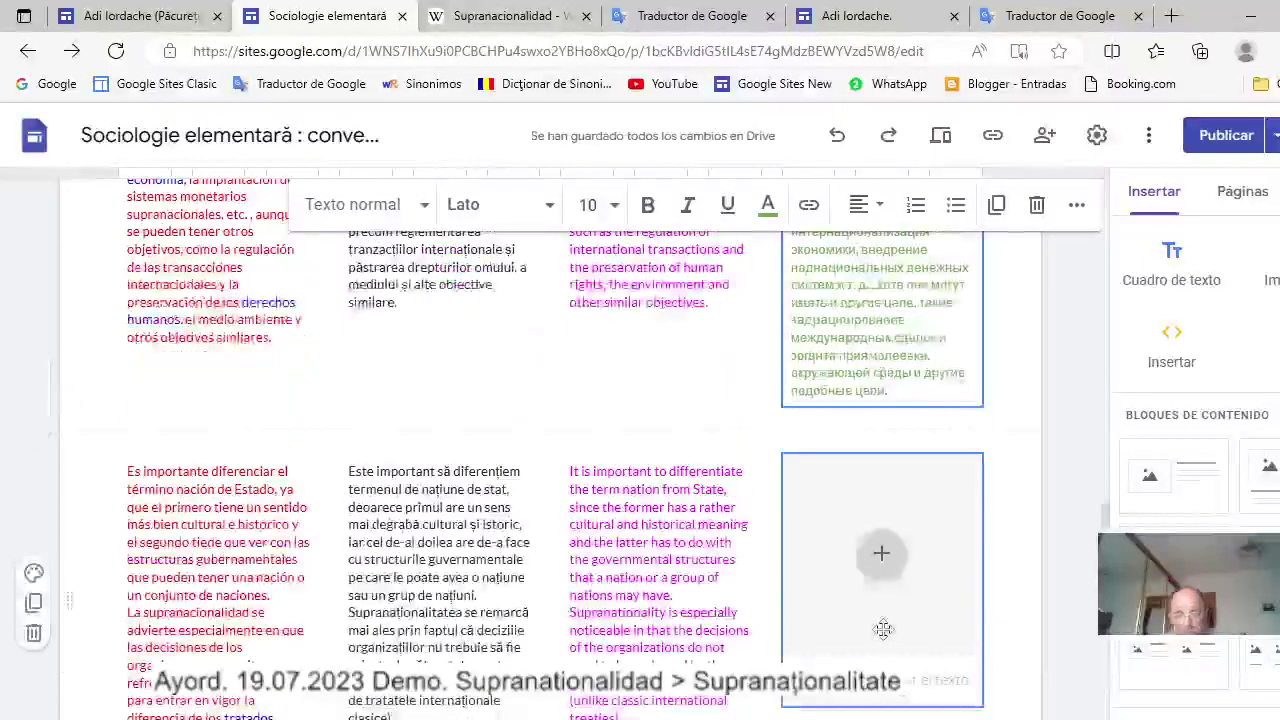
{"action": "left_click", "coordinate": [883, 628]}
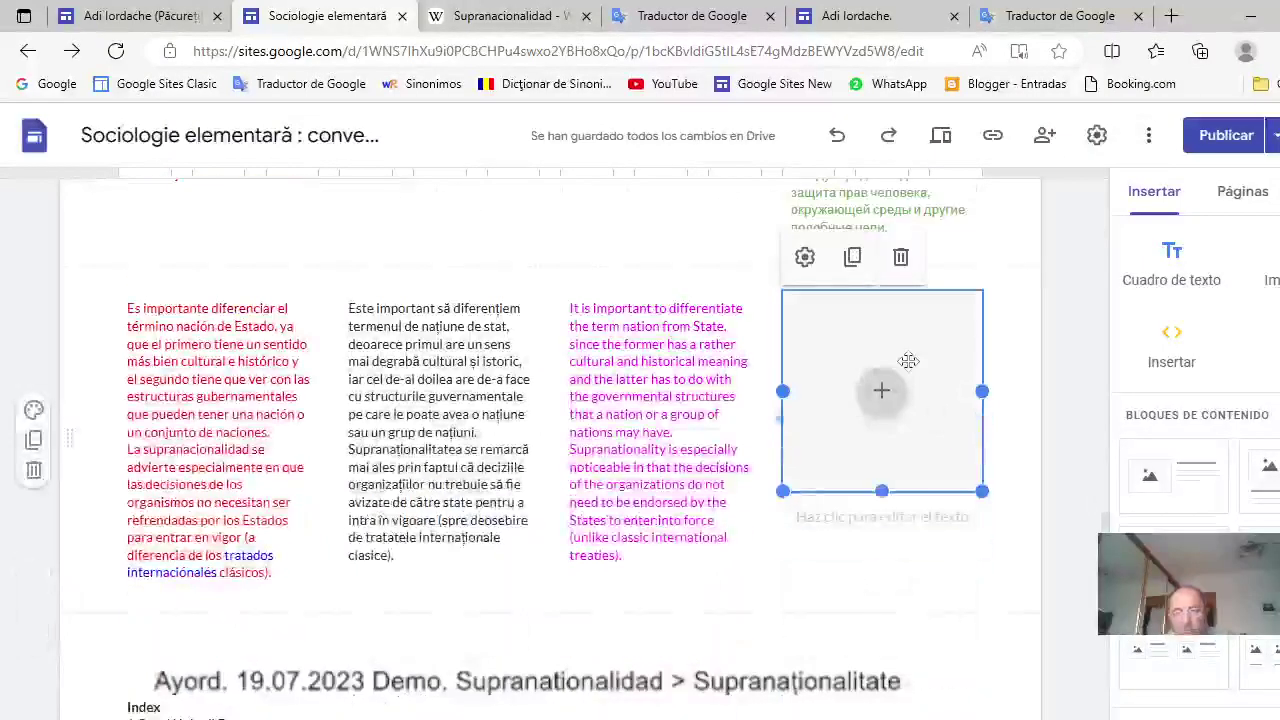
{"action": "key", "text": "Delete"}
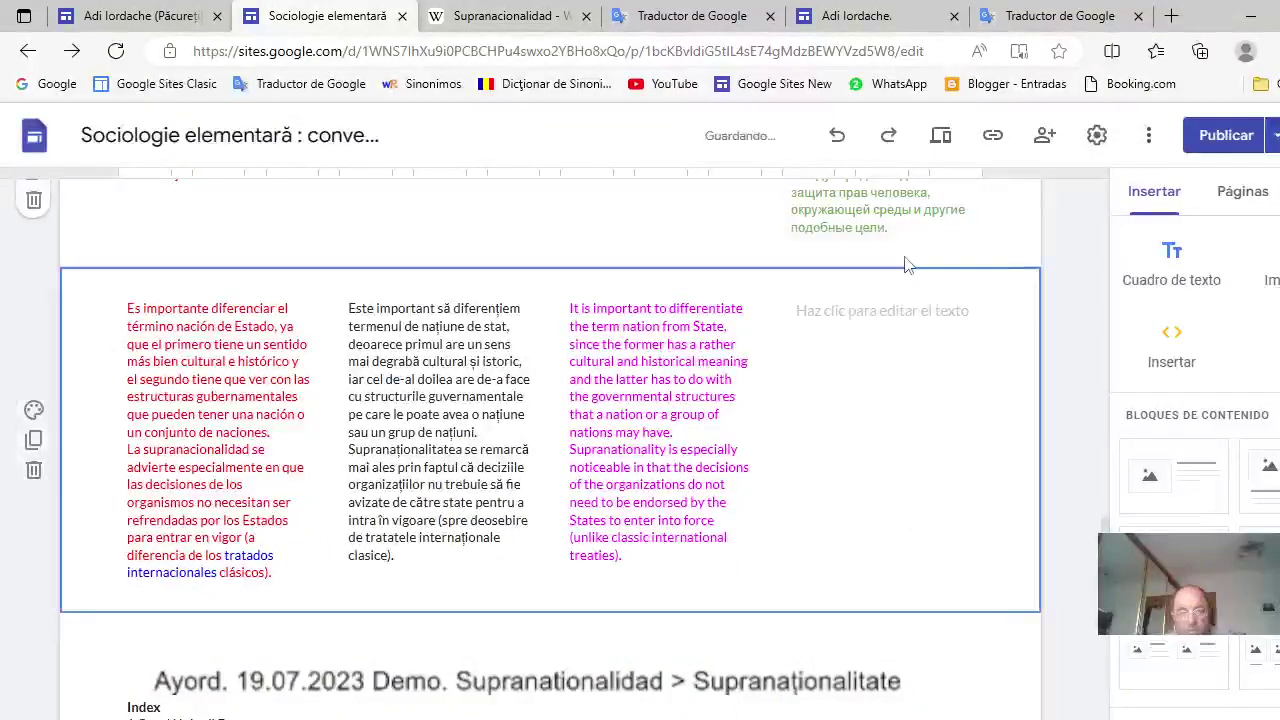
Cut the Russian paragraphs from "Важно различать термин" through "международных договоров)." out of the multilingual text box and remove the leftover blank lines above "Индекс".
{"action": "scroll", "coordinate": [883, 392], "scroll_direction": "down", "scroll_amount": 3}
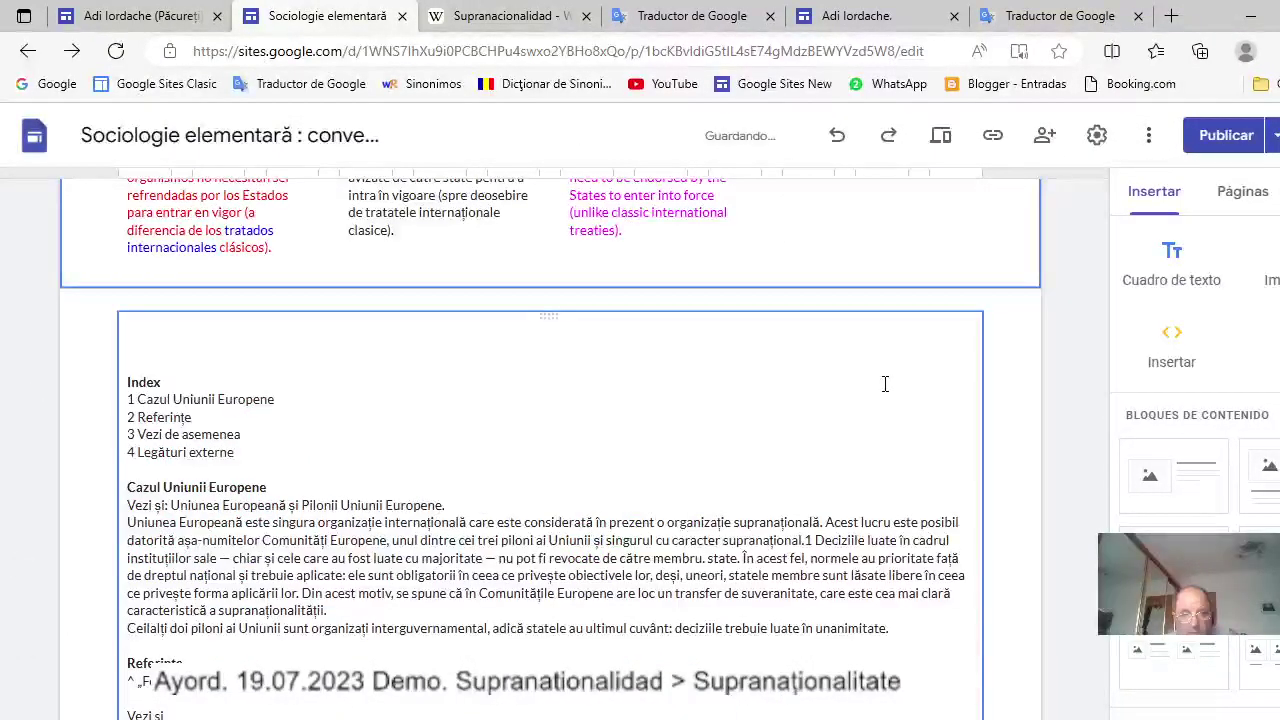
{"action": "scroll", "coordinate": [885, 384], "scroll_direction": "down", "scroll_amount": 5}
{"action": "scroll", "coordinate": [870, 388], "scroll_direction": "down", "scroll_amount": 1}
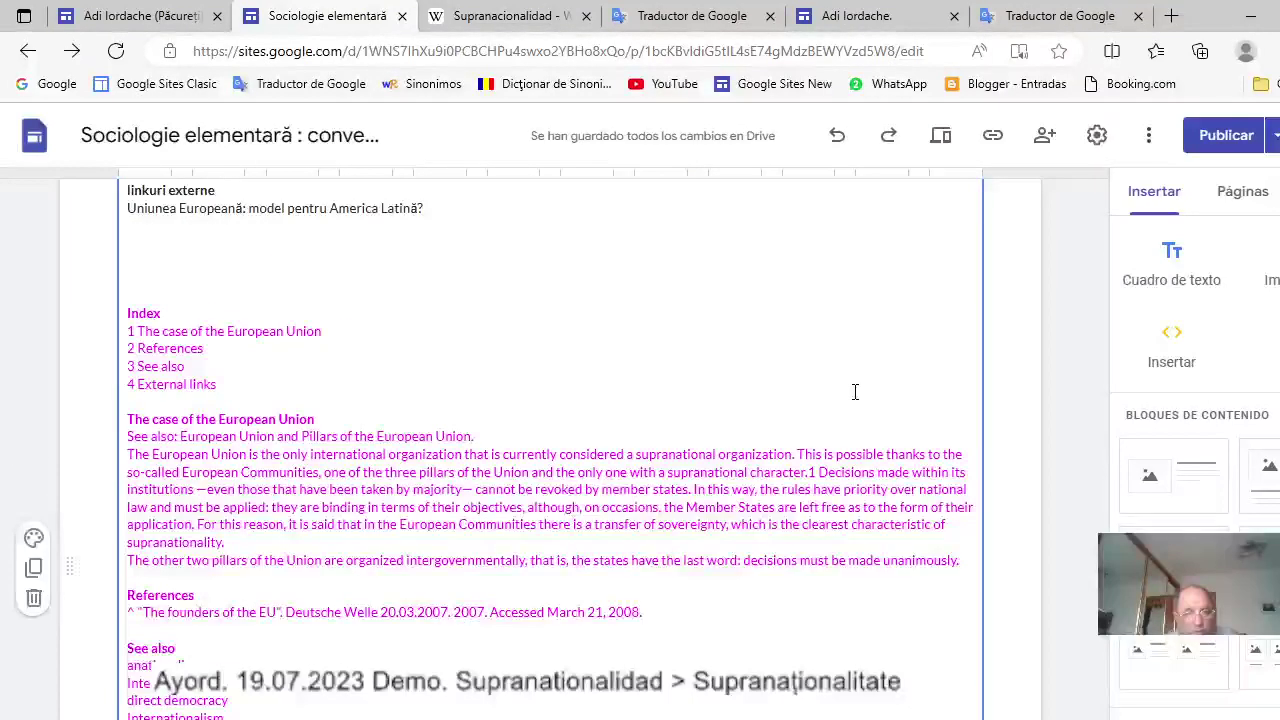
{"action": "scroll", "coordinate": [855, 392], "scroll_direction": "down", "scroll_amount": 3}
{"action": "scroll", "coordinate": [855, 392], "scroll_direction": "down", "scroll_amount": 2}
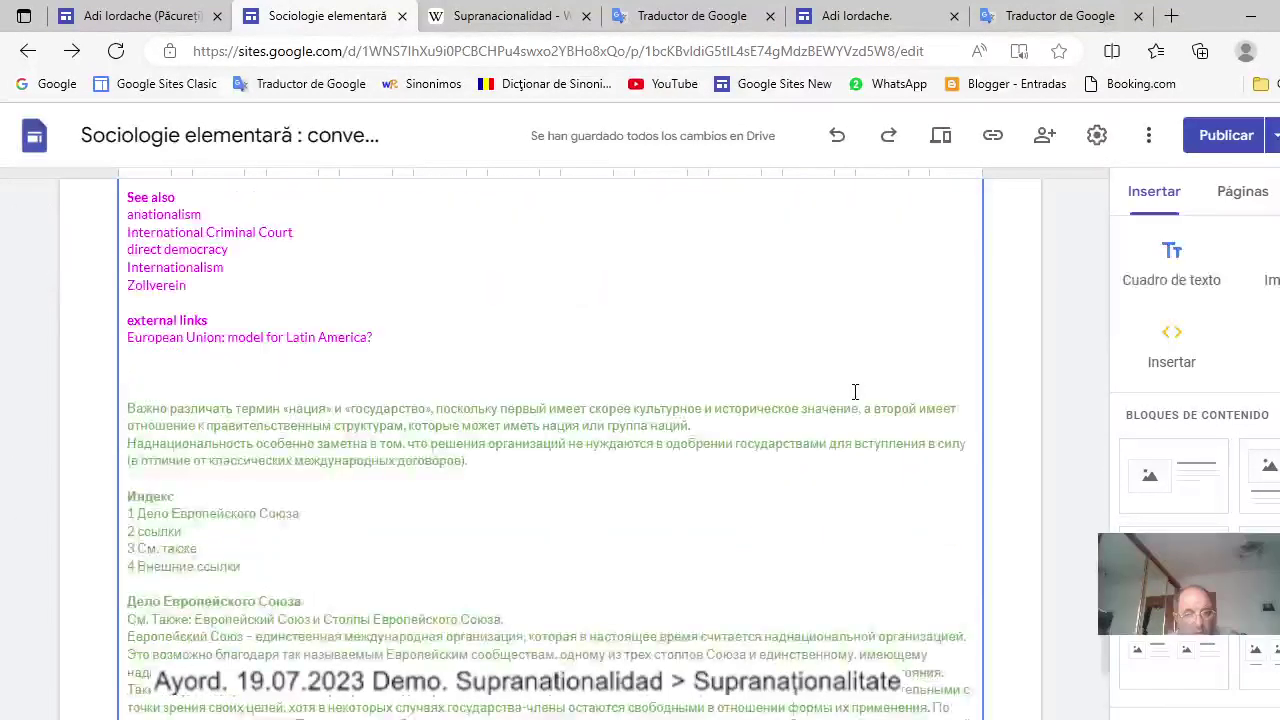
{"action": "left_click_drag", "start_coordinate": [131, 373], "coordinate": [470, 428]}
{"action": "key", "text": "ctrl+c"}
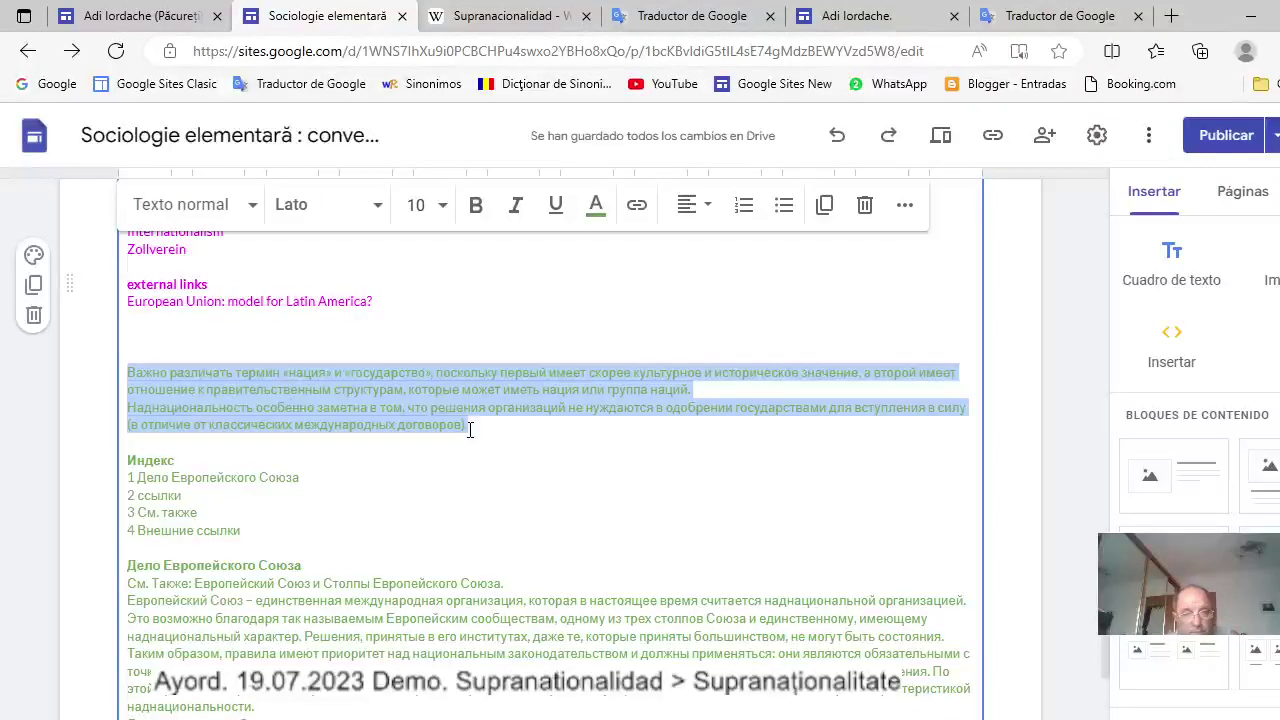
{"action": "right_click", "coordinate": [432, 415]}
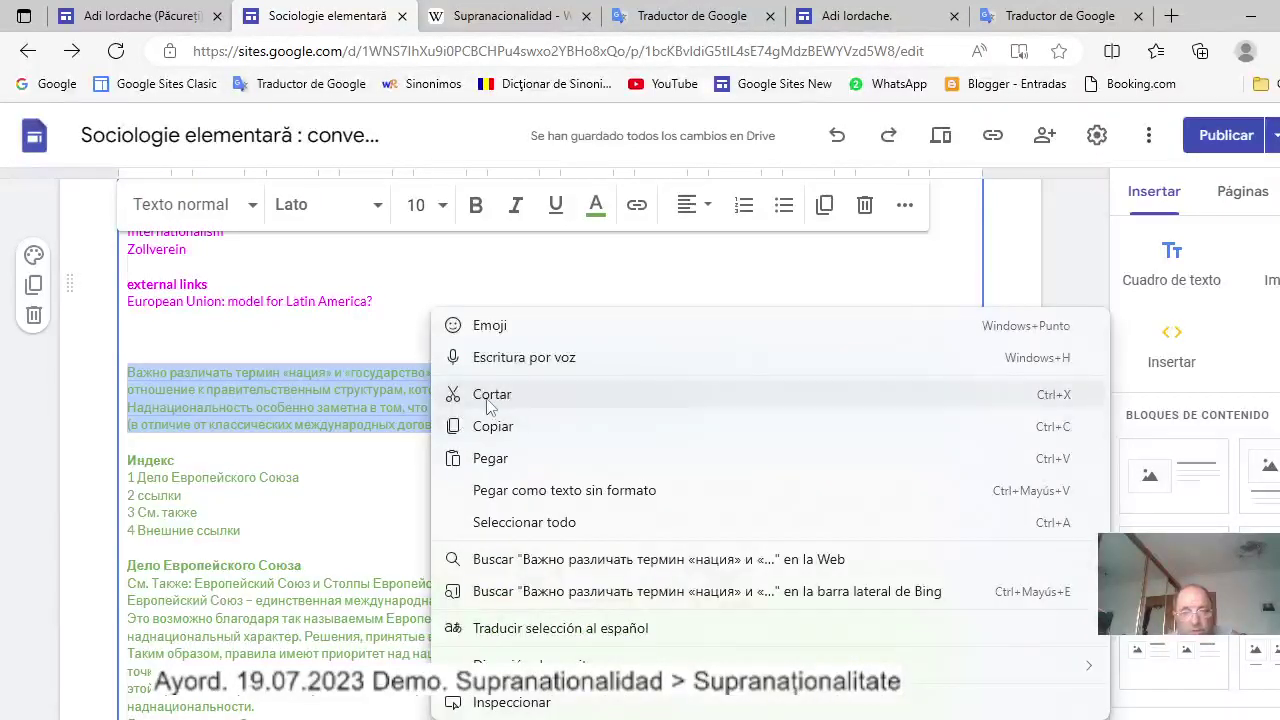
{"action": "left_click", "coordinate": [491, 396]}
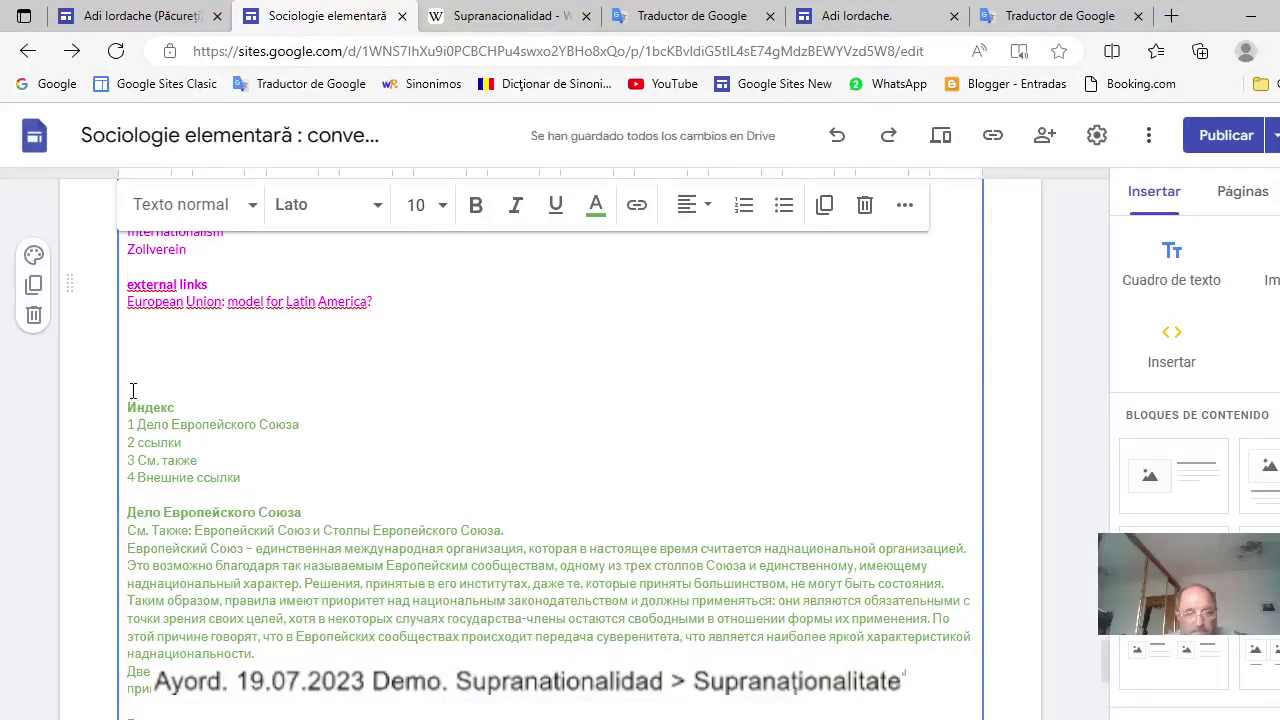
{"action": "key", "text": "BackSpace"}
{"action": "key", "text": "BackSpace"}
{"action": "key", "text": "BackSpace"}
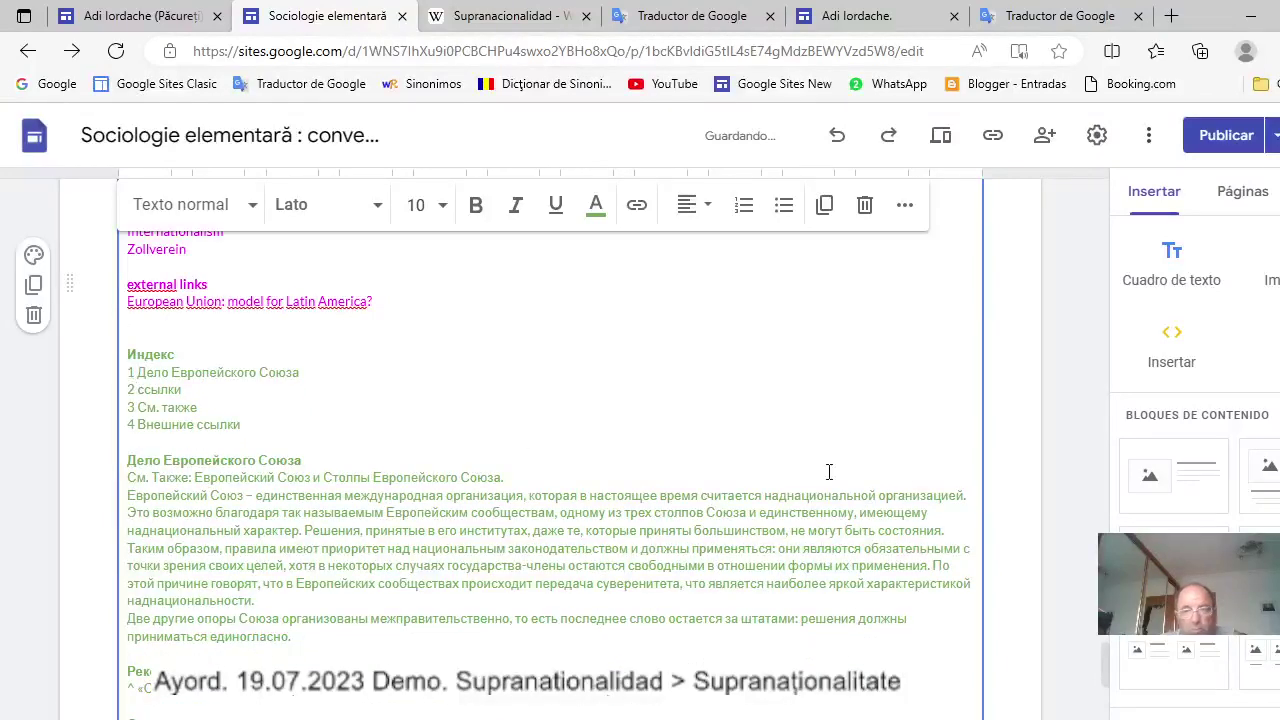
Paste the cut Russian paragraphs into the second row's empty fourth-column text beside the English ones.
{"action": "scroll", "coordinate": [904, 474], "scroll_direction": "up", "scroll_amount": 3}
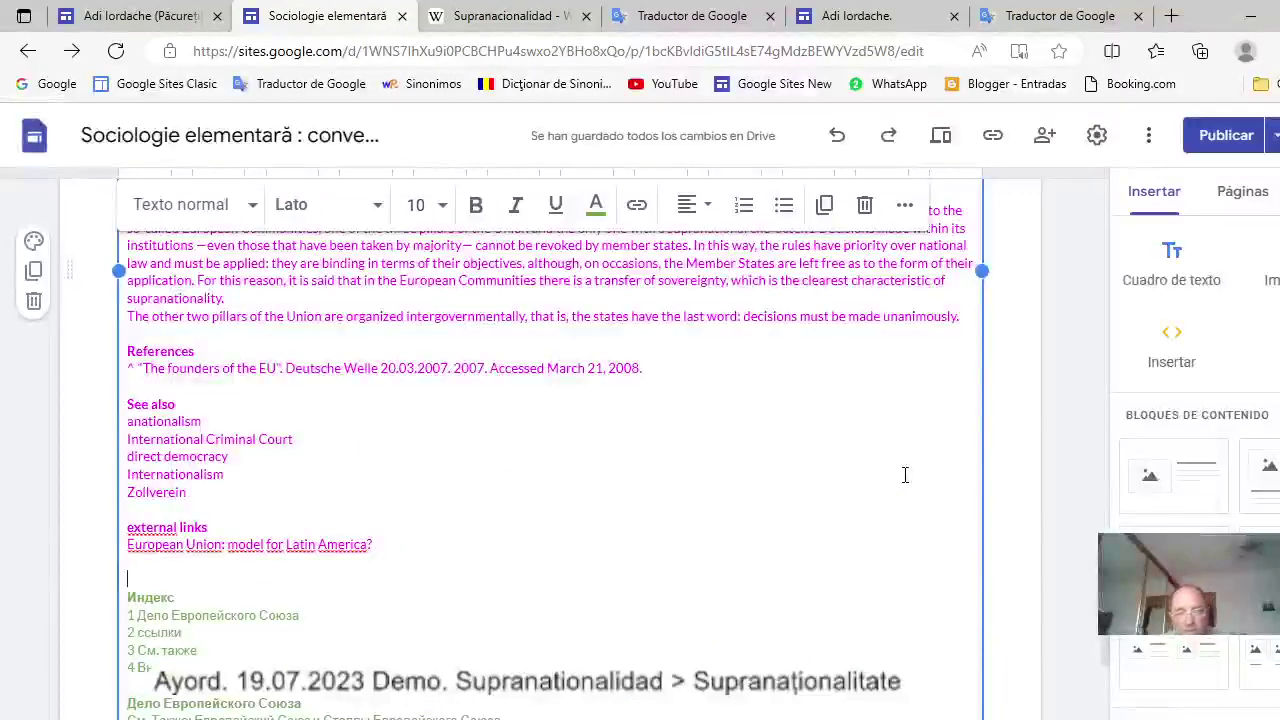
{"action": "scroll", "coordinate": [904, 474], "scroll_direction": "up", "scroll_amount": 2}
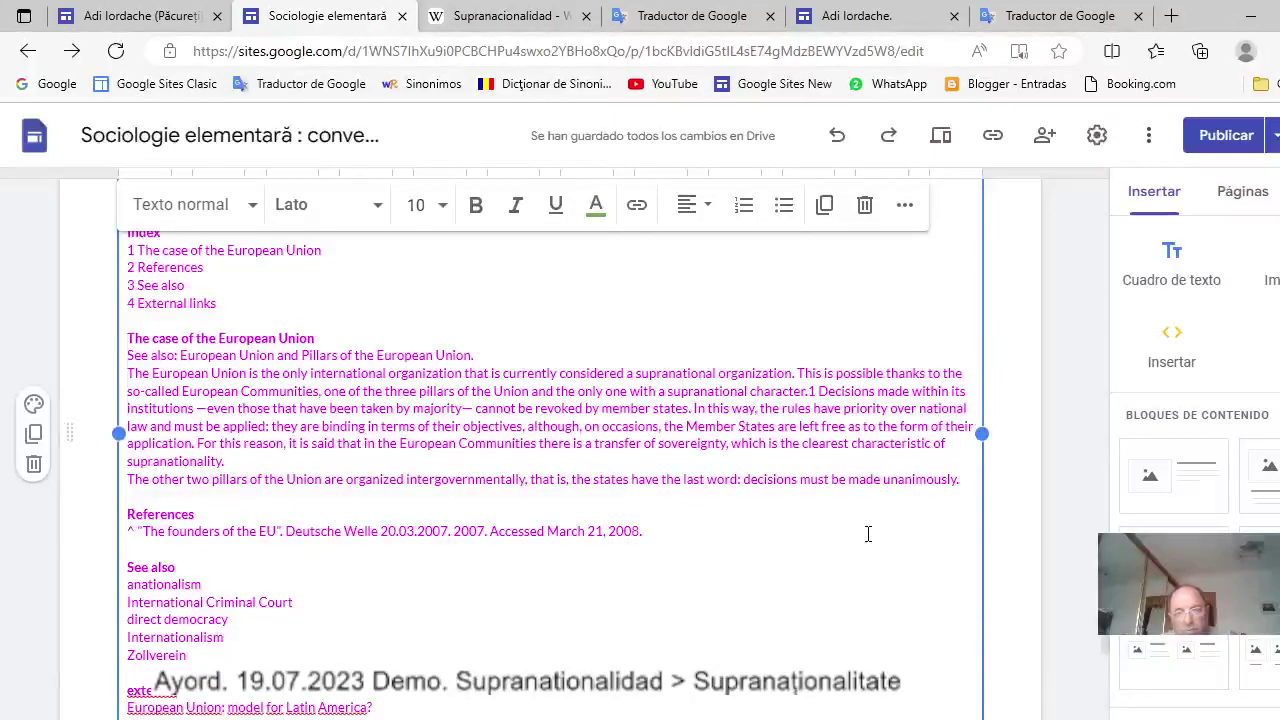
{"action": "scroll", "coordinate": [874, 520], "scroll_direction": "up", "scroll_amount": 3}
{"action": "scroll", "coordinate": [868, 534], "scroll_direction": "up", "scroll_amount": 5}
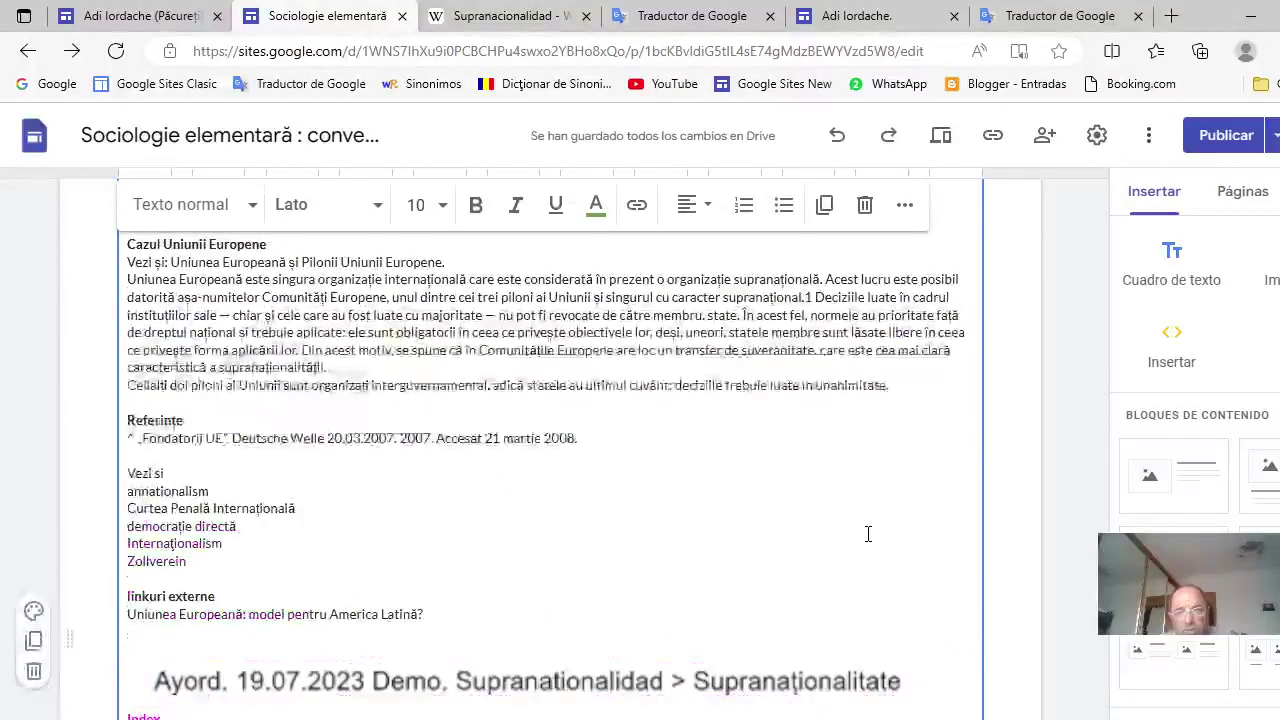
{"action": "scroll", "coordinate": [868, 534], "scroll_direction": "up", "scroll_amount": 3}
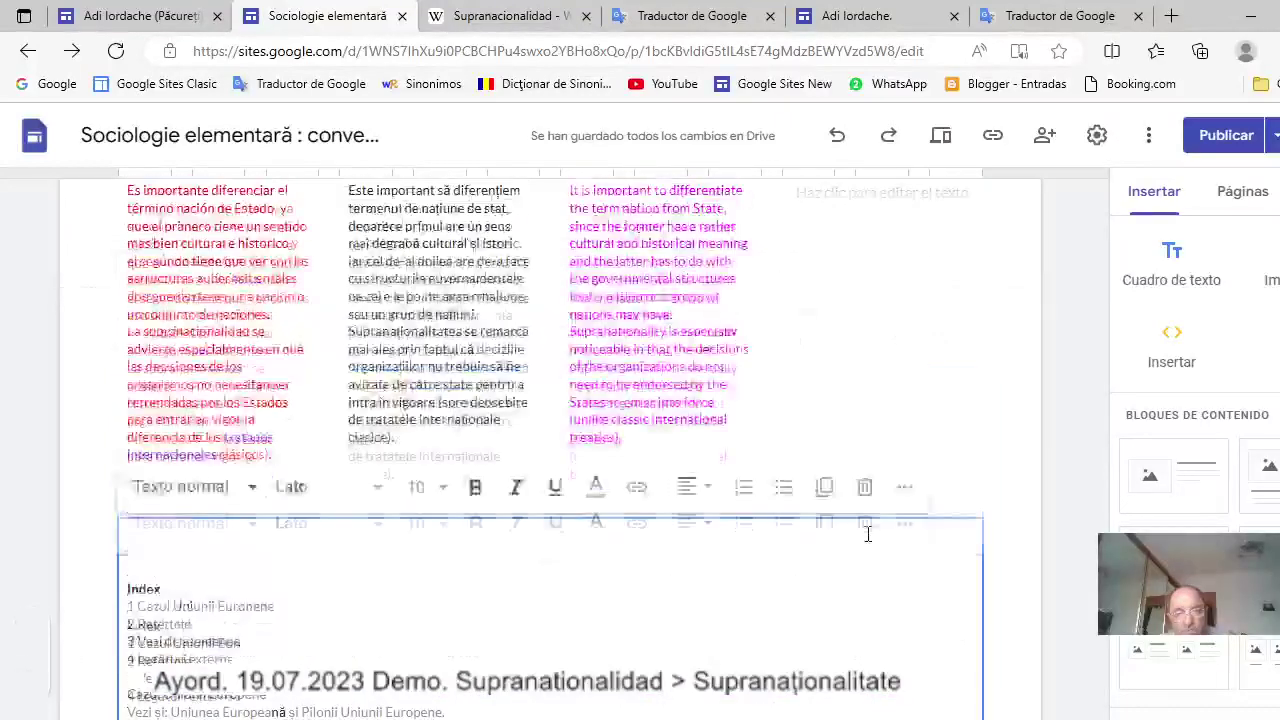
{"action": "left_click", "coordinate": [878, 226]}
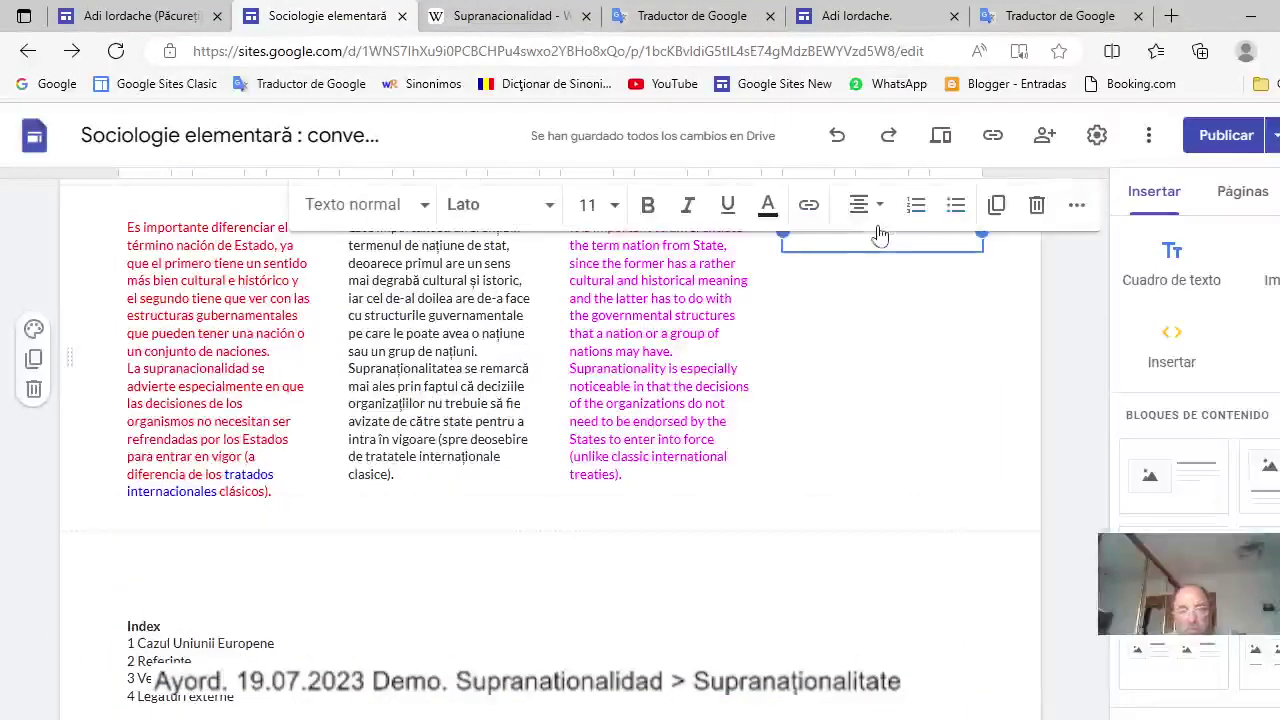
{"action": "scroll", "coordinate": [883, 352], "scroll_direction": "up", "scroll_amount": 2}
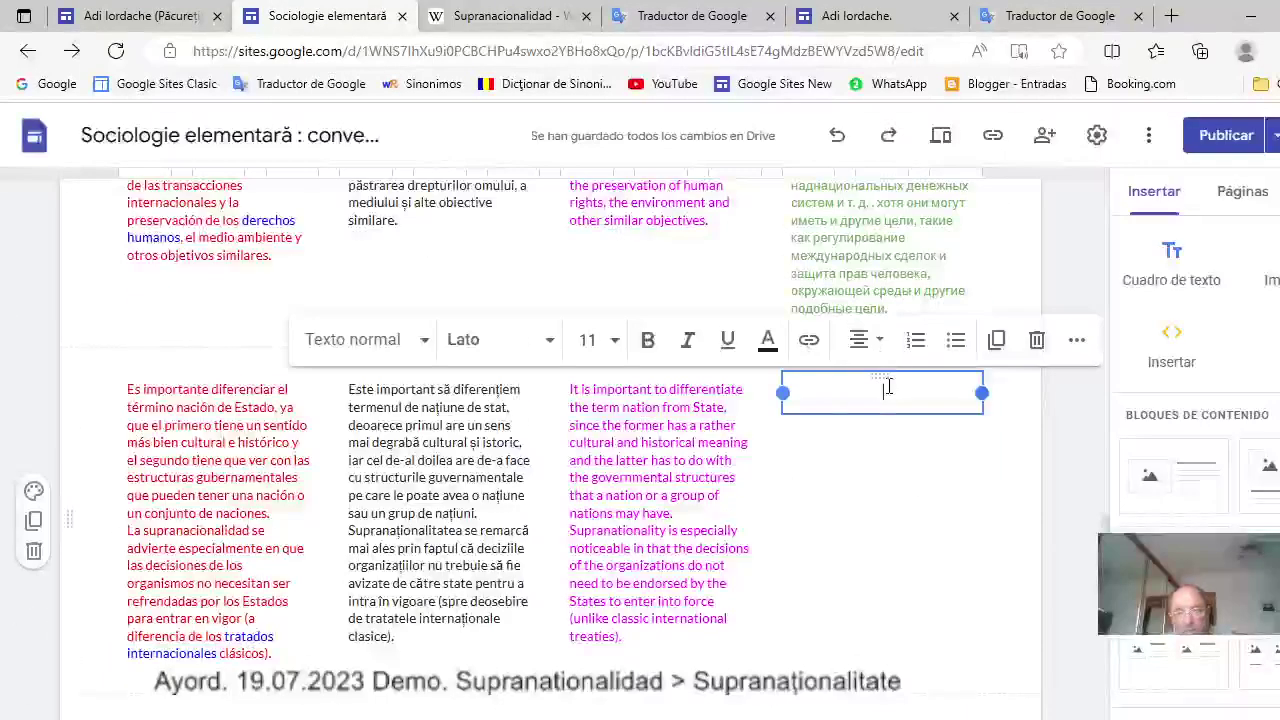
{"action": "right_click", "coordinate": [887, 384]}
{"action": "left_click", "coordinate": [945, 230]}
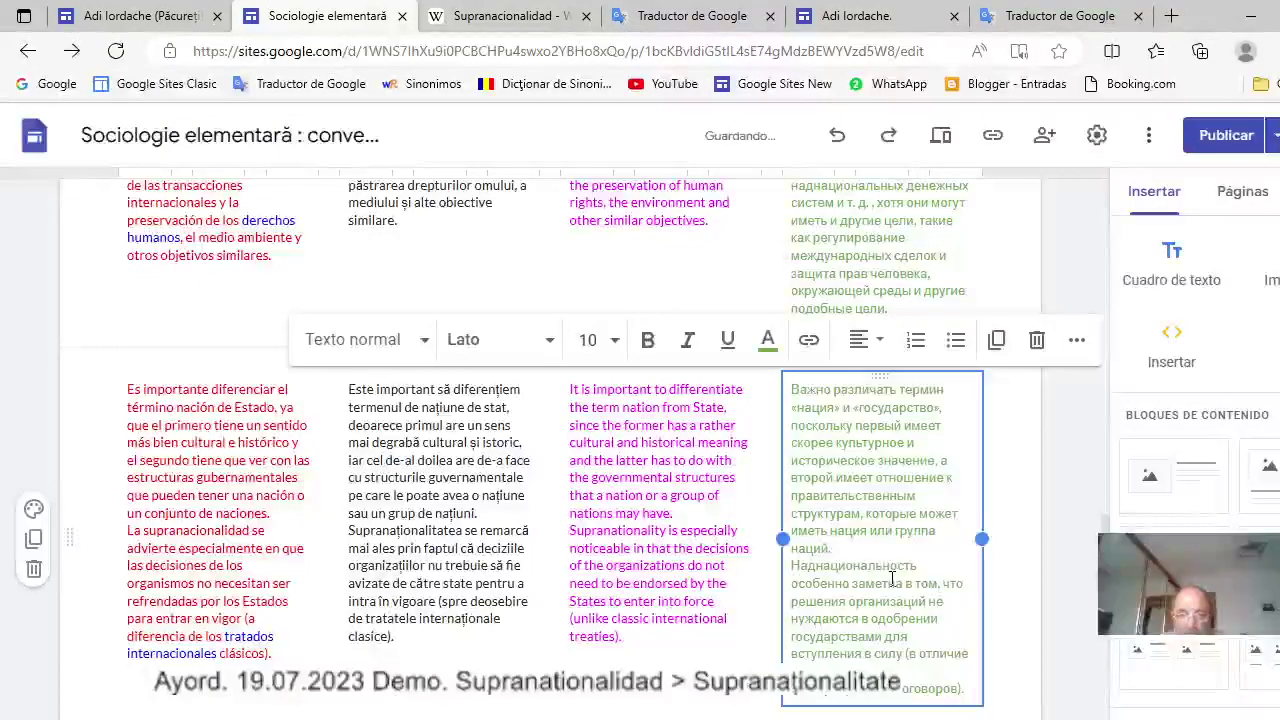
Insert a four-column image-and-text layout block at the end of the page, below the multilingual text box.
{"action": "scroll", "coordinate": [892, 579], "scroll_direction": "down", "scroll_amount": 3}
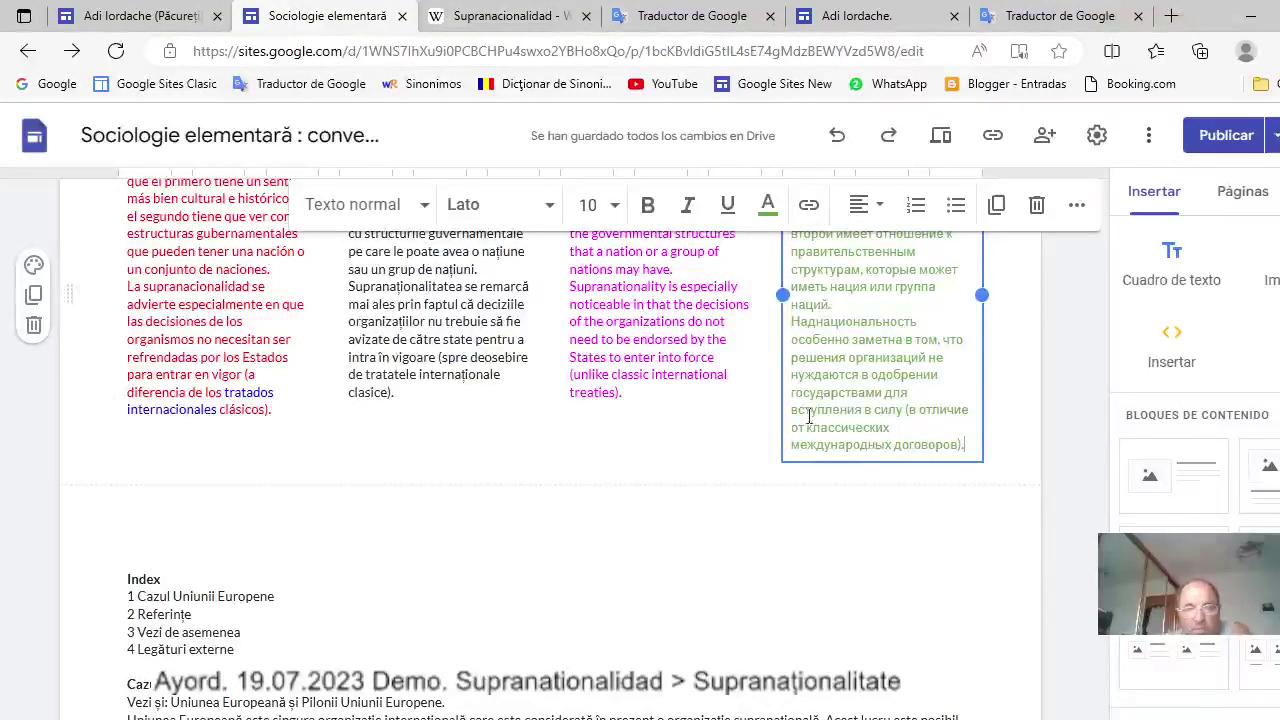
{"action": "left_click", "coordinate": [723, 611]}
{"action": "scroll", "coordinate": [749, 603], "scroll_direction": "down", "scroll_amount": 3}
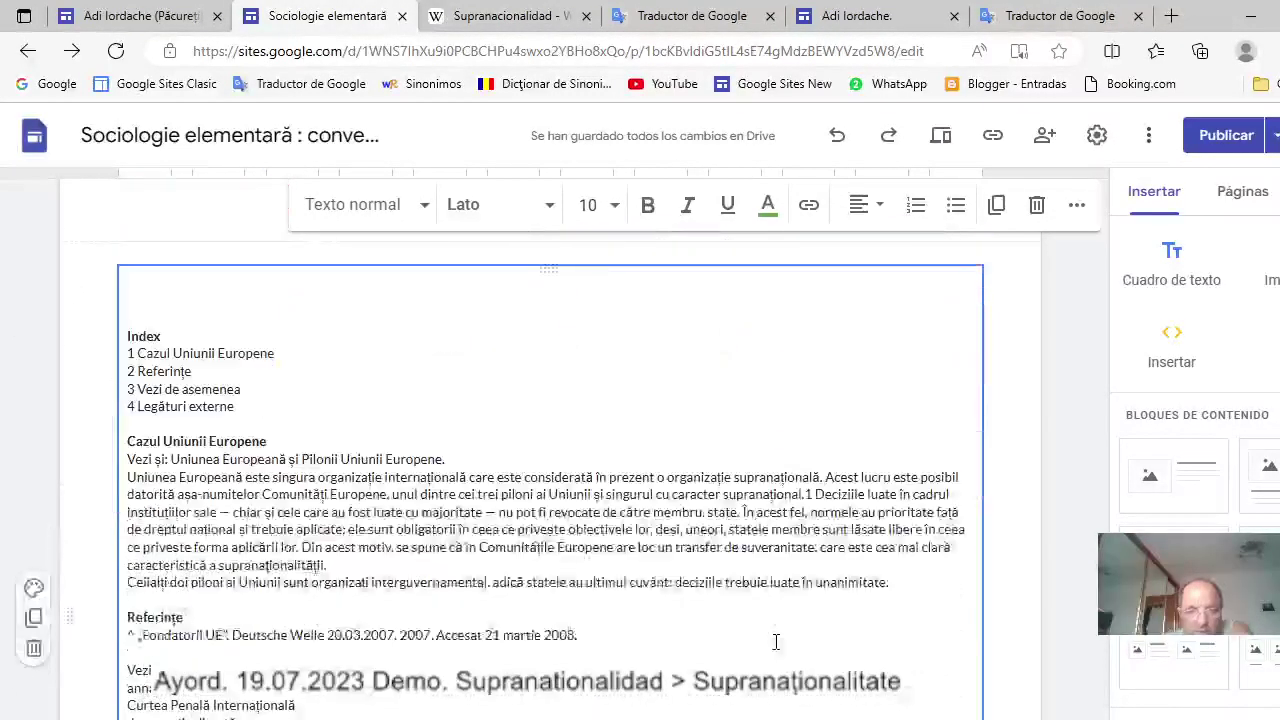
{"action": "scroll", "coordinate": [775, 641], "scroll_direction": "down", "scroll_amount": 2}
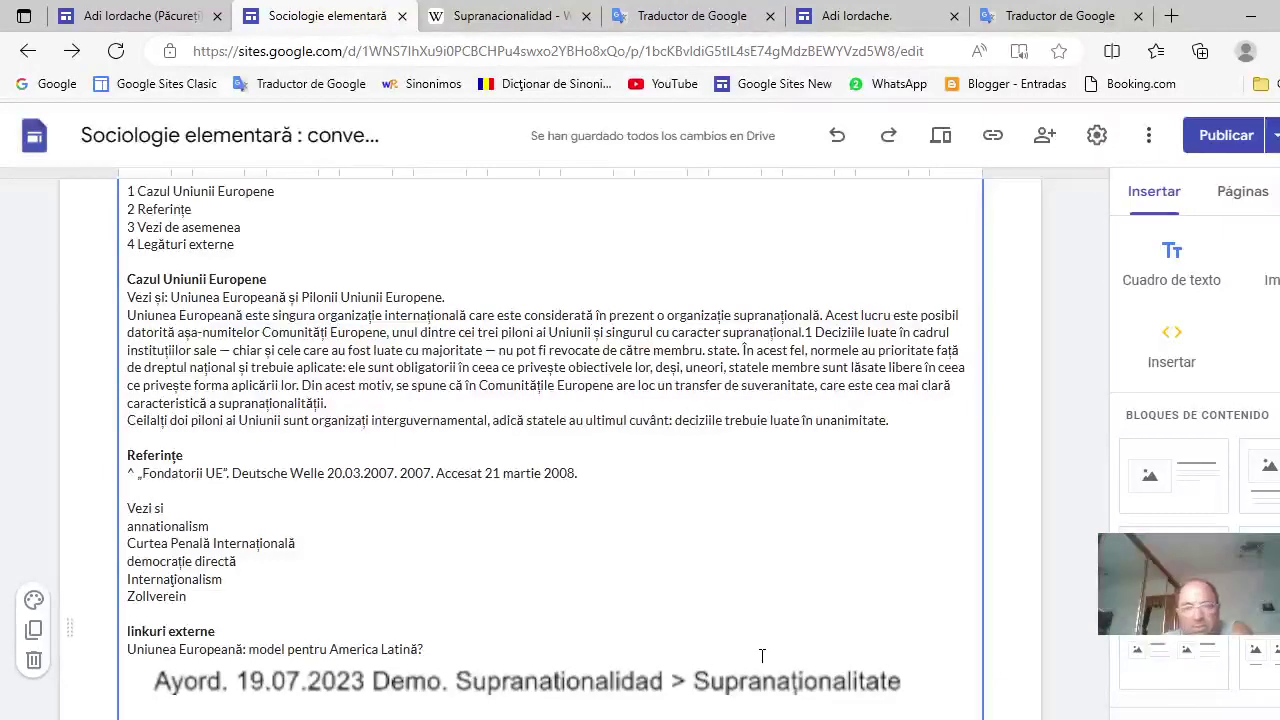
{"action": "scroll", "coordinate": [762, 655], "scroll_direction": "down", "scroll_amount": 2}
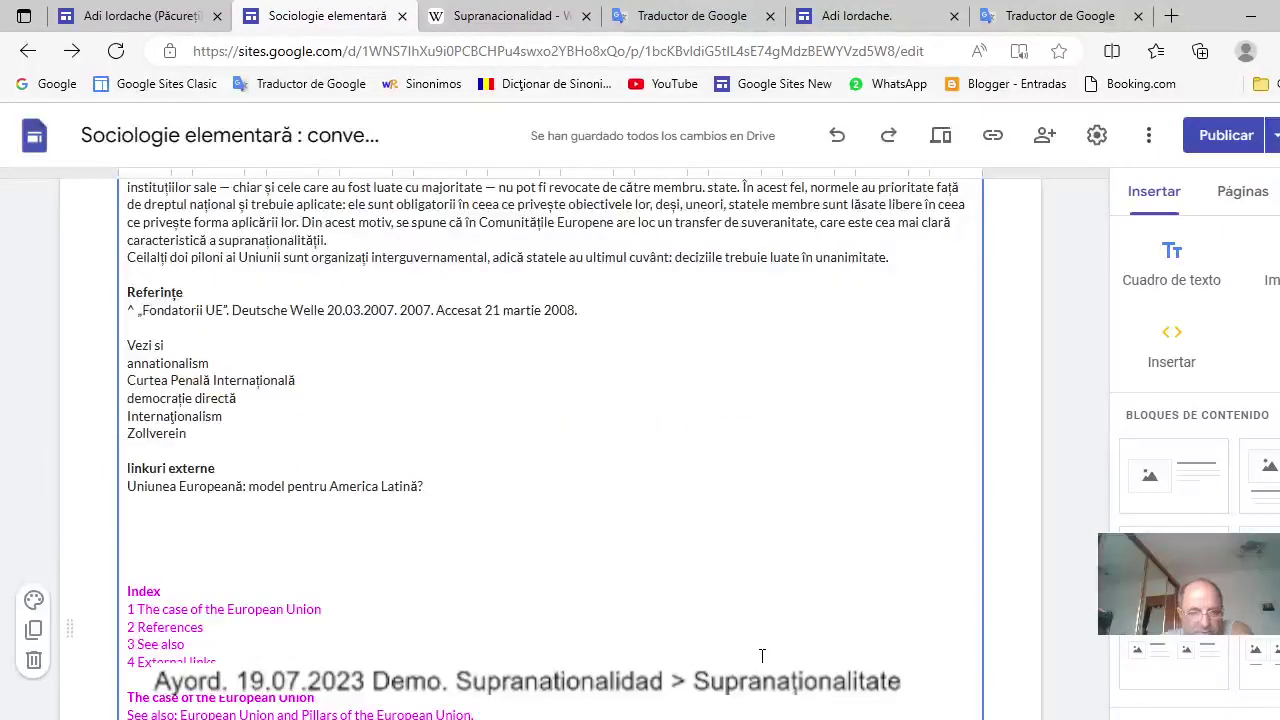
{"action": "scroll", "coordinate": [762, 655], "scroll_direction": "down", "scroll_amount": 4}
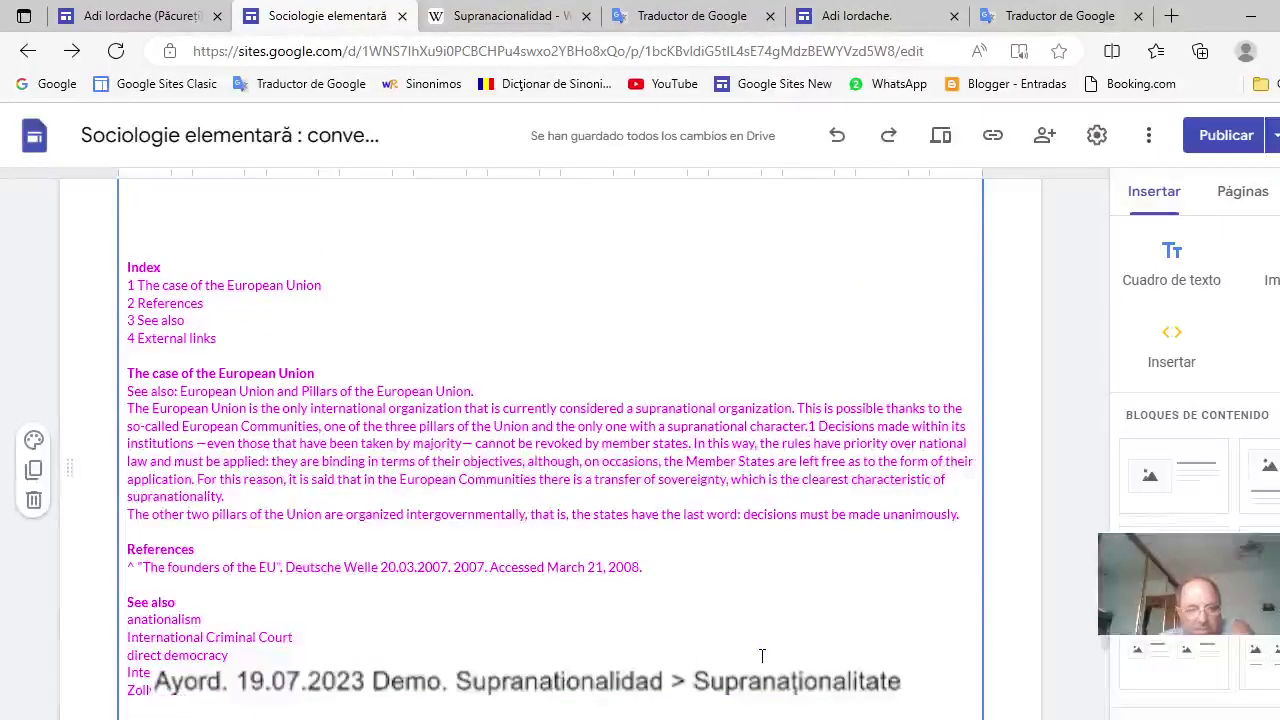
{"action": "scroll", "coordinate": [762, 655], "scroll_direction": "down", "scroll_amount": 1}
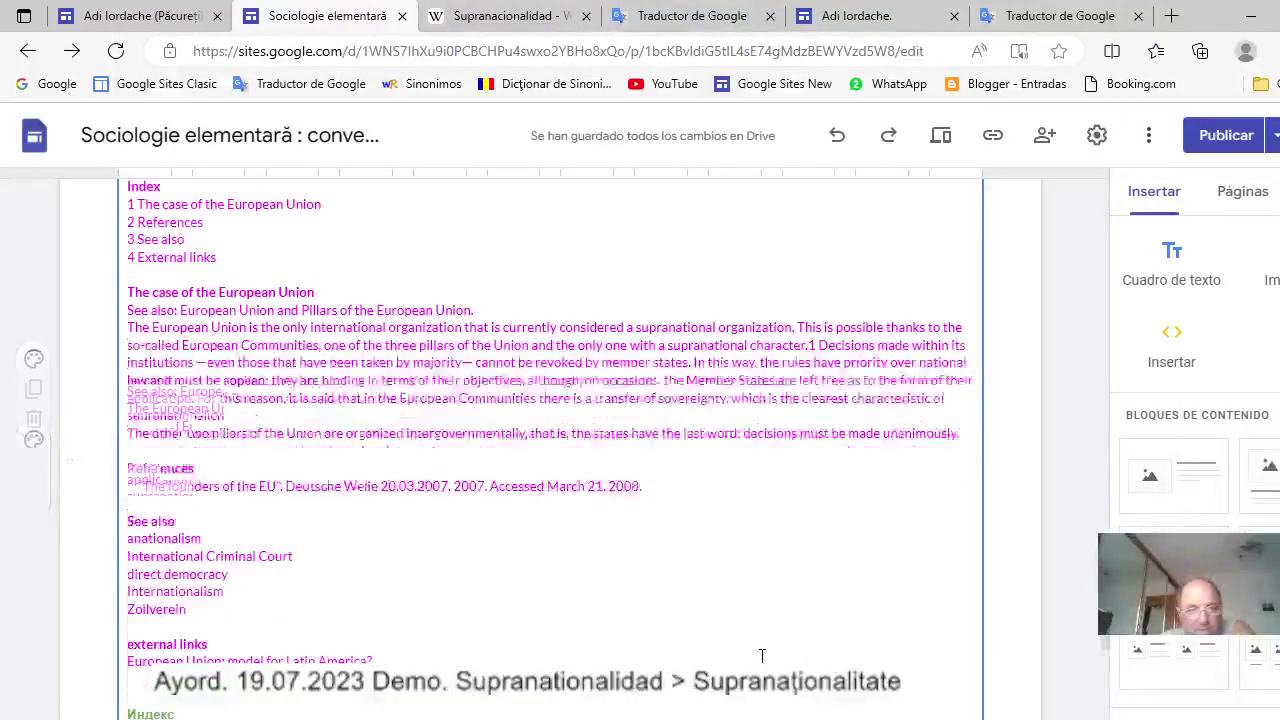
{"action": "scroll", "coordinate": [762, 655], "scroll_direction": "down", "scroll_amount": 3}
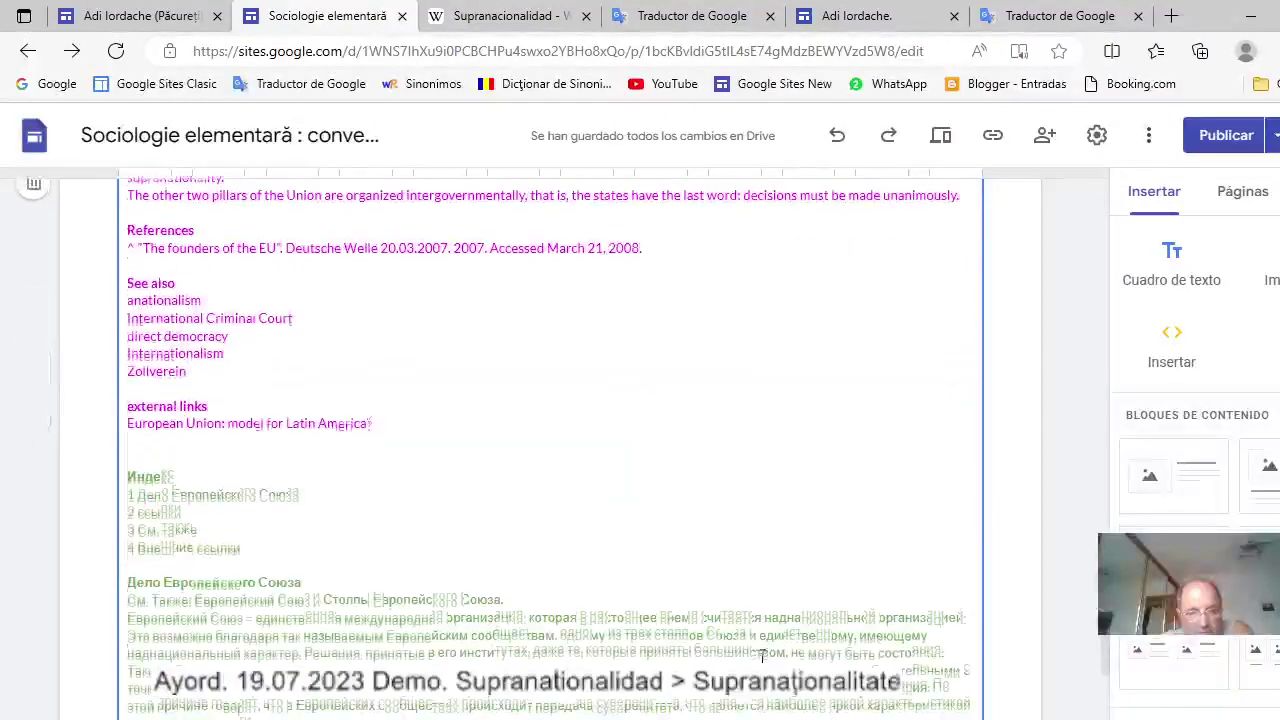
{"action": "scroll", "coordinate": [762, 655], "scroll_direction": "down", "scroll_amount": 2}
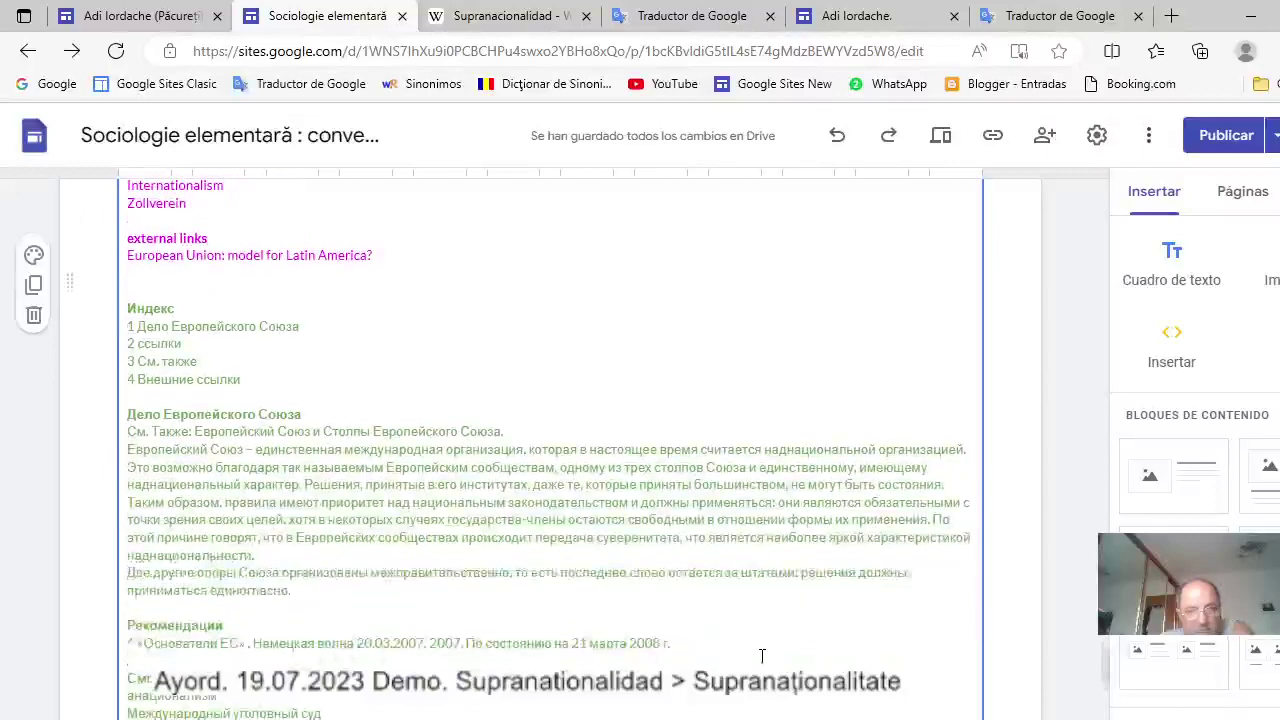
{"action": "scroll", "coordinate": [762, 655], "scroll_direction": "down", "scroll_amount": 2}
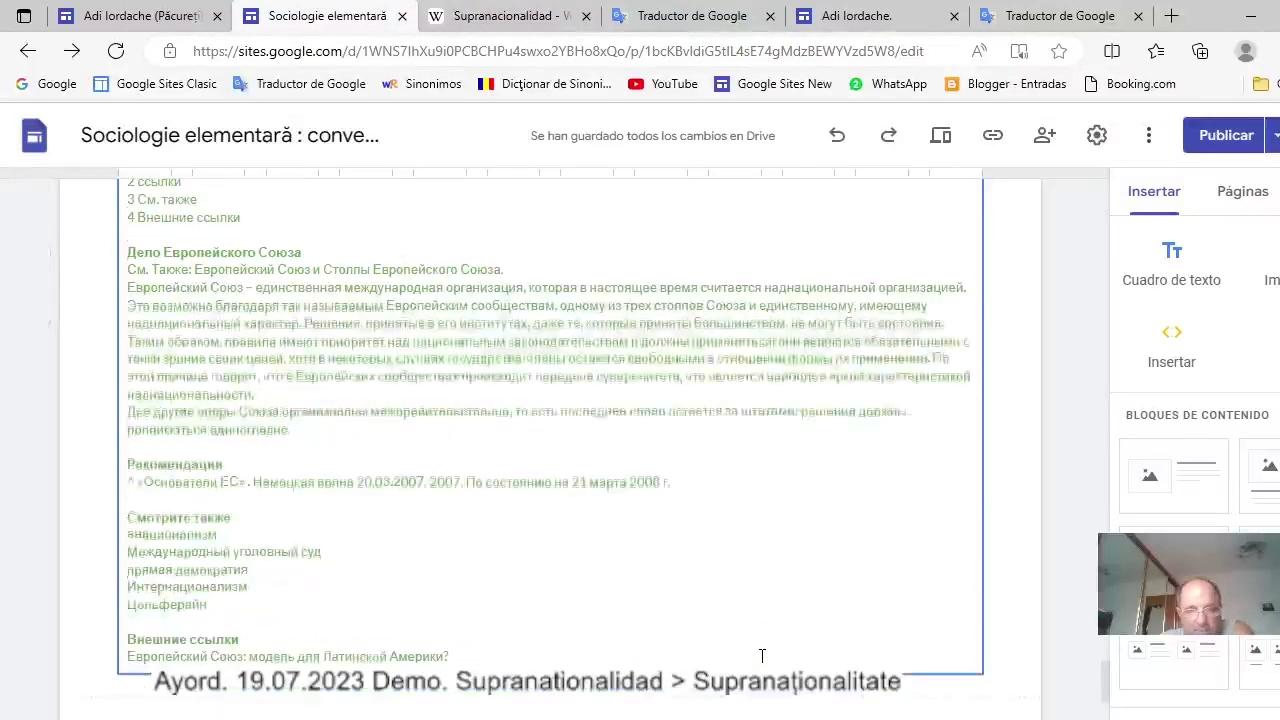
{"action": "scroll", "coordinate": [762, 655], "scroll_direction": "down", "scroll_amount": 2}
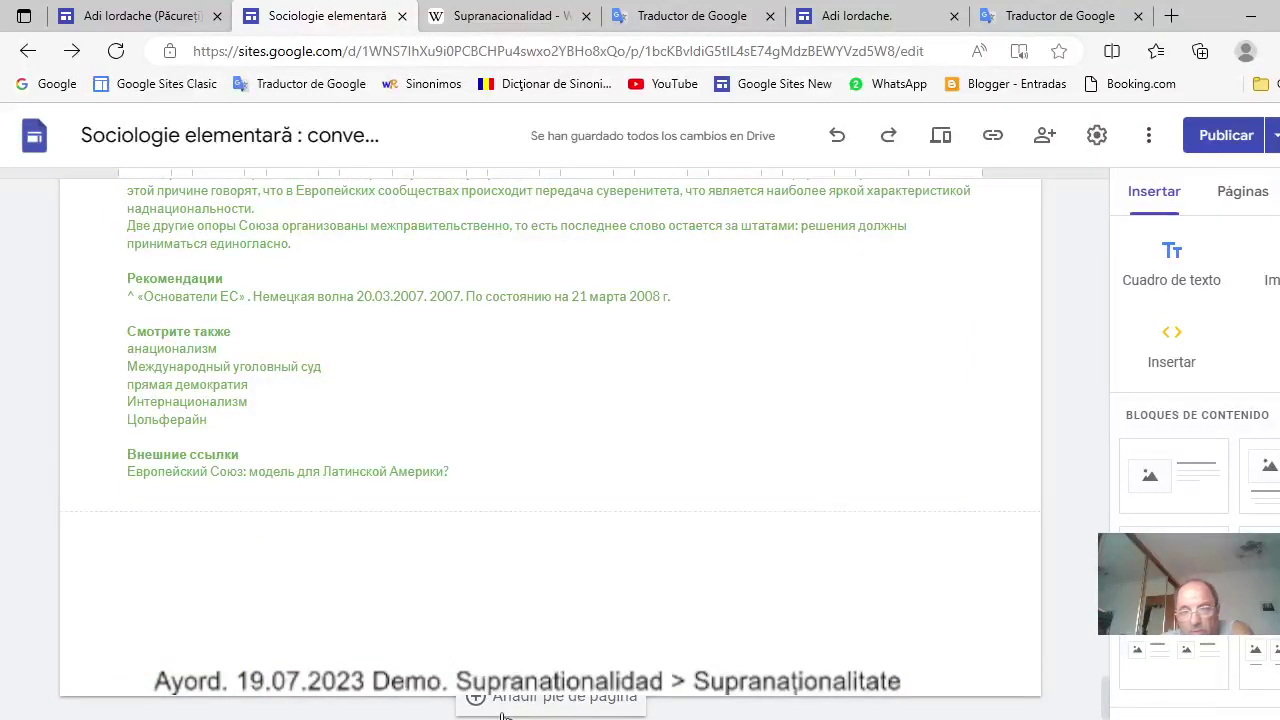
{"action": "left_click", "coordinate": [1275, 655]}
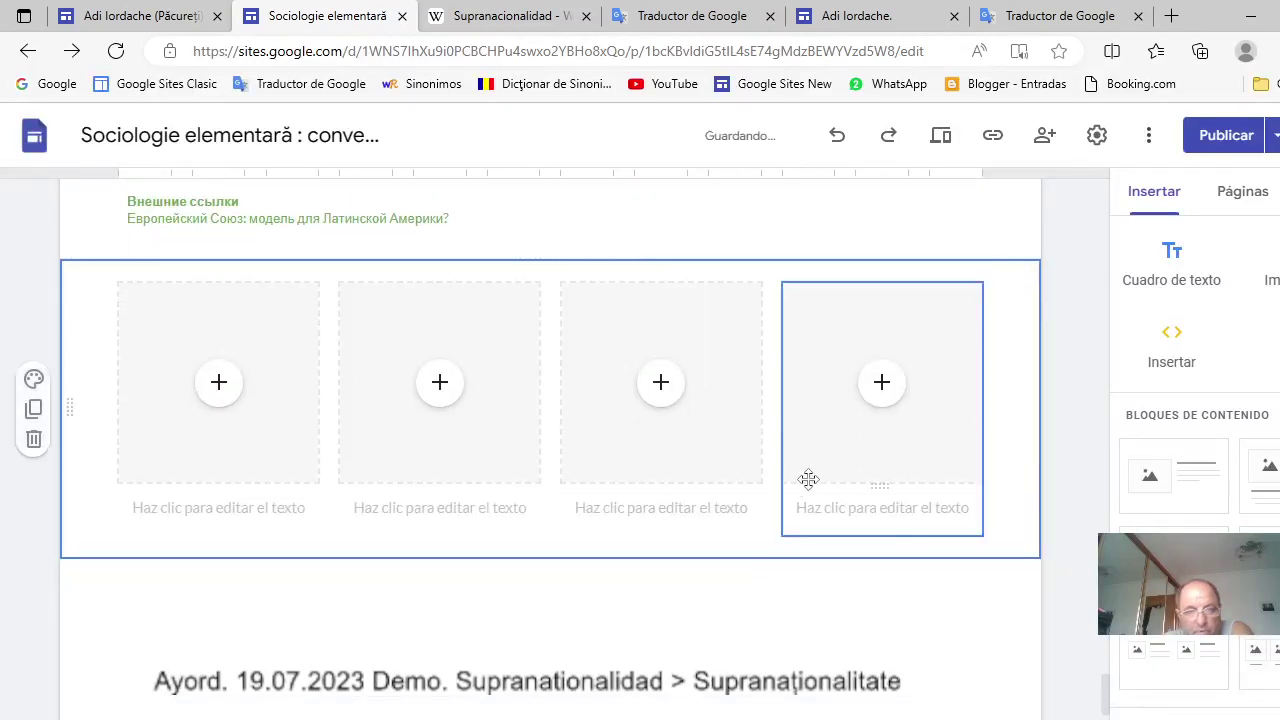
Delete all four image placeholders from the new bottom row, keeping only its four text fields.
{"action": "left_click", "coordinate": [303, 434]}
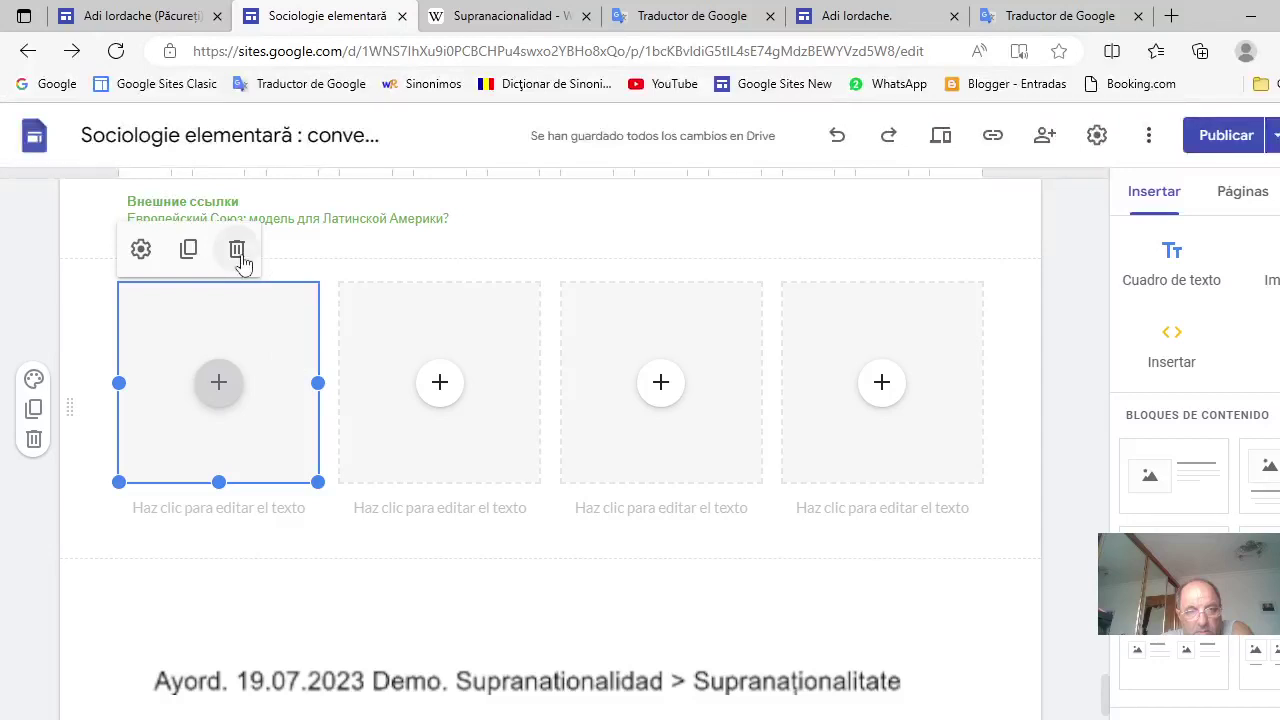
{"action": "left_click", "coordinate": [240, 256]}
{"action": "left_click", "coordinate": [466, 318]}
{"action": "left_click", "coordinate": [457, 250]}
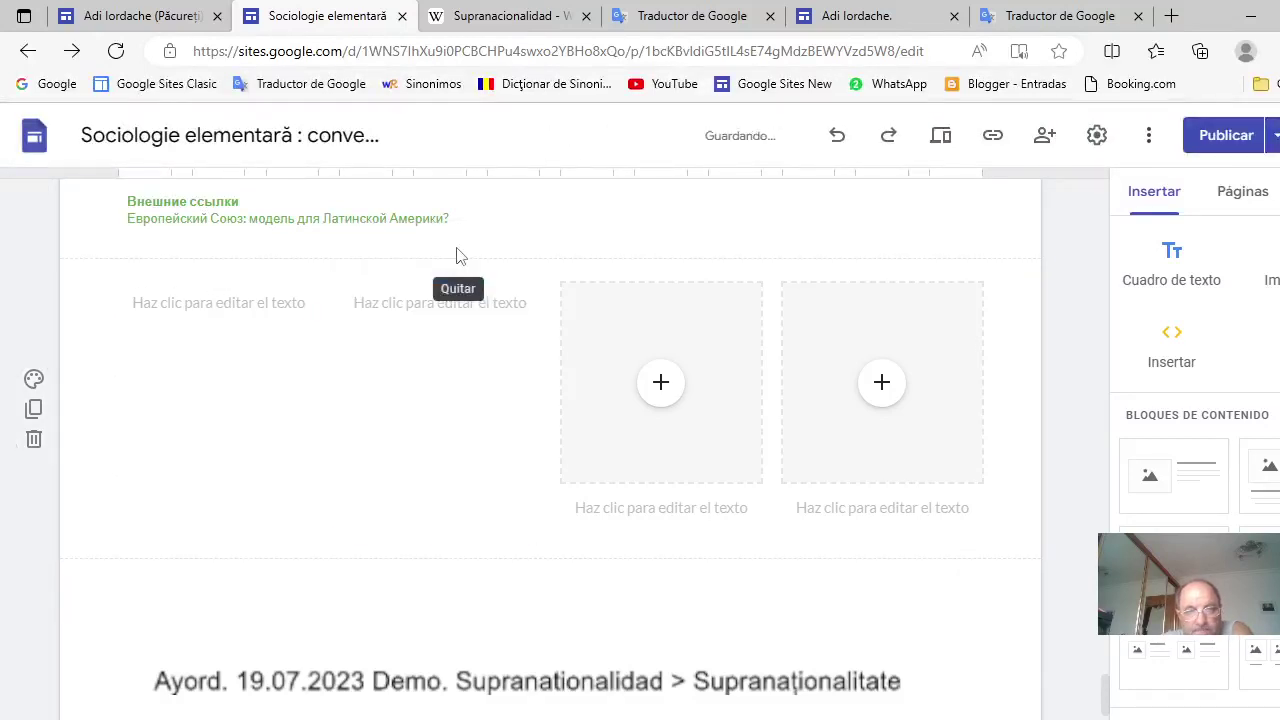
{"action": "left_click", "coordinate": [705, 317]}
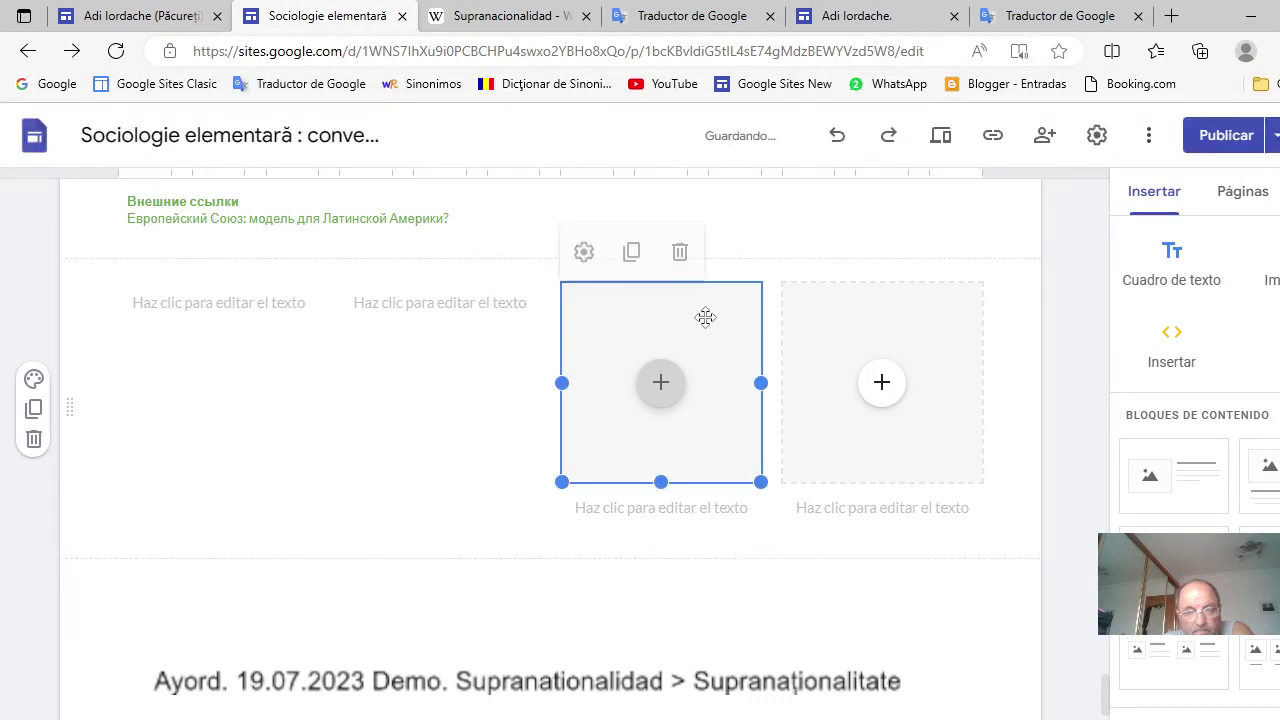
{"action": "left_click", "coordinate": [680, 250]}
{"action": "left_click", "coordinate": [917, 321]}
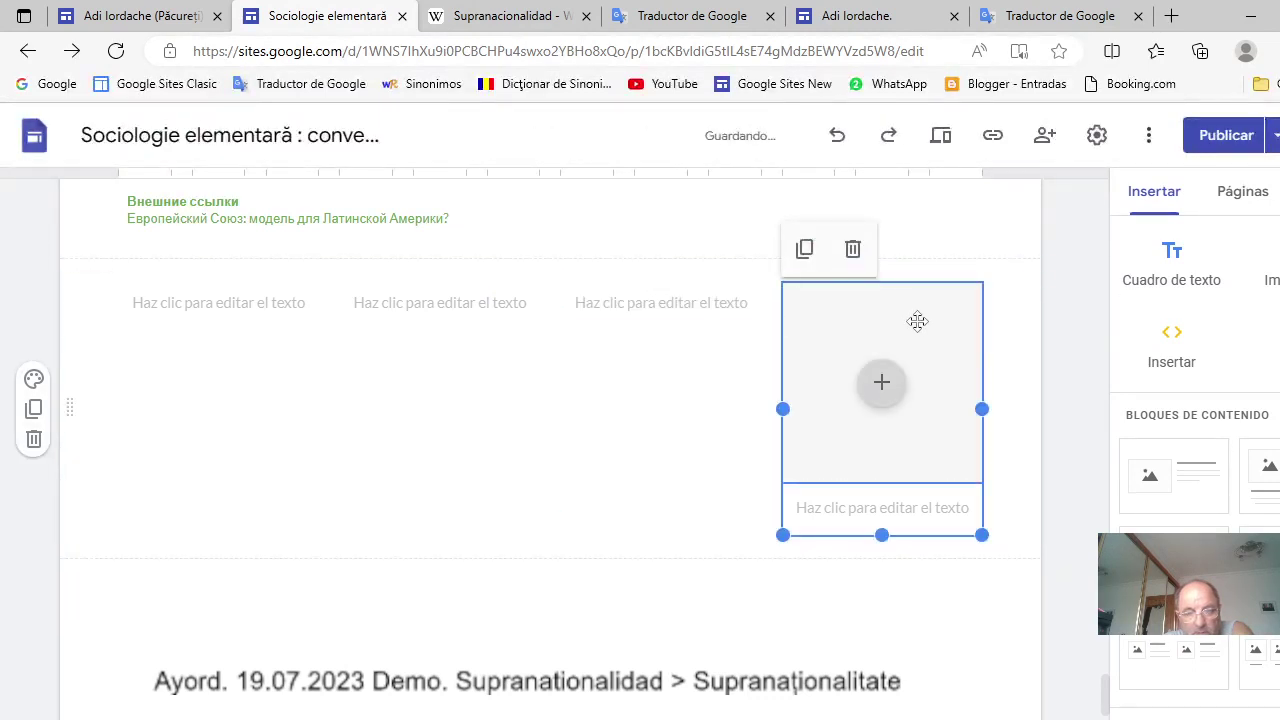
{"action": "left_click", "coordinate": [917, 321]}
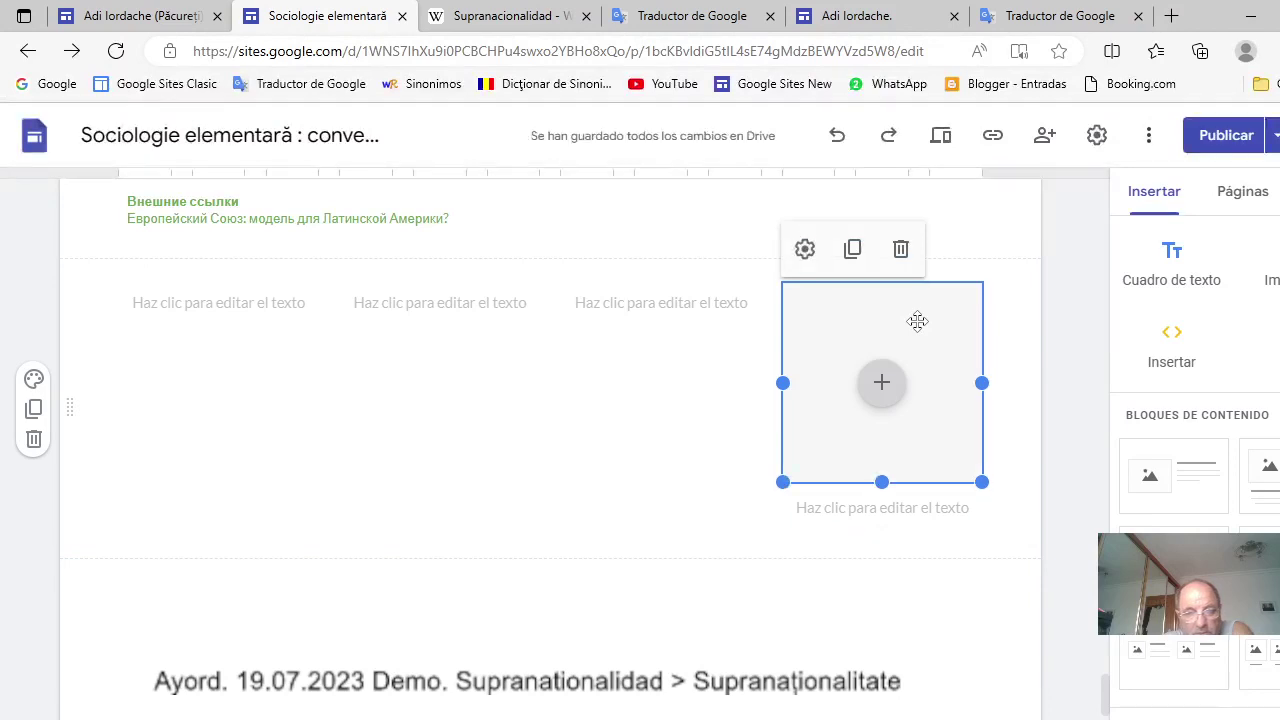
{"action": "left_click", "coordinate": [900, 249]}
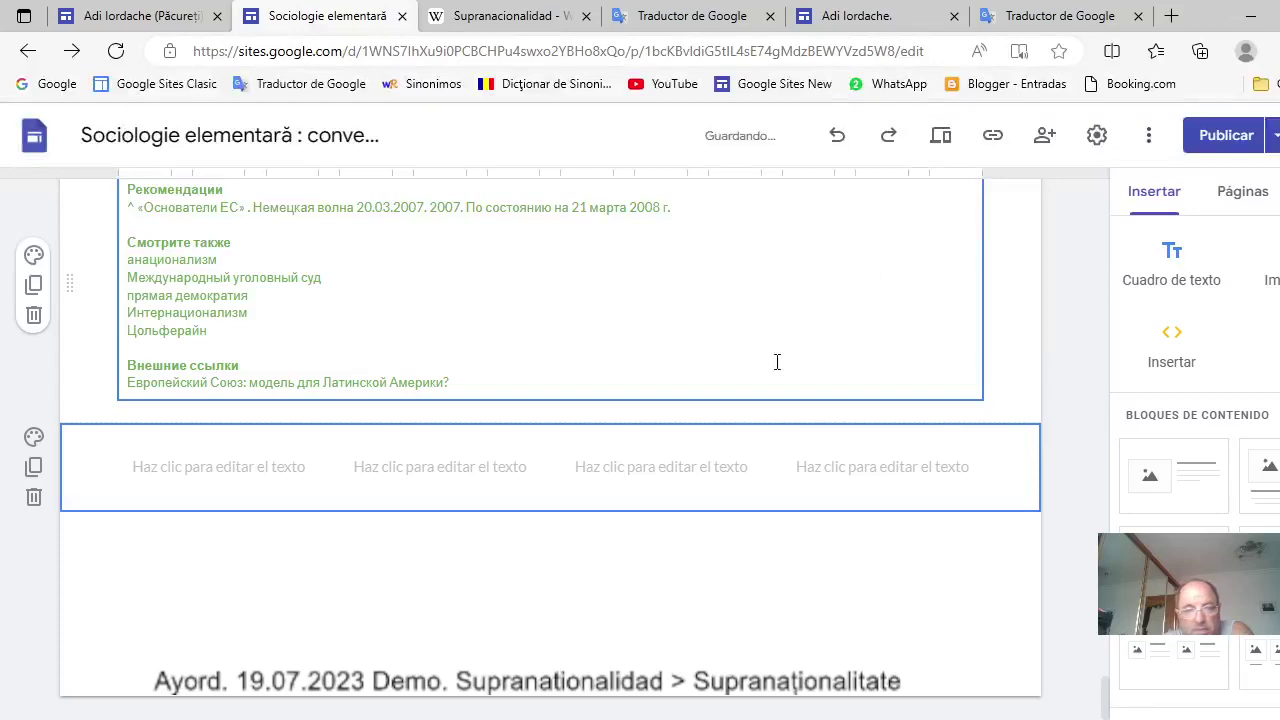
Cut the Romanian index from "Index" through "4 Legături externe" out of the multilingual text box.
{"action": "scroll", "coordinate": [818, 497], "scroll_direction": "up", "scroll_amount": 5}
{"action": "scroll", "coordinate": [818, 497], "scroll_direction": "up", "scroll_amount": 10}
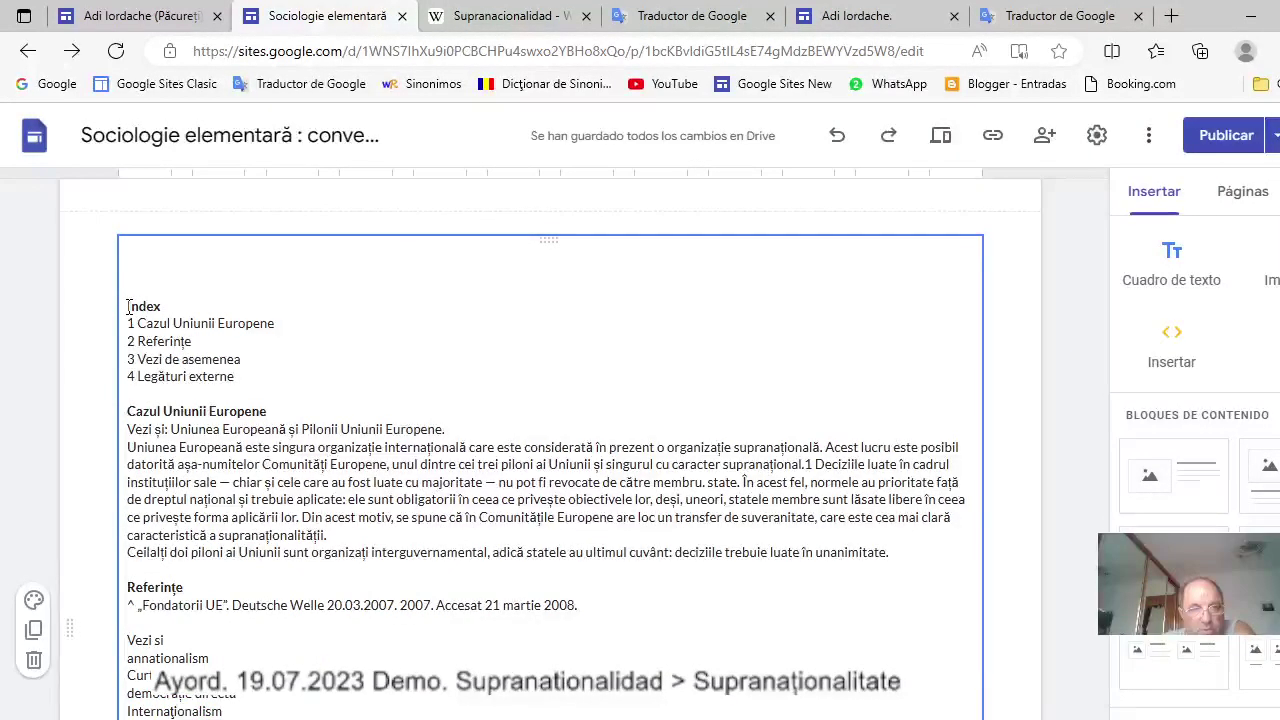
{"action": "left_click_drag", "start_coordinate": [127, 306], "coordinate": [233, 377]}
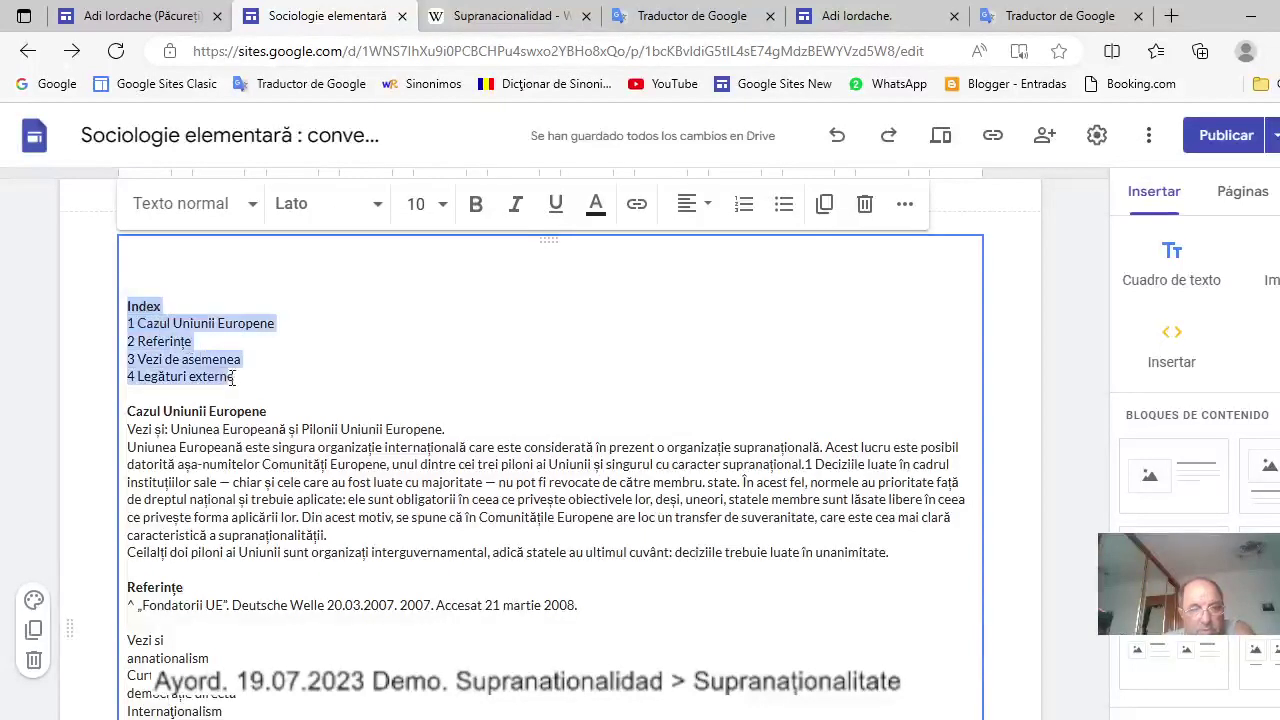
{"action": "right_click", "coordinate": [183, 341]}
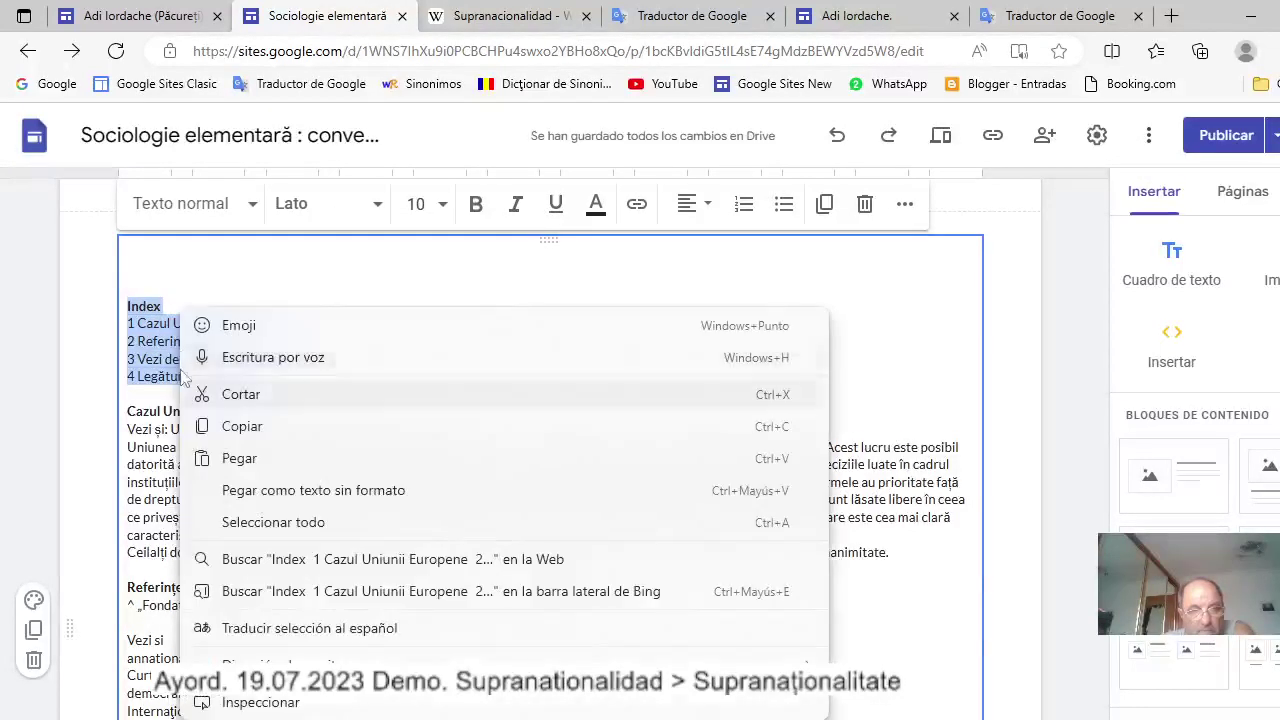
{"action": "left_click", "coordinate": [245, 395]}
Paste the cut Romanian index into the second text field of the empty four-column row below the multilingual text box.
{"action": "left_click", "coordinate": [500, 634]}
{"action": "key", "text": "ctrl+v"}
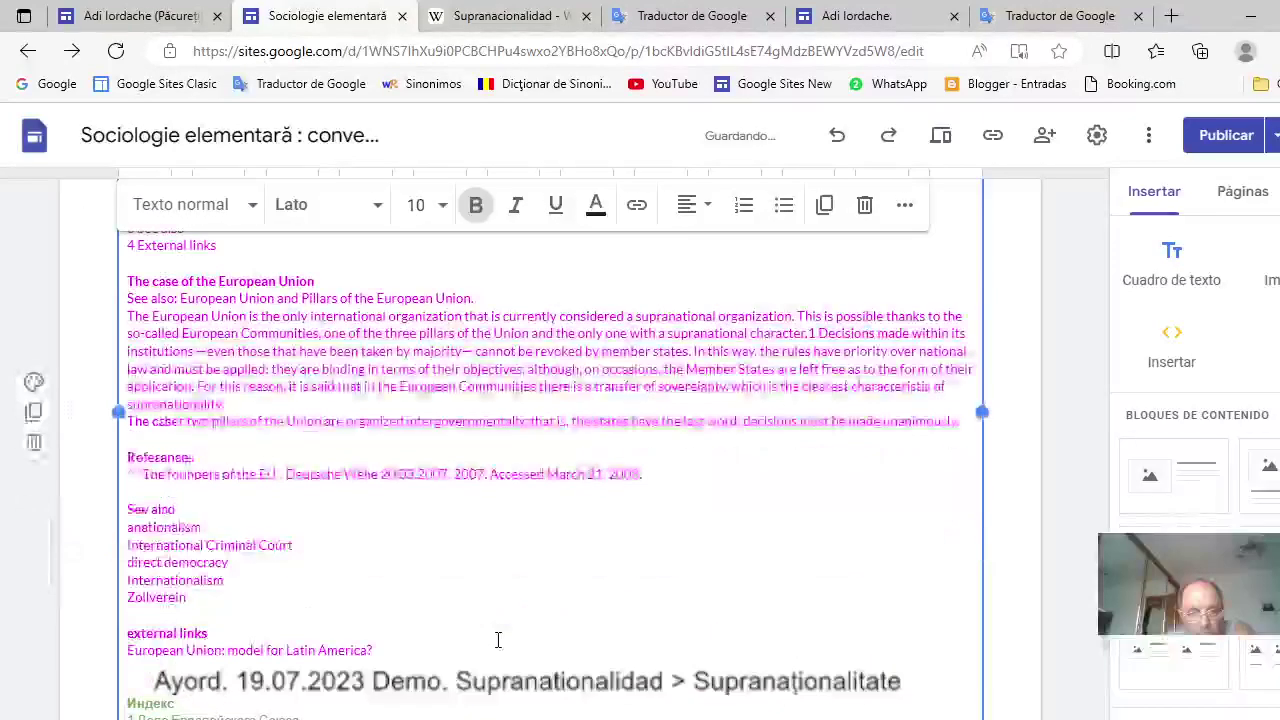
{"action": "scroll", "coordinate": [495, 638], "scroll_direction": "down", "scroll_amount": 5}
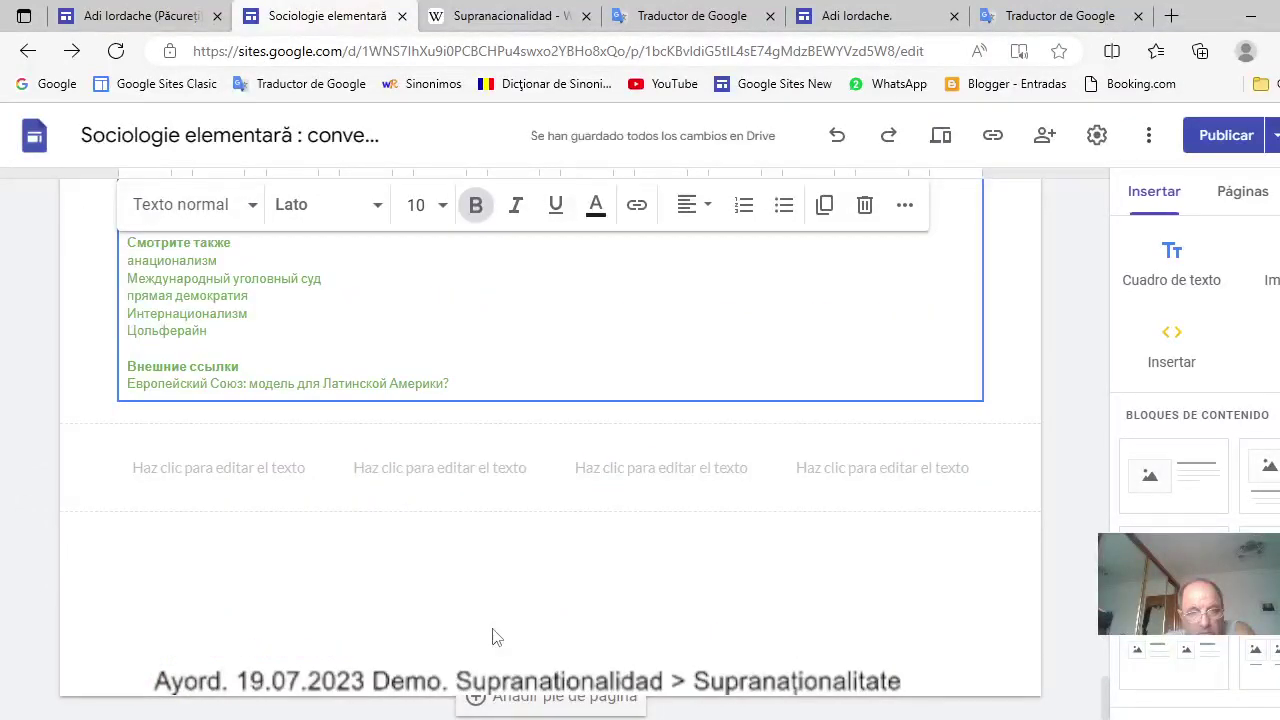
{"action": "left_click", "coordinate": [441, 467]}
{"action": "right_click", "coordinate": [443, 467]}
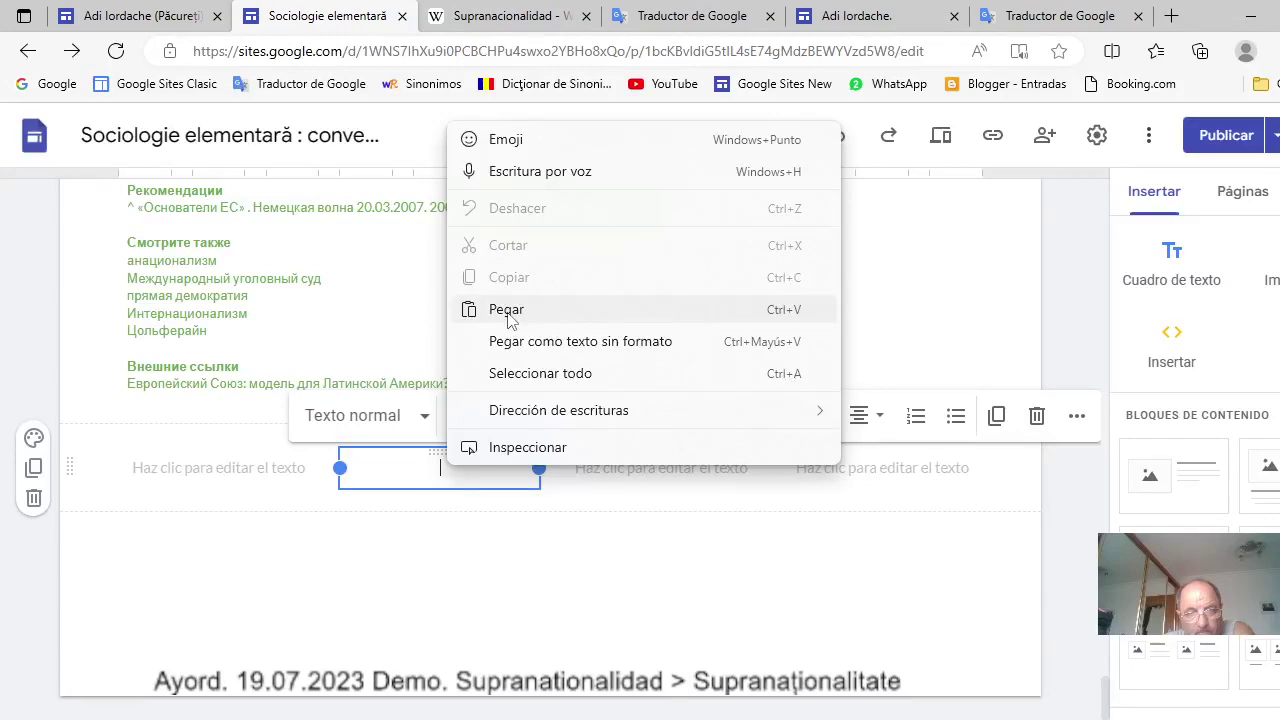
{"action": "left_click", "coordinate": [507, 310]}
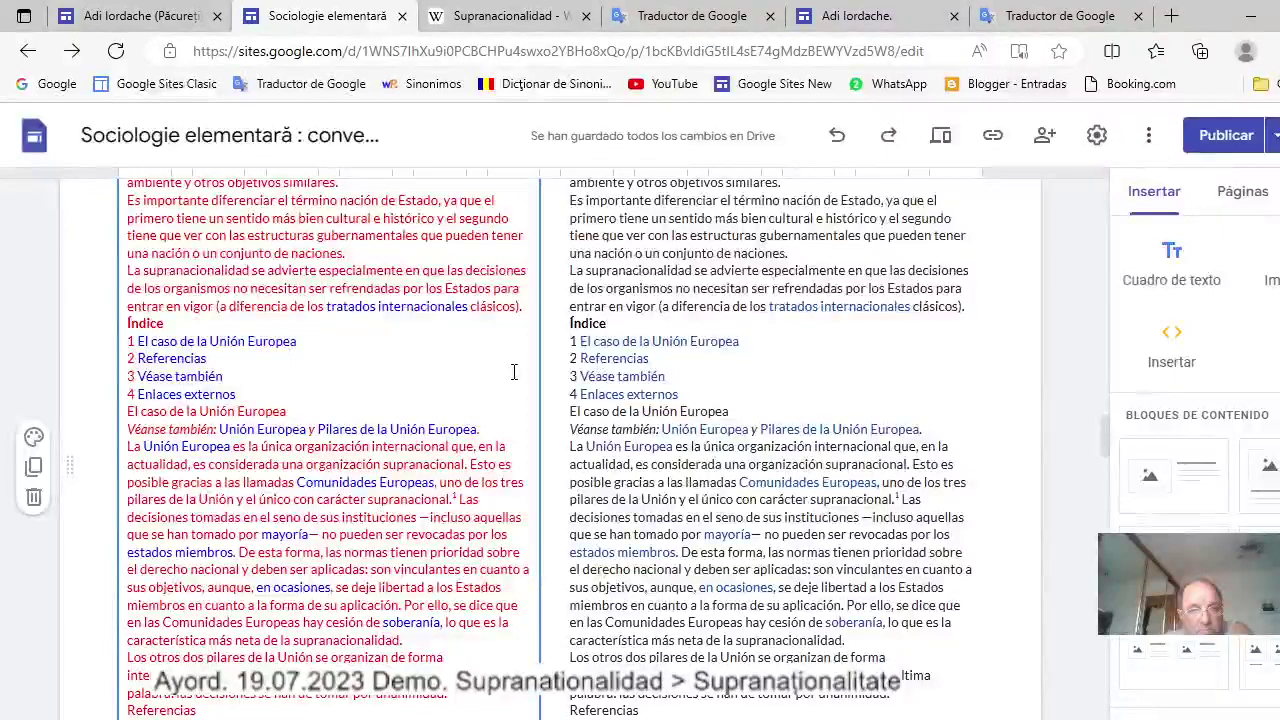
Copy the red Spanish list from "Índice" through "4 Enlaces externos" into the first text field of the same four-column row.
{"action": "left_click_drag", "start_coordinate": [126, 318], "coordinate": [237, 396]}
{"action": "right_click", "coordinate": [205, 360]}
{"action": "left_click", "coordinate": [263, 425]}
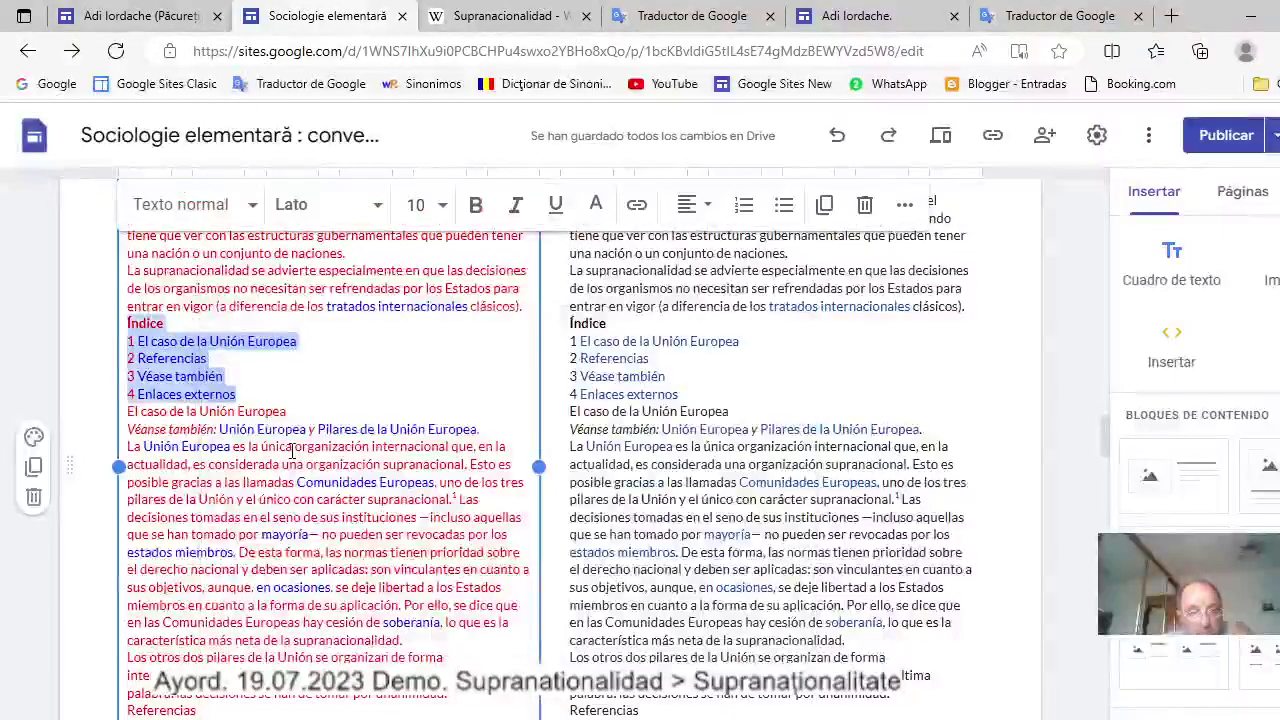
{"action": "key", "text": "ctrl+z"}
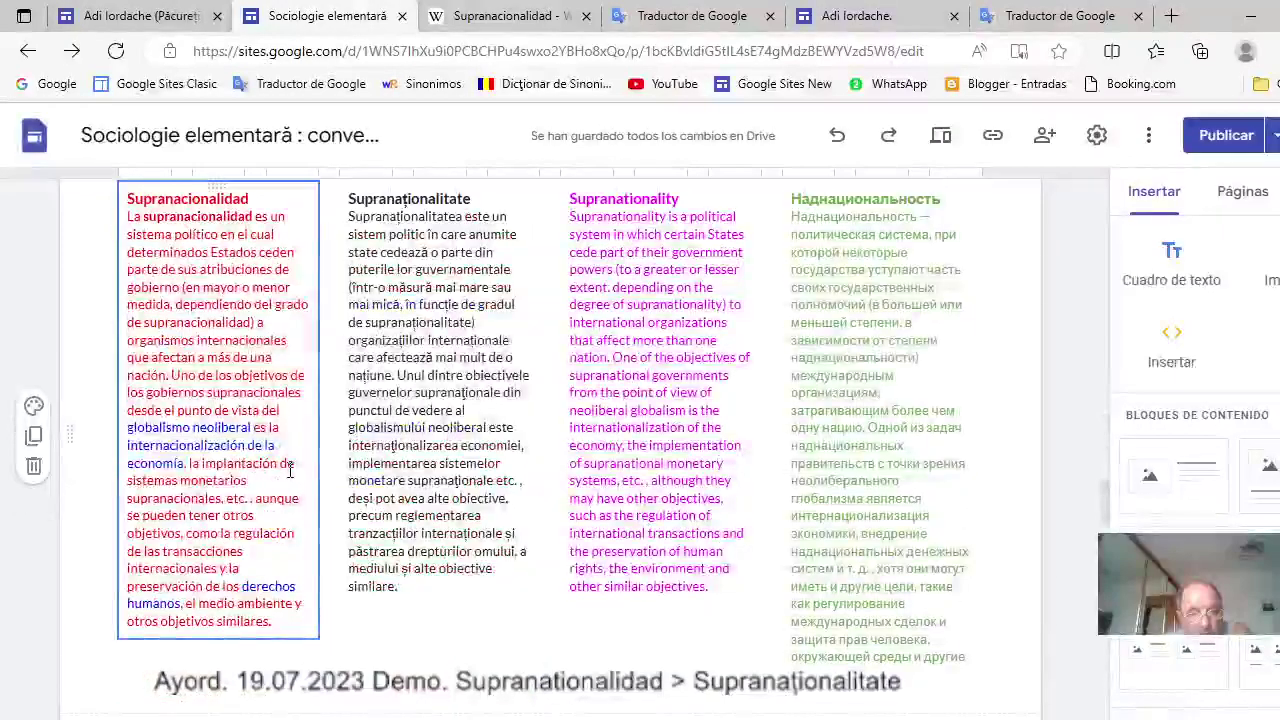
{"action": "key", "text": "ctrl+z"}
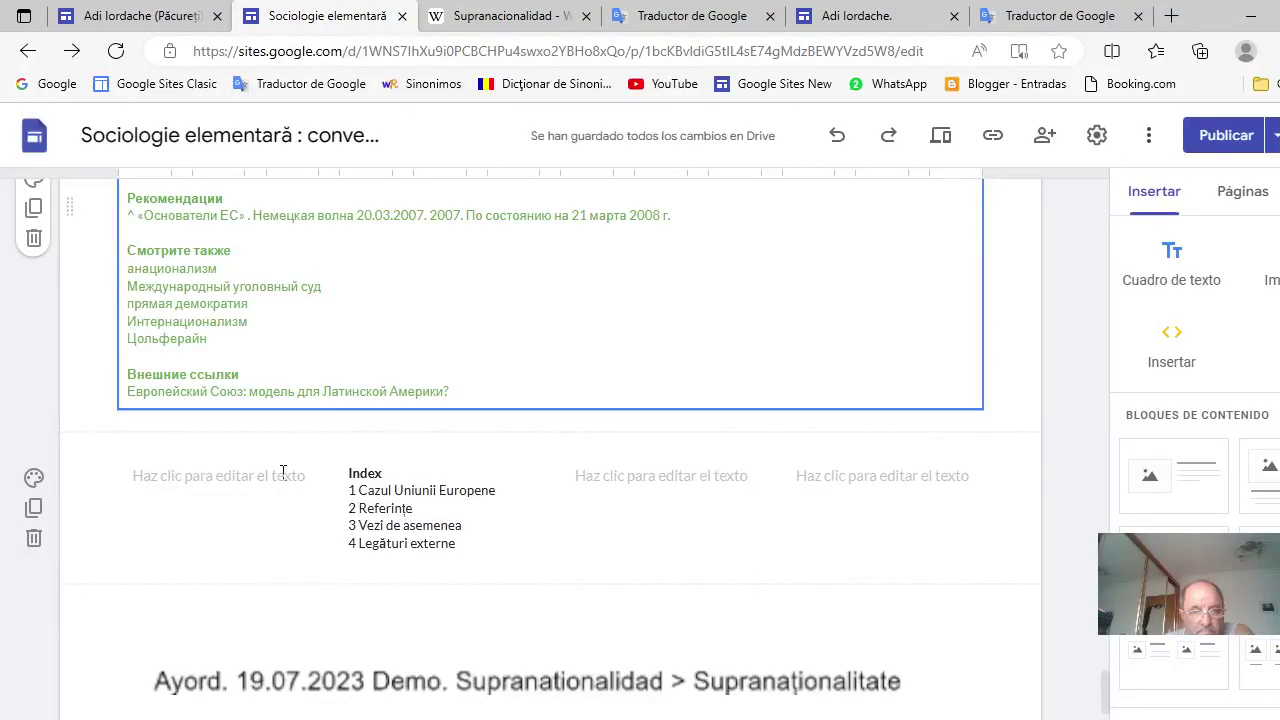
Move the Russian index from "Индекс" through "4 Внешние ссылки" out of the multilingual text box into the row's fourth text field.
{"action": "scroll", "coordinate": [283, 472], "scroll_direction": "up", "scroll_amount": 3}
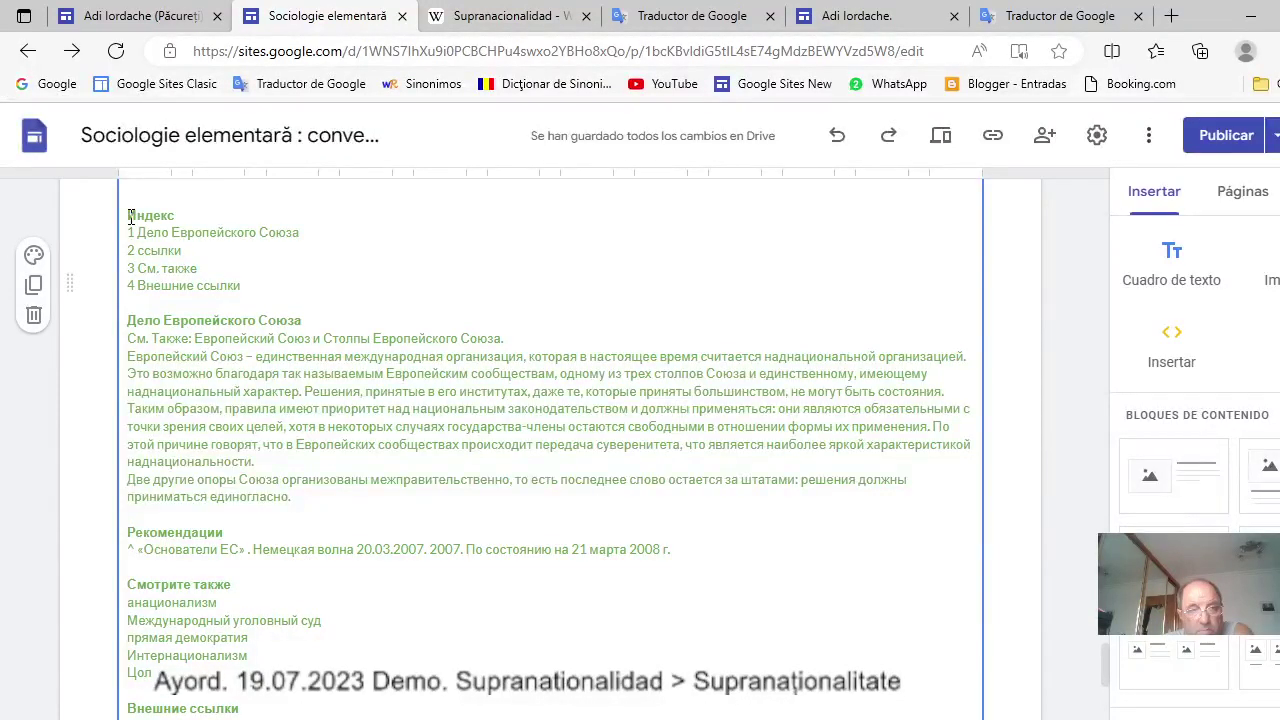
{"action": "left_click", "coordinate": [130, 216]}
{"action": "scroll", "coordinate": [633, 584], "scroll_direction": "down", "scroll_amount": 1}
{"action": "scroll", "coordinate": [633, 584], "scroll_direction": "down", "scroll_amount": 3}
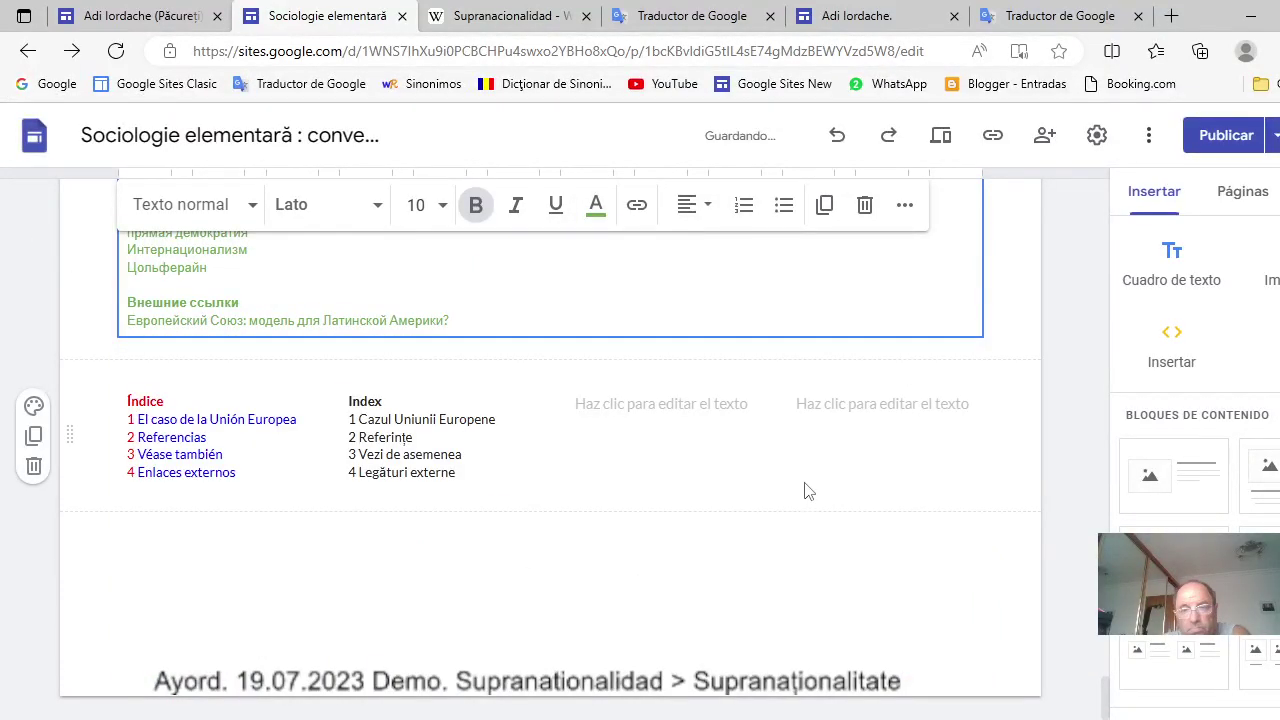
{"action": "left_click", "coordinate": [882, 403]}
{"action": "right_click", "coordinate": [882, 403]}
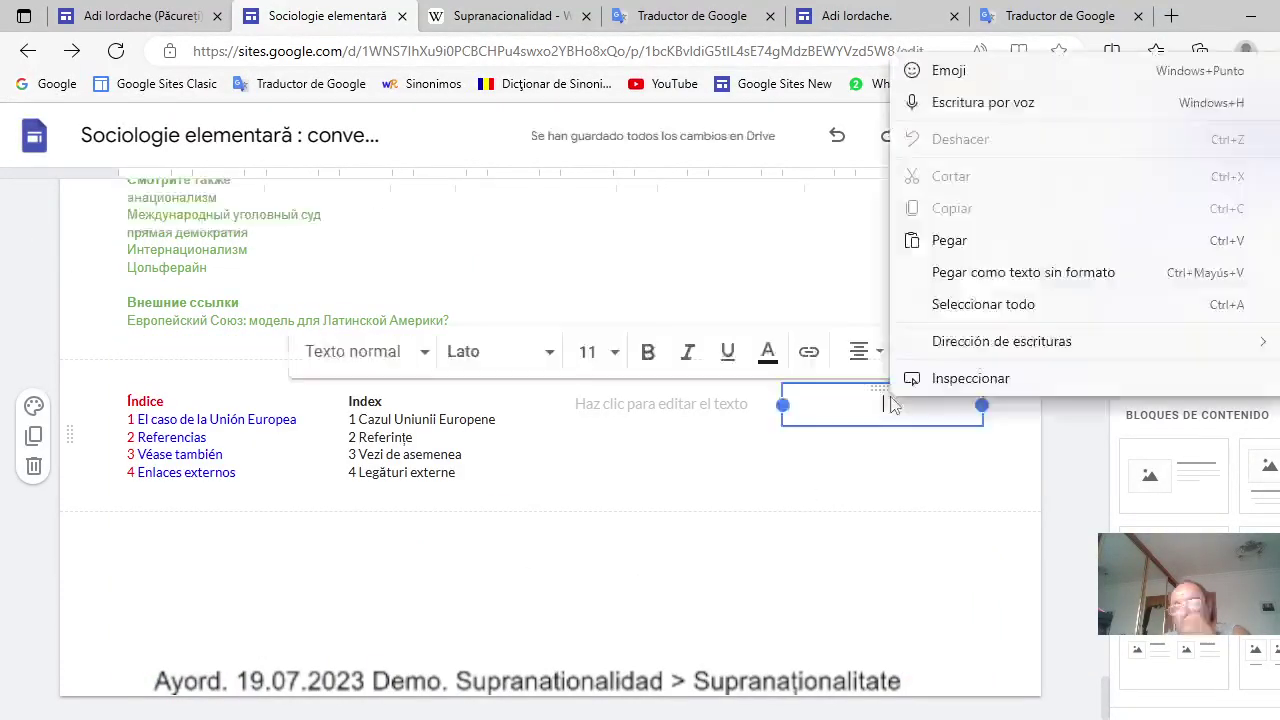
{"action": "left_click", "coordinate": [955, 243]}
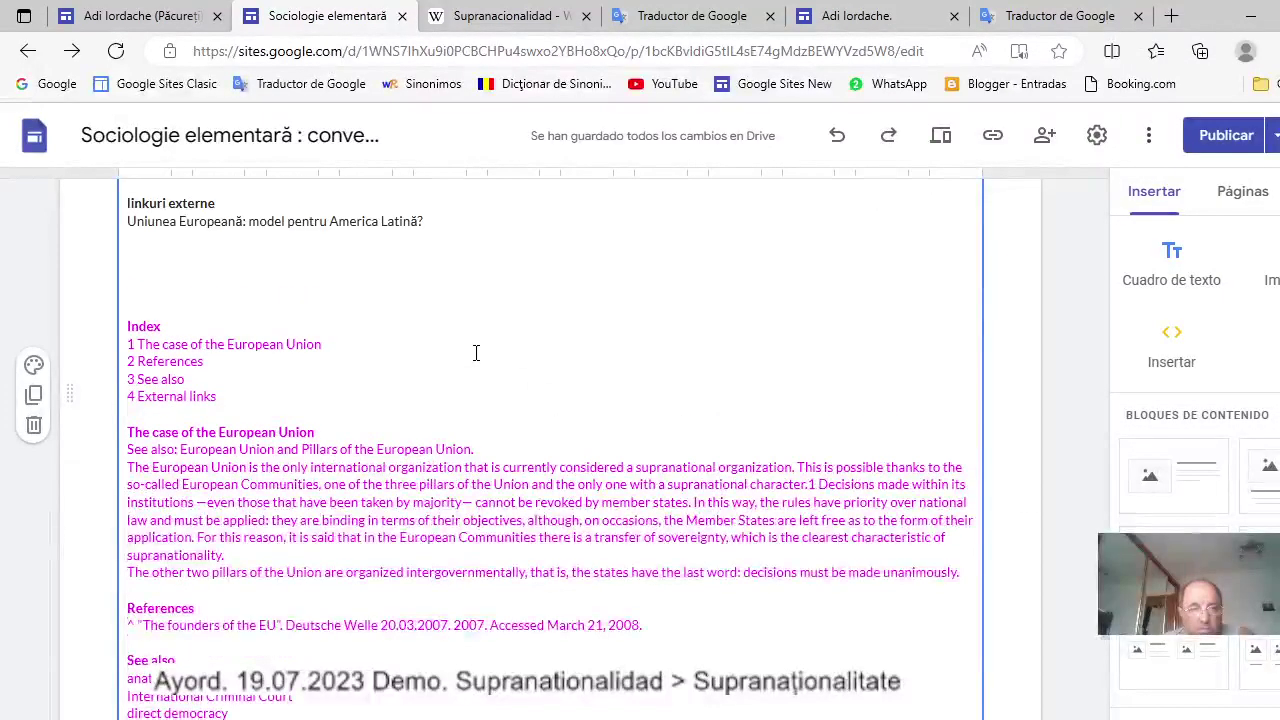
Cut the English index from "Index" through "4 External links" out of the multilingual text box.
{"action": "left_click_drag", "start_coordinate": [128, 325], "coordinate": [188, 374]}
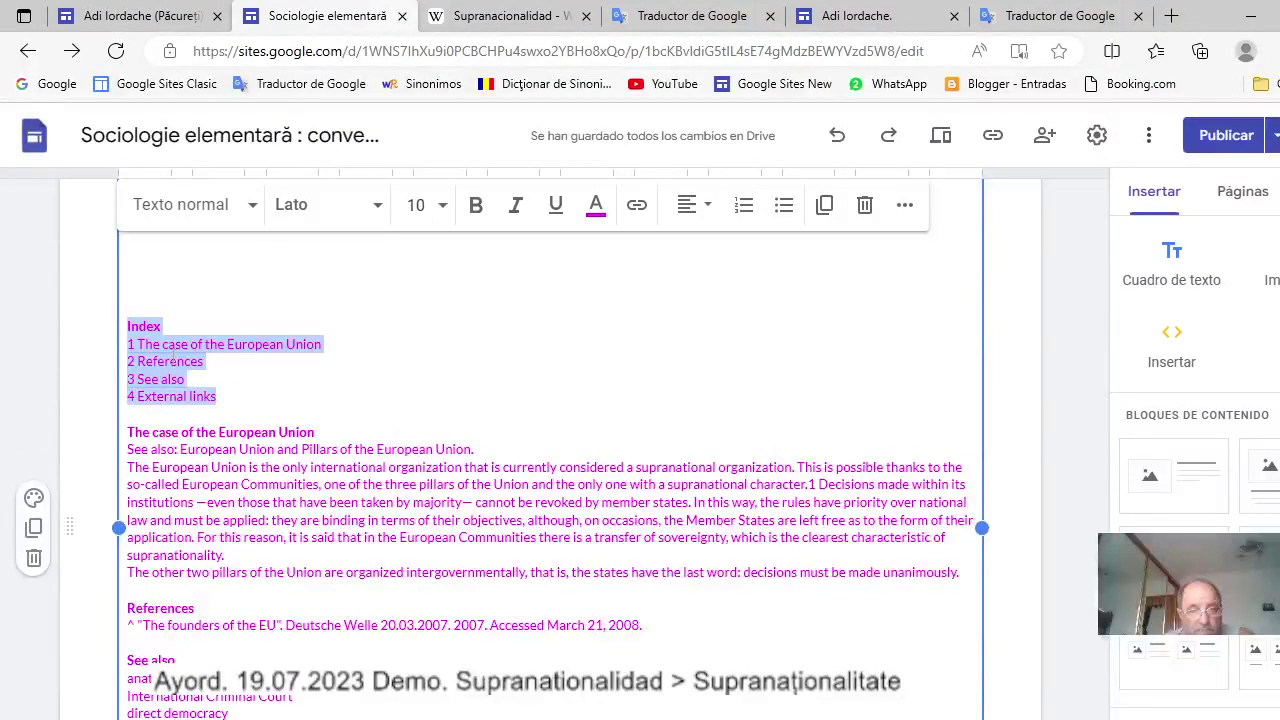
{"action": "right_click", "coordinate": [172, 357]}
{"action": "left_click", "coordinate": [222, 396]}
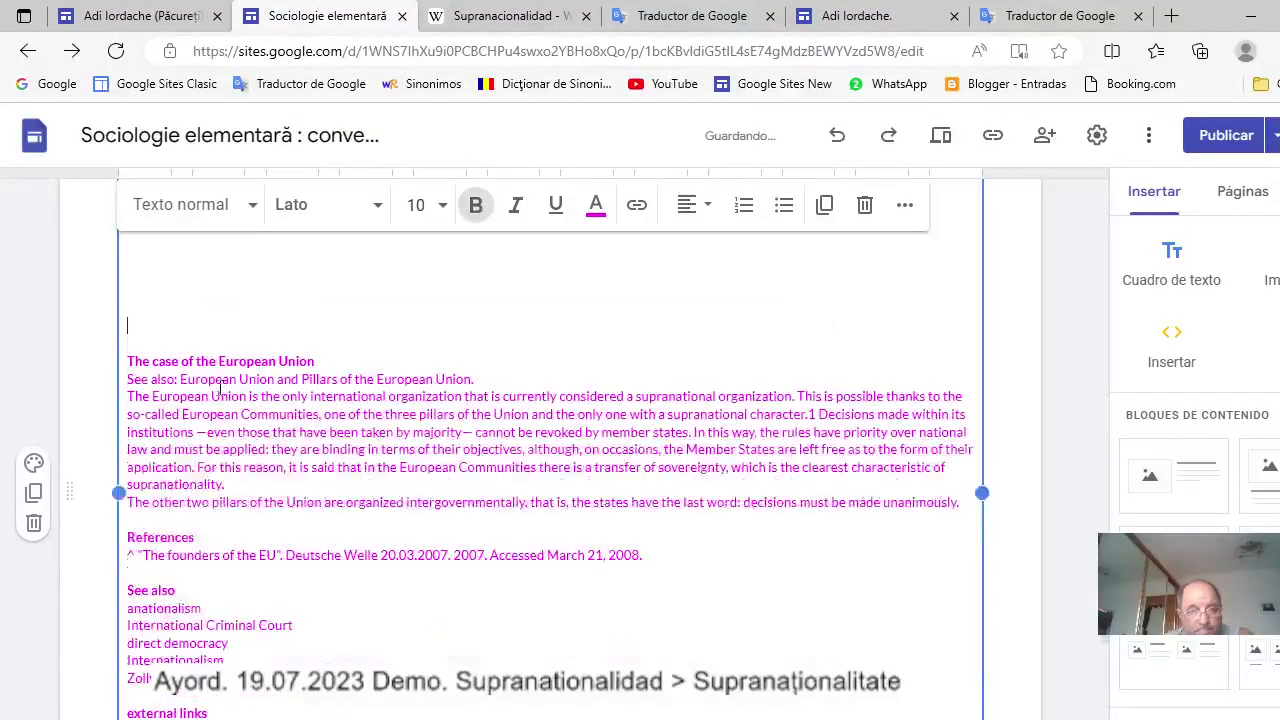
Remove the surplus blank lines above "The case of the European Union" and above "Дело Европейского Союза" in the multilingual text box.
{"action": "left_click", "coordinate": [141, 337]}
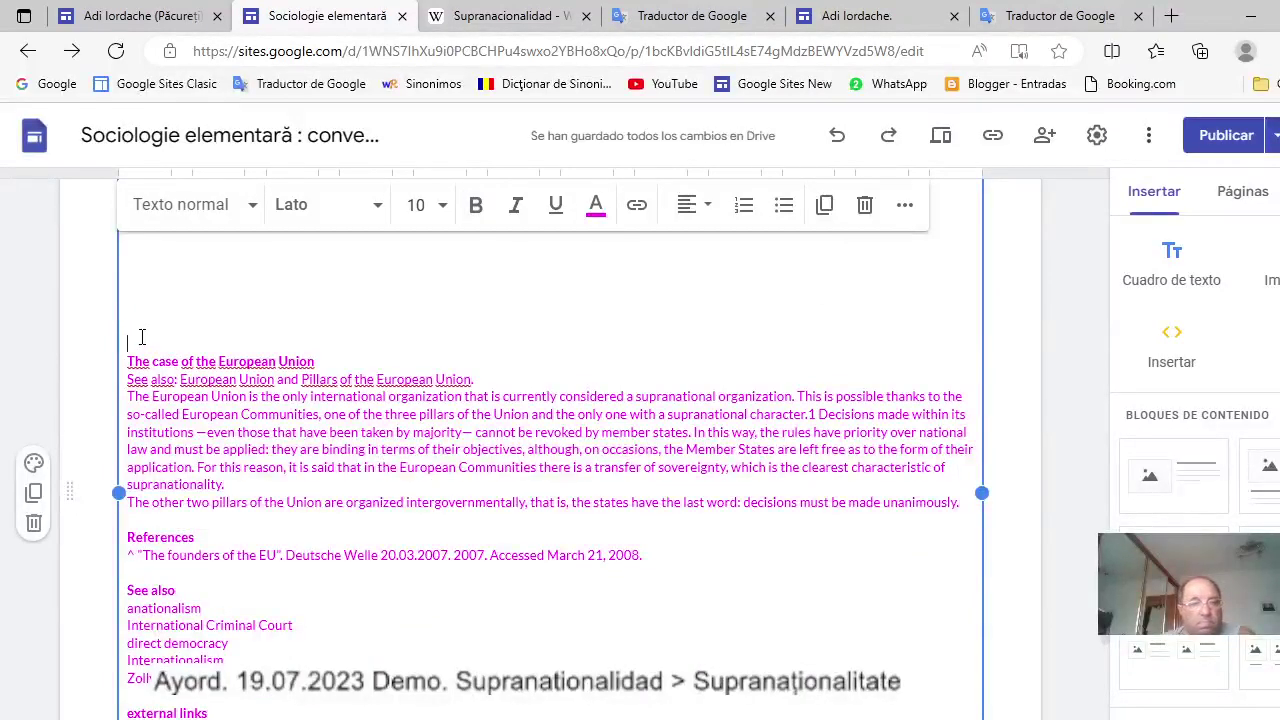
{"action": "key", "text": "BackSpace"}
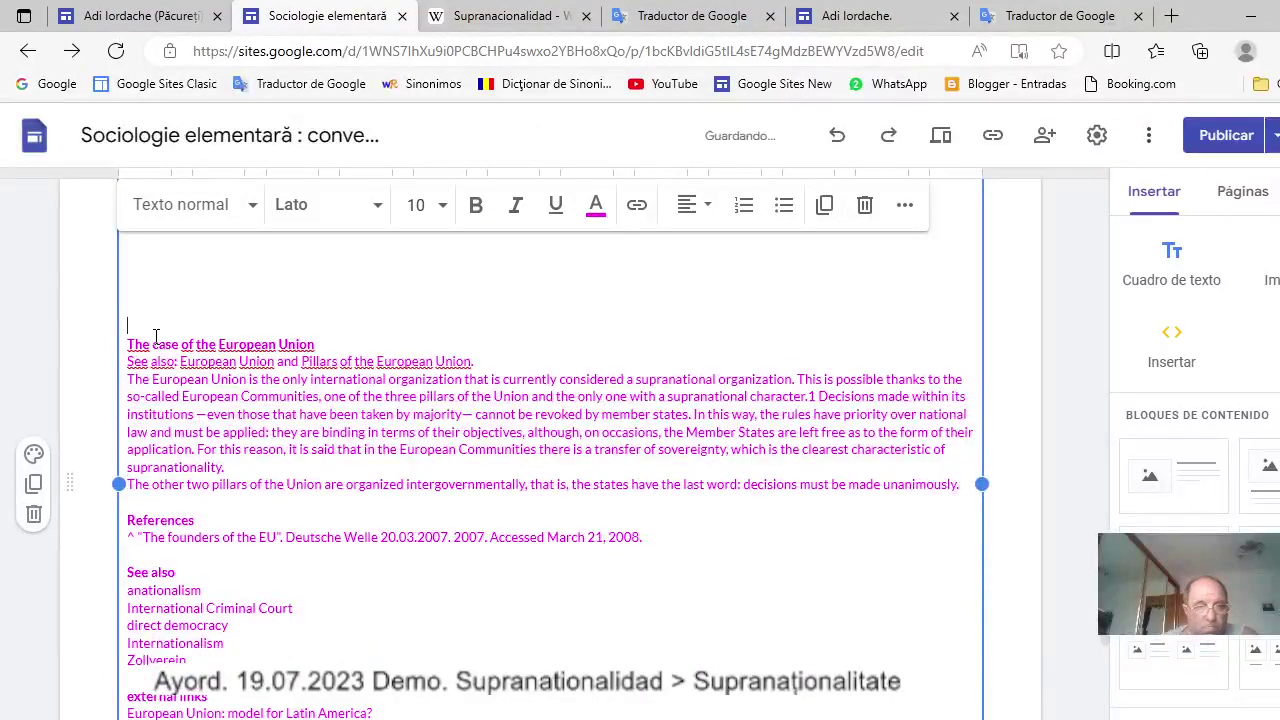
{"action": "key", "text": "BackSpace"}
{"action": "key", "text": "BackSpace"}
{"action": "key", "text": "BackSpace"}
{"action": "key", "text": "BackSpace"}
{"action": "key", "text": "BackSpace"}
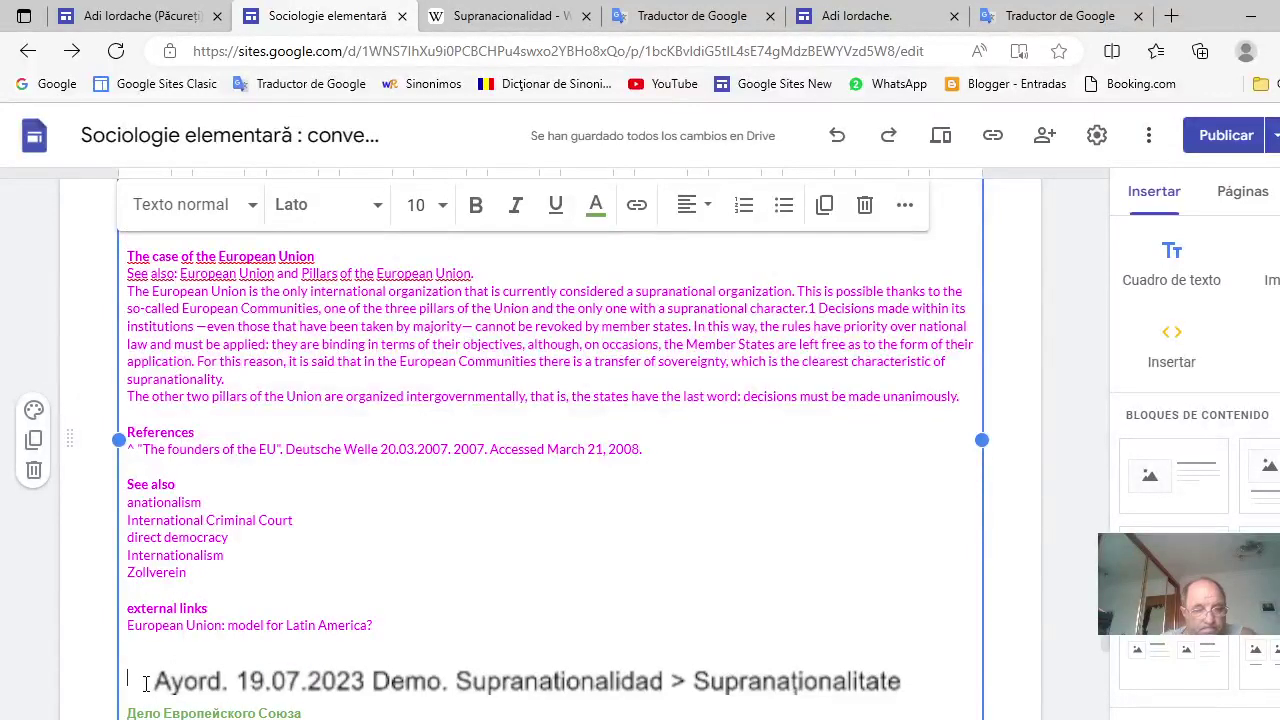
{"action": "key", "text": "BackSpace"}
{"action": "key", "text": "BackSpace"}
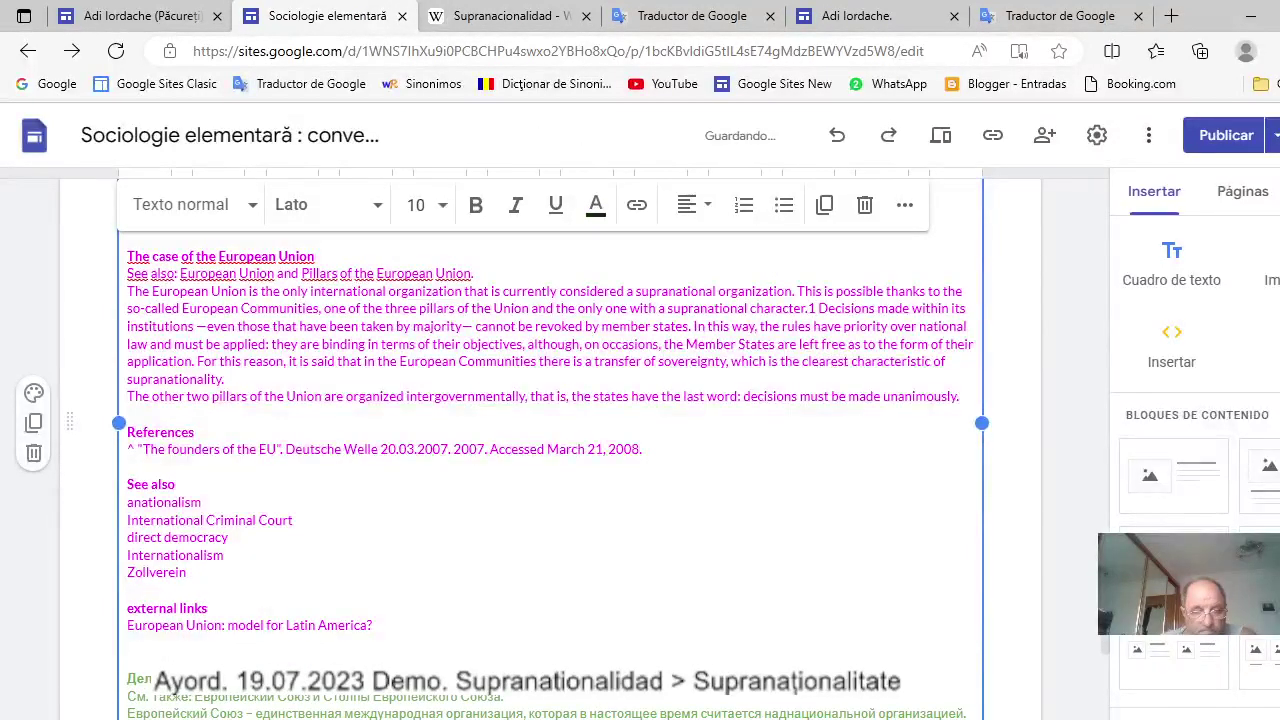
{"action": "key", "text": "BackSpace"}
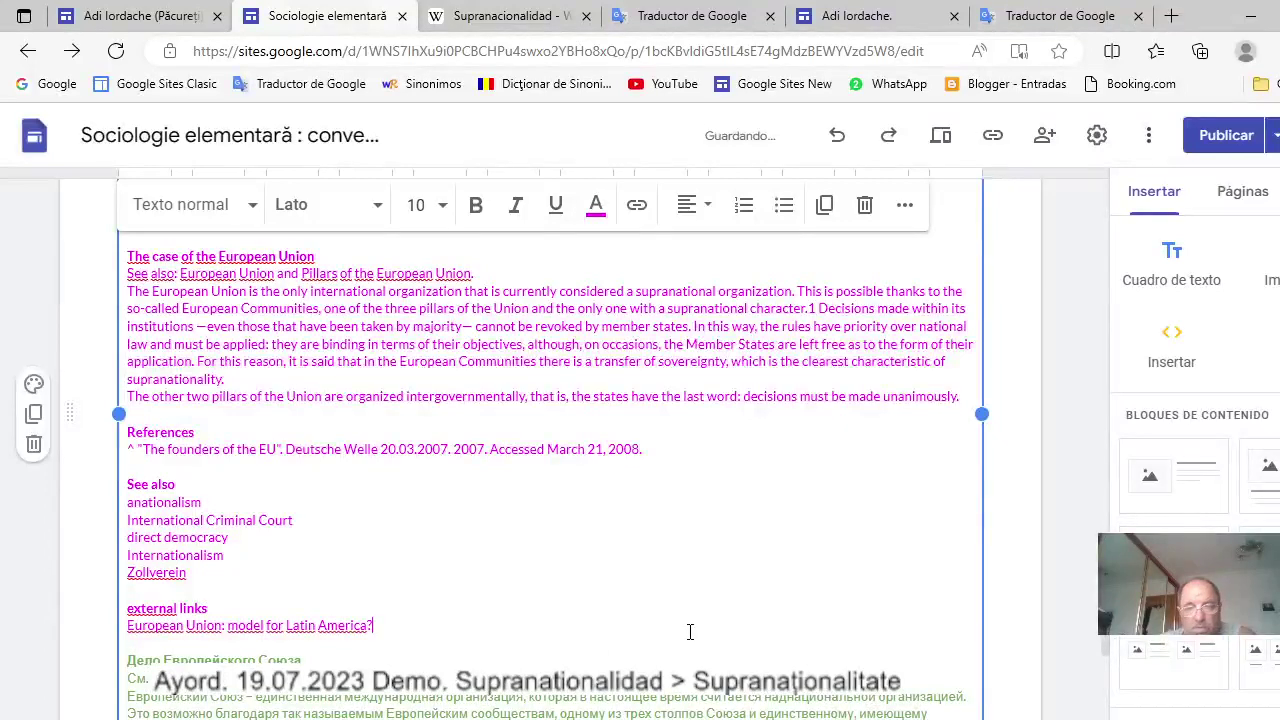
Paste the cut English index into the empty third text field, between the Romanian and Russian indexes.
{"action": "scroll", "coordinate": [690, 631], "scroll_direction": "down", "scroll_amount": 7}
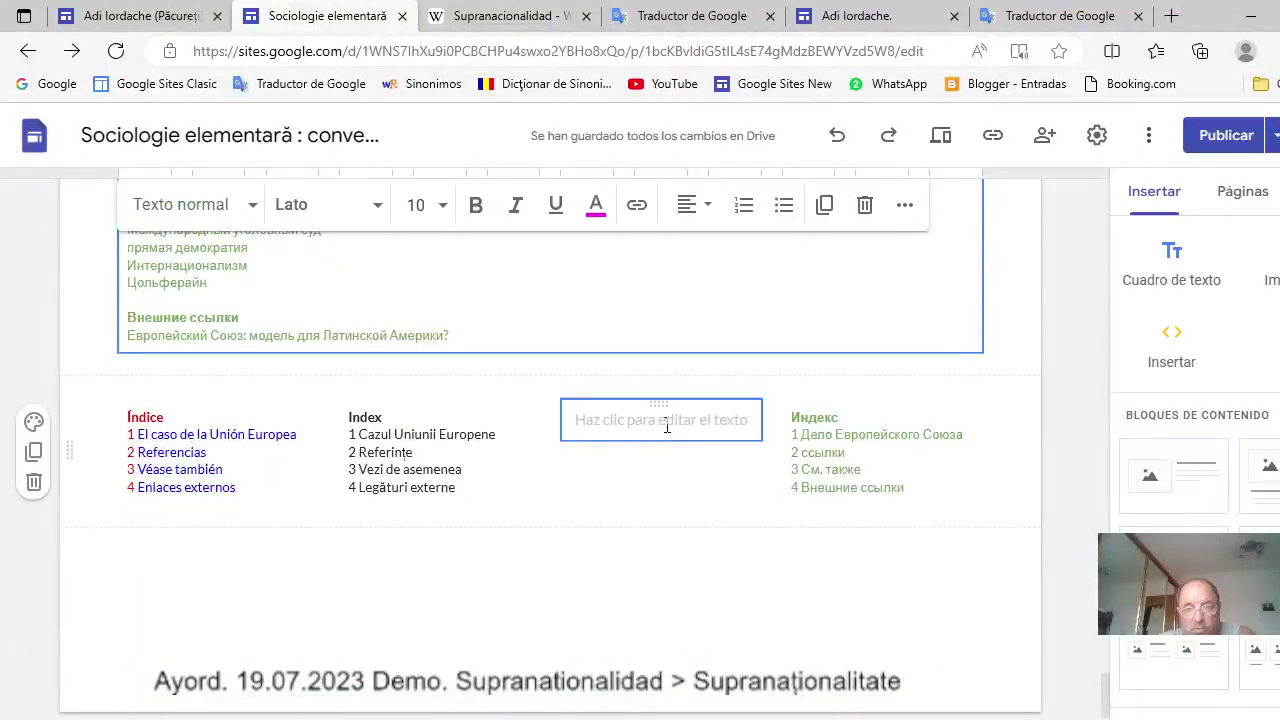
{"action": "left_click", "coordinate": [667, 424]}
{"action": "right_click", "coordinate": [671, 415]}
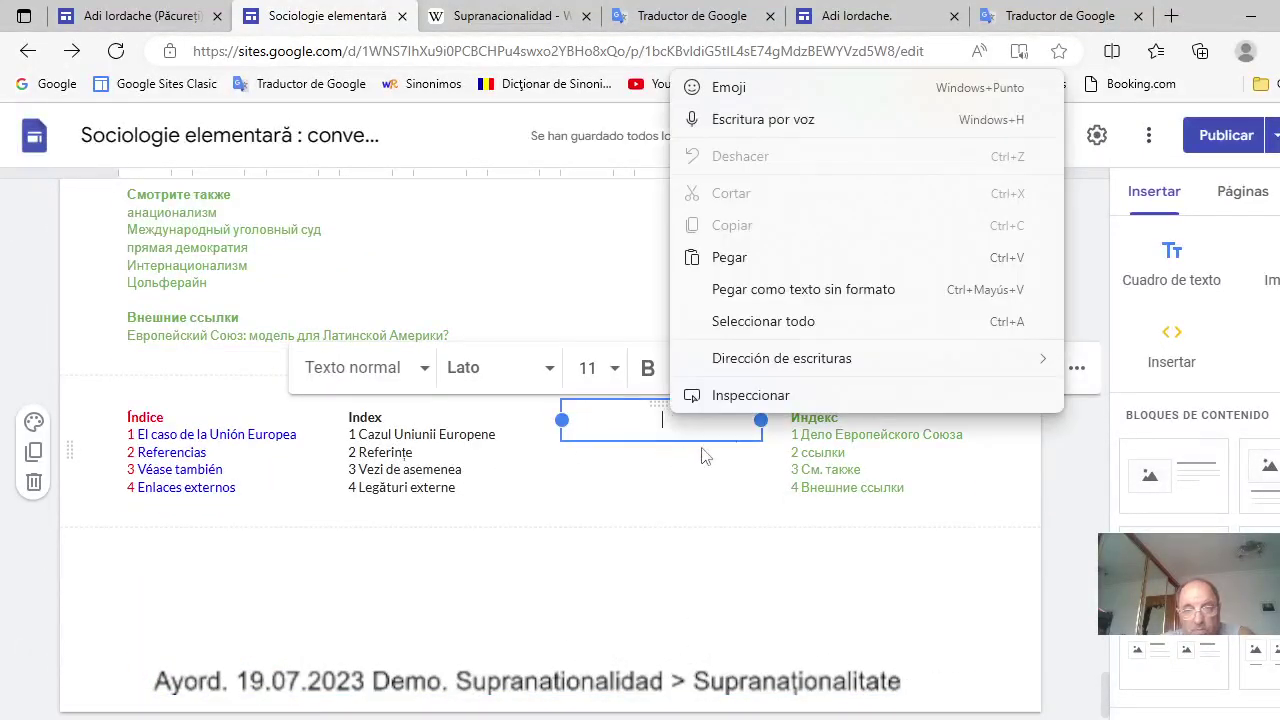
{"action": "left_click", "coordinate": [741, 258]}
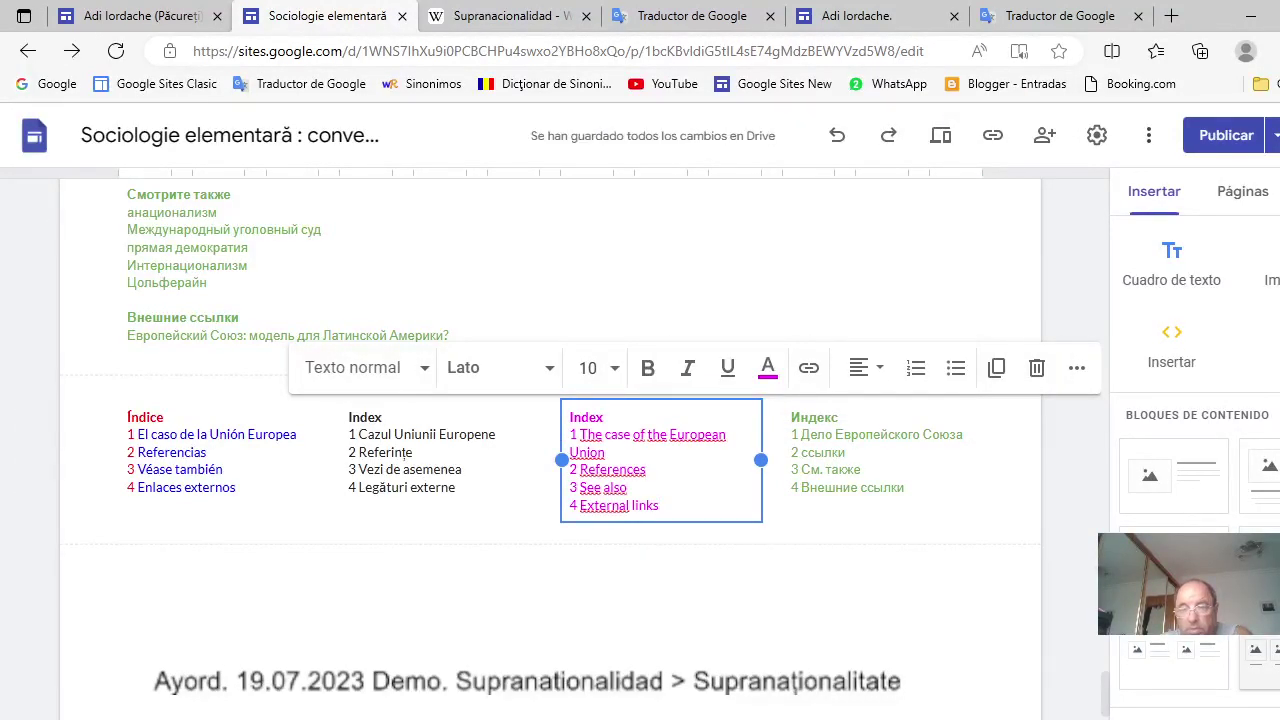
Insert two more four-column image-and-text layout blocks at the end of the page, below the index row.
{"action": "left_click", "coordinate": [1258, 662]}
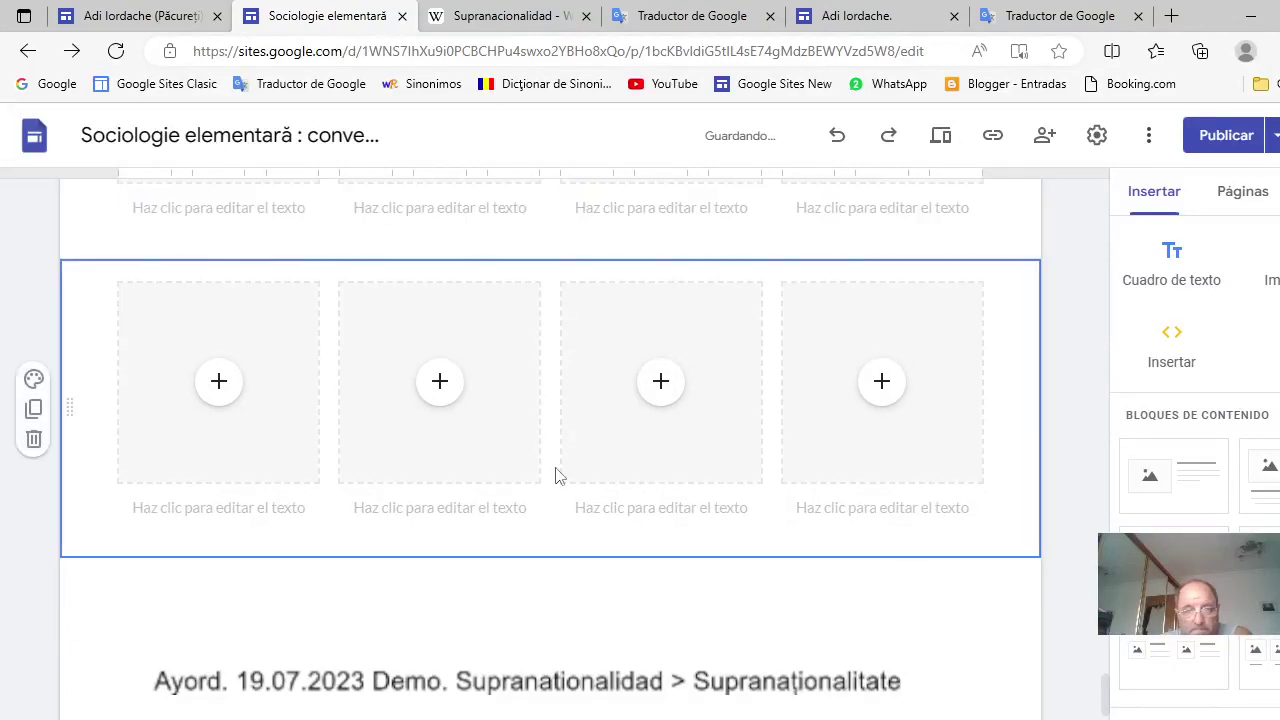
Copy the Spanish section from "El caso de la Unión Europea" through "unanimidad." in the red two-column text, leaving out "Referencias".
{"action": "scroll", "coordinate": [557, 477], "scroll_direction": "up", "scroll_amount": 15}
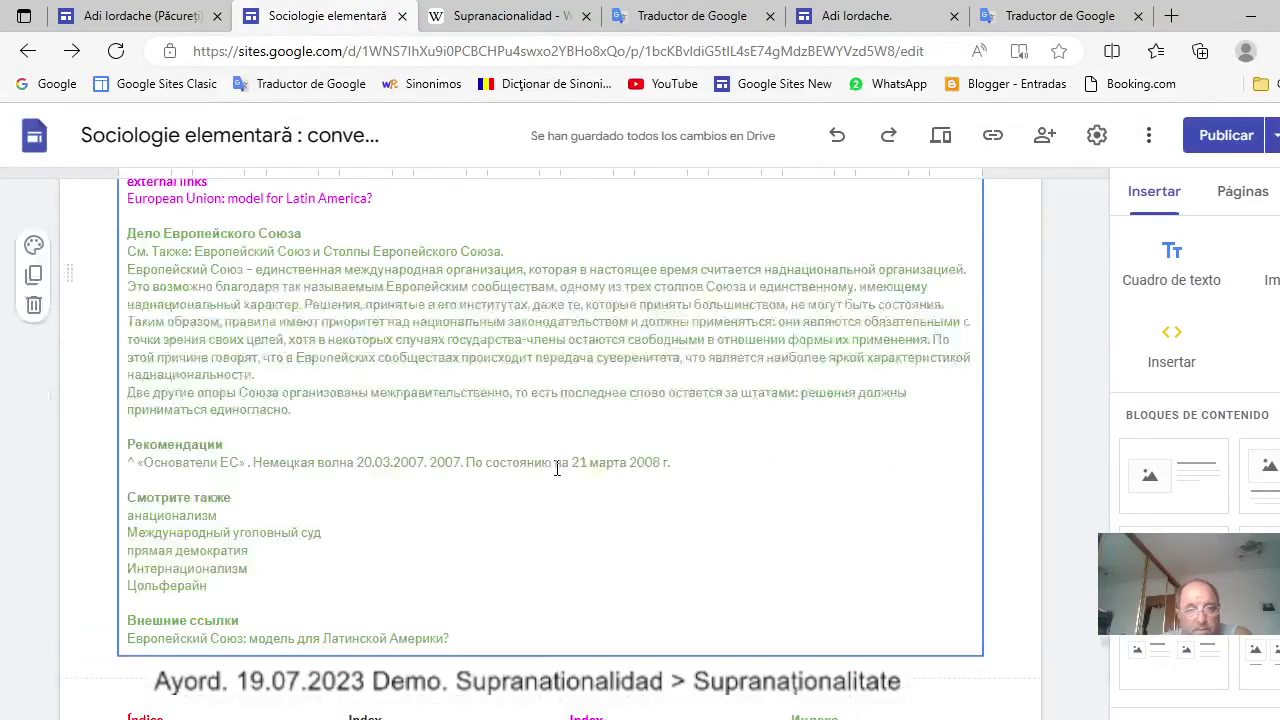
{"action": "scroll", "coordinate": [557, 470], "scroll_direction": "up", "scroll_amount": 5}
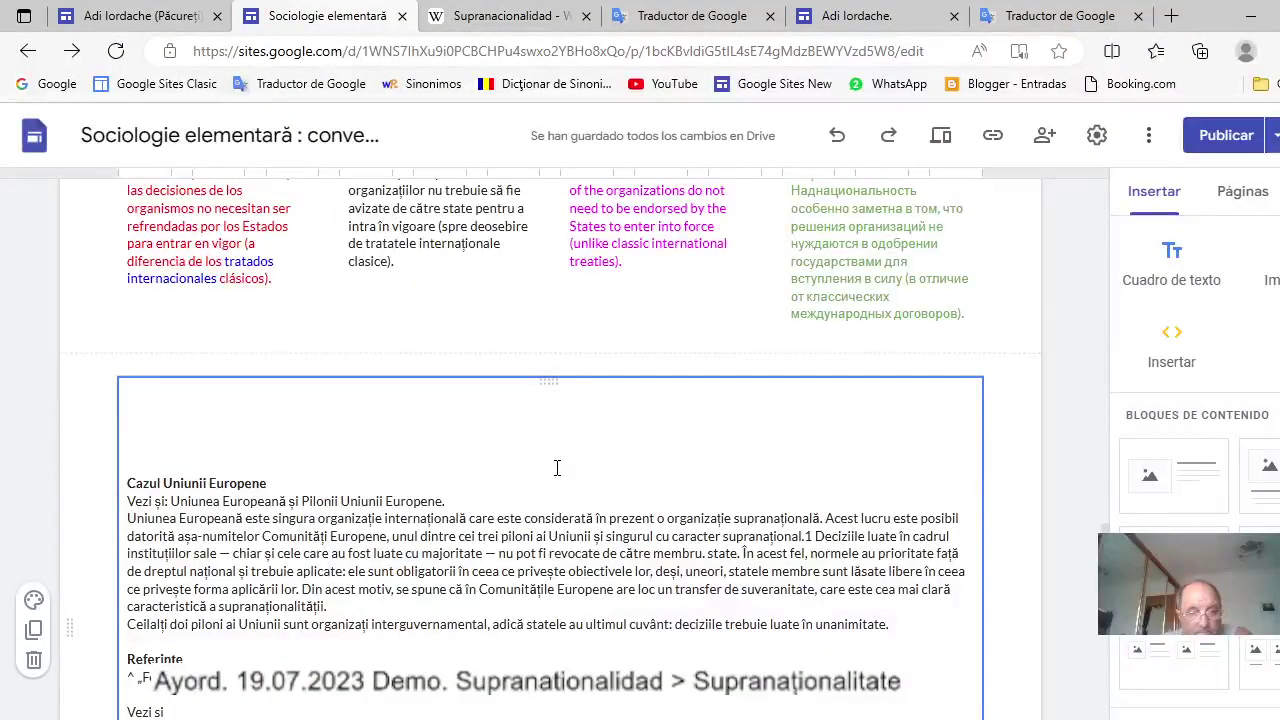
{"action": "scroll", "coordinate": [557, 470], "scroll_direction": "up", "scroll_amount": 6}
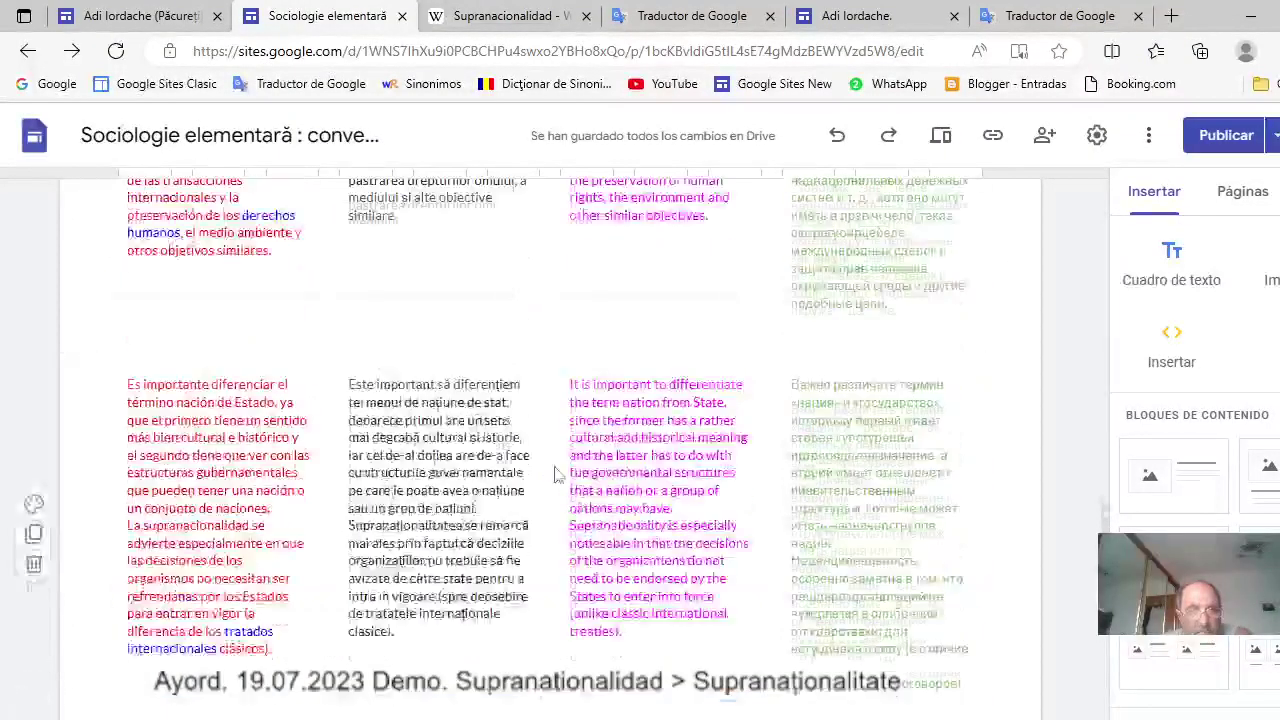
{"action": "scroll", "coordinate": [557, 474], "scroll_direction": "up", "scroll_amount": 8}
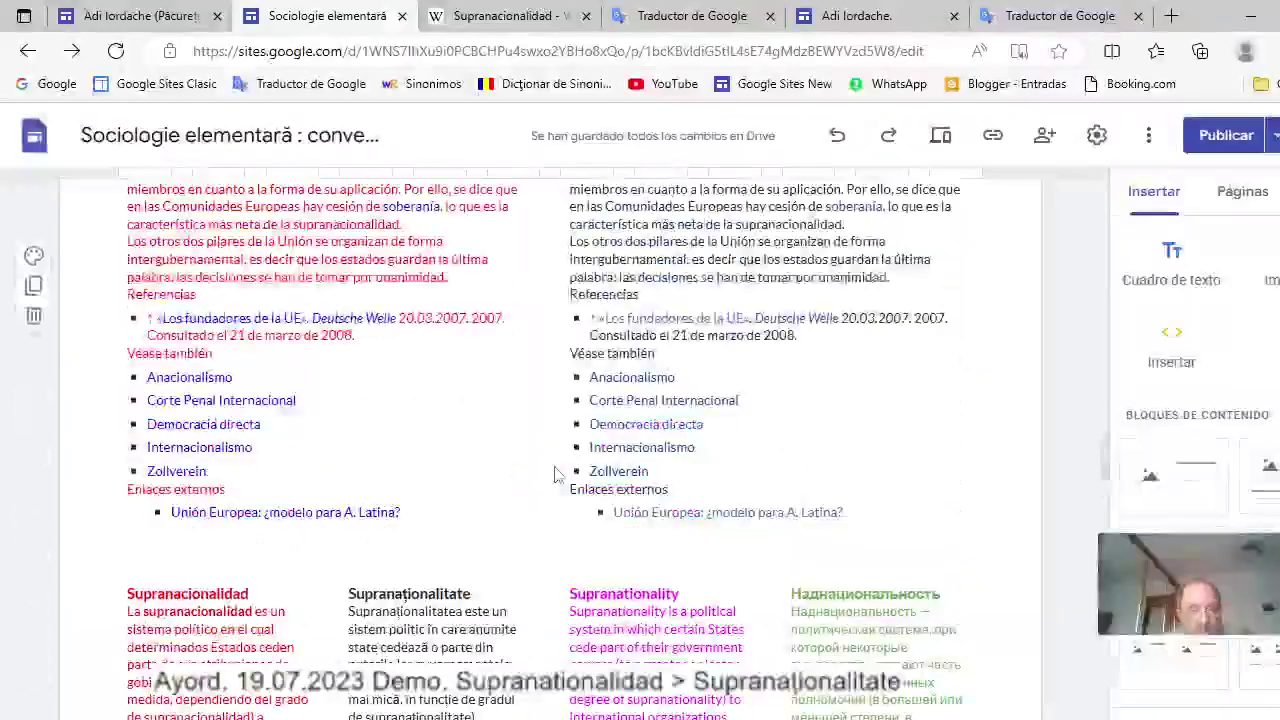
{"action": "scroll", "coordinate": [557, 474], "scroll_direction": "up", "scroll_amount": 3}
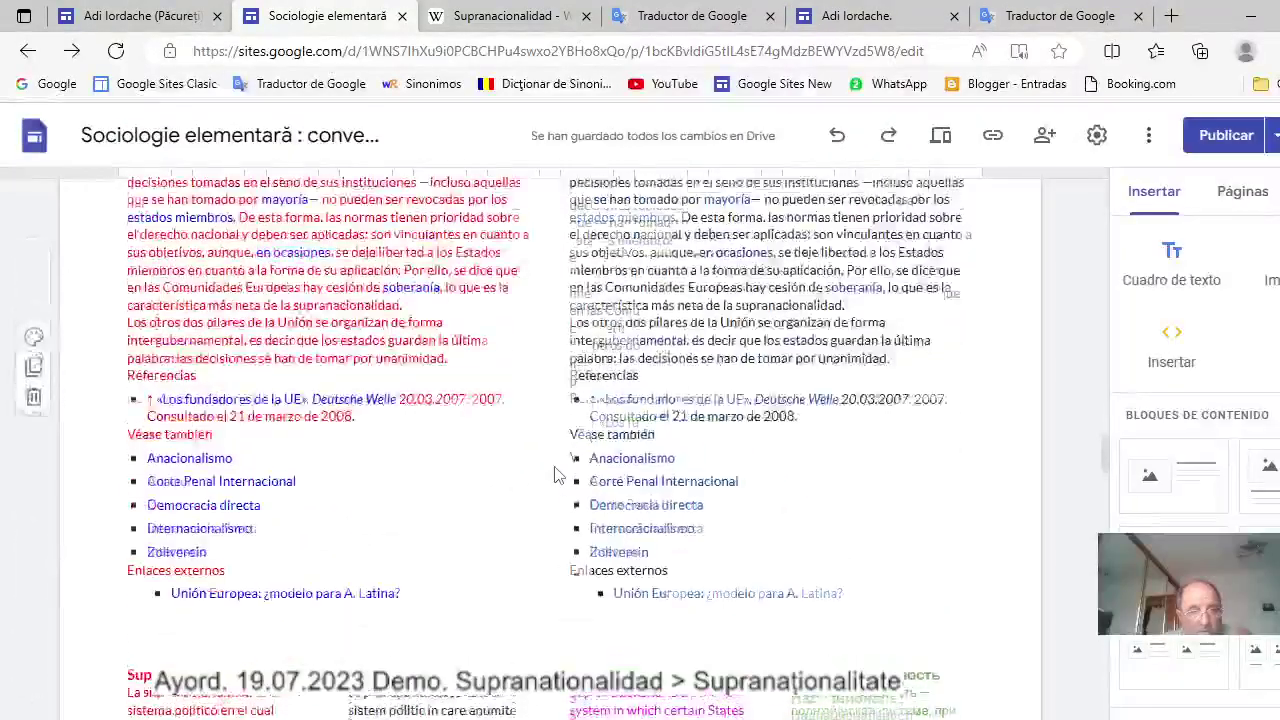
{"action": "scroll", "coordinate": [557, 474], "scroll_direction": "up", "scroll_amount": 7}
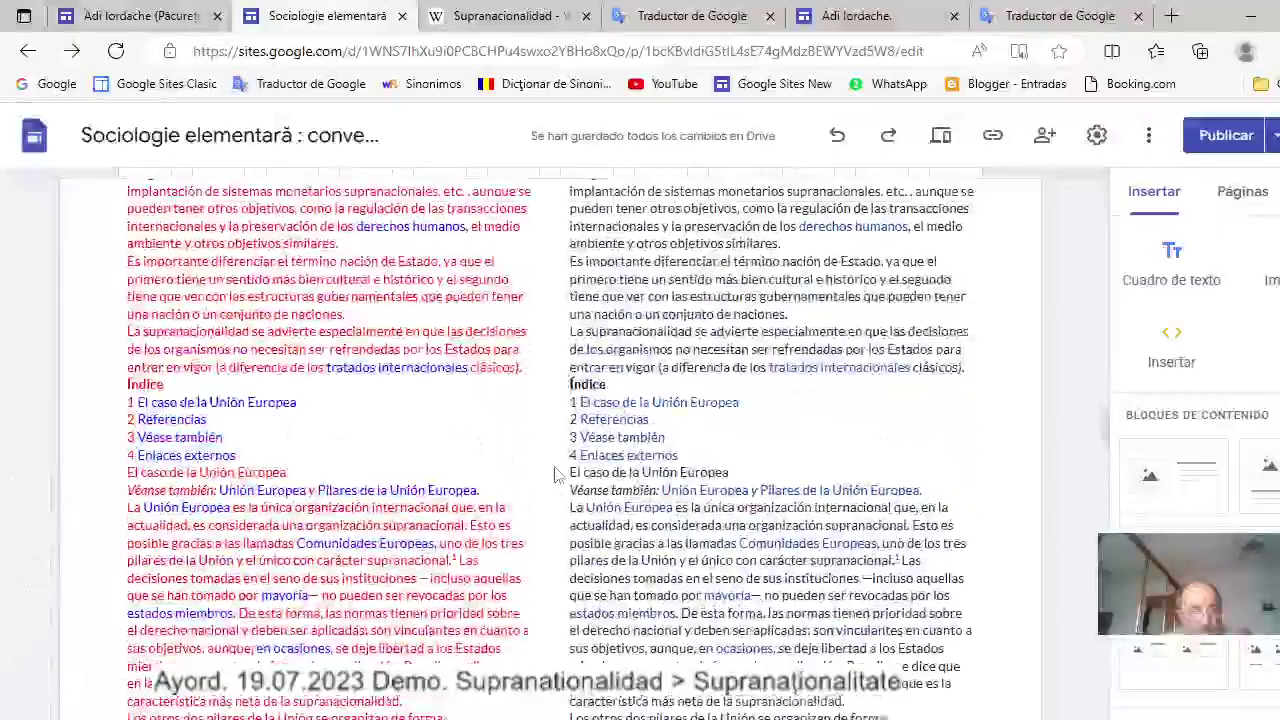
{"action": "scroll", "coordinate": [557, 474], "scroll_direction": "down", "scroll_amount": 5}
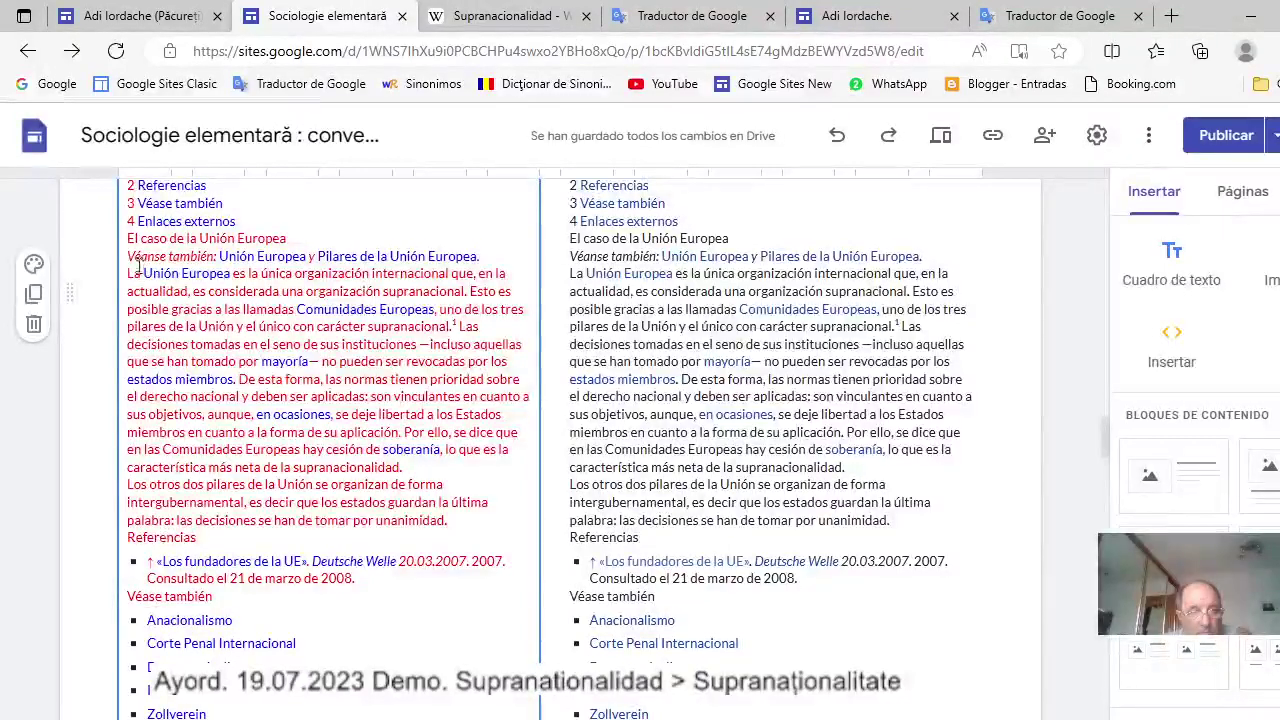
{"action": "left_click", "coordinate": [130, 240]}
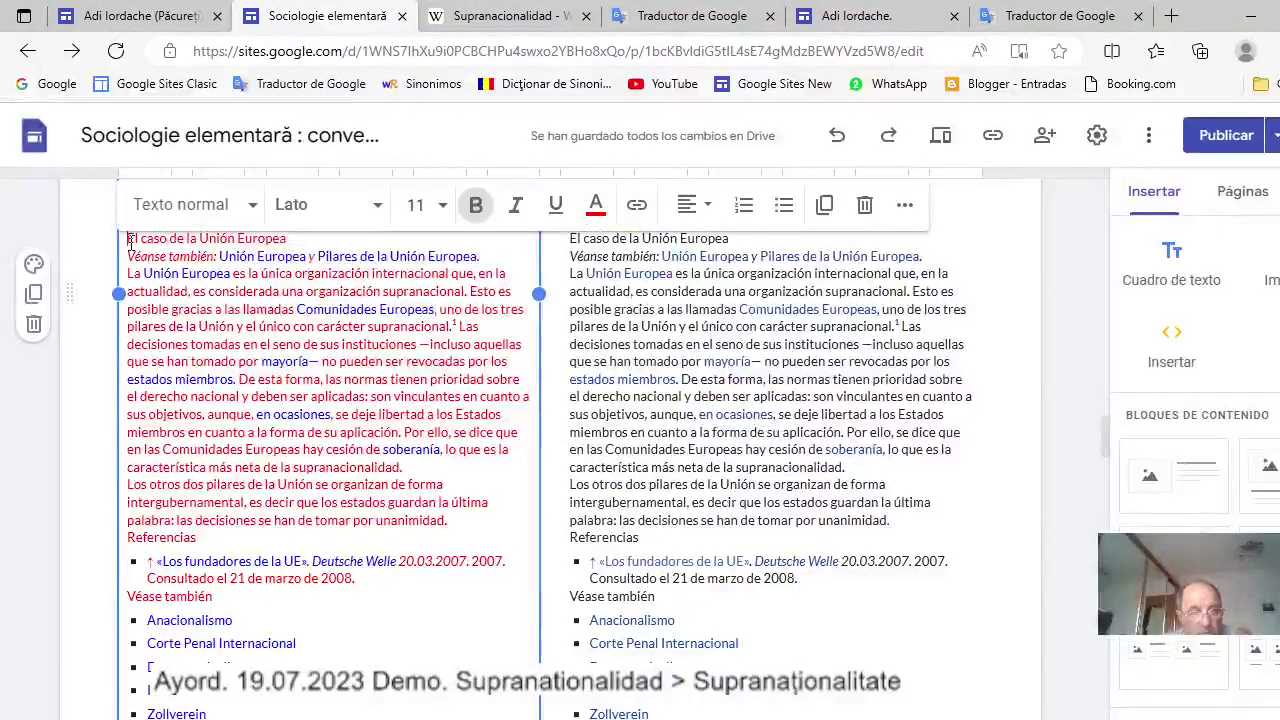
{"action": "left_click_drag", "start_coordinate": [128, 240], "coordinate": [140, 258]}
{"action": "left_click_drag", "start_coordinate": [202, 361], "coordinate": [231, 488]}
{"action": "left_click_drag", "start_coordinate": [421, 532], "coordinate": [449, 521]}
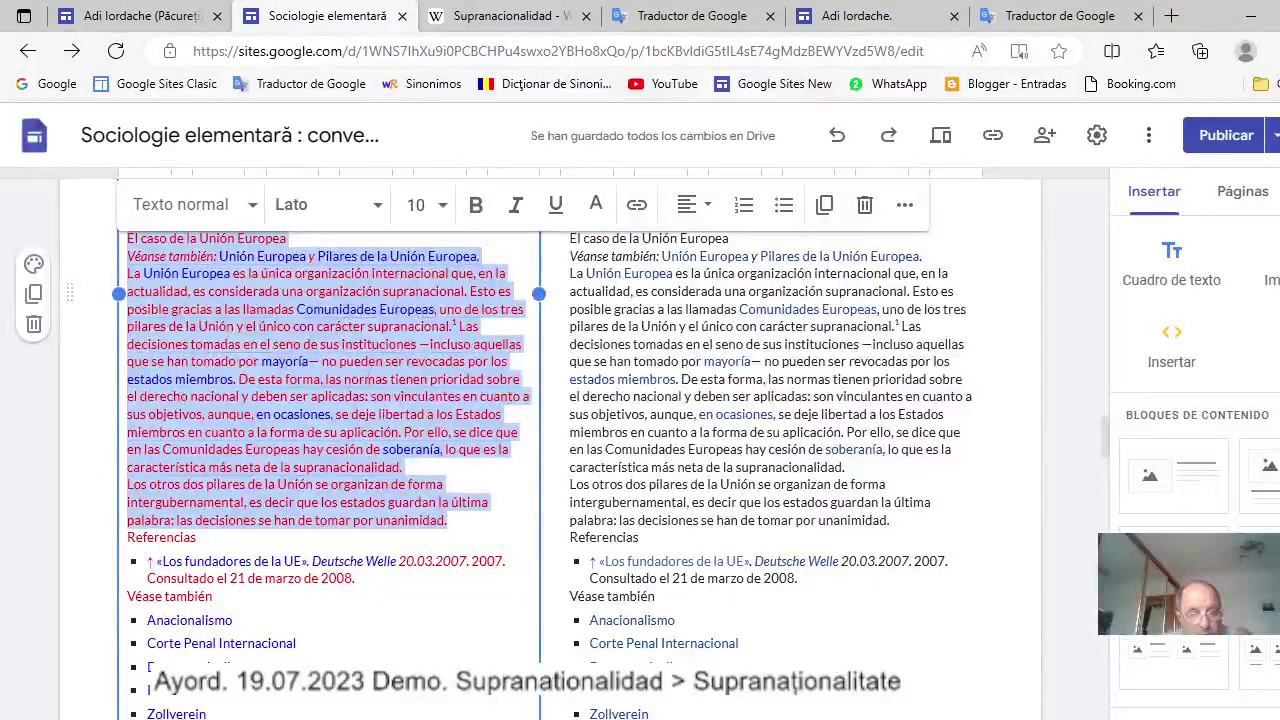
{"action": "right_click", "coordinate": [368, 338]}
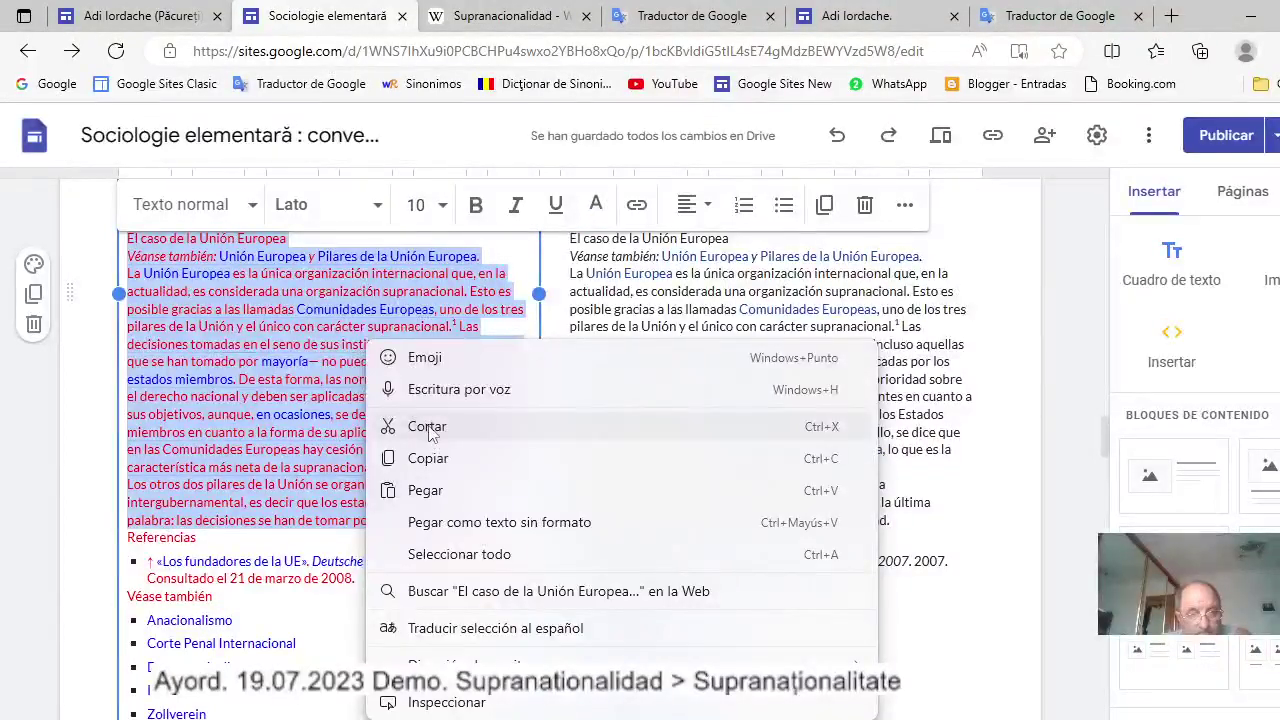
{"action": "left_click", "coordinate": [428, 458]}
Remove the first image placeholder in the empty row below the indexes and paste the copied Spanish section into its text field.
{"action": "scroll", "coordinate": [428, 460], "scroll_direction": "down", "scroll_amount": 3}
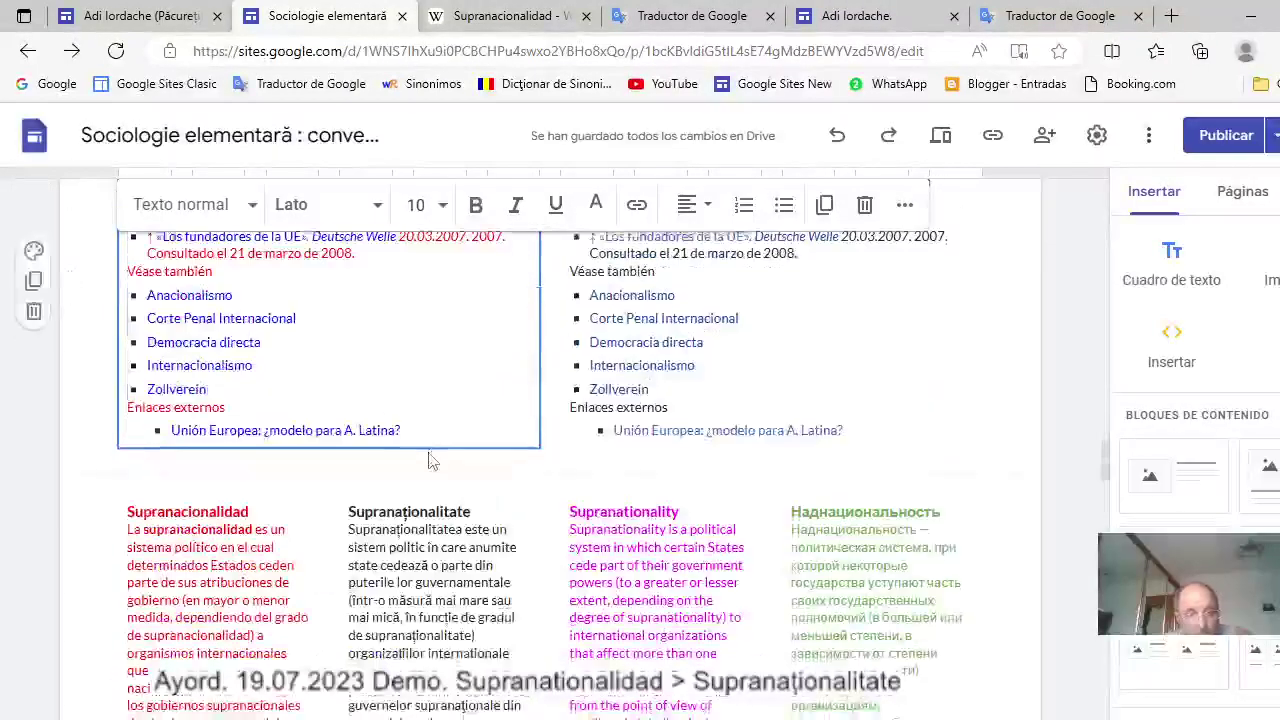
{"action": "scroll", "coordinate": [428, 460], "scroll_direction": "down", "scroll_amount": 10}
{"action": "scroll", "coordinate": [430, 453], "scroll_direction": "down", "scroll_amount": 2}
{"action": "scroll", "coordinate": [430, 453], "scroll_direction": "down", "scroll_amount": 10}
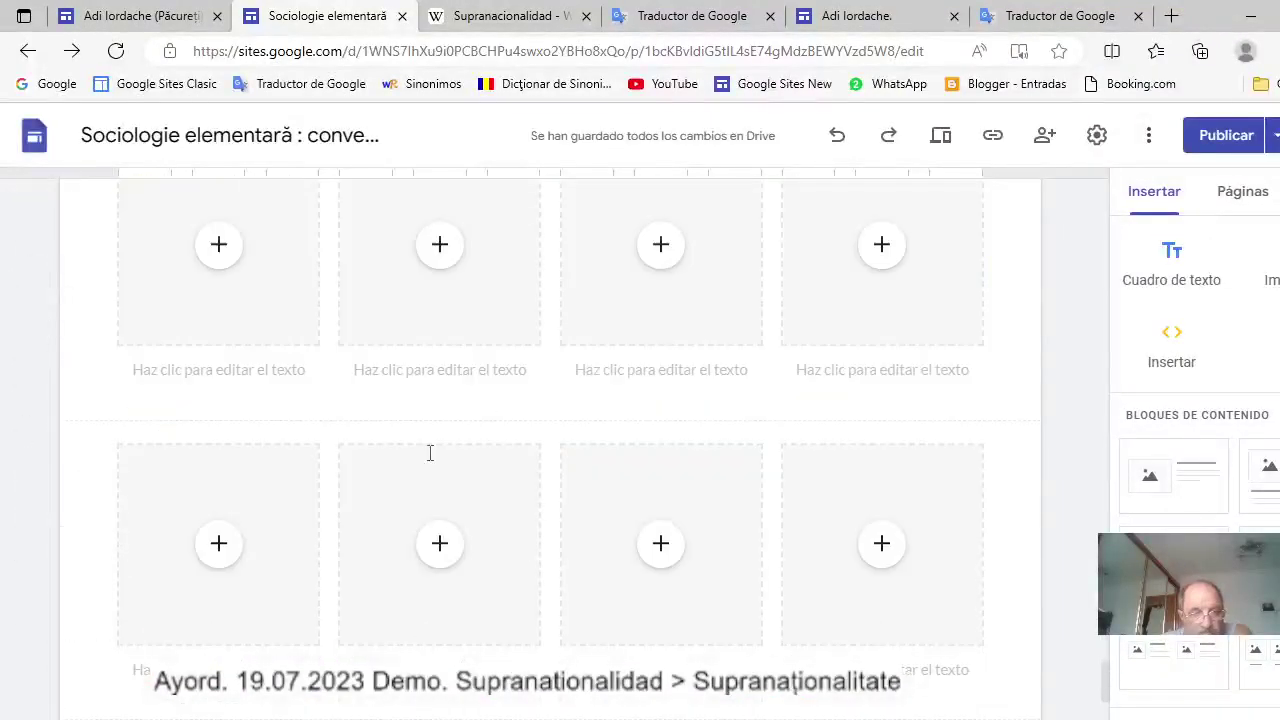
{"action": "scroll", "coordinate": [430, 453], "scroll_direction": "up", "scroll_amount": 1}
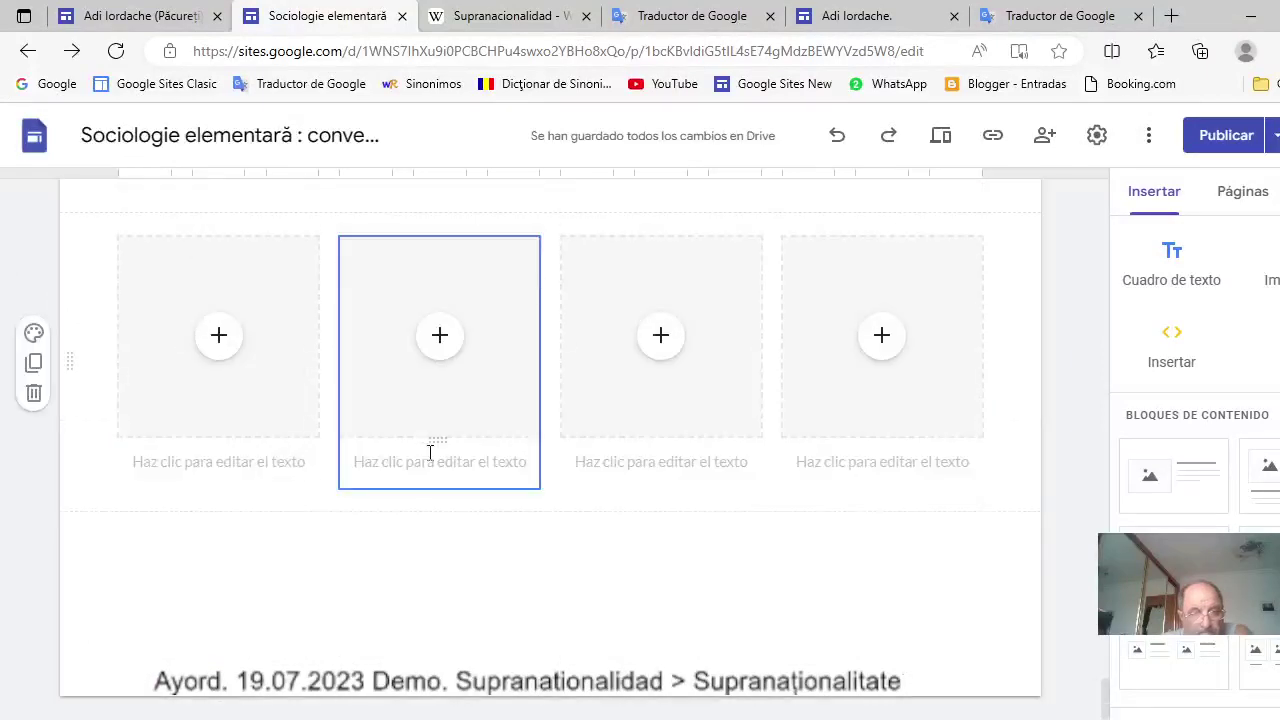
{"action": "left_click", "coordinate": [274, 406]}
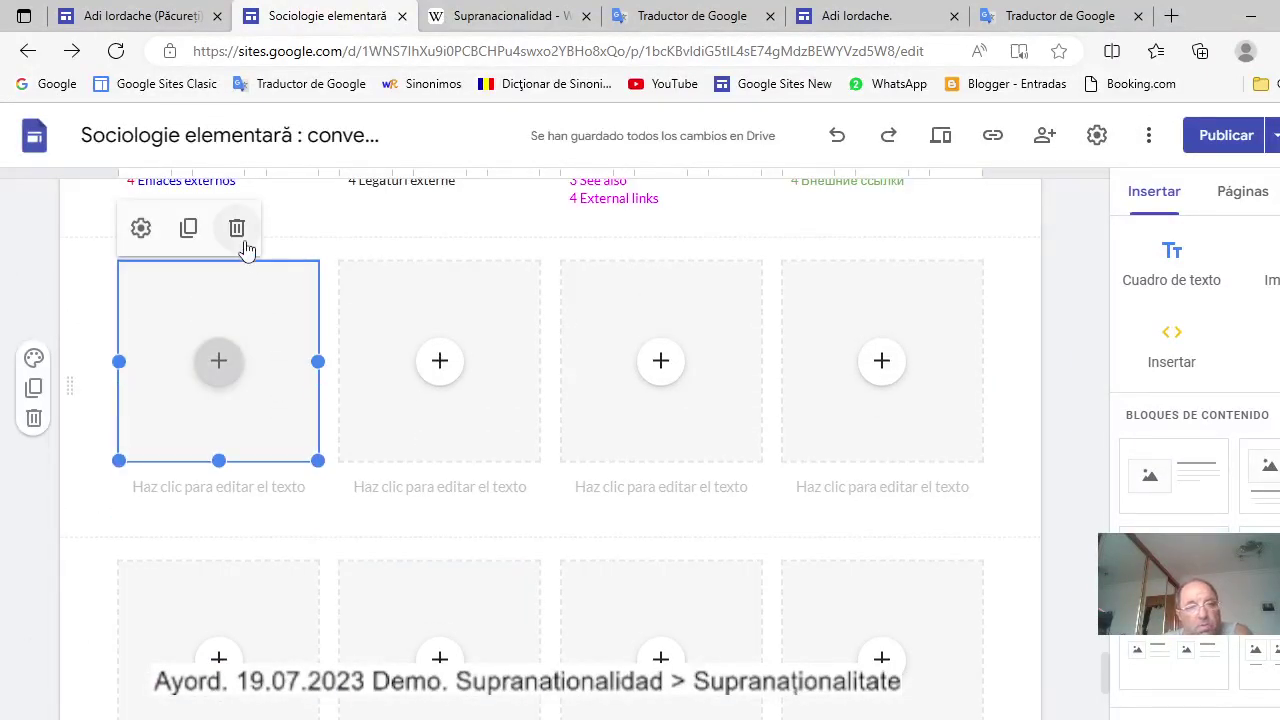
{"action": "left_click", "coordinate": [239, 229]}
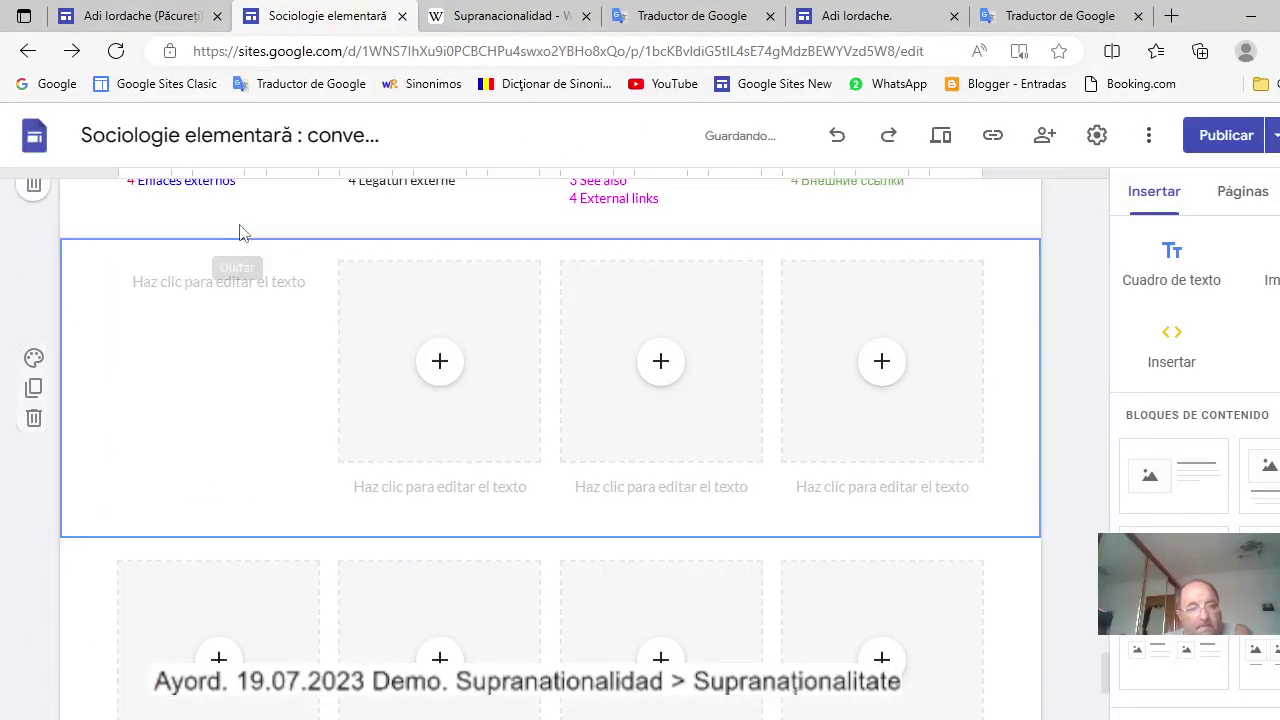
{"action": "left_click", "coordinate": [238, 283]}
{"action": "right_click", "coordinate": [229, 280]}
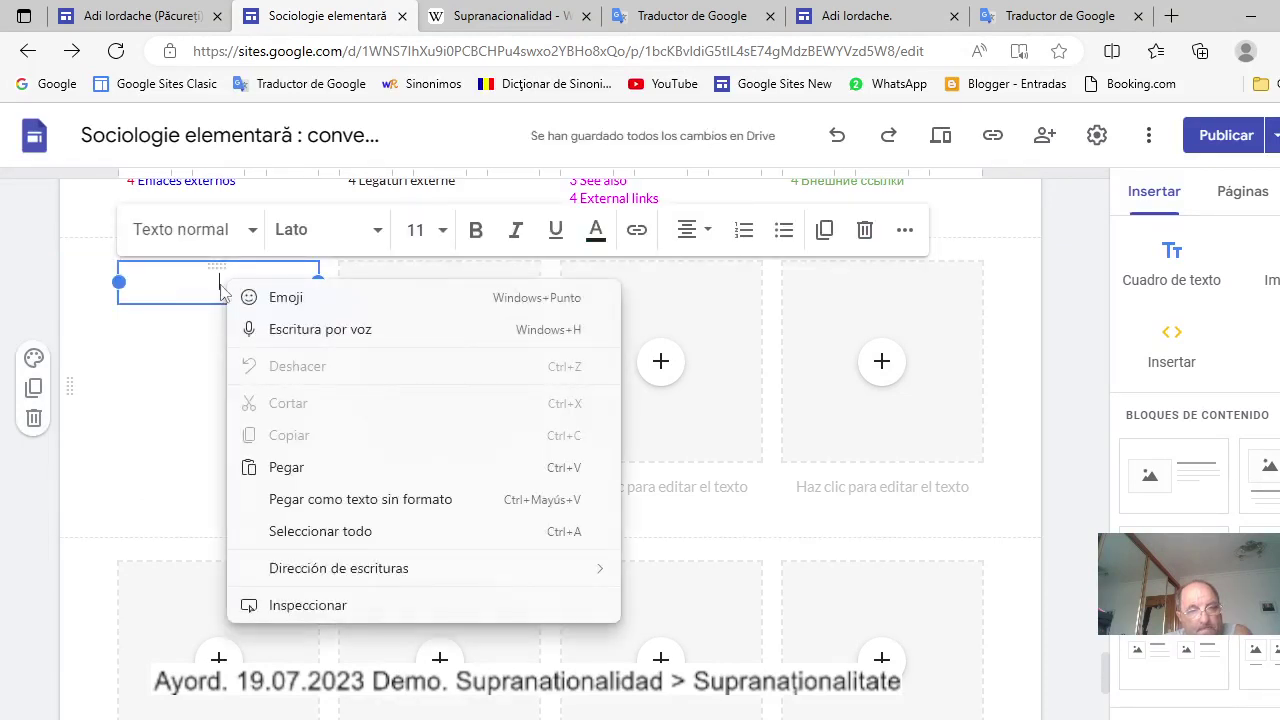
{"action": "left_click", "coordinate": [286, 467]}
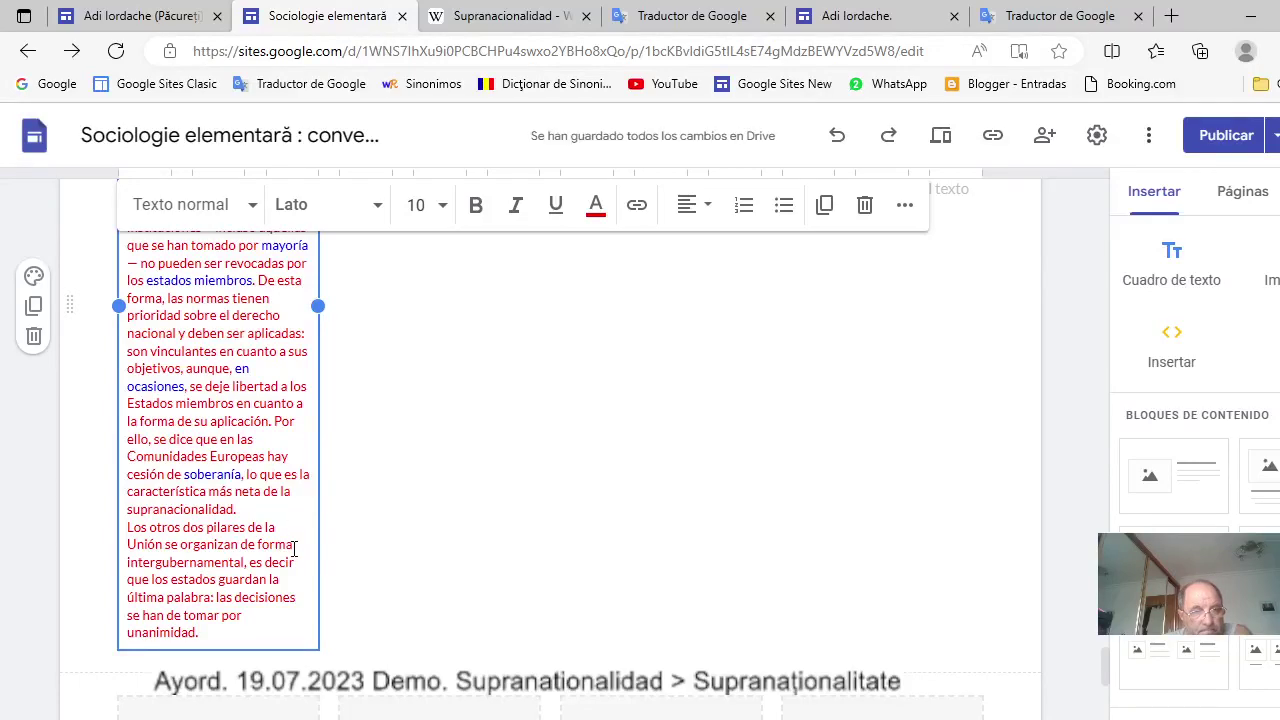
Make the pasted heading "El caso de la Unión Europea" bold and add a blank line before the paragraph starting "La Unión Europea es".
{"action": "scroll", "coordinate": [294, 549], "scroll_direction": "up", "scroll_amount": 1}
{"action": "scroll", "coordinate": [294, 549], "scroll_direction": "up", "scroll_amount": 2}
{"action": "scroll", "coordinate": [294, 549], "scroll_direction": "up", "scroll_amount": 1}
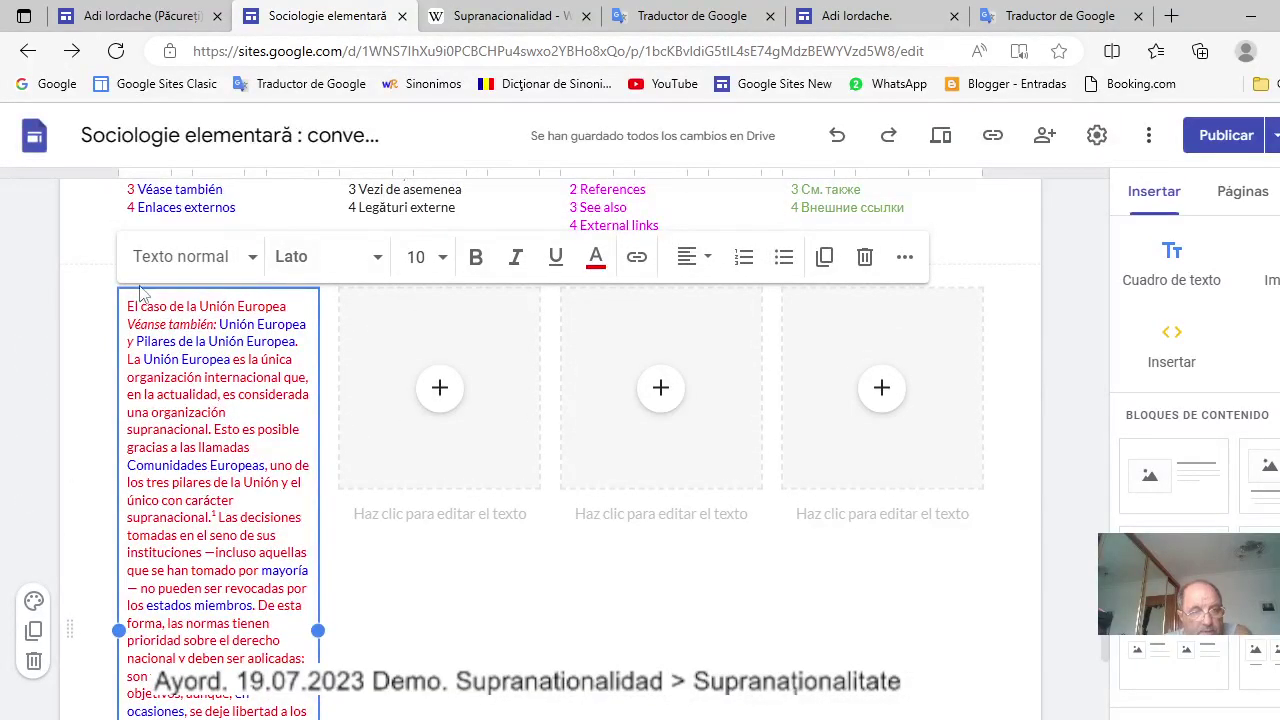
{"action": "left_click_drag", "start_coordinate": [129, 307], "coordinate": [288, 306]}
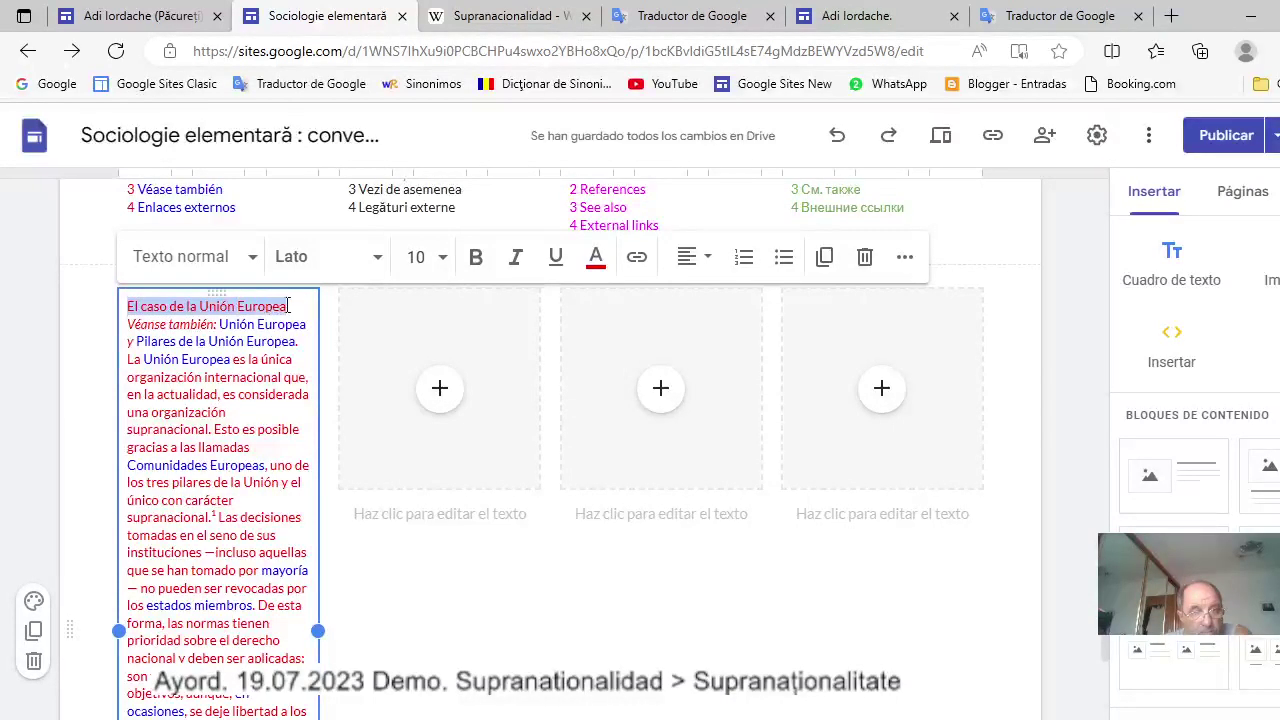
{"action": "left_click", "coordinate": [475, 260]}
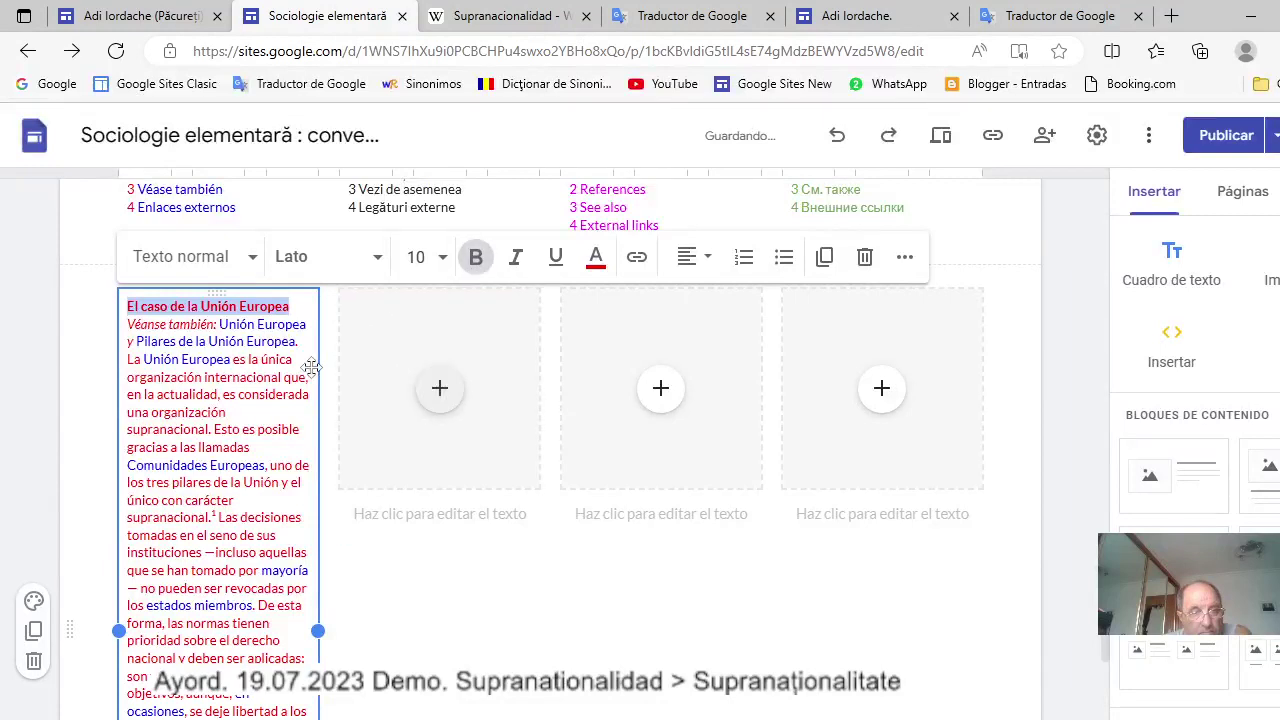
{"action": "left_click", "coordinate": [129, 363]}
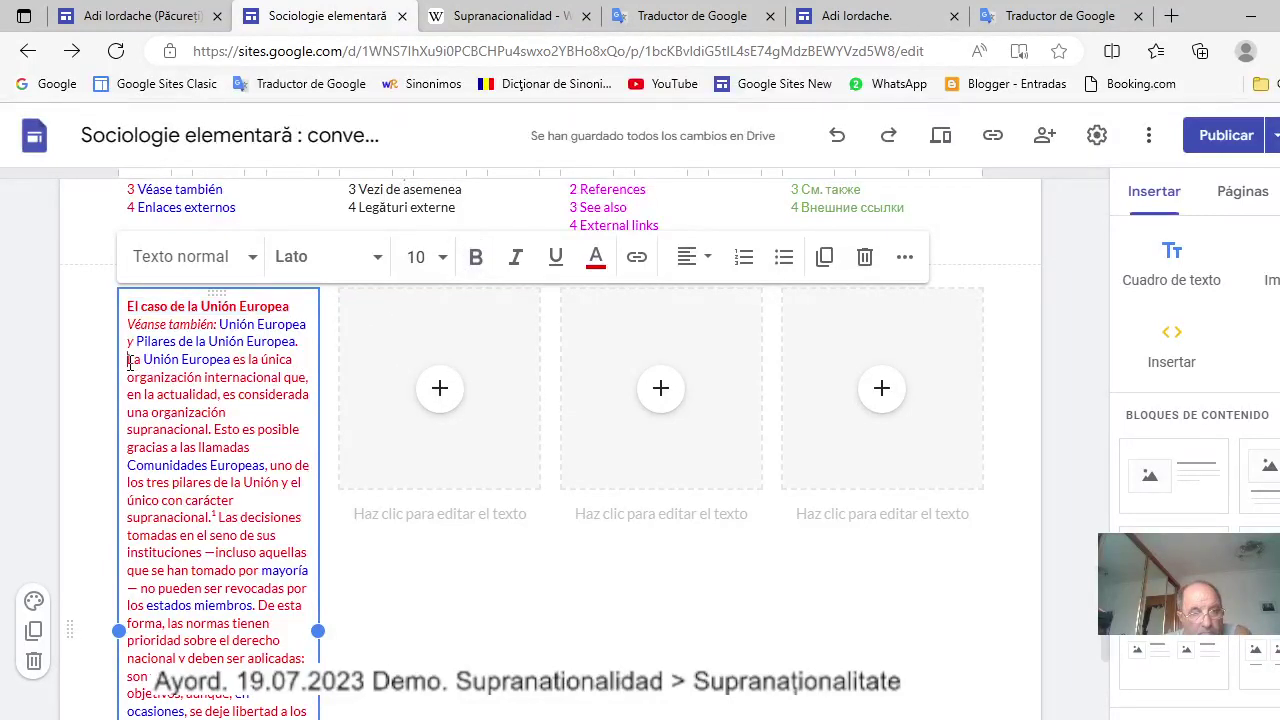
{"action": "key", "text": "Return"}
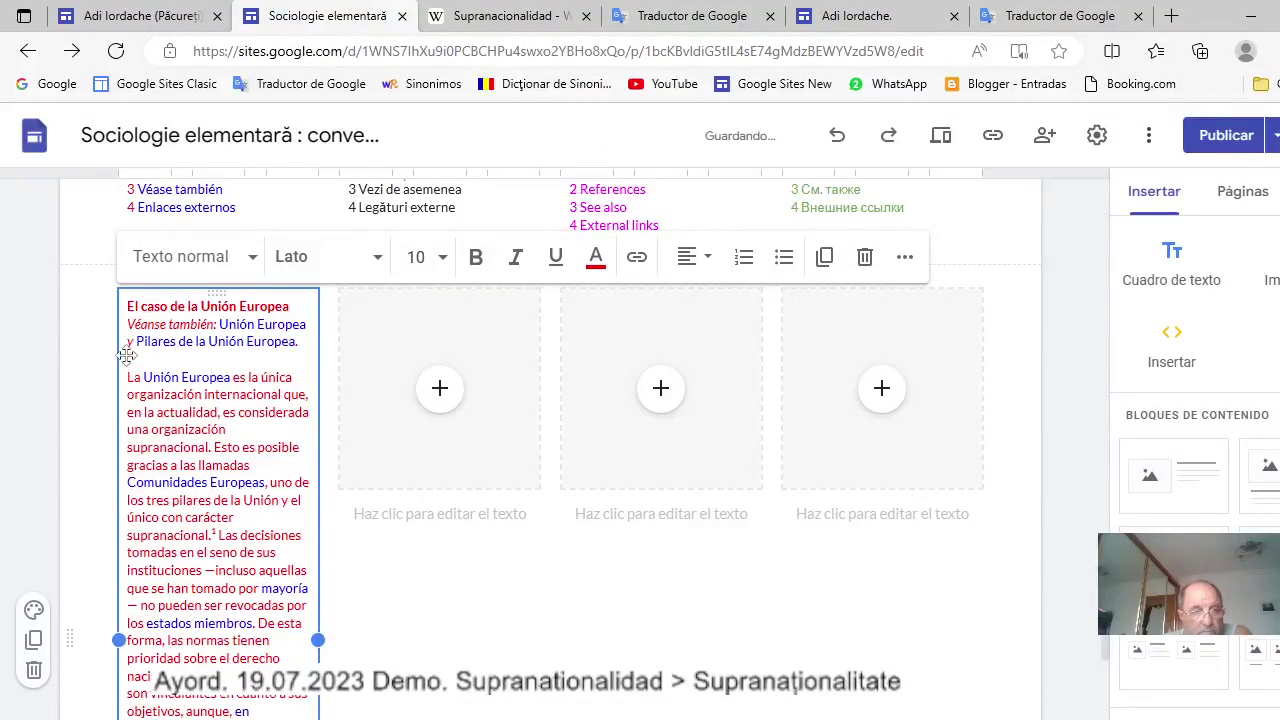
Set the "Véanse también: Unión Europea y Pilares de la Unión Europea" line to font size 8.
{"action": "left_click_drag", "start_coordinate": [128, 324], "coordinate": [275, 345]}
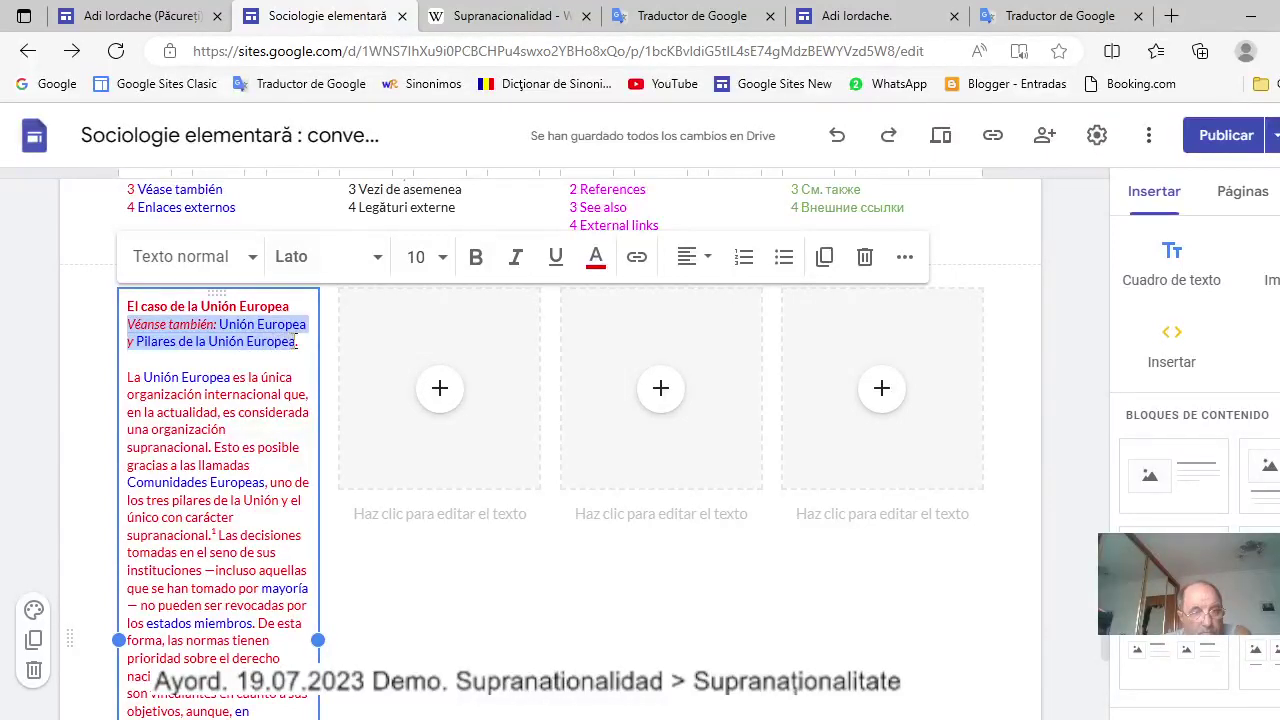
{"action": "left_click", "coordinate": [443, 258]}
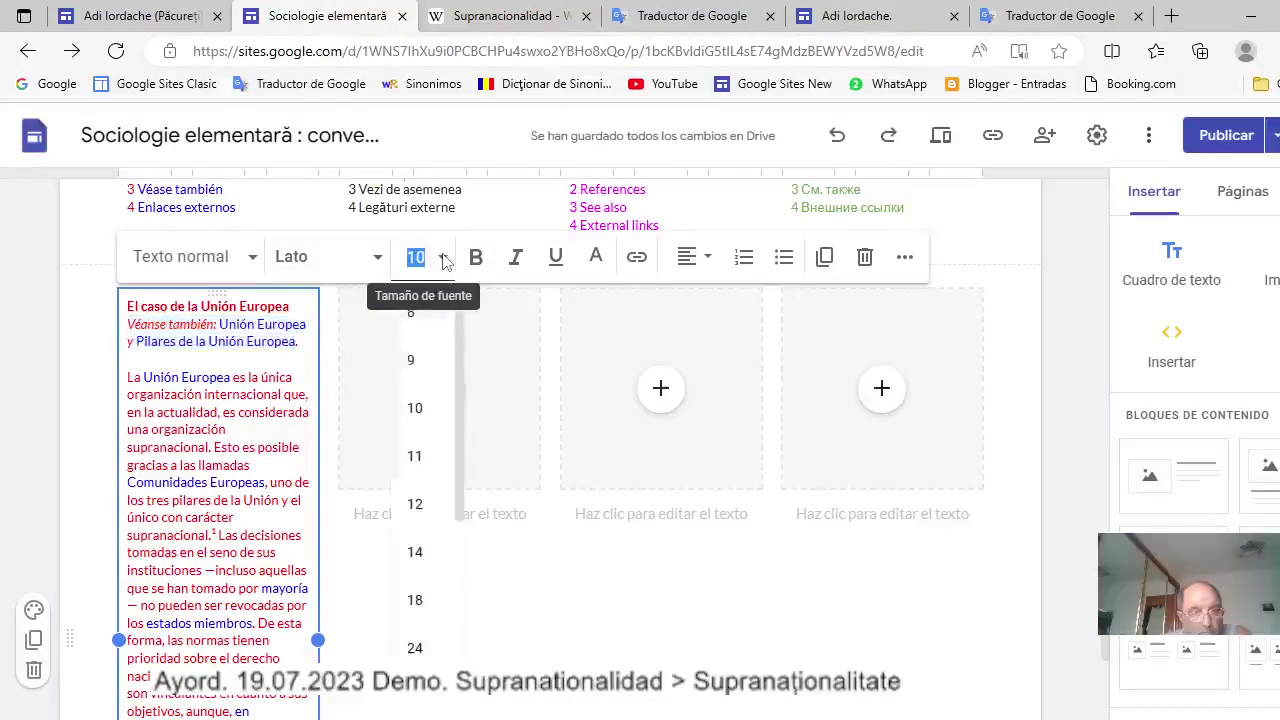
{"action": "left_click", "coordinate": [412, 311]}
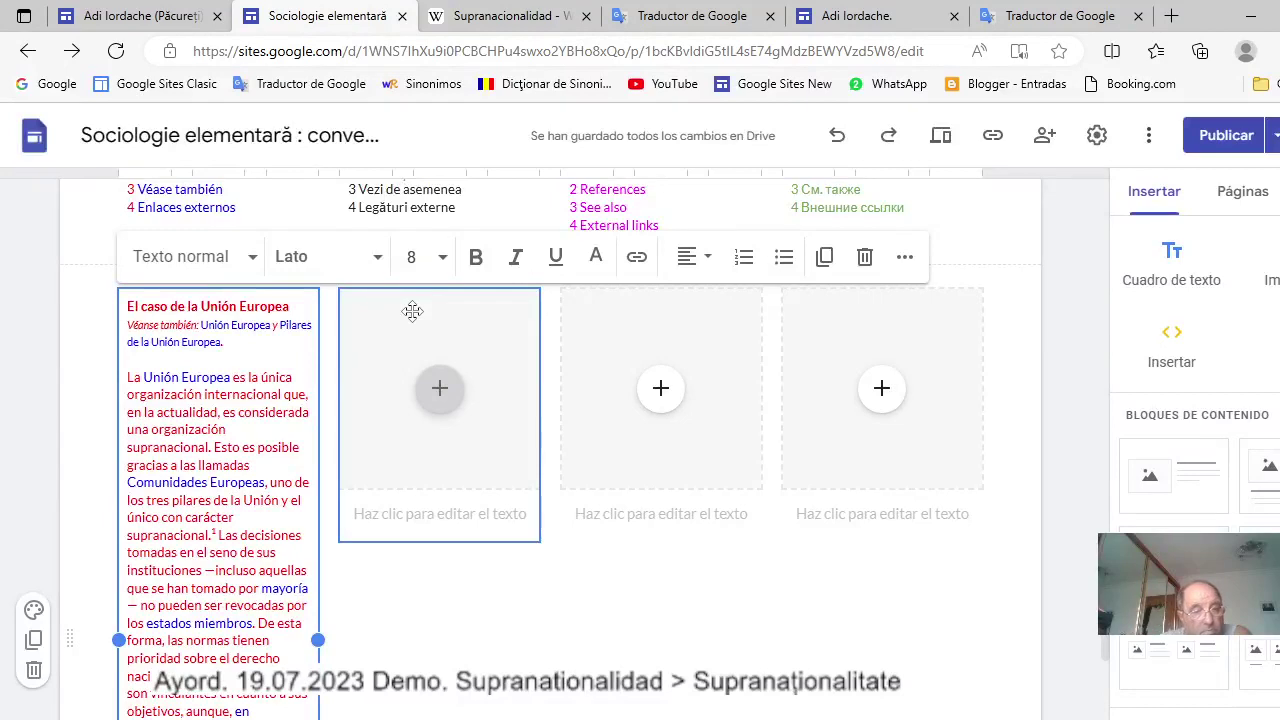
Move the Spanish text from "De esta forma, las normas" through "unanimidad." into the first text field of the next four-column row.
{"action": "scroll", "coordinate": [270, 500], "scroll_direction": "down", "scroll_amount": 2}
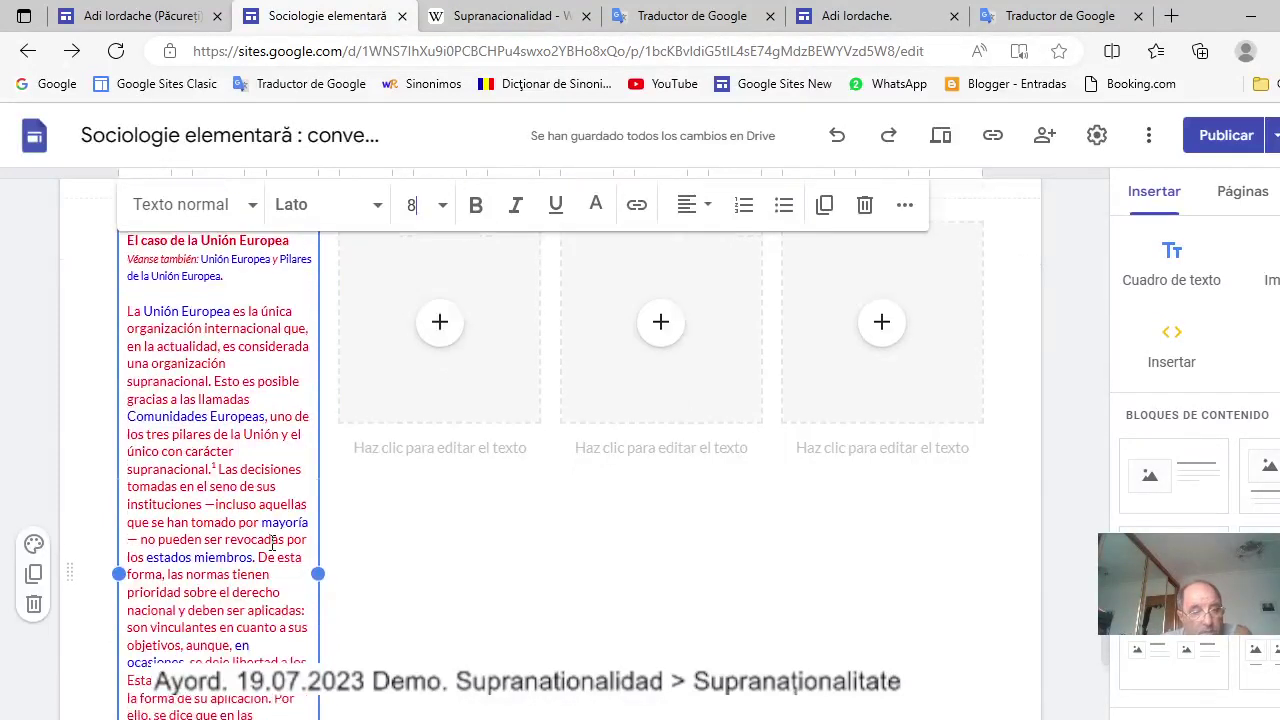
{"action": "left_click_drag", "start_coordinate": [259, 463], "coordinate": [225, 632]}
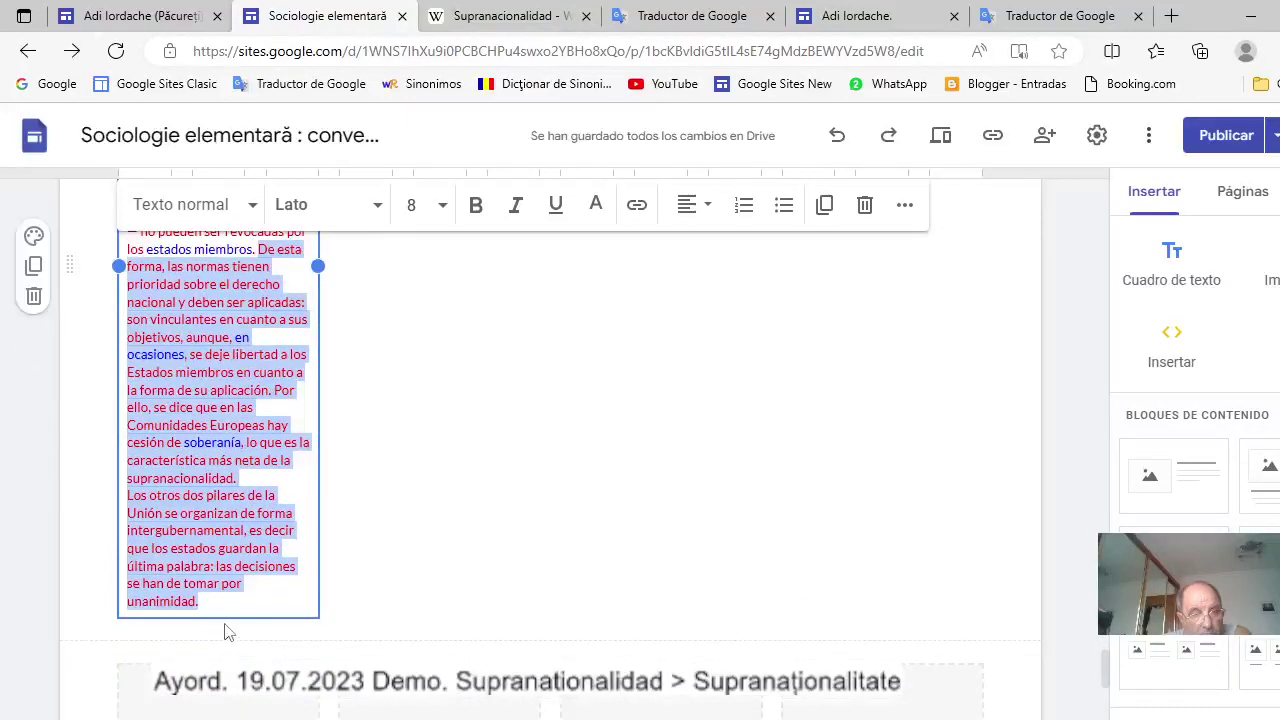
{"action": "right_click", "coordinate": [222, 408]}
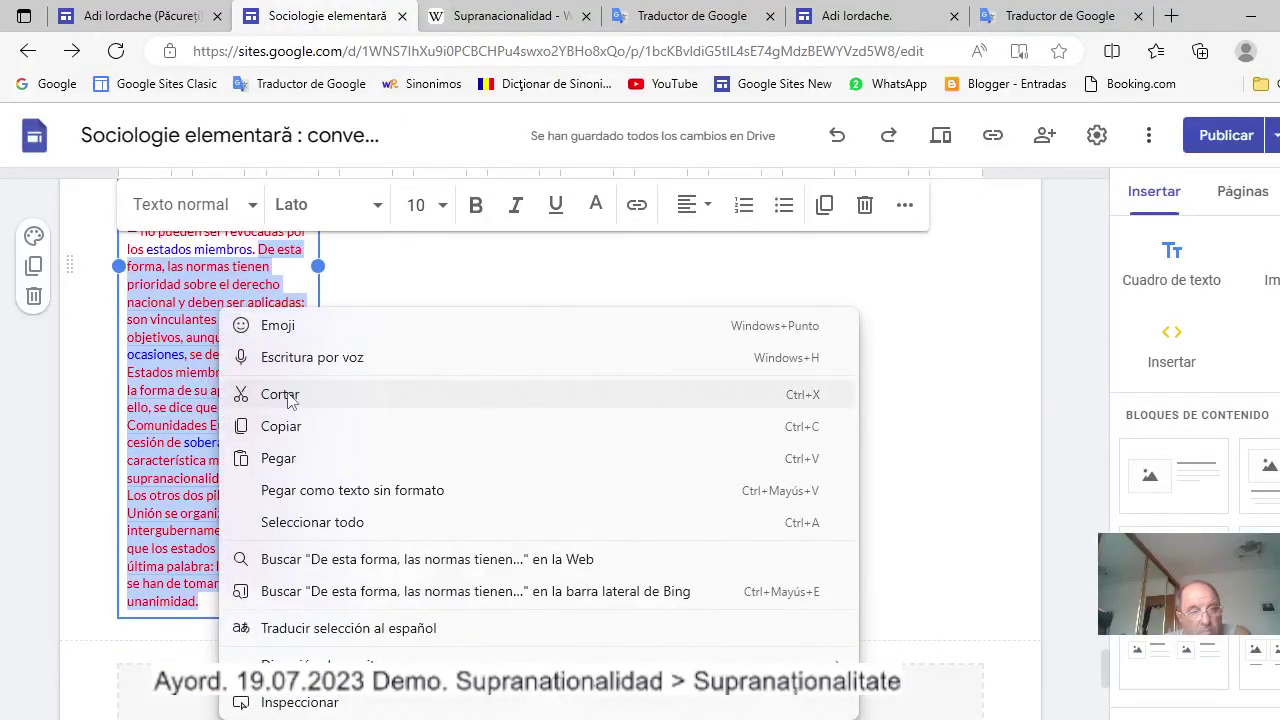
{"action": "left_click", "coordinate": [282, 395]}
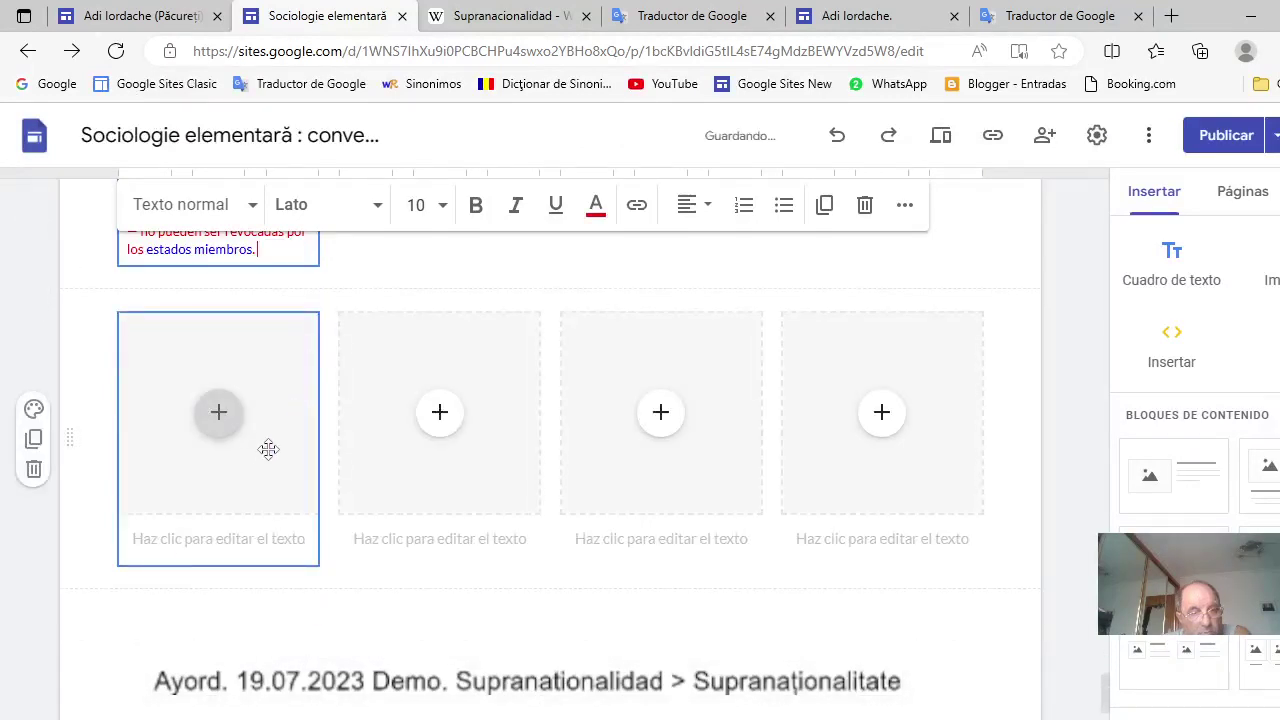
{"action": "left_click", "coordinate": [243, 539]}
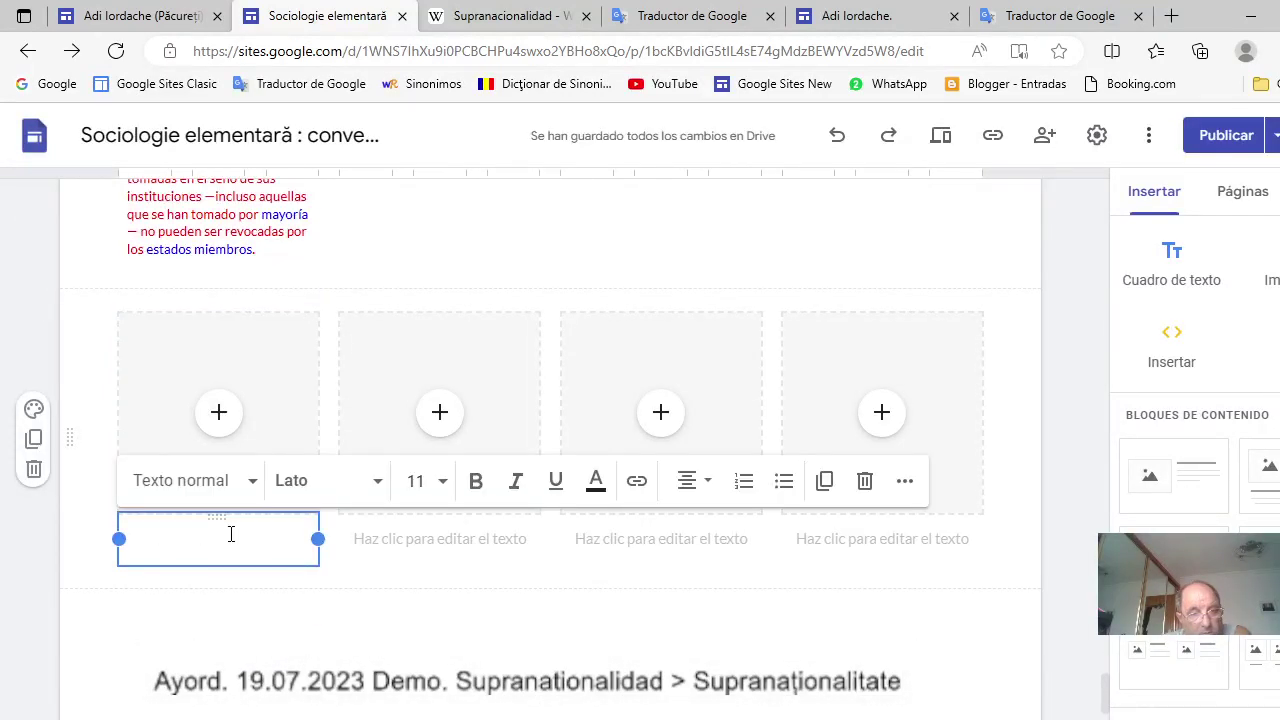
{"action": "right_click", "coordinate": [231, 534]}
{"action": "left_click", "coordinate": [288, 379]}
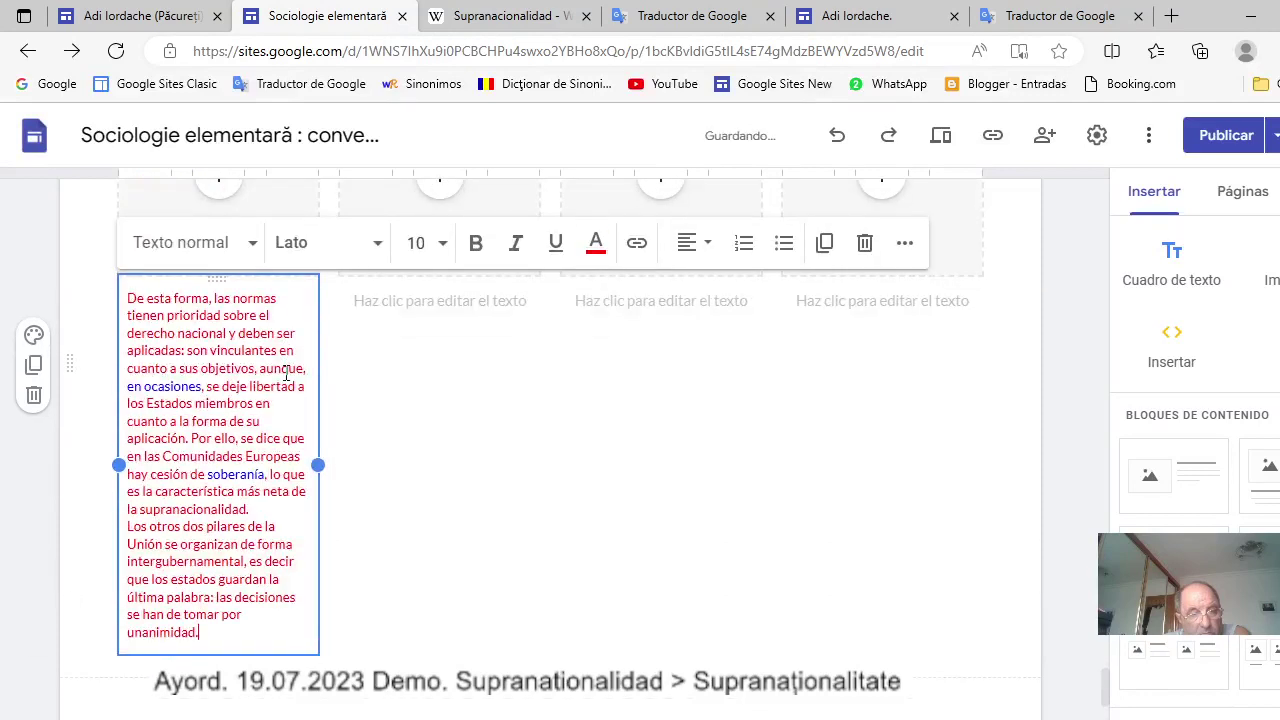
Remove the image placeholder above the moved Spanish text "De esta forma, las normas".
{"action": "scroll", "coordinate": [266, 541], "scroll_direction": "up", "scroll_amount": 3}
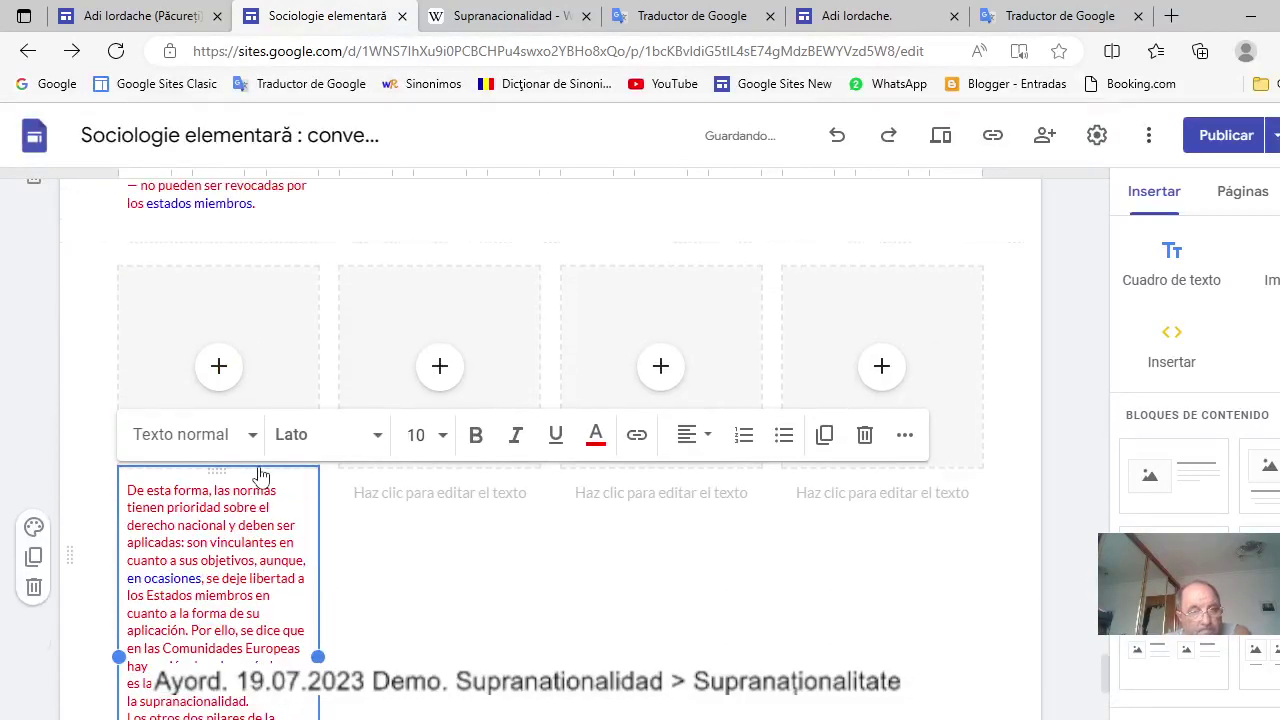
{"action": "left_click", "coordinate": [282, 386]}
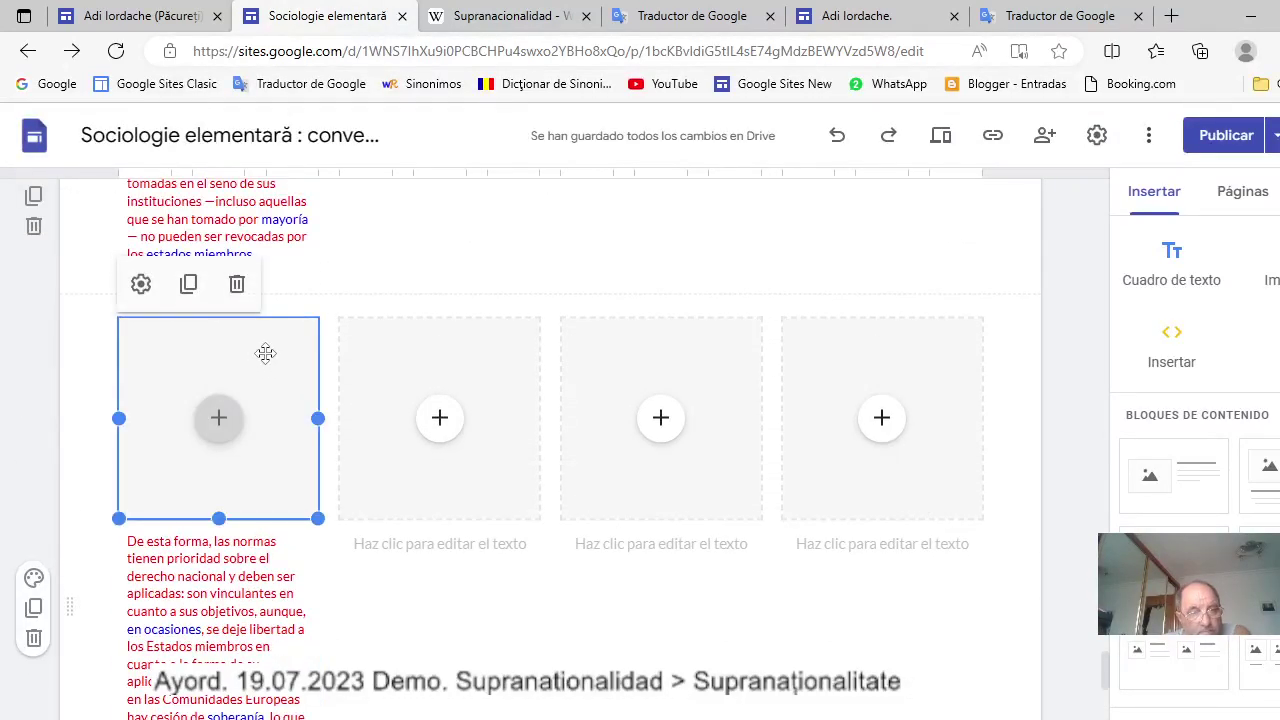
{"action": "left_click", "coordinate": [238, 287]}
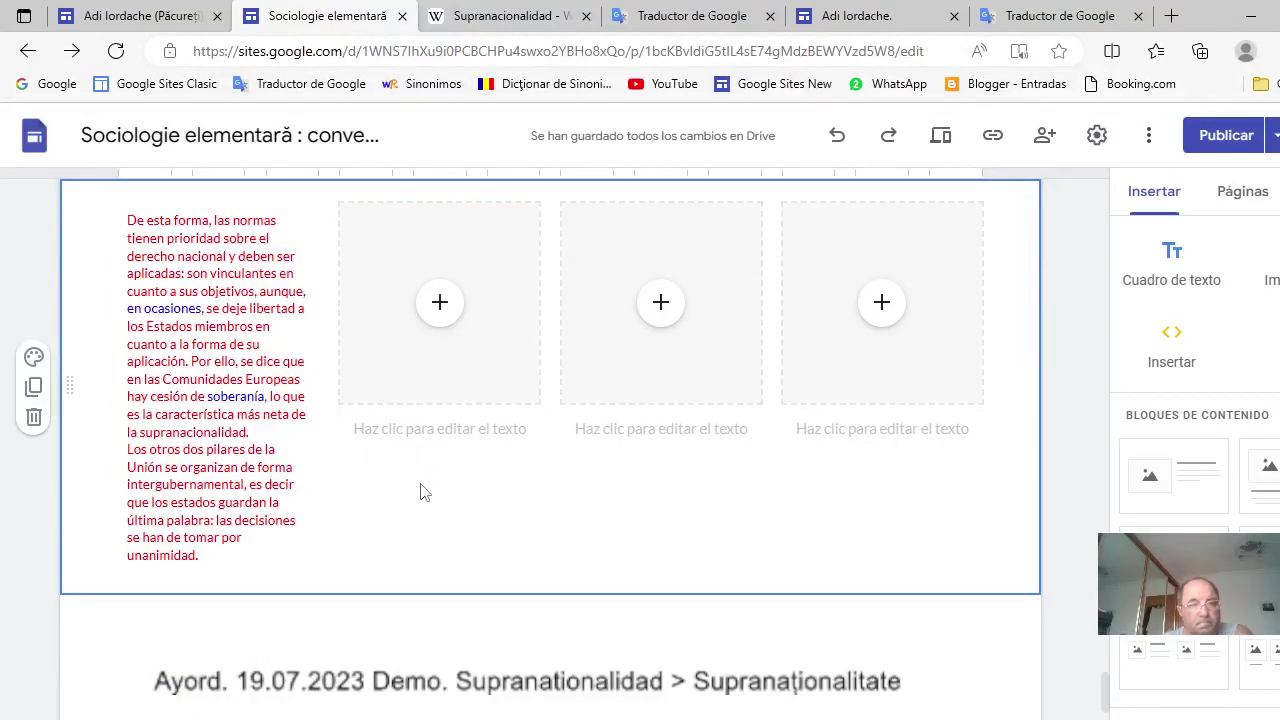
{"action": "scroll", "coordinate": [420, 490], "scroll_direction": "up", "scroll_amount": 3}
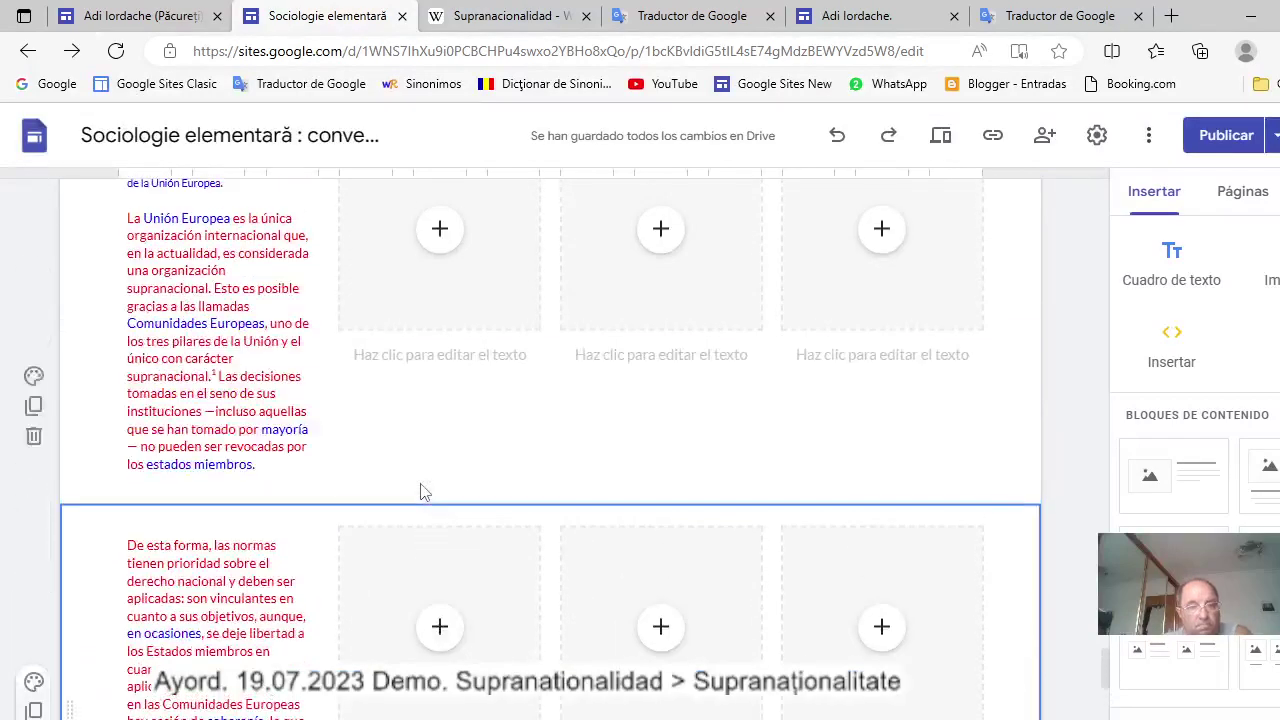
Set the heading "El caso de la Unión Europea" above the Spanish paragraph to font size 11.
{"action": "scroll", "coordinate": [420, 491], "scroll_direction": "up", "scroll_amount": 3}
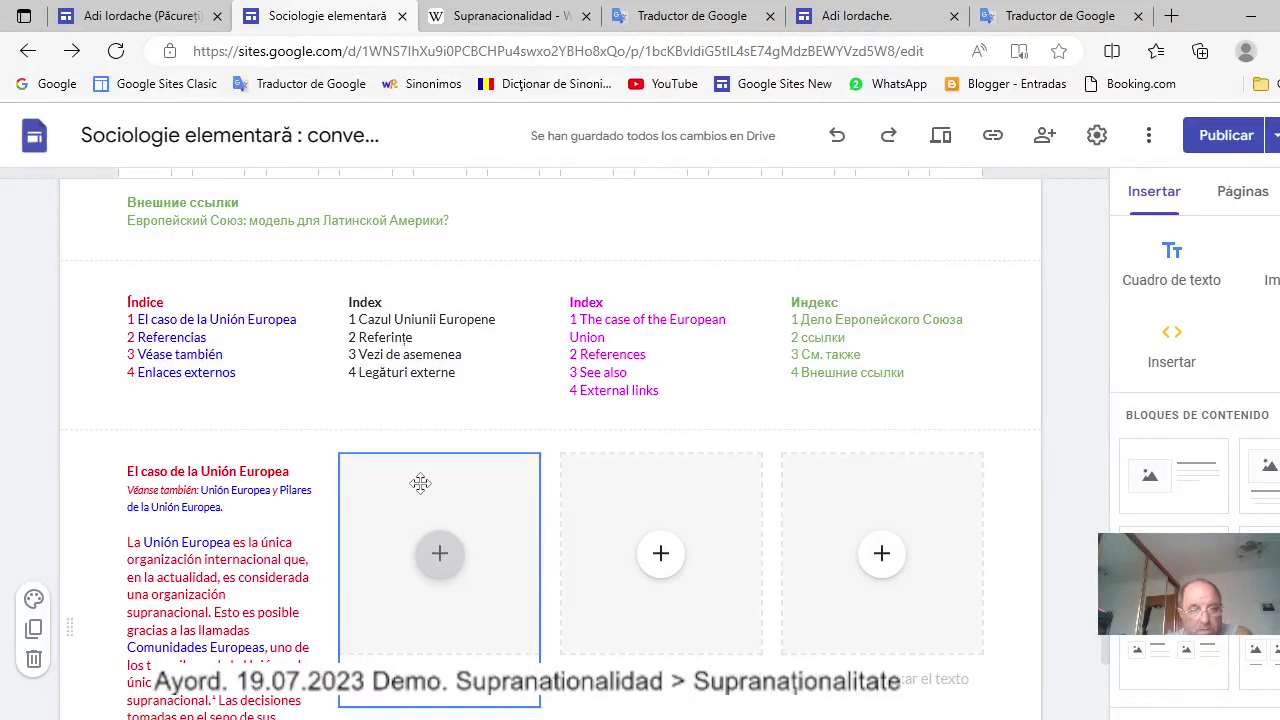
{"action": "left_click_drag", "start_coordinate": [128, 468], "coordinate": [285, 468]}
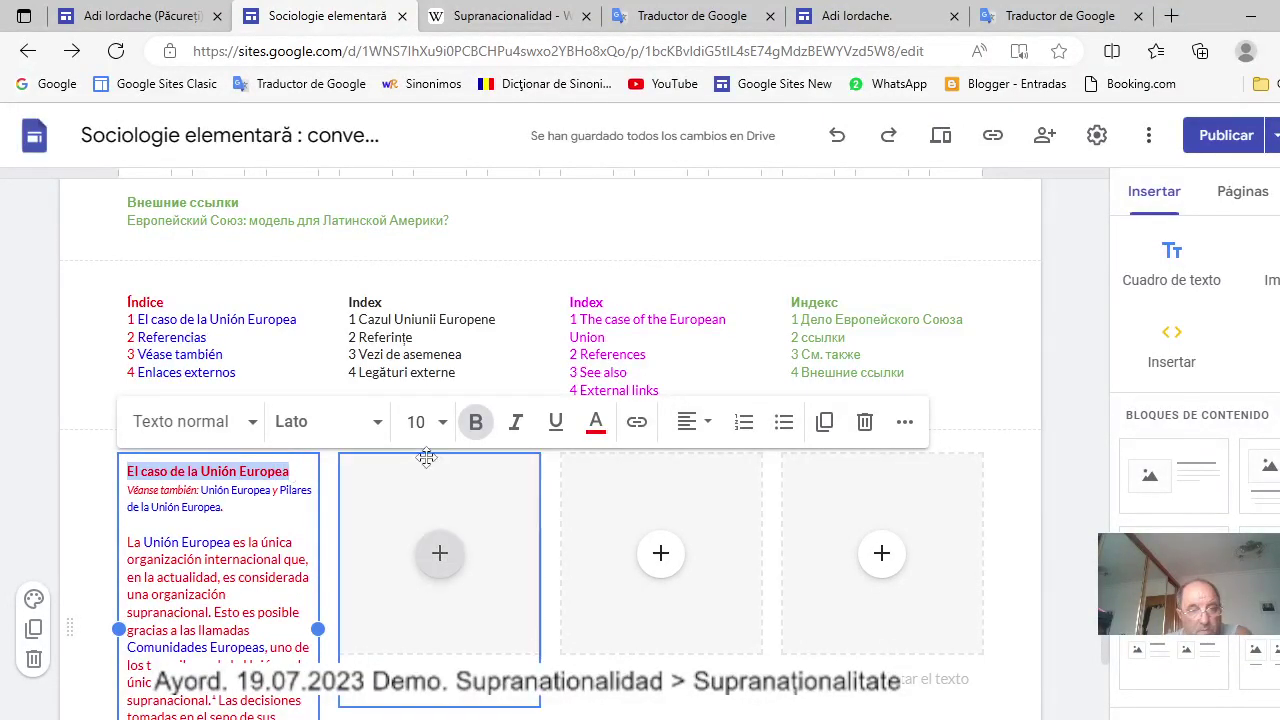
{"action": "left_click", "coordinate": [443, 422]}
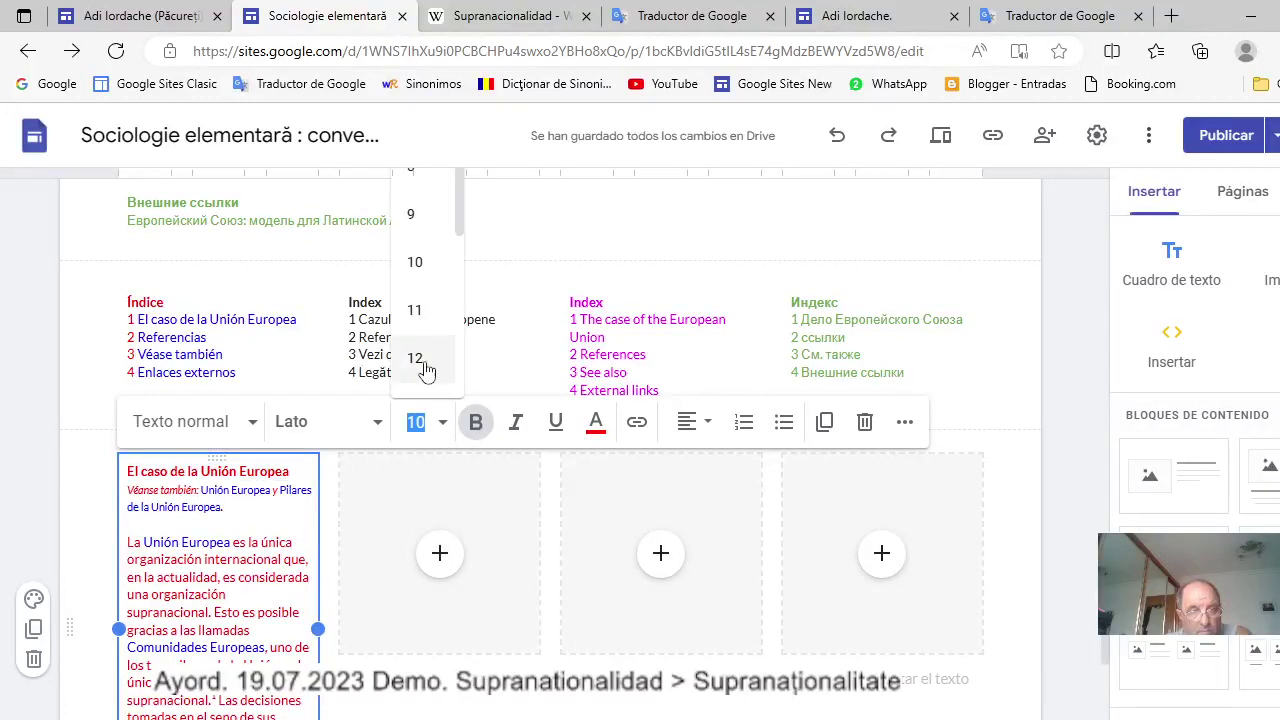
{"action": "left_click", "coordinate": [415, 310]}
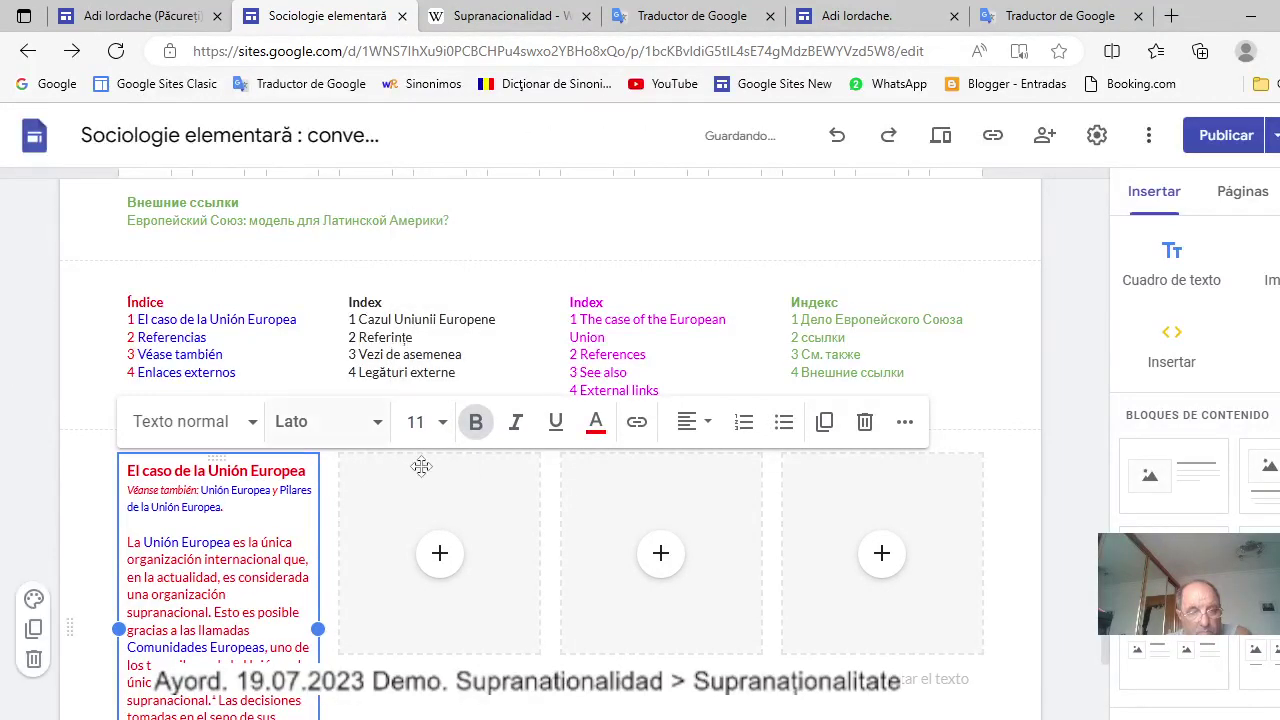
{"action": "left_click", "coordinate": [489, 494]}
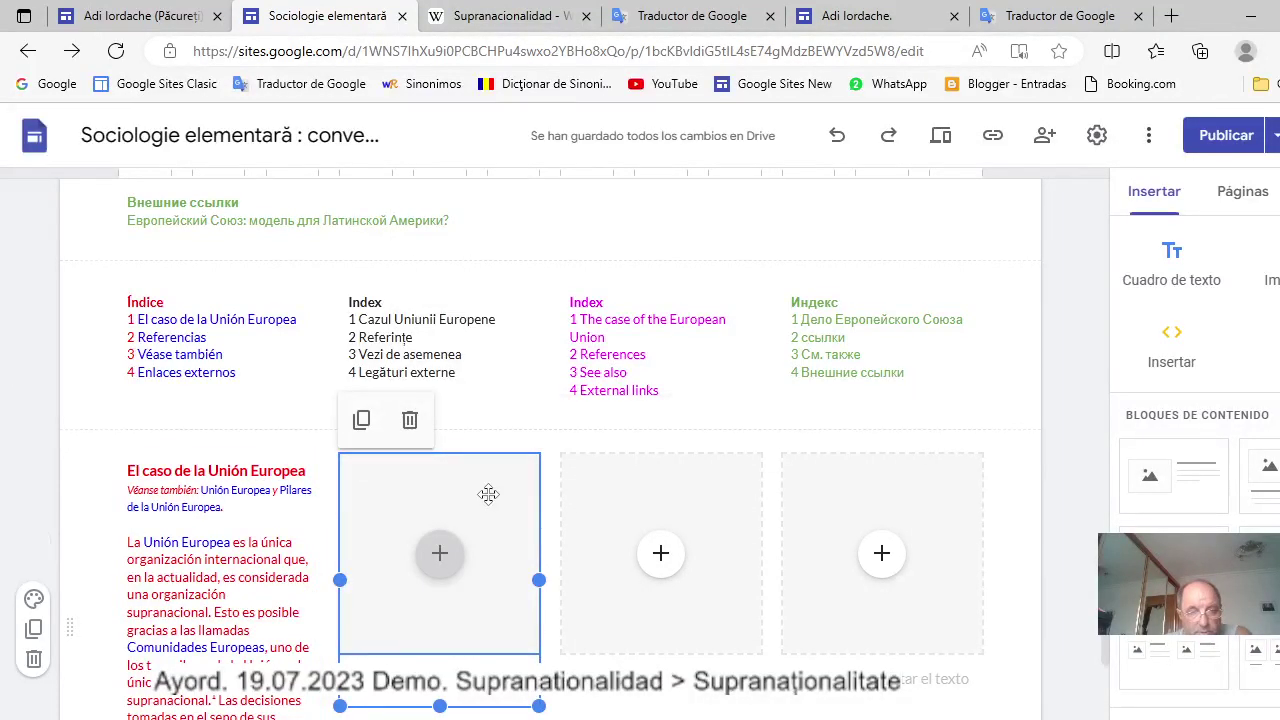
Switch to the Spanish–Russian Google Translate page and delete the footnote number 1 after "carácter supranacional." in the source text.
{"action": "scroll", "coordinate": [489, 494], "scroll_direction": "down", "scroll_amount": 7}
{"action": "scroll", "coordinate": [485, 500], "scroll_direction": "up", "scroll_amount": 8}
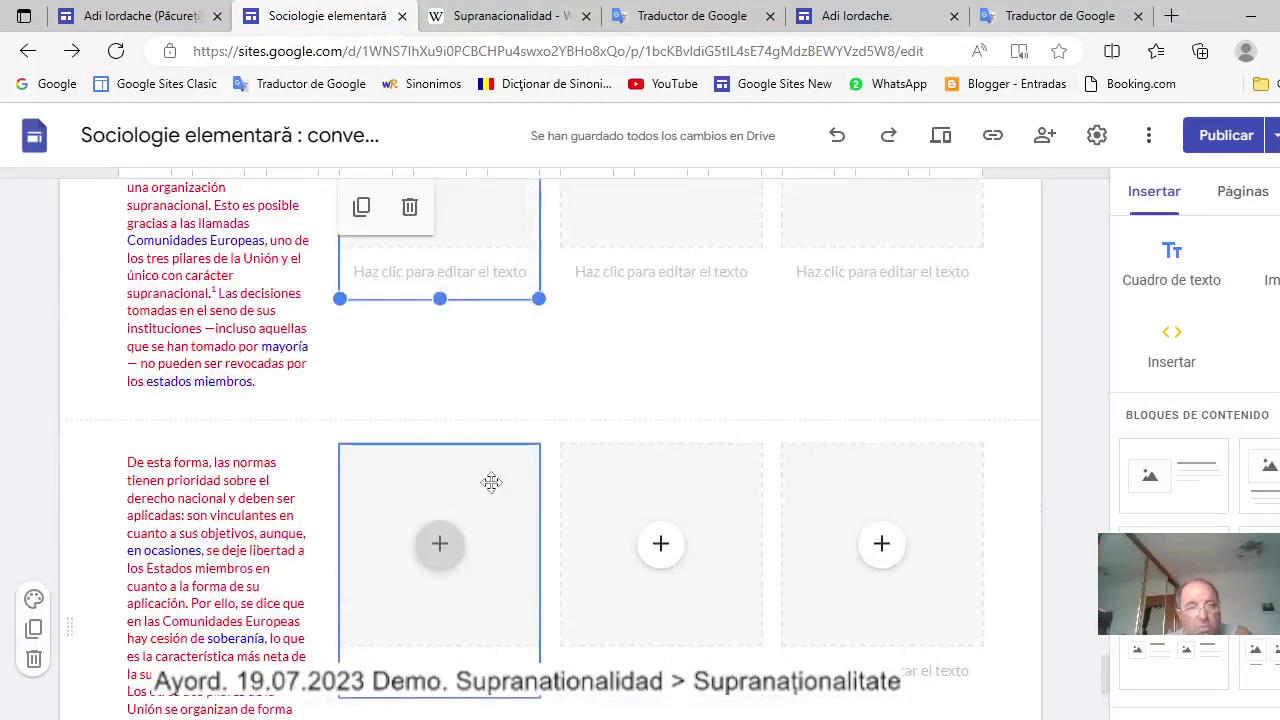
{"action": "scroll", "coordinate": [491, 482], "scroll_direction": "up", "scroll_amount": 2}
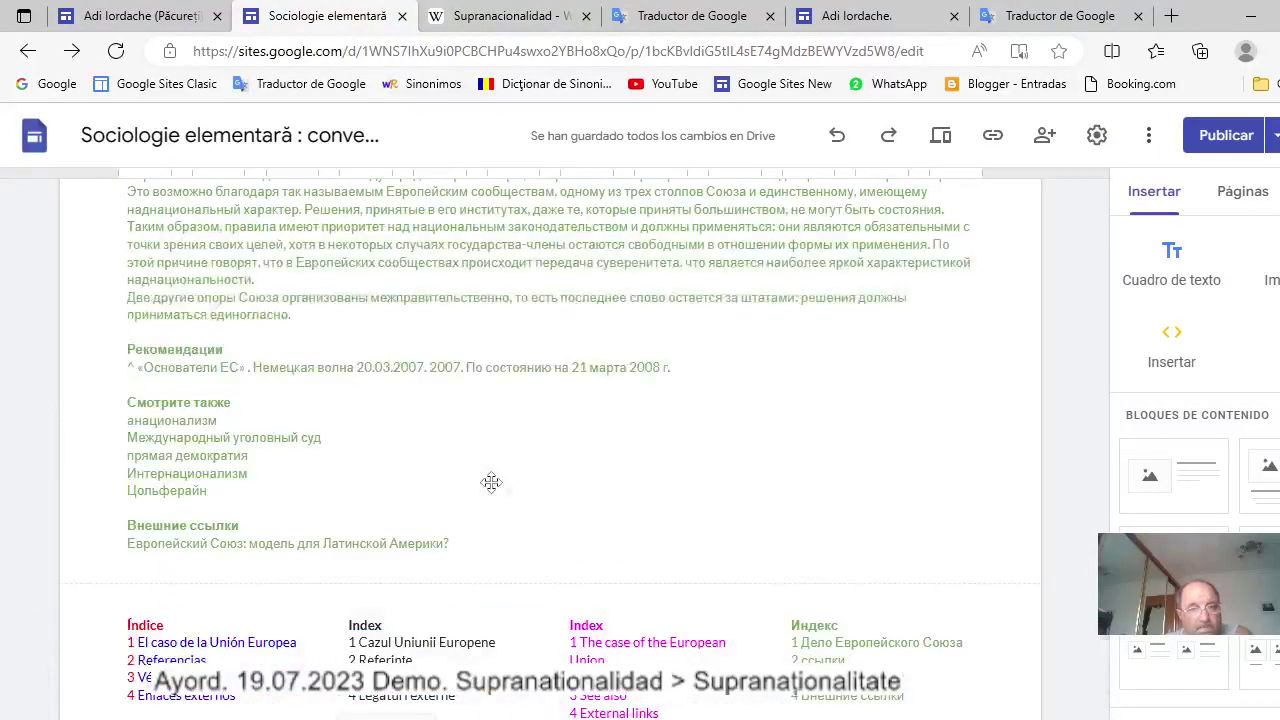
{"action": "left_click", "coordinate": [493, 483]}
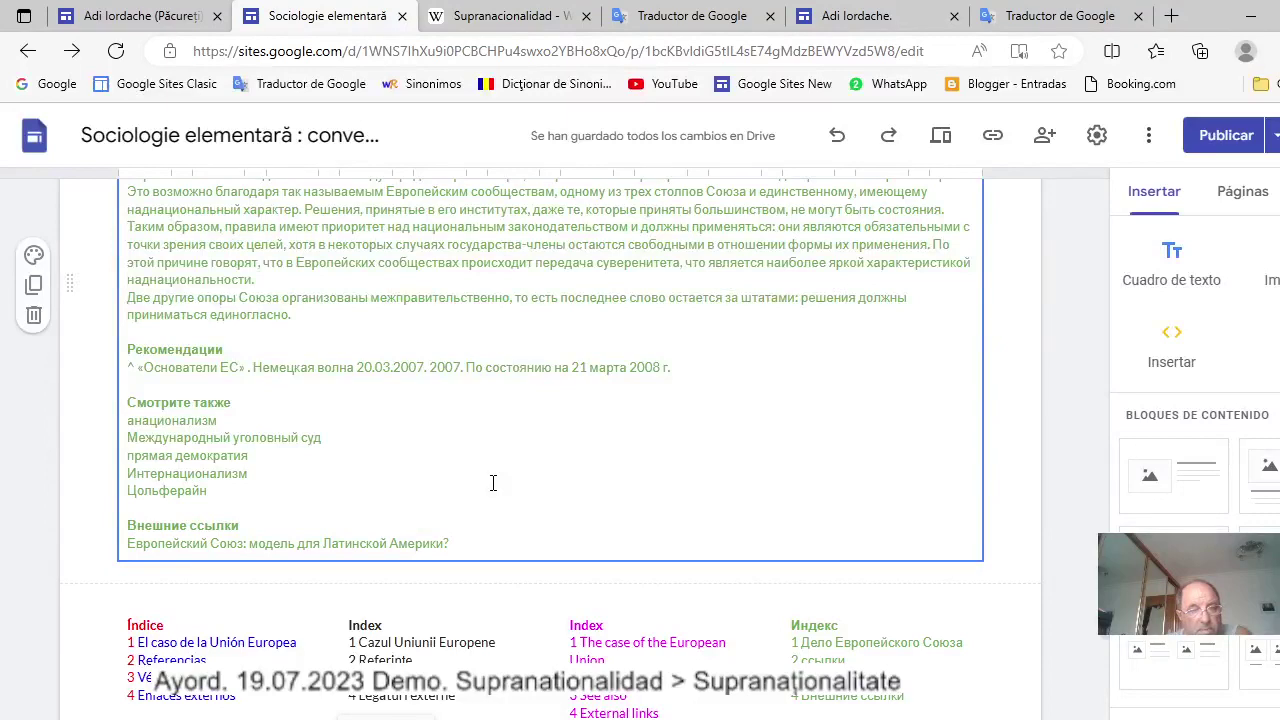
{"action": "scroll", "coordinate": [493, 483], "scroll_direction": "up", "scroll_amount": 2}
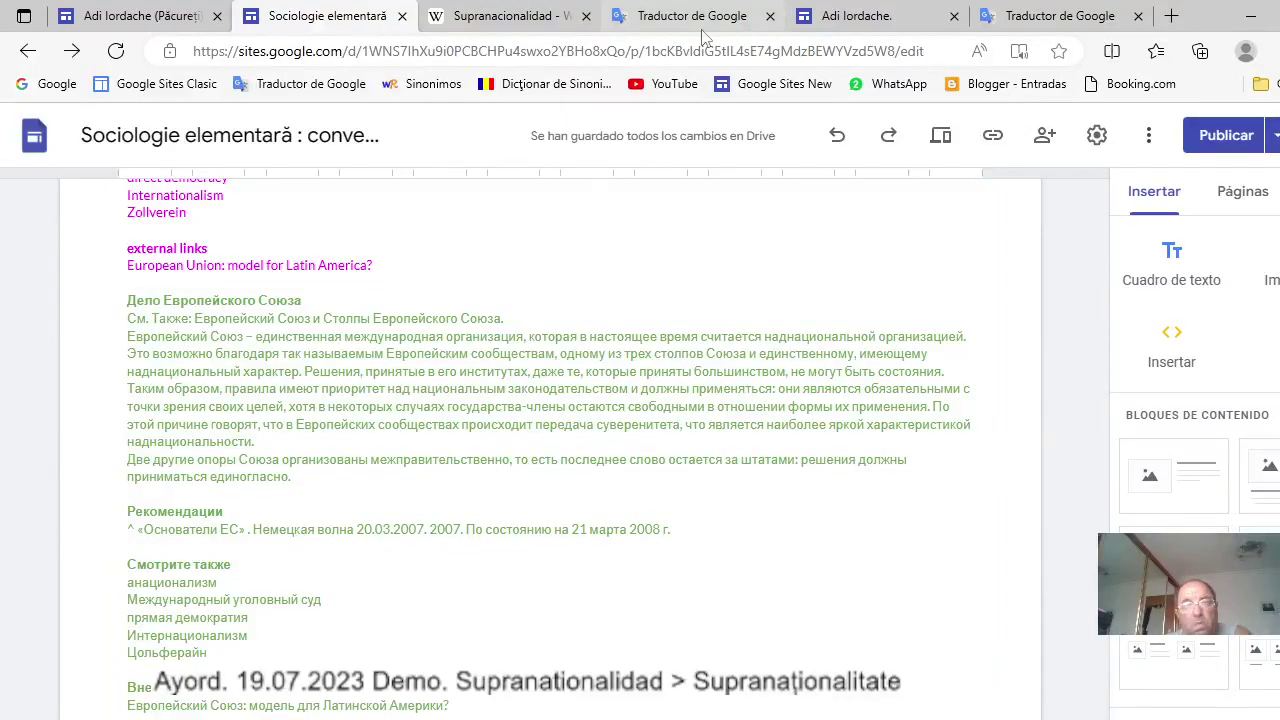
{"action": "left_click", "coordinate": [700, 17]}
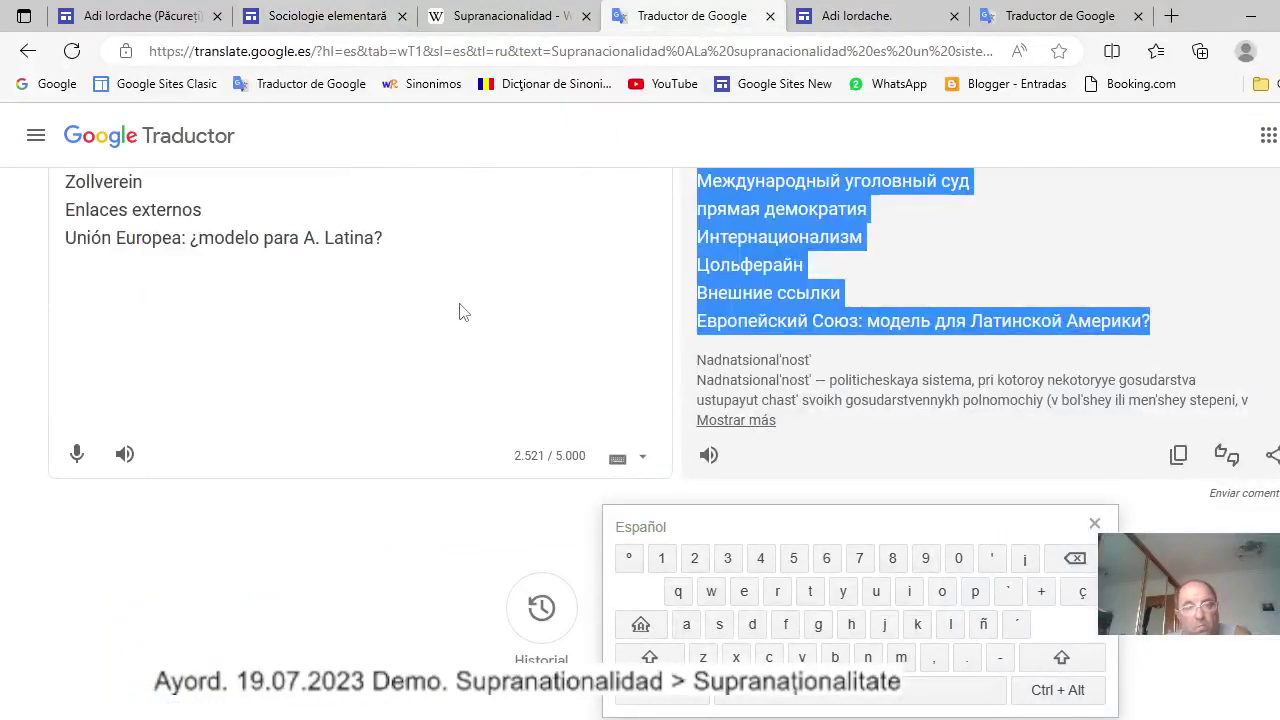
{"action": "scroll", "coordinate": [465, 312], "scroll_direction": "up", "scroll_amount": 5}
{"action": "scroll", "coordinate": [465, 312], "scroll_direction": "up", "scroll_amount": 4}
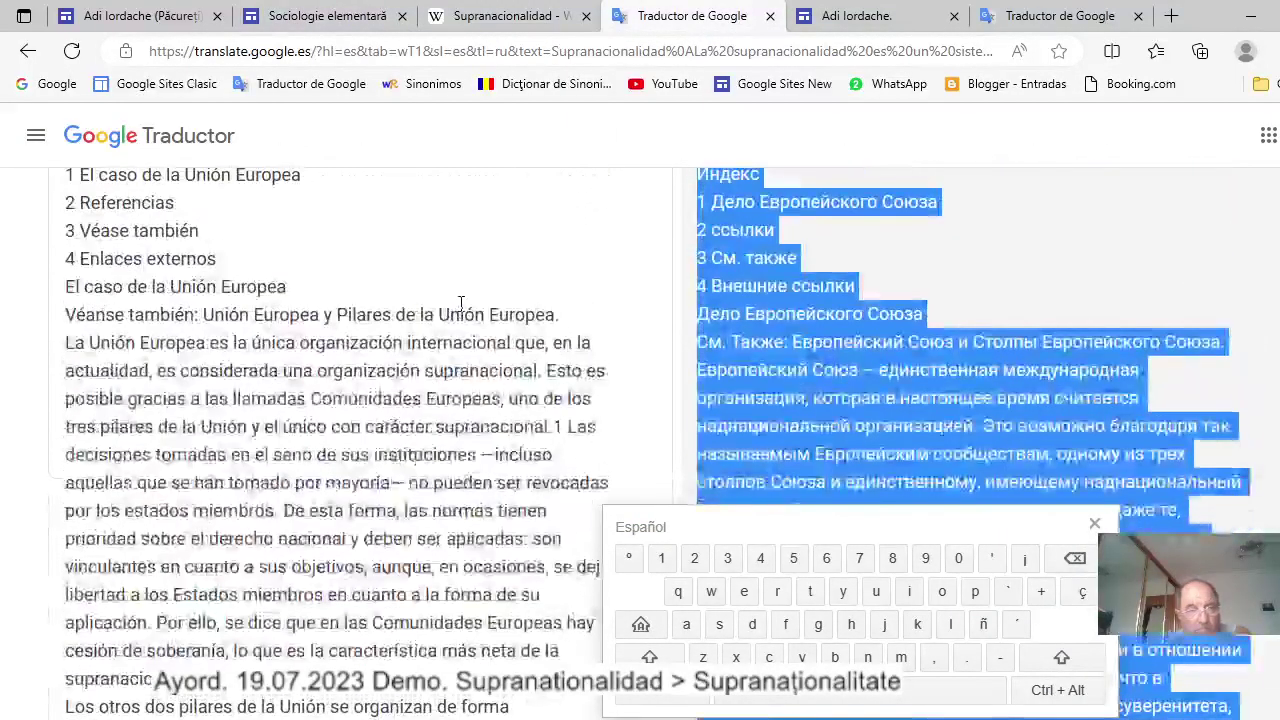
{"action": "left_click", "coordinate": [560, 425]}
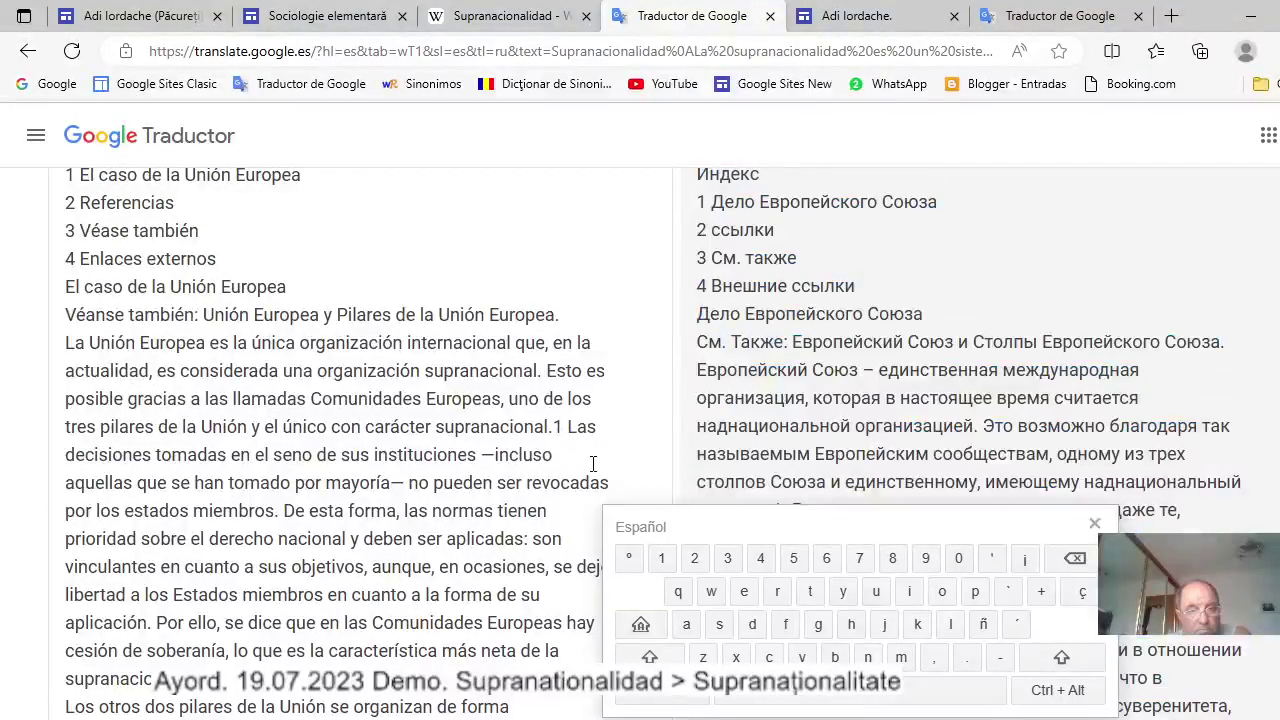
{"action": "key", "text": "BackSpace"}
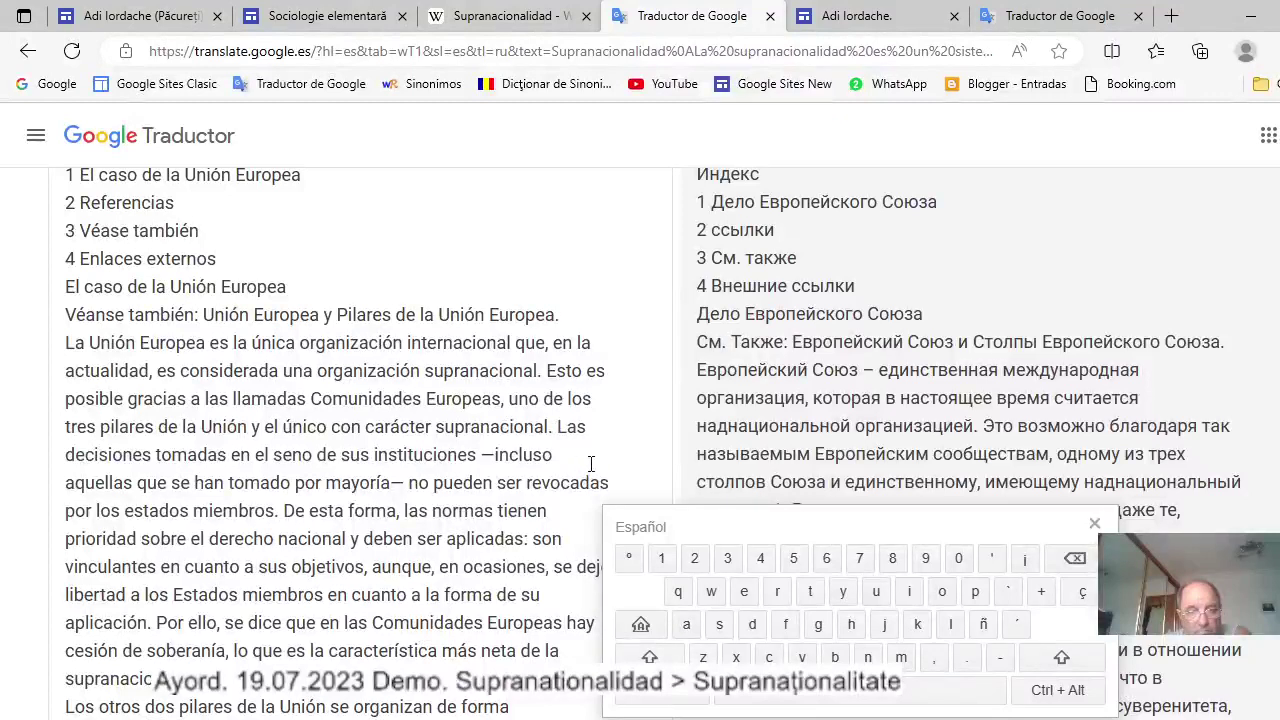
Insert a blank line before "De esta forma, las normas" in the Spanish source text and check the matching Russian paragraph break.
{"action": "left_click", "coordinate": [285, 511]}
{"action": "key", "text": "Return"}
{"action": "key", "text": "Return"}
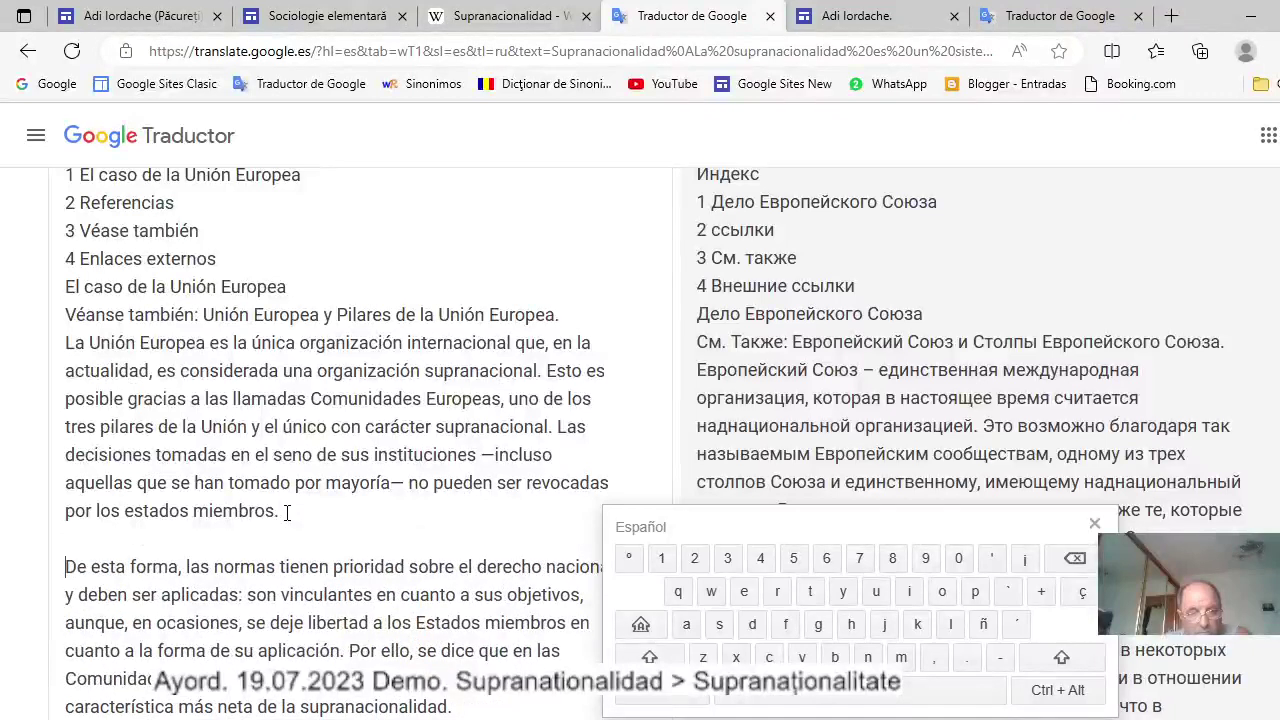
{"action": "scroll", "coordinate": [828, 422], "scroll_direction": "down", "scroll_amount": 3}
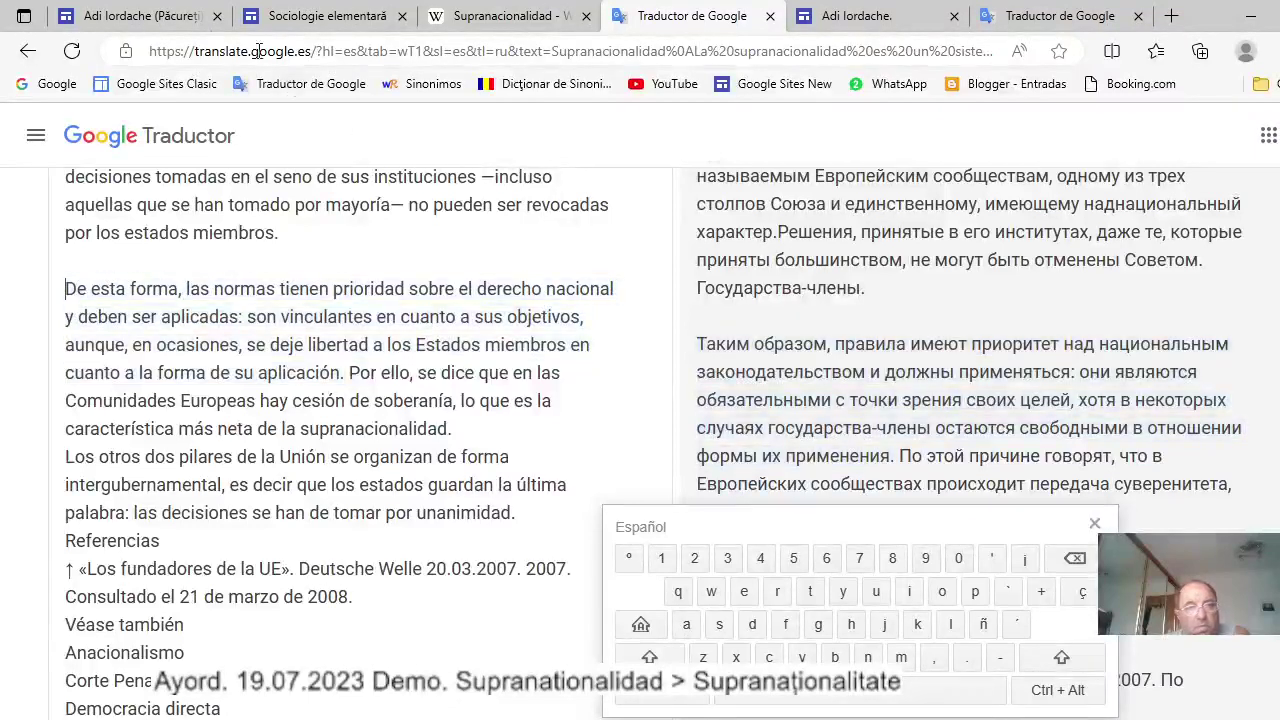
Return to Google Sites and cut the Russian text from "Дело Европейского Союза" through "не могут быть состояния.".
{"action": "left_click", "coordinate": [310, 15]}
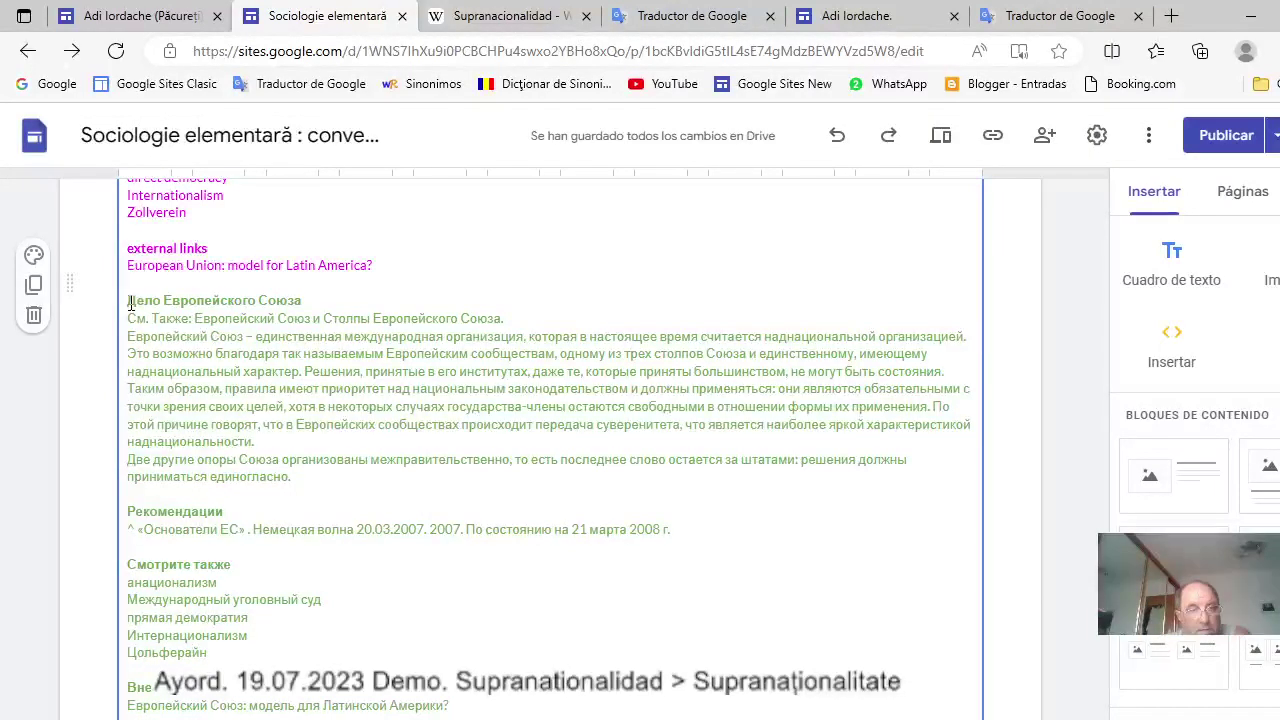
{"action": "left_click_drag", "start_coordinate": [130, 302], "coordinate": [930, 372]}
{"action": "key", "text": "ctrl+c"}
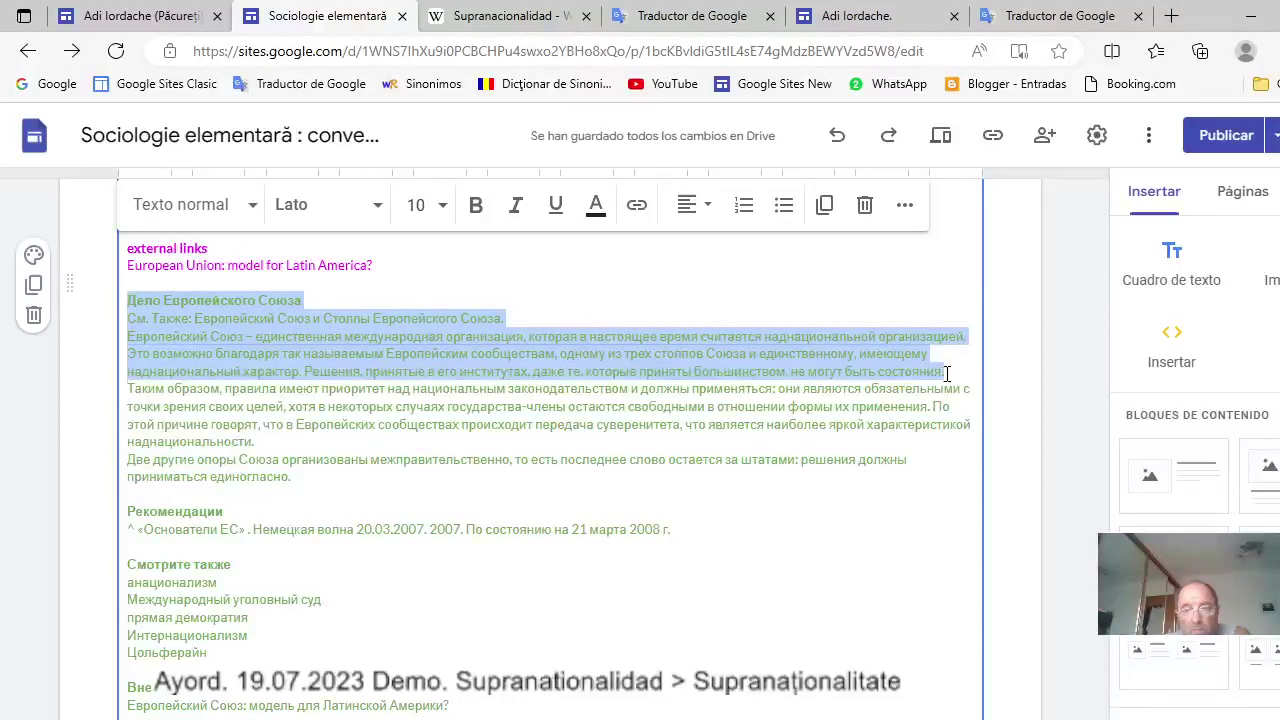
{"action": "right_click", "coordinate": [722, 354]}
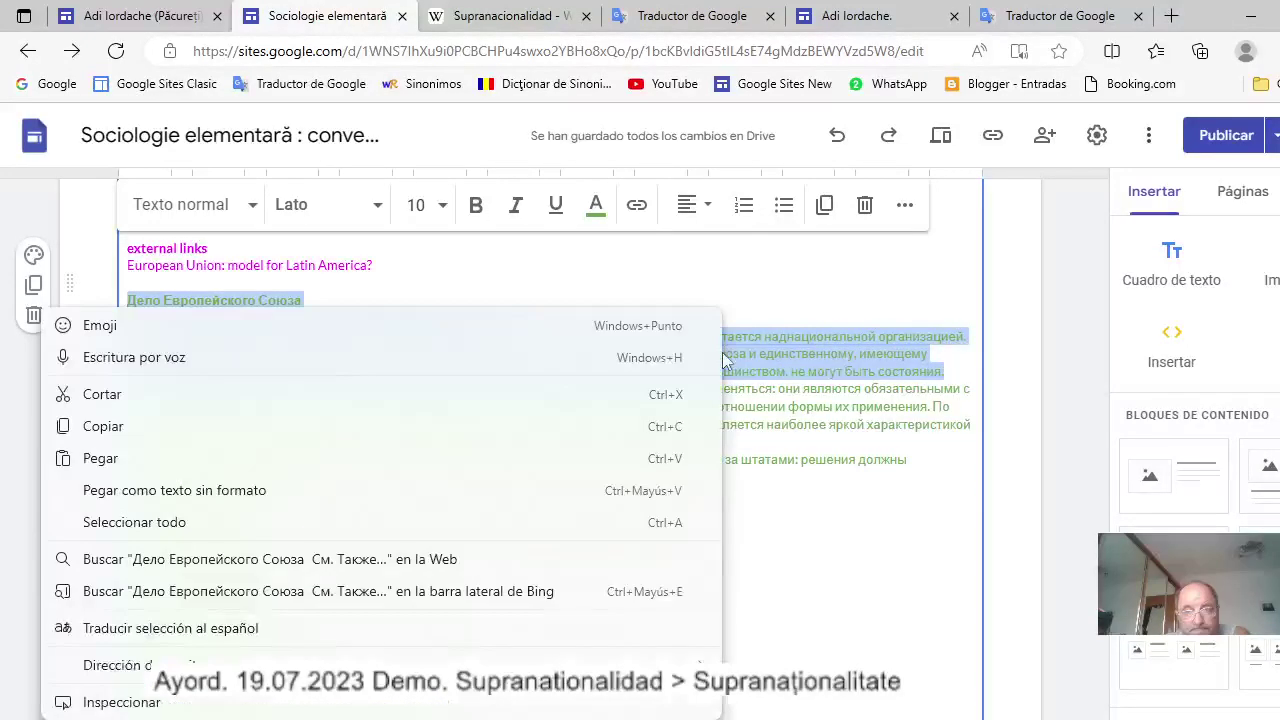
{"action": "left_click", "coordinate": [110, 396]}
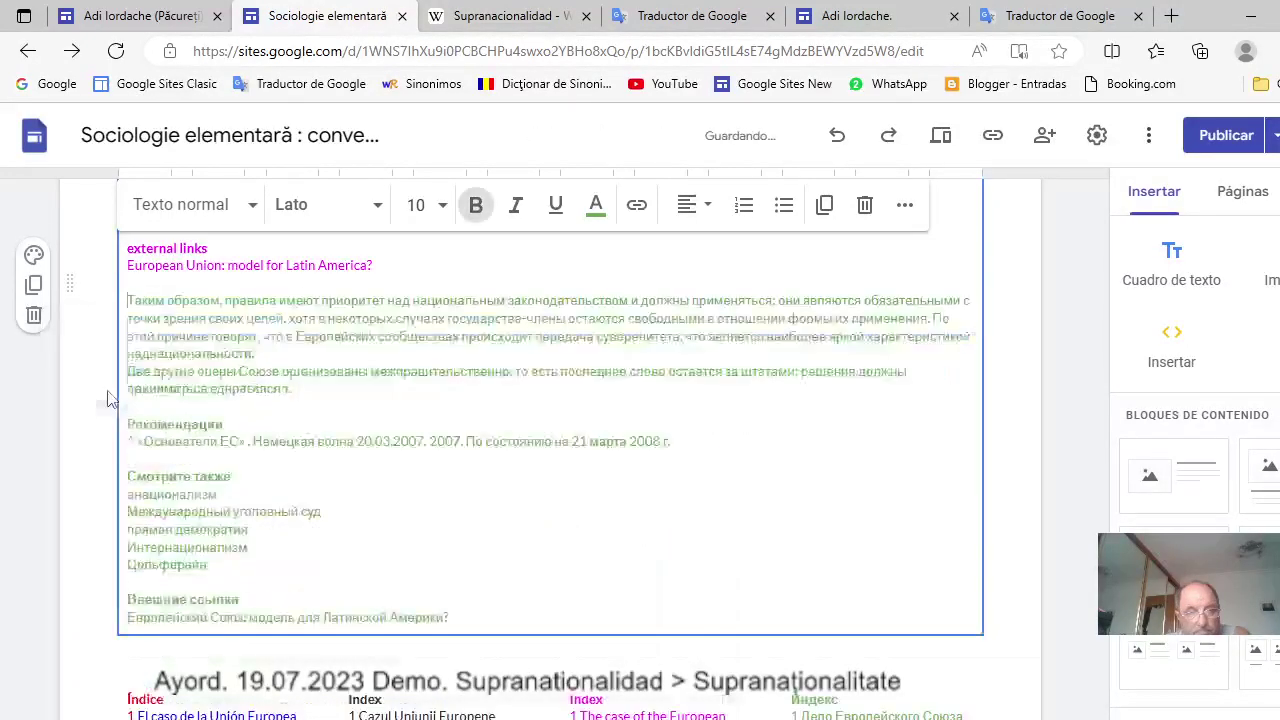
Remove the fourth column's image placeholder in the "El caso de la Unión Europea" row and paste the cut Russian text into its text field.
{"action": "scroll", "coordinate": [621, 592], "scroll_direction": "down", "scroll_amount": 3}
{"action": "scroll", "coordinate": [620, 591], "scroll_direction": "down", "scroll_amount": 2}
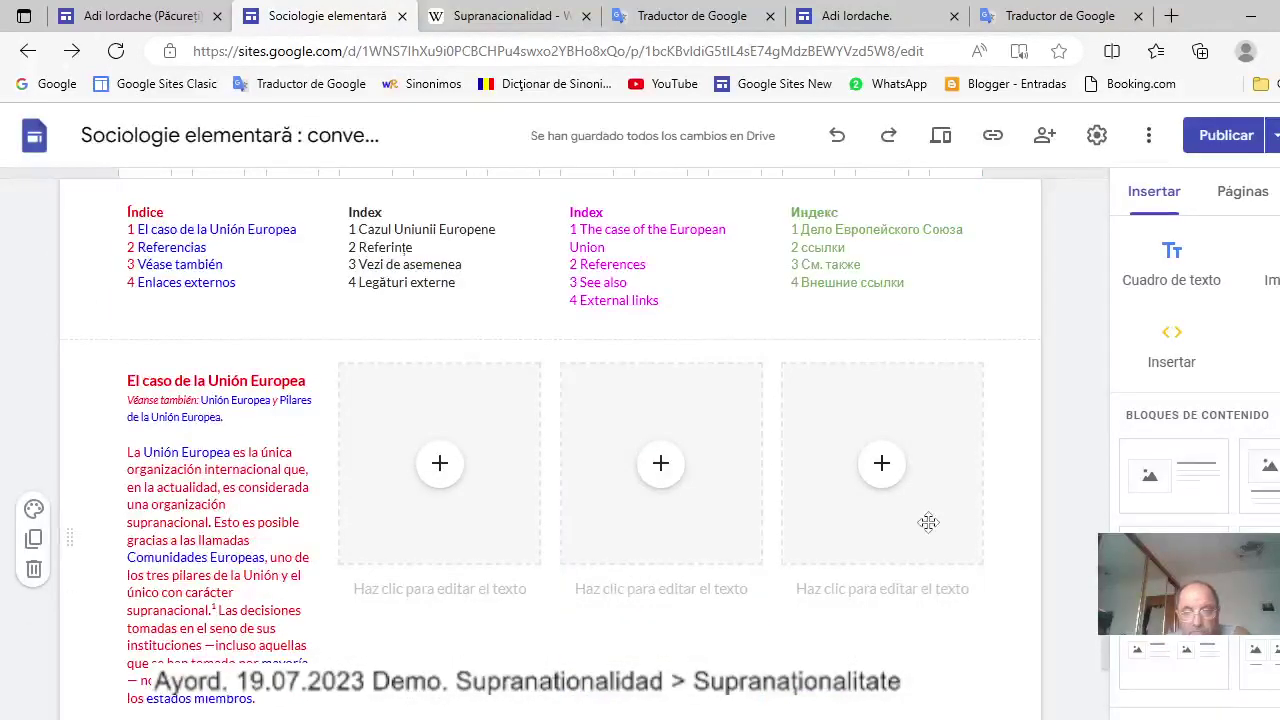
{"action": "left_click", "coordinate": [965, 510]}
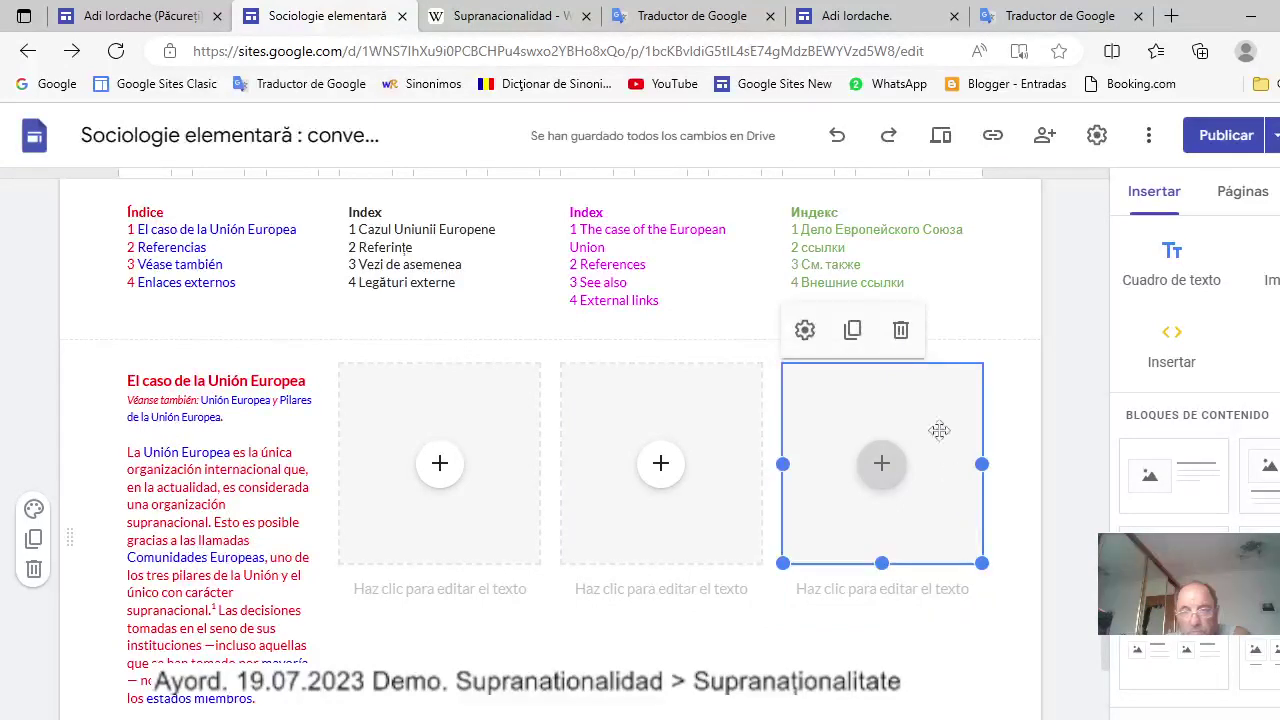
{"action": "left_click", "coordinate": [900, 332]}
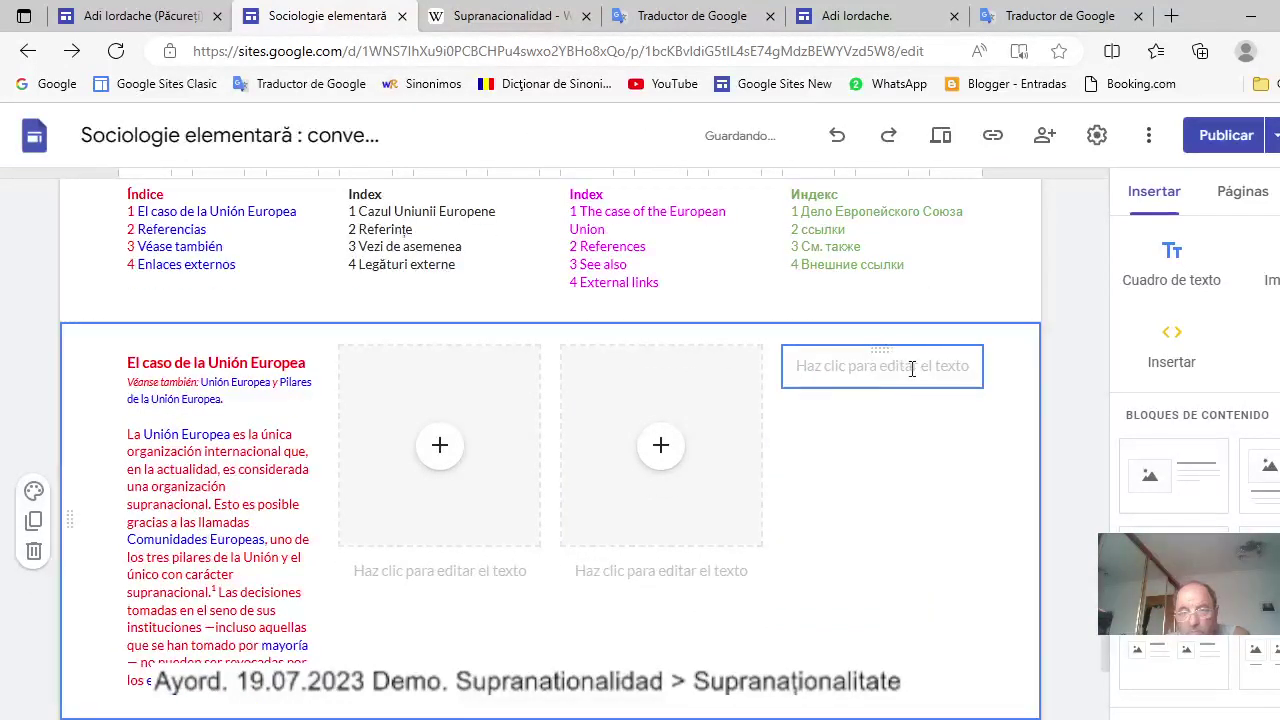
{"action": "left_click", "coordinate": [911, 366]}
{"action": "right_click", "coordinate": [886, 364]}
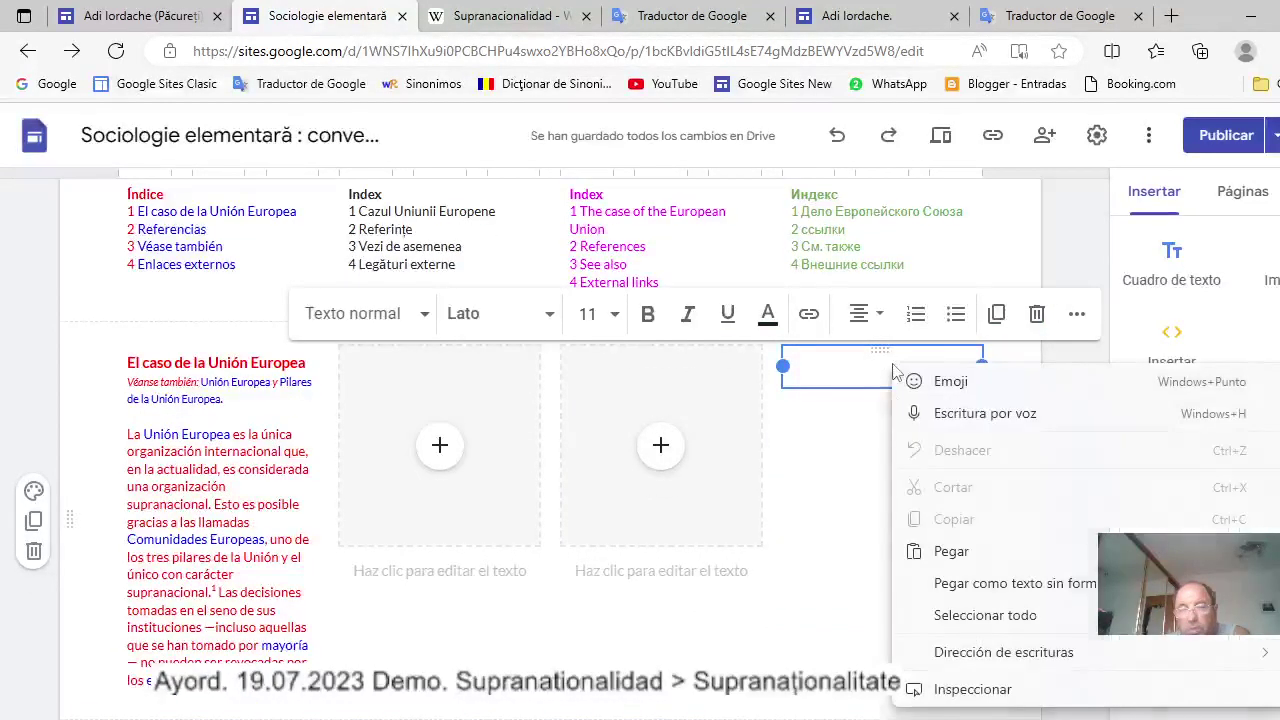
{"action": "left_click", "coordinate": [951, 552]}
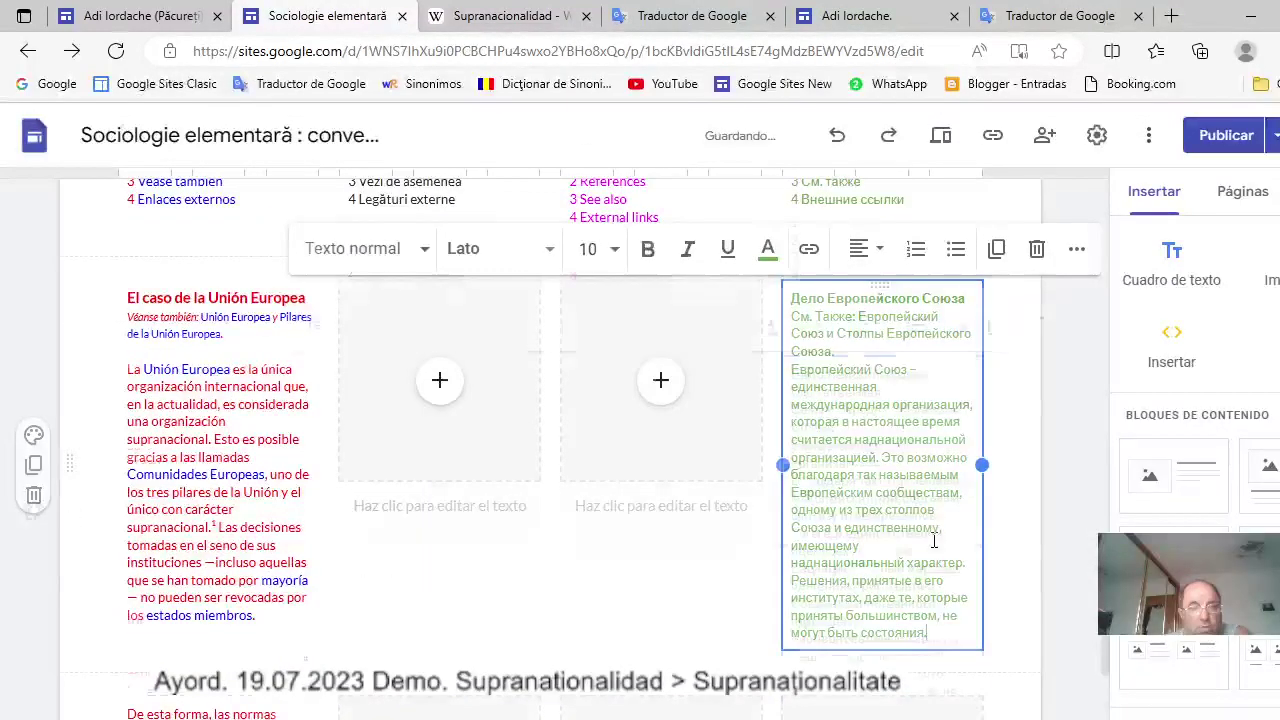
Cut the Russian text from "Таким образом, правила имеют приоритет" through "приниматься единогласно." out of the long text box.
{"action": "scroll", "coordinate": [945, 545], "scroll_direction": "up", "scroll_amount": 3}
{"action": "scroll", "coordinate": [931, 537], "scroll_direction": "up", "scroll_amount": 3}
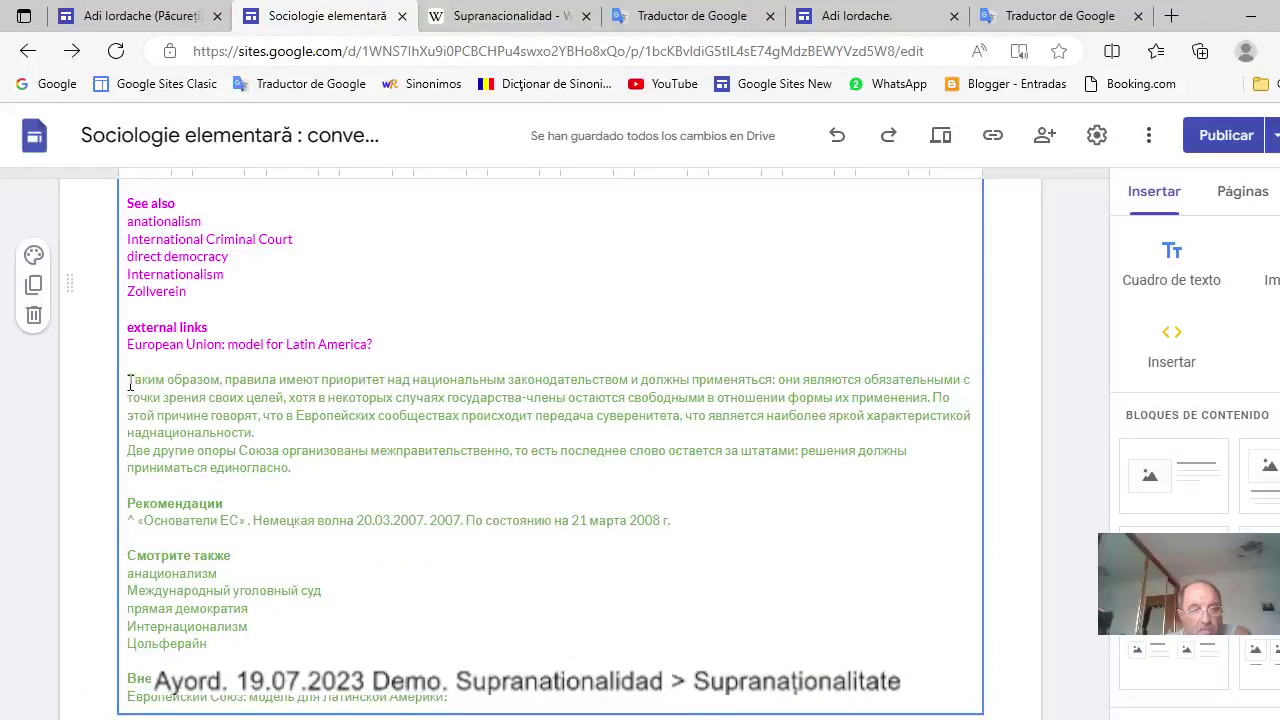
{"action": "left_click_drag", "start_coordinate": [130, 383], "coordinate": [511, 467]}
{"action": "key", "text": "ctrl+c"}
{"action": "right_click", "coordinate": [338, 411]}
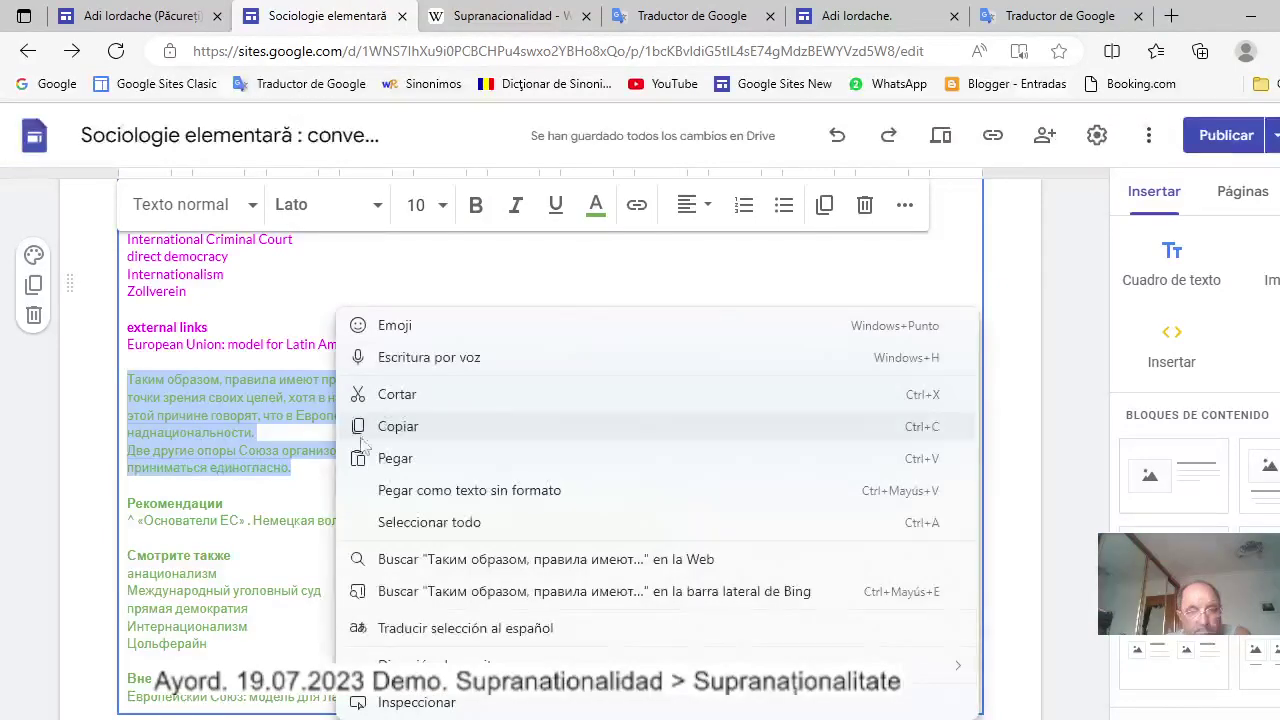
{"action": "left_click", "coordinate": [406, 396]}
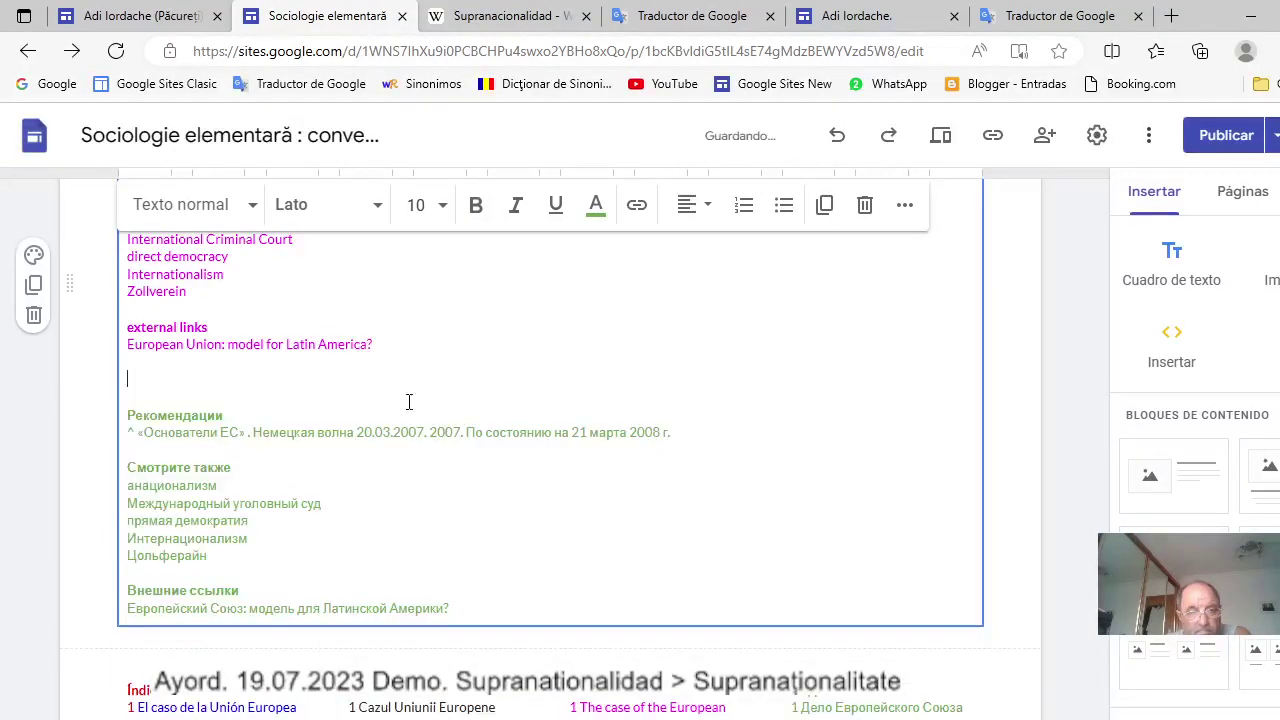
Remove the fourth column's image placeholder in the "De esta forma, las normas" row and paste the cut Russian passage into its text field.
{"action": "scroll", "coordinate": [694, 551], "scroll_direction": "down", "scroll_amount": 4}
{"action": "scroll", "coordinate": [694, 555], "scroll_direction": "down", "scroll_amount": 3}
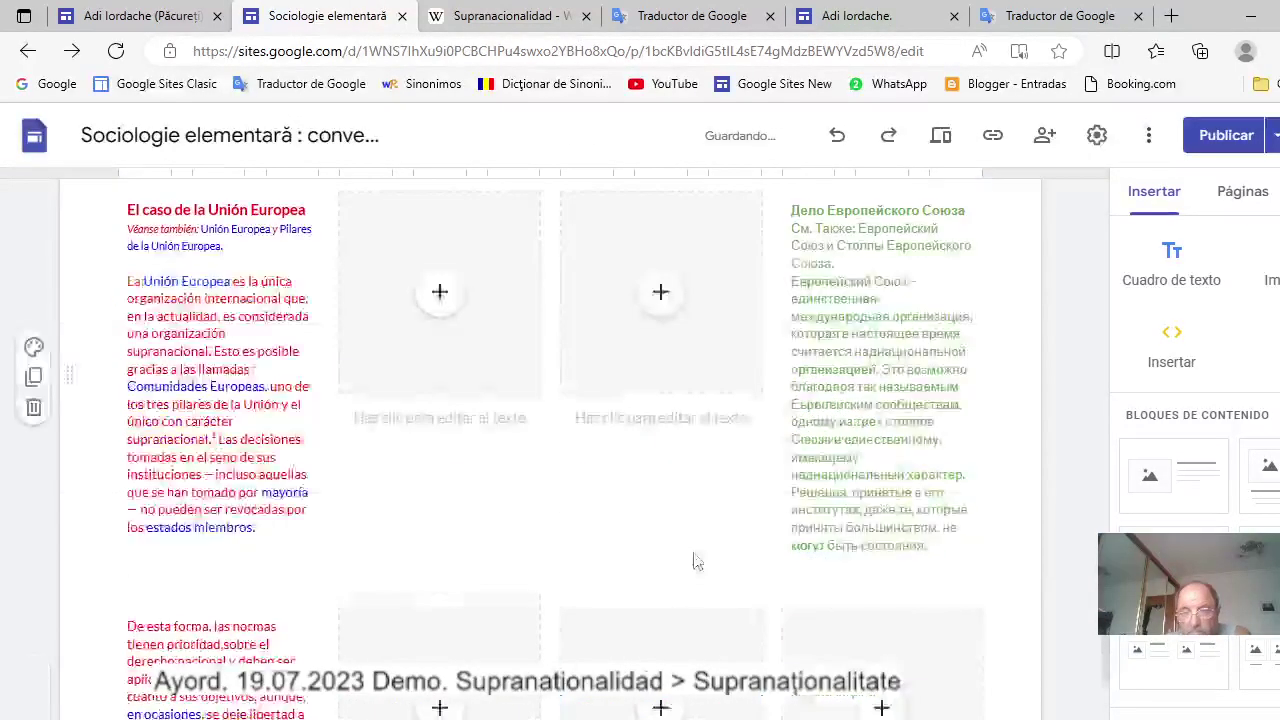
{"action": "scroll", "coordinate": [694, 560], "scroll_direction": "down", "scroll_amount": 3}
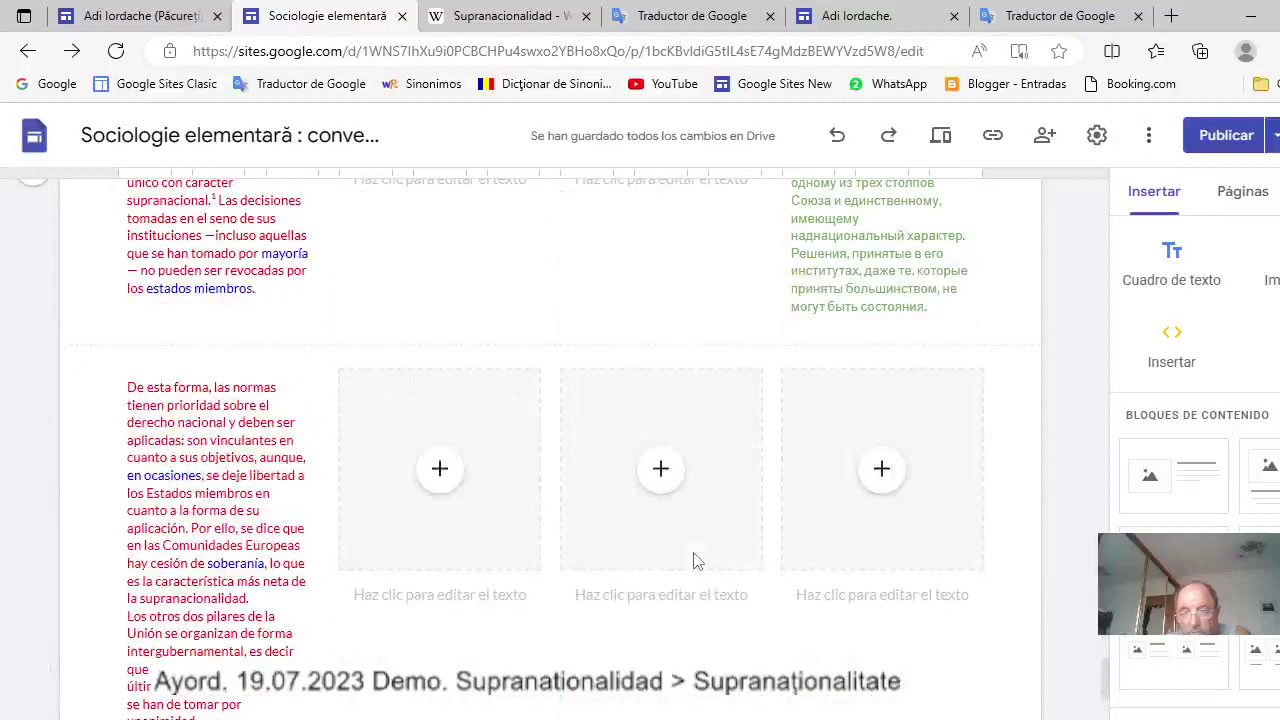
{"action": "left_click", "coordinate": [941, 513]}
{"action": "left_click", "coordinate": [941, 513]}
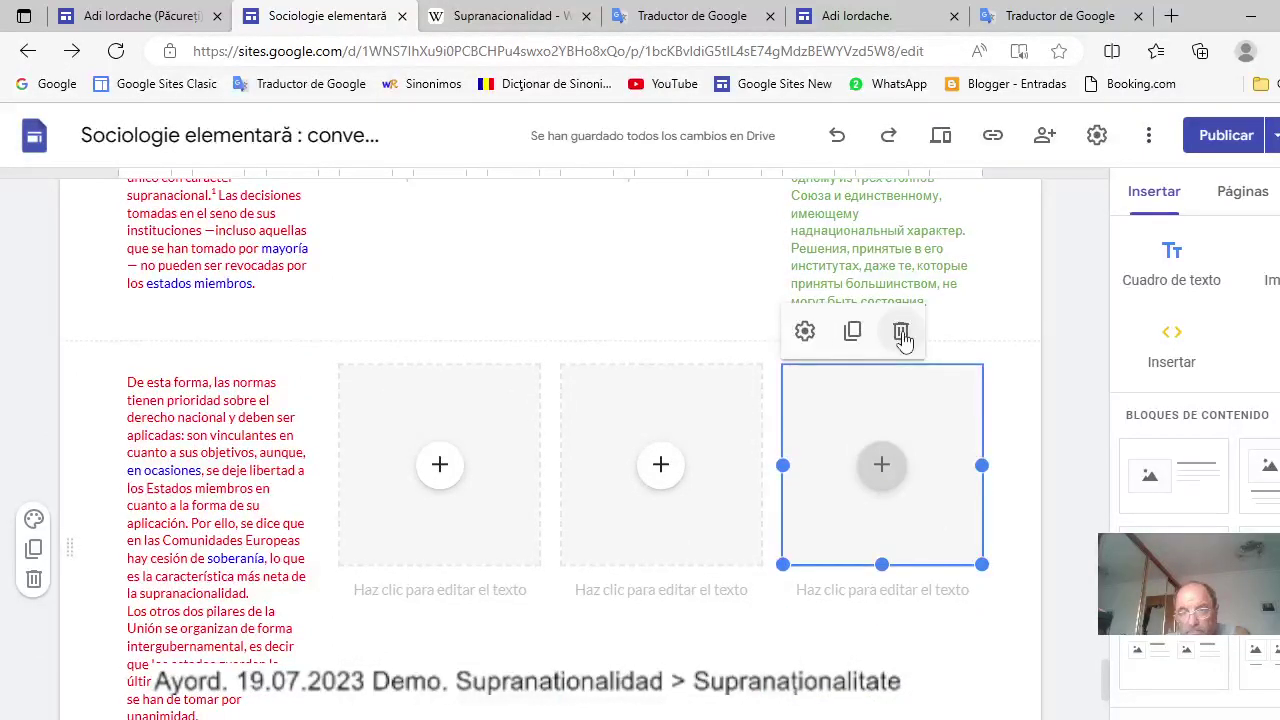
{"action": "left_click", "coordinate": [901, 333]}
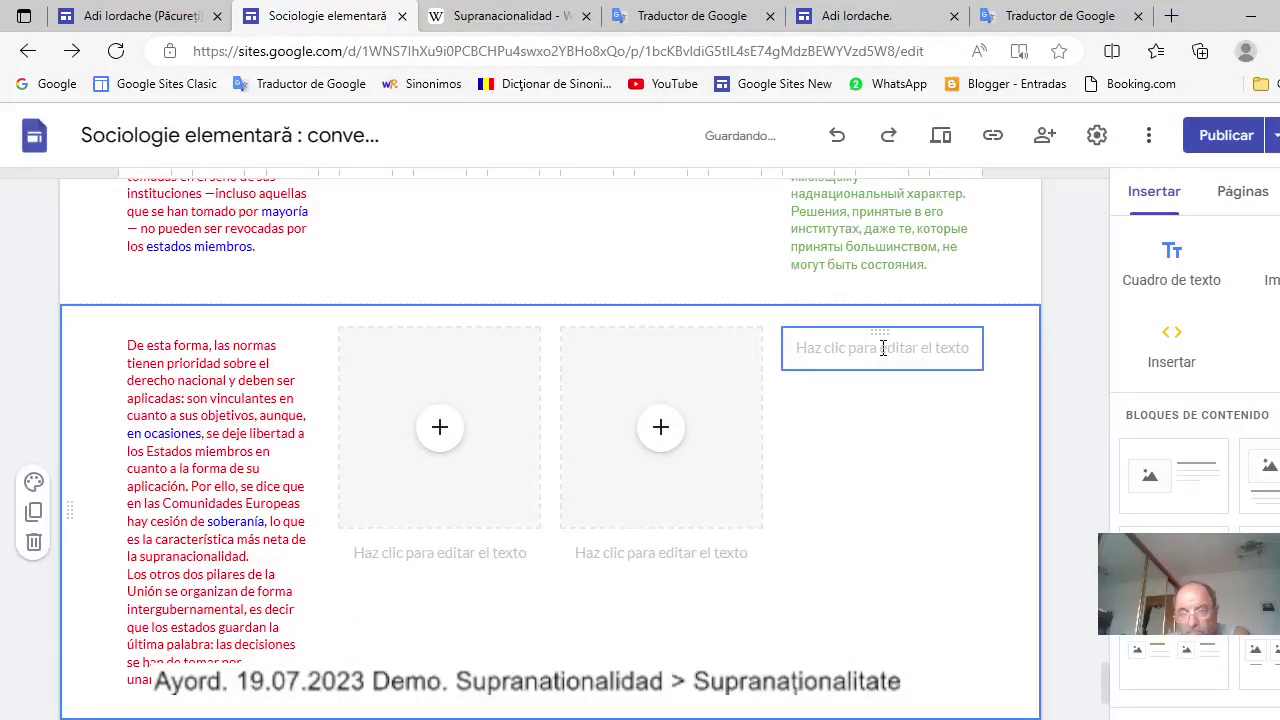
{"action": "left_click", "coordinate": [885, 346]}
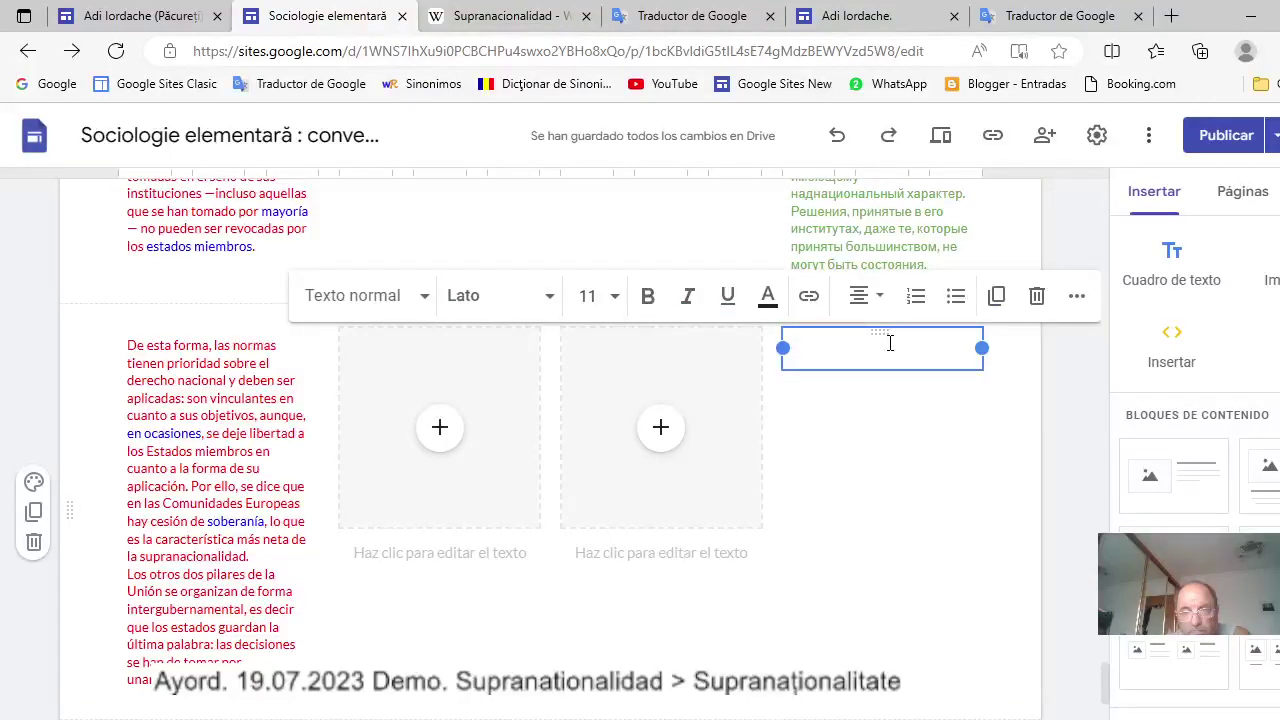
{"action": "key", "text": "ctrl+v"}
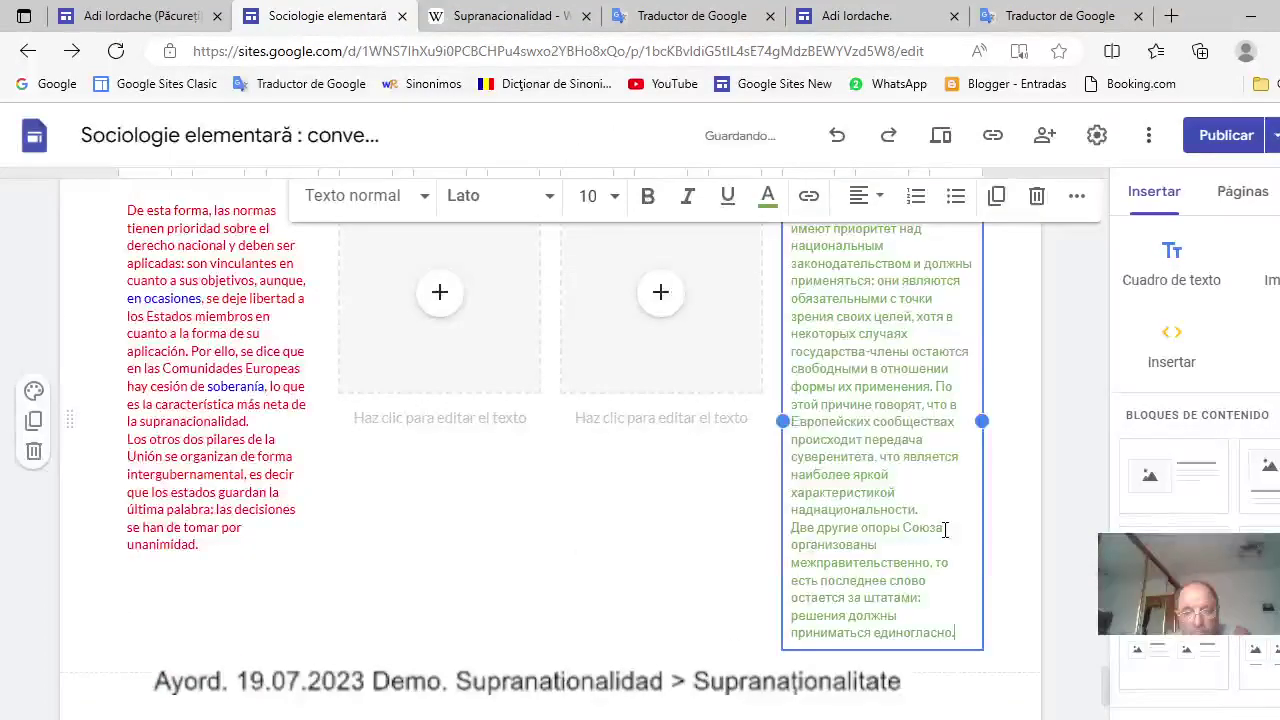
{"action": "scroll", "coordinate": [546, 560], "scroll_direction": "up", "scroll_amount": 6}
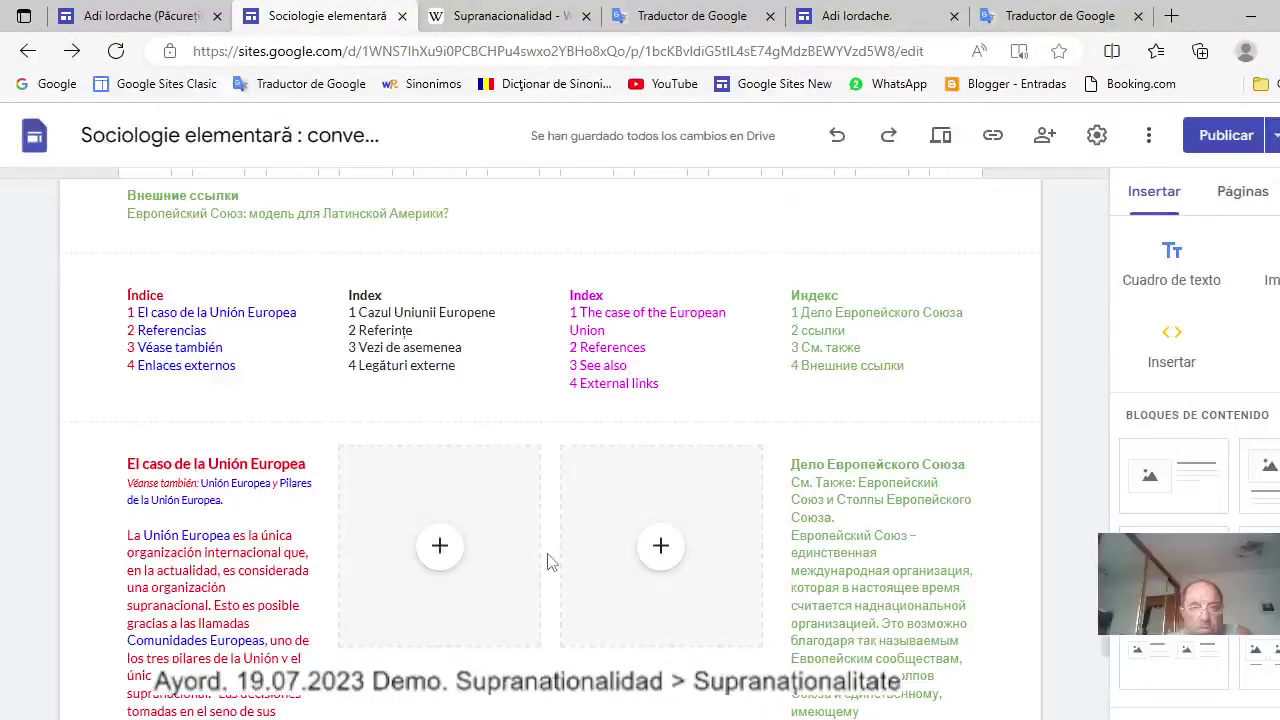
{"action": "scroll", "coordinate": [547, 562], "scroll_direction": "up", "scroll_amount": 1}
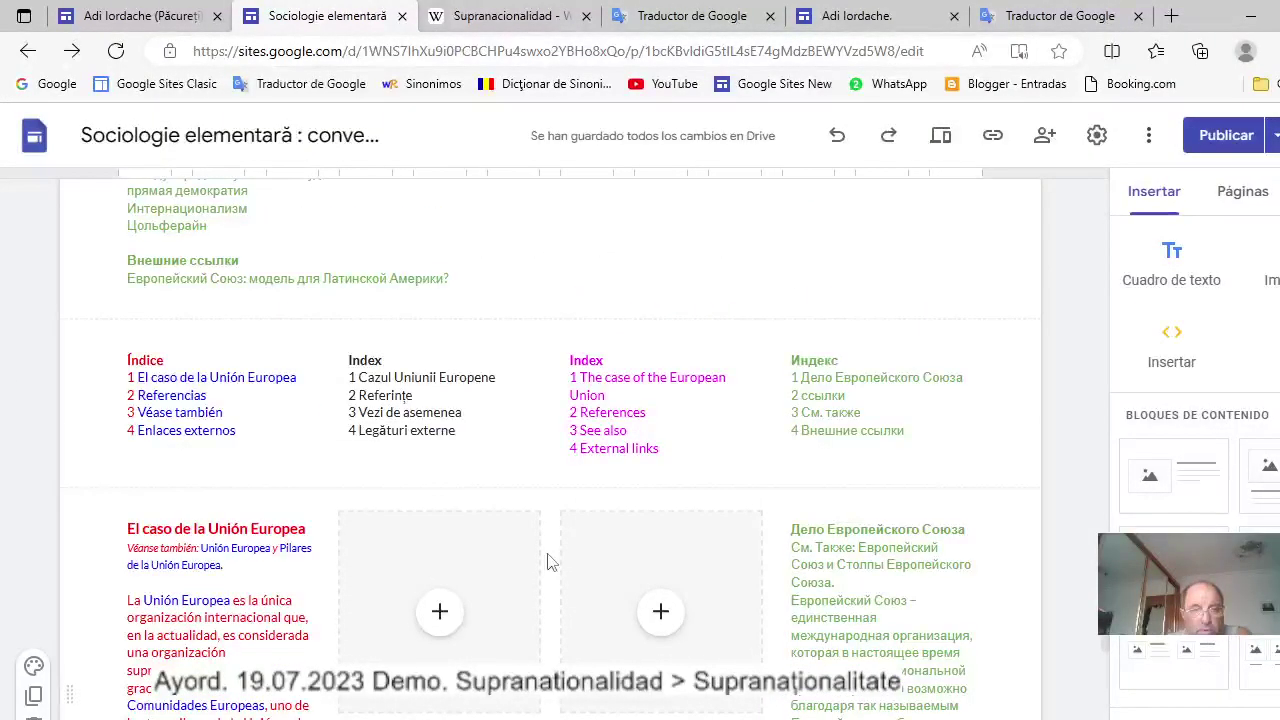
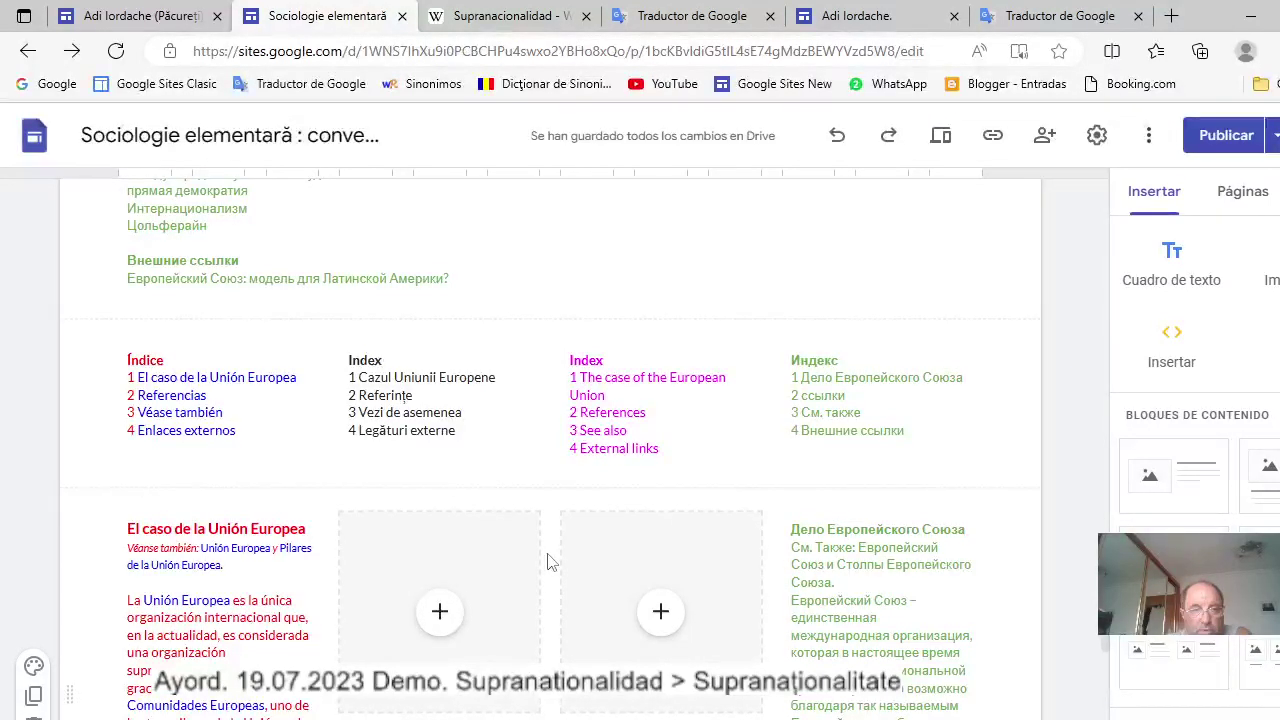
Check the English translation in Google Translate, return to Google Sites and separate the English text before "In this way, the rules have priority" with a blank line.
{"action": "key", "text": "ctrl+4"}
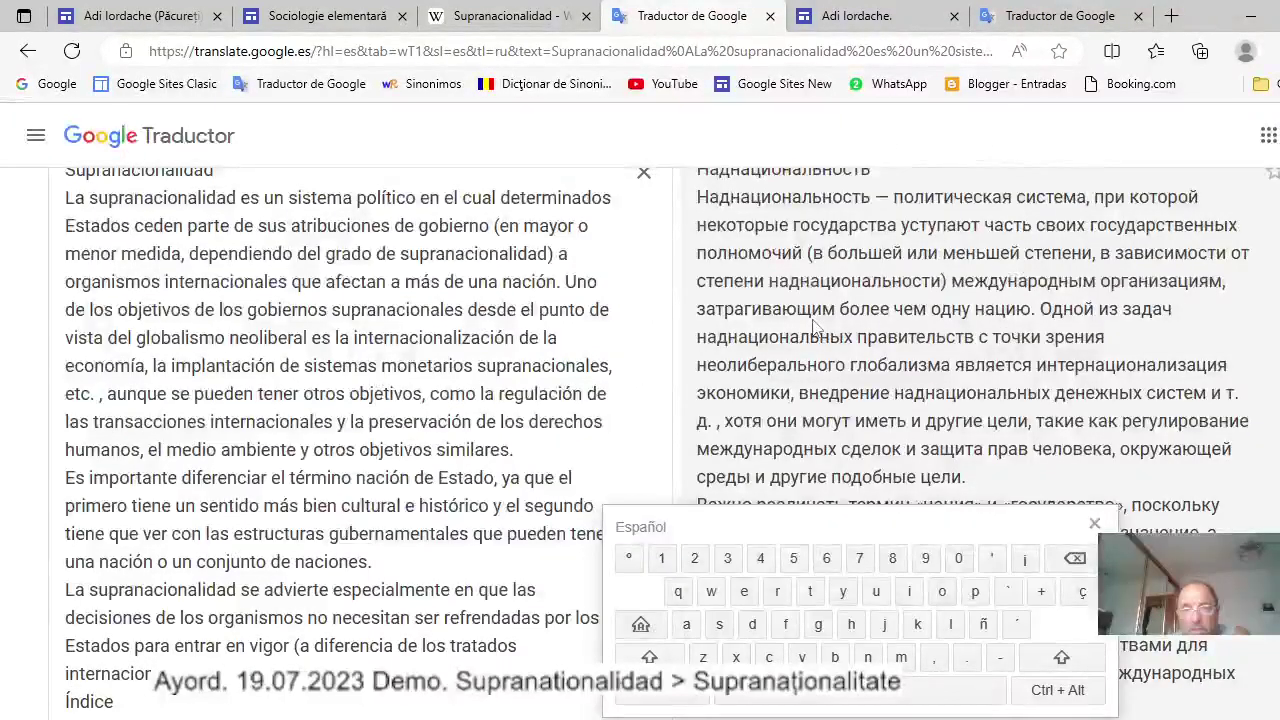
{"action": "key", "text": "ctrl+6"}
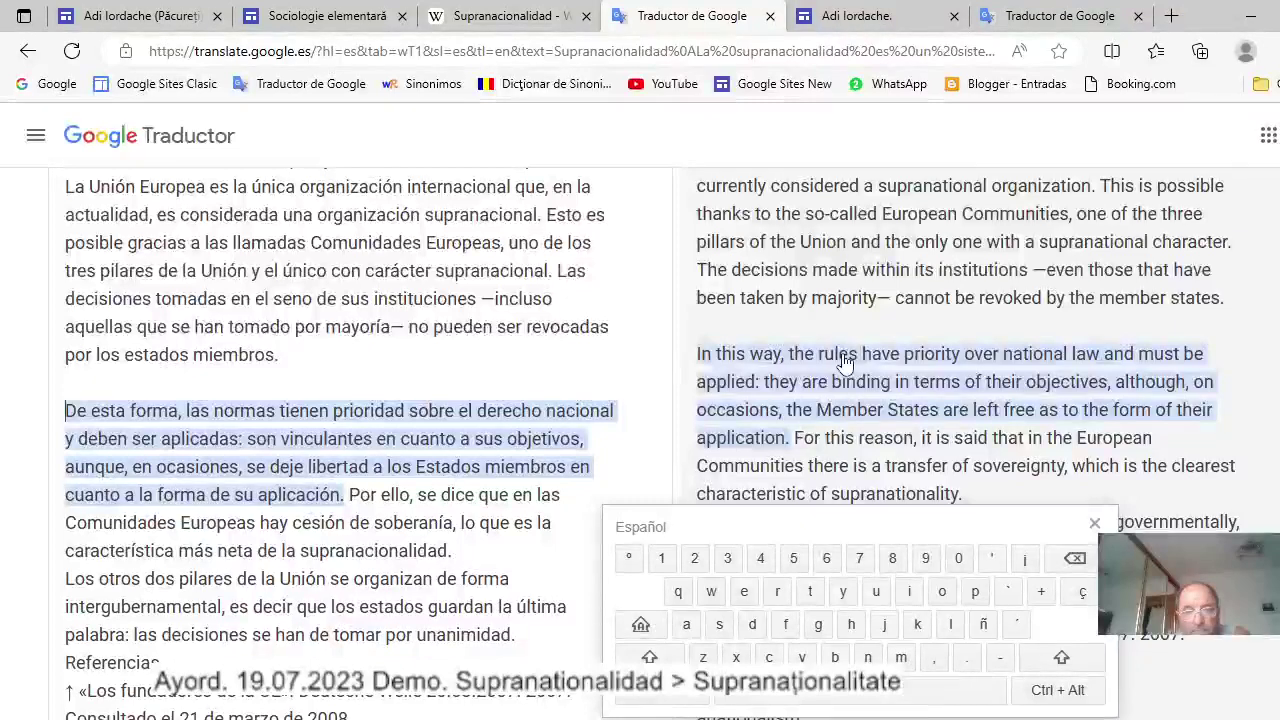
{"action": "key", "text": "ctrl+2"}
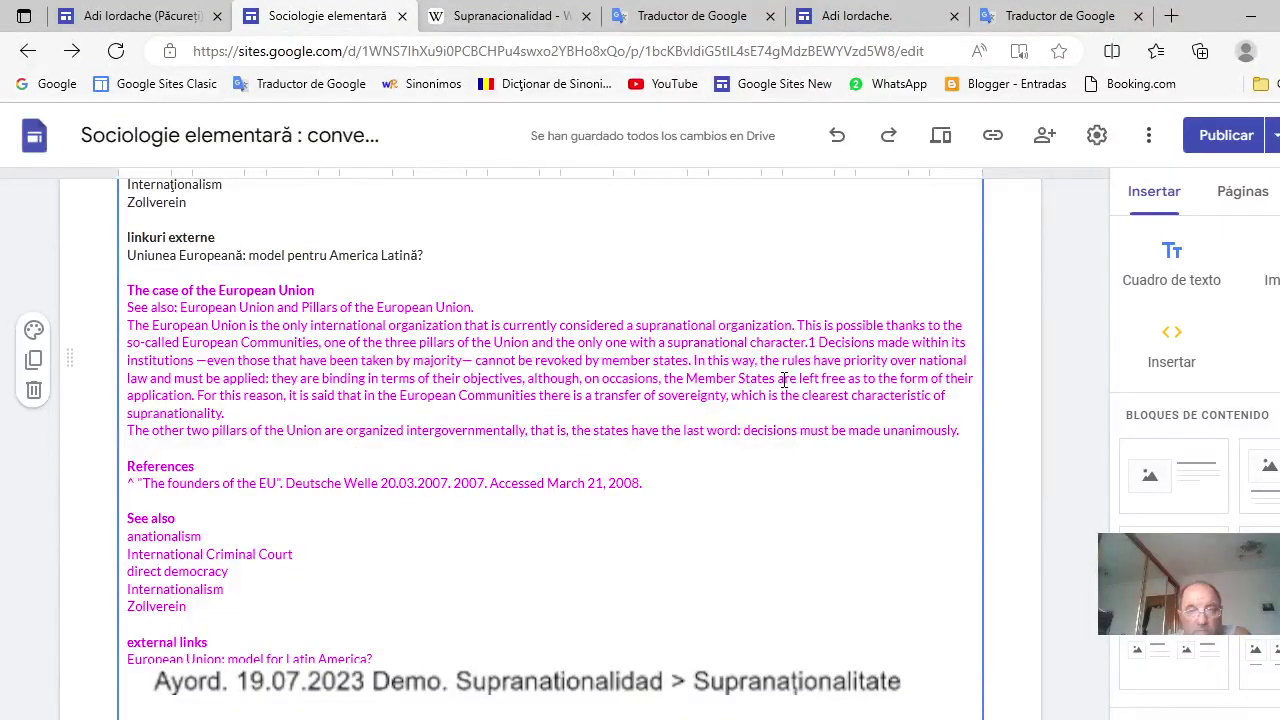
{"action": "left_click", "coordinate": [694, 362]}
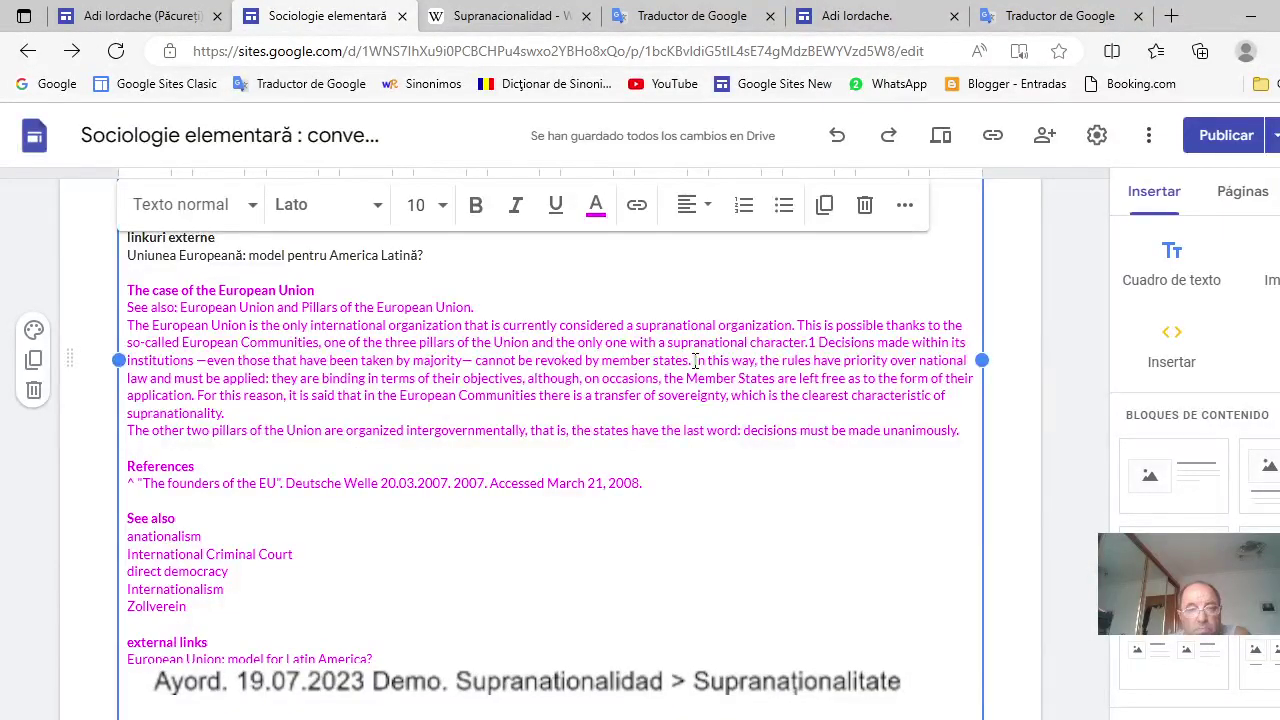
{"action": "key", "text": "Return"}
{"action": "key", "text": "Return"}
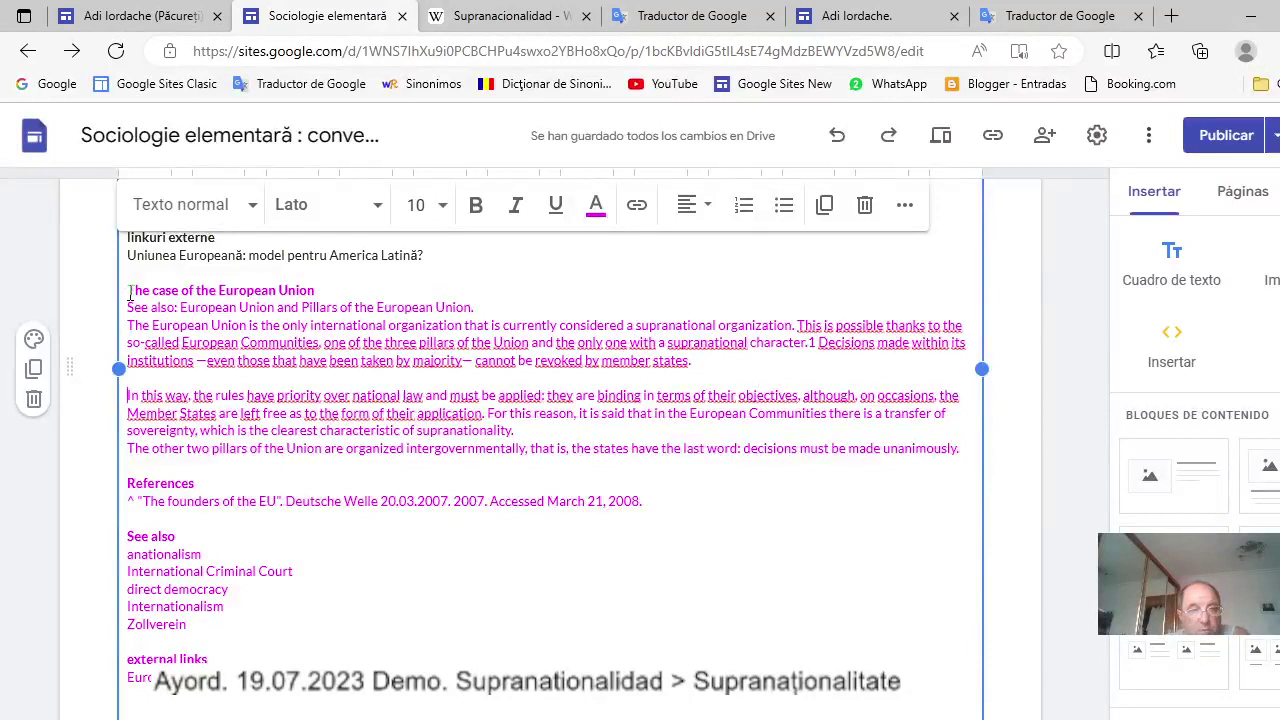
Cut the English text from "The case of the European Union" through "cannot be revoked by member states." out of the long text box.
{"action": "left_click_drag", "start_coordinate": [129, 291], "coordinate": [693, 359]}
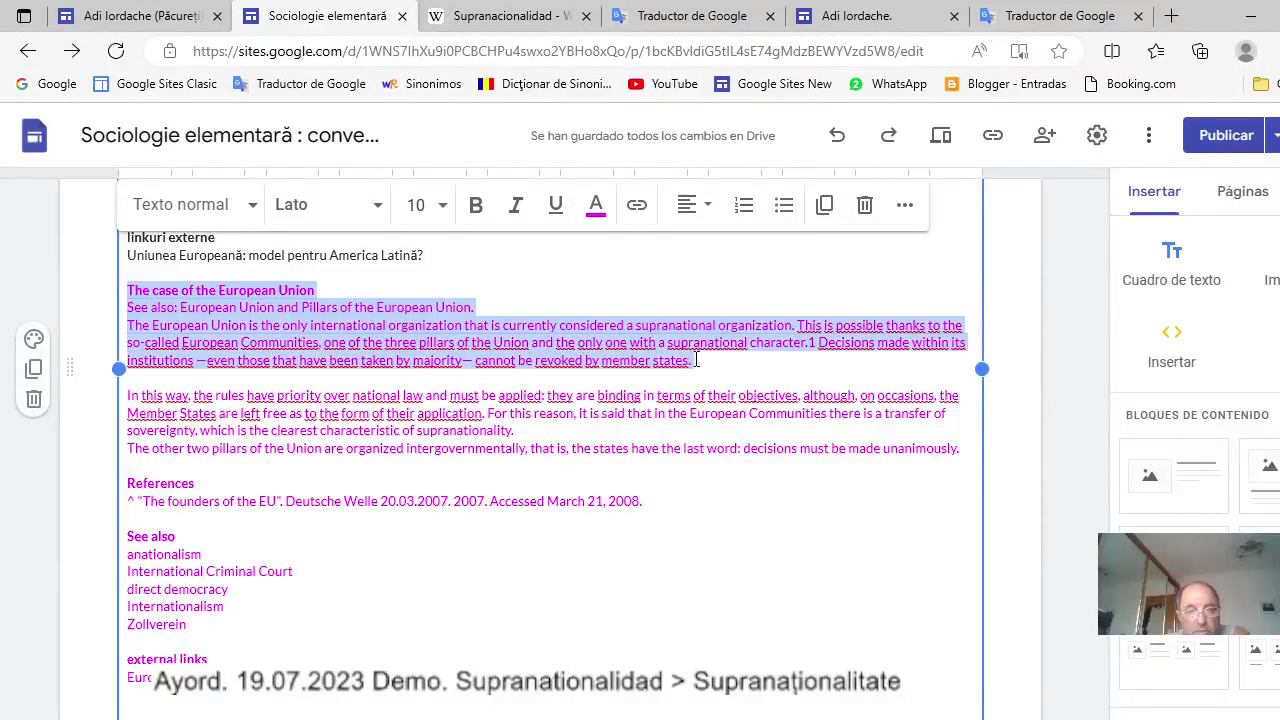
{"action": "right_click", "coordinate": [641, 342]}
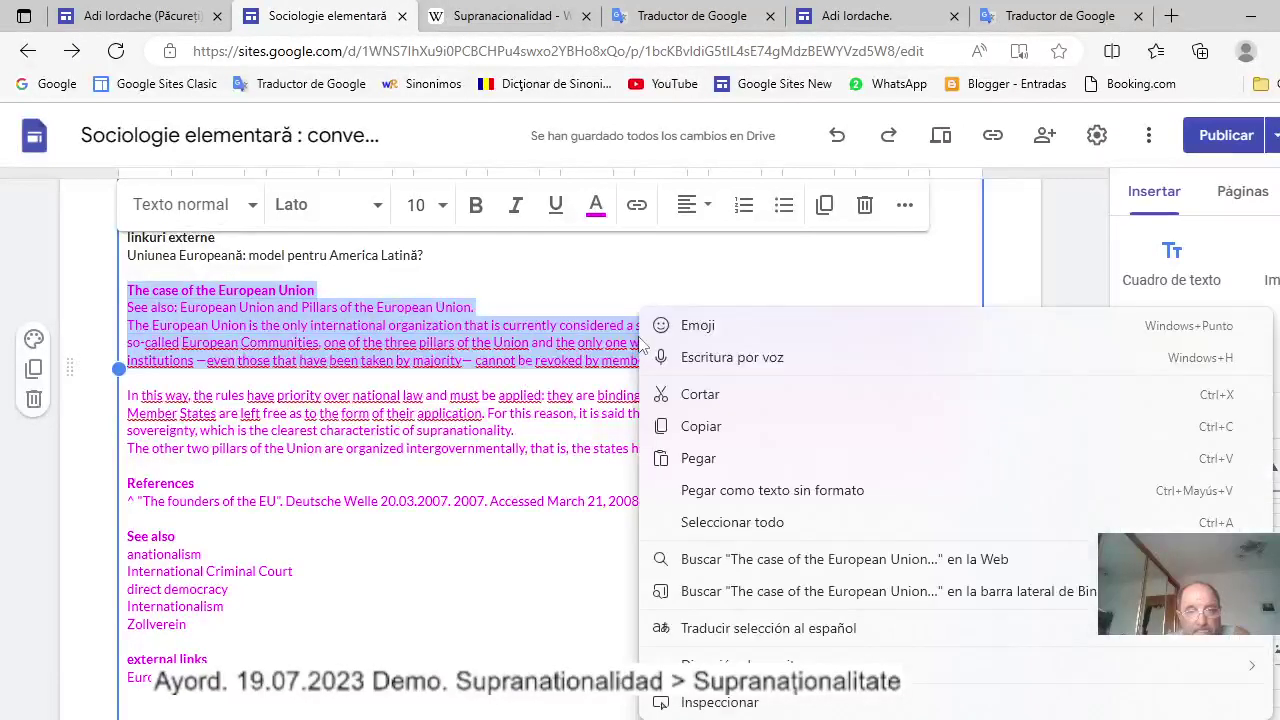
{"action": "left_click", "coordinate": [700, 396]}
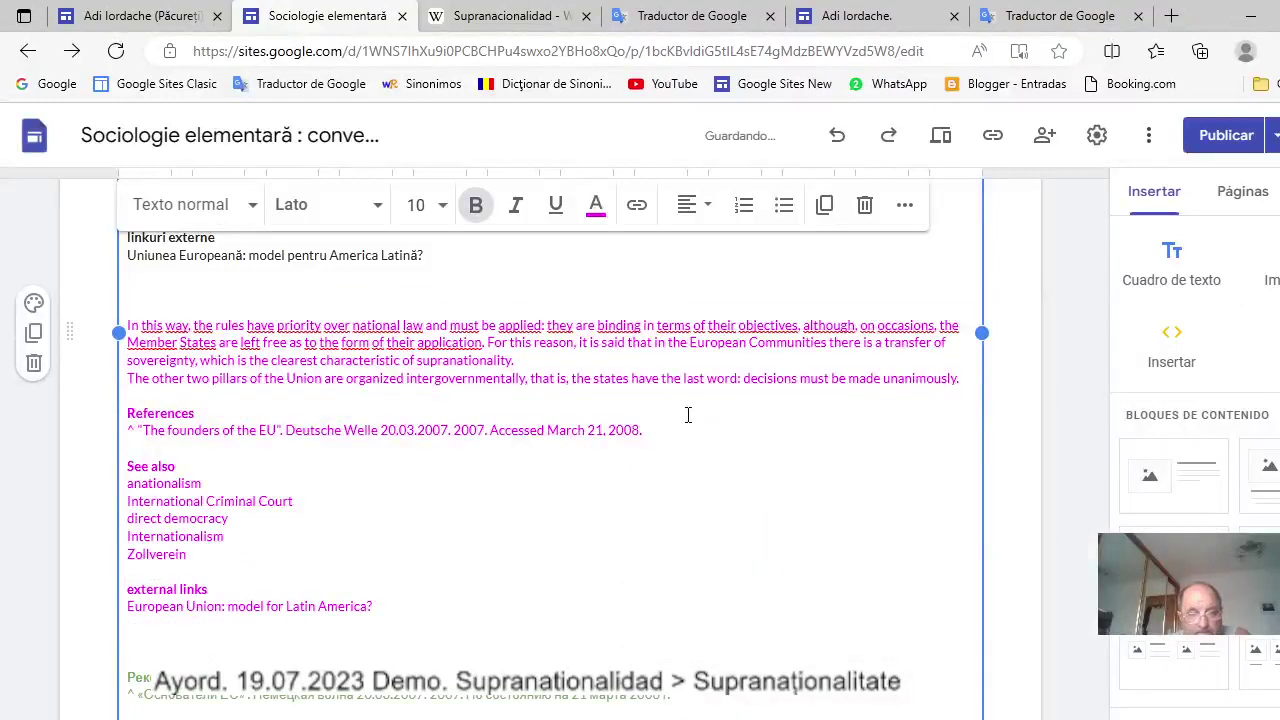
Remove the third column's image placeholder in the "El caso de la Unión Europea" row and paste the cut English text into its text field.
{"action": "scroll", "coordinate": [686, 409], "scroll_direction": "down", "scroll_amount": 3}
{"action": "scroll", "coordinate": [687, 416], "scroll_direction": "down", "scroll_amount": 4}
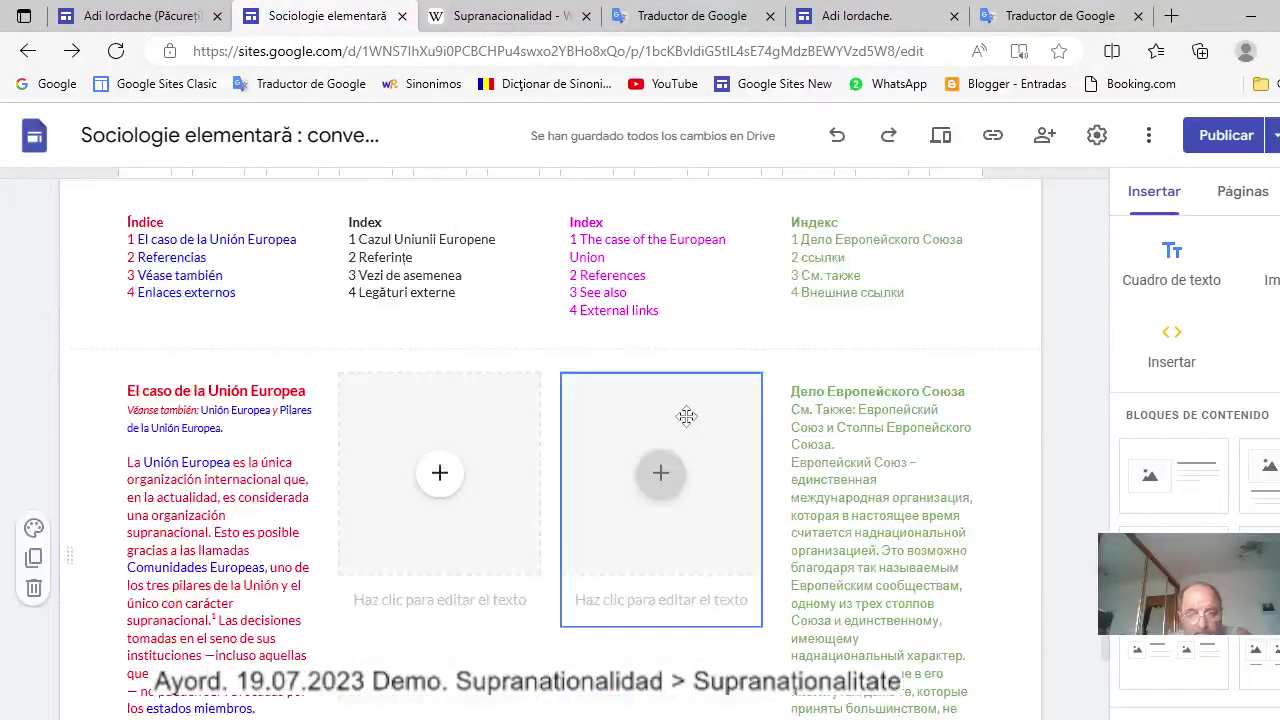
{"action": "left_click", "coordinate": [716, 417]}
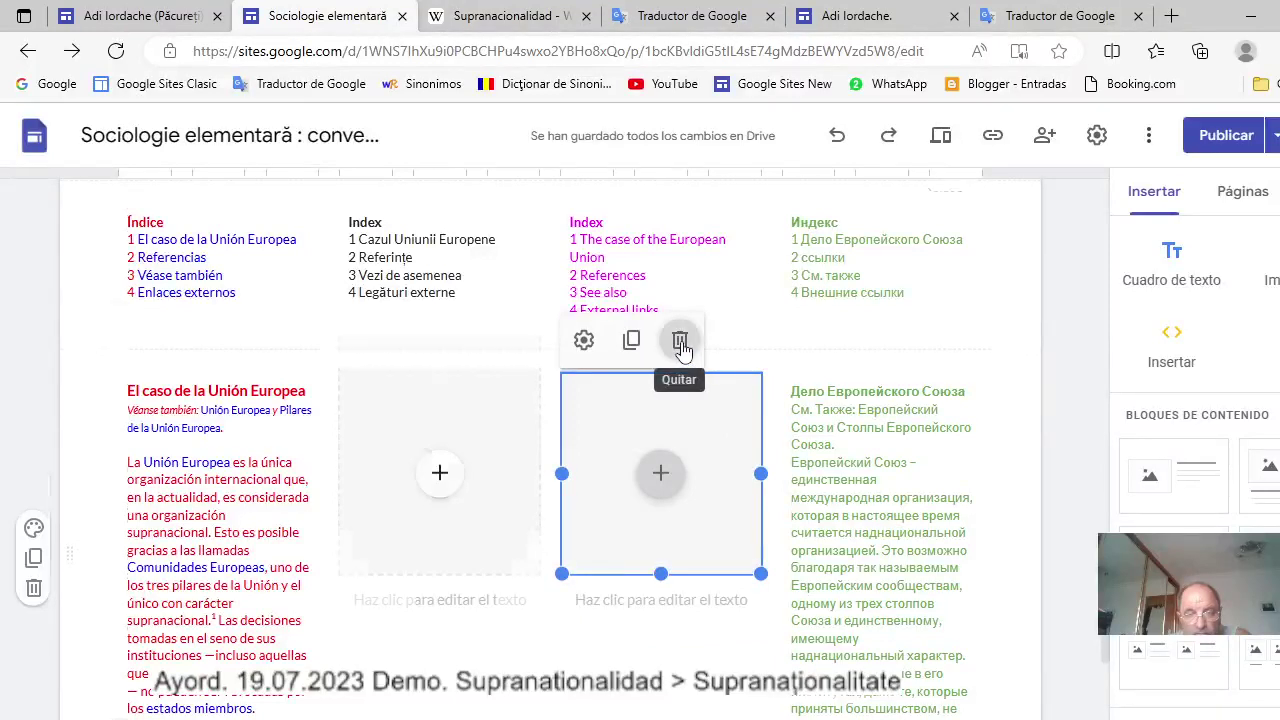
{"action": "left_click", "coordinate": [680, 340]}
{"action": "left_click", "coordinate": [691, 350]}
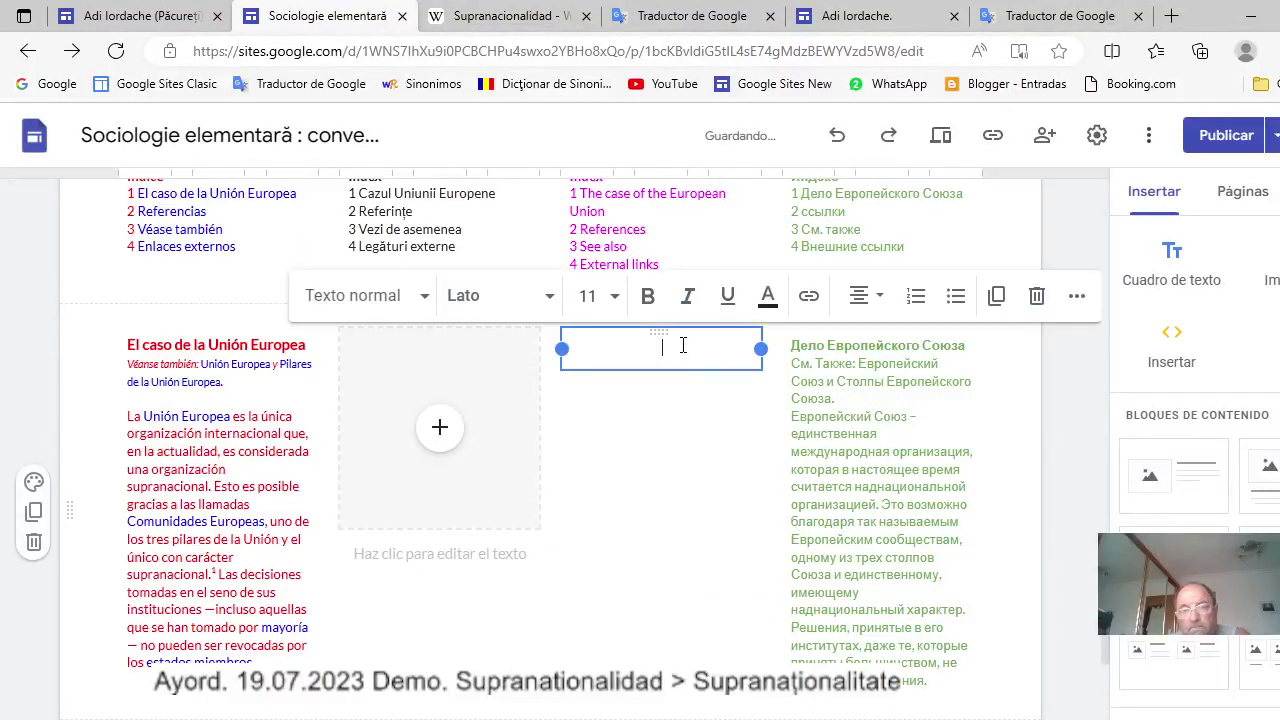
{"action": "right_click", "coordinate": [671, 344]}
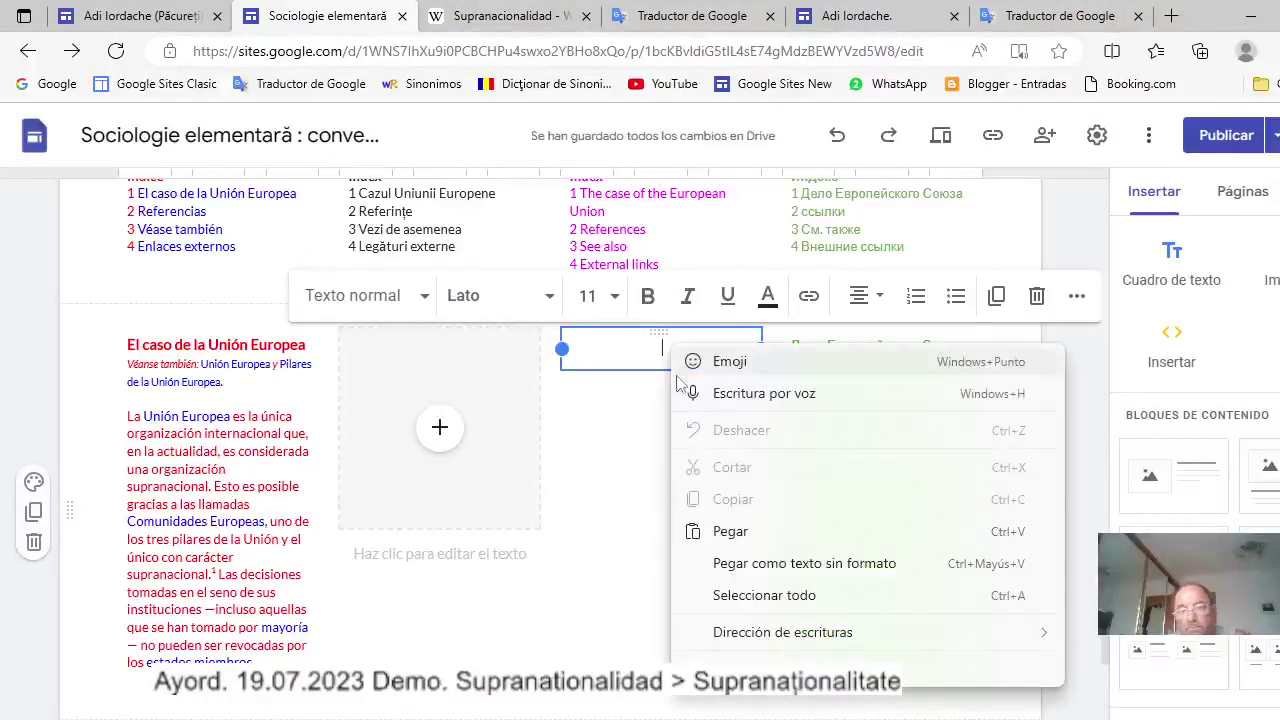
{"action": "left_click", "coordinate": [728, 531]}
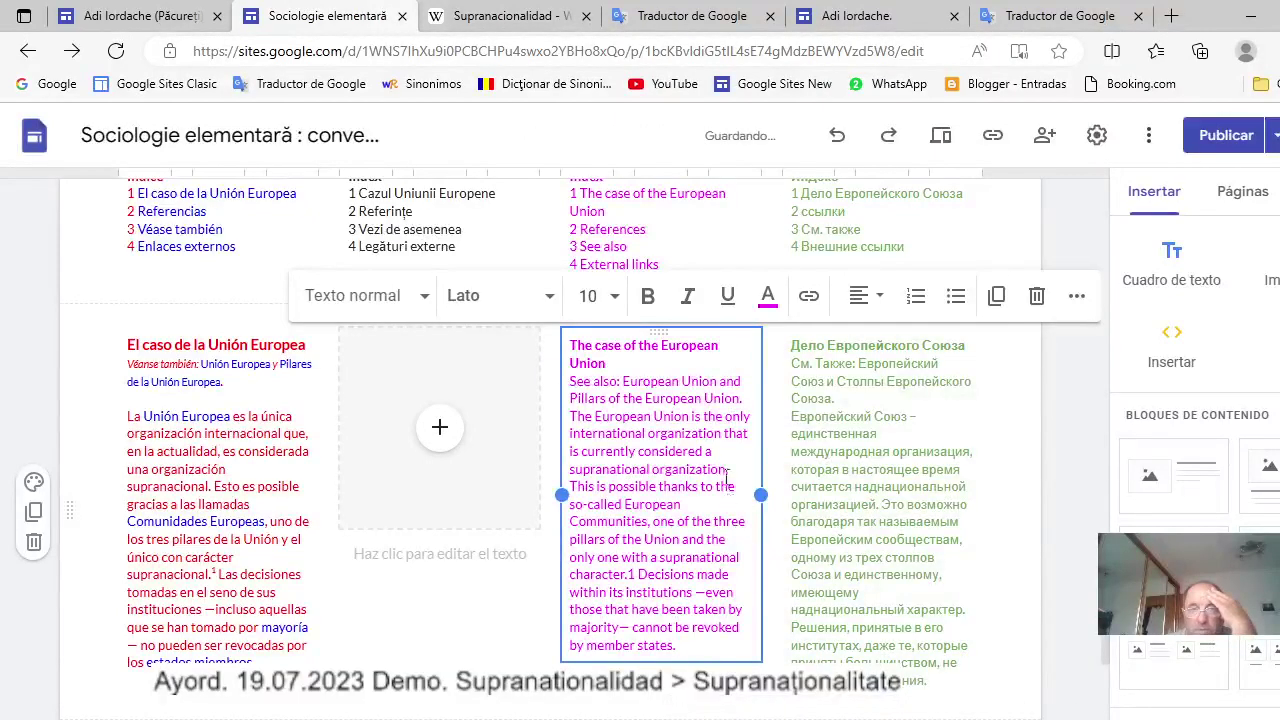
Cut the English text from "In this way, the rules have priority" through "decisions must be made unanimously." out of the long text box.
{"action": "scroll", "coordinate": [726, 430], "scroll_direction": "up", "scroll_amount": 9}
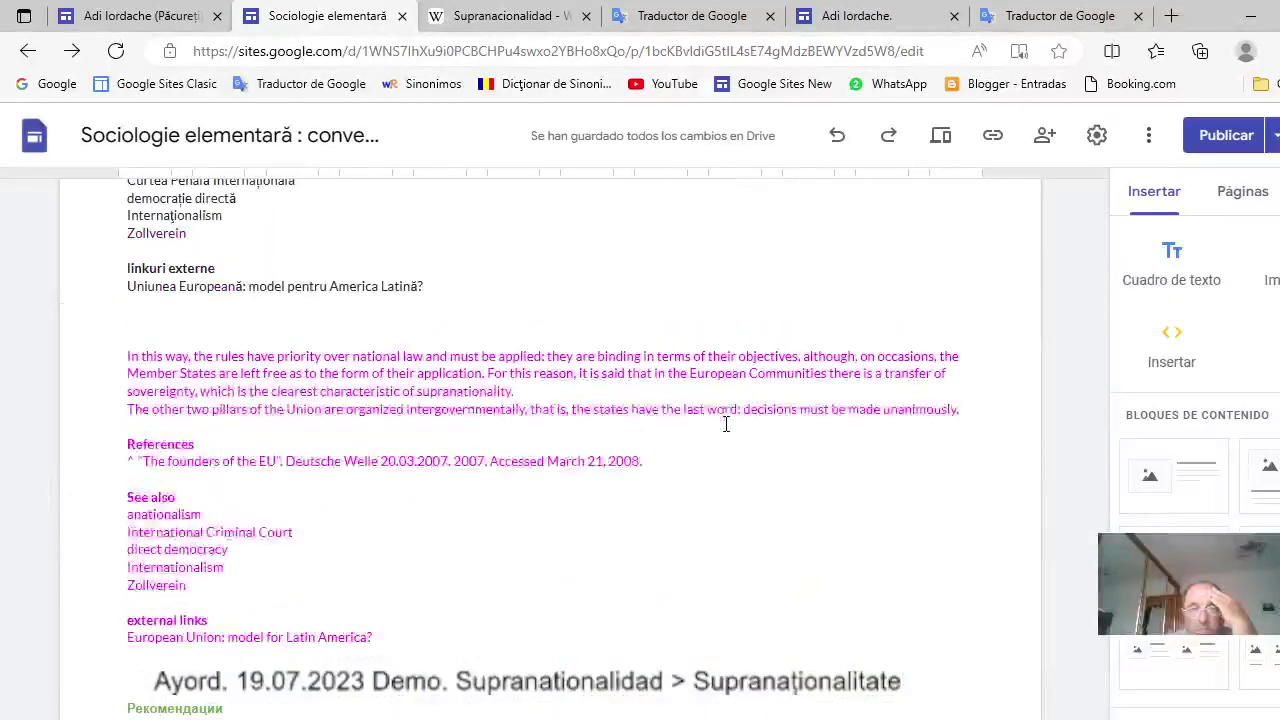
{"action": "scroll", "coordinate": [726, 424], "scroll_direction": "up", "scroll_amount": 1}
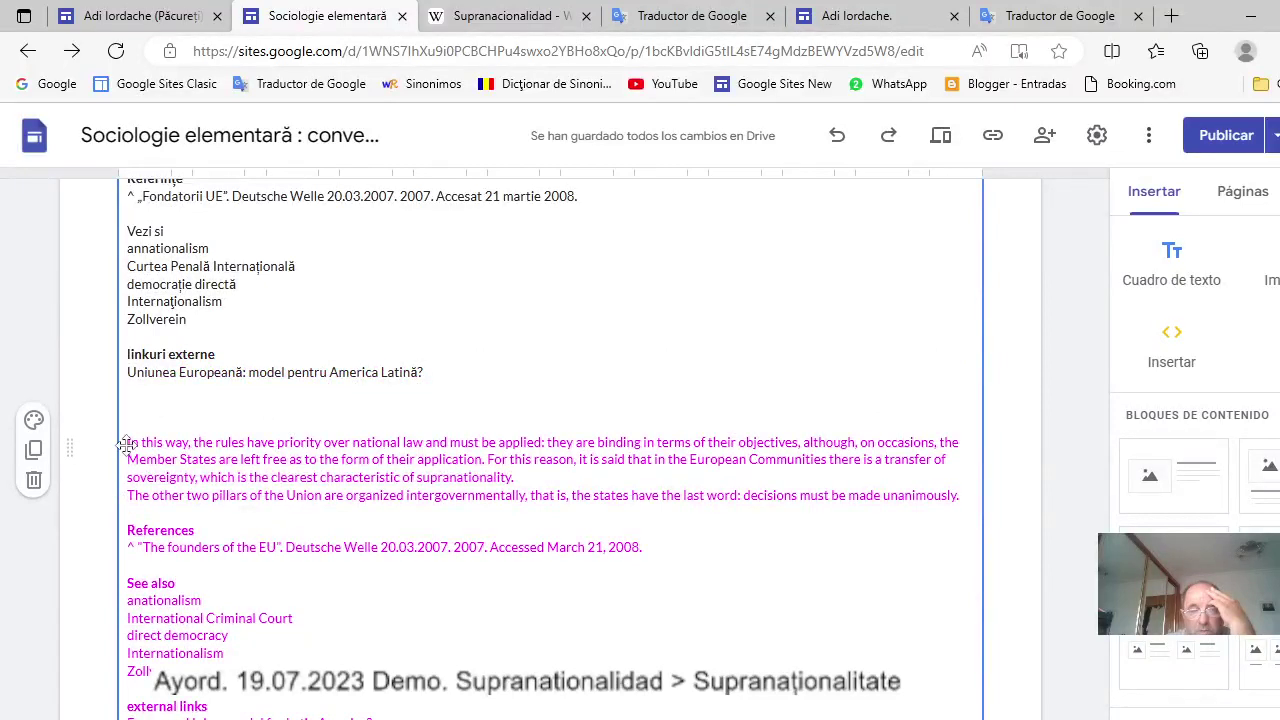
{"action": "left_click_drag", "start_coordinate": [130, 444], "coordinate": [826, 508]}
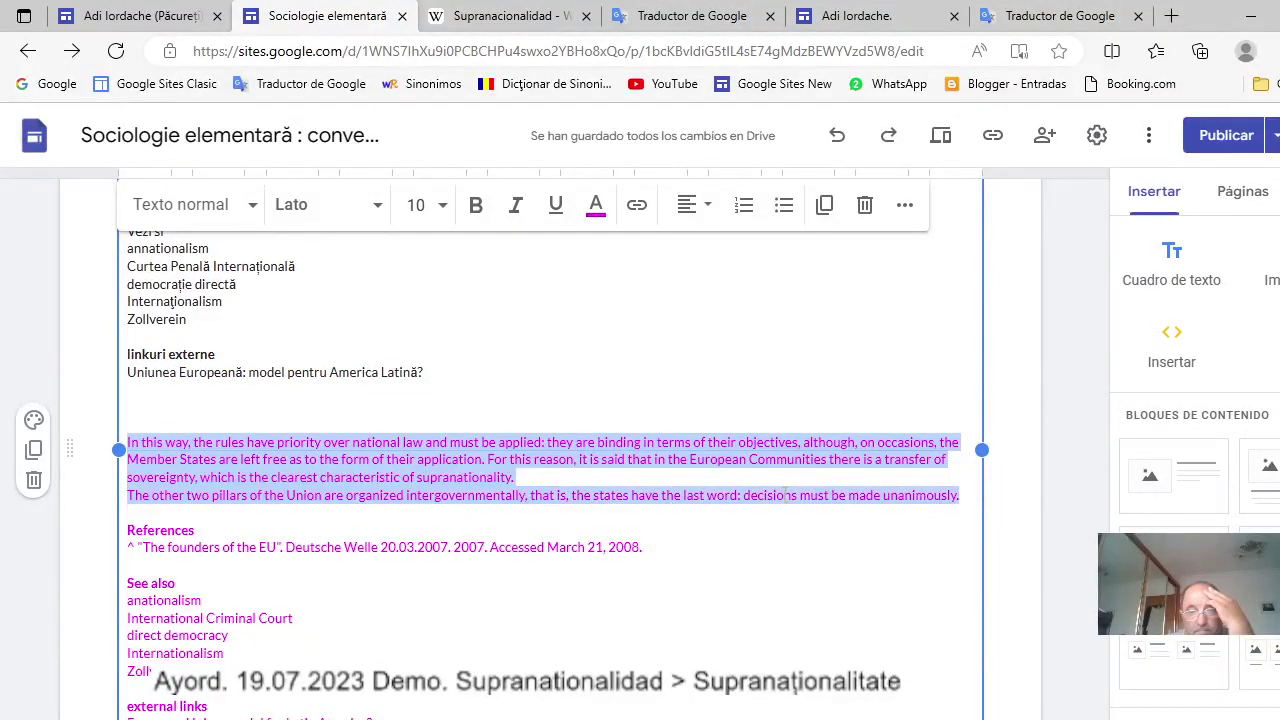
{"action": "right_click", "coordinate": [456, 462]}
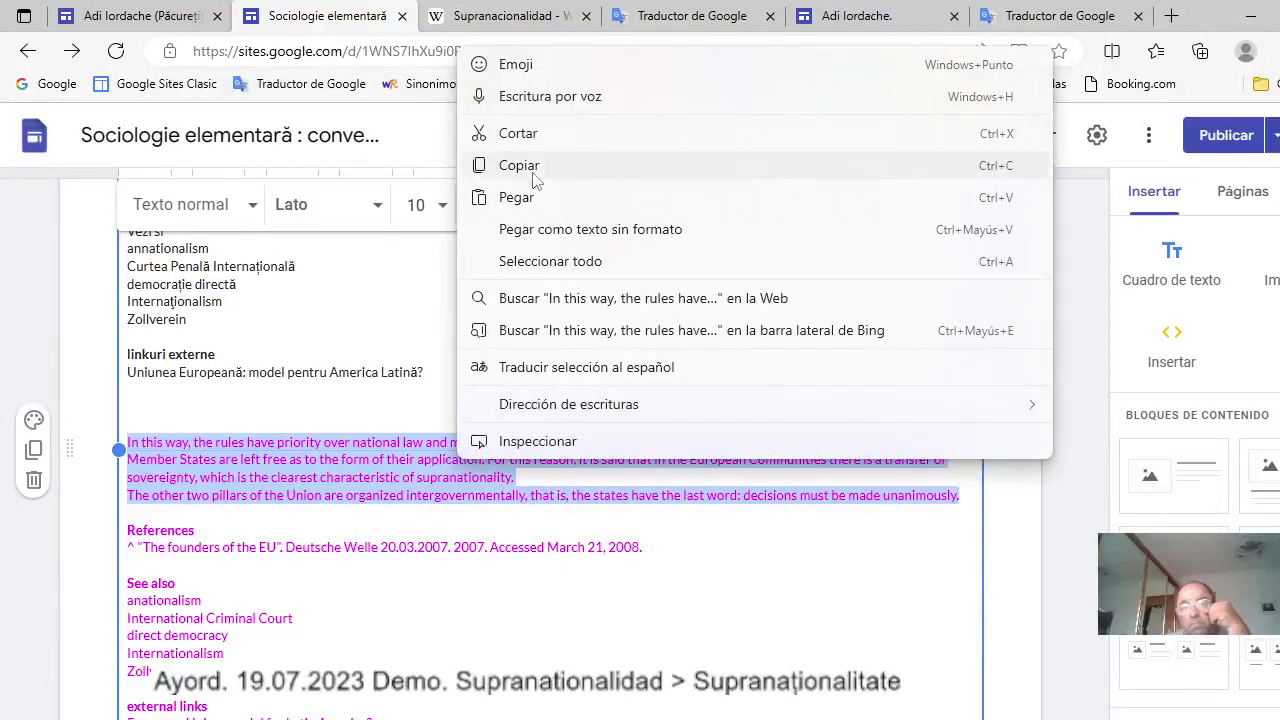
{"action": "left_click", "coordinate": [522, 133]}
Remove the third column's image placeholder in the "De esta forma, las normas" row and paste the cut English passage into its text field.
{"action": "scroll", "coordinate": [581, 489], "scroll_direction": "down", "scroll_amount": 3}
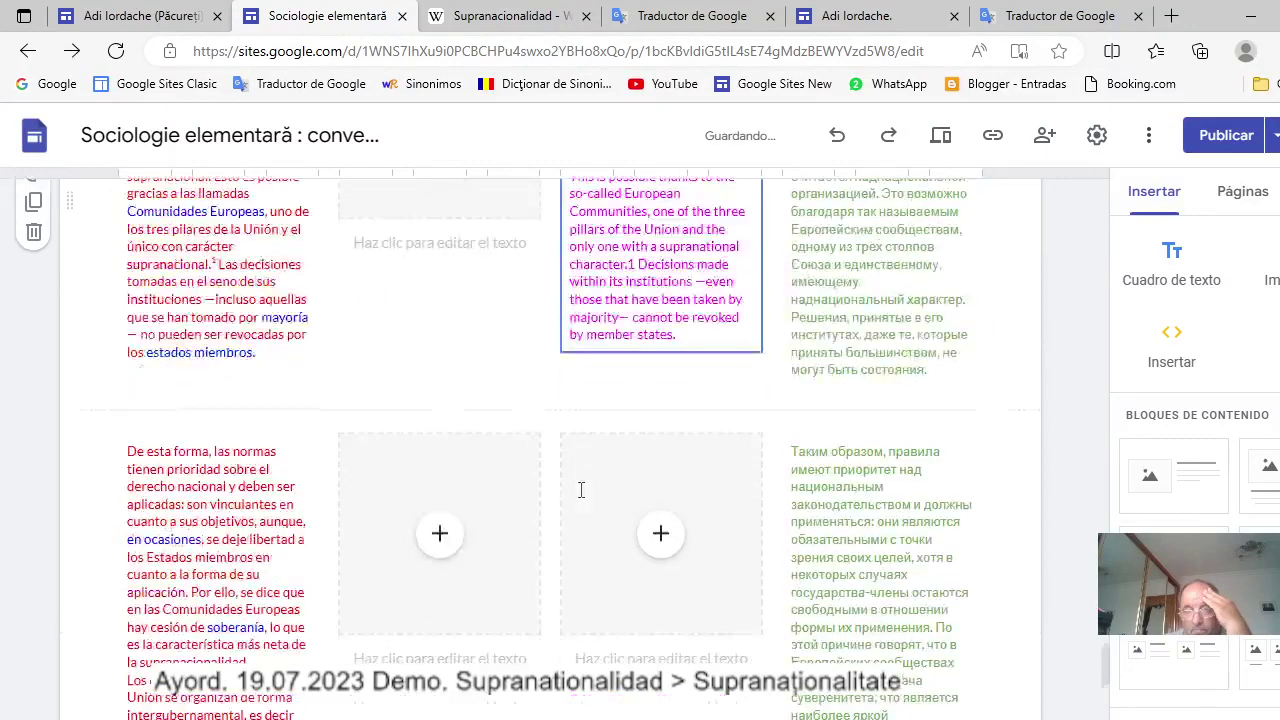
{"action": "left_click", "coordinate": [736, 507]}
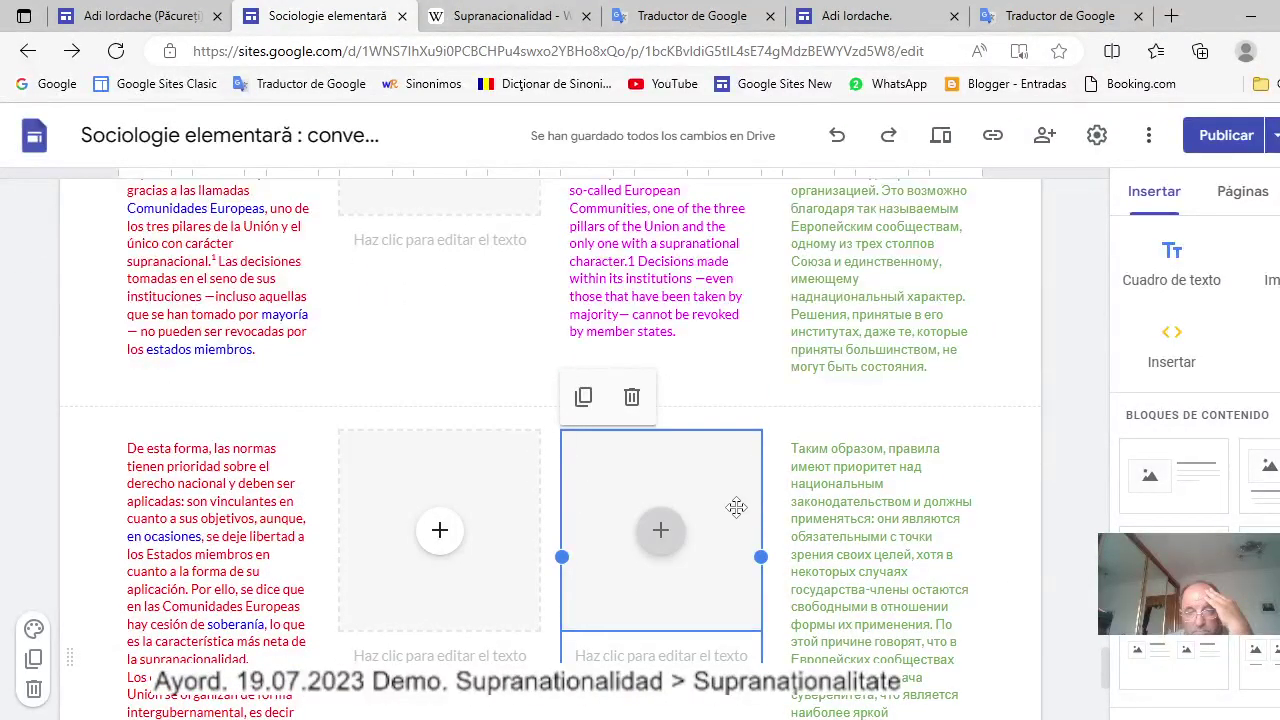
{"action": "left_click", "coordinate": [683, 398]}
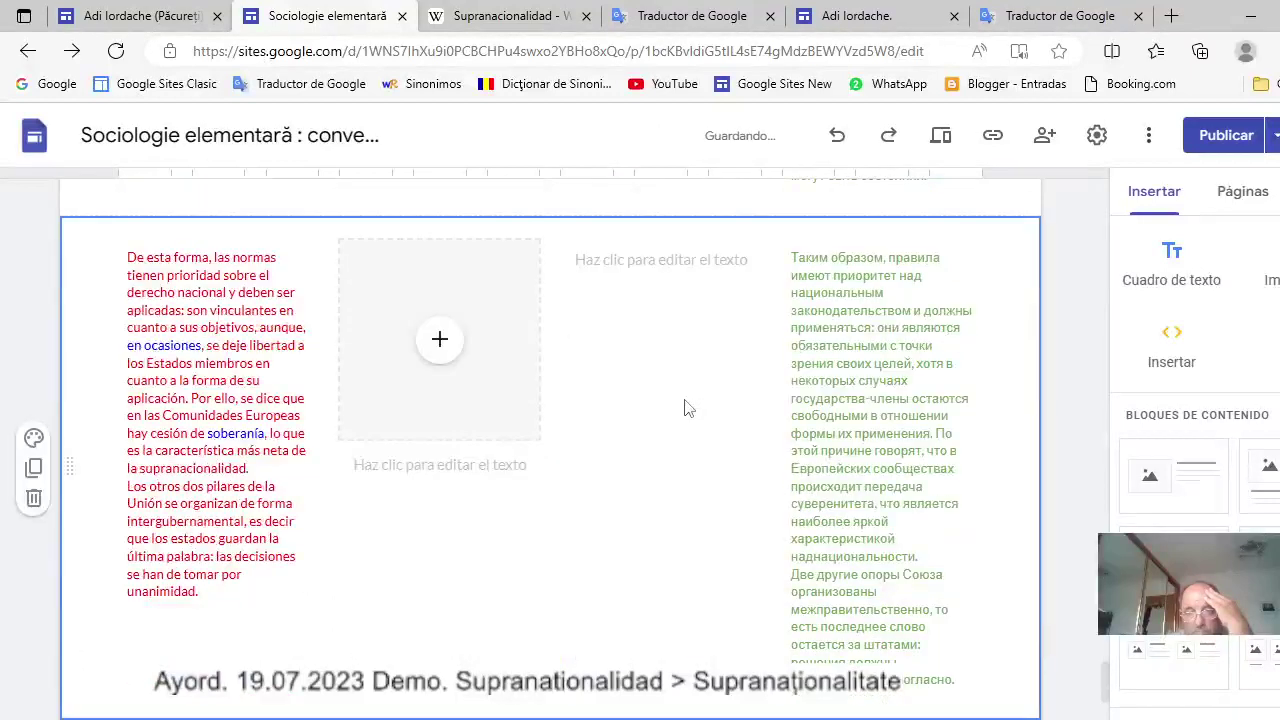
{"action": "left_click", "coordinate": [660, 260]}
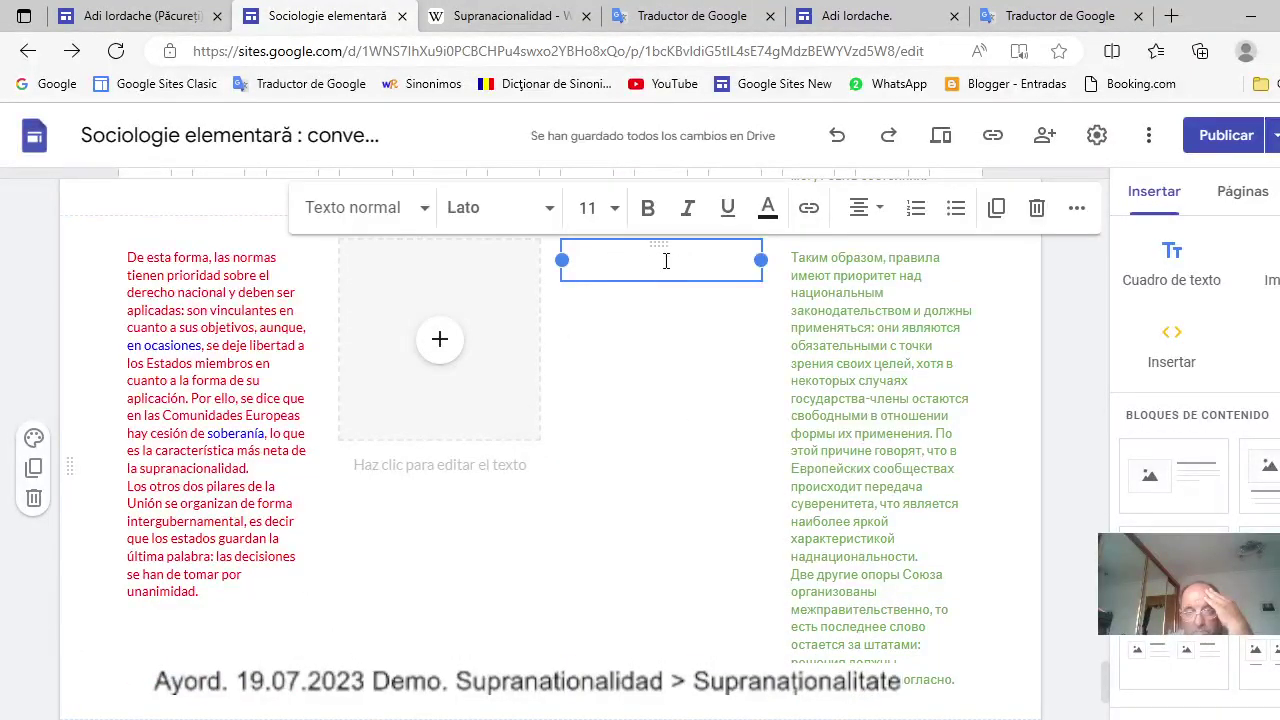
{"action": "right_click", "coordinate": [663, 260]}
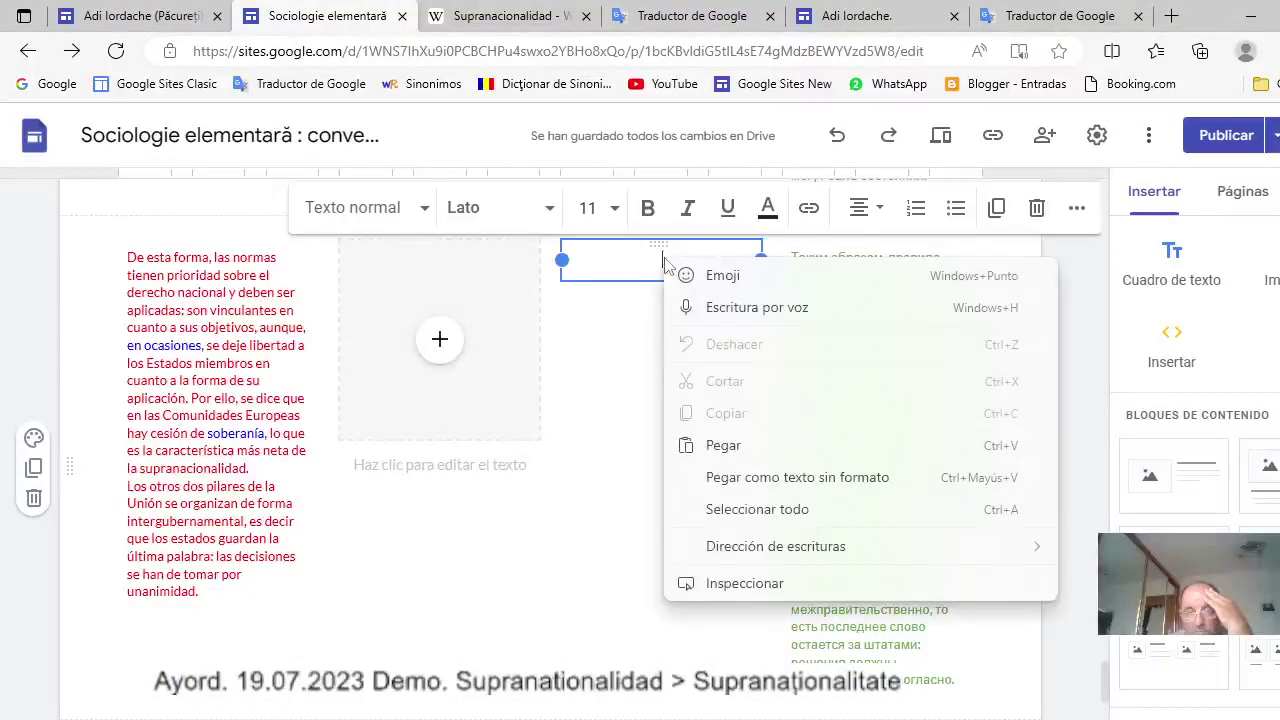
{"action": "left_click", "coordinate": [722, 444]}
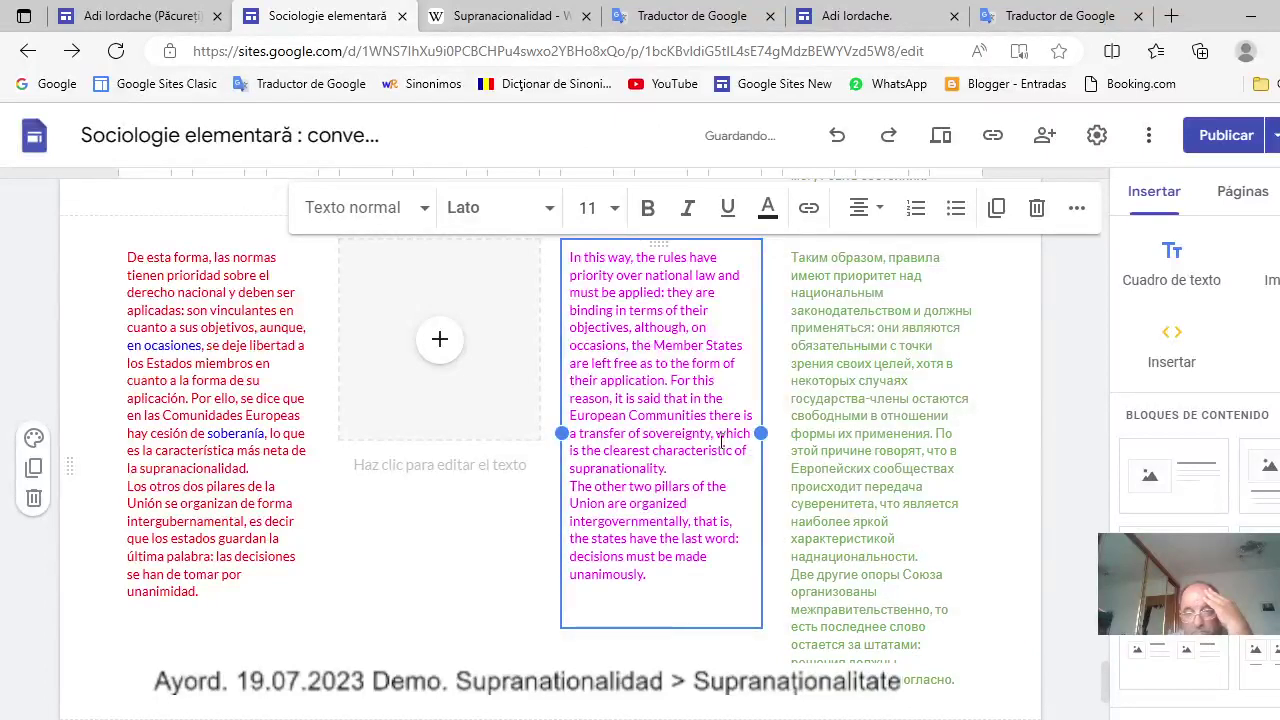
Separate the Romanian text before "În acest fel, normele au prioritate" with a blank line in the long text box.
{"action": "scroll", "coordinate": [679, 561], "scroll_direction": "up", "scroll_amount": 3}
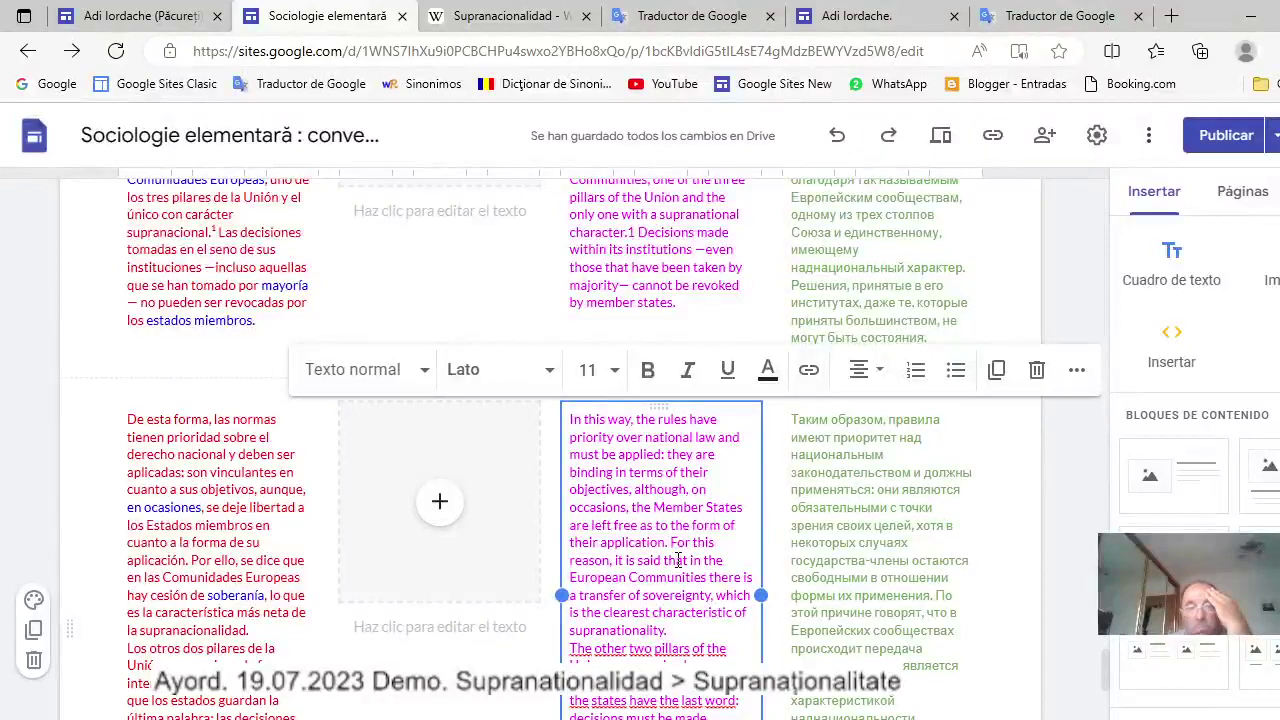
{"action": "scroll", "coordinate": [678, 560], "scroll_direction": "up", "scroll_amount": 5}
{"action": "scroll", "coordinate": [678, 561], "scroll_direction": "down", "scroll_amount": 10}
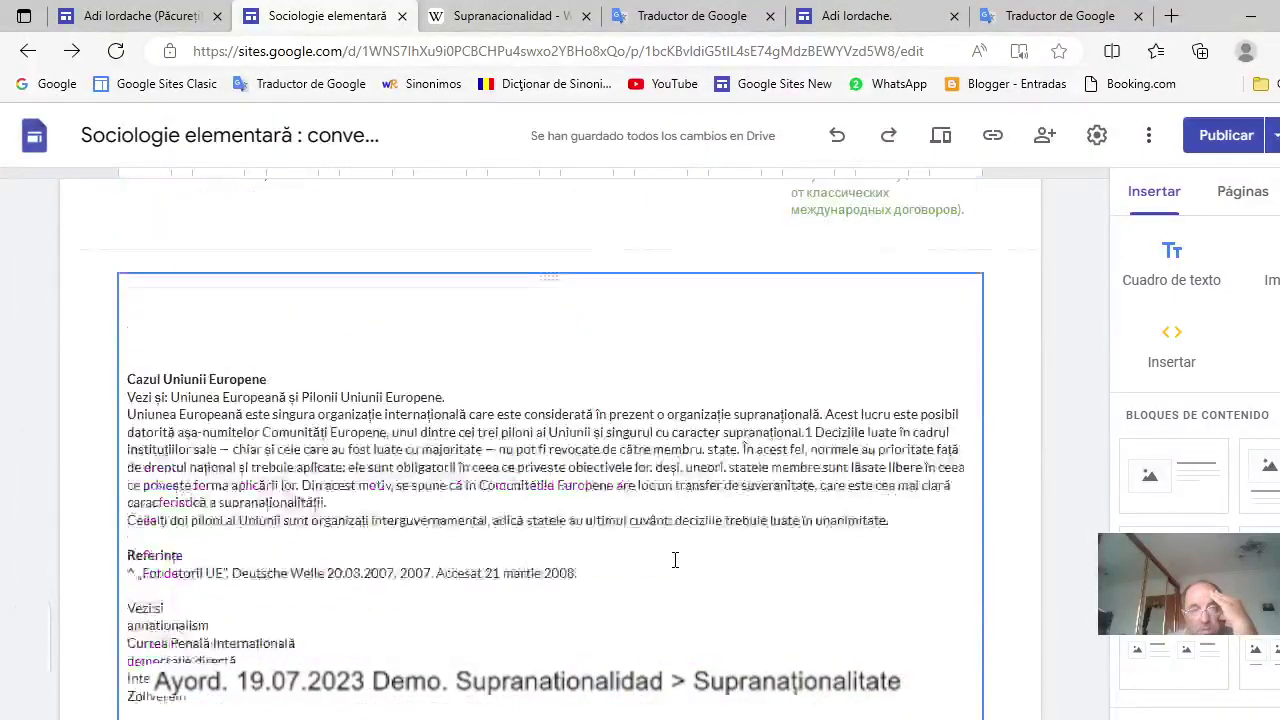
{"action": "left_click", "coordinate": [743, 449]}
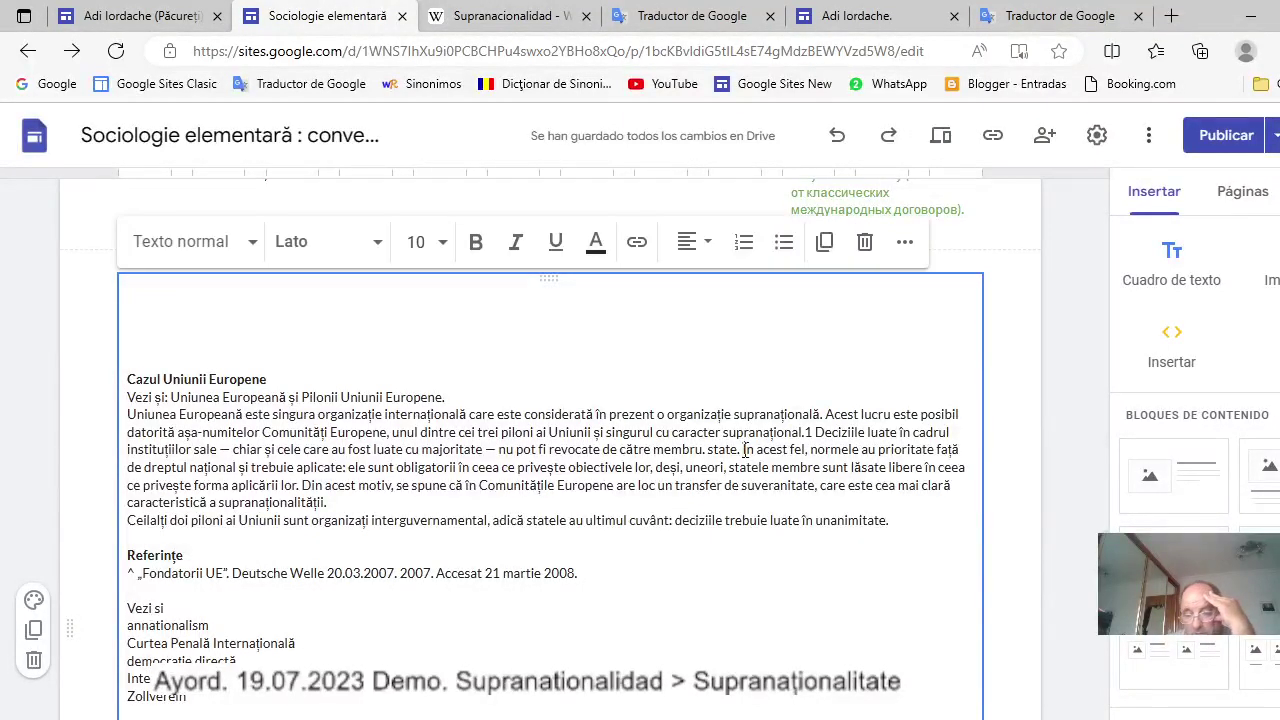
{"action": "key", "text": "Return"}
{"action": "key", "text": "Return"}
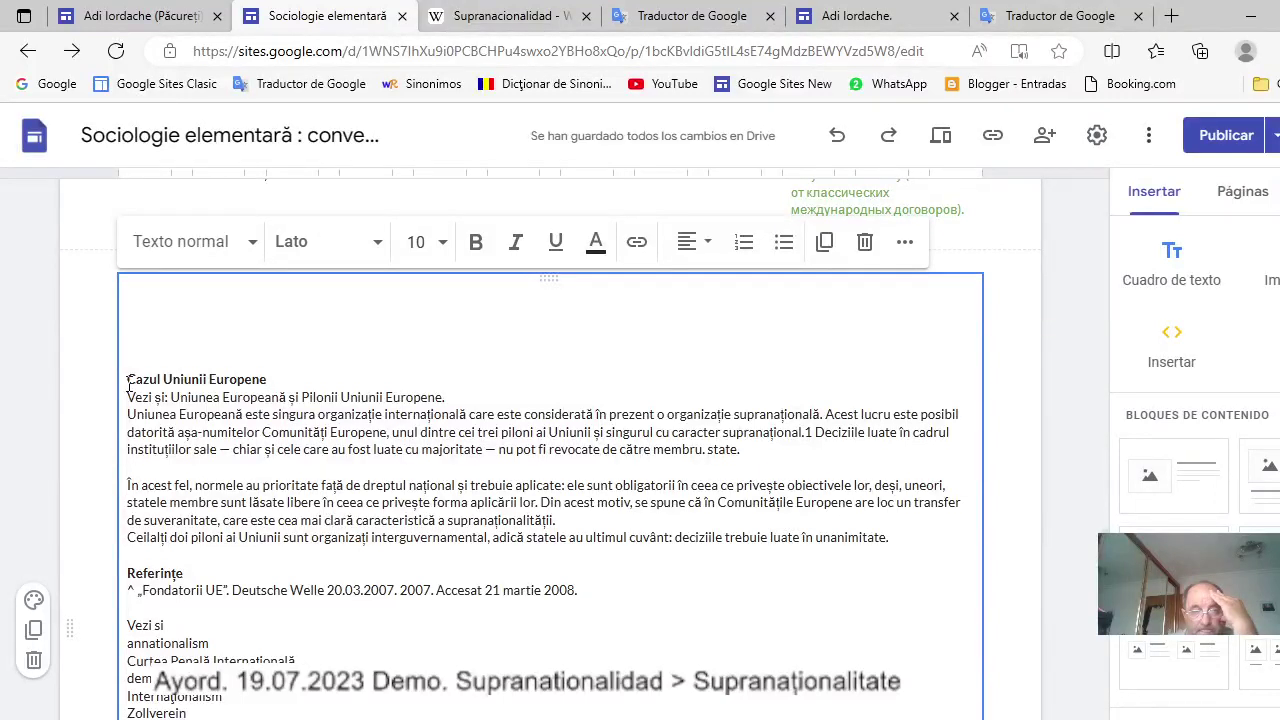
Copy the Romanian text from "Cazul Uniunii Europene" through "nu pot fi revocate de către membru. state." in the long text box.
{"action": "left_click_drag", "start_coordinate": [127, 380], "coordinate": [740, 450]}
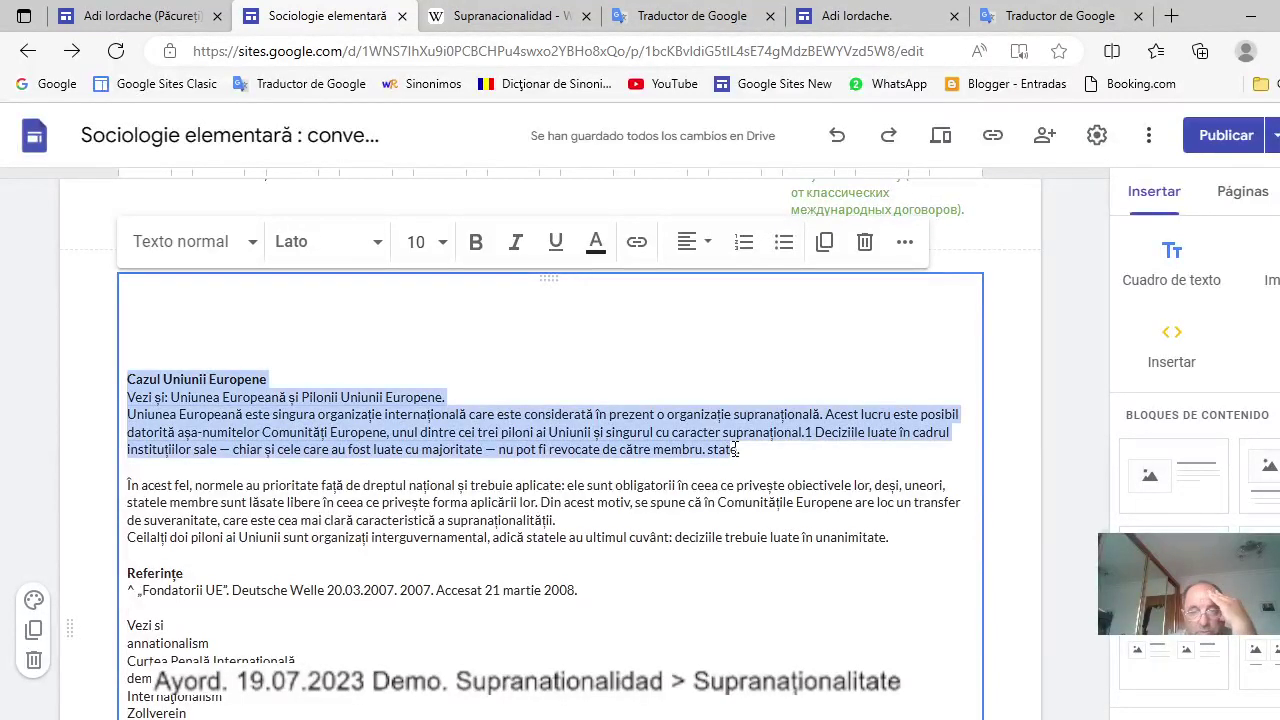
{"action": "right_click", "coordinate": [660, 432]}
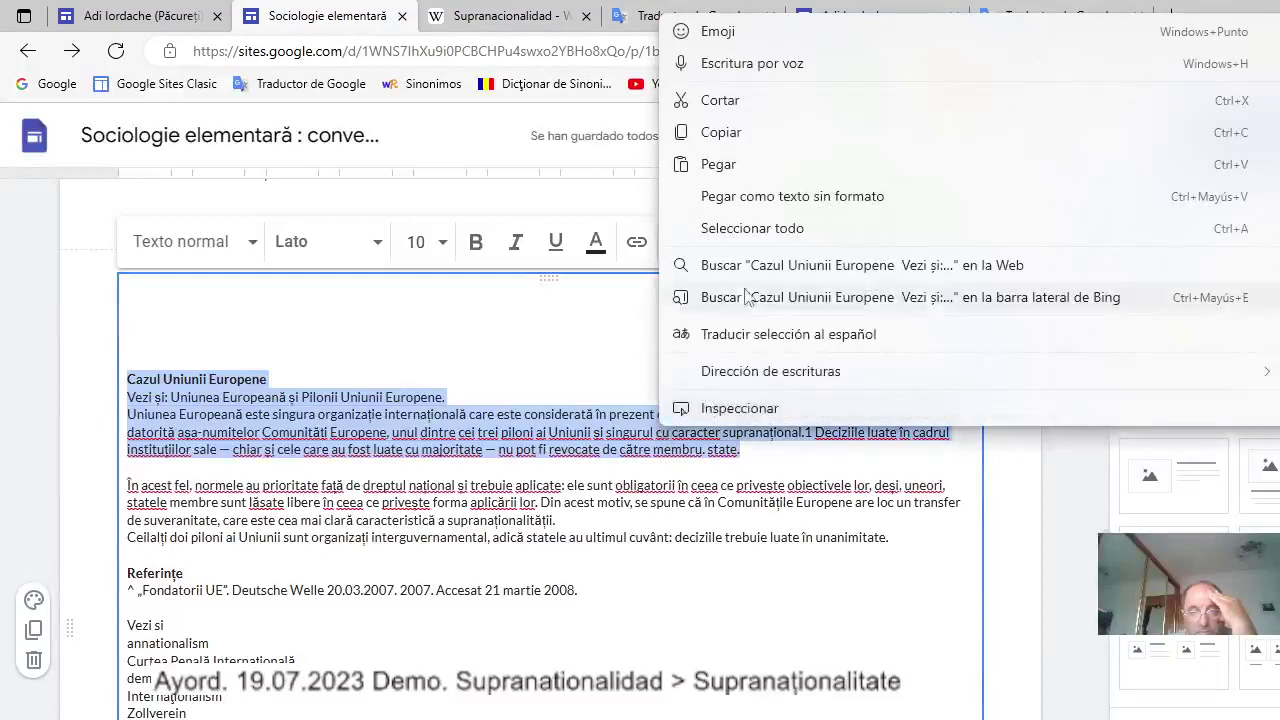
{"action": "left_click", "coordinate": [728, 134]}
Remove the second column's image placeholder in the "El caso de la Unión Europea" row and paste the Romanian text into its text field.
{"action": "scroll", "coordinate": [669, 440], "scroll_direction": "down", "scroll_amount": 6}
{"action": "scroll", "coordinate": [668, 521], "scroll_direction": "down", "scroll_amount": 8}
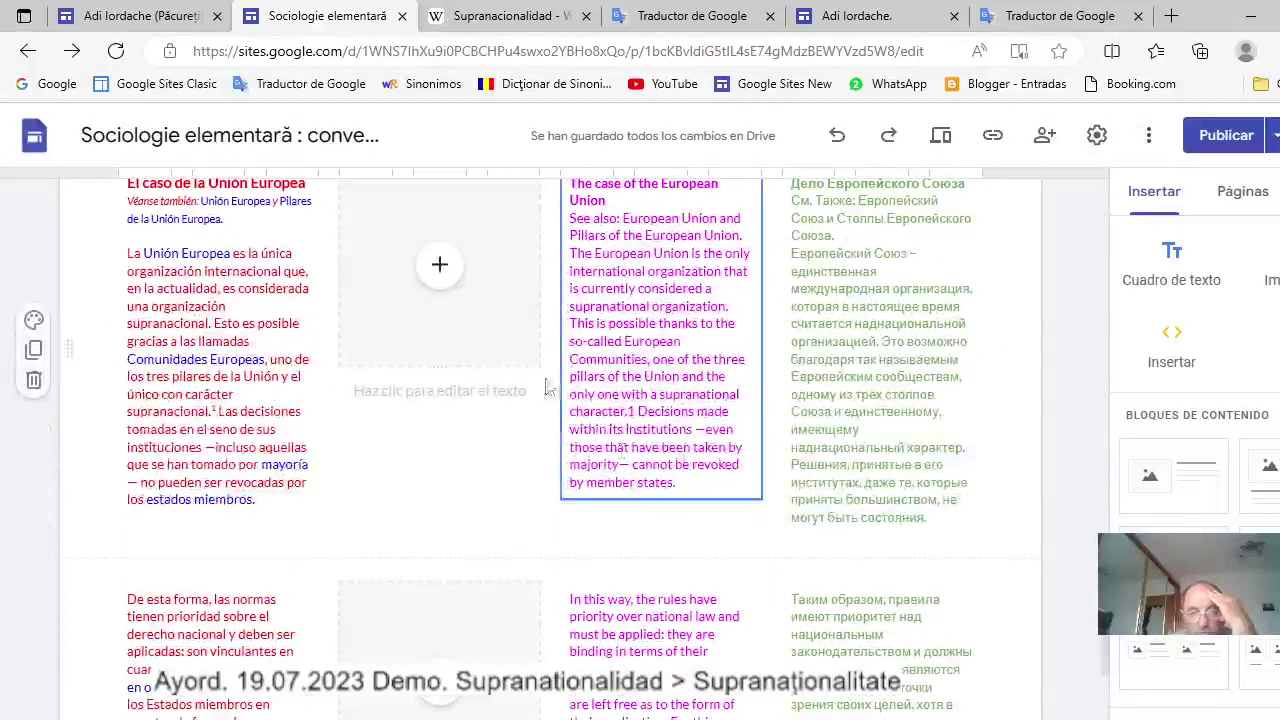
{"action": "left_click", "coordinate": [475, 337]}
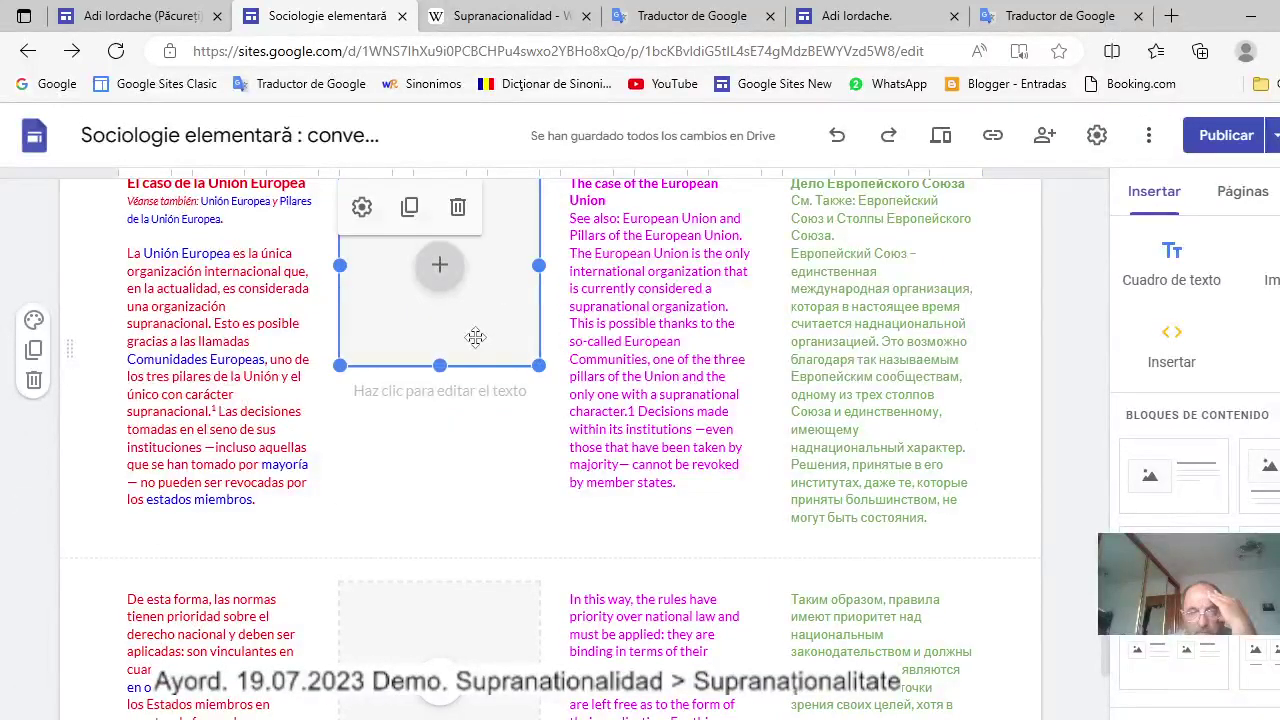
{"action": "left_click", "coordinate": [459, 209]}
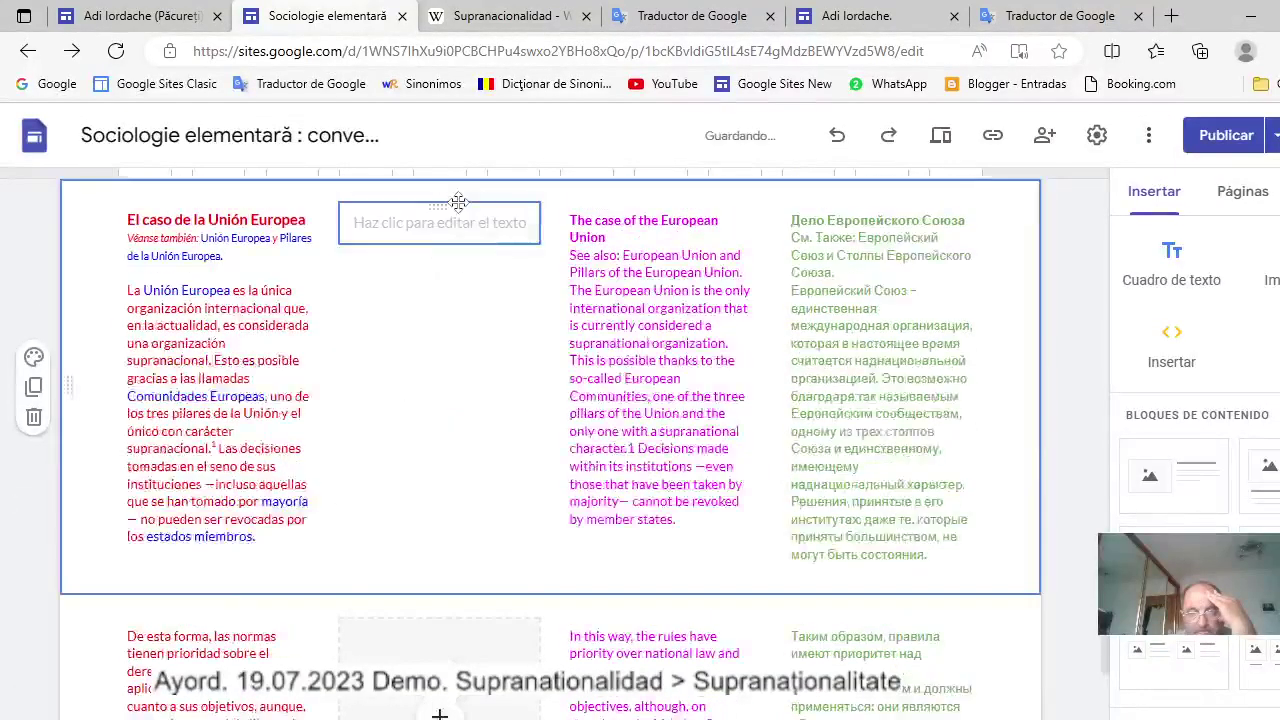
{"action": "left_click", "coordinate": [466, 220]}
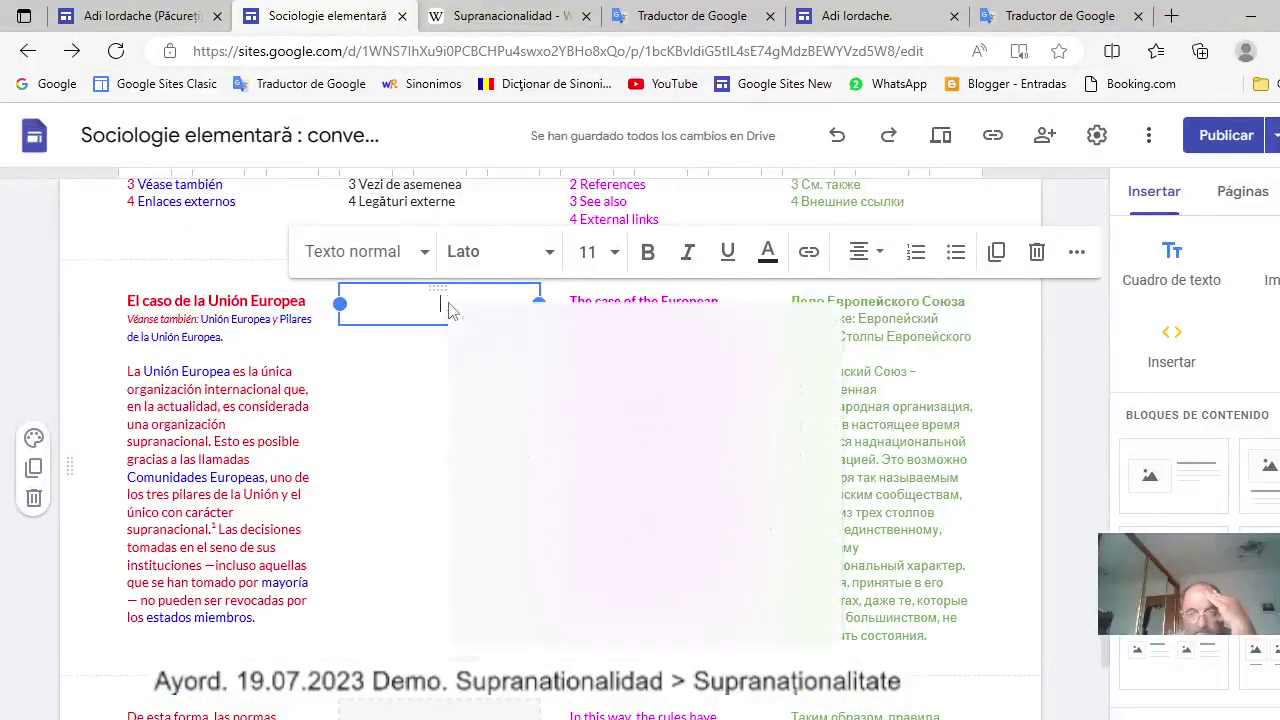
{"action": "right_click", "coordinate": [443, 305]}
{"action": "left_click", "coordinate": [510, 494]}
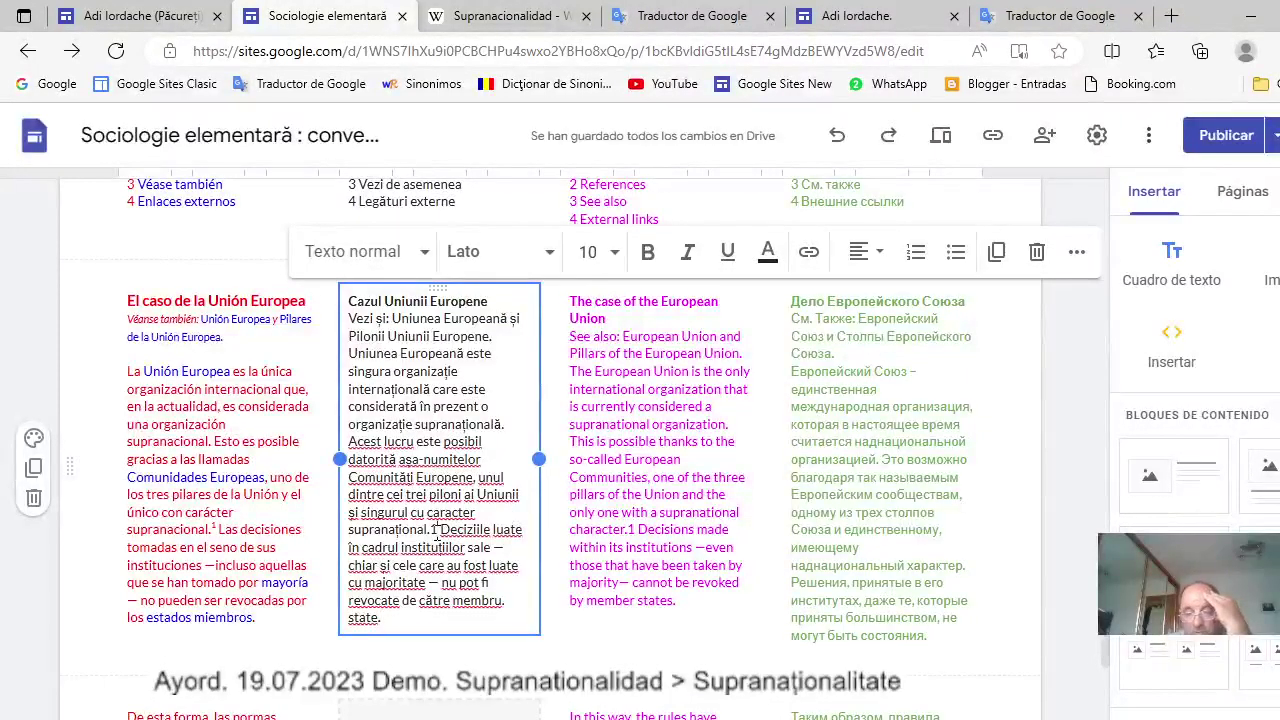
Delete the footnote number 1 after "supranațional." in the Romanian column and after "character." in the English column of the European Union row.
{"action": "left_click", "coordinate": [436, 531]}
{"action": "key", "text": "BackSpace"}
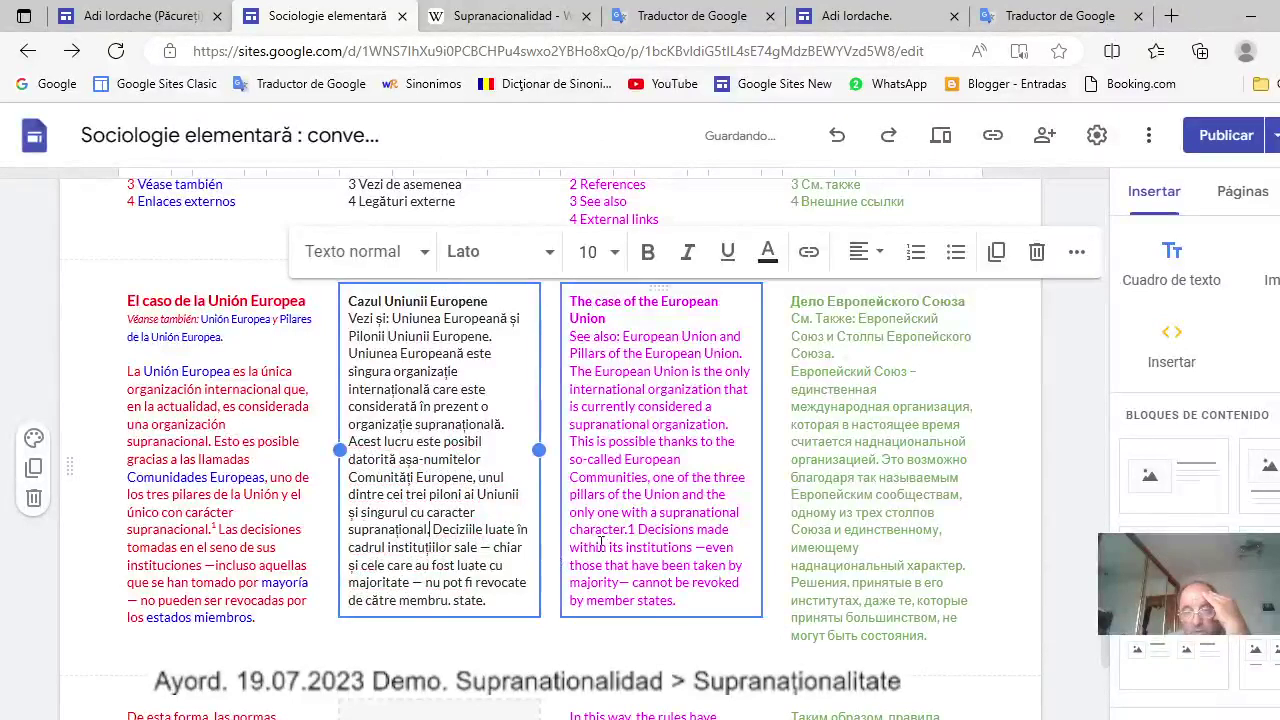
{"action": "left_click", "coordinate": [633, 528]}
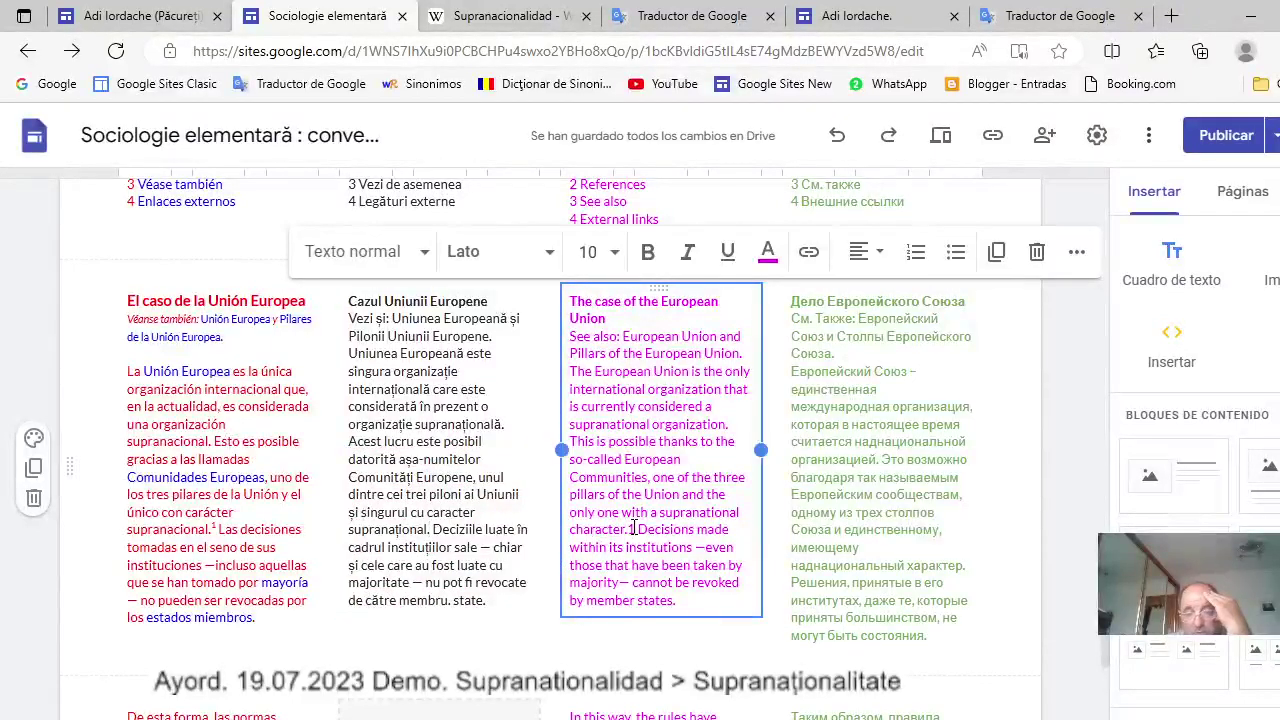
{"action": "key", "text": "BackSpace"}
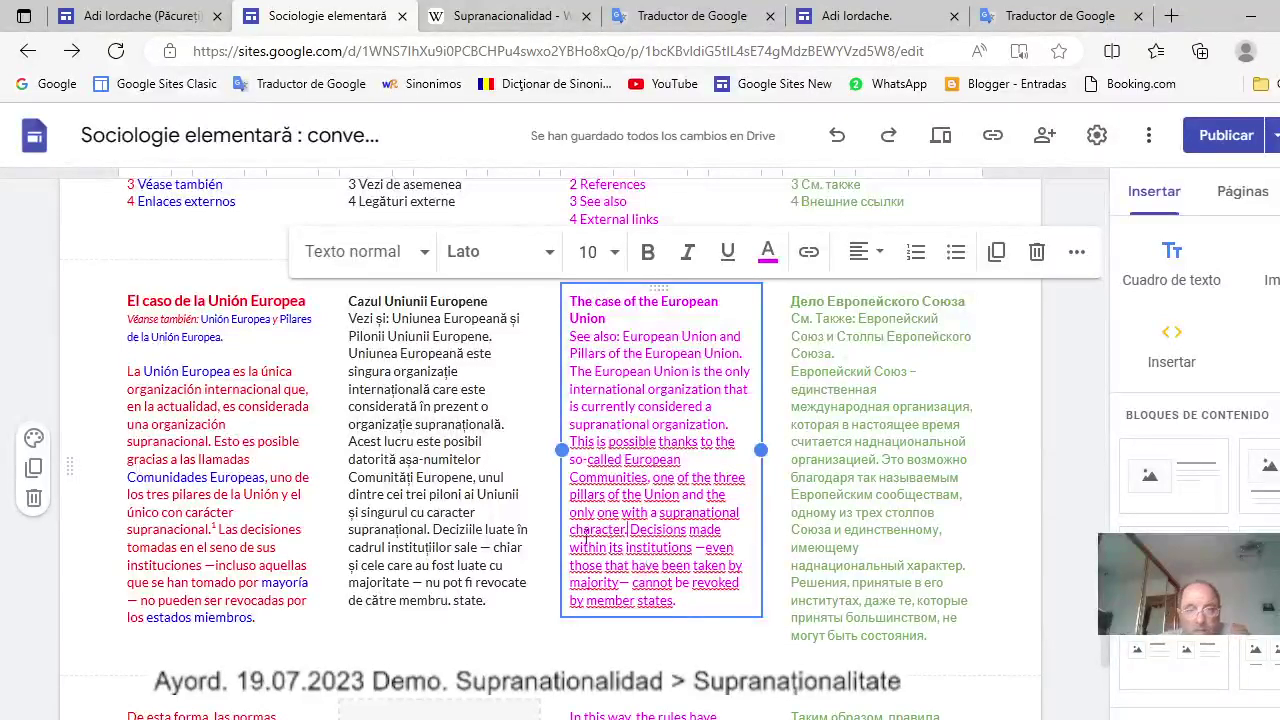
Copy the Romanian text from "În acest fel, normele" through "luate în unanimitate." in the long text box.
{"action": "scroll", "coordinate": [627, 548], "scroll_direction": "up", "scroll_amount": 3}
{"action": "scroll", "coordinate": [460, 481], "scroll_direction": "up", "scroll_amount": 4}
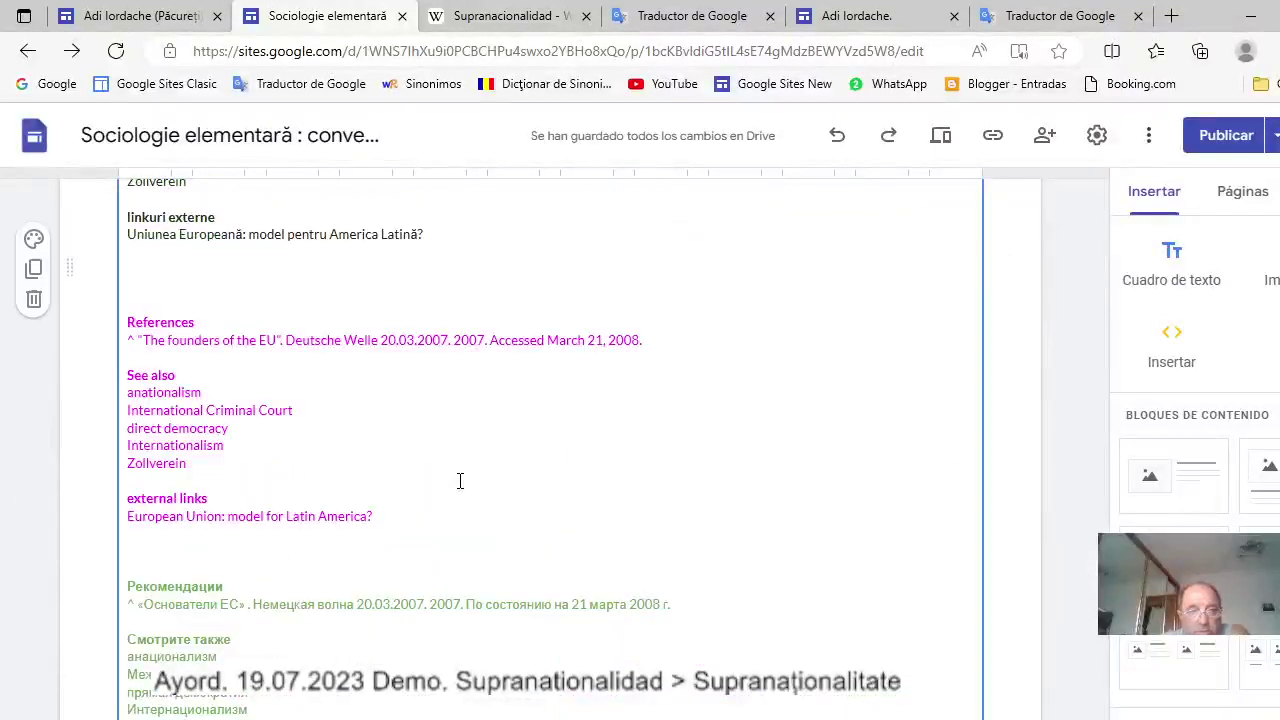
{"action": "scroll", "coordinate": [460, 481], "scroll_direction": "up", "scroll_amount": 3}
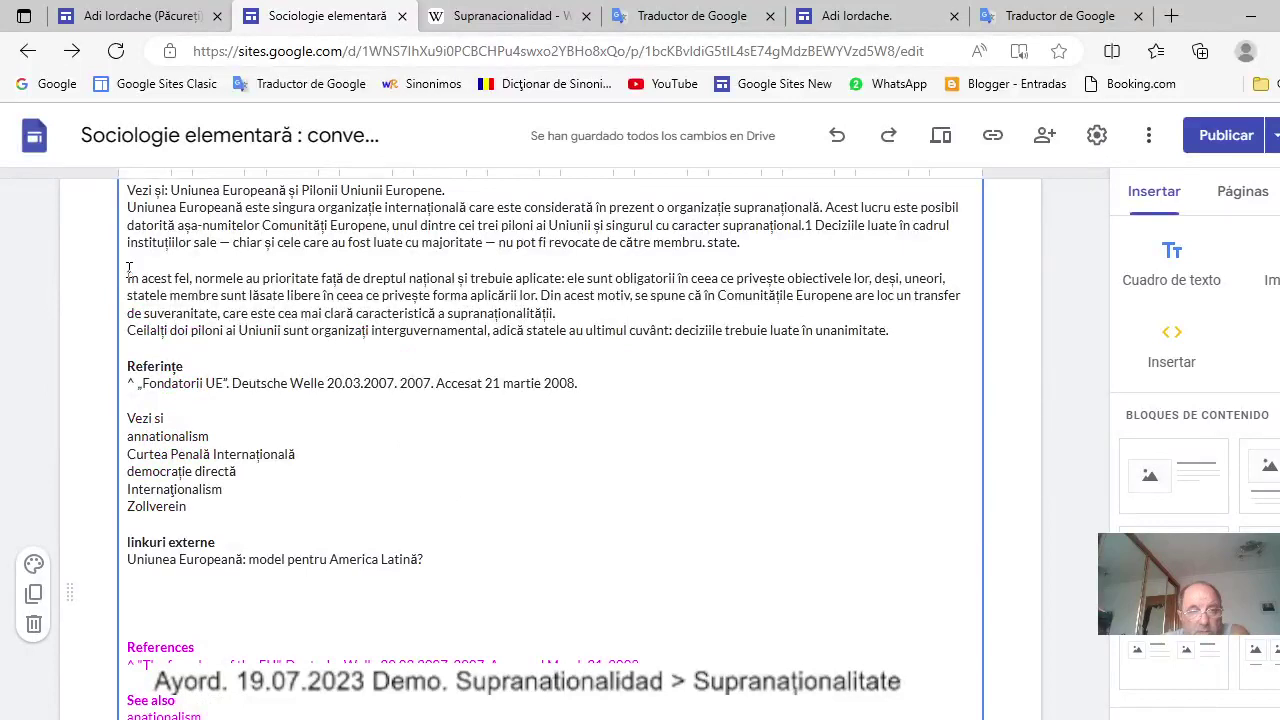
{"action": "left_click_drag", "start_coordinate": [129, 270], "coordinate": [893, 327]}
{"action": "key", "text": "ctrl+c"}
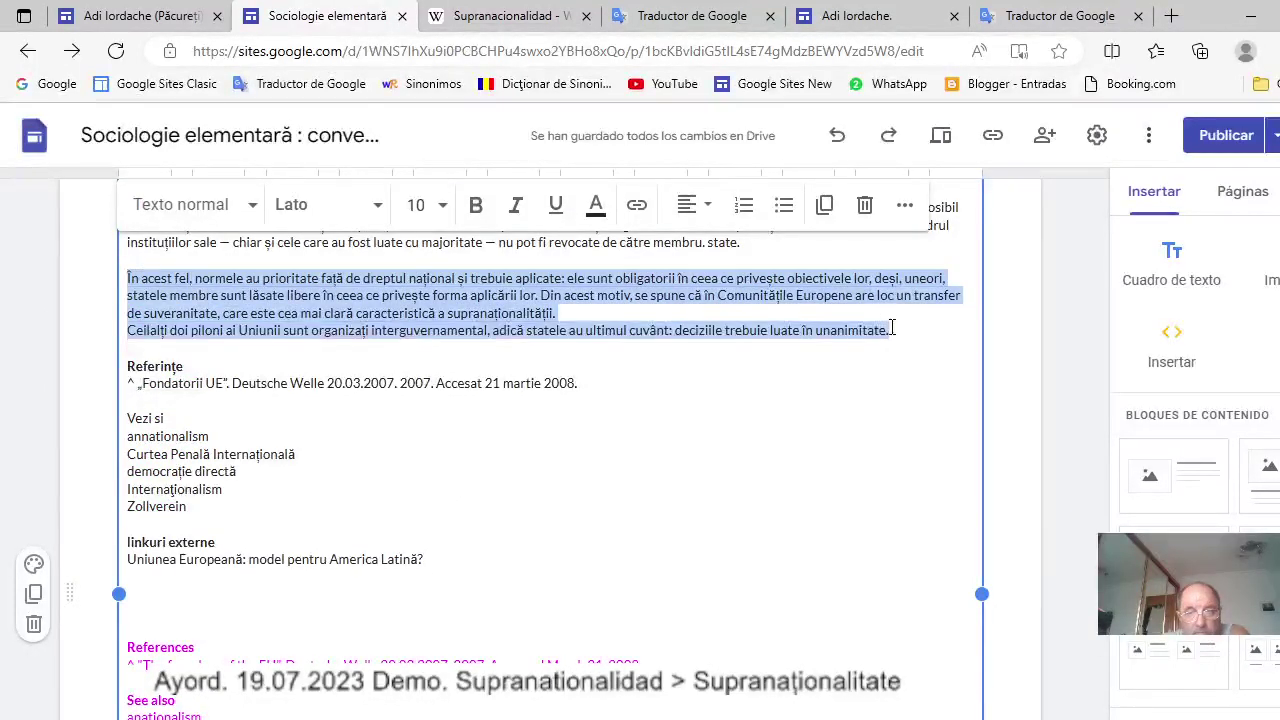
{"action": "right_click", "coordinate": [518, 304]}
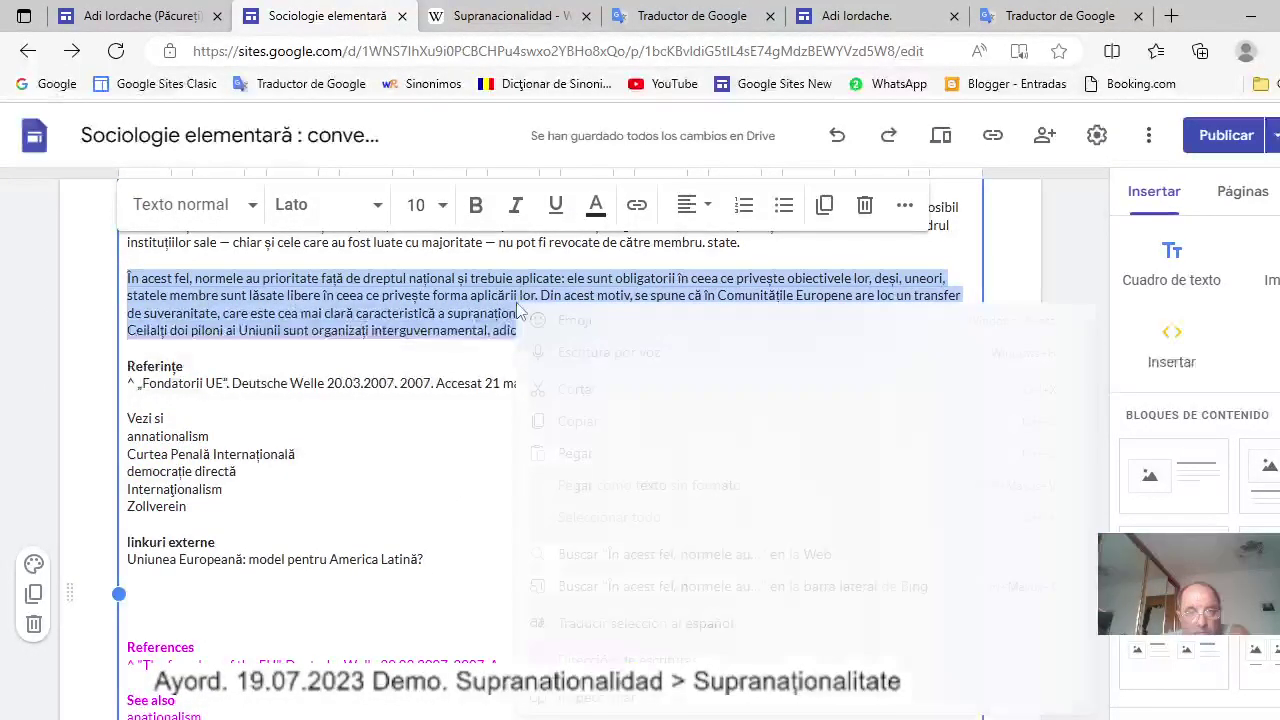
{"action": "left_click", "coordinate": [583, 423]}
Remove the second column's image placeholder in the "De esta forma, las normas" row and paste the Romanian text into its text field.
{"action": "scroll", "coordinate": [583, 428], "scroll_direction": "down", "scroll_amount": 6}
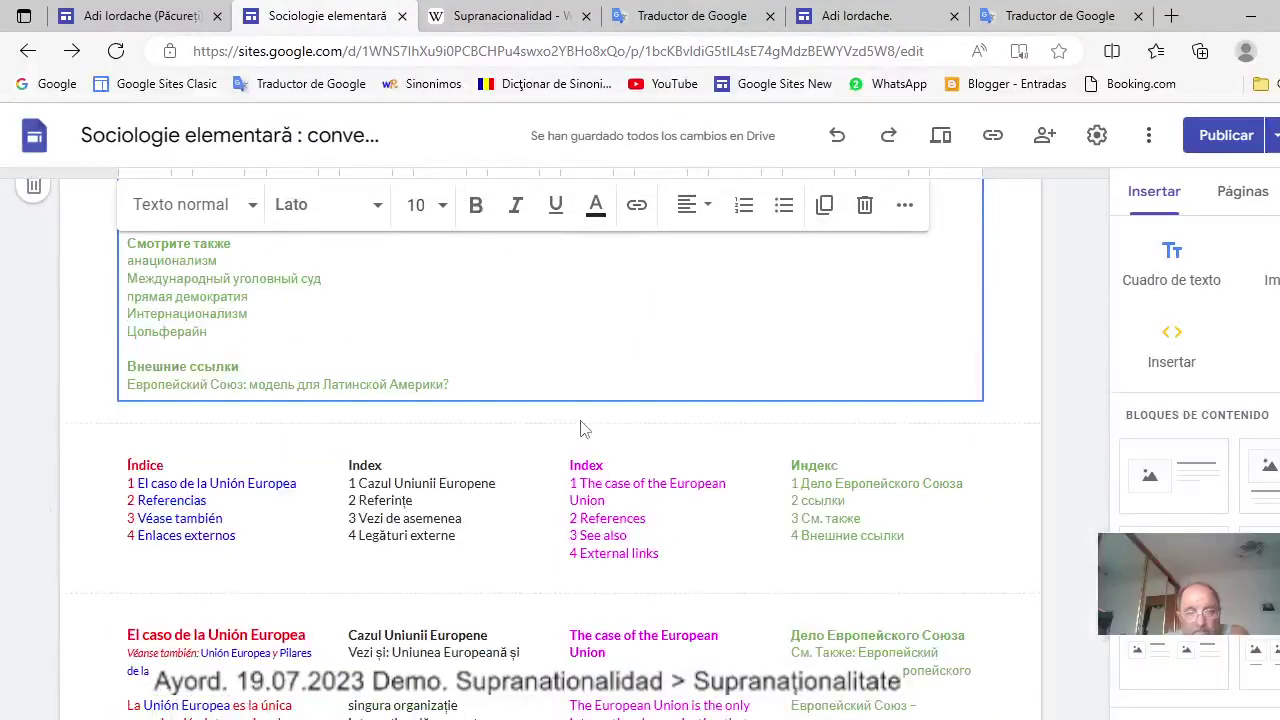
{"action": "scroll", "coordinate": [585, 428], "scroll_direction": "down", "scroll_amount": 4}
{"action": "scroll", "coordinate": [478, 647], "scroll_direction": "down", "scroll_amount": 2}
{"action": "left_click", "coordinate": [503, 572]}
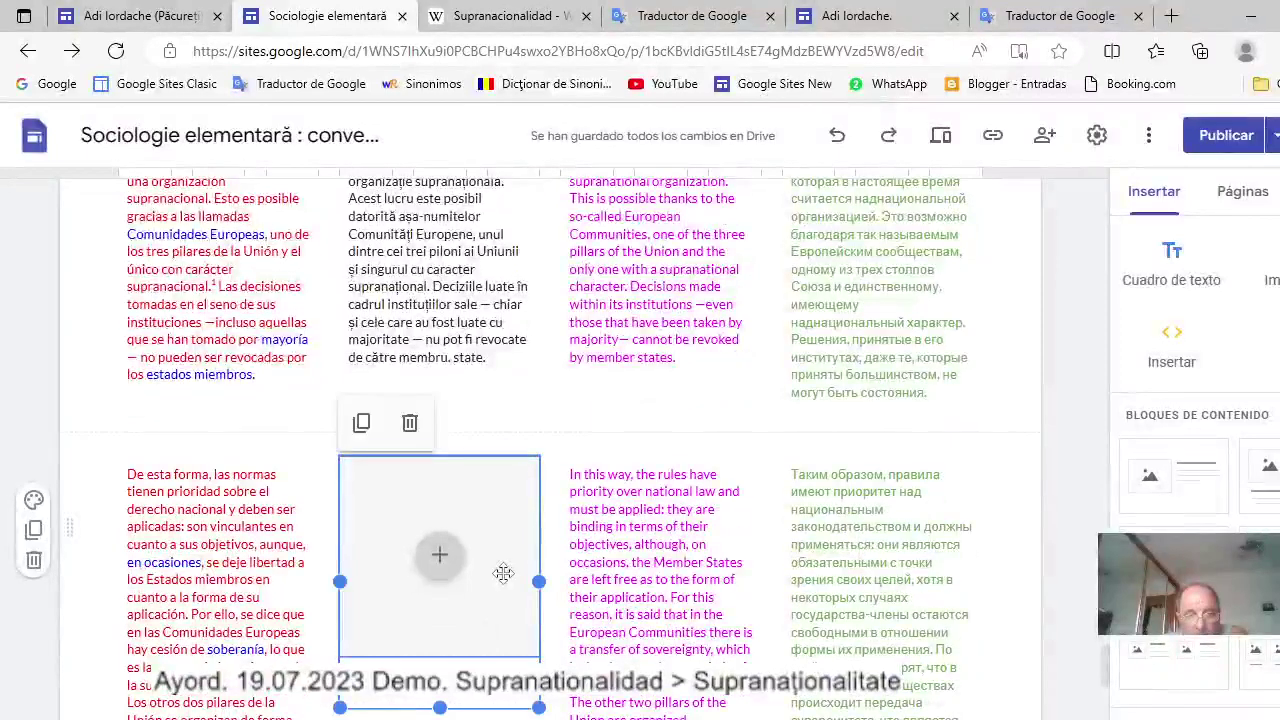
{"action": "left_click", "coordinate": [457, 425]}
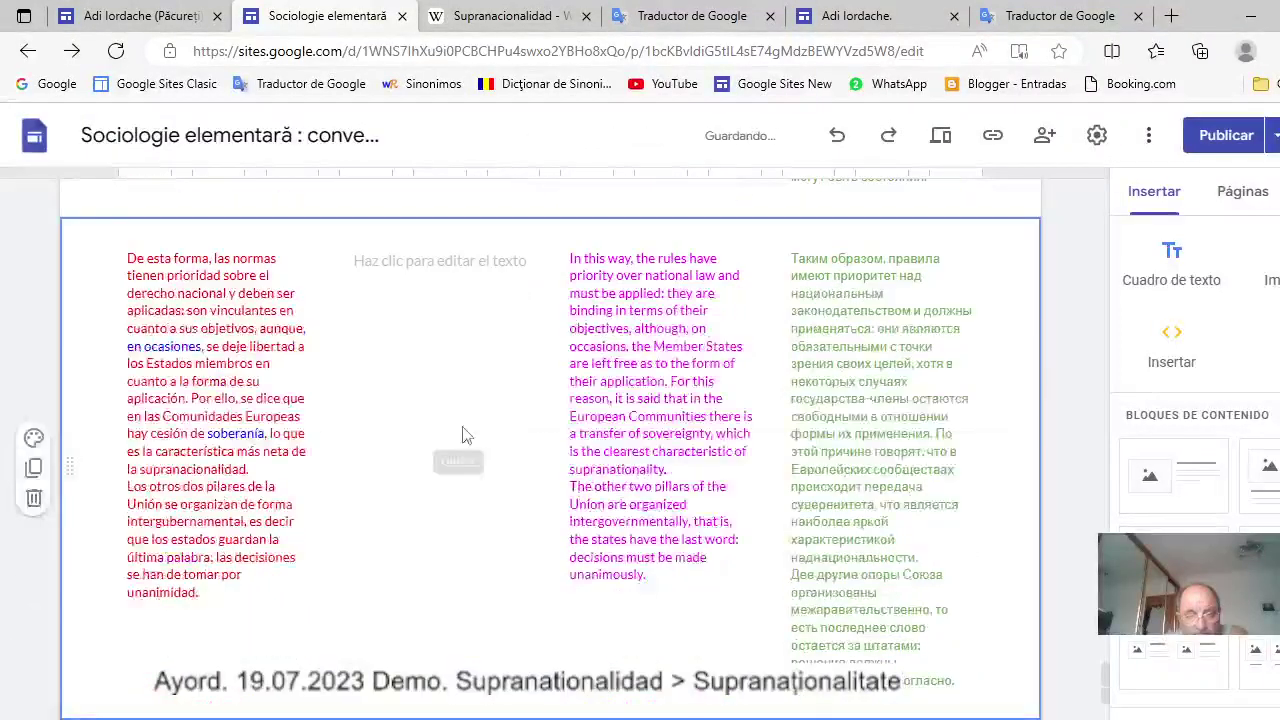
{"action": "left_click", "coordinate": [462, 262]}
{"action": "right_click", "coordinate": [449, 261]}
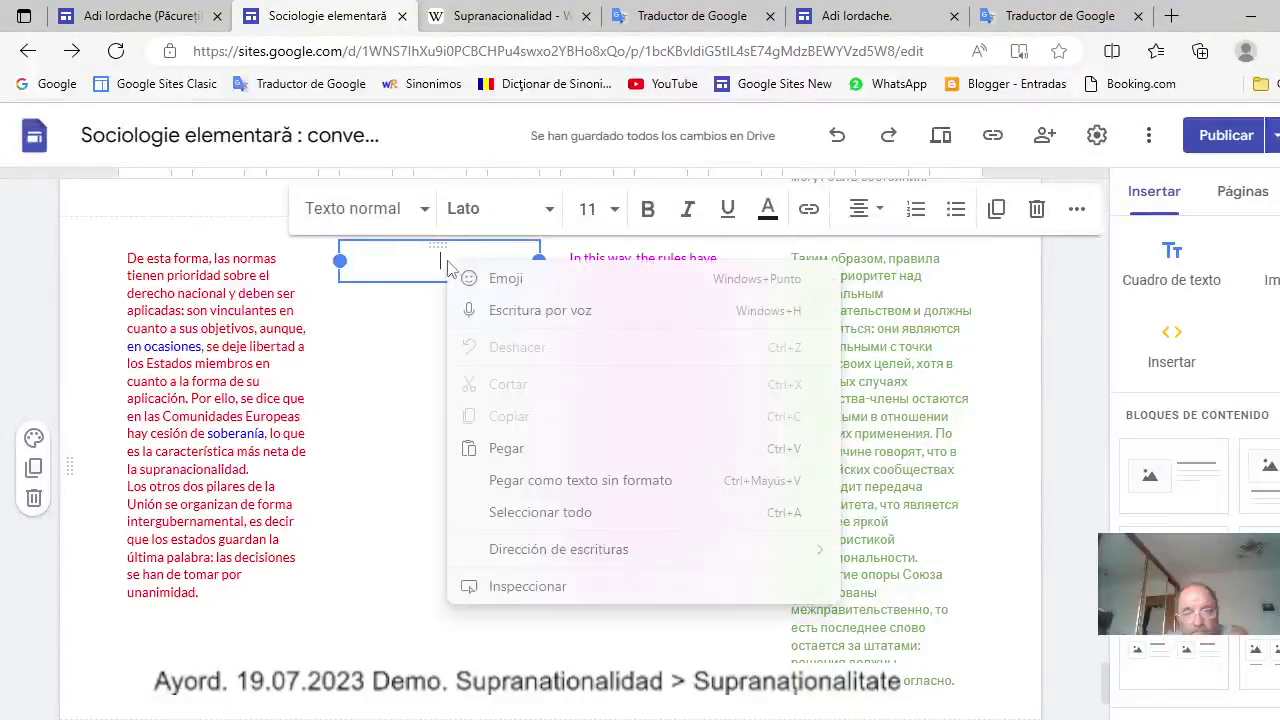
{"action": "left_click", "coordinate": [503, 449]}
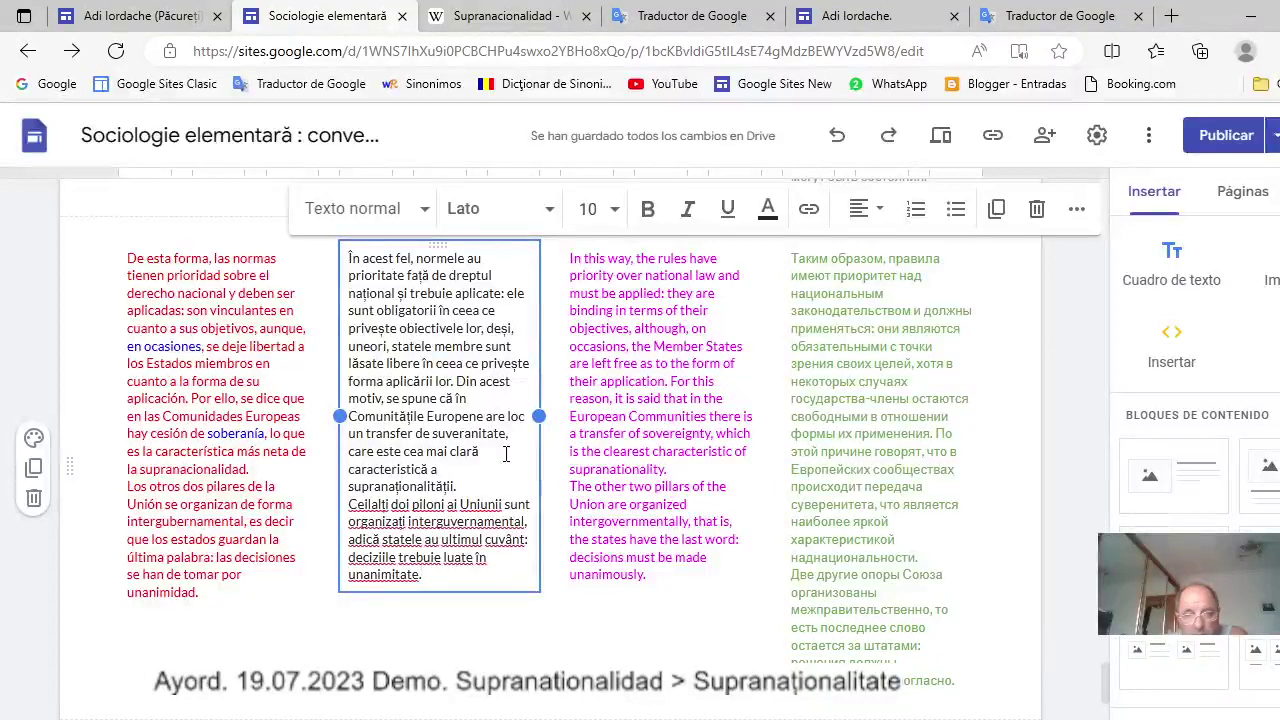
Insert a new four-column row of image and text placeholders below the "De esta forma, las normas" row.
{"action": "scroll", "coordinate": [857, 500], "scroll_direction": "down", "scroll_amount": 2}
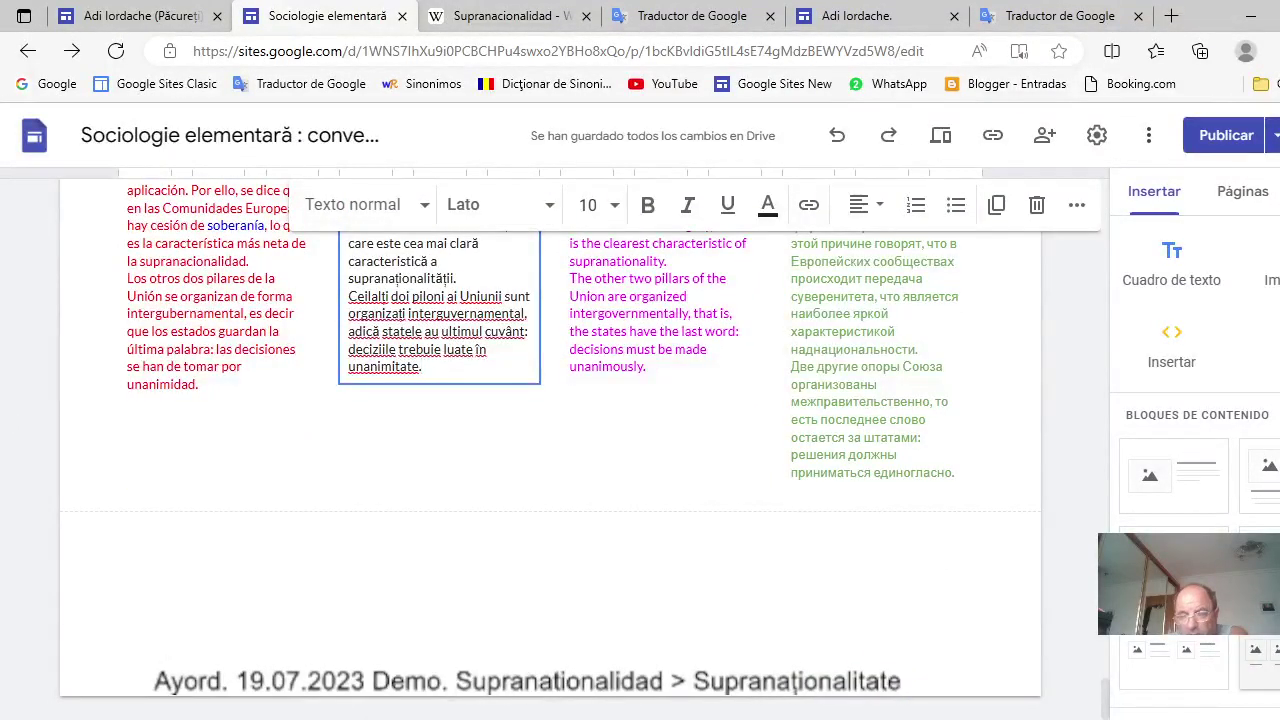
{"action": "left_click", "coordinate": [1173, 662]}
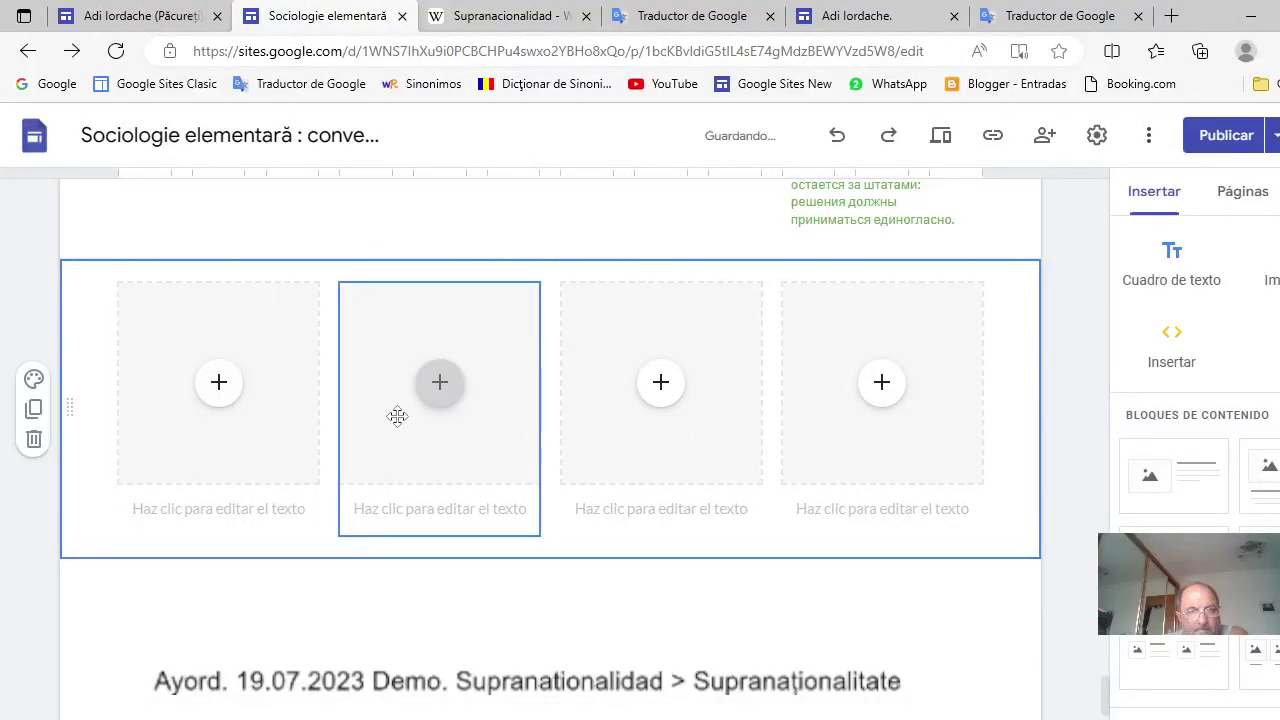
{"action": "key", "text": "ctrl+z"}
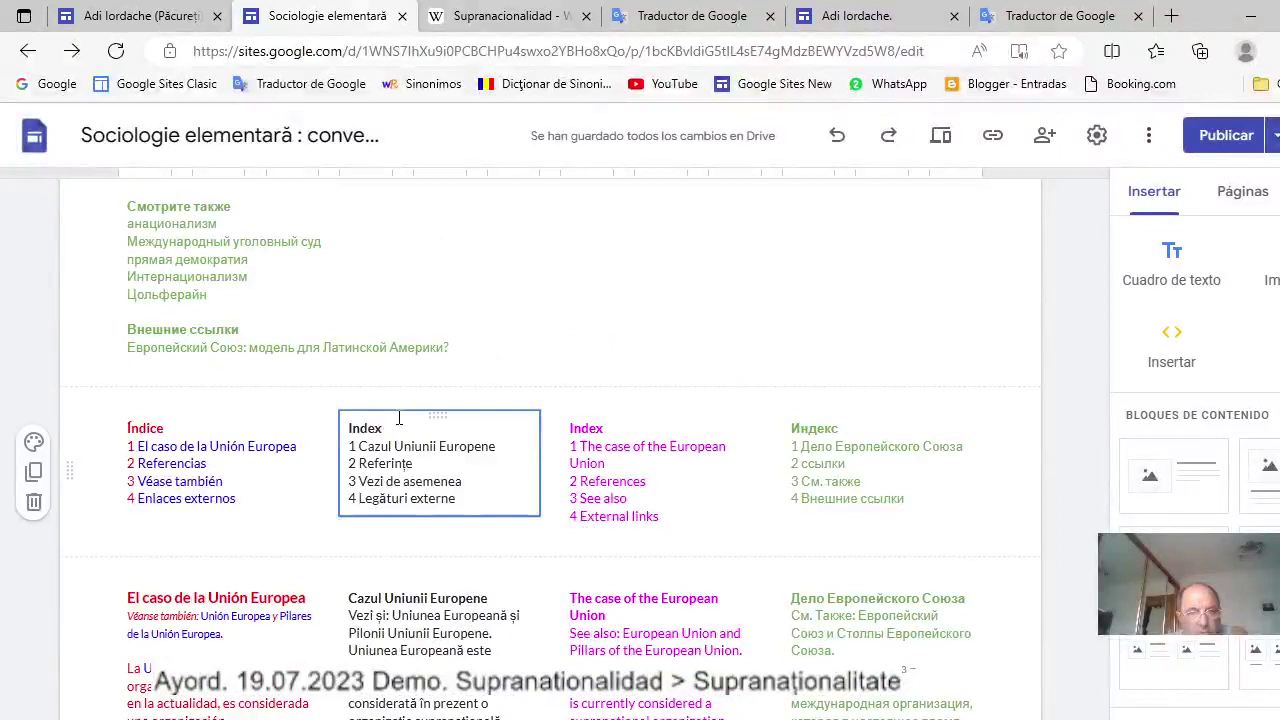
Cut the Russian "Рекомендации" heading and its reference line from the long text box.
{"action": "scroll", "coordinate": [399, 418], "scroll_direction": "up", "scroll_amount": 2}
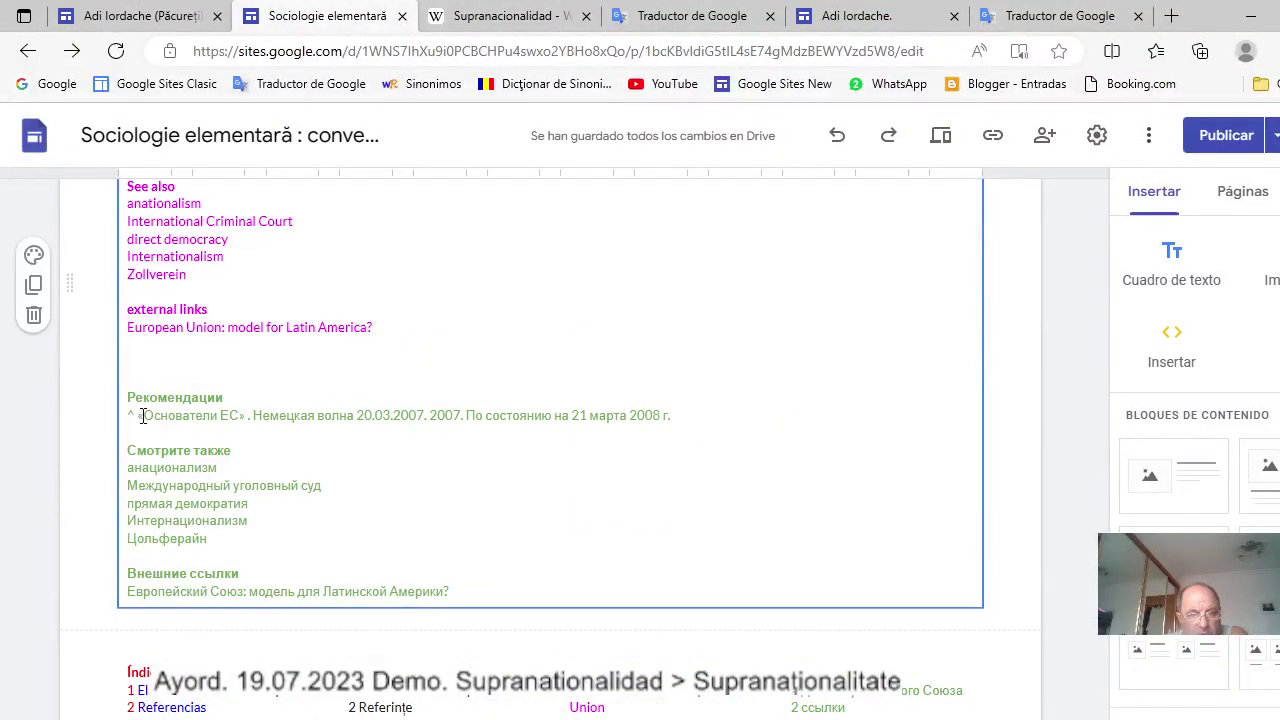
{"action": "left_click_drag", "start_coordinate": [129, 399], "coordinate": [670, 424]}
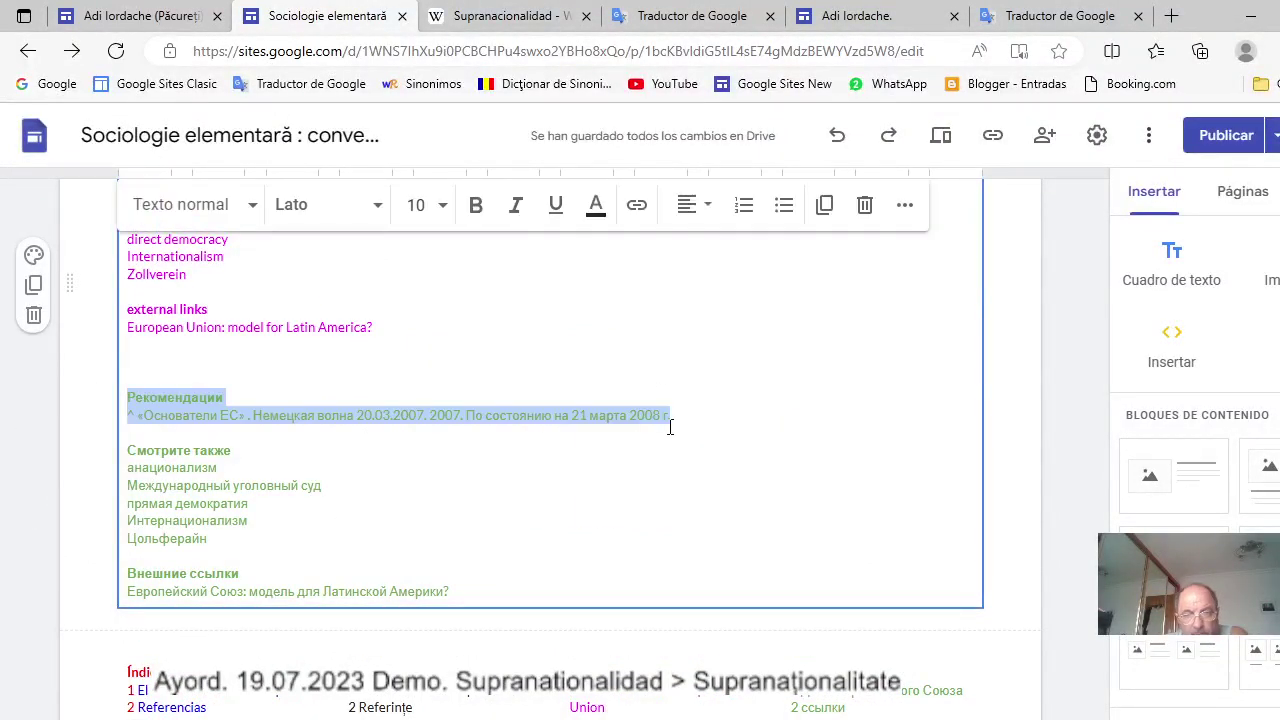
{"action": "right_click", "coordinate": [263, 411]}
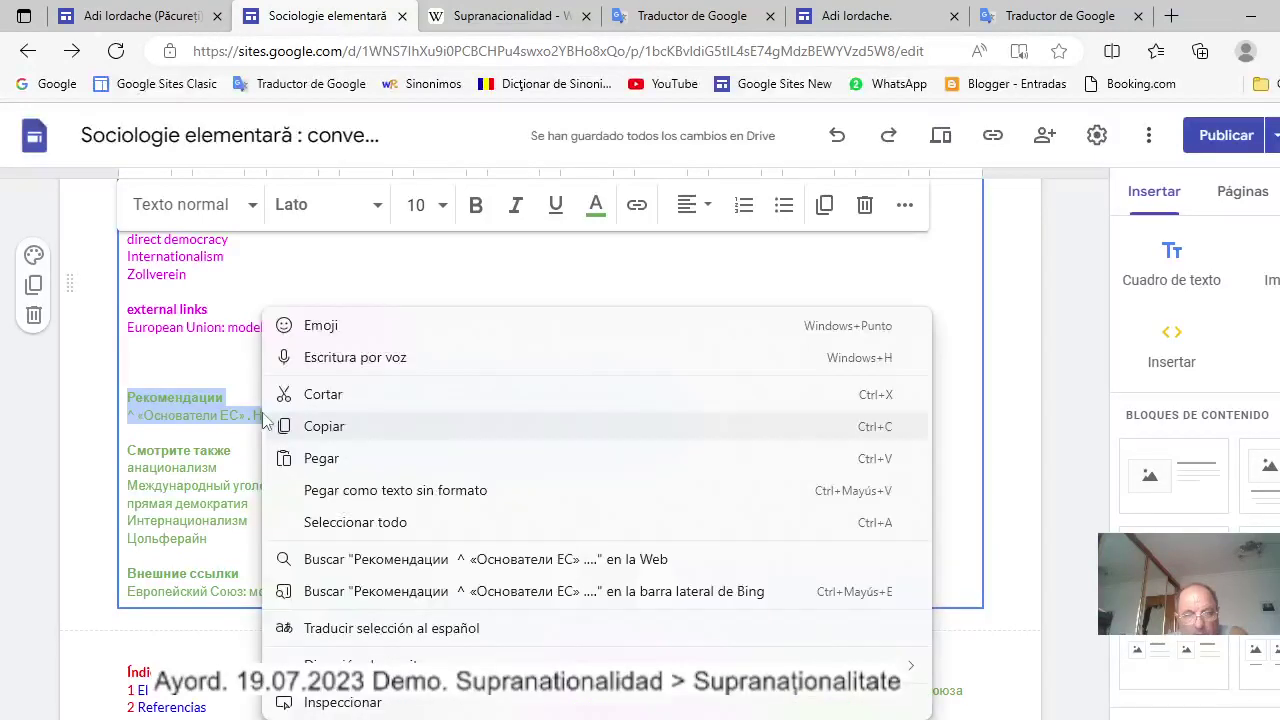
{"action": "left_click", "coordinate": [323, 394]}
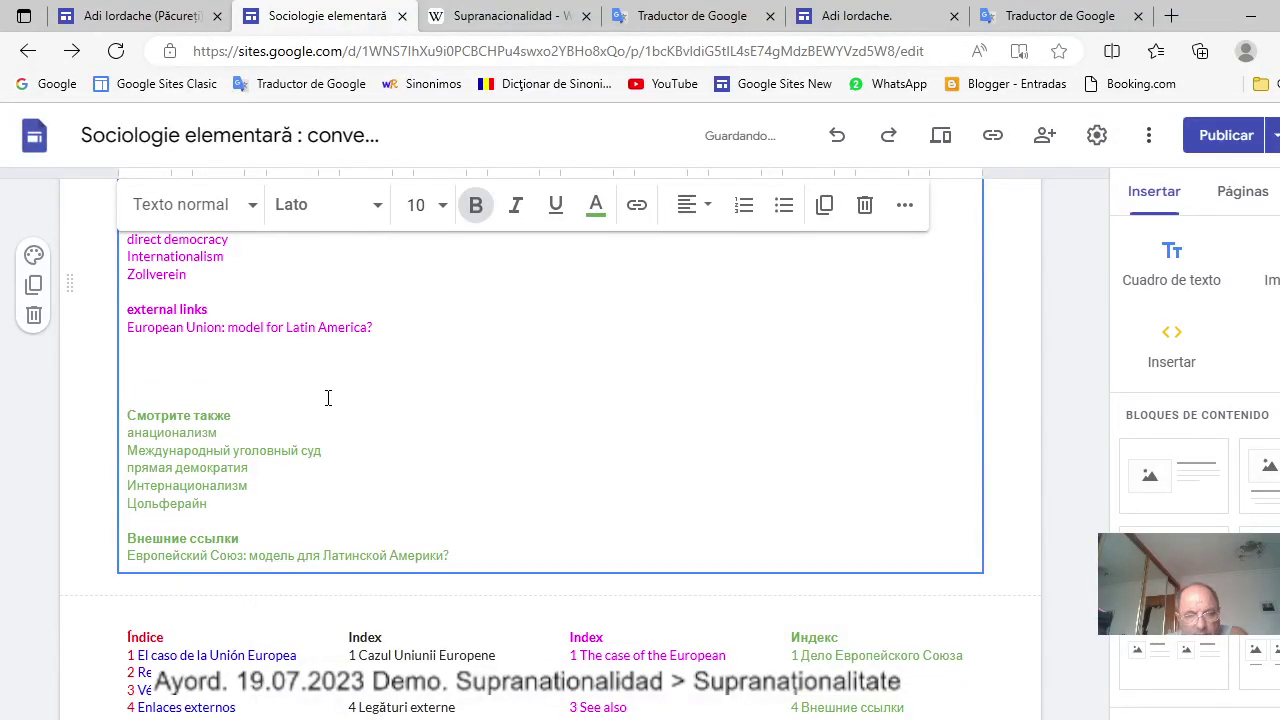
Remove the fourth column's image placeholder in the new empty row and paste the cut Russian references into its text field.
{"action": "scroll", "coordinate": [327, 400], "scroll_direction": "down", "scroll_amount": 8}
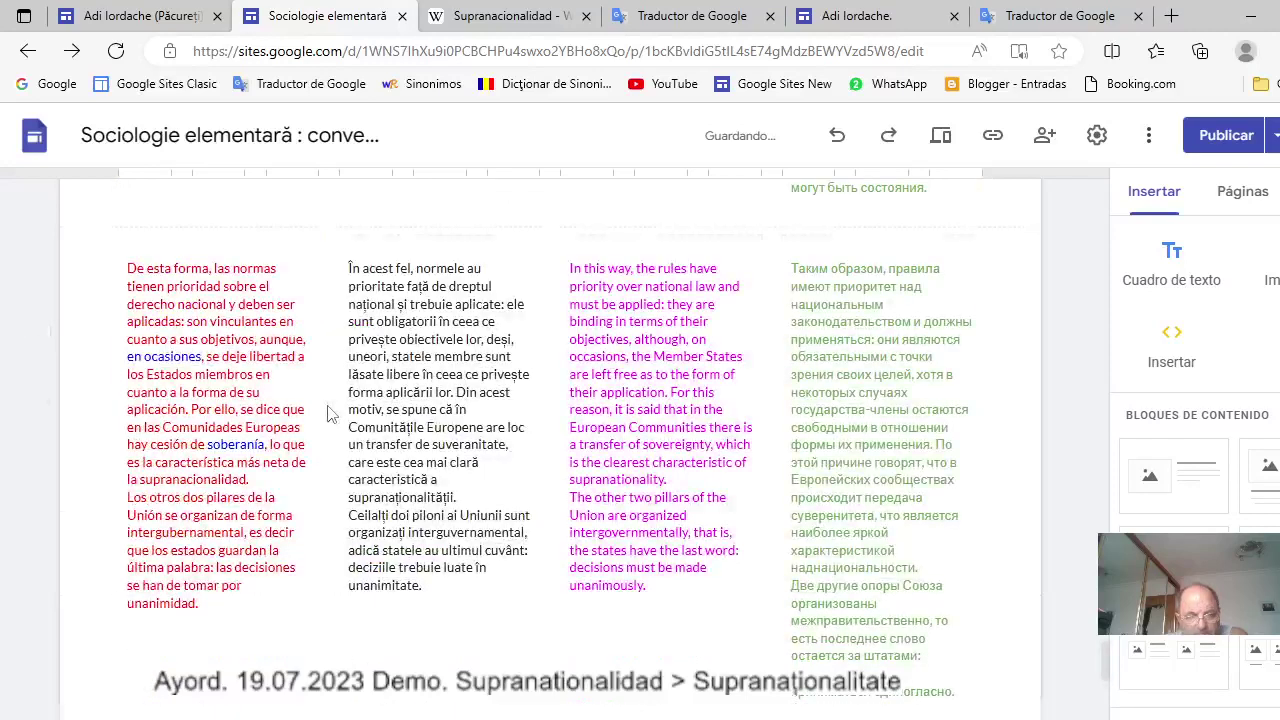
{"action": "scroll", "coordinate": [330, 414], "scroll_direction": "down", "scroll_amount": 5}
{"action": "left_click", "coordinate": [287, 374]}
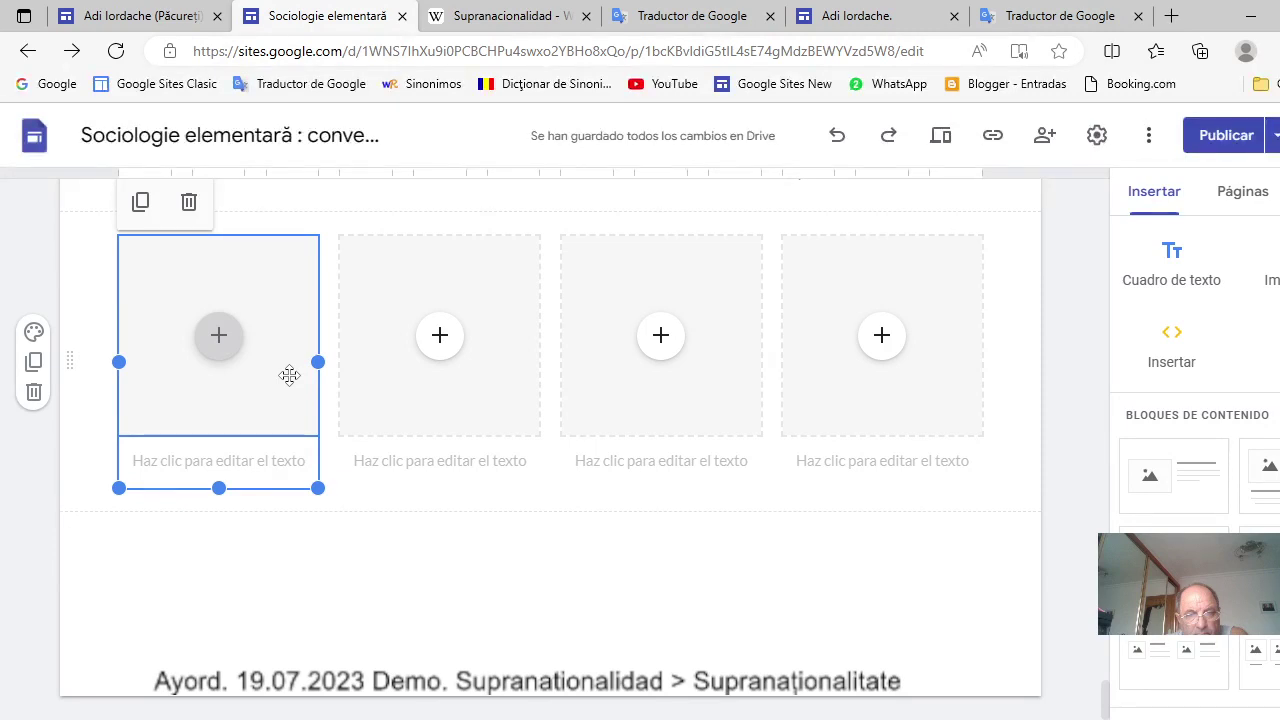
{"action": "left_click", "coordinate": [896, 256]}
{"action": "right_click", "coordinate": [896, 256]}
{"action": "left_click", "coordinate": [948, 443]}
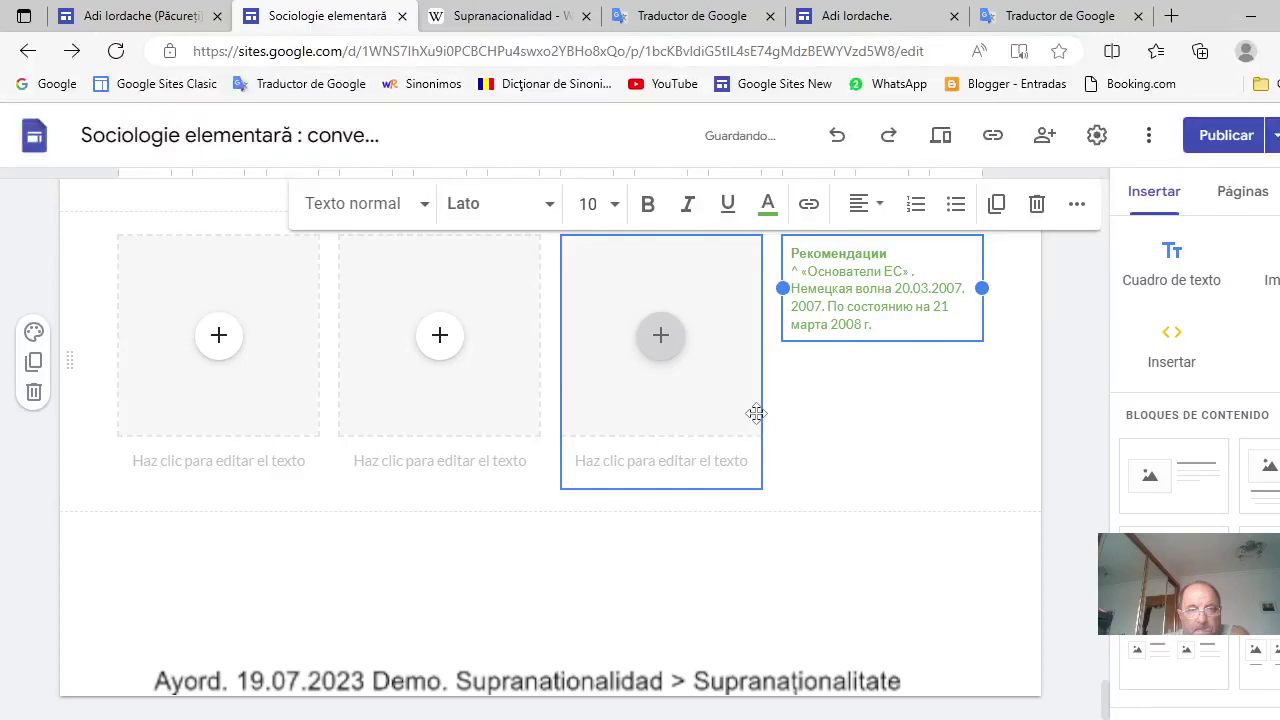
Cut the English "References" heading and its reference line from the long text box.
{"action": "scroll", "coordinate": [757, 414], "scroll_direction": "up", "scroll_amount": 8}
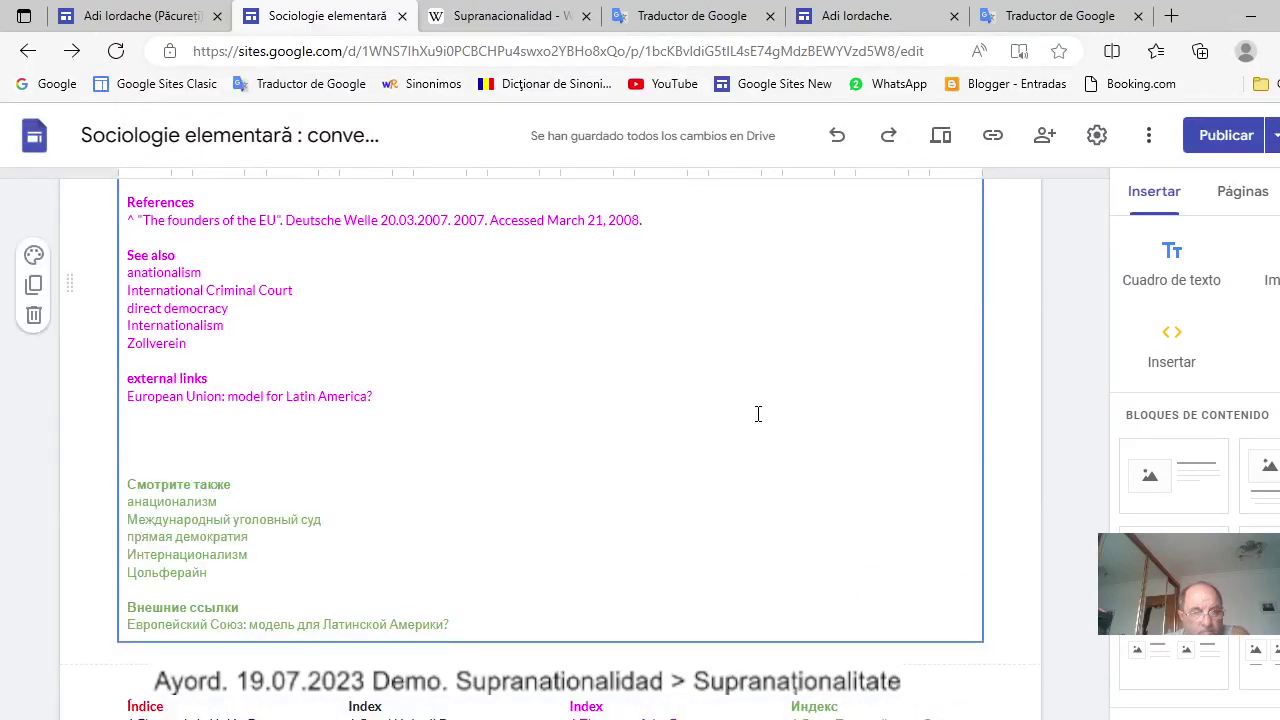
{"action": "scroll", "coordinate": [758, 414], "scroll_direction": "up", "scroll_amount": 1}
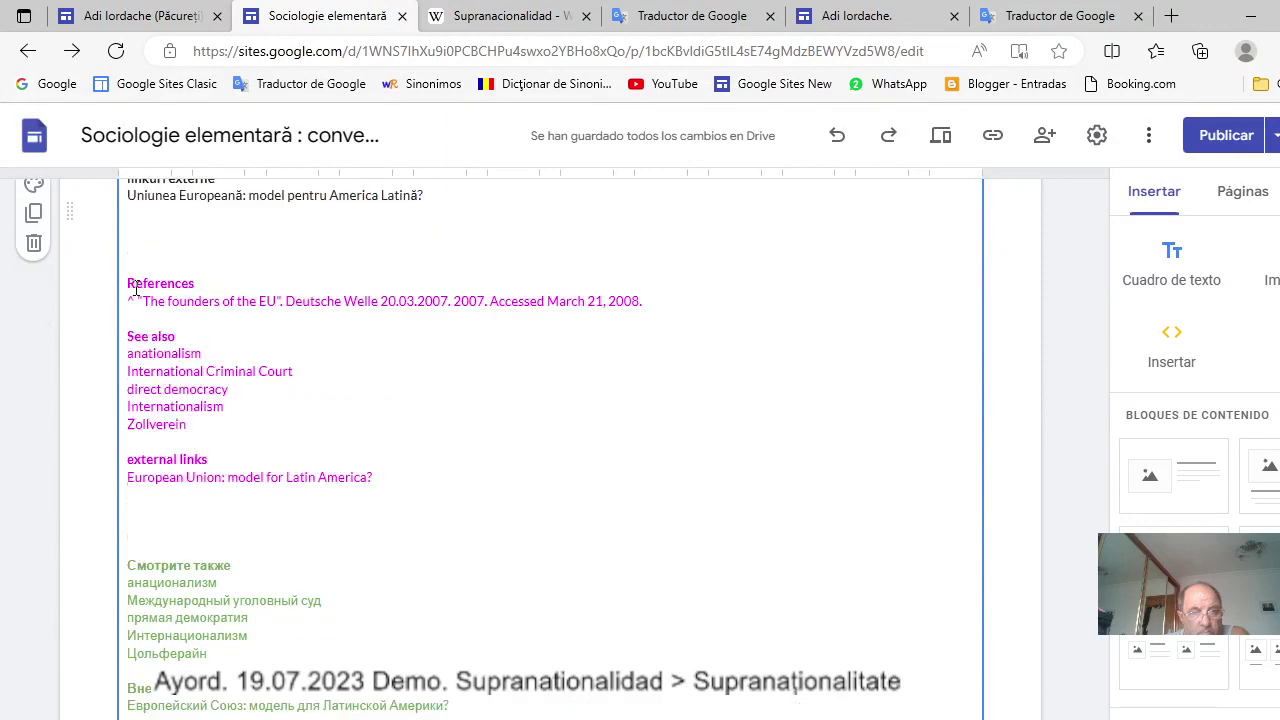
{"action": "left_click_drag", "start_coordinate": [129, 285], "coordinate": [646, 307]}
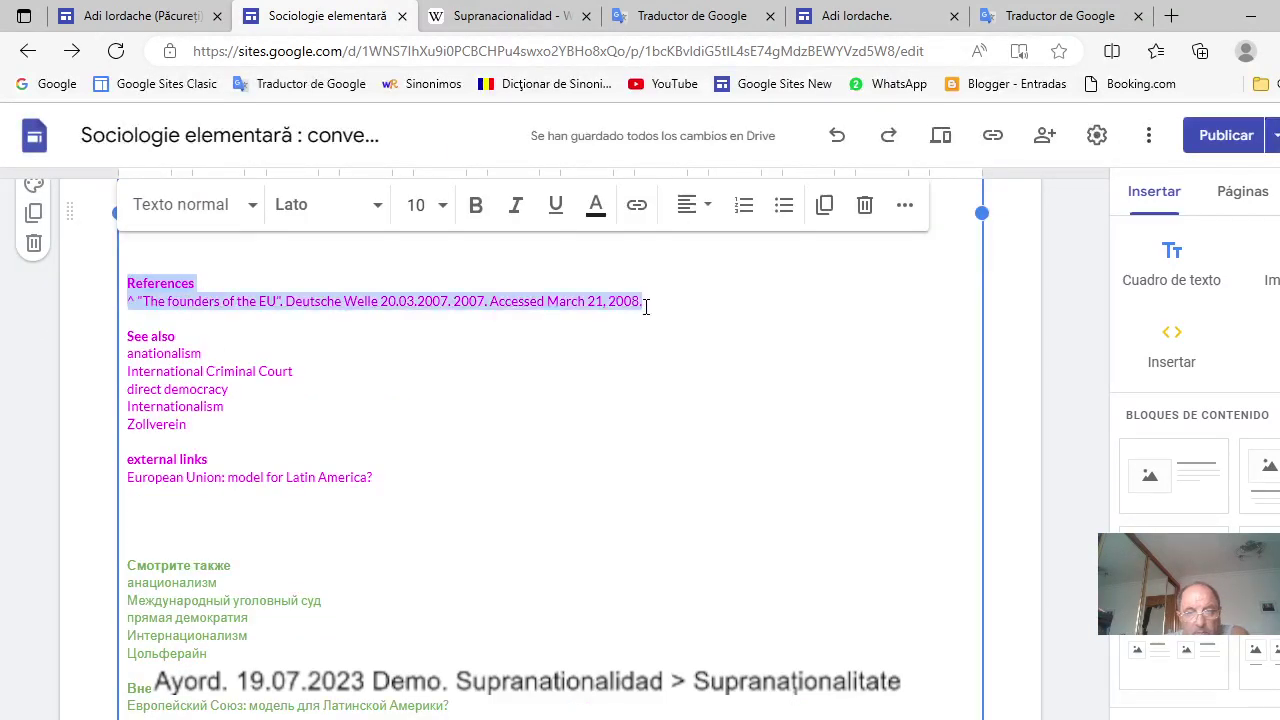
{"action": "right_click", "coordinate": [593, 302]}
{"action": "left_click", "coordinate": [655, 390]}
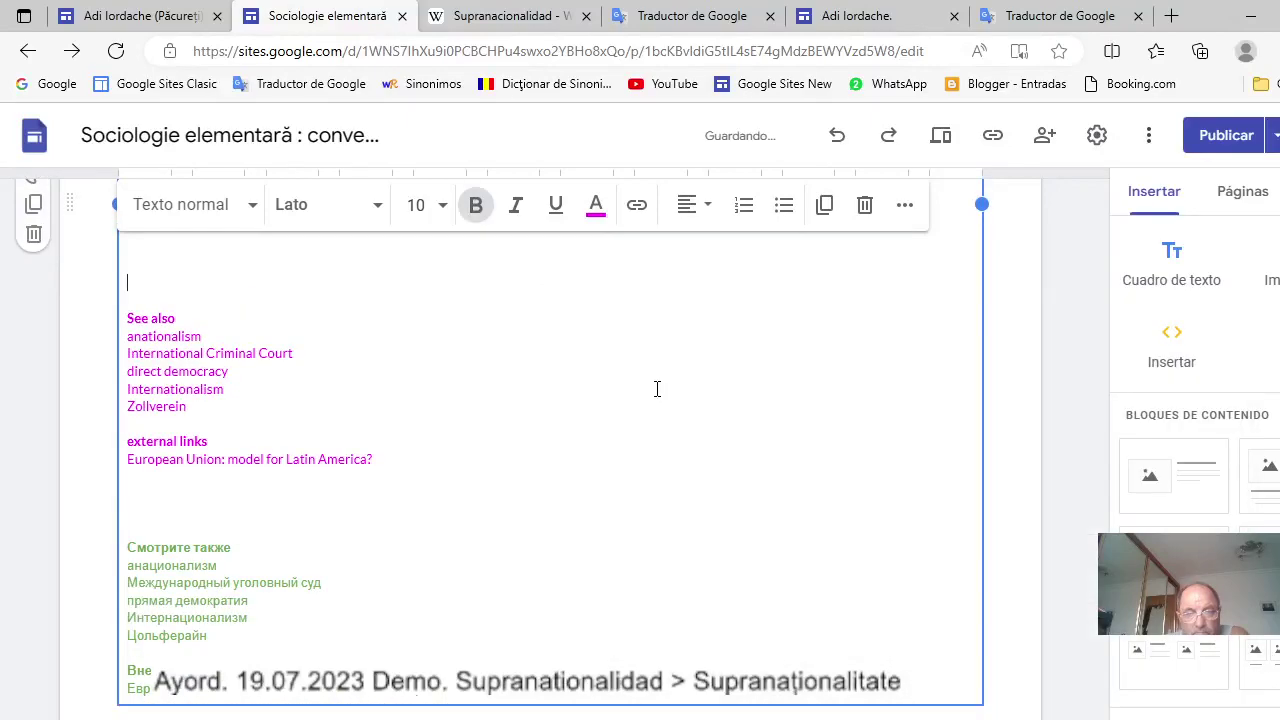
{"action": "scroll", "coordinate": [651, 388], "scroll_direction": "down", "scroll_amount": 4}
{"action": "scroll", "coordinate": [651, 388], "scroll_direction": "down", "scroll_amount": 10}
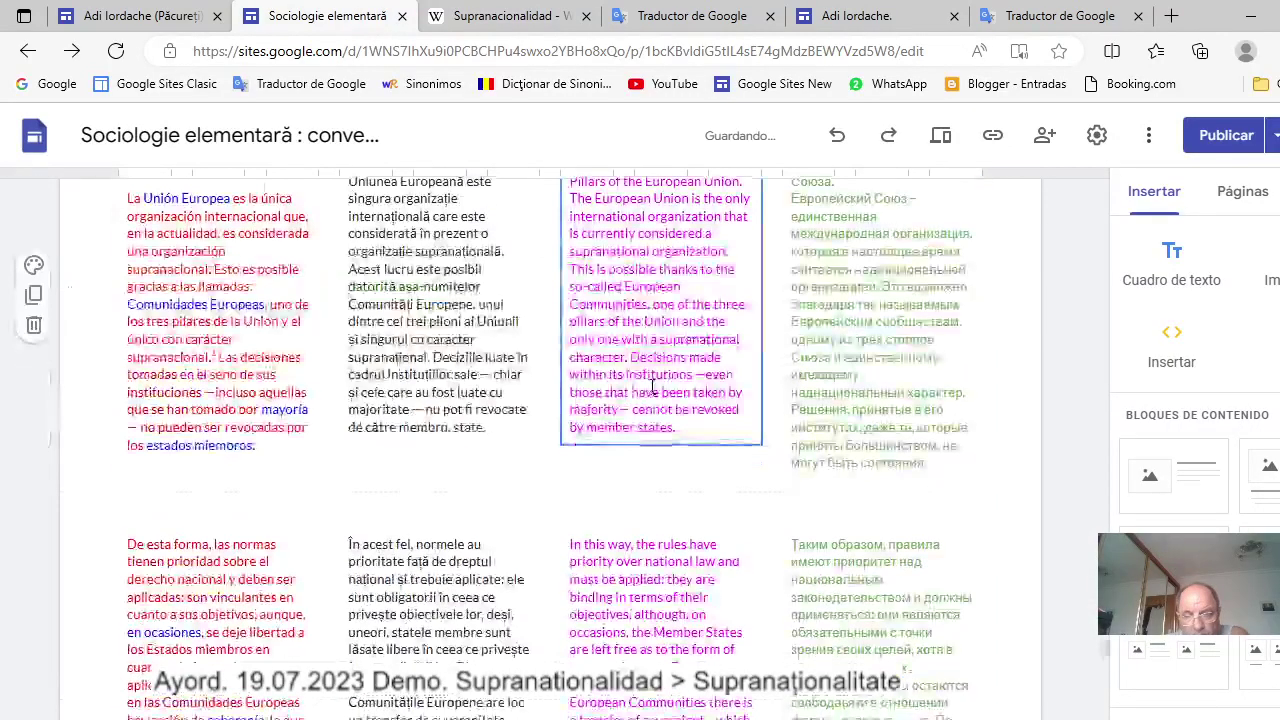
{"action": "left_click", "coordinate": [654, 387]}
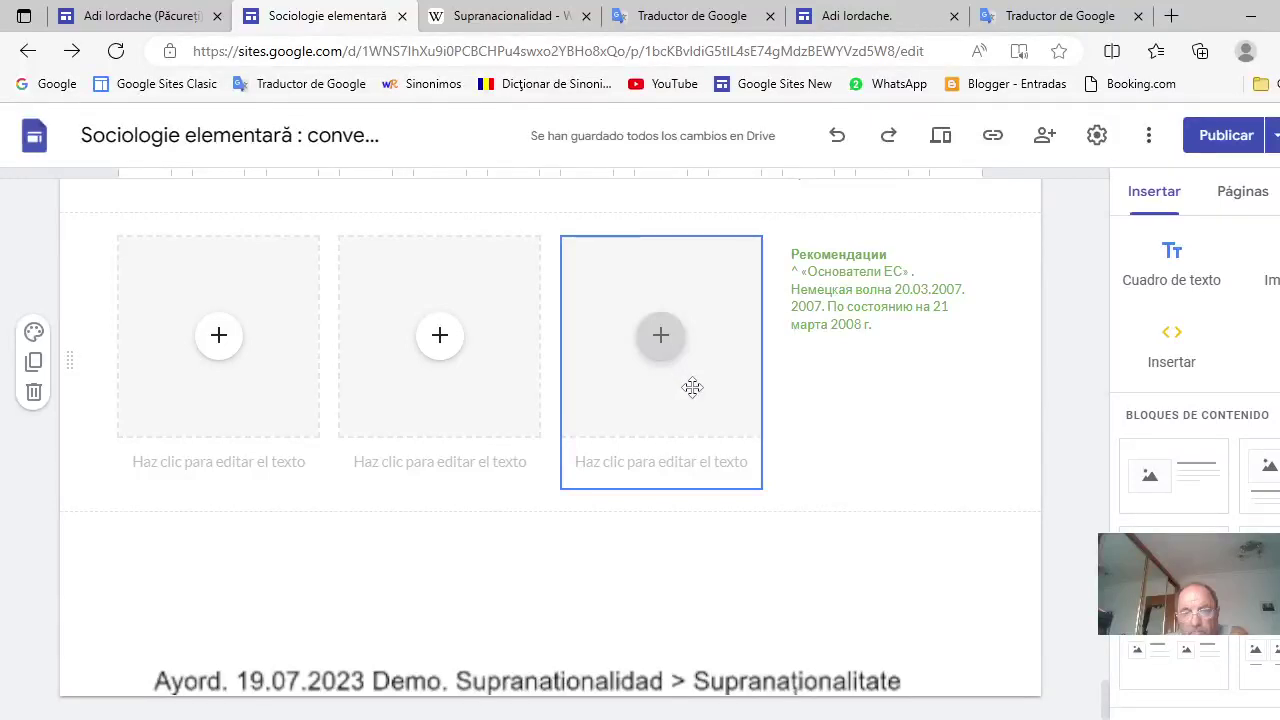
{"action": "left_click", "coordinate": [692, 387]}
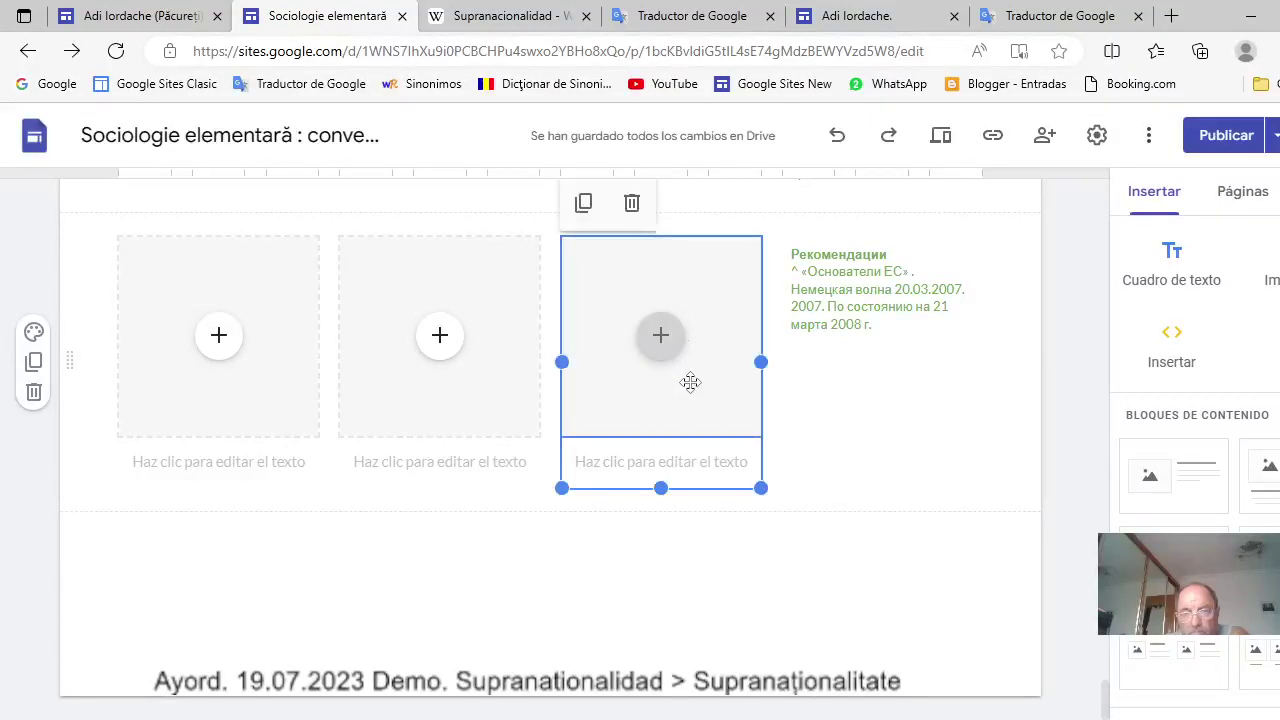
{"action": "left_click", "coordinate": [632, 206]}
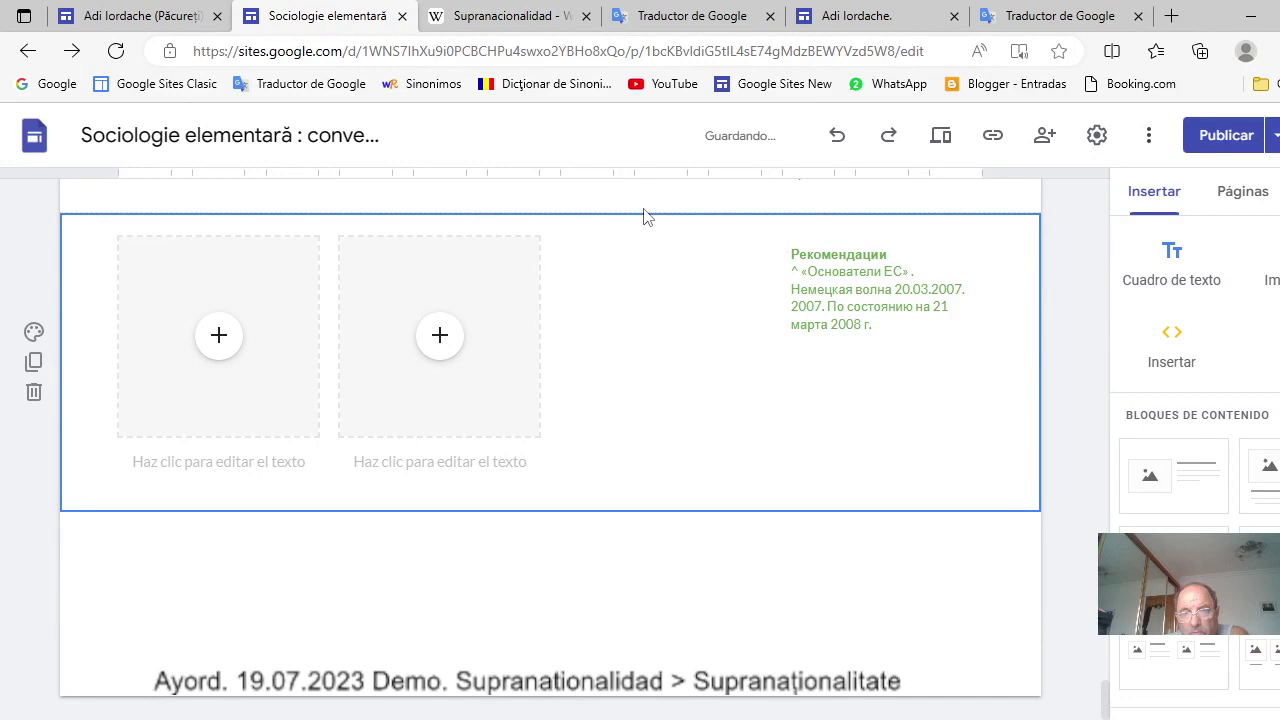
{"action": "left_click", "coordinate": [834, 139]}
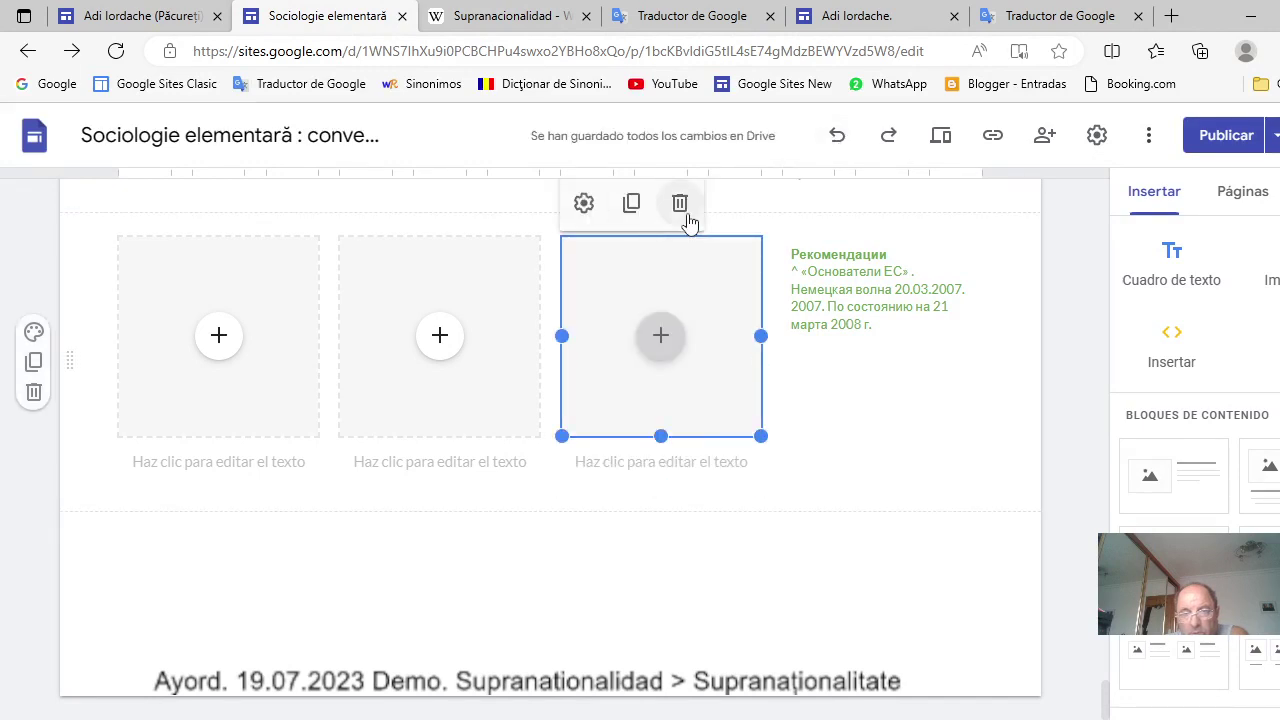
Remove only the third column's image placeholder beside "Рекомендации" and paste the cut English references into its text field.
{"action": "left_click", "coordinate": [682, 208]}
{"action": "left_click", "coordinate": [690, 257]}
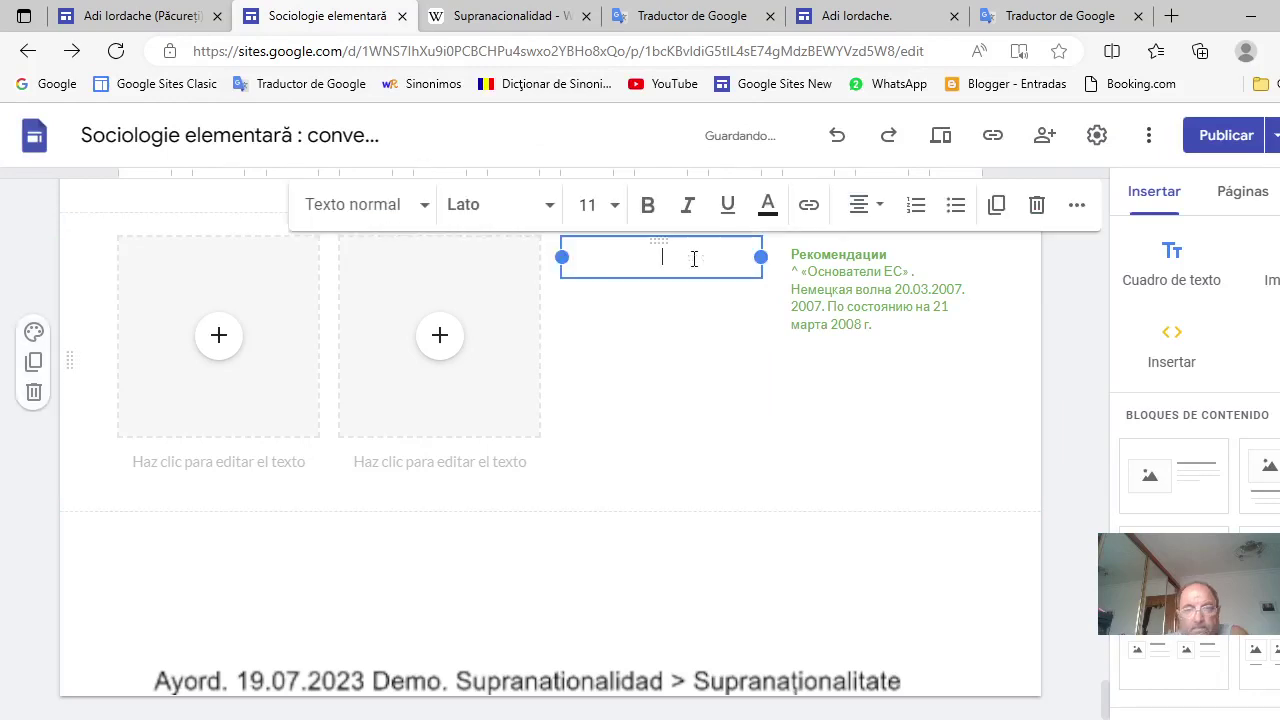
{"action": "right_click", "coordinate": [674, 255]}
{"action": "left_click", "coordinate": [733, 440]}
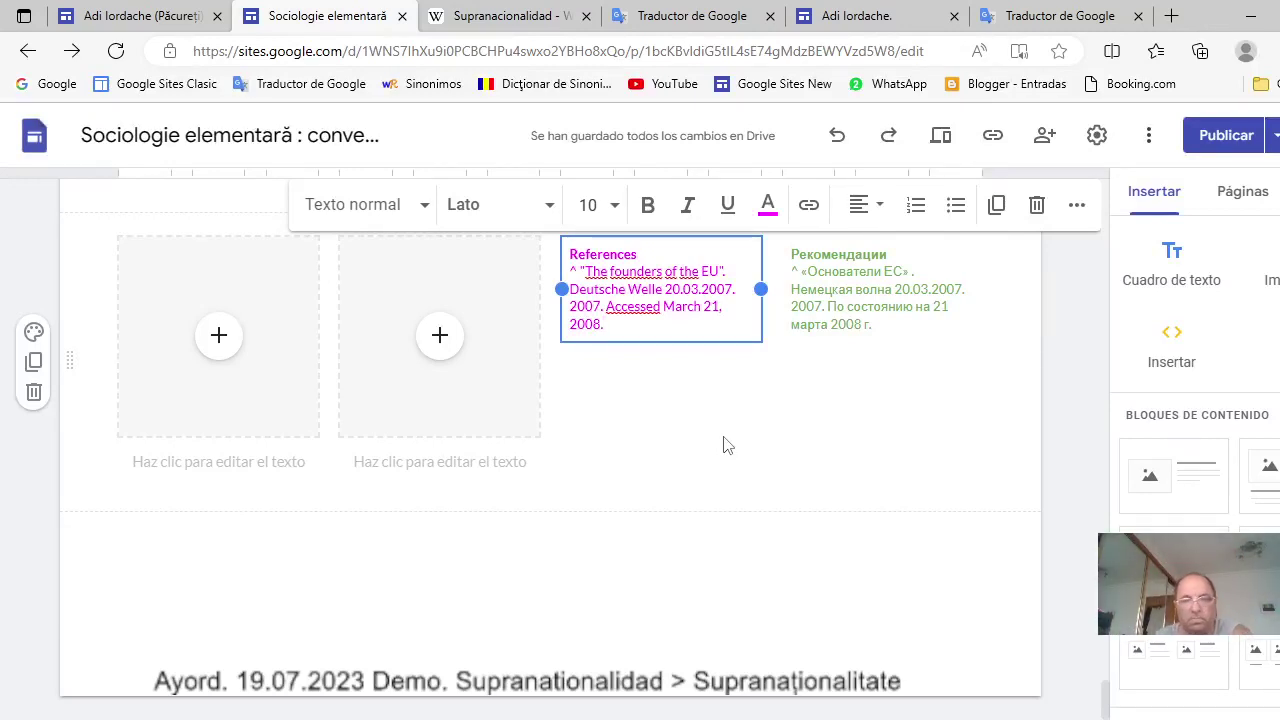
Cut the Romanian "Referințe" heading and its reference line from the long text box.
{"action": "scroll", "coordinate": [690, 471], "scroll_direction": "up", "scroll_amount": 3}
{"action": "scroll", "coordinate": [690, 471], "scroll_direction": "up", "scroll_amount": 10}
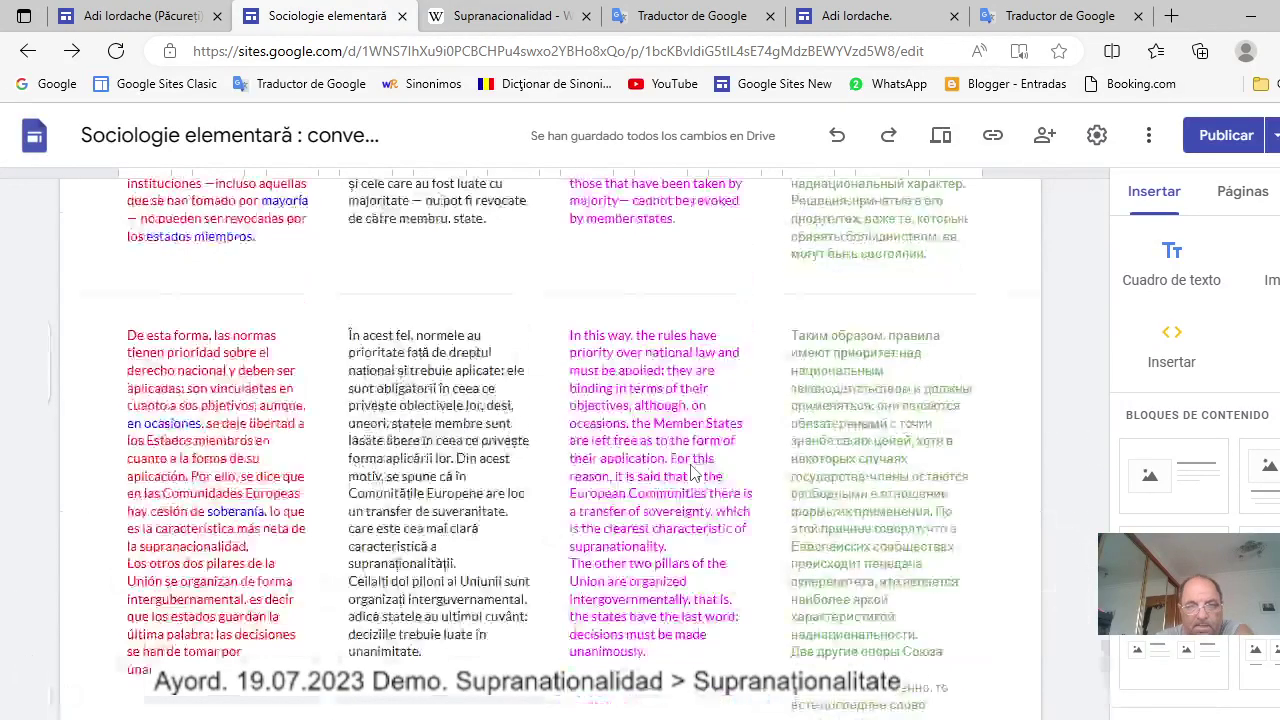
{"action": "scroll", "coordinate": [586, 405], "scroll_direction": "up", "scroll_amount": 8}
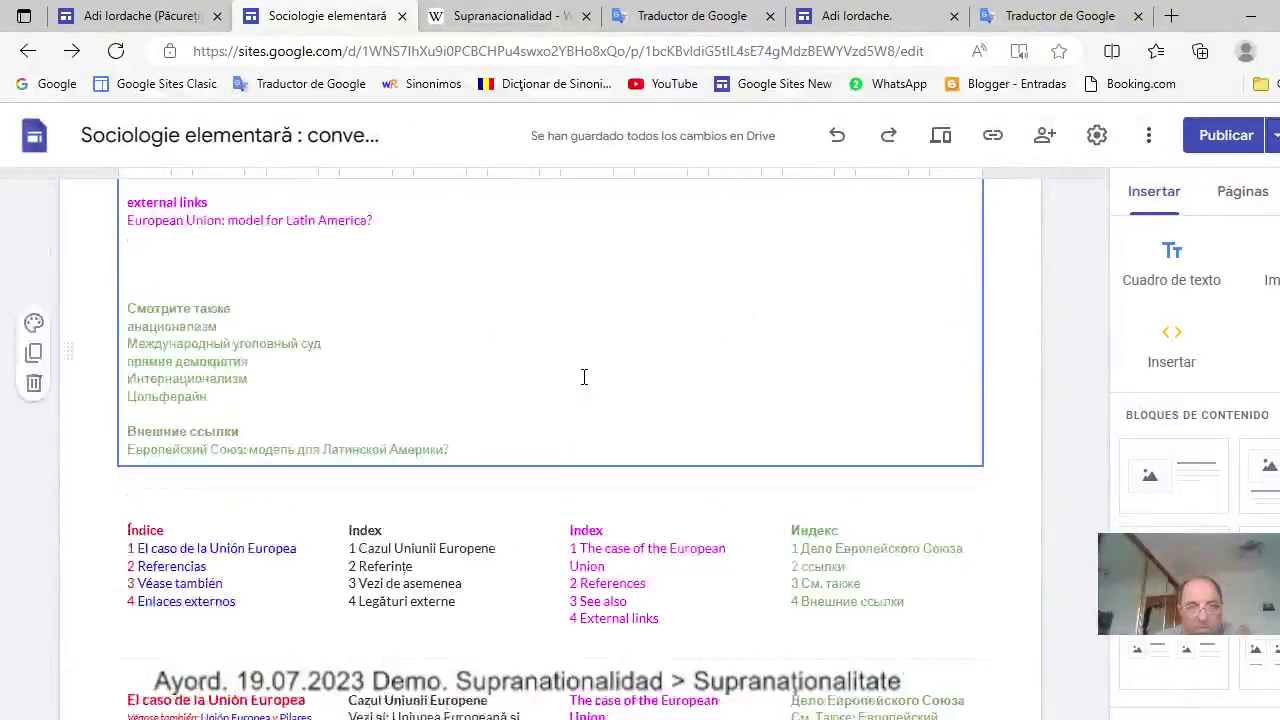
{"action": "scroll", "coordinate": [584, 376], "scroll_direction": "up", "scroll_amount": 1}
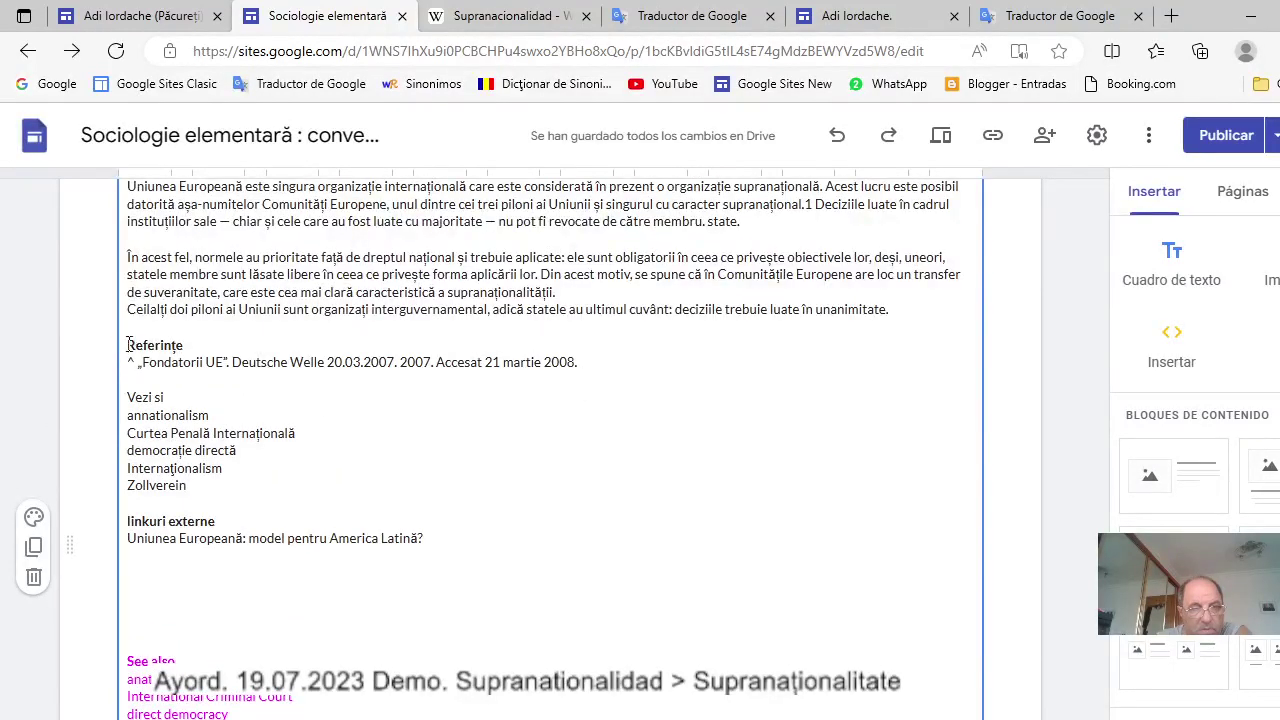
{"action": "left_click_drag", "start_coordinate": [128, 344], "coordinate": [572, 362]}
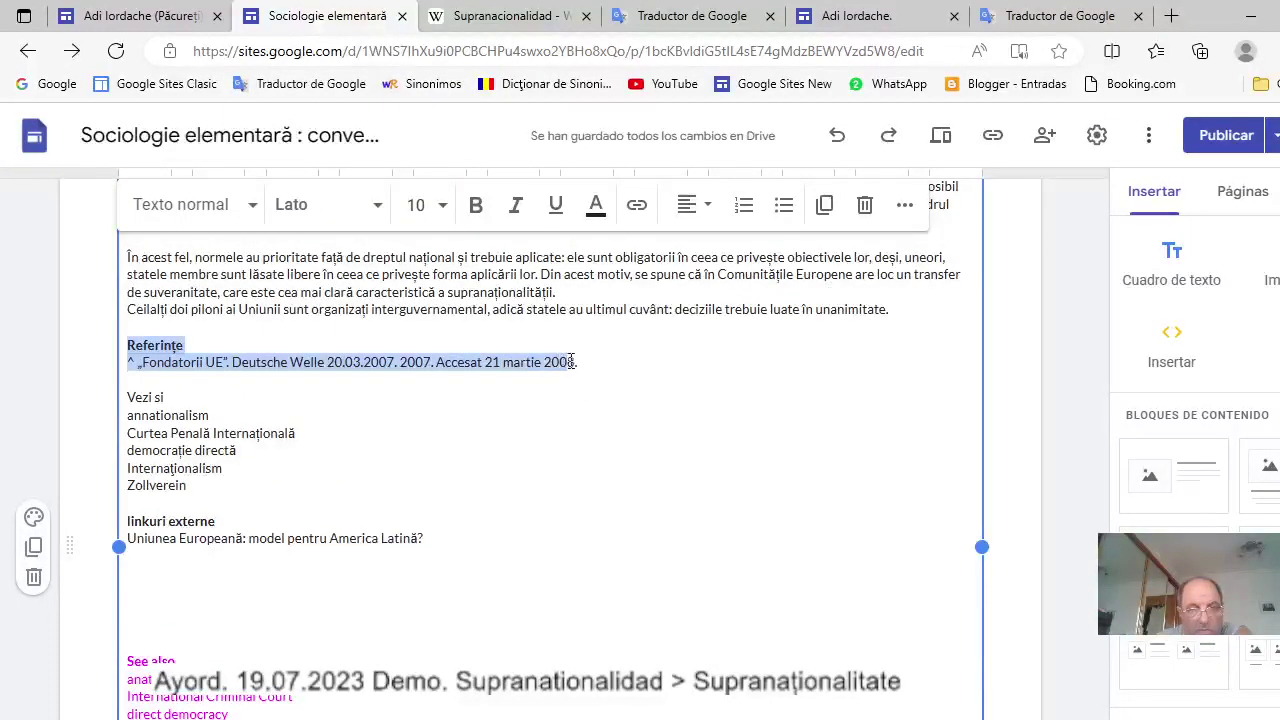
{"action": "right_click", "coordinate": [167, 355]}
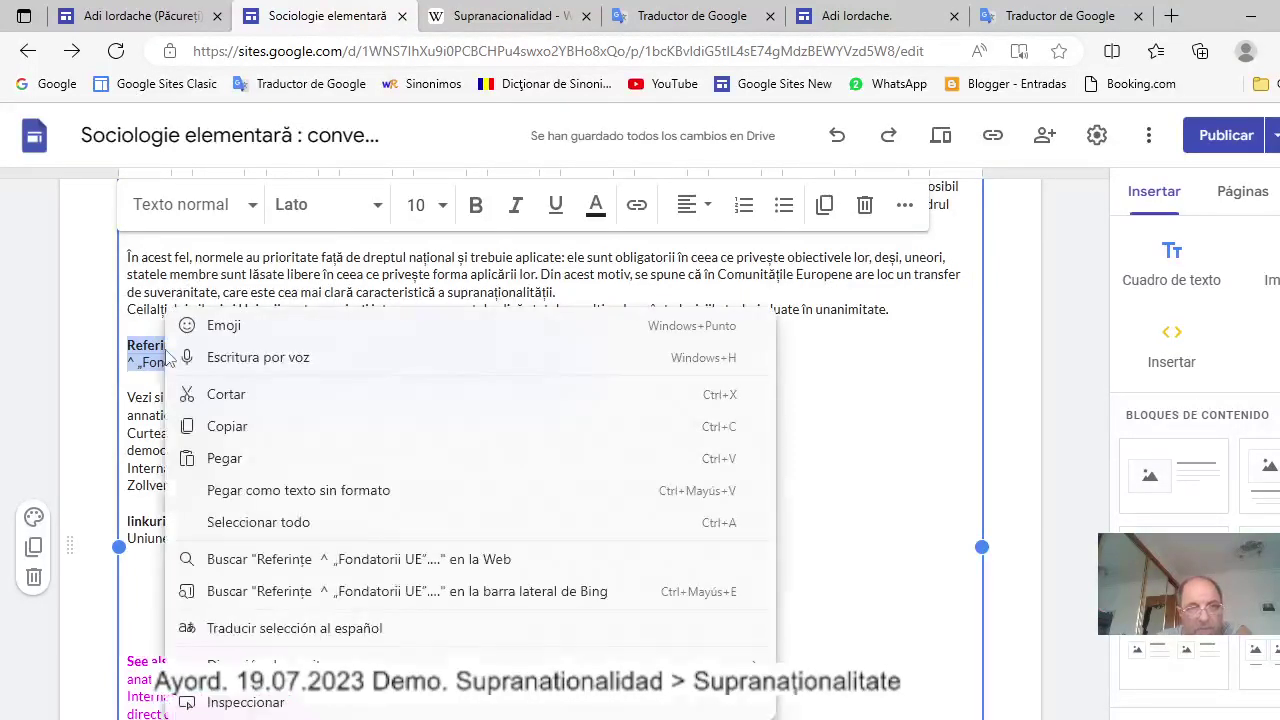
{"action": "left_click", "coordinate": [224, 396]}
Remove only the second column's image placeholder beside "References" and paste the cut Romanian references into its text field.
{"action": "scroll", "coordinate": [226, 405], "scroll_direction": "down", "scroll_amount": 3}
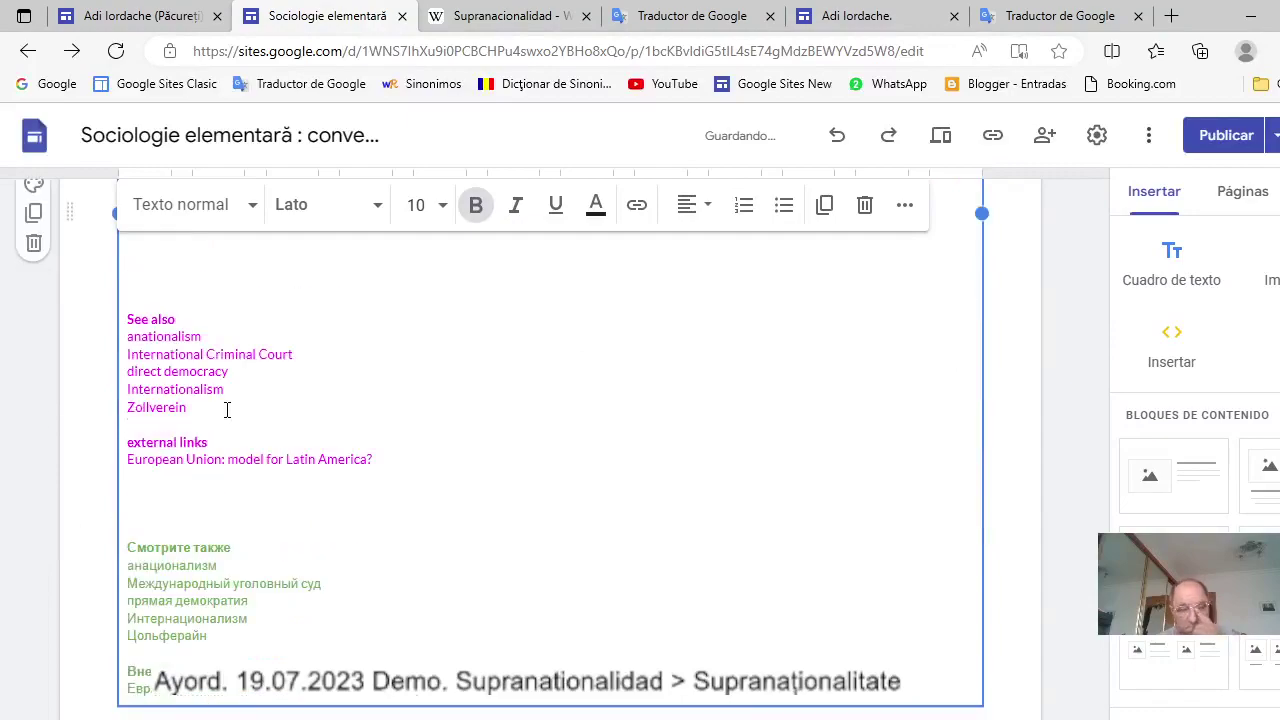
{"action": "scroll", "coordinate": [227, 410], "scroll_direction": "down", "scroll_amount": 6}
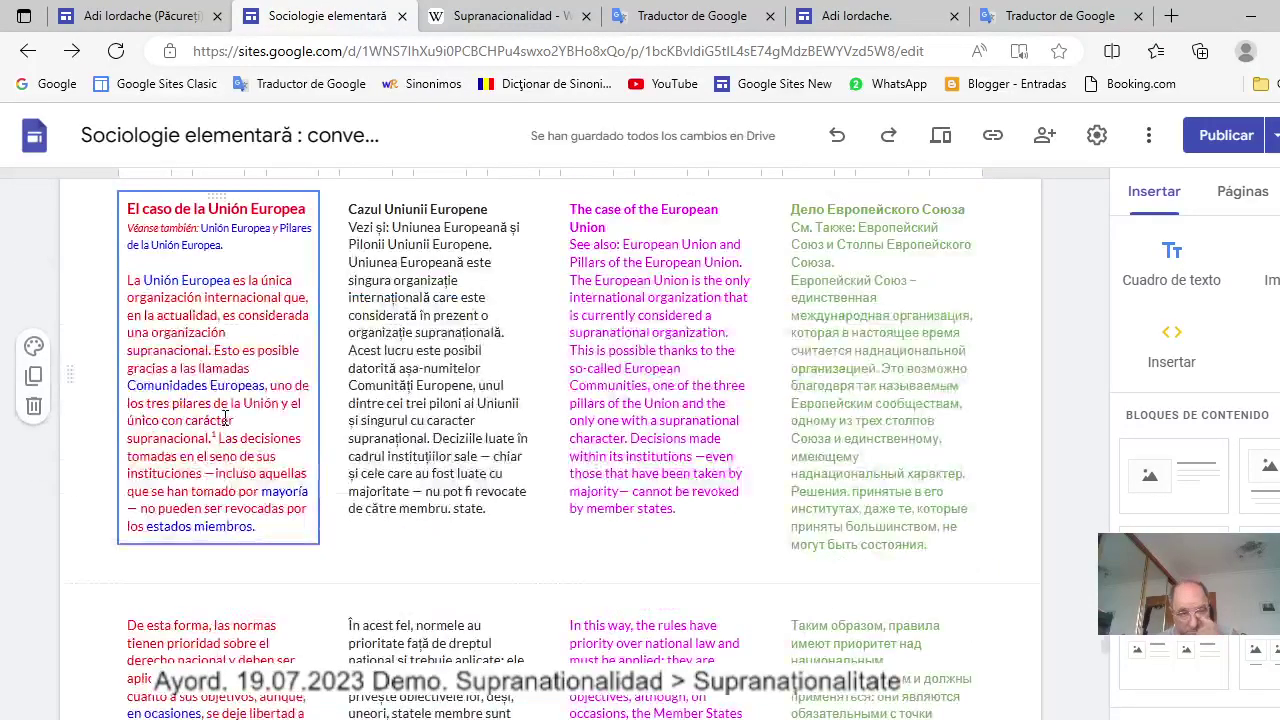
{"action": "scroll", "coordinate": [225, 418], "scroll_direction": "down", "scroll_amount": 6}
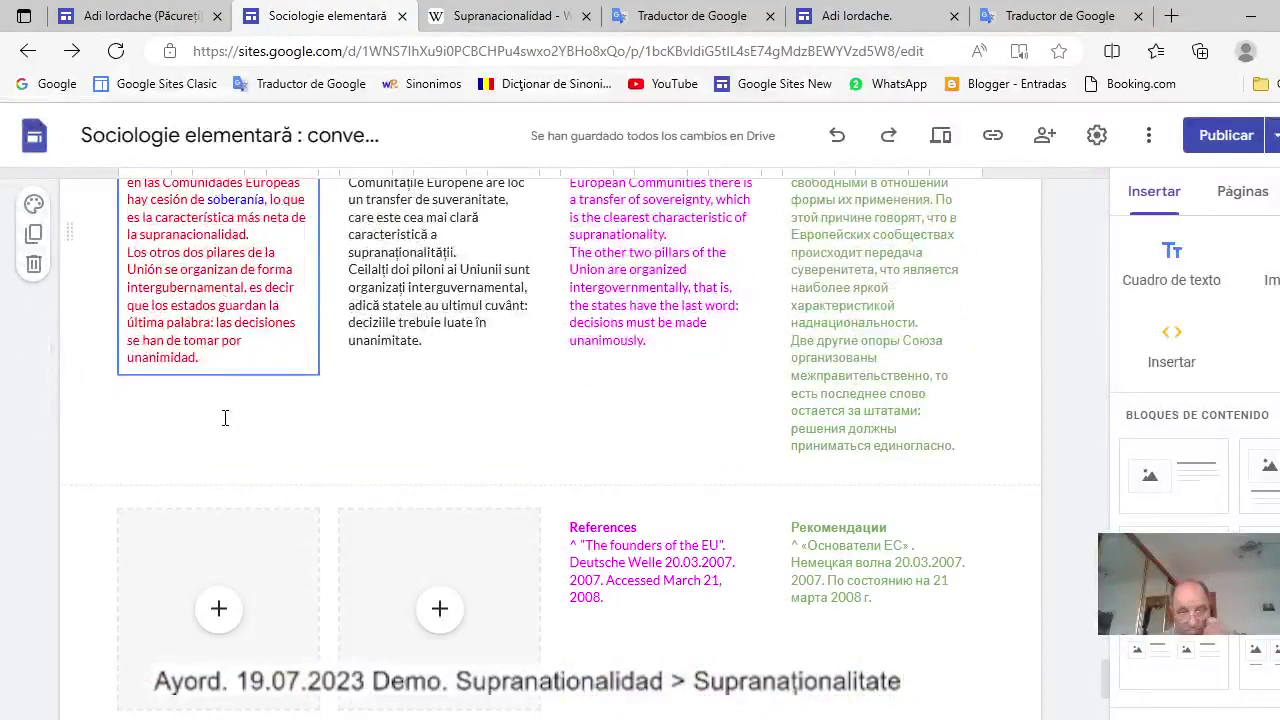
{"action": "scroll", "coordinate": [225, 418], "scroll_direction": "down", "scroll_amount": 3}
{"action": "left_click", "coordinate": [485, 282]}
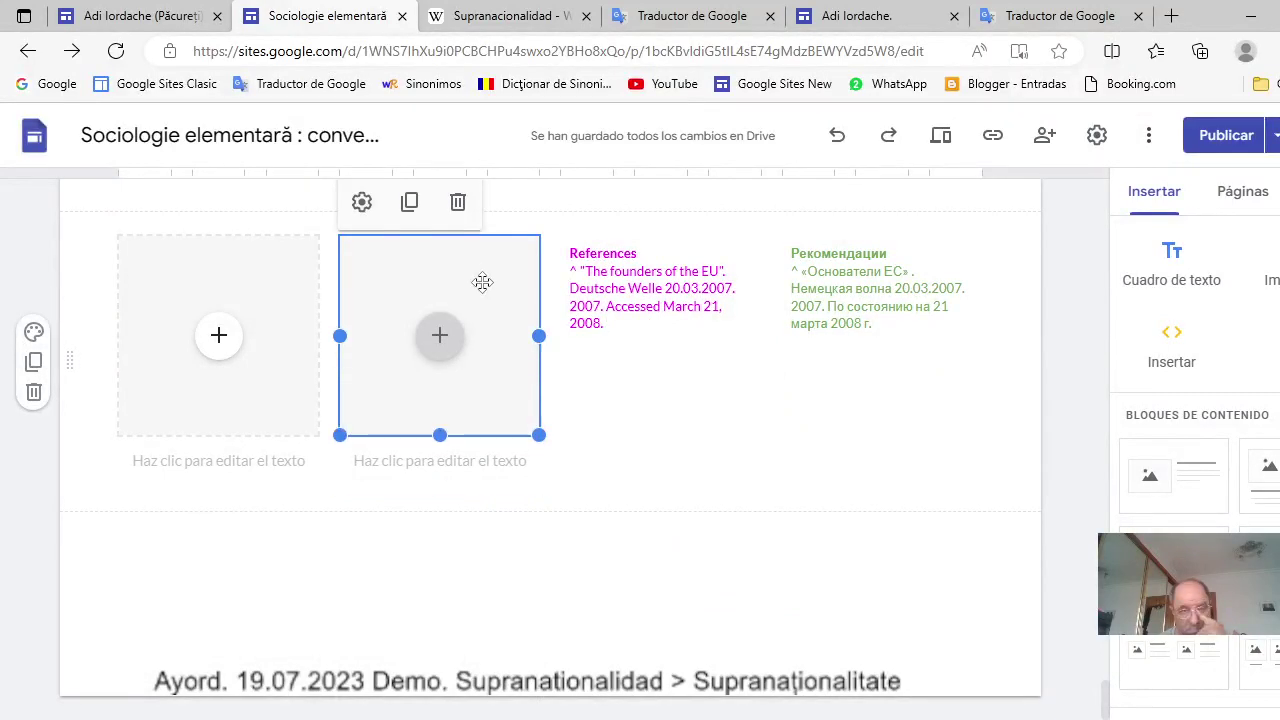
{"action": "left_click", "coordinate": [458, 201]}
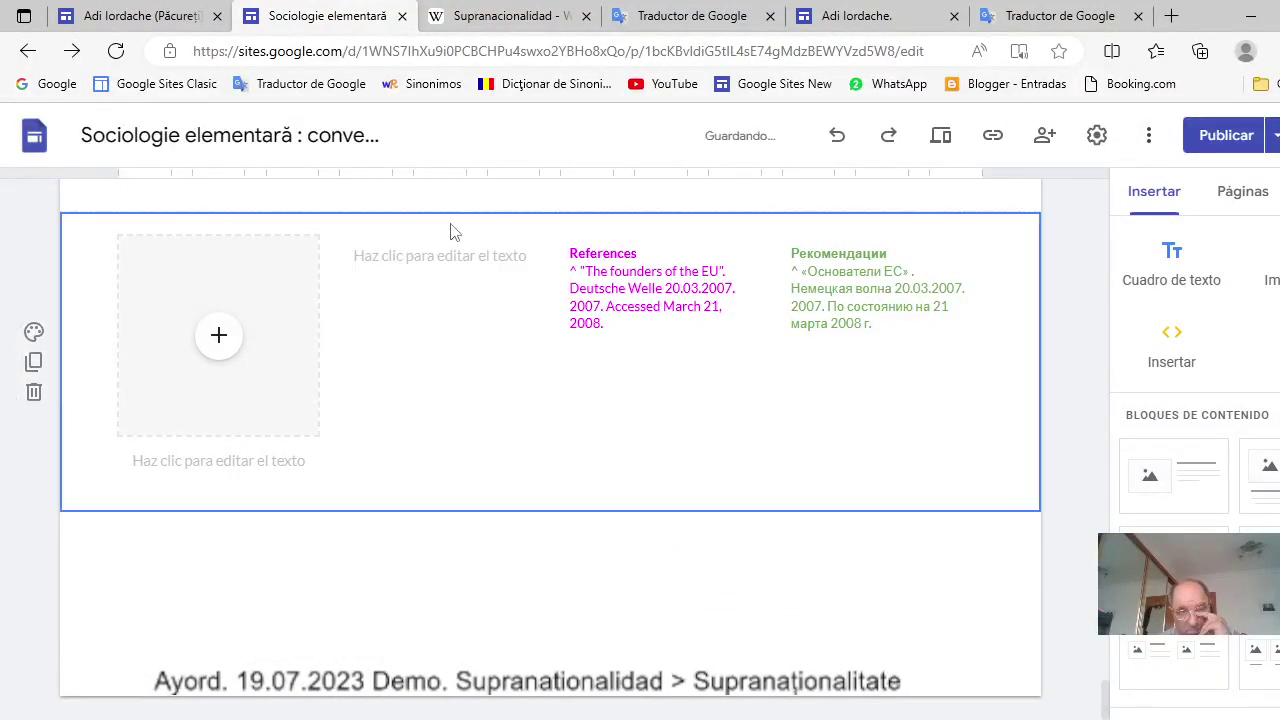
{"action": "left_click", "coordinate": [455, 256]}
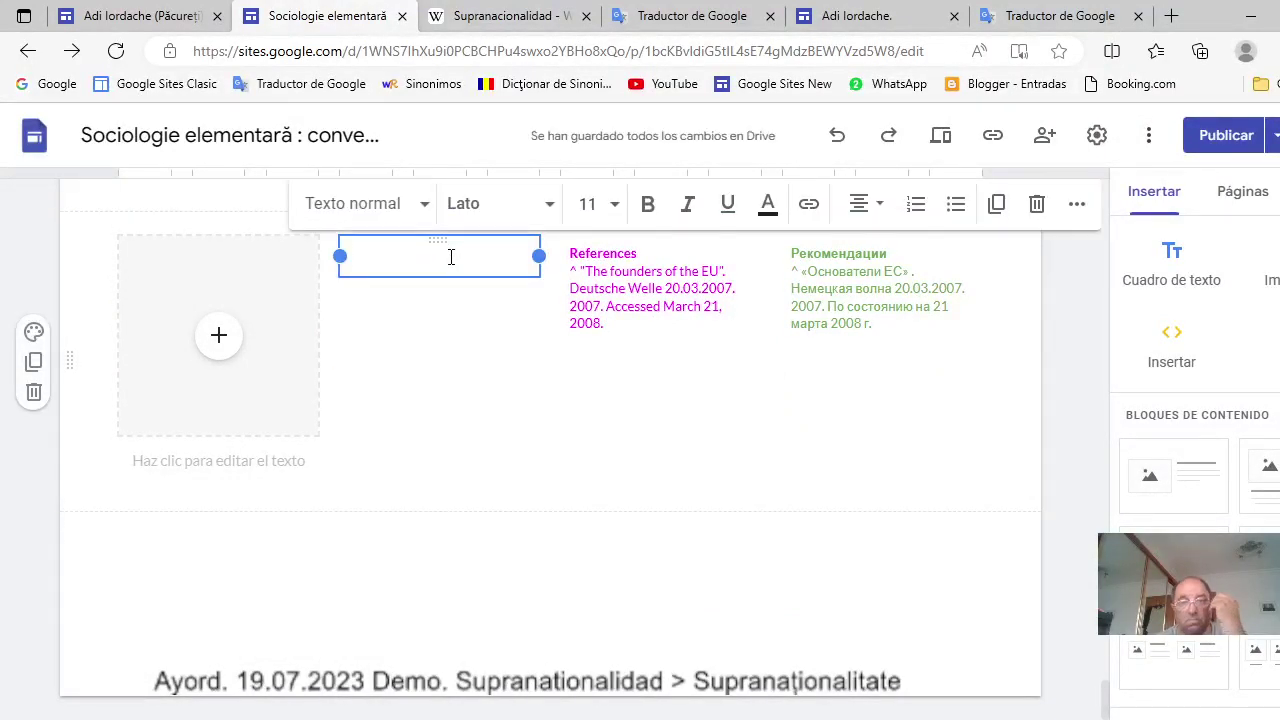
{"action": "right_click", "coordinate": [450, 257]}
{"action": "left_click", "coordinate": [509, 446]}
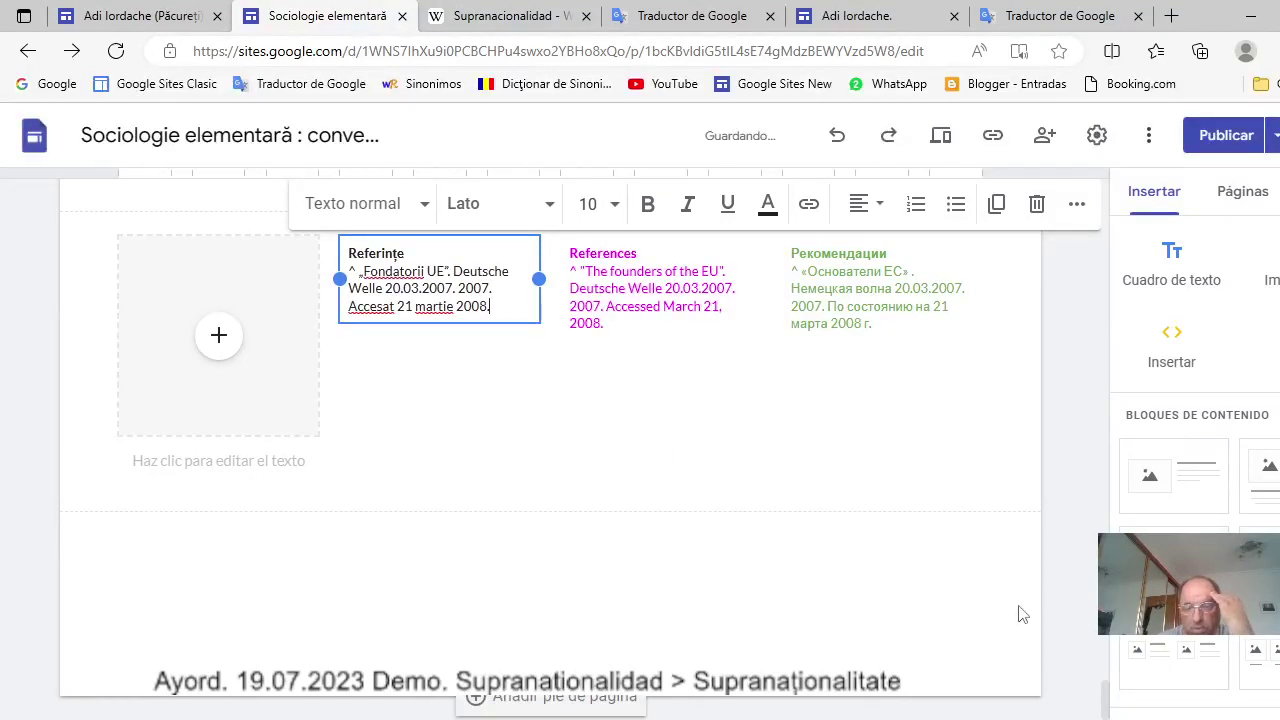
Copy the red Spanish "Referencias" heading and its bulleted reference from the original two-column Spanish text.
{"action": "left_click_drag", "start_coordinate": [1108, 703], "coordinate": [1108, 420]}
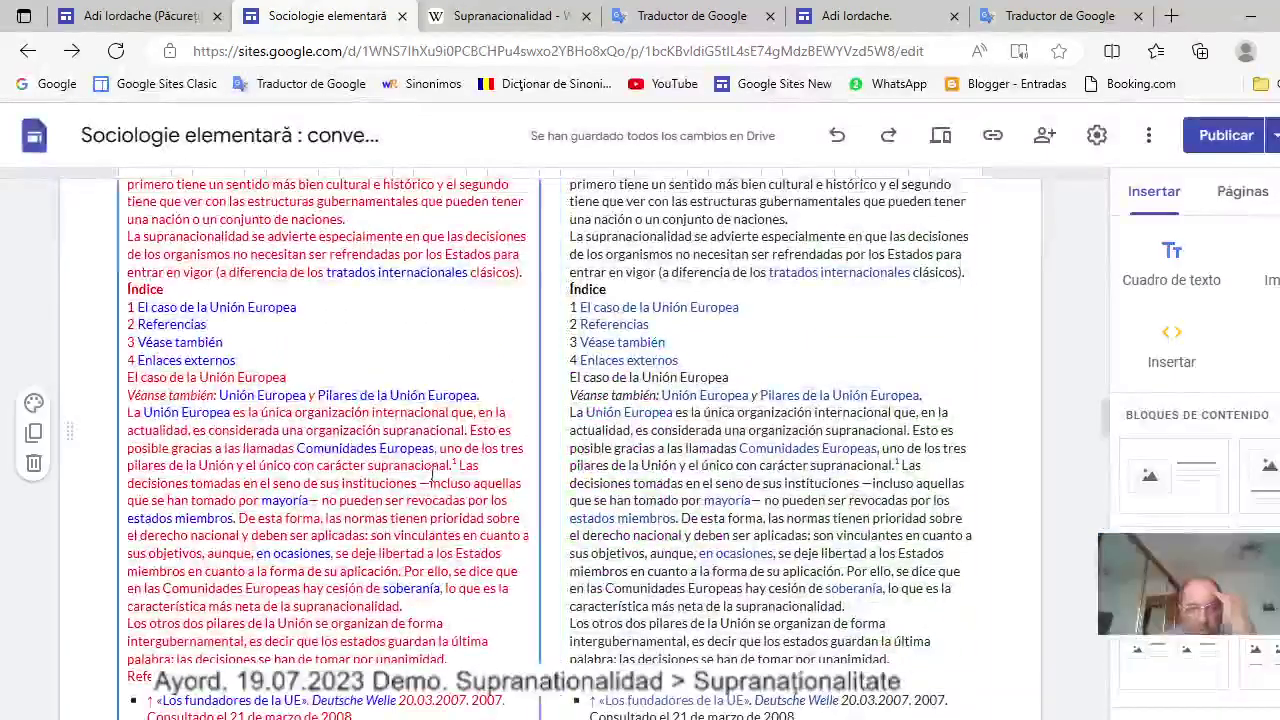
{"action": "scroll", "coordinate": [432, 472], "scroll_direction": "down", "scroll_amount": 3}
{"action": "scroll", "coordinate": [432, 472], "scroll_direction": "down", "scroll_amount": 2}
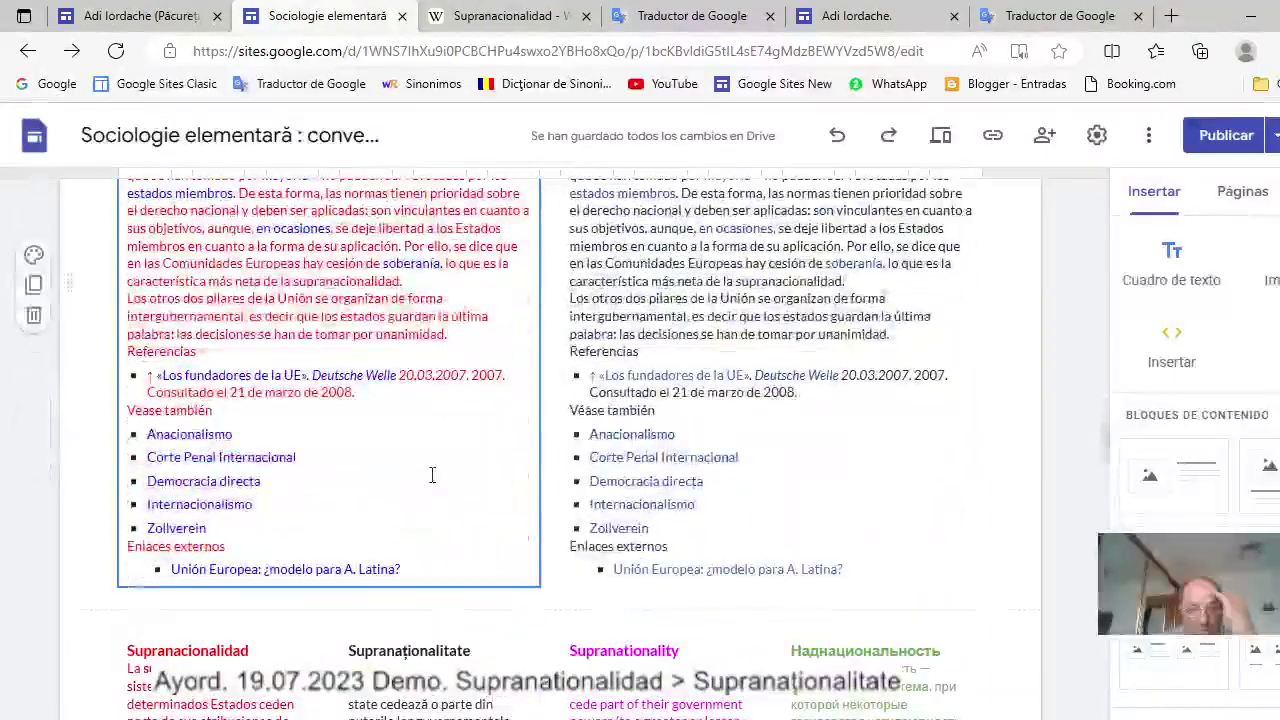
{"action": "left_click", "coordinate": [130, 357]}
{"action": "left_click_drag", "start_coordinate": [146, 357], "coordinate": [339, 397]}
{"action": "key", "text": "ctrl+c"}
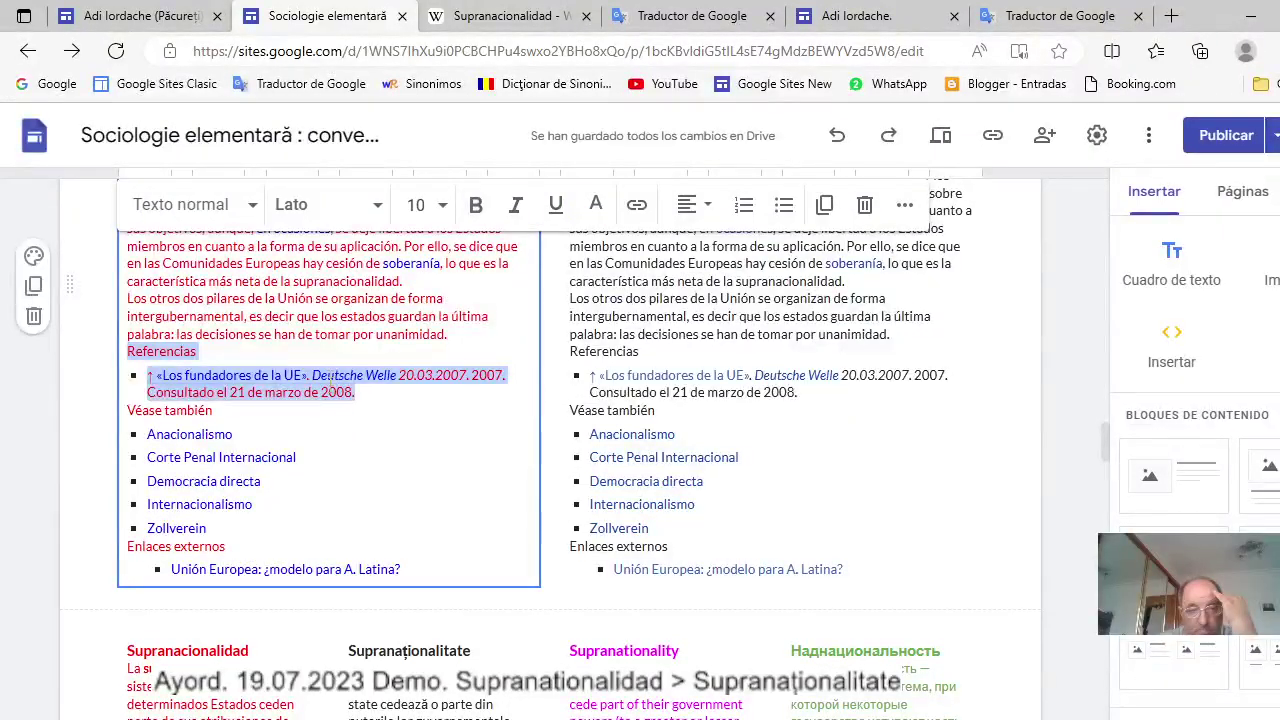
{"action": "right_click", "coordinate": [331, 385]}
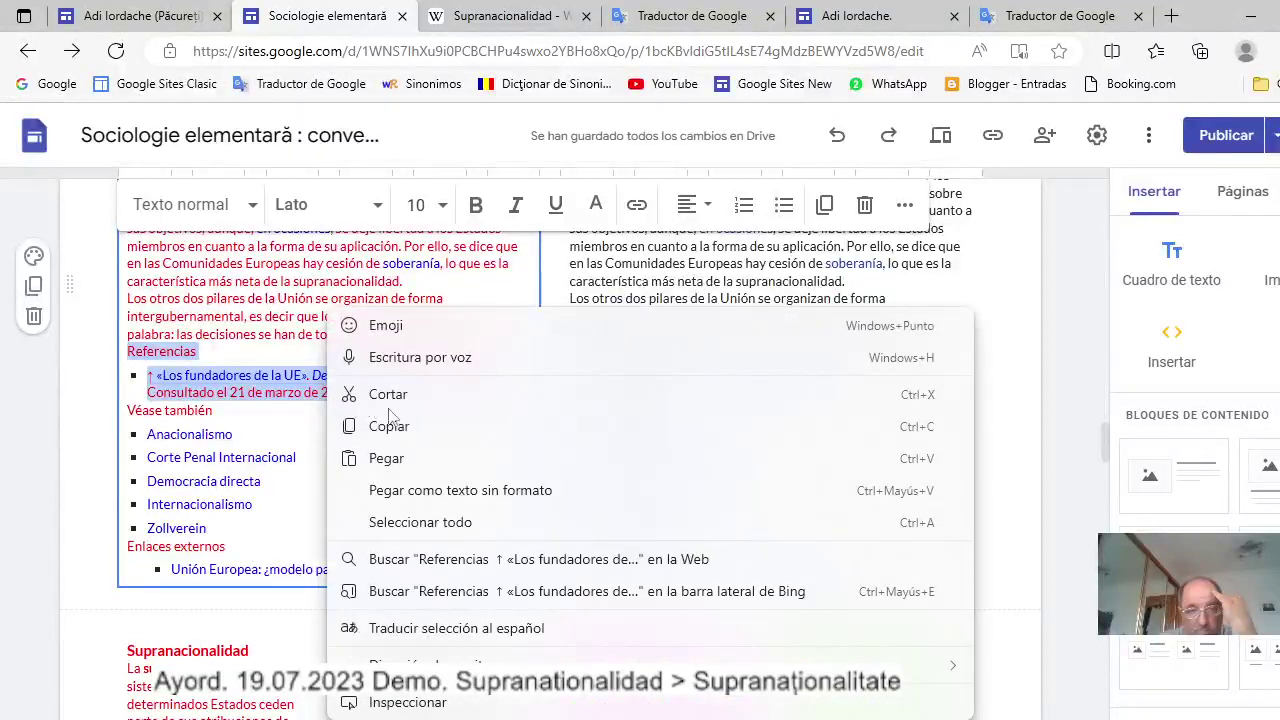
{"action": "left_click", "coordinate": [389, 426]}
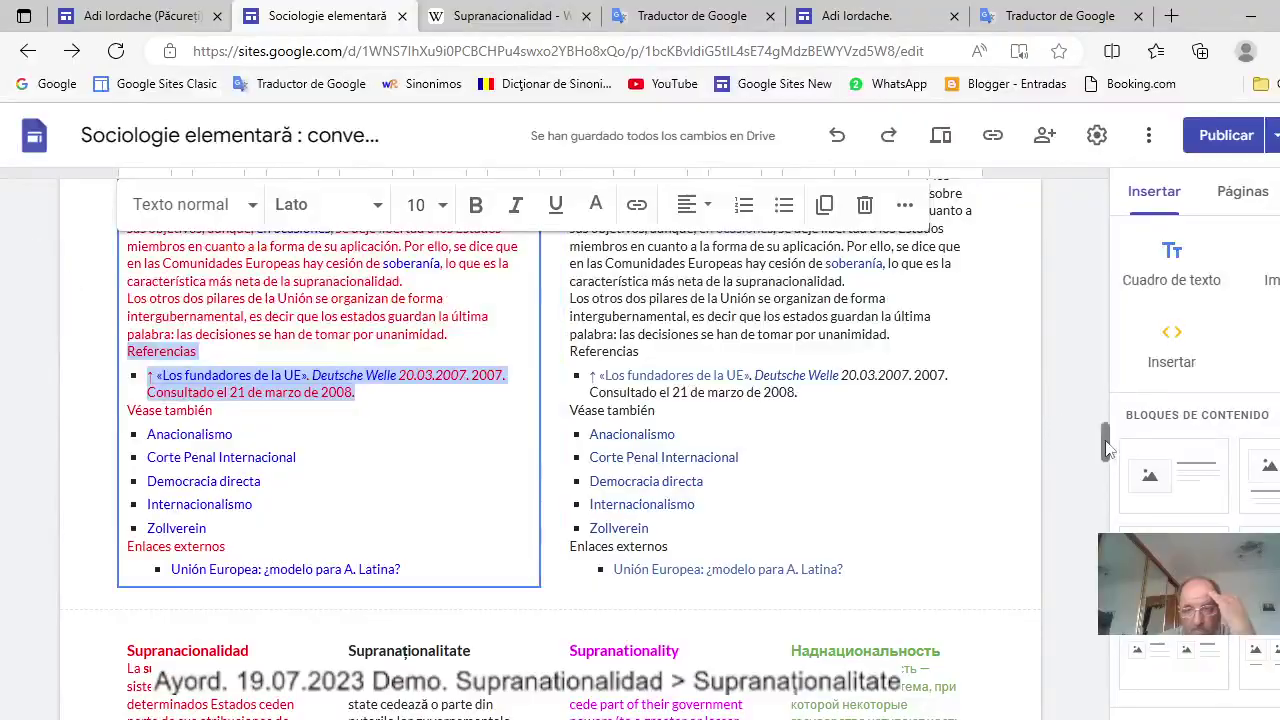
Remove the first column's image placeholder beside "Referințe" and paste the copied Spanish references into its text field.
{"action": "scroll", "coordinate": [518, 466], "scroll_direction": "down", "scroll_amount": 10}
{"action": "scroll", "coordinate": [550, 450], "scroll_direction": "up", "scroll_amount": 10}
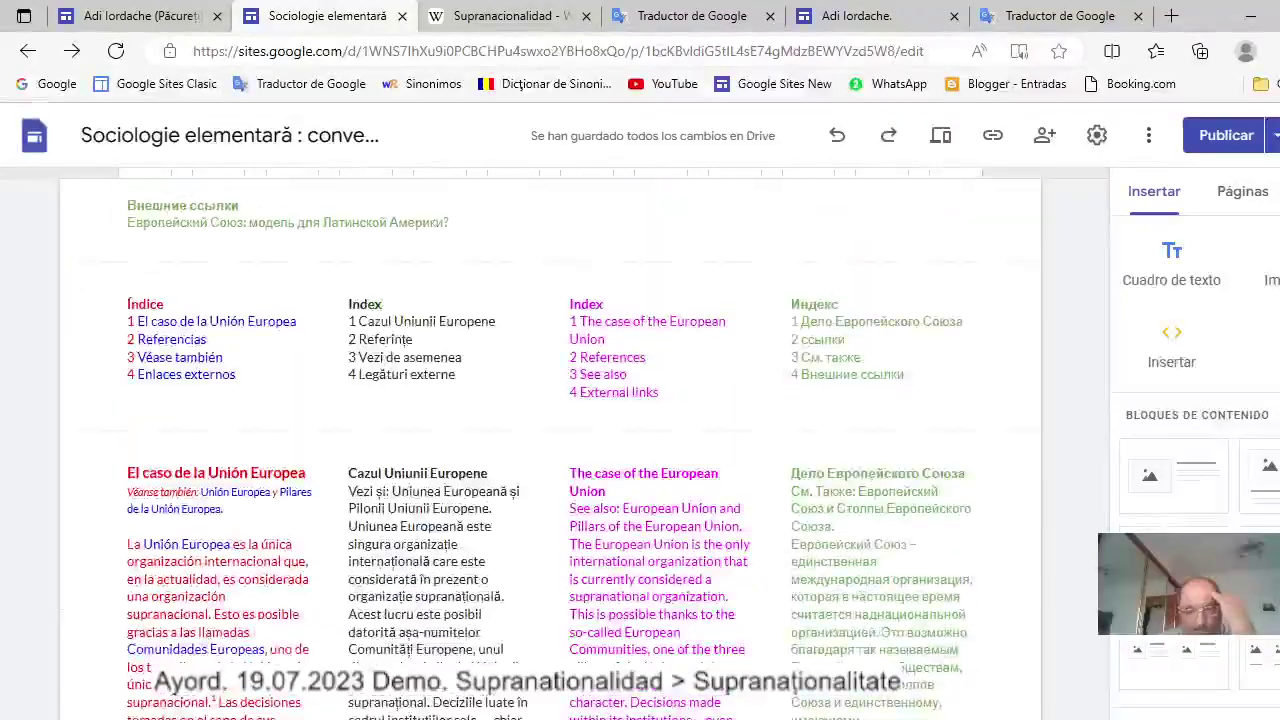
{"action": "scroll", "coordinate": [550, 450], "scroll_direction": "down", "scroll_amount": 5}
{"action": "left_click_drag", "start_coordinate": [1106, 650], "coordinate": [1106, 683]}
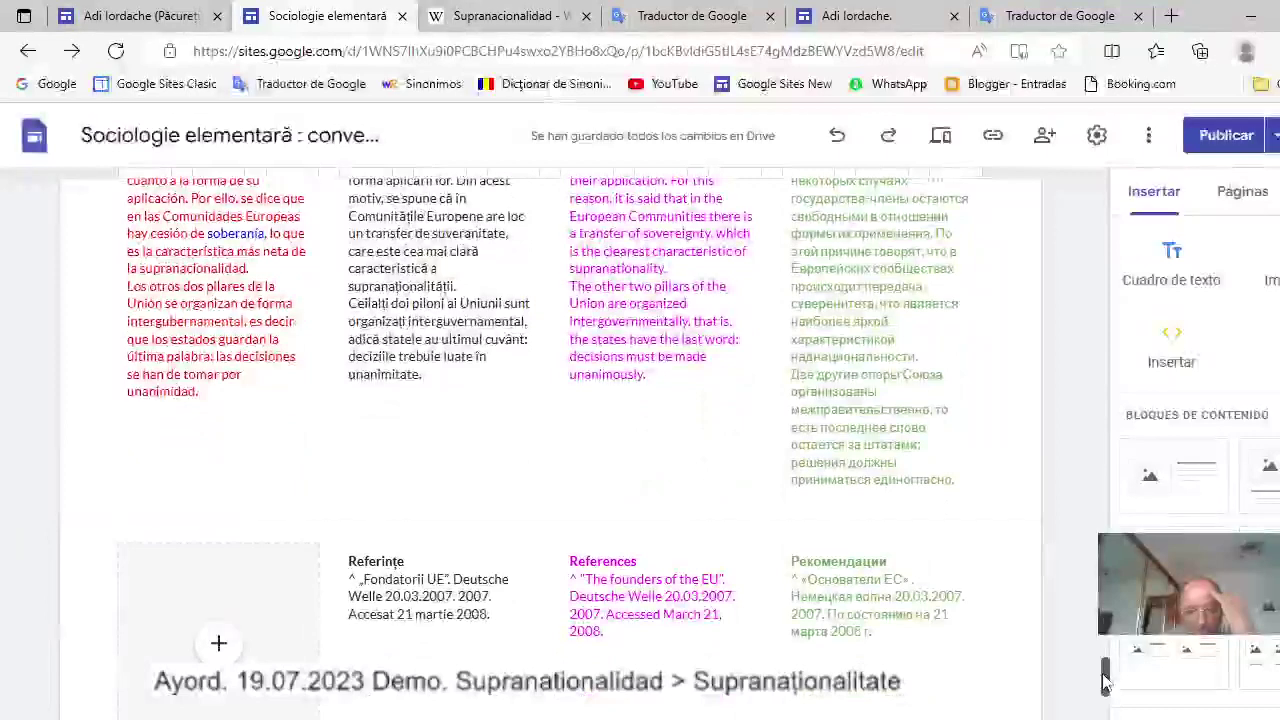
{"action": "left_click", "coordinate": [288, 584]}
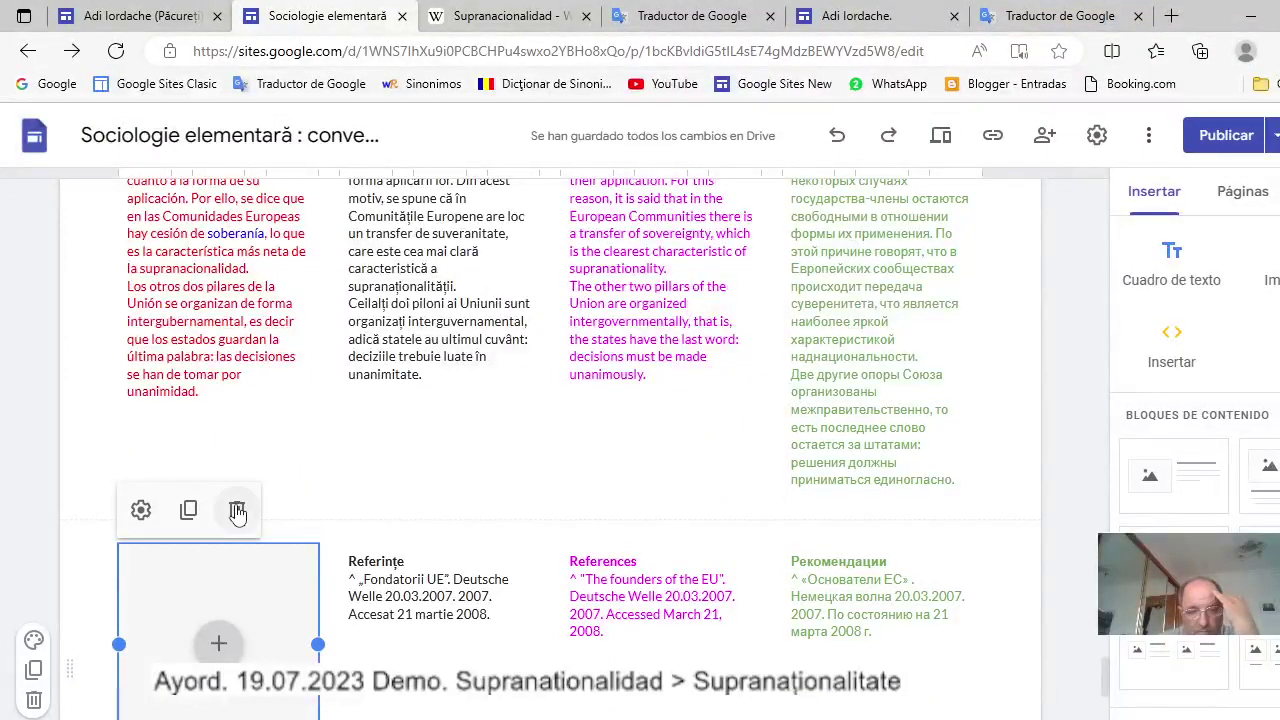
{"action": "left_click", "coordinate": [240, 510]}
{"action": "left_click", "coordinate": [239, 465]}
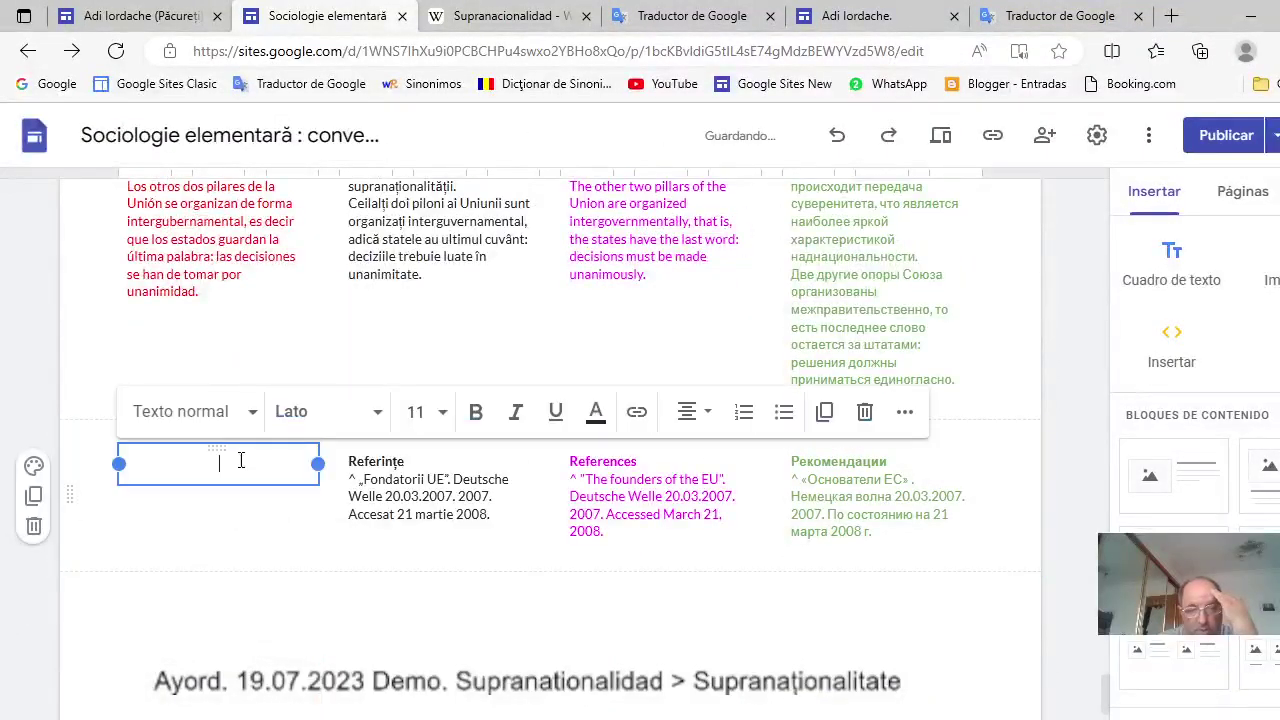
{"action": "right_click", "coordinate": [226, 474]}
{"action": "left_click", "coordinate": [286, 302]}
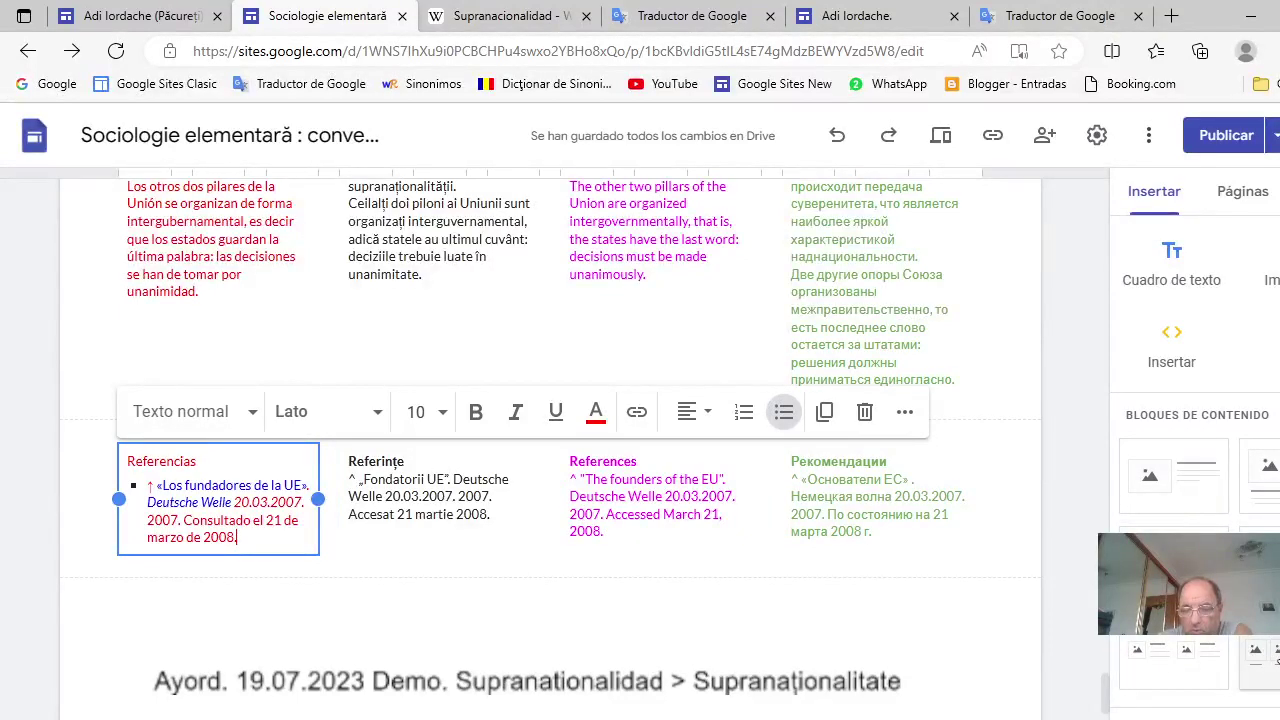
Insert a new four-column row below the references, and cut the Russian "Смотрите также" heading and its list from the long text box.
{"action": "left_click", "coordinate": [1258, 655]}
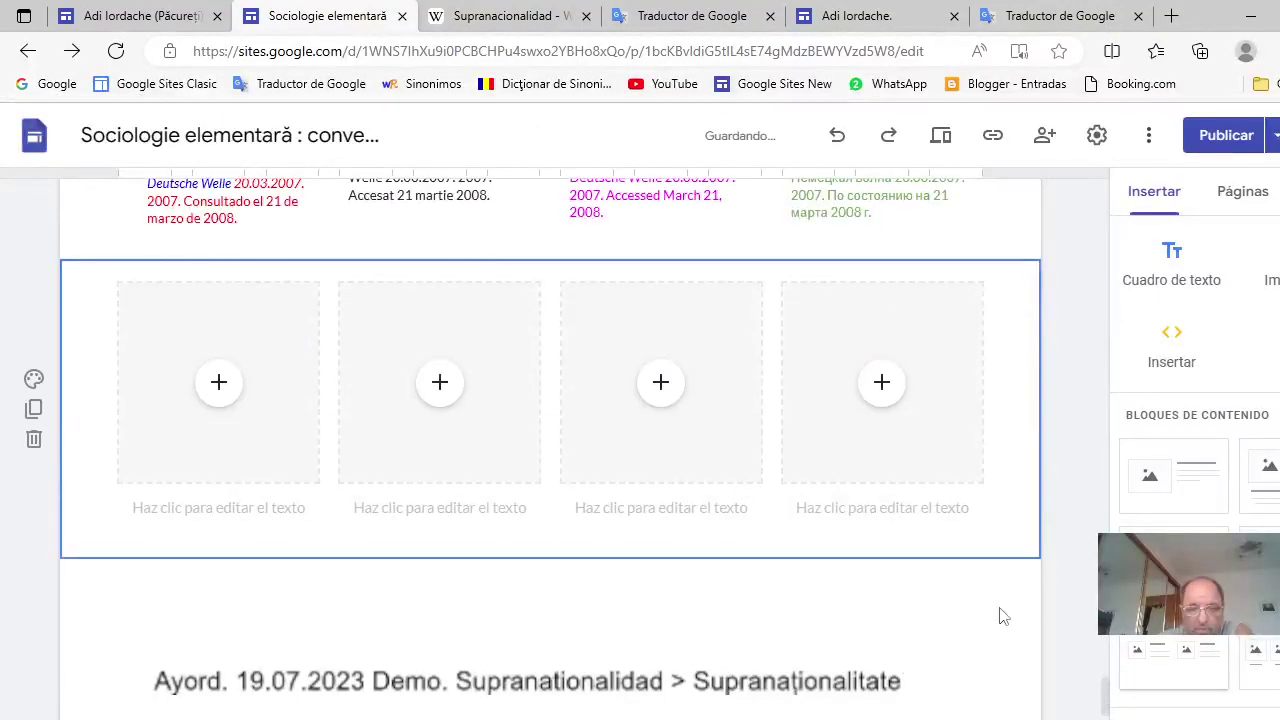
{"action": "scroll", "coordinate": [706, 339], "scroll_direction": "up", "scroll_amount": 15}
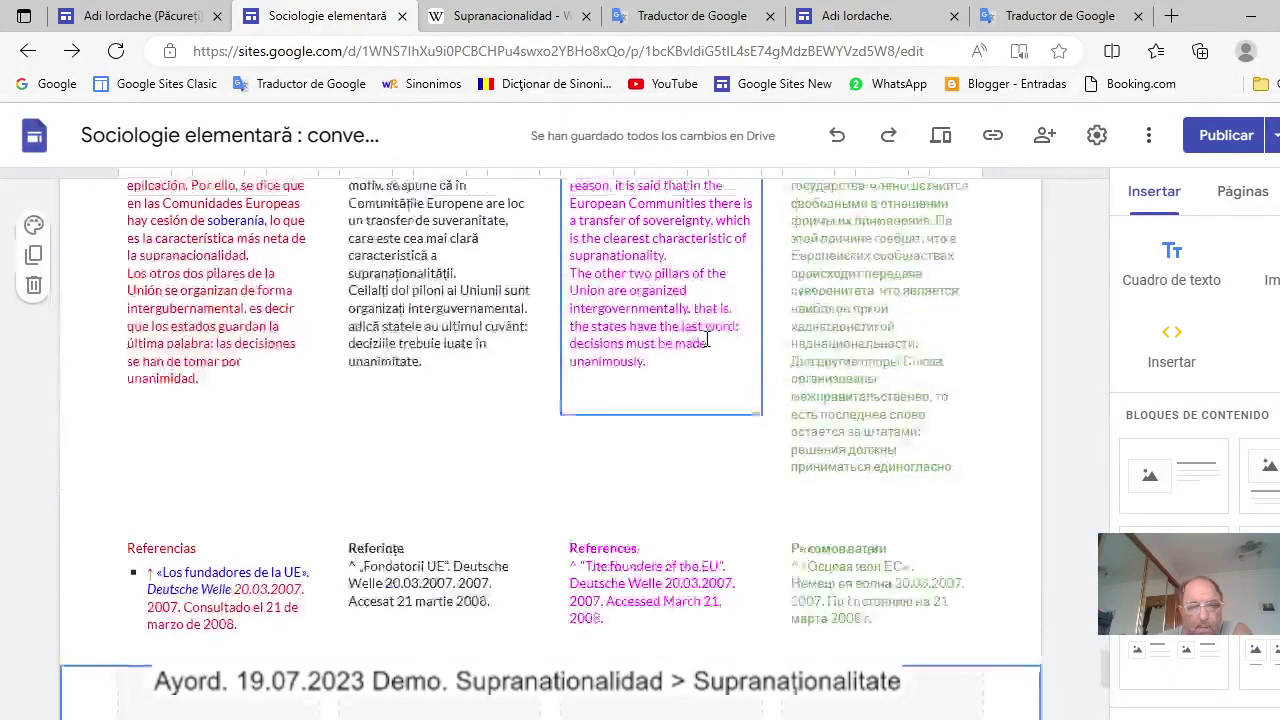
{"action": "scroll", "coordinate": [706, 339], "scroll_direction": "up", "scroll_amount": 3}
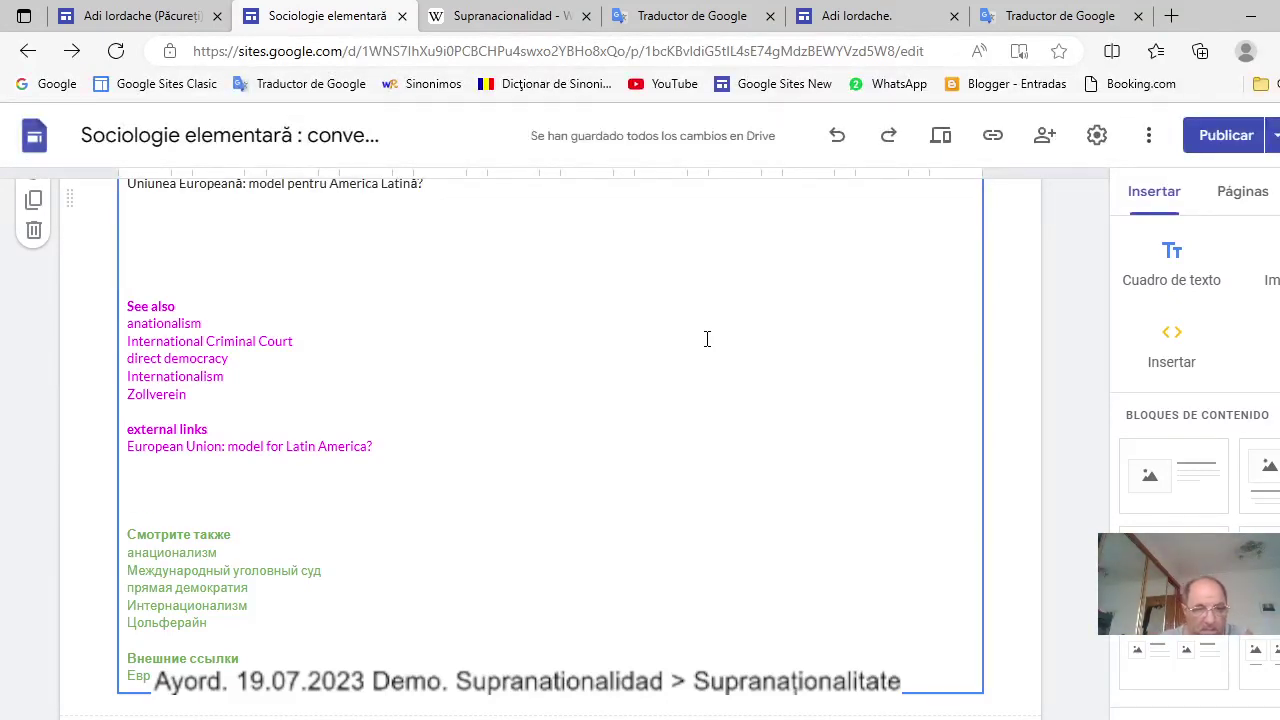
{"action": "scroll", "coordinate": [634, 508], "scroll_direction": "down", "scroll_amount": 2}
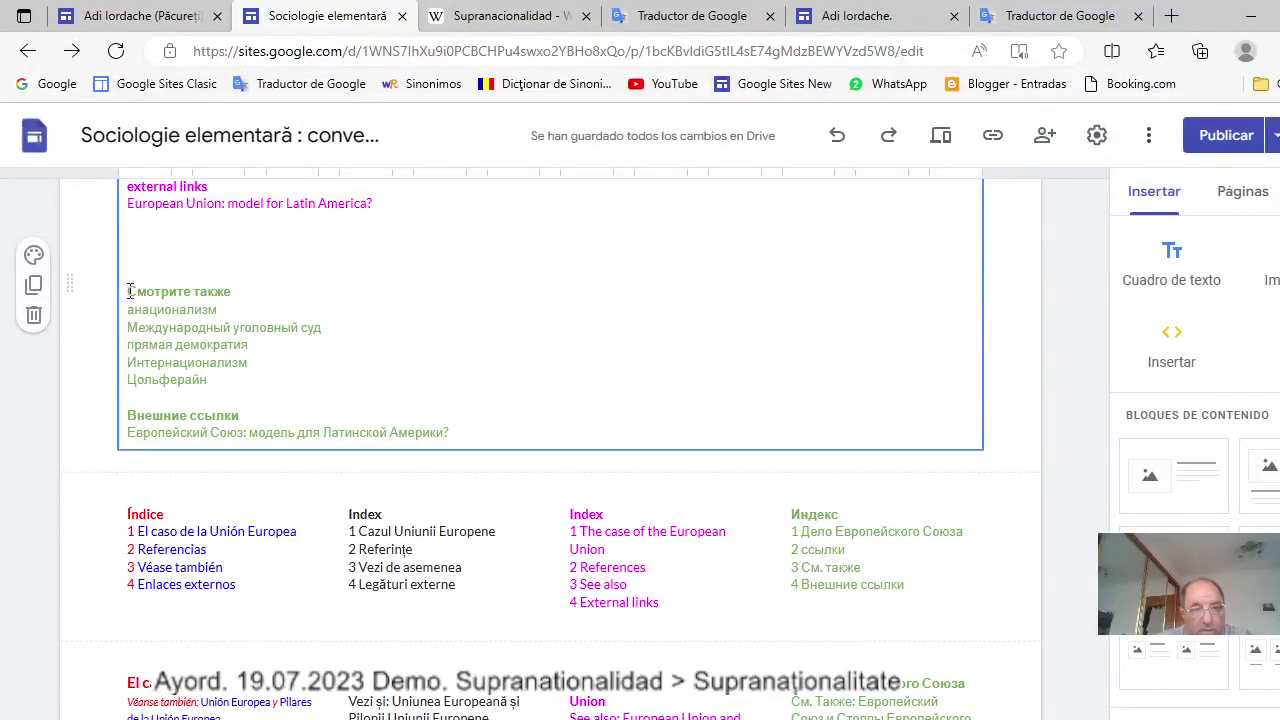
{"action": "left_click_drag", "start_coordinate": [129, 291], "coordinate": [252, 373]}
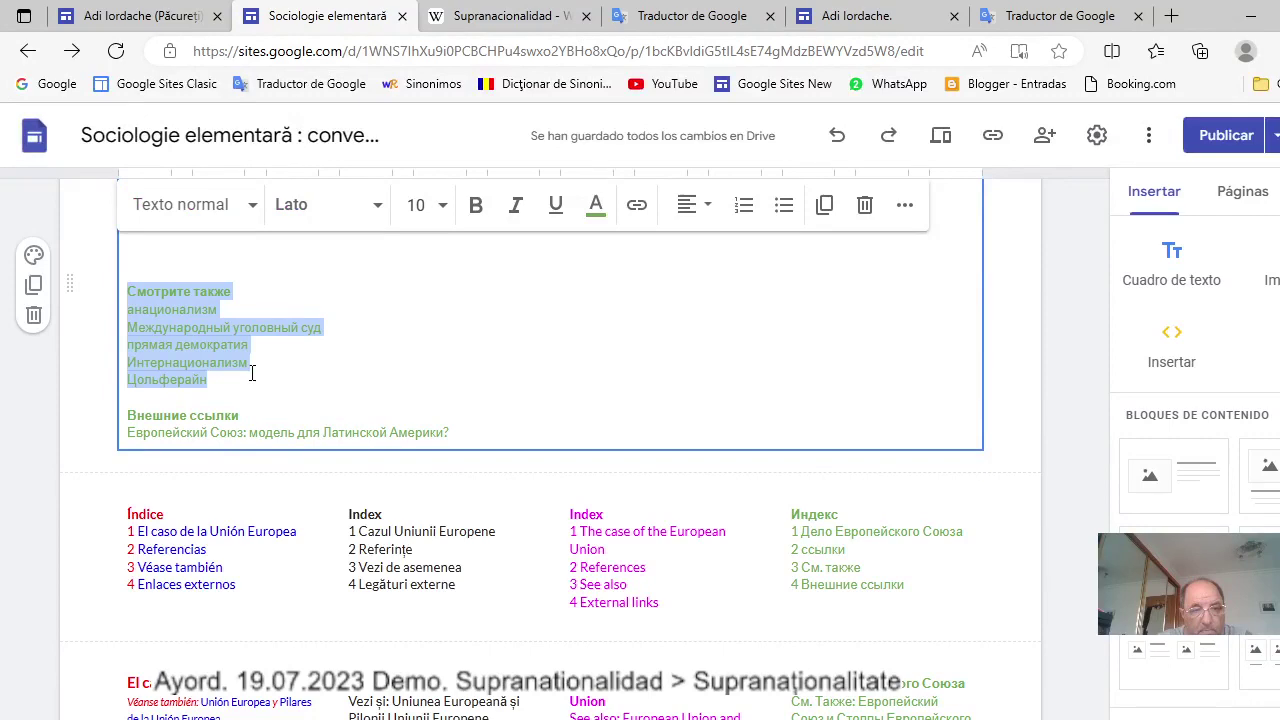
{"action": "right_click", "coordinate": [201, 326]}
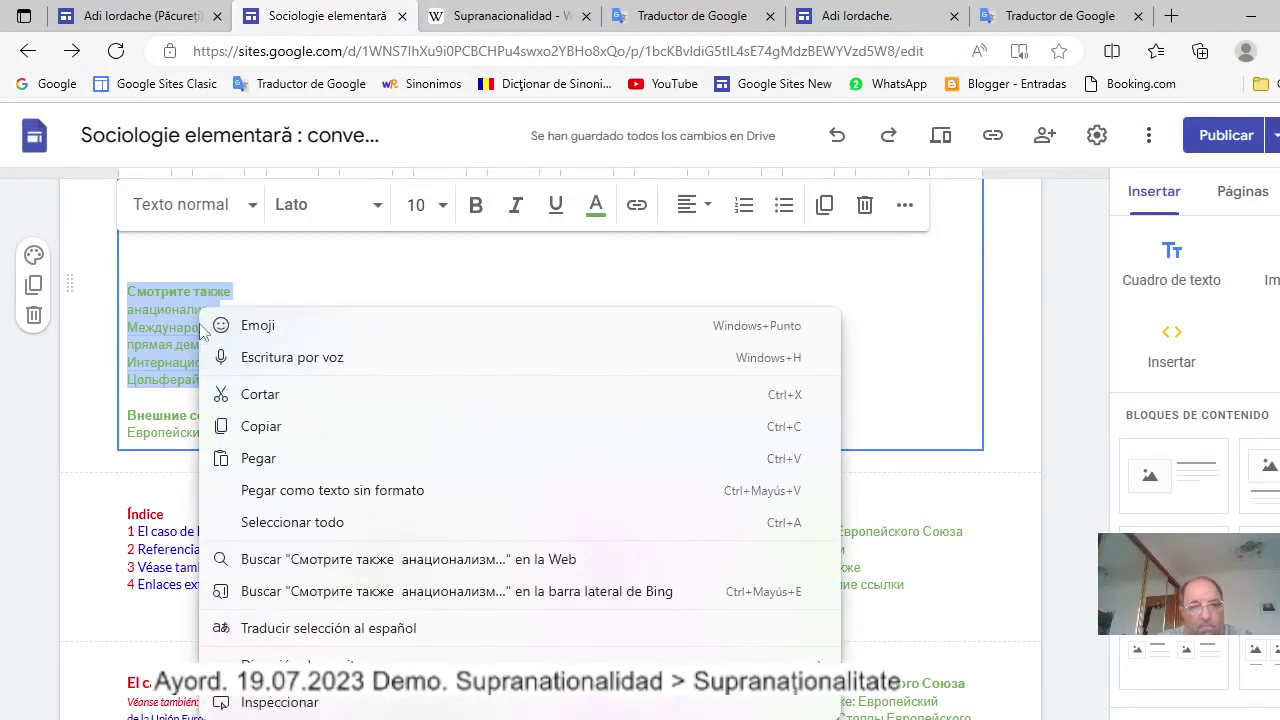
{"action": "left_click", "coordinate": [260, 395]}
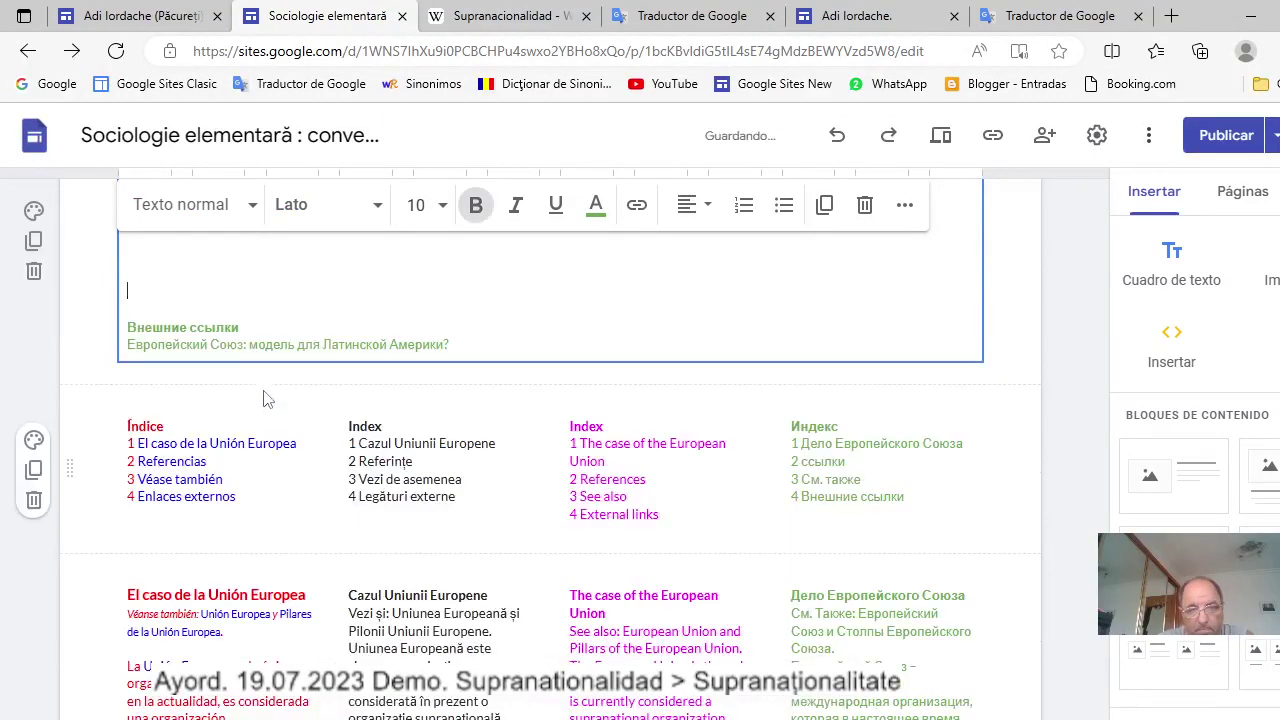
Remove the fourth column's image placeholder in the new empty row and paste the cut Russian "Смотрите также" section into its text field.
{"action": "scroll", "coordinate": [990, 488], "scroll_direction": "down", "scroll_amount": 10}
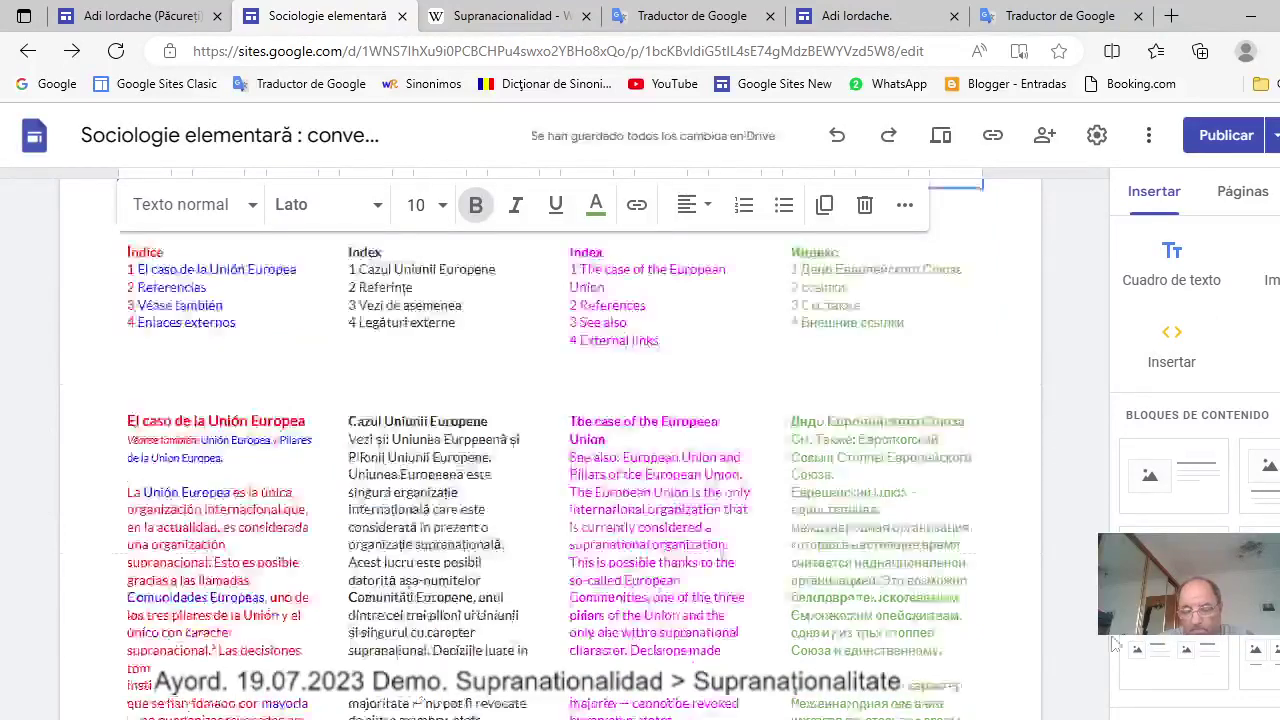
{"action": "left_click", "coordinate": [957, 400]}
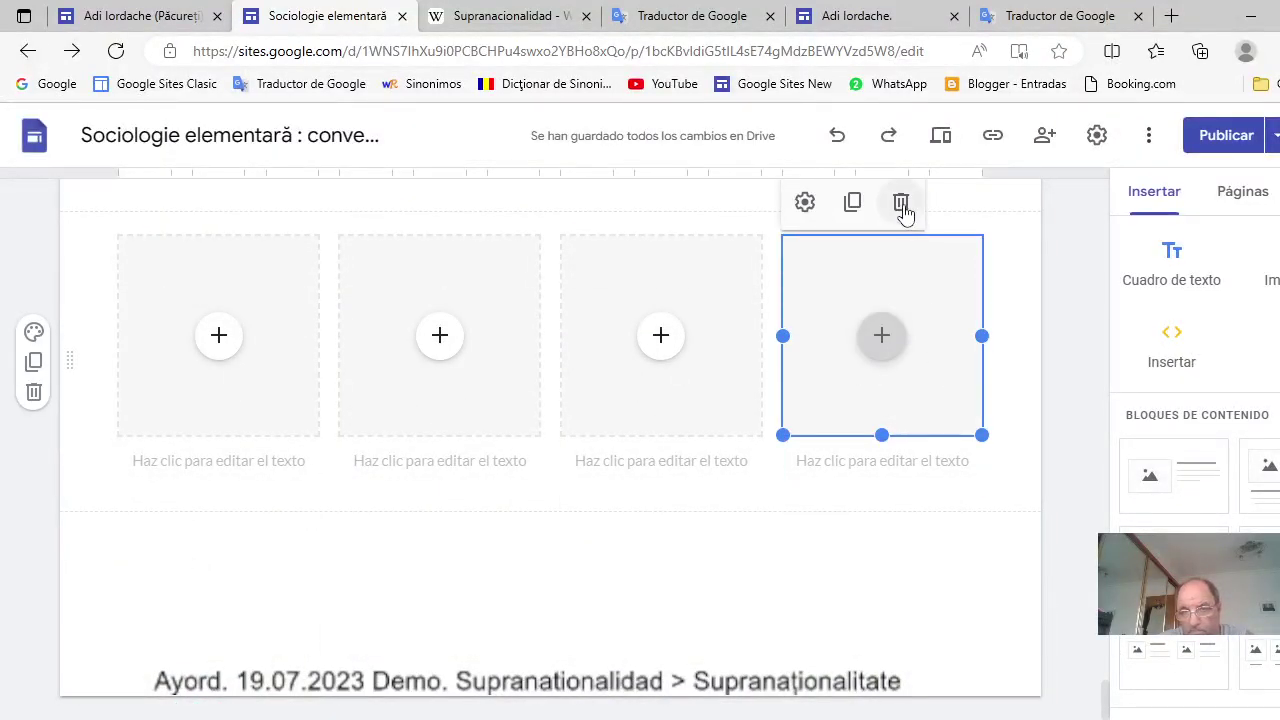
{"action": "left_click", "coordinate": [901, 205]}
{"action": "left_click", "coordinate": [897, 249]}
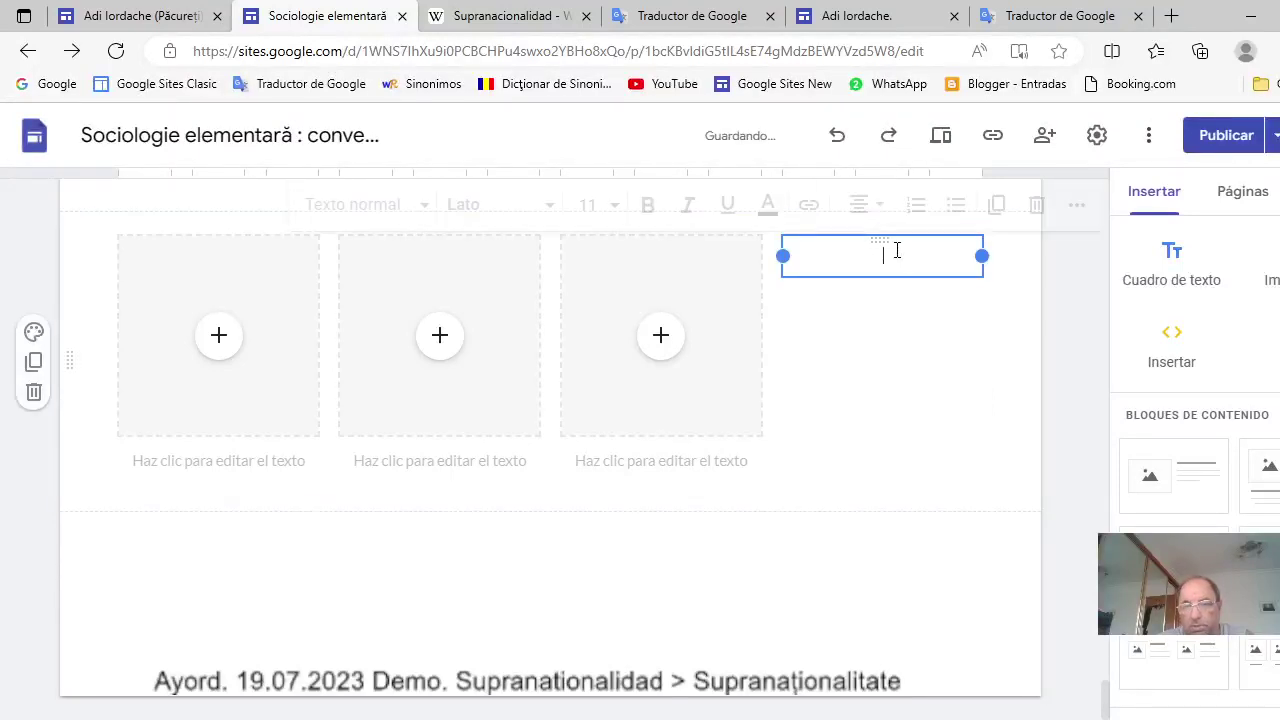
{"action": "right_click", "coordinate": [893, 254]}
{"action": "left_click", "coordinate": [952, 440]}
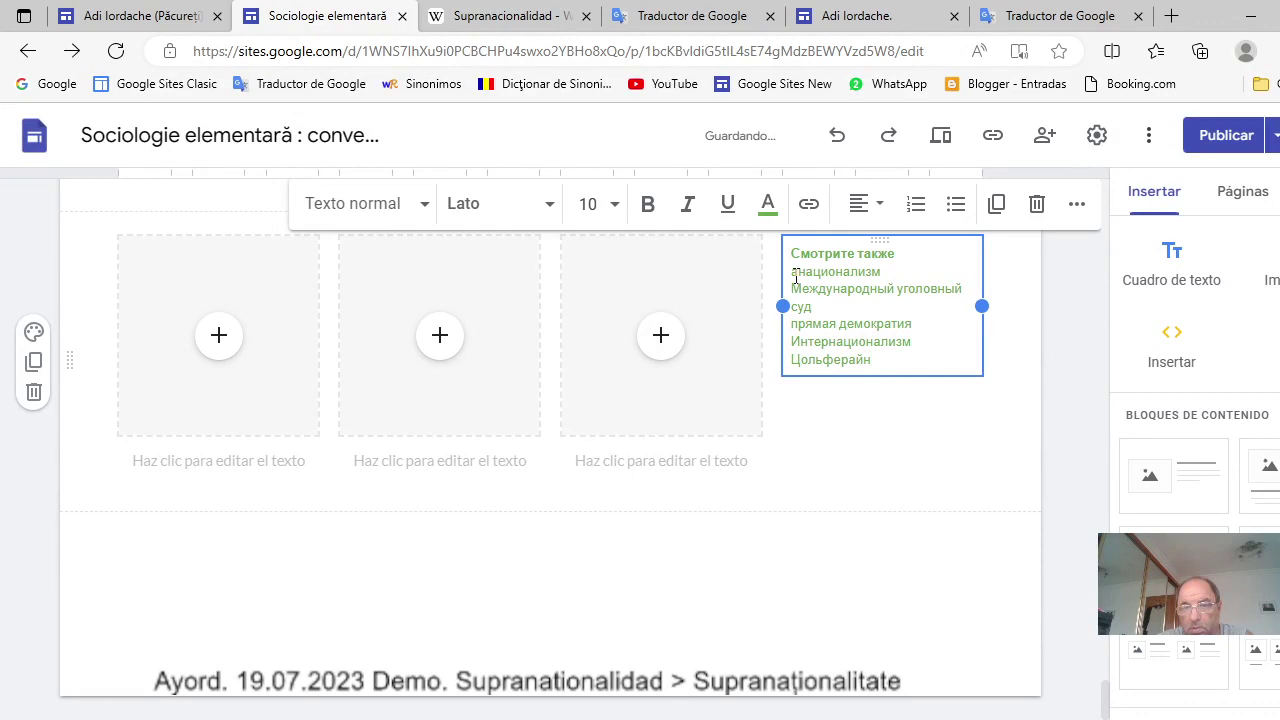
Format the entries under the pasted "Смотрите также" heading, from "анационализм" to "Цольферайн", as a numbered list.
{"action": "left_click_drag", "start_coordinate": [793, 272], "coordinate": [806, 358]}
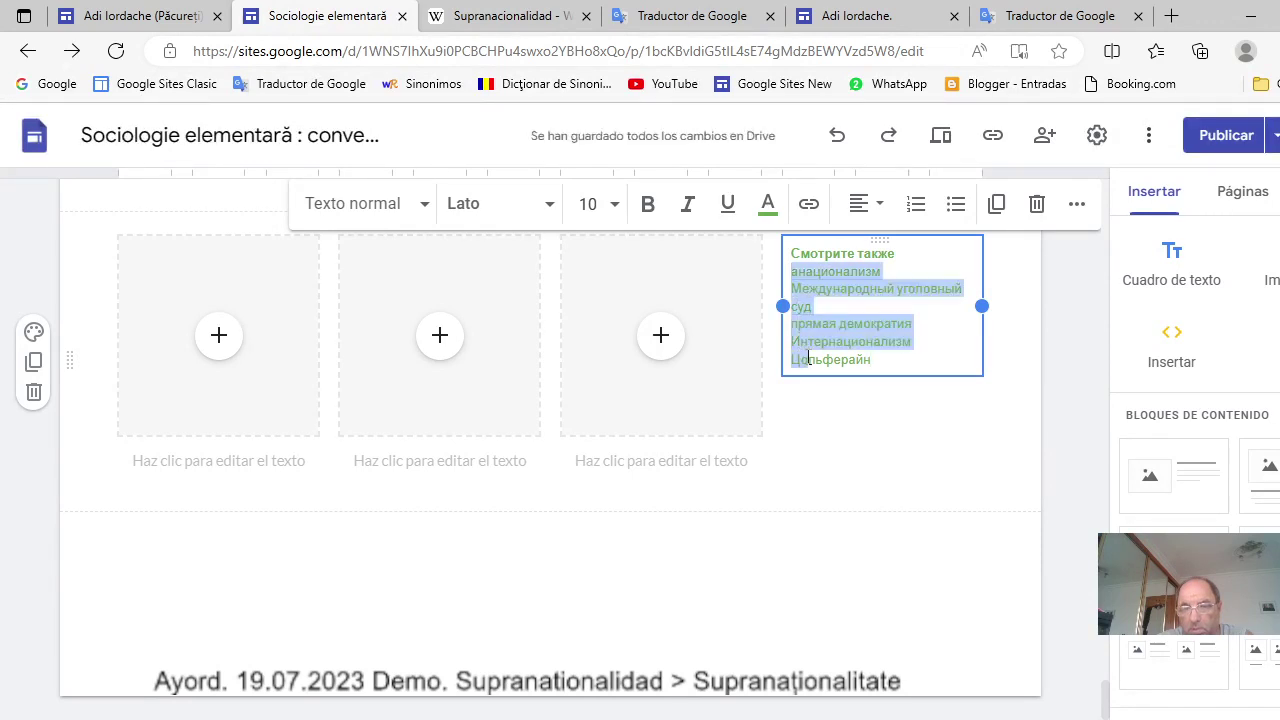
{"action": "left_click", "coordinate": [916, 206]}
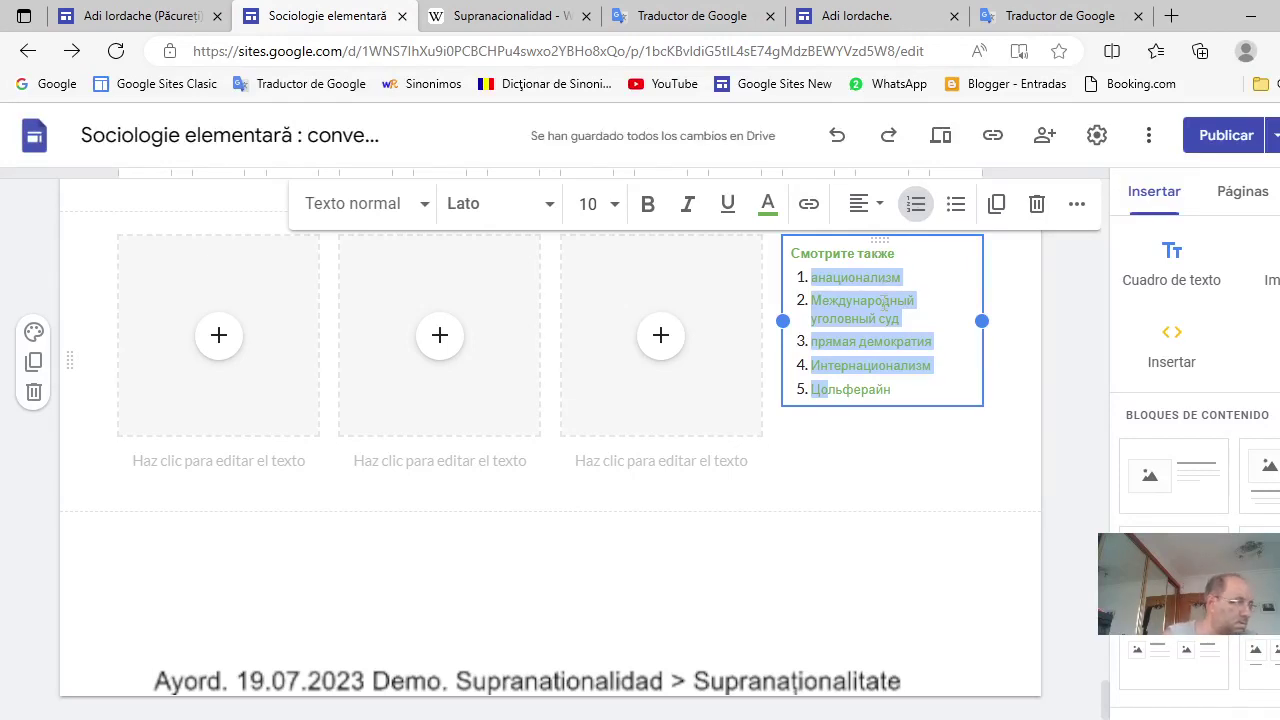
Cut the magenta English "See also" heading and its five entries, anationalism through Zollverein, from the full-width text block.
{"action": "left_click", "coordinate": [929, 299]}
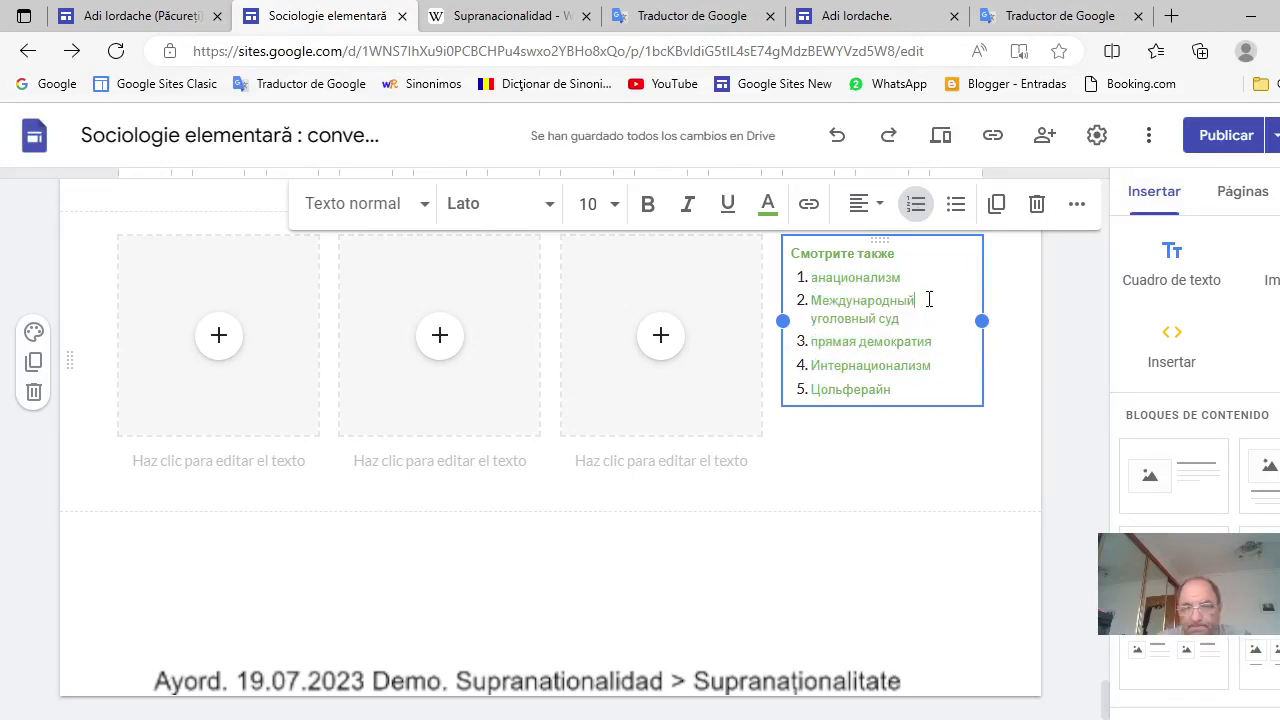
{"action": "scroll", "coordinate": [929, 299], "scroll_direction": "up", "scroll_amount": 10}
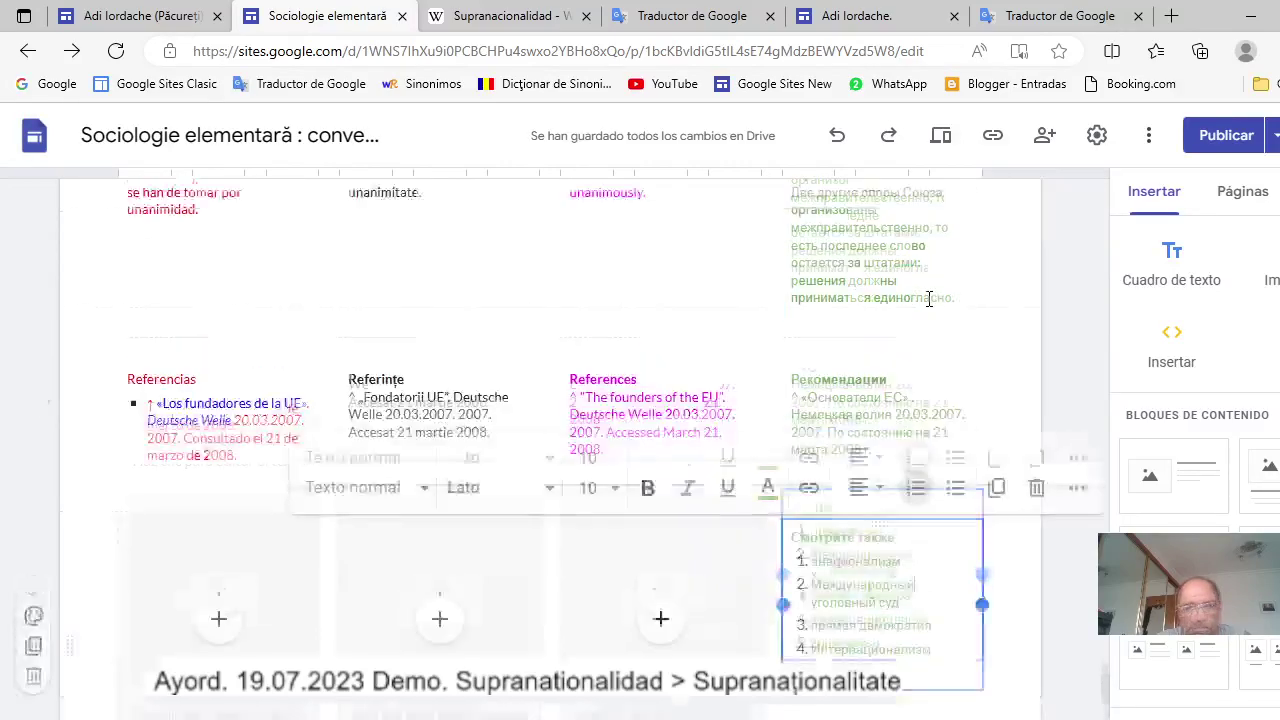
{"action": "scroll", "coordinate": [929, 299], "scroll_direction": "up", "scroll_amount": 10}
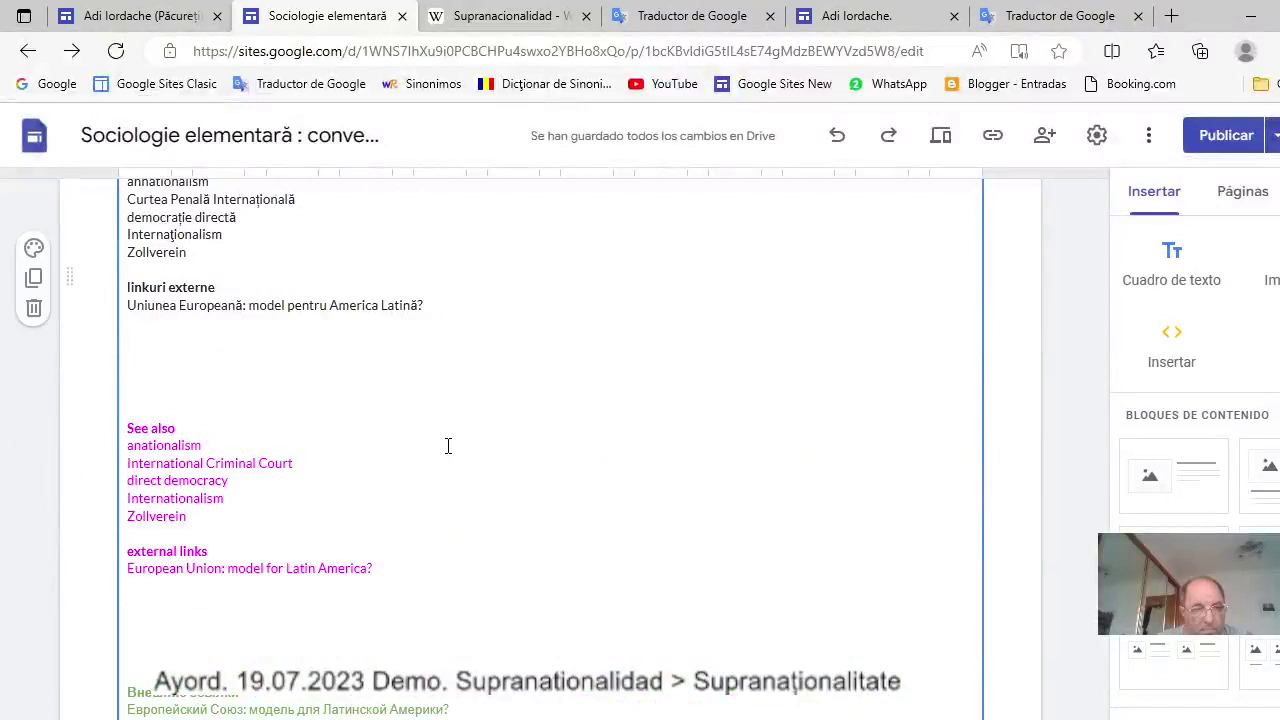
{"action": "left_click_drag", "start_coordinate": [129, 431], "coordinate": [190, 512]}
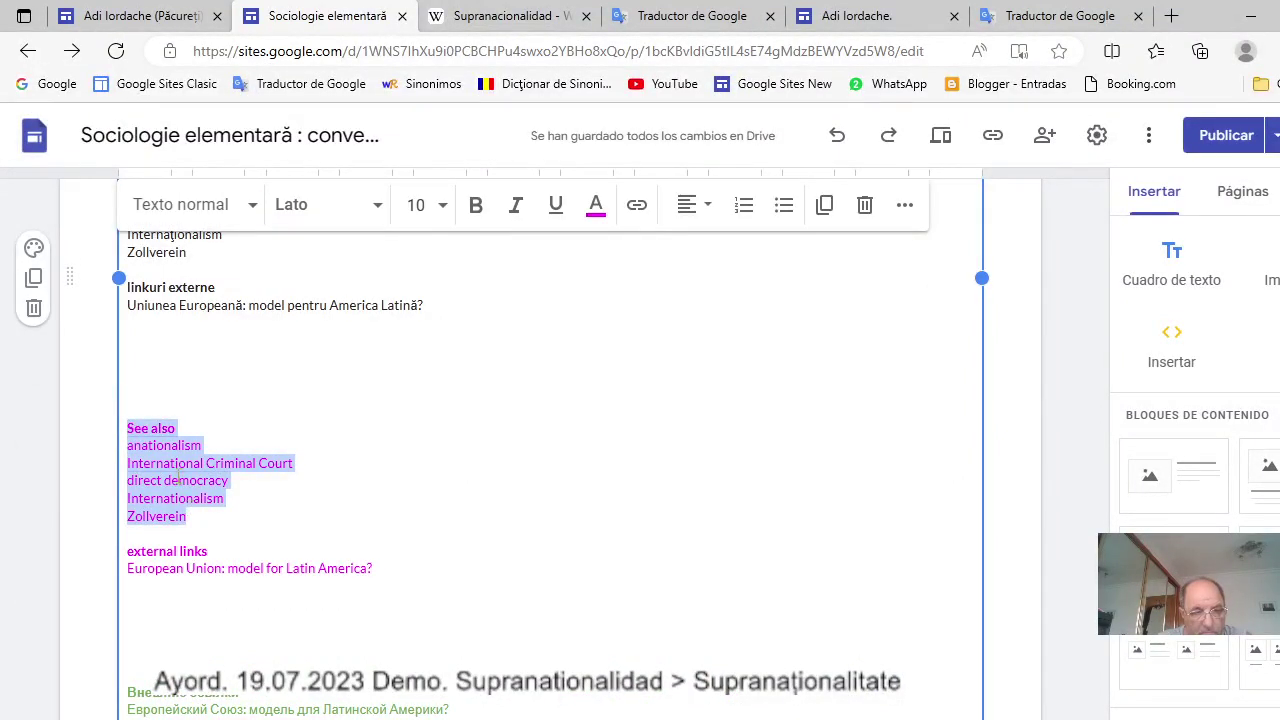
{"action": "right_click", "coordinate": [178, 468]}
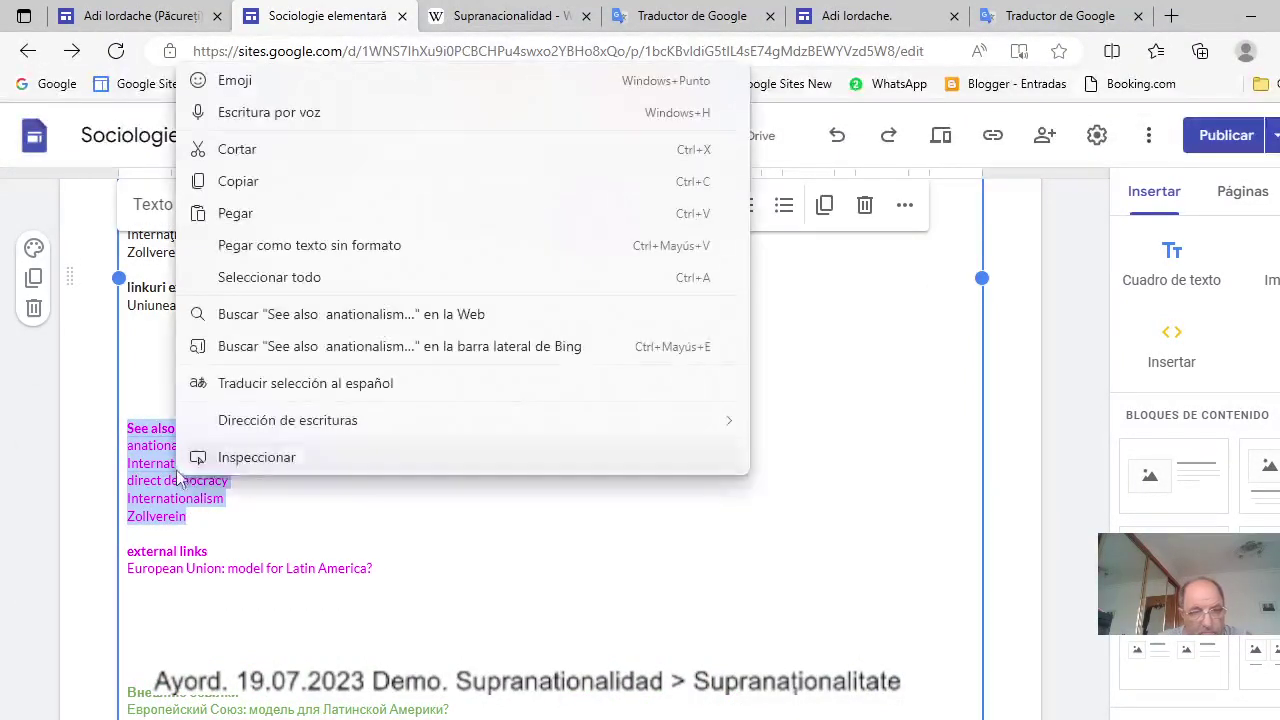
{"action": "left_click", "coordinate": [237, 149]}
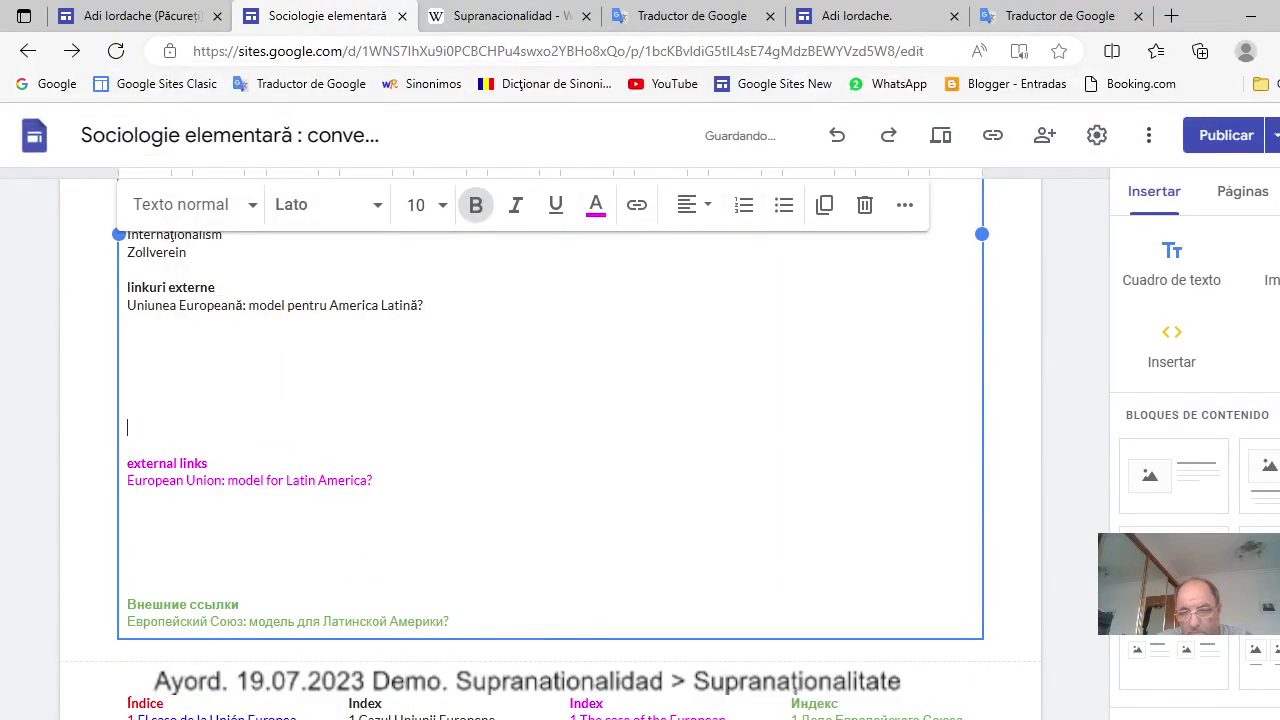
Remove the empty image placeholder from the third column, beside the Russian "Смотрите также" list.
{"action": "scroll", "coordinate": [1108, 672], "scroll_direction": "down", "scroll_amount": 10}
{"action": "scroll", "coordinate": [1108, 672], "scroll_direction": "down", "scroll_amount": 4}
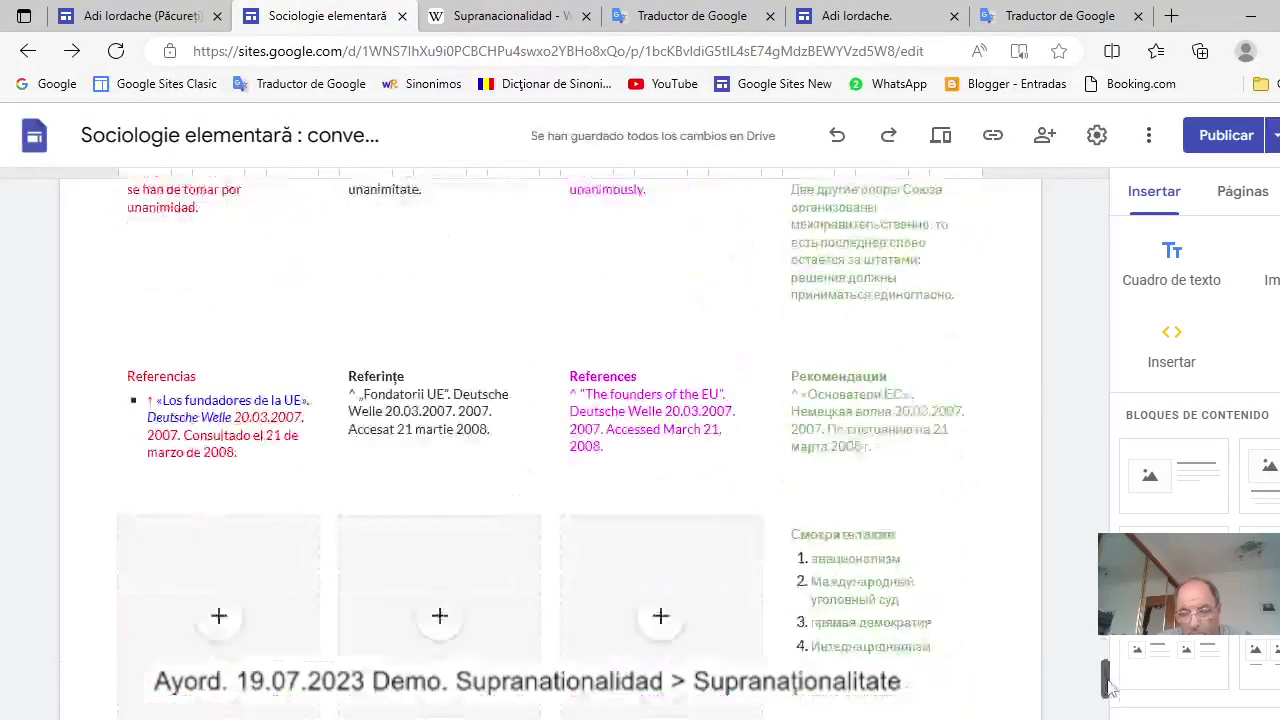
{"action": "left_click", "coordinate": [736, 510]}
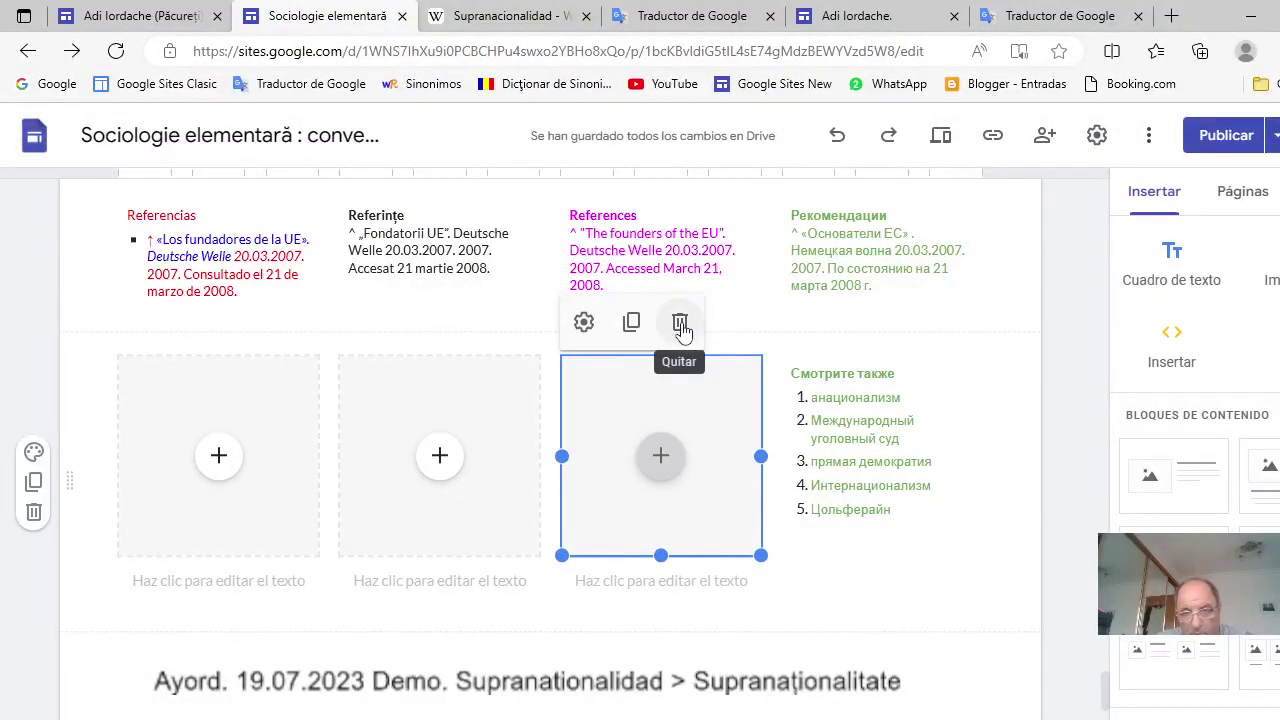
{"action": "left_click", "coordinate": [680, 324]}
Paste the English "See also" text into the third column's caption and format its five entries as a numbered list.
{"action": "left_click", "coordinate": [690, 377]}
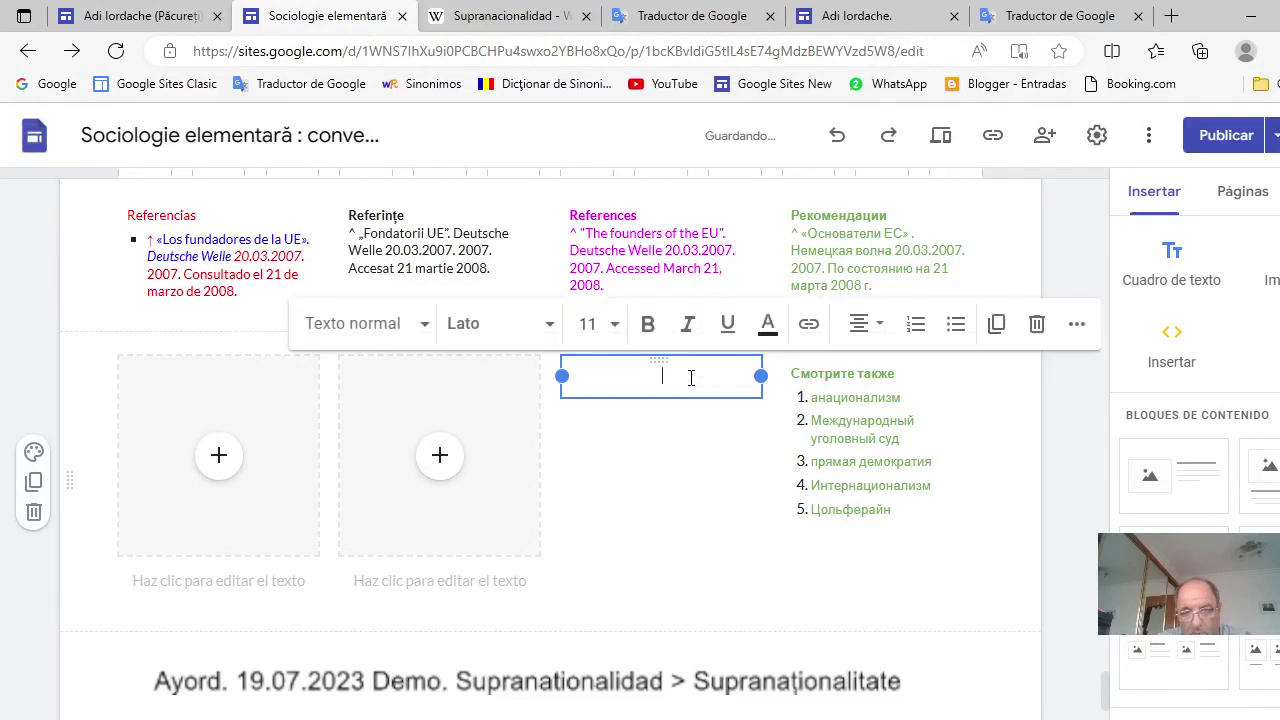
{"action": "right_click", "coordinate": [676, 381]}
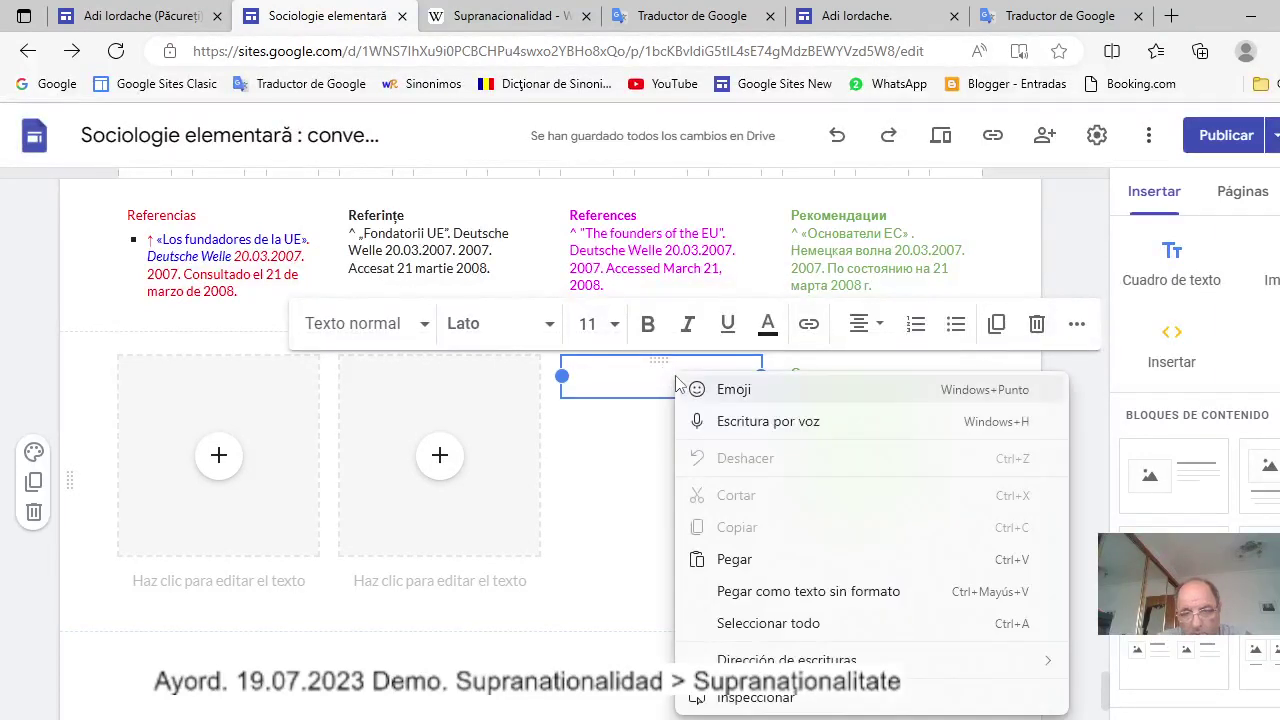
{"action": "left_click", "coordinate": [734, 560]}
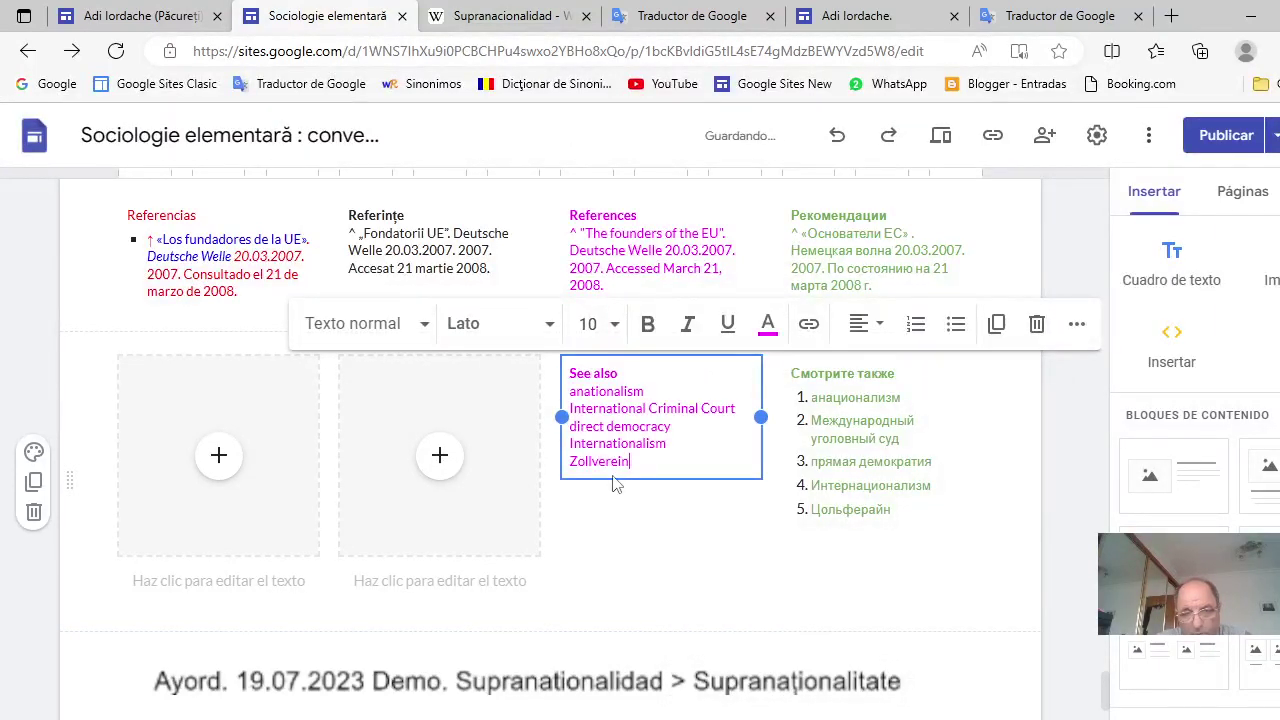
{"action": "left_click_drag", "start_coordinate": [572, 395], "coordinate": [619, 457]}
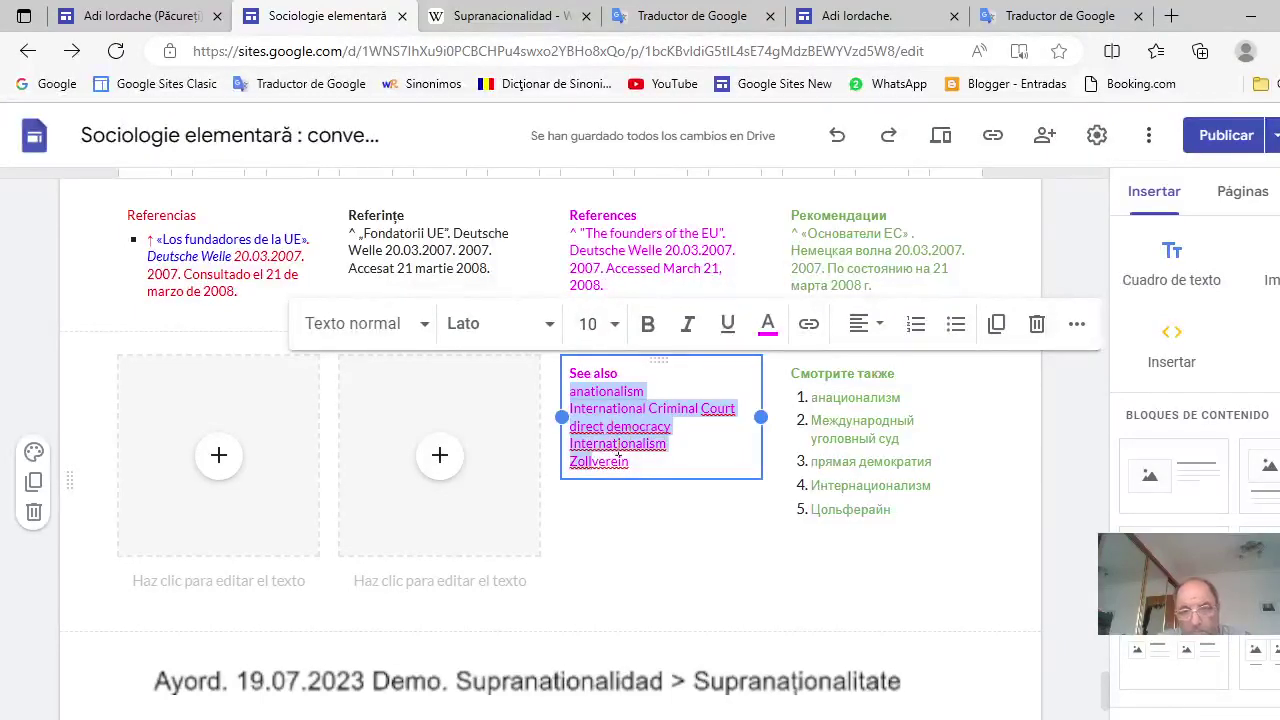
{"action": "left_click", "coordinate": [916, 325]}
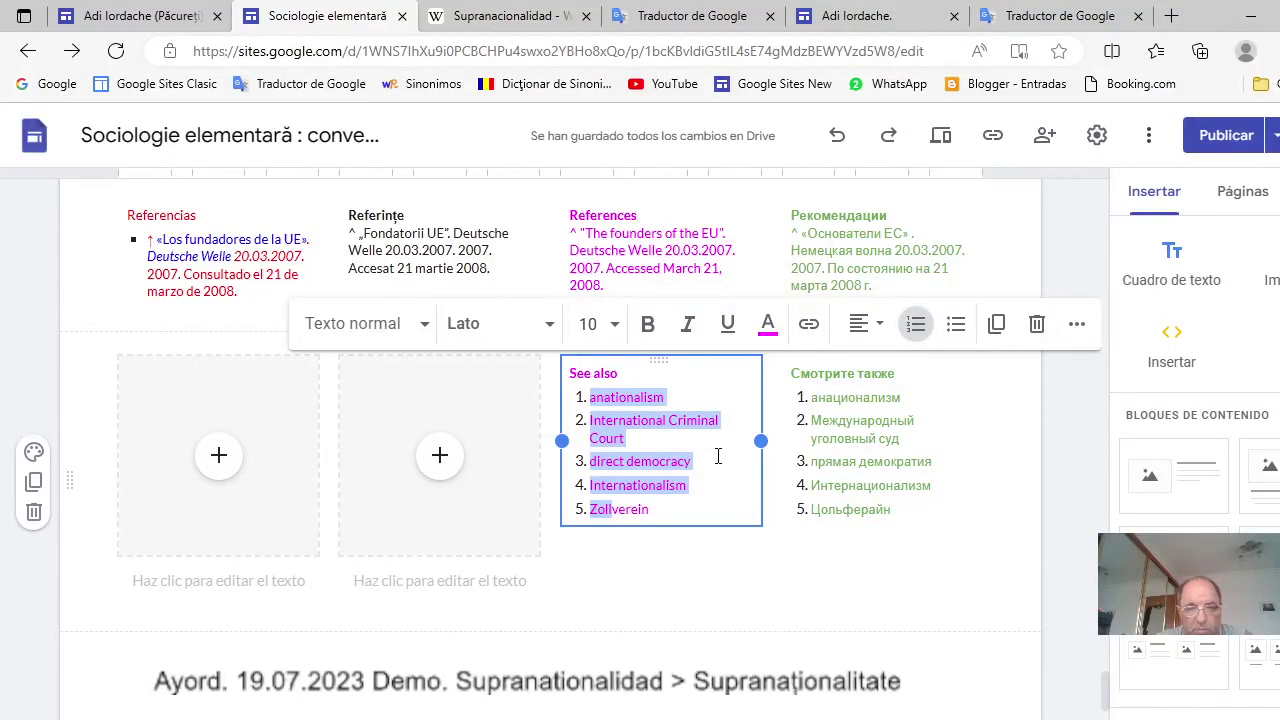
Cut the Romanian "Vezi si" heading and its five entries, annationalism through Zollverein, from the full-width text block.
{"action": "scroll", "coordinate": [718, 456], "scroll_direction": "up", "scroll_amount": 8}
{"action": "scroll", "coordinate": [718, 456], "scroll_direction": "up", "scroll_amount": 6}
{"action": "scroll", "coordinate": [718, 456], "scroll_direction": "up", "scroll_amount": 8}
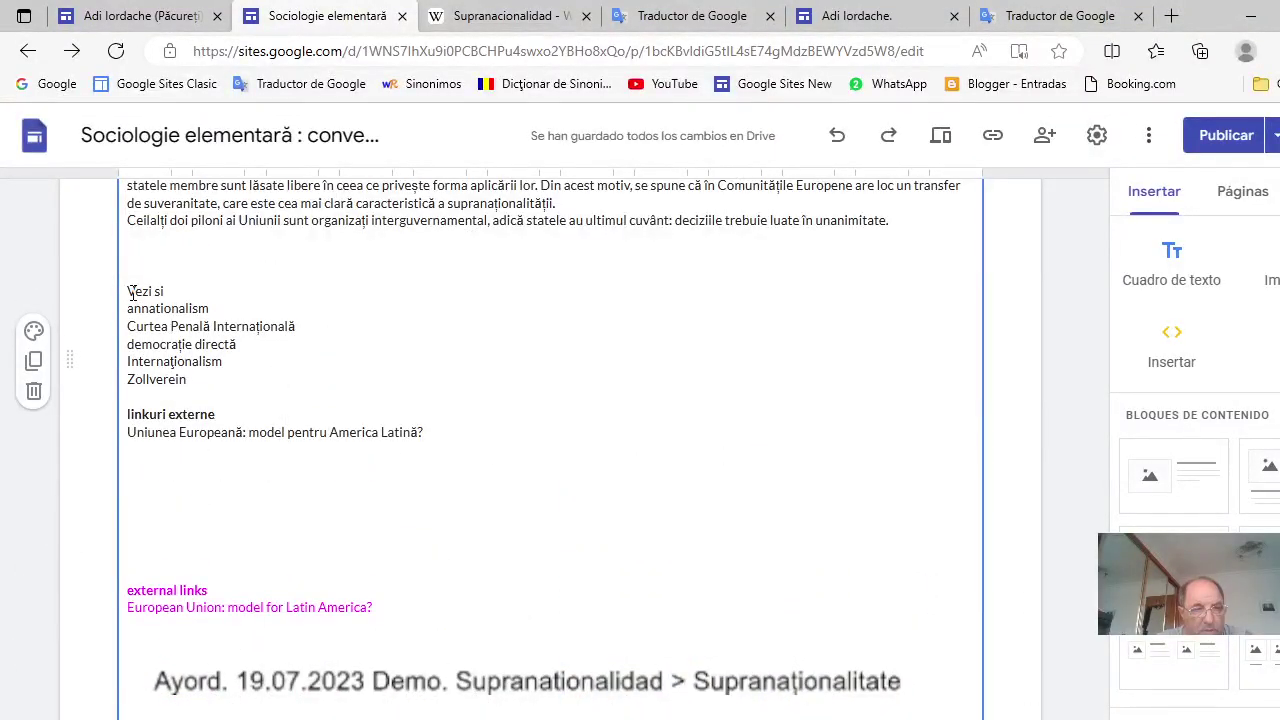
{"action": "left_click_drag", "start_coordinate": [128, 291], "coordinate": [188, 379]}
{"action": "key", "text": "ctrl+c"}
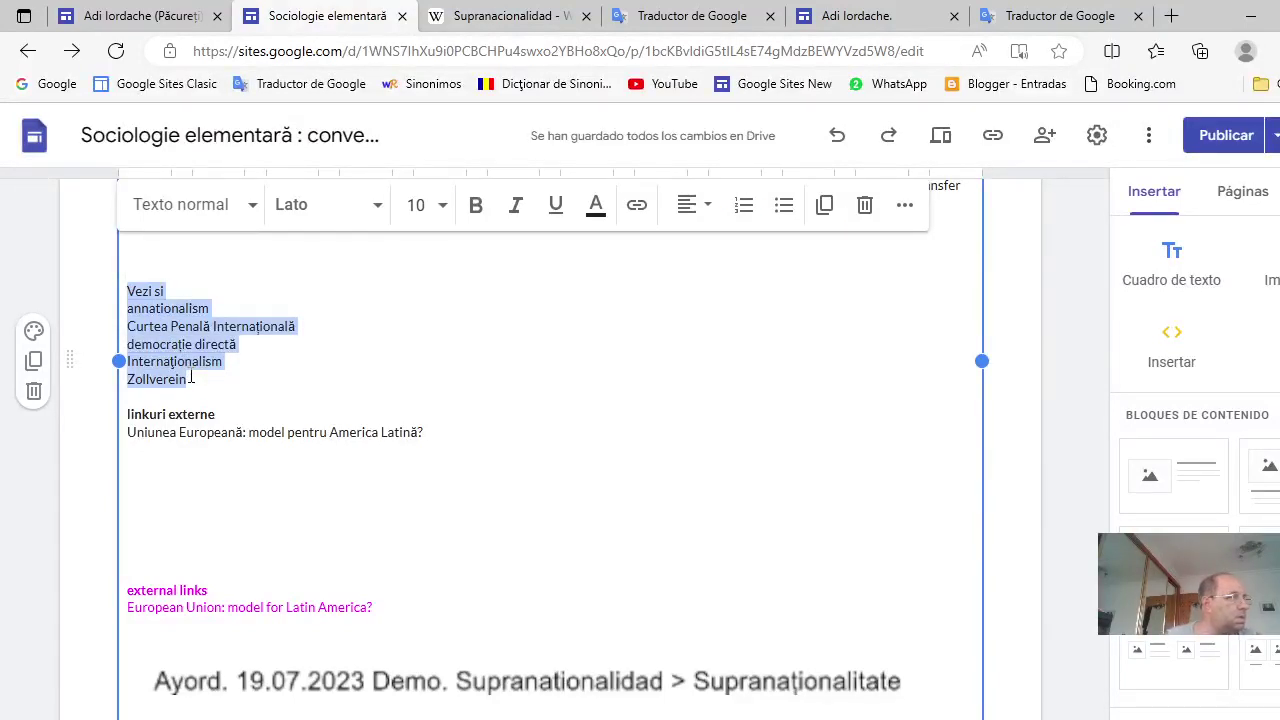
{"action": "right_click", "coordinate": [174, 345]}
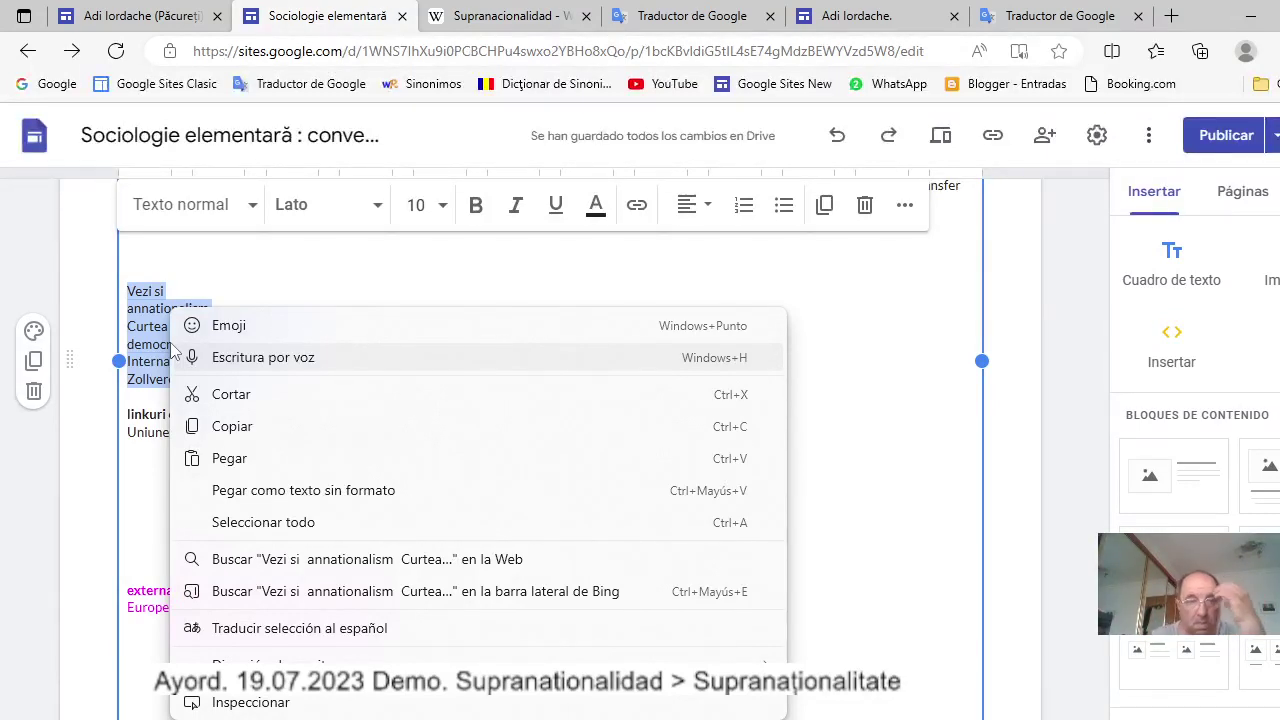
{"action": "left_click", "coordinate": [224, 398]}
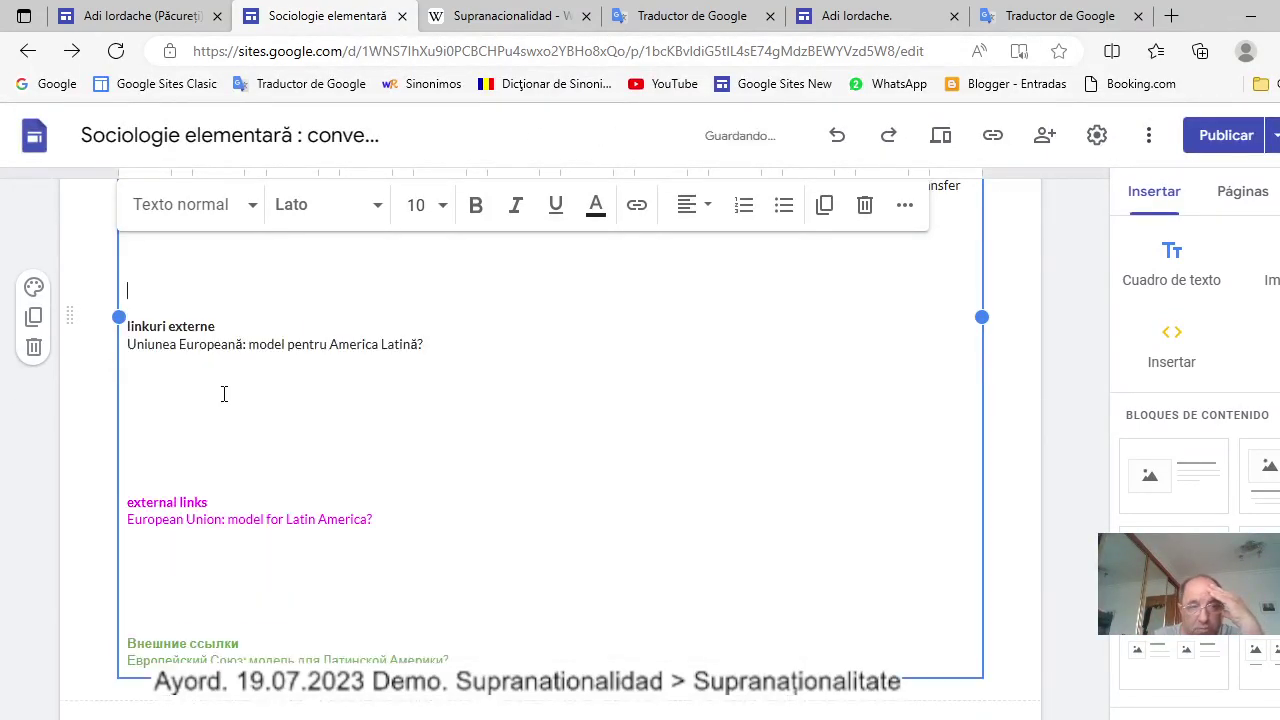
Remove the empty image placeholder from the second column, beside the English "See also" list.
{"action": "scroll", "coordinate": [286, 397], "scroll_direction": "down", "scroll_amount": 5}
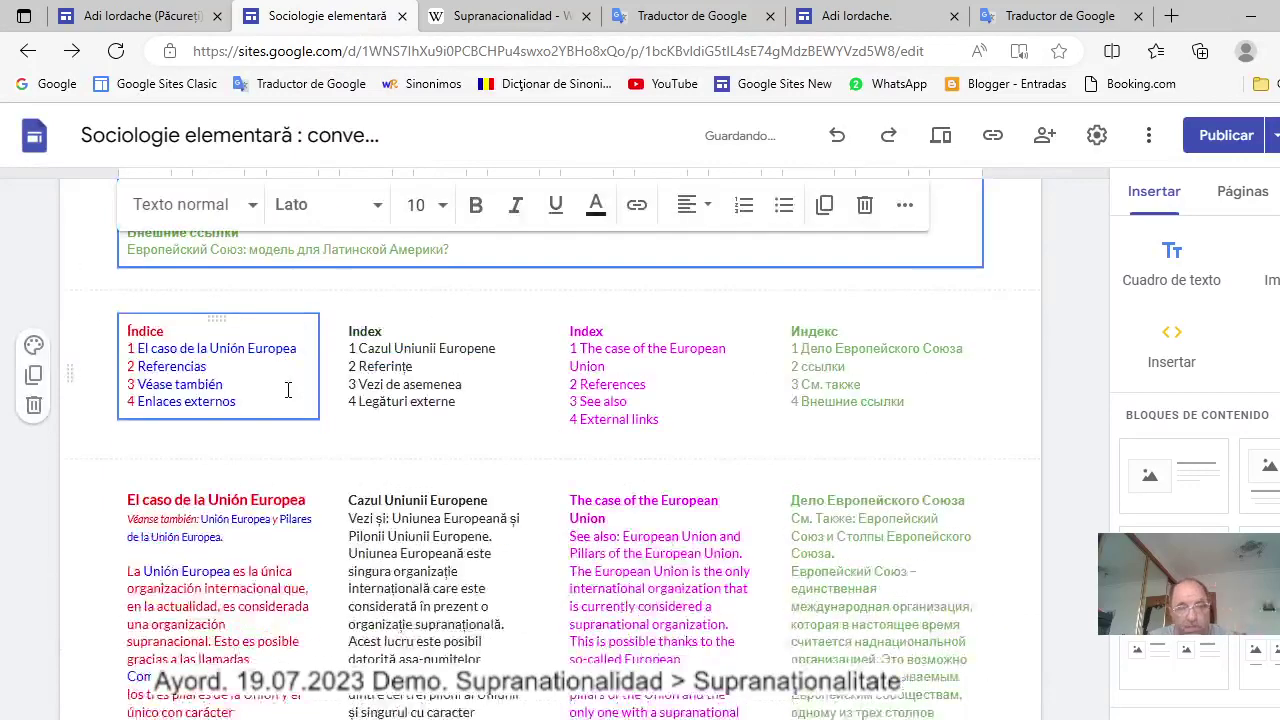
{"action": "scroll", "coordinate": [288, 390], "scroll_direction": "down", "scroll_amount": 5}
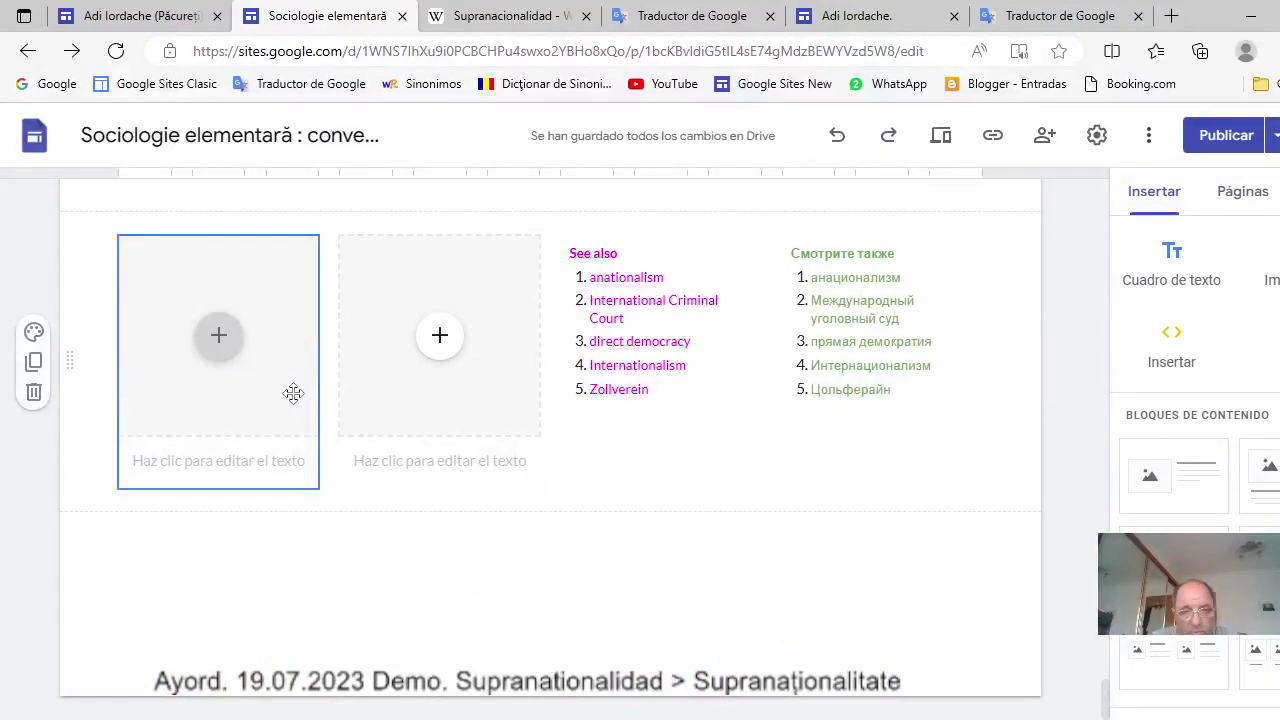
{"action": "left_click", "coordinate": [490, 374]}
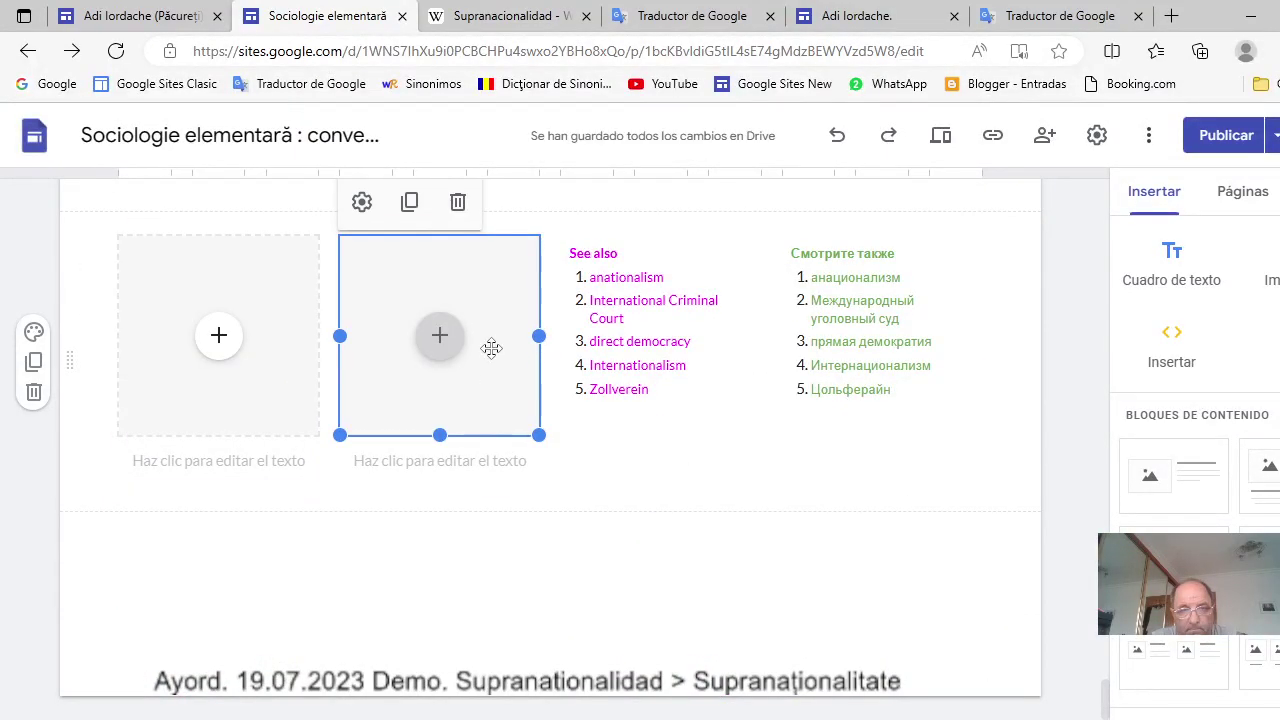
{"action": "left_click", "coordinate": [460, 207]}
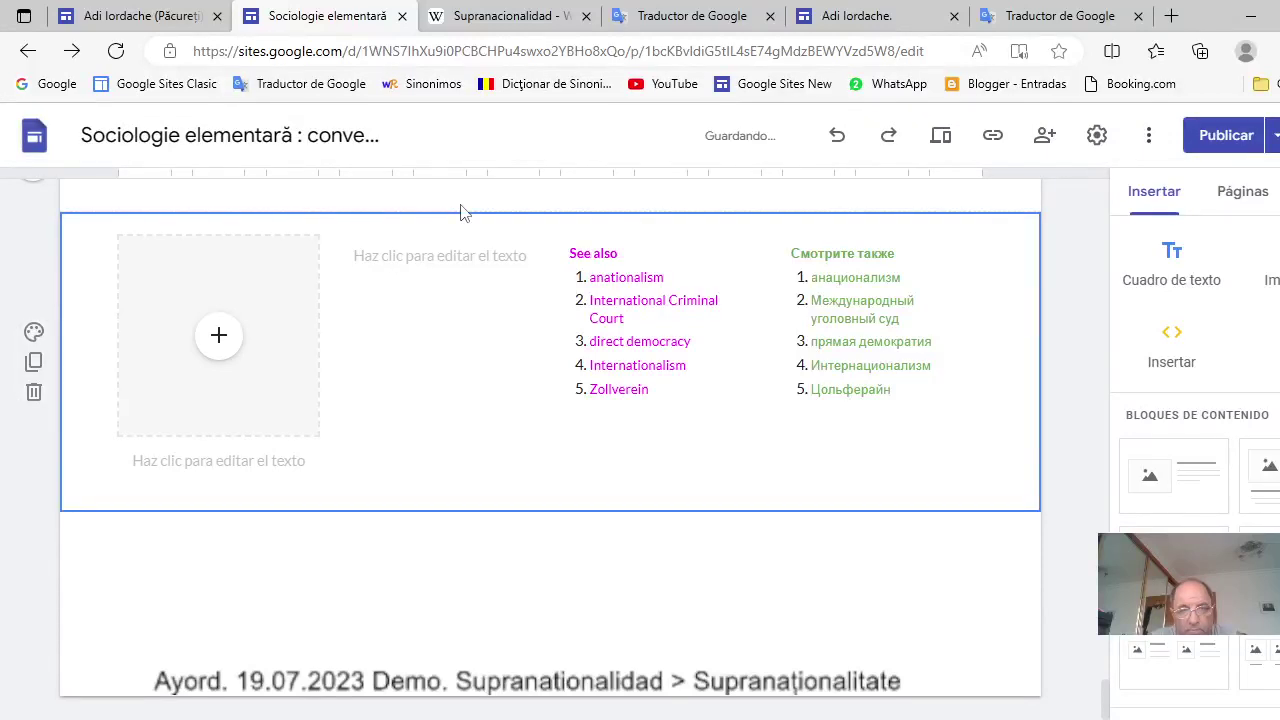
Paste the Romanian "Vezi si" text into the second column's caption and format its five entries as a numbered list.
{"action": "left_click", "coordinate": [449, 255]}
{"action": "right_click", "coordinate": [449, 255]}
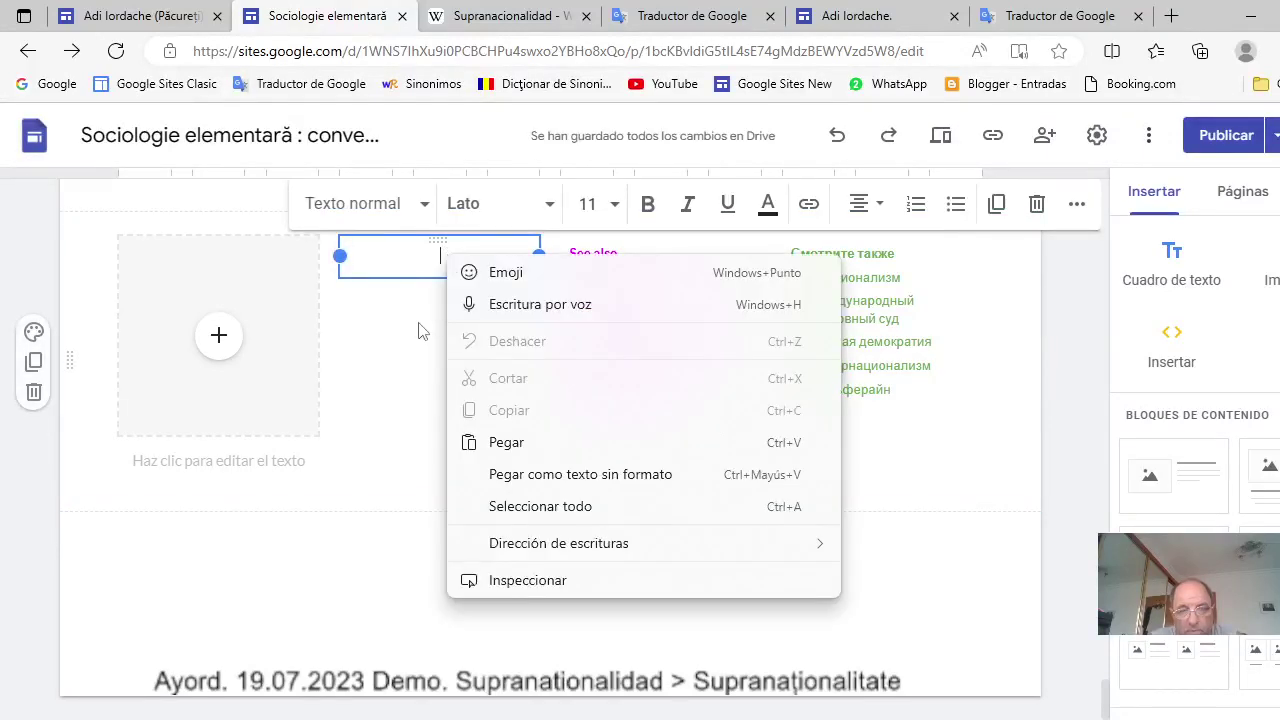
{"action": "left_click", "coordinate": [512, 444]}
{"action": "left_click_drag", "start_coordinate": [351, 272], "coordinate": [375, 341]}
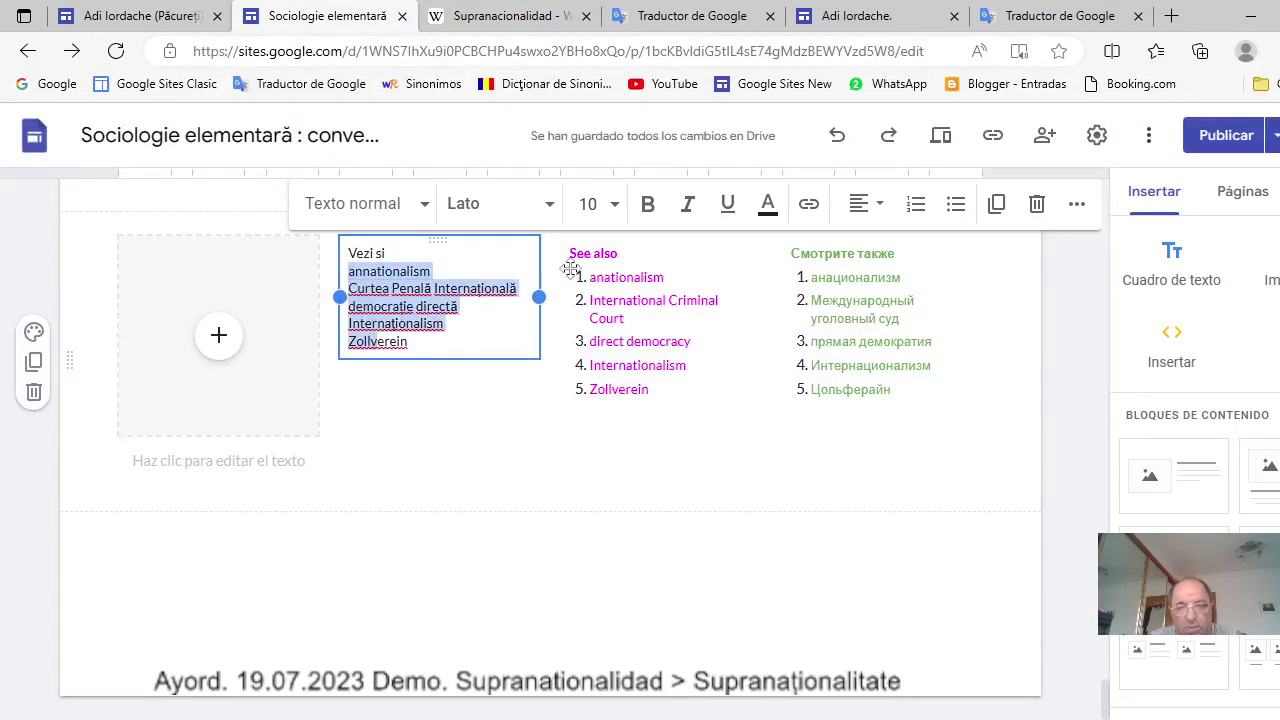
{"action": "left_click", "coordinate": [916, 203]}
Make the Romanian "Vezi si" heading in the second column bold.
{"action": "left_click_drag", "start_coordinate": [351, 254], "coordinate": [377, 255]}
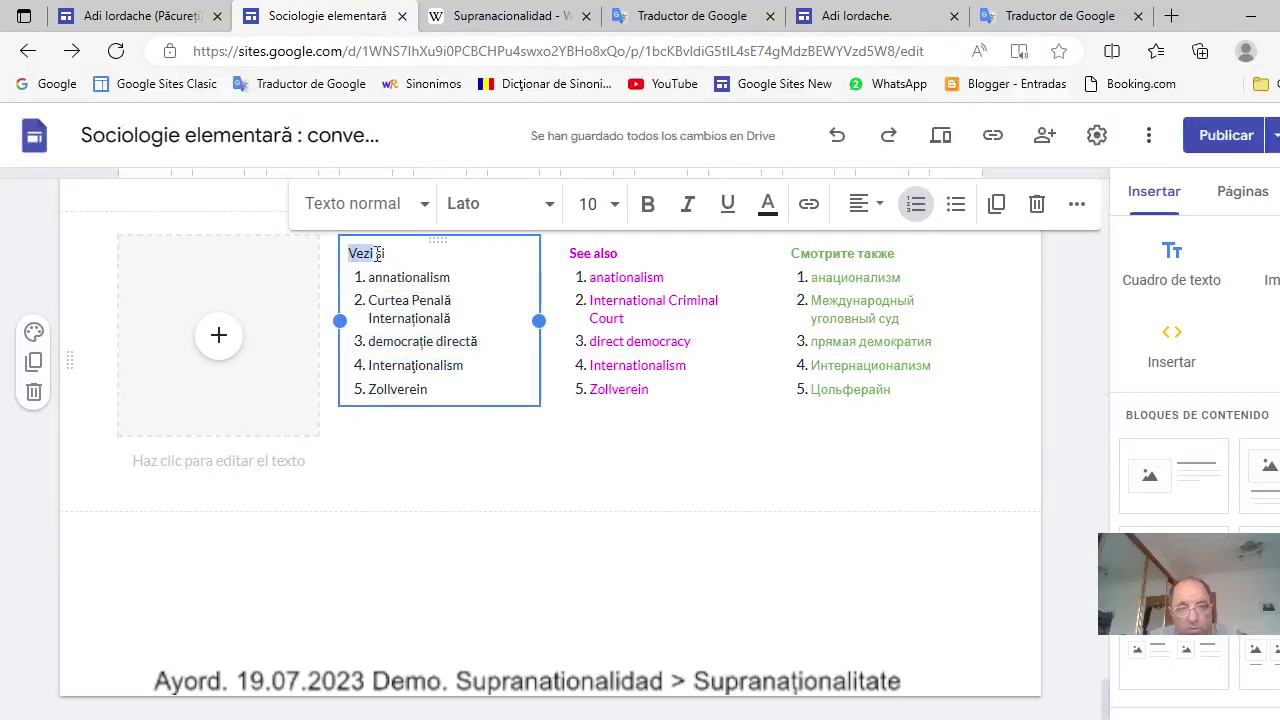
{"action": "left_click", "coordinate": [648, 205]}
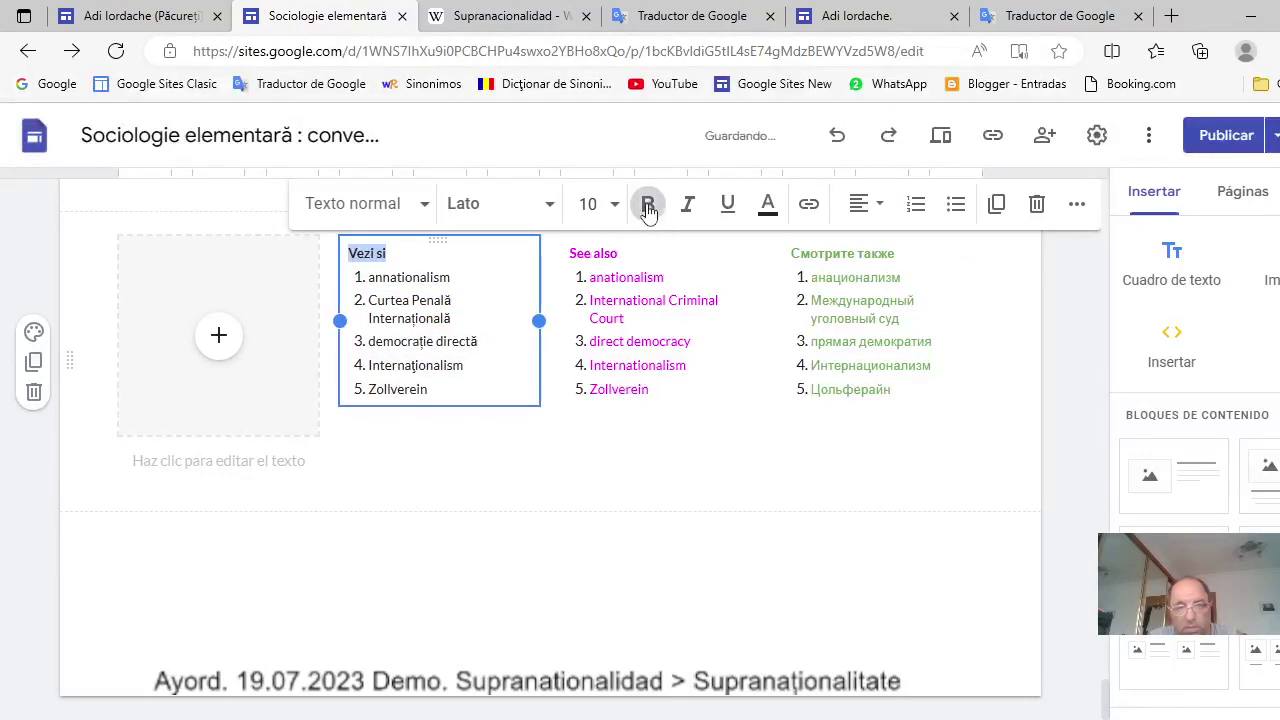
{"action": "left_click", "coordinate": [607, 254]}
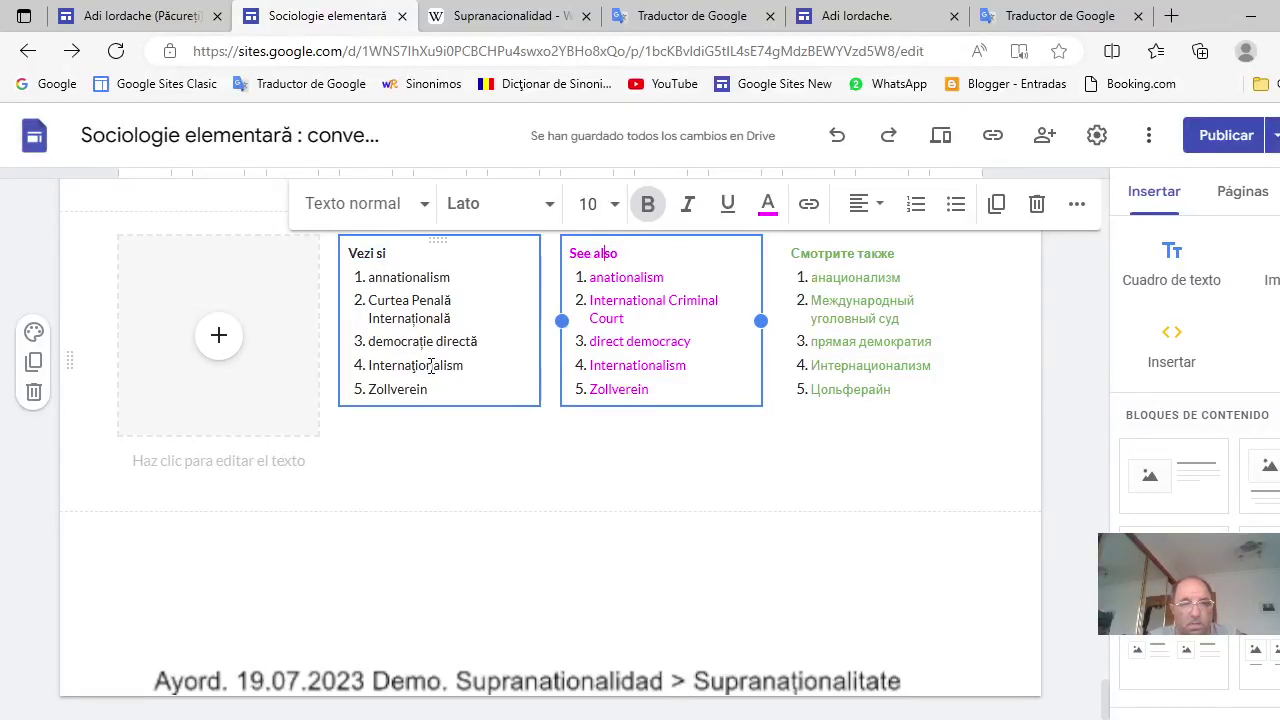
Copy the red Spanish "Véase también" heading and its five entries, Anacionalismo through Zollverein, from the coloured Spanish text block.
{"action": "left_click_drag", "start_coordinate": [1107, 697], "coordinate": [1120, 445]}
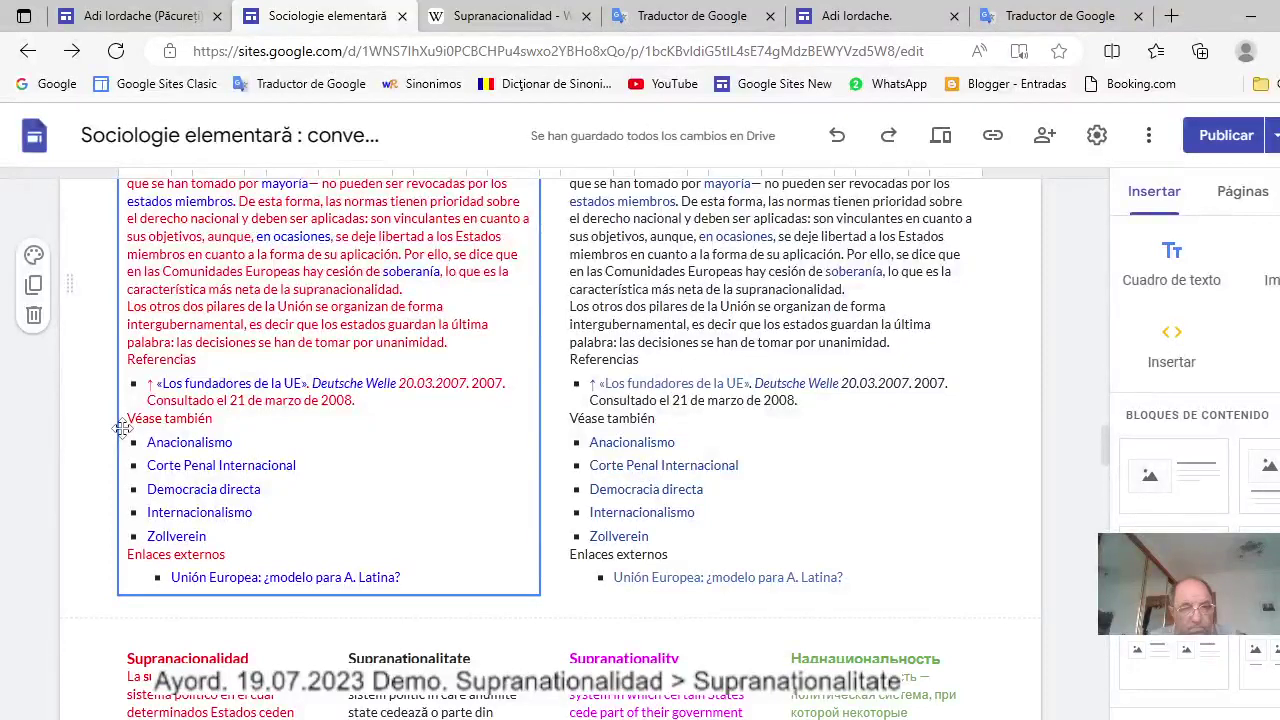
{"action": "left_click_drag", "start_coordinate": [127, 418], "coordinate": [211, 534]}
{"action": "key", "text": "ctrl+c"}
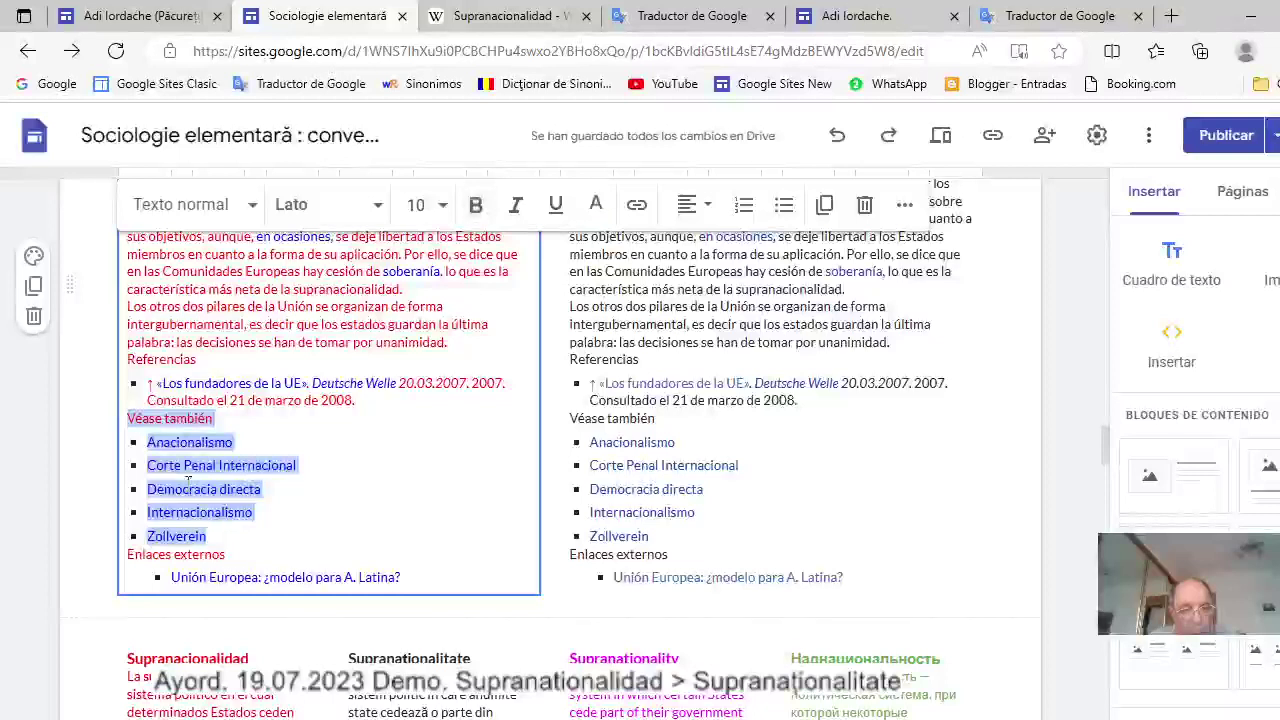
{"action": "right_click", "coordinate": [173, 428]}
{"action": "left_click", "coordinate": [234, 133]}
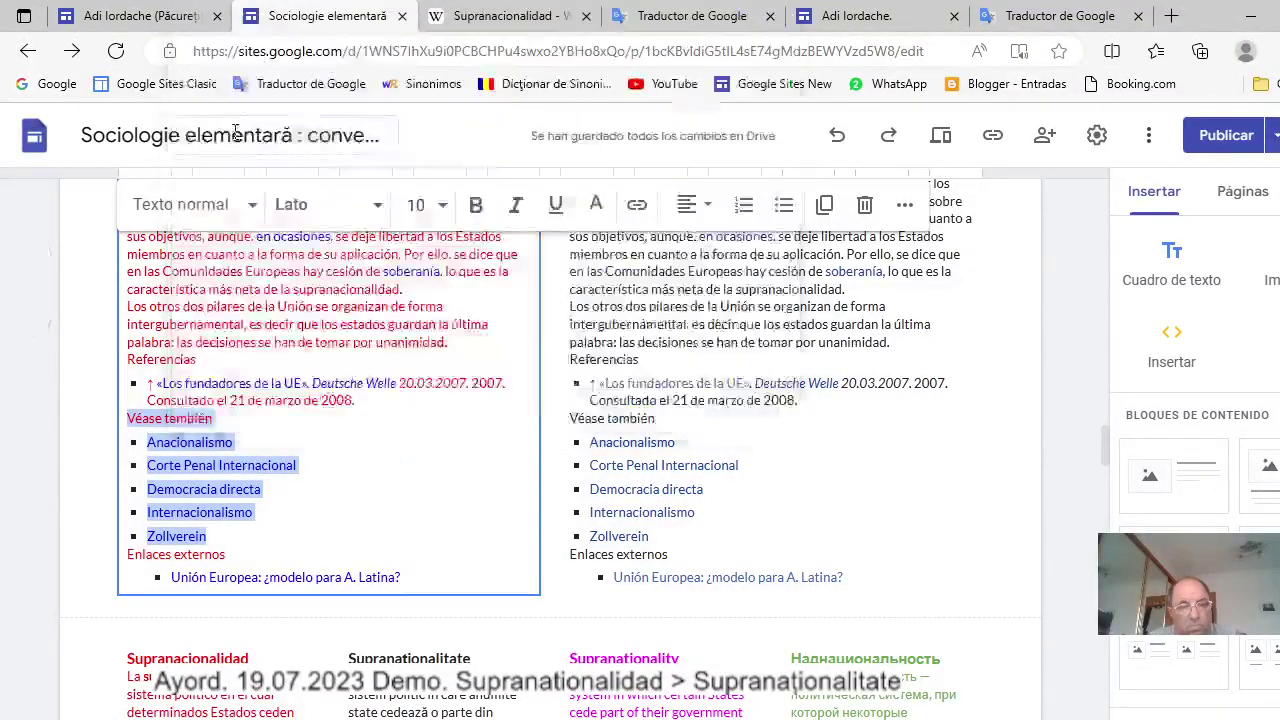
Remove the empty image placeholder from the first column, beside the Romanian "Vezi si" list.
{"action": "scroll", "coordinate": [548, 578], "scroll_direction": "down", "scroll_amount": 10}
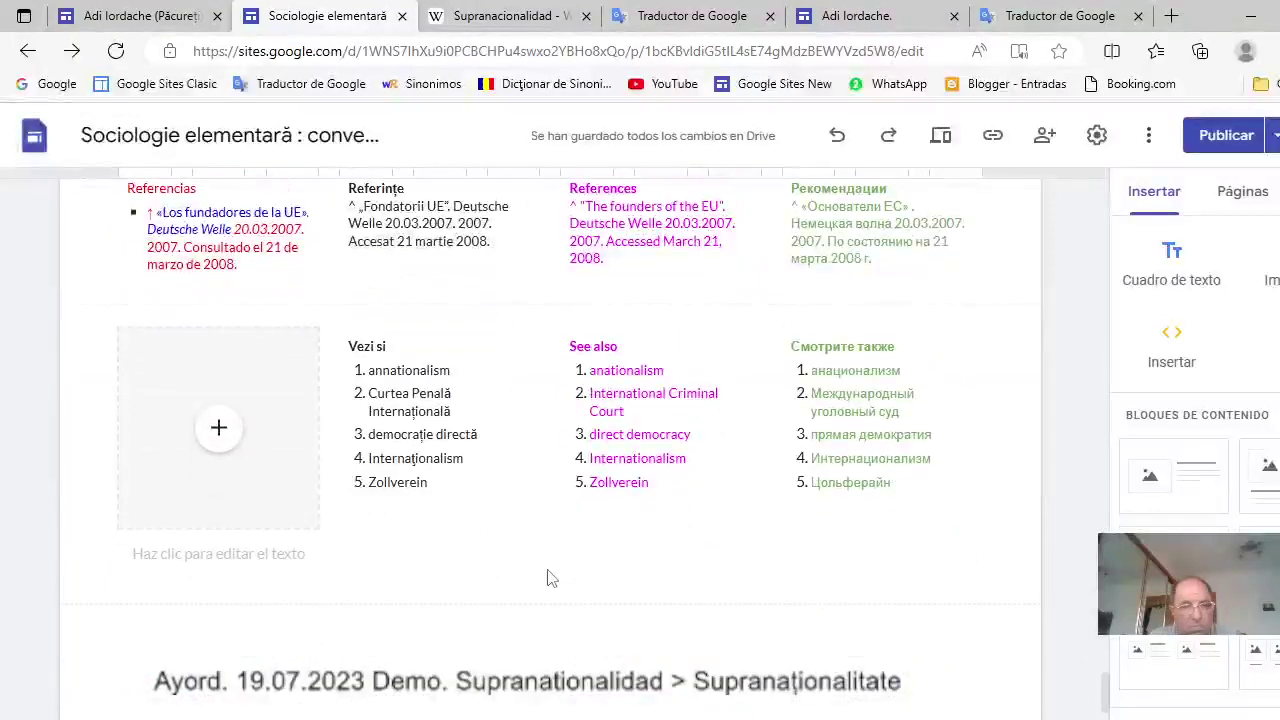
{"action": "left_click", "coordinate": [290, 484]}
{"action": "left_click", "coordinate": [290, 484]}
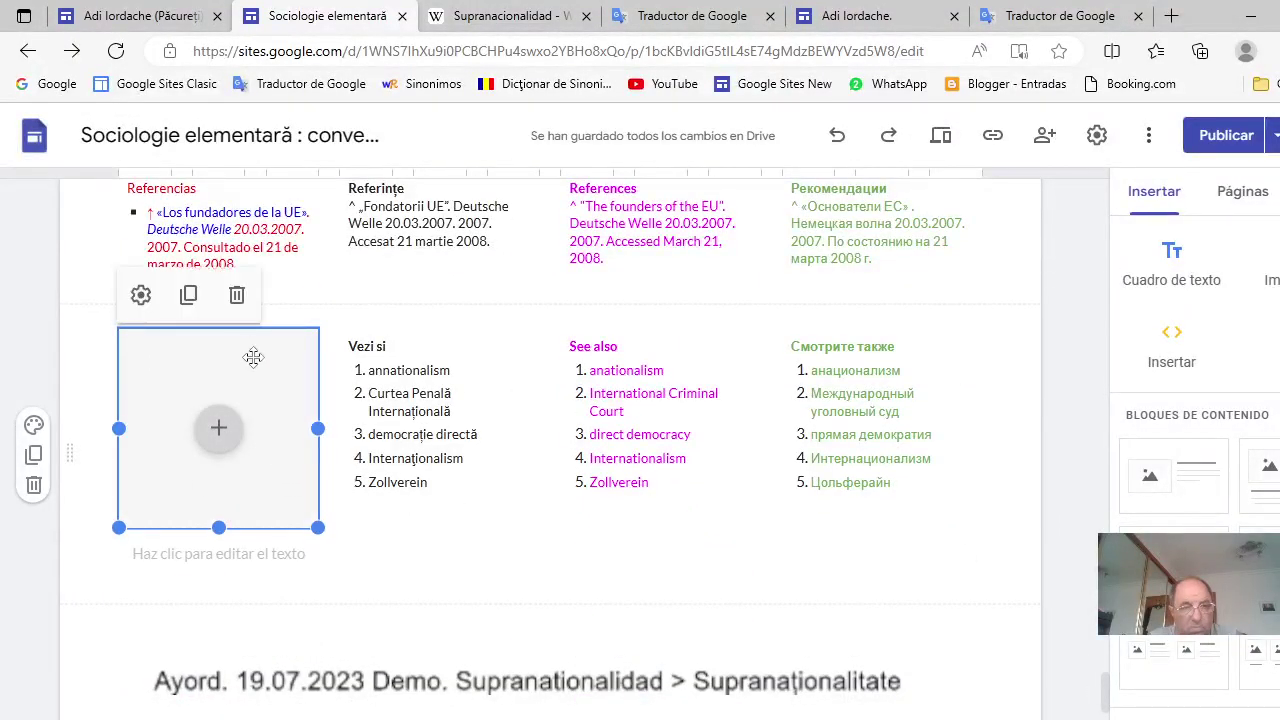
{"action": "left_click", "coordinate": [237, 296]}
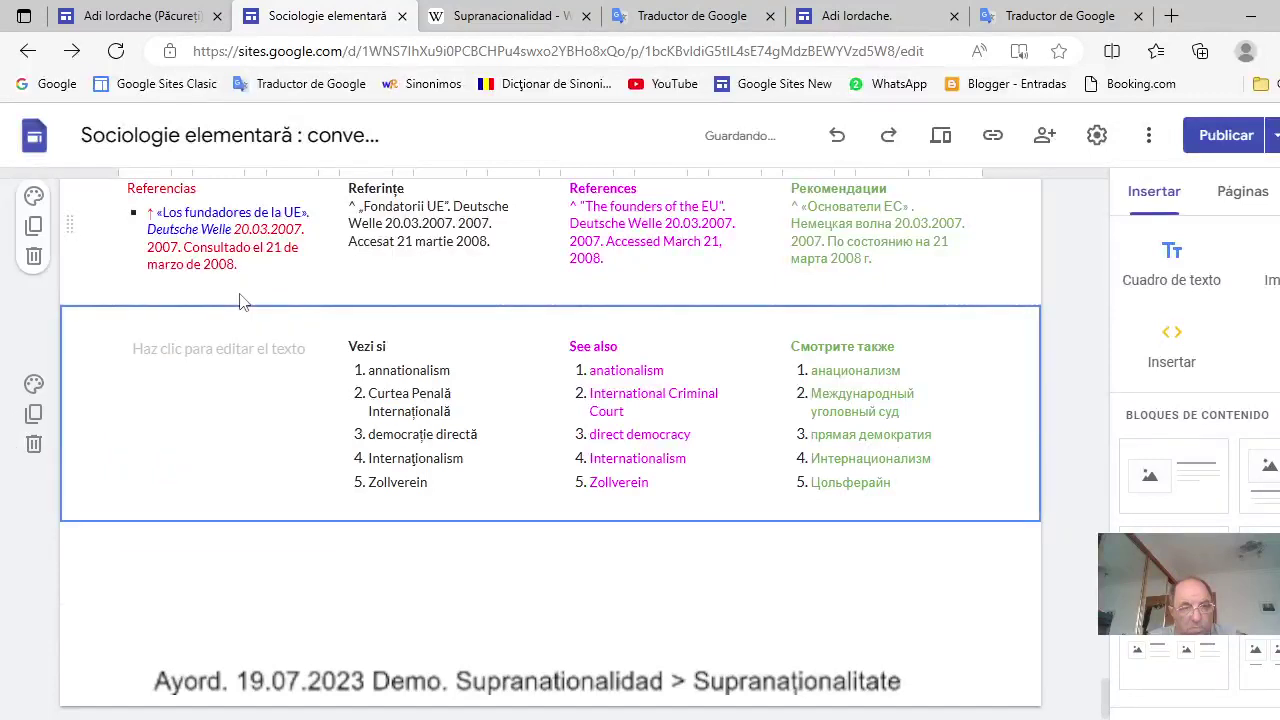
Paste the Spanish "Véase también" heading and its five entries into the first column's caption.
{"action": "left_click", "coordinate": [228, 356]}
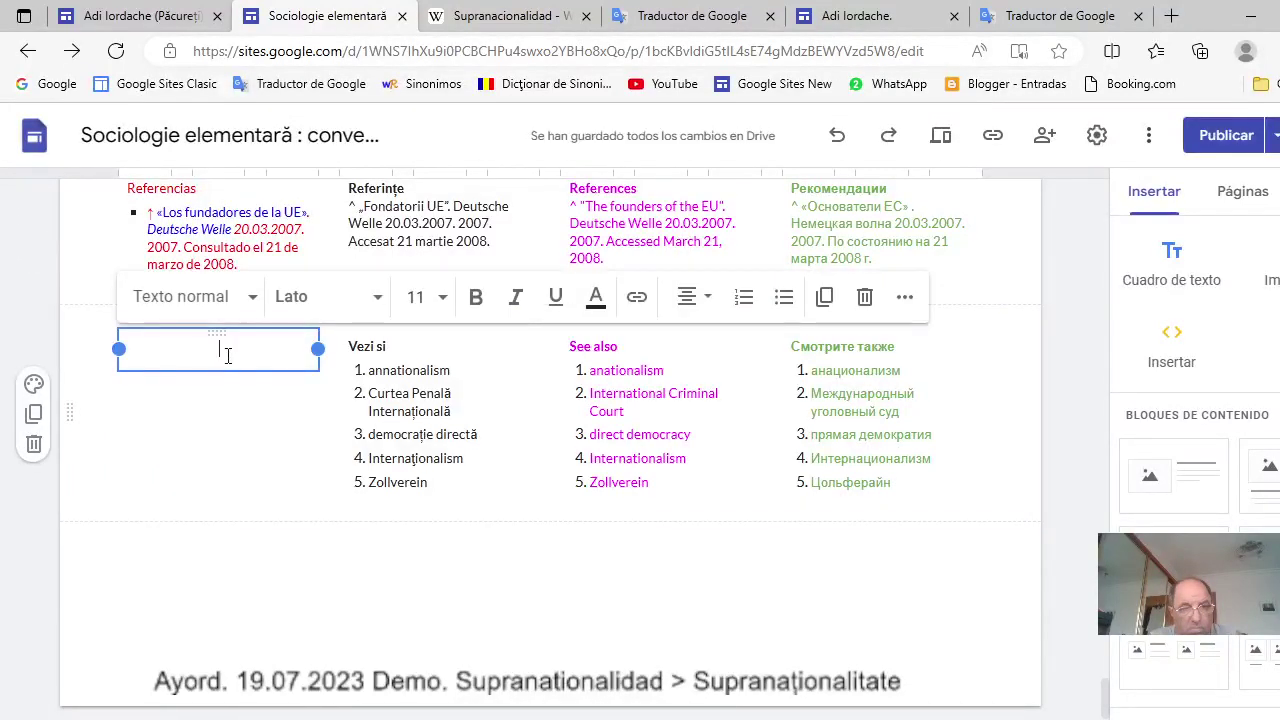
{"action": "right_click", "coordinate": [225, 347]}
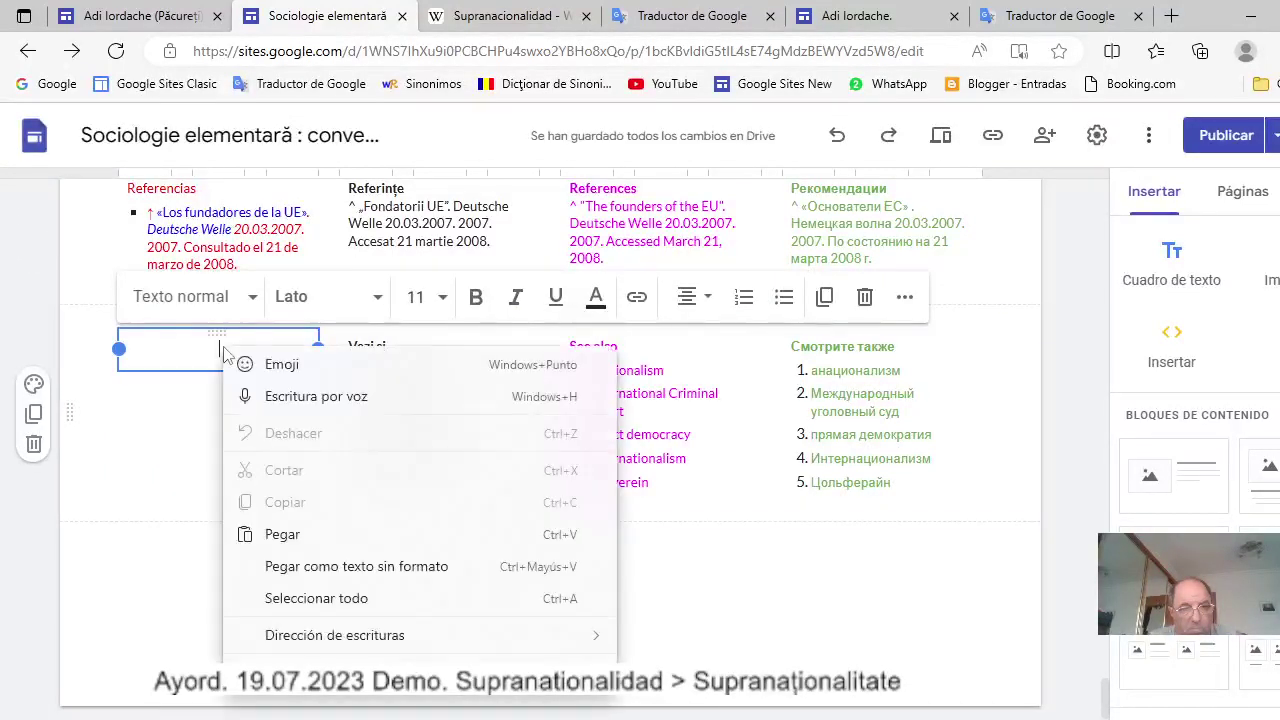
{"action": "left_click", "coordinate": [282, 534]}
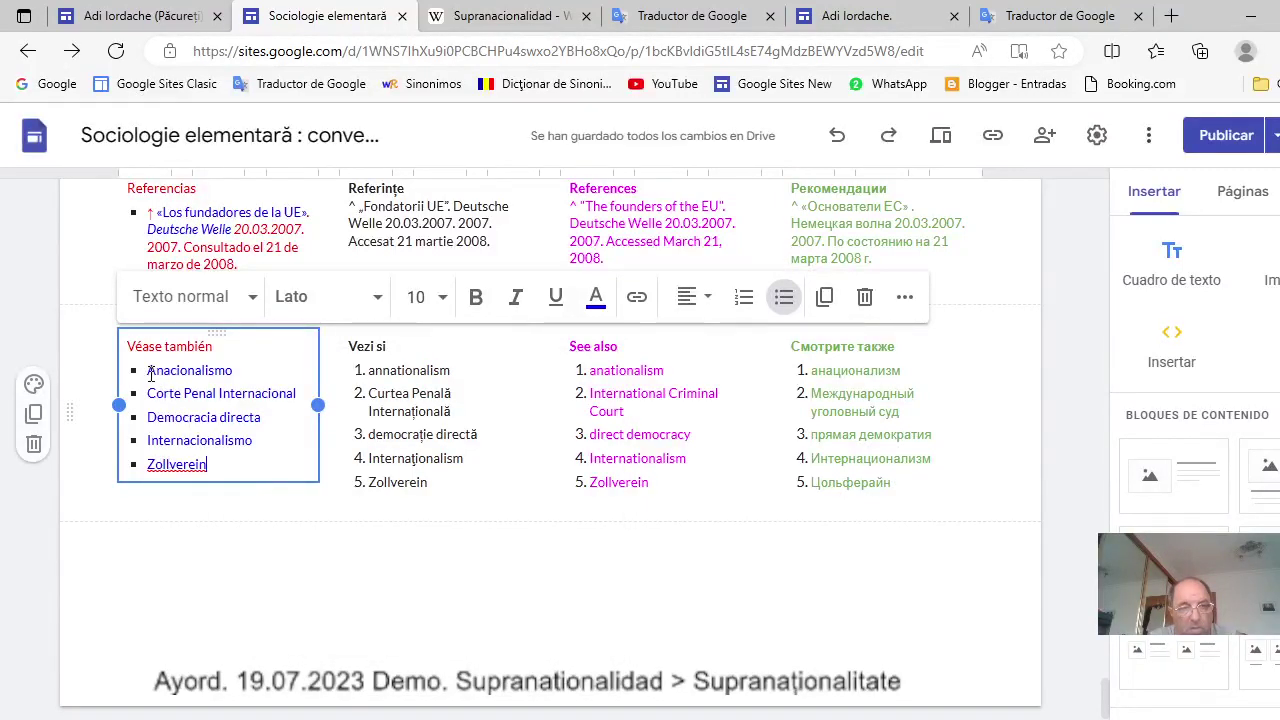
Try font size 11 on the five Spanish "Véase también" entries, then set them back to 10.
{"action": "left_click_drag", "start_coordinate": [150, 372], "coordinate": [163, 466]}
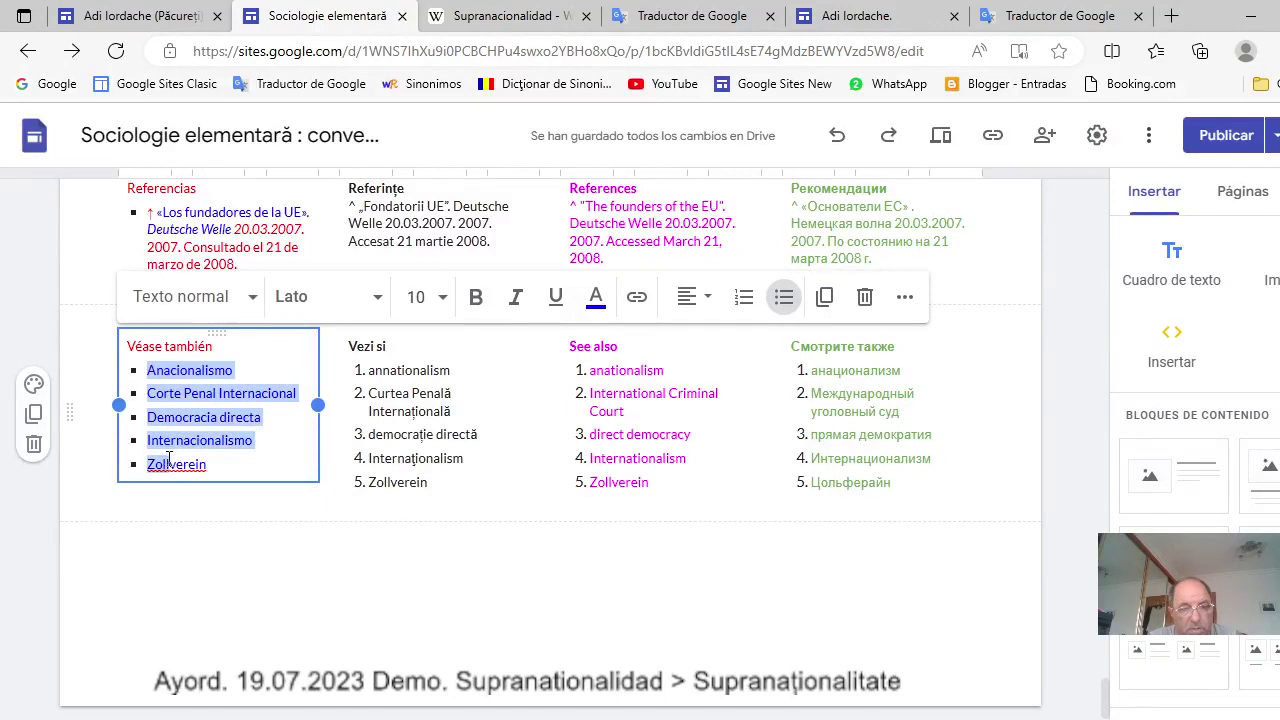
{"action": "left_click", "coordinate": [443, 300]}
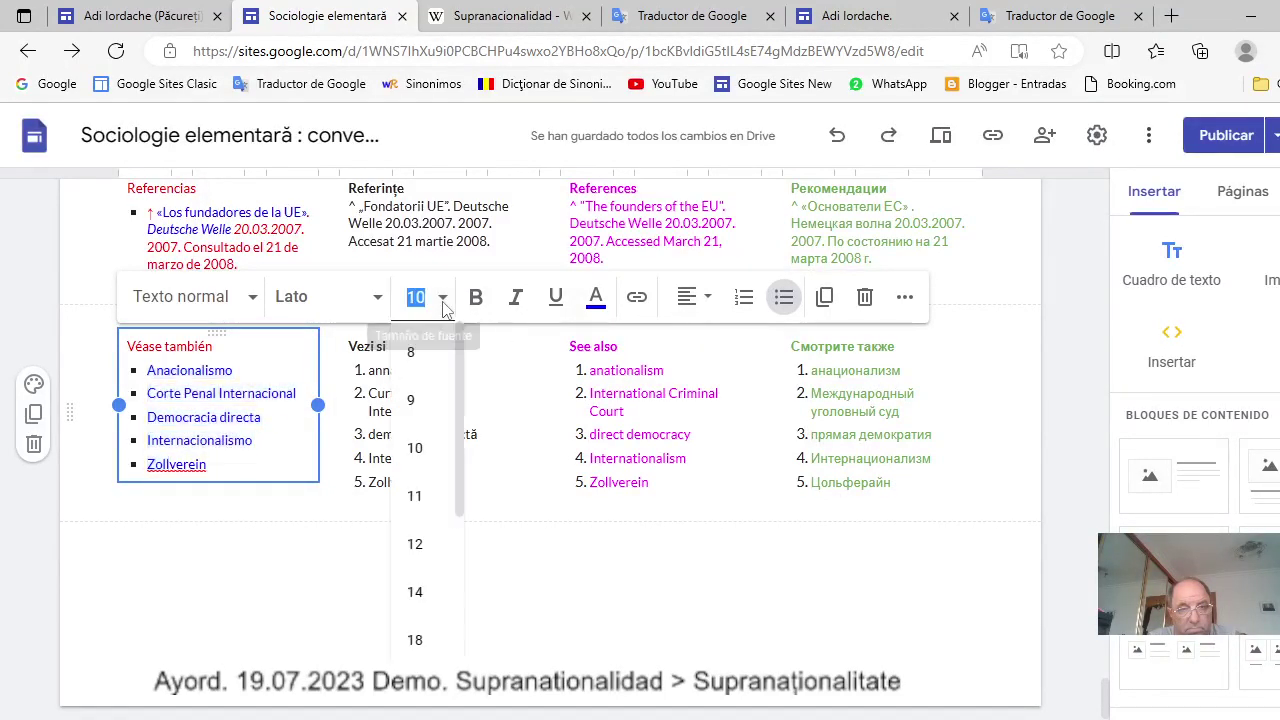
{"action": "left_click", "coordinate": [415, 498]}
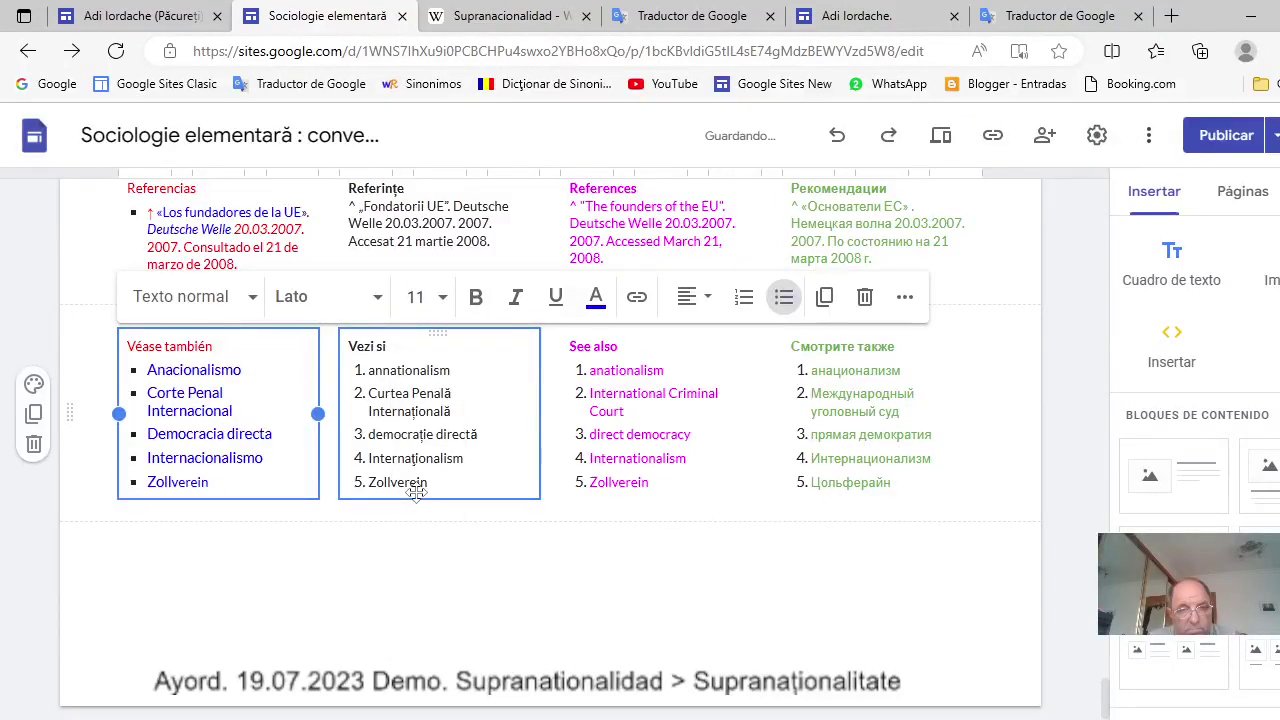
{"action": "left_click", "coordinate": [443, 297]}
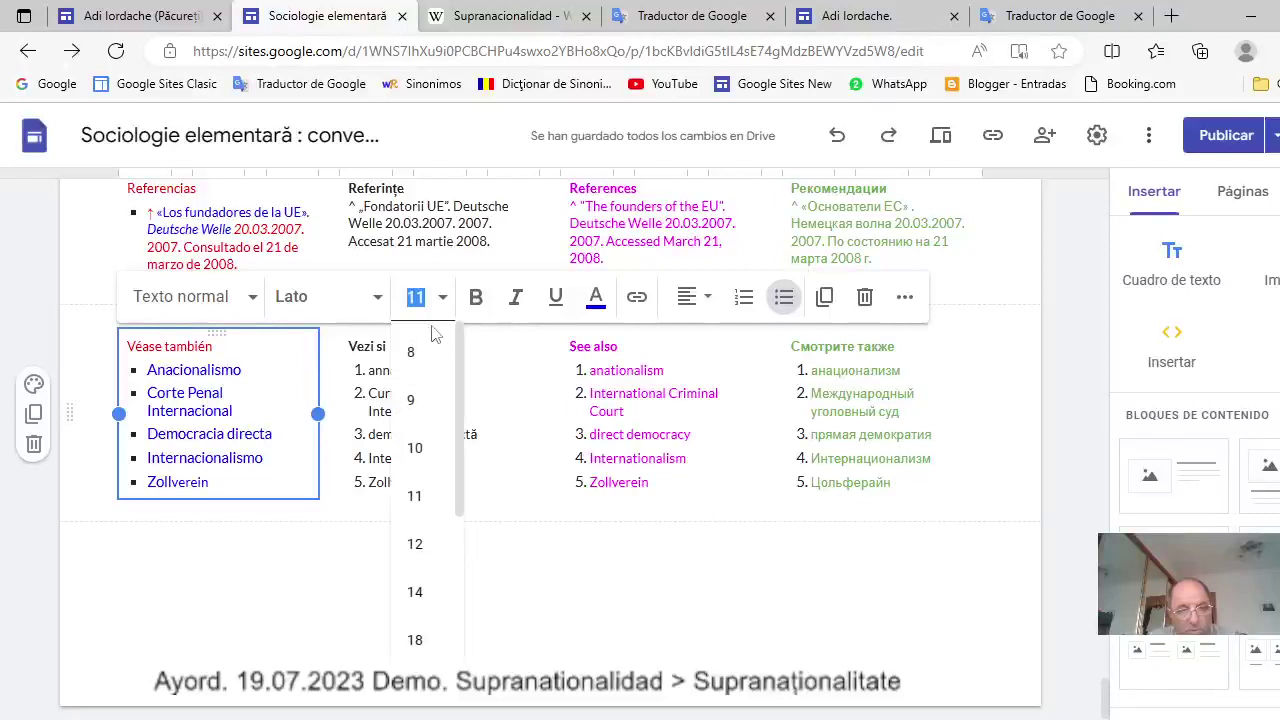
{"action": "left_click", "coordinate": [415, 447]}
Convert the five Spanish entries, Anacionalismo through Zollverein, from bullets to a numbered list.
{"action": "left_click_drag", "start_coordinate": [150, 372], "coordinate": [180, 464]}
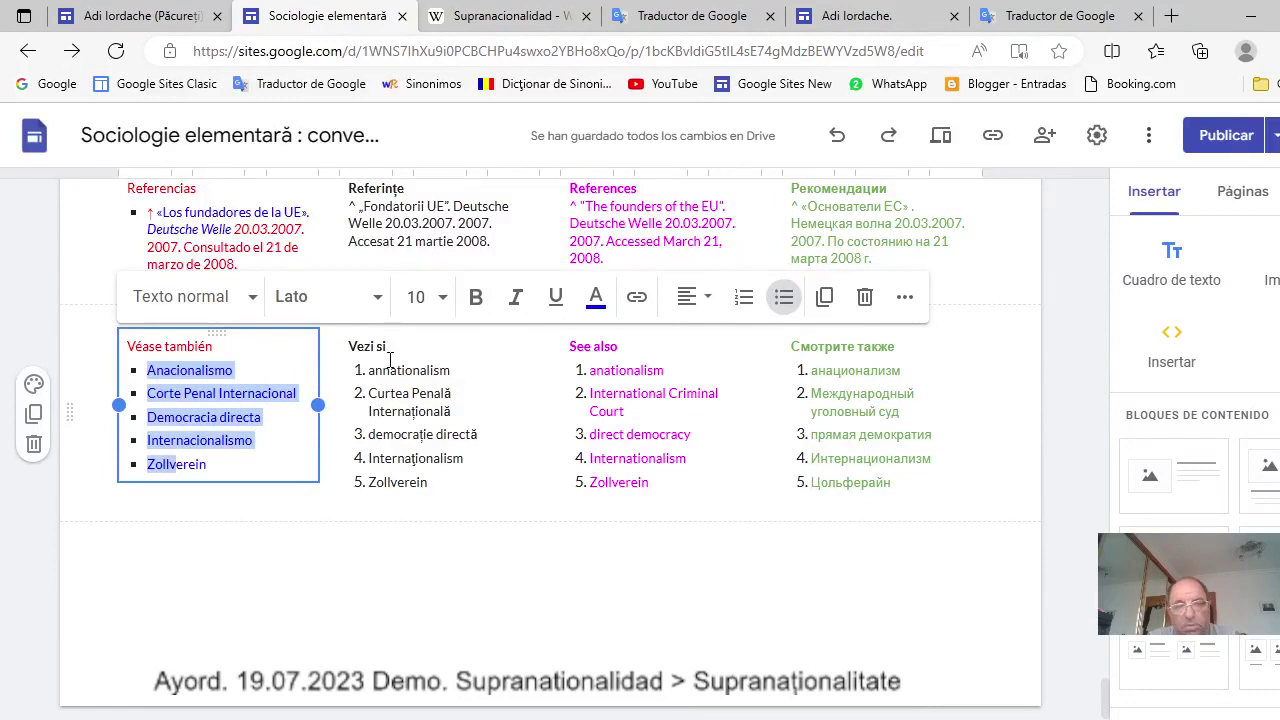
{"action": "left_click", "coordinate": [745, 308]}
{"action": "left_click", "coordinate": [743, 307]}
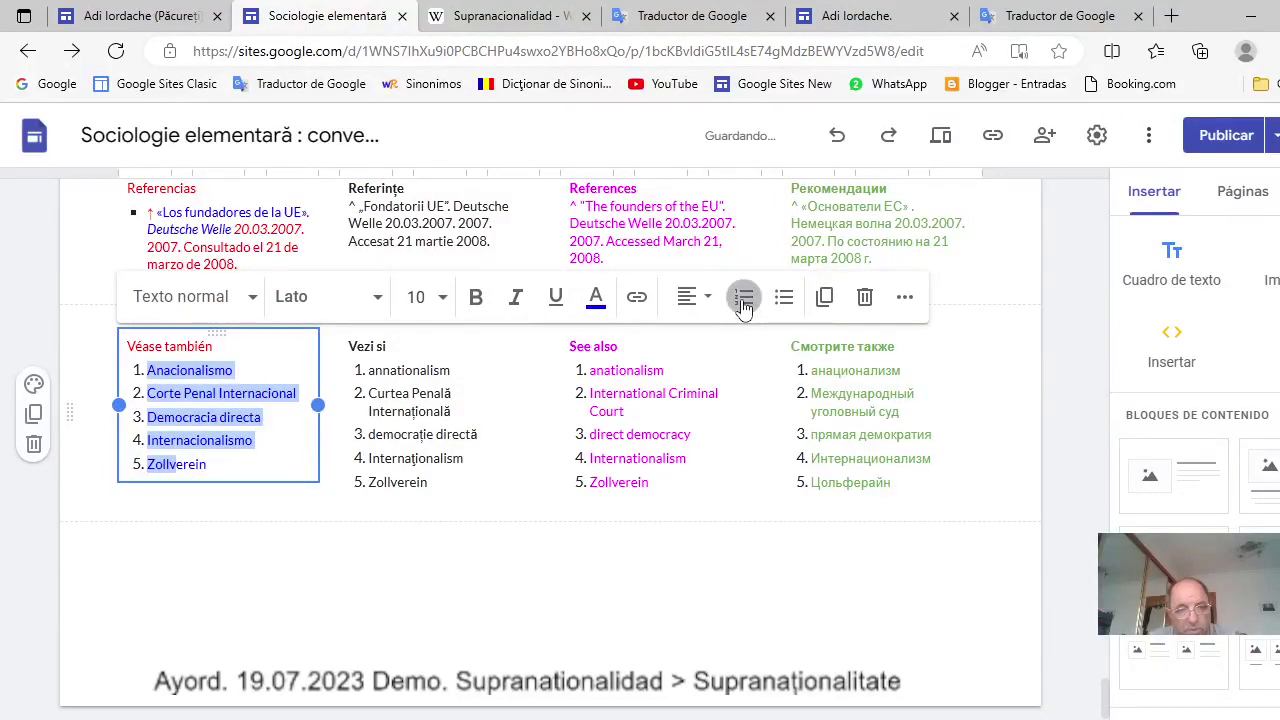
{"action": "left_click", "coordinate": [745, 306]}
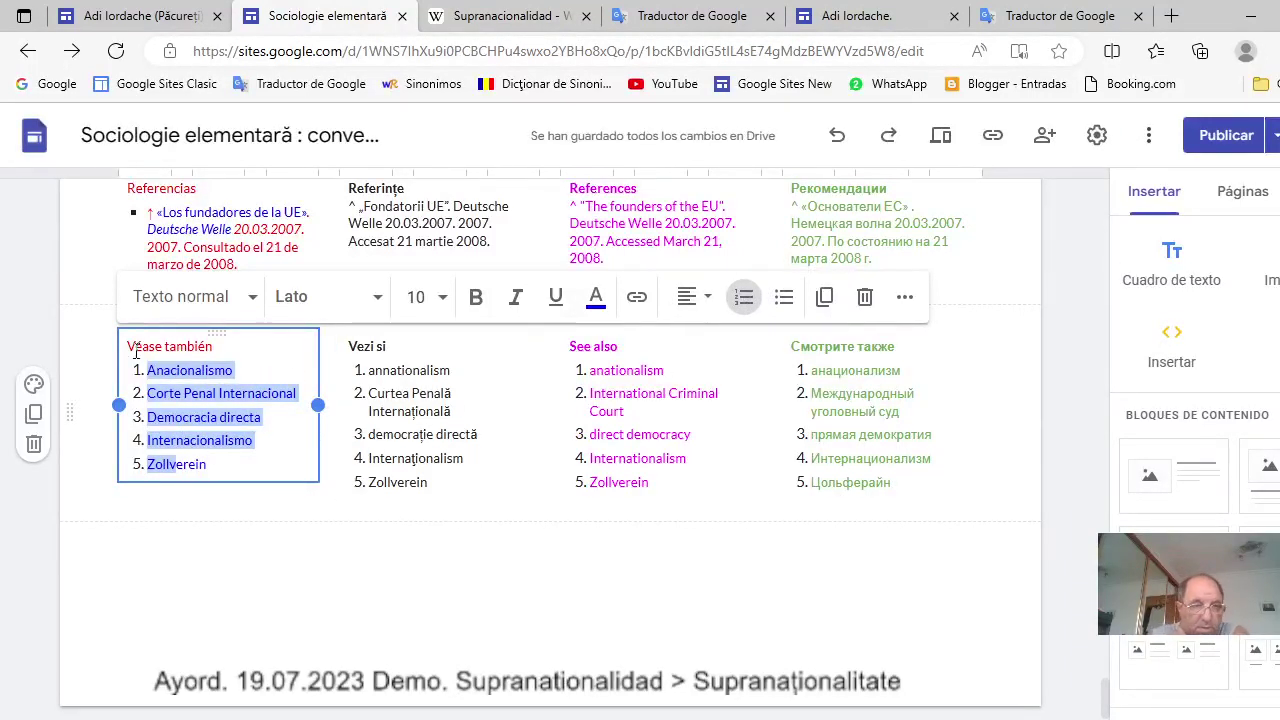
Make the Spanish "Véase también" heading in the first column bold.
{"action": "left_click_drag", "start_coordinate": [130, 346], "coordinate": [220, 354]}
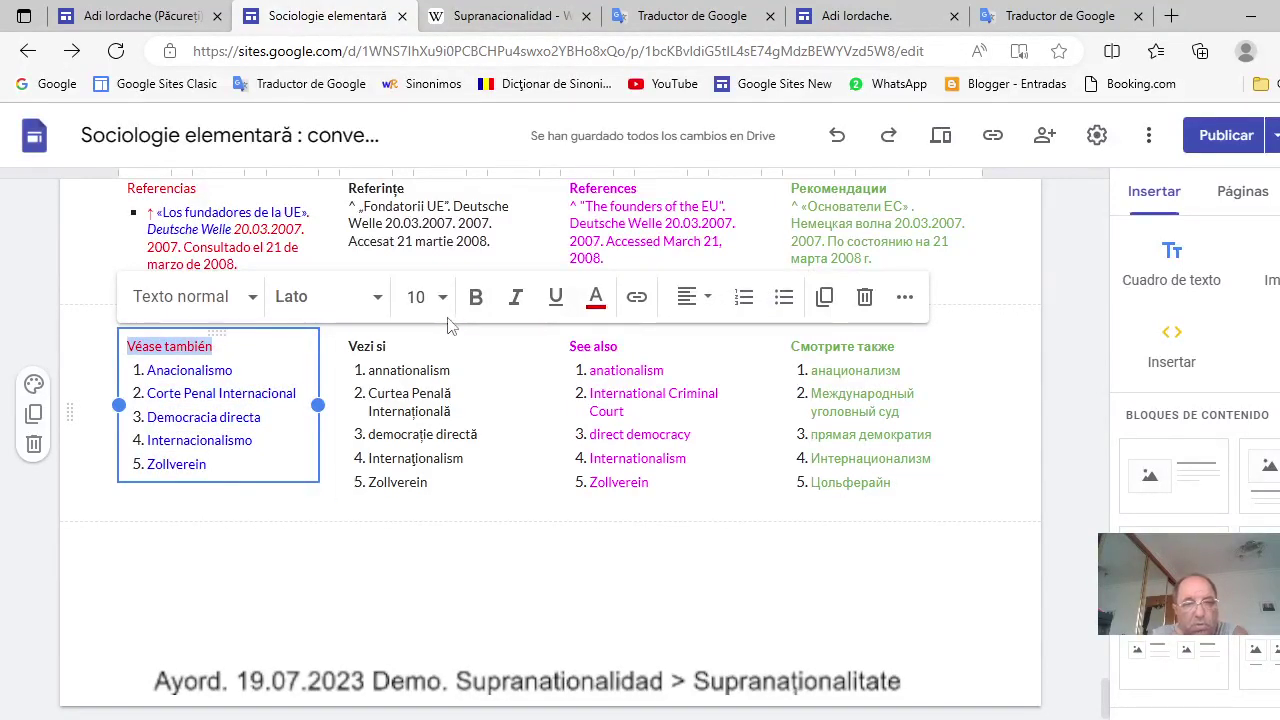
{"action": "left_click", "coordinate": [472, 297]}
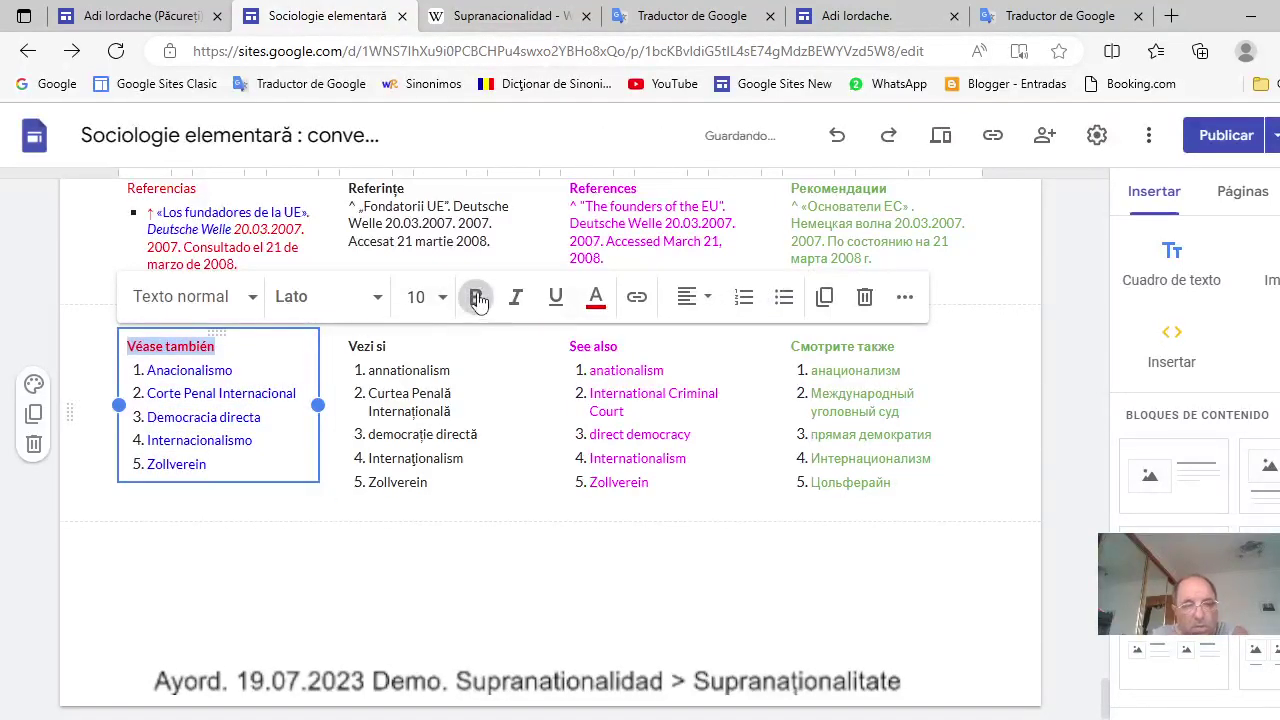
{"action": "left_click", "coordinate": [294, 431]}
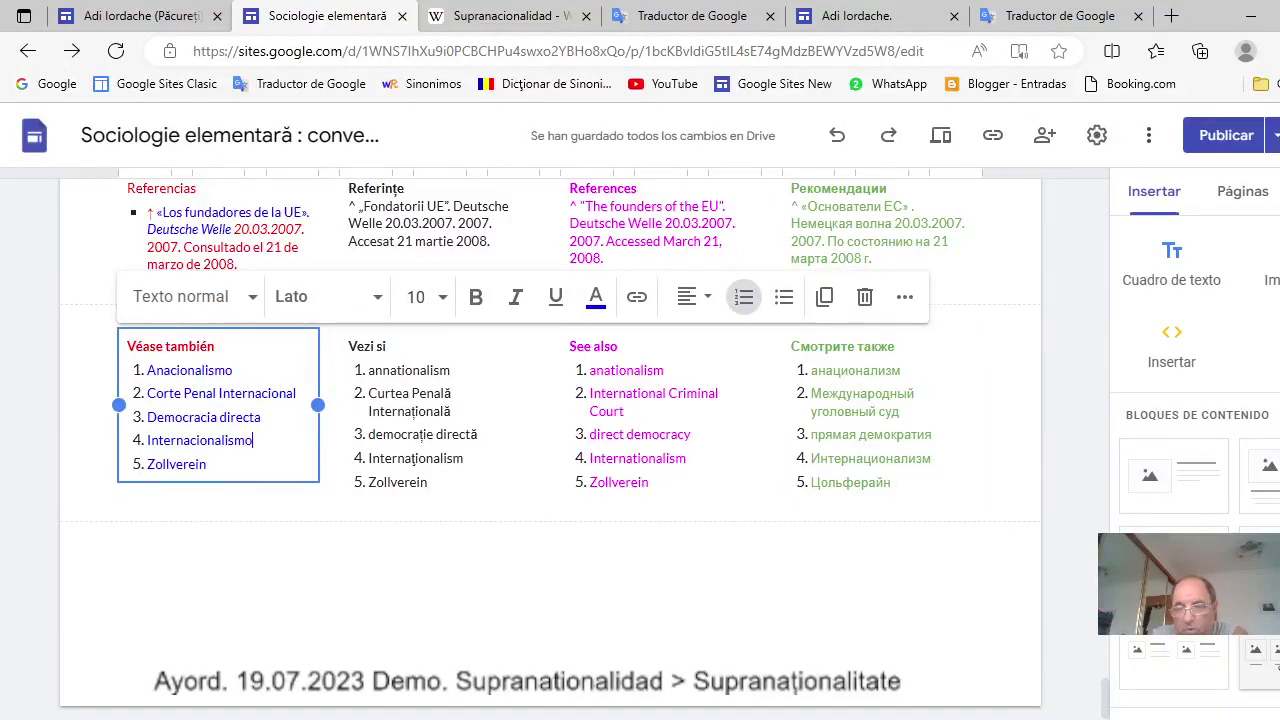
Add another four-column image-and-caption row, and copy the "Enlaces externos" heading and its entry from the coloured Spanish text block.
{"action": "left_click", "coordinate": [1258, 665]}
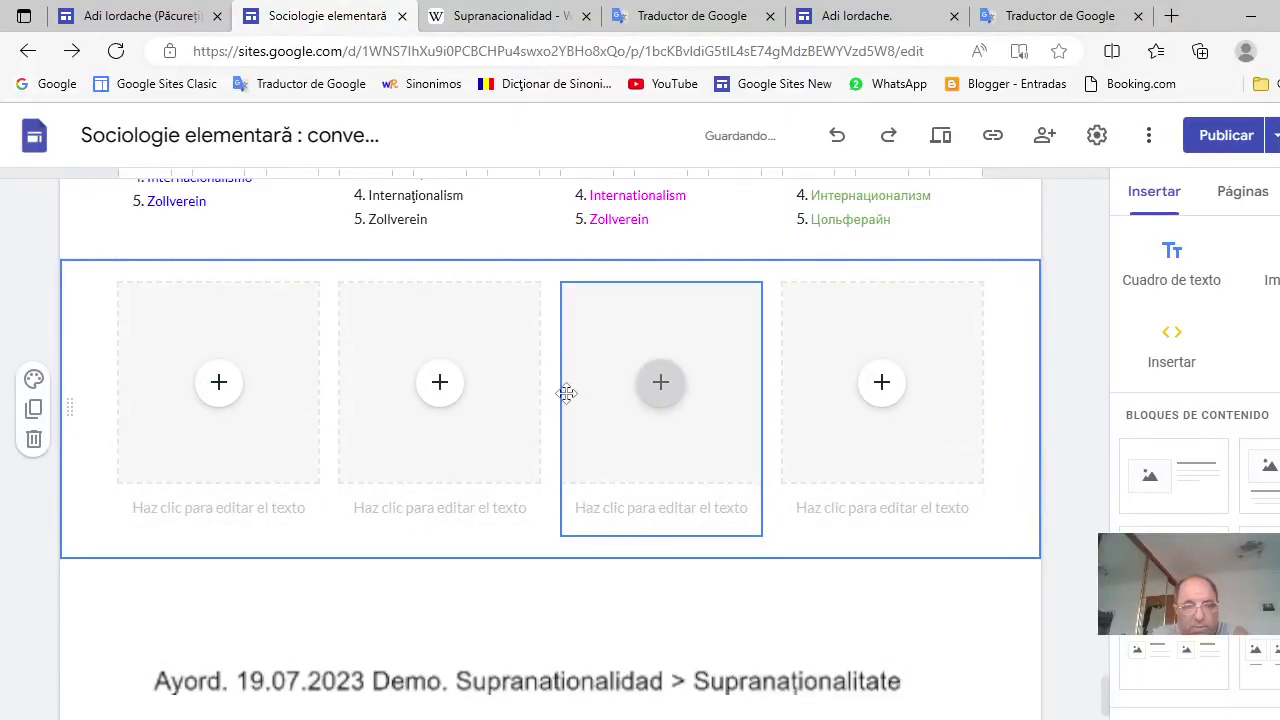
{"action": "scroll", "coordinate": [566, 393], "scroll_direction": "up", "scroll_amount": 15}
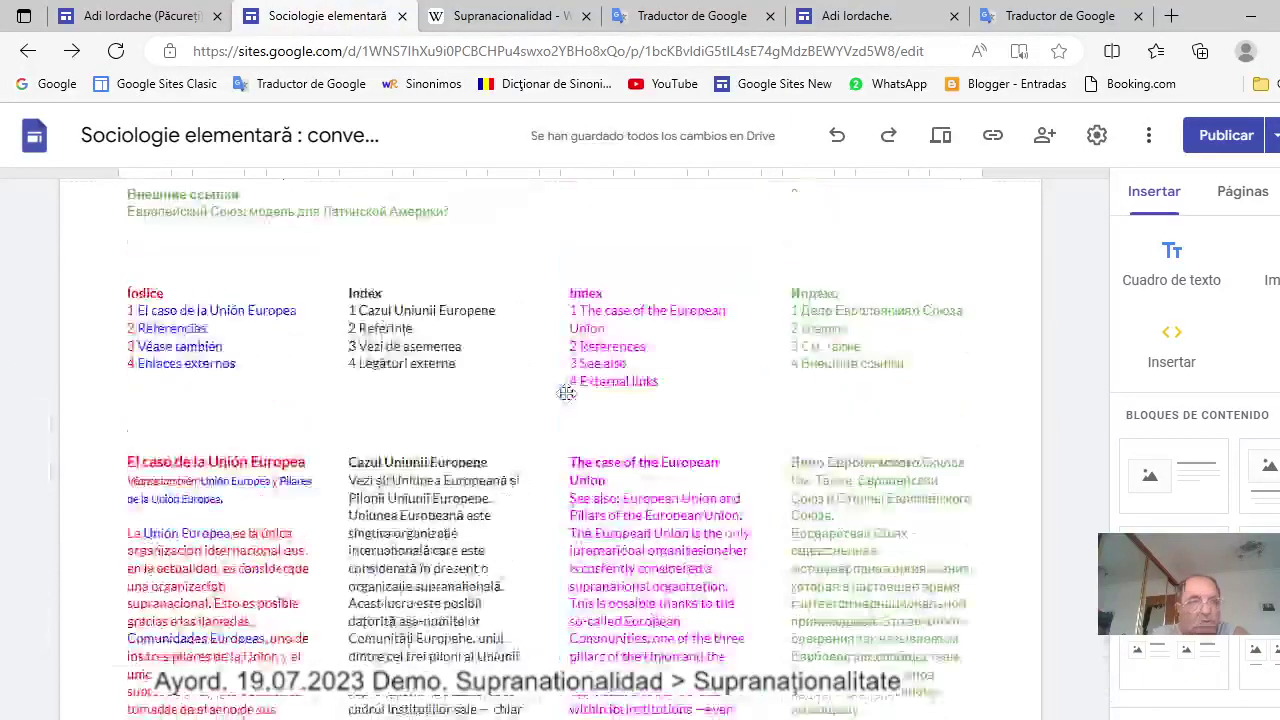
{"action": "scroll", "coordinate": [566, 393], "scroll_direction": "down", "scroll_amount": 10}
{"action": "scroll", "coordinate": [567, 393], "scroll_direction": "up", "scroll_amount": 5}
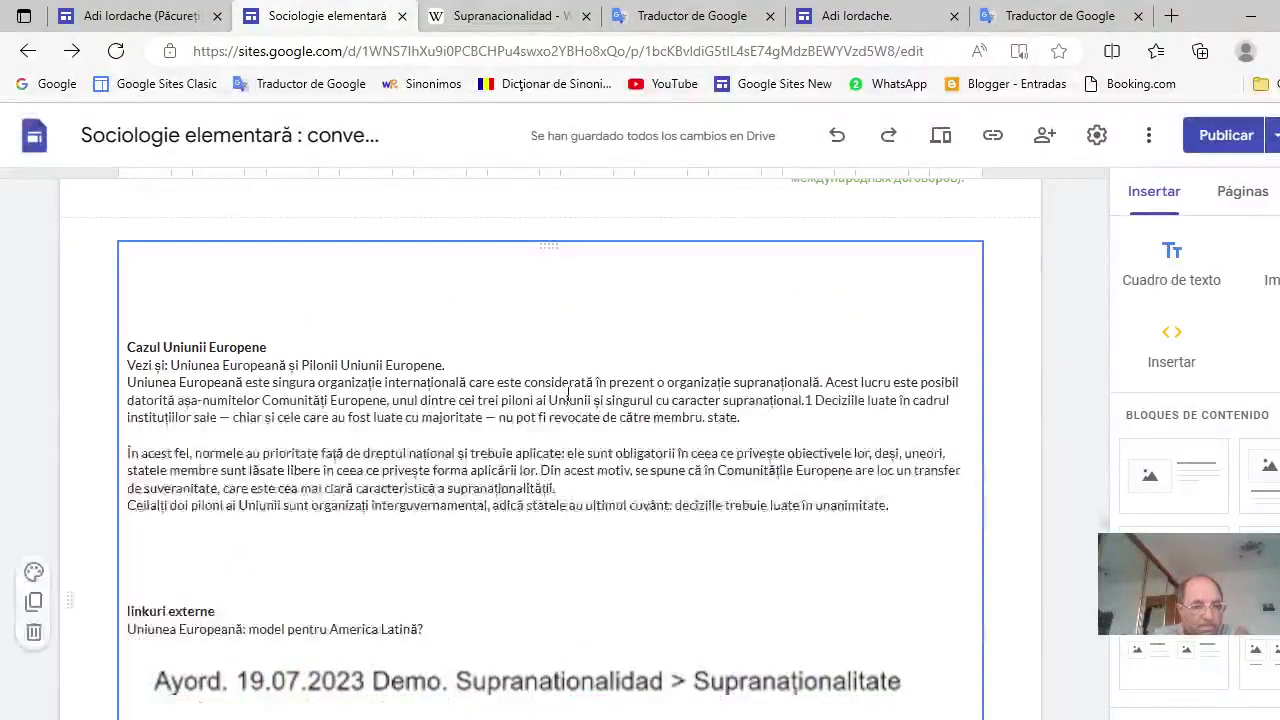
{"action": "scroll", "coordinate": [567, 393], "scroll_direction": "up", "scroll_amount": 10}
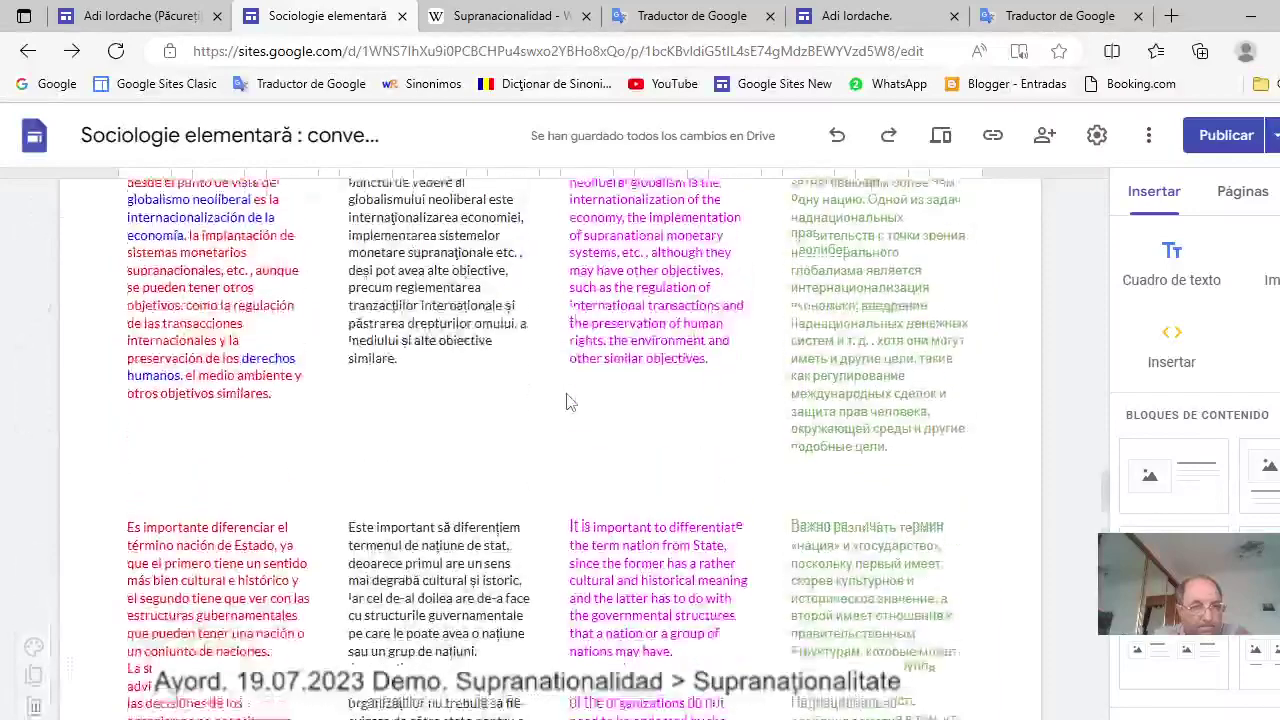
{"action": "scroll", "coordinate": [567, 398], "scroll_direction": "up", "scroll_amount": 1}
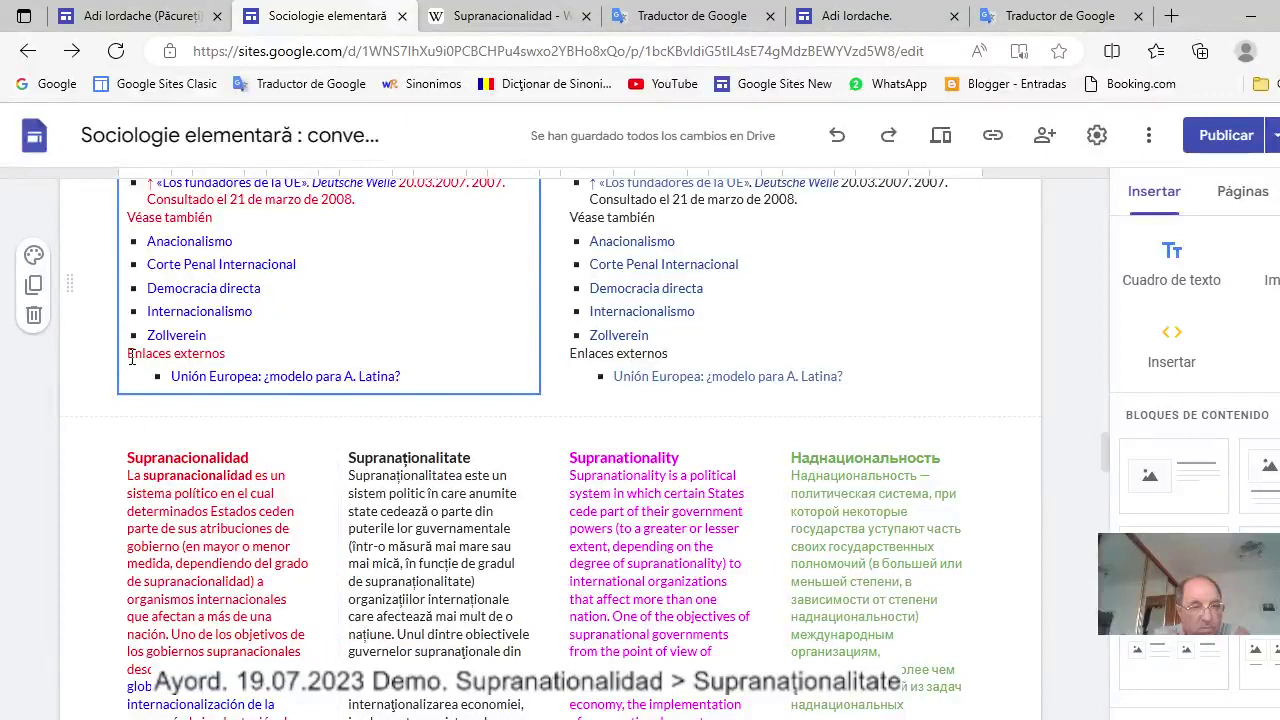
{"action": "left_click_drag", "start_coordinate": [128, 354], "coordinate": [413, 384]}
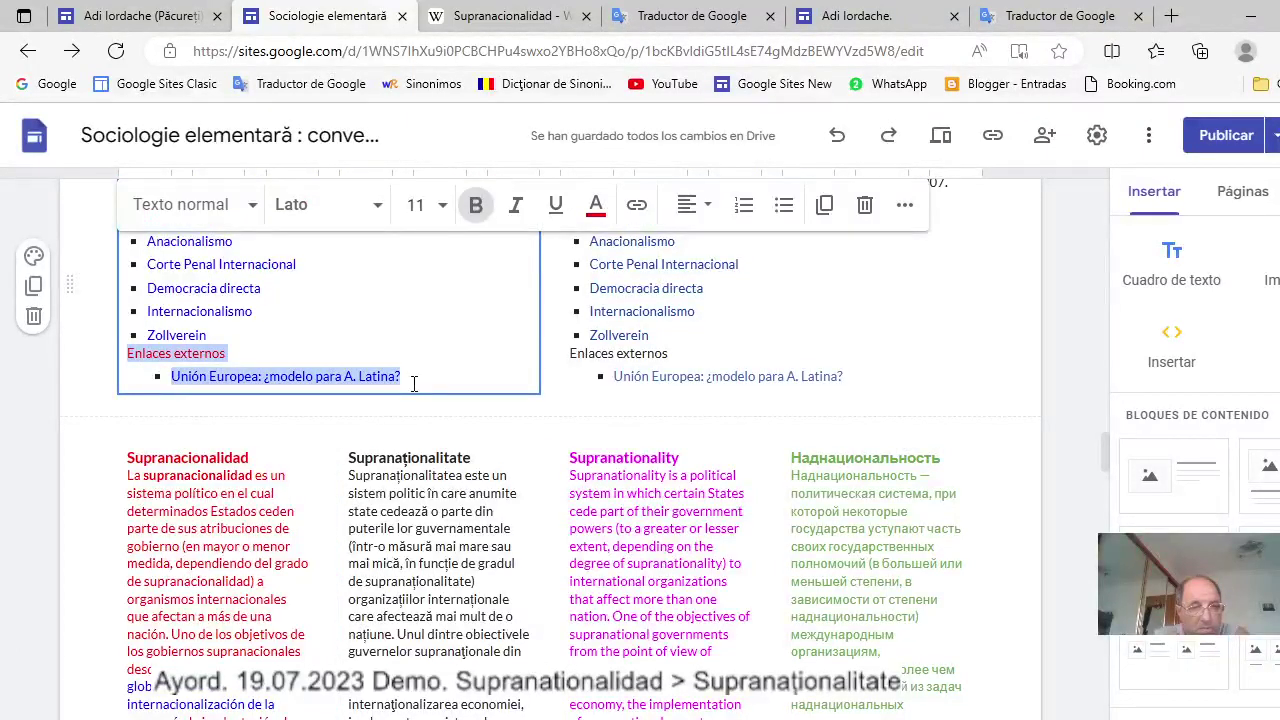
{"action": "right_click", "coordinate": [213, 367]}
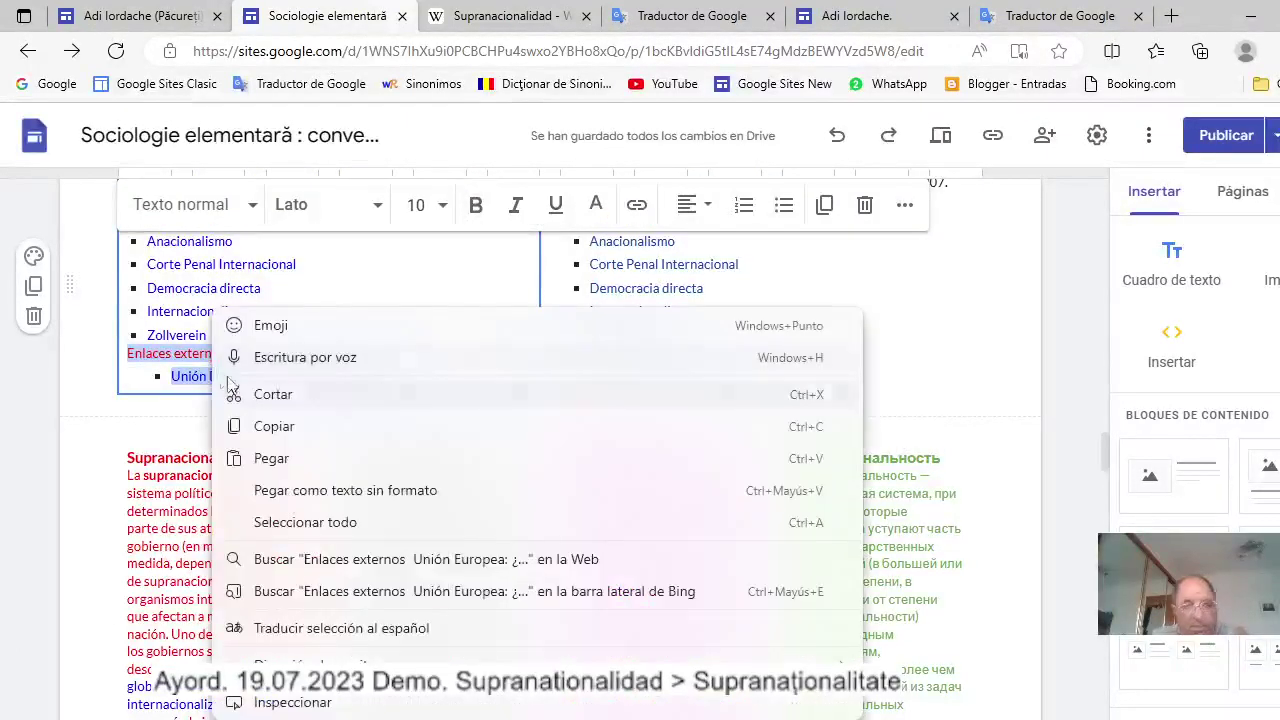
{"action": "left_click", "coordinate": [286, 428]}
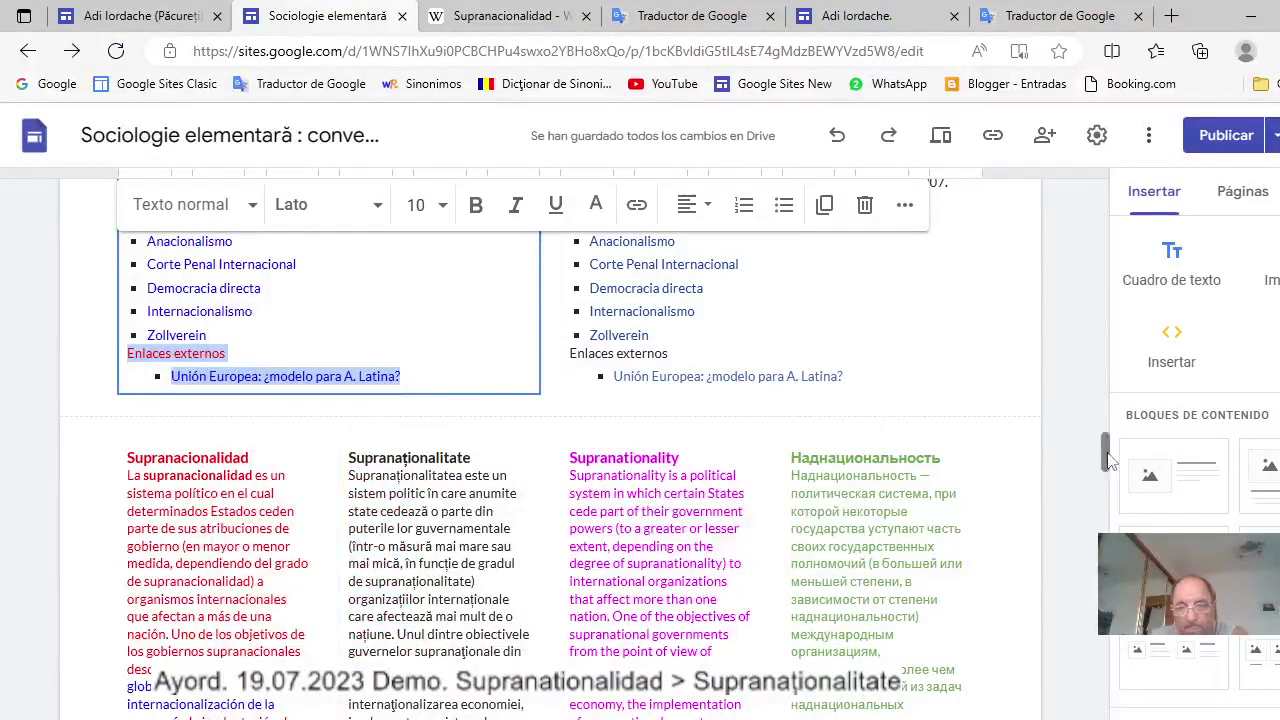
Remove the first image placeholder in the new four-column row and paste the Spanish "Enlaces externos" section into that column's caption.
{"action": "left_click_drag", "start_coordinate": [1104, 452], "coordinate": [1107, 688]}
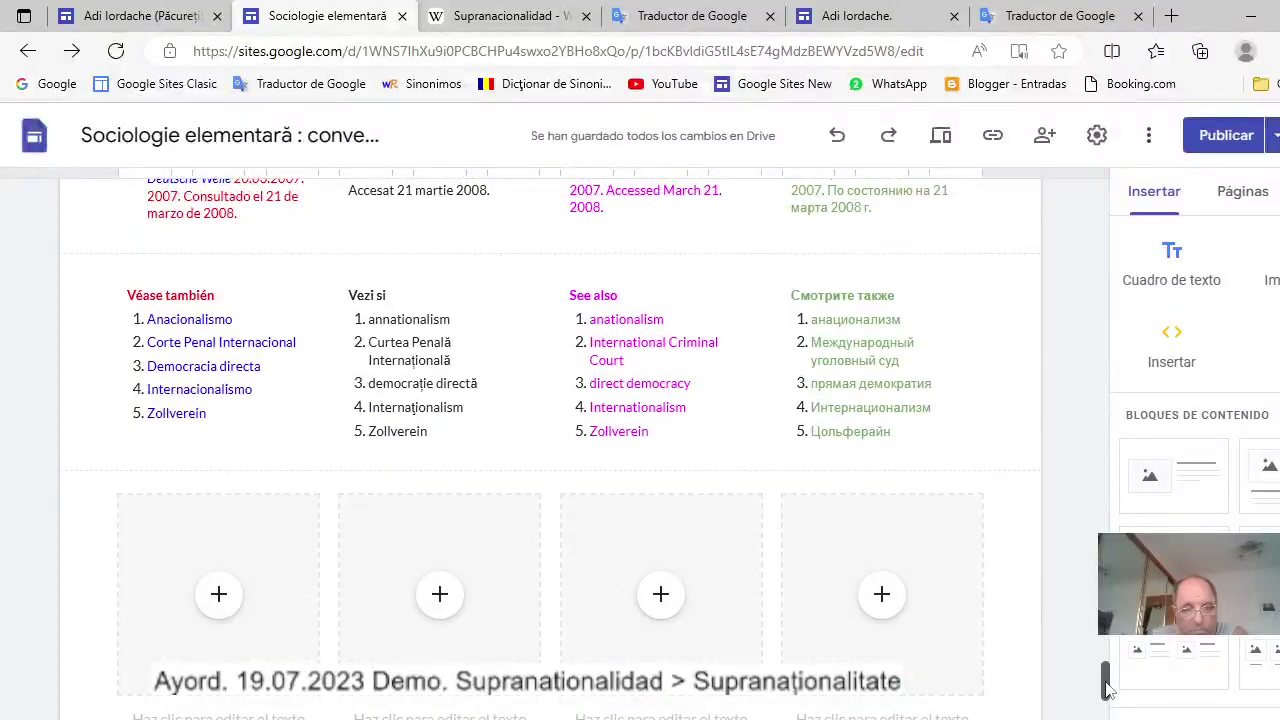
{"action": "left_click", "coordinate": [284, 549]}
{"action": "left_click", "coordinate": [284, 549]}
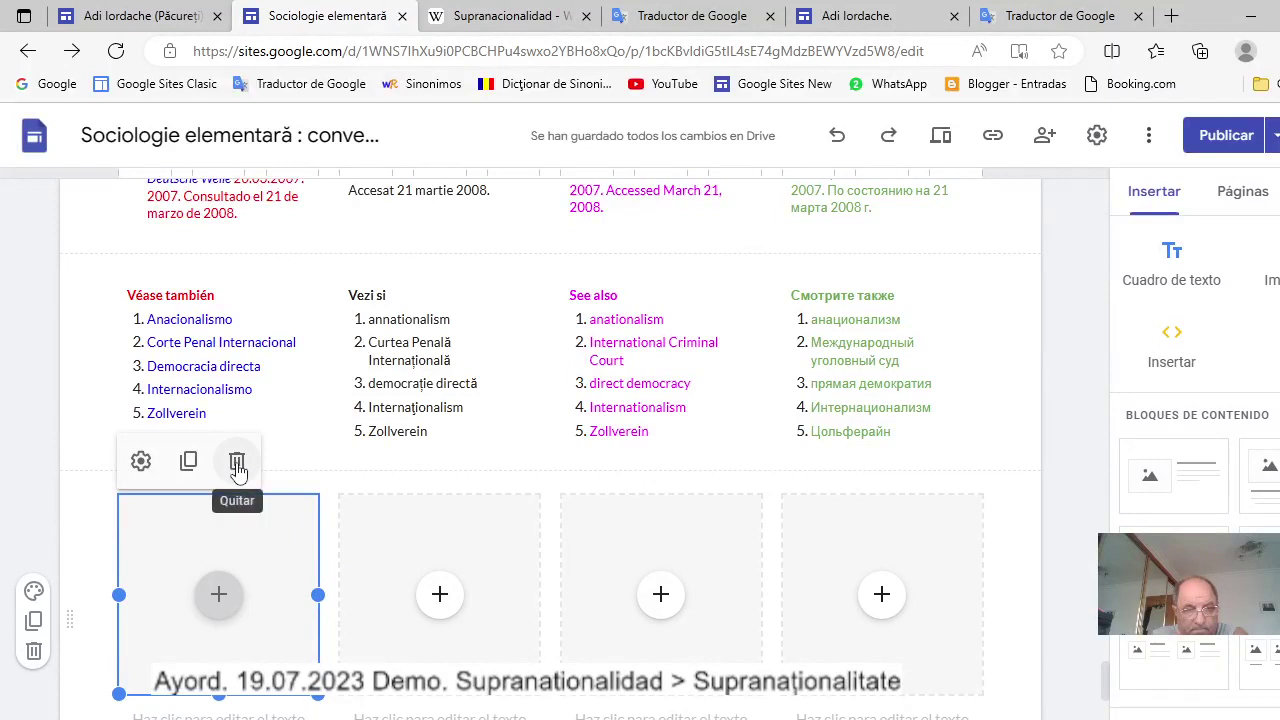
{"action": "left_click", "coordinate": [237, 463]}
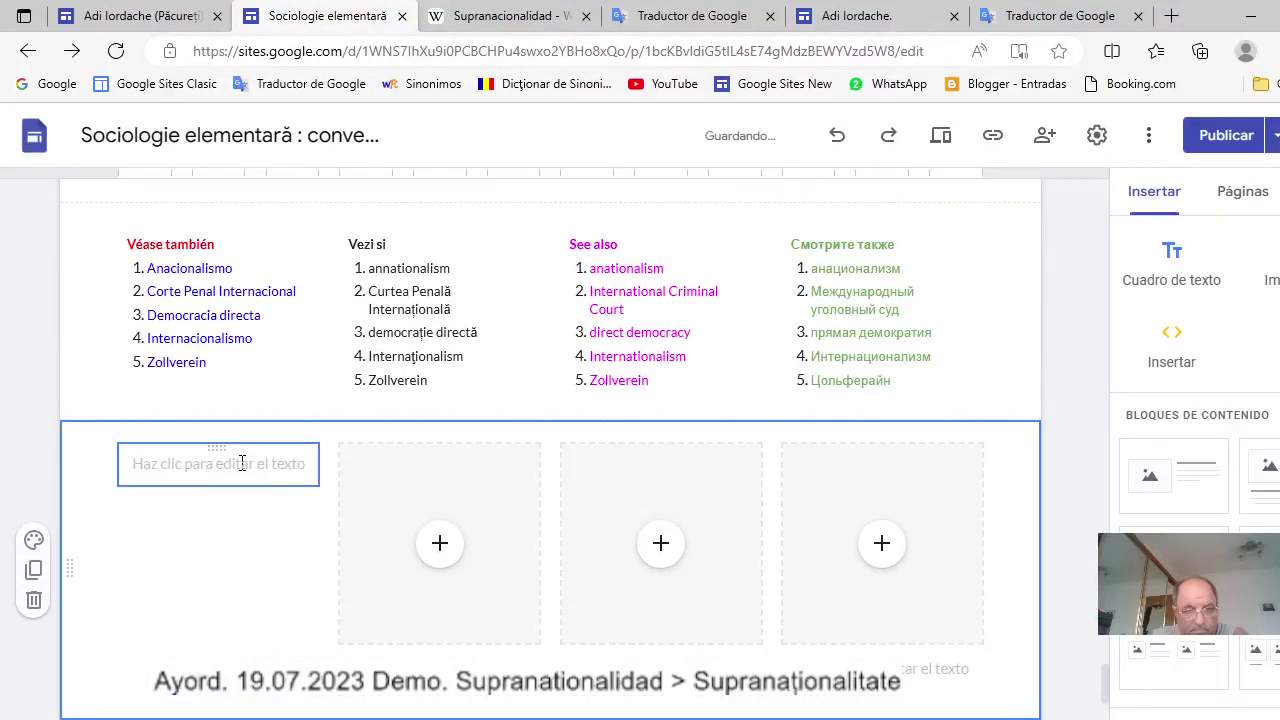
{"action": "left_click", "coordinate": [242, 463]}
{"action": "right_click", "coordinate": [230, 465]}
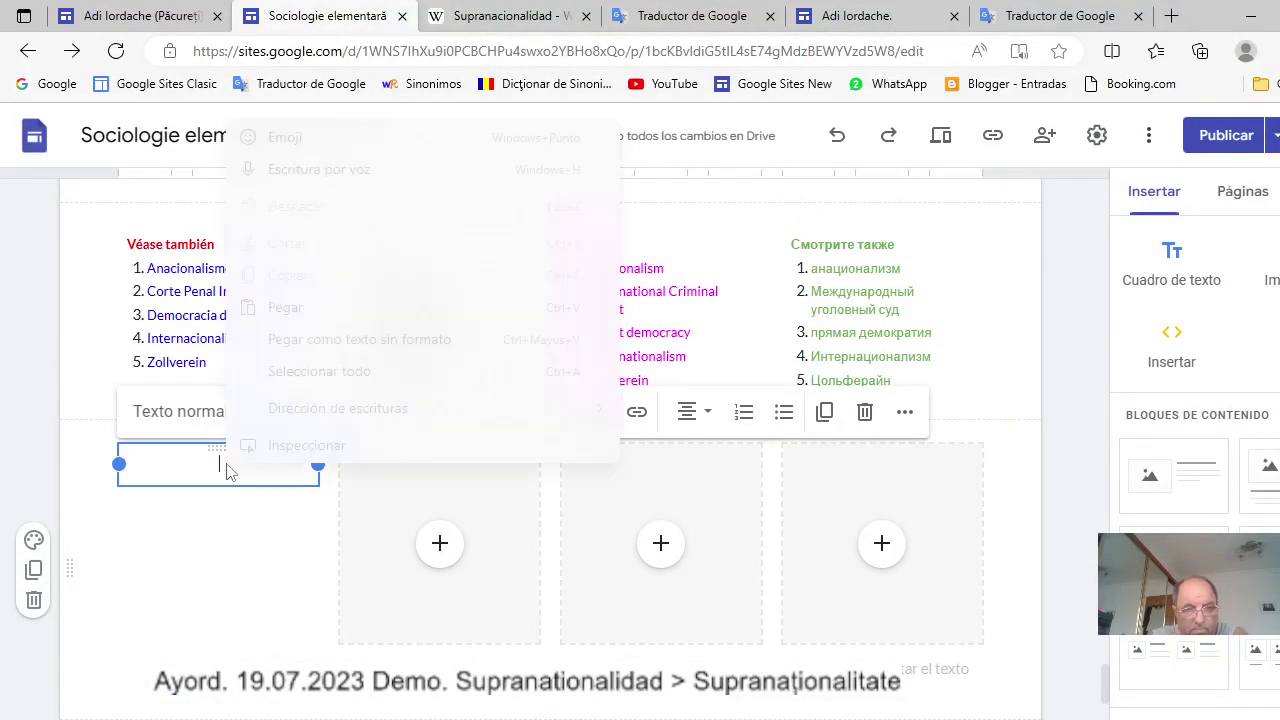
{"action": "left_click", "coordinate": [291, 307]}
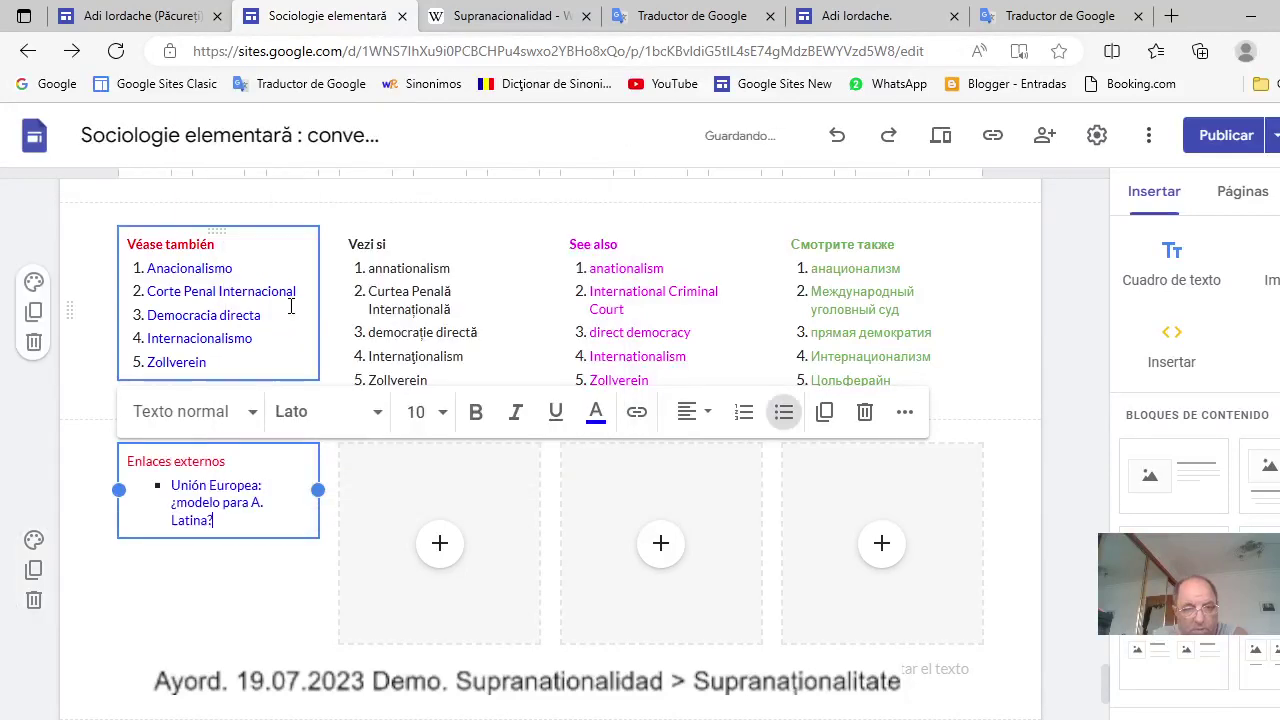
Remove and reapply the bullet on "Unión Europea: ¿modelo para A. Latina?" to reduce its indent.
{"action": "left_click", "coordinate": [172, 485]}
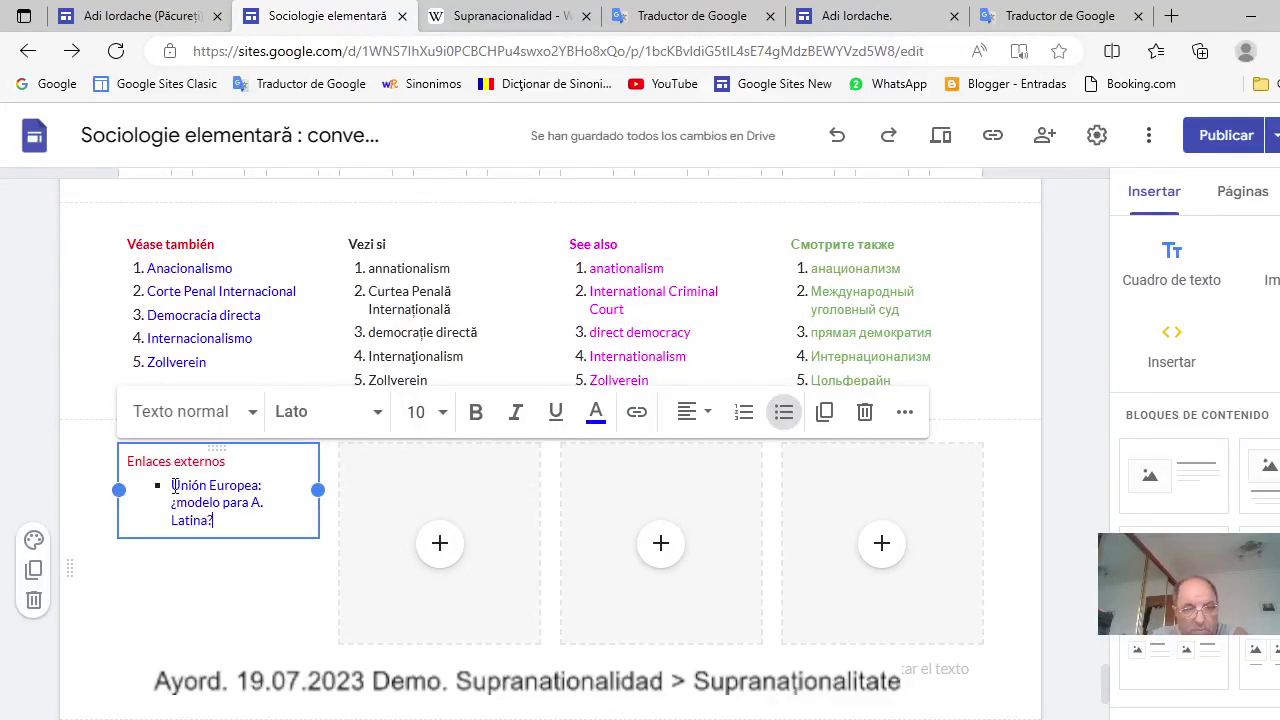
{"action": "left_click", "coordinate": [786, 416]}
{"action": "left_click", "coordinate": [786, 416]}
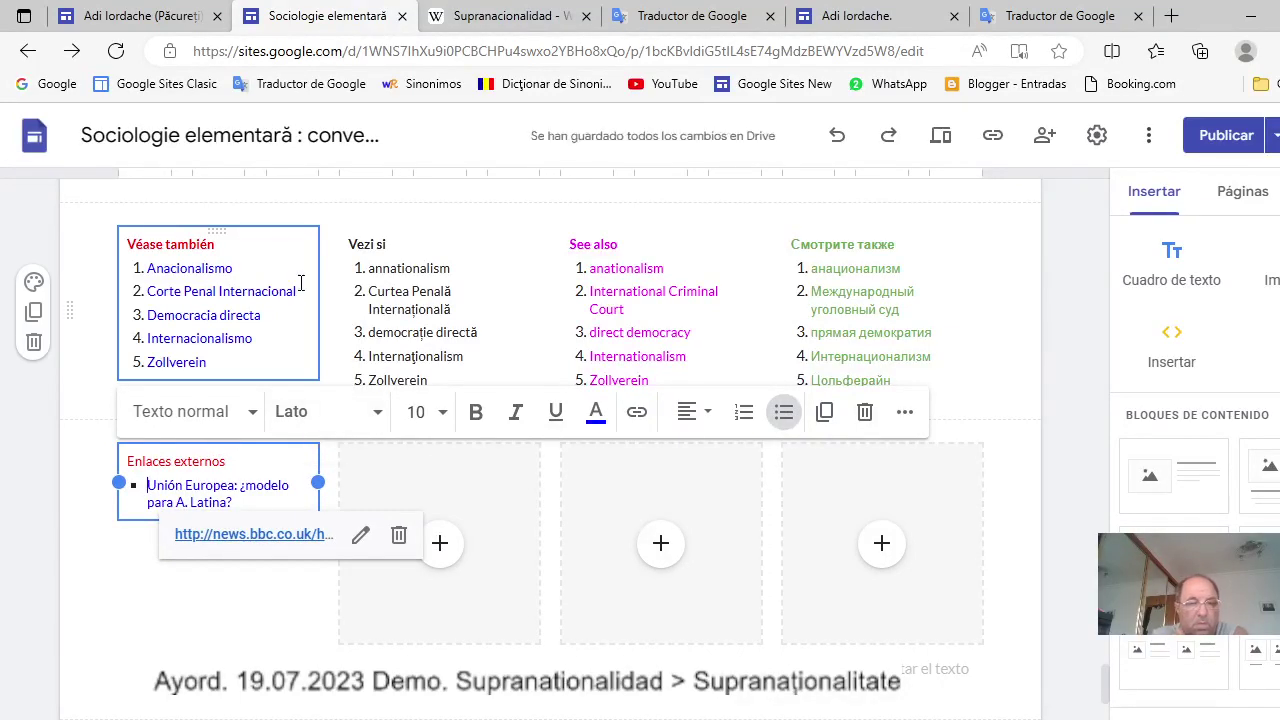
Cut the green Russian "Внешние ссылки" heading and its entry from the end of the full-width translation text block.
{"action": "scroll", "coordinate": [300, 283], "scroll_direction": "up", "scroll_amount": 10}
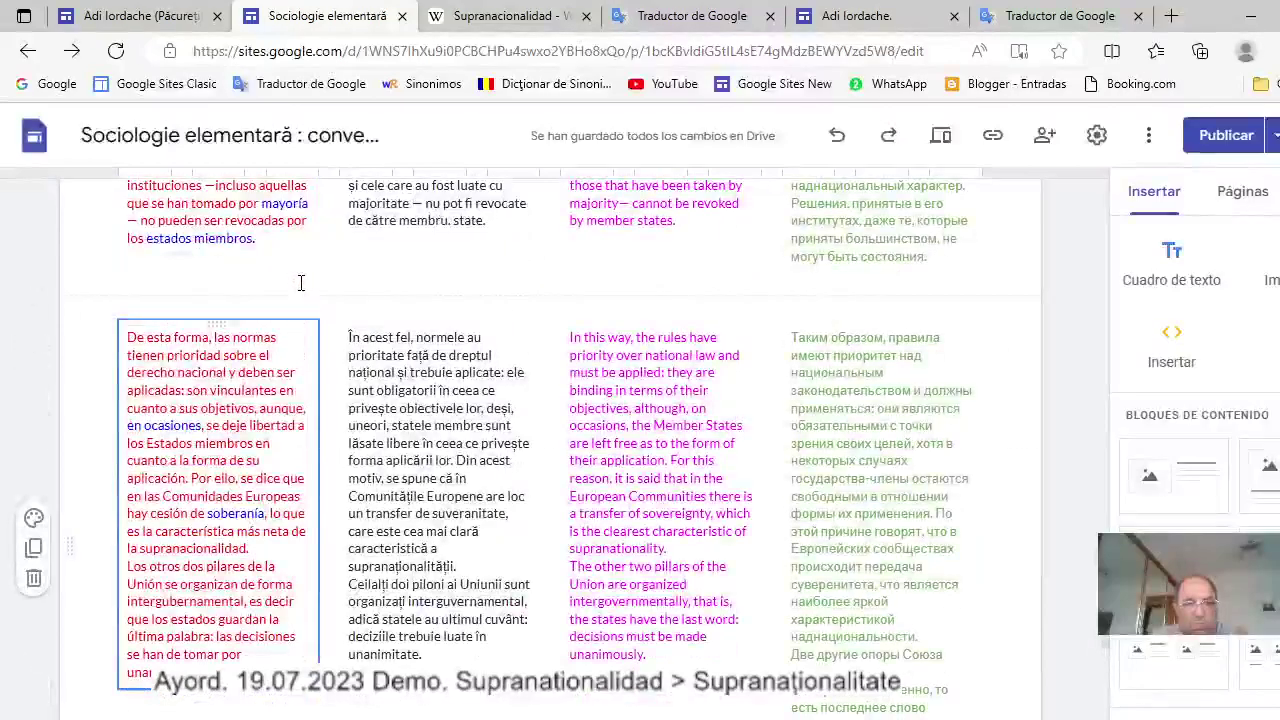
{"action": "scroll", "coordinate": [300, 283], "scroll_direction": "up", "scroll_amount": 5}
{"action": "scroll", "coordinate": [300, 283], "scroll_direction": "up", "scroll_amount": 1}
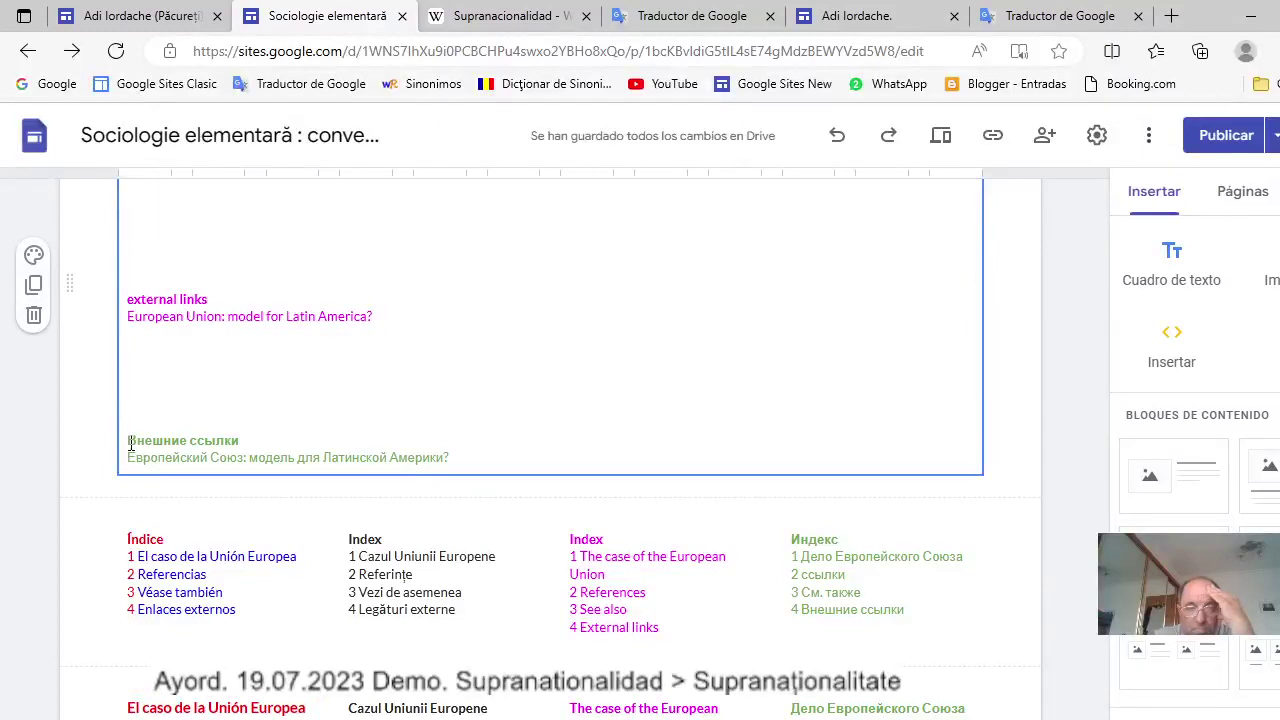
{"action": "left_click_drag", "start_coordinate": [130, 442], "coordinate": [445, 462]}
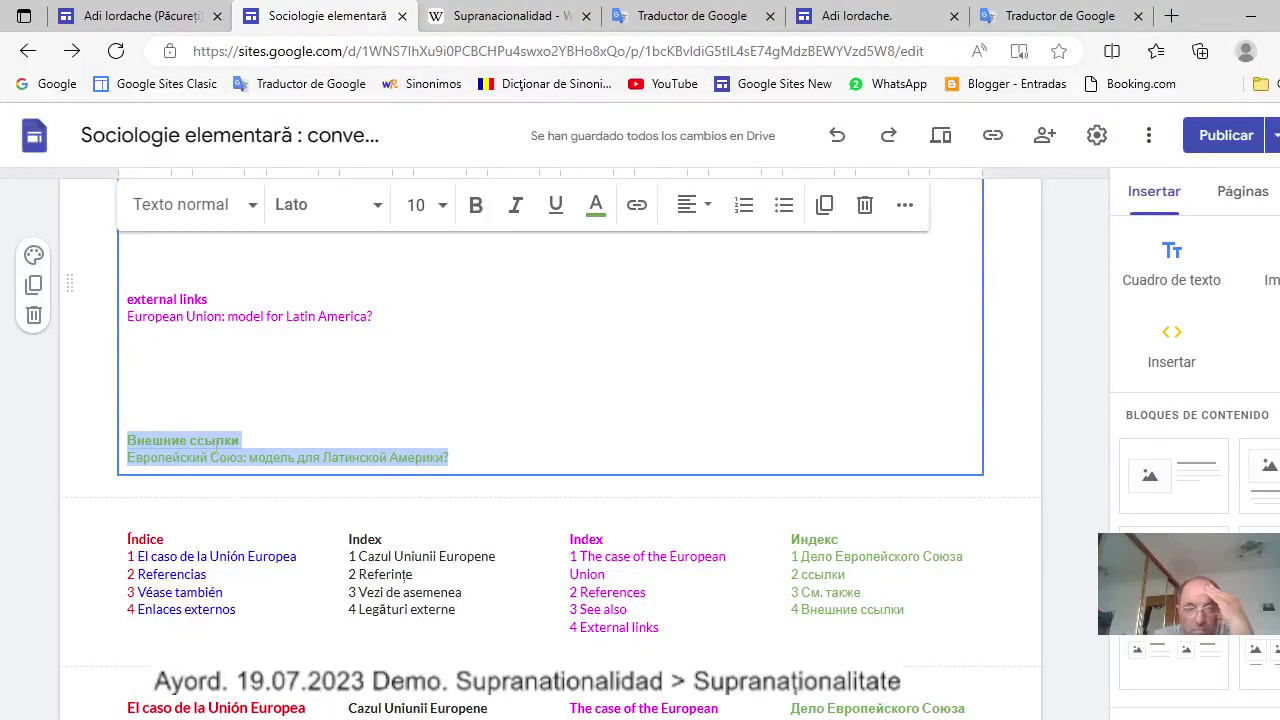
{"action": "right_click", "coordinate": [245, 458]}
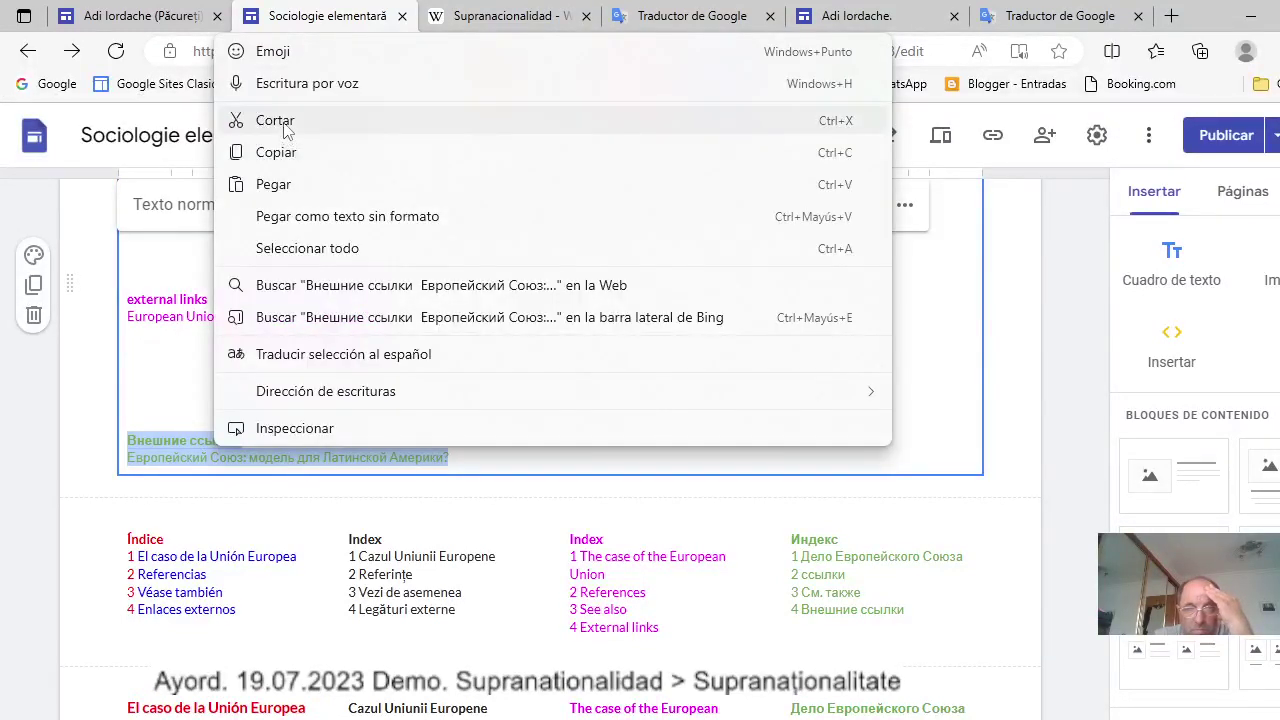
{"action": "left_click", "coordinate": [275, 120]}
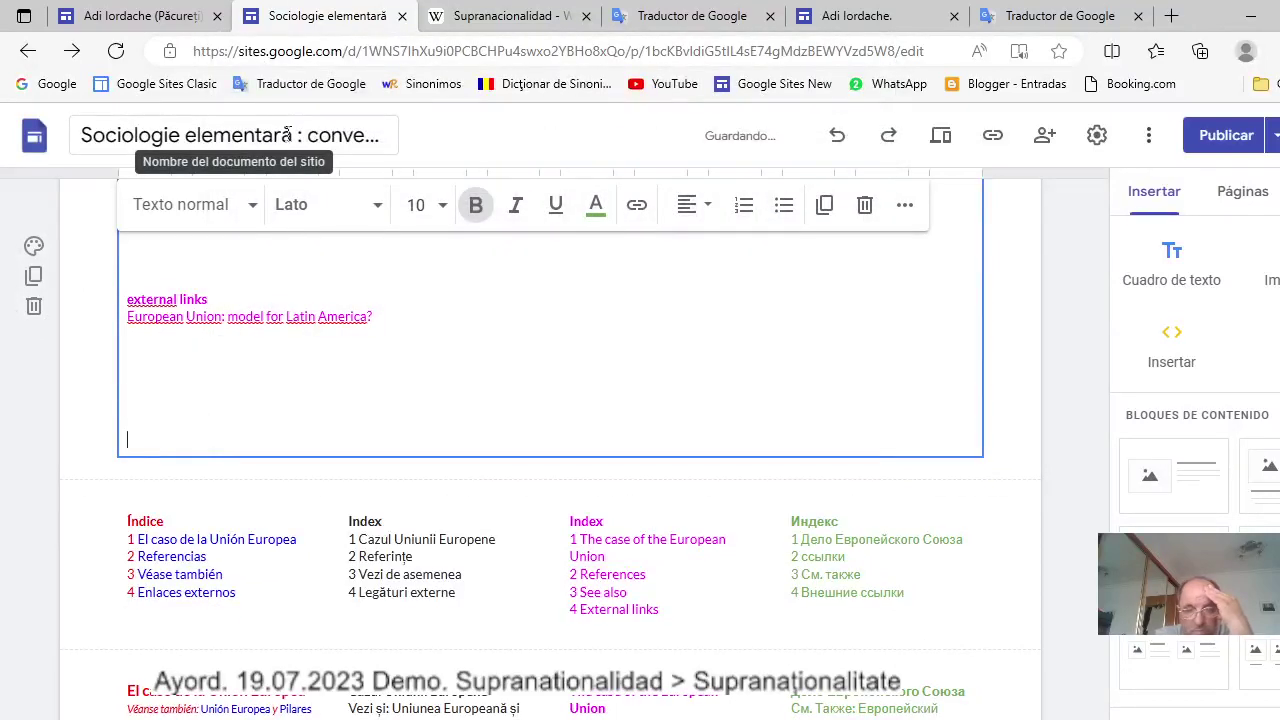
Delete the blank lines left below the English "external links" entry in the translation text block.
{"action": "key", "text": "BackSpace"}
{"action": "key", "text": "BackSpace"}
{"action": "key", "text": "BackSpace"}
{"action": "key", "text": "BackSpace"}
{"action": "key", "text": "BackSpace"}
{"action": "key", "text": "BackSpace"}
{"action": "key", "text": "BackSpace"}
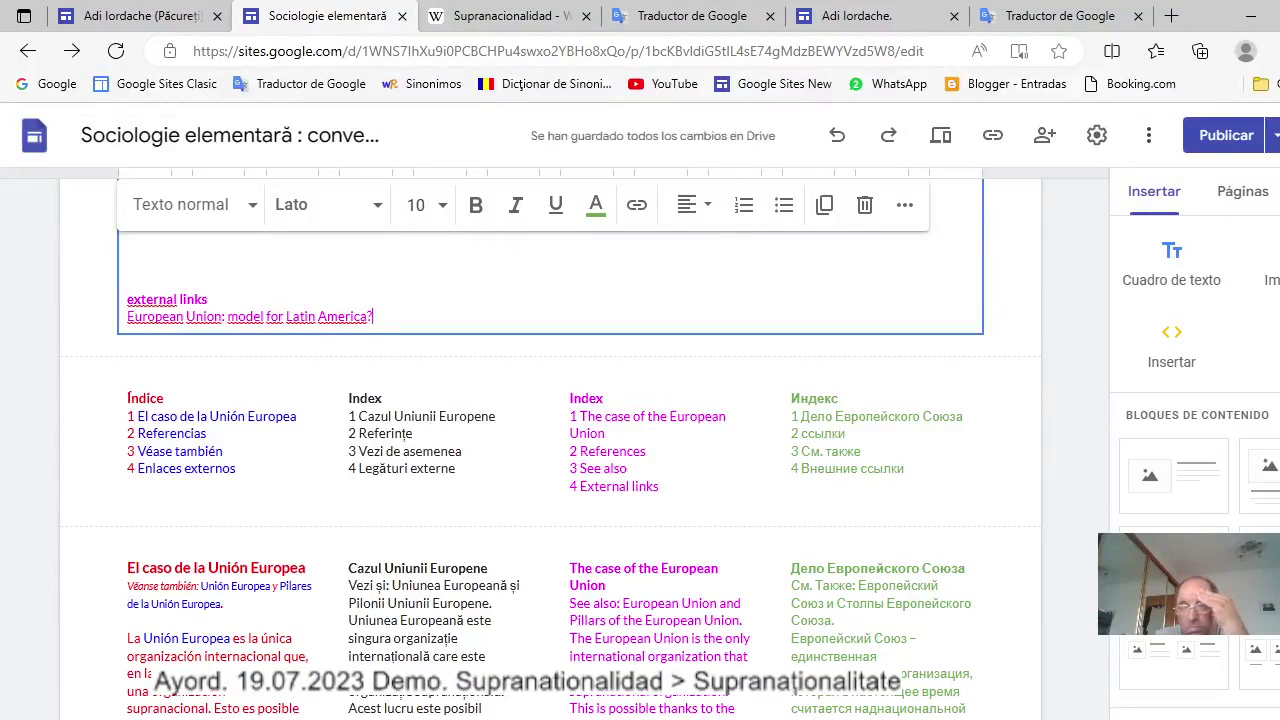
Remove the fourth column's image placeholder, paste the Russian "Внешние ссылки" section into its caption and bullet the entry.
{"action": "scroll", "coordinate": [1022, 515], "scroll_direction": "down", "scroll_amount": 15}
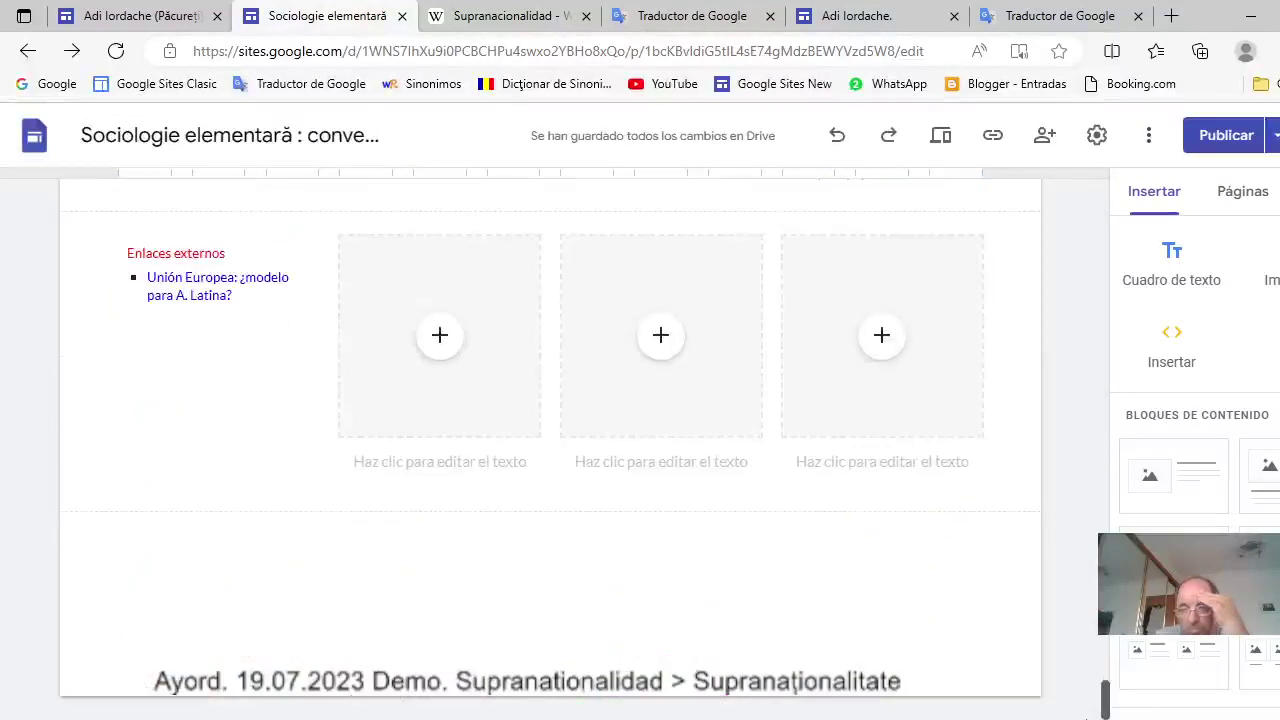
{"action": "left_click", "coordinate": [941, 390]}
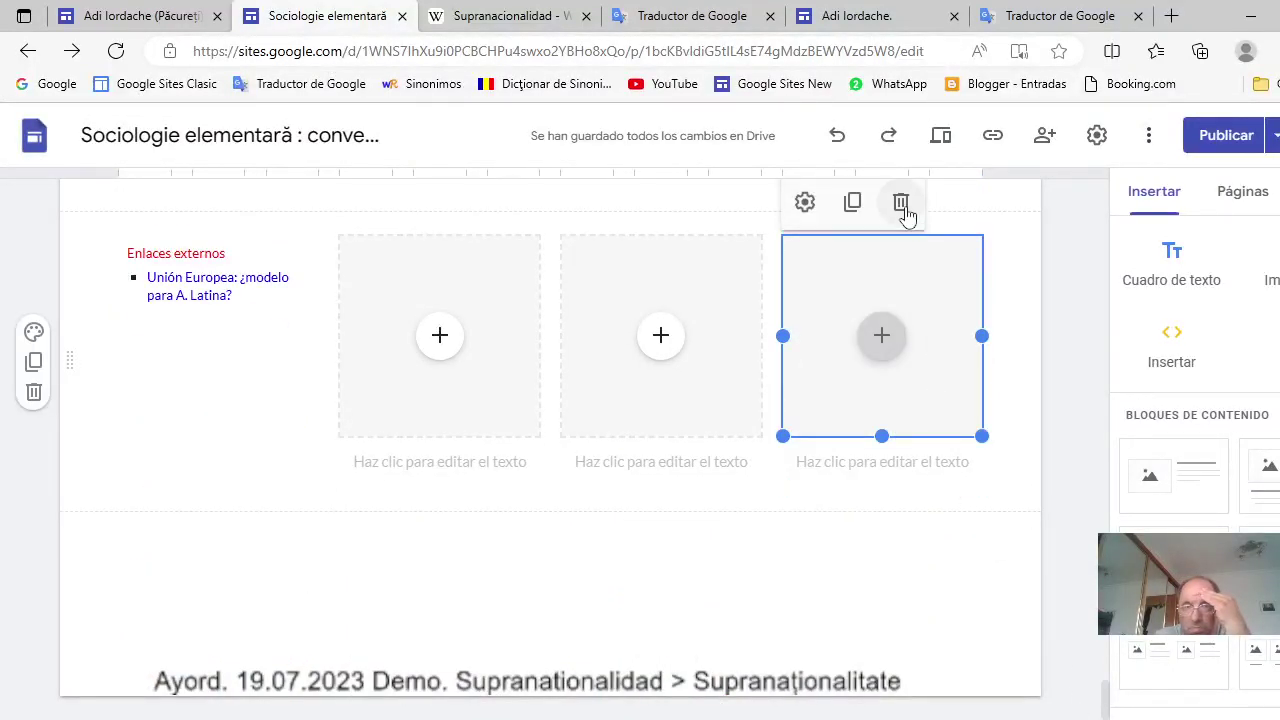
{"action": "left_click", "coordinate": [903, 201]}
{"action": "left_click", "coordinate": [881, 254]}
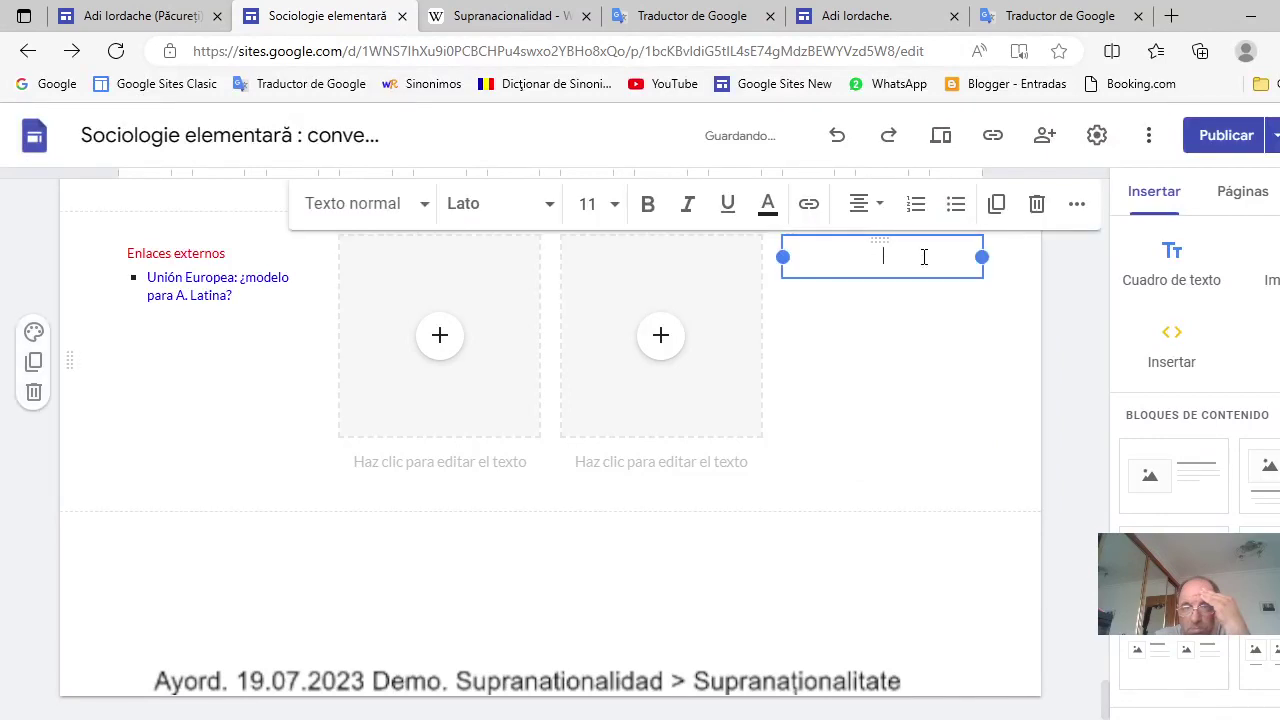
{"action": "right_click", "coordinate": [888, 255]}
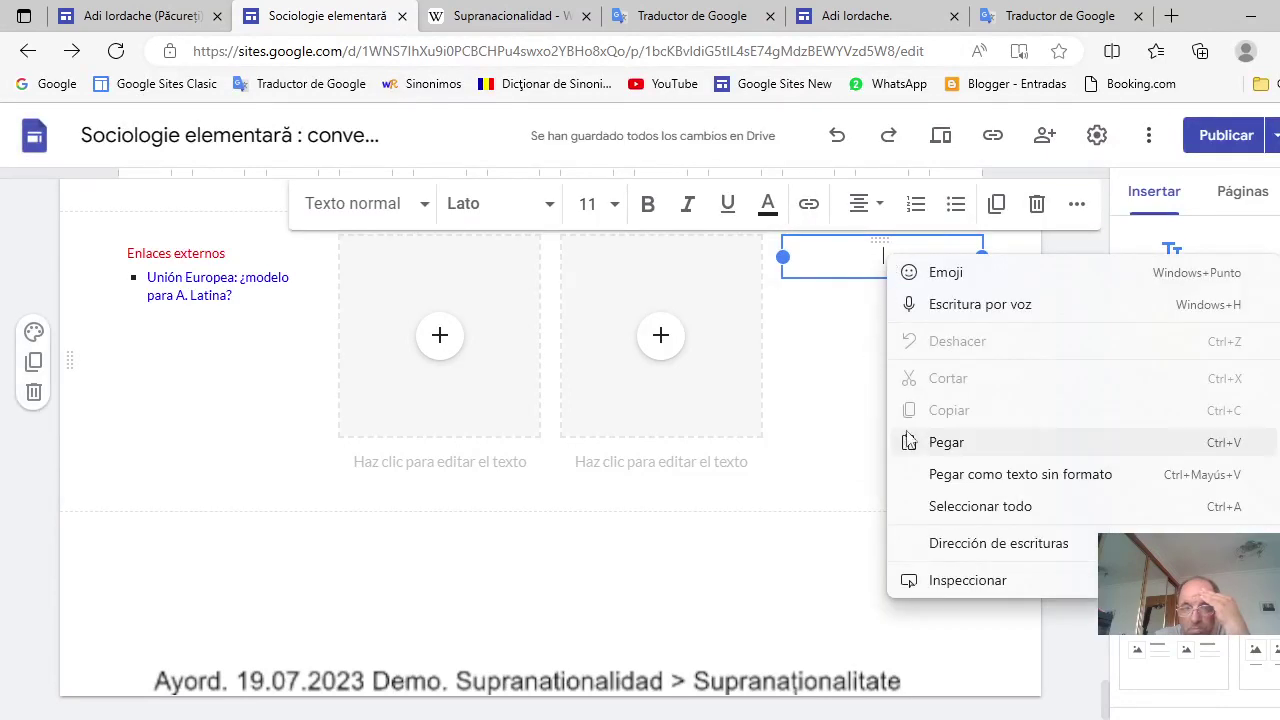
{"action": "left_click", "coordinate": [946, 446]}
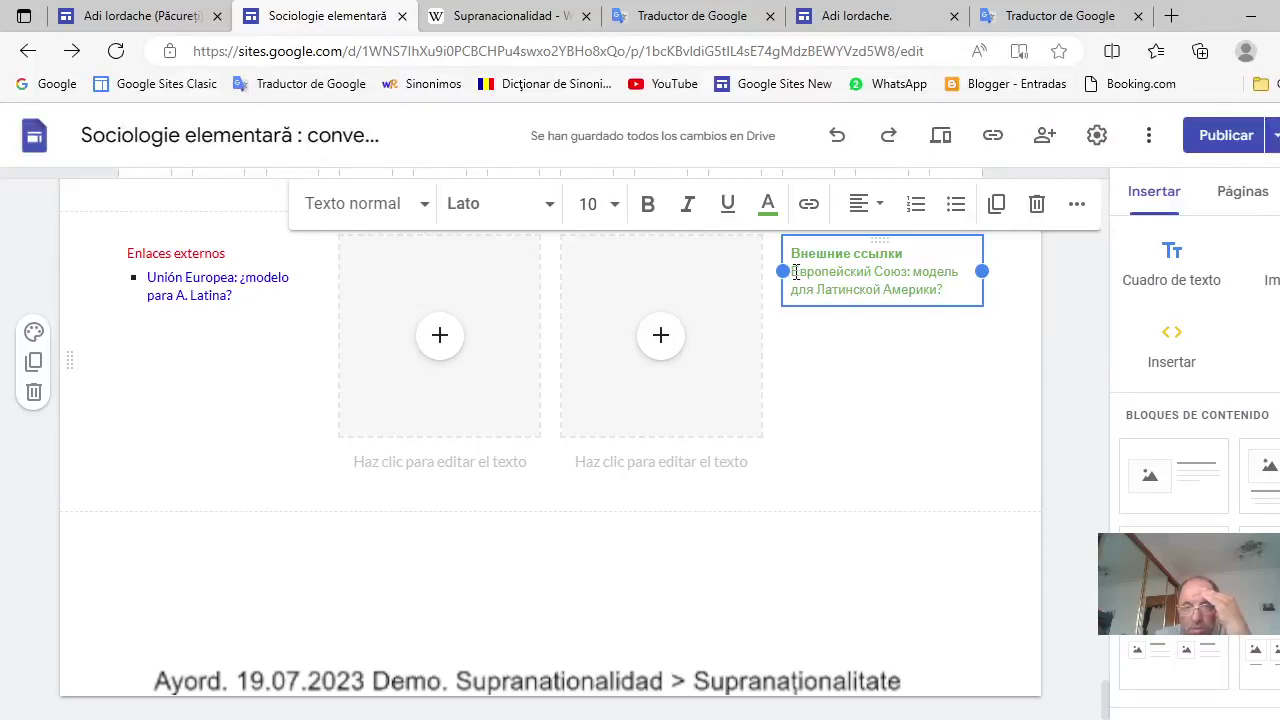
{"action": "left_click", "coordinate": [955, 206]}
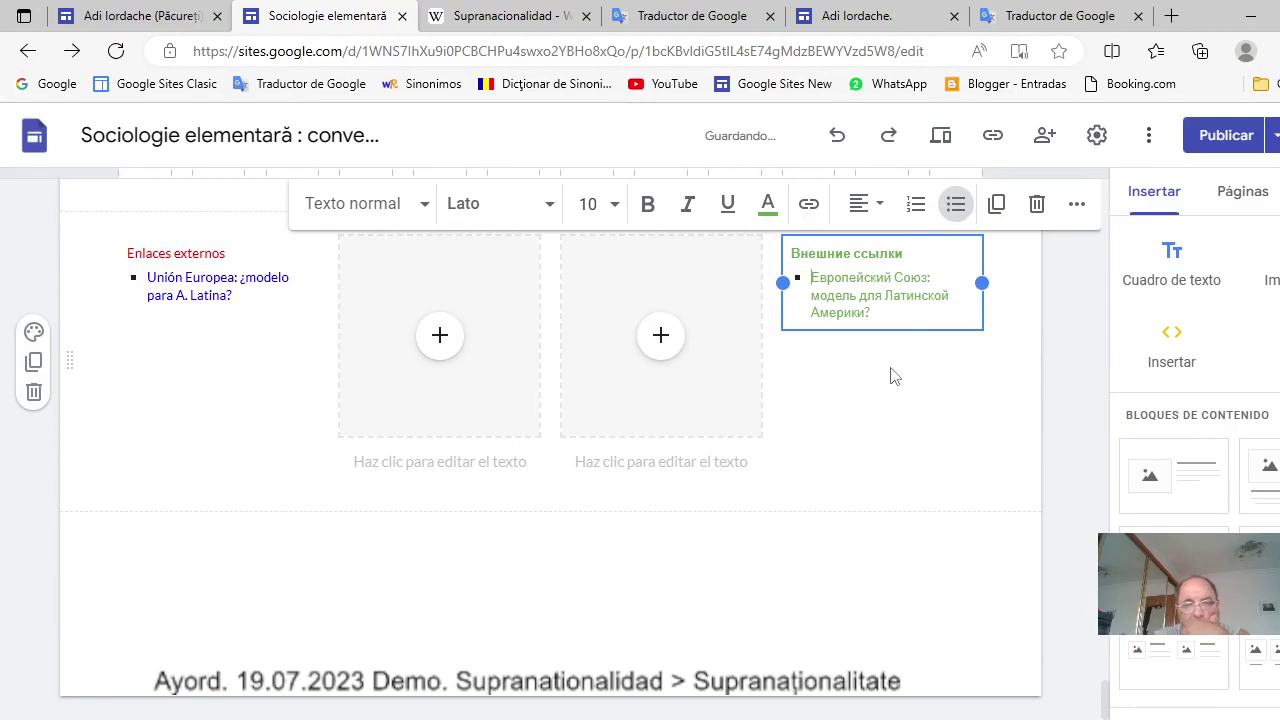
Cut the magenta English "external links" heading and its entry from the end of the full-width translation text block.
{"action": "scroll", "coordinate": [893, 374], "scroll_direction": "up", "scroll_amount": 10}
{"action": "scroll", "coordinate": [893, 370], "scroll_direction": "up", "scroll_amount": 4}
{"action": "scroll", "coordinate": [893, 368], "scroll_direction": "up", "scroll_amount": 7}
{"action": "scroll", "coordinate": [914, 361], "scroll_direction": "down", "scroll_amount": 2}
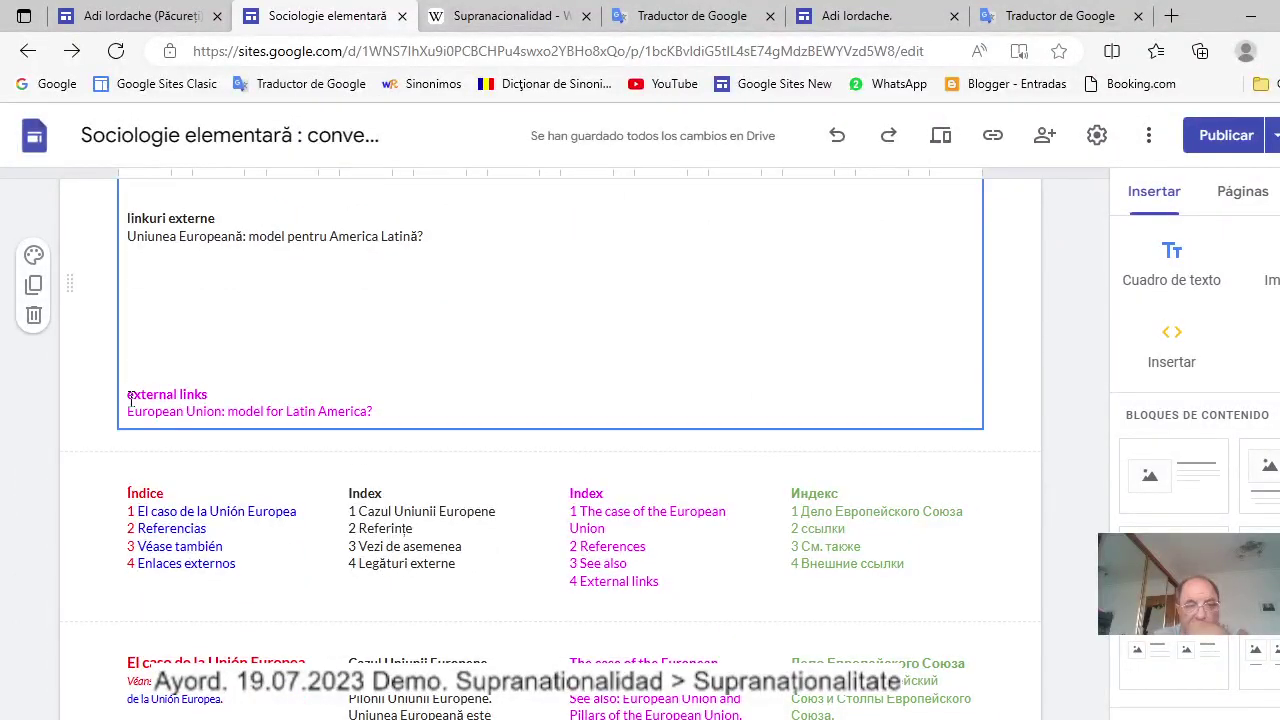
{"action": "left_click_drag", "start_coordinate": [128, 398], "coordinate": [348, 425]}
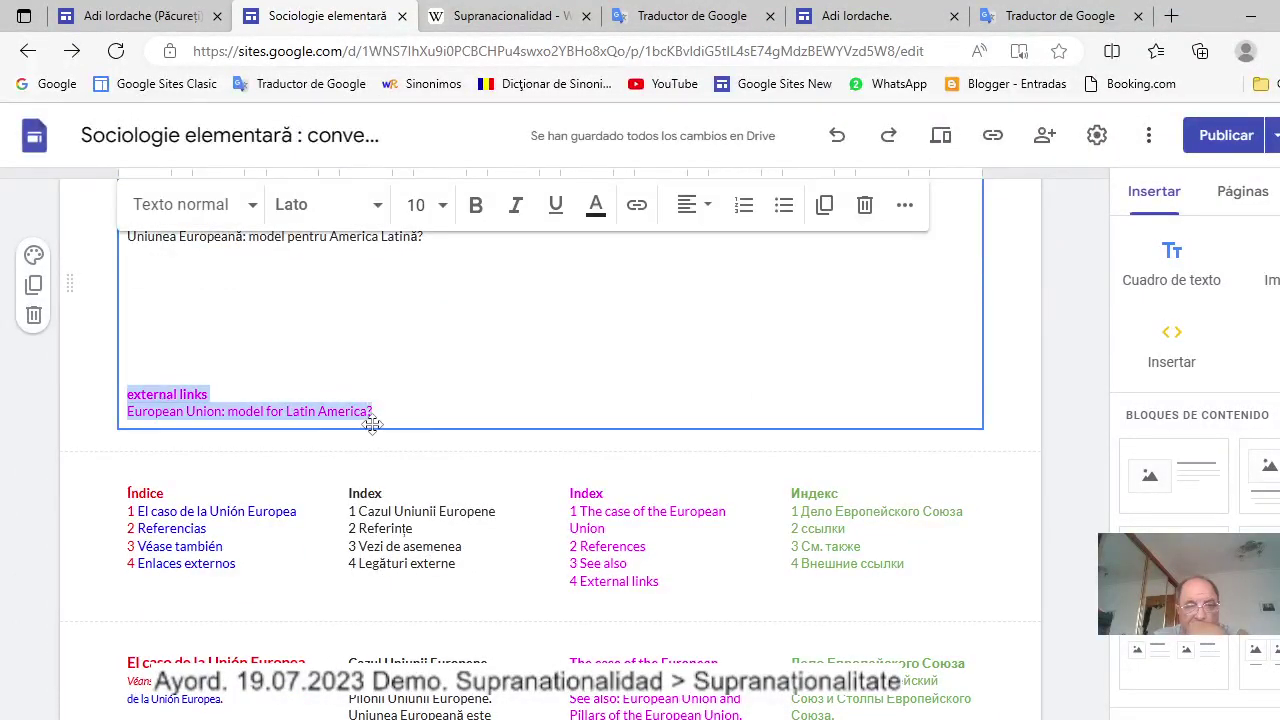
{"action": "right_click", "coordinate": [309, 410]}
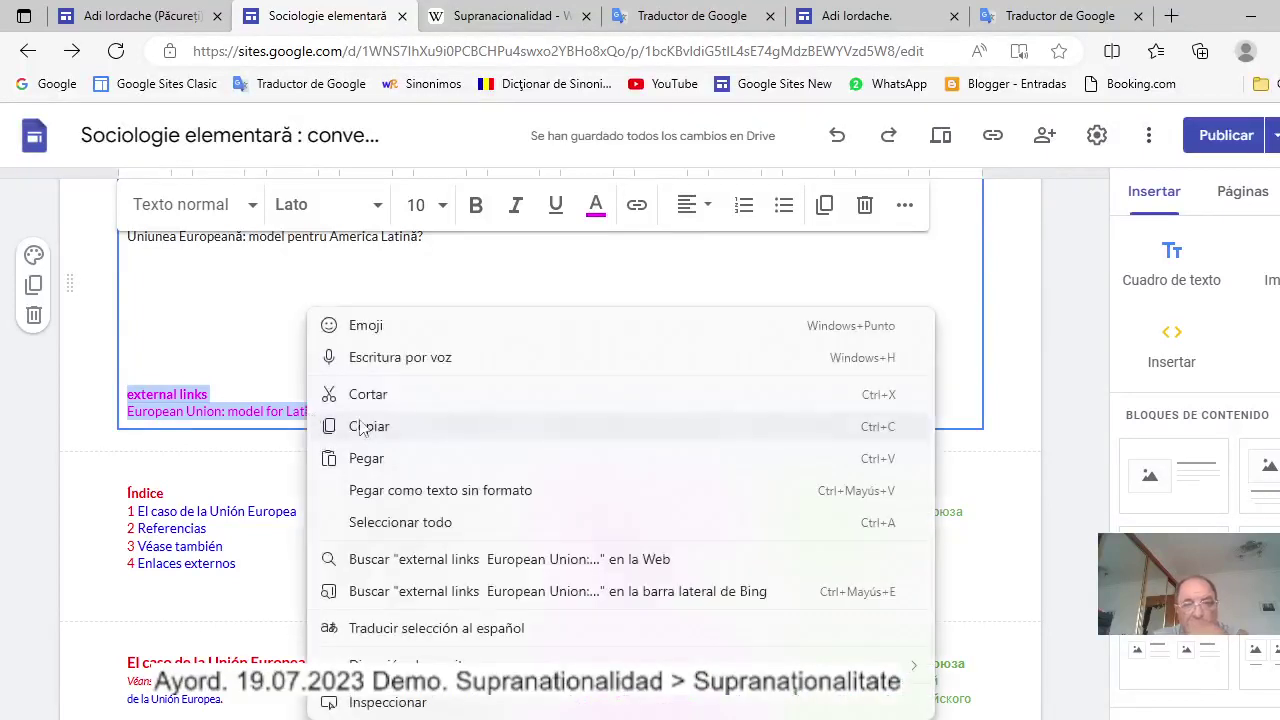
{"action": "left_click", "coordinate": [366, 394]}
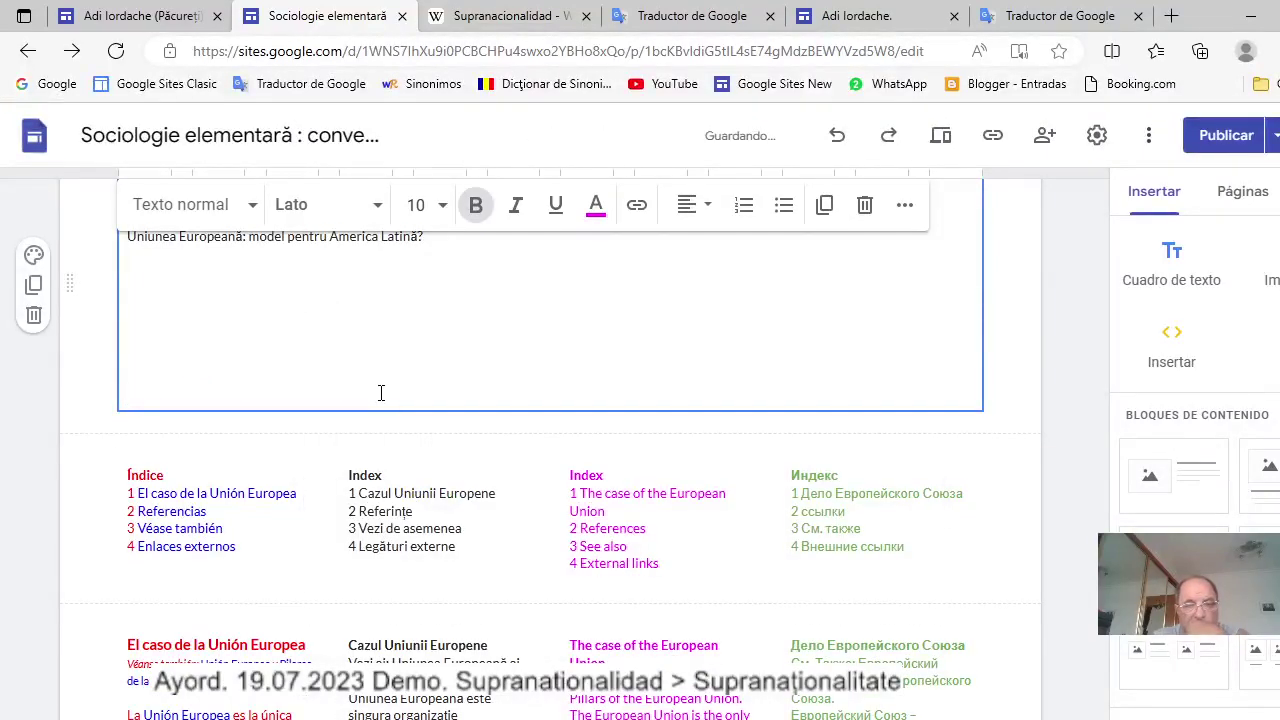
Delete the blank lines left below the Romanian "linkuri externe" entry in the translation text block.
{"action": "key", "text": "BackSpace"}
{"action": "key", "text": "BackSpace"}
{"action": "key", "text": "BackSpace"}
{"action": "key", "text": "BackSpace"}
{"action": "key", "text": "BackSpace"}
{"action": "key", "text": "BackSpace"}
{"action": "key", "text": "BackSpace"}
{"action": "key", "text": "BackSpace"}
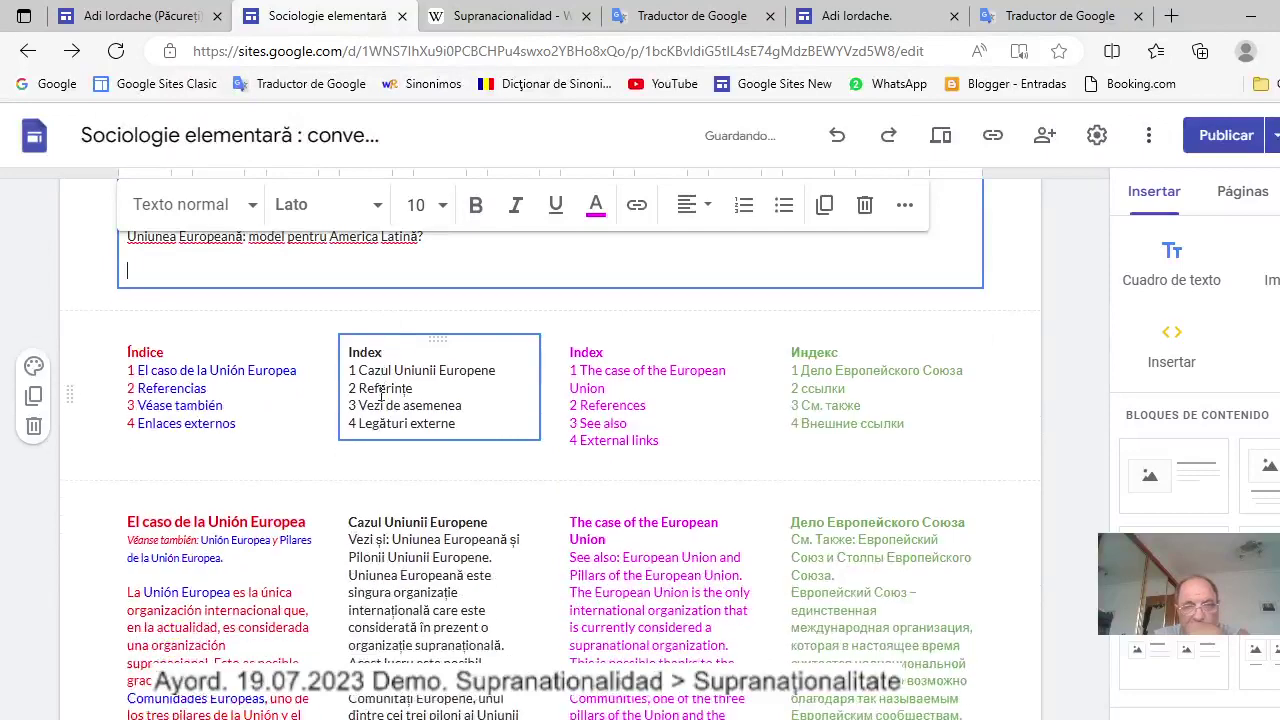
{"action": "key", "text": "BackSpace"}
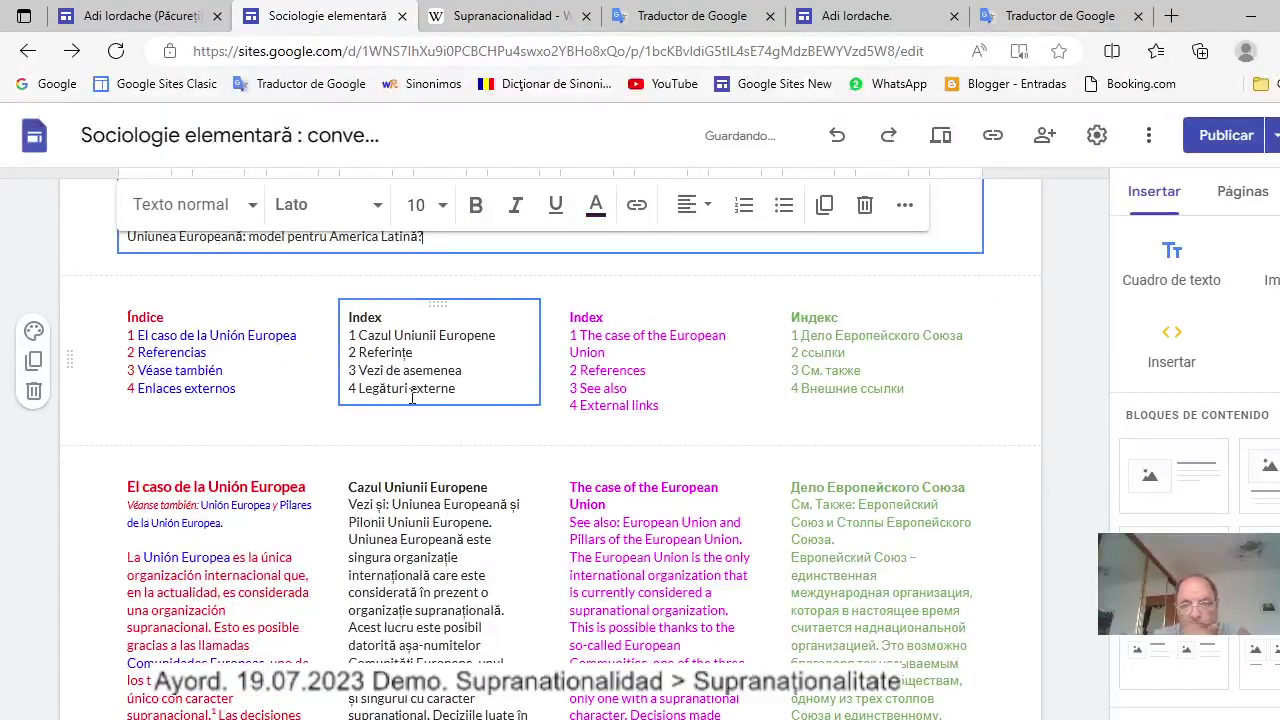
{"action": "key", "text": "BackSpace"}
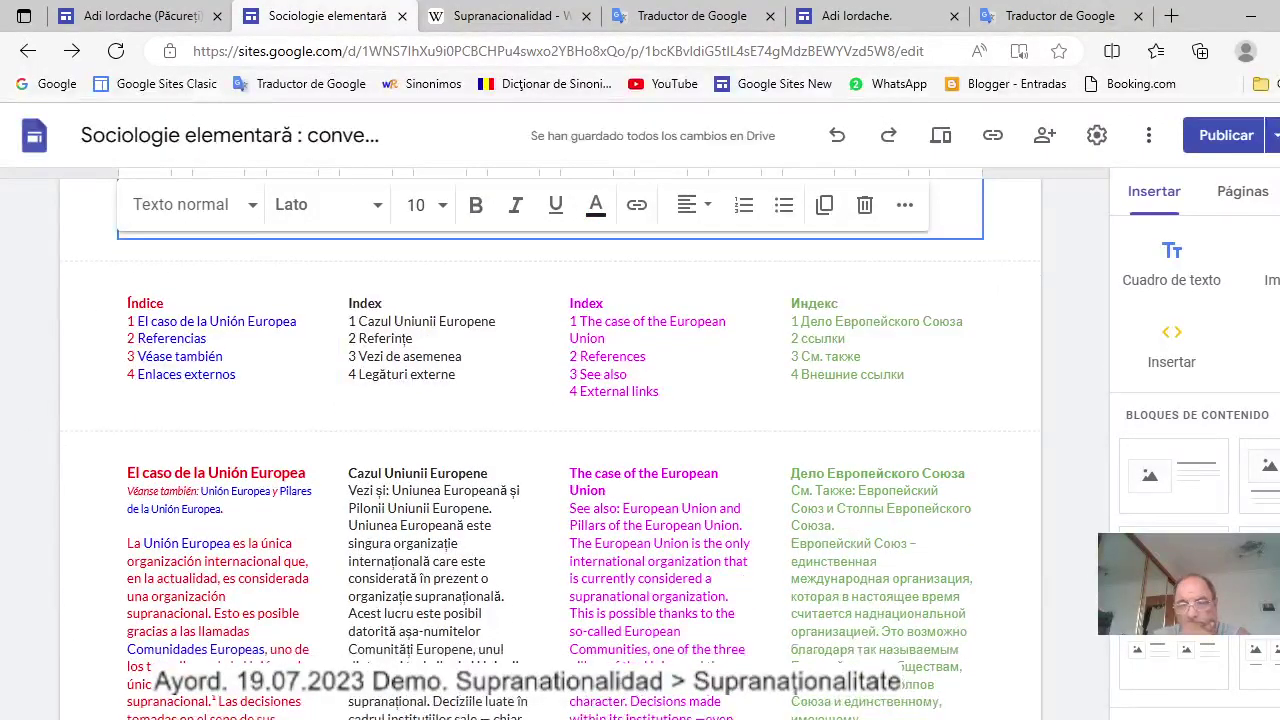
Remove the third column's image placeholder, paste the English "external links" section into its caption and bullet the entry.
{"action": "left_click_drag", "start_coordinate": [1105, 600], "coordinate": [1107, 697]}
{"action": "left_click", "coordinate": [718, 463]}
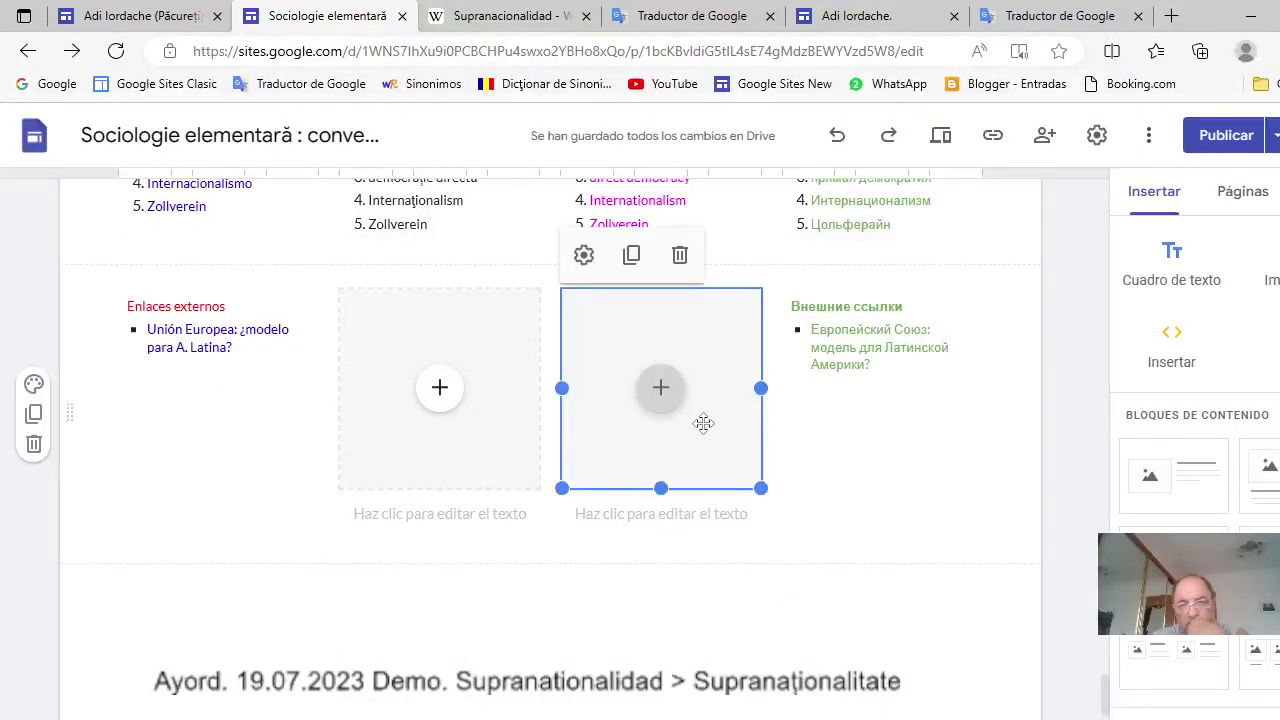
{"action": "left_click", "coordinate": [680, 255]}
{"action": "left_click", "coordinate": [666, 308]}
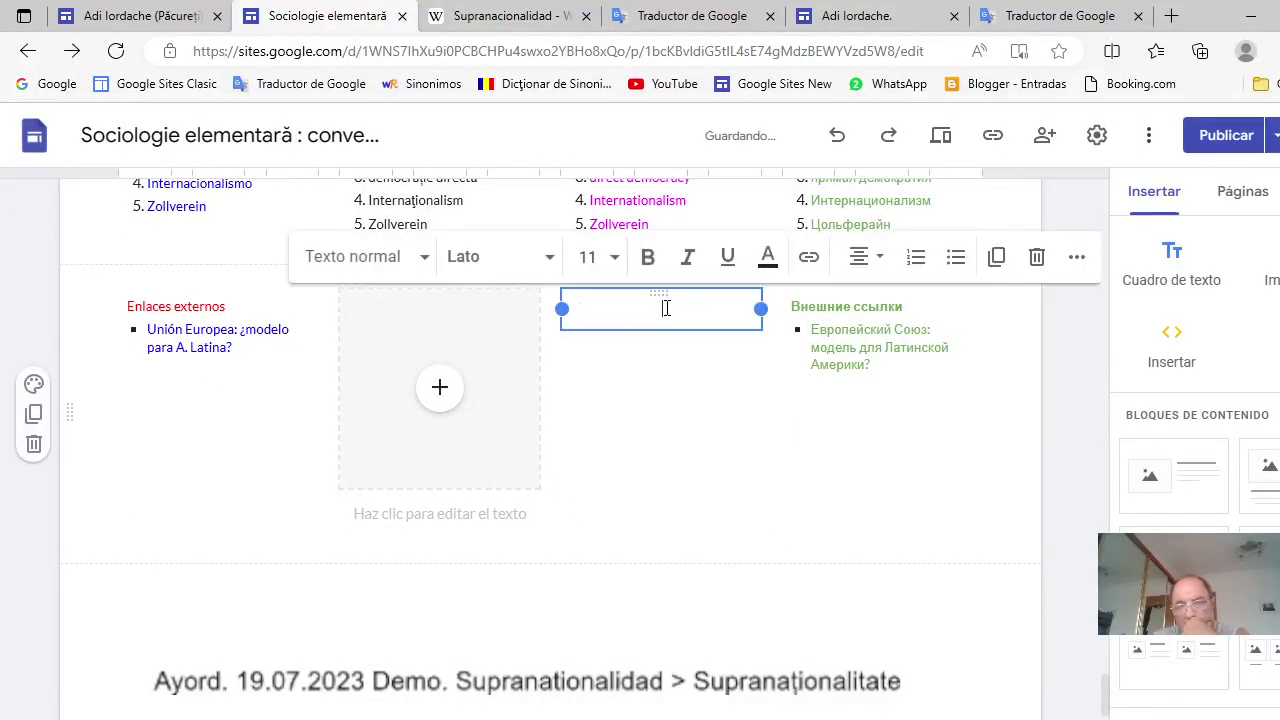
{"action": "right_click", "coordinate": [666, 308]}
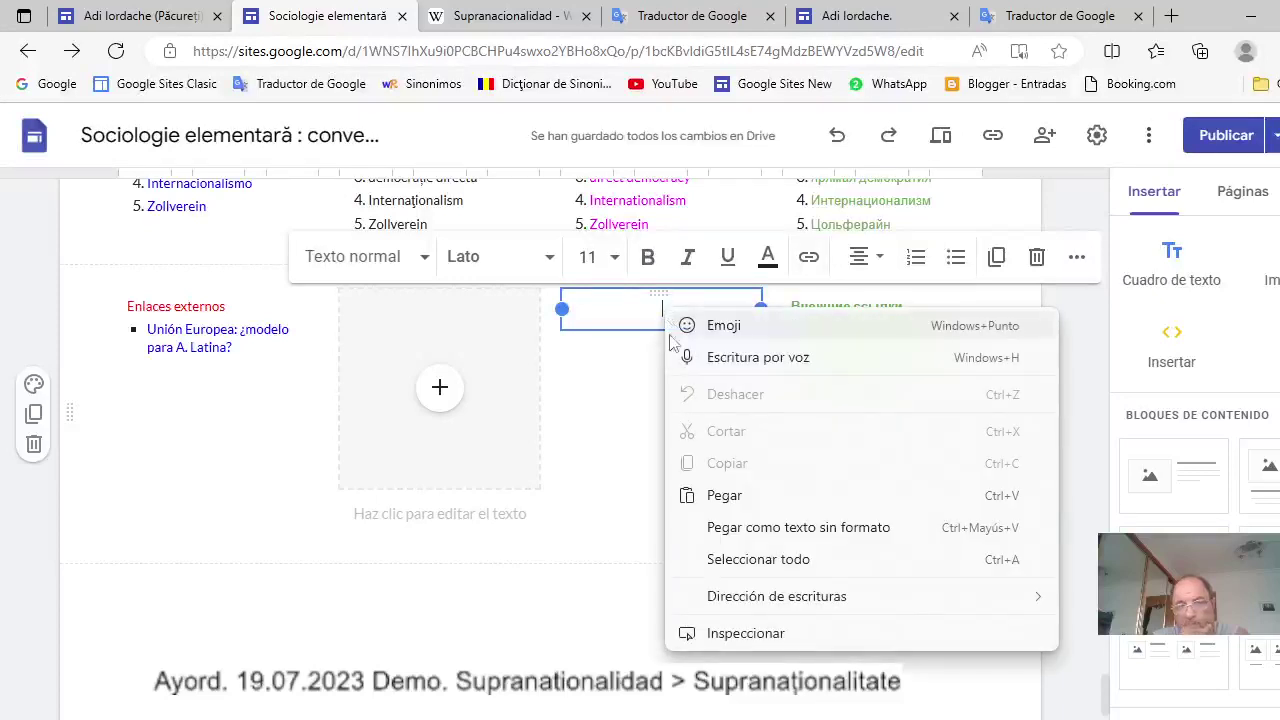
{"action": "left_click", "coordinate": [728, 494]}
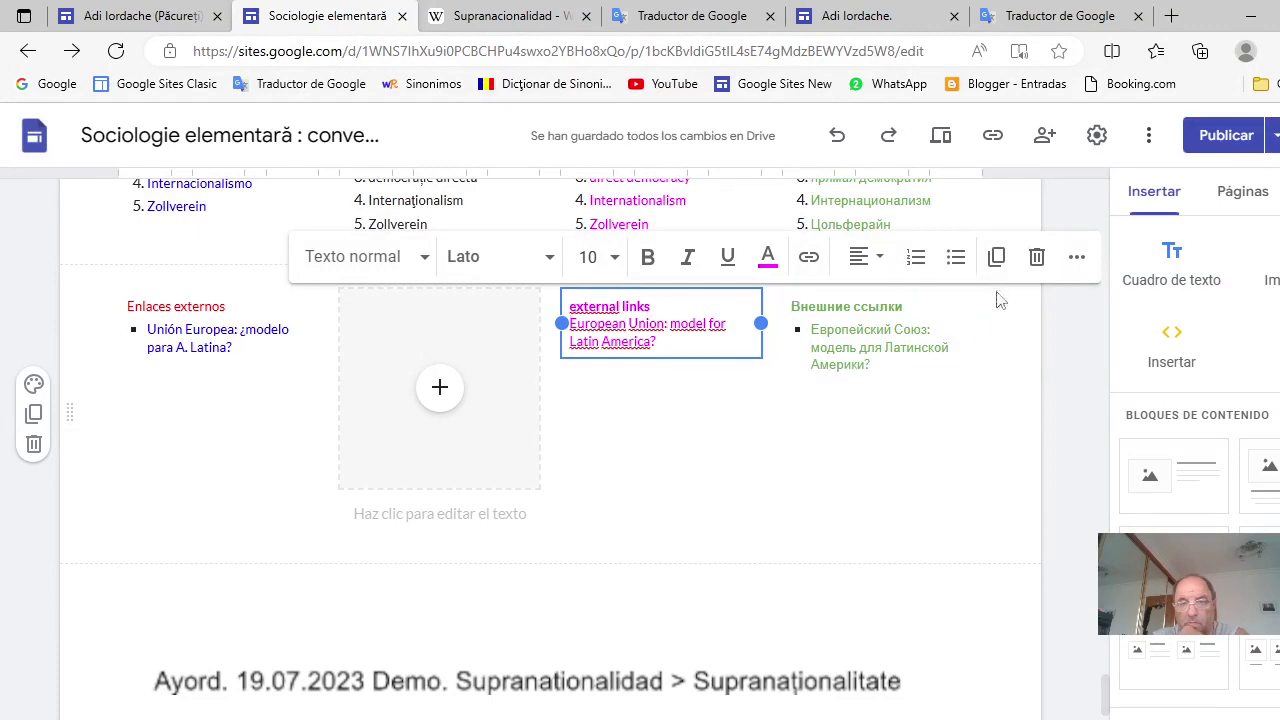
{"action": "left_click", "coordinate": [957, 259]}
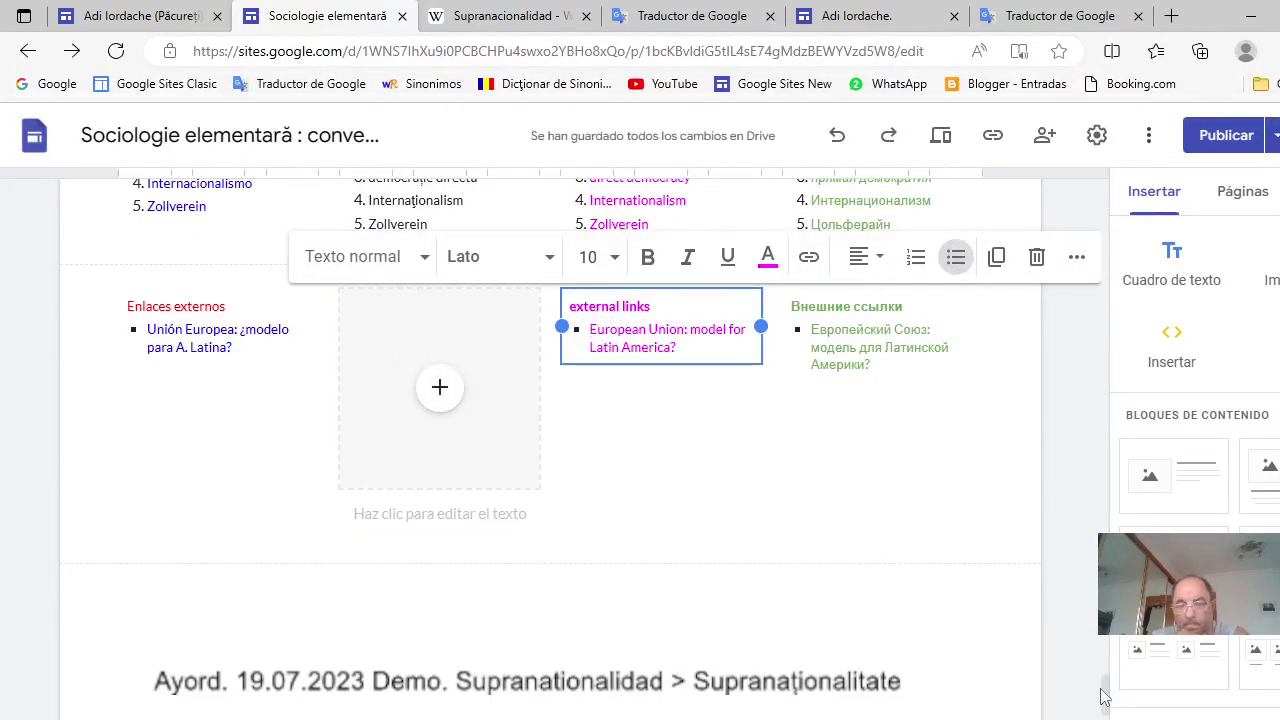
Cut the Romanian "linkuri externe" heading and its entry from the end of the full-width translation text block.
{"action": "scroll", "coordinate": [1107, 690], "scroll_direction": "up", "scroll_amount": 15}
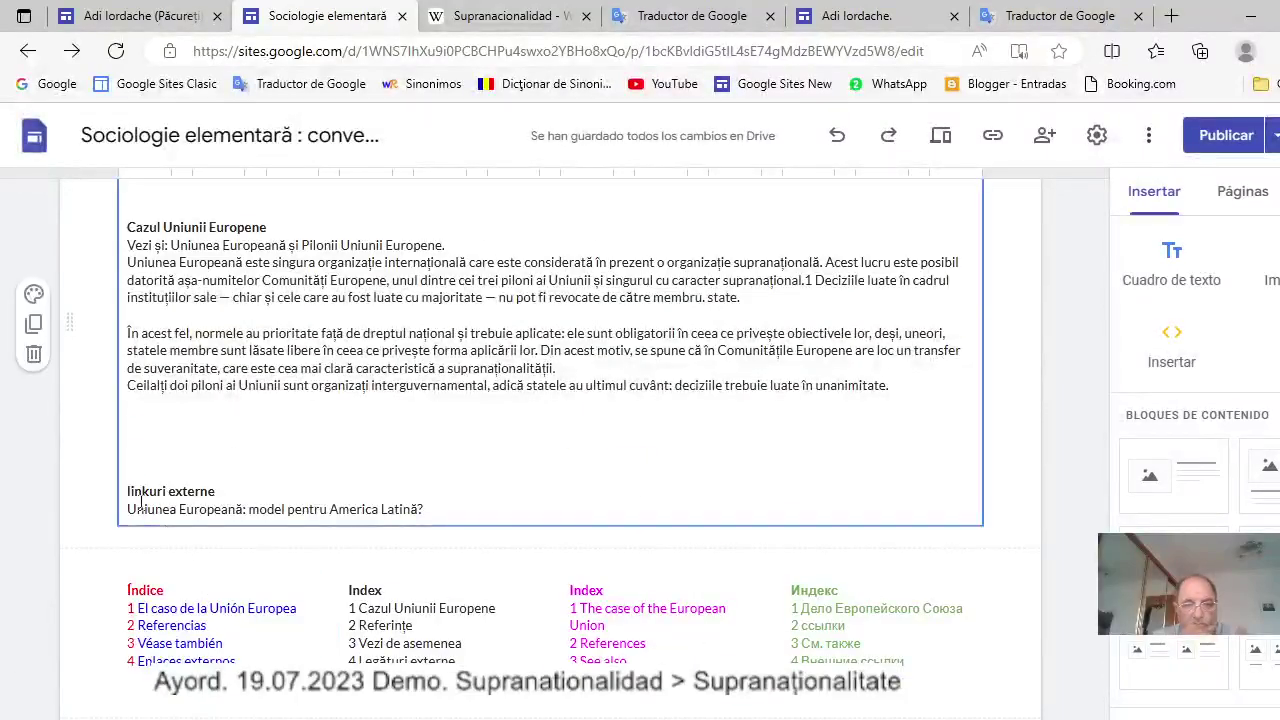
{"action": "left_click_drag", "start_coordinate": [128, 491], "coordinate": [455, 517]}
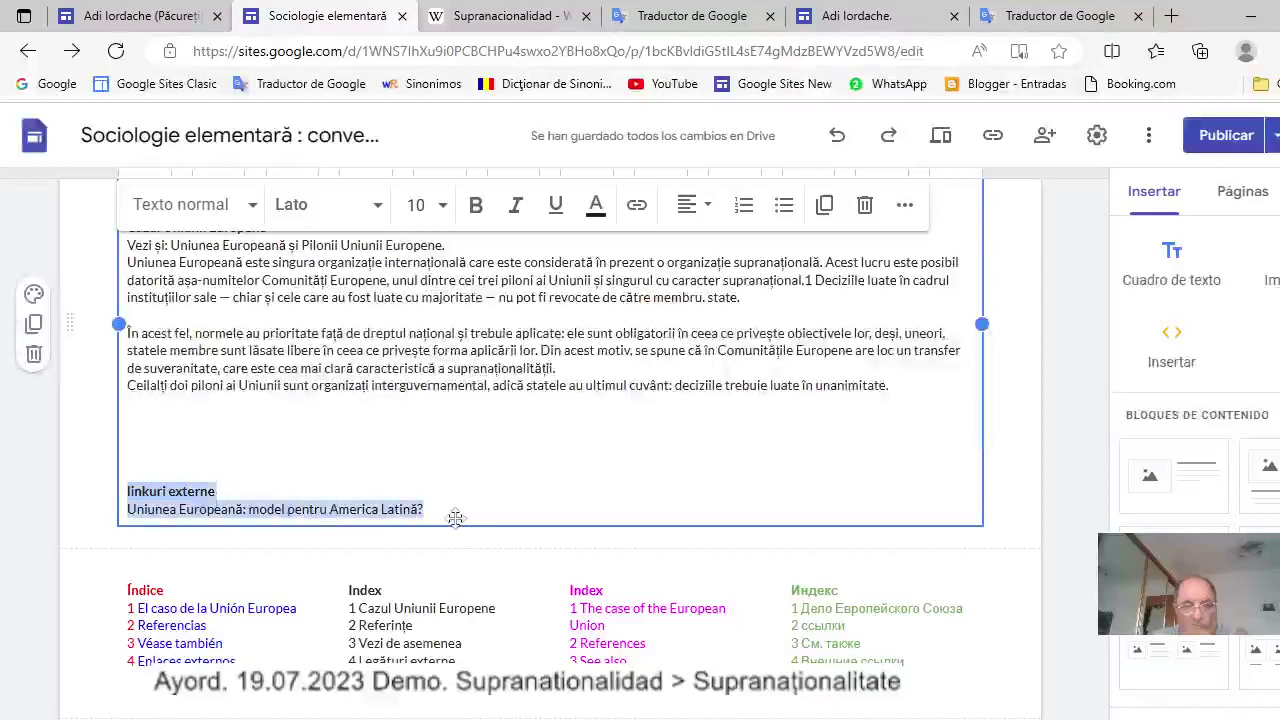
{"action": "right_click", "coordinate": [188, 509]}
{"action": "left_click", "coordinate": [252, 178]}
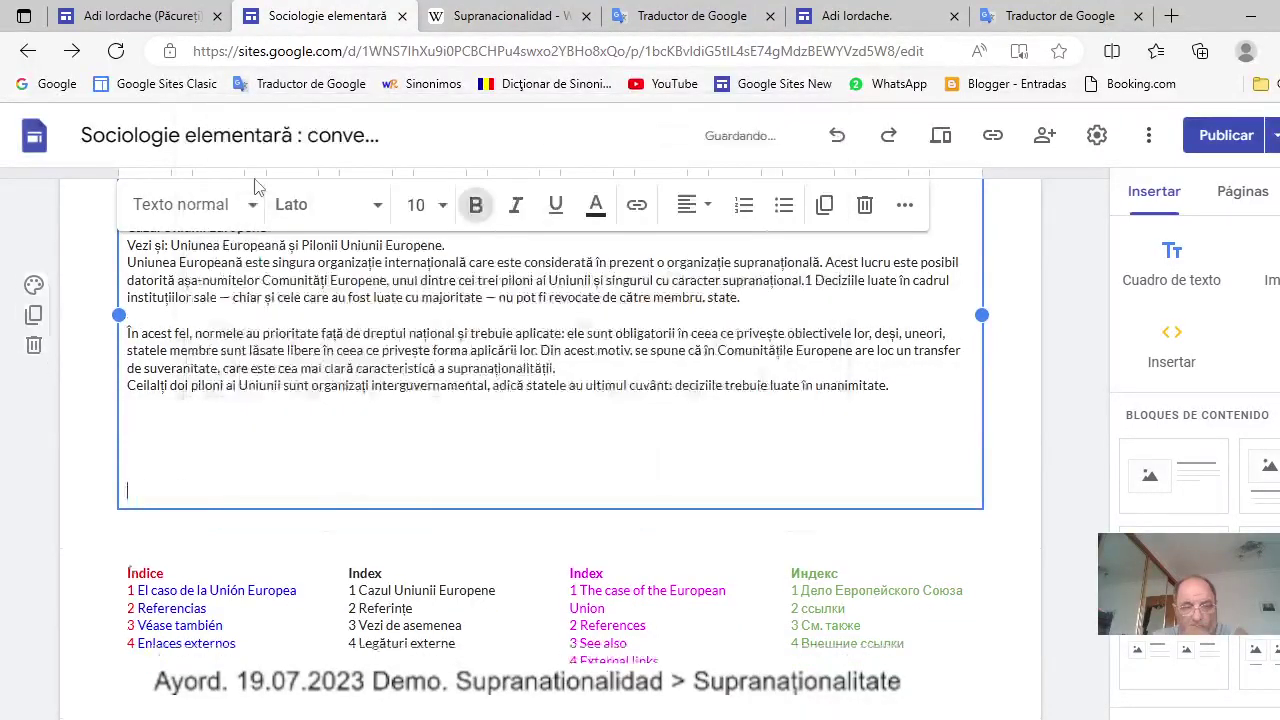
Delete the blank lines left after the last Romanian "Cazul Uniunii Europene" paragraph in the translation text block.
{"action": "key", "text": "BackSpace"}
{"action": "key", "text": "BackSpace"}
{"action": "key", "text": "BackSpace"}
{"action": "key", "text": "BackSpace"}
{"action": "key", "text": "BackSpace"}
{"action": "key", "text": "BackSpace"}
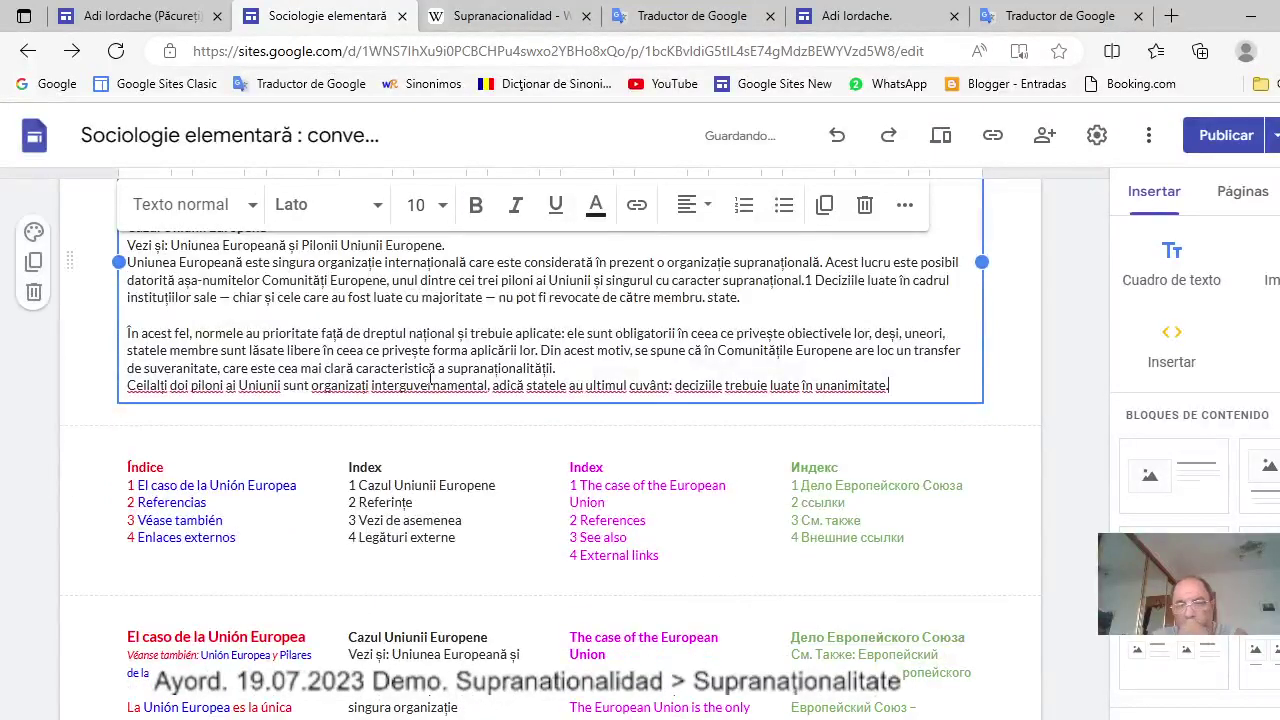
Remove the second column's image placeholder, paste the Romanian "linkuri externe" section into its caption and bullet the entry.
{"action": "scroll", "coordinate": [1104, 684], "scroll_direction": "down", "scroll_amount": 15}
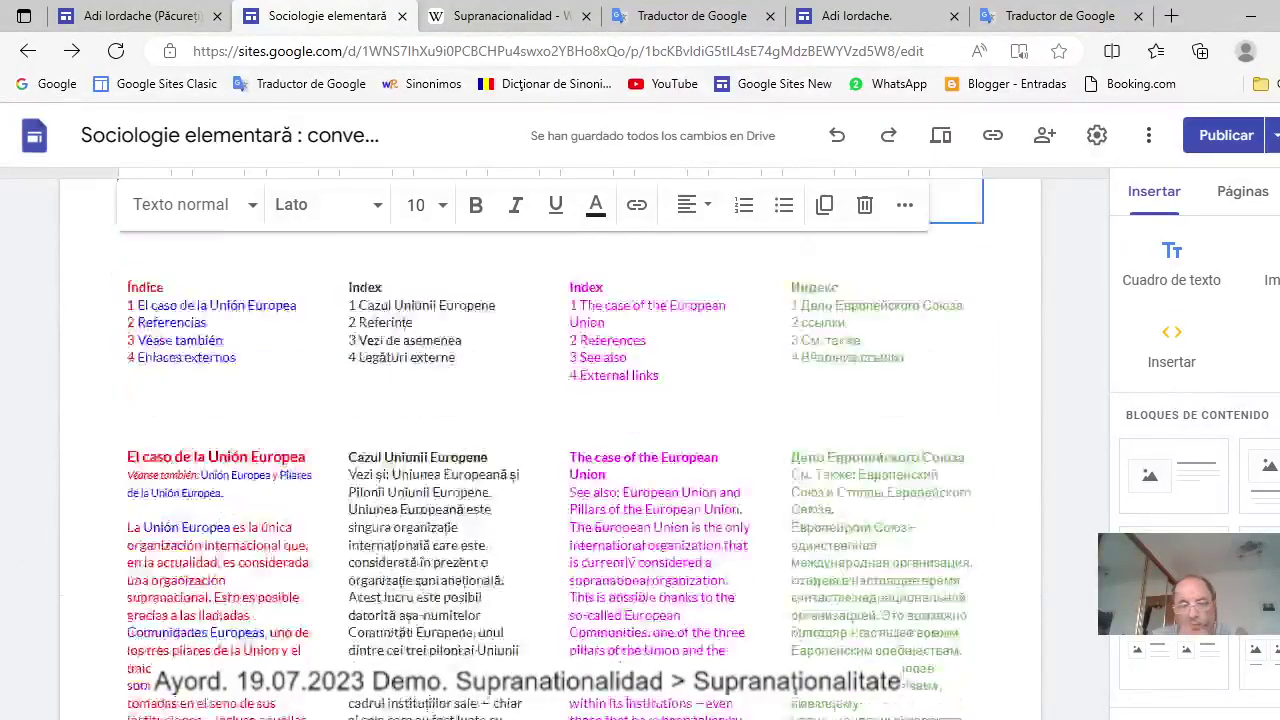
{"action": "scroll", "coordinate": [1104, 684], "scroll_direction": "down", "scroll_amount": 1}
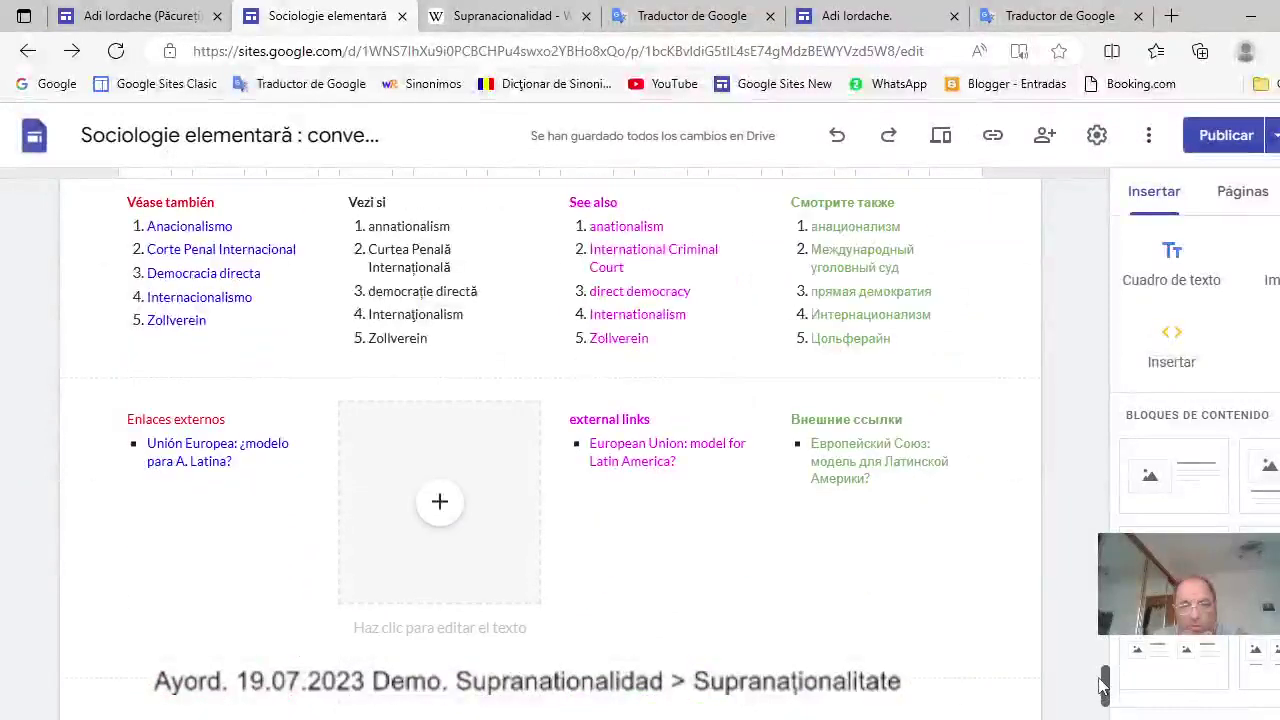
{"action": "left_click", "coordinate": [462, 422]}
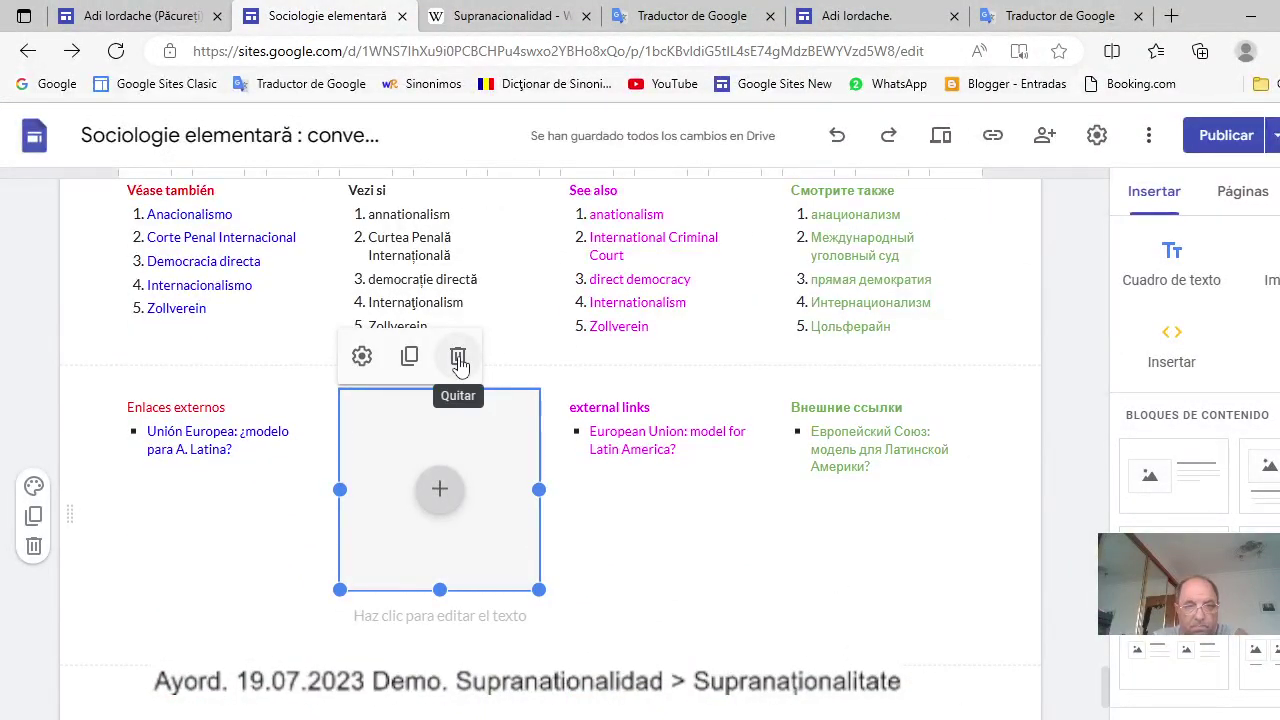
{"action": "left_click", "coordinate": [458, 358]}
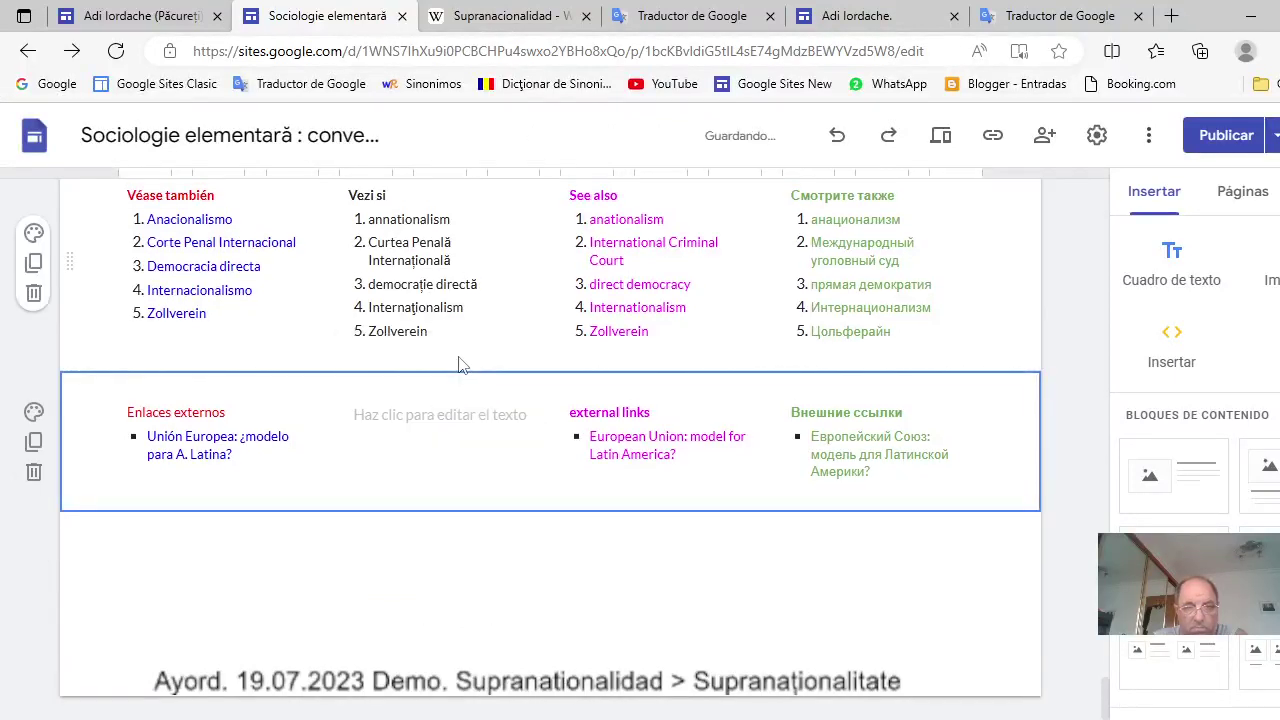
{"action": "left_click", "coordinate": [463, 420]}
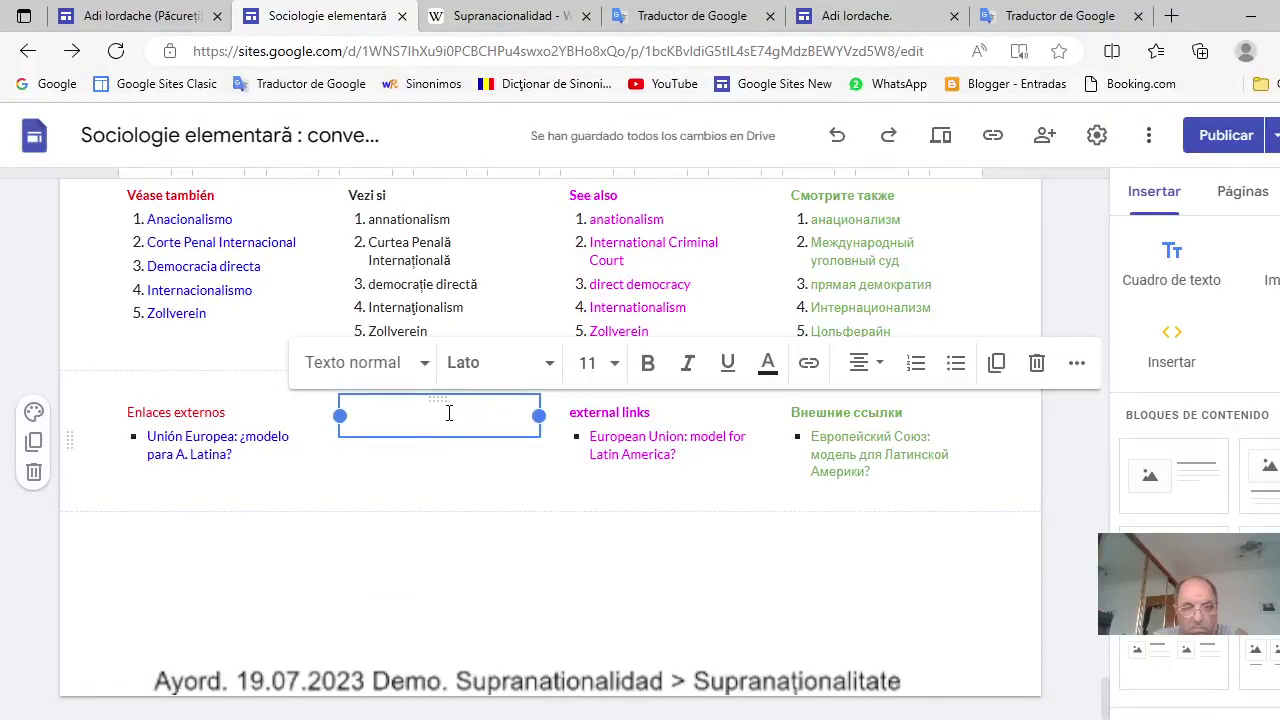
{"action": "right_click", "coordinate": [449, 411]}
{"action": "left_click", "coordinate": [507, 257]}
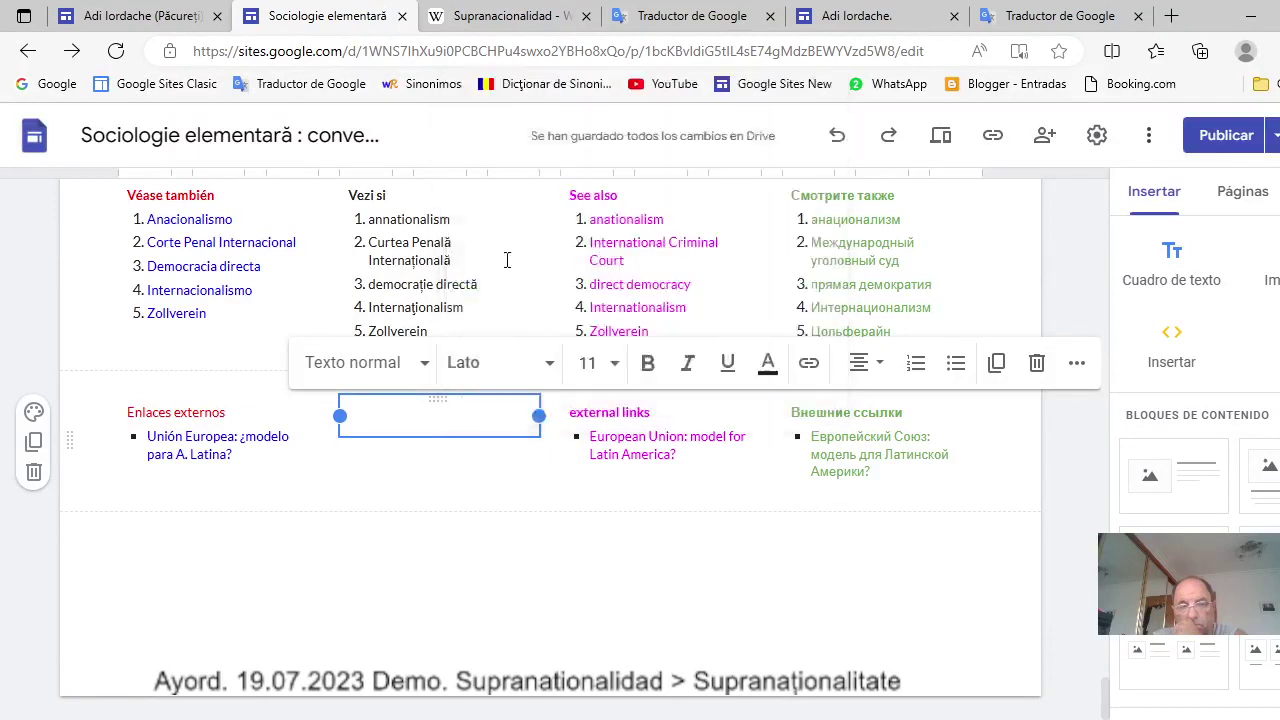
{"action": "left_click", "coordinate": [956, 364]}
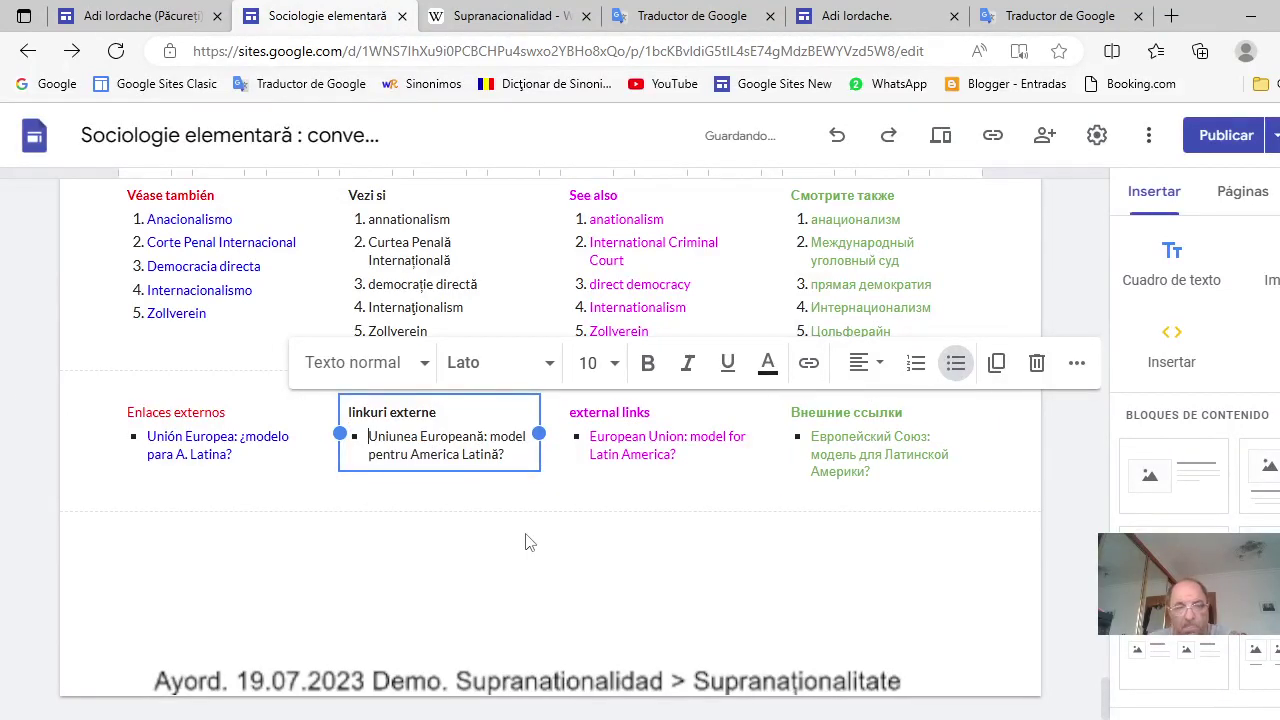
Review the four-language rows from the external links back up to the remaining Romanian translation text block.
{"action": "left_click", "coordinate": [287, 456]}
{"action": "scroll", "coordinate": [270, 420], "scroll_direction": "up", "scroll_amount": 2}
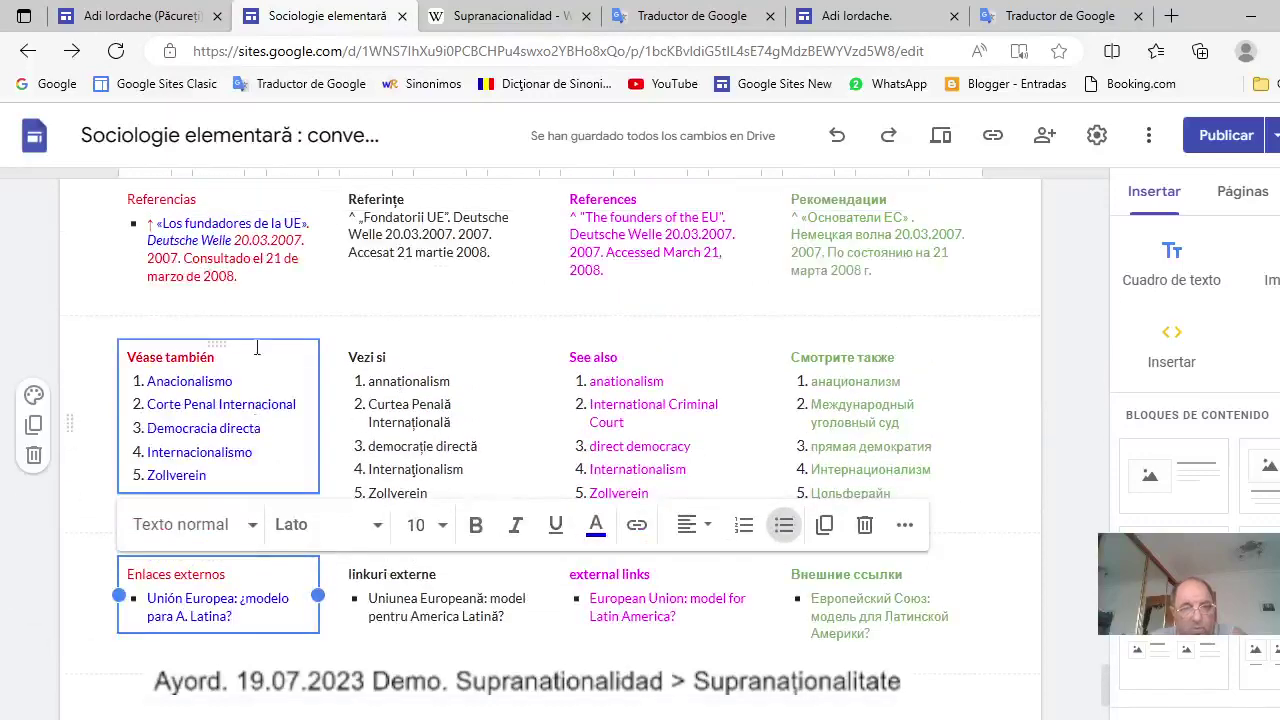
{"action": "scroll", "coordinate": [257, 340], "scroll_direction": "up", "scroll_amount": 3}
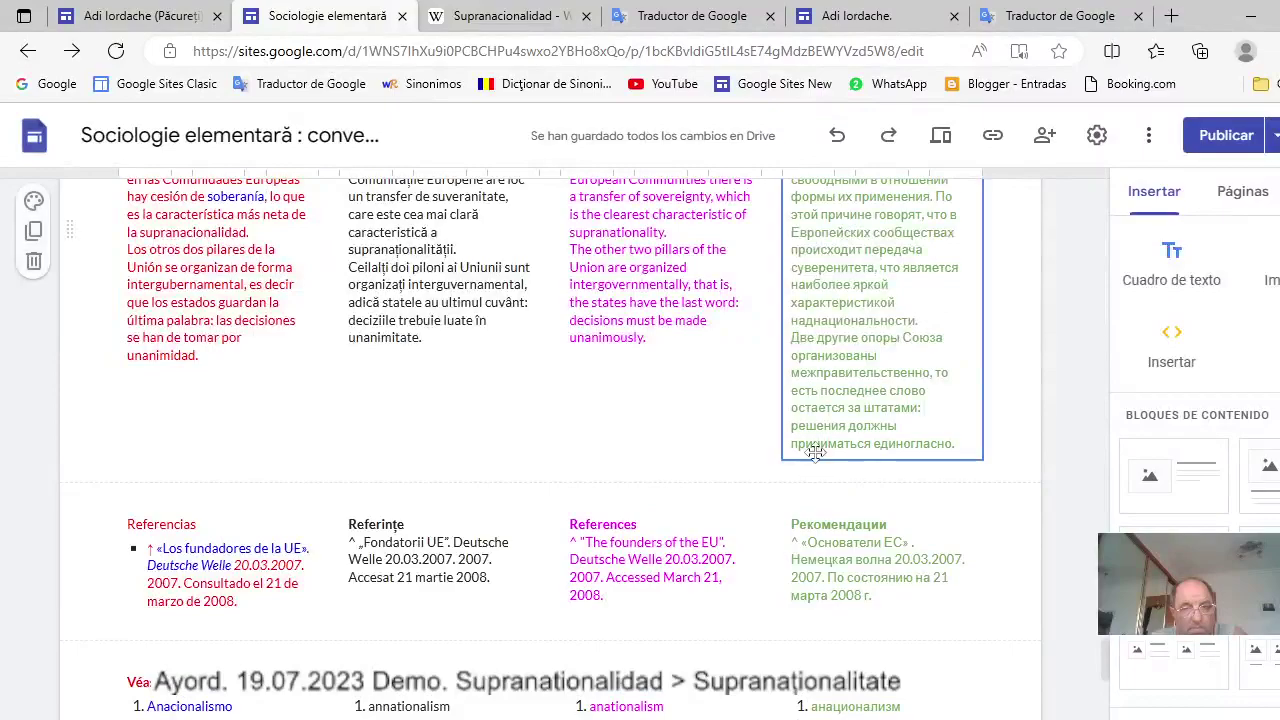
{"action": "scroll", "coordinate": [484, 316], "scroll_direction": "up", "scroll_amount": 5}
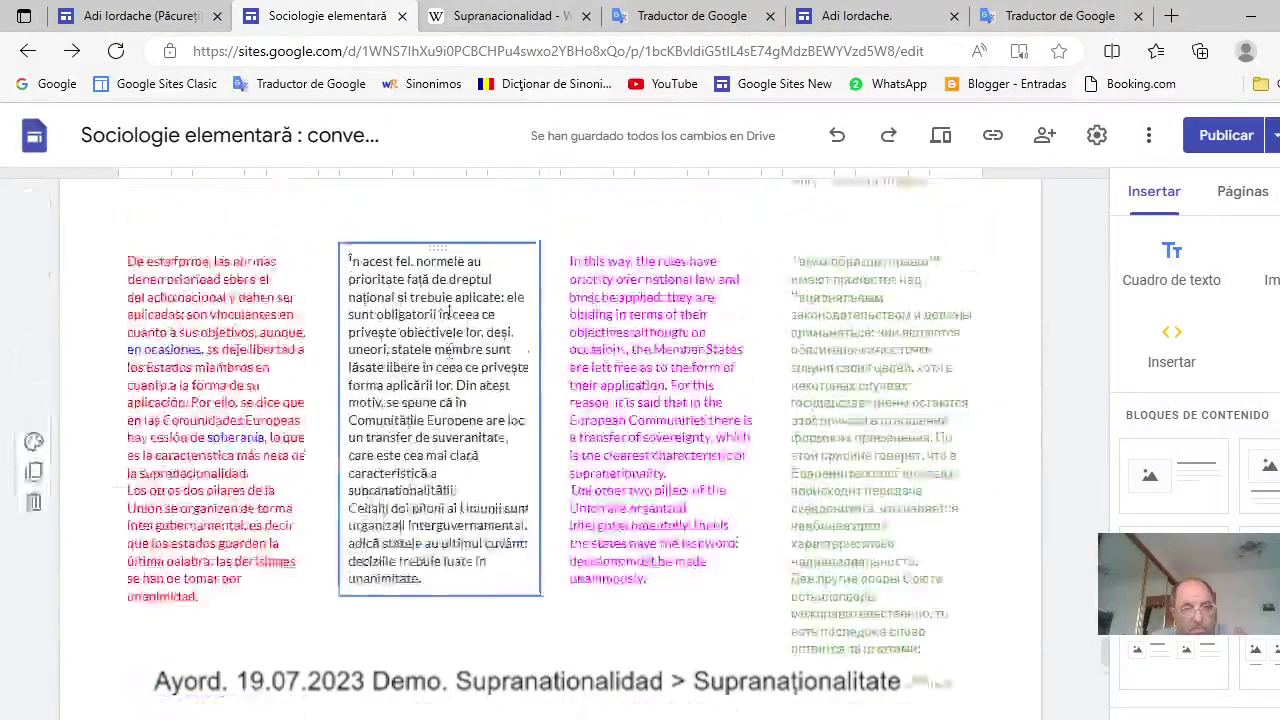
{"action": "scroll", "coordinate": [450, 318], "scroll_direction": "up", "scroll_amount": 1}
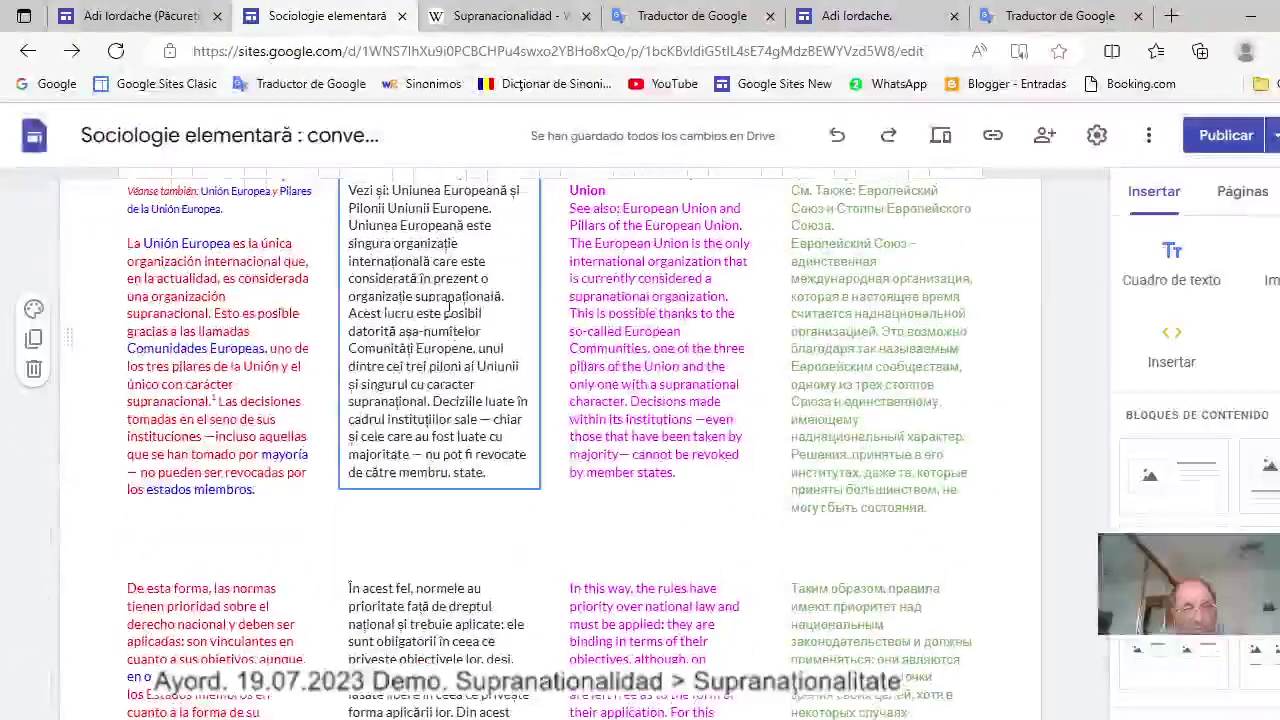
{"action": "scroll", "coordinate": [448, 306], "scroll_direction": "up", "scroll_amount": 3}
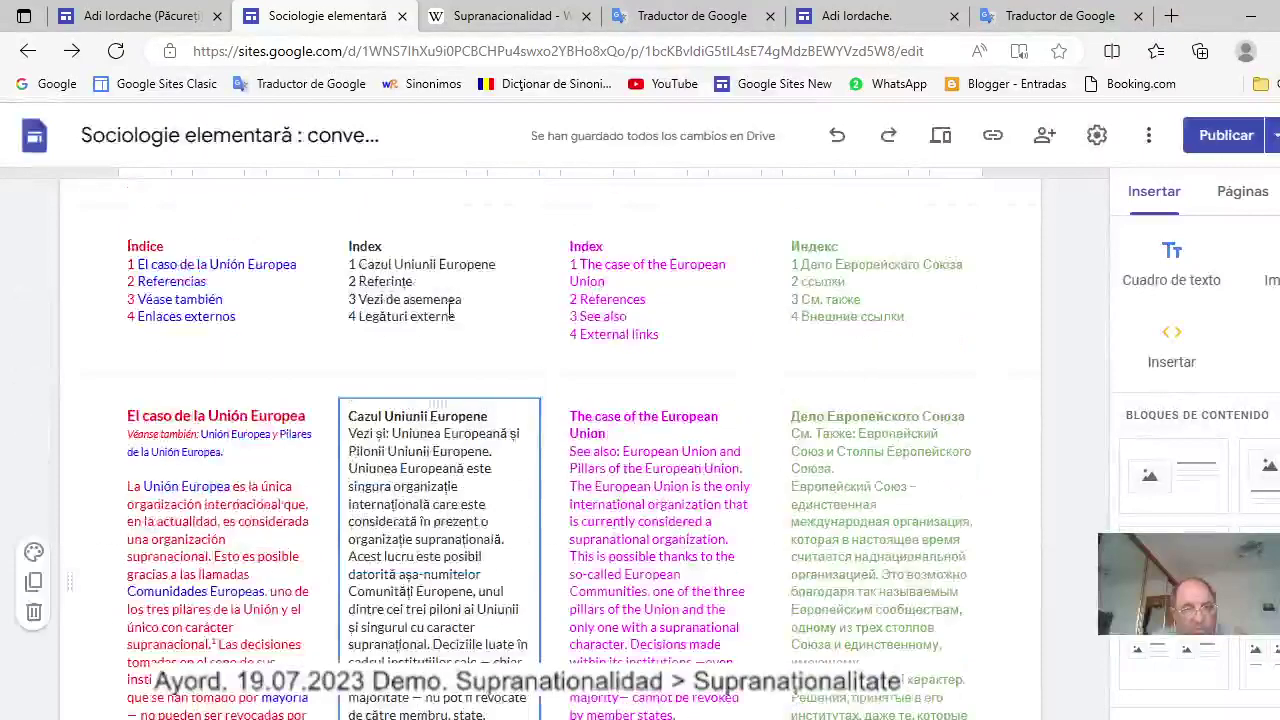
{"action": "scroll", "coordinate": [449, 309], "scroll_direction": "up", "scroll_amount": 3}
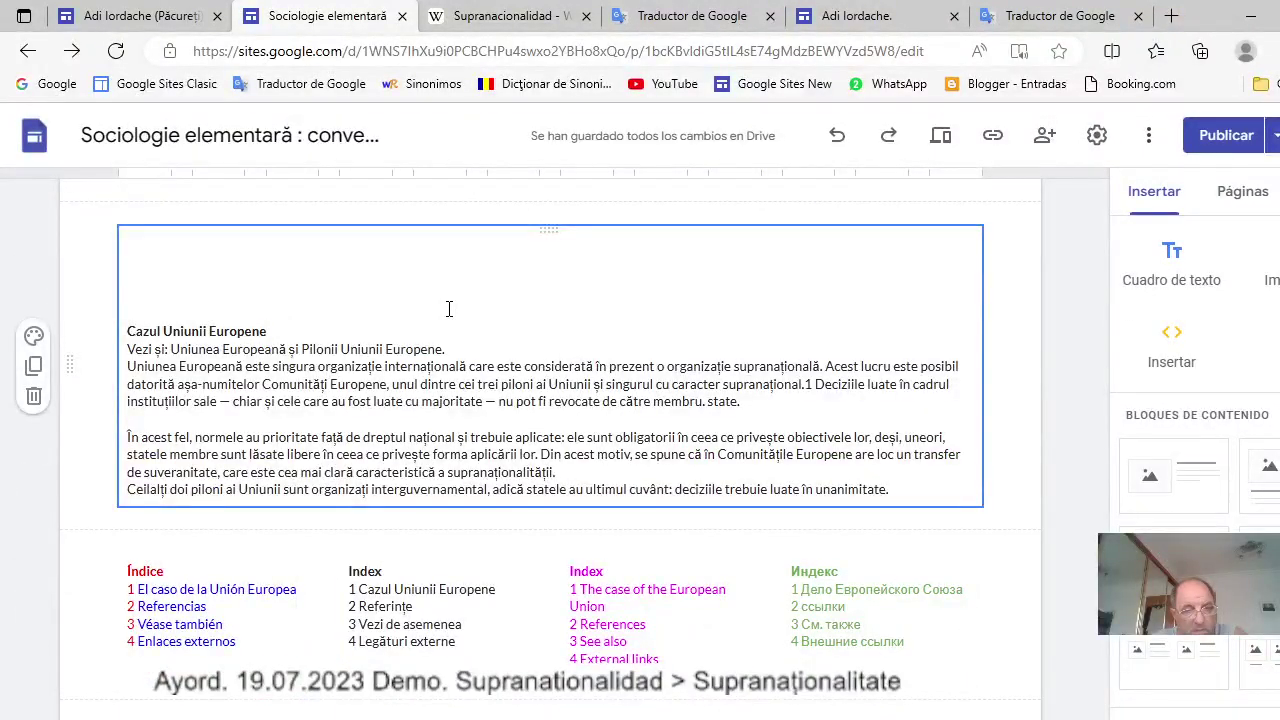
Review the four-language rows around the remaining Romanian text block, from the Supranacionalidad introduction down through the Cazul Uniunii Europene sections.
{"action": "scroll", "coordinate": [449, 309], "scroll_direction": "up", "scroll_amount": 8}
{"action": "scroll", "coordinate": [449, 309], "scroll_direction": "up", "scroll_amount": 2}
{"action": "scroll", "coordinate": [449, 309], "scroll_direction": "up", "scroll_amount": 2}
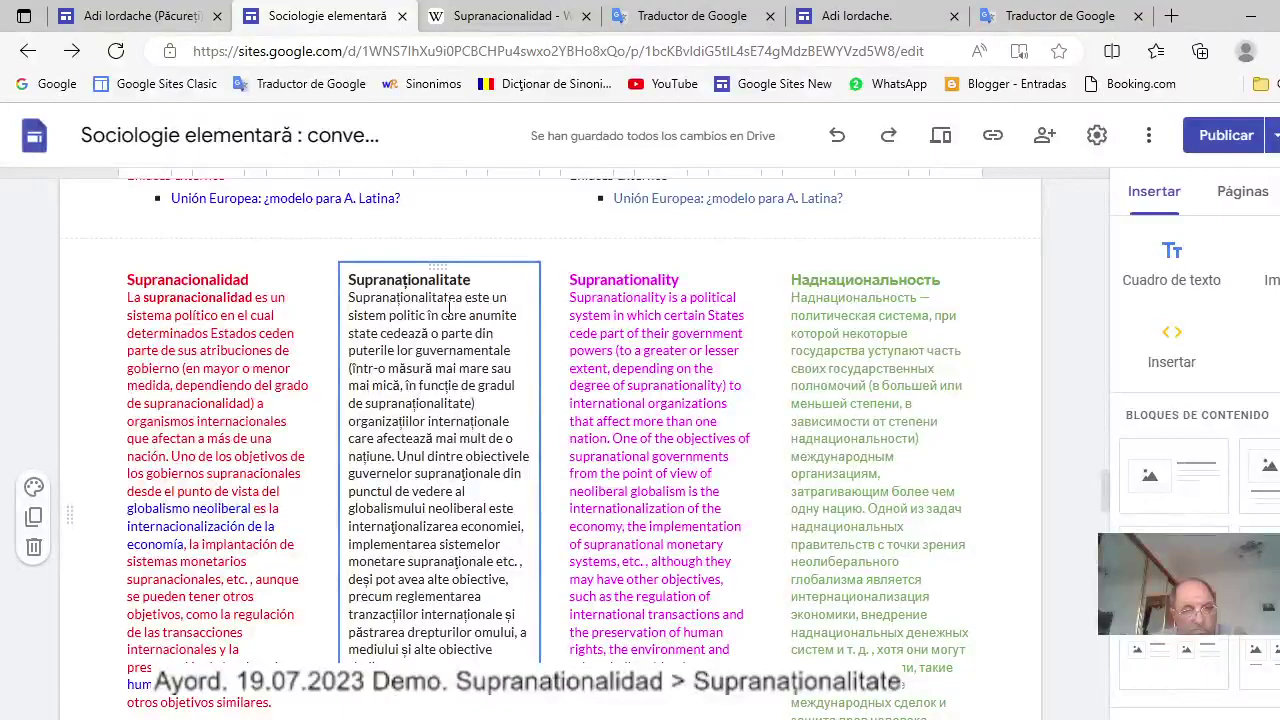
{"action": "scroll", "coordinate": [449, 304], "scroll_direction": "down", "scroll_amount": 4}
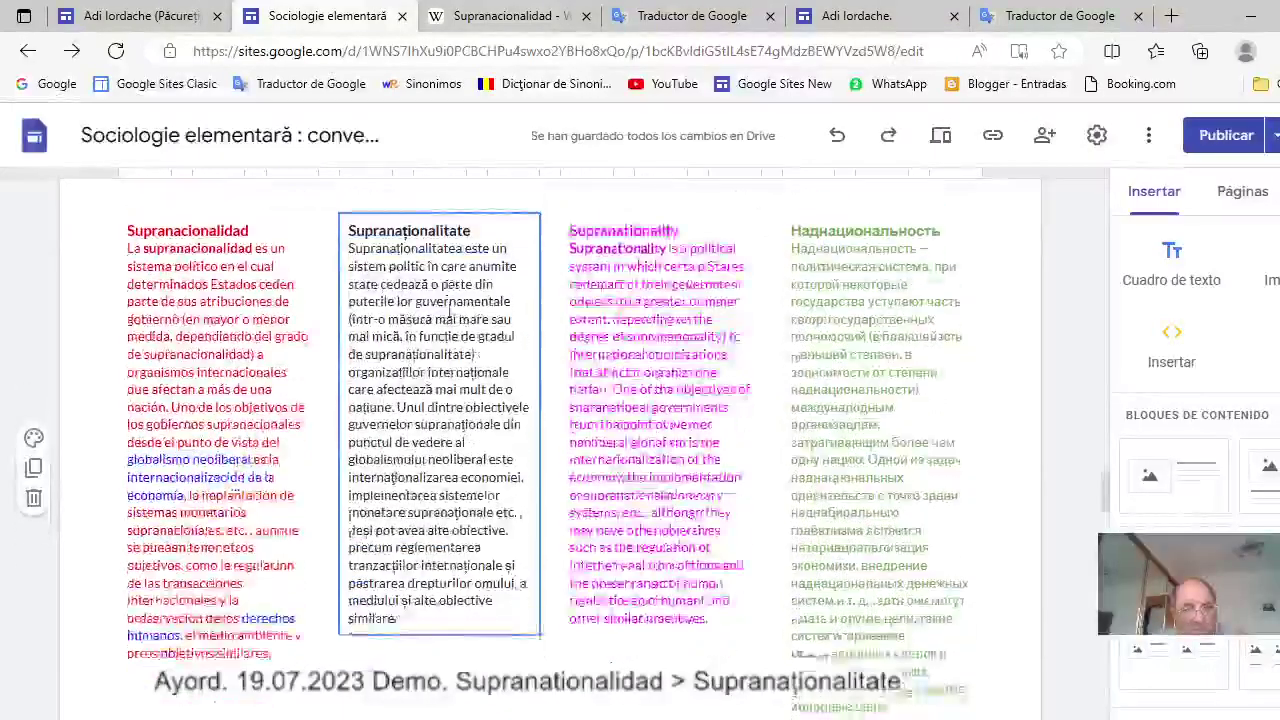
{"action": "scroll", "coordinate": [457, 483], "scroll_direction": "down", "scroll_amount": 5}
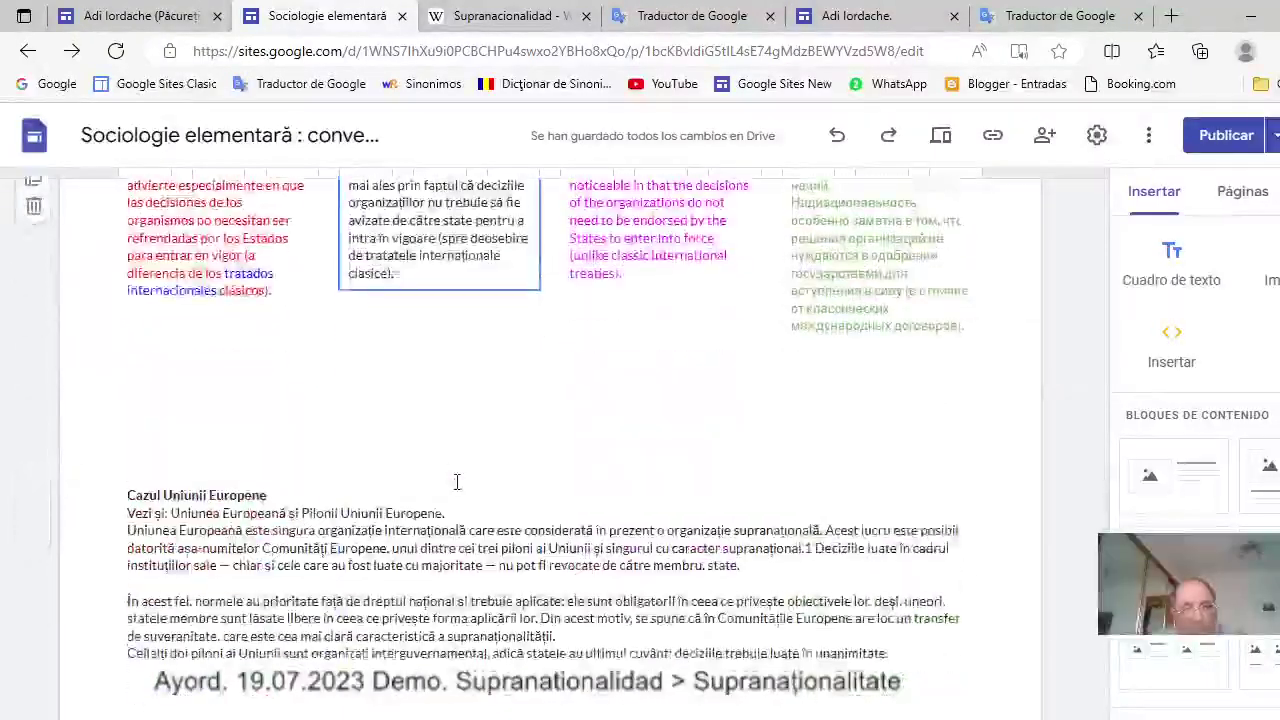
{"action": "scroll", "coordinate": [457, 483], "scroll_direction": "down", "scroll_amount": 4}
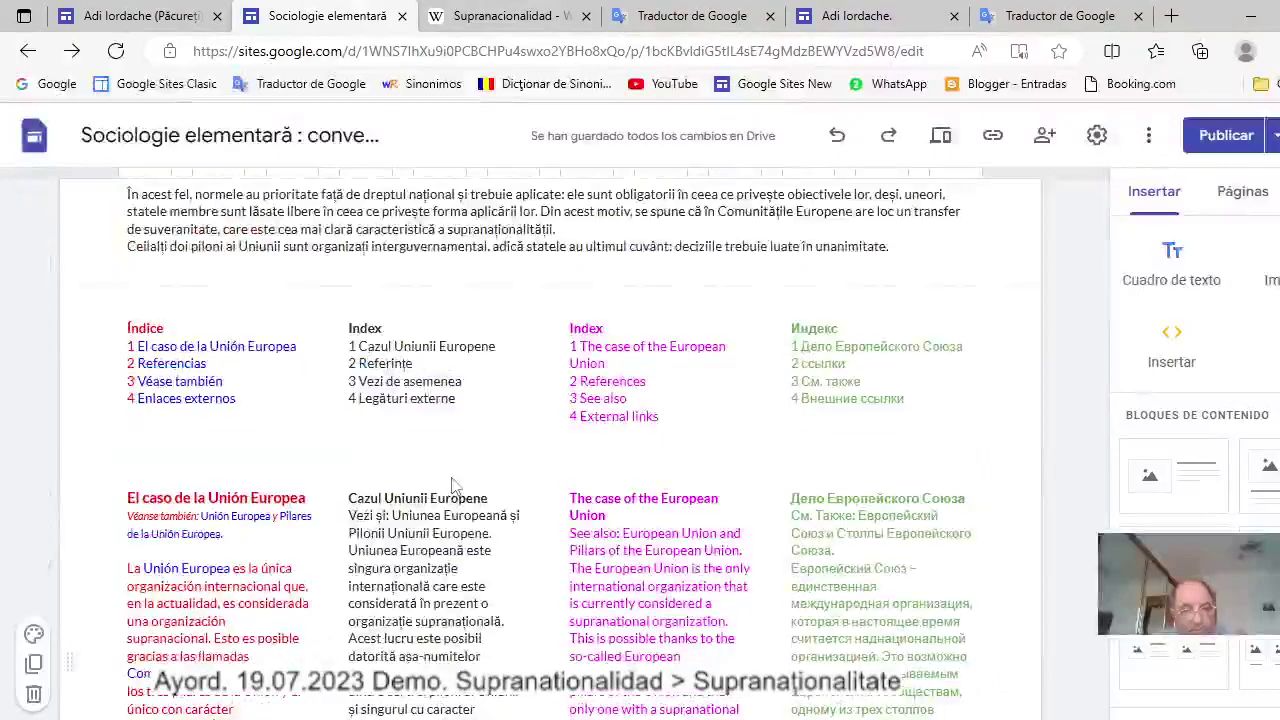
{"action": "scroll", "coordinate": [457, 483], "scroll_direction": "down", "scroll_amount": 3}
{"action": "scroll", "coordinate": [453, 483], "scroll_direction": "down", "scroll_amount": 10}
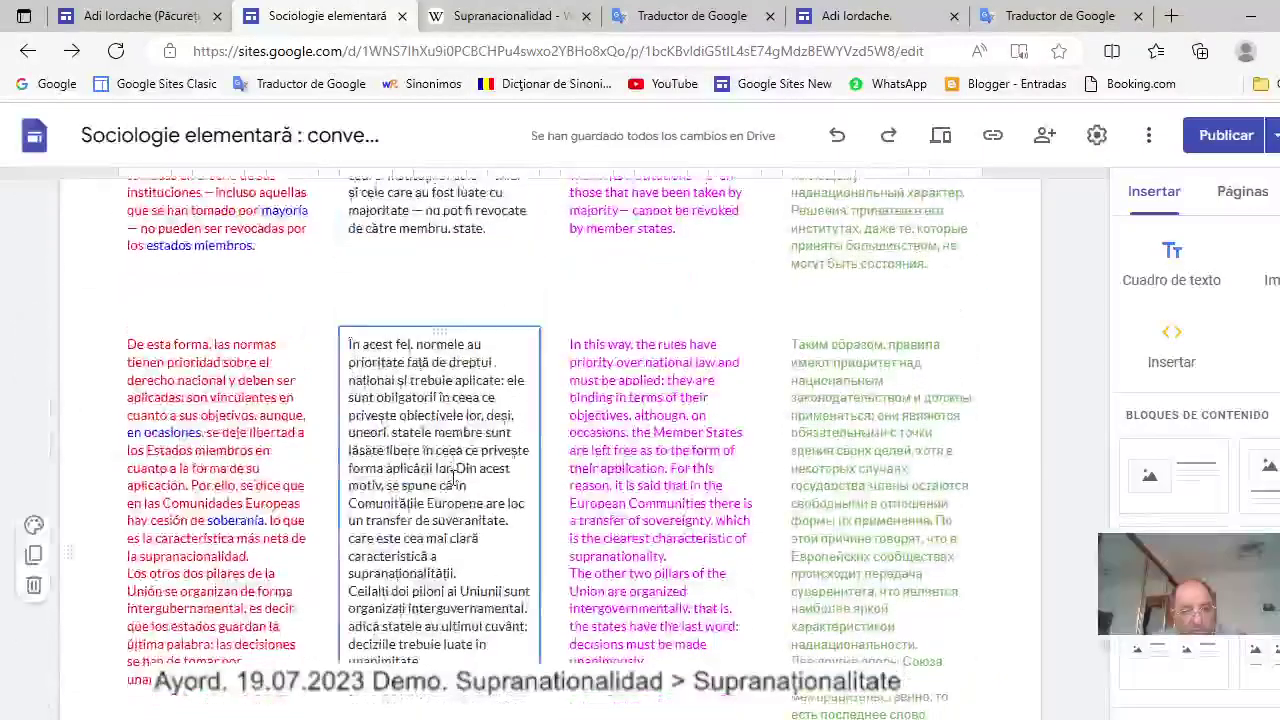
{"action": "scroll", "coordinate": [451, 486], "scroll_direction": "down", "scroll_amount": 3}
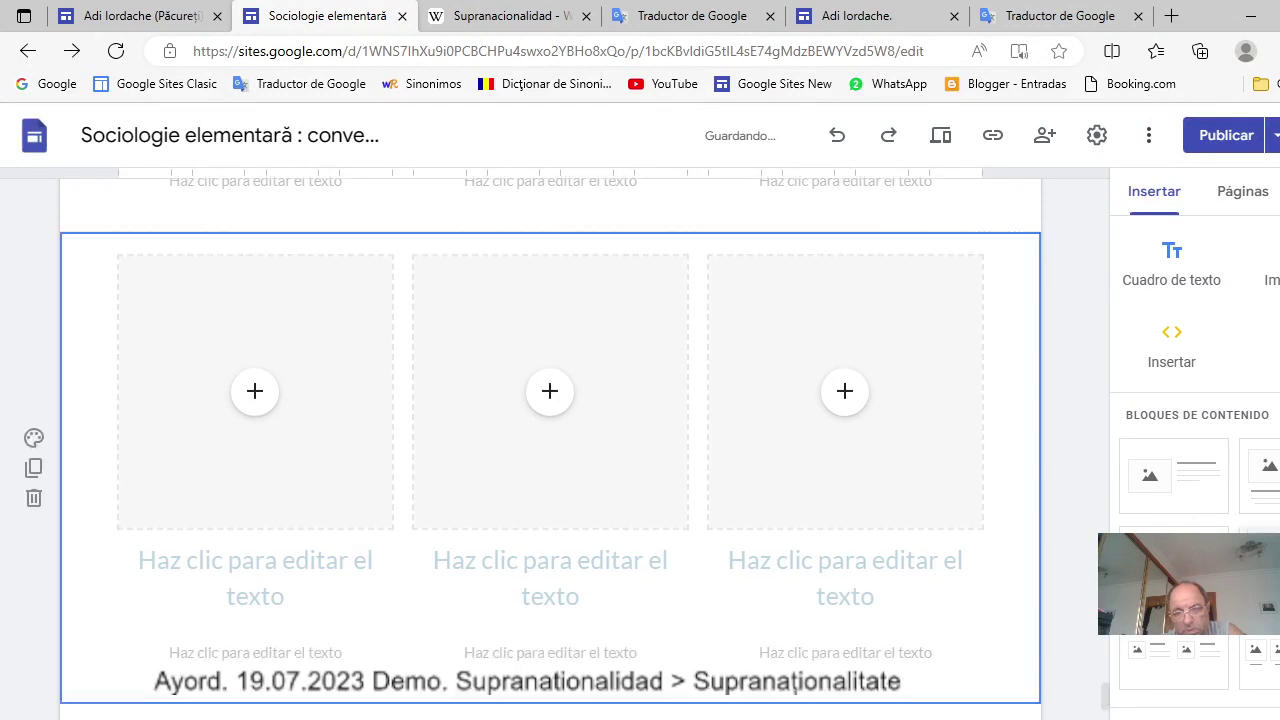
Add a two-column content block with image placeholders and captions near the page's end, and return to the four-language Supranacionalidad row.
{"action": "left_click", "coordinate": [1268, 472]}
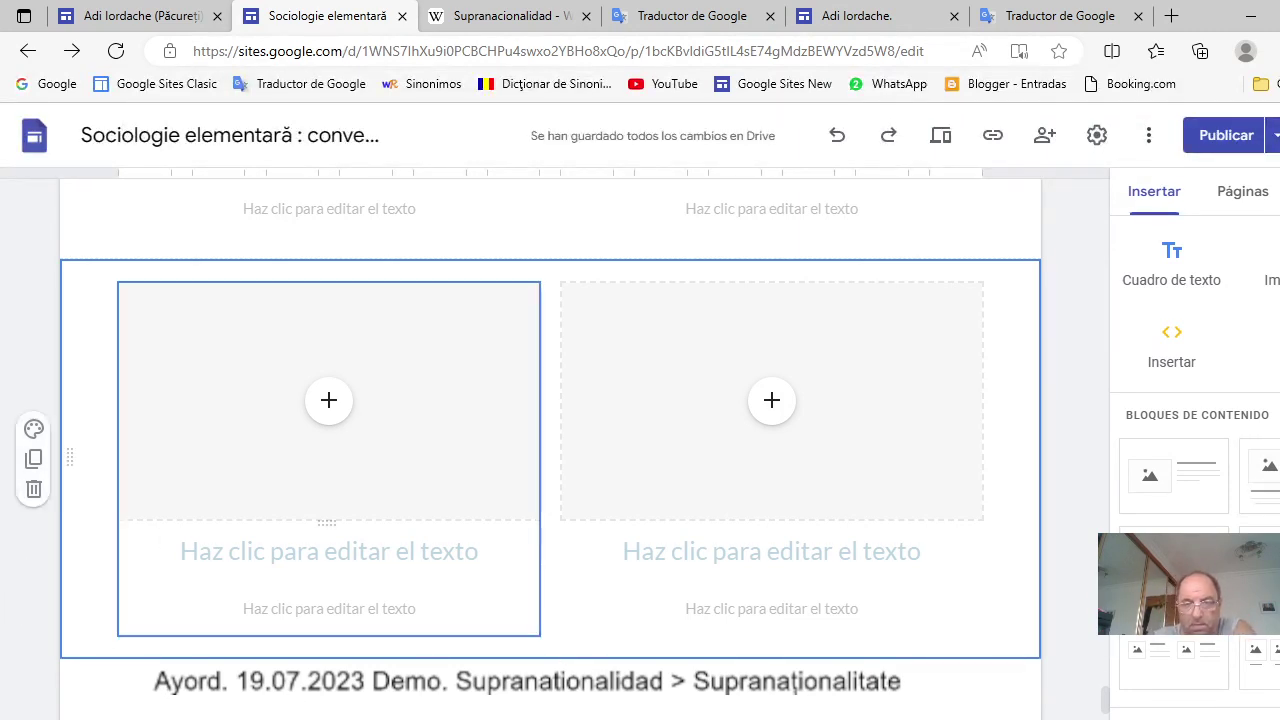
{"action": "left_click_drag", "start_coordinate": [1105, 705], "coordinate": [1106, 283]}
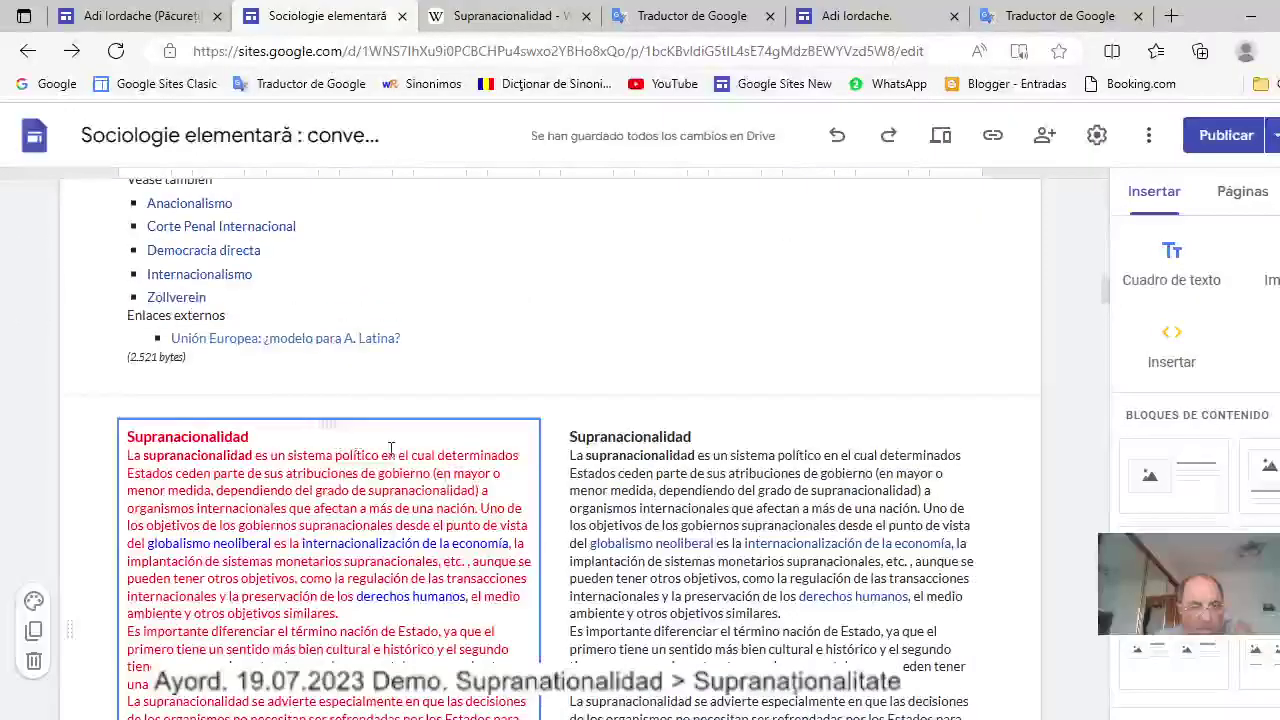
{"action": "scroll", "coordinate": [392, 449], "scroll_direction": "down", "scroll_amount": 4}
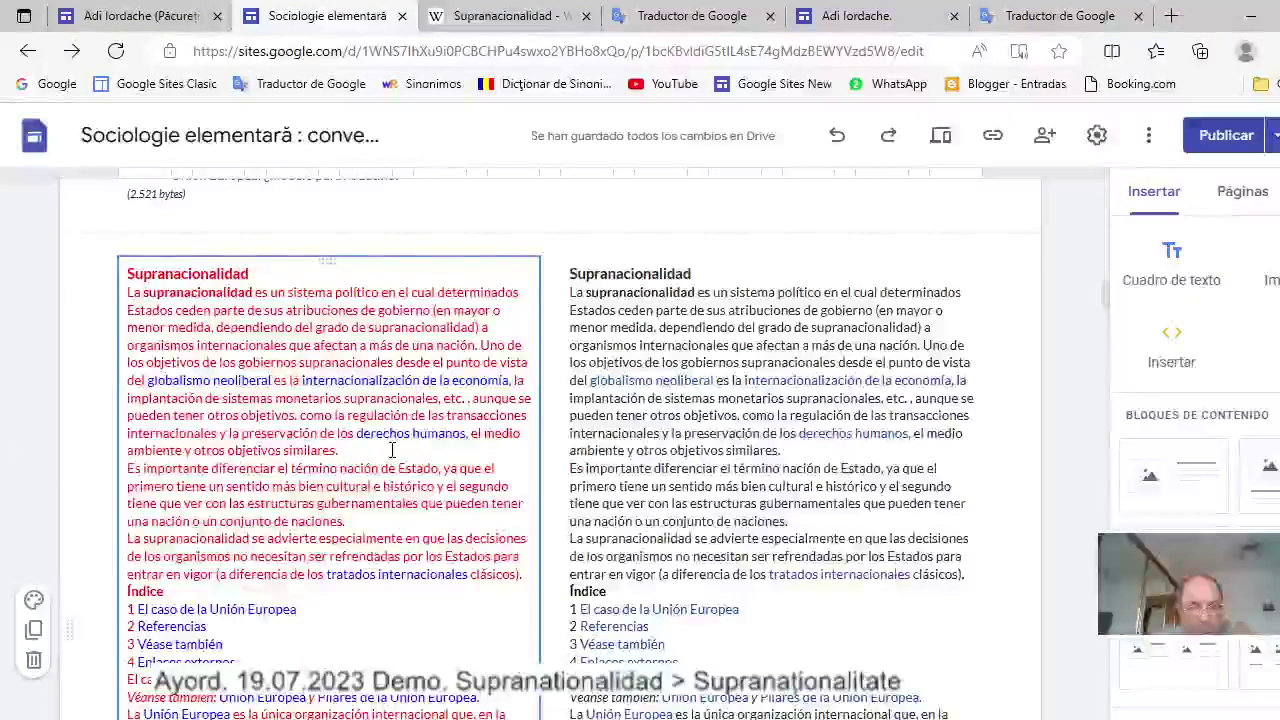
{"action": "scroll", "coordinate": [392, 449], "scroll_direction": "down", "scroll_amount": 8}
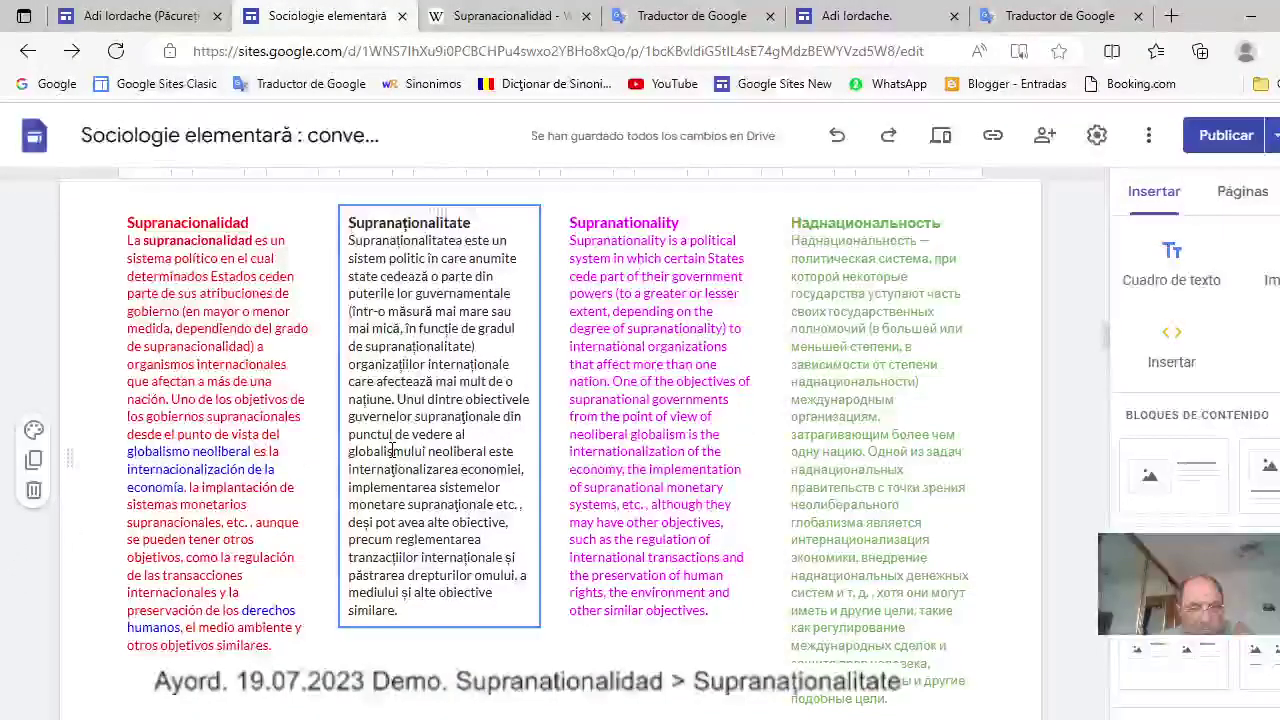
{"action": "scroll", "coordinate": [392, 449], "scroll_direction": "down", "scroll_amount": 3}
{"action": "scroll", "coordinate": [392, 449], "scroll_direction": "up", "scroll_amount": 3}
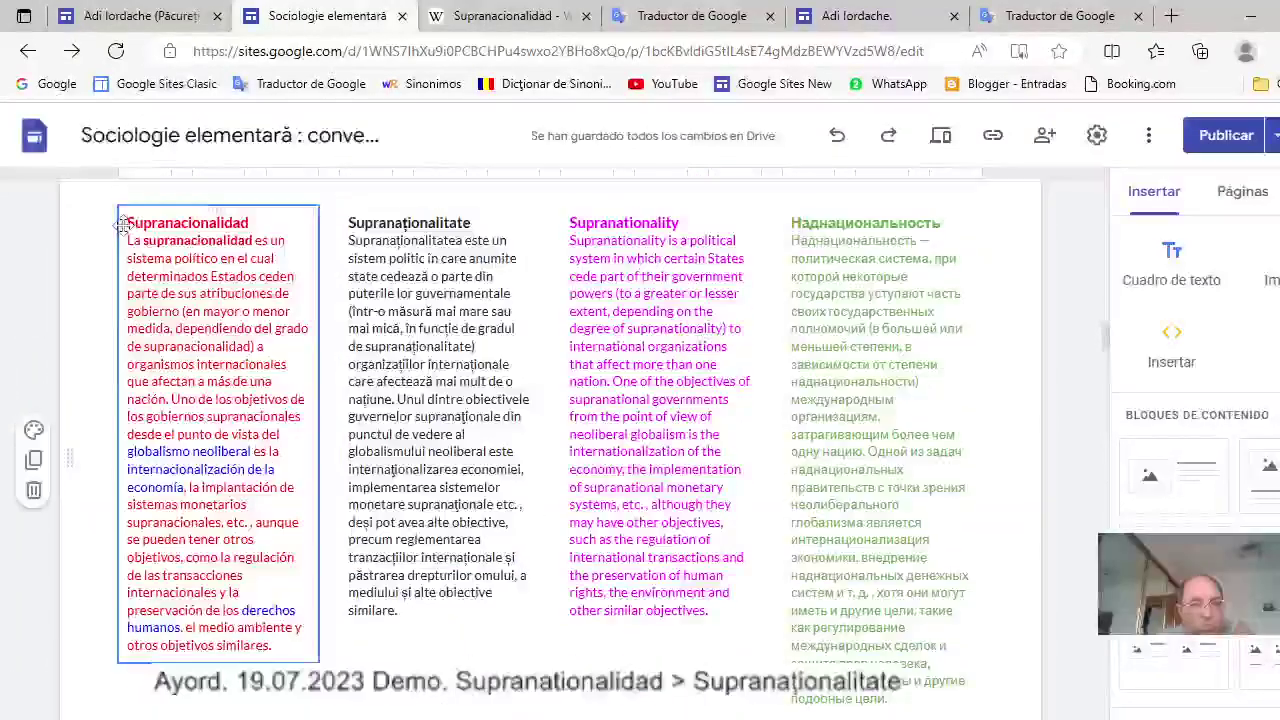
{"action": "left_click", "coordinate": [128, 224]}
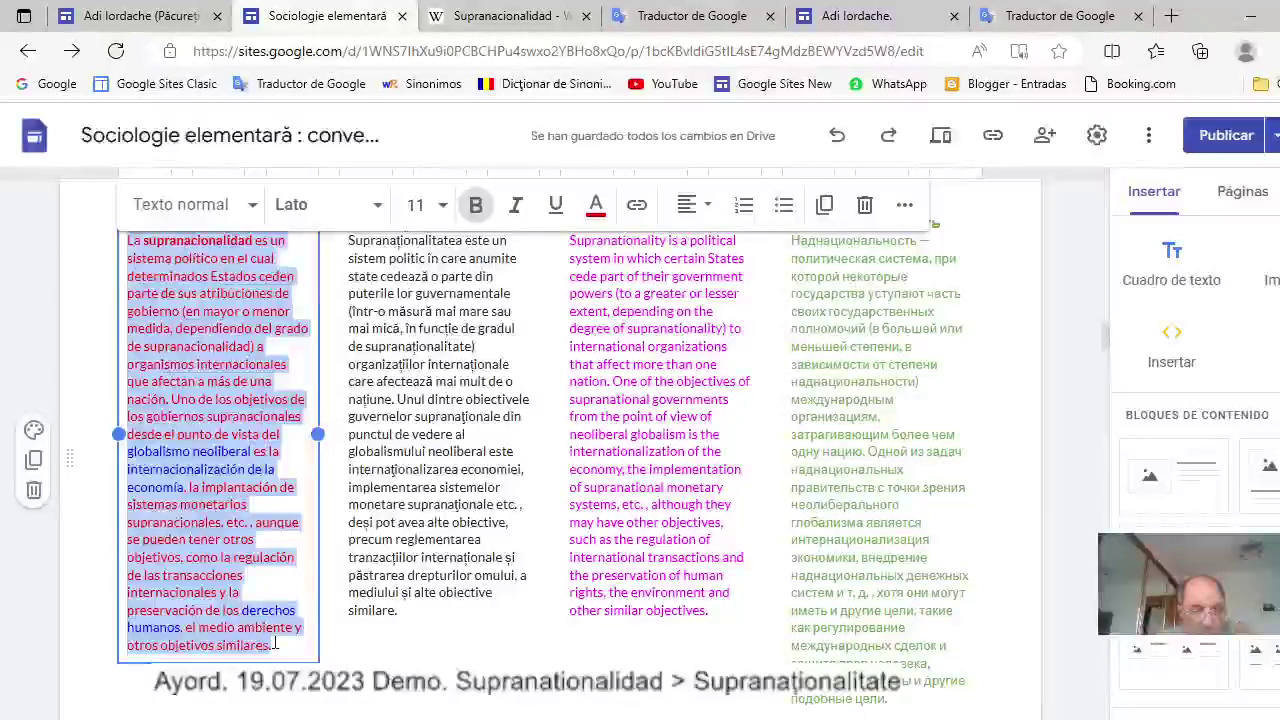
{"action": "right_click", "coordinate": [228, 373]}
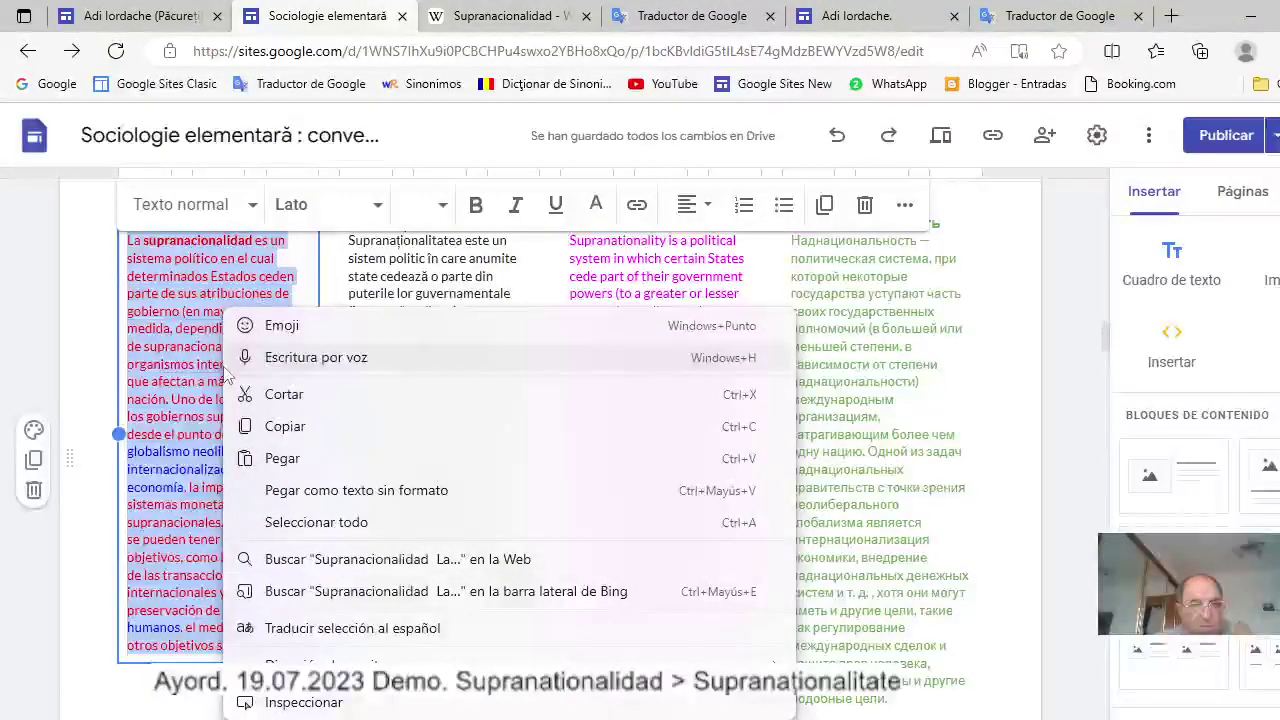
{"action": "left_click", "coordinate": [443, 210]}
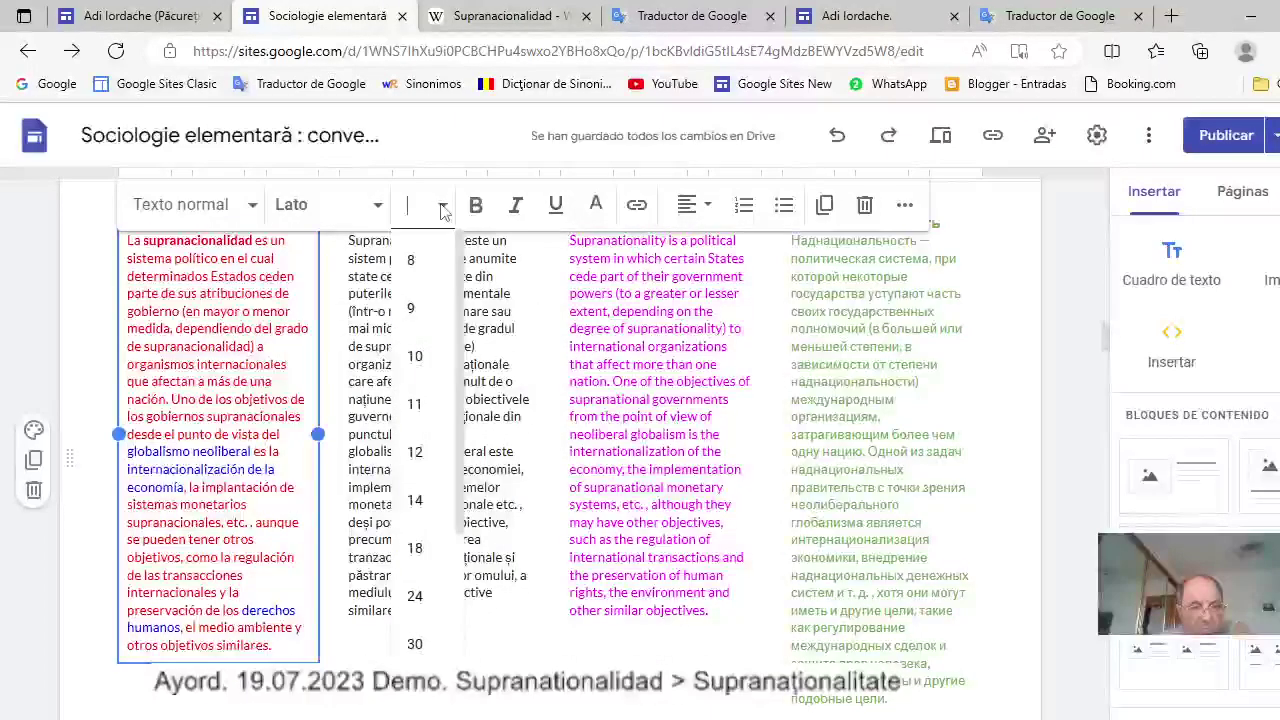
{"action": "scroll", "coordinate": [183, 433], "scroll_direction": "up", "scroll_amount": 3}
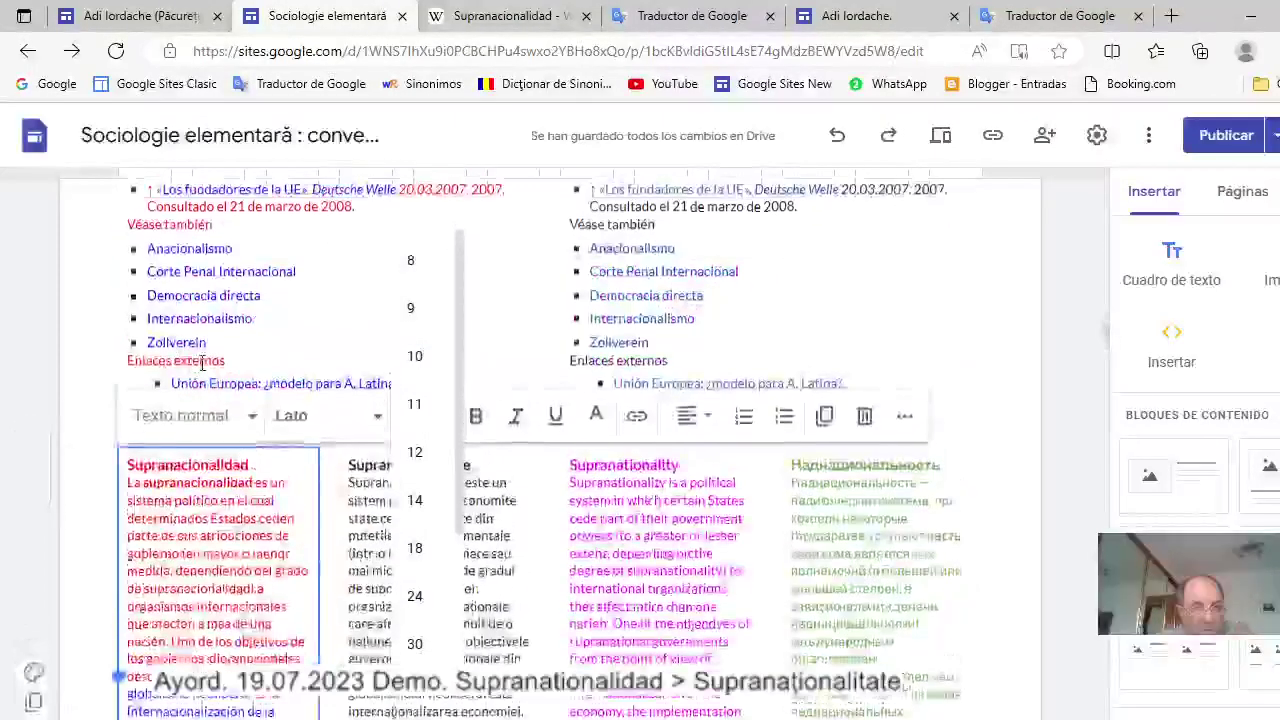
{"action": "left_click", "coordinate": [185, 511]}
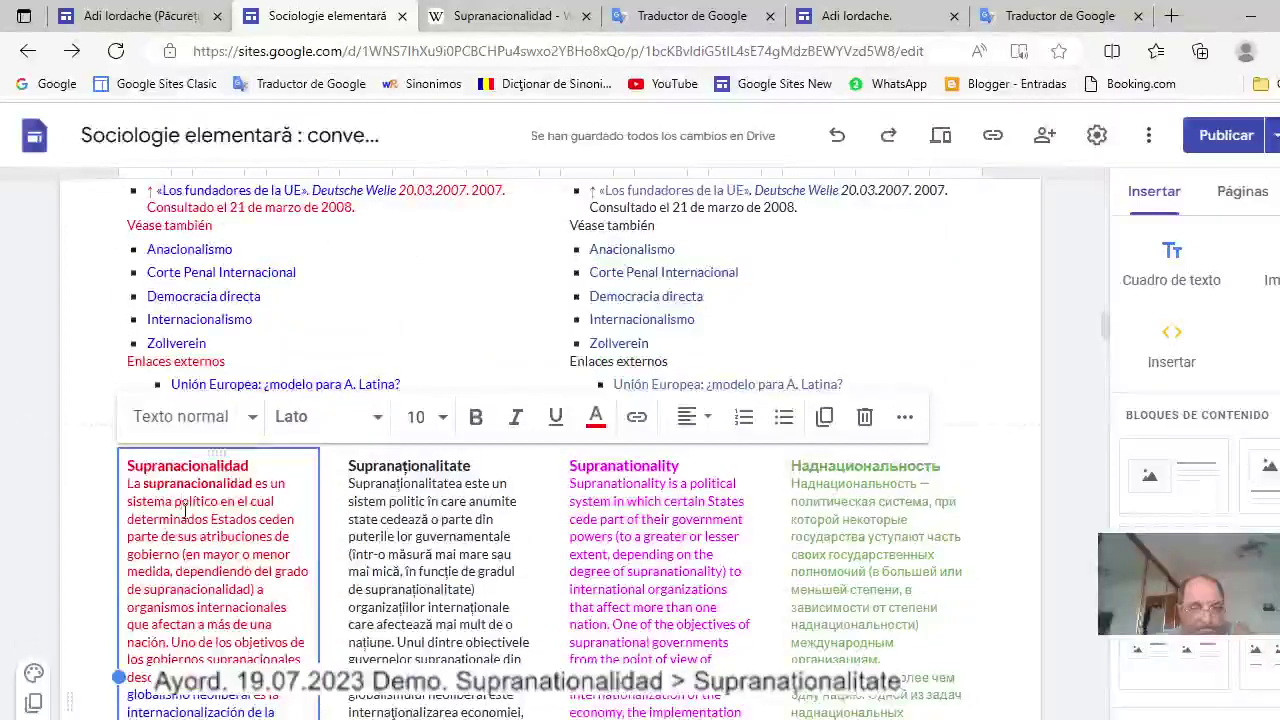
Copy the Spanish "Supranacionalidad" heading and its first paragraph, through "otros objetivos similares", from the four-language row.
{"action": "left_click_drag", "start_coordinate": [129, 466], "coordinate": [142, 478]}
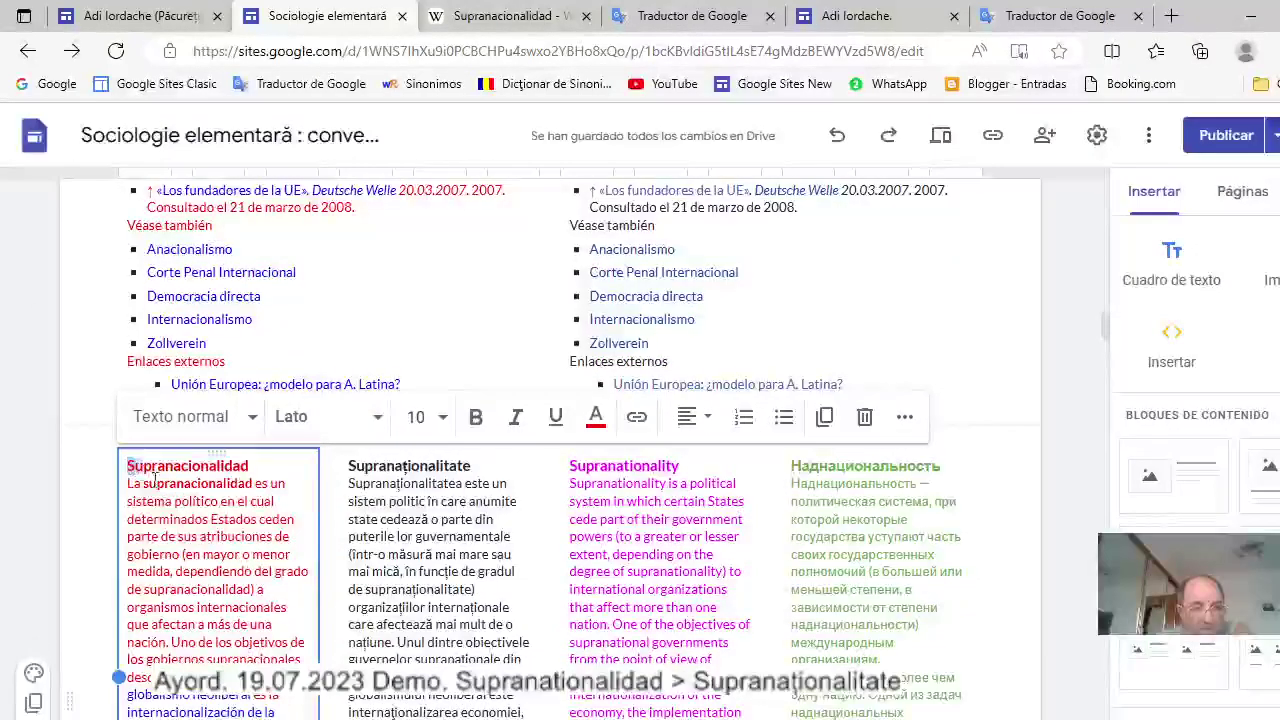
{"action": "left_click_drag", "start_coordinate": [197, 597], "coordinate": [280, 587]}
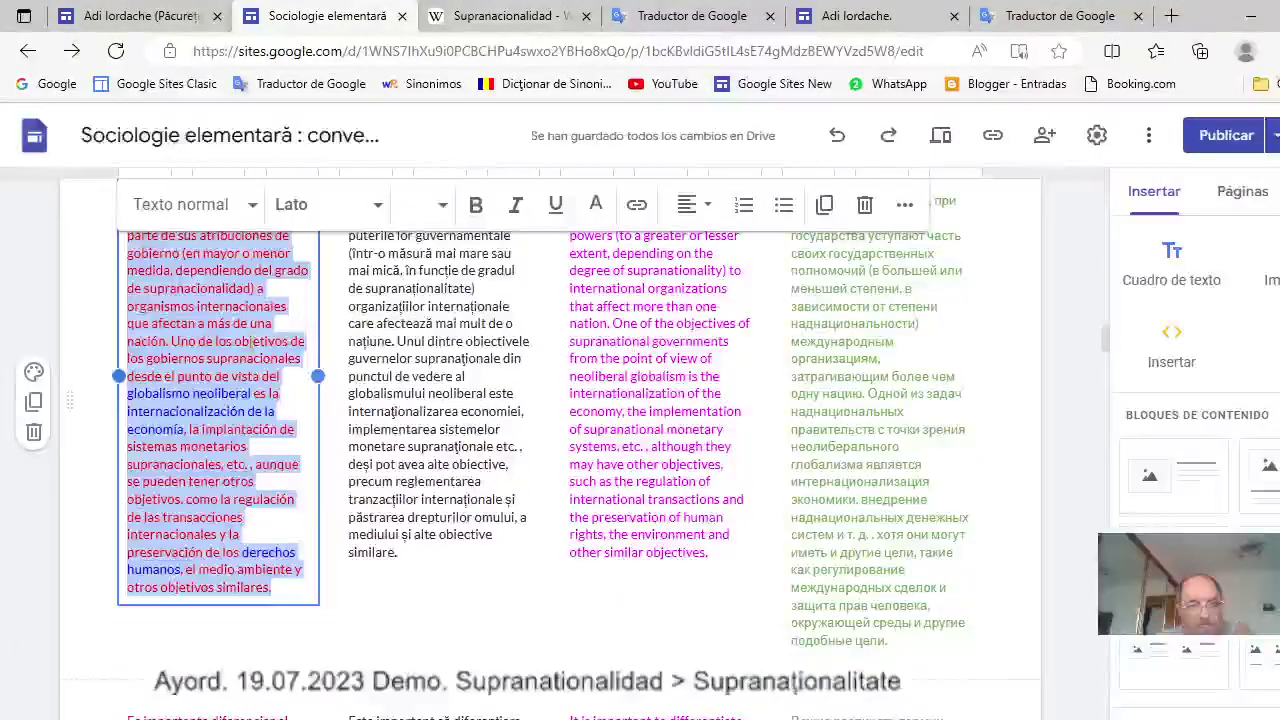
{"action": "right_click", "coordinate": [243, 345]}
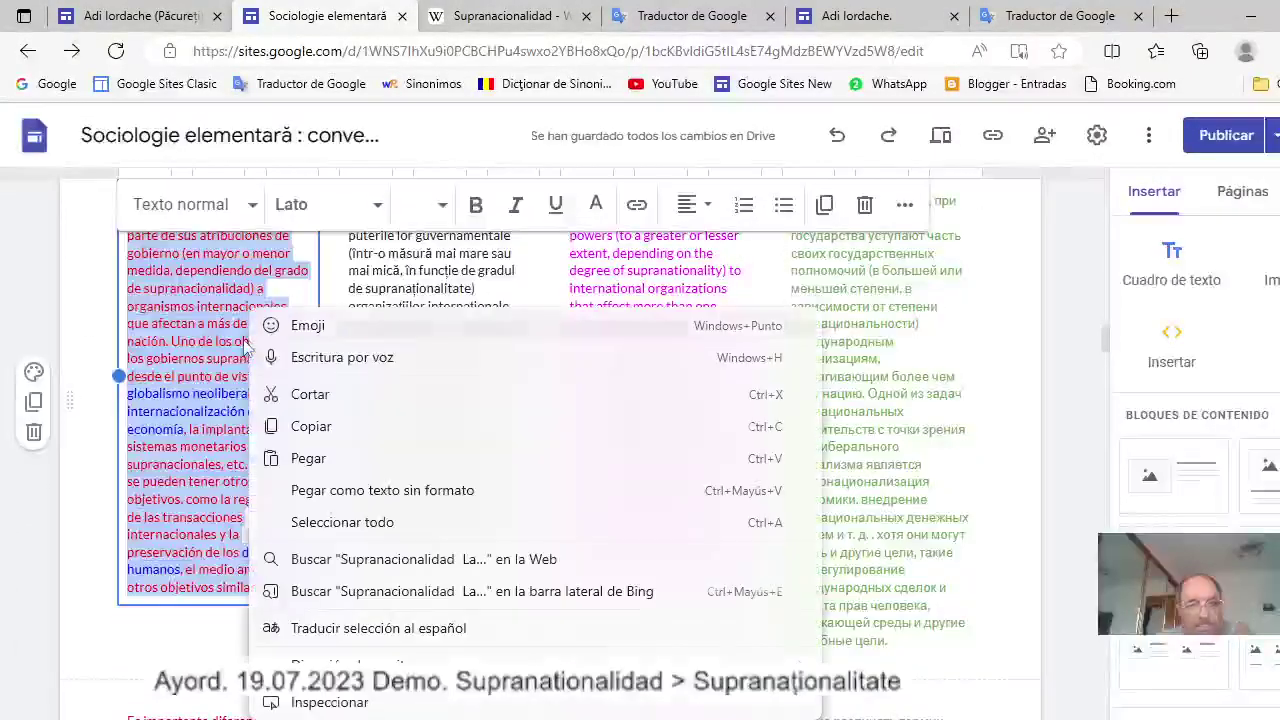
{"action": "left_click", "coordinate": [320, 430]}
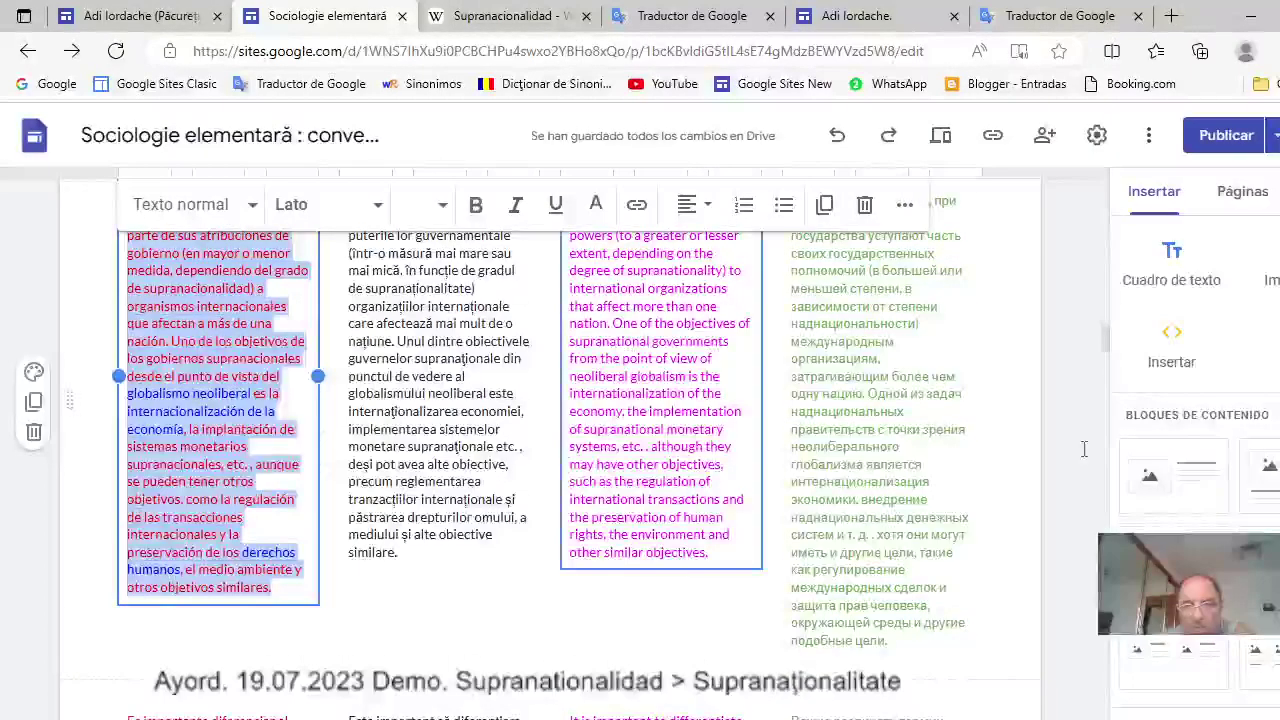
Remove the first image placeholder of the three-column block under the external links row and paste the Spanish Supranacionalidad text into its caption.
{"action": "left_click_drag", "start_coordinate": [1108, 343], "coordinate": [1103, 434]}
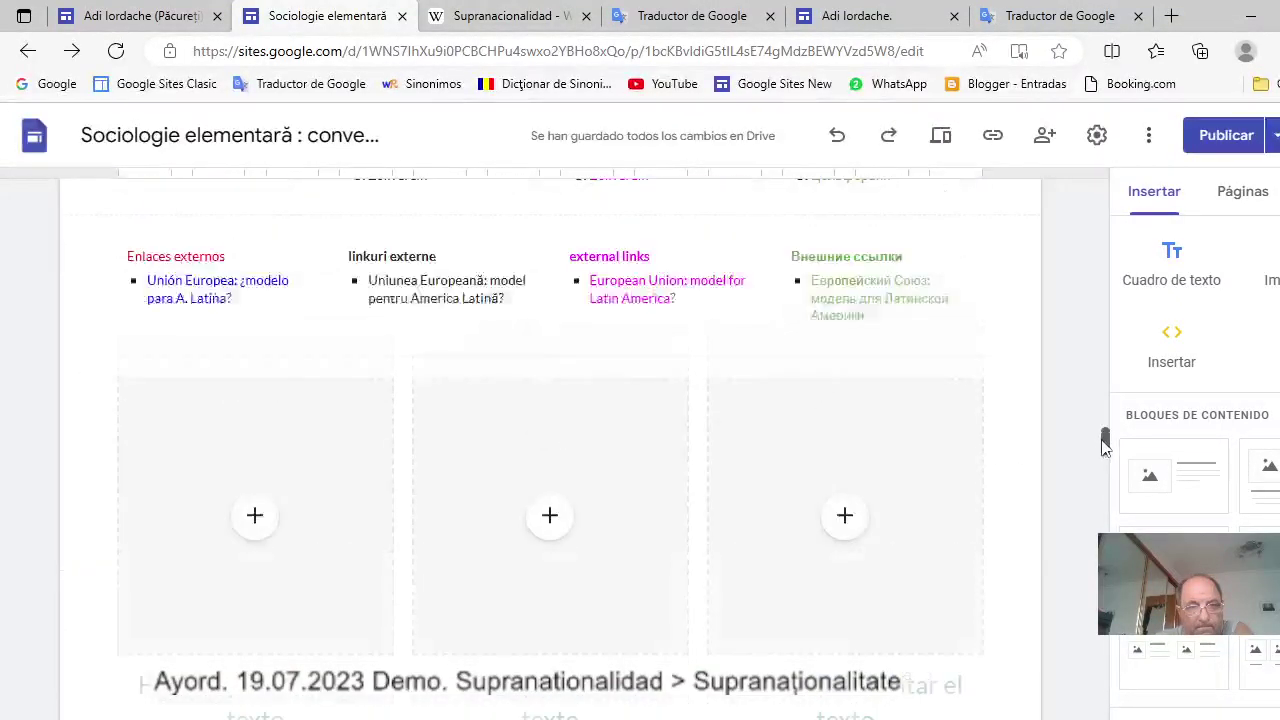
{"action": "left_click", "coordinate": [359, 540]}
{"action": "left_click", "coordinate": [359, 540]}
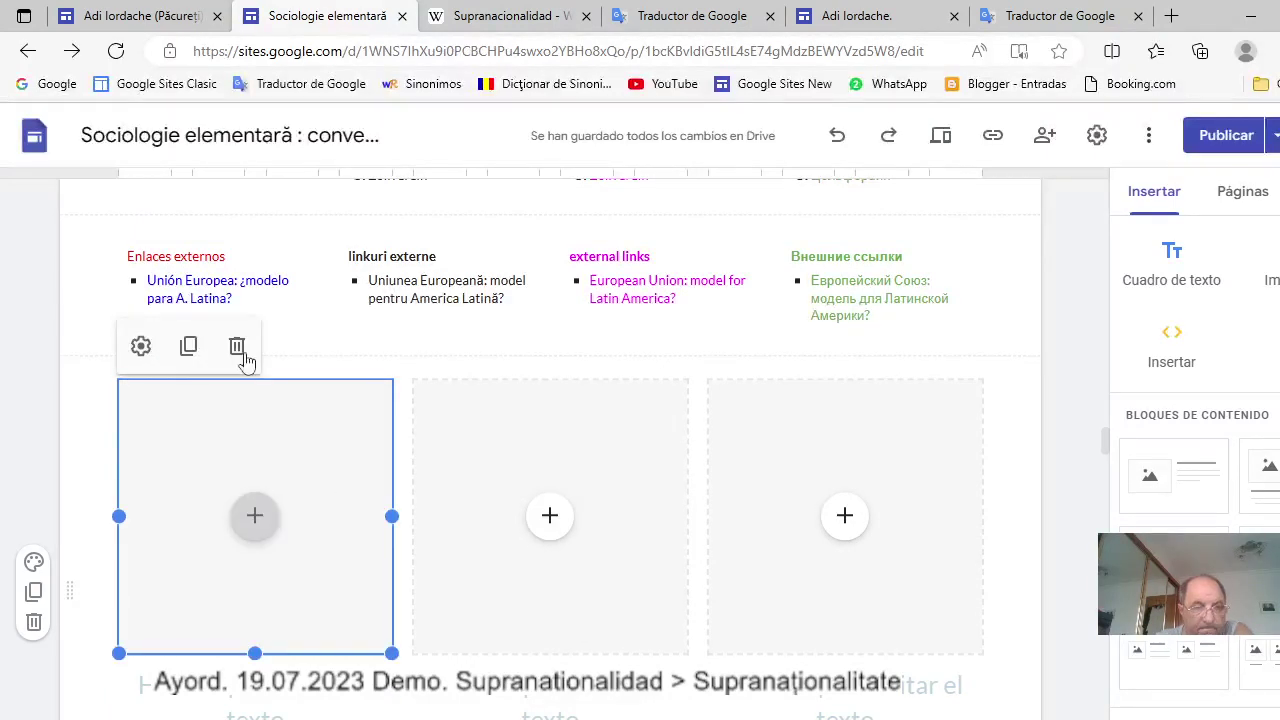
{"action": "left_click", "coordinate": [237, 350]}
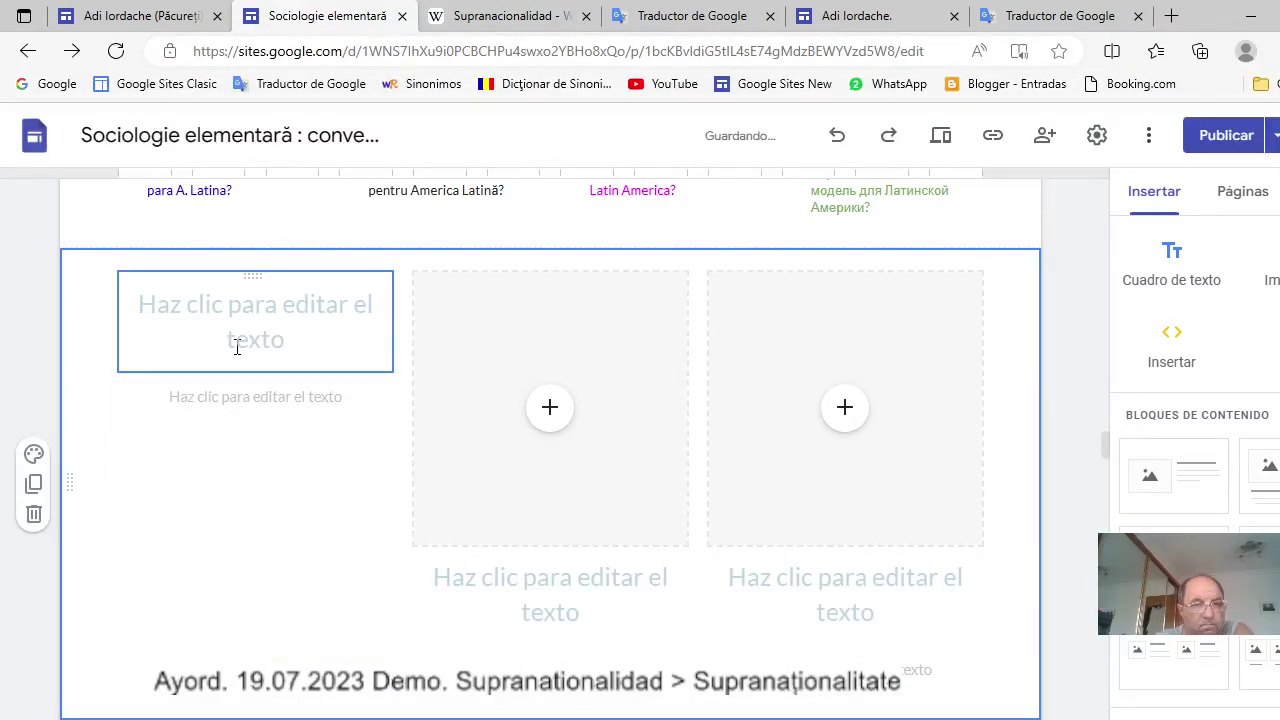
{"action": "left_click", "coordinate": [263, 307]}
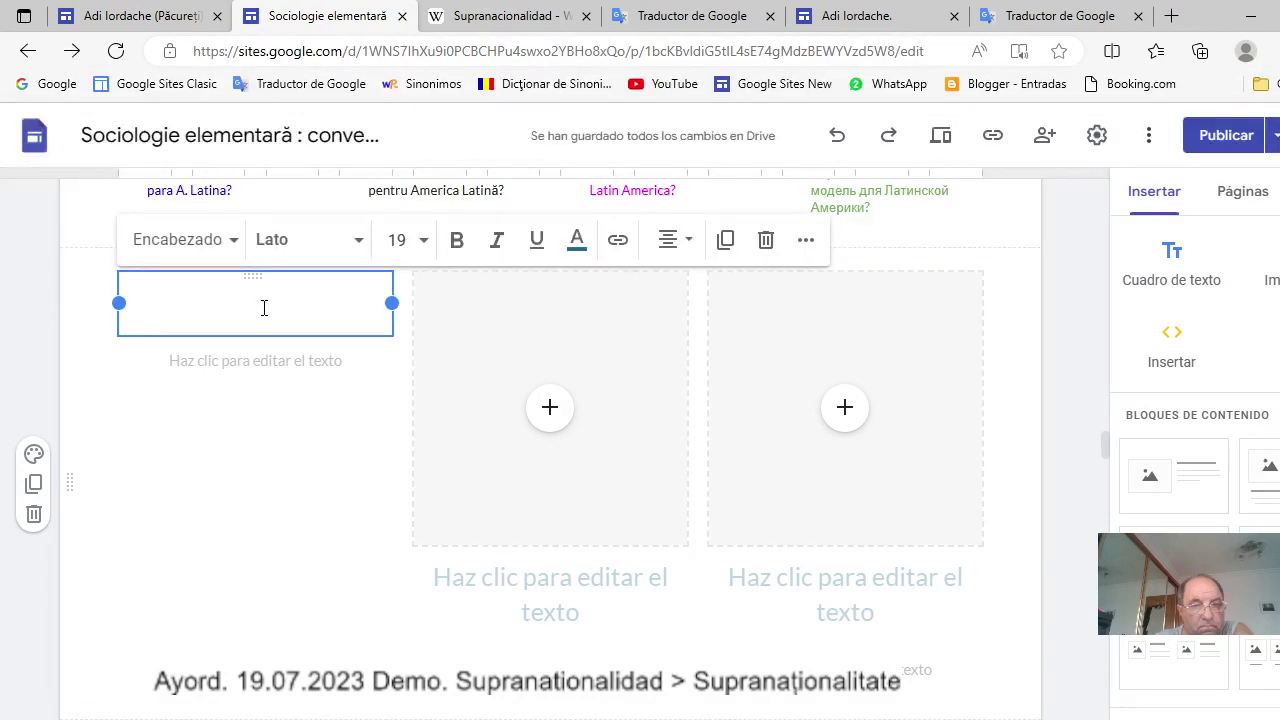
{"action": "left_click", "coordinate": [270, 362]}
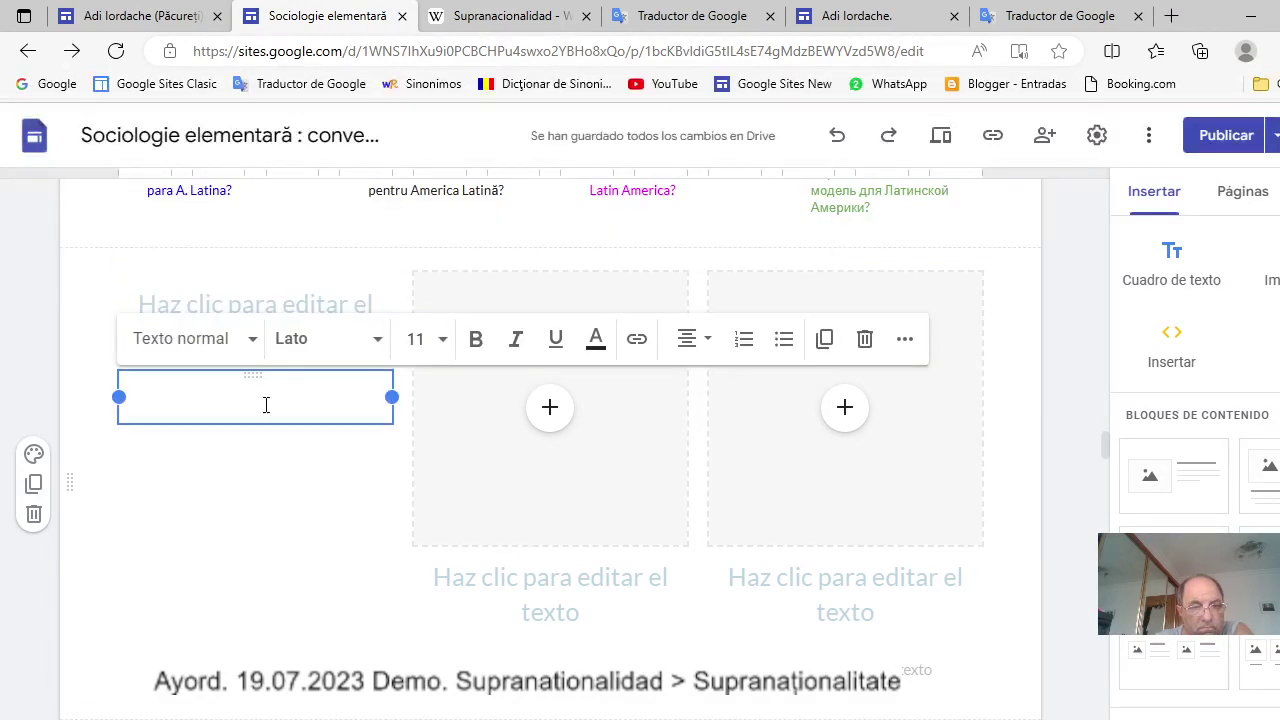
{"action": "right_click", "coordinate": [266, 396]}
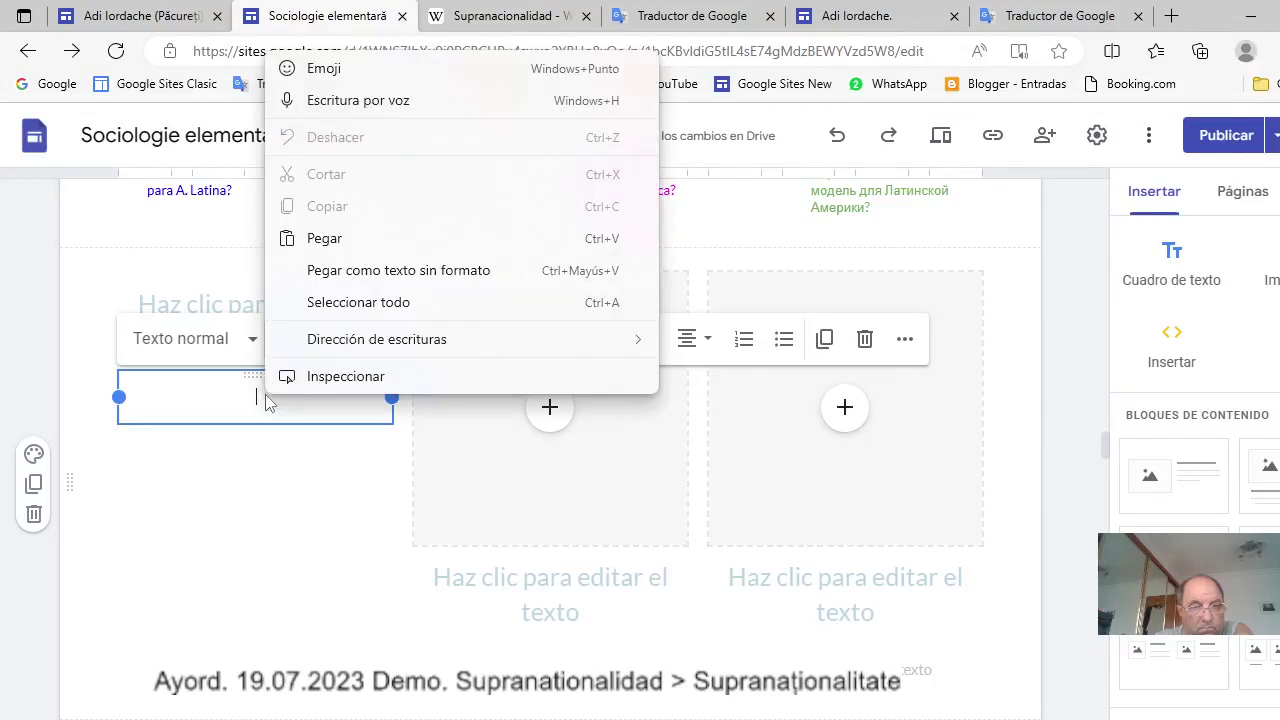
{"action": "left_click", "coordinate": [333, 246]}
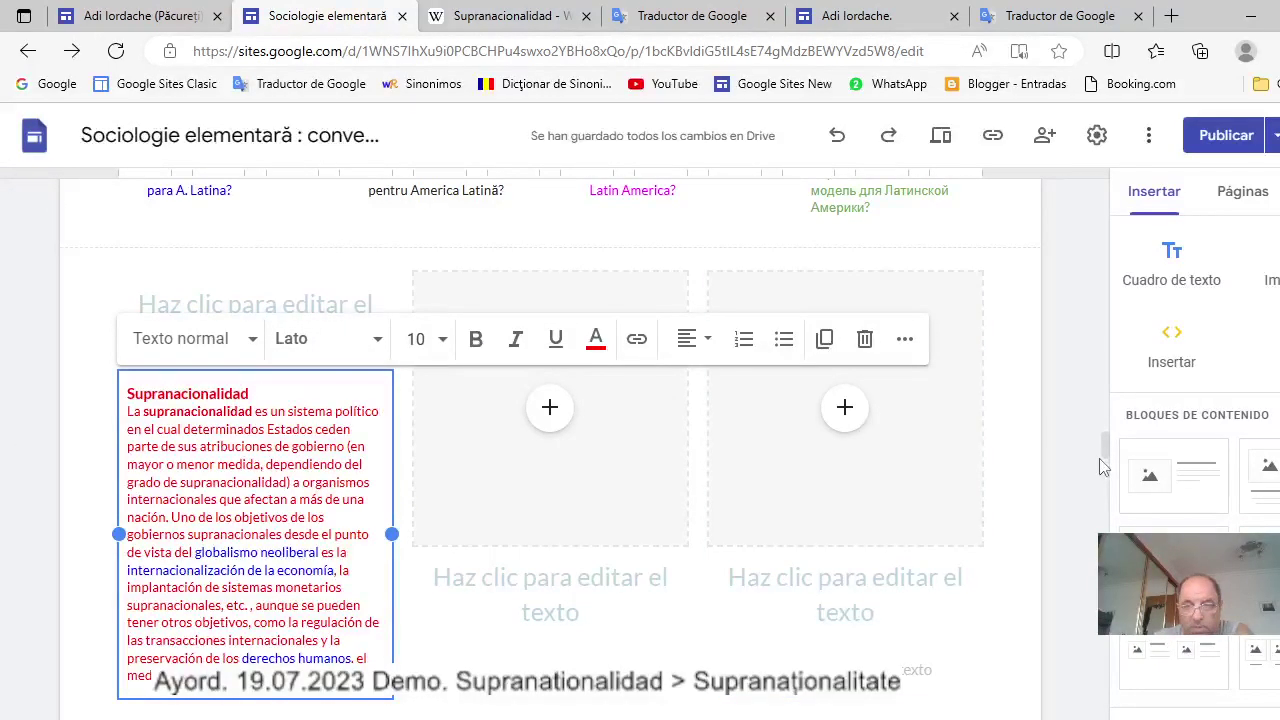
Remove the first image placeholder of the two-column block and paste the Spanish Supranacionalidad text into its caption.
{"action": "left_click_drag", "start_coordinate": [1100, 467], "coordinate": [1108, 455]}
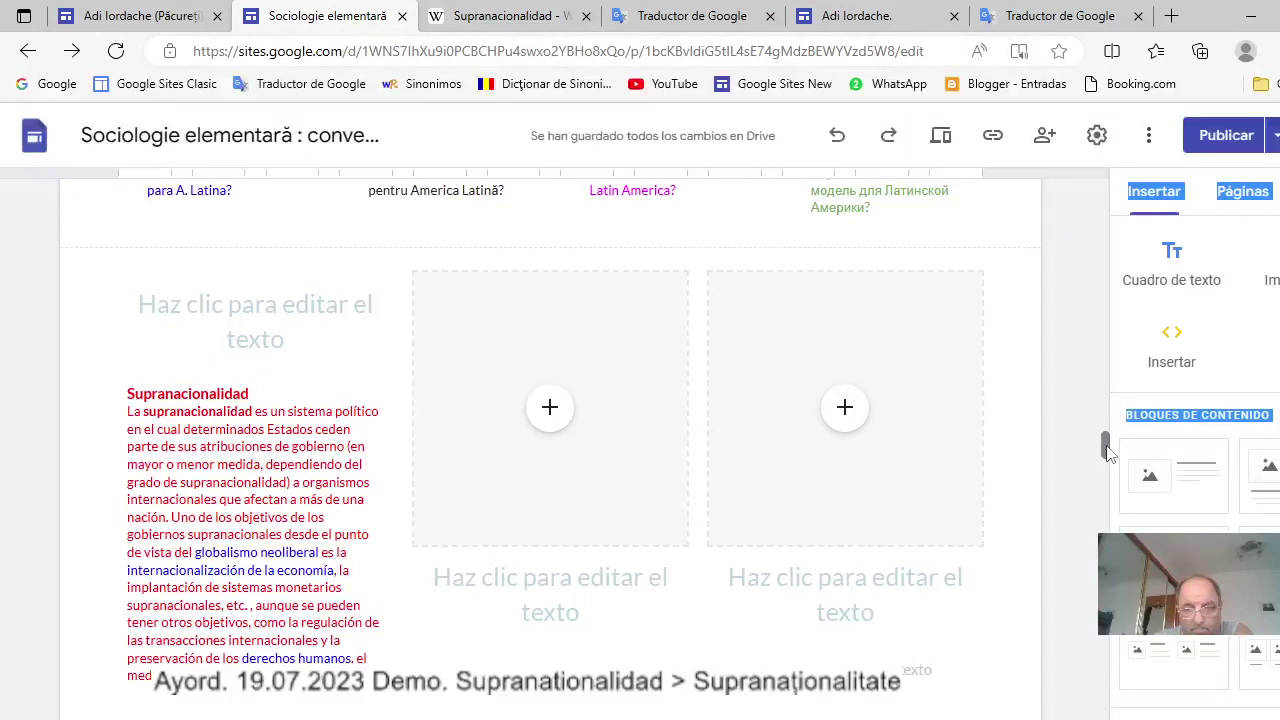
{"action": "left_click", "coordinate": [1093, 446]}
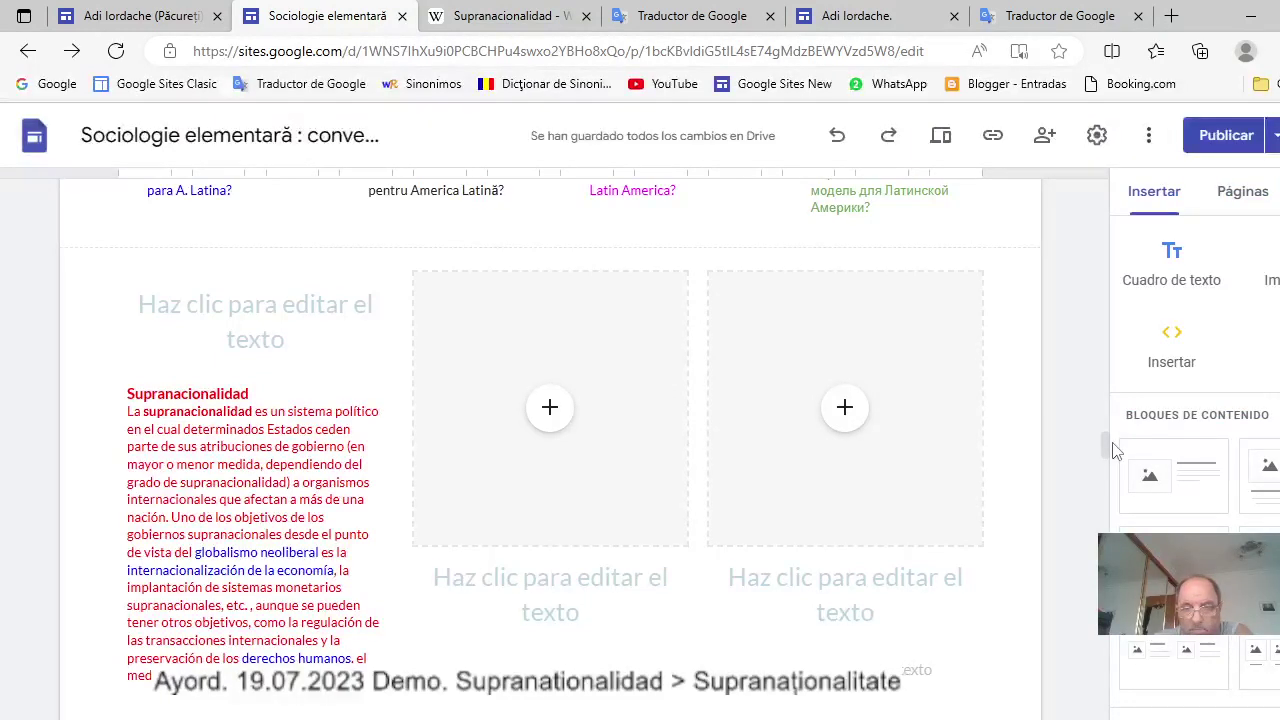
{"action": "left_click_drag", "start_coordinate": [1105, 446], "coordinate": [1105, 524]}
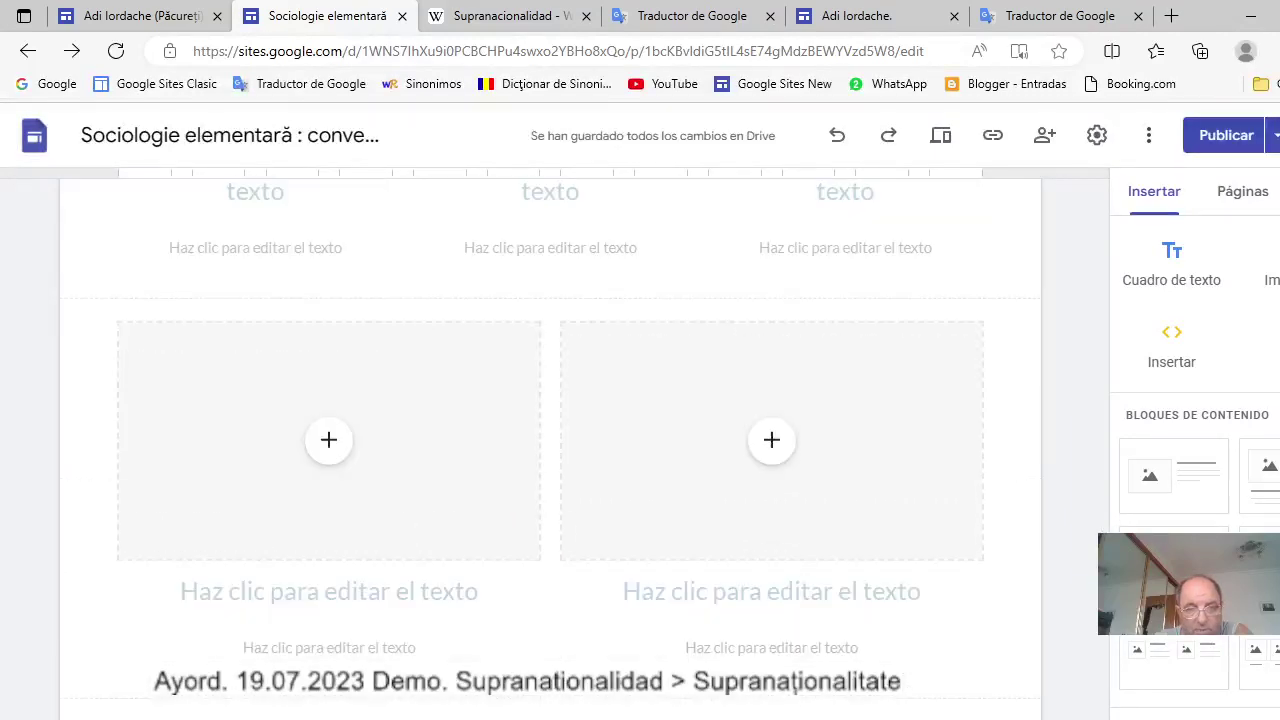
{"action": "left_click", "coordinate": [471, 474]}
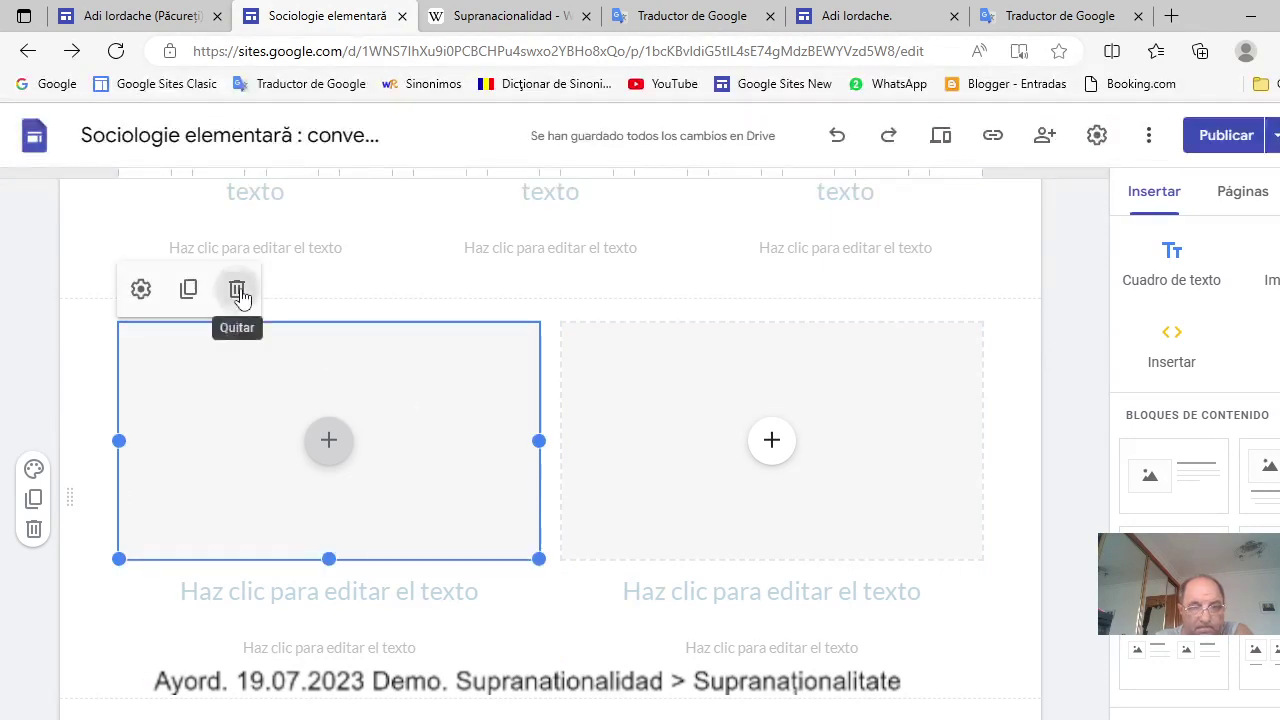
{"action": "left_click", "coordinate": [239, 292]}
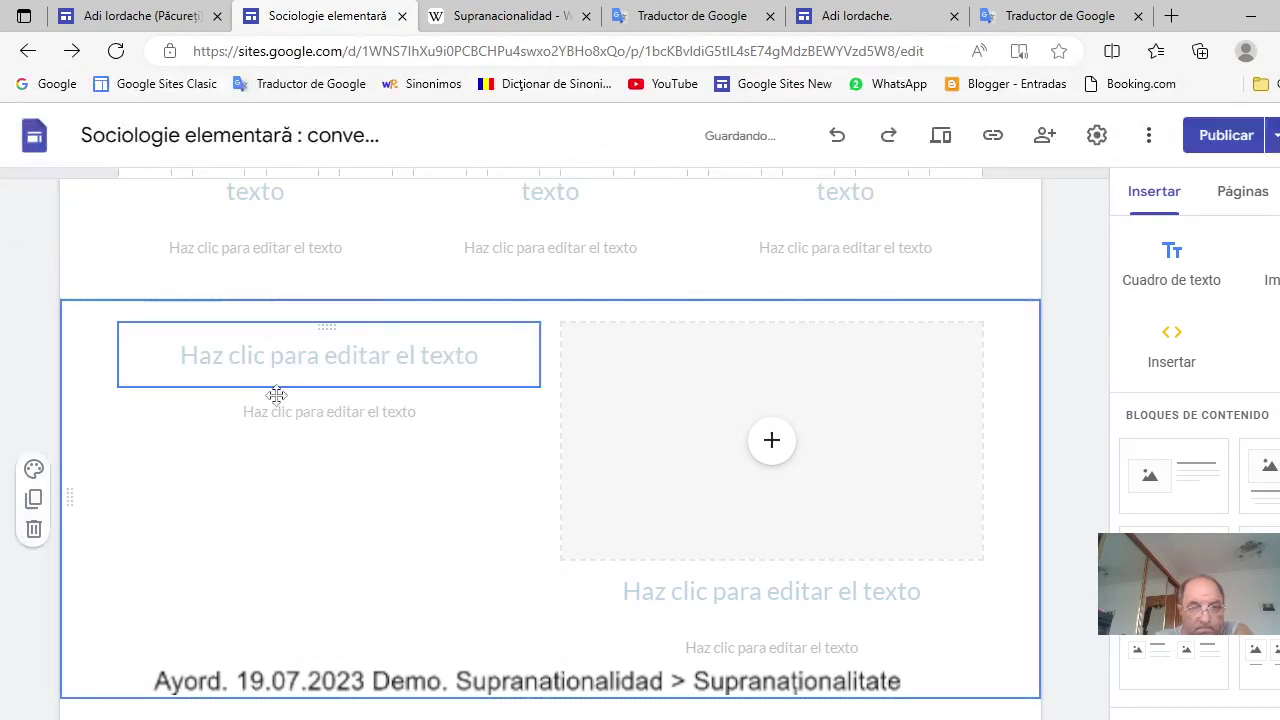
{"action": "left_click", "coordinate": [331, 412]}
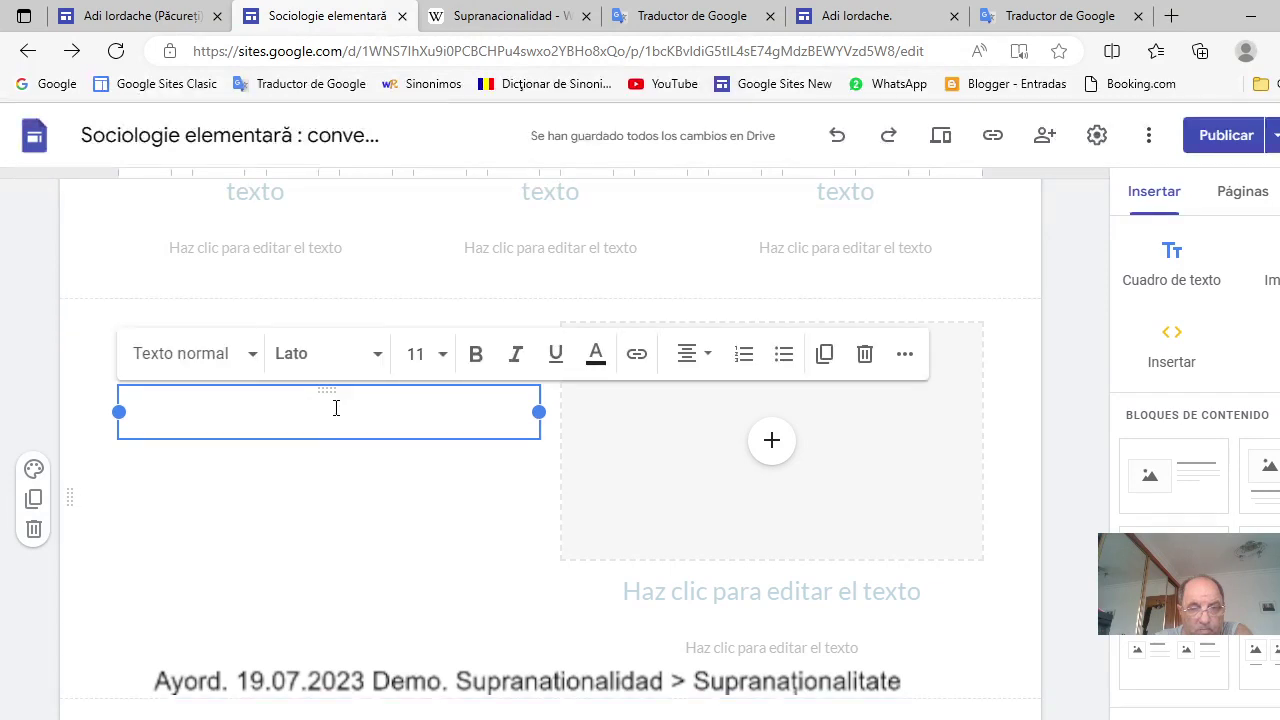
{"action": "right_click", "coordinate": [333, 410]}
{"action": "left_click", "coordinate": [393, 253]}
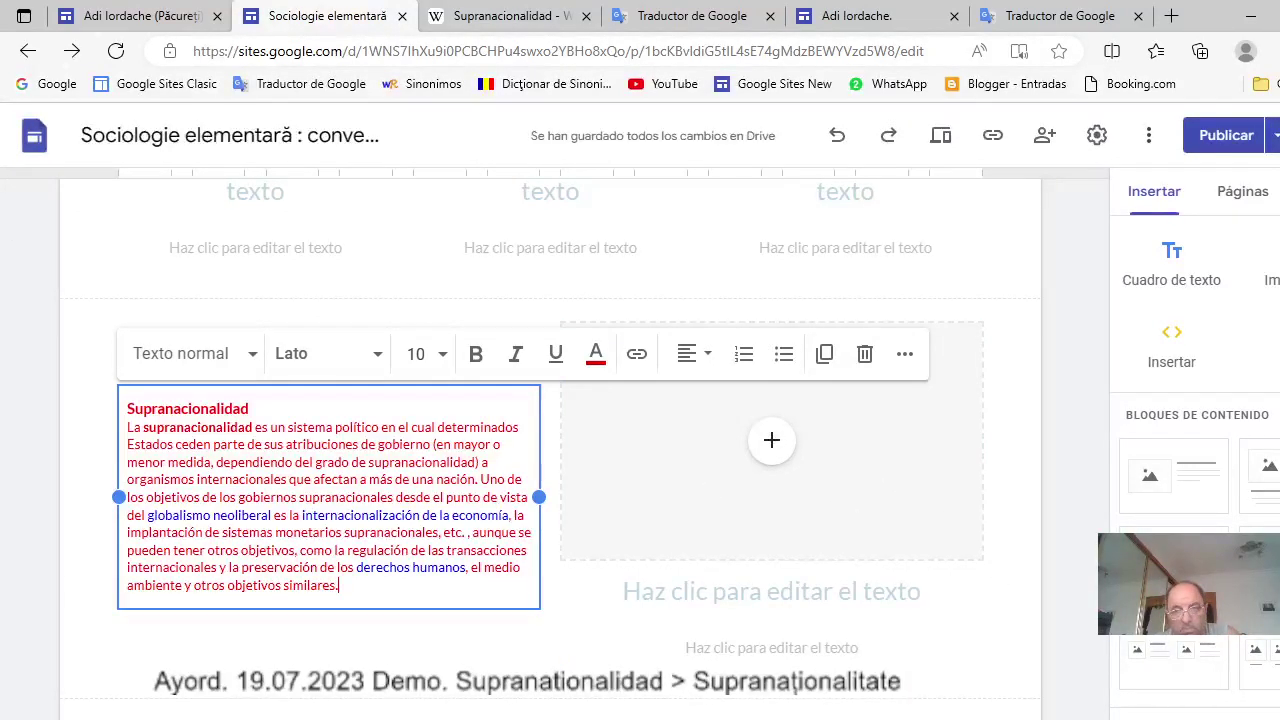
Go back to the remaining Romanian "Cazul Uniunii Europene" text block above the index row.
{"action": "scroll", "coordinate": [550, 450], "scroll_direction": "down", "scroll_amount": 5}
{"action": "left_click_drag", "start_coordinate": [1105, 490], "coordinate": [1110, 372]}
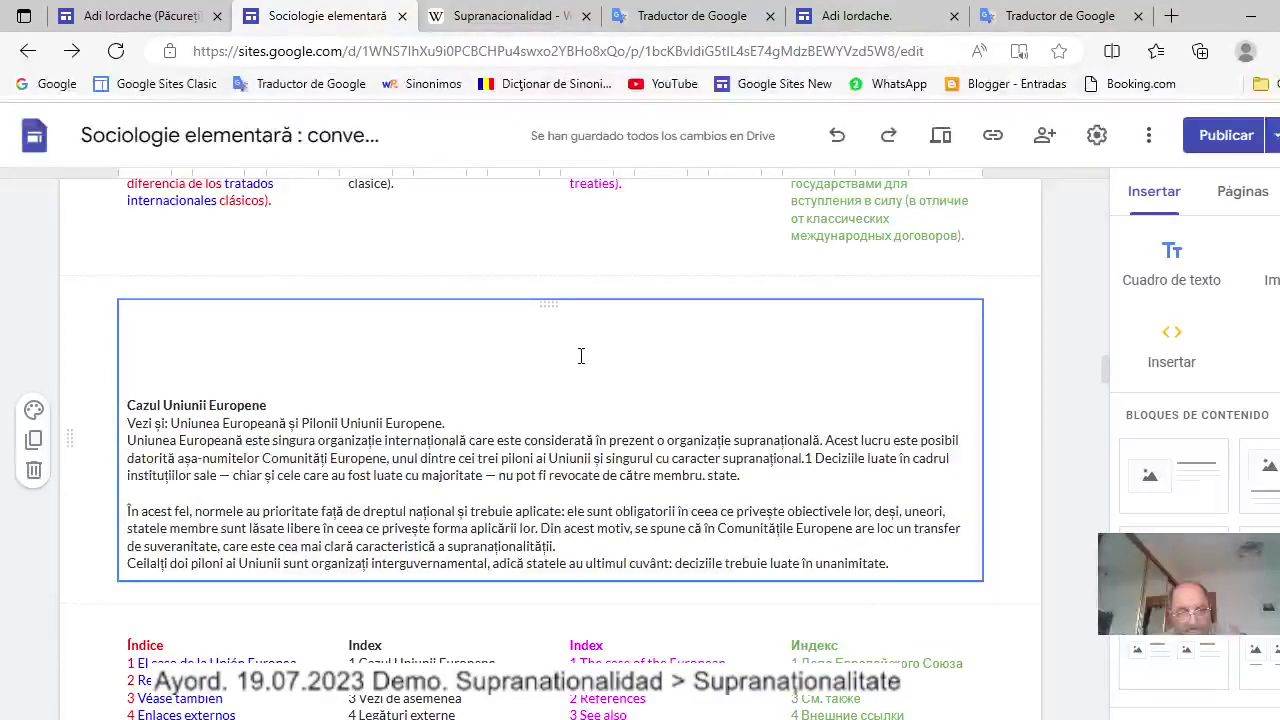
Copy the whole Romanian "Supranaționalitate" text from the second column of the four-language row.
{"action": "scroll", "coordinate": [581, 356], "scroll_direction": "up", "scroll_amount": 7}
{"action": "scroll", "coordinate": [581, 356], "scroll_direction": "up", "scroll_amount": 3}
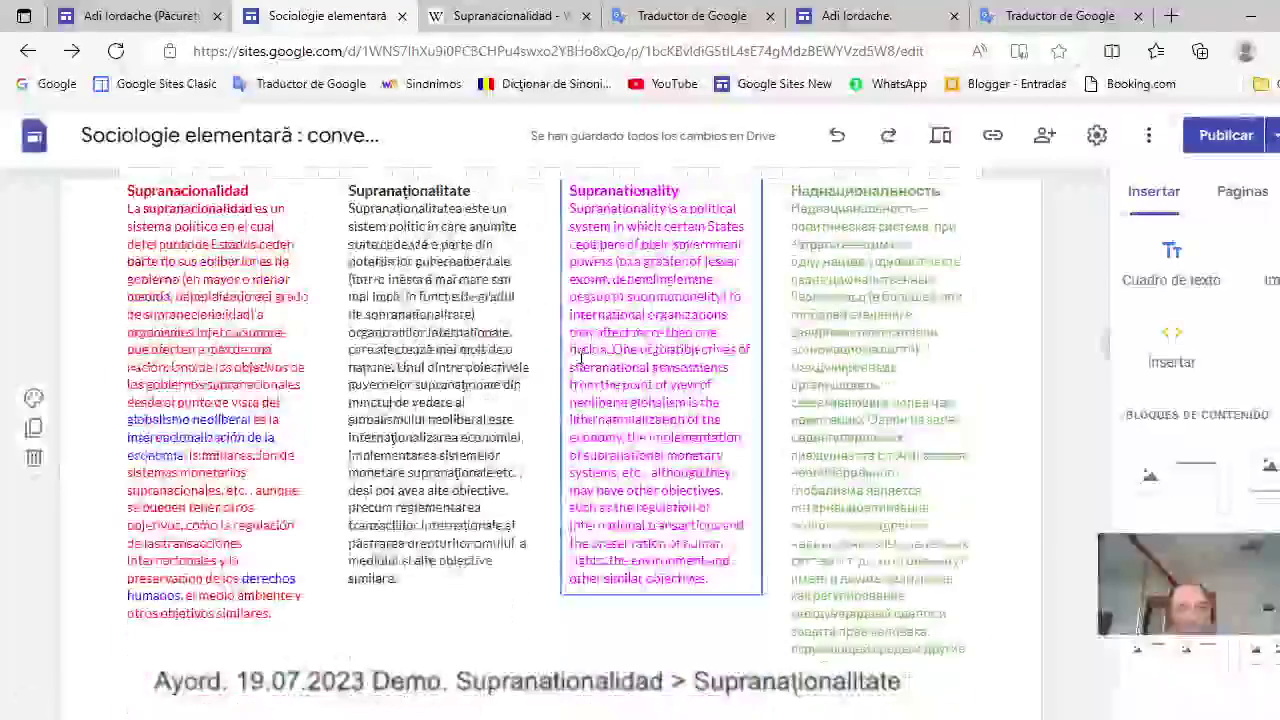
{"action": "left_click", "coordinate": [345, 292]}
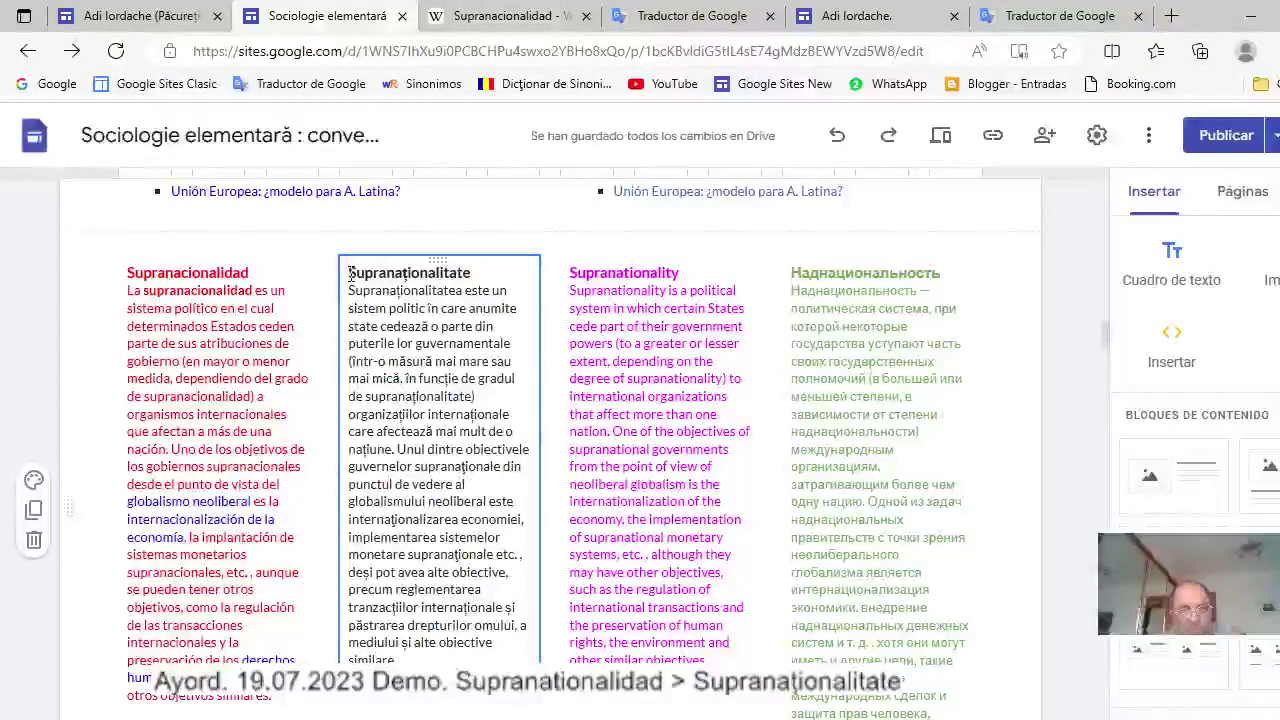
{"action": "left_click_drag", "start_coordinate": [350, 275], "coordinate": [362, 352]}
{"action": "key", "text": "ctrl+a"}
{"action": "key", "text": "ctrl+c"}
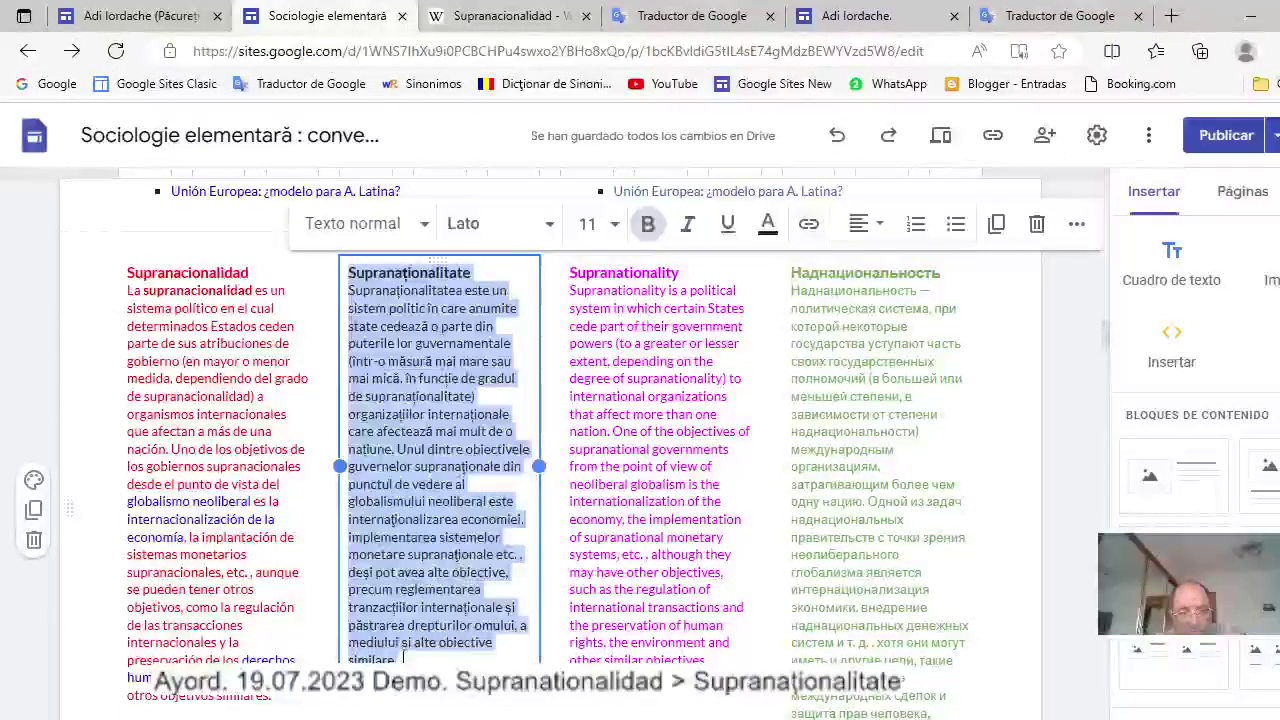
{"action": "right_click", "coordinate": [386, 495]}
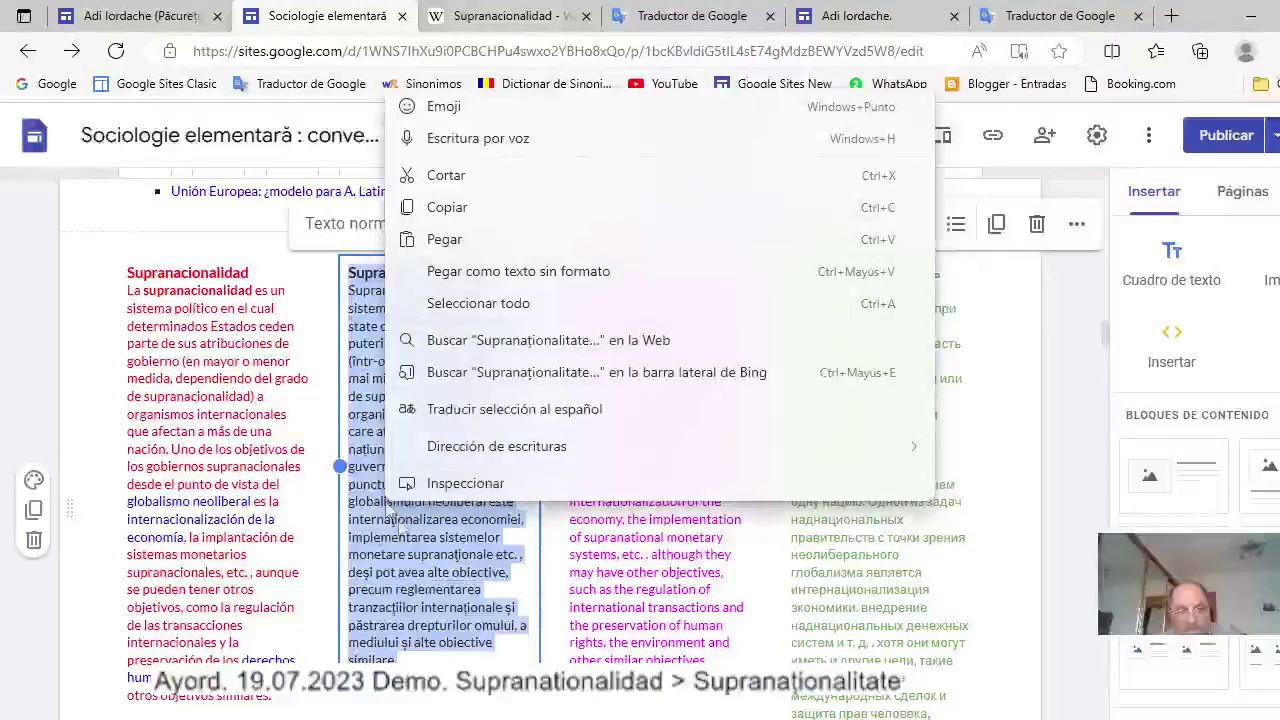
{"action": "left_click", "coordinate": [425, 206]}
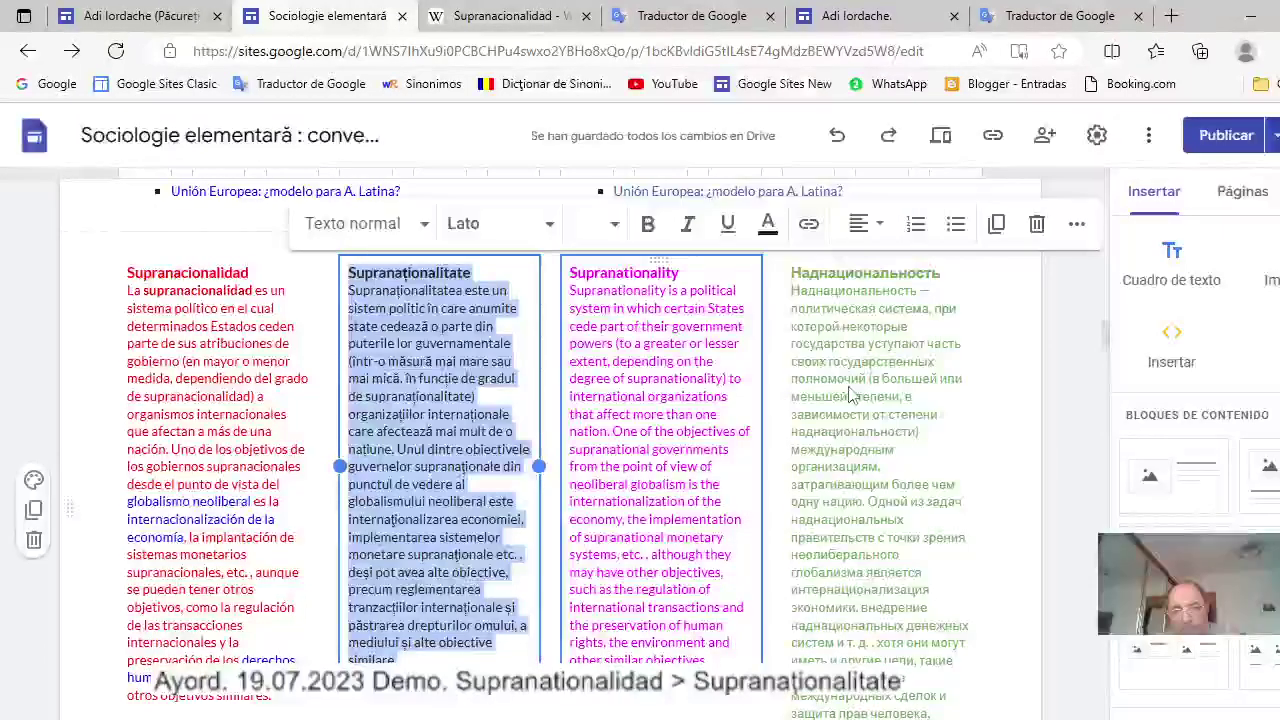
Remove the second image placeholder of the three-column block under the external links row and paste the Romanian Supranaționalitate text into its caption.
{"action": "left_click_drag", "start_coordinate": [1106, 336], "coordinate": [1104, 425]}
{"action": "scroll", "coordinate": [1105, 508], "scroll_direction": "down", "scroll_amount": 2}
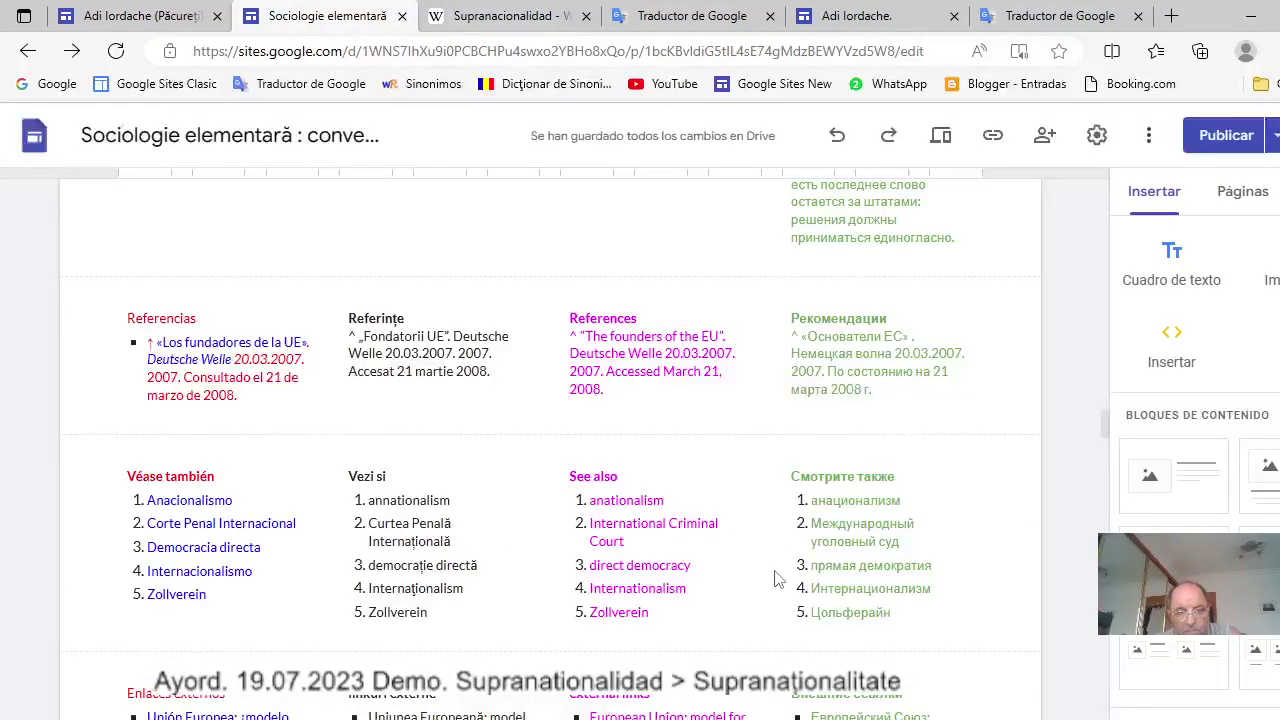
{"action": "scroll", "coordinate": [770, 585], "scroll_direction": "down", "scroll_amount": 3}
{"action": "left_click", "coordinate": [640, 584]}
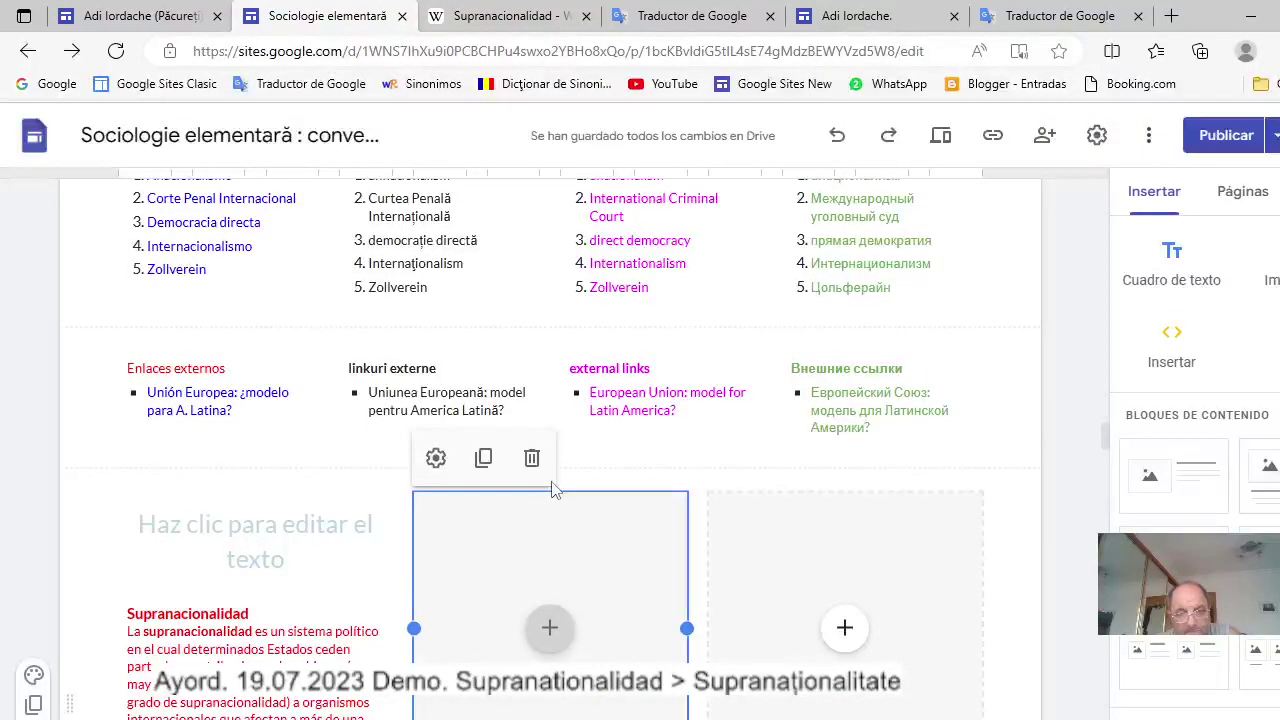
{"action": "left_click", "coordinate": [531, 458]}
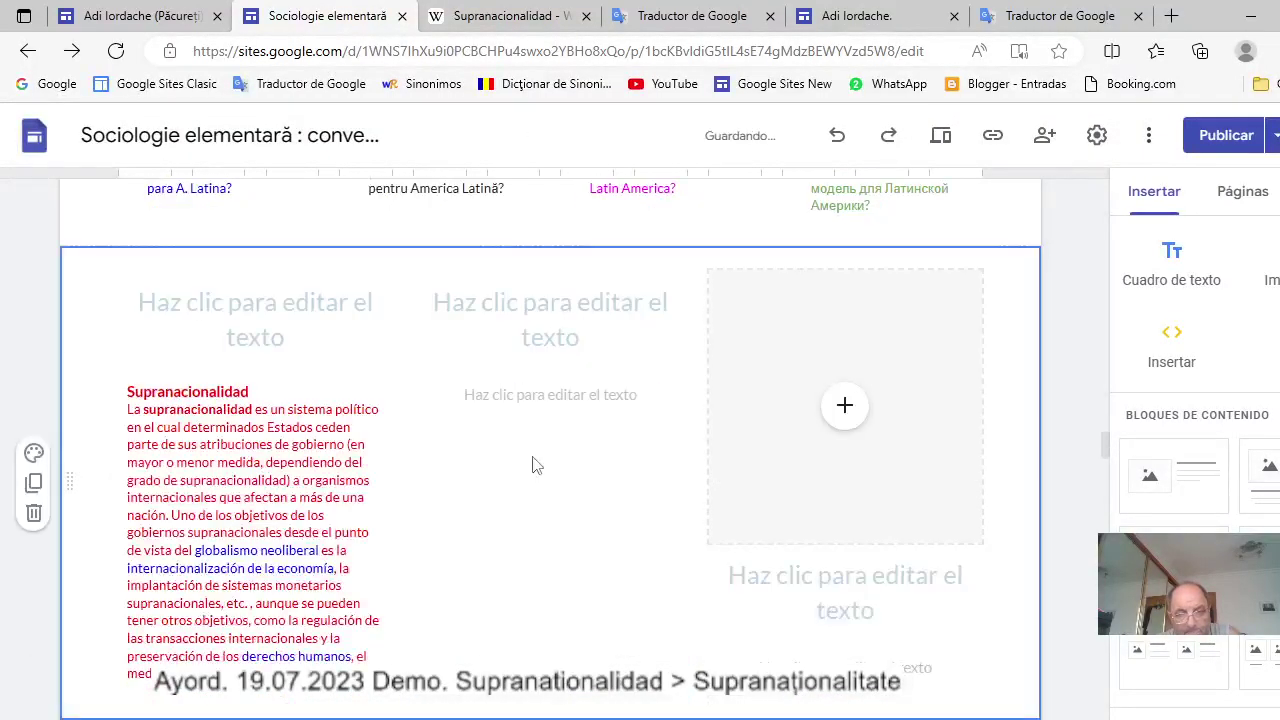
{"action": "left_click", "coordinate": [564, 398]}
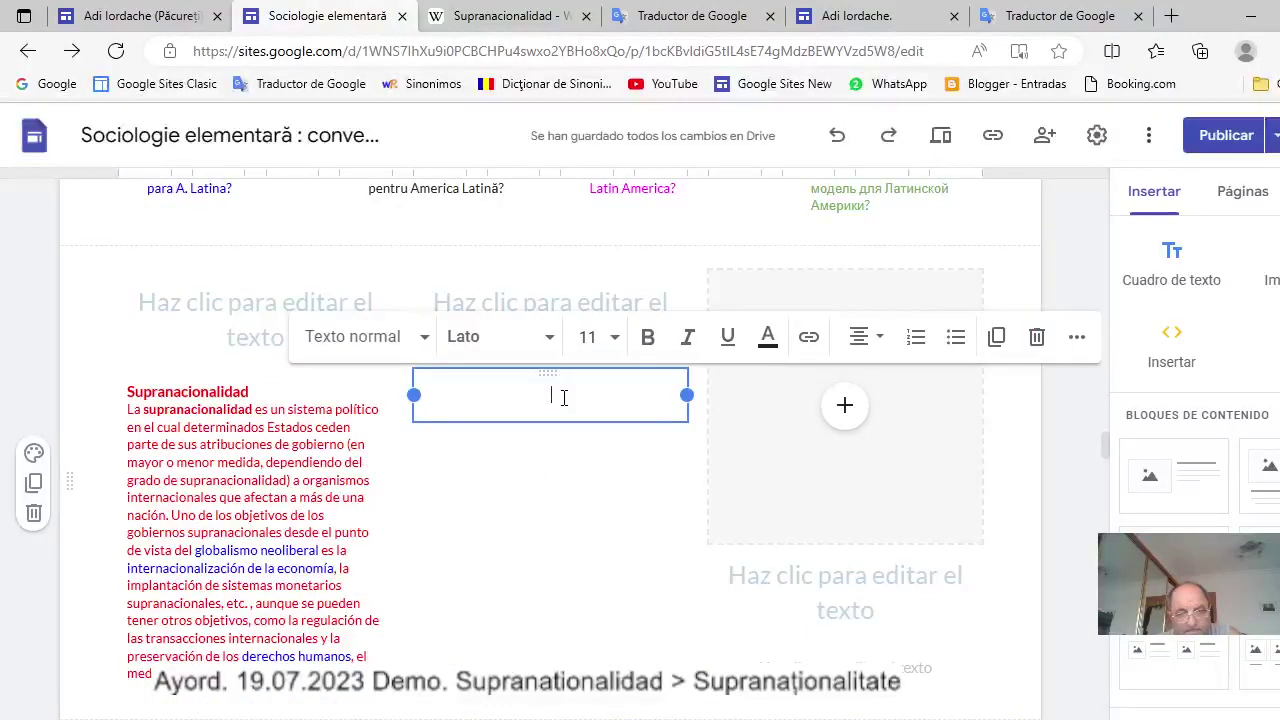
{"action": "right_click", "coordinate": [564, 398]}
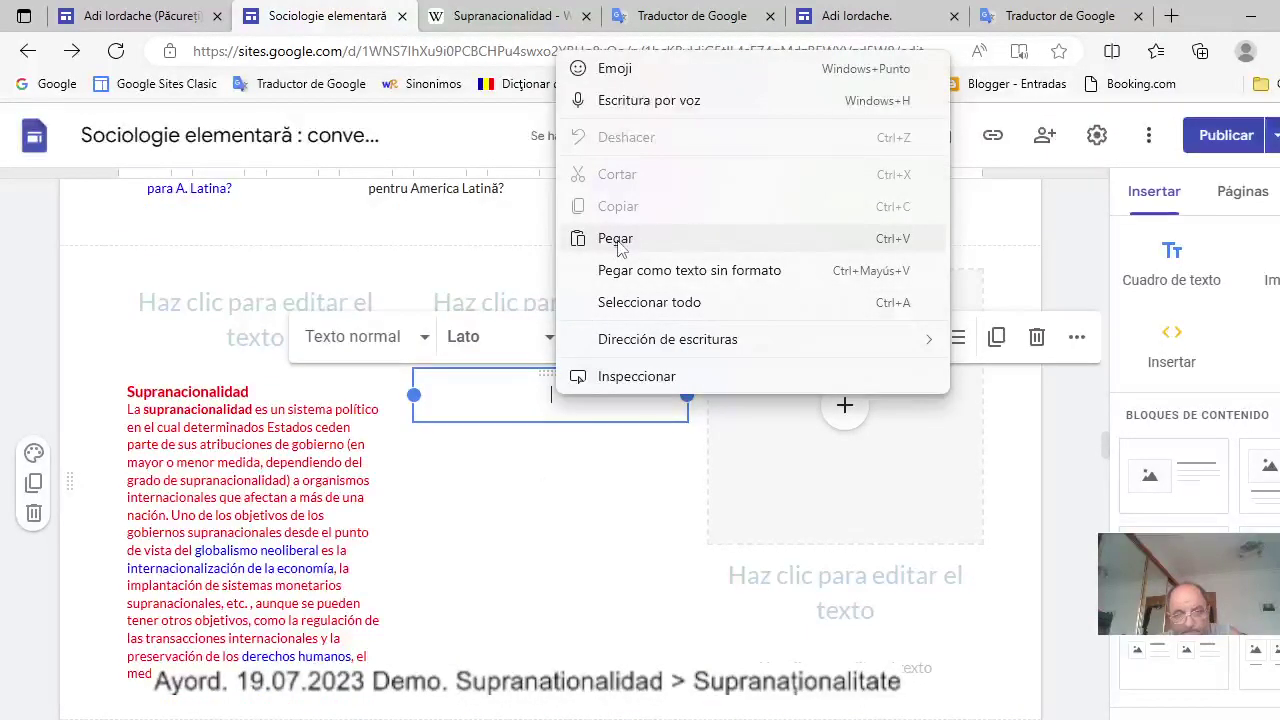
{"action": "left_click", "coordinate": [616, 240]}
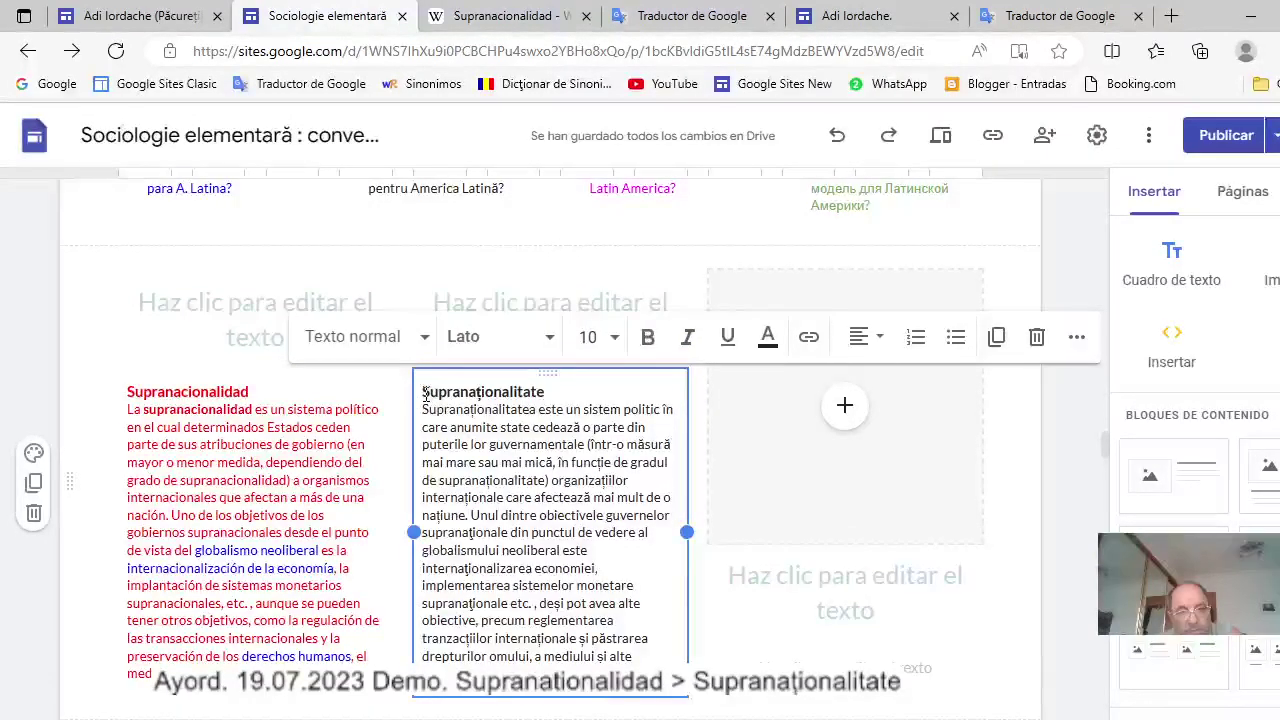
Colour all the Romanian text in the middle column of the three-column block light grey.
{"action": "key", "text": "ctrl+a"}
{"action": "key", "text": "ctrl+c"}
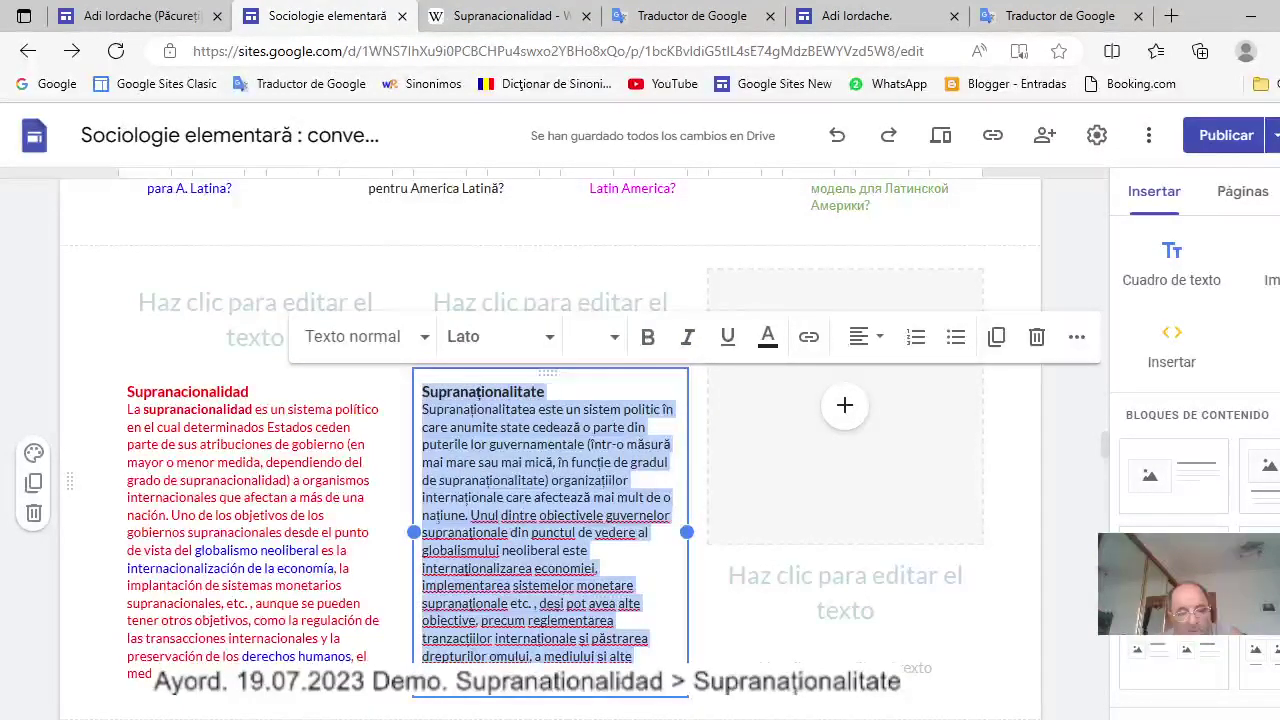
{"action": "left_click", "coordinate": [768, 337]}
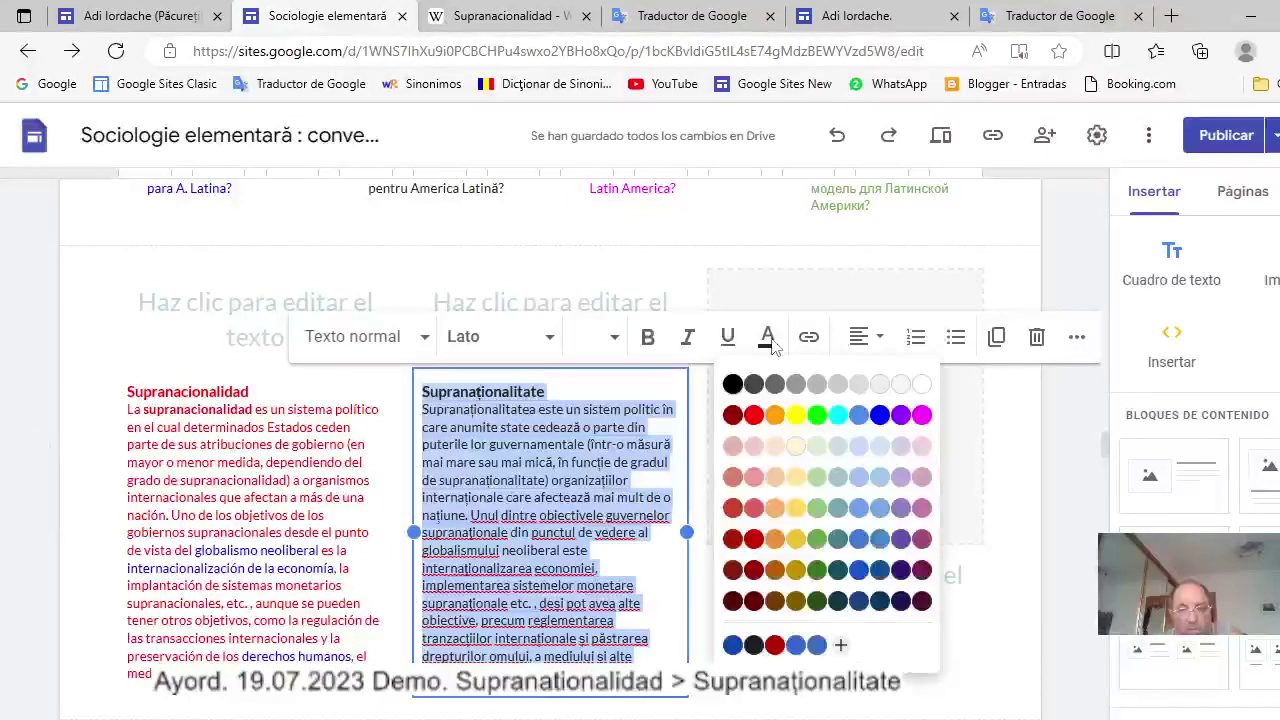
{"action": "left_click", "coordinate": [818, 387]}
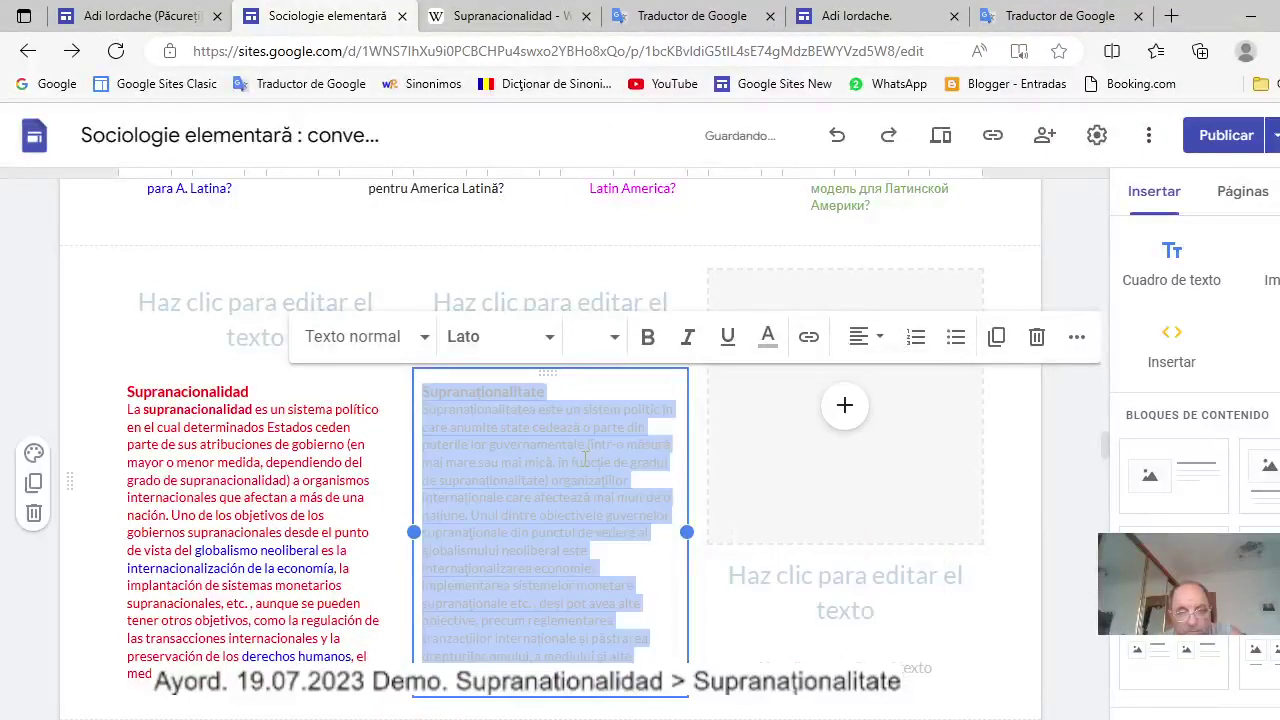
{"action": "left_click", "coordinate": [585, 457]}
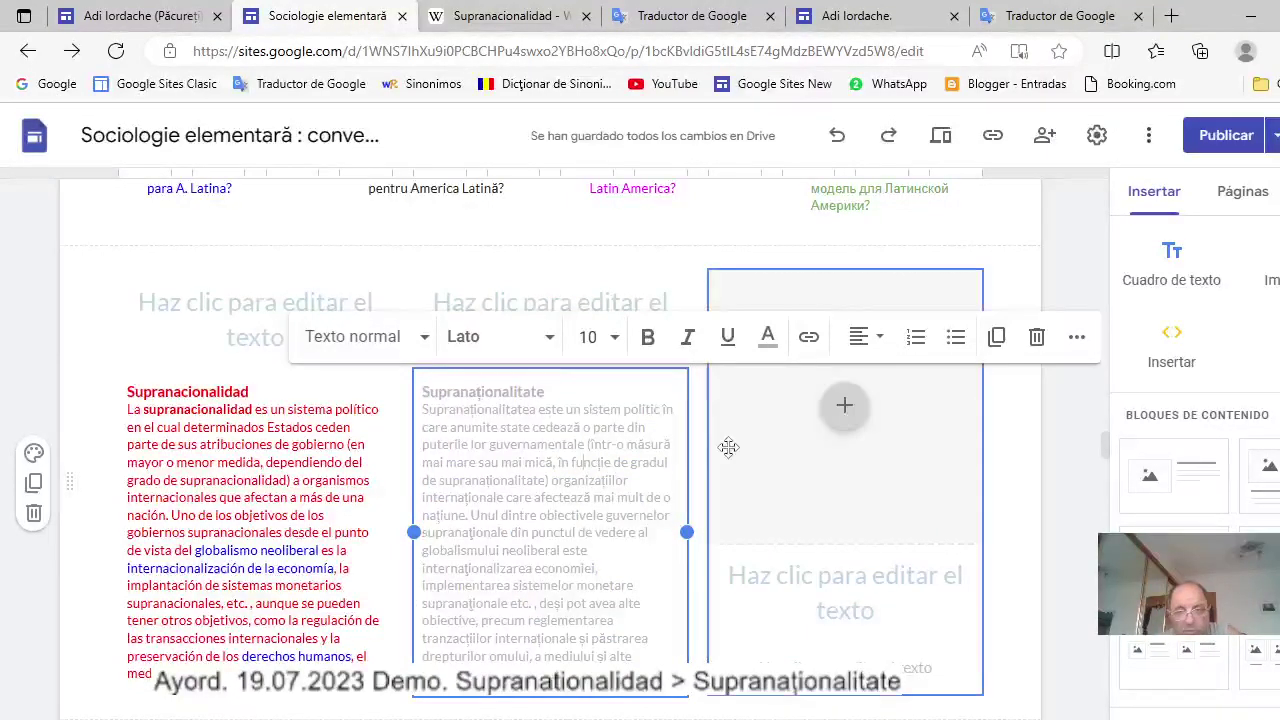
Remove the third image placeholder of the three-column block and paste the Romanian Supranaționalitate text into its caption.
{"action": "left_click", "coordinate": [926, 440]}
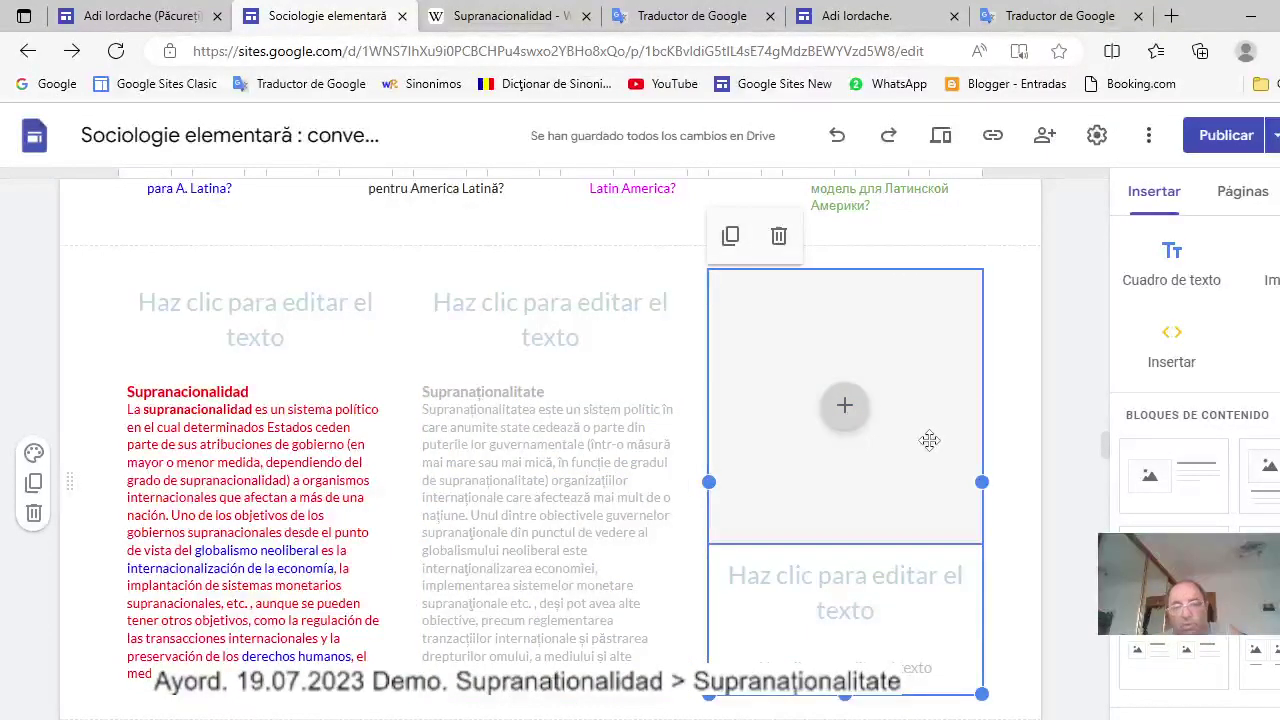
{"action": "left_click", "coordinate": [926, 440]}
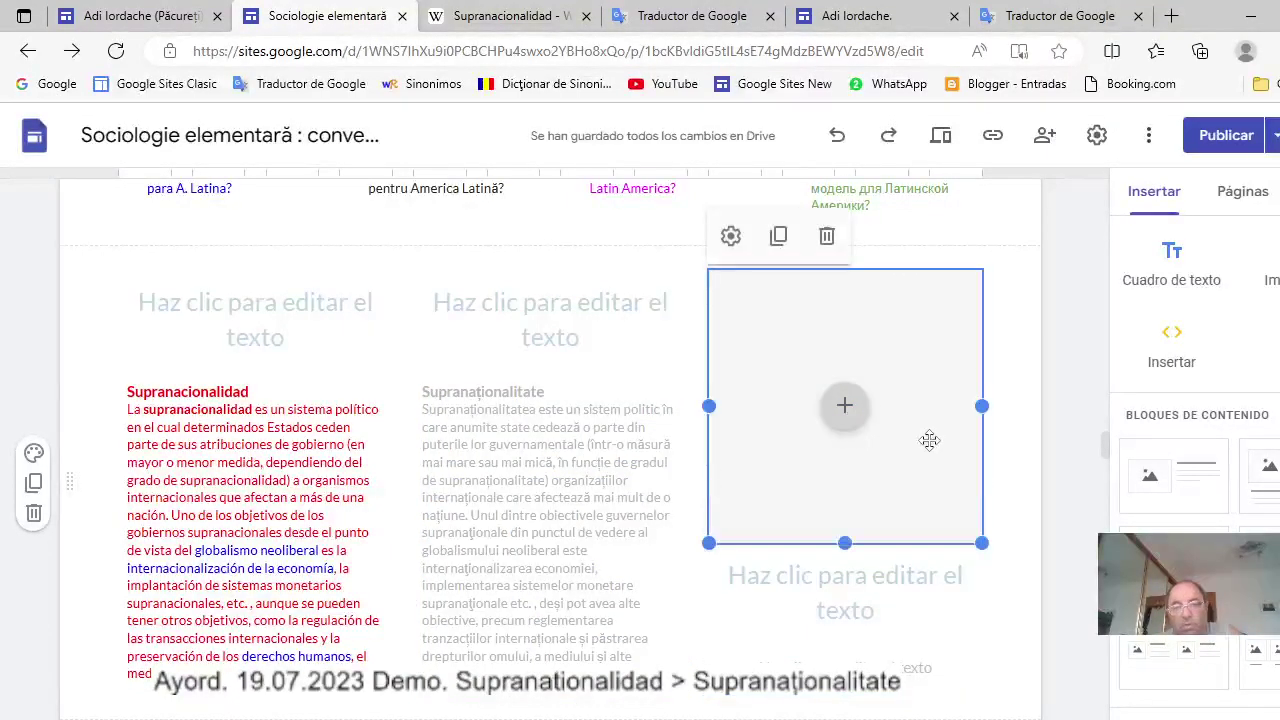
{"action": "left_click", "coordinate": [827, 238]}
{"action": "left_click", "coordinate": [849, 392]}
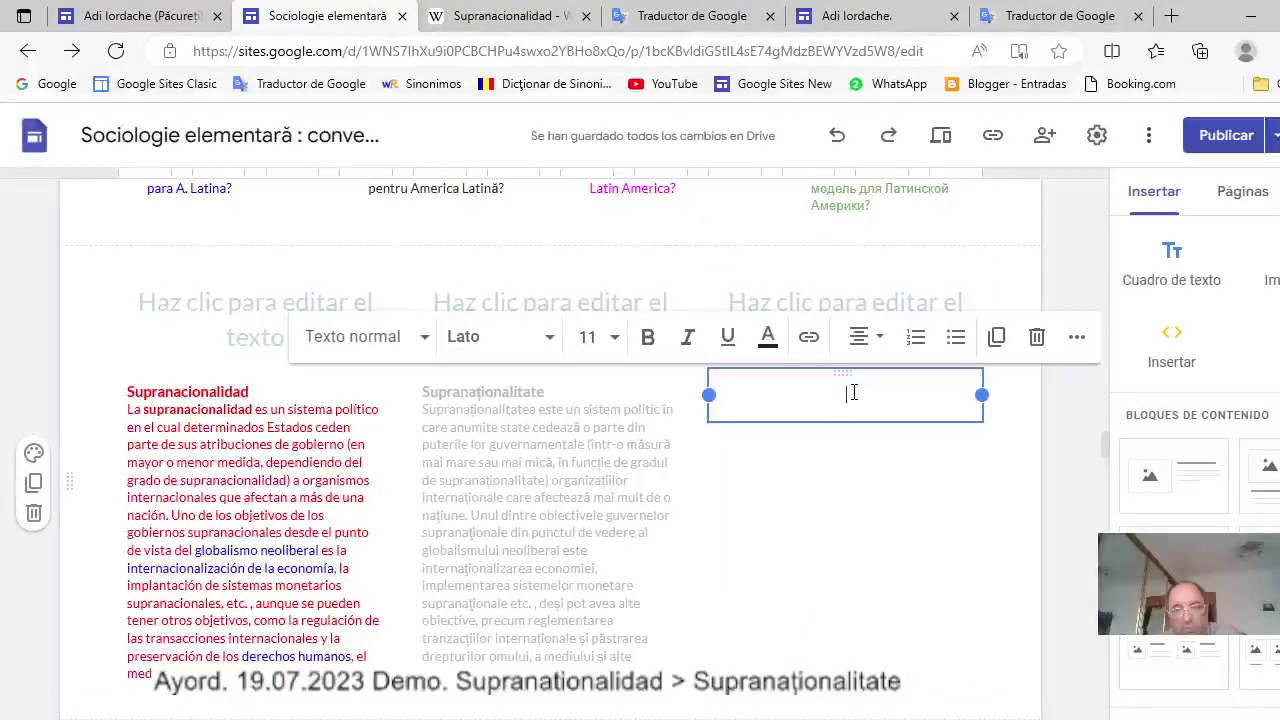
{"action": "right_click", "coordinate": [852, 392]}
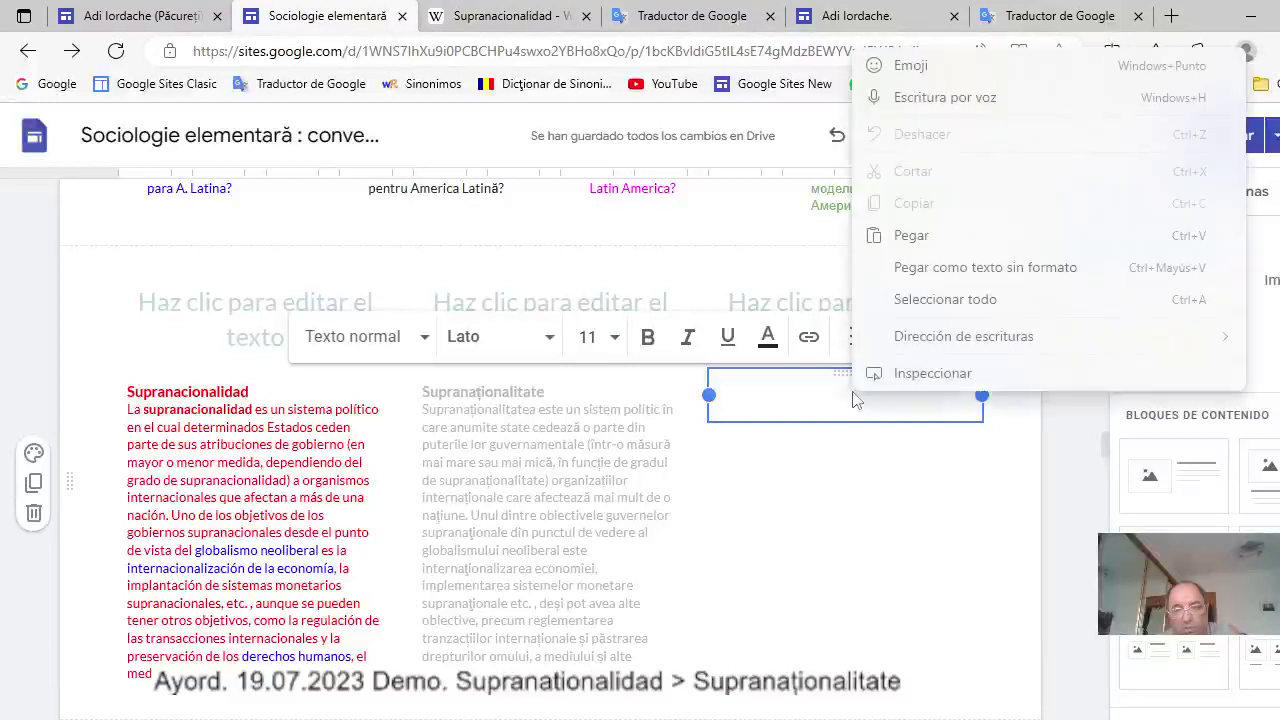
{"action": "left_click", "coordinate": [912, 236]}
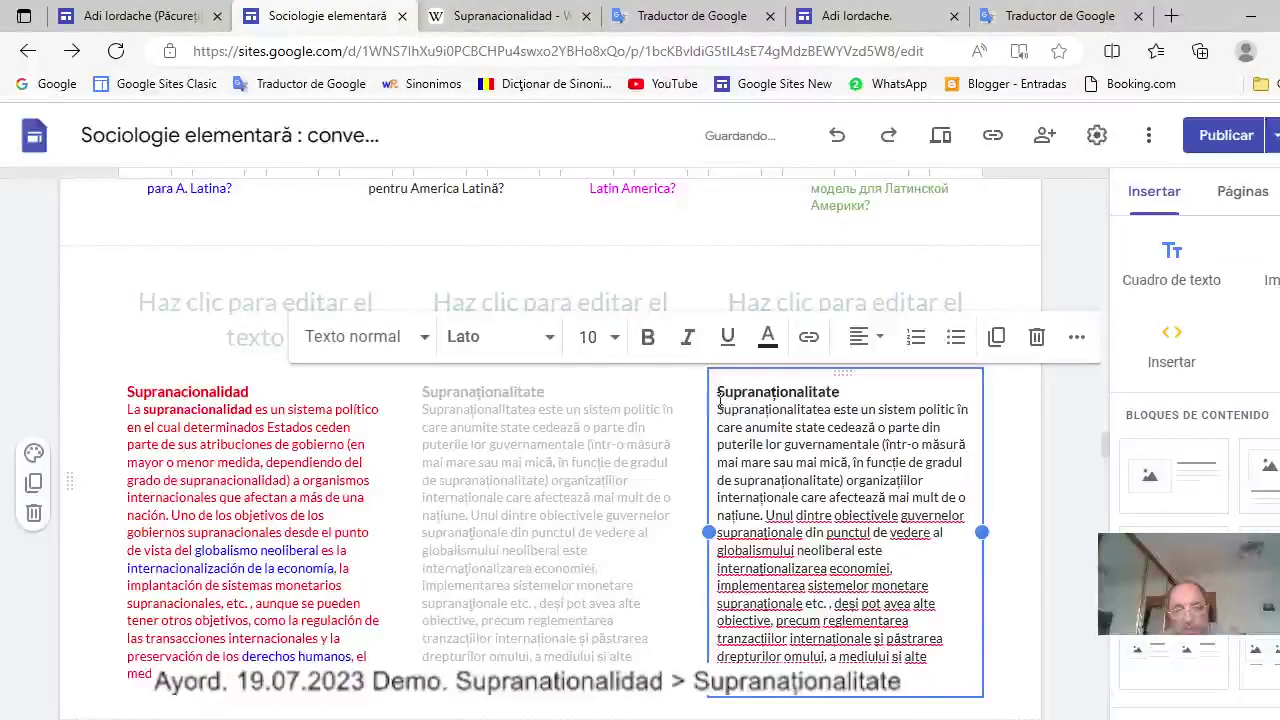
Colour all the Romanian text in the third column of the three-column block very light grey.
{"action": "left_click_drag", "start_coordinate": [722, 393], "coordinate": [928, 657]}
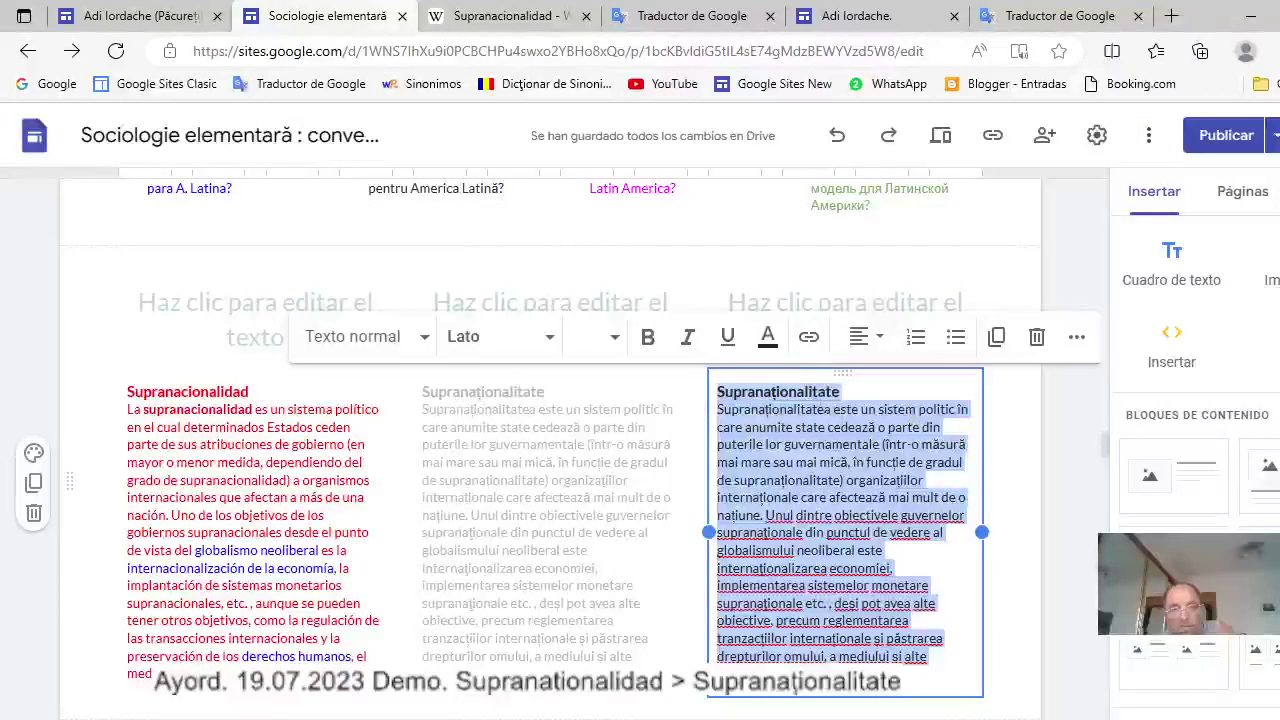
{"action": "left_click", "coordinate": [768, 340]}
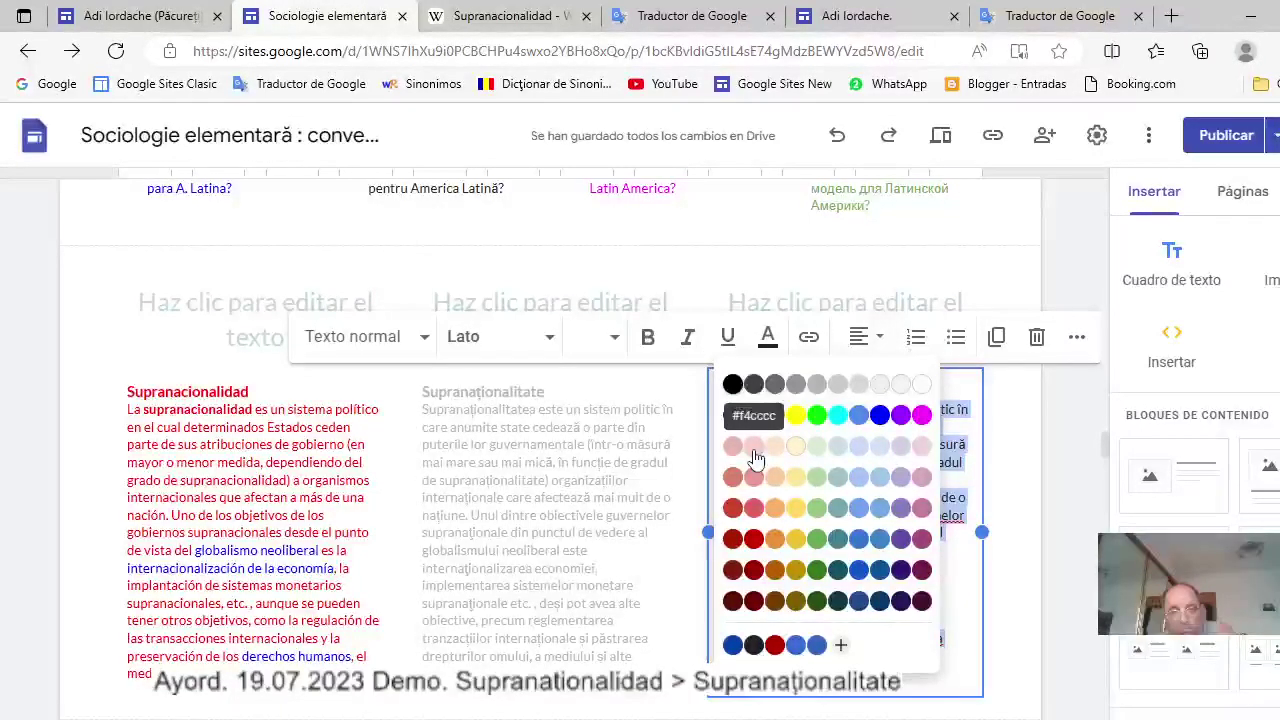
{"action": "left_click", "coordinate": [883, 388]}
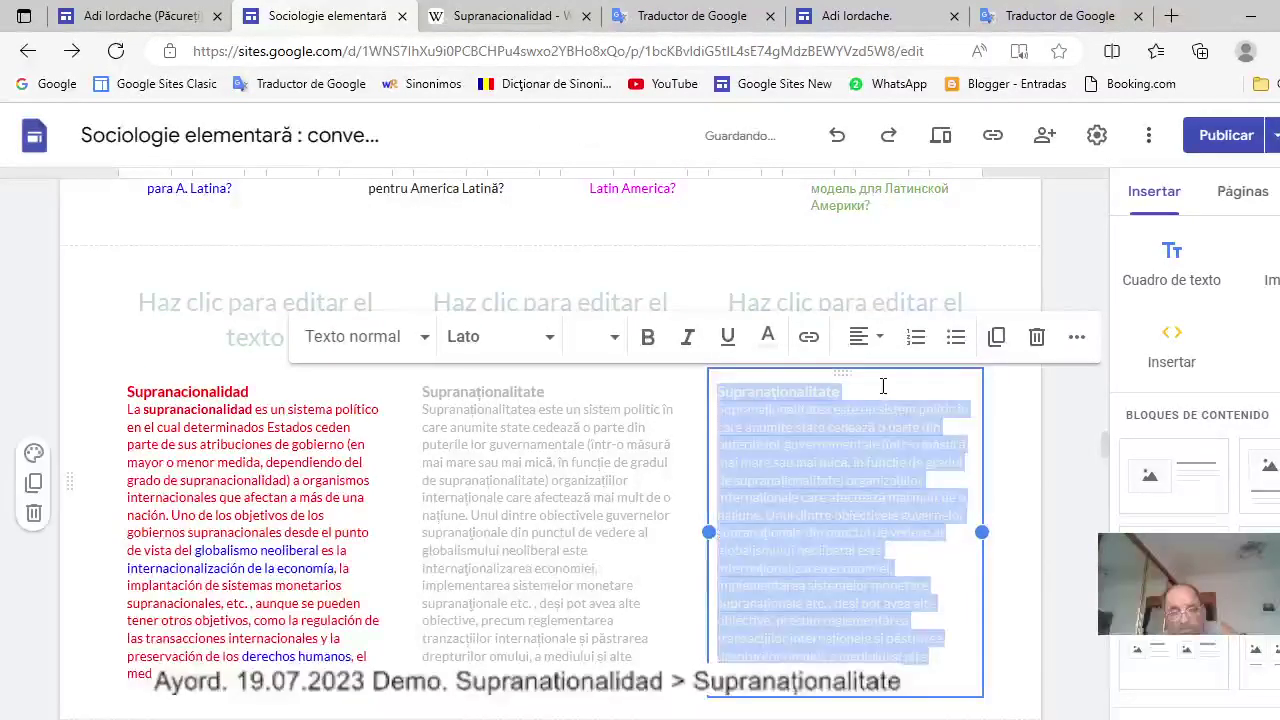
{"action": "left_click", "coordinate": [861, 465]}
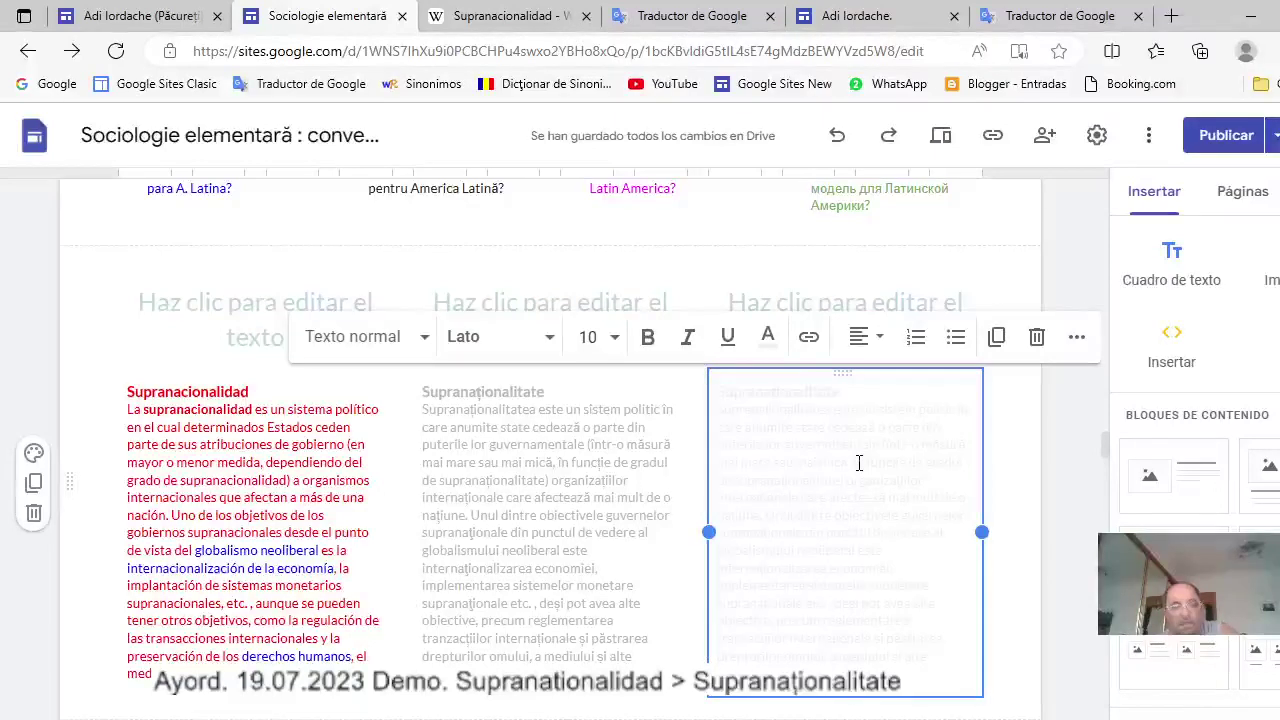
{"action": "scroll", "coordinate": [860, 467], "scroll_direction": "down", "scroll_amount": 2}
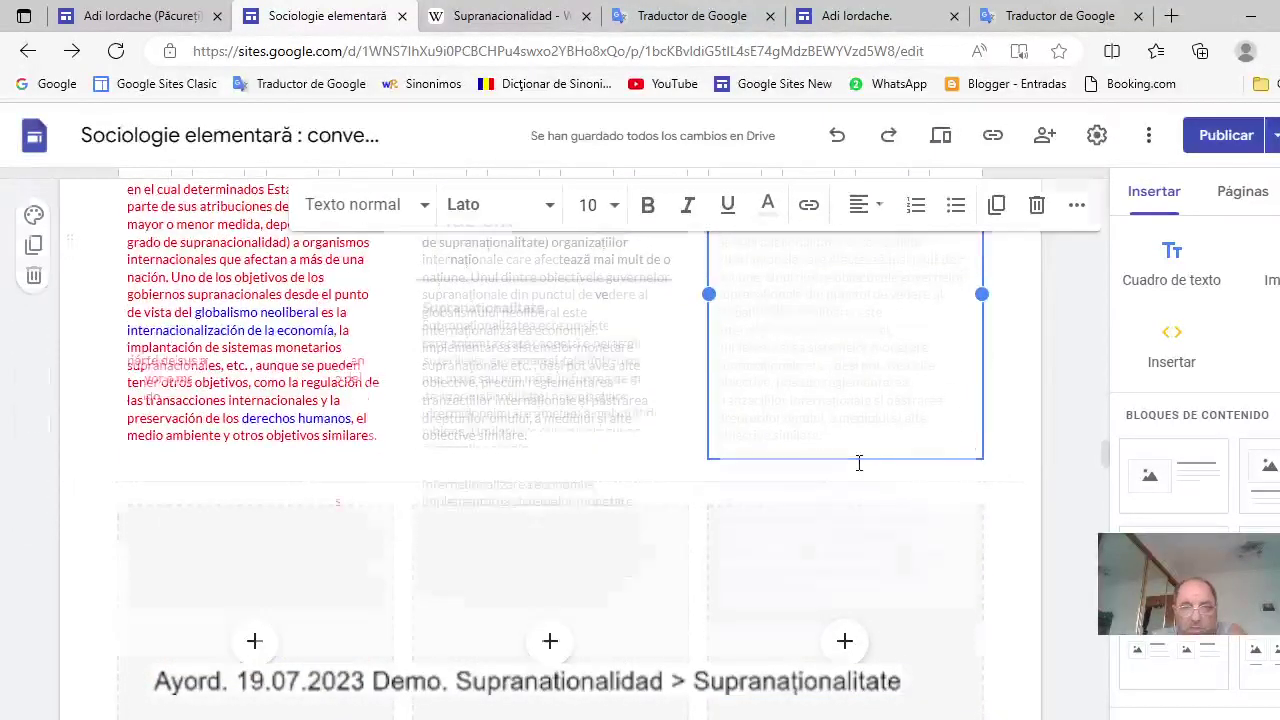
{"action": "scroll", "coordinate": [860, 467], "scroll_direction": "up", "scroll_amount": 4}
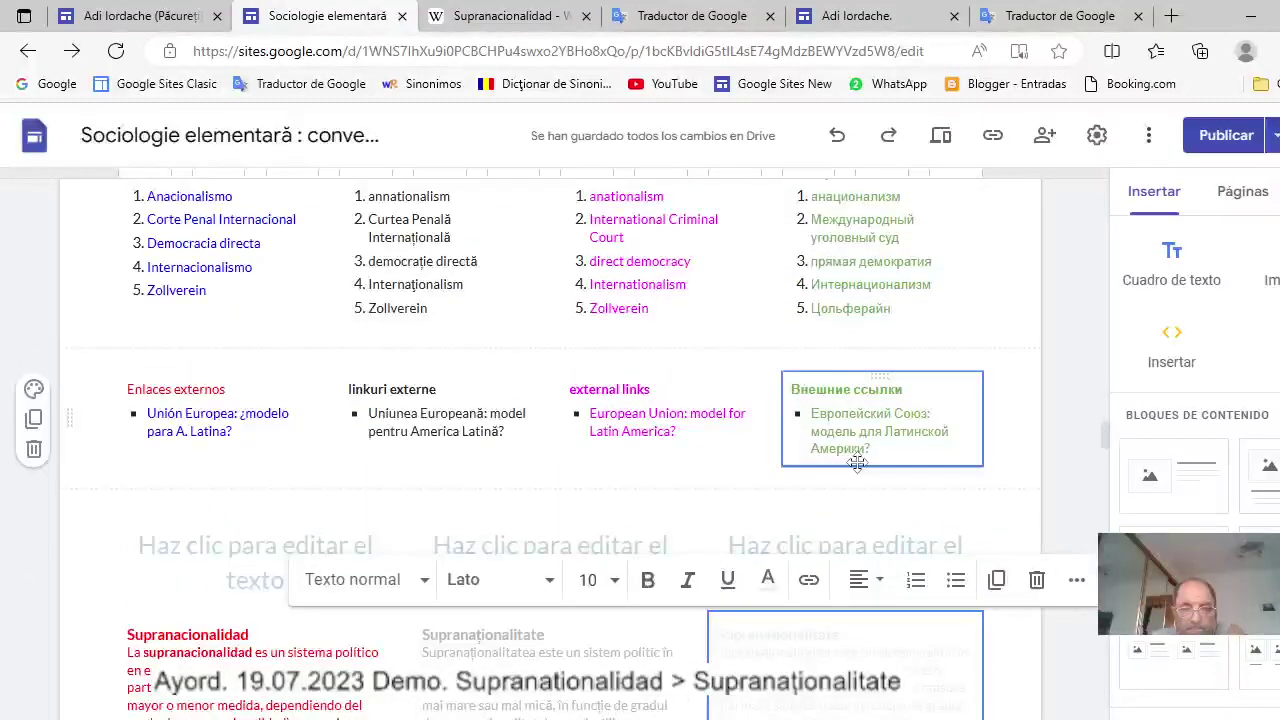
{"action": "scroll", "coordinate": [857, 463], "scroll_direction": "up", "scroll_amount": 3}
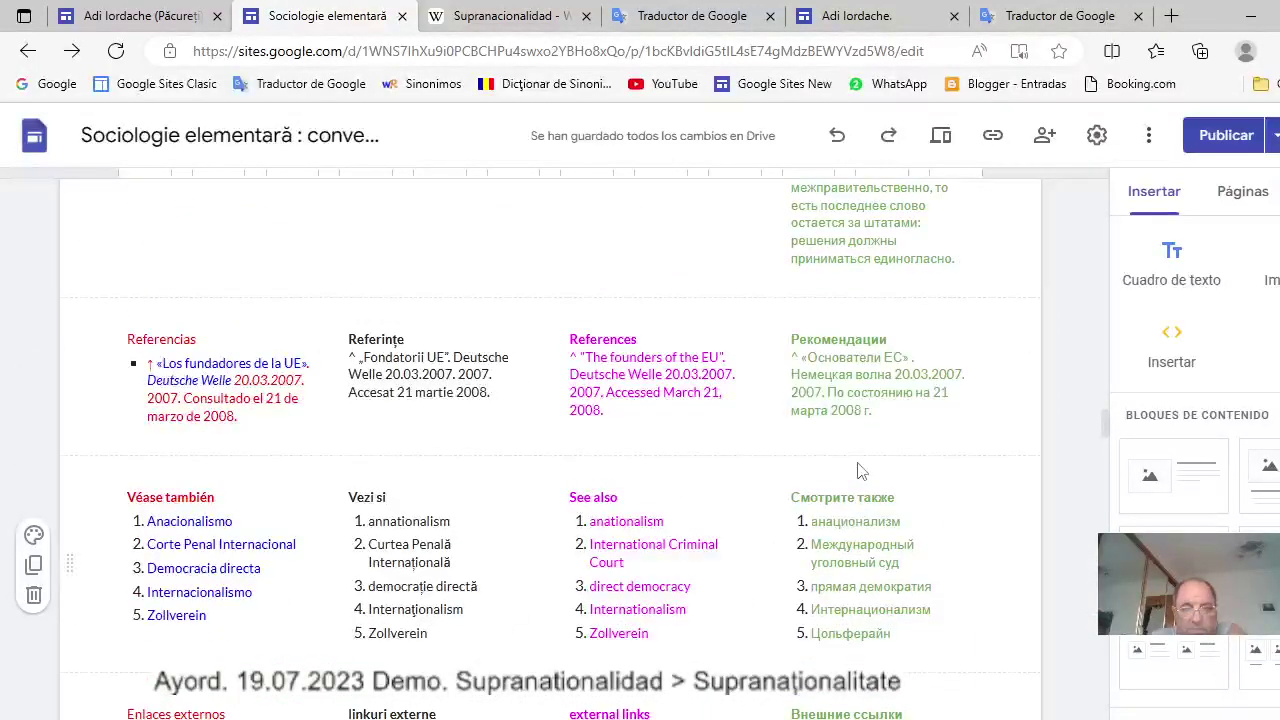
{"action": "scroll", "coordinate": [860, 470], "scroll_direction": "down", "scroll_amount": 1}
{"action": "scroll", "coordinate": [858, 468], "scroll_direction": "down", "scroll_amount": 4}
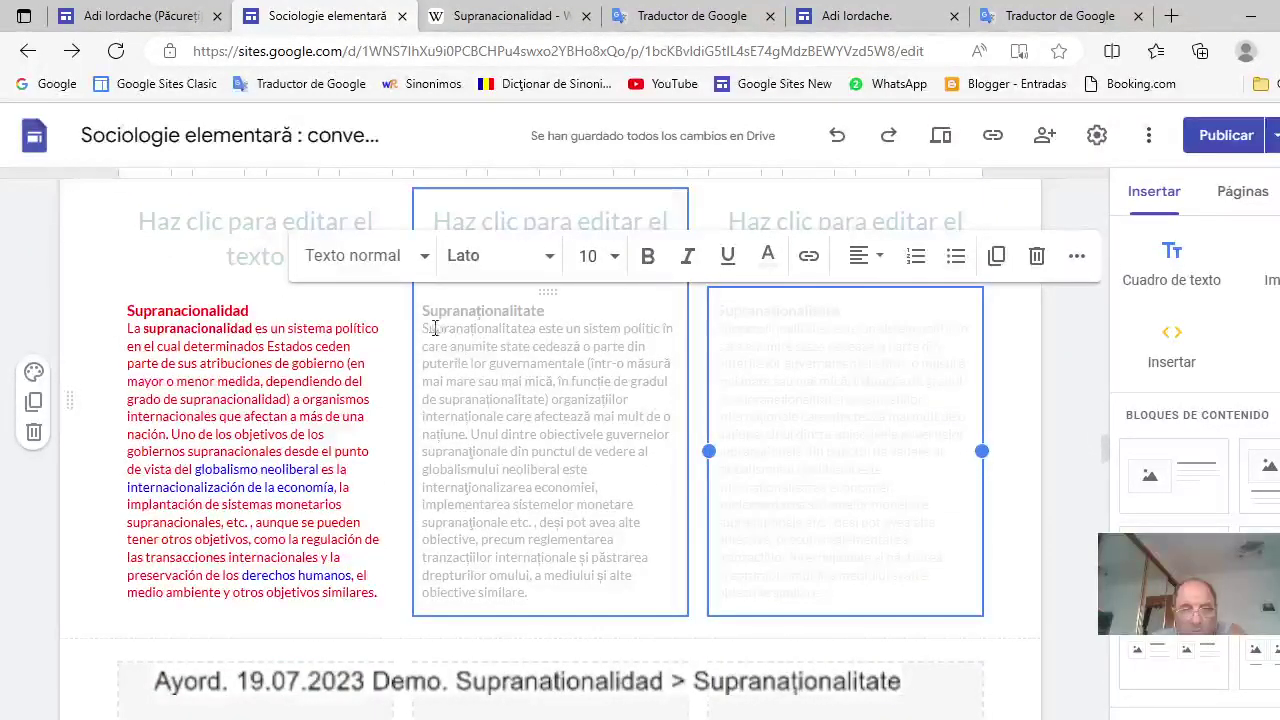
{"action": "left_click", "coordinate": [425, 309]}
{"action": "left_click_drag", "start_coordinate": [423, 306], "coordinate": [531, 593]}
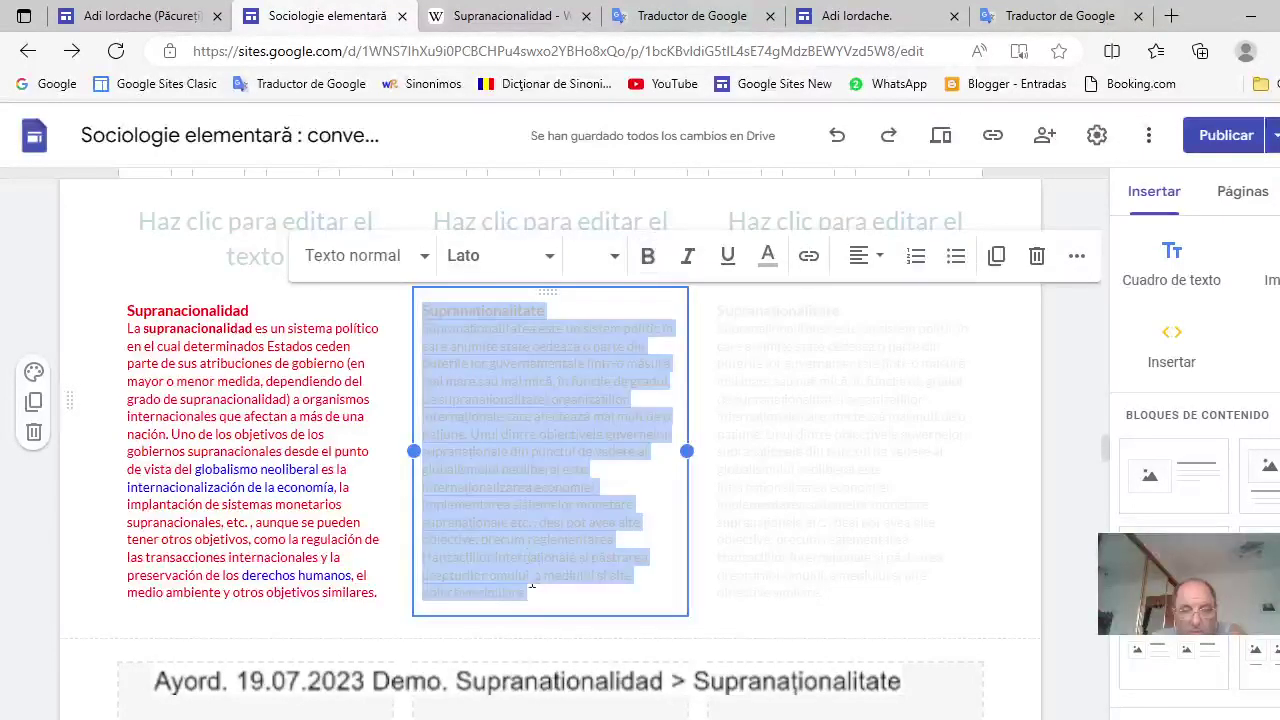
{"action": "right_click", "coordinate": [501, 446]}
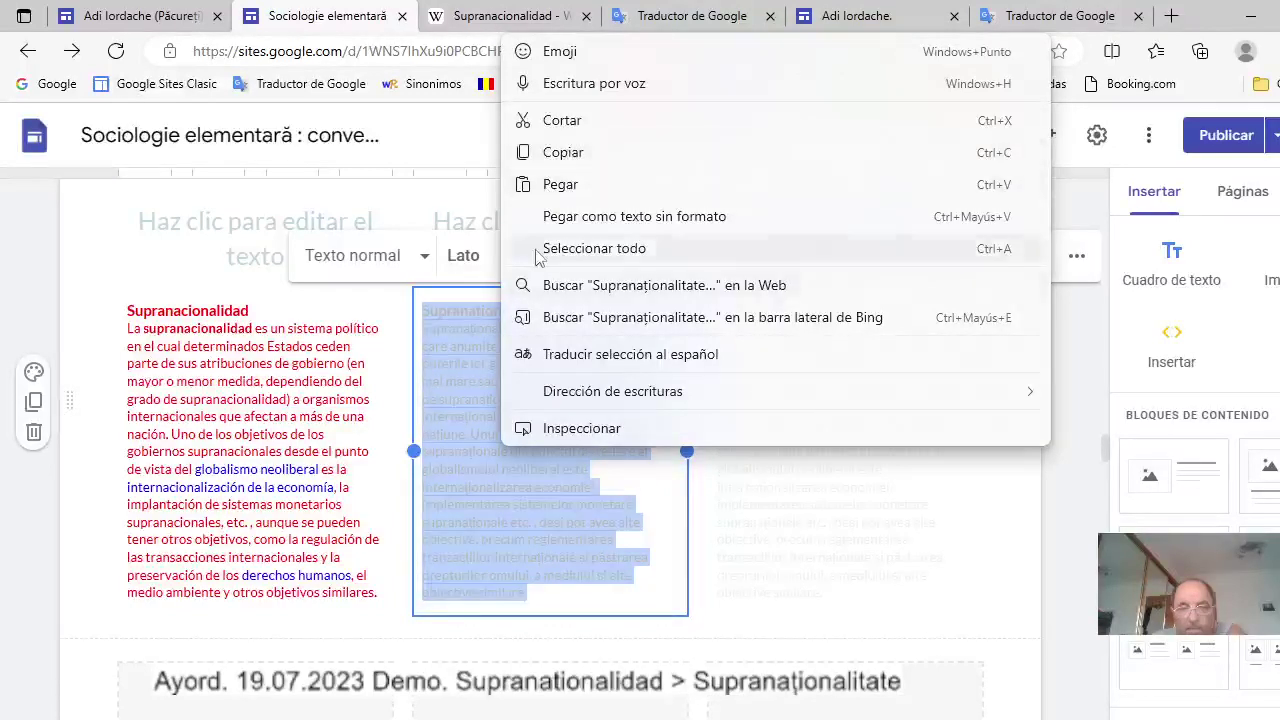
{"action": "left_click", "coordinate": [780, 491]}
Copy the very light grey Romanian text from the third column and go to the two-column block with the Spanish text.
{"action": "left_click", "coordinate": [733, 343]}
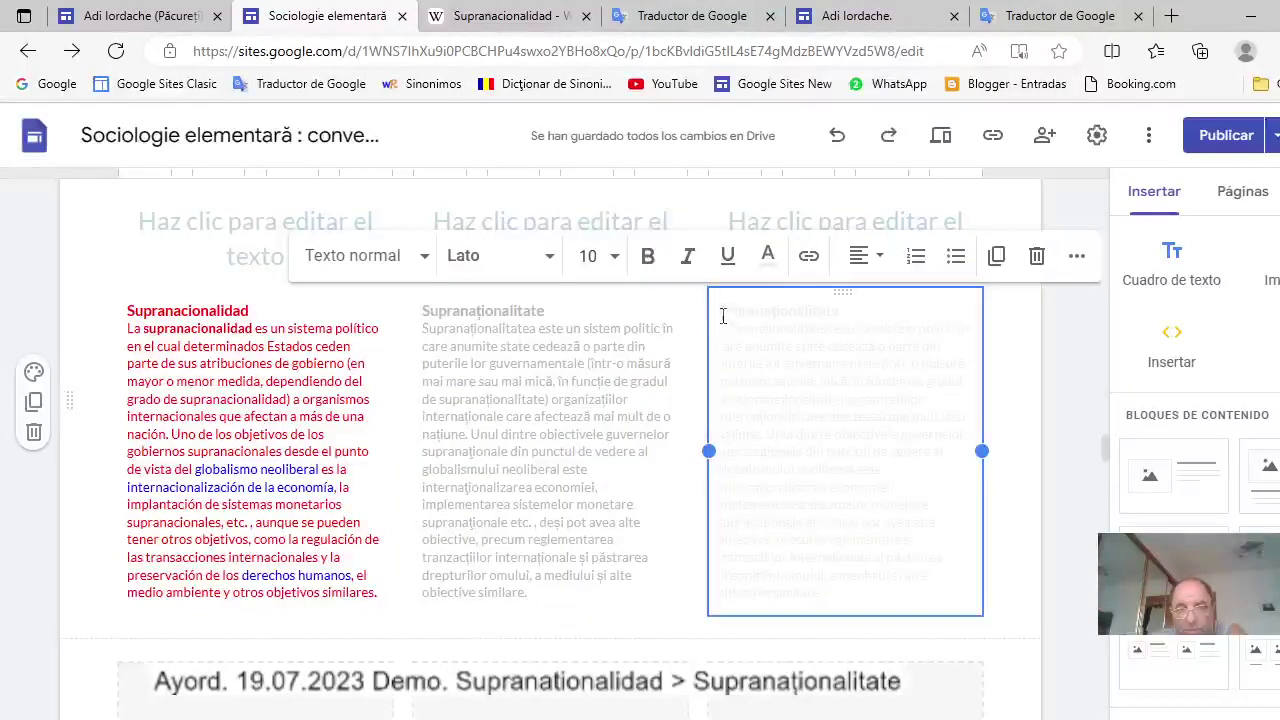
{"action": "left_click_drag", "start_coordinate": [720, 314], "coordinate": [837, 592]}
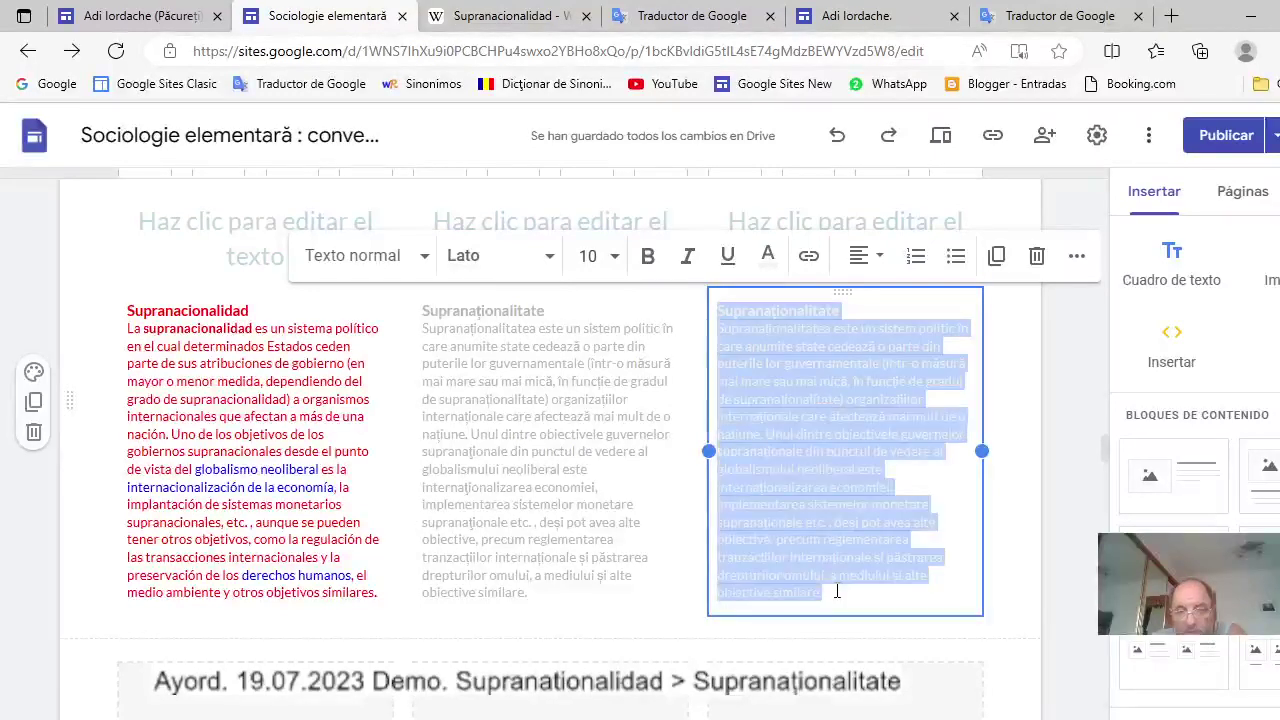
{"action": "right_click", "coordinate": [805, 427]}
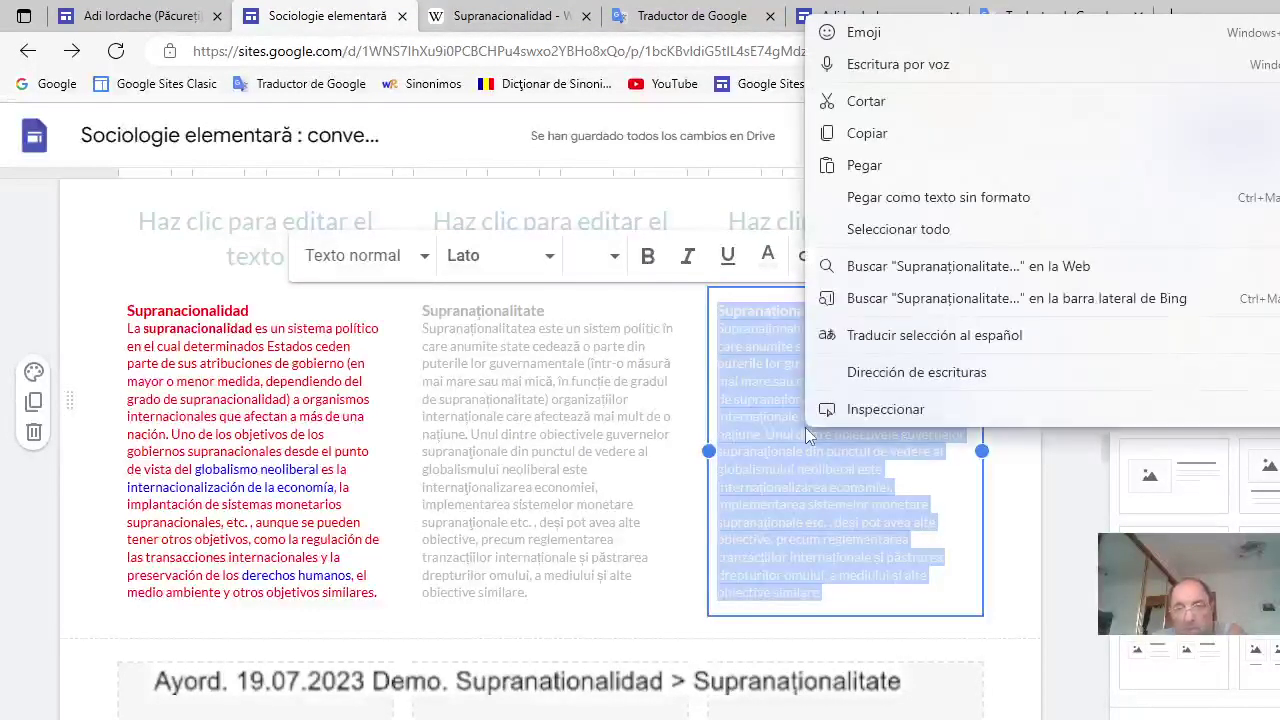
{"action": "left_click", "coordinate": [868, 135]}
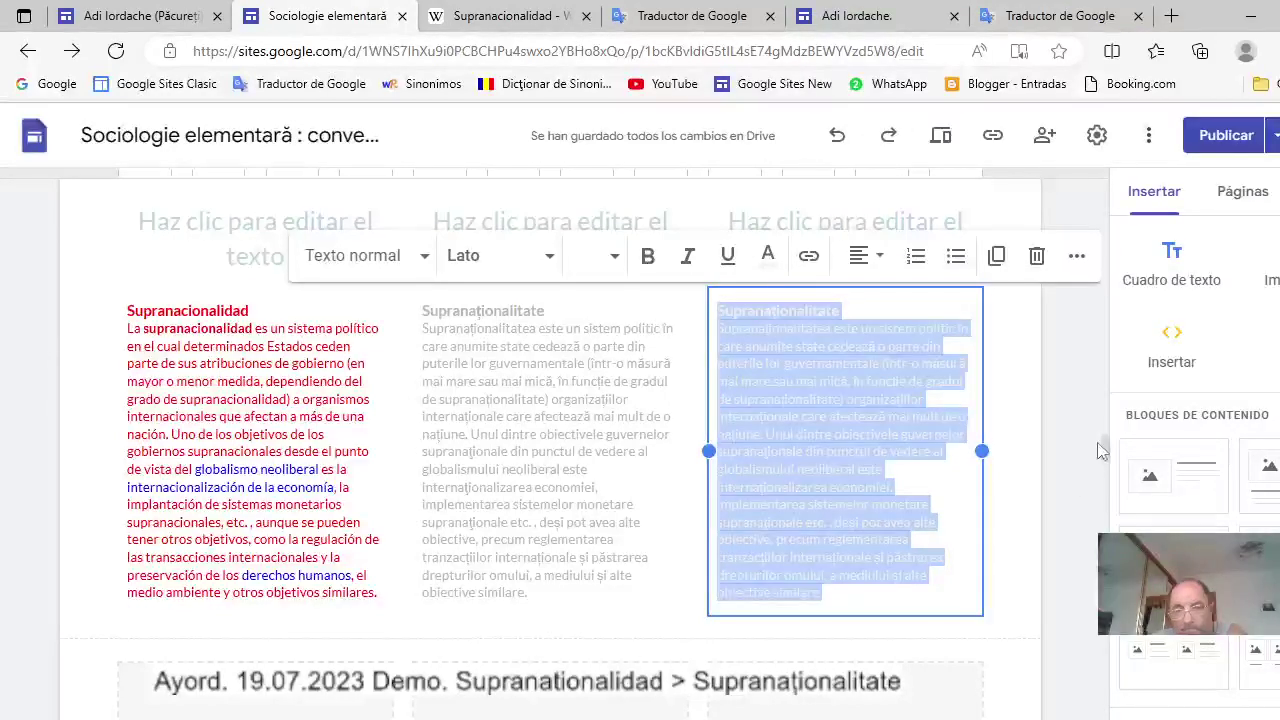
{"action": "left_click_drag", "start_coordinate": [1107, 450], "coordinate": [1100, 585]}
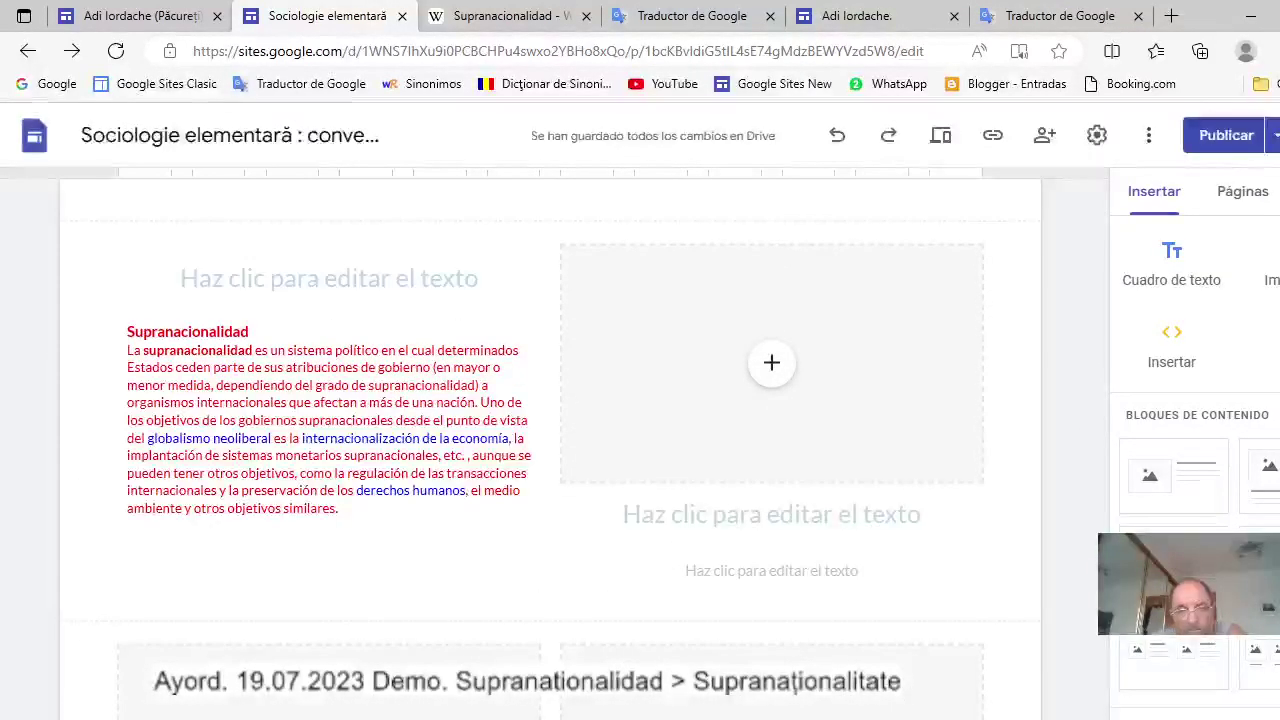
Remove the second column's image placeholder in the two-column block and paste the very light grey Romanian text into its caption.
{"action": "left_click", "coordinate": [846, 417]}
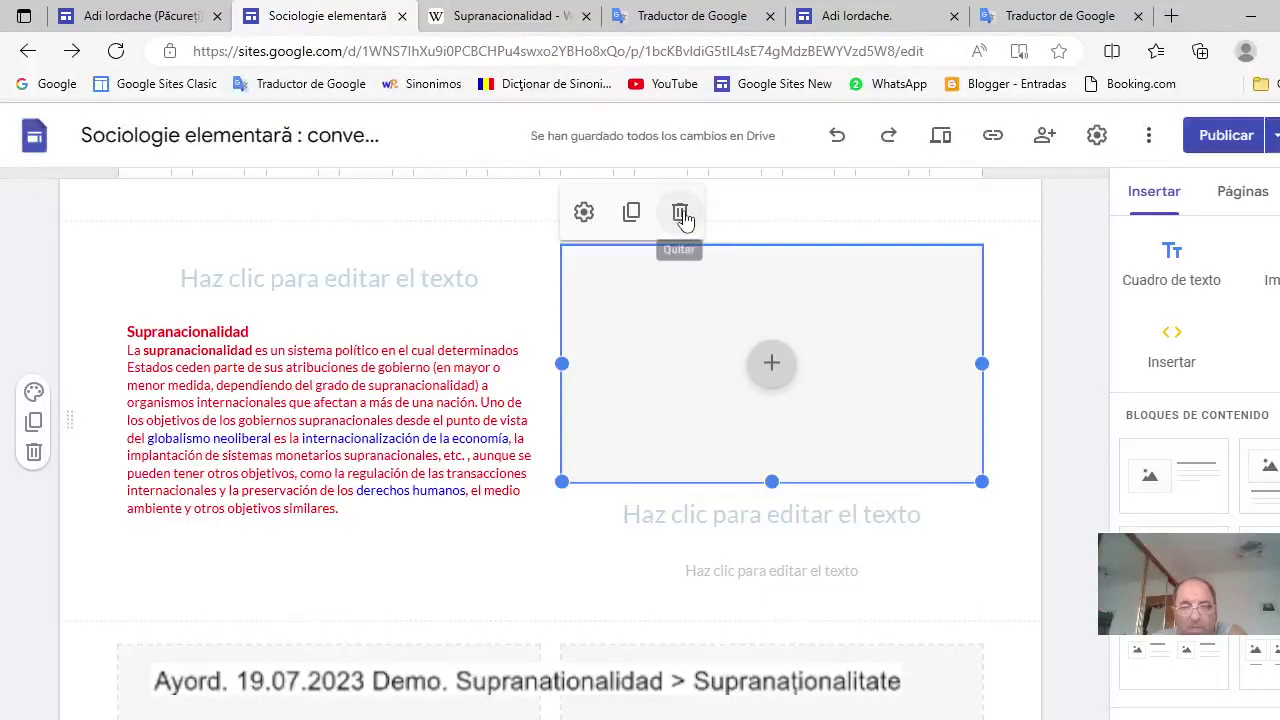
{"action": "left_click", "coordinate": [680, 213]}
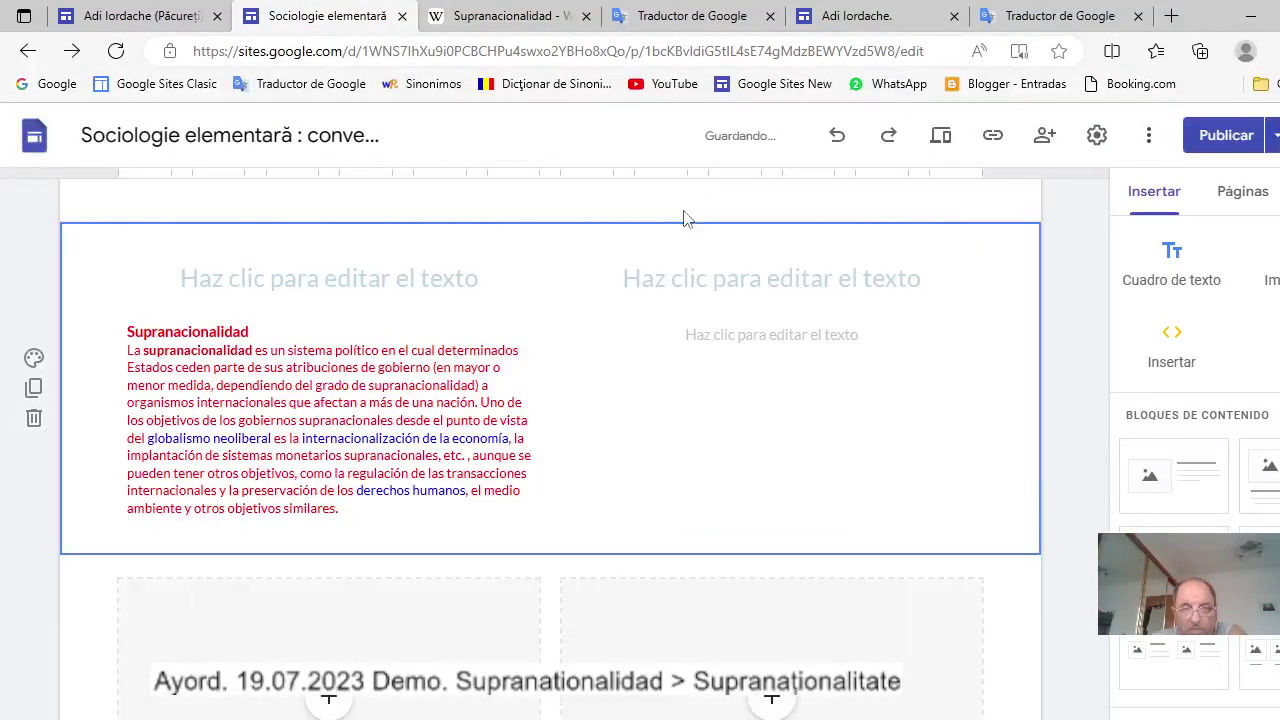
{"action": "left_click", "coordinate": [785, 337]}
{"action": "right_click", "coordinate": [775, 332]}
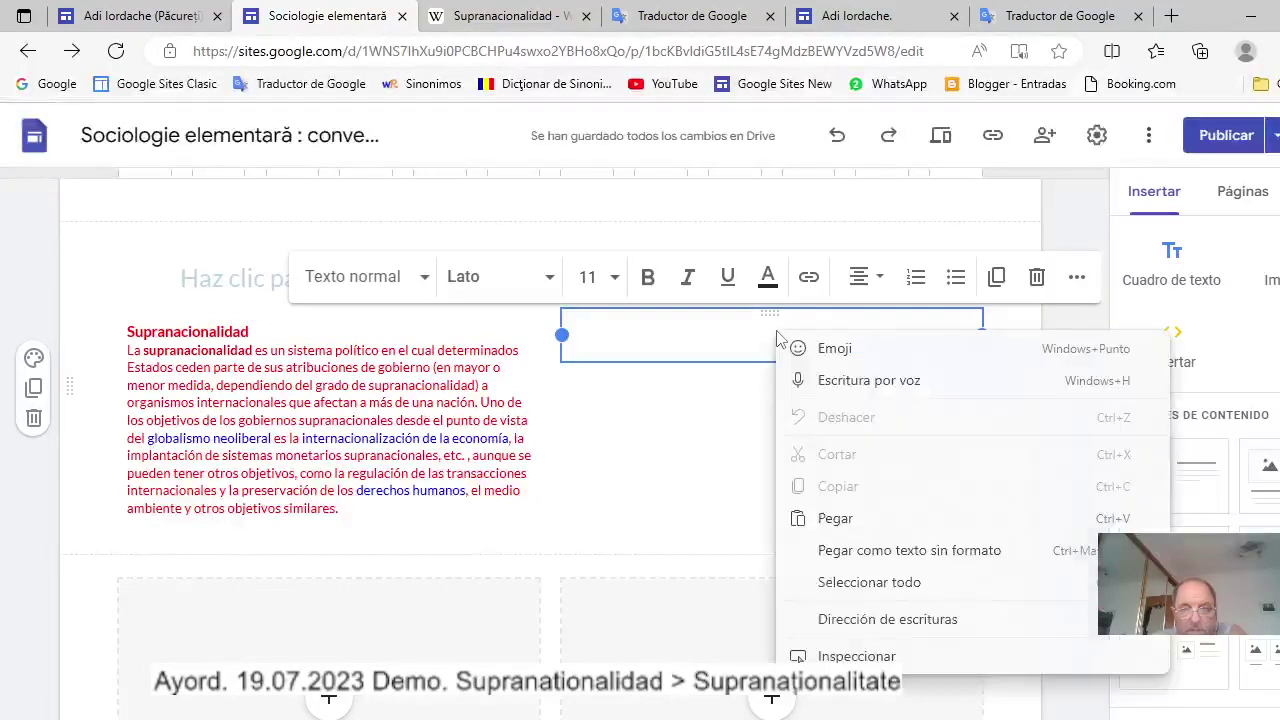
{"action": "left_click", "coordinate": [835, 518]}
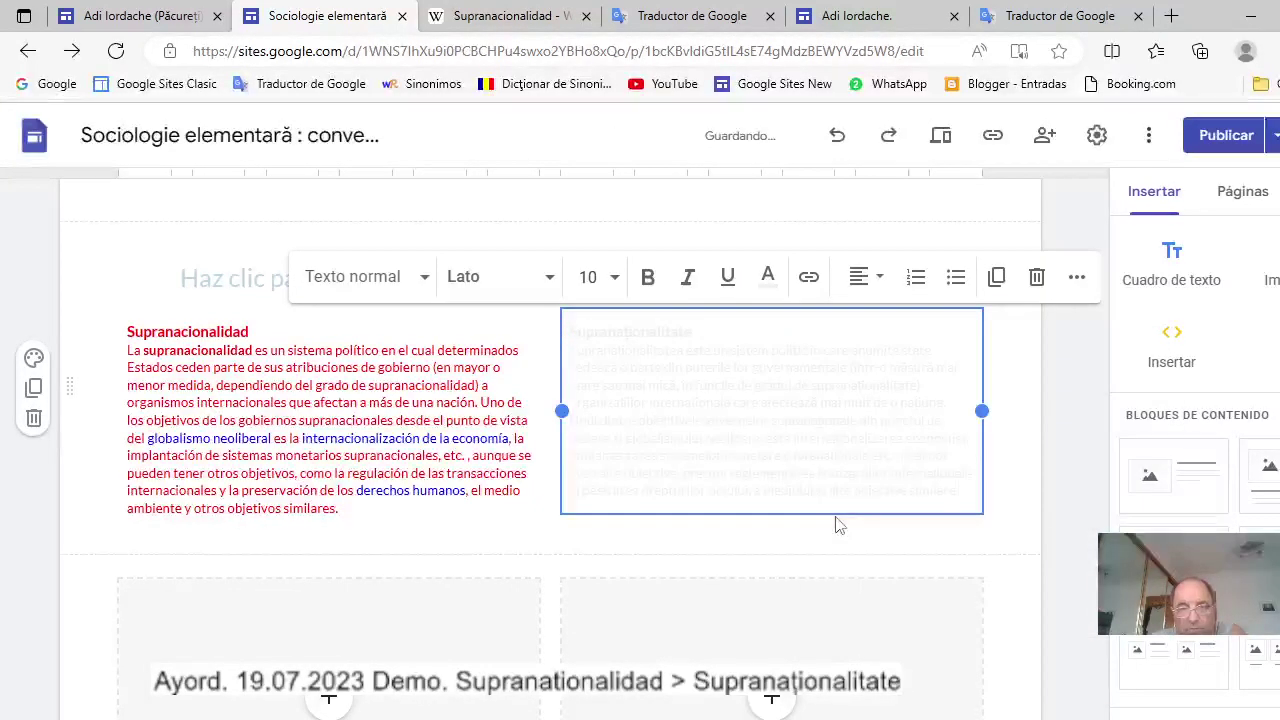
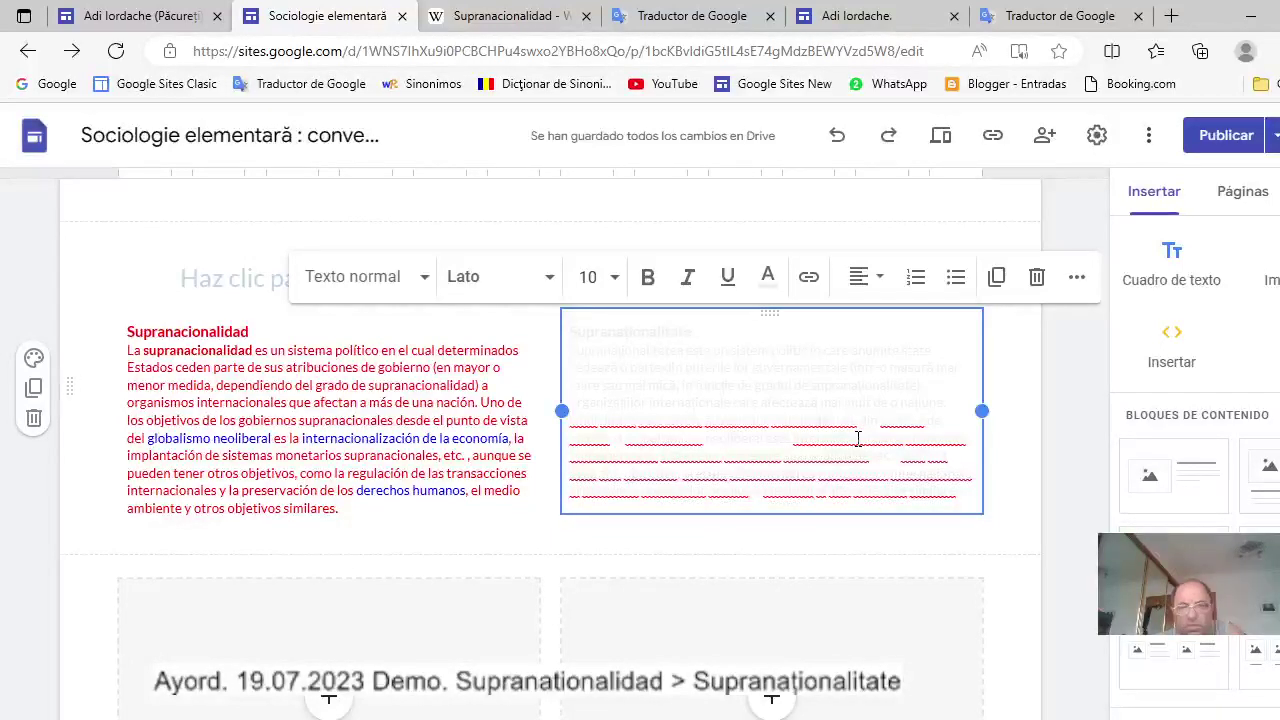
Copy the whole Spanish text from "De esta forma, las normas" to "unanimidad" in the four-column row.
{"action": "scroll", "coordinate": [858, 438], "scroll_direction": "up", "scroll_amount": 5}
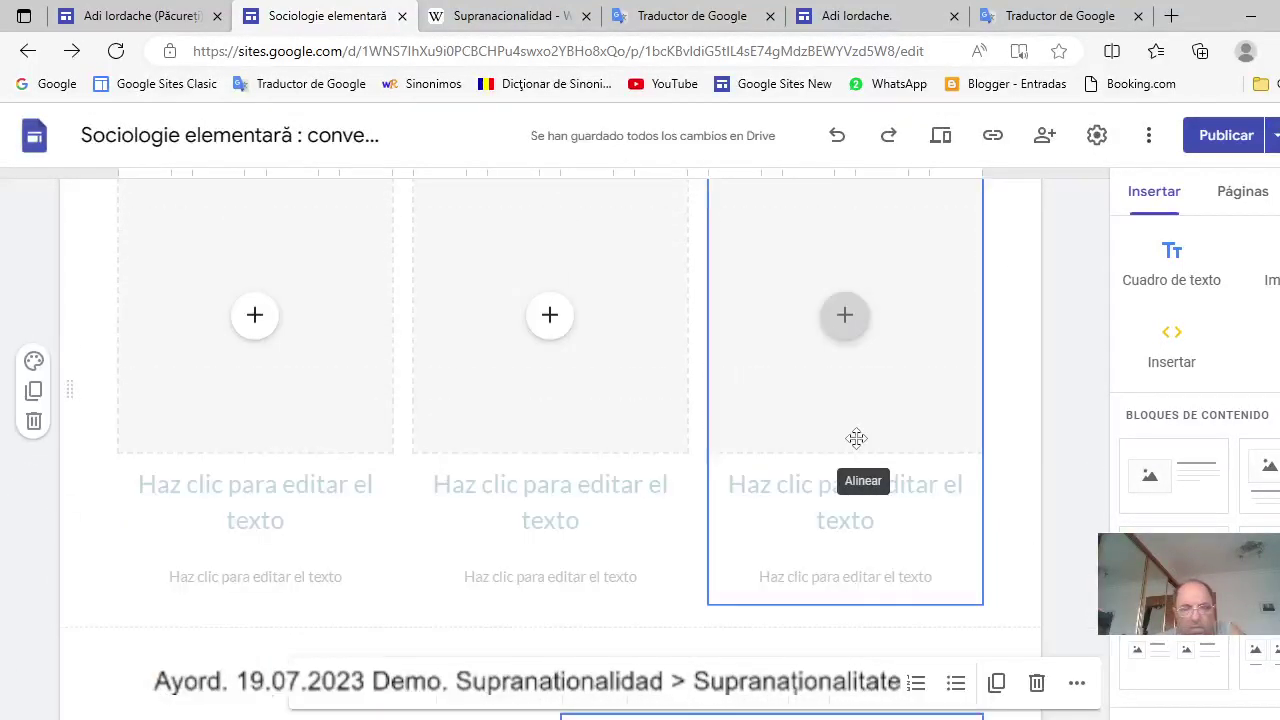
{"action": "scroll", "coordinate": [857, 438], "scroll_direction": "down", "scroll_amount": 5}
{"action": "scroll", "coordinate": [858, 438], "scroll_direction": "down", "scroll_amount": 3}
{"action": "scroll", "coordinate": [858, 438], "scroll_direction": "up", "scroll_amount": 1}
{"action": "scroll", "coordinate": [858, 438], "scroll_direction": "down", "scroll_amount": 1}
{"action": "scroll", "coordinate": [858, 438], "scroll_direction": "down", "scroll_amount": 2}
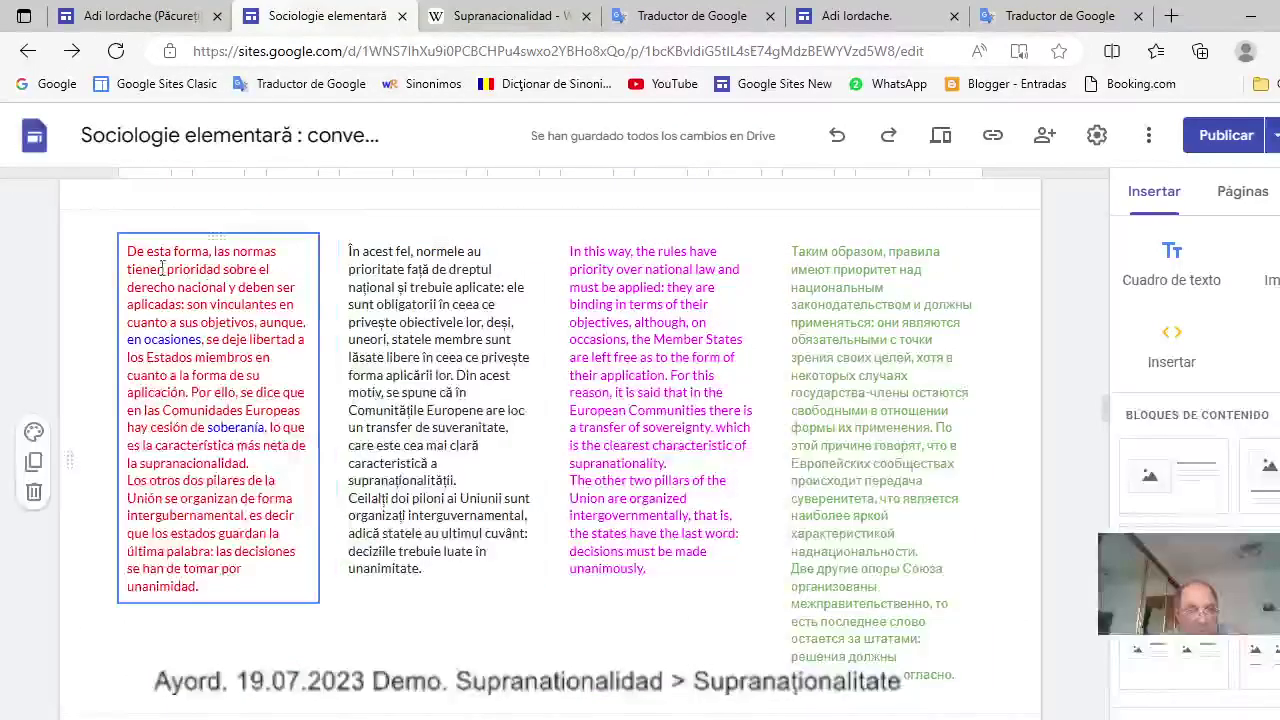
{"action": "left_click_drag", "start_coordinate": [130, 255], "coordinate": [206, 587]}
{"action": "key", "text": "ctrl+c"}
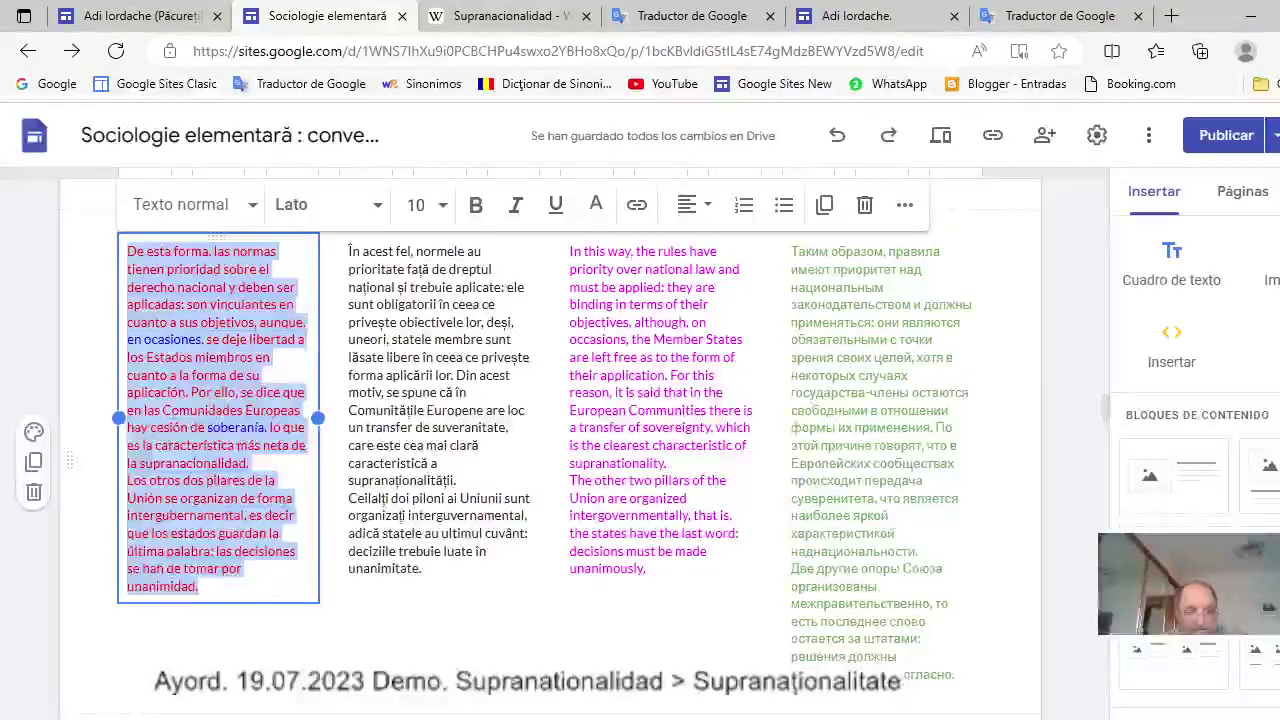
{"action": "right_click", "coordinate": [206, 586]}
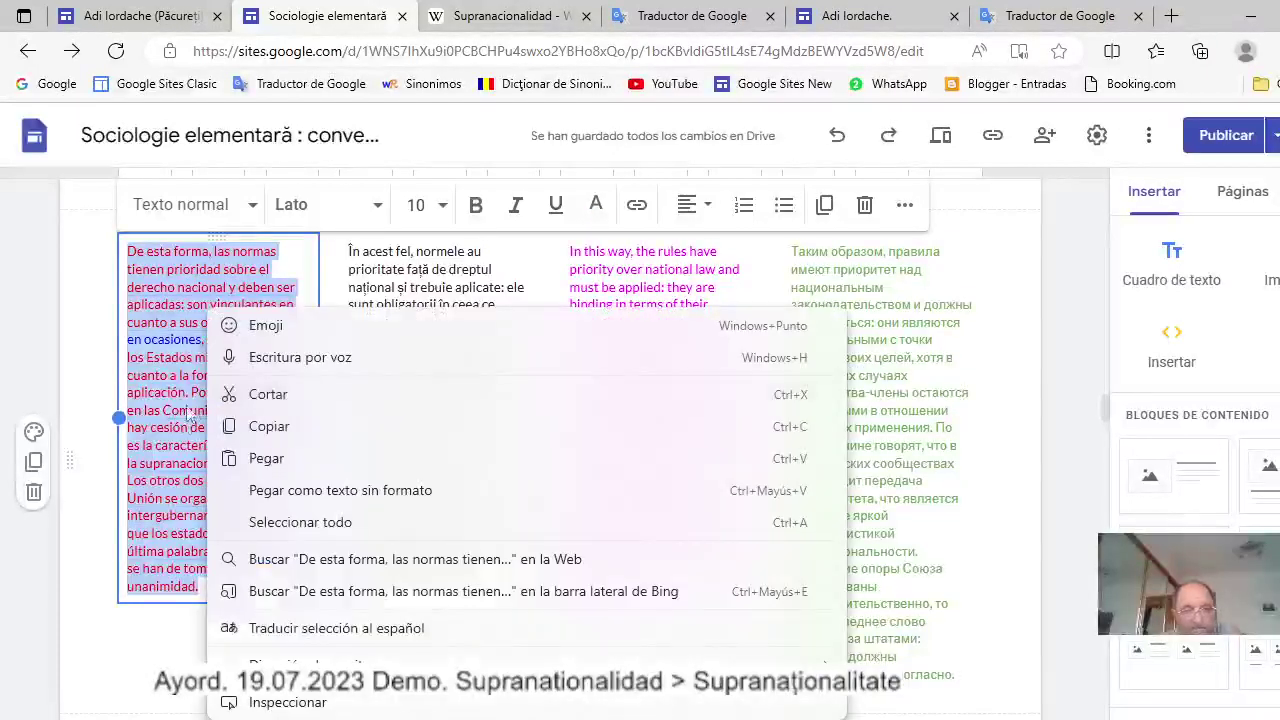
{"action": "left_click", "coordinate": [270, 428]}
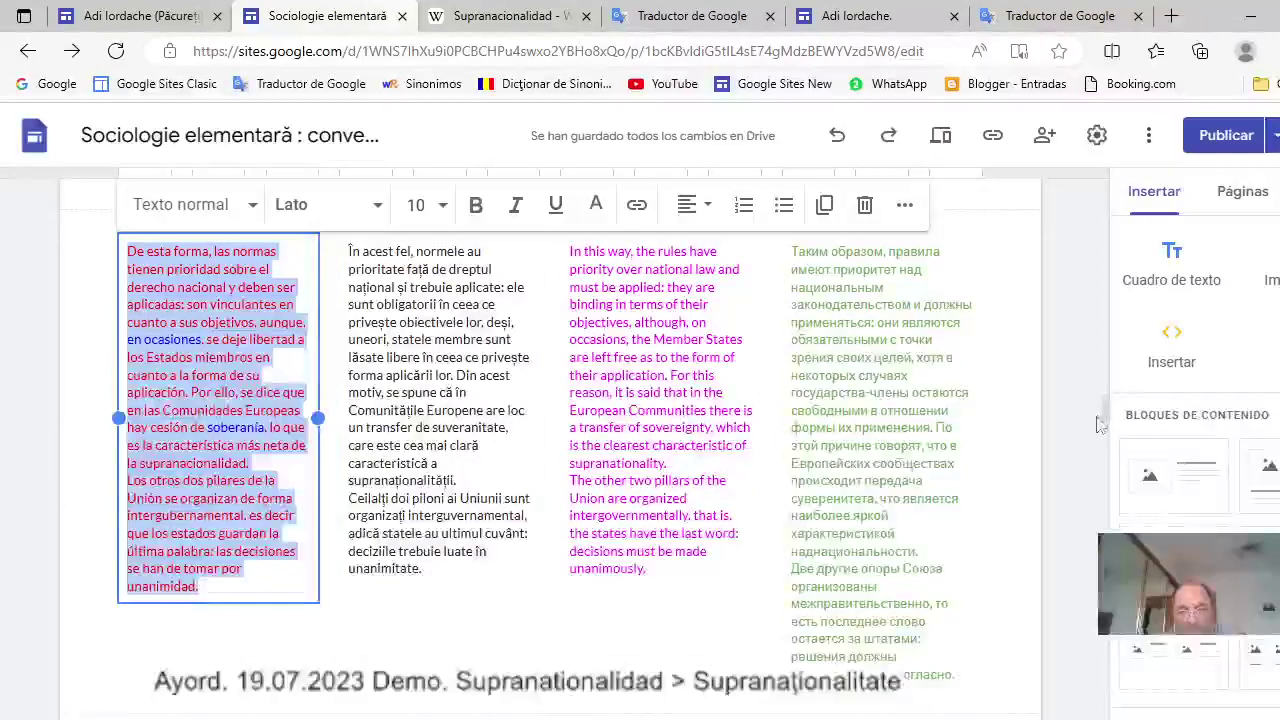
Remove the first column's image placeholder and heading in the next three-column block and paste the Spanish text into its caption.
{"action": "left_click_drag", "start_coordinate": [1106, 415], "coordinate": [1100, 470]}
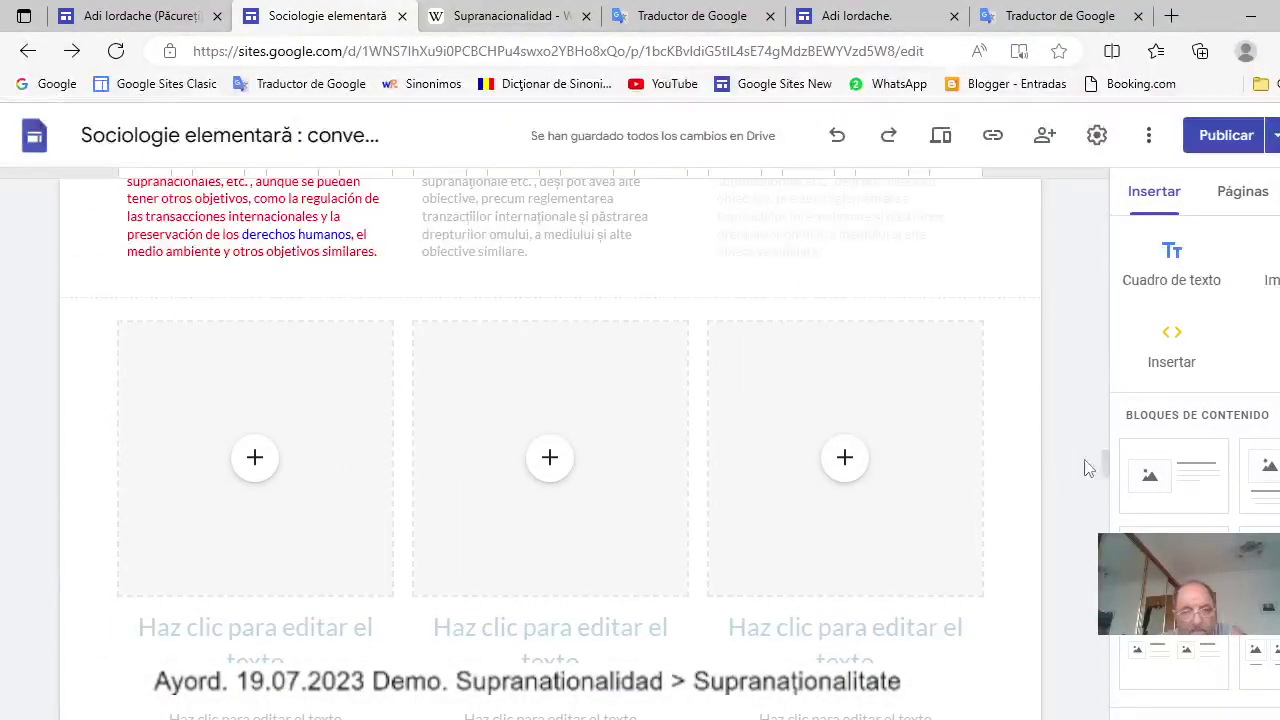
{"action": "left_click", "coordinate": [349, 467]}
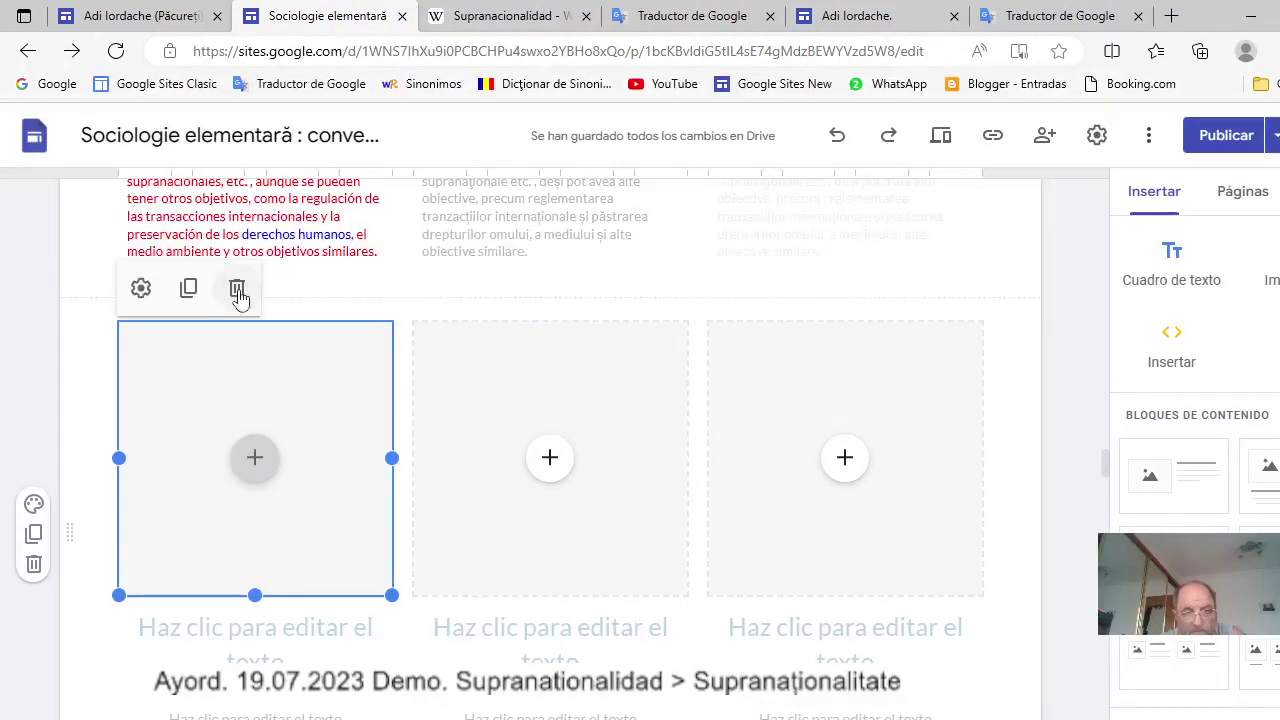
{"action": "left_click", "coordinate": [238, 289]}
{"action": "left_click", "coordinate": [260, 305]}
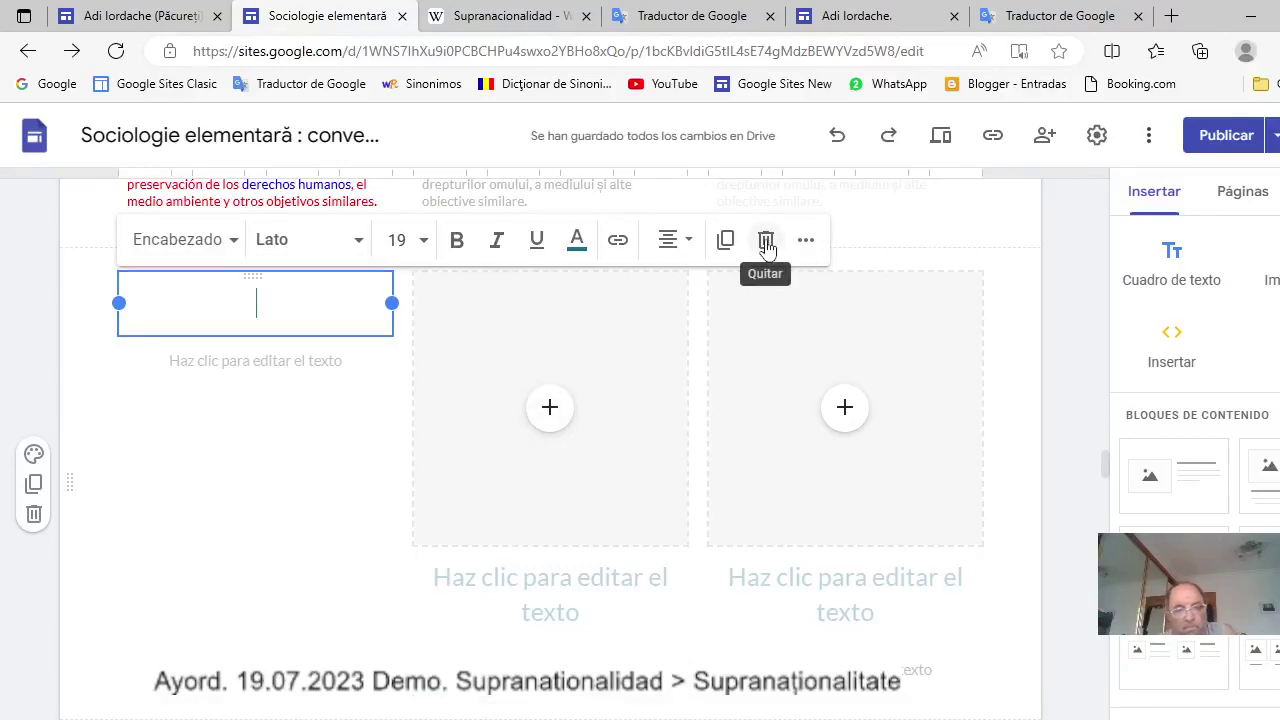
{"action": "left_click", "coordinate": [766, 240]}
{"action": "left_click", "coordinate": [249, 289]}
{"action": "right_click", "coordinate": [261, 289]}
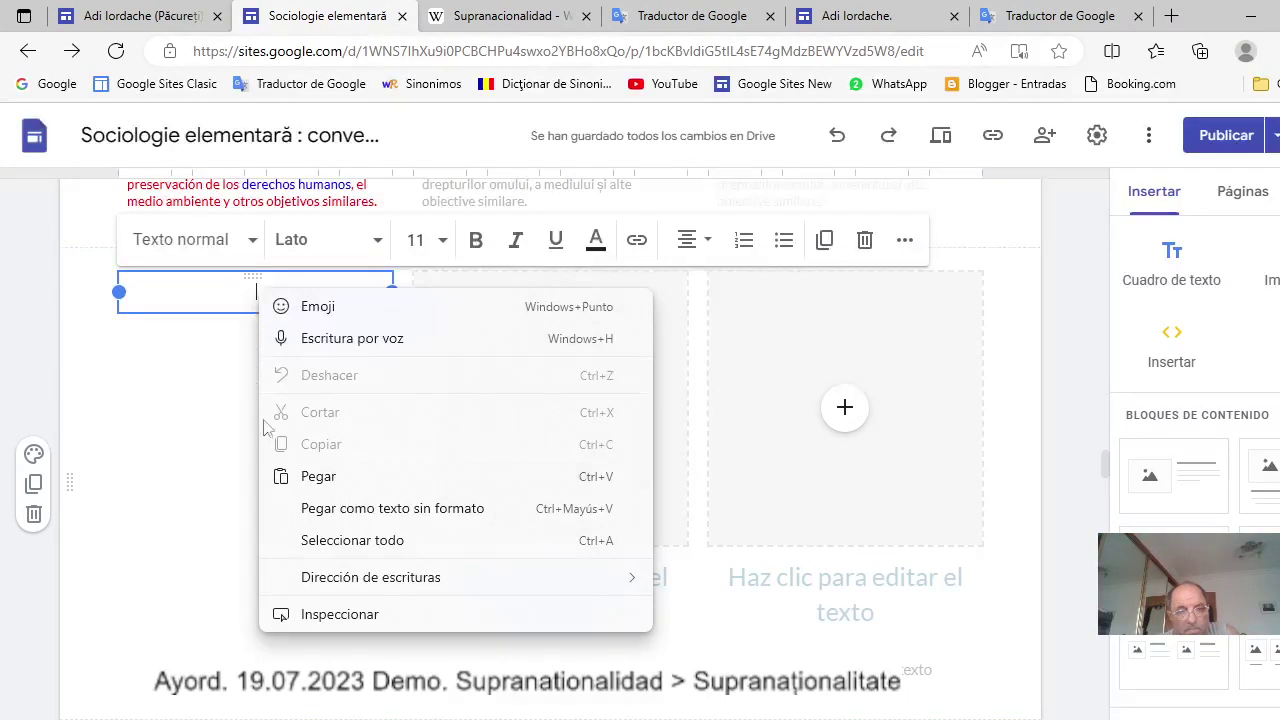
{"action": "left_click", "coordinate": [319, 483]}
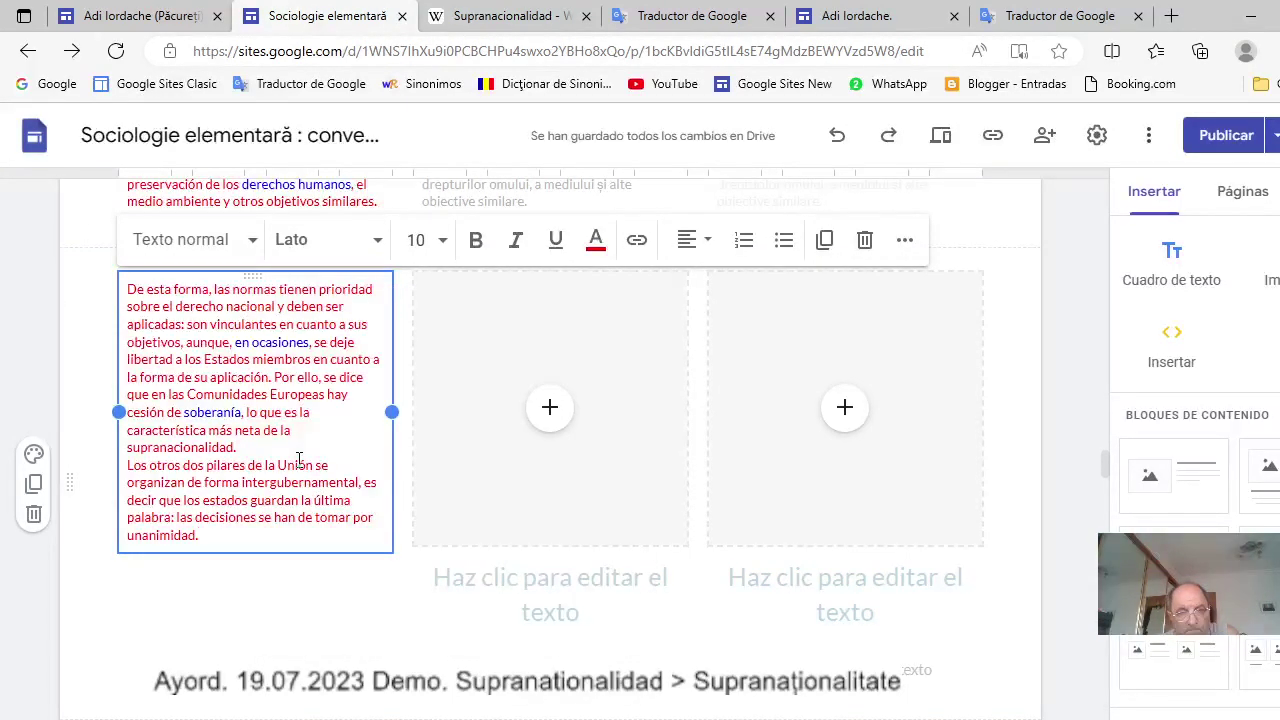
Paste the same Spanish text on a new line below the Supranacionalidad paragraph in the two-column block.
{"action": "scroll", "coordinate": [298, 460], "scroll_direction": "down", "scroll_amount": 3}
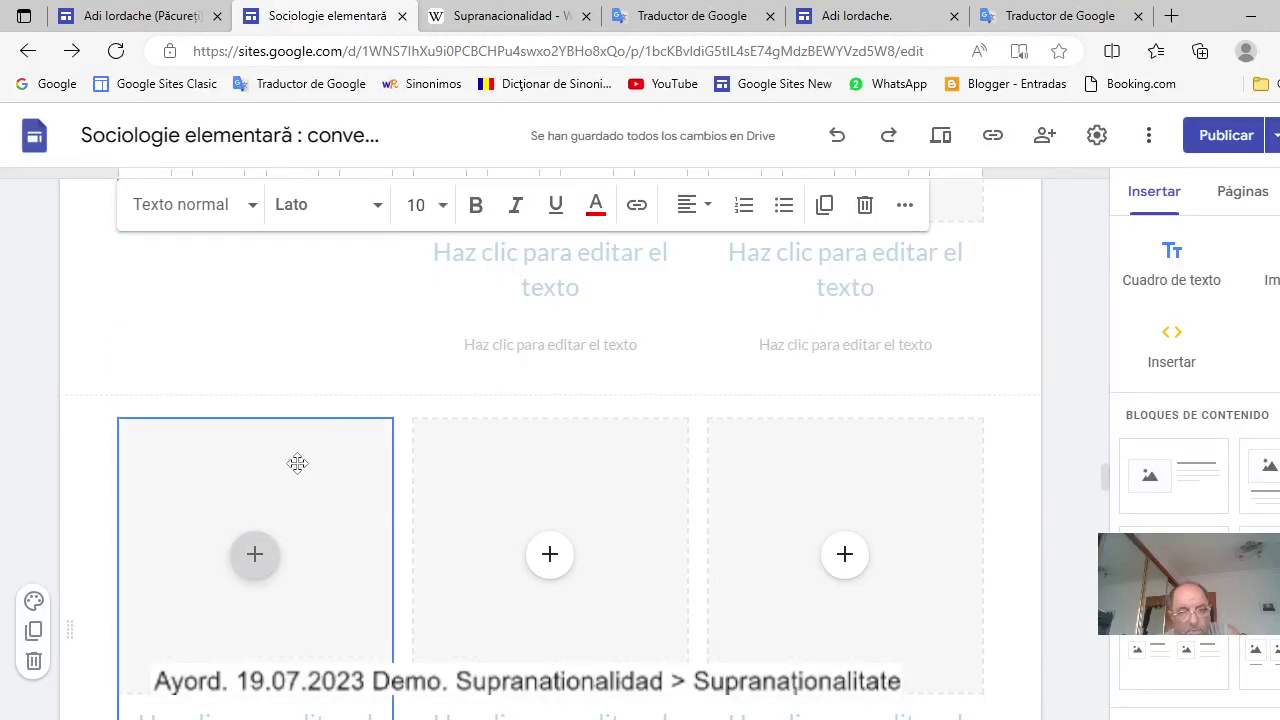
{"action": "scroll", "coordinate": [297, 462], "scroll_direction": "up", "scroll_amount": 1}
{"action": "scroll", "coordinate": [297, 462], "scroll_direction": "up", "scroll_amount": 2}
{"action": "scroll", "coordinate": [298, 463], "scroll_direction": "down", "scroll_amount": 3}
{"action": "left_click", "coordinate": [298, 463]}
{"action": "scroll", "coordinate": [298, 463], "scroll_direction": "down", "scroll_amount": 2}
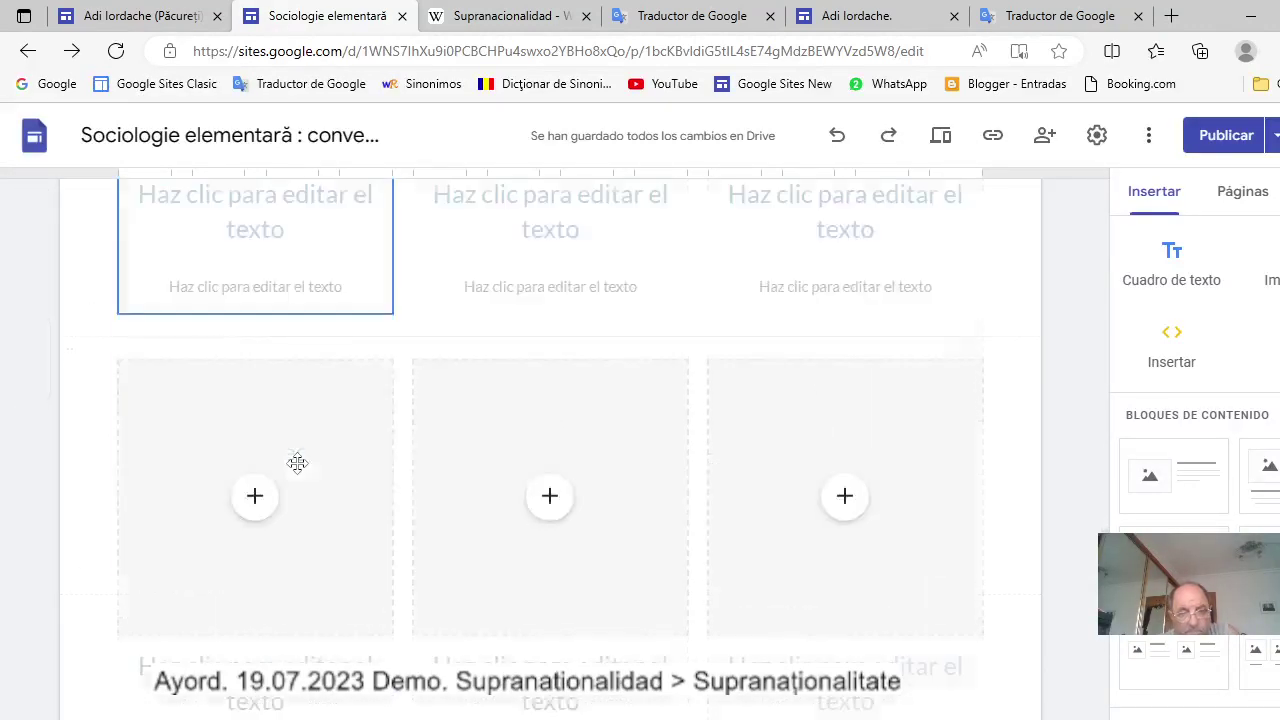
{"action": "scroll", "coordinate": [297, 463], "scroll_direction": "up", "scroll_amount": 1}
{"action": "key", "text": "ctrl+z"}
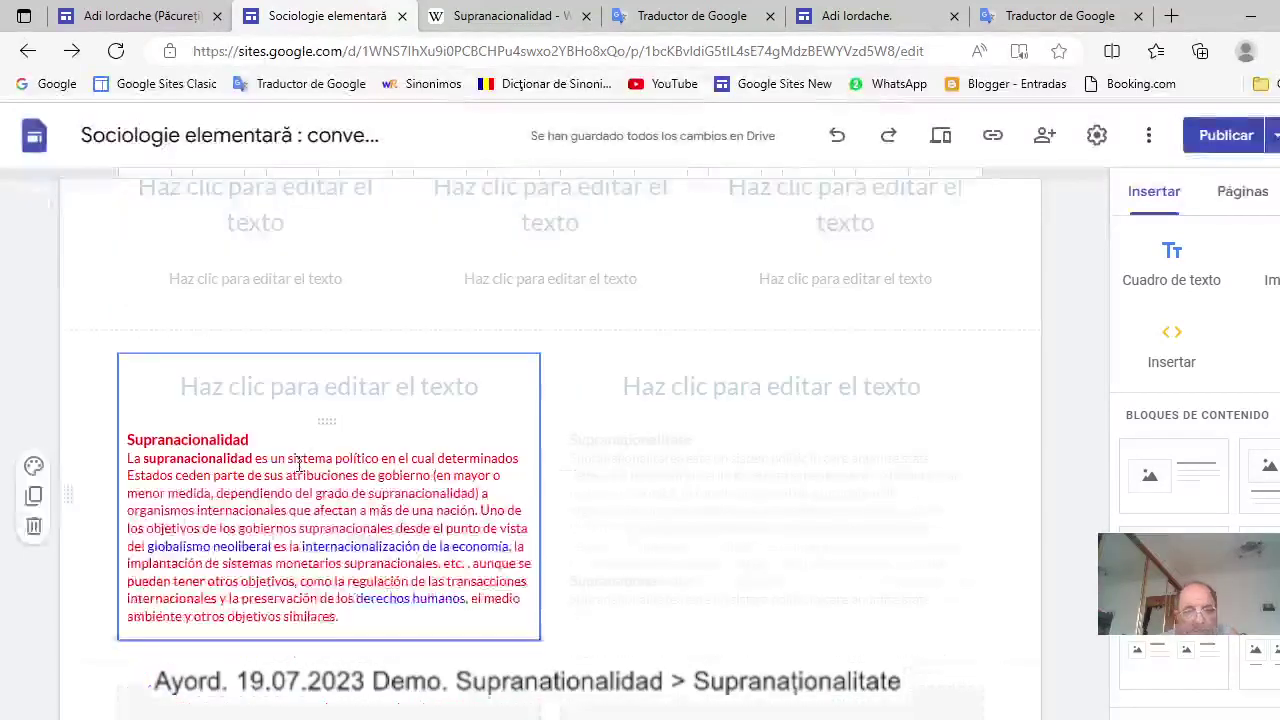
{"action": "scroll", "coordinate": [297, 460], "scroll_direction": "down", "scroll_amount": 3}
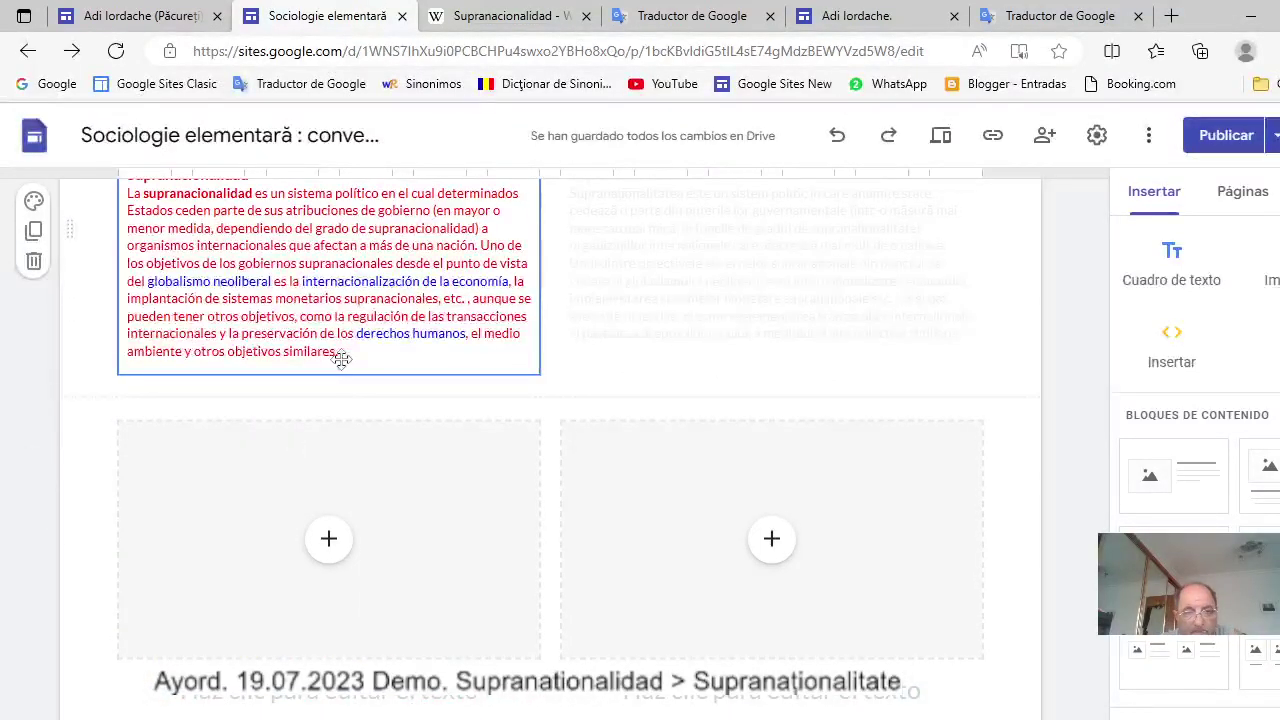
{"action": "left_click", "coordinate": [348, 356]}
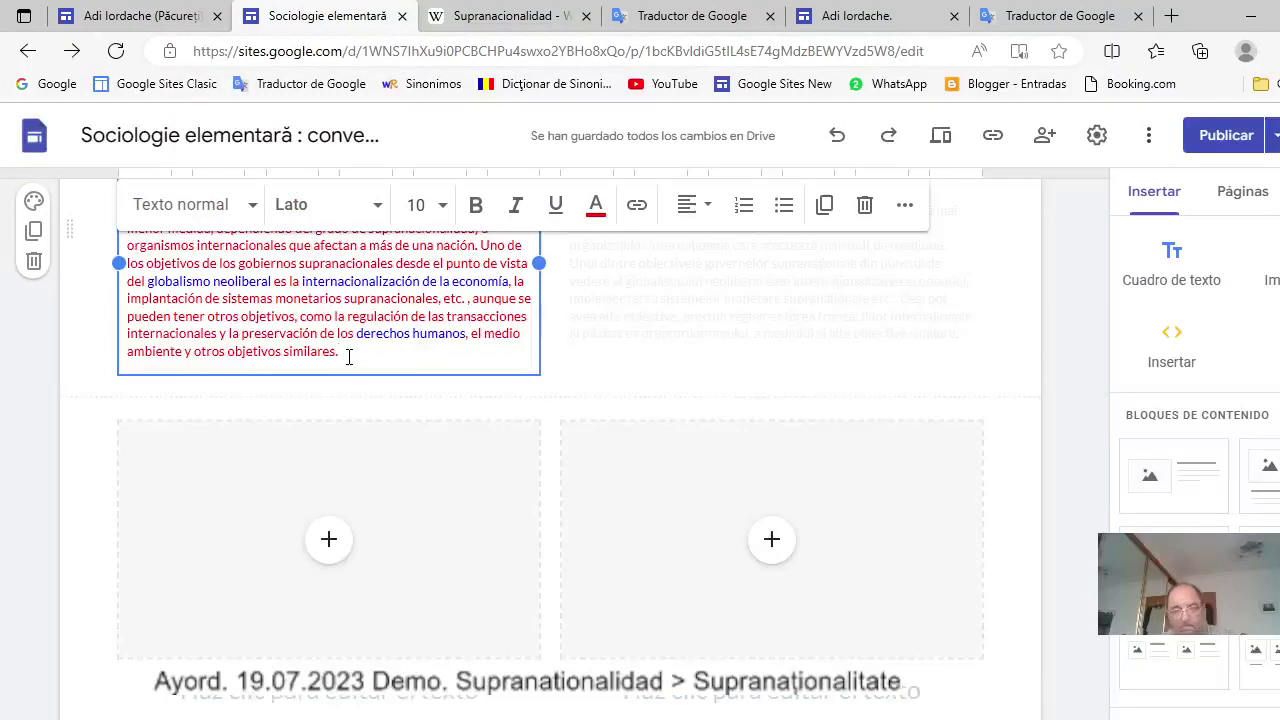
{"action": "key", "text": "Return"}
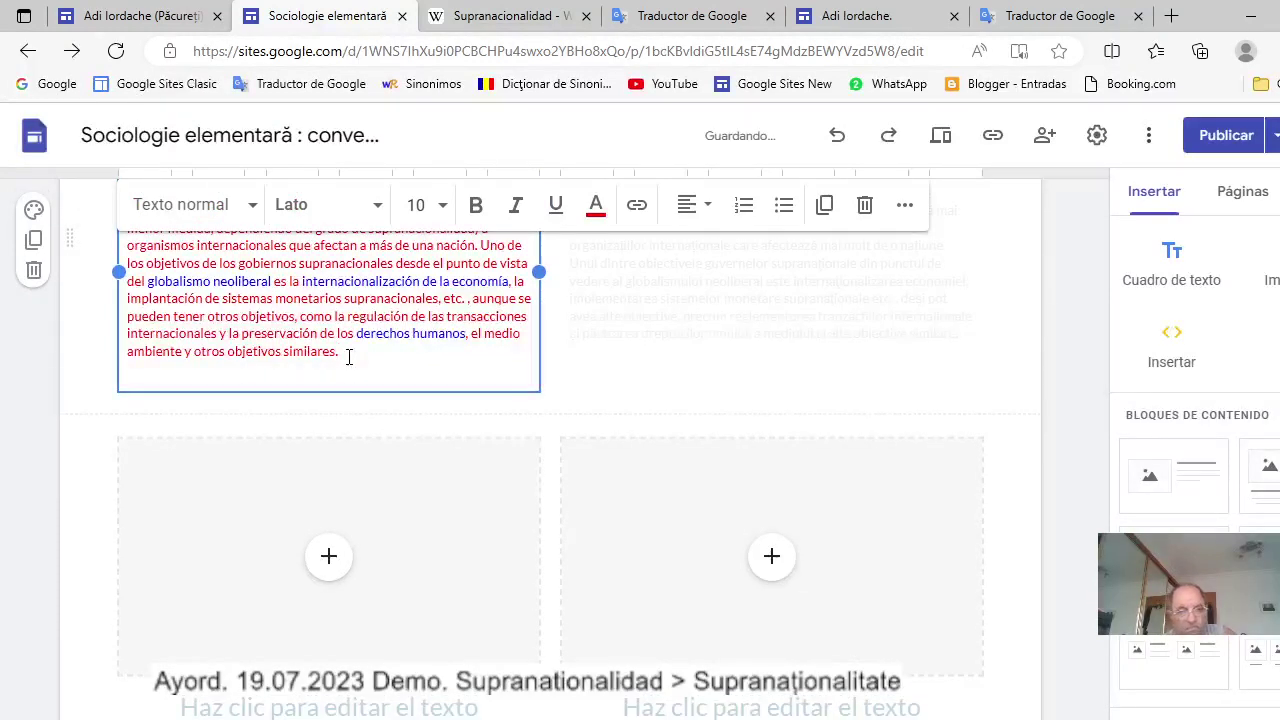
{"action": "right_click", "coordinate": [134, 366]}
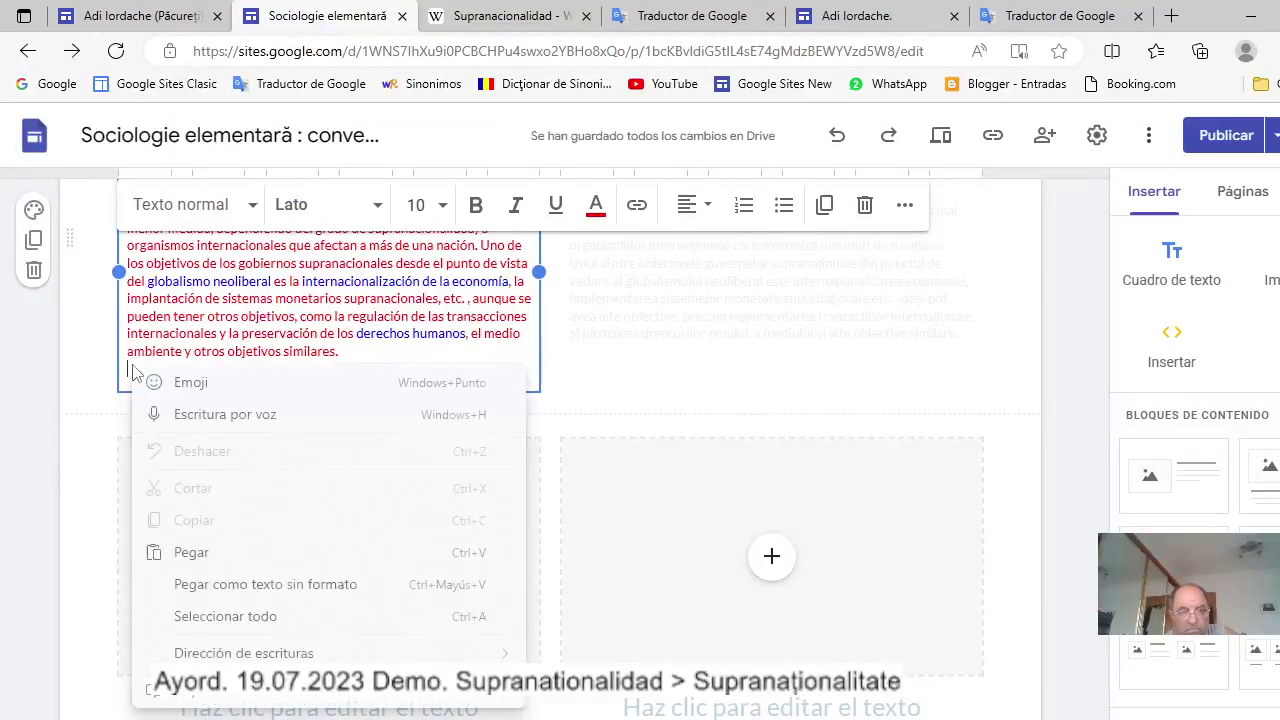
{"action": "left_click", "coordinate": [191, 552]}
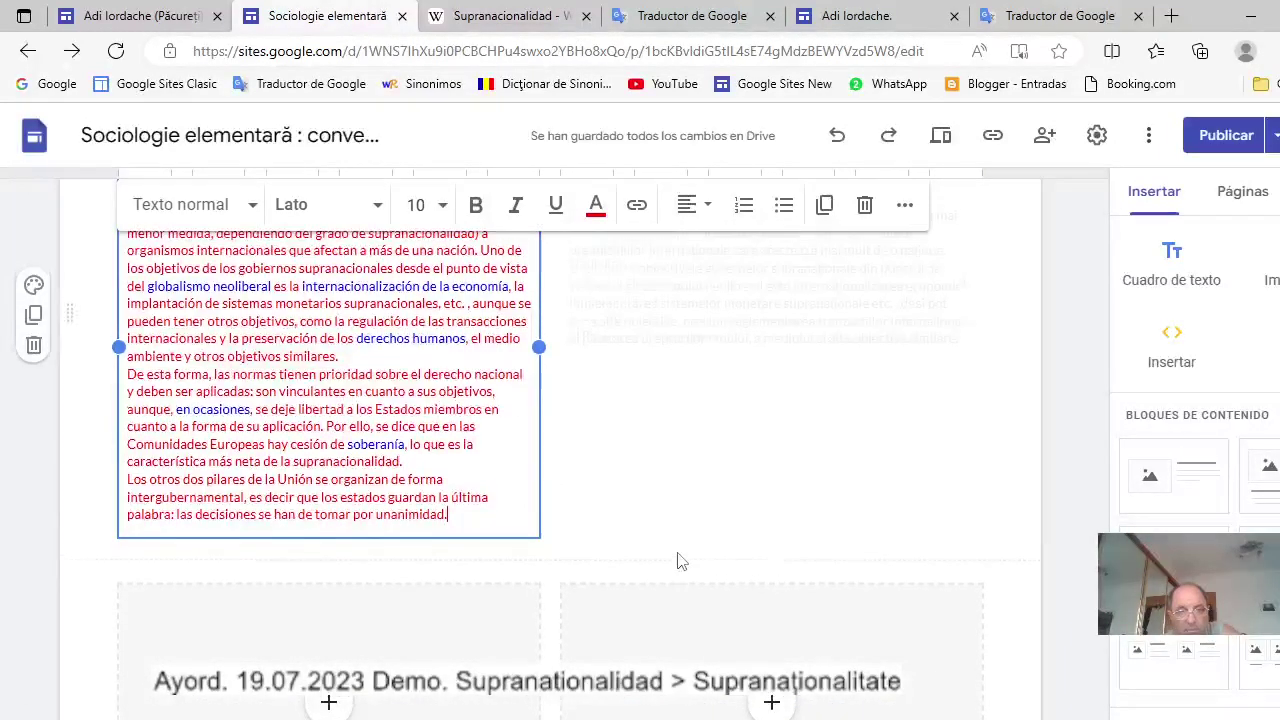
Copy the whole Romanian text from "În acest fel, normele au" to "unanimitate" in the four-column row.
{"action": "scroll", "coordinate": [677, 561], "scroll_direction": "up", "scroll_amount": 2}
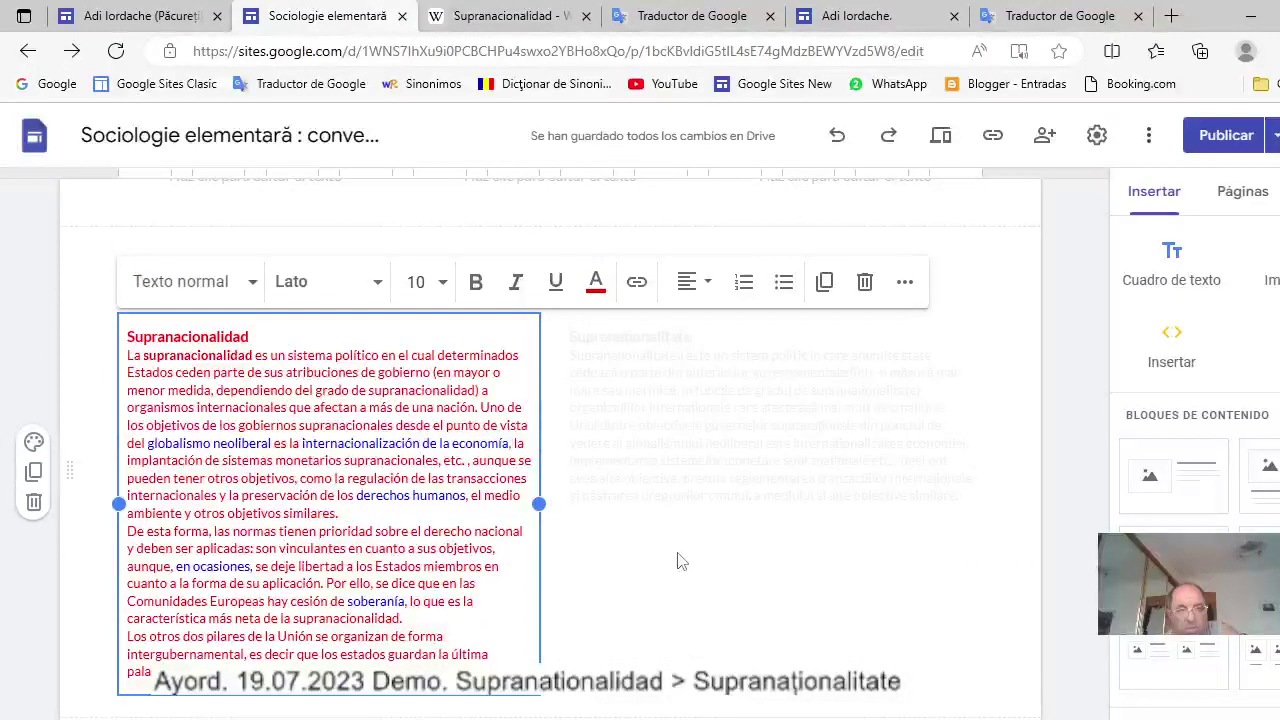
{"action": "scroll", "coordinate": [677, 561], "scroll_direction": "up", "scroll_amount": 8}
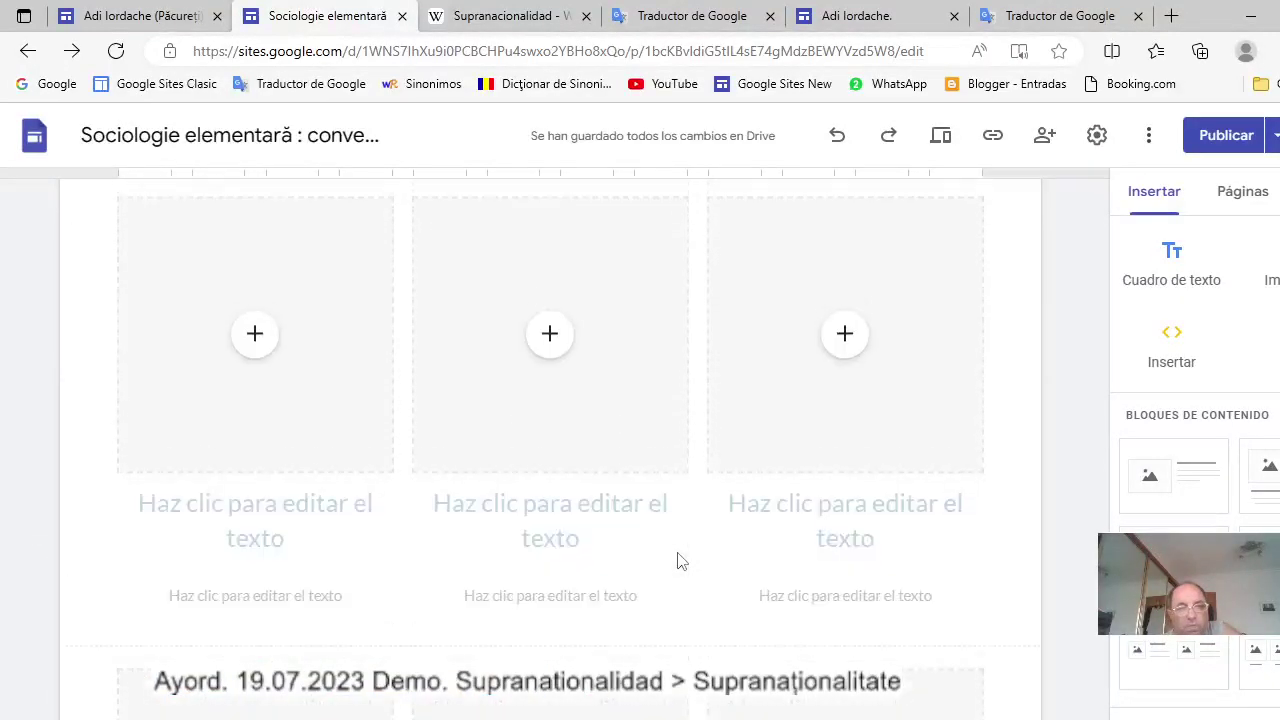
{"action": "scroll", "coordinate": [677, 561], "scroll_direction": "down", "scroll_amount": 1}
{"action": "scroll", "coordinate": [677, 561], "scroll_direction": "down", "scroll_amount": 5}
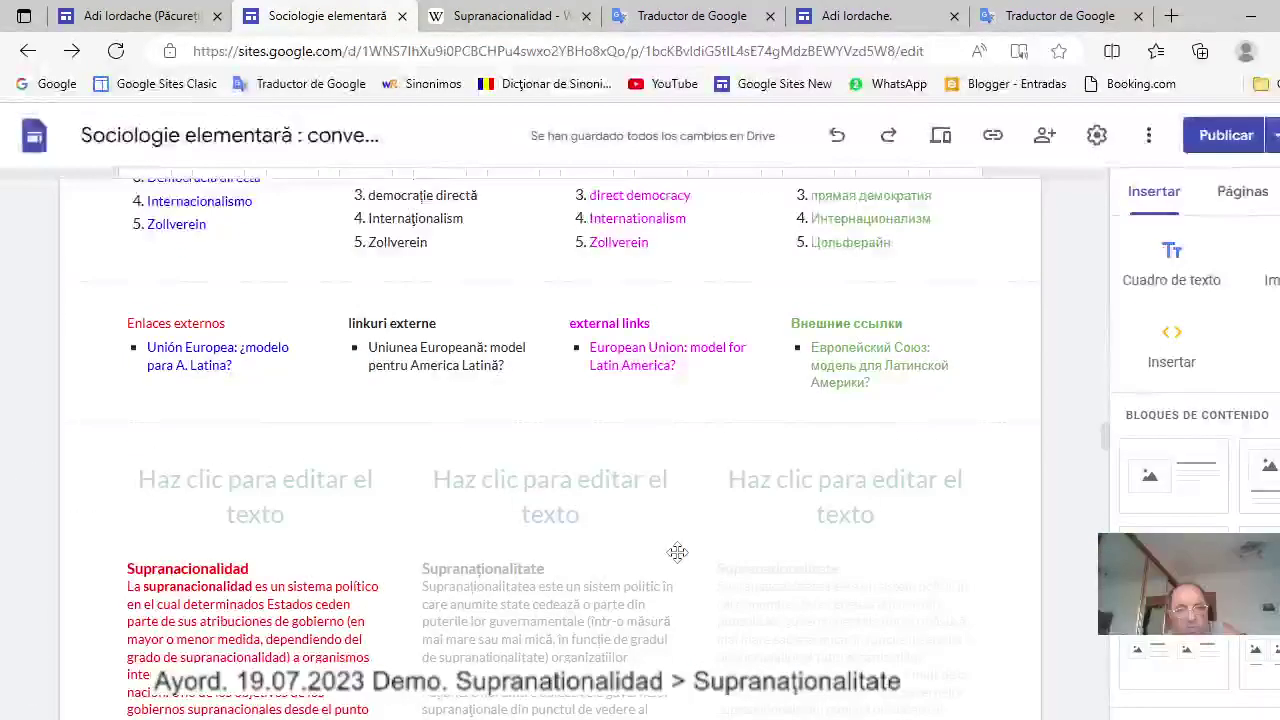
{"action": "scroll", "coordinate": [677, 552], "scroll_direction": "down", "scroll_amount": 6}
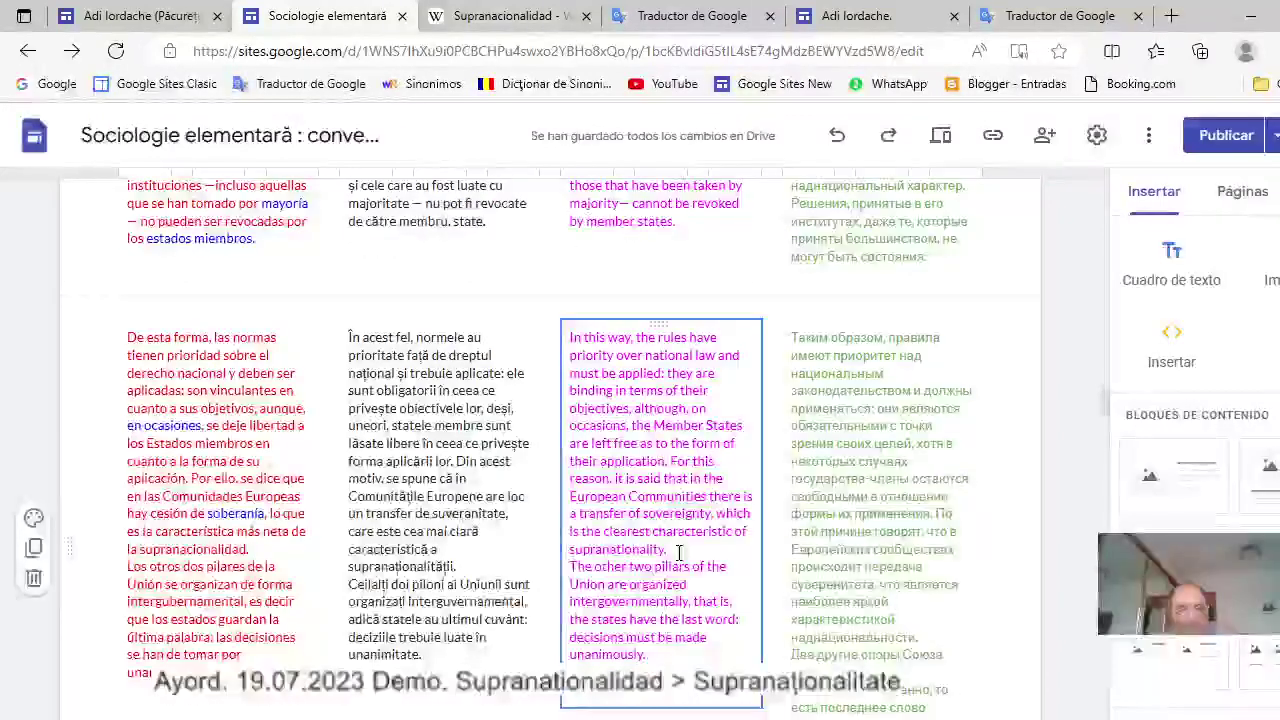
{"action": "left_click", "coordinate": [350, 338]}
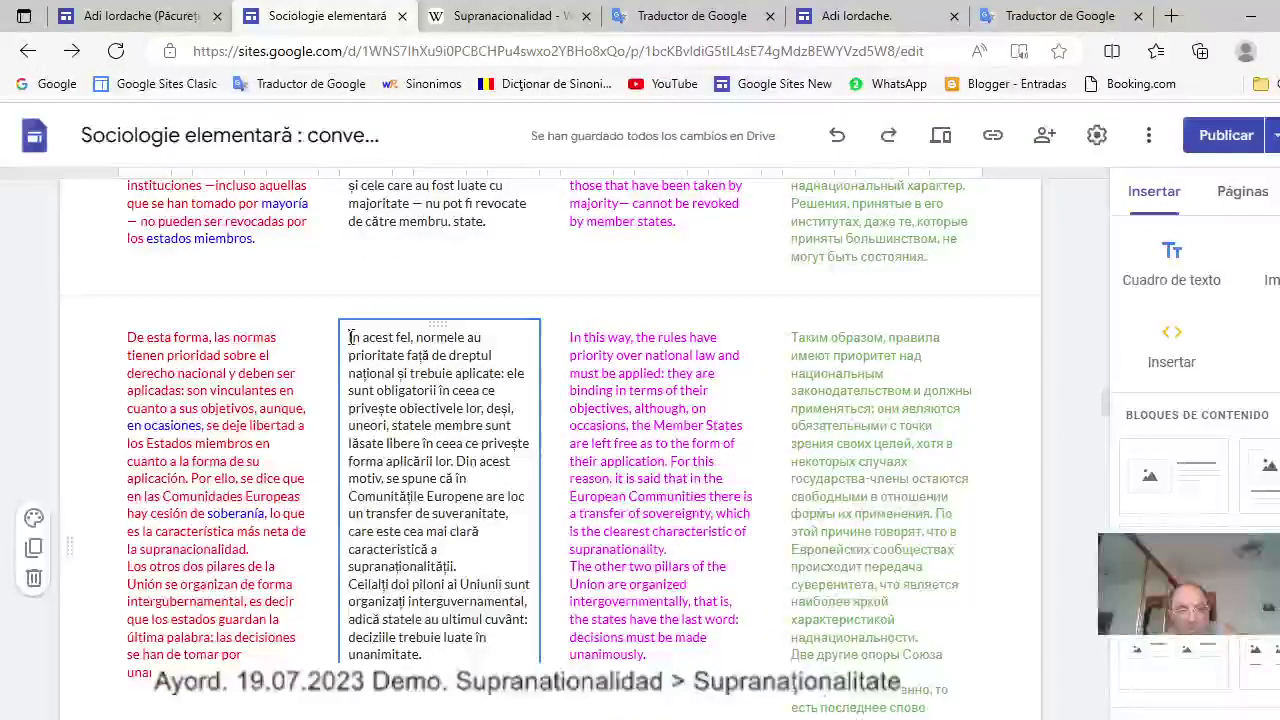
{"action": "left_click_drag", "start_coordinate": [350, 338], "coordinate": [432, 655]}
{"action": "key", "text": "ctrl+c"}
{"action": "right_click", "coordinate": [416, 436]}
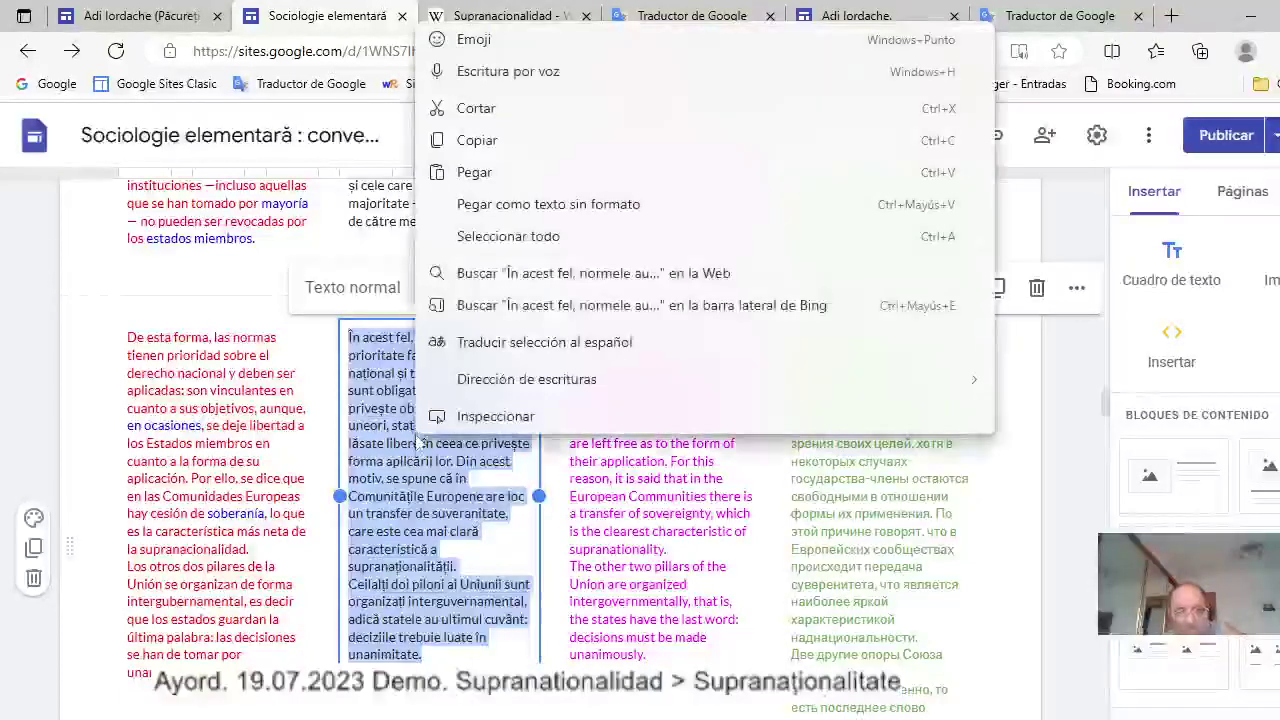
{"action": "left_click", "coordinate": [487, 148]}
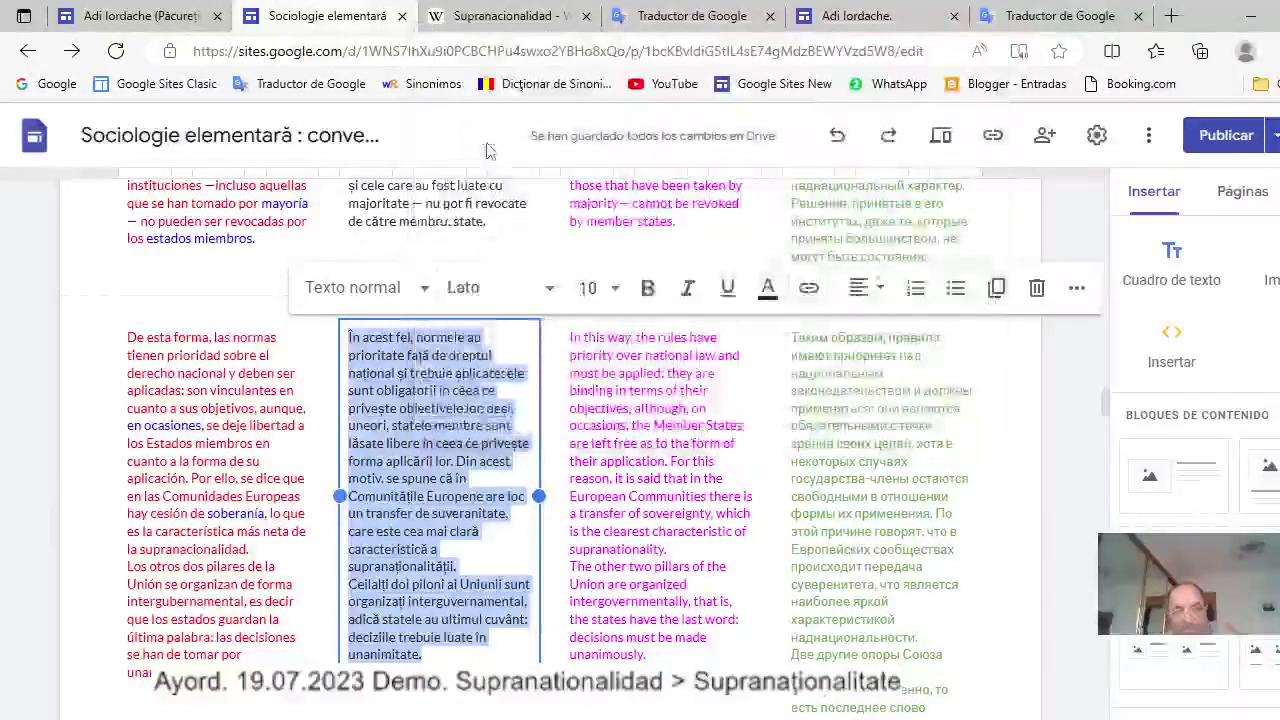
Remove the image placeholder and heading from the middle column of the second three-column block.
{"action": "scroll", "coordinate": [665, 537], "scroll_direction": "down", "scroll_amount": 4}
{"action": "scroll", "coordinate": [665, 537], "scroll_direction": "up", "scroll_amount": 6}
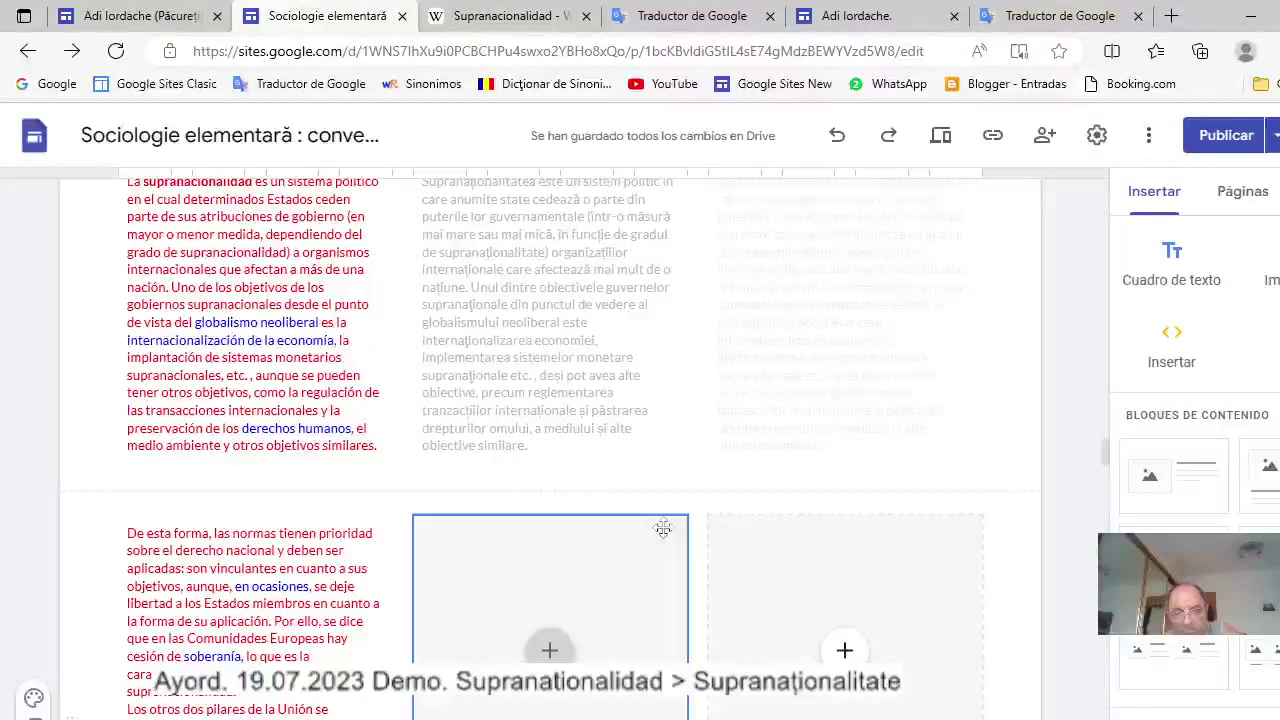
{"action": "left_click", "coordinate": [645, 583]}
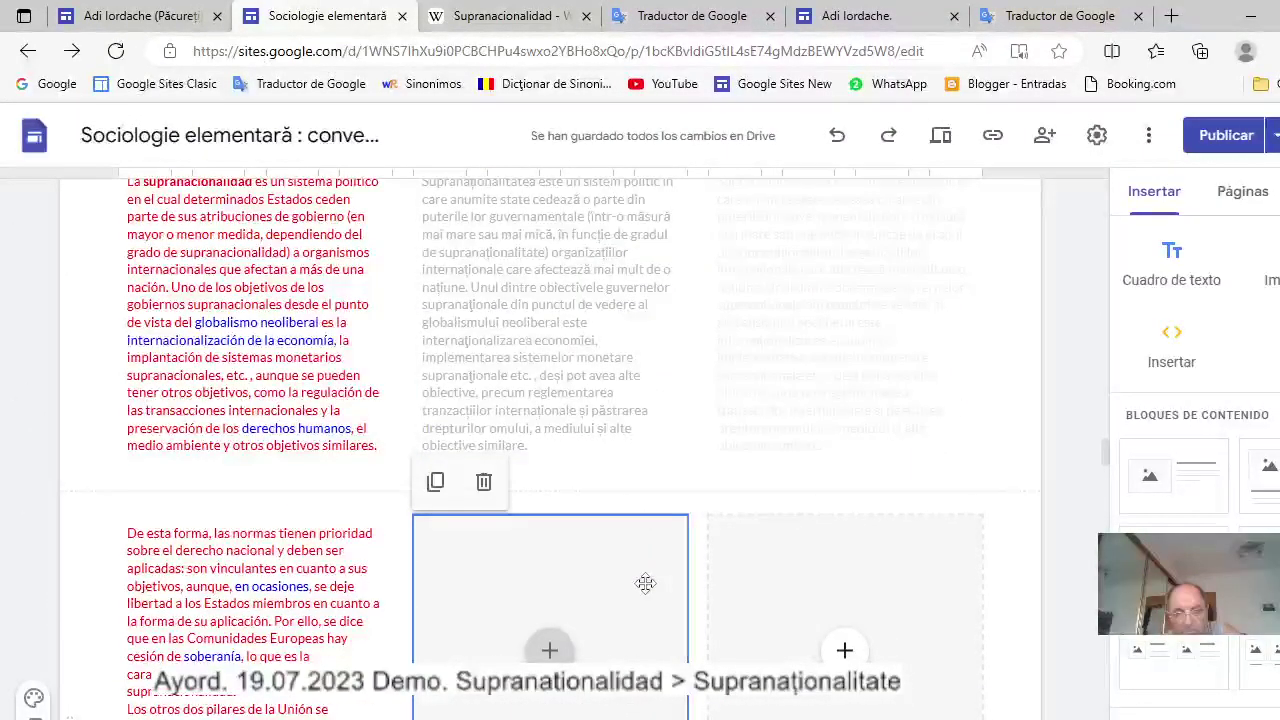
{"action": "left_click", "coordinate": [532, 483]}
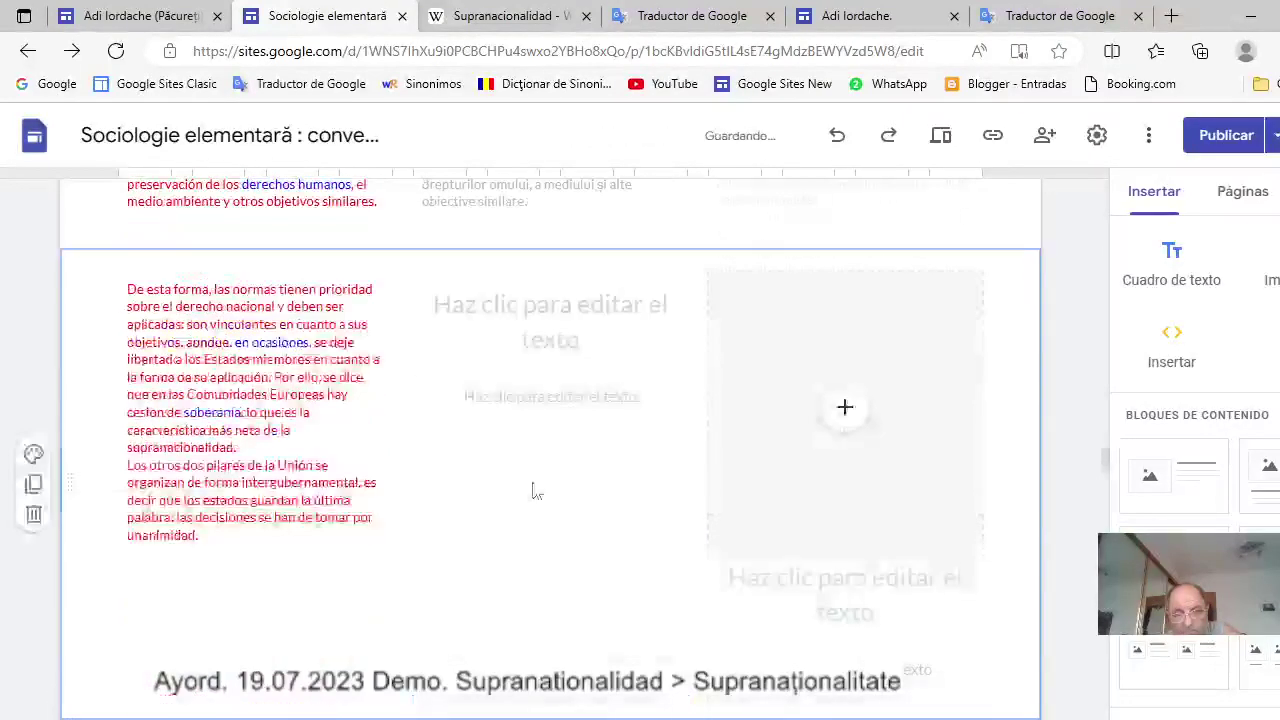
{"action": "left_click", "coordinate": [576, 307]}
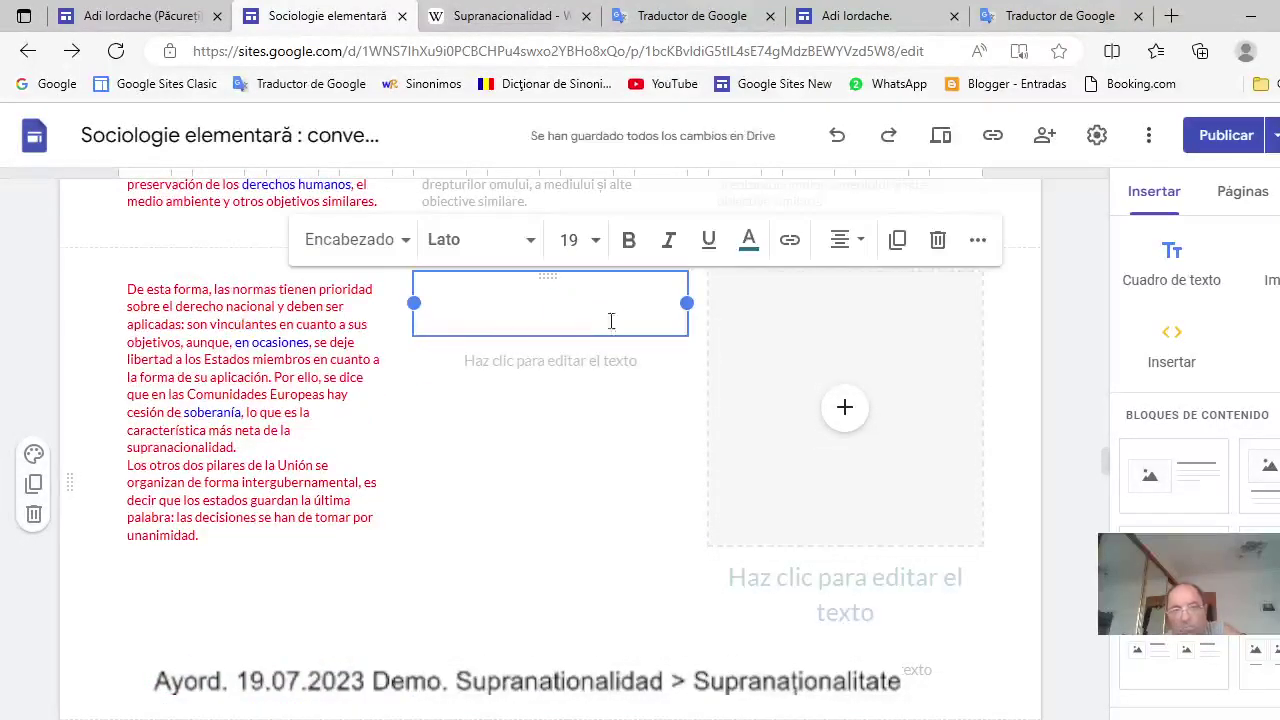
{"action": "left_click", "coordinate": [938, 244]}
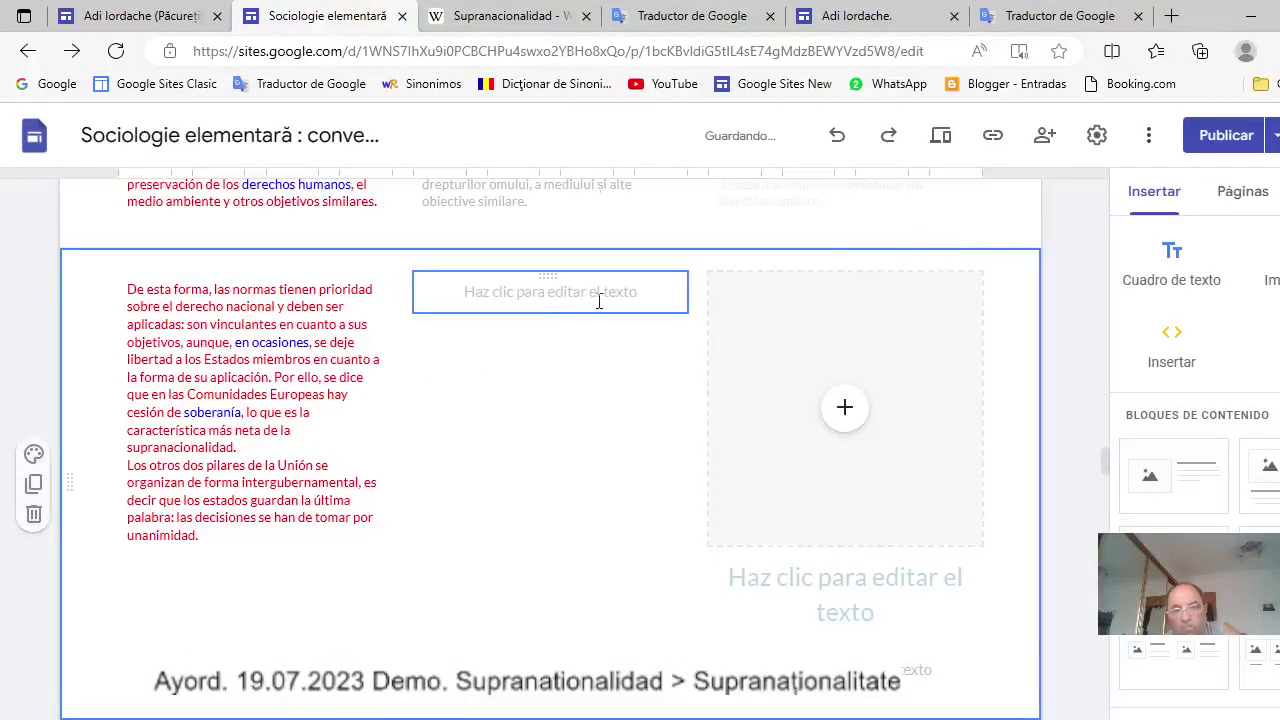
Paste the Romanian text into the middle caption of the second three-column block and colour it light grey.
{"action": "left_click", "coordinate": [542, 291]}
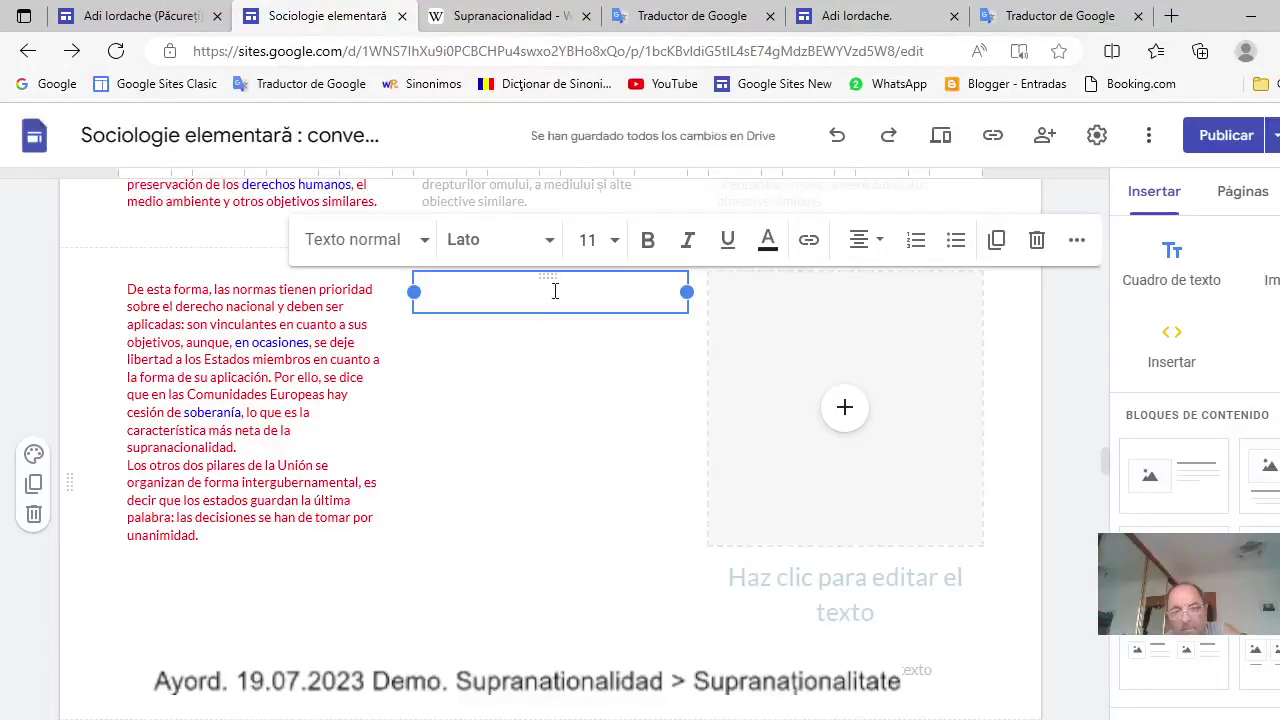
{"action": "right_click", "coordinate": [553, 291]}
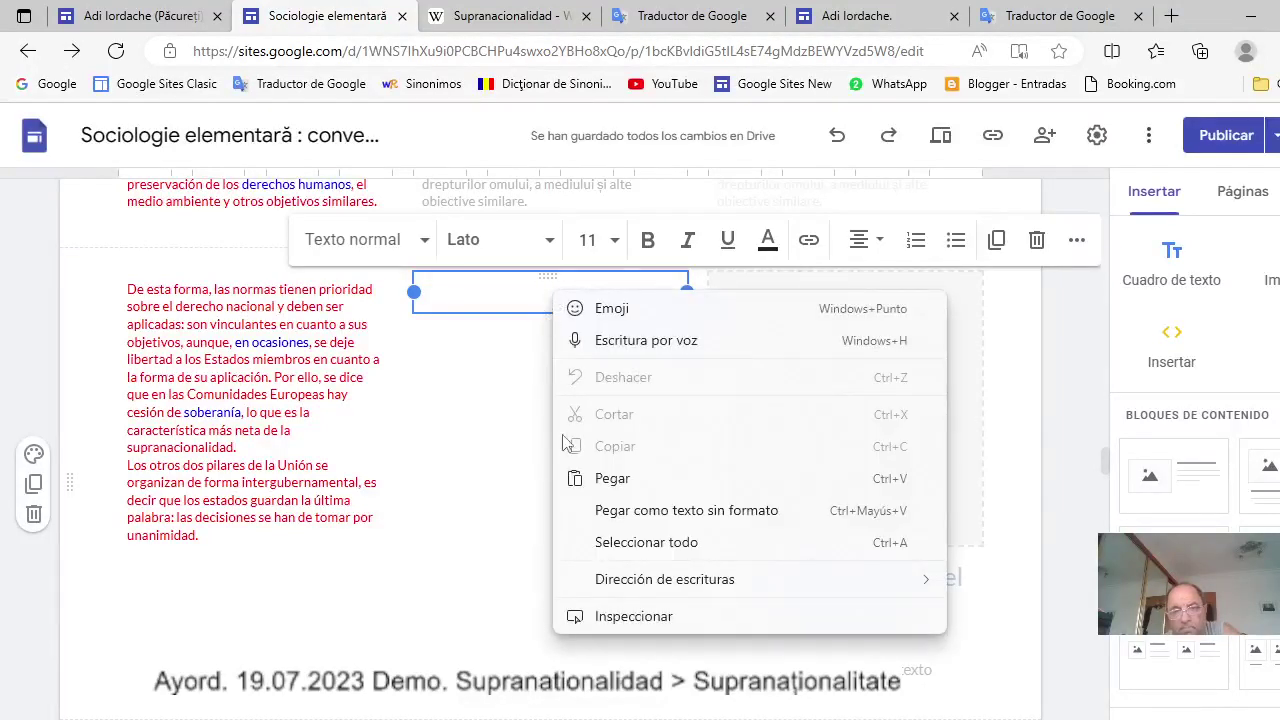
{"action": "left_click", "coordinate": [604, 477]}
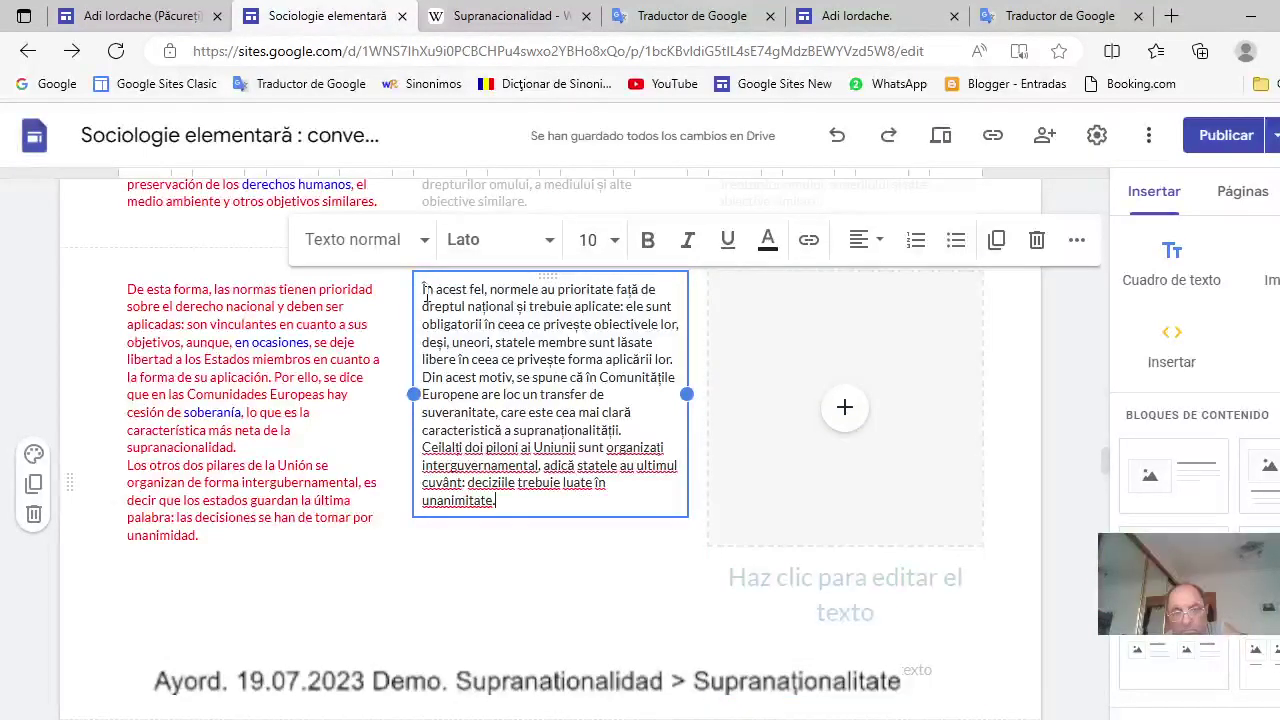
{"action": "left_click_drag", "start_coordinate": [422, 289], "coordinate": [500, 502]}
{"action": "key", "text": "ctrl+c"}
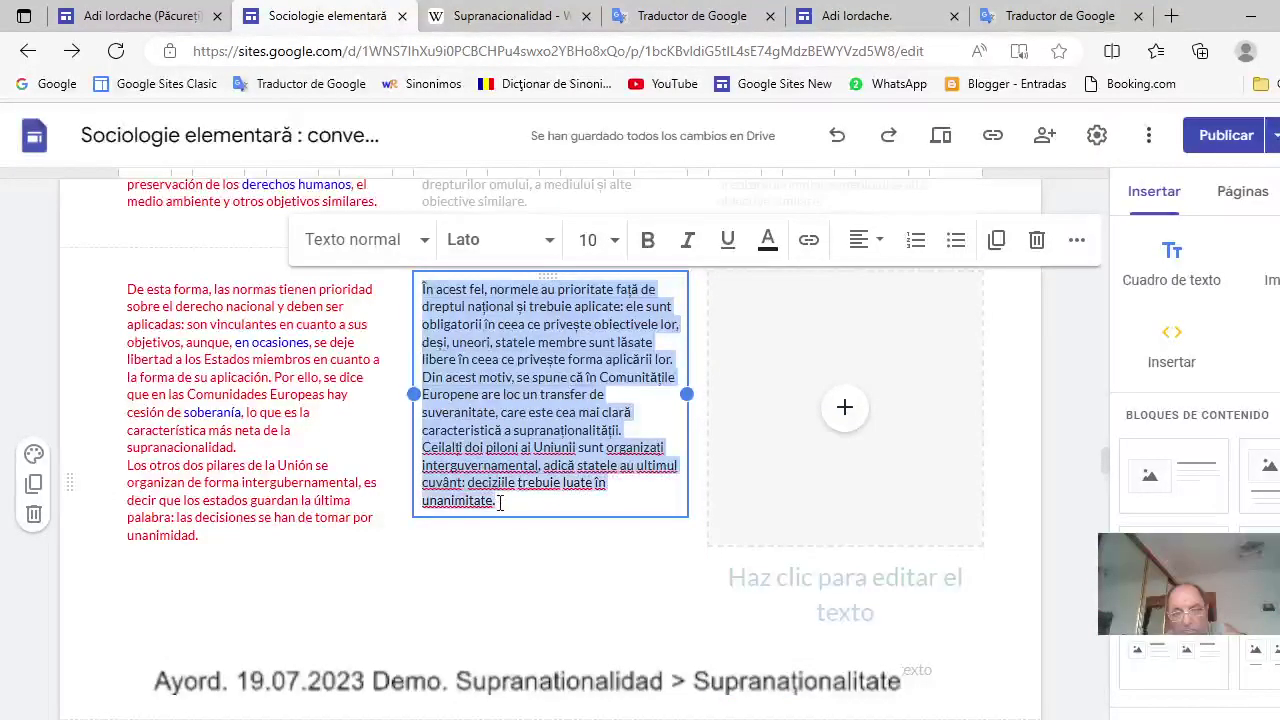
{"action": "left_click", "coordinate": [768, 243]}
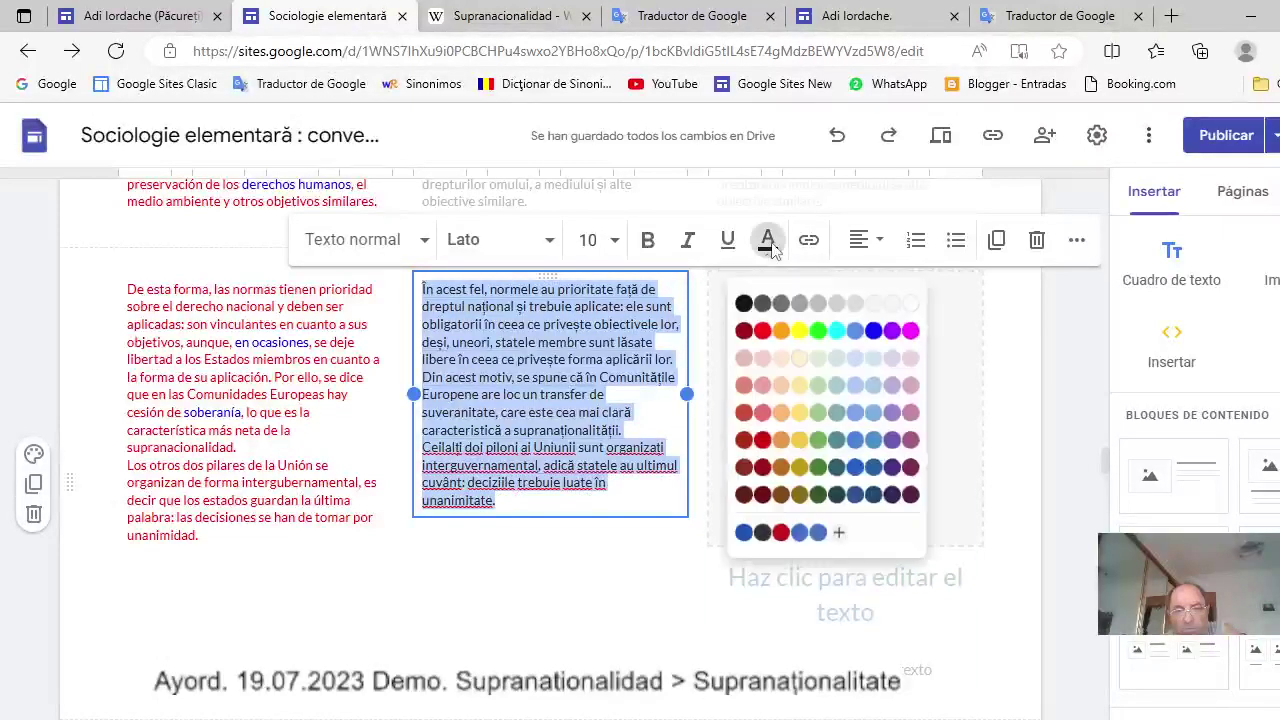
{"action": "left_click", "coordinate": [817, 288]}
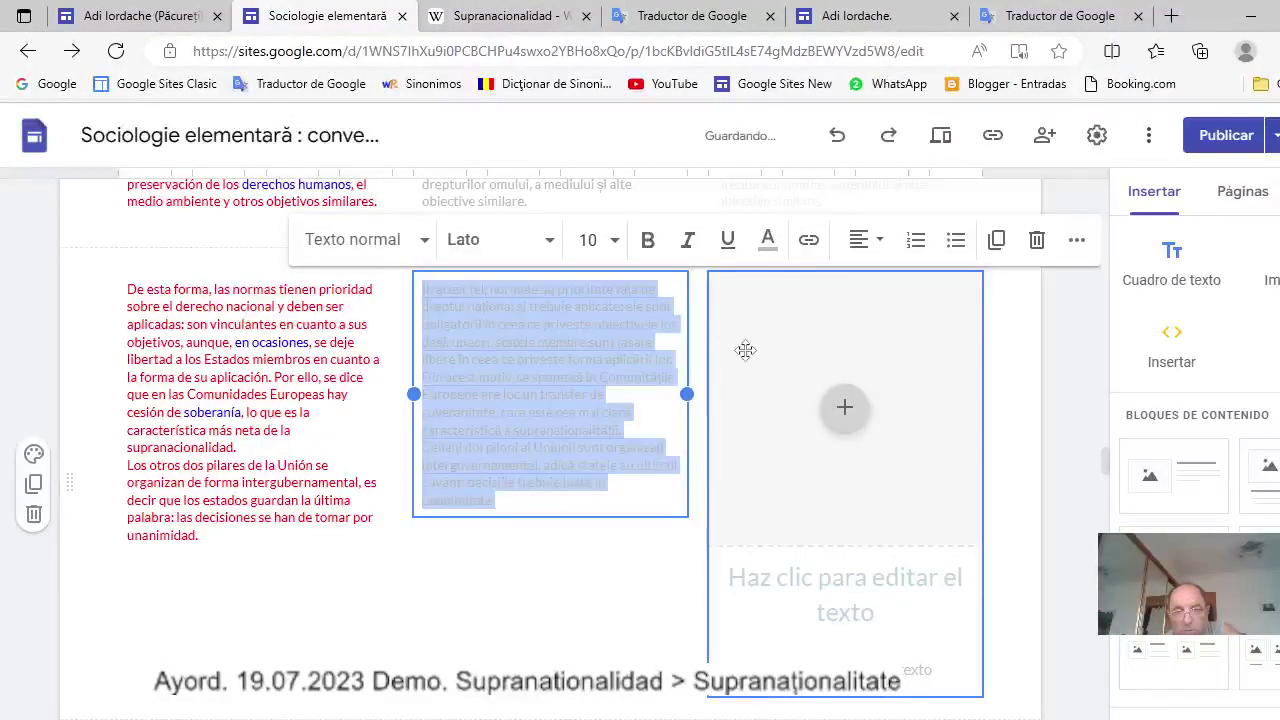
Remove the third column's image placeholder and heading in the same block and paste the Romanian text into its caption.
{"action": "left_click", "coordinate": [893, 332]}
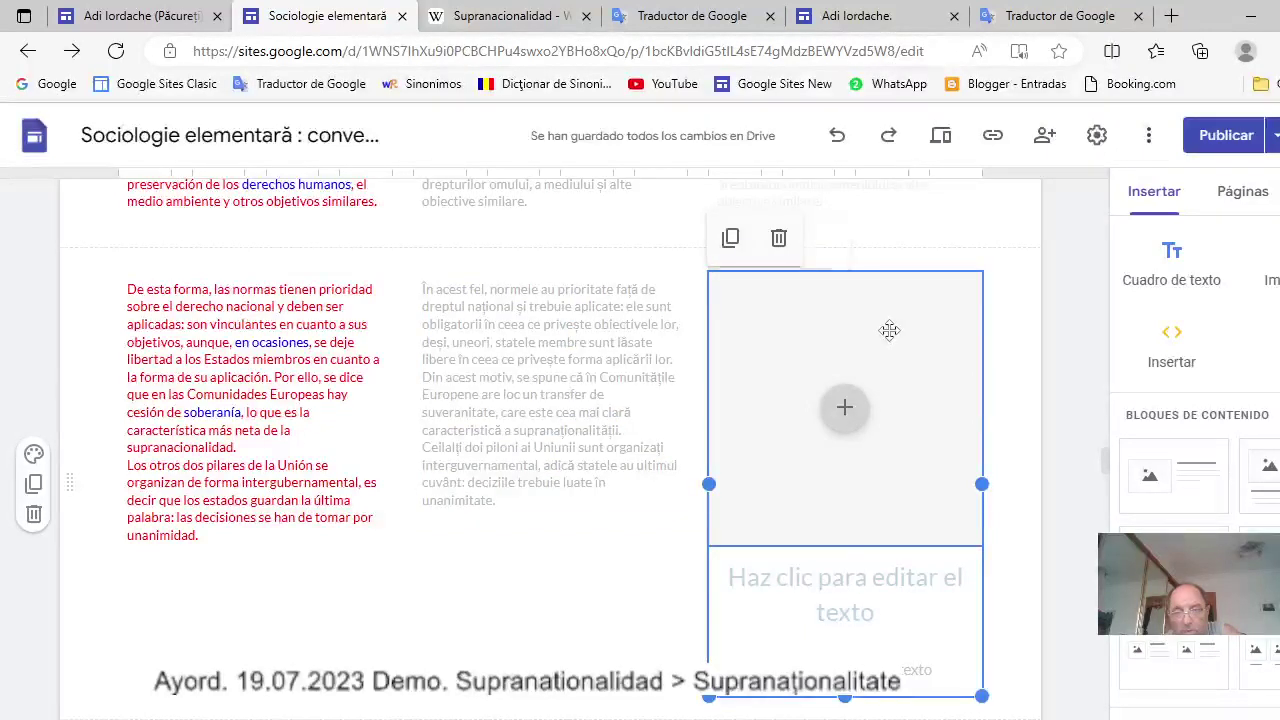
{"action": "left_click", "coordinate": [827, 243]}
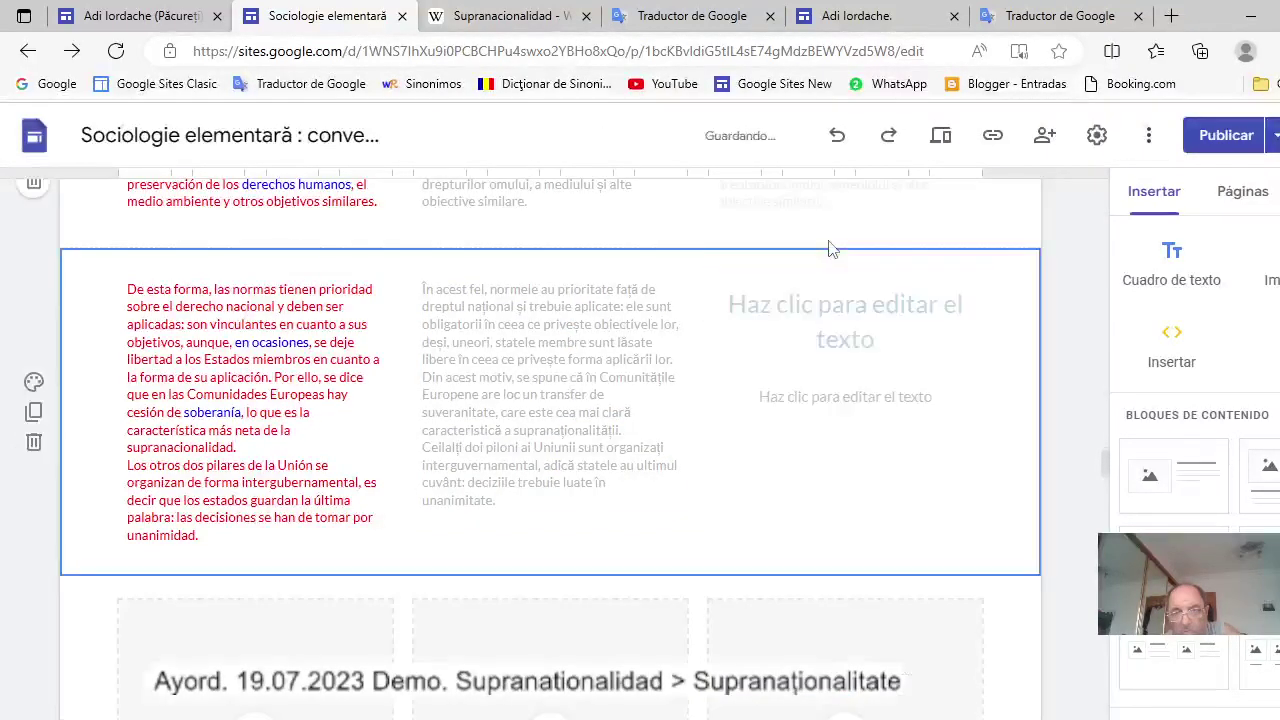
{"action": "left_click", "coordinate": [861, 300]}
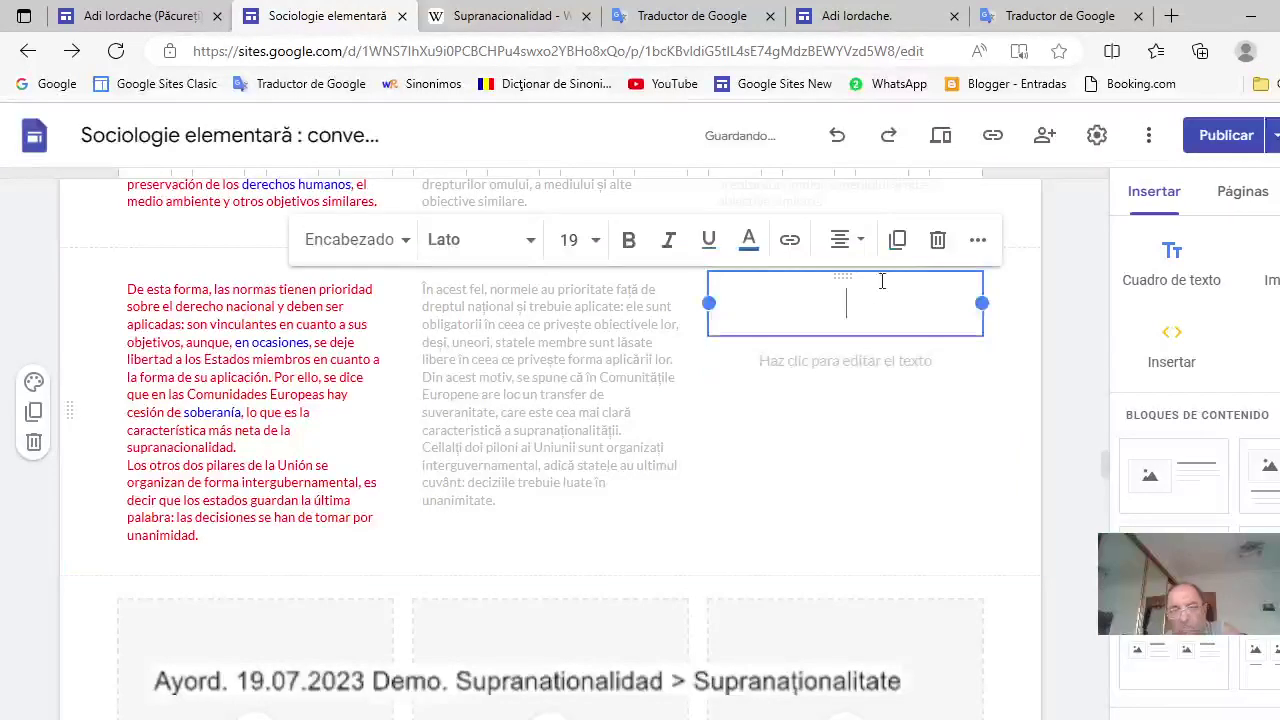
{"action": "left_click", "coordinate": [936, 243]}
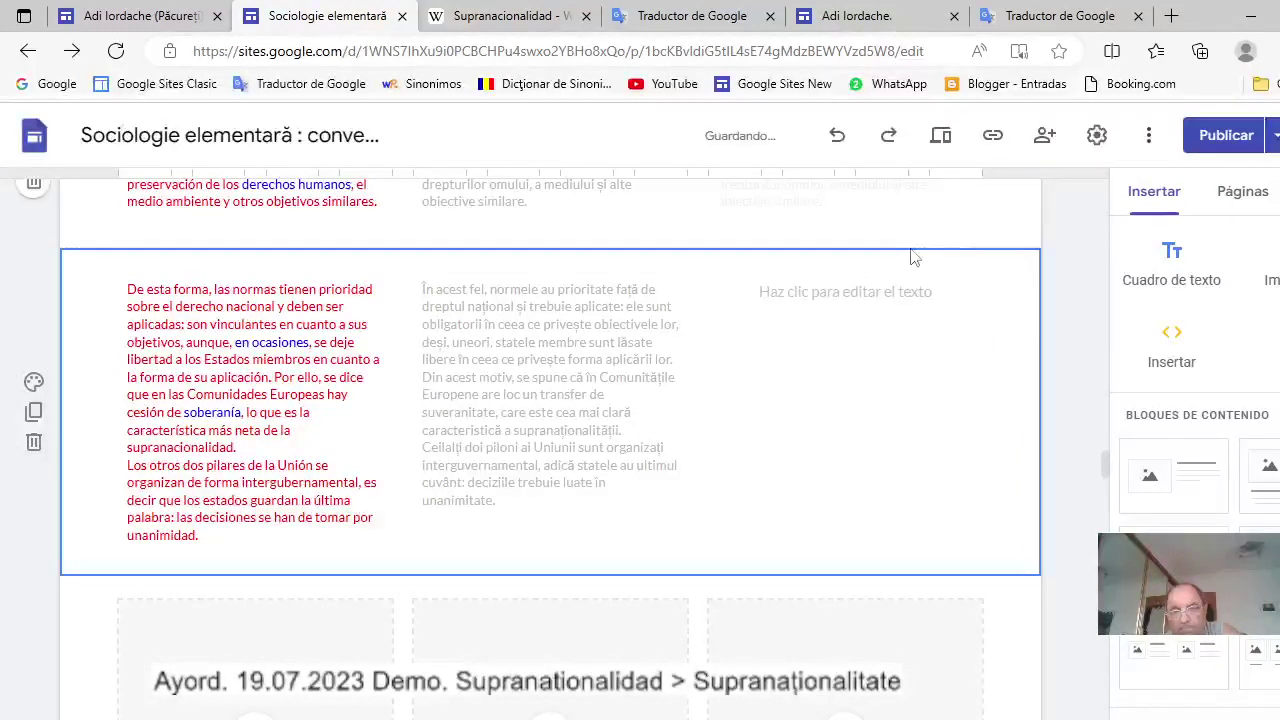
{"action": "left_click", "coordinate": [866, 288]}
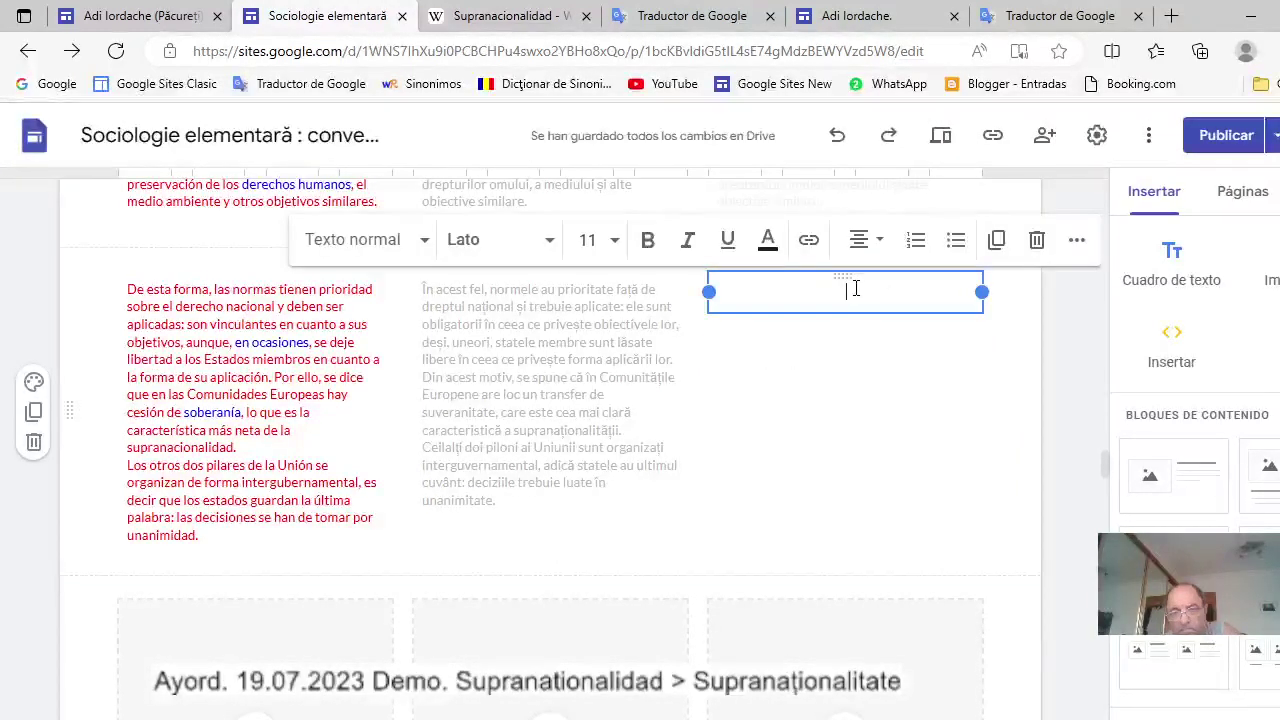
{"action": "right_click", "coordinate": [853, 290]}
{"action": "left_click", "coordinate": [905, 475]}
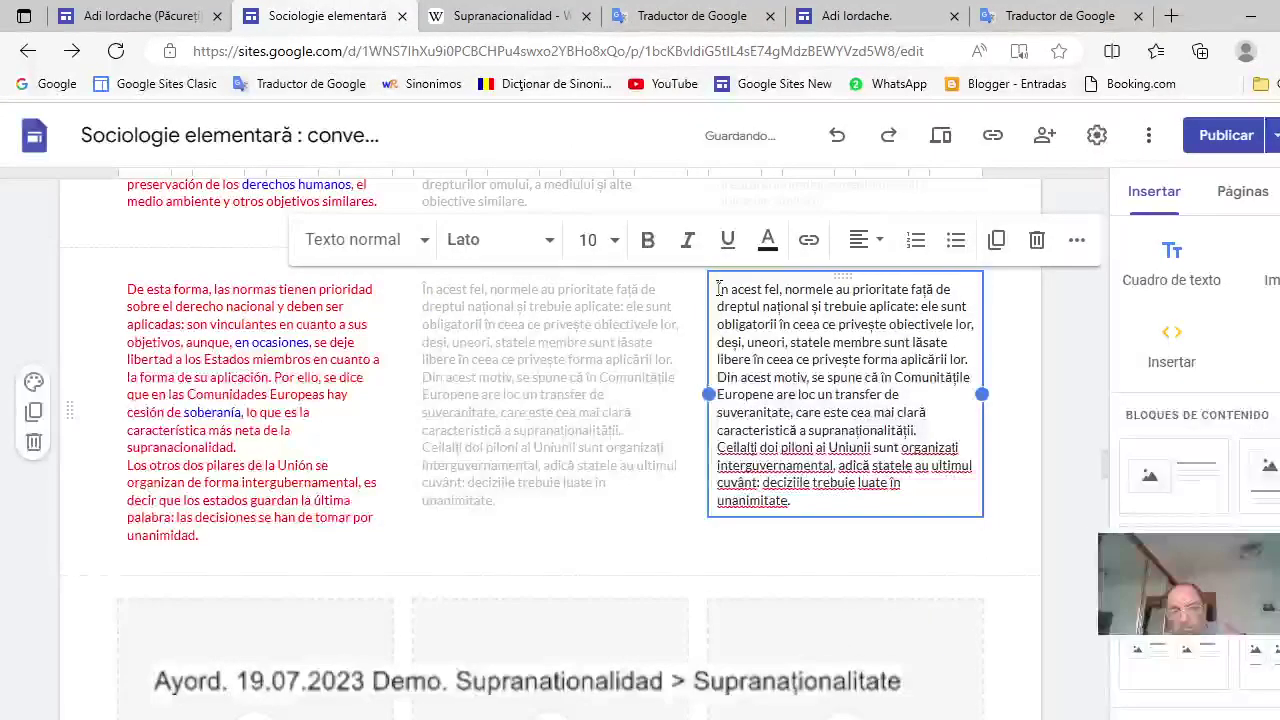
Colour the third column's Romanian text a paler grey than the middle column's and copy it.
{"action": "left_click_drag", "start_coordinate": [720, 289], "coordinate": [791, 491]}
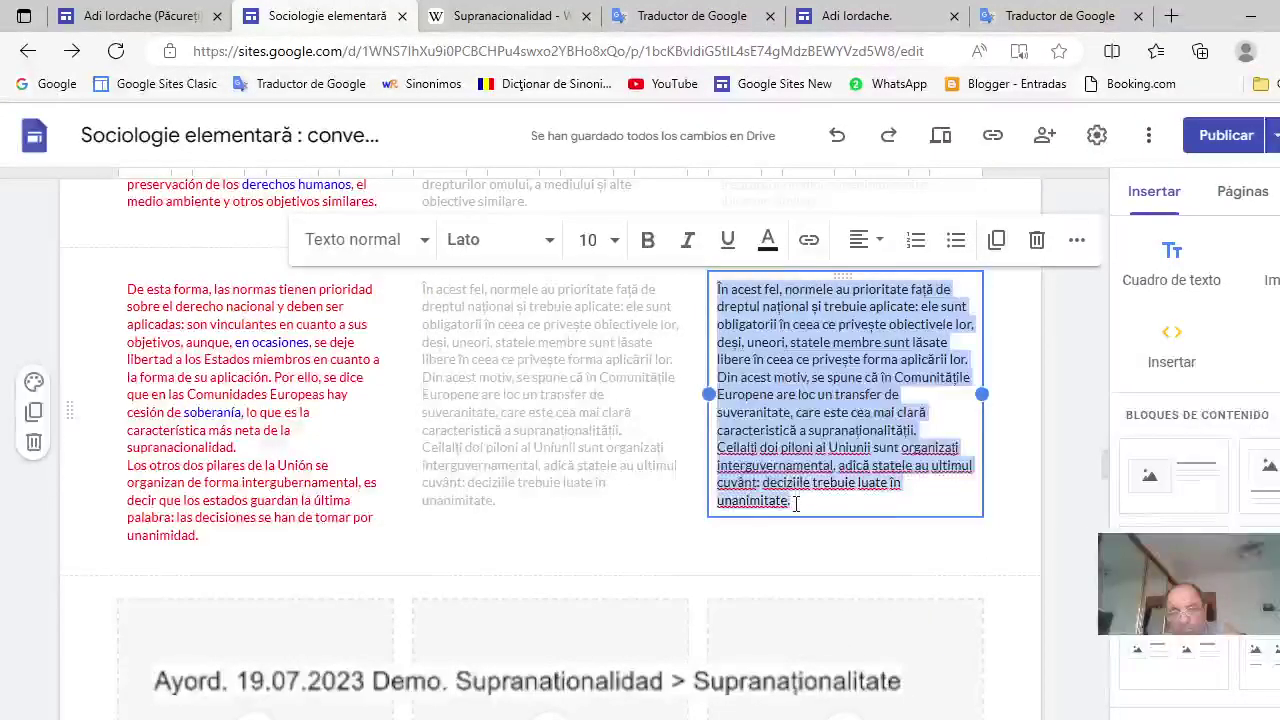
{"action": "left_click", "coordinate": [769, 243]}
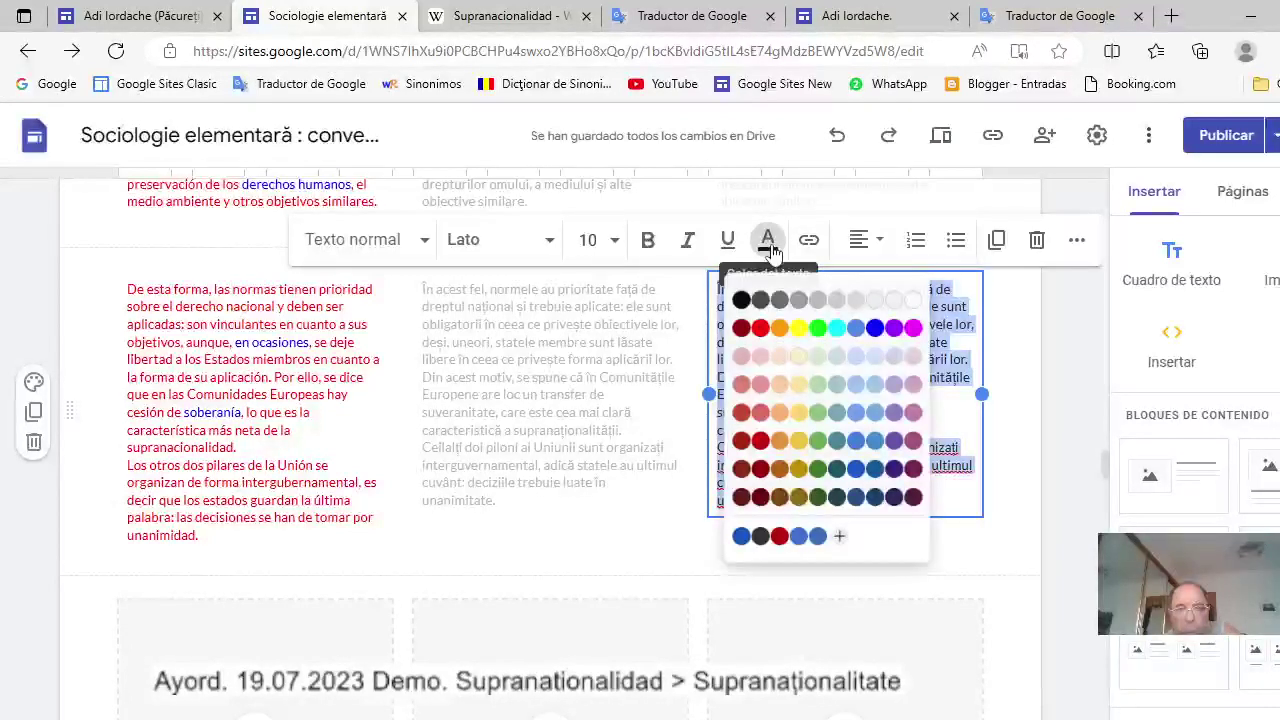
{"action": "left_click", "coordinate": [883, 289]}
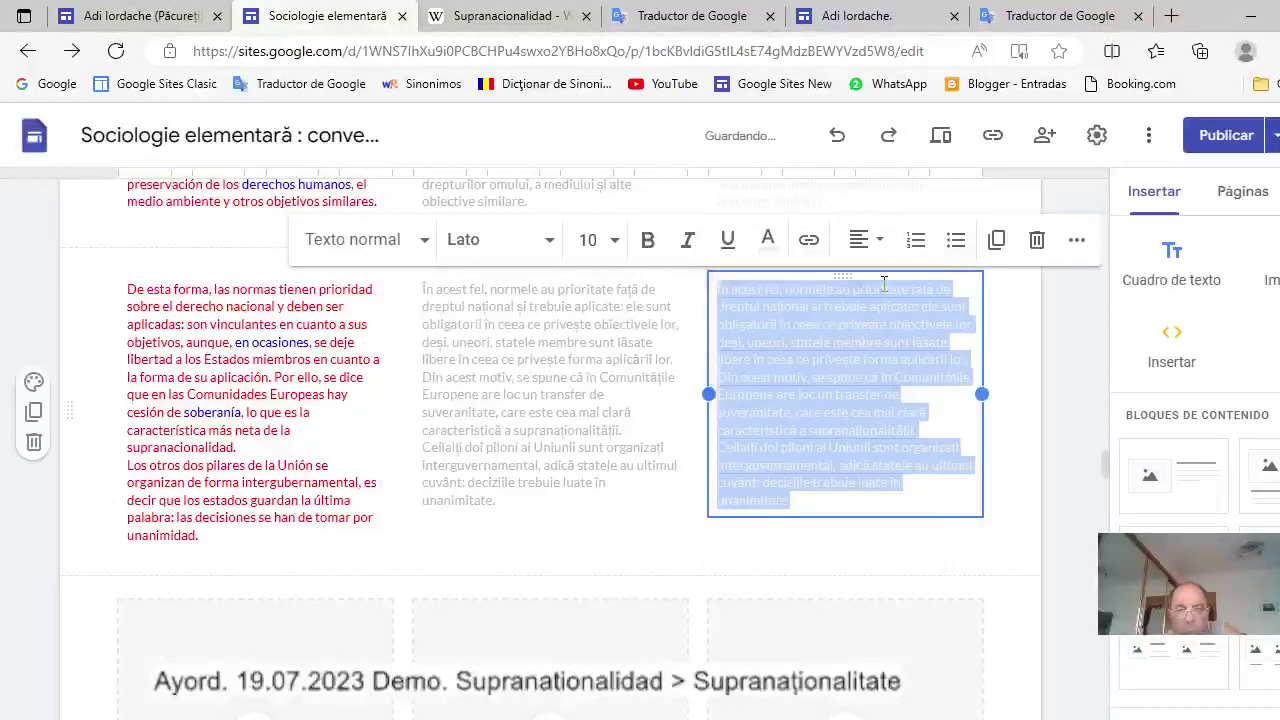
{"action": "right_click", "coordinate": [806, 374]}
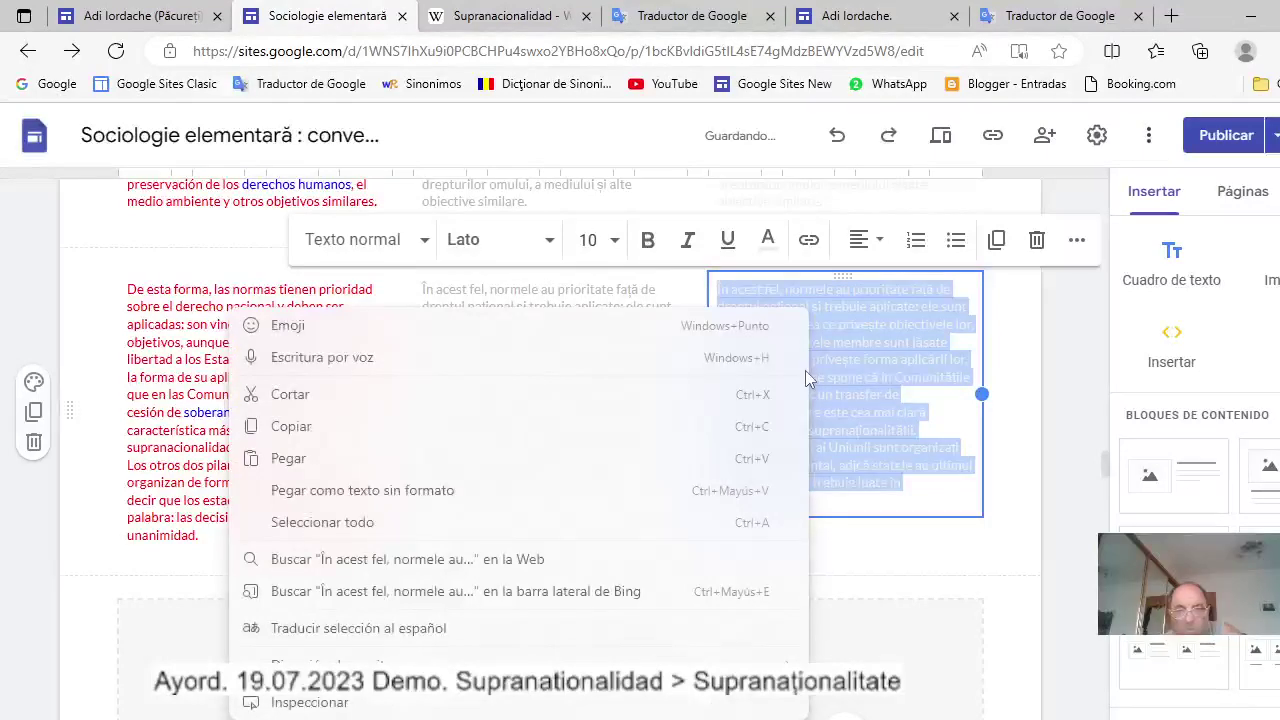
{"action": "left_click", "coordinate": [291, 427]}
Paste the pale grey Romanian text on a new line below the Supranaționalitate paragraph in the two-column block.
{"action": "scroll", "coordinate": [763, 553], "scroll_direction": "down", "scroll_amount": 3}
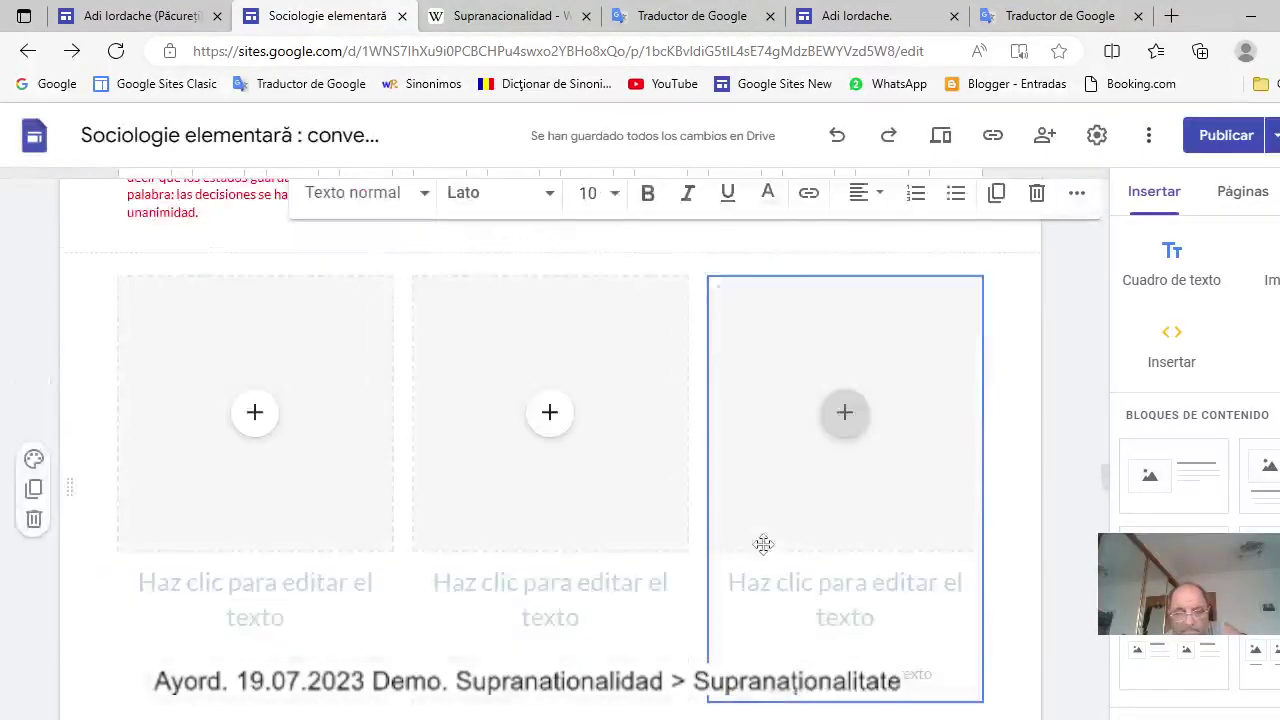
{"action": "scroll", "coordinate": [763, 543], "scroll_direction": "down", "scroll_amount": 3}
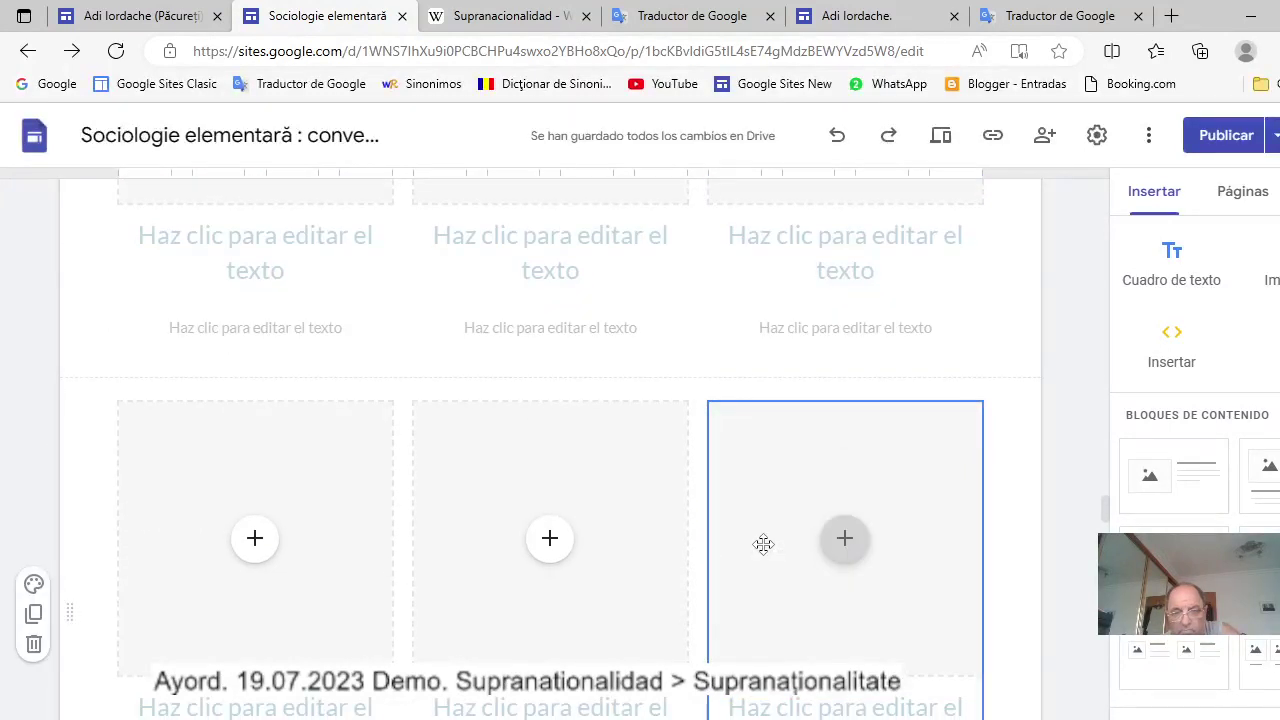
{"action": "scroll", "coordinate": [763, 543], "scroll_direction": "down", "scroll_amount": 5}
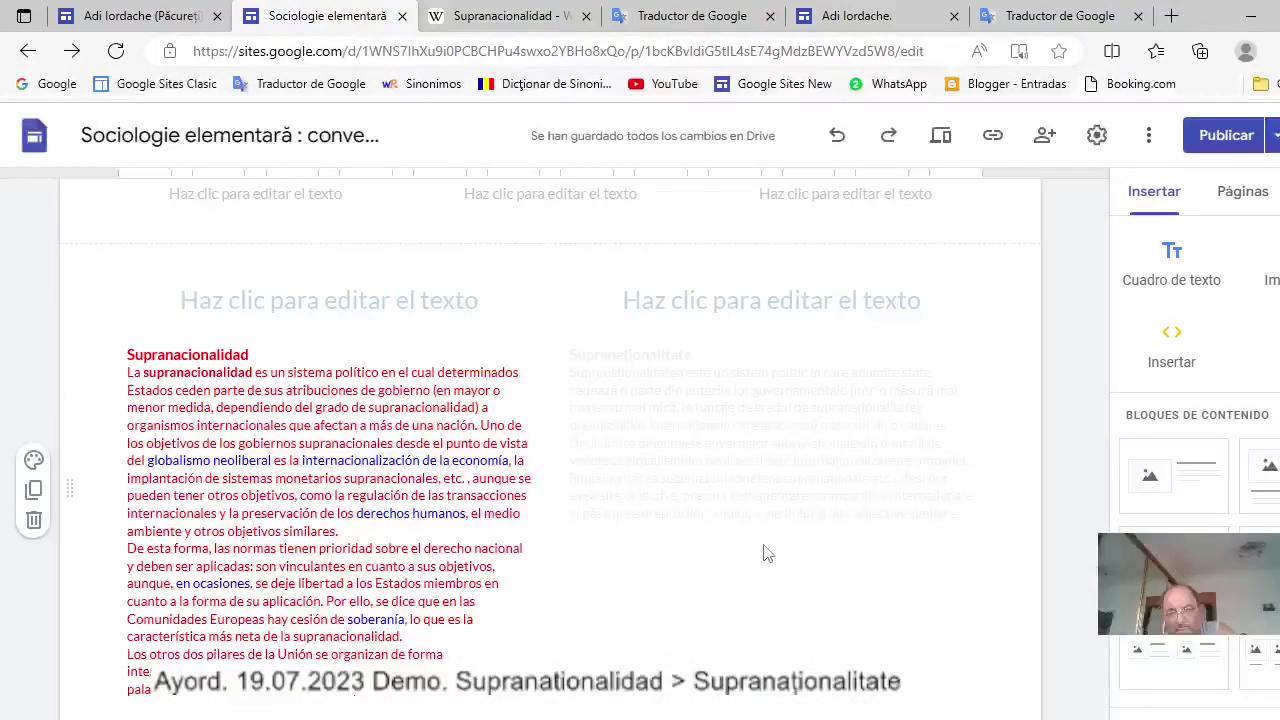
{"action": "left_click", "coordinate": [966, 516]}
{"action": "key", "text": "Return"}
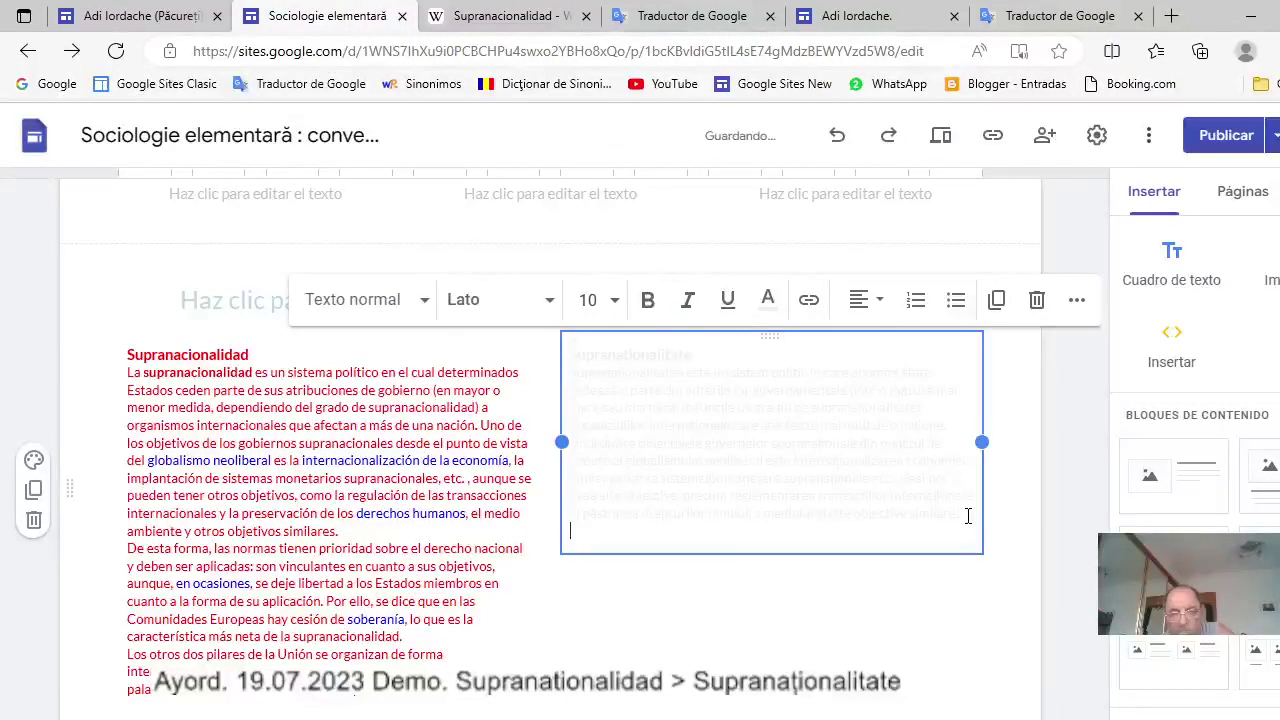
{"action": "right_click", "coordinate": [573, 540]}
{"action": "left_click", "coordinate": [631, 376]}
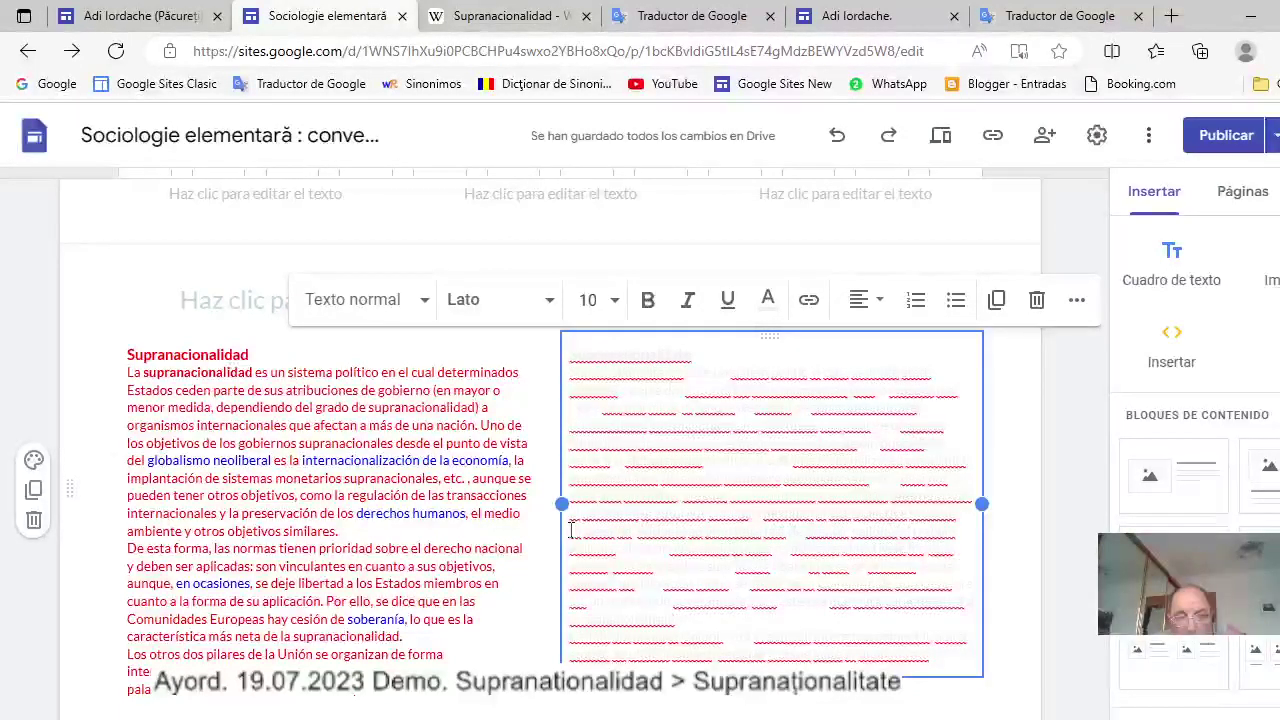
{"action": "scroll", "coordinate": [630, 570], "scroll_direction": "down", "scroll_amount": 2}
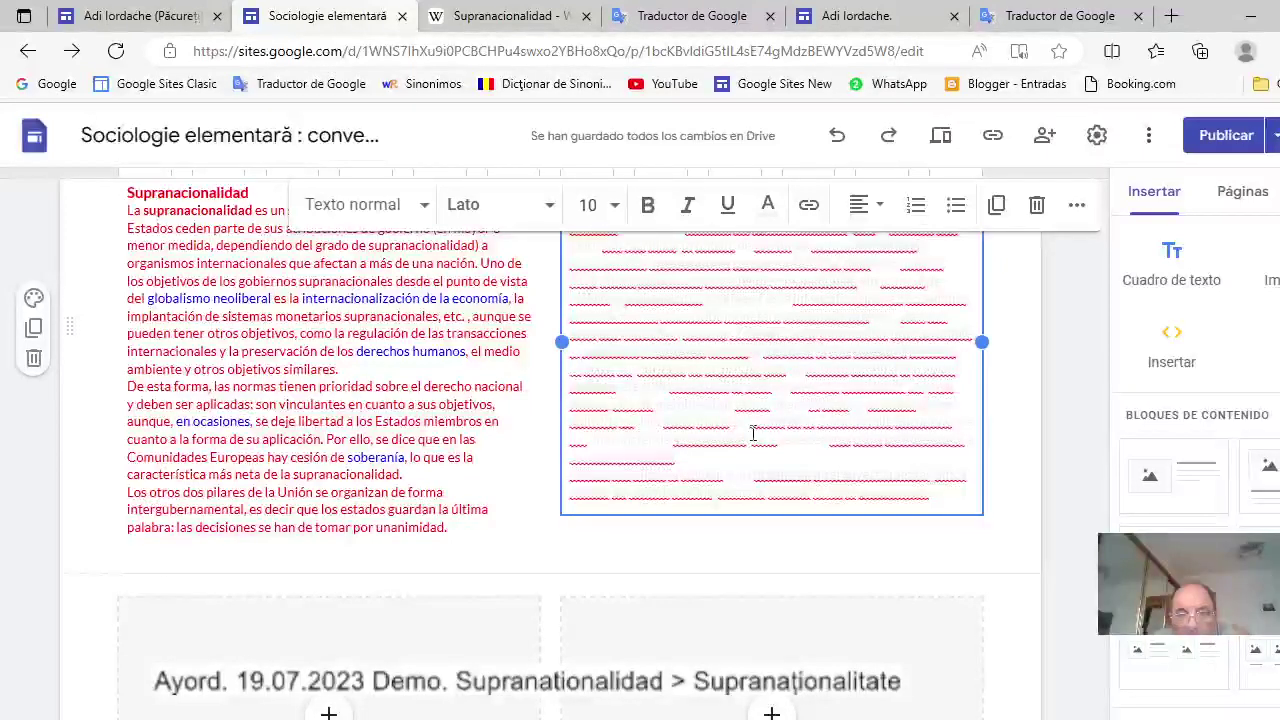
{"action": "scroll", "coordinate": [754, 432], "scroll_direction": "up", "scroll_amount": 1}
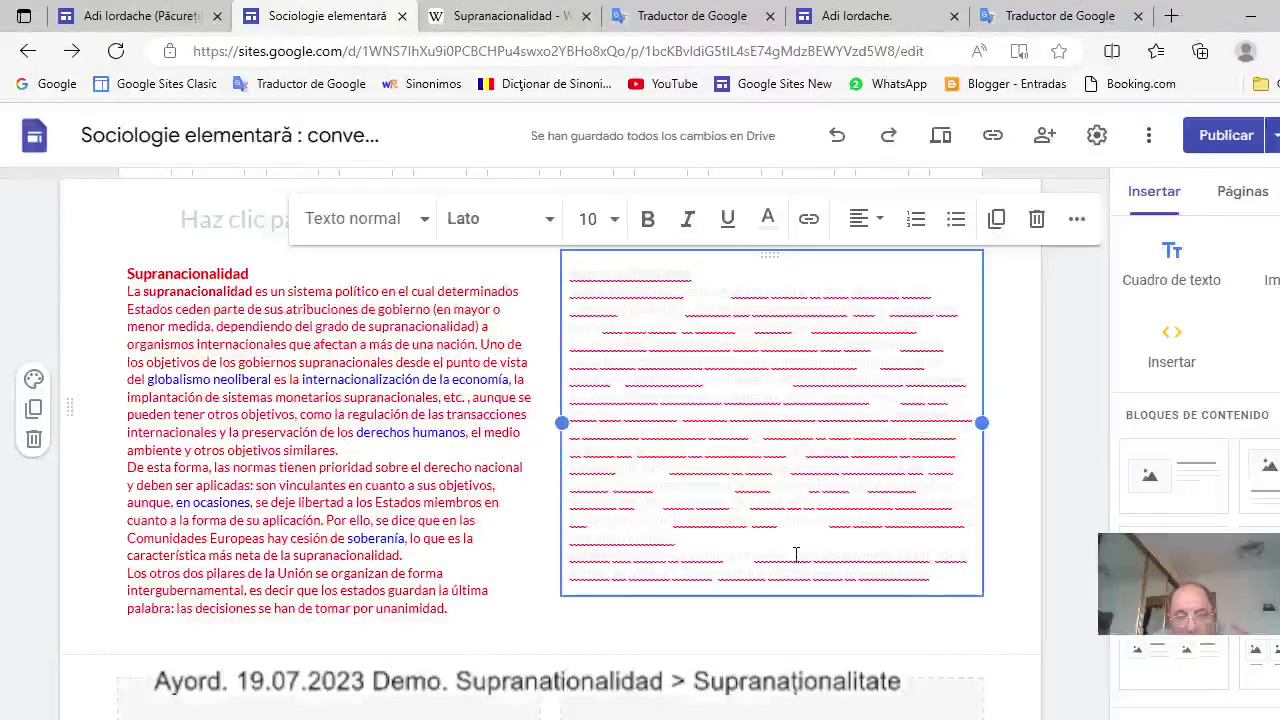
{"action": "scroll", "coordinate": [794, 552], "scroll_direction": "down", "scroll_amount": 2}
Remove the second column's image placeholder and heading in the next two-column block and paste the pale grey Romanian text into its caption.
{"action": "left_click", "coordinate": [910, 578]}
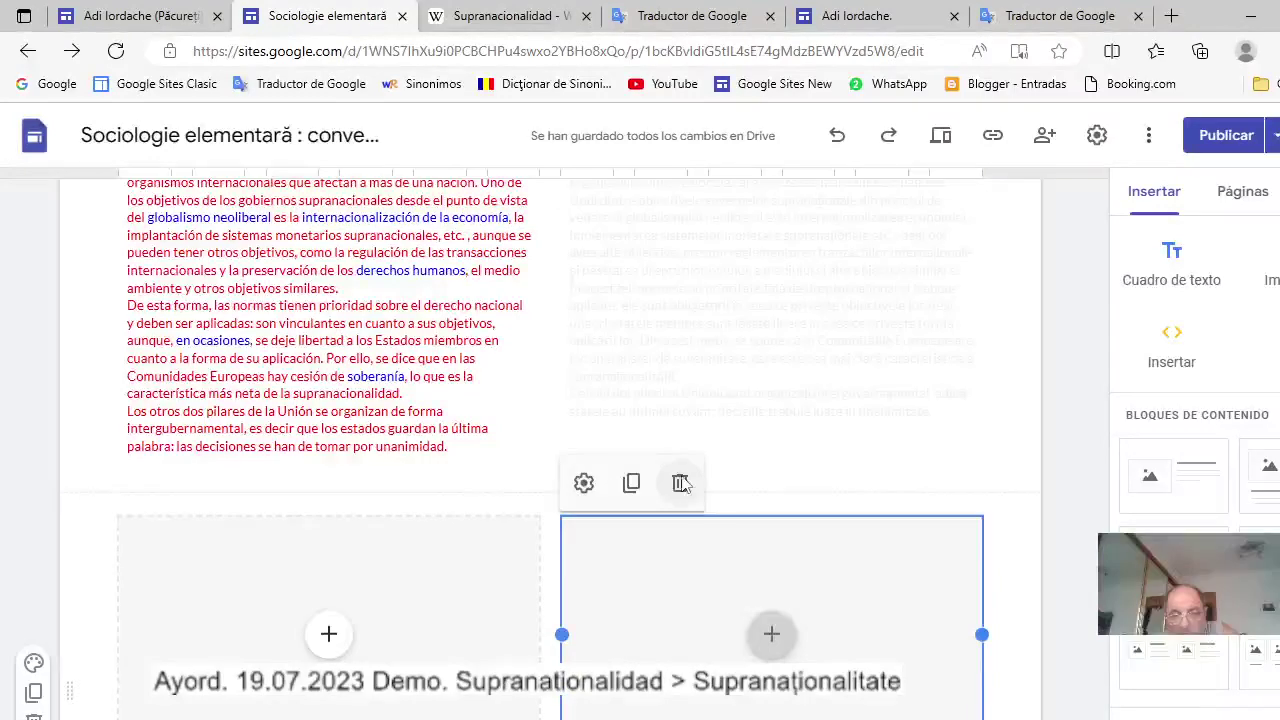
{"action": "left_click", "coordinate": [681, 484]}
{"action": "left_click", "coordinate": [807, 376]}
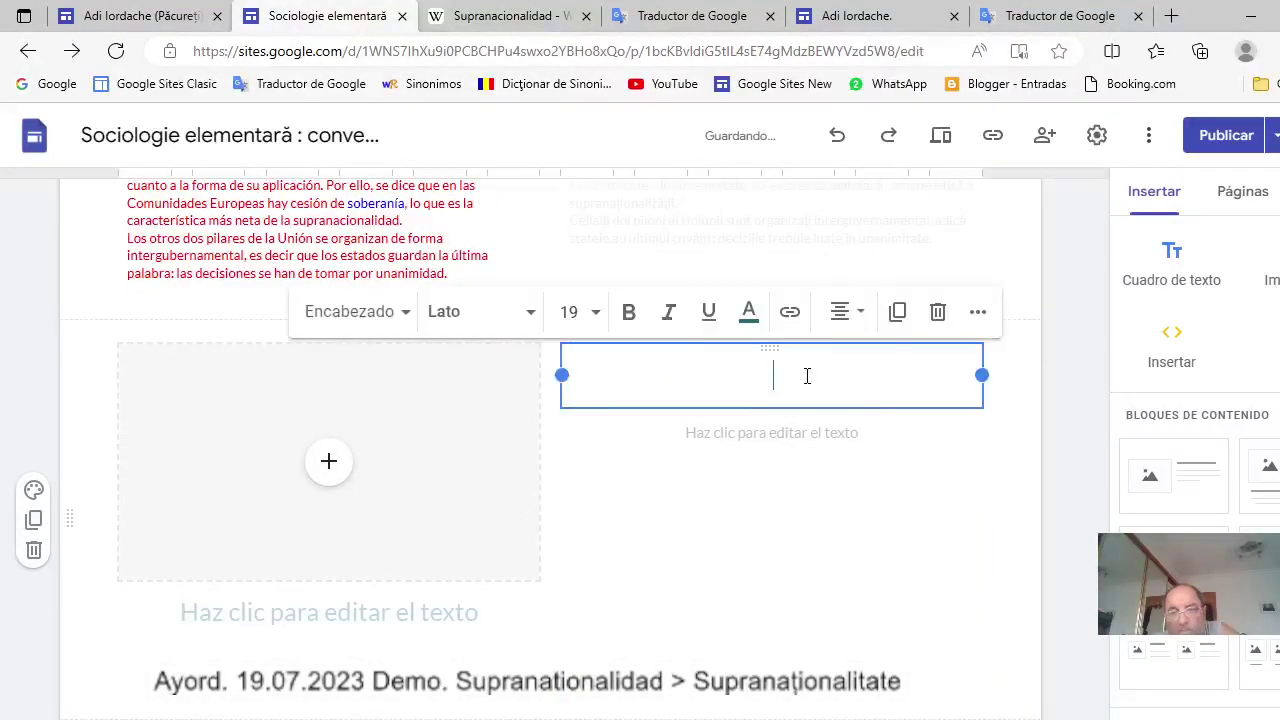
{"action": "left_click", "coordinate": [938, 314]}
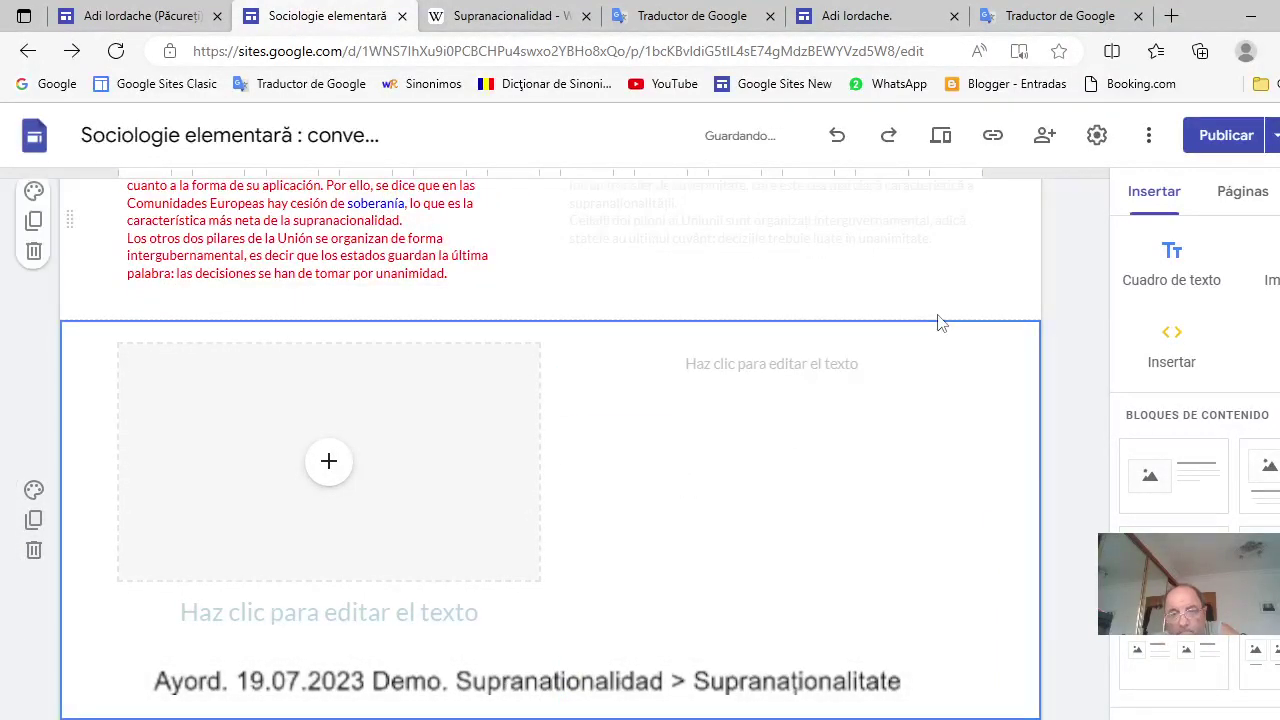
{"action": "left_click", "coordinate": [800, 361]}
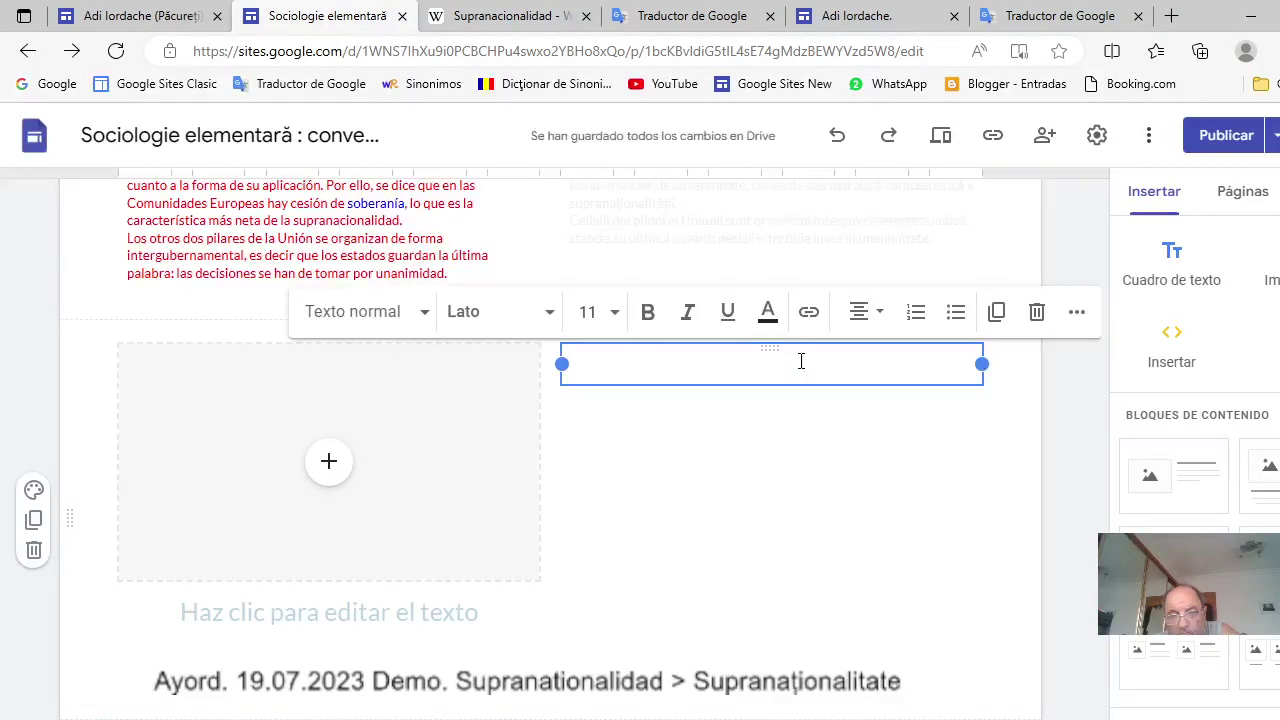
{"action": "right_click", "coordinate": [800, 361]}
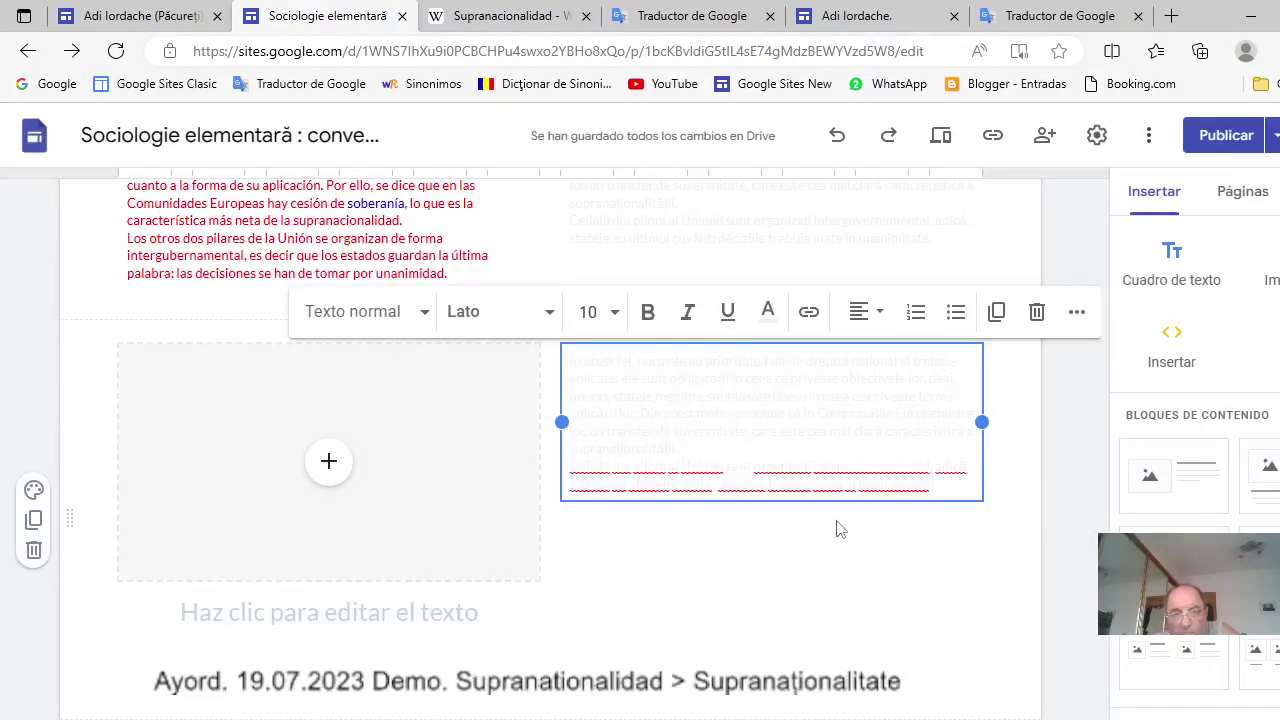
Delete the Romanian text from "În acest fel" to "unanimitate" and its leftover empty line from the upper two-column block.
{"action": "scroll", "coordinate": [652, 405], "scroll_direction": "up", "scroll_amount": 2}
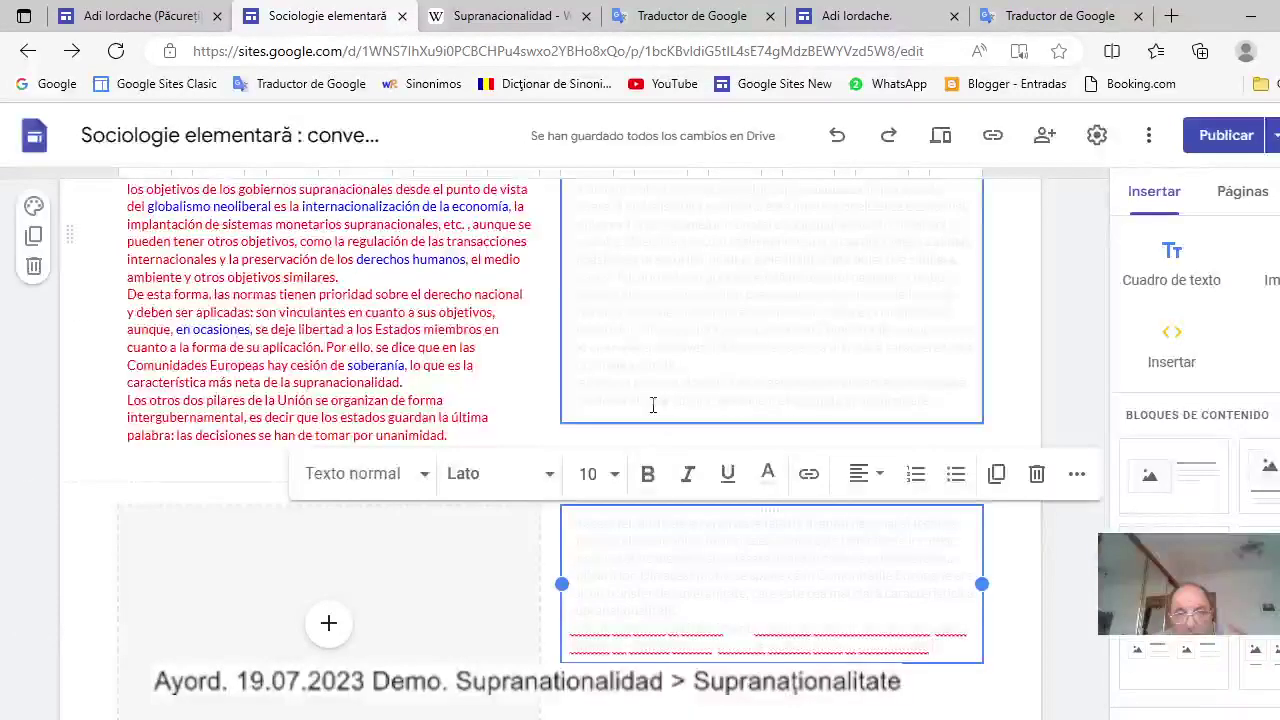
{"action": "left_click_drag", "start_coordinate": [573, 282], "coordinate": [945, 401]}
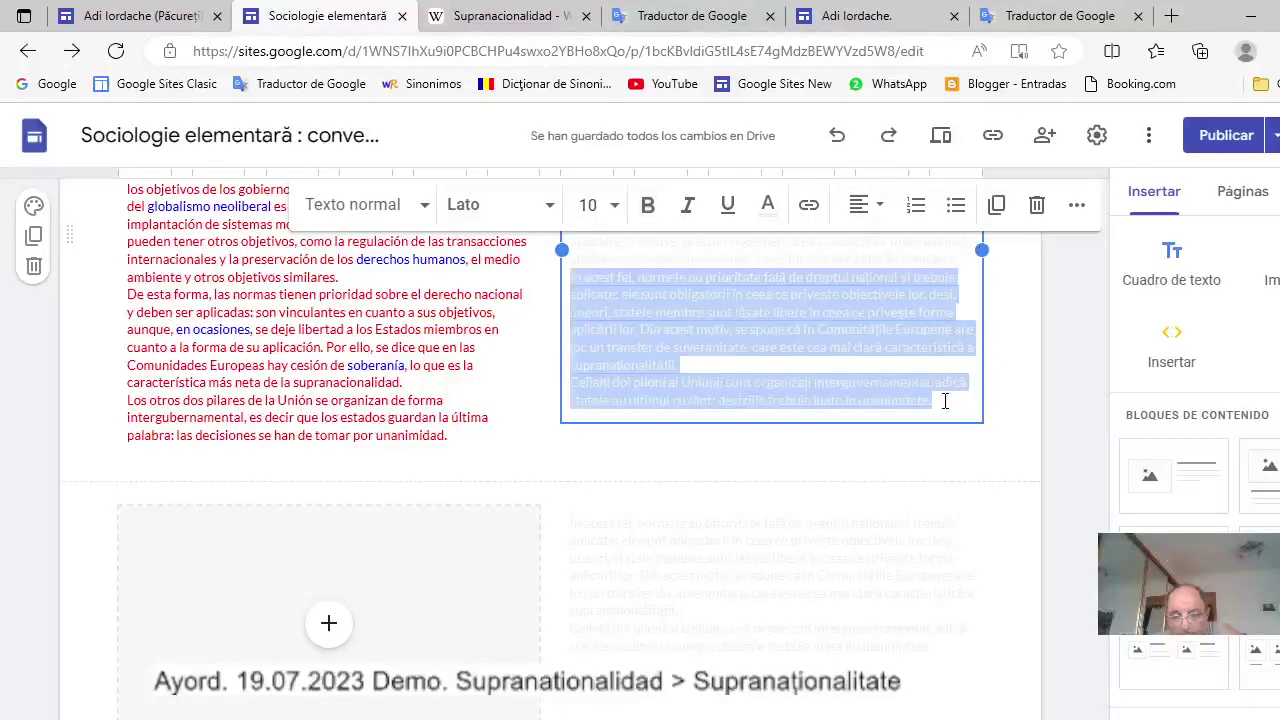
{"action": "key", "text": "Delete"}
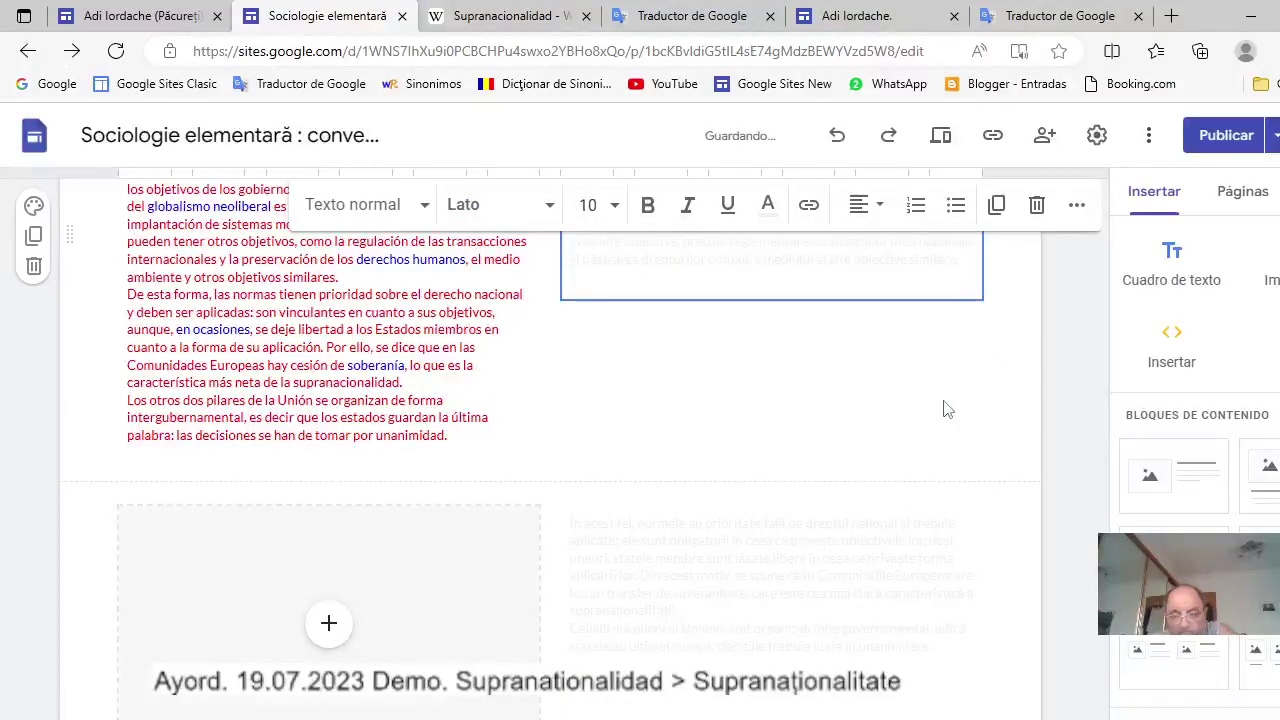
{"action": "key", "text": "BackSpace"}
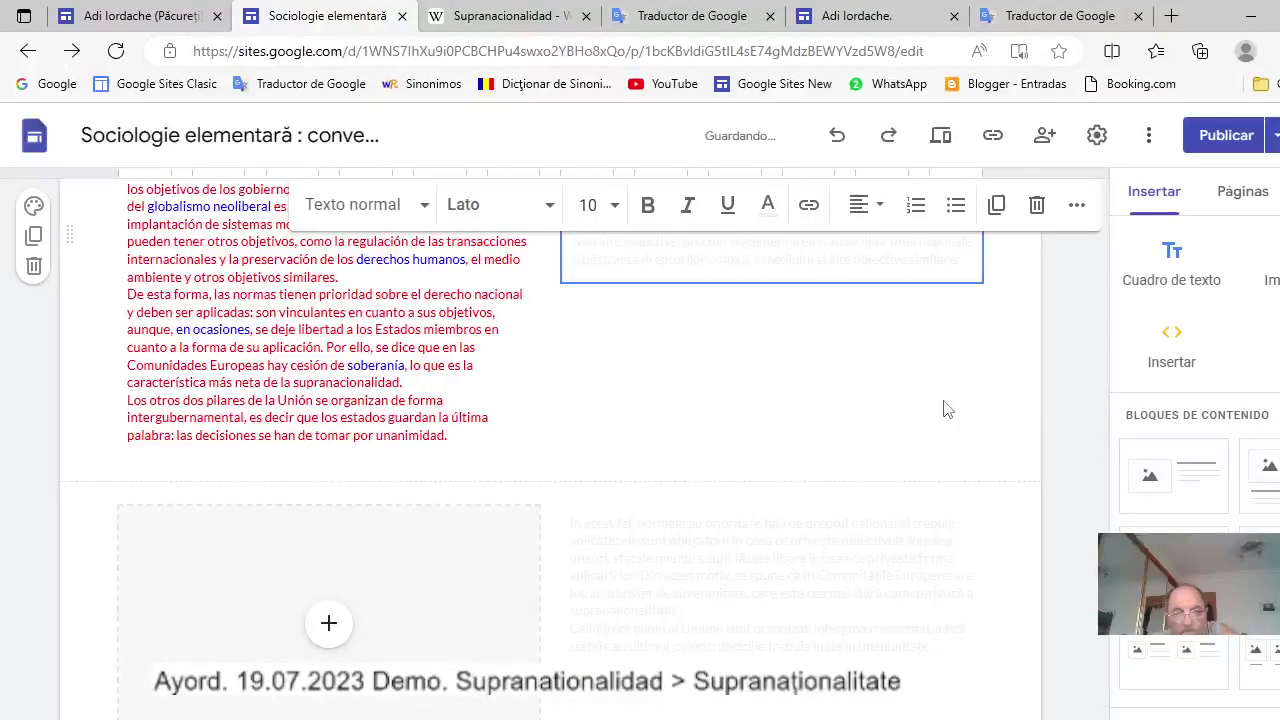
Cut the Spanish text from "De esta forma, las normas" to "unanimidad" out of the upper two-column block.
{"action": "left_click", "coordinate": [145, 310]}
{"action": "left_click_drag", "start_coordinate": [145, 303], "coordinate": [449, 436]}
{"action": "key", "text": "ctrl+c"}
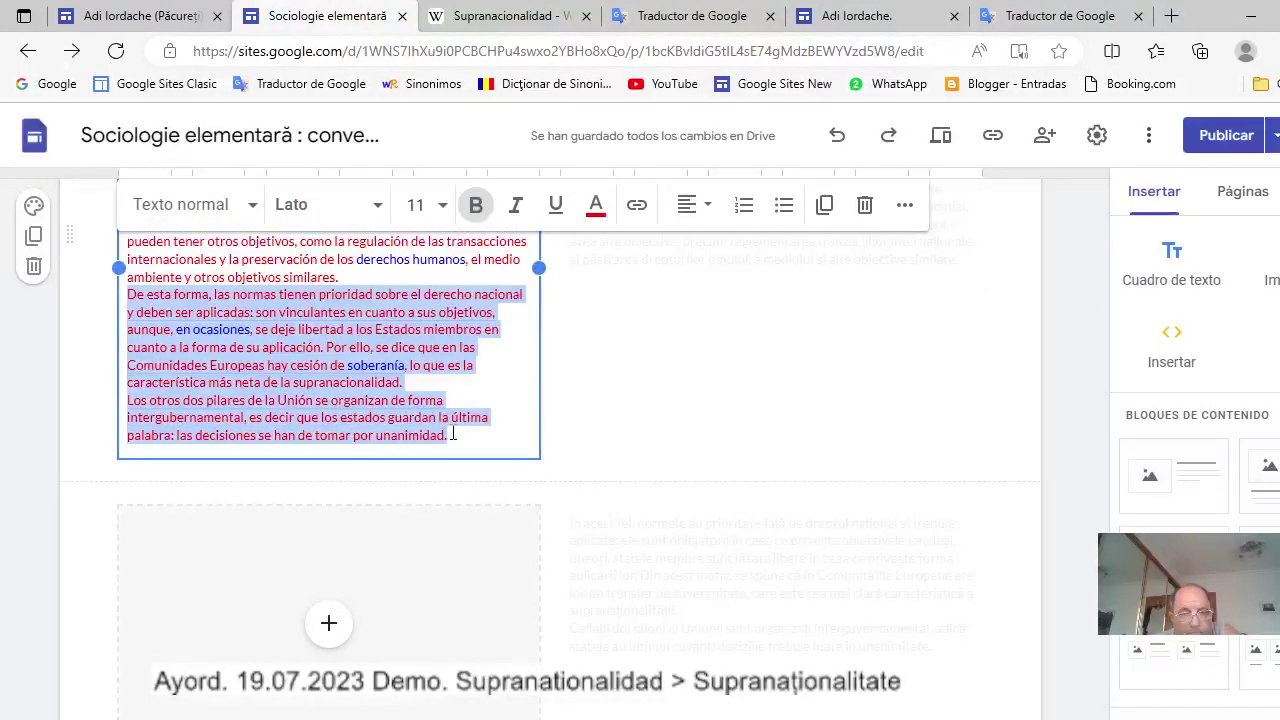
{"action": "right_click", "coordinate": [315, 352]}
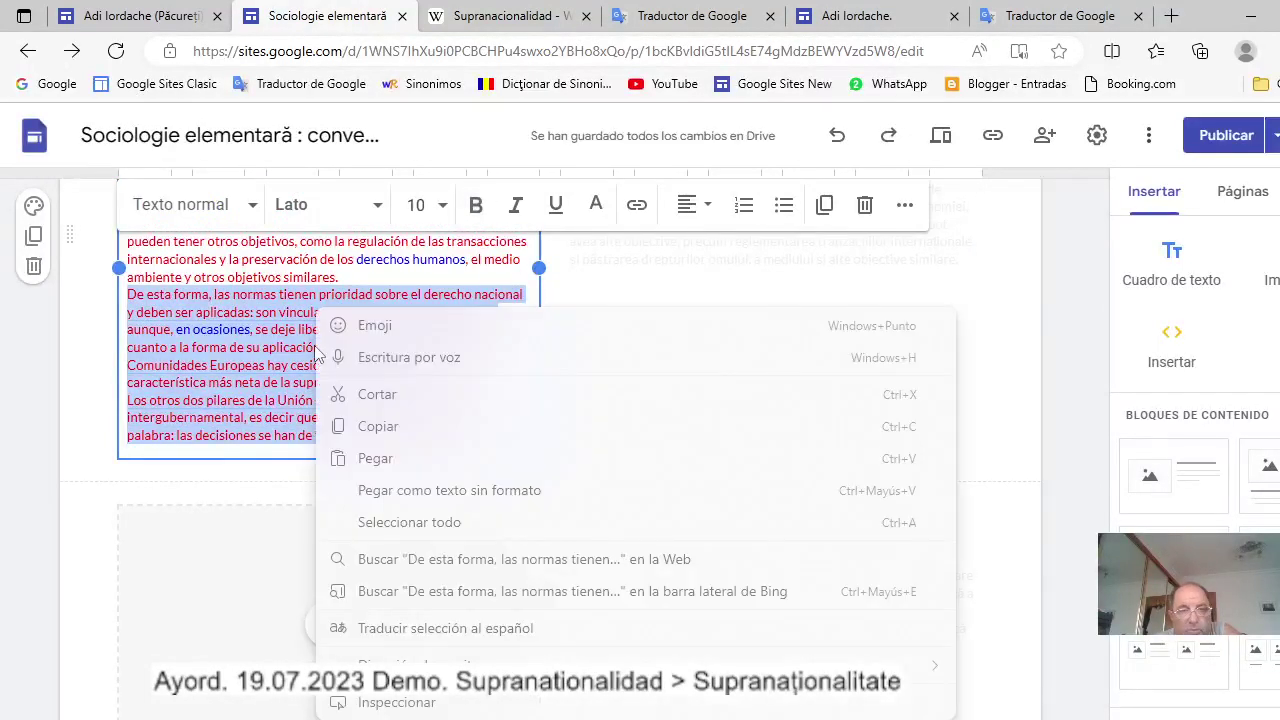
{"action": "left_click", "coordinate": [377, 395]}
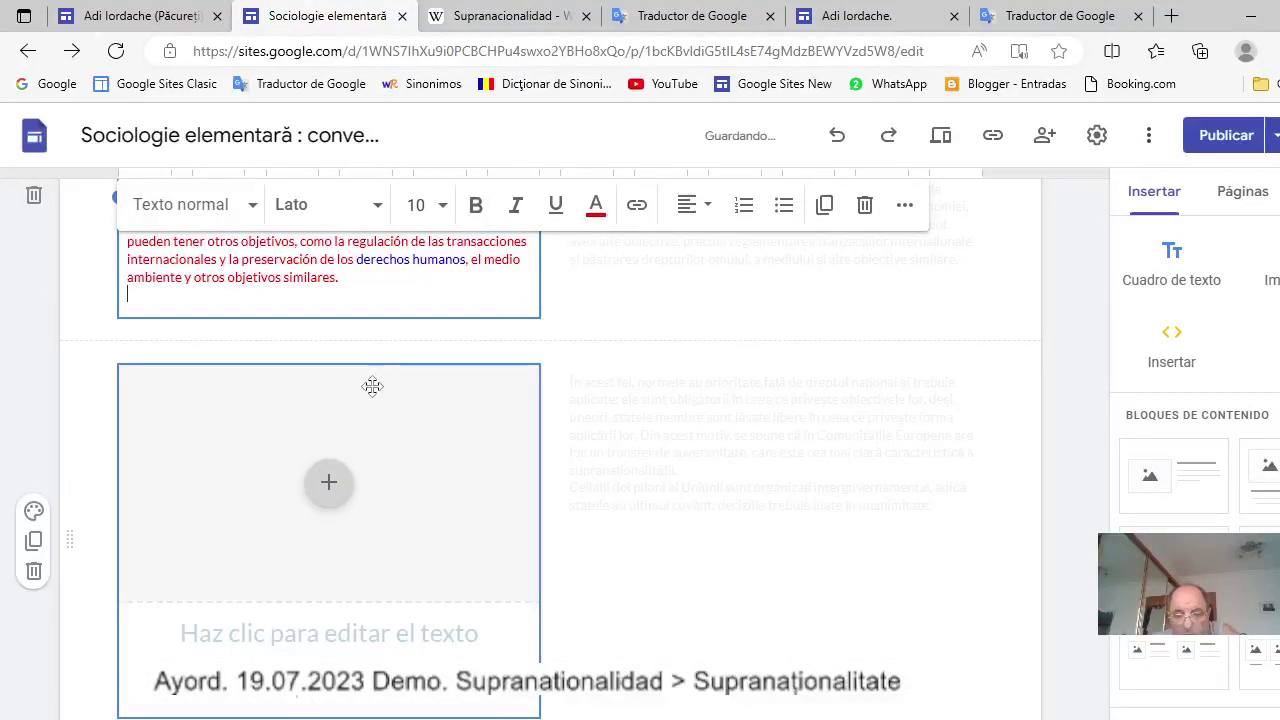
Remove the first column's image placeholder and heading in the lower two-column block and paste the cut Spanish text into its caption.
{"action": "left_click", "coordinate": [446, 491]}
{"action": "left_click", "coordinate": [445, 487]}
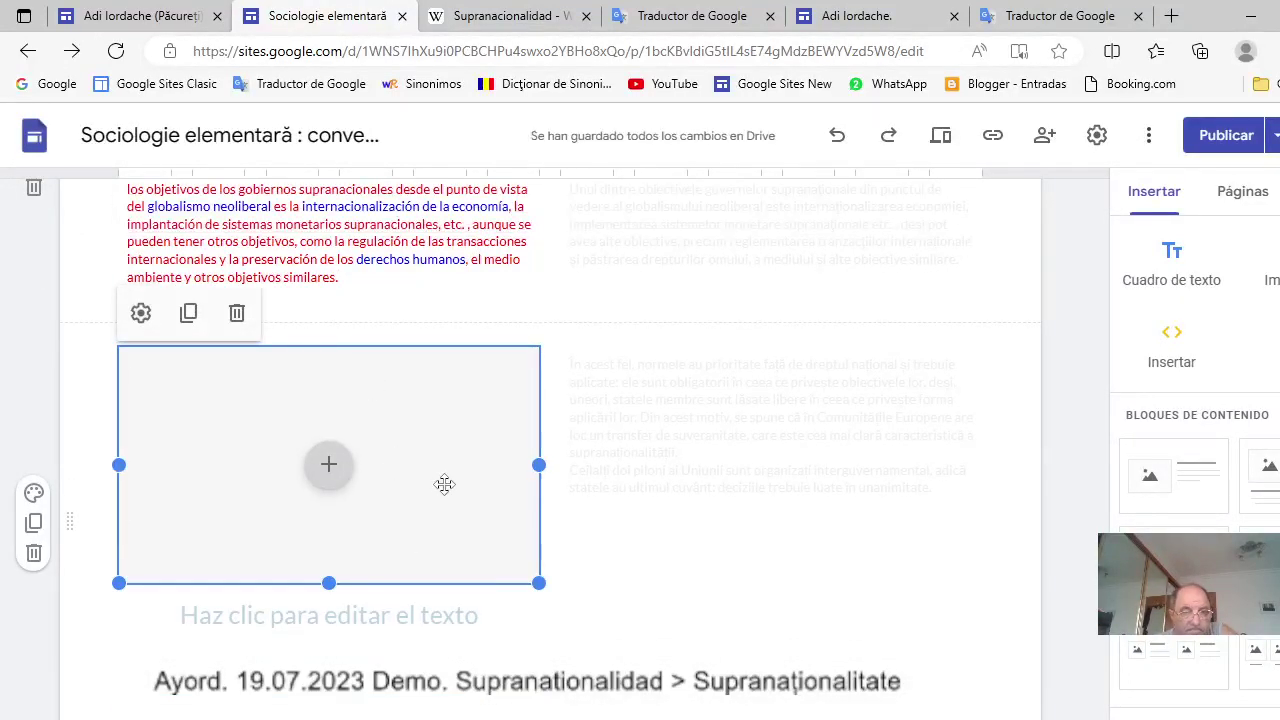
{"action": "left_click", "coordinate": [237, 314]}
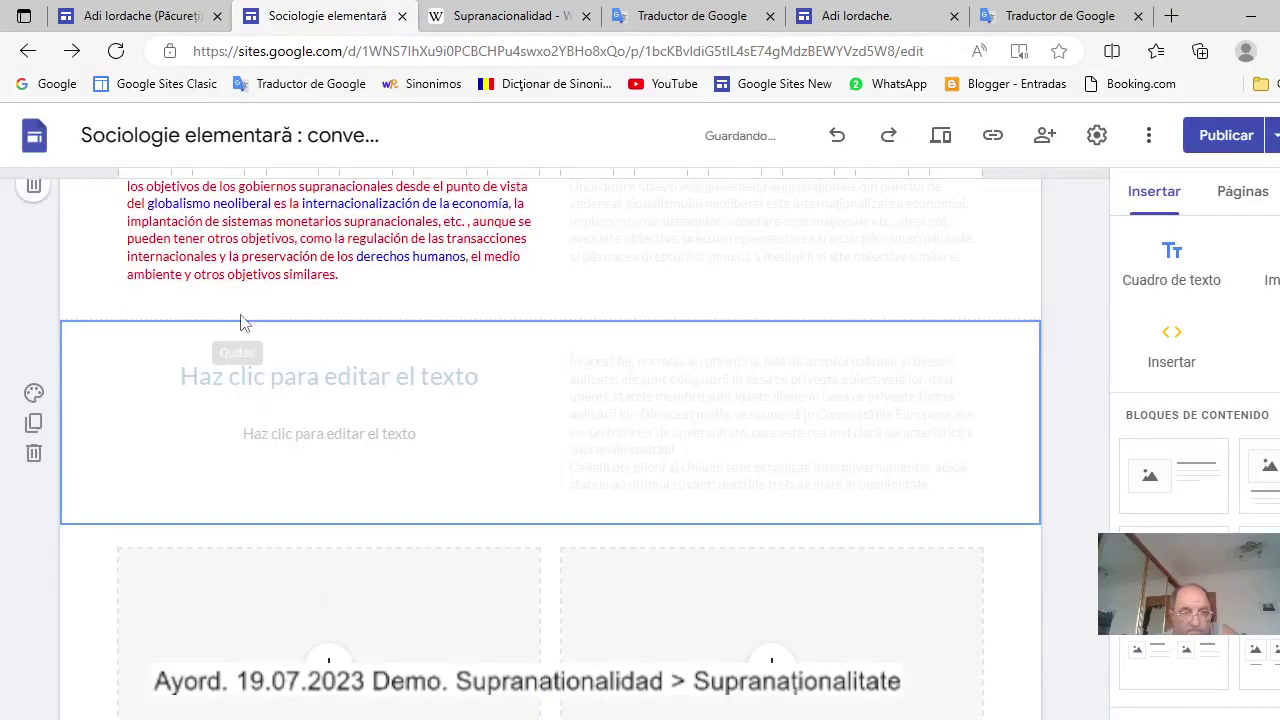
{"action": "left_click", "coordinate": [321, 367]}
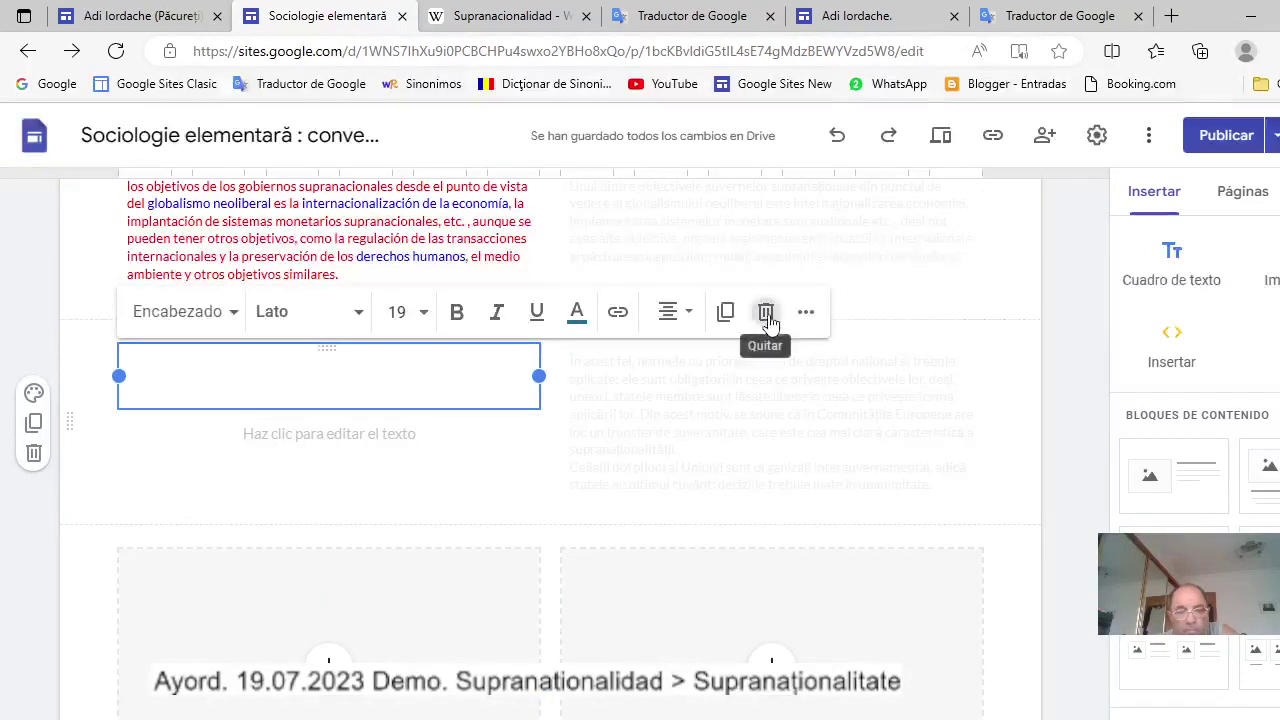
{"action": "left_click", "coordinate": [767, 318]}
{"action": "left_click", "coordinate": [336, 363]}
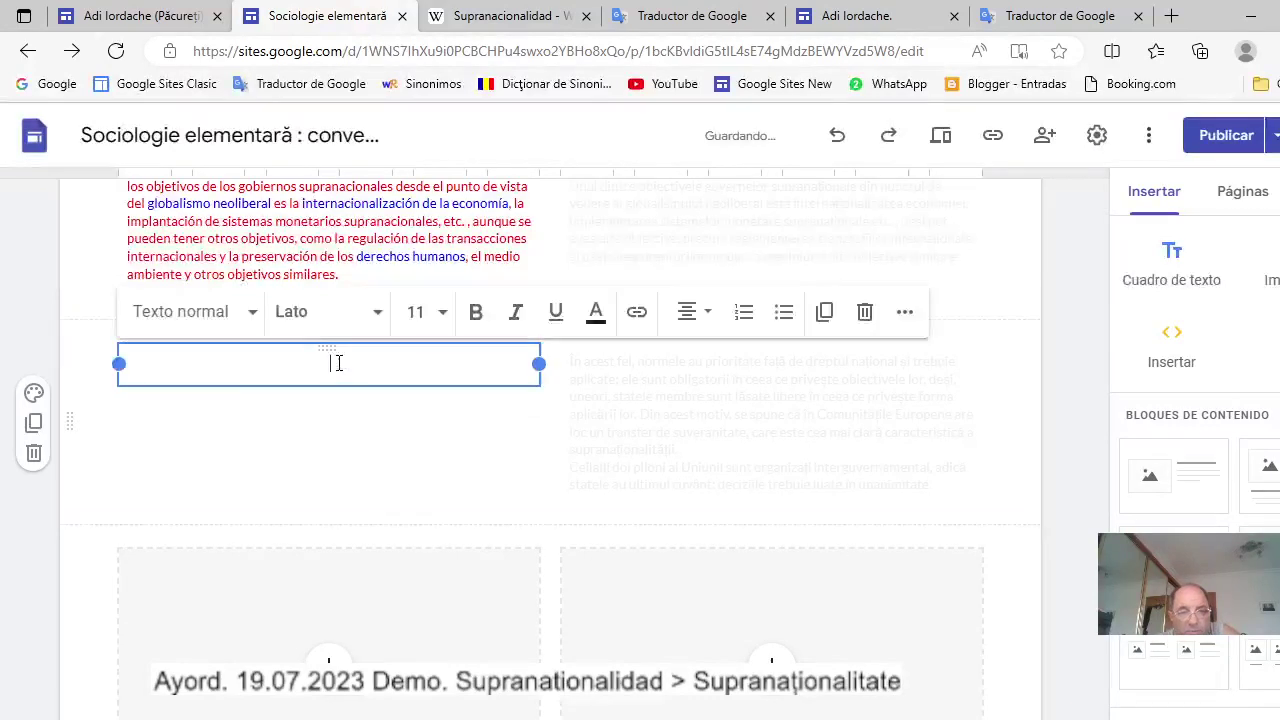
{"action": "right_click", "coordinate": [338, 363]}
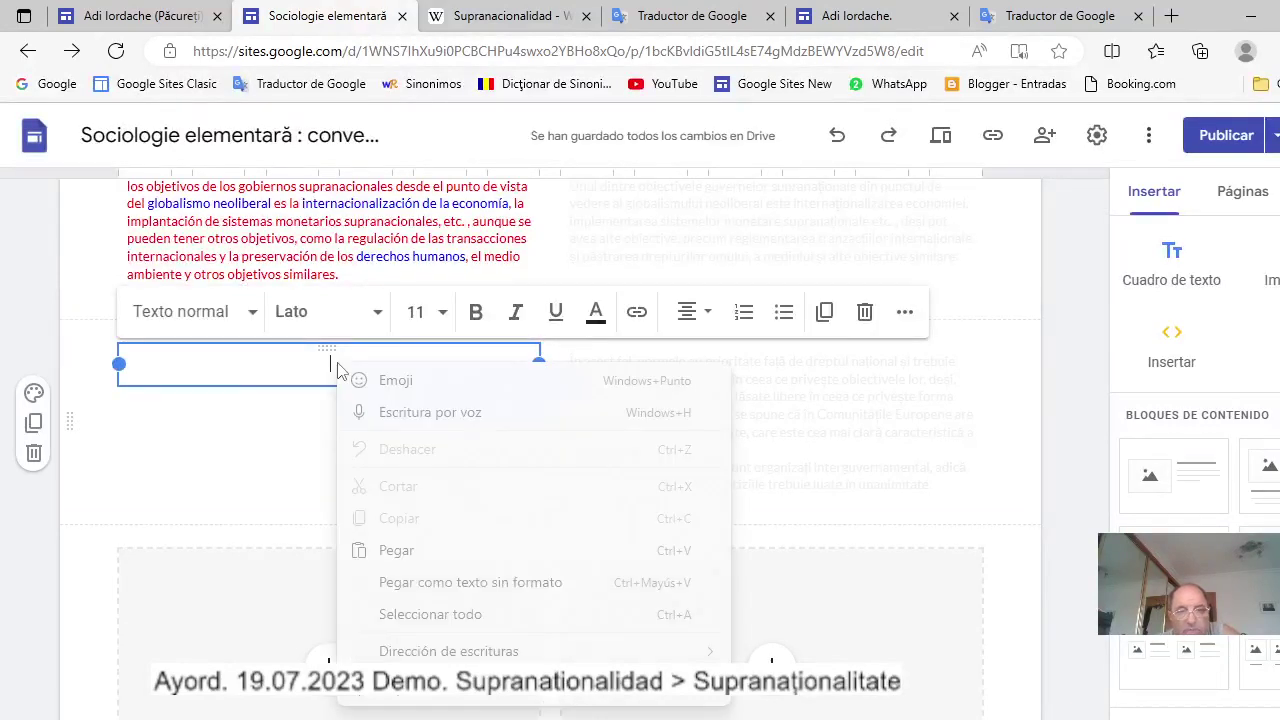
{"action": "left_click", "coordinate": [396, 550]}
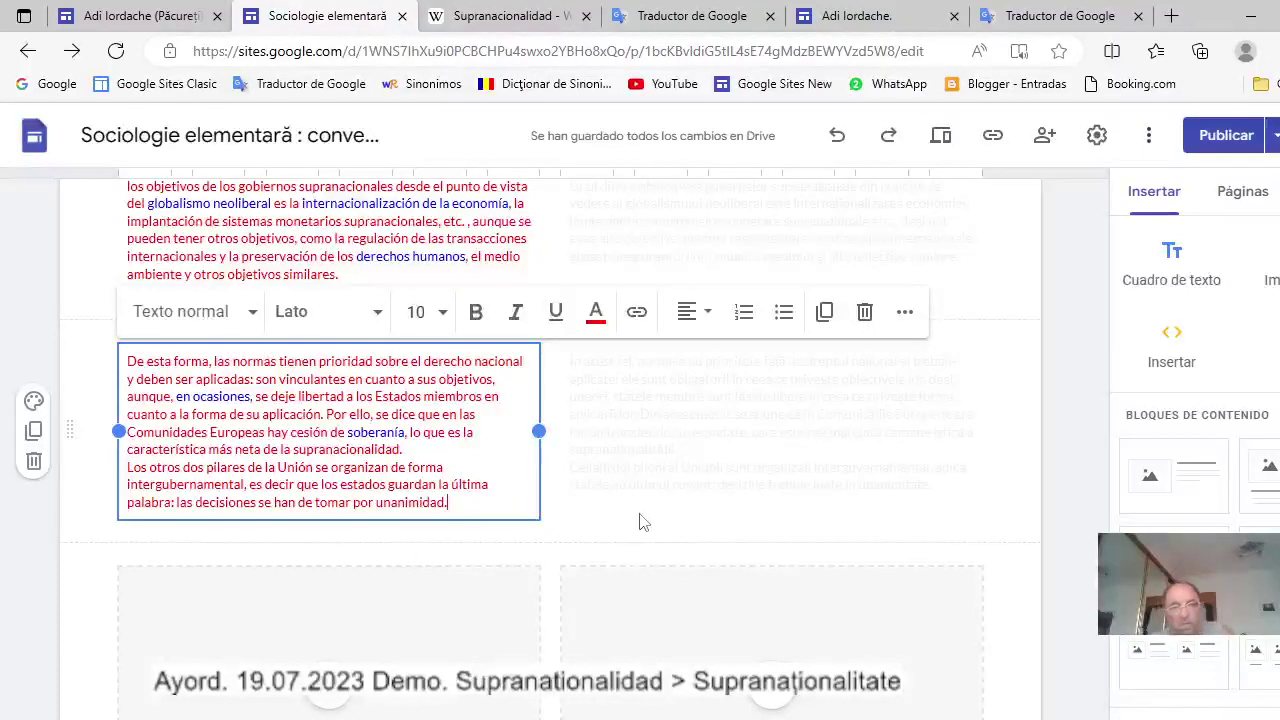
Look through the page's multi-column sections and the full-width Romanian text above the Índice row to find the next text to move.
{"action": "scroll", "coordinate": [640, 522], "scroll_direction": "up", "scroll_amount": 1}
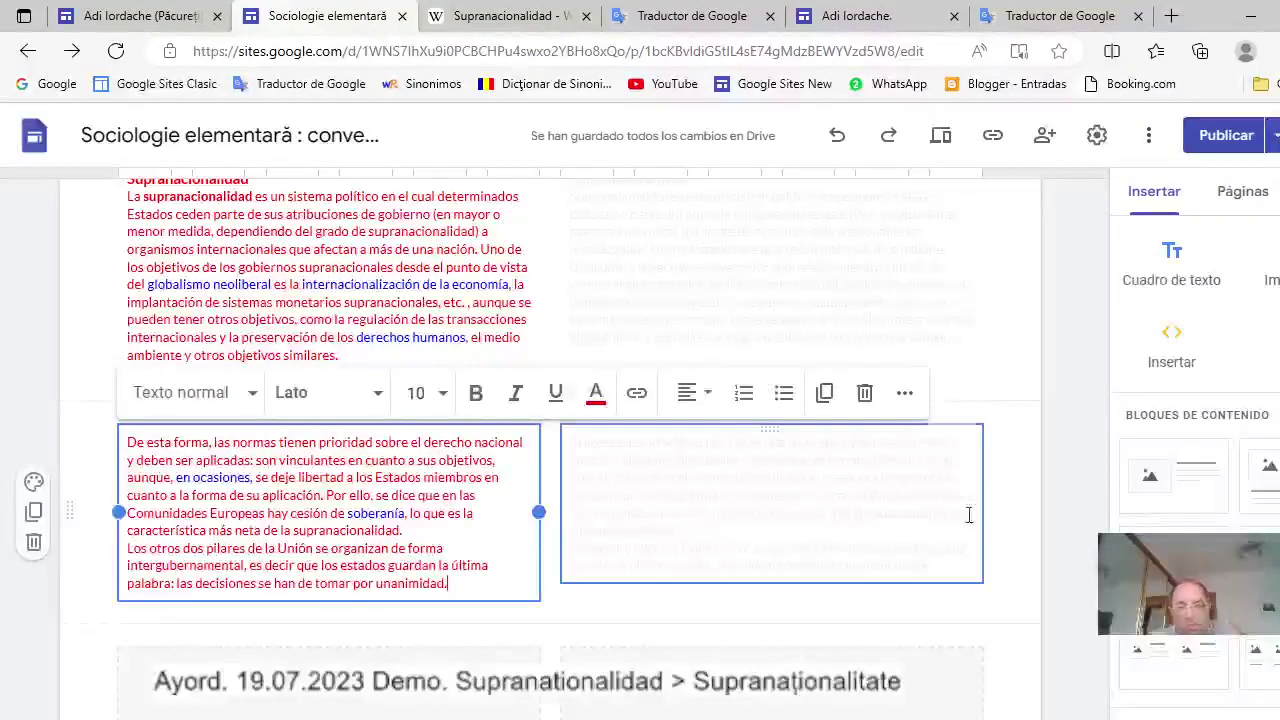
{"action": "scroll", "coordinate": [1117, 527], "scroll_direction": "down", "scroll_amount": 10}
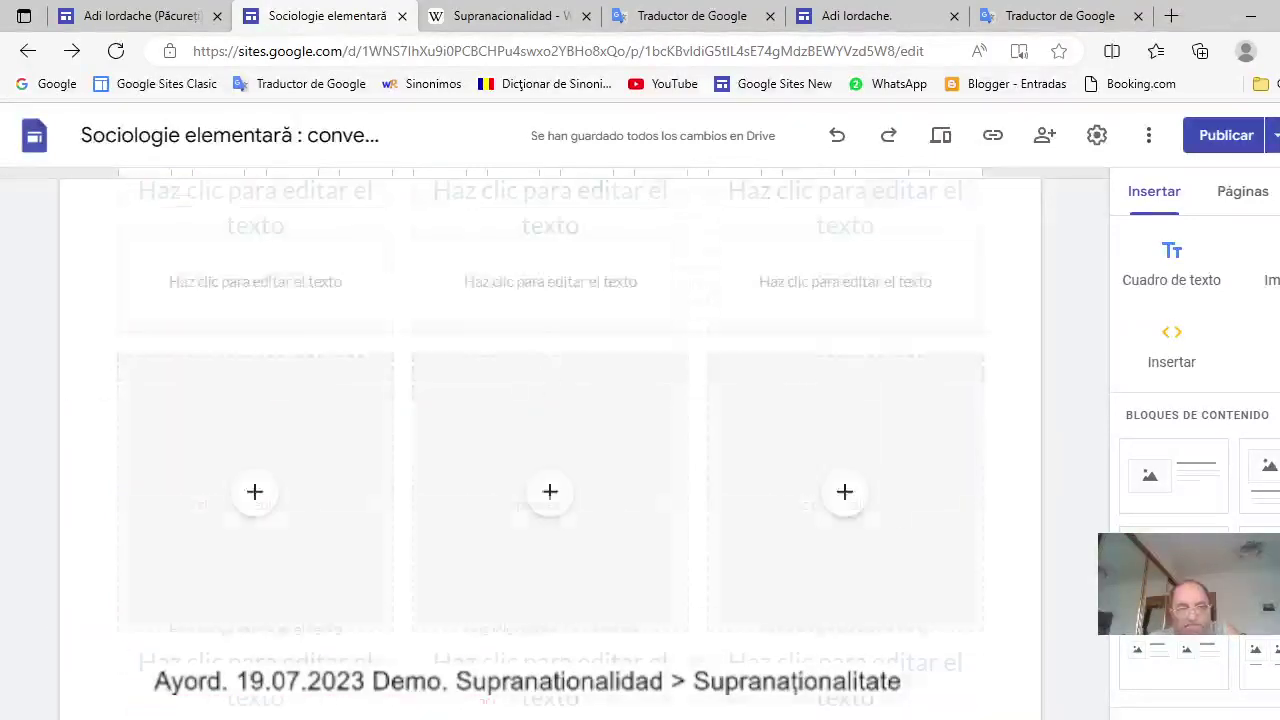
{"action": "scroll", "coordinate": [1117, 527], "scroll_direction": "up", "scroll_amount": 10}
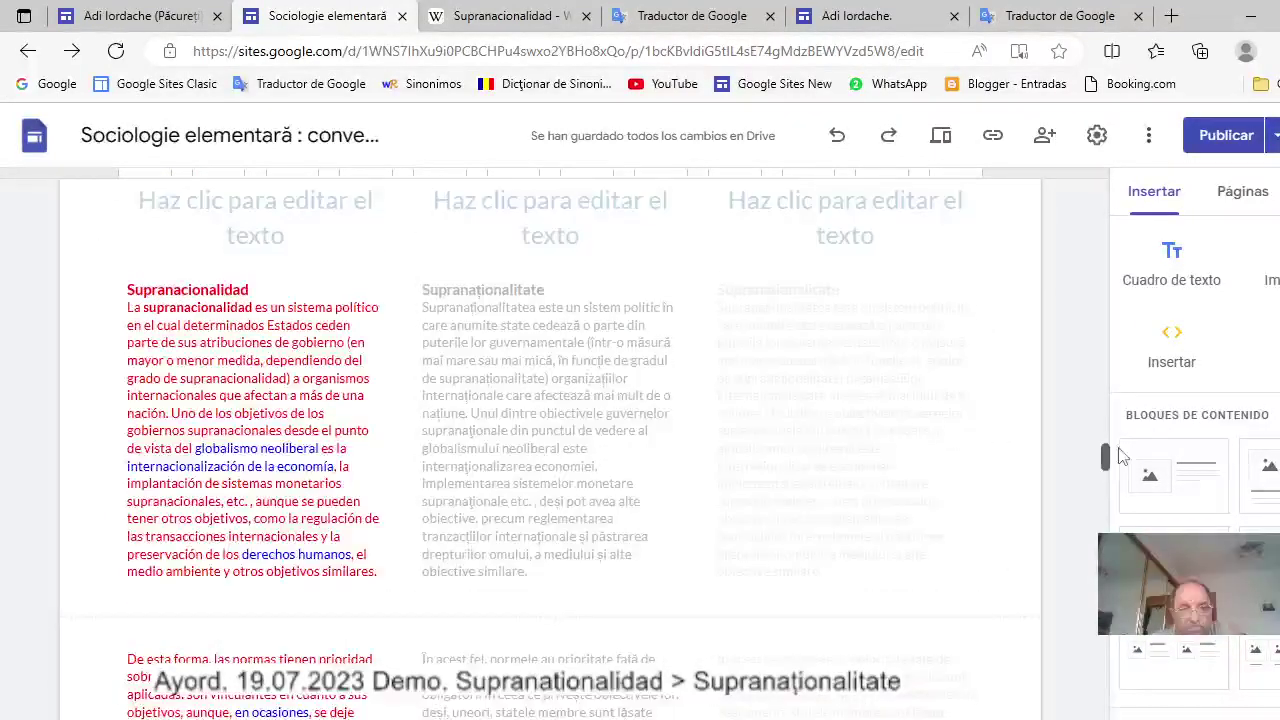
{"action": "scroll", "coordinate": [1122, 440], "scroll_direction": "down", "scroll_amount": 6}
{"action": "scroll", "coordinate": [1122, 428], "scroll_direction": "down", "scroll_amount": 2}
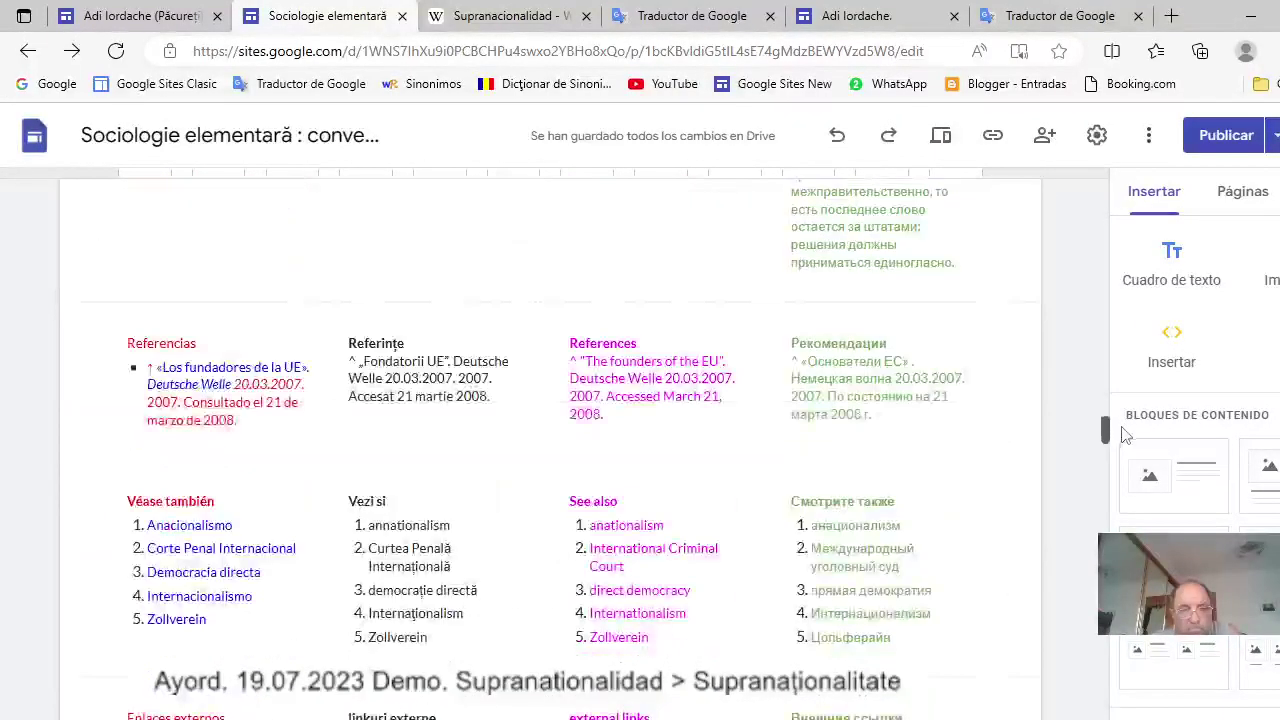
{"action": "scroll", "coordinate": [543, 309], "scroll_direction": "up", "scroll_amount": 3}
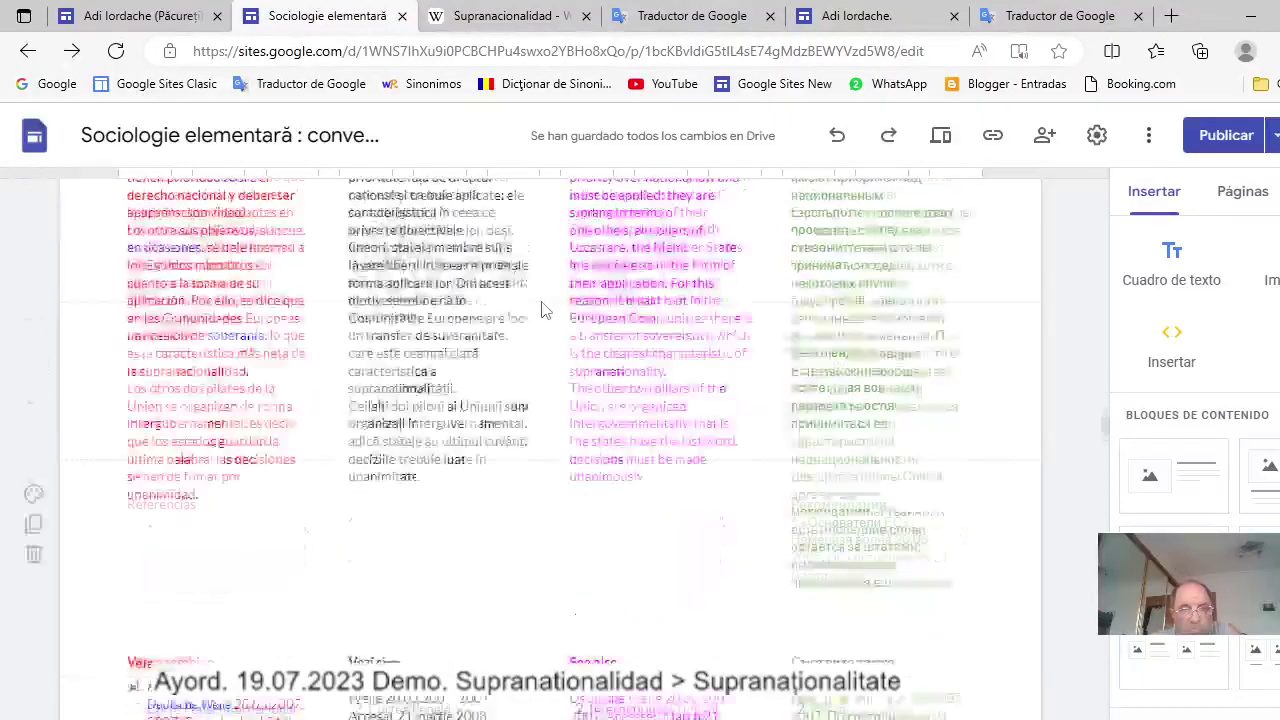
{"action": "scroll", "coordinate": [543, 309], "scroll_direction": "up", "scroll_amount": 15}
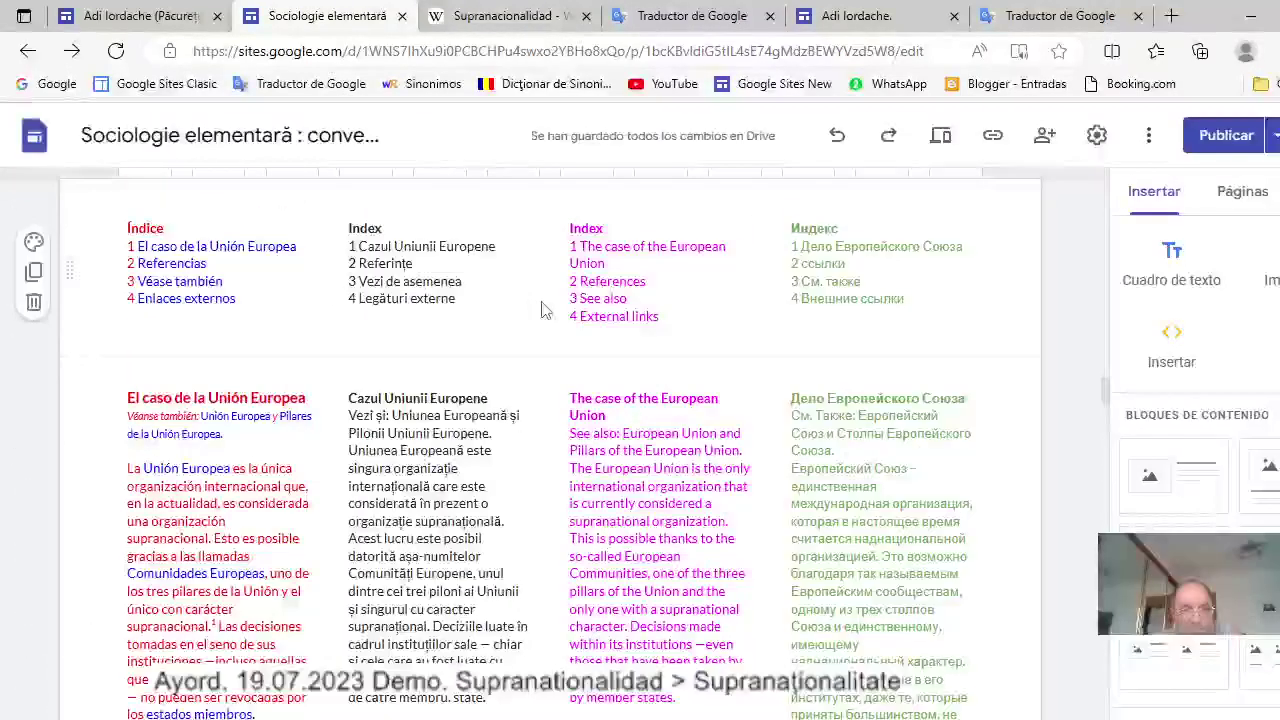
{"action": "scroll", "coordinate": [543, 309], "scroll_direction": "up", "scroll_amount": 2}
{"action": "scroll", "coordinate": [543, 309], "scroll_direction": "down", "scroll_amount": 2}
{"action": "left_click", "coordinate": [405, 388]}
{"action": "scroll", "coordinate": [414, 363], "scroll_direction": "up", "scroll_amount": 3}
{"action": "left_click", "coordinate": [418, 363]}
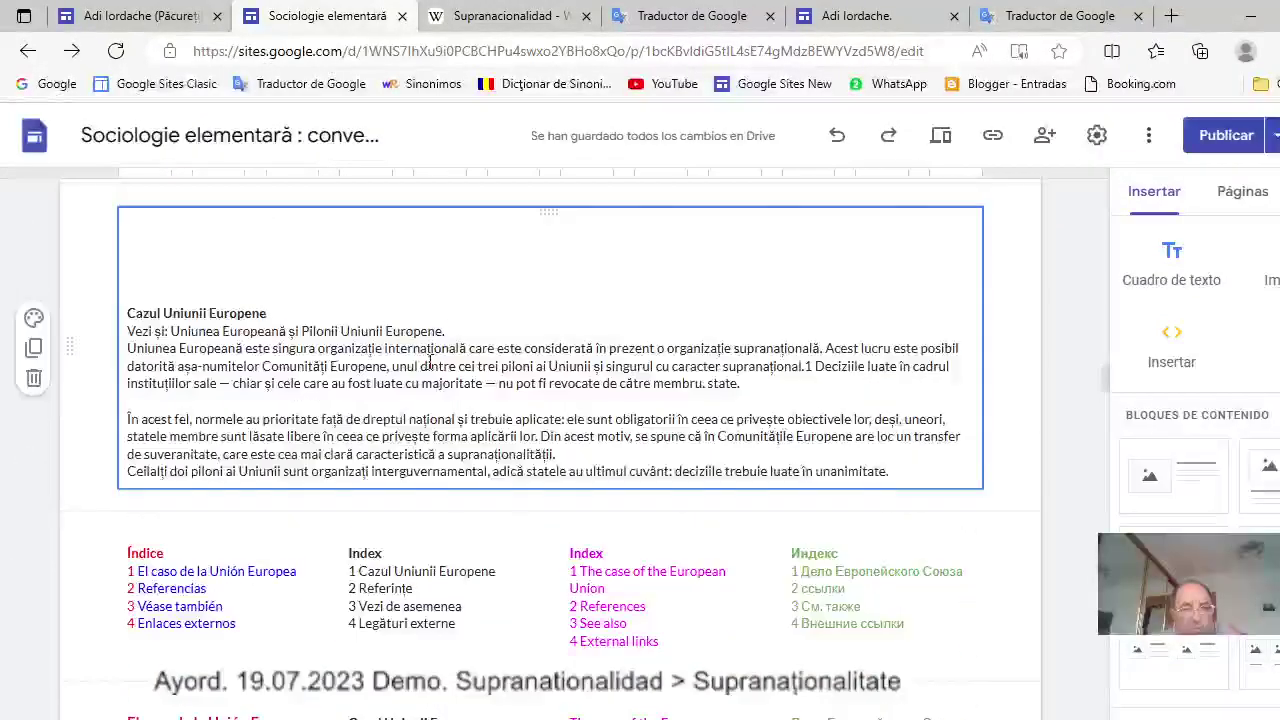
{"action": "scroll", "coordinate": [430, 362], "scroll_direction": "up", "scroll_amount": 3}
{"action": "scroll", "coordinate": [430, 362], "scroll_direction": "up", "scroll_amount": 5}
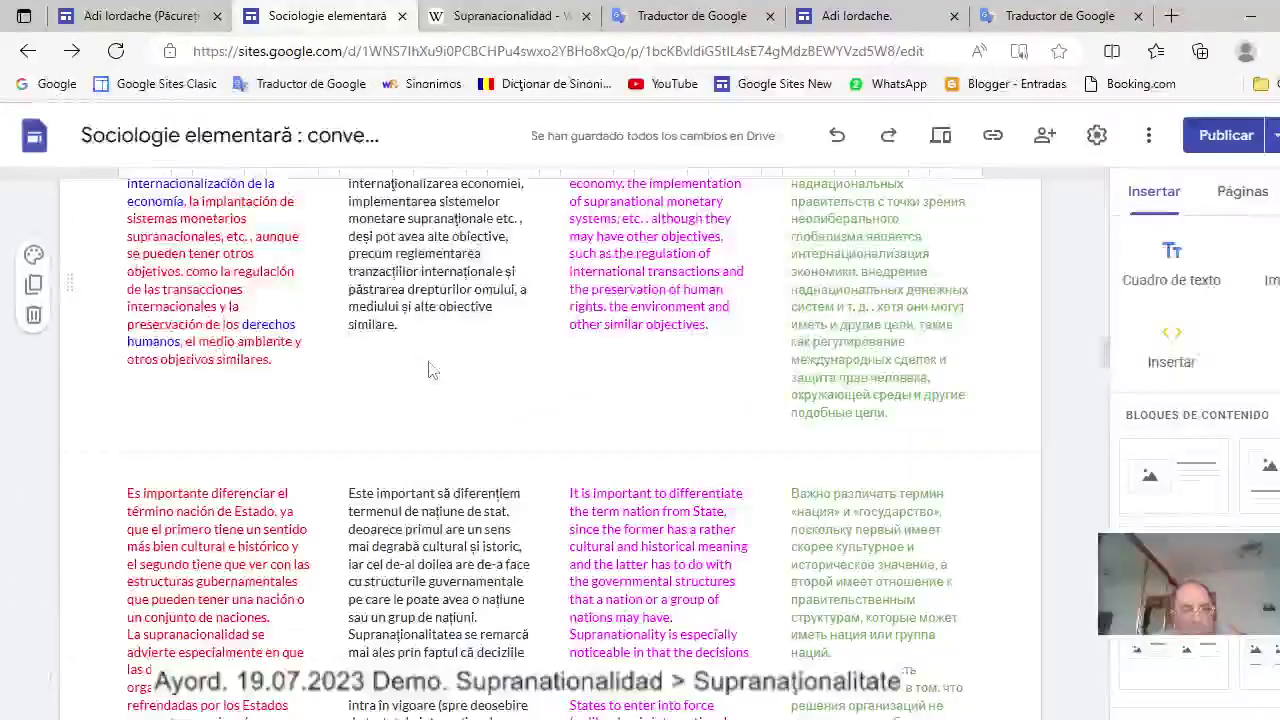
{"action": "scroll", "coordinate": [428, 366], "scroll_direction": "up", "scroll_amount": 3}
{"action": "left_click", "coordinate": [430, 364]}
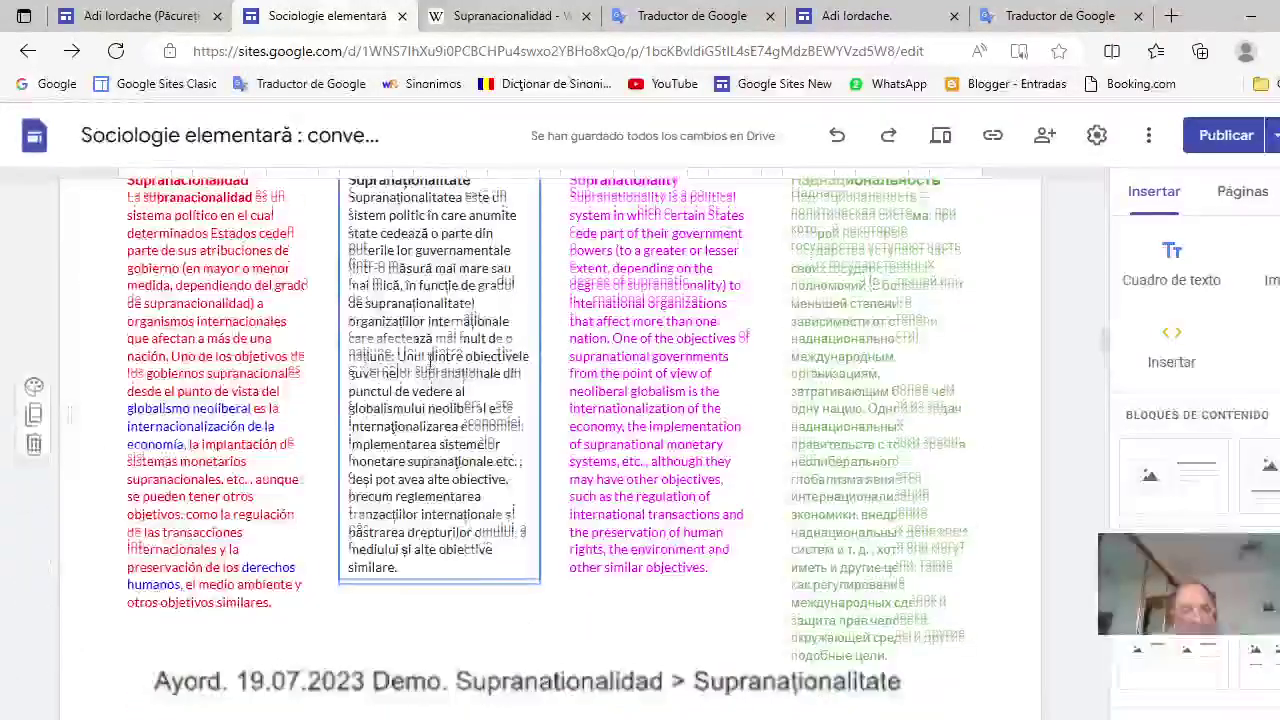
{"action": "scroll", "coordinate": [430, 362], "scroll_direction": "down", "scroll_amount": 4}
{"action": "scroll", "coordinate": [430, 362], "scroll_direction": "down", "scroll_amount": 6}
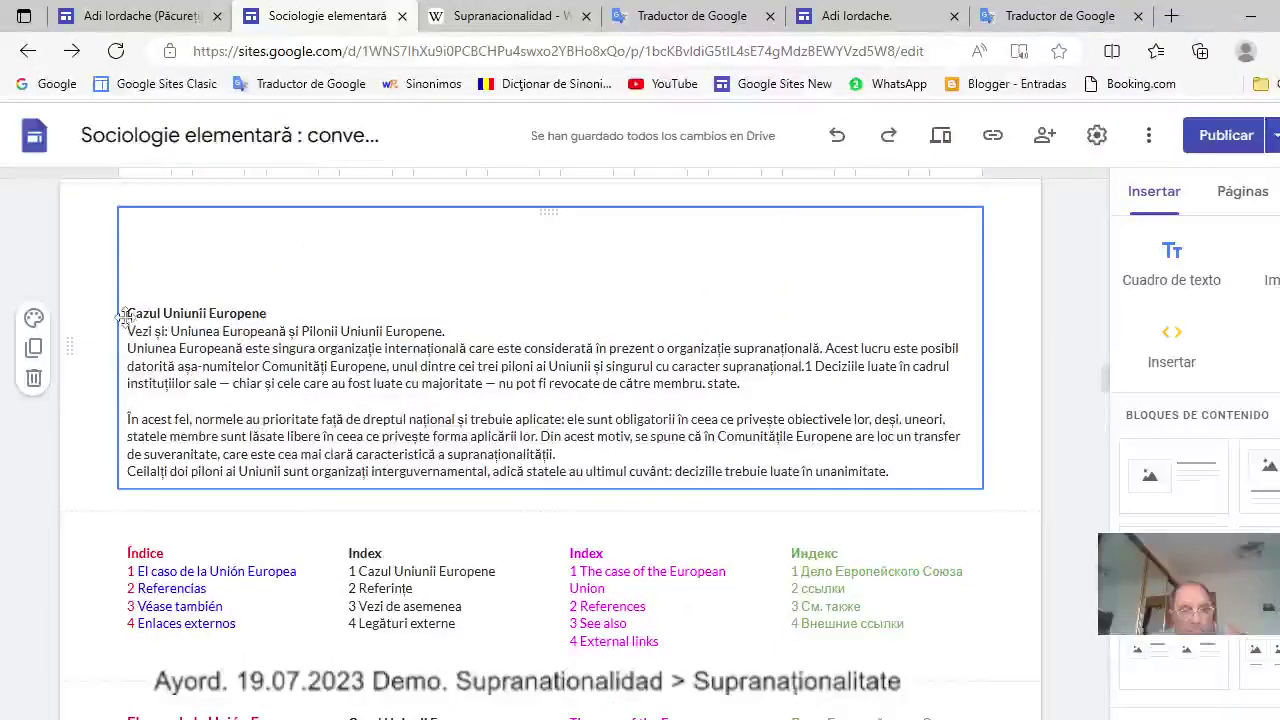
Close the blank line and cut the Romanian text from "Cazul Uniunii Europene" to "unanimitate", then delete the emptied full-width section above the Índice row.
{"action": "left_click", "coordinate": [128, 419]}
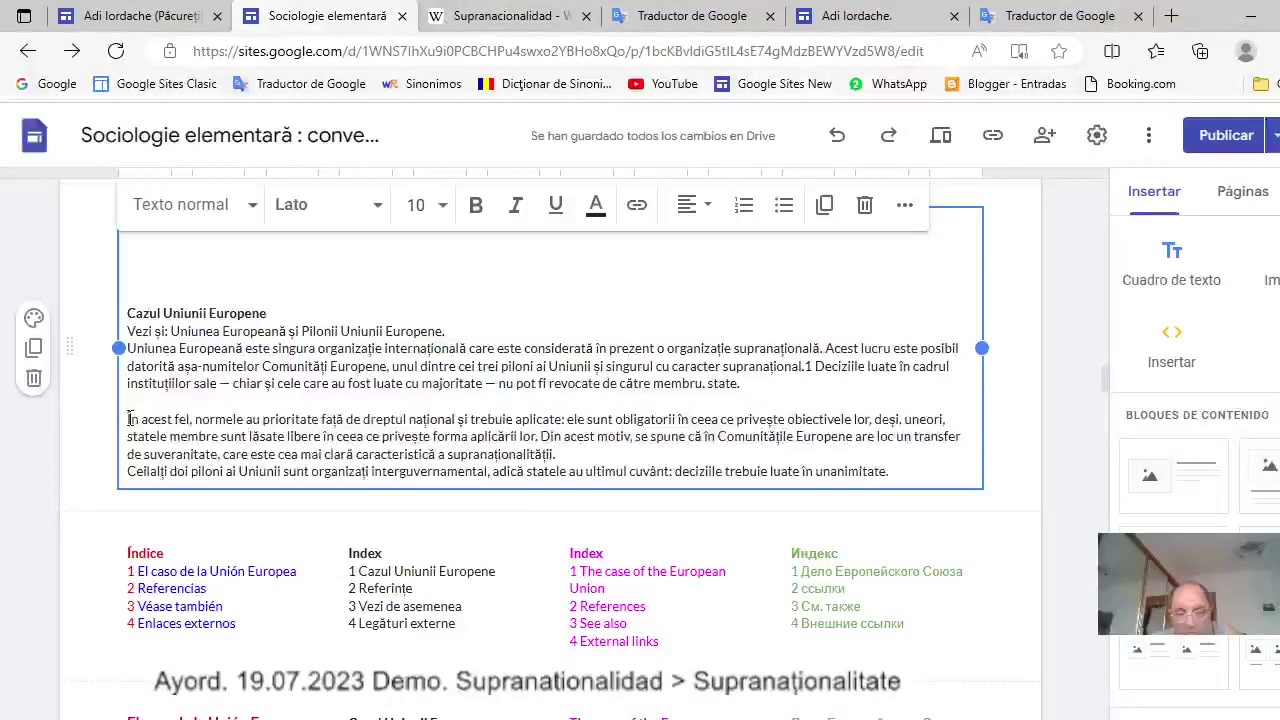
{"action": "key", "text": "BackSpace"}
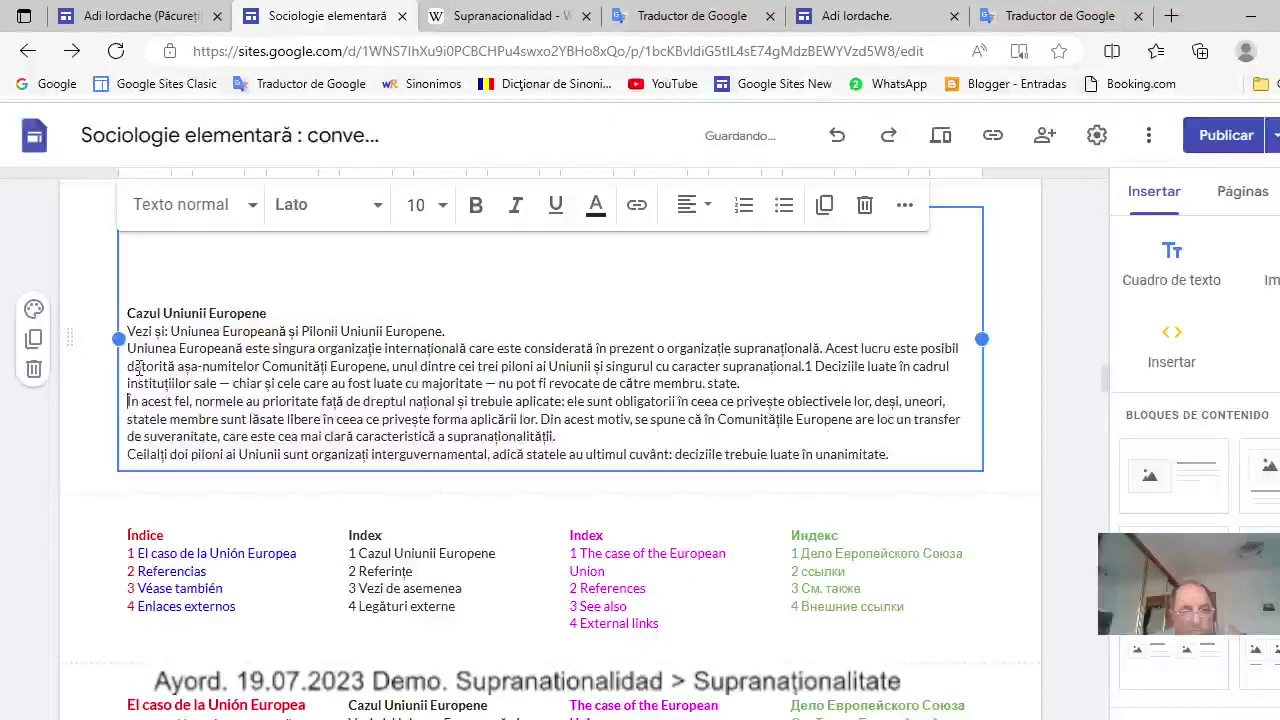
{"action": "left_click_drag", "start_coordinate": [130, 313], "coordinate": [894, 453]}
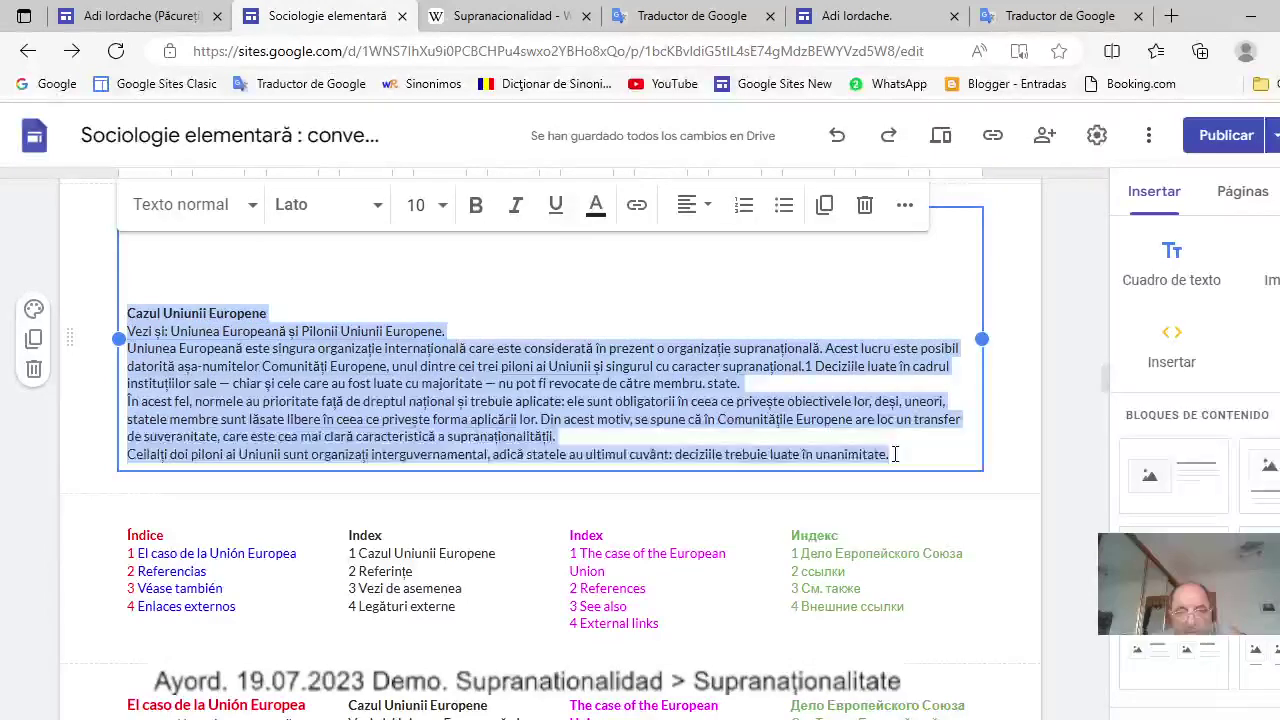
{"action": "right_click", "coordinate": [471, 386]}
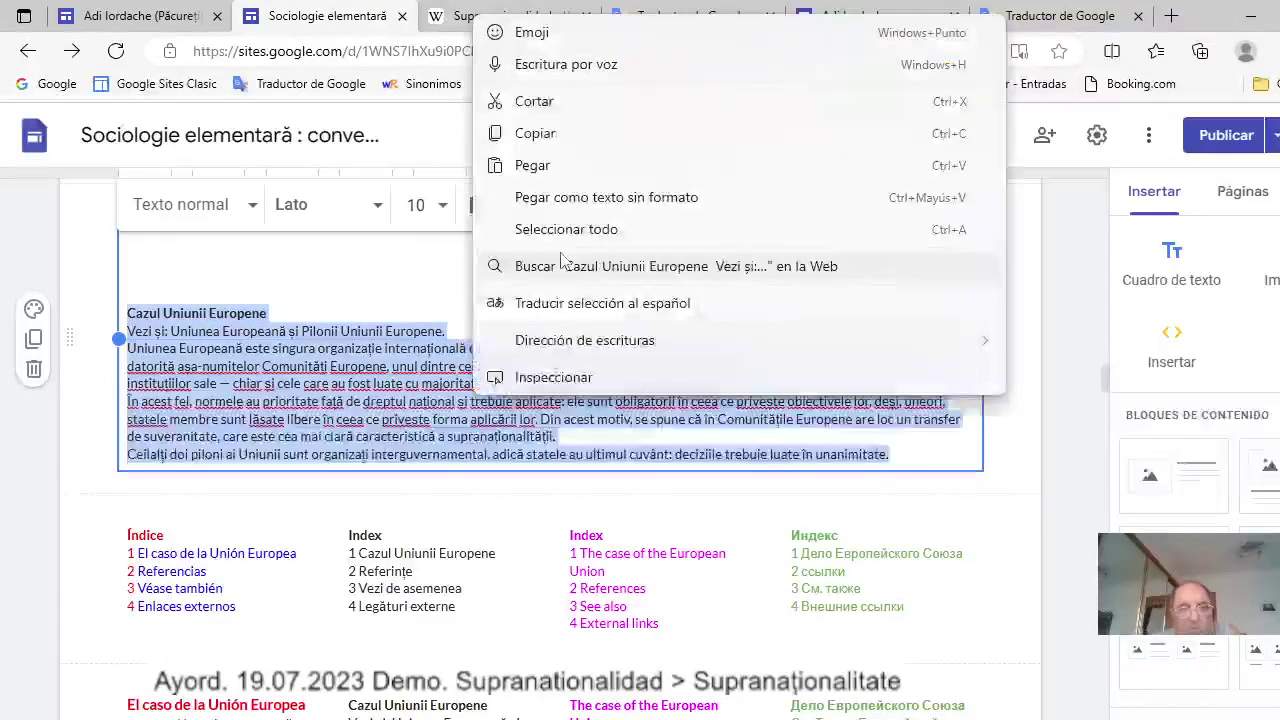
{"action": "left_click", "coordinate": [535, 100]}
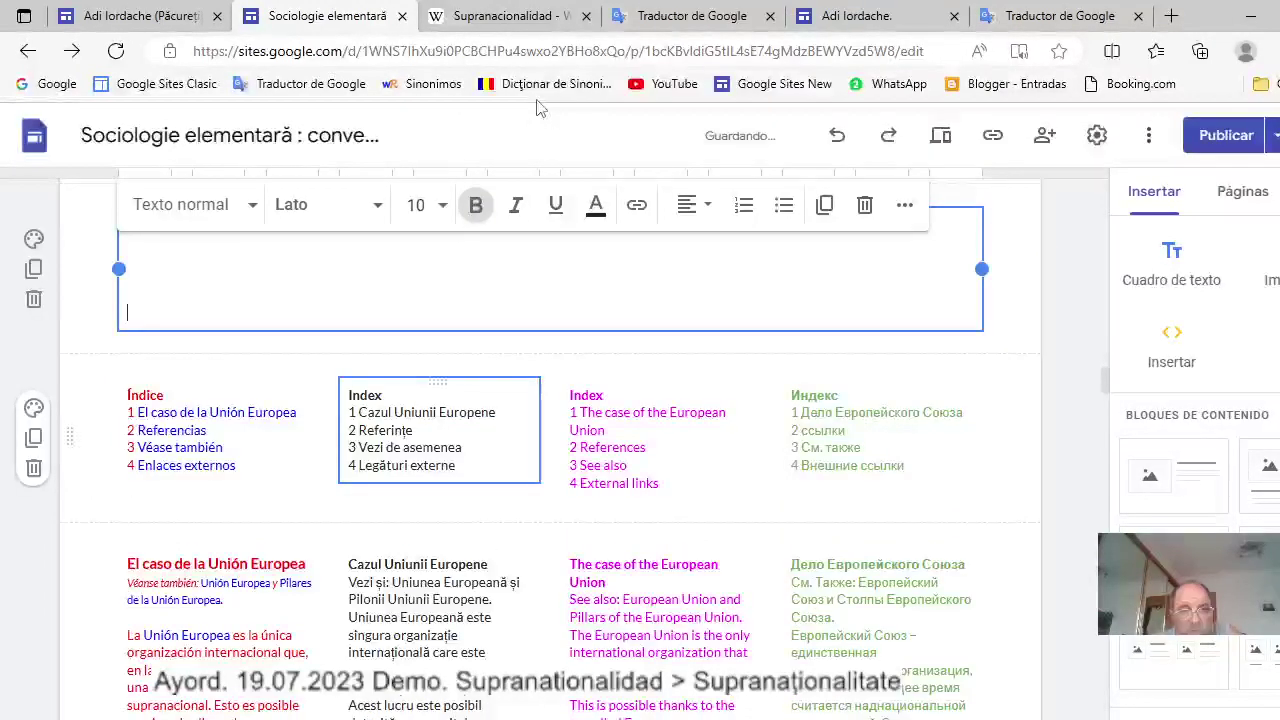
{"action": "left_click", "coordinate": [80, 290]}
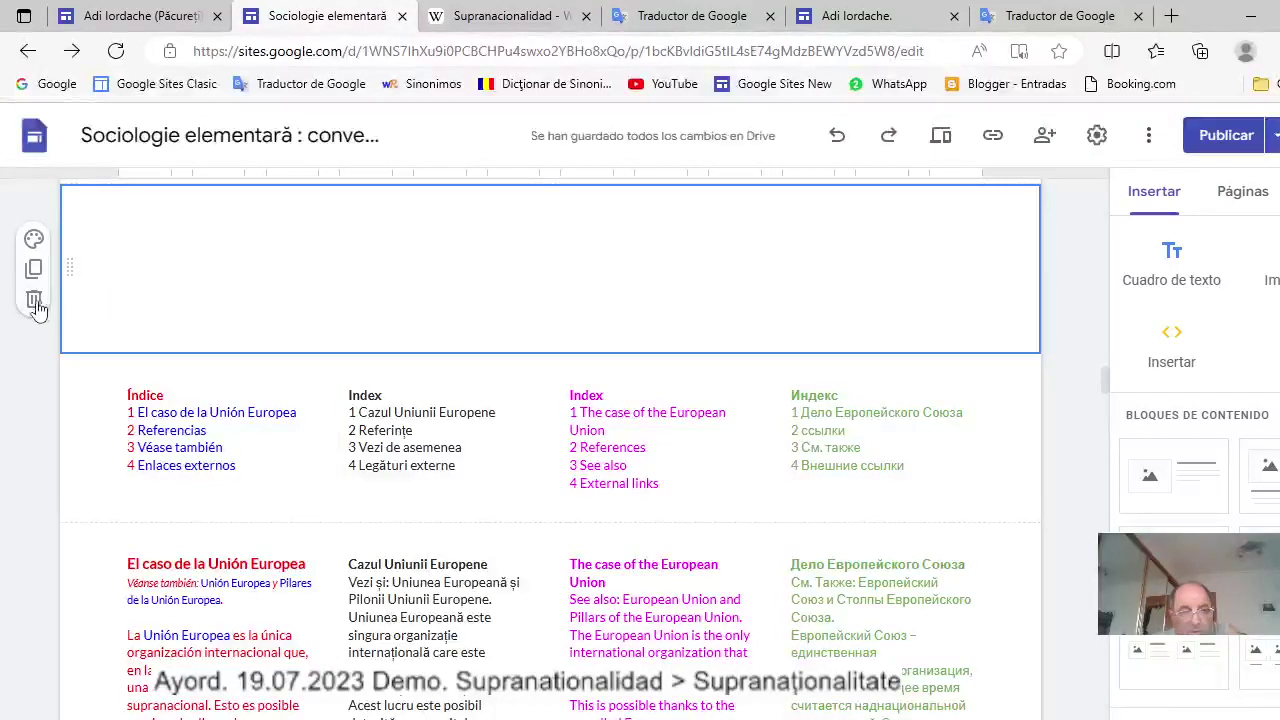
{"action": "left_click", "coordinate": [34, 300]}
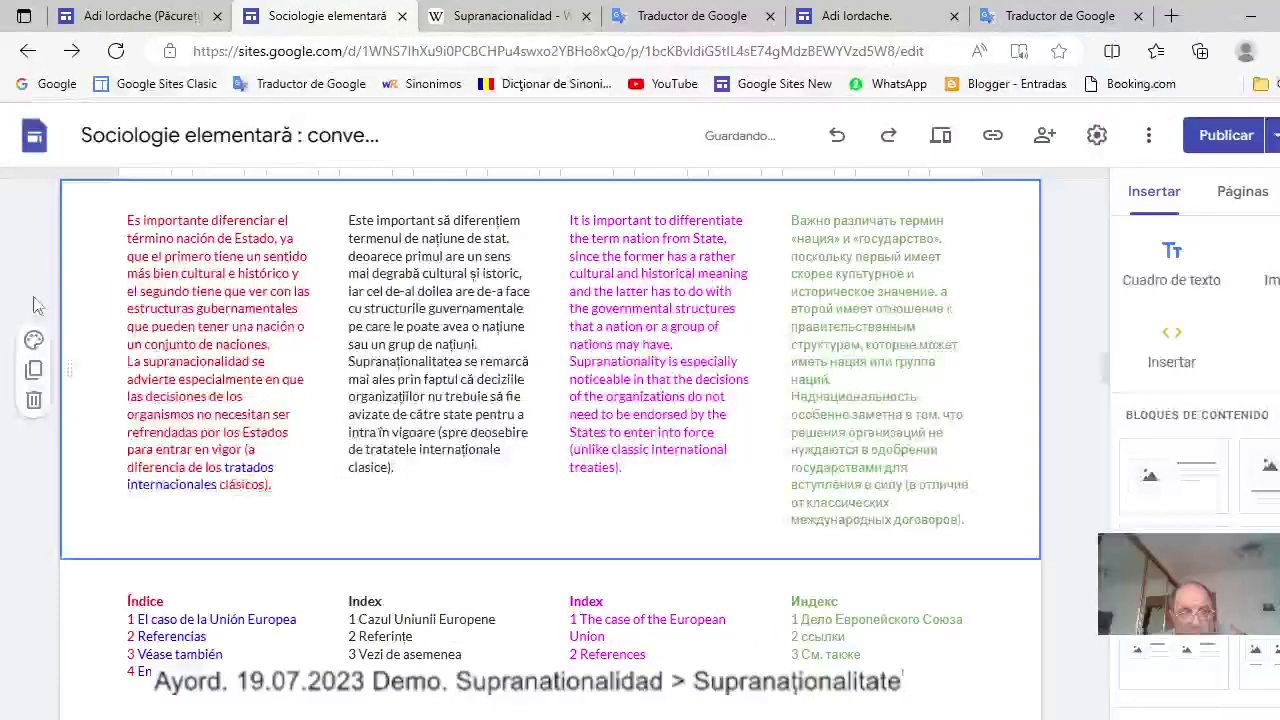
Delete the middle column's image placeholder and heading in the first empty three-column block below the "De esta forma" texts.
{"action": "left_click_drag", "start_coordinate": [1108, 370], "coordinate": [1126, 476]}
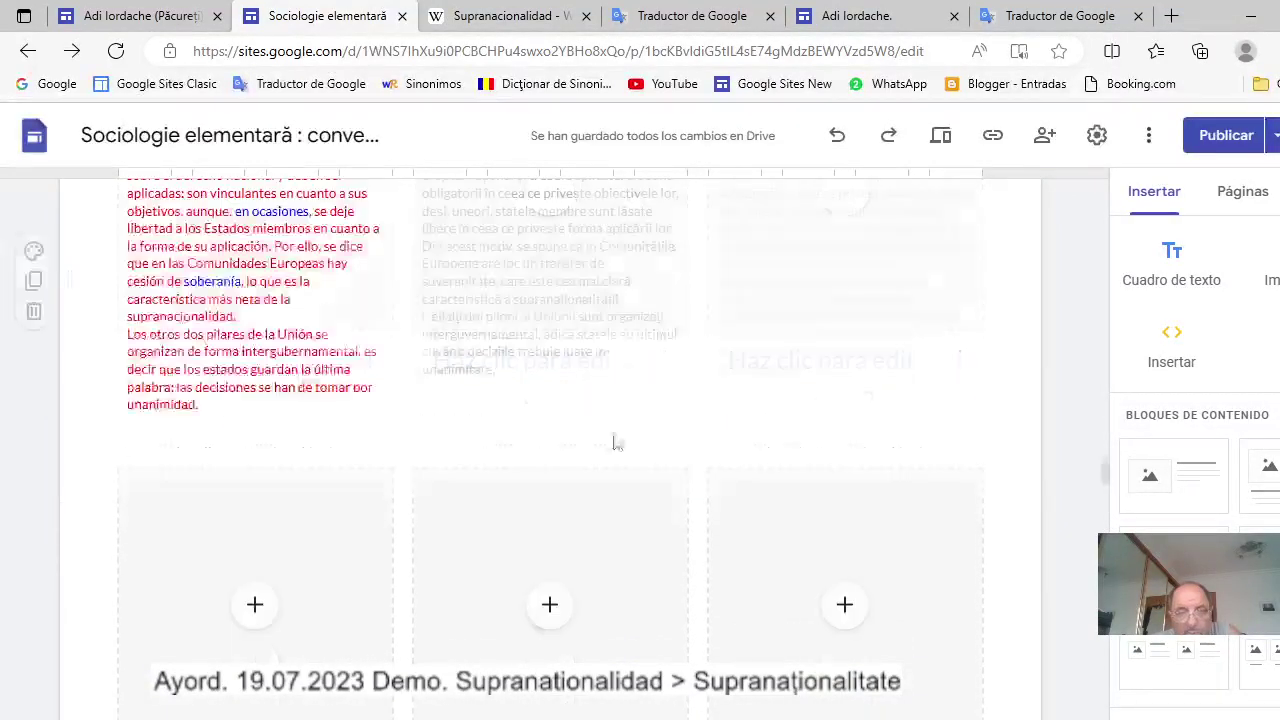
{"action": "left_click", "coordinate": [632, 568]}
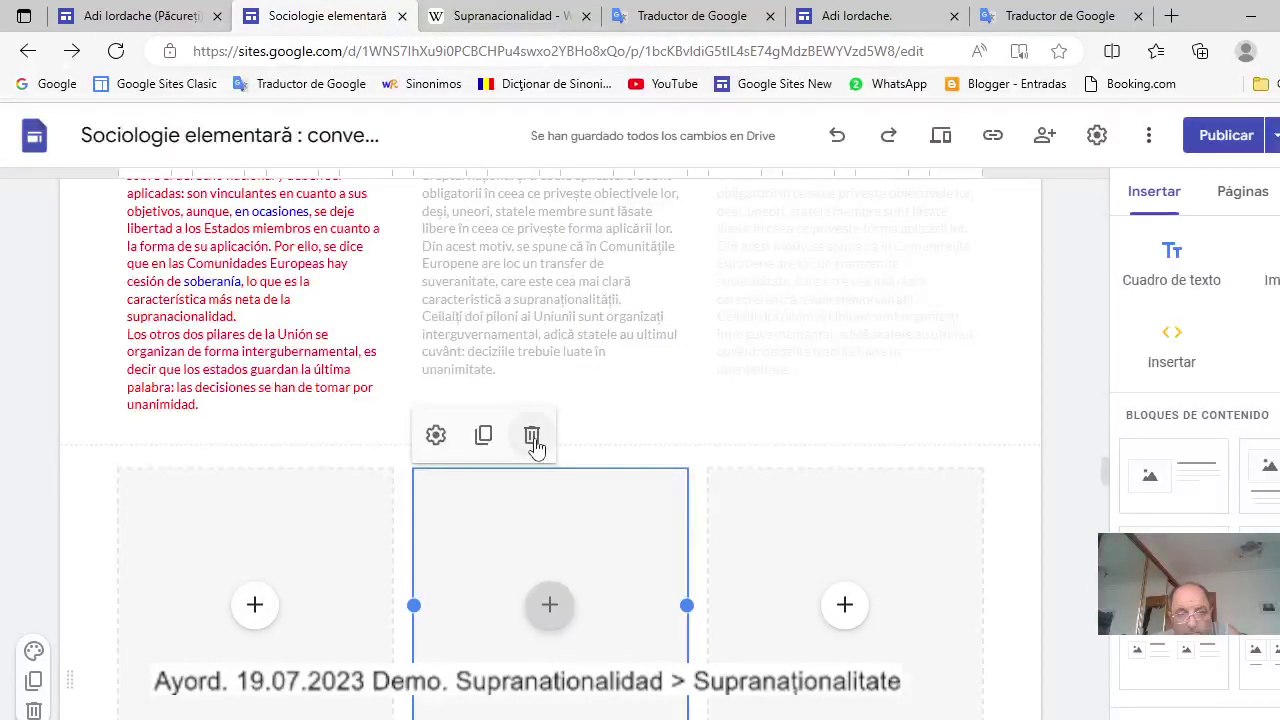
{"action": "left_click", "coordinate": [533, 438]}
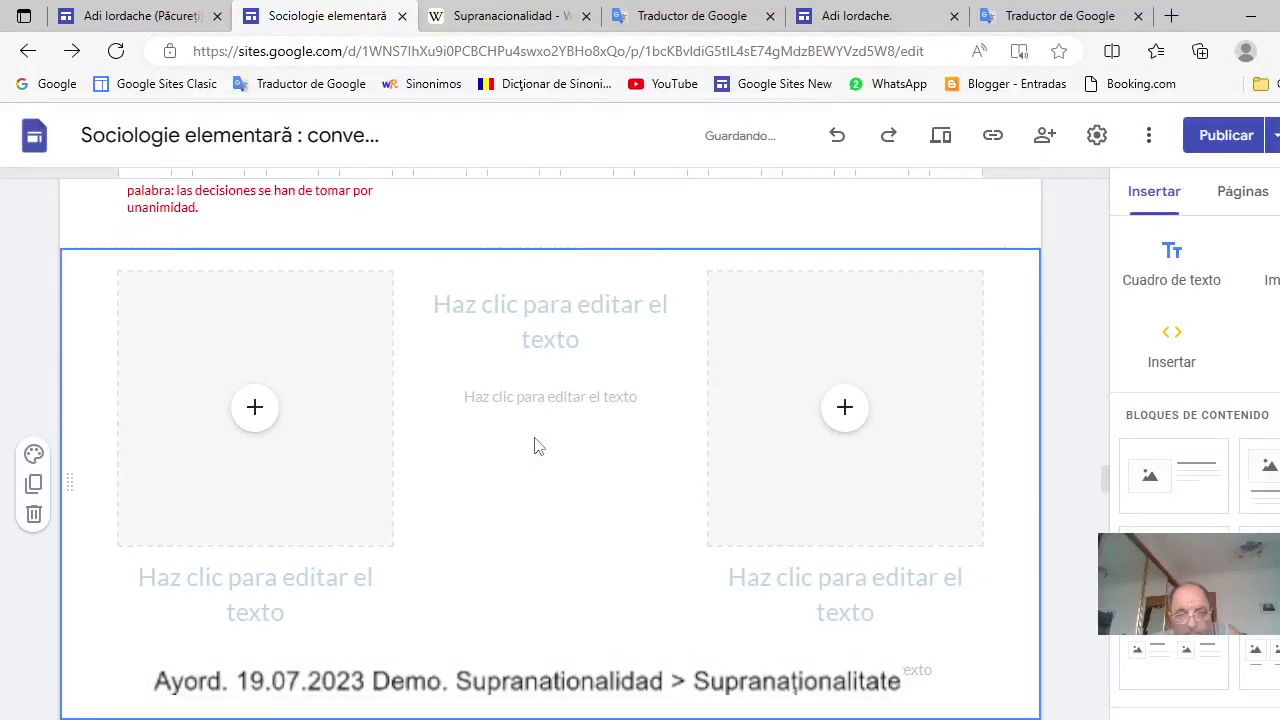
{"action": "left_click", "coordinate": [577, 328]}
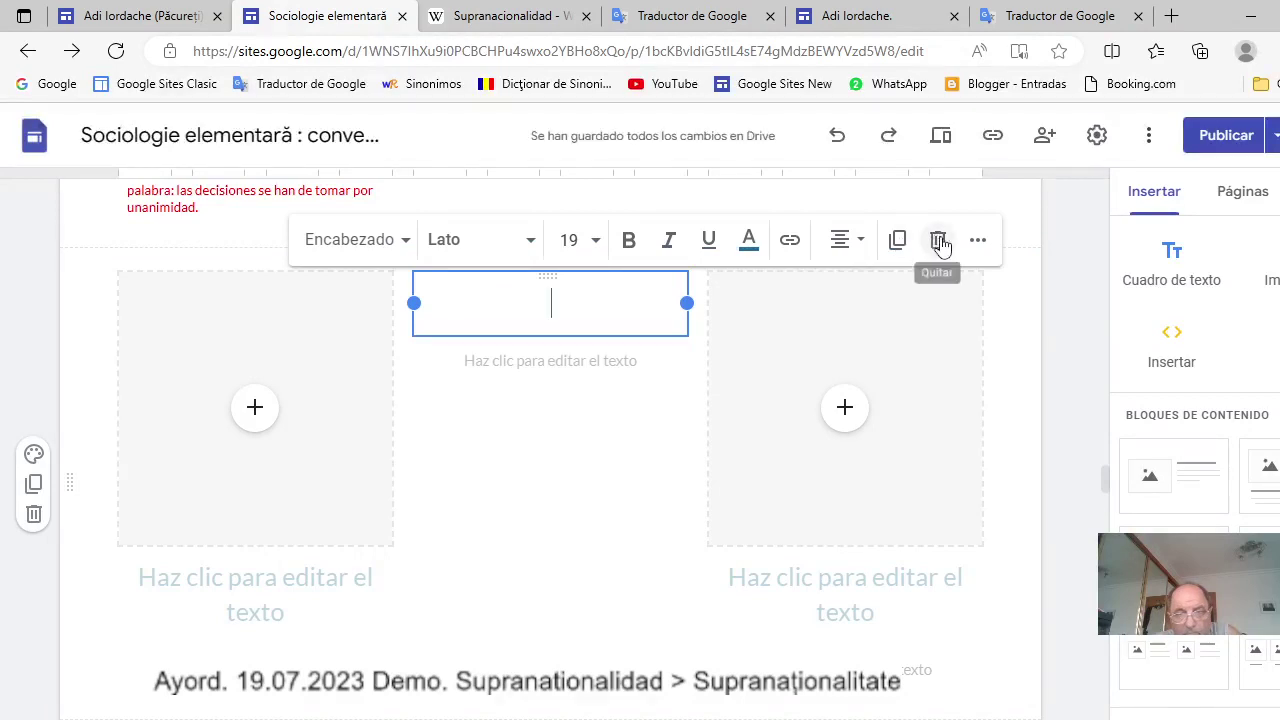
{"action": "left_click", "coordinate": [940, 243]}
Remove the middle column's image placeholder and heading in the next three-column block and paste the cut Romanian text into its caption.
{"action": "scroll", "coordinate": [634, 500], "scroll_direction": "down", "scroll_amount": 3}
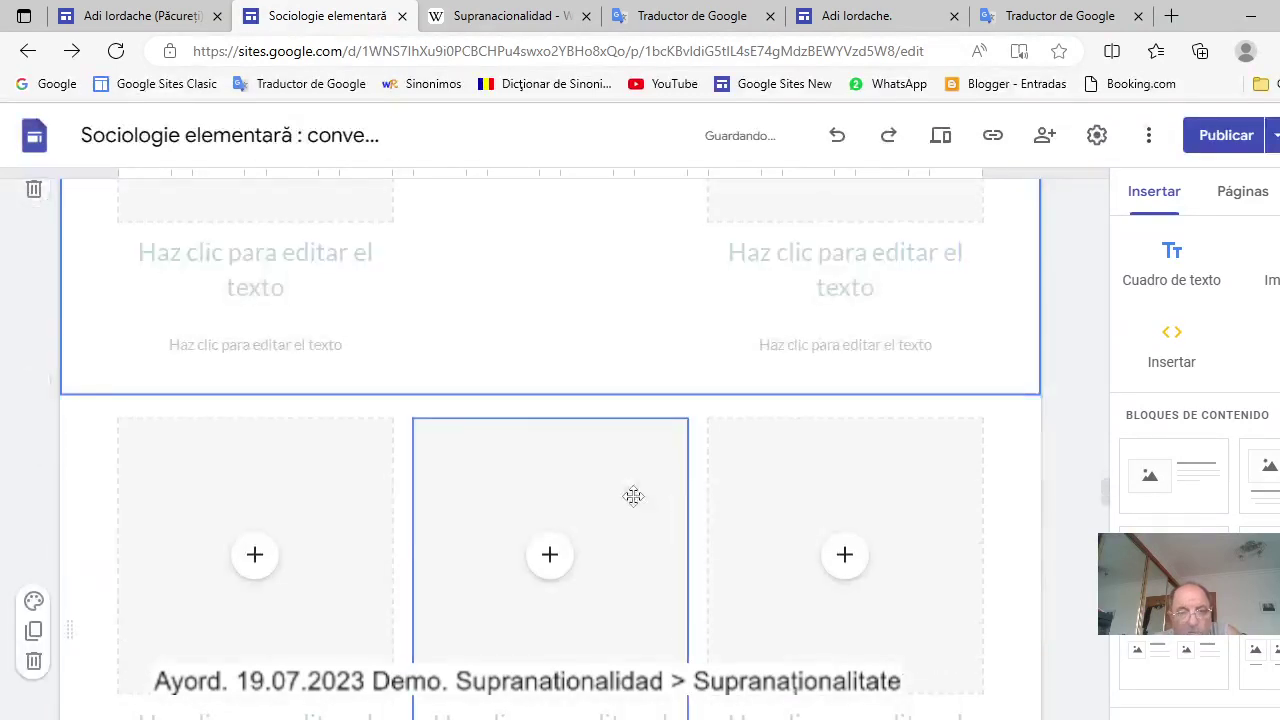
{"action": "left_click", "coordinate": [629, 489]}
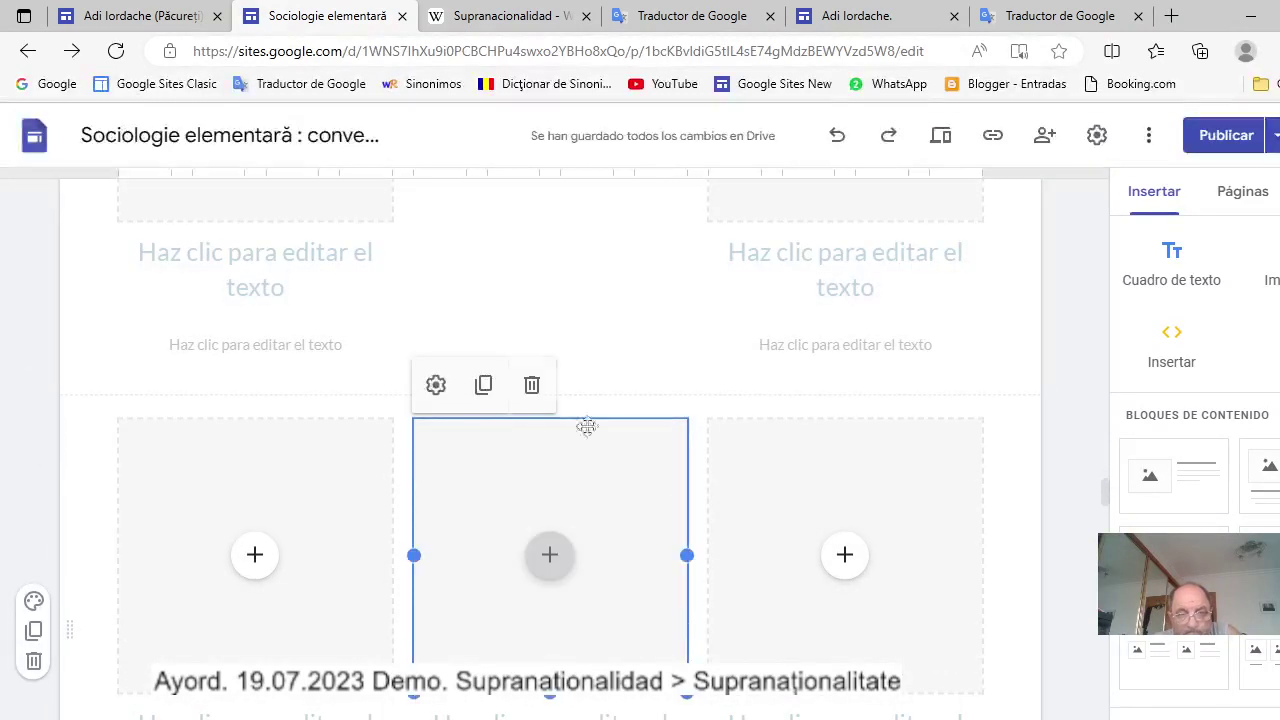
{"action": "left_click", "coordinate": [532, 385]}
{"action": "left_click", "coordinate": [534, 387]}
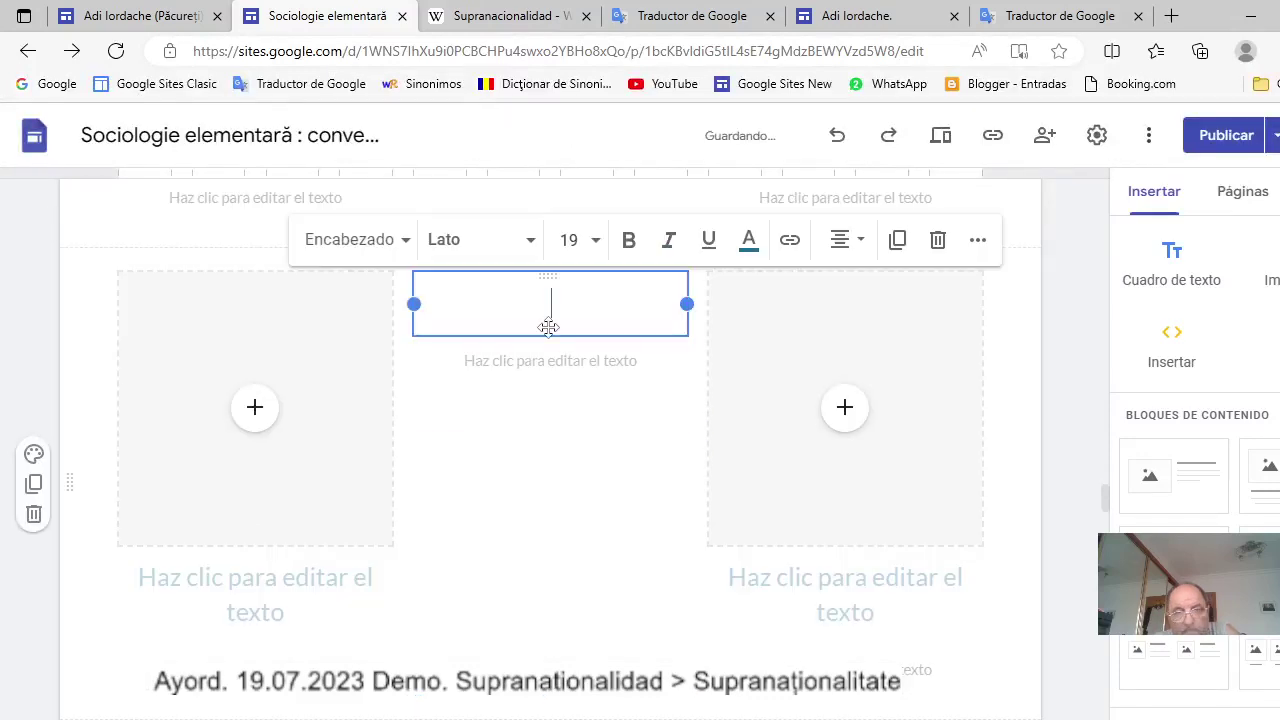
{"action": "left_click", "coordinate": [940, 250]}
{"action": "left_click", "coordinate": [536, 295]}
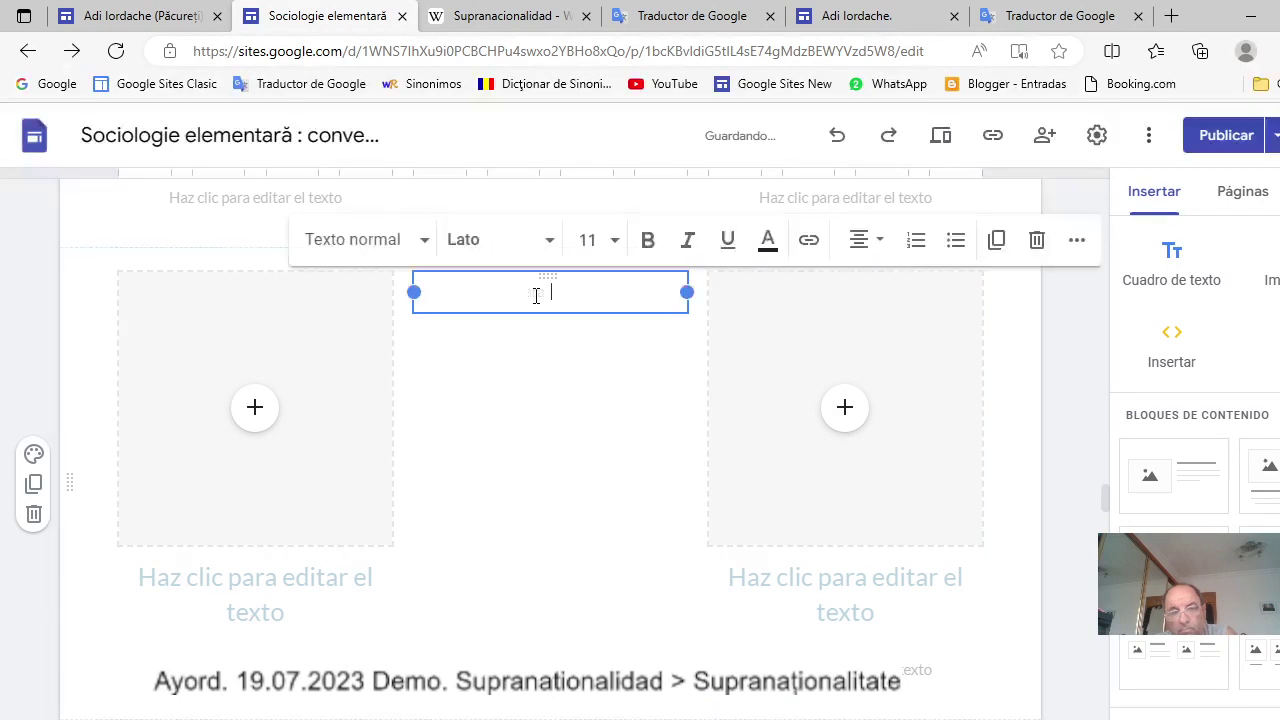
{"action": "right_click", "coordinate": [566, 290]}
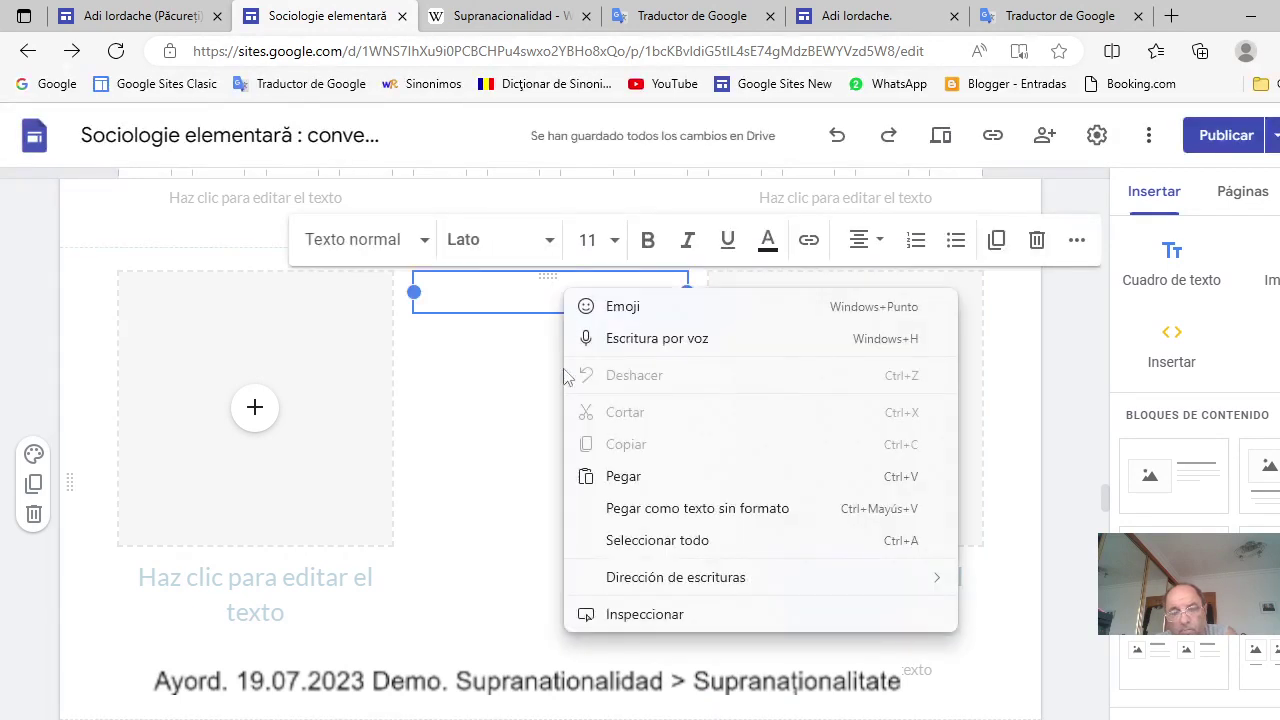
{"action": "left_click", "coordinate": [620, 475]}
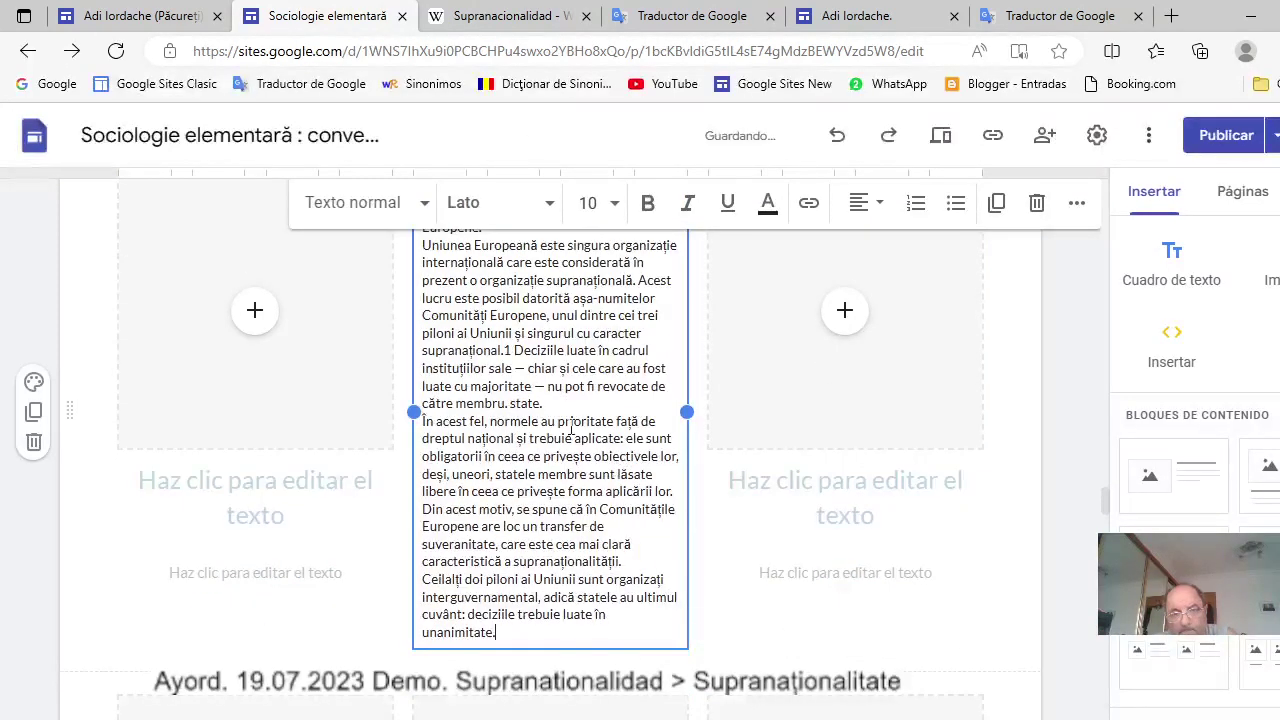
Delete the footnote number 1 after "supranațional." in the pasted Romanian text.
{"action": "left_click", "coordinate": [513, 351]}
{"action": "key", "text": "BackSpace"}
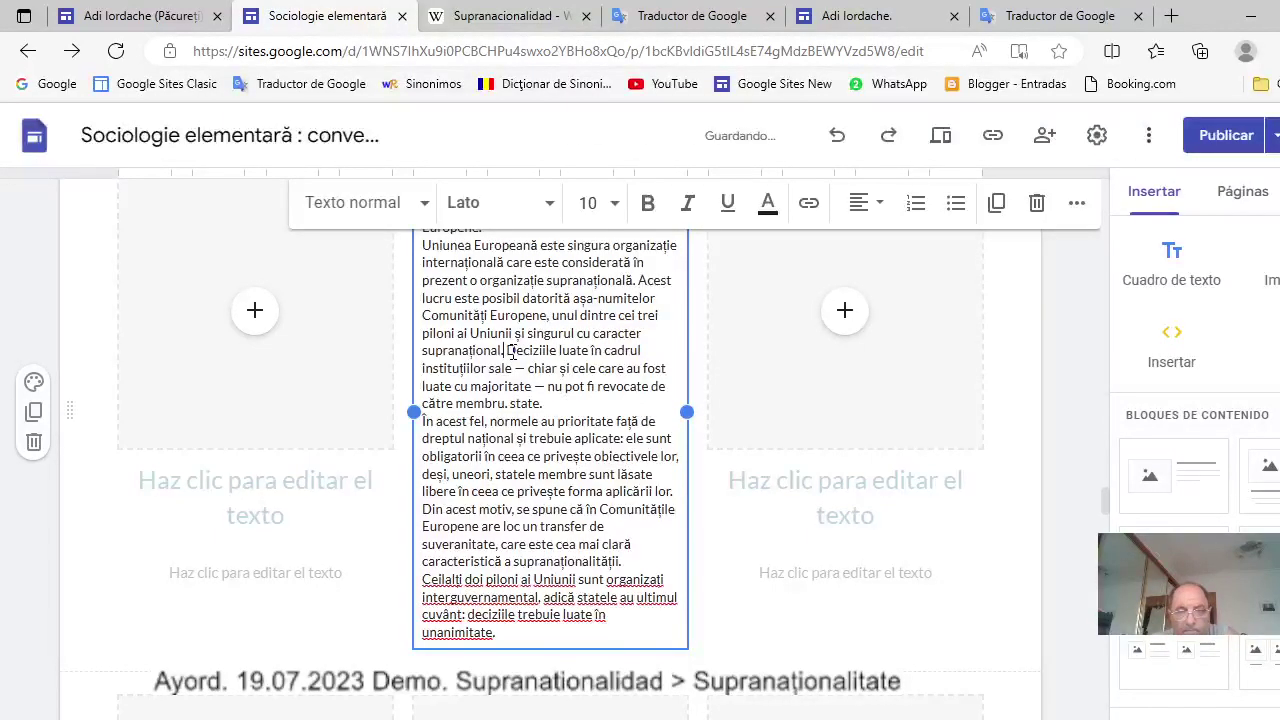
{"action": "scroll", "coordinate": [560, 502], "scroll_direction": "up", "scroll_amount": 1}
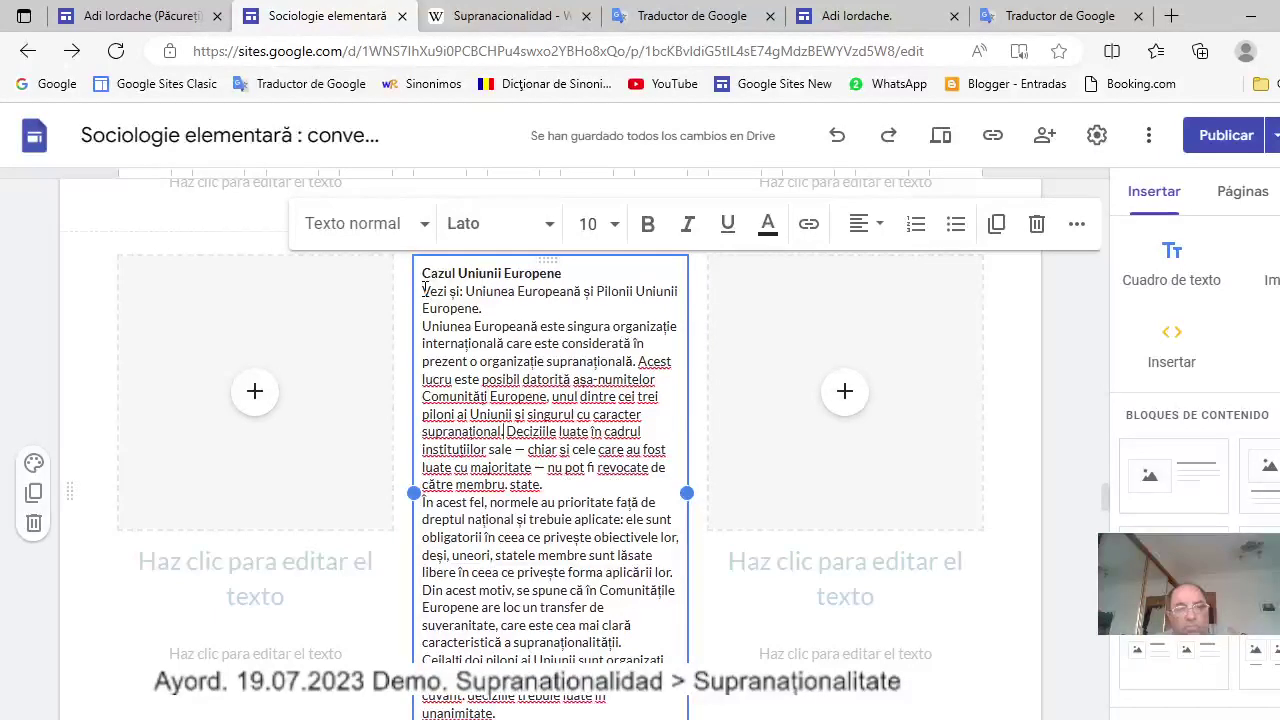
Set the "Vezi și: Uniunea Europeană și Pilonii Uniunii Europene." line to size 8 italic and insert a blank line beneath it.
{"action": "left_click_drag", "start_coordinate": [423, 291], "coordinate": [468, 308]}
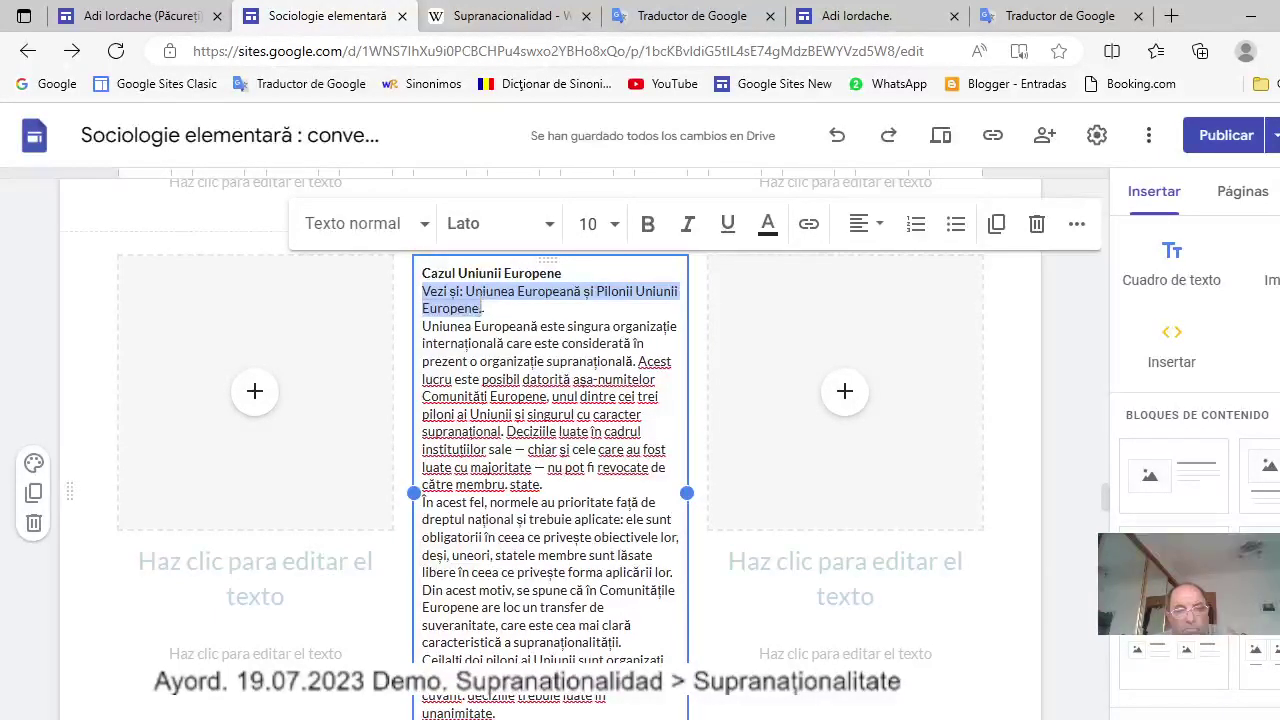
{"action": "left_click", "coordinate": [587, 223]}
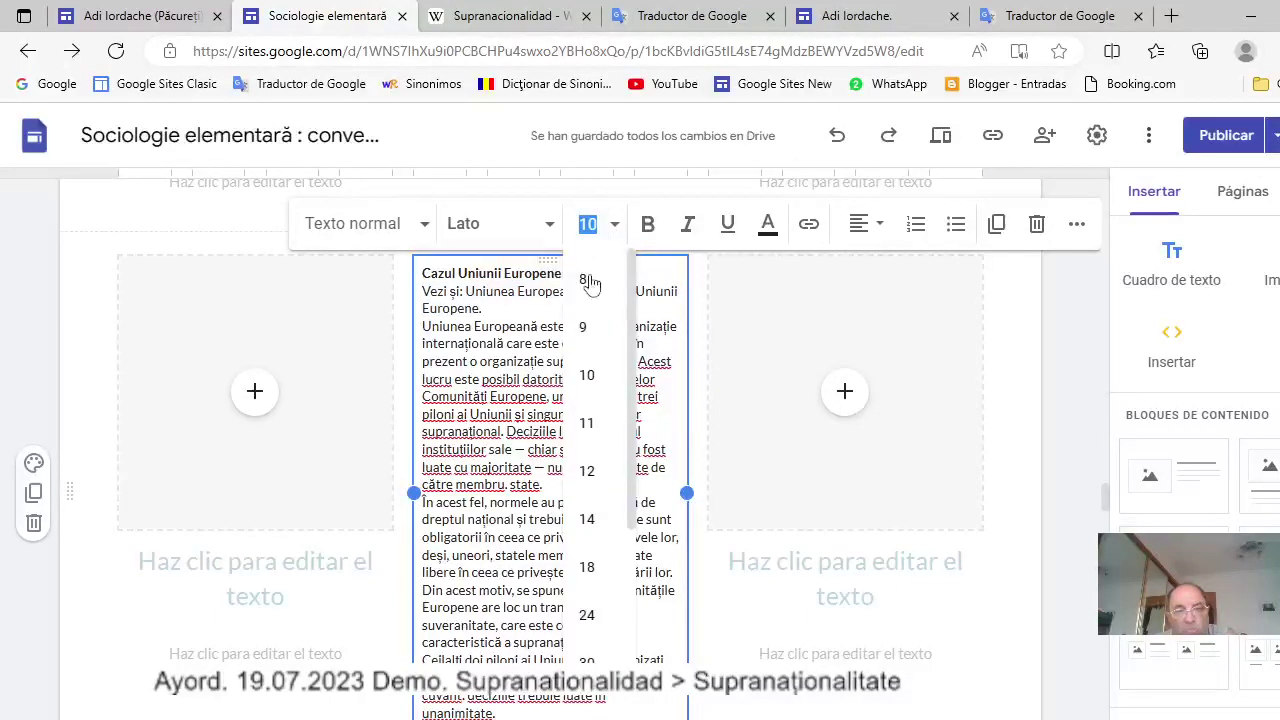
{"action": "left_click", "coordinate": [587, 281]}
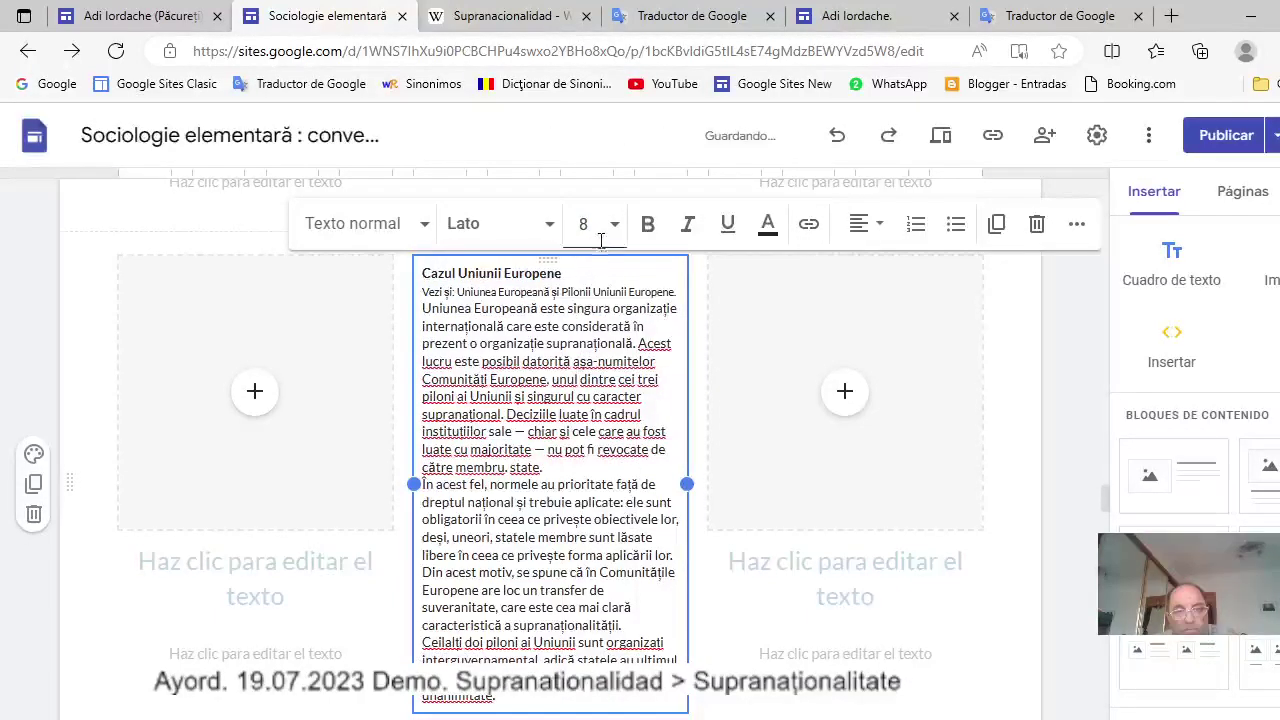
{"action": "left_click", "coordinate": [688, 225]}
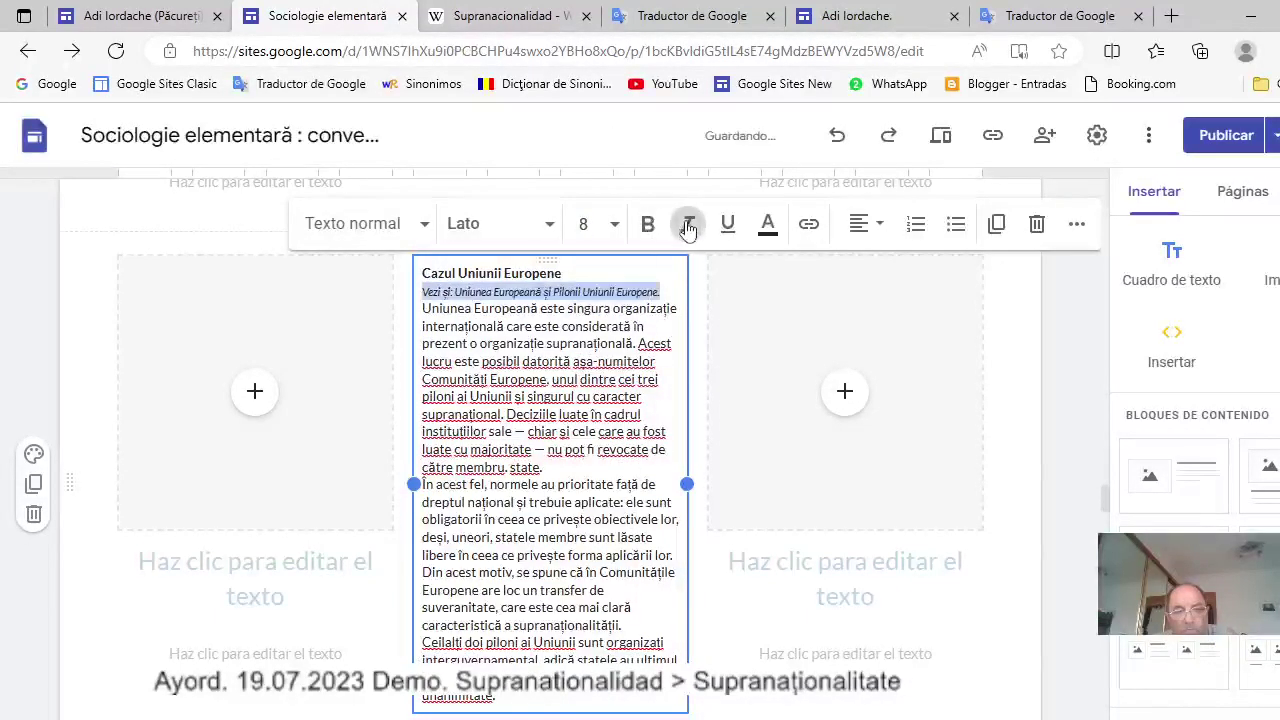
{"action": "left_click", "coordinate": [424, 310]}
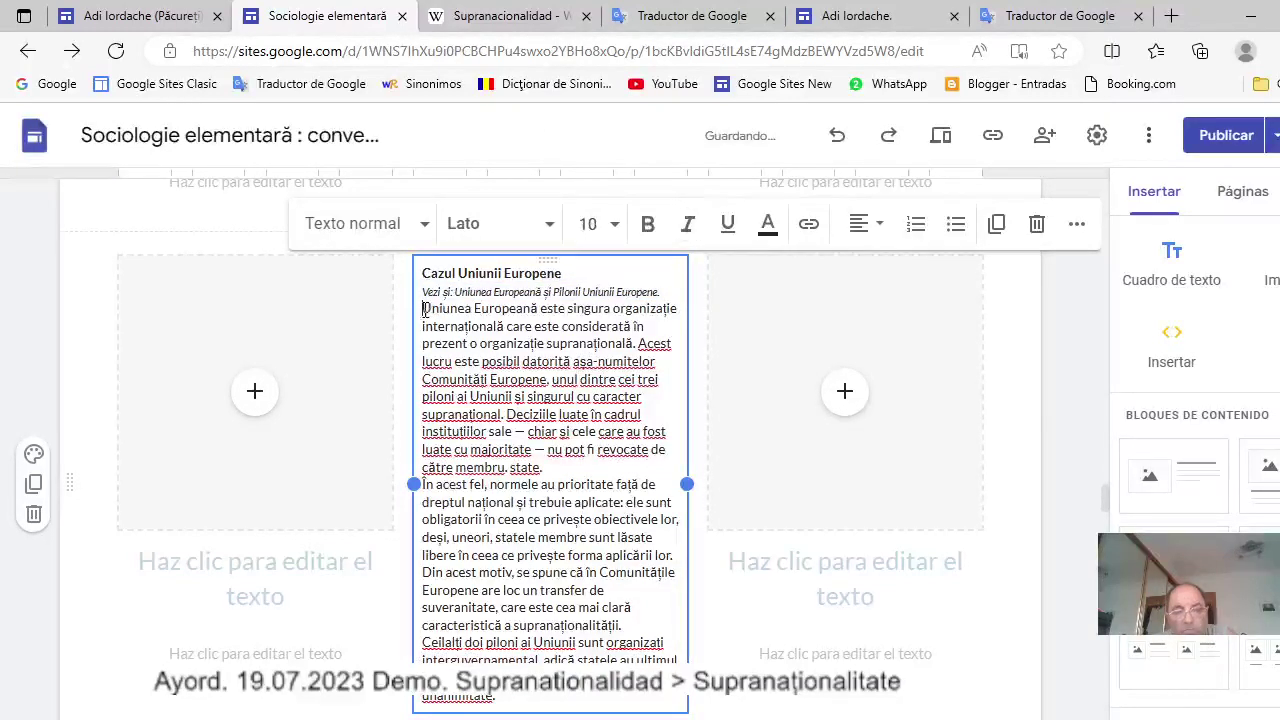
{"action": "key", "text": "Return"}
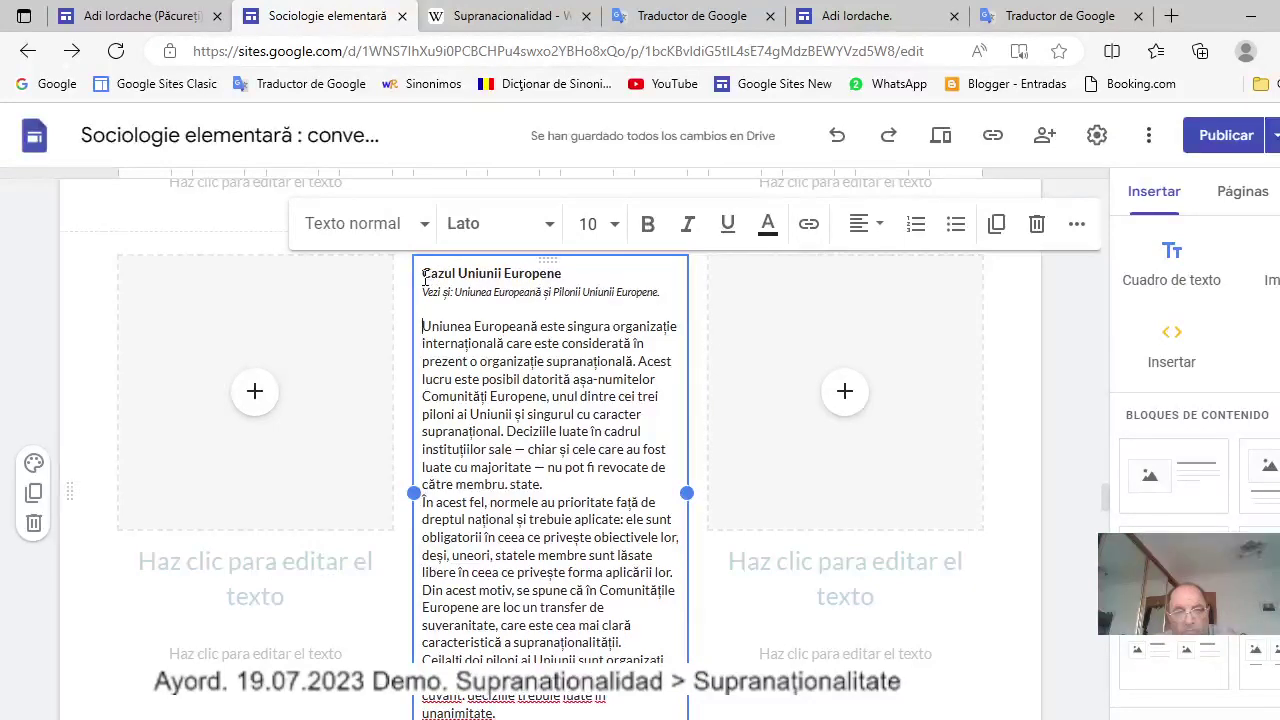
Copy the entire "Cazul Uniunii Europene" text in the middle column, then colour the original light grey.
{"action": "left_click_drag", "start_coordinate": [424, 278], "coordinate": [509, 657]}
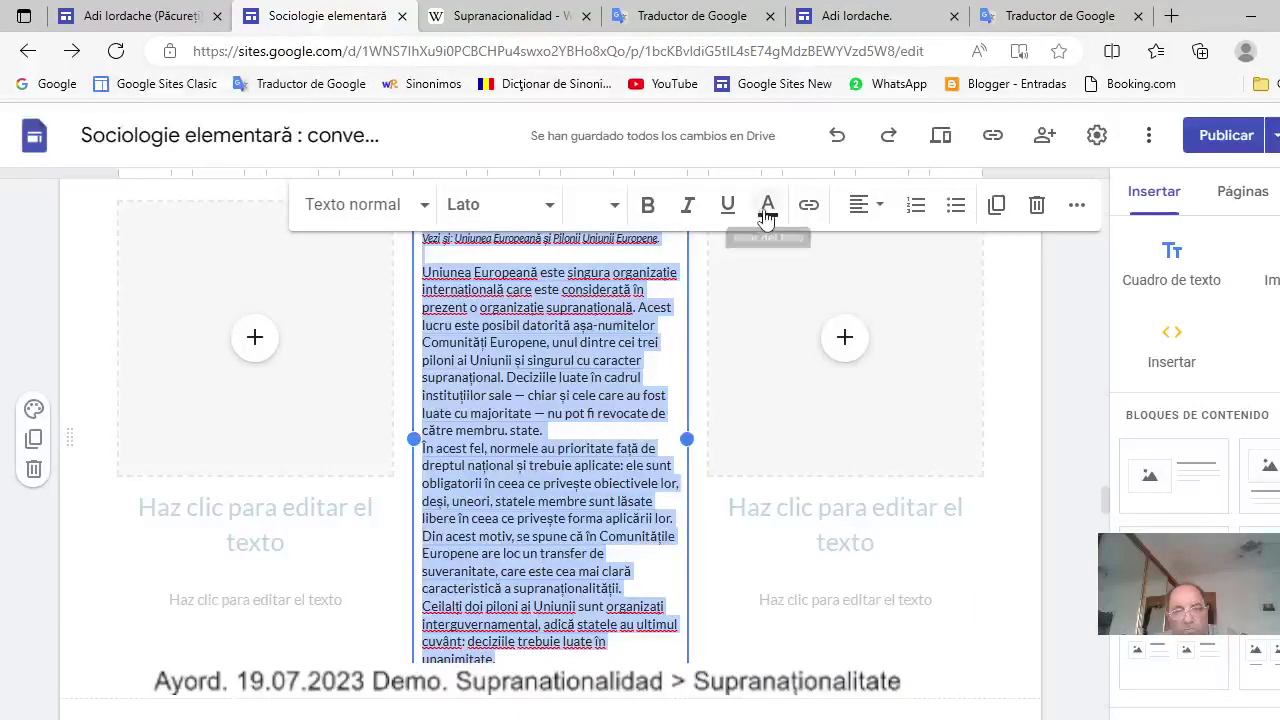
{"action": "right_click", "coordinate": [555, 370]}
{"action": "left_click", "coordinate": [612, 458]}
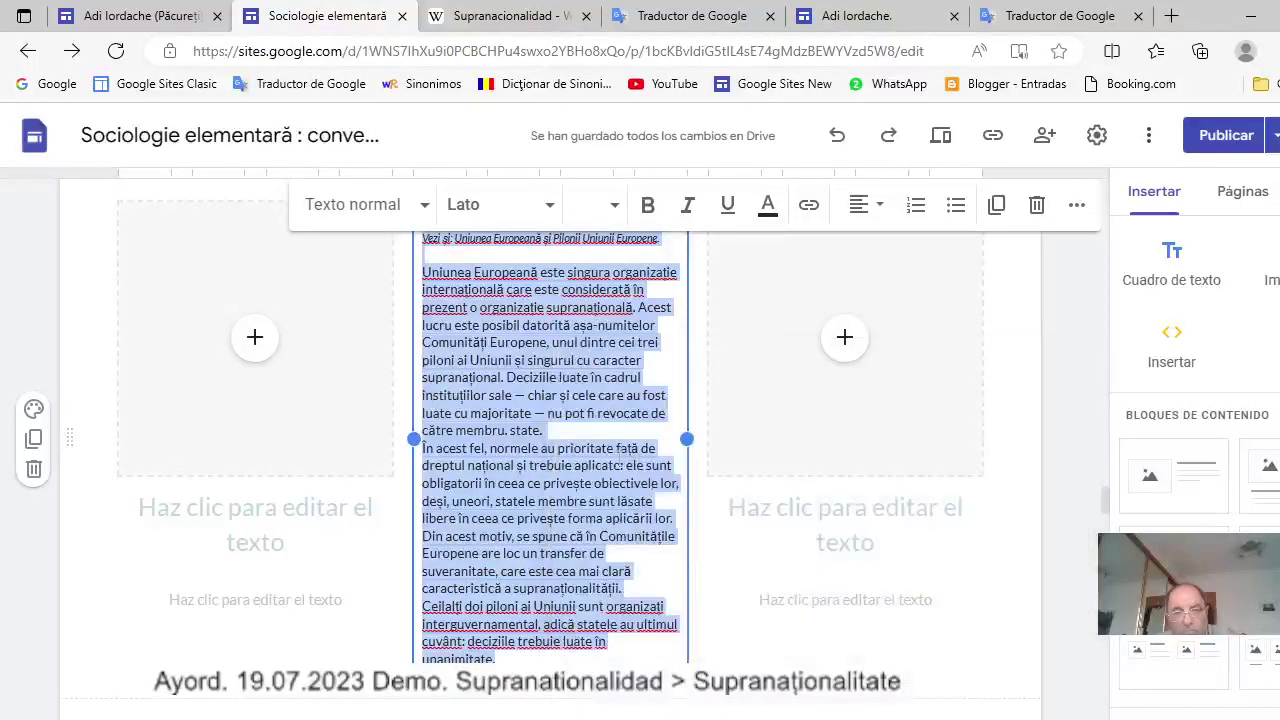
{"action": "left_click", "coordinate": [769, 217]}
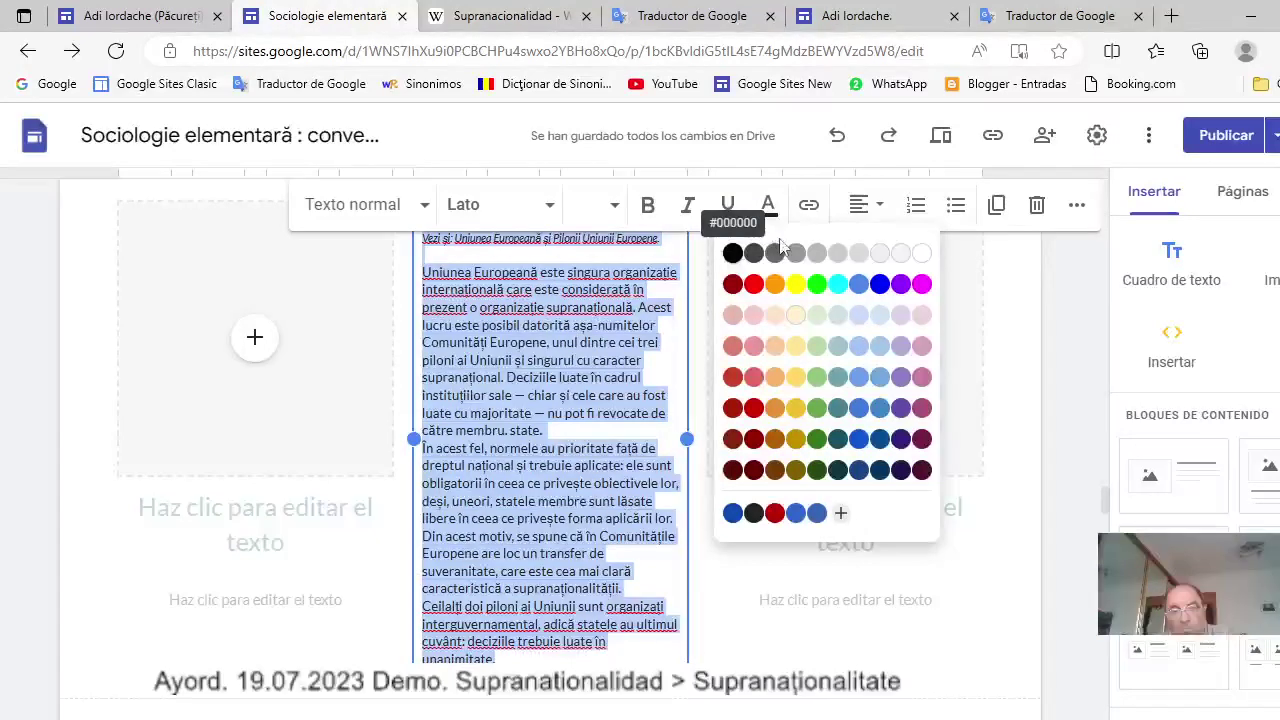
{"action": "left_click", "coordinate": [816, 253]}
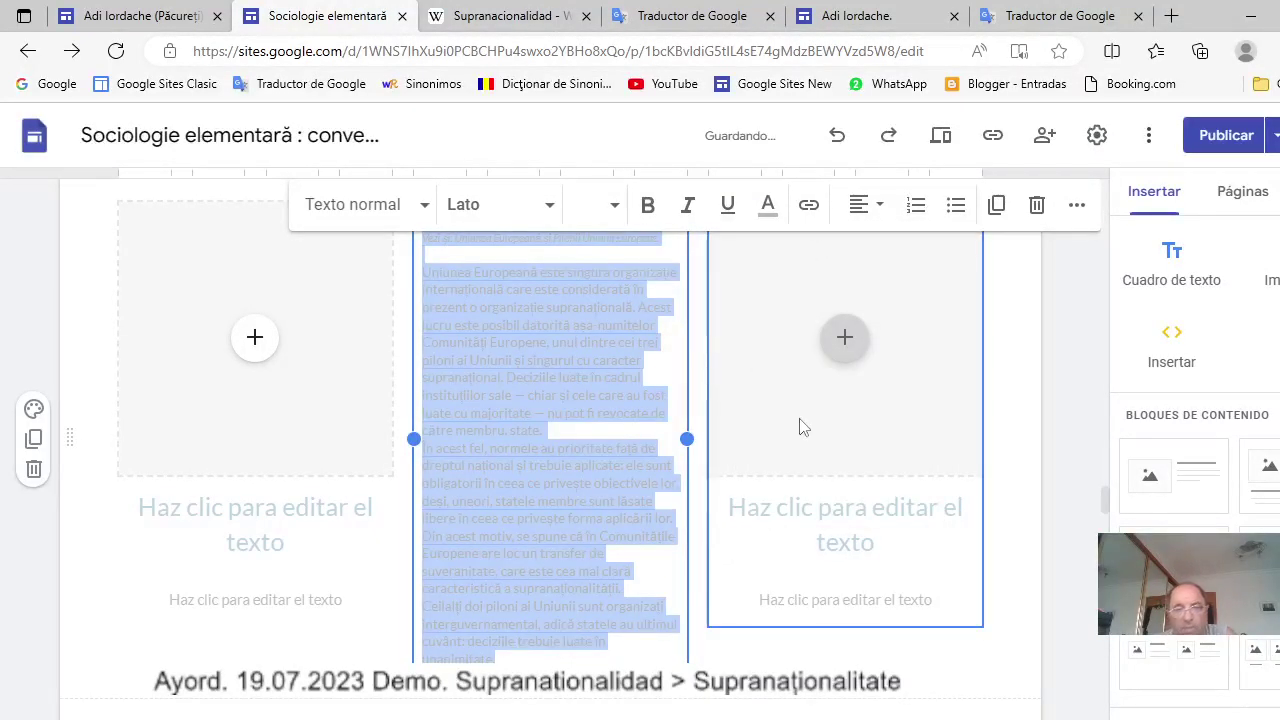
{"action": "left_click_drag", "start_coordinate": [799, 424], "coordinate": [795, 486]}
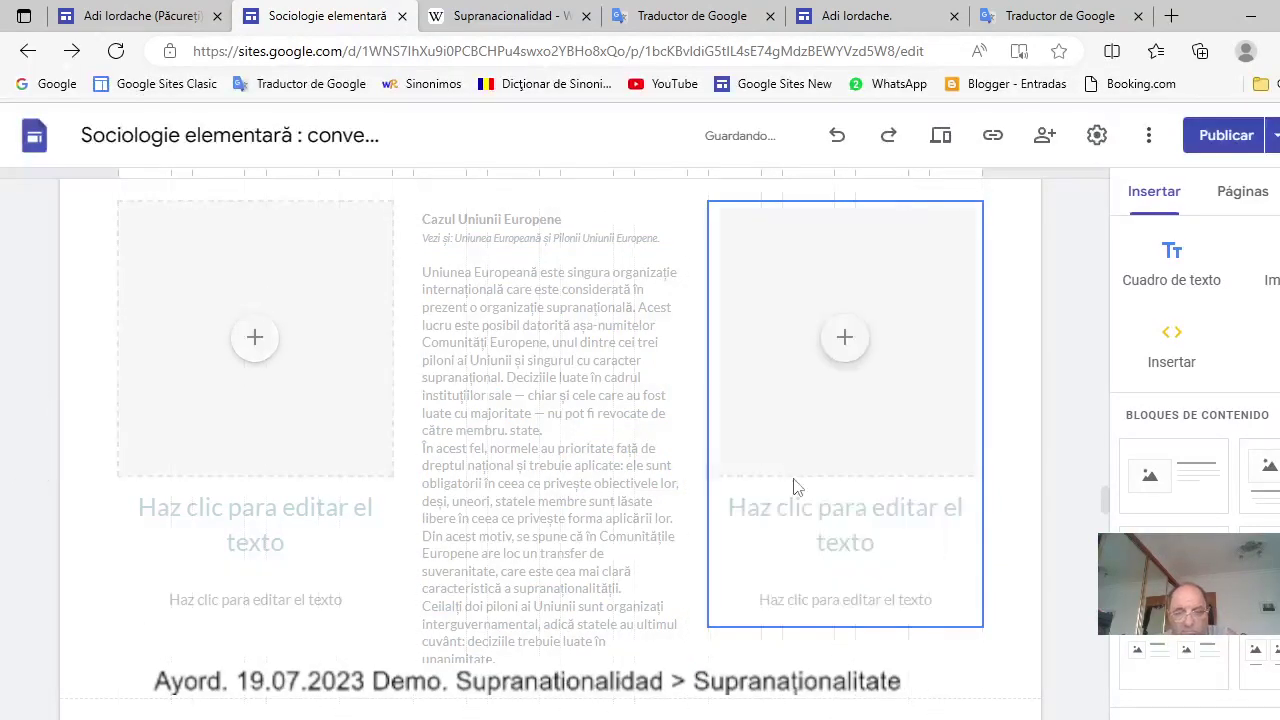
{"action": "left_click", "coordinate": [936, 412]}
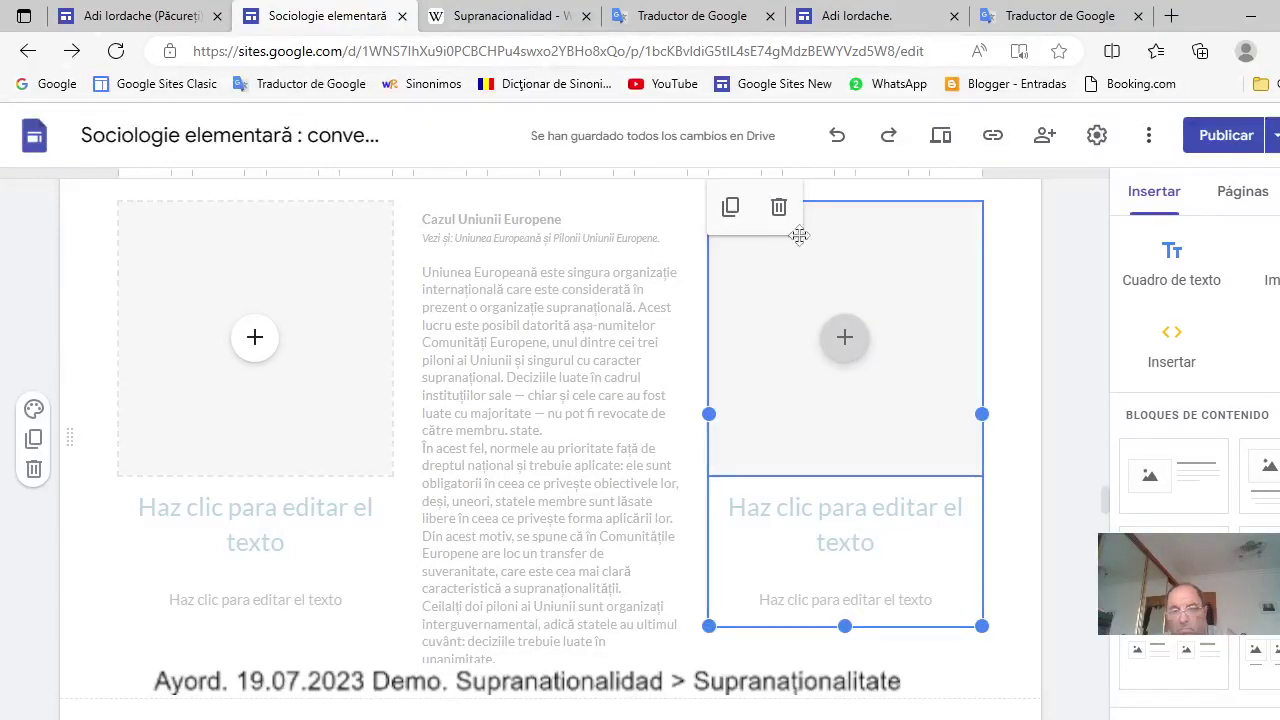
{"action": "left_click", "coordinate": [780, 209]}
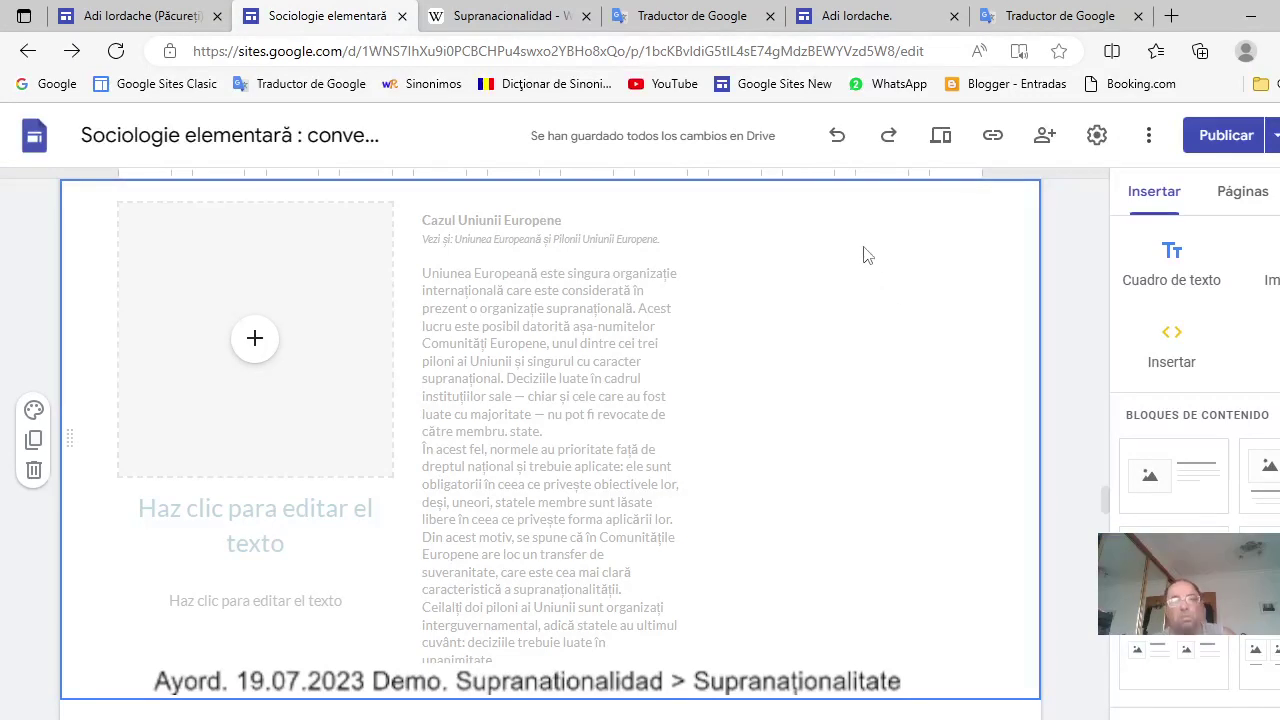
{"action": "left_click", "coordinate": [836, 140]}
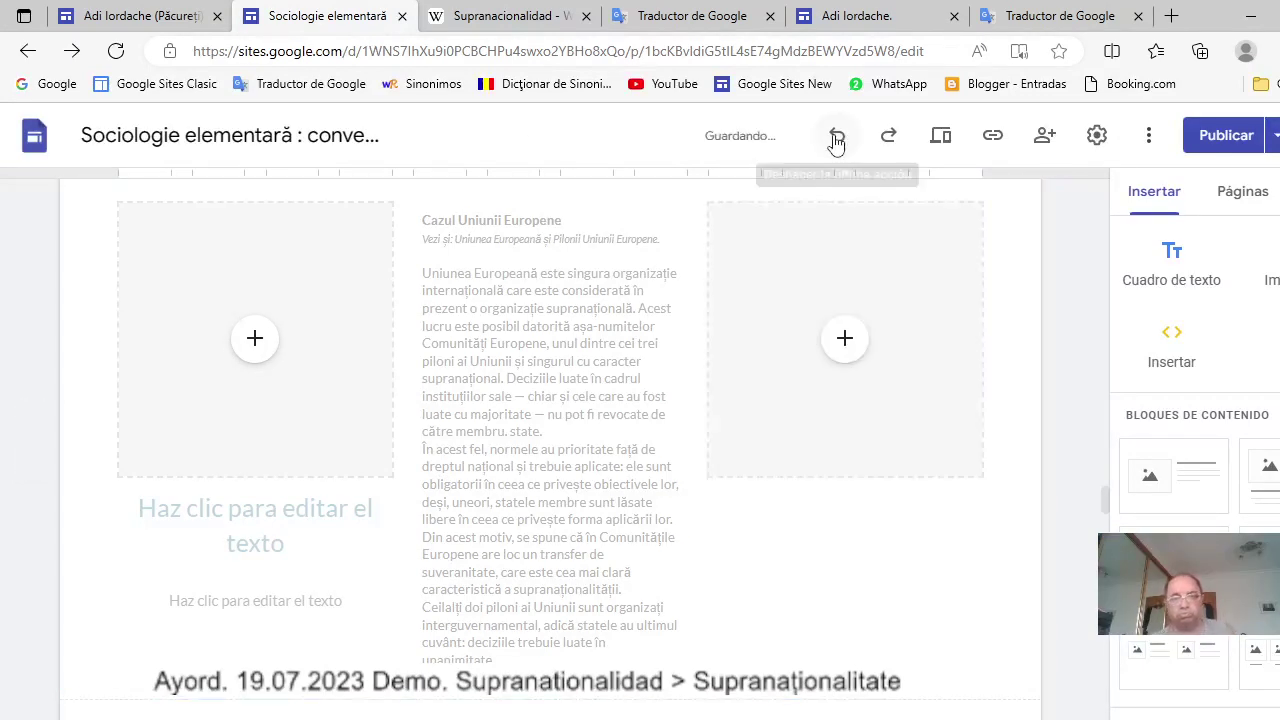
Delete only the image placeholder and the heading in the third column beside the grey Romanian text, keeping its caption.
{"action": "left_click", "coordinate": [906, 264]}
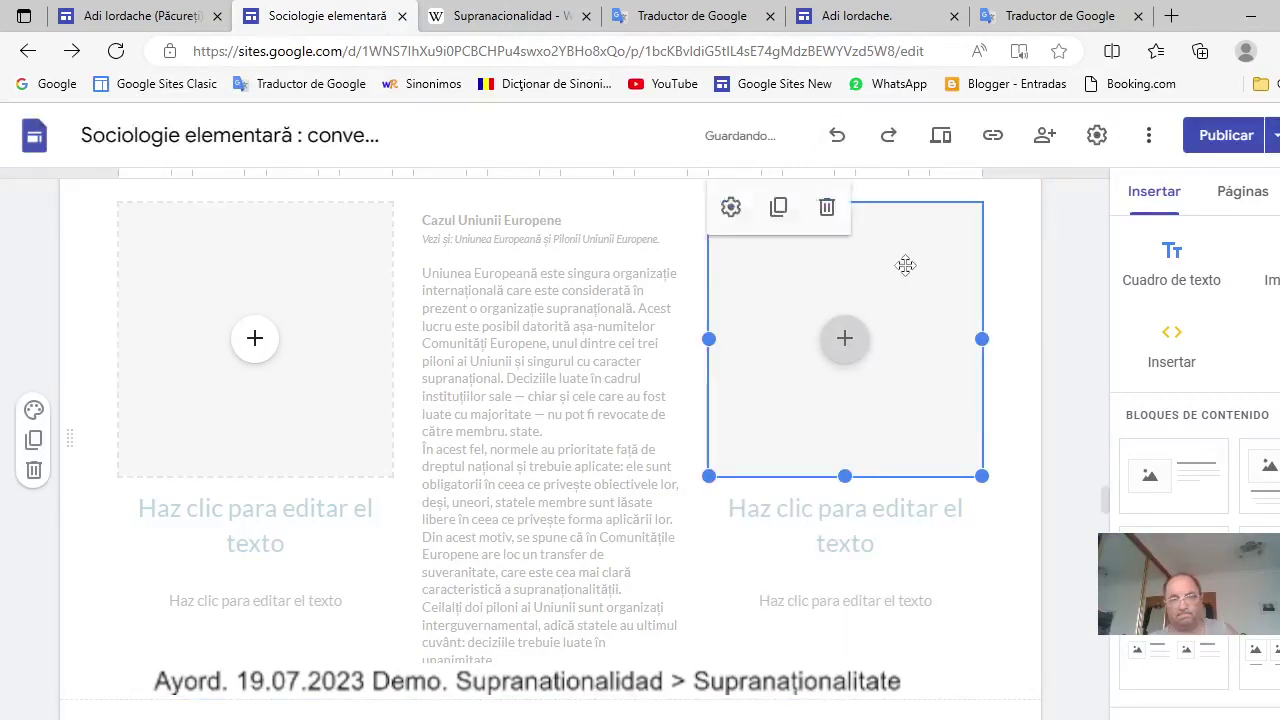
{"action": "left_click", "coordinate": [827, 210]}
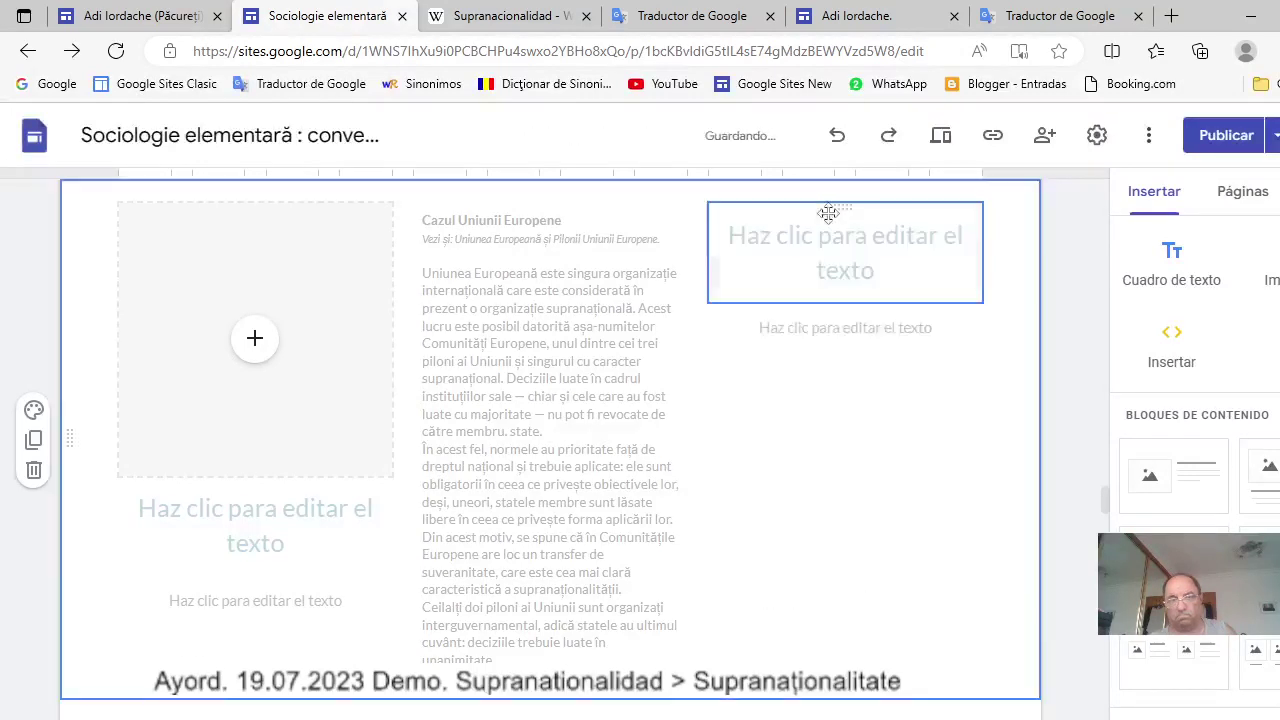
{"action": "left_click", "coordinate": [857, 246]}
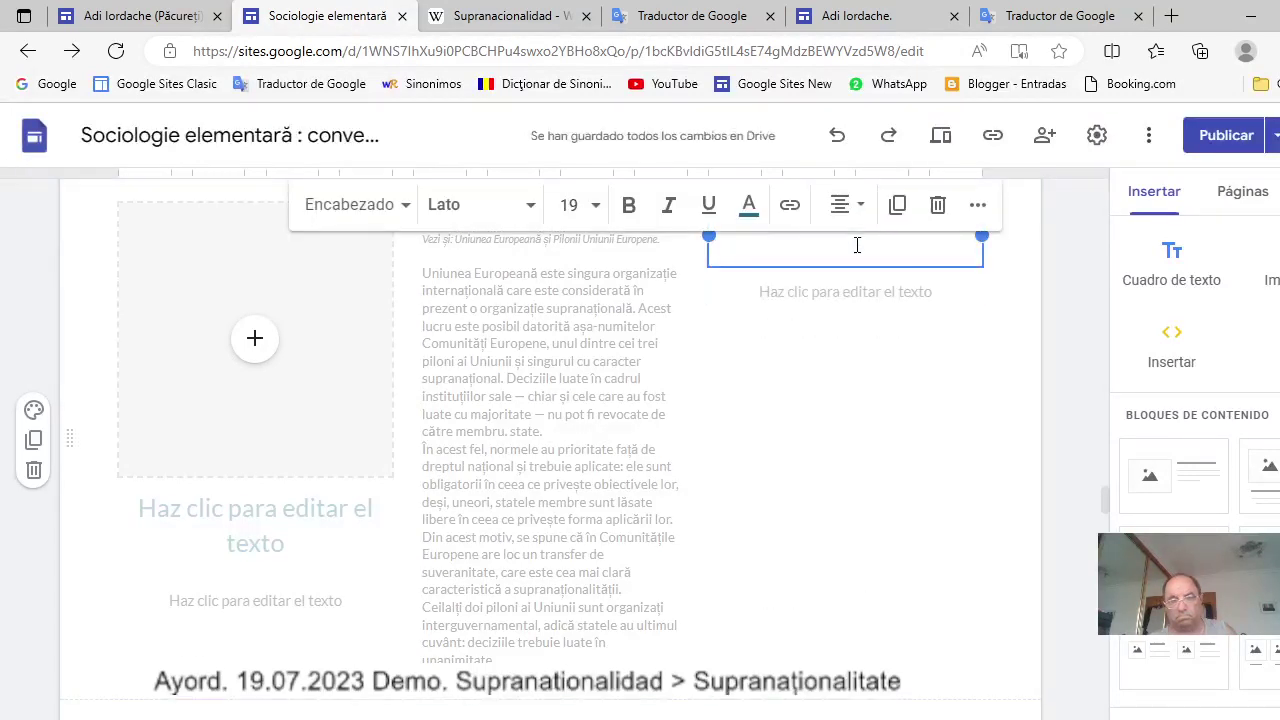
{"action": "scroll", "coordinate": [871, 337], "scroll_direction": "up", "scroll_amount": 2}
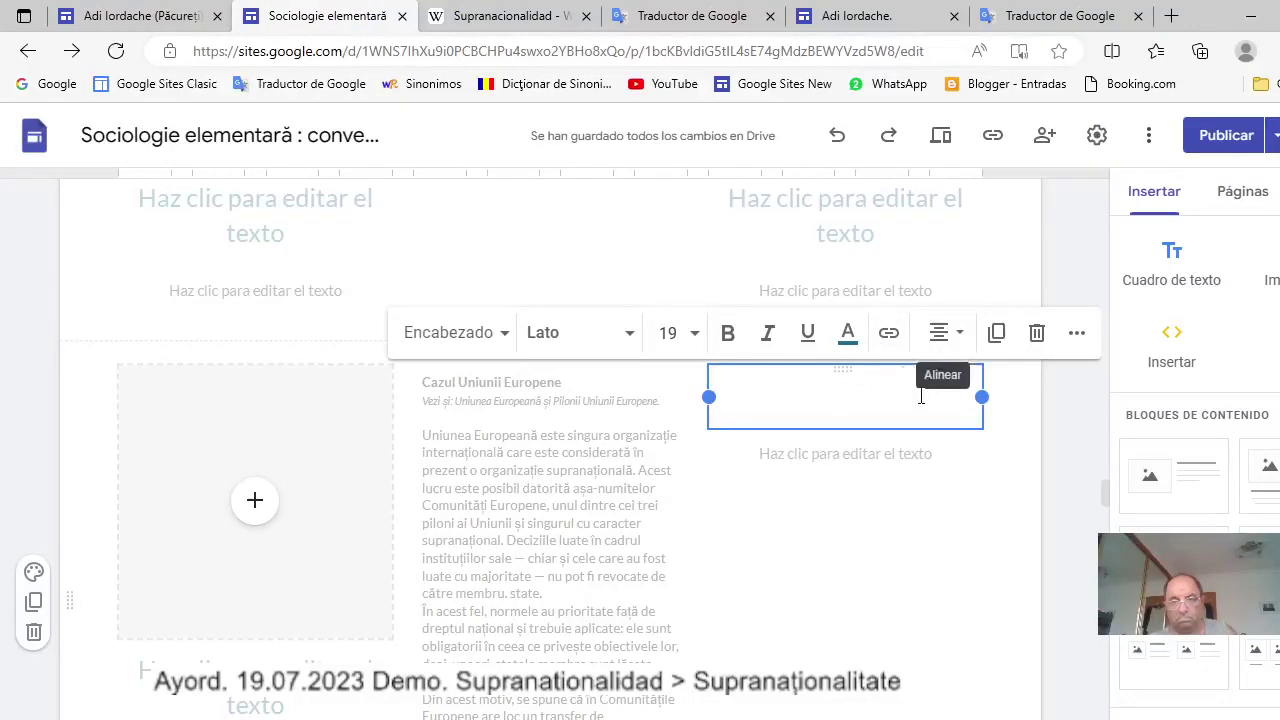
{"action": "left_click", "coordinate": [1036, 340]}
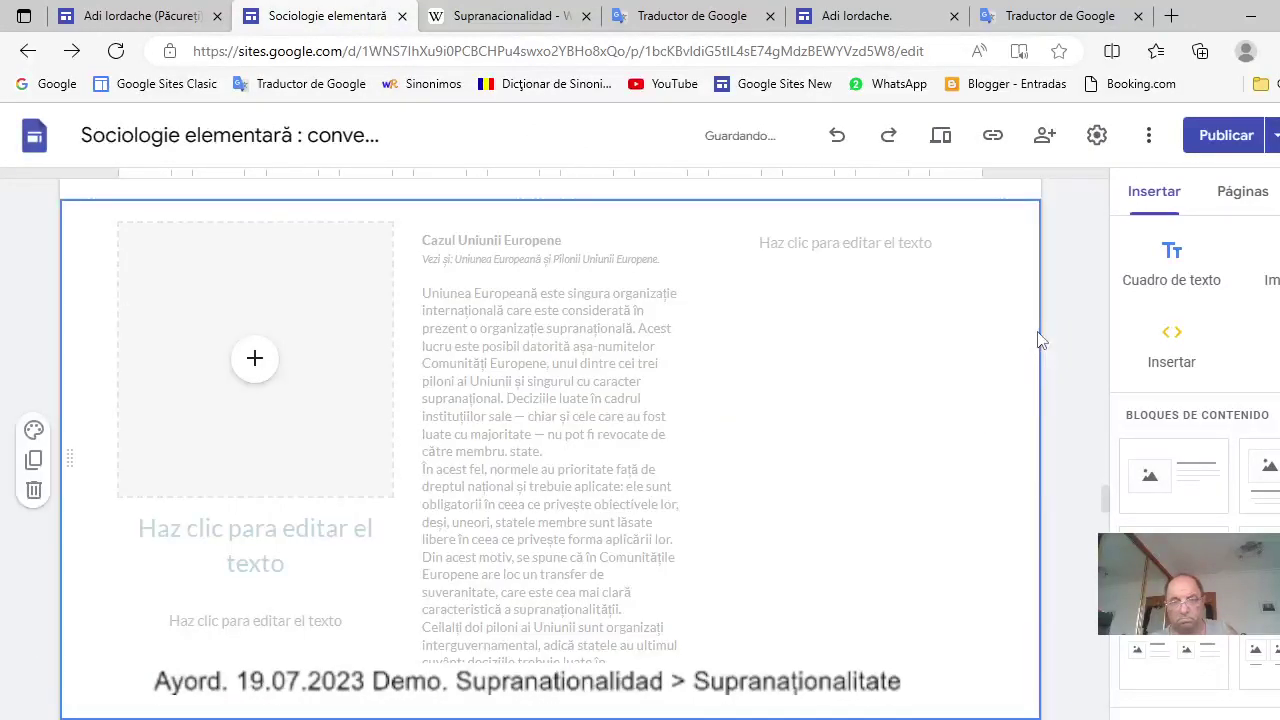
Paste the copied "Cazul Uniunii Europene" text with its formatting into the third column's caption.
{"action": "left_click", "coordinate": [850, 247]}
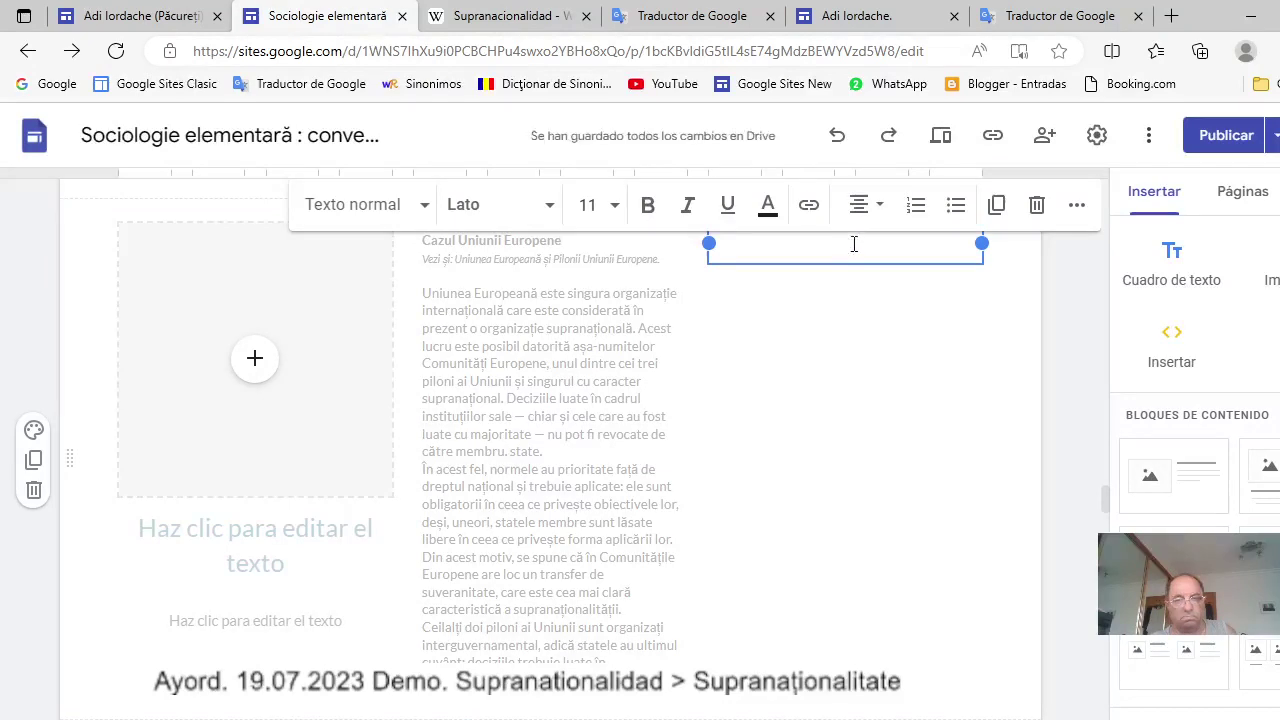
{"action": "right_click", "coordinate": [851, 244]}
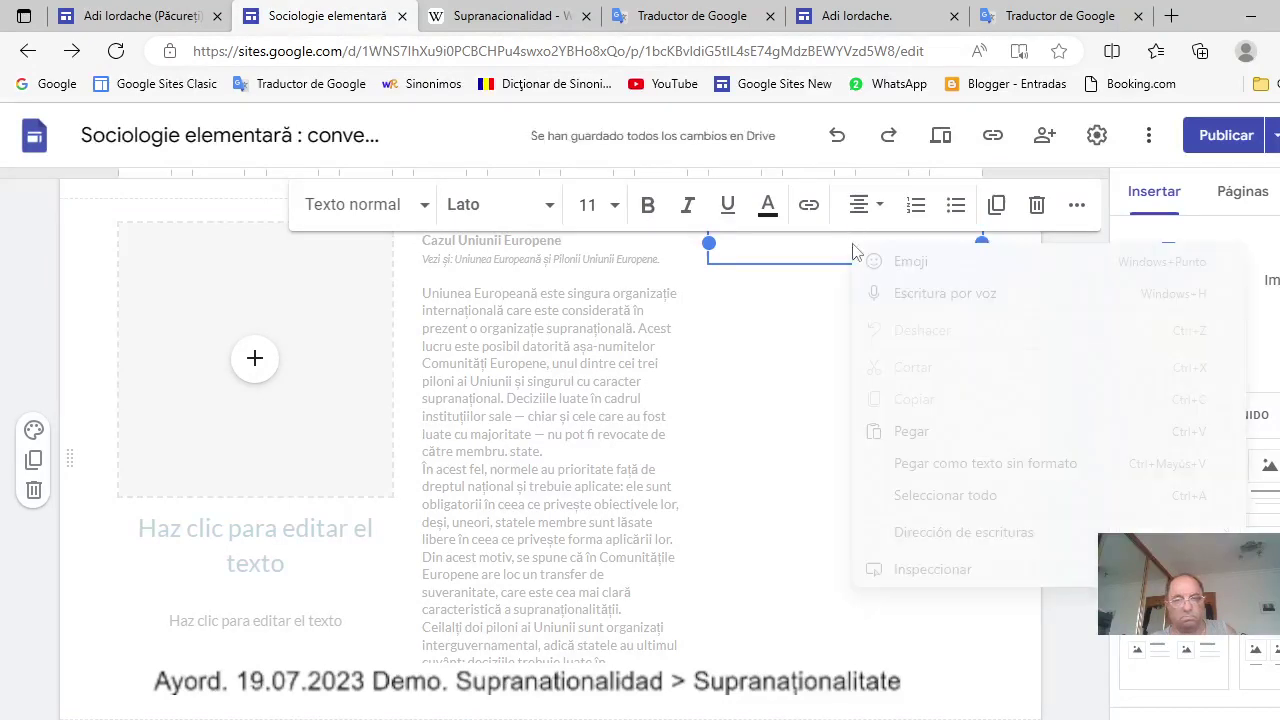
{"action": "left_click", "coordinate": [910, 432]}
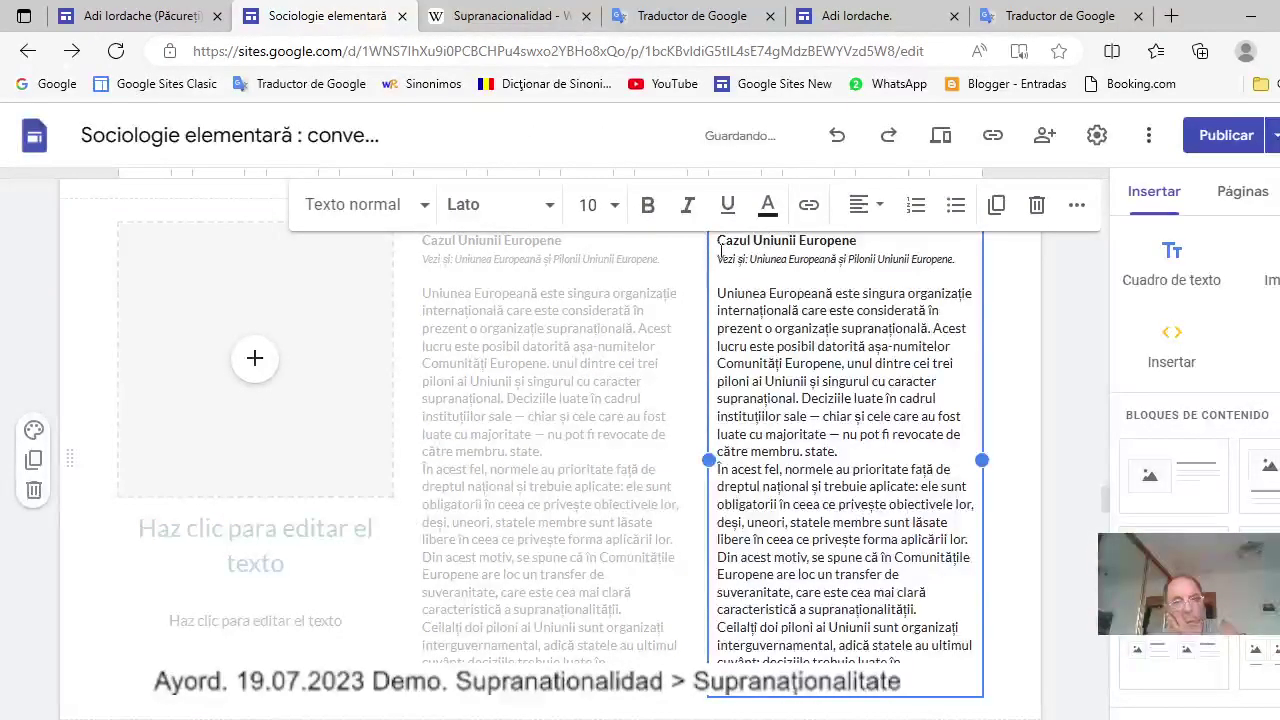
Colour the whole pasted "Cazul Uniunii Europene" text in the third column light grey.
{"action": "left_click_drag", "start_coordinate": [718, 243], "coordinate": [900, 665]}
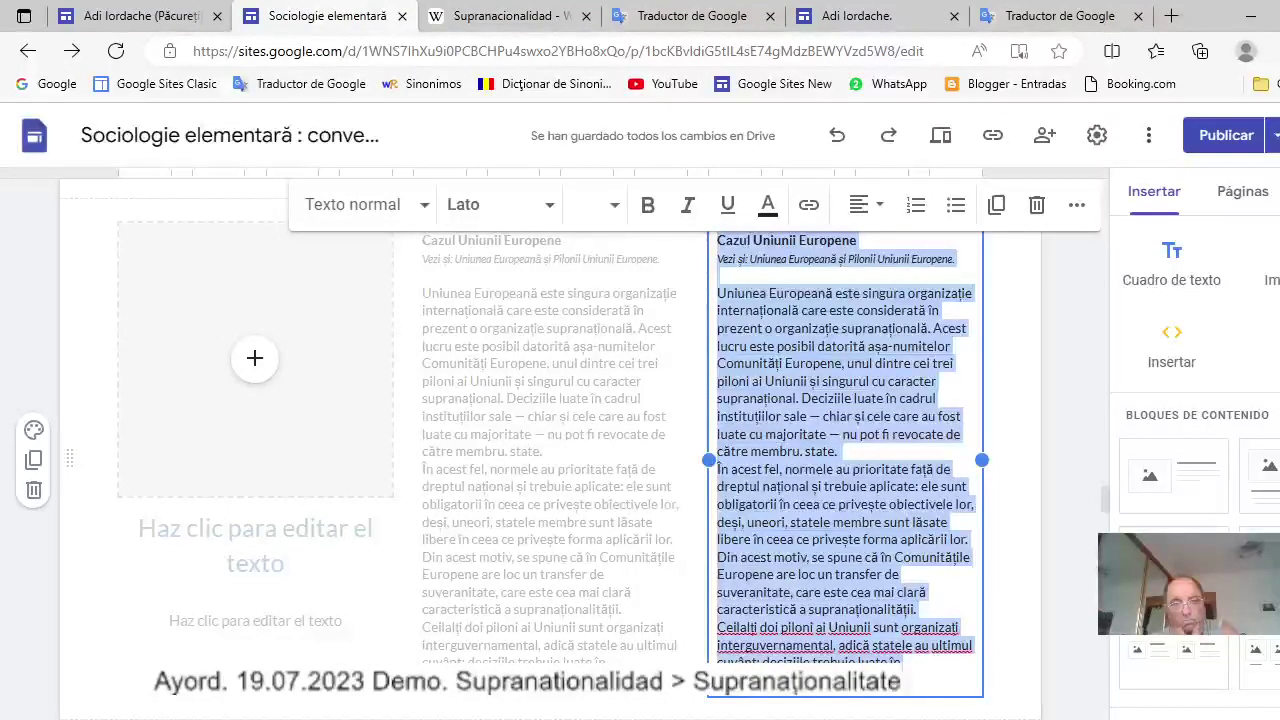
{"action": "left_click", "coordinate": [768, 204]}
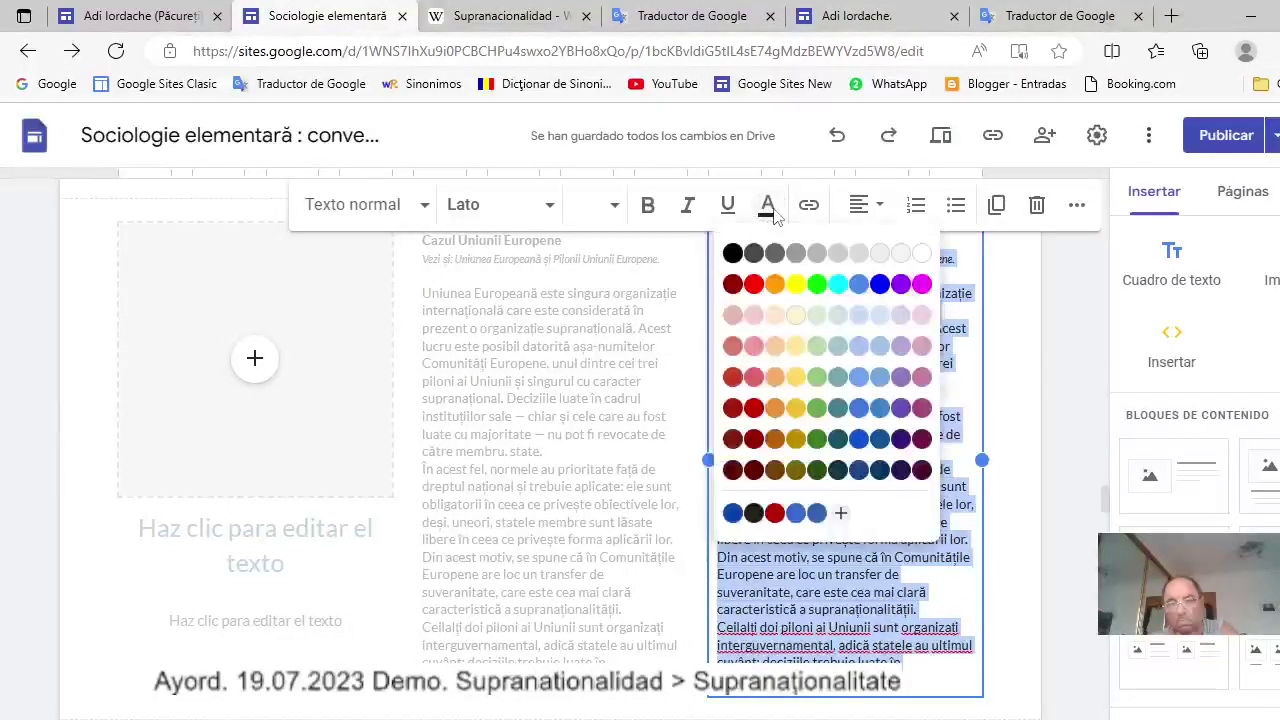
{"action": "left_click", "coordinate": [876, 254]}
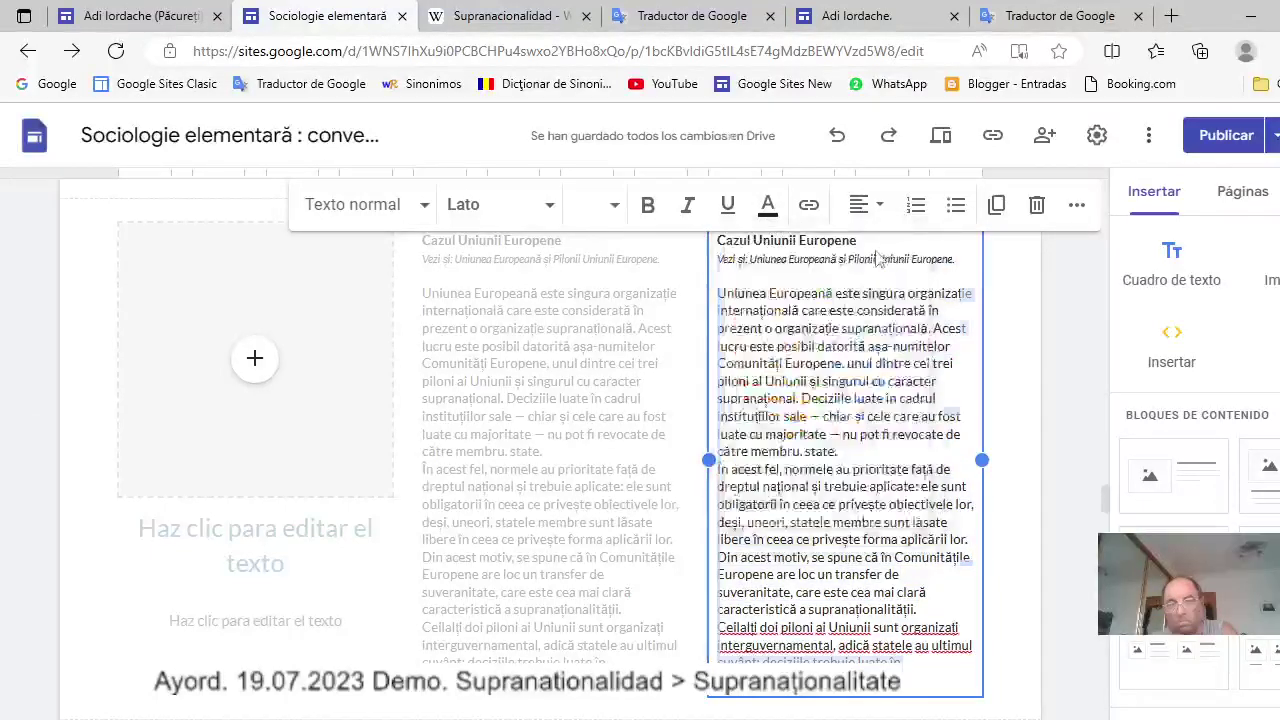
{"action": "right_click", "coordinate": [845, 387]}
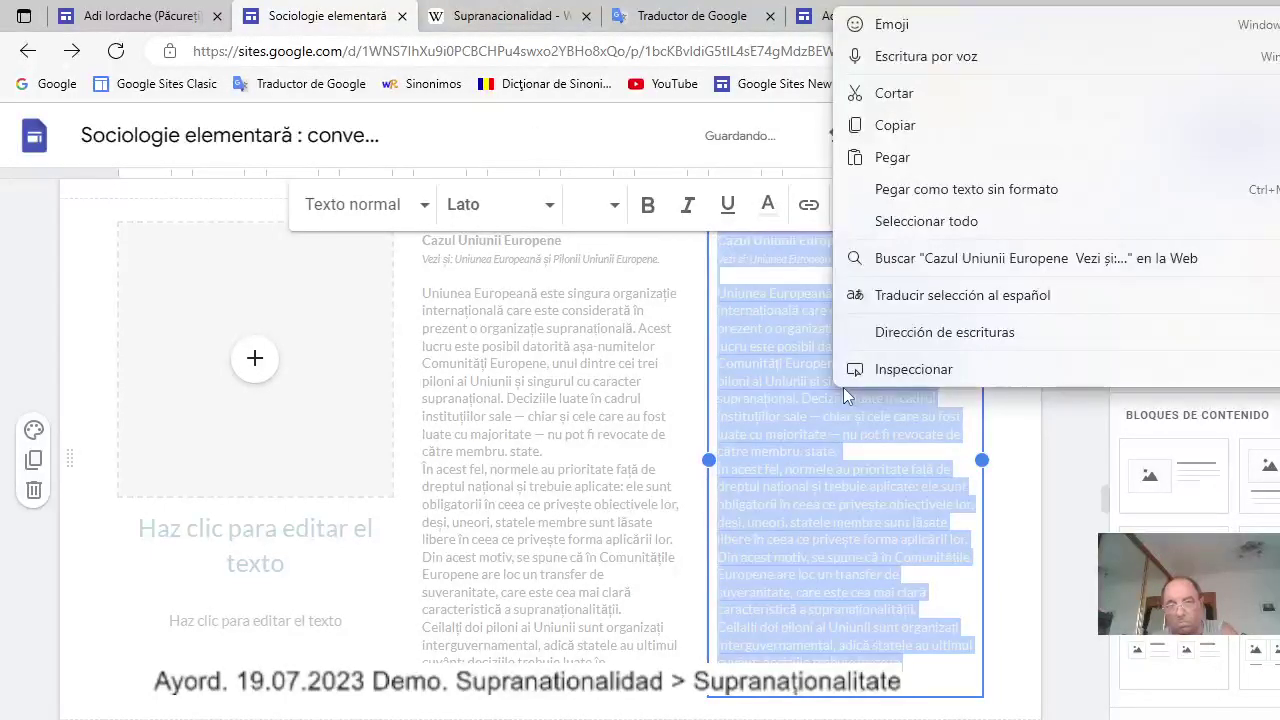
Copy the selected faint "Cazul Uniunii Europene" text and delete the image and heading placeholders from the right column of the empty two-column section below.
{"action": "left_click", "coordinate": [900, 128]}
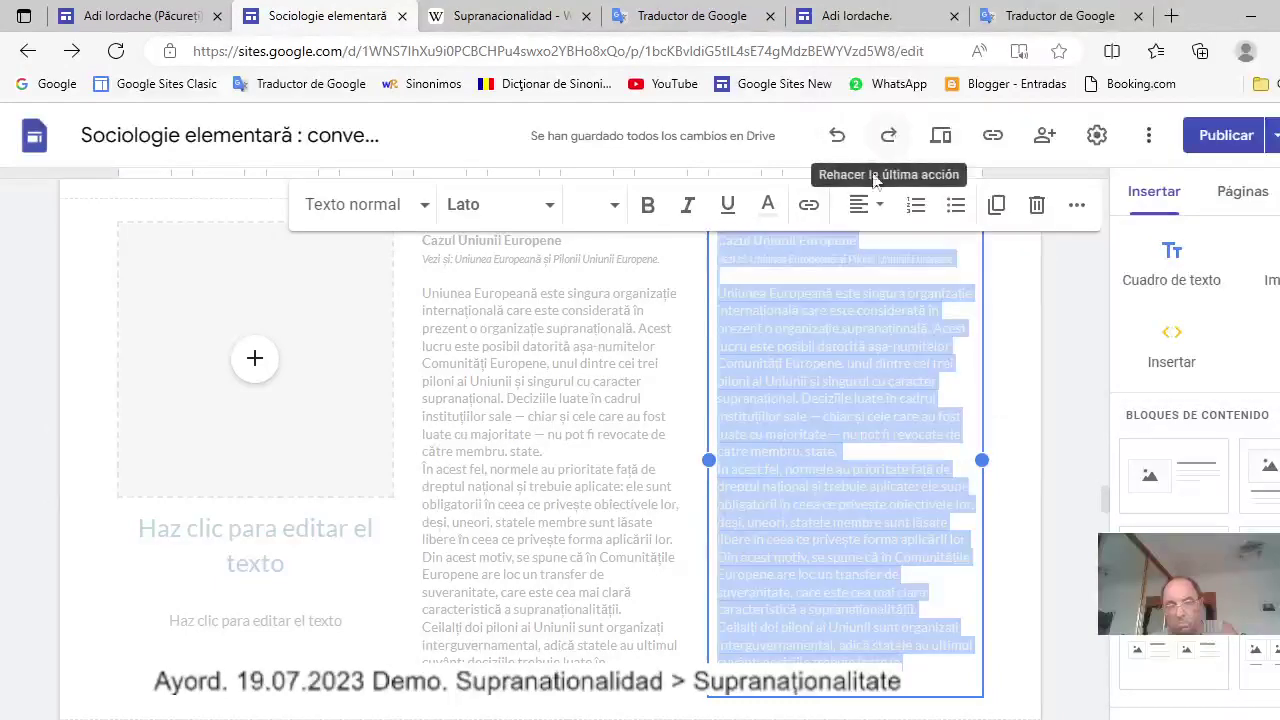
{"action": "scroll", "coordinate": [880, 508], "scroll_direction": "down", "scroll_amount": 3}
{"action": "scroll", "coordinate": [880, 508], "scroll_direction": "down", "scroll_amount": 5}
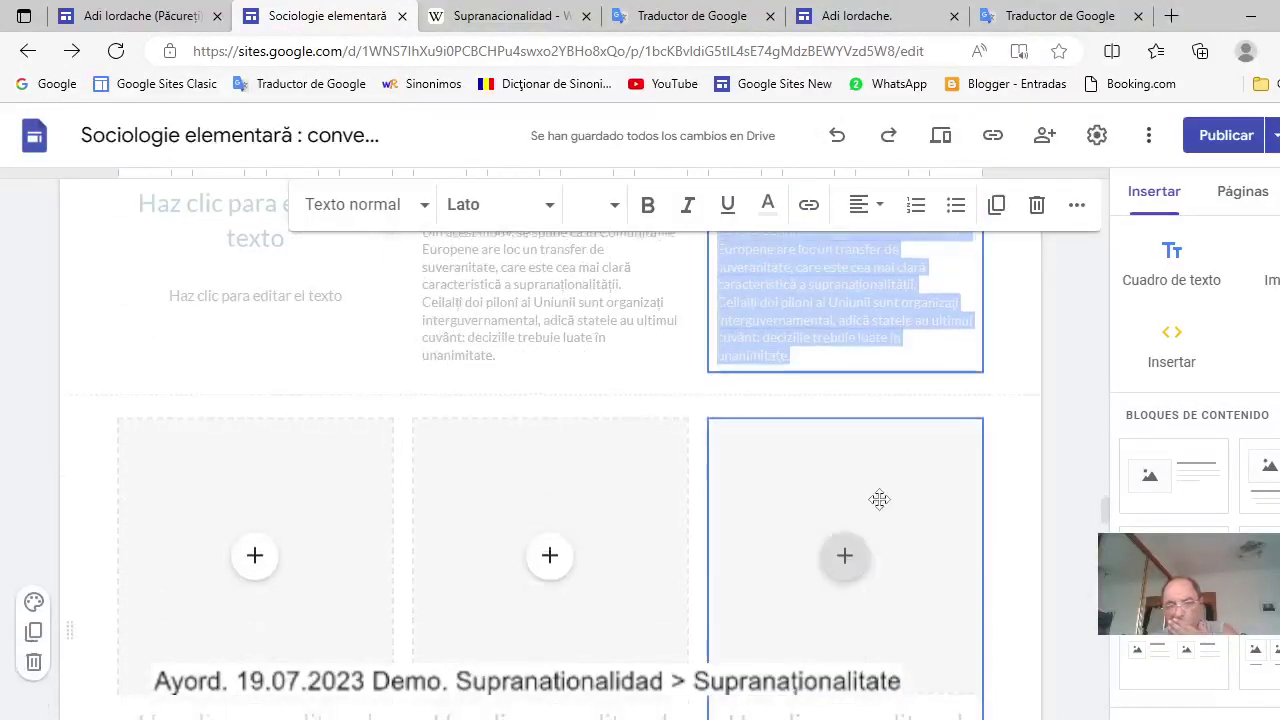
{"action": "scroll", "coordinate": [879, 499], "scroll_direction": "down", "scroll_amount": 5}
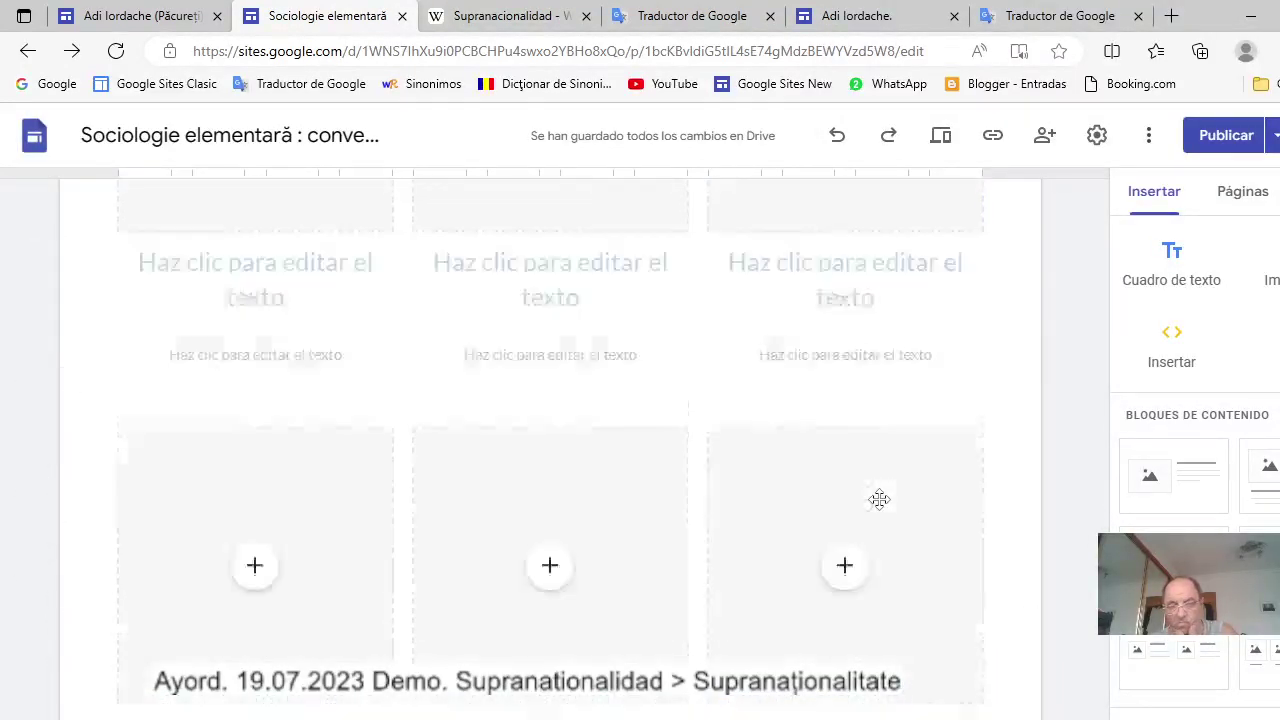
{"action": "scroll", "coordinate": [880, 508], "scroll_direction": "down", "scroll_amount": 3}
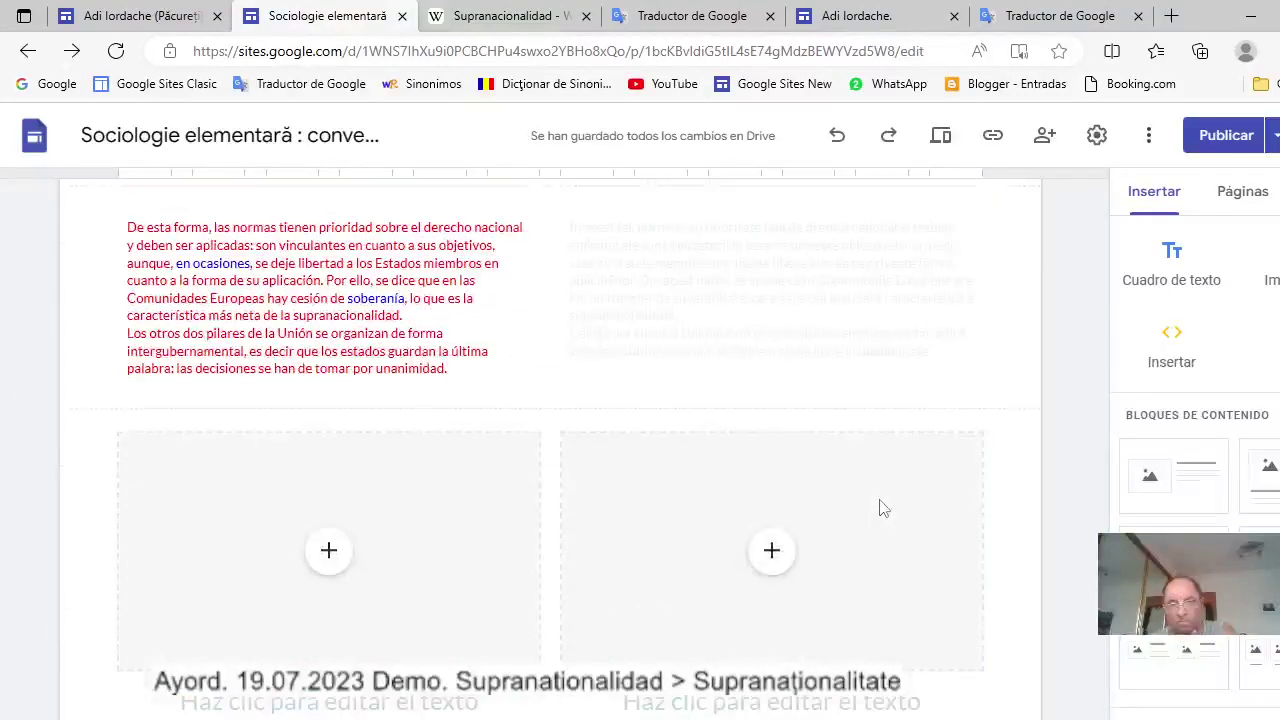
{"action": "left_click", "coordinate": [883, 501]}
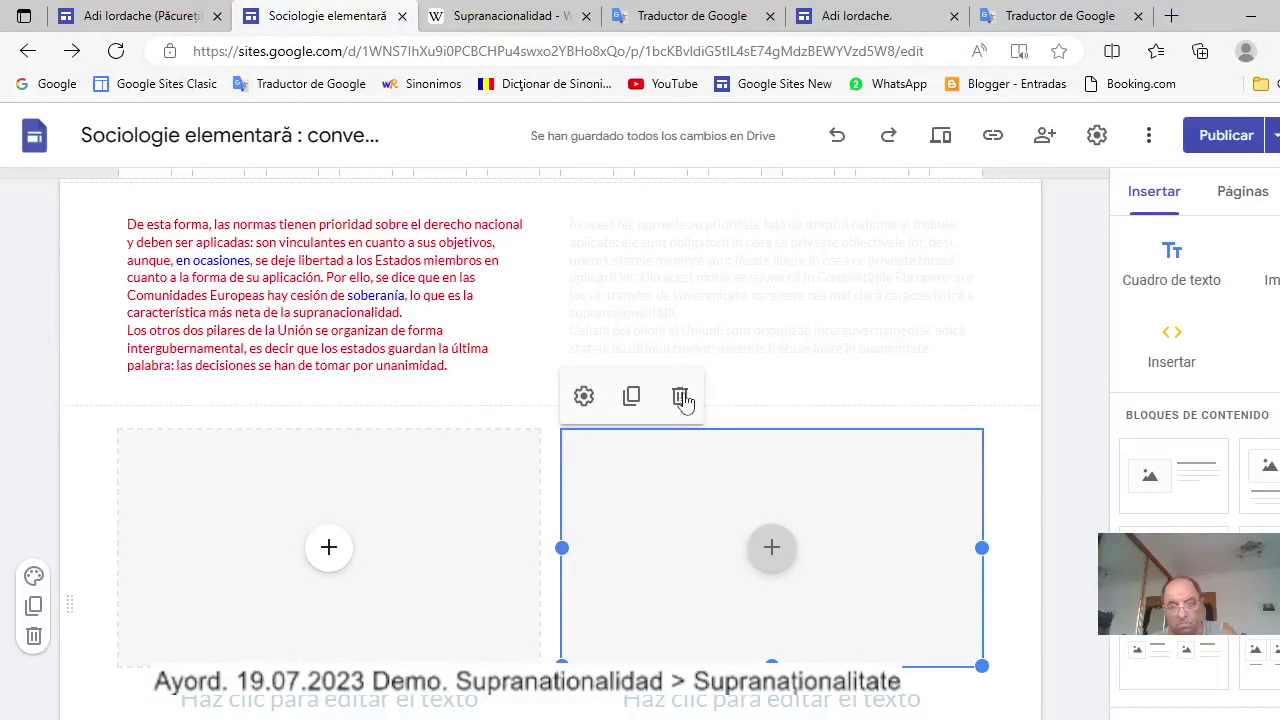
{"action": "left_click", "coordinate": [680, 397]}
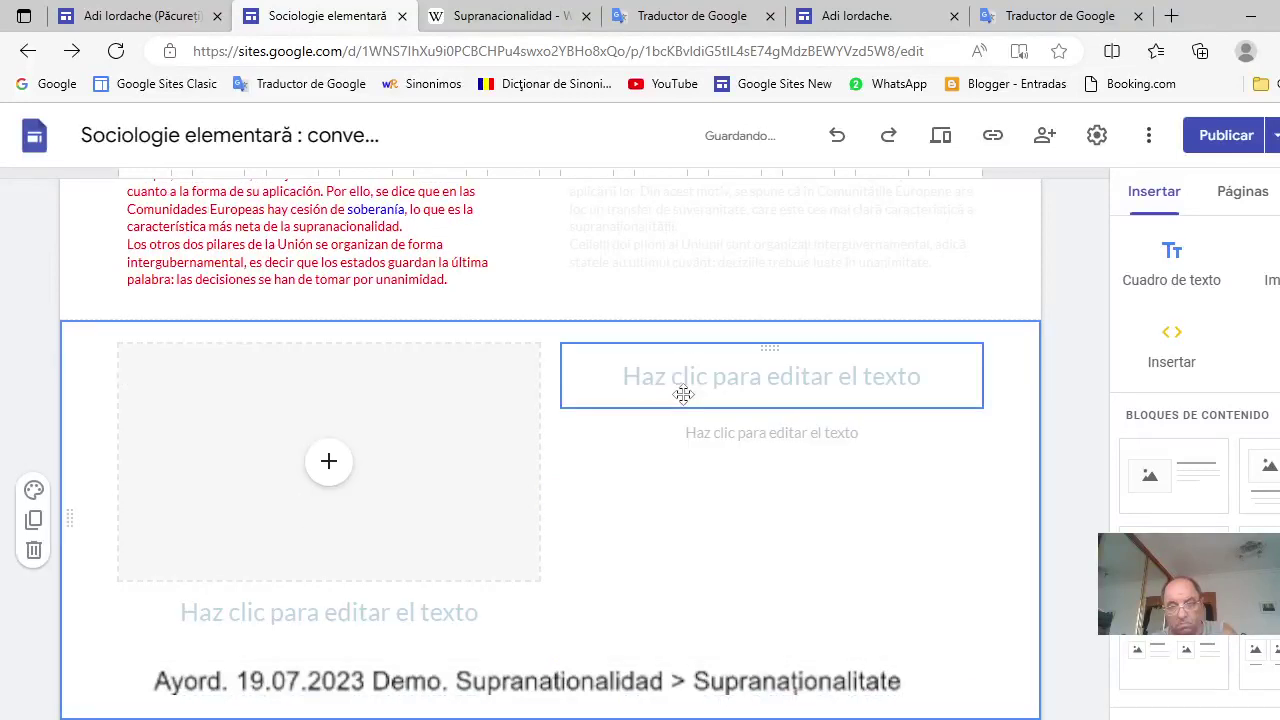
{"action": "left_click", "coordinate": [838, 377]}
{"action": "left_click", "coordinate": [940, 316]}
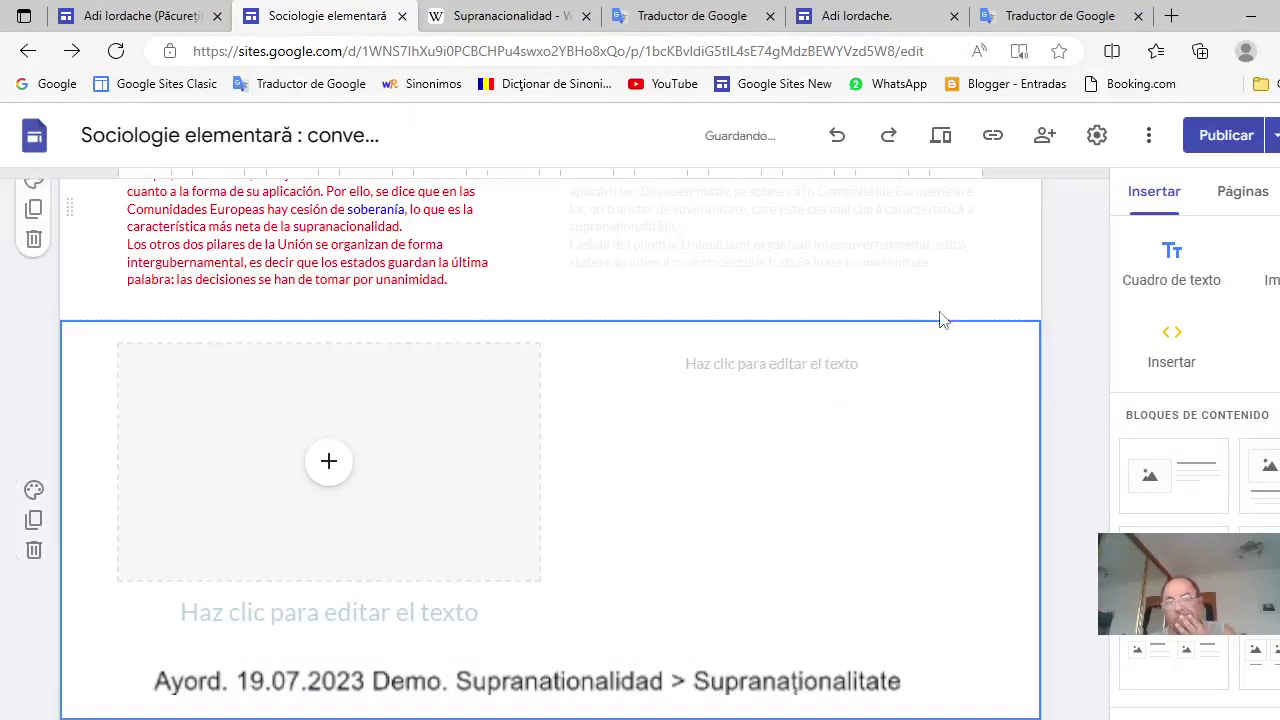
Paste the copied "Cazul Uniunii Europene" text into the right column's remaining body text placeholder.
{"action": "left_click", "coordinate": [790, 360]}
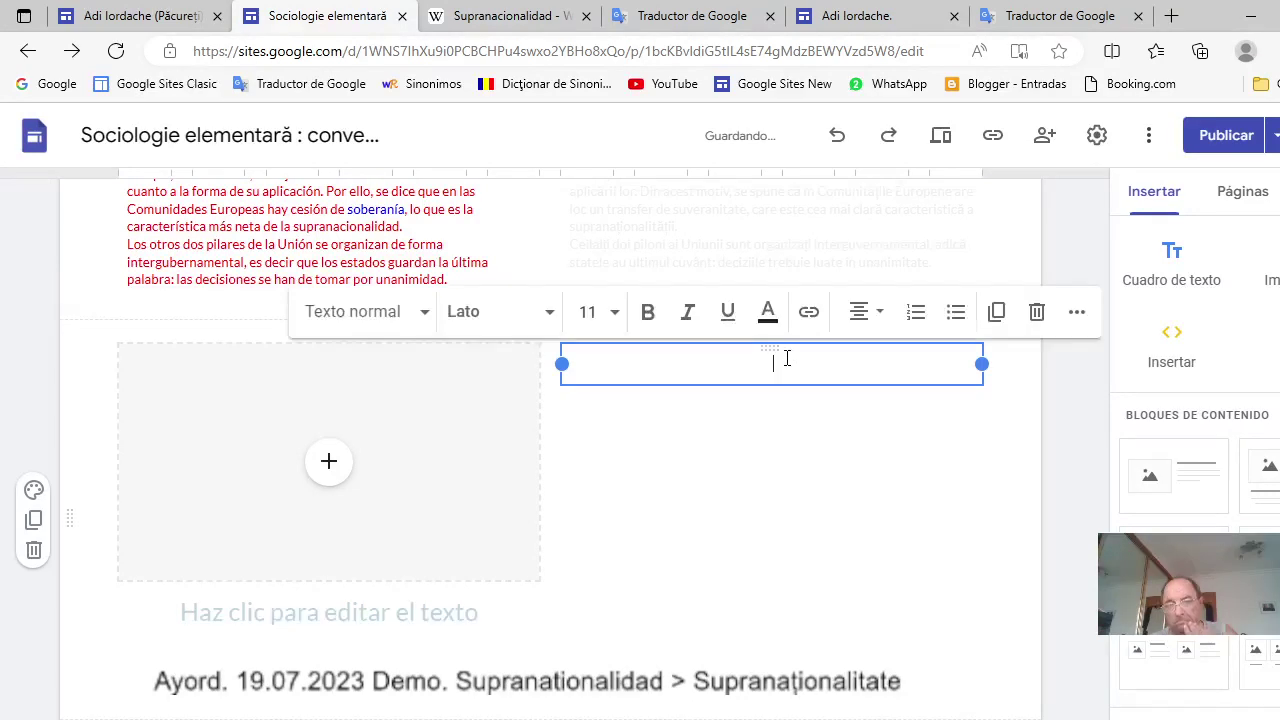
{"action": "right_click", "coordinate": [788, 362]}
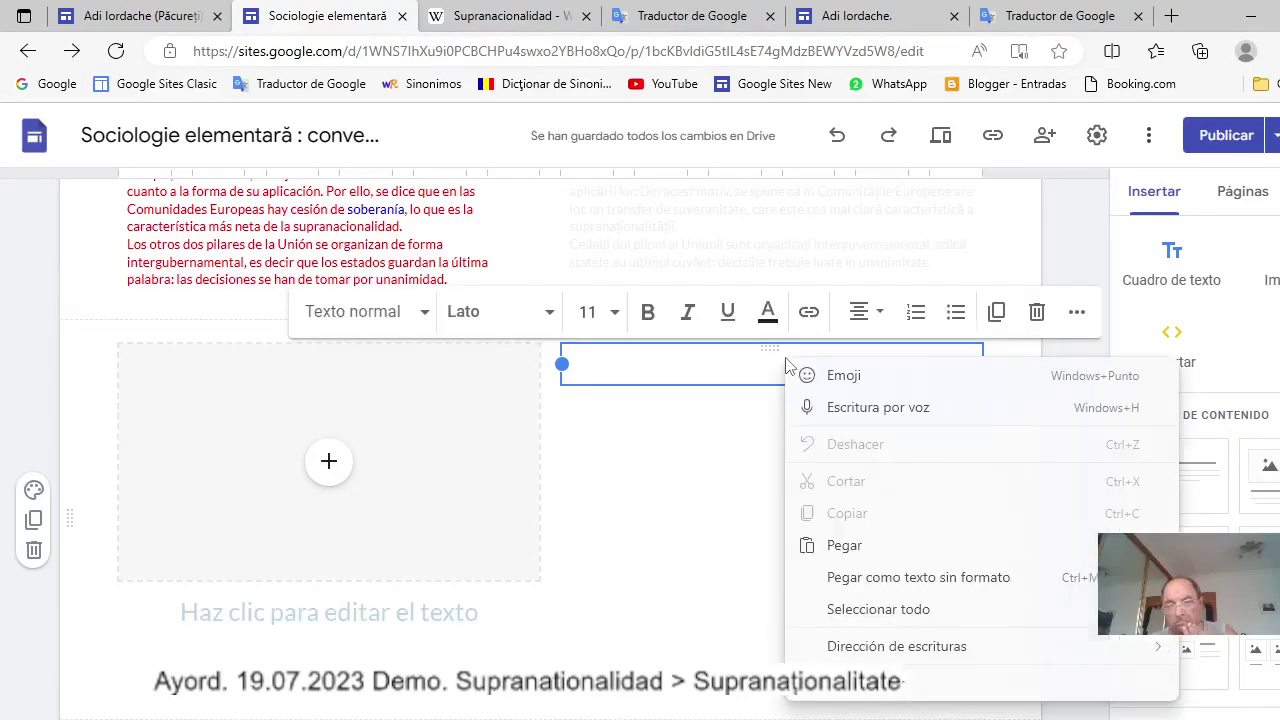
{"action": "left_click", "coordinate": [840, 545]}
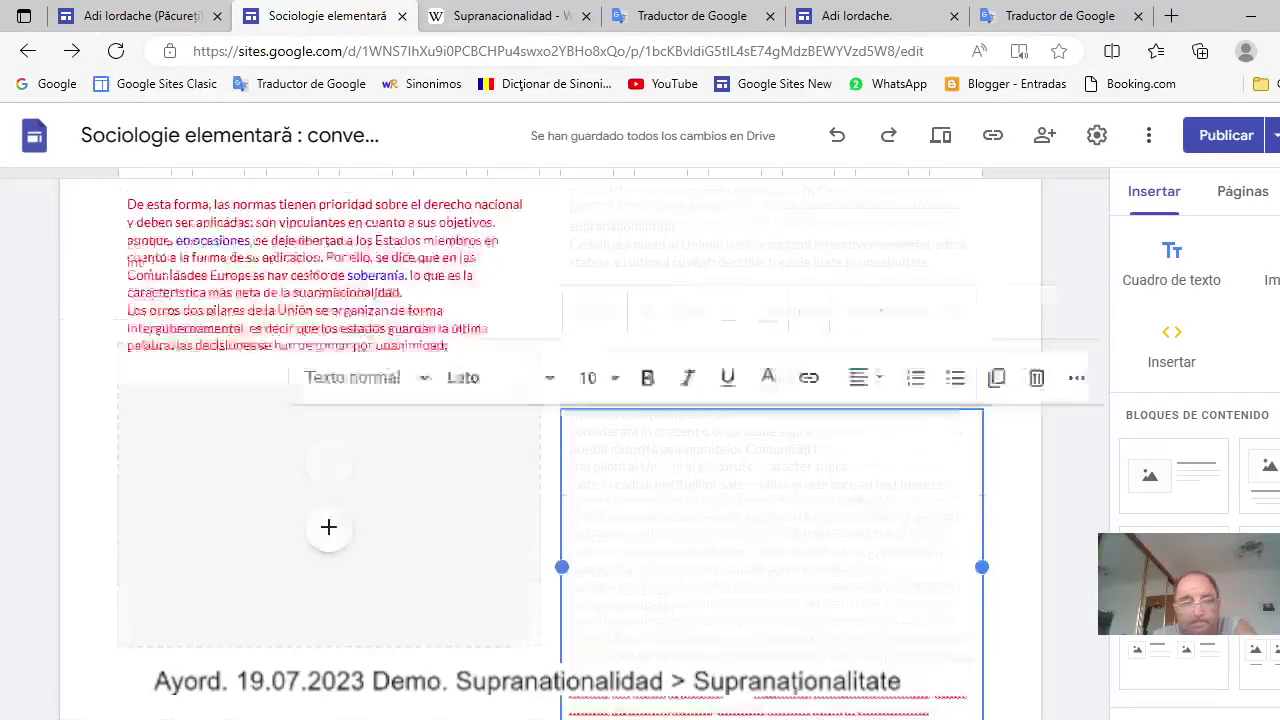
Copy the full red Spanish "El caso de la Unión Europea" text from the first column of the four-language section.
{"action": "scroll", "coordinate": [1090, 418], "scroll_direction": "down", "scroll_amount": 2}
{"action": "scroll", "coordinate": [1090, 418], "scroll_direction": "up", "scroll_amount": 5}
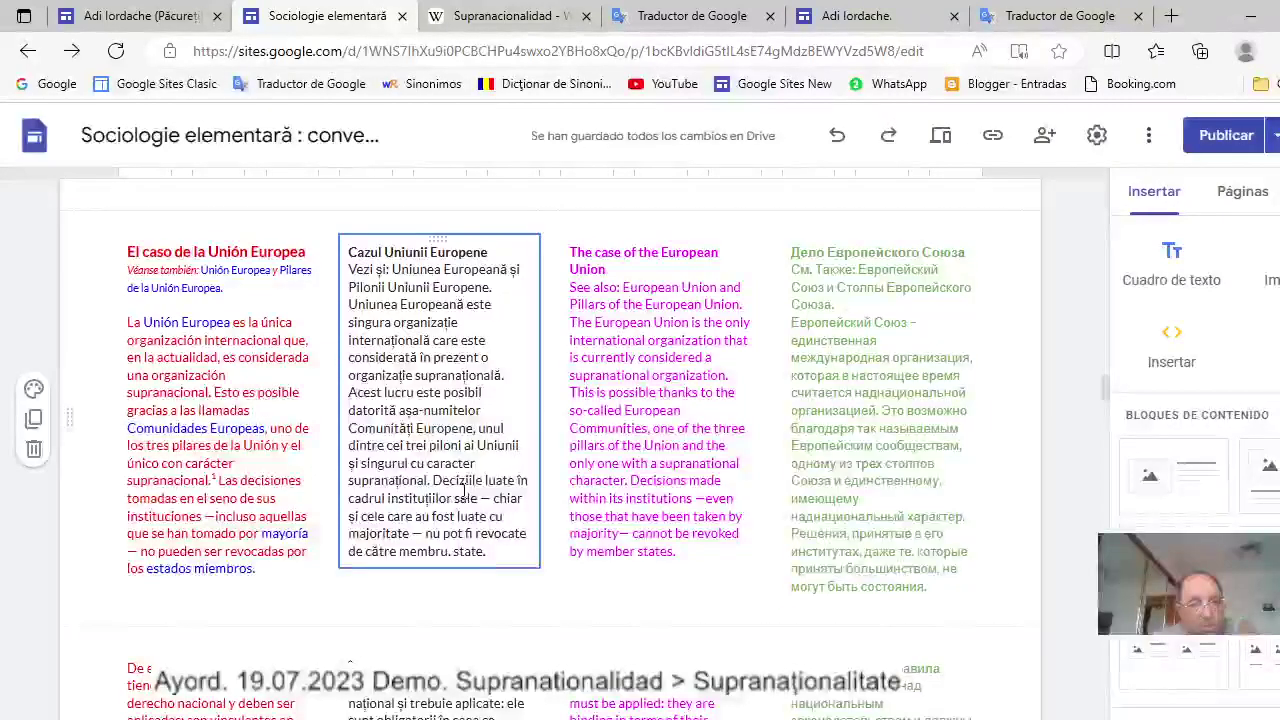
{"action": "scroll", "coordinate": [465, 495], "scroll_direction": "down", "scroll_amount": 1}
{"action": "scroll", "coordinate": [465, 495], "scroll_direction": "up", "scroll_amount": 1}
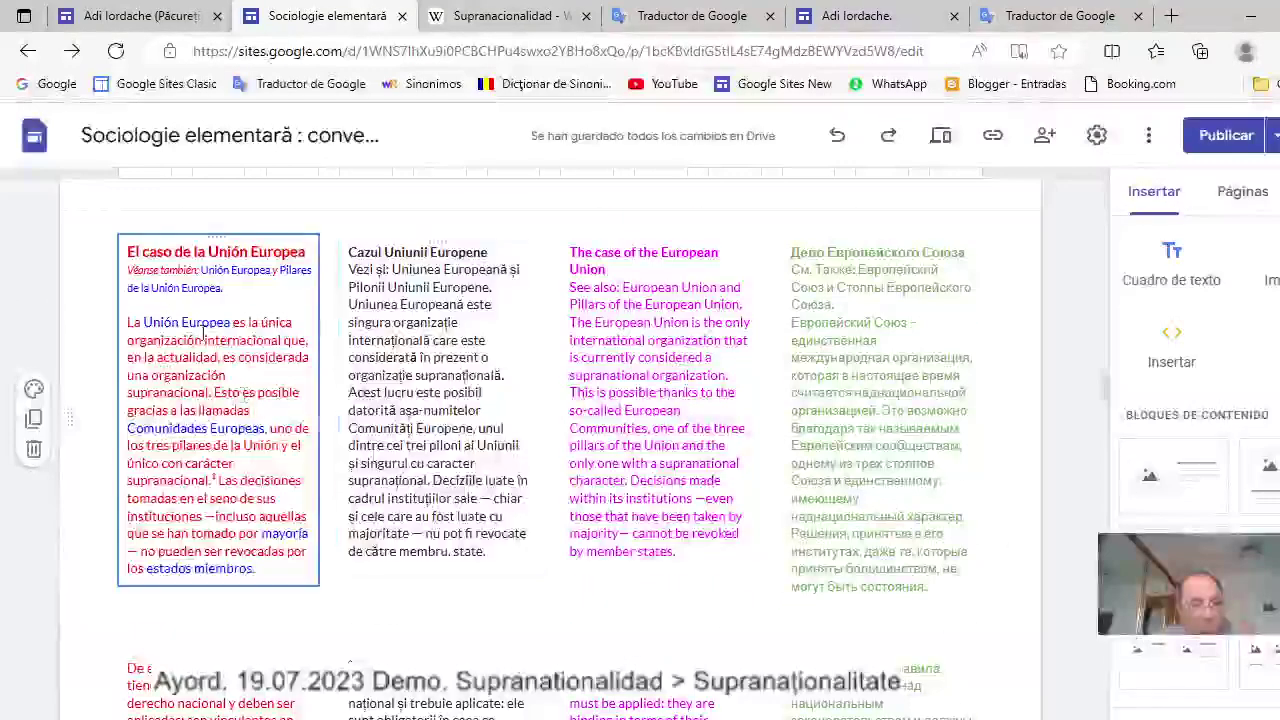
{"action": "left_click_drag", "start_coordinate": [130, 252], "coordinate": [265, 568]}
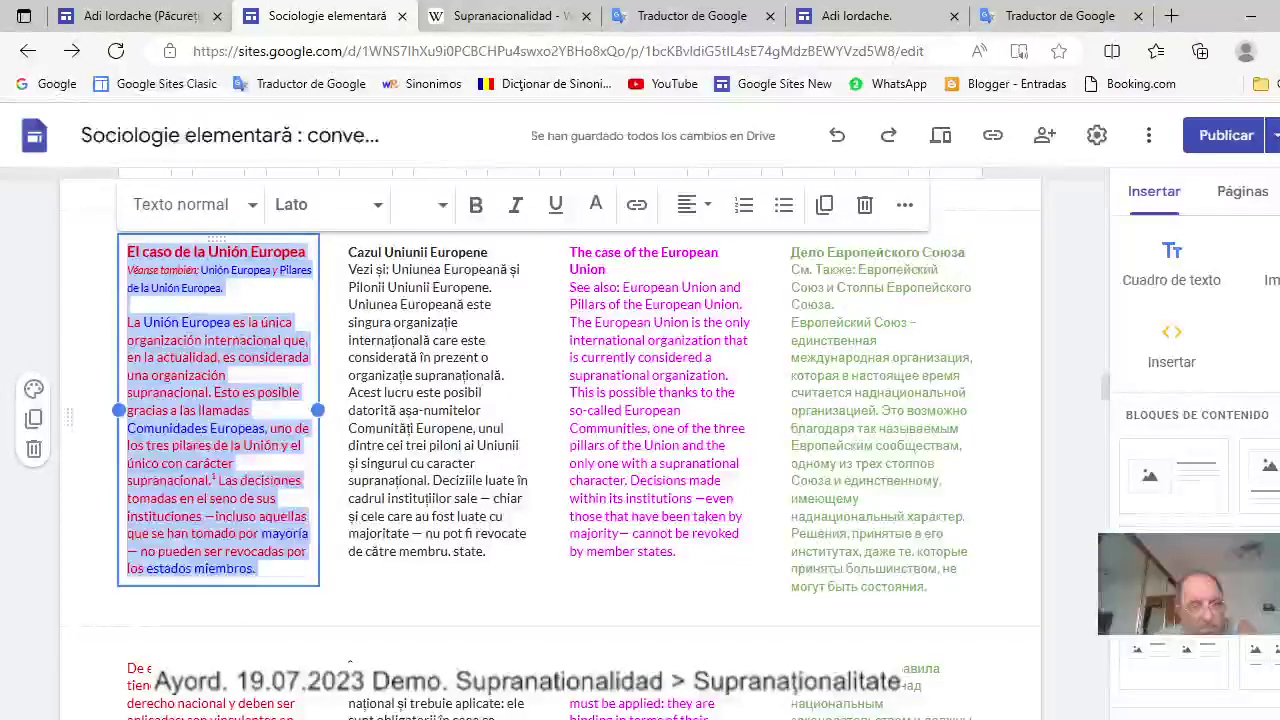
{"action": "right_click", "coordinate": [241, 311]}
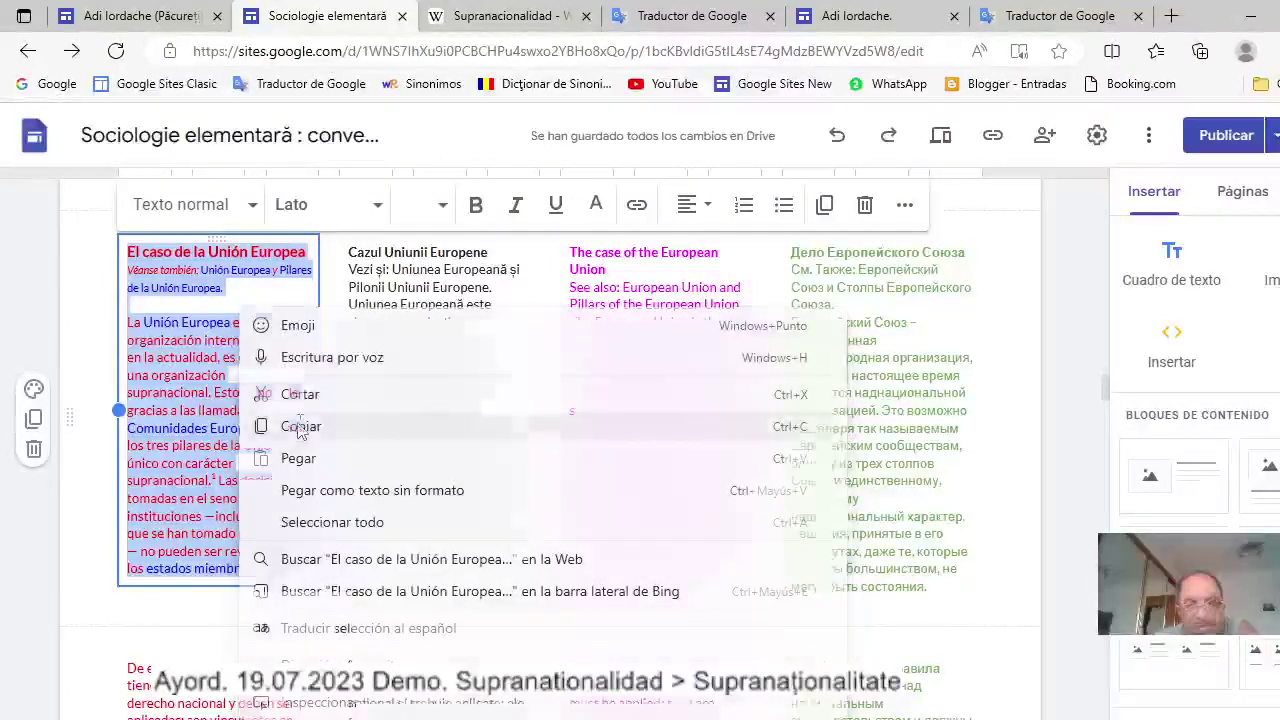
{"action": "left_click", "coordinate": [297, 427]}
Delete the image and heading placeholders beside the Romanian "Cazul Uniunii Europene" text in the three-column section.
{"action": "left_click_drag", "start_coordinate": [1105, 390], "coordinate": [1105, 492]}
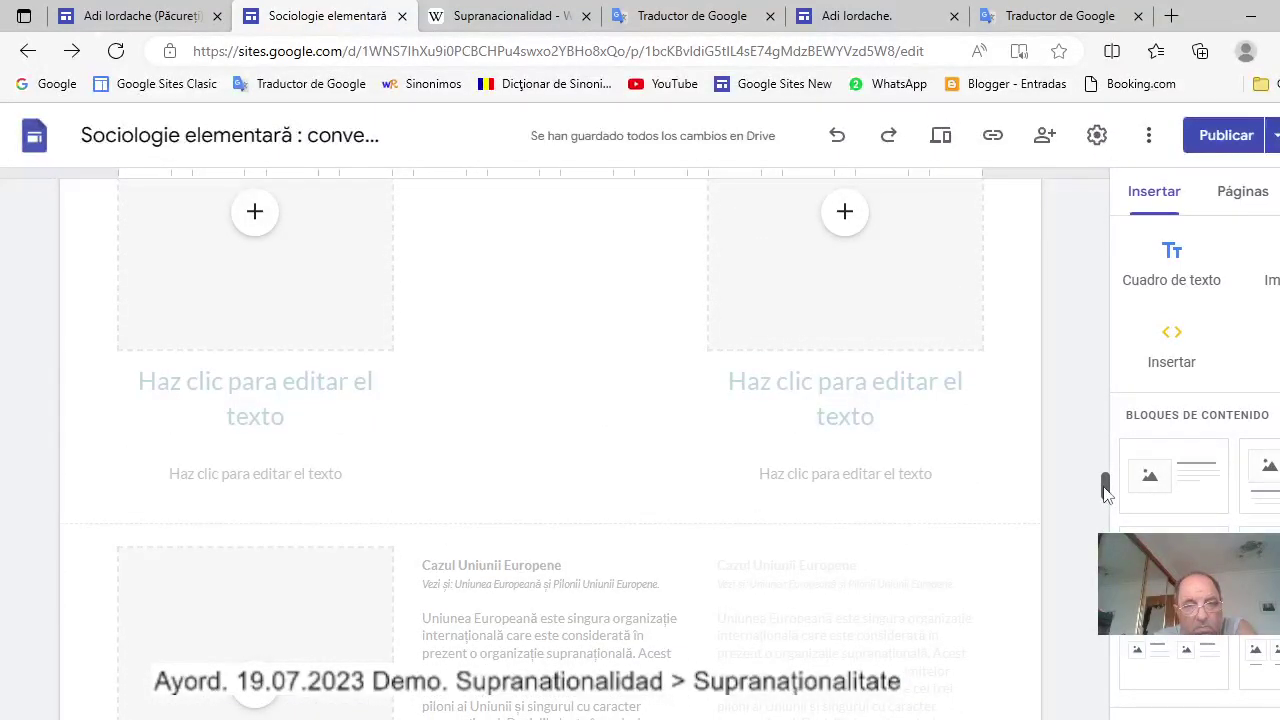
{"action": "left_click", "coordinate": [318, 623]}
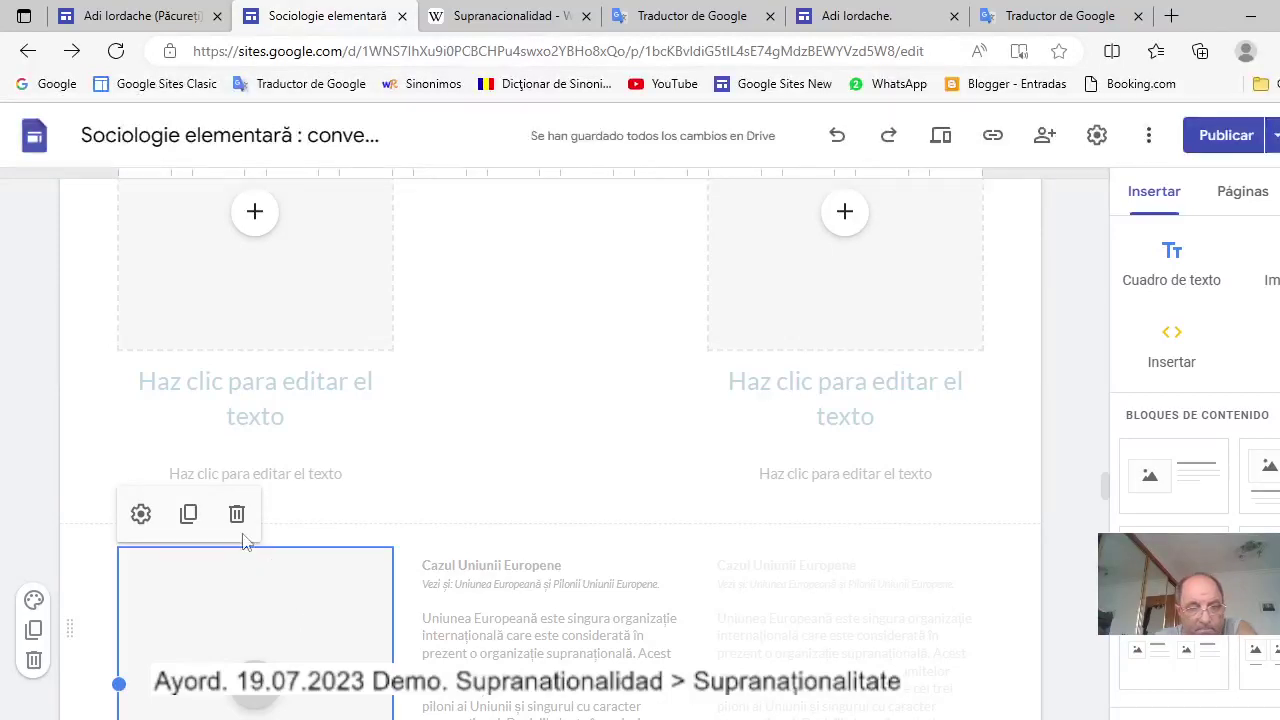
{"action": "left_click", "coordinate": [237, 515]}
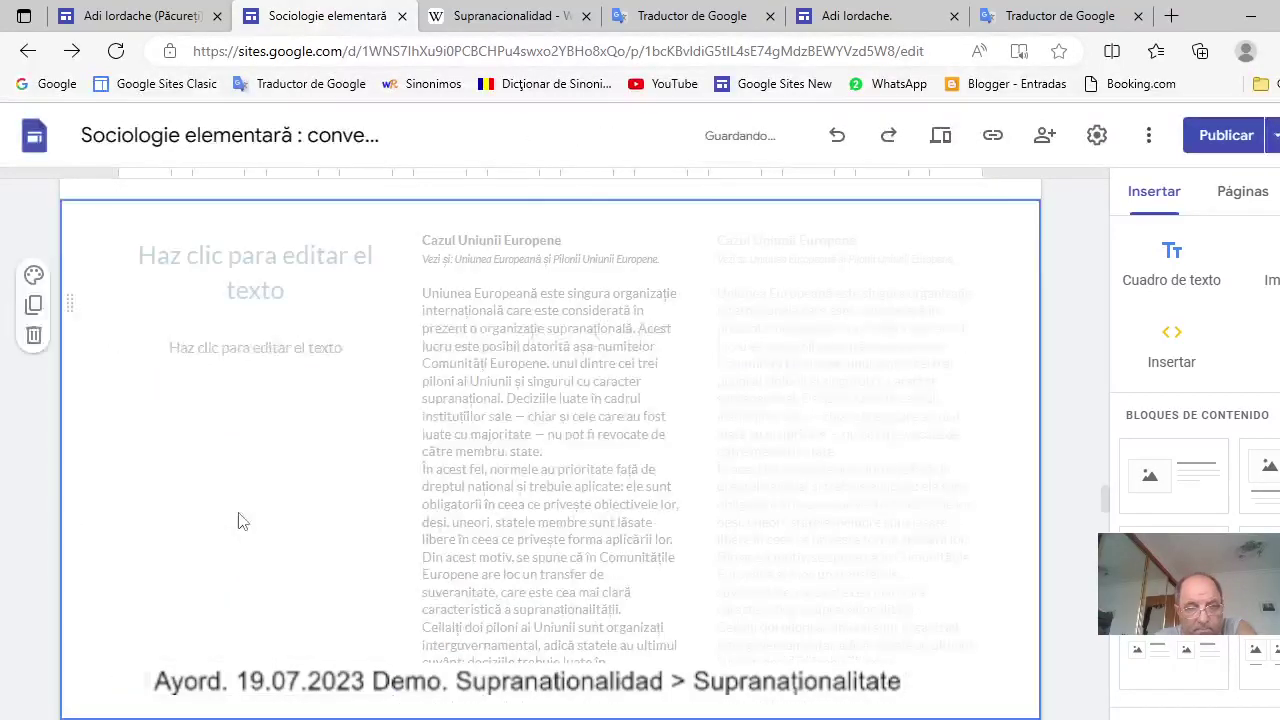
{"action": "left_click", "coordinate": [288, 262]}
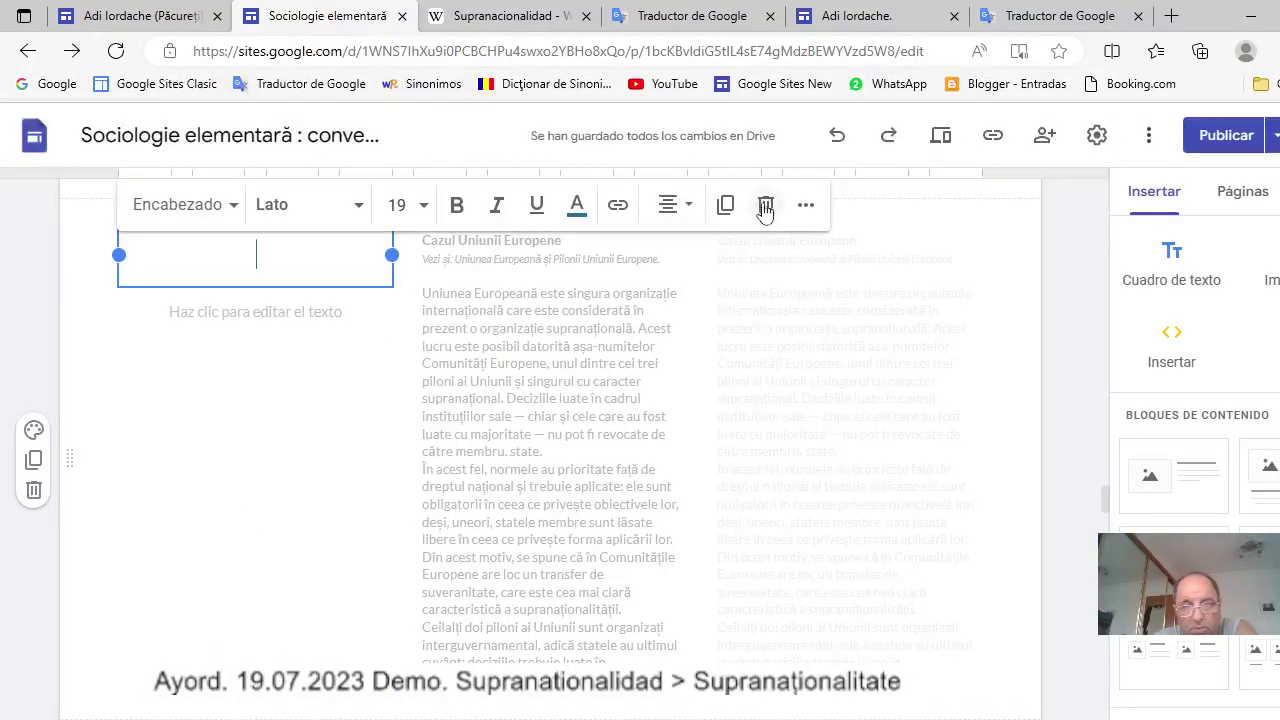
{"action": "left_click", "coordinate": [765, 207]}
Paste the Spanish "El caso de la Unión Europea" text into the first column's body placeholder in the three-column section.
{"action": "left_click", "coordinate": [236, 246]}
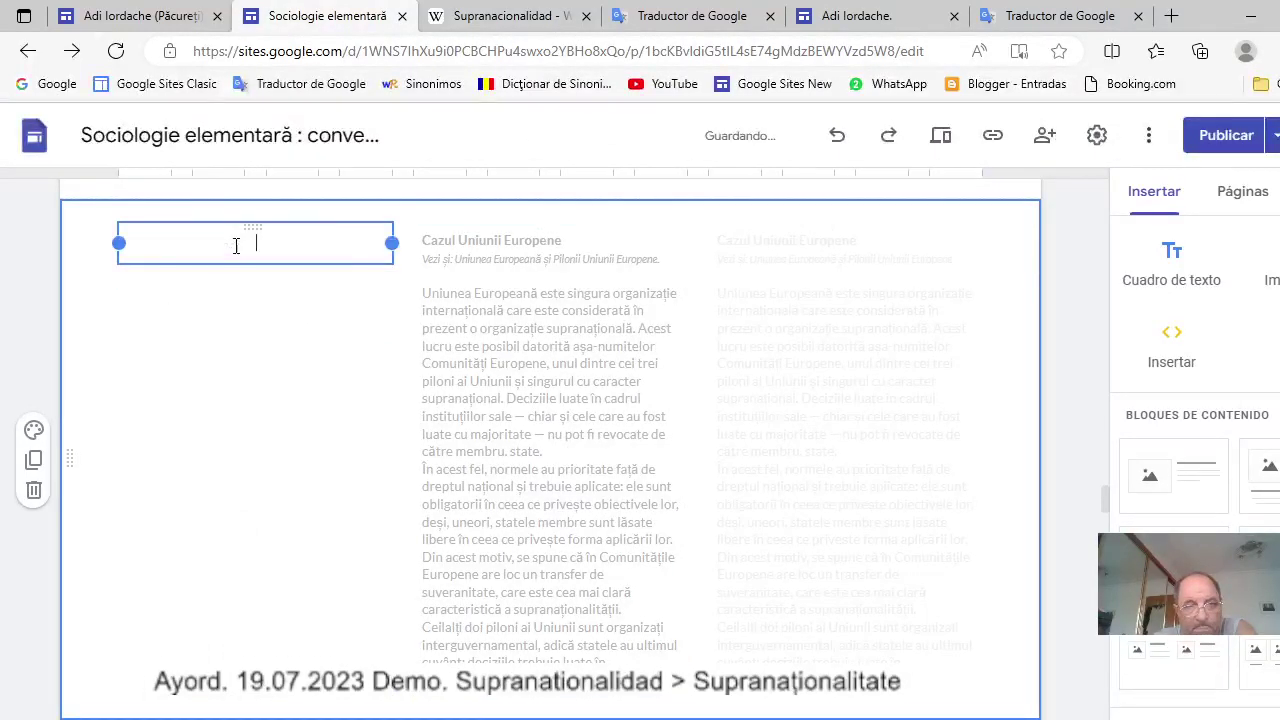
{"action": "right_click", "coordinate": [266, 248]}
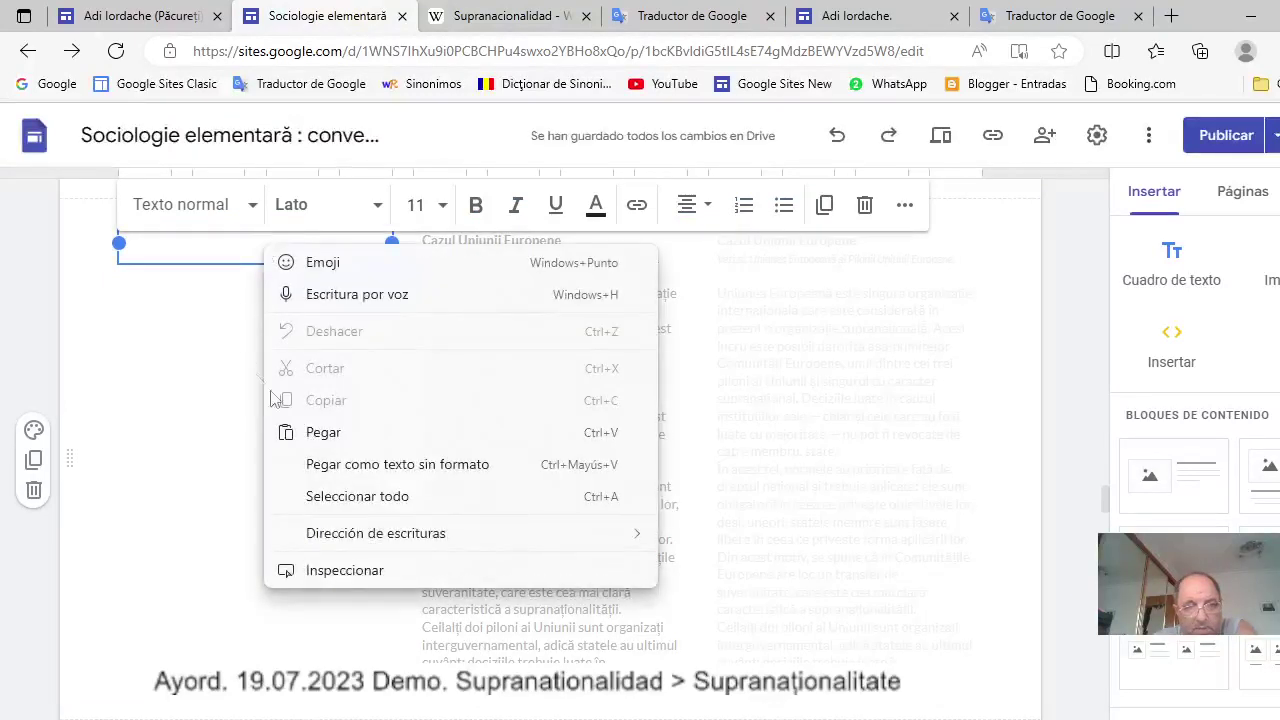
{"action": "left_click", "coordinate": [338, 440]}
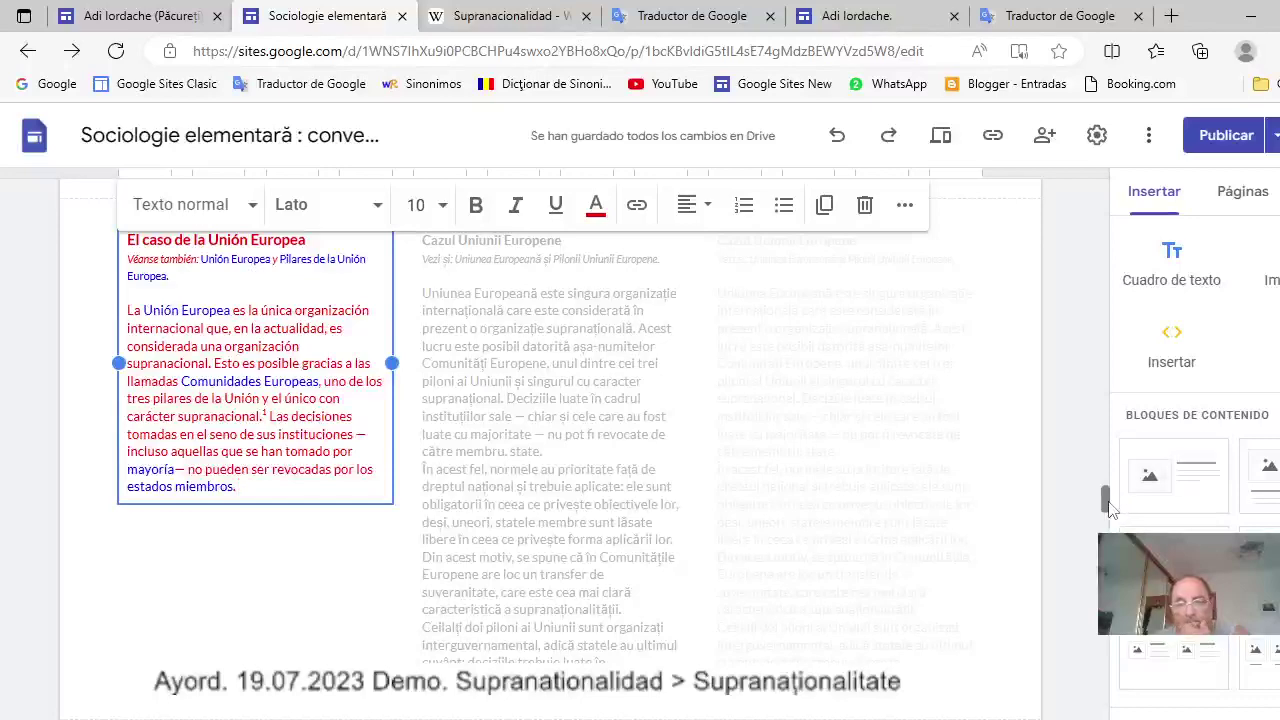
Delete the image and heading placeholders from the left column of the two-column section containing the faint "Cazul Uniunii Europene" text.
{"action": "left_click_drag", "start_coordinate": [1106, 500], "coordinate": [1106, 556]}
{"action": "scroll", "coordinate": [328, 700], "scroll_direction": "down", "scroll_amount": 10}
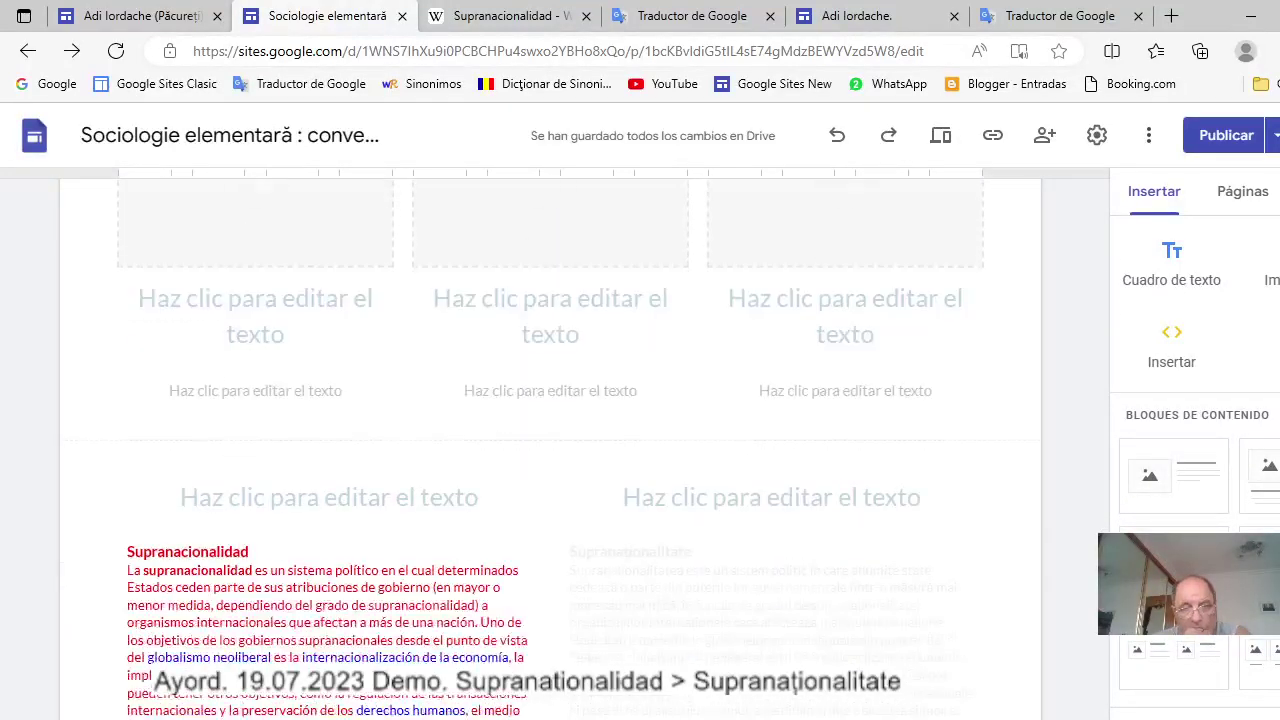
{"action": "scroll", "coordinate": [328, 700], "scroll_direction": "down", "scroll_amount": 5}
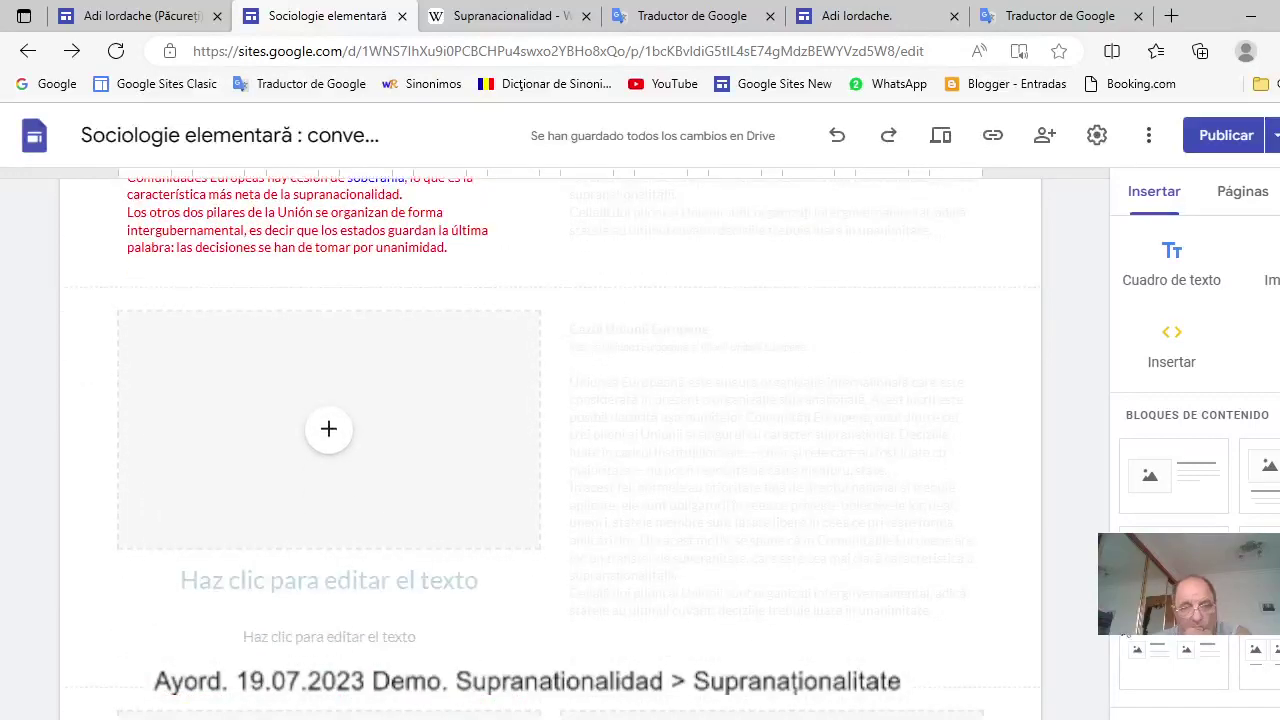
{"action": "left_click", "coordinate": [483, 504]}
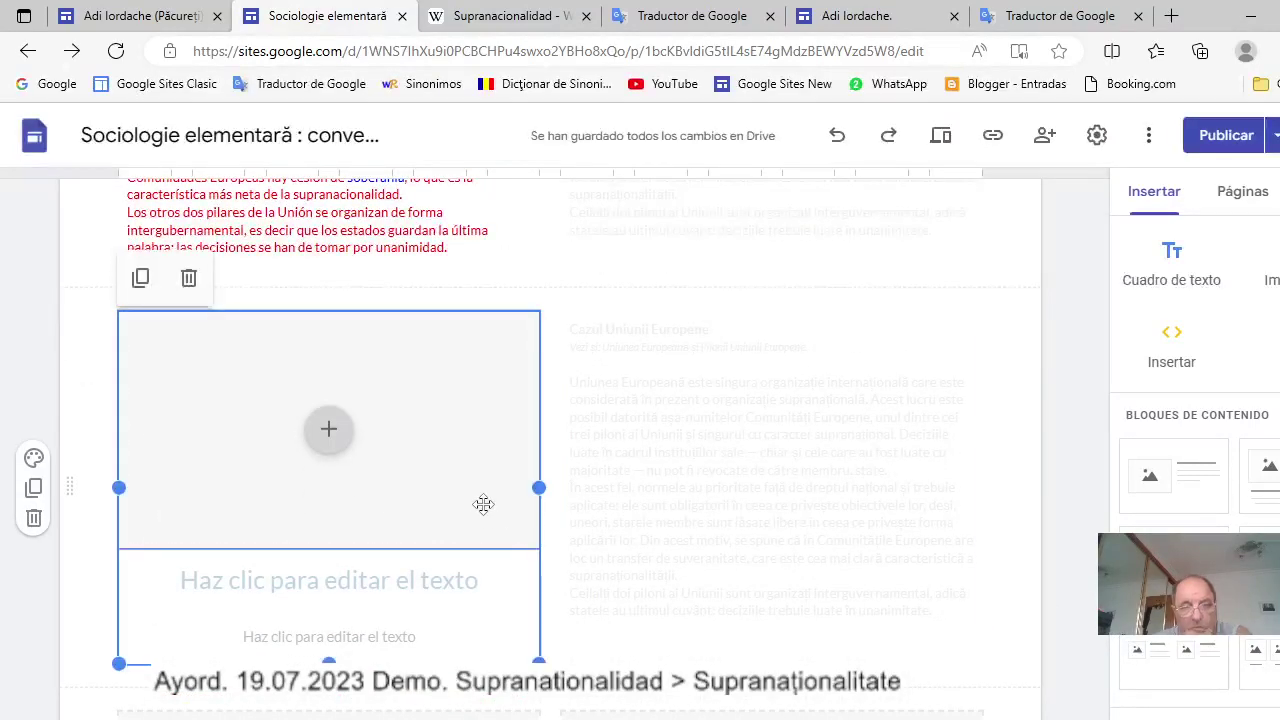
{"action": "left_click", "coordinate": [483, 504]}
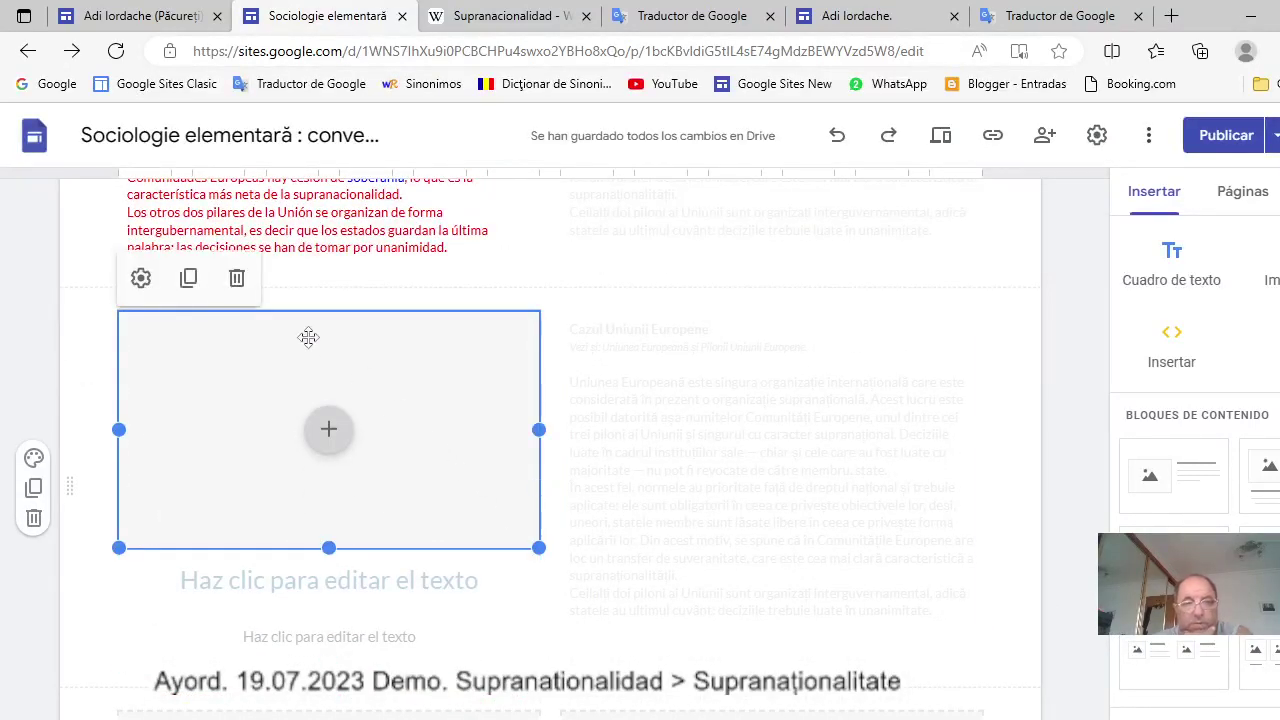
{"action": "left_click", "coordinate": [238, 283]}
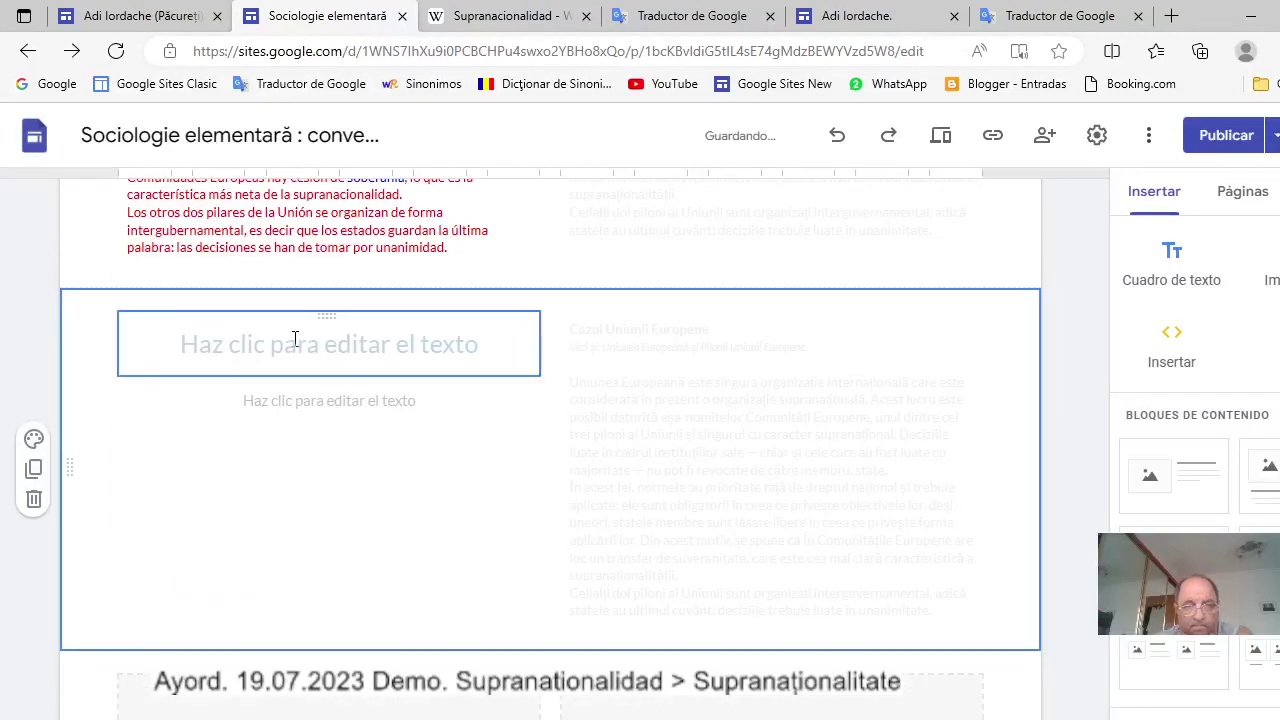
{"action": "left_click", "coordinate": [295, 340]}
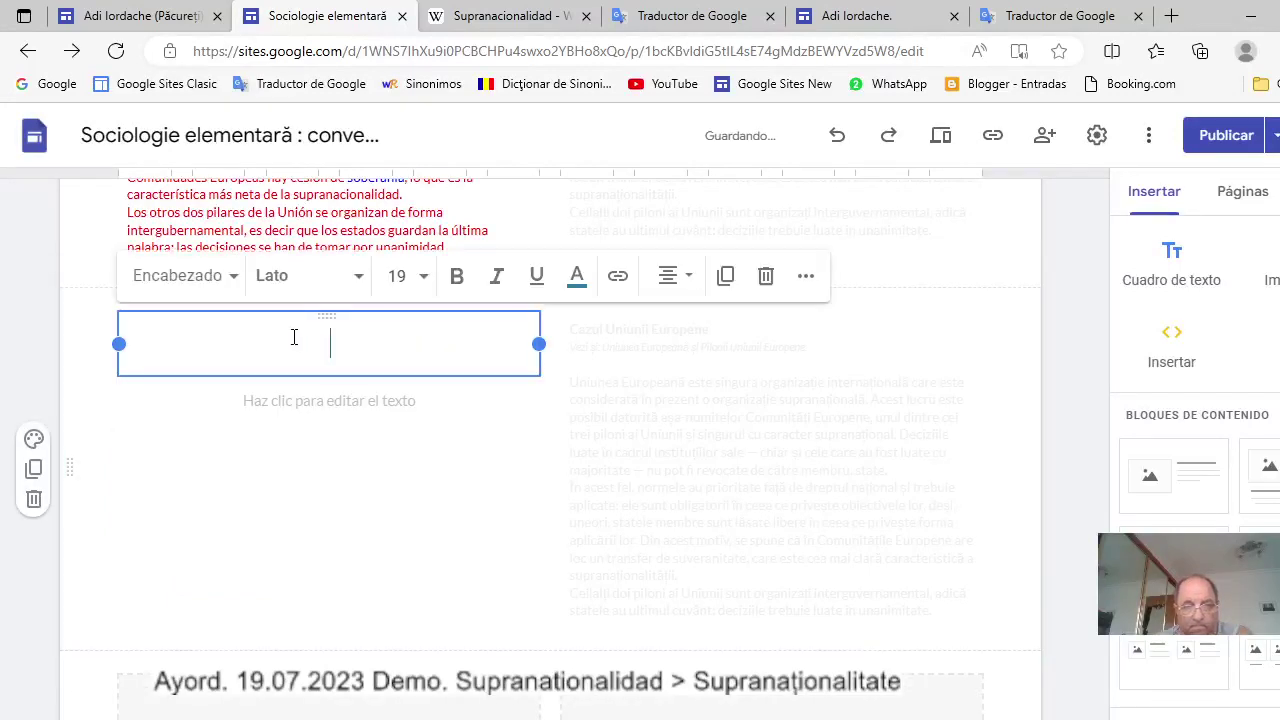
{"action": "left_click", "coordinate": [765, 284]}
Paste the Spanish "El caso de la Unión Europea" text into the left column's body placeholder in the two-column section.
{"action": "left_click", "coordinate": [349, 327]}
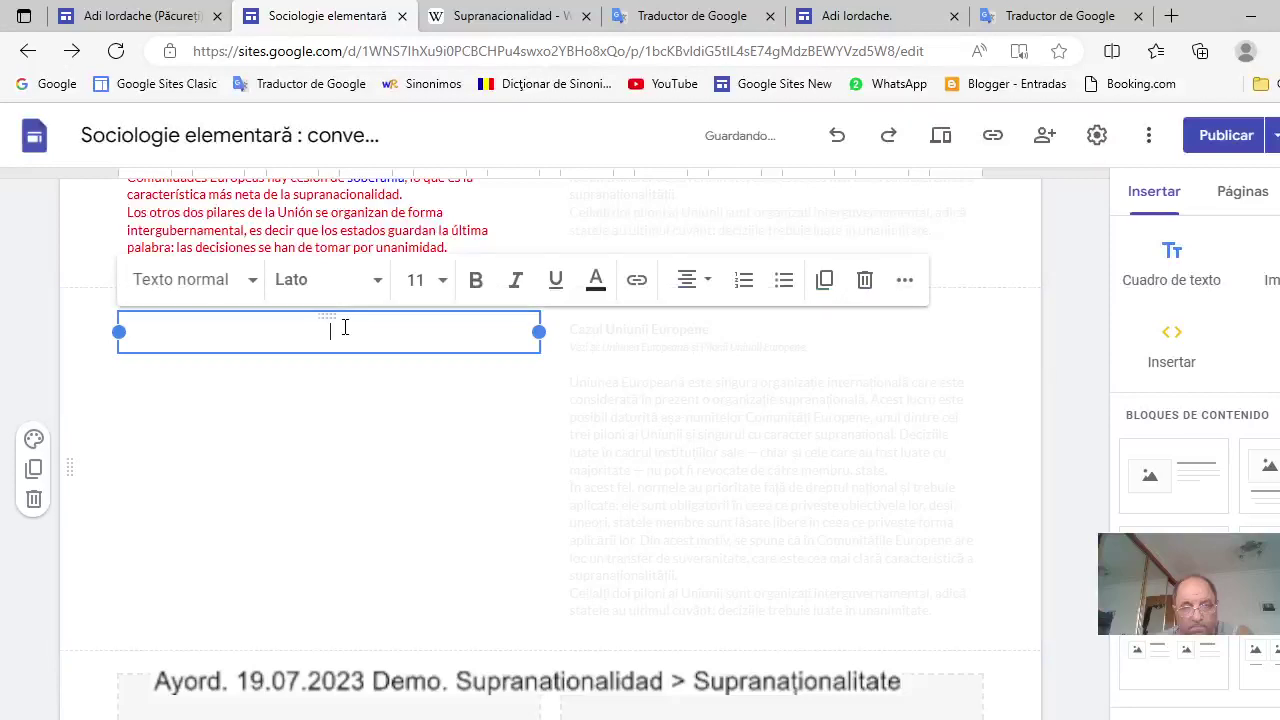
{"action": "right_click", "coordinate": [343, 331]}
{"action": "left_click", "coordinate": [400, 514]}
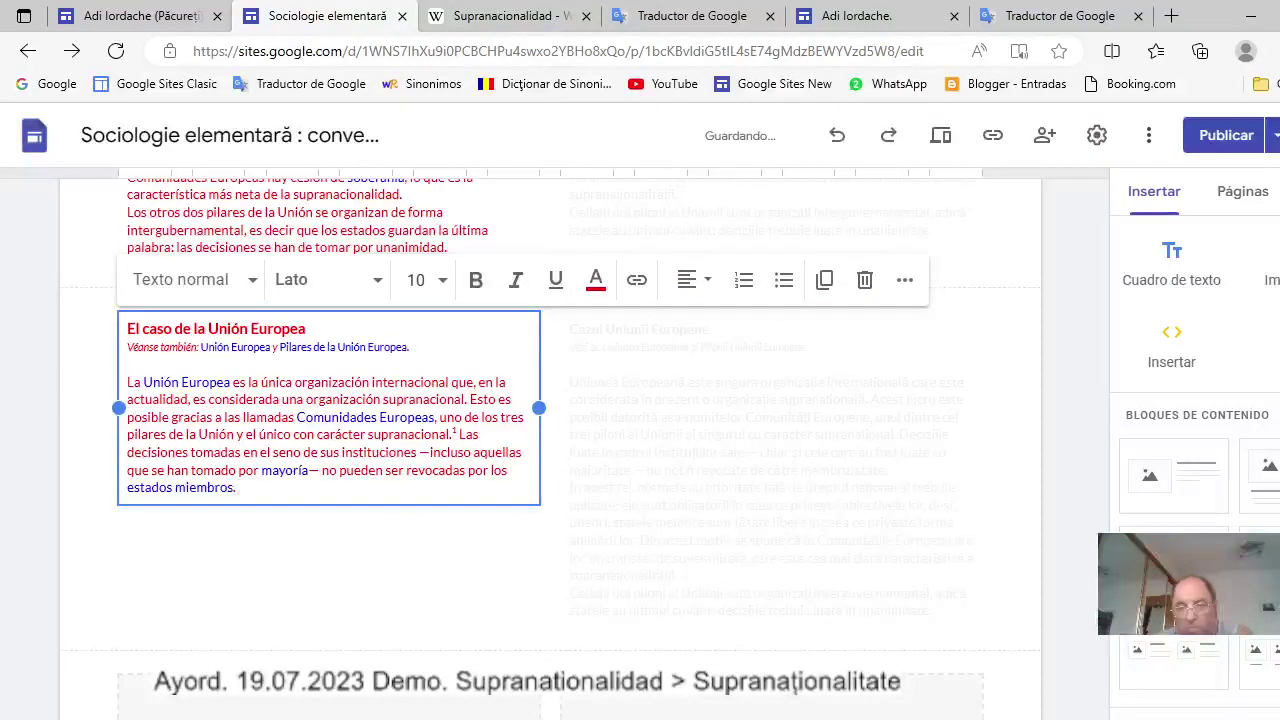
Copy the Spanish "Índice" heading and its four entries from the first column of the four-language section.
{"action": "scroll", "coordinate": [1115, 527], "scroll_direction": "down", "scroll_amount": 5}
{"action": "left_click_drag", "start_coordinate": [1115, 527], "coordinate": [1123, 373]}
{"action": "left_click", "coordinate": [140, 567]}
{"action": "left_click_drag", "start_coordinate": [128, 558], "coordinate": [238, 630]}
{"action": "key", "text": "ctrl+c"}
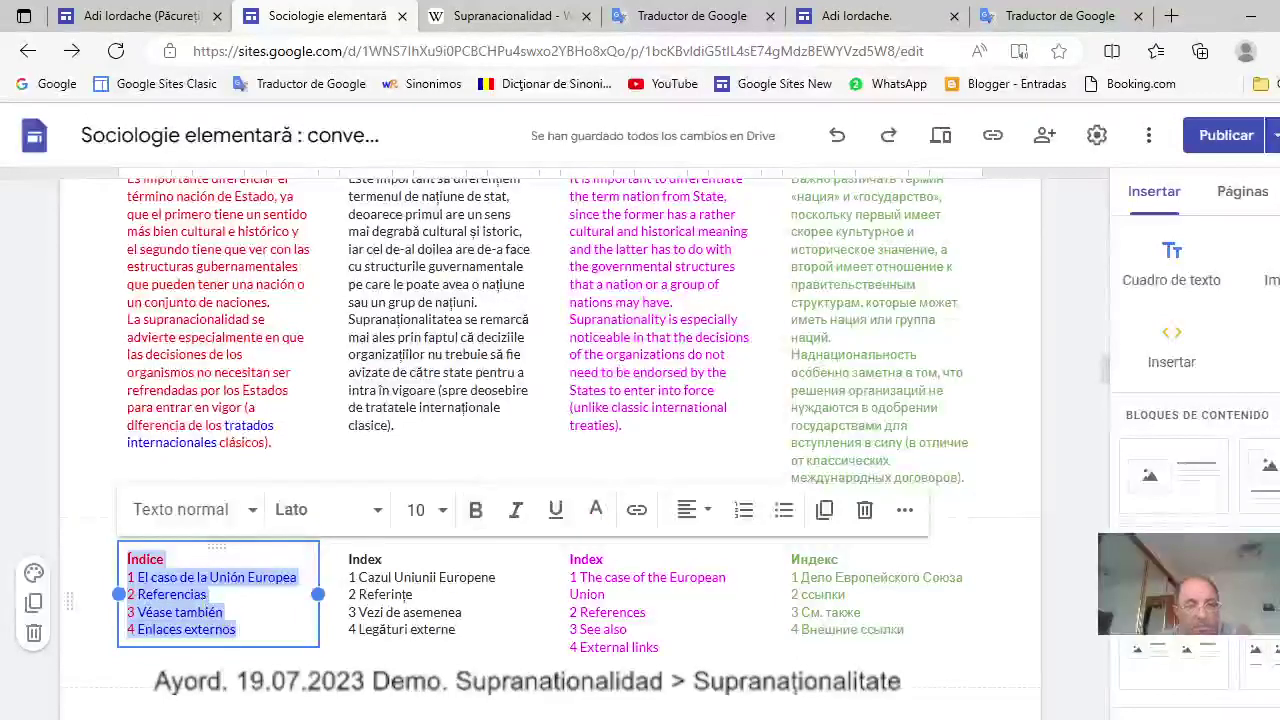
{"action": "right_click", "coordinate": [175, 590]}
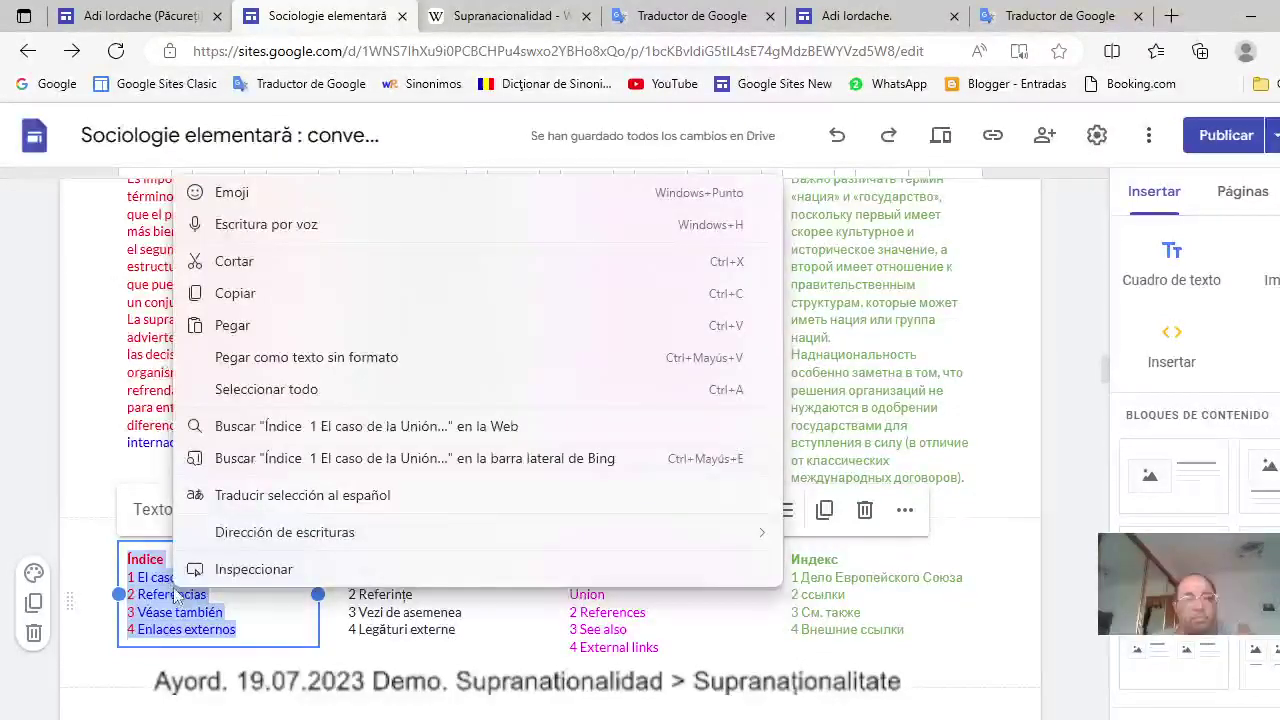
{"action": "left_click", "coordinate": [242, 296]}
Delete the image and heading placeholders from the first column of the empty three-column section above "El caso de la Unión Europea".
{"action": "left_click_drag", "start_coordinate": [1107, 398], "coordinate": [1117, 490]}
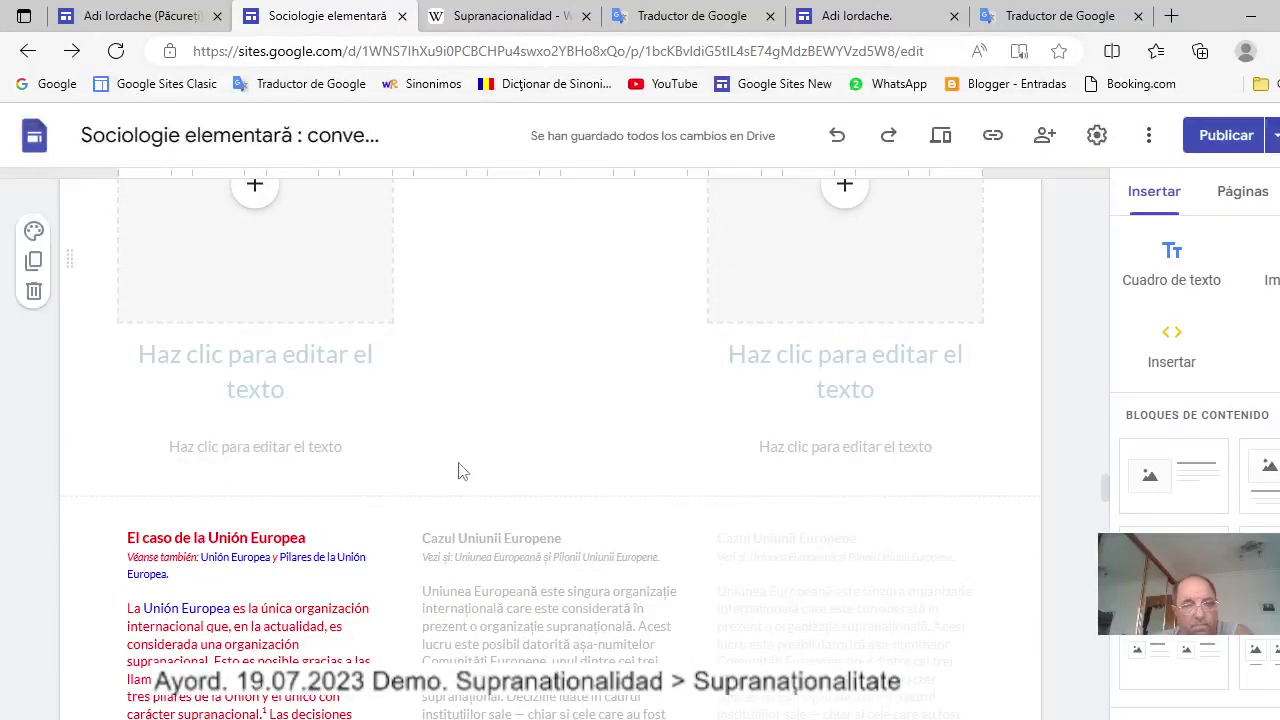
{"action": "left_click", "coordinate": [304, 270]}
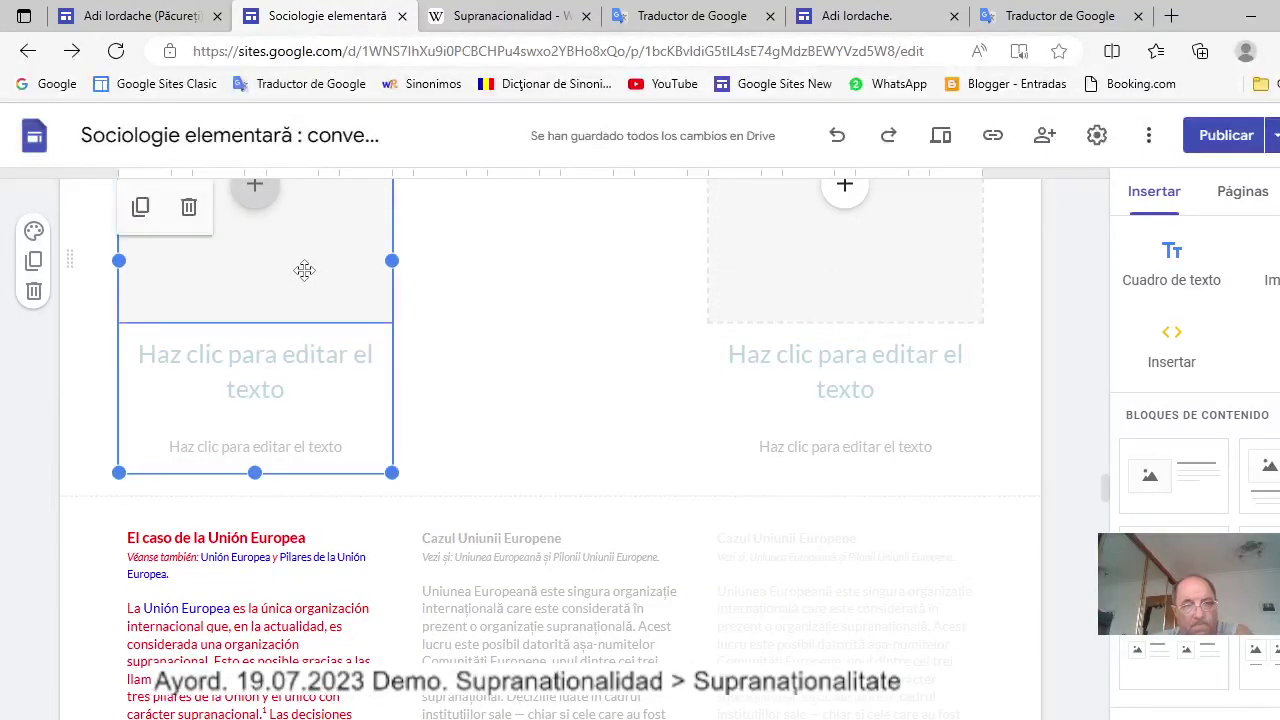
{"action": "left_click", "coordinate": [304, 269]}
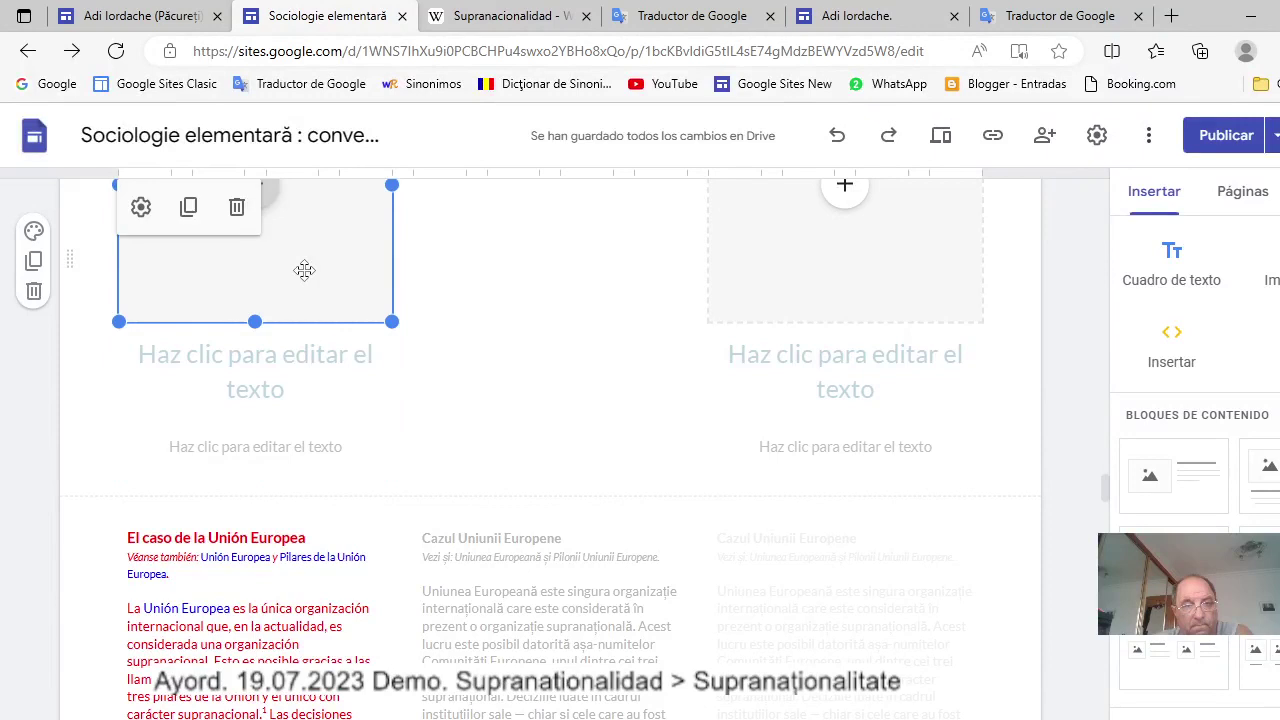
{"action": "left_click", "coordinate": [237, 209]}
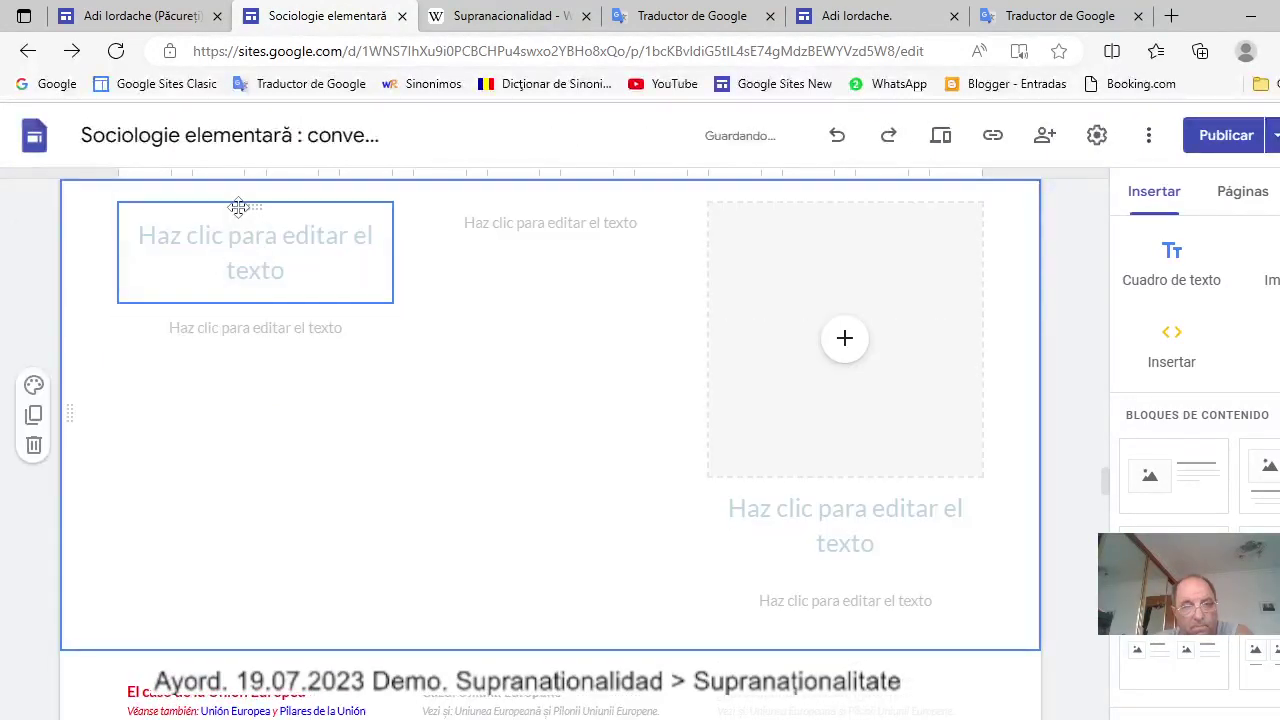
{"action": "left_click", "coordinate": [281, 237]}
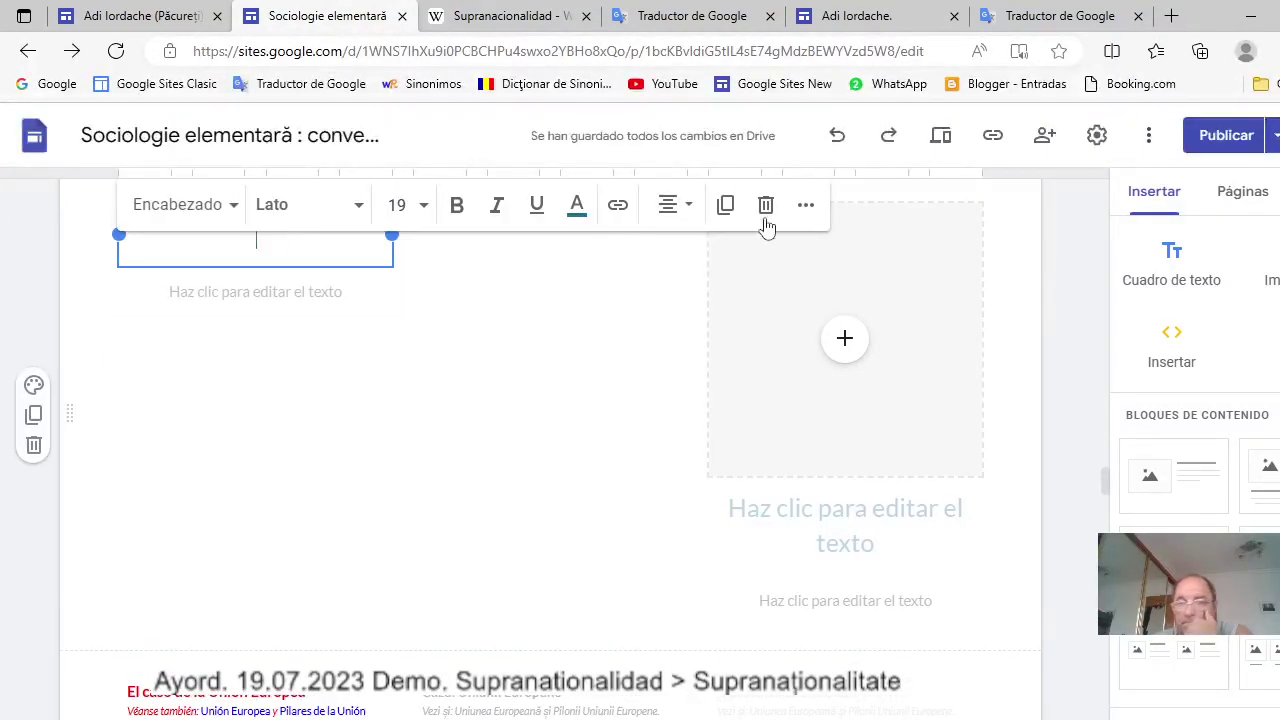
{"action": "left_click", "coordinate": [766, 207]}
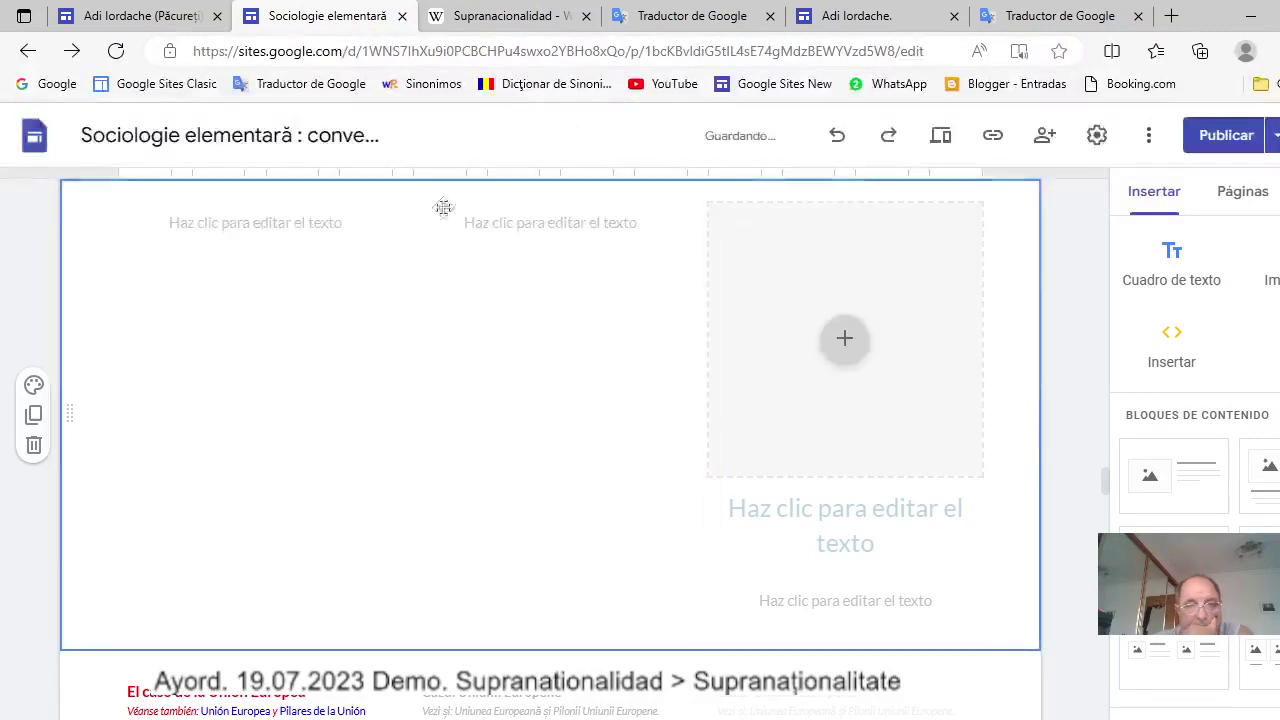
Paste the Spanish "Índice" list into the first column's body placeholder of the three-column section.
{"action": "left_click", "coordinate": [258, 226]}
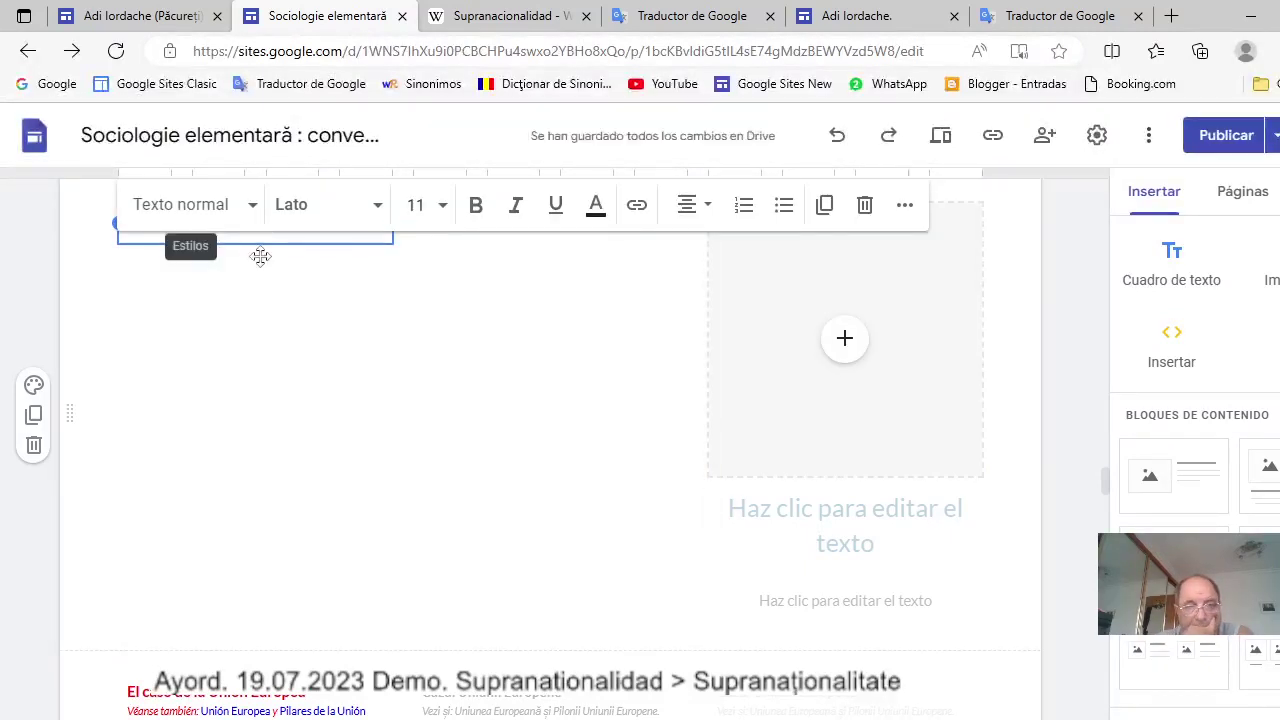
{"action": "scroll", "coordinate": [251, 370], "scroll_direction": "up", "scroll_amount": 1}
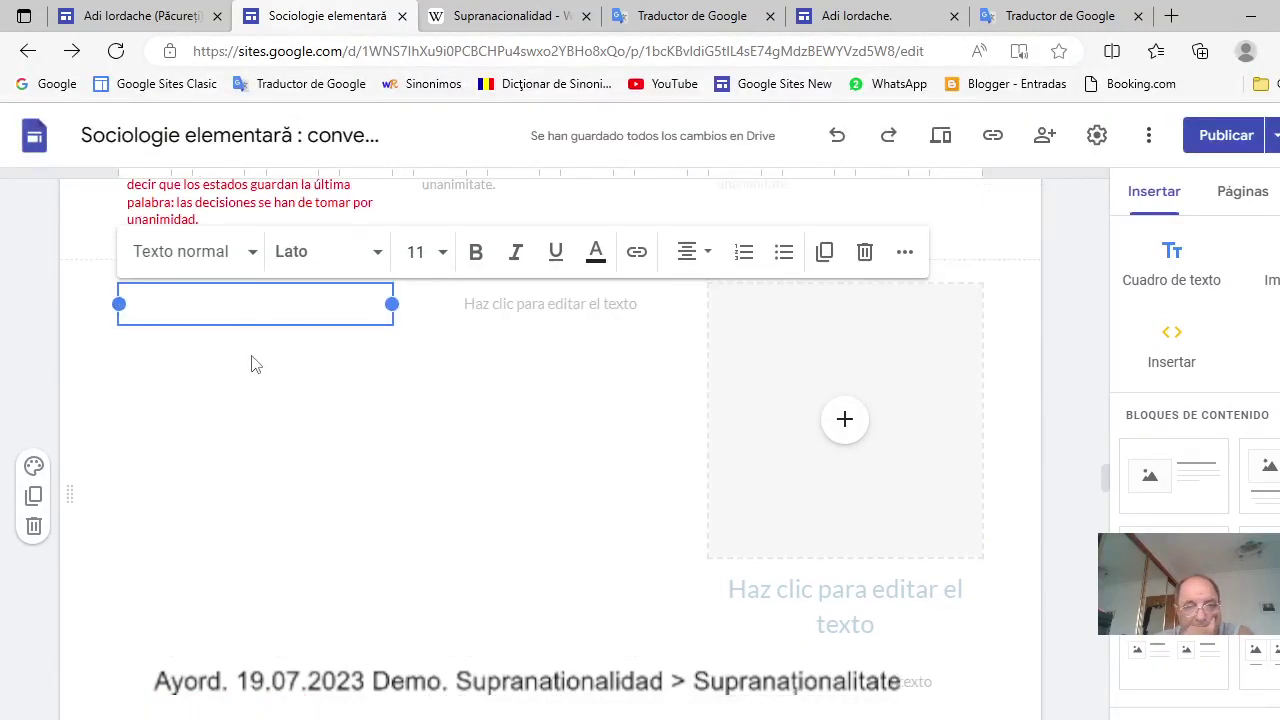
{"action": "right_click", "coordinate": [265, 300]}
{"action": "left_click", "coordinate": [322, 487]}
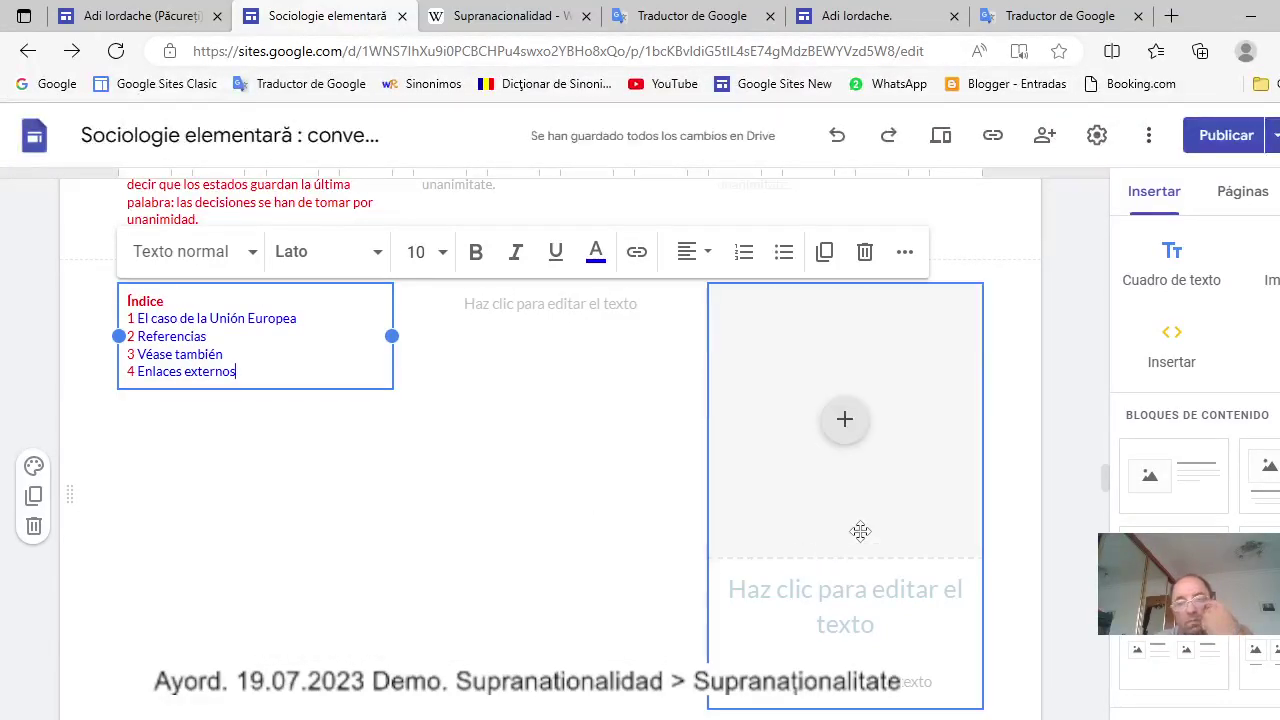
Copy the Romanian "Index" heading and its four entries from the second column of the four-language section.
{"action": "left_click_drag", "start_coordinate": [1107, 485], "coordinate": [1100, 388]}
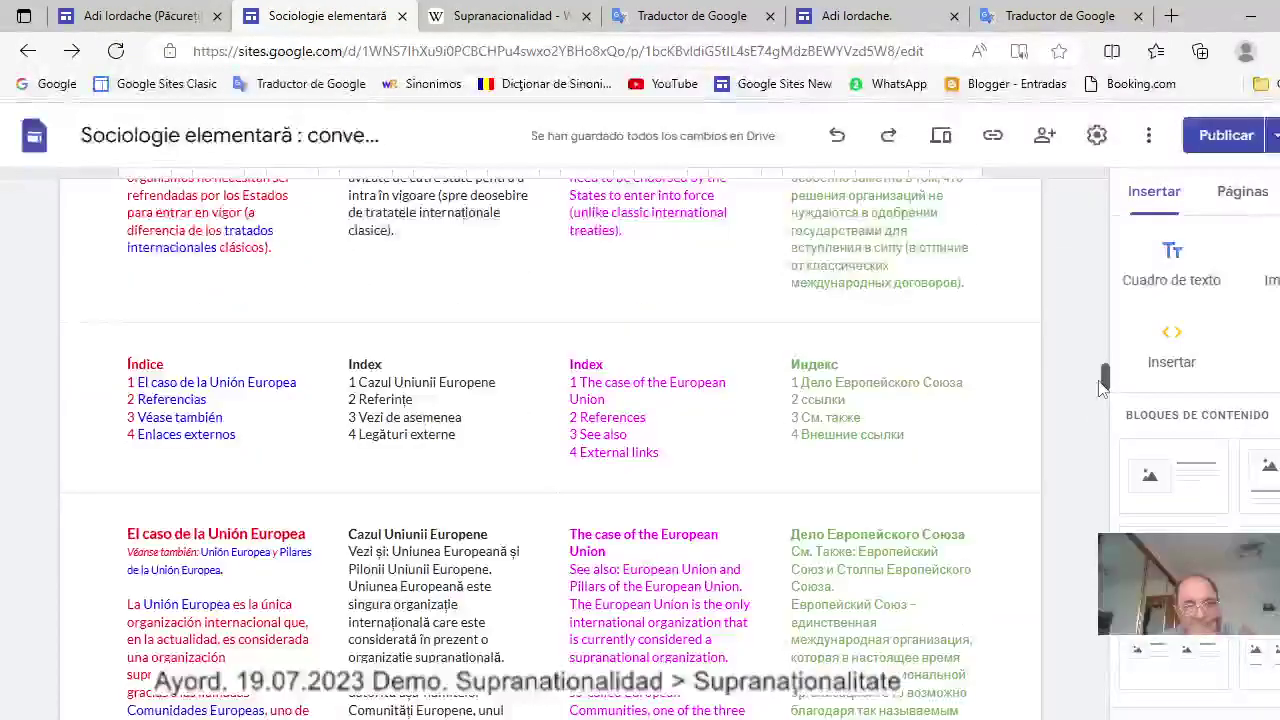
{"action": "left_click", "coordinate": [352, 375]}
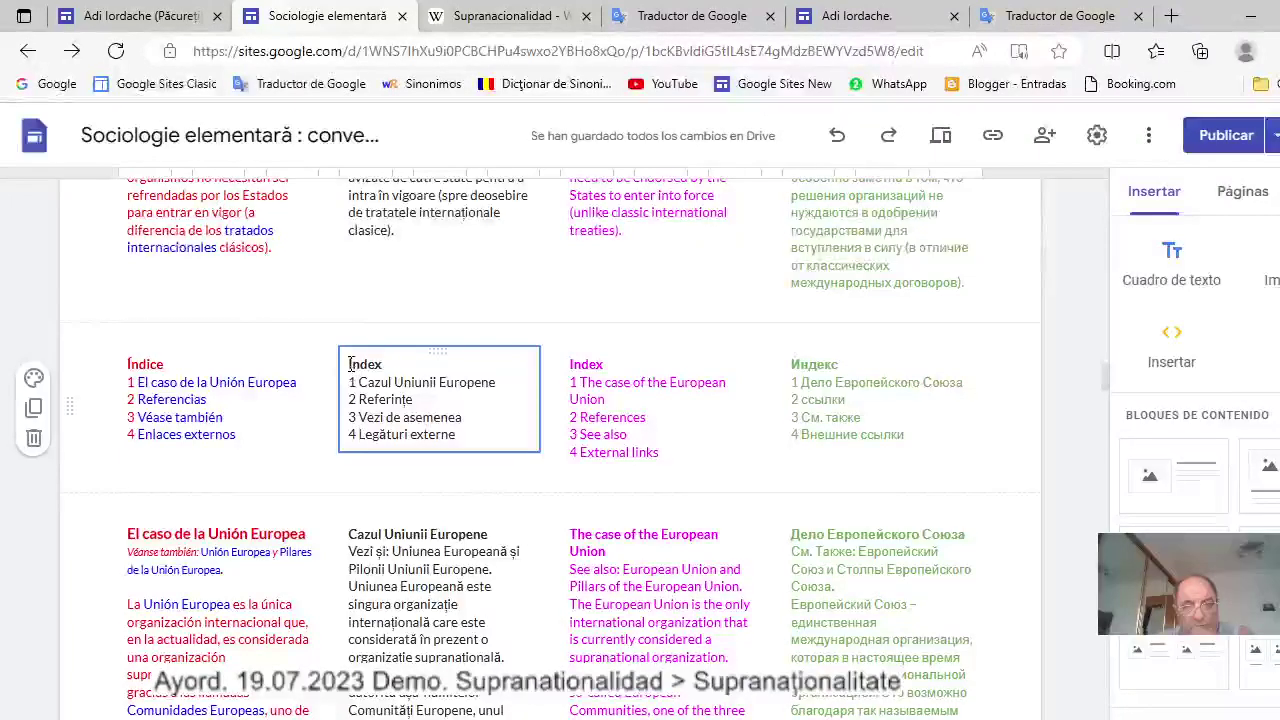
{"action": "left_click_drag", "start_coordinate": [350, 364], "coordinate": [457, 437]}
{"action": "key", "text": "ctrl+c"}
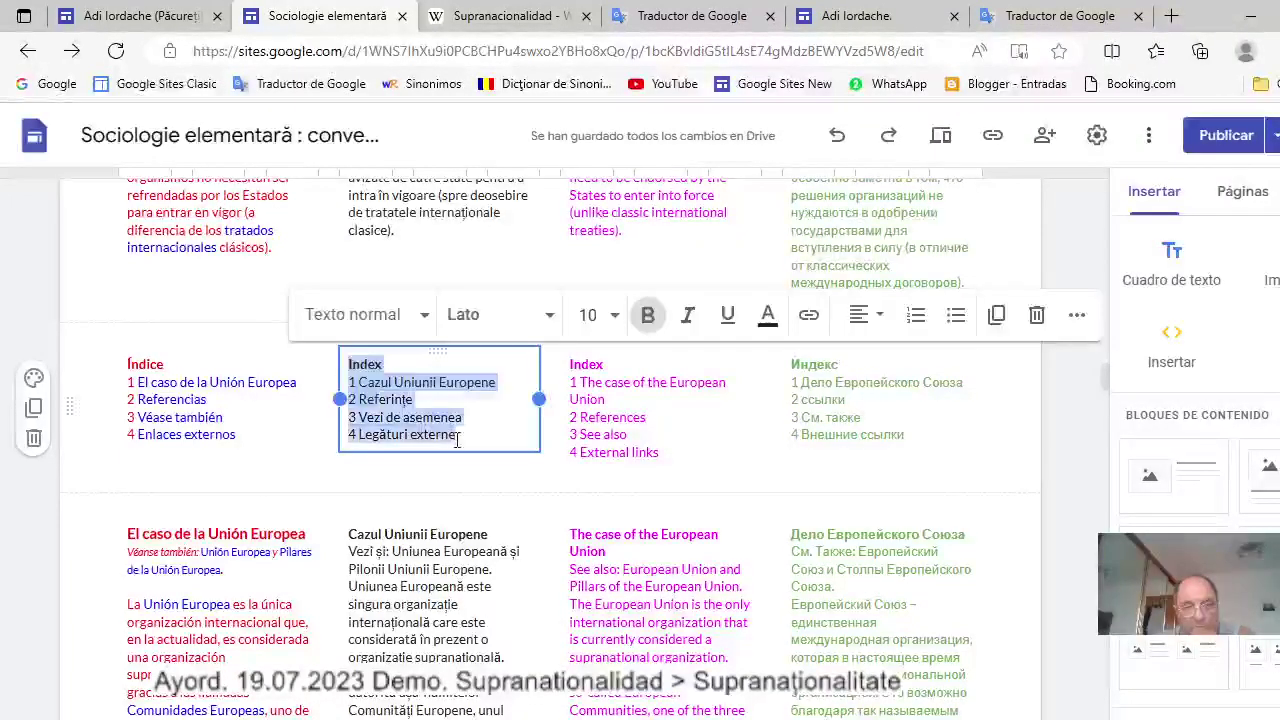
{"action": "right_click", "coordinate": [427, 420]}
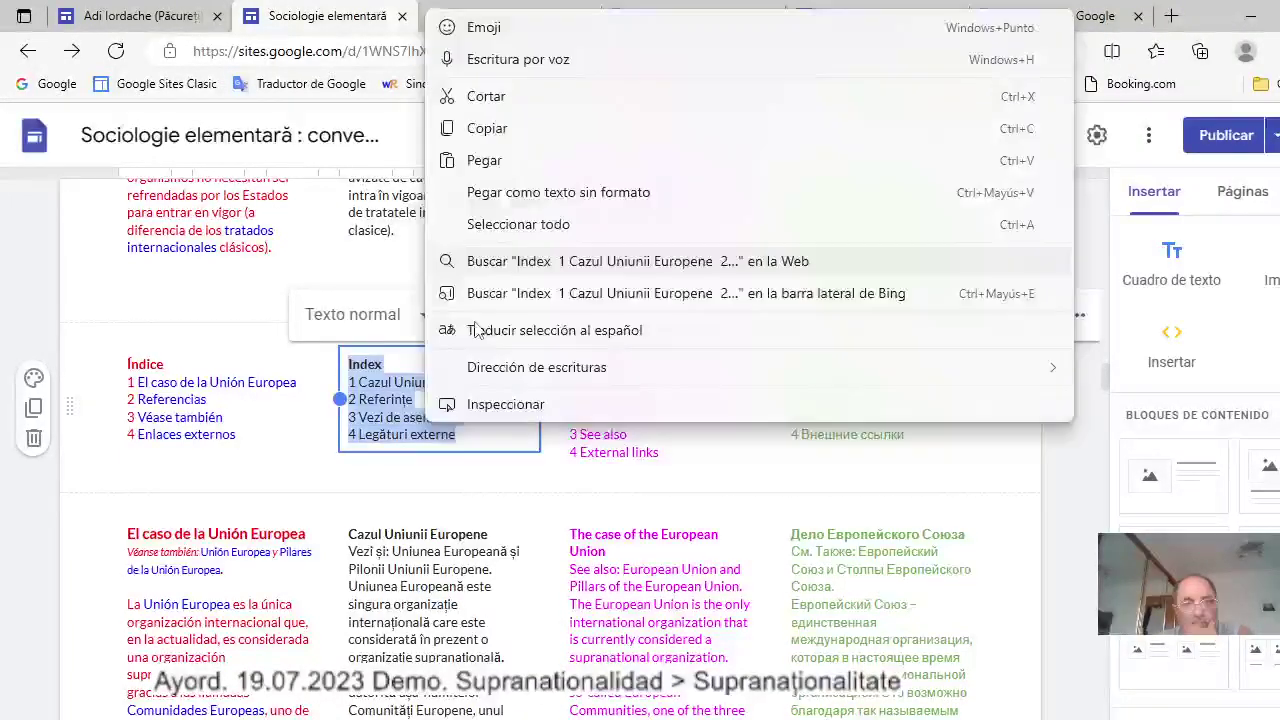
{"action": "left_click", "coordinate": [500, 130]}
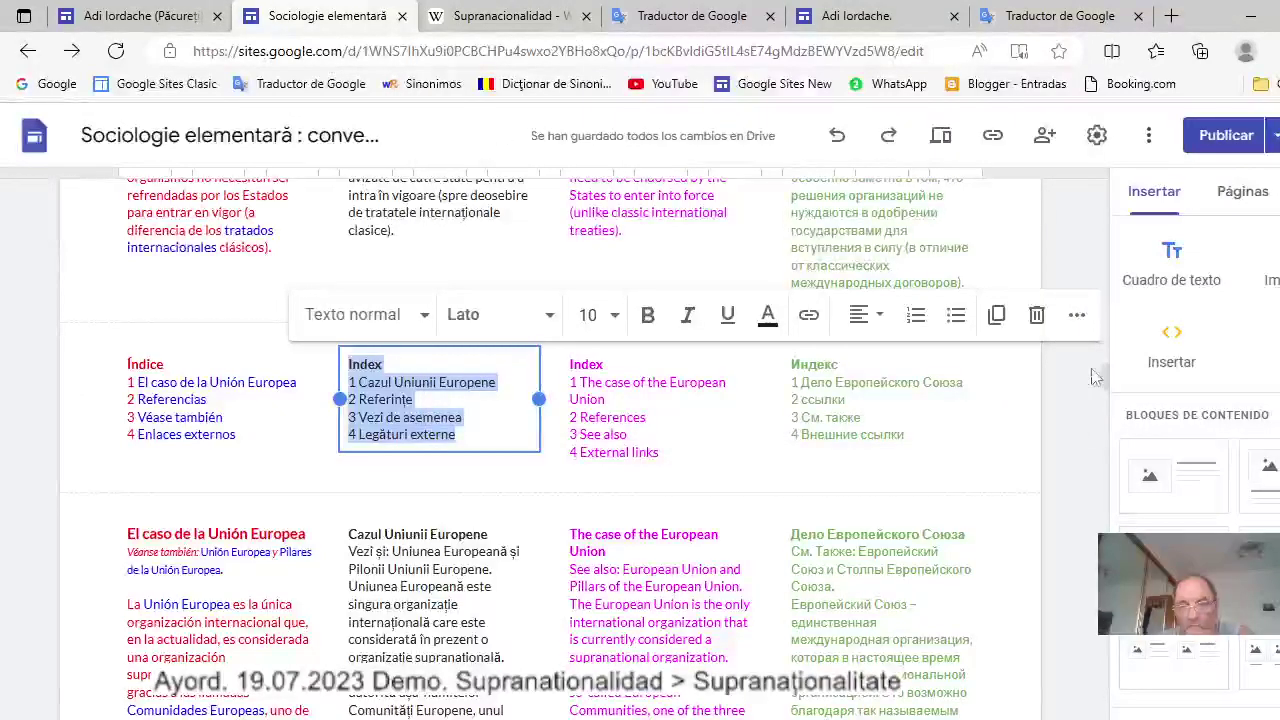
Paste the Romanian "Index" list into the middle column's body placeholder, beside the Spanish "Índice" in the three-column section.
{"action": "scroll", "coordinate": [1105, 423], "scroll_direction": "down", "scroll_amount": 3}
{"action": "scroll", "coordinate": [1105, 423], "scroll_direction": "down", "scroll_amount": 10}
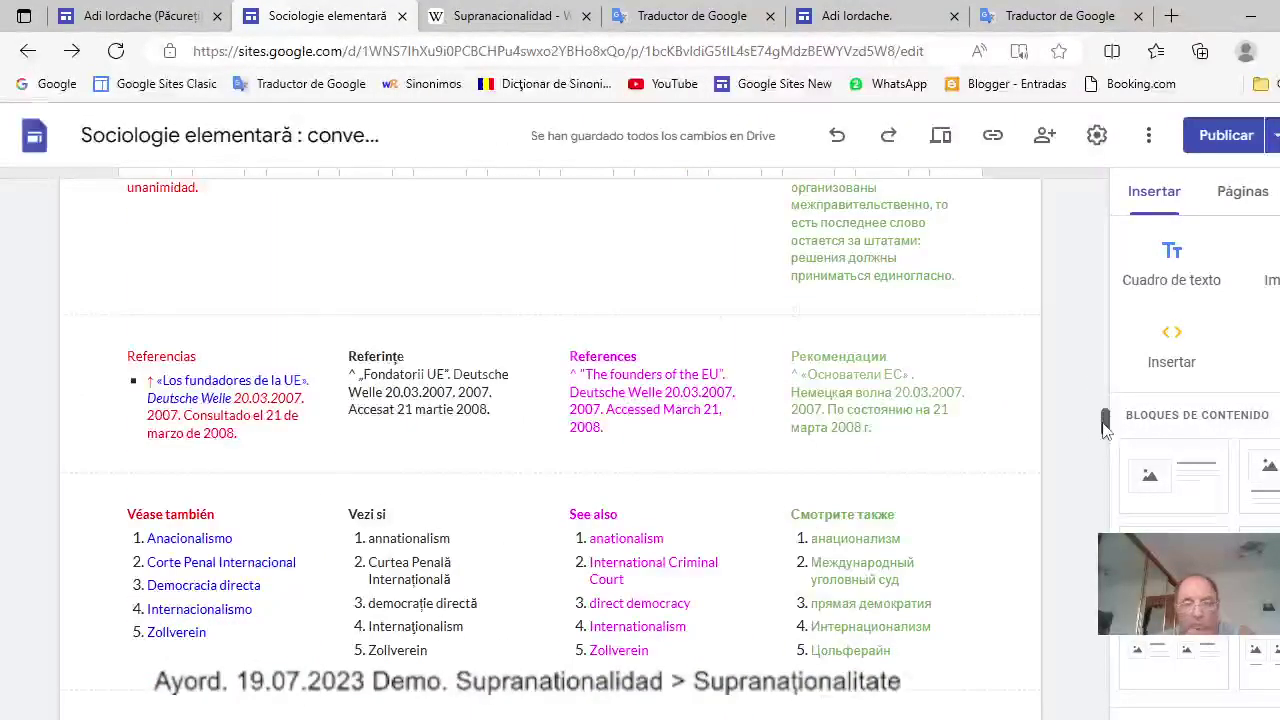
{"action": "scroll", "coordinate": [1105, 445], "scroll_direction": "down", "scroll_amount": 10}
{"action": "left_click_drag", "start_coordinate": [1105, 465], "coordinate": [1105, 485]}
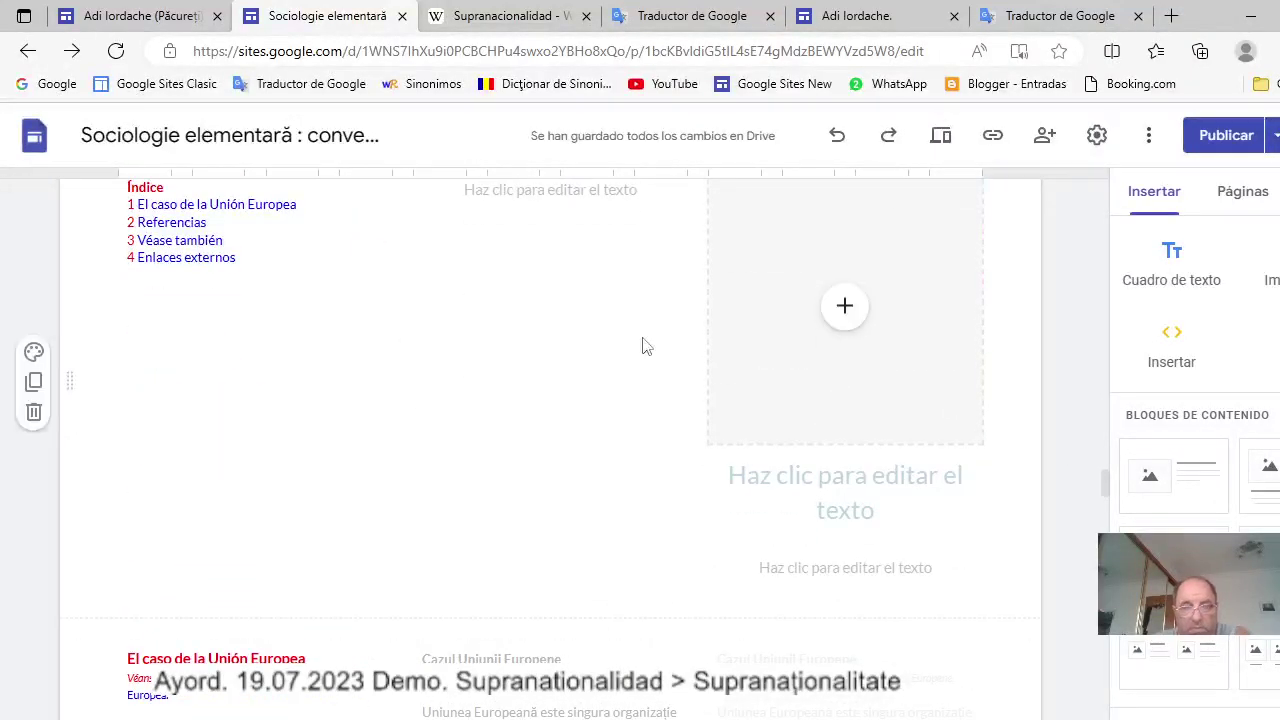
{"action": "scroll", "coordinate": [643, 346], "scroll_direction": "up", "scroll_amount": 2}
{"action": "left_click", "coordinate": [544, 360]}
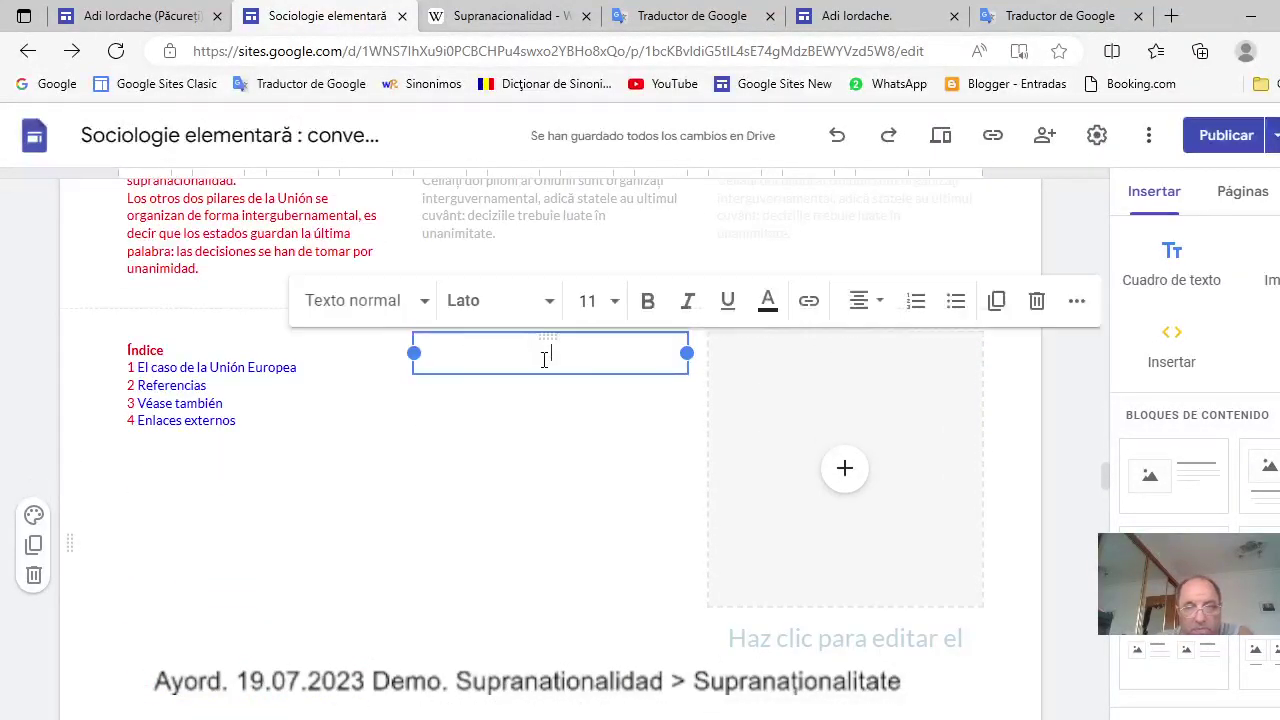
{"action": "right_click", "coordinate": [560, 353]}
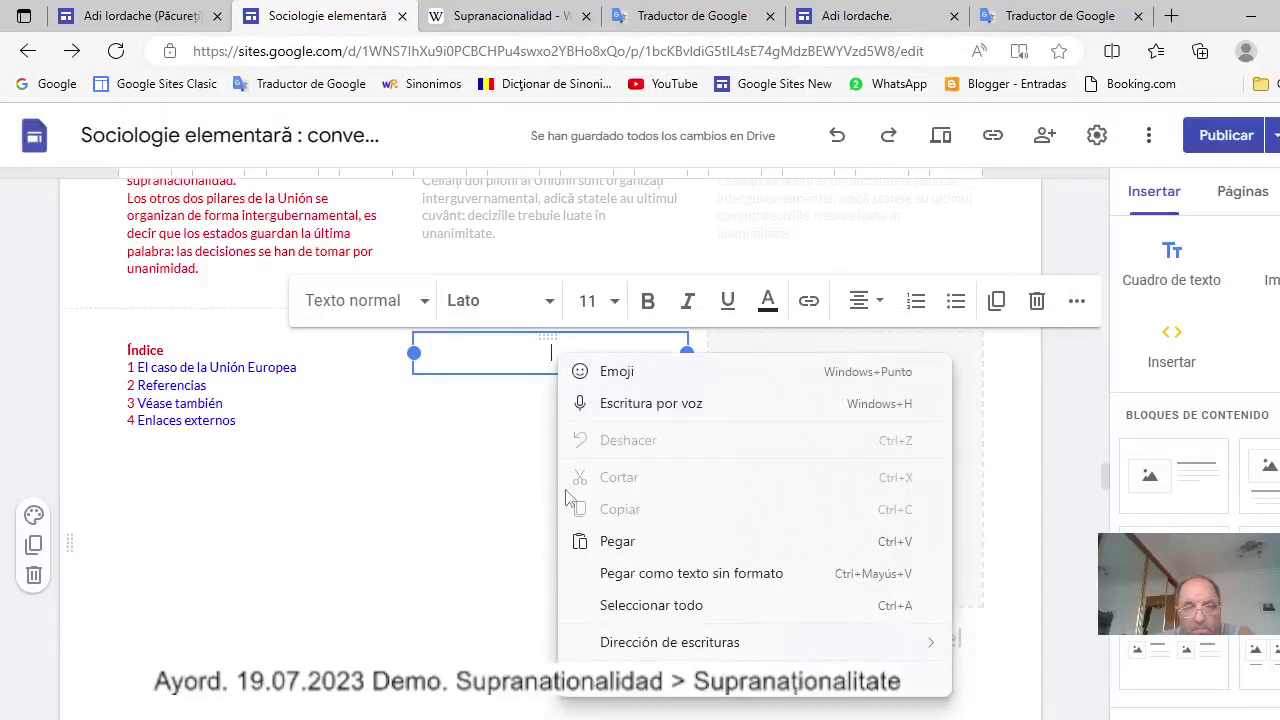
{"action": "left_click", "coordinate": [617, 541]}
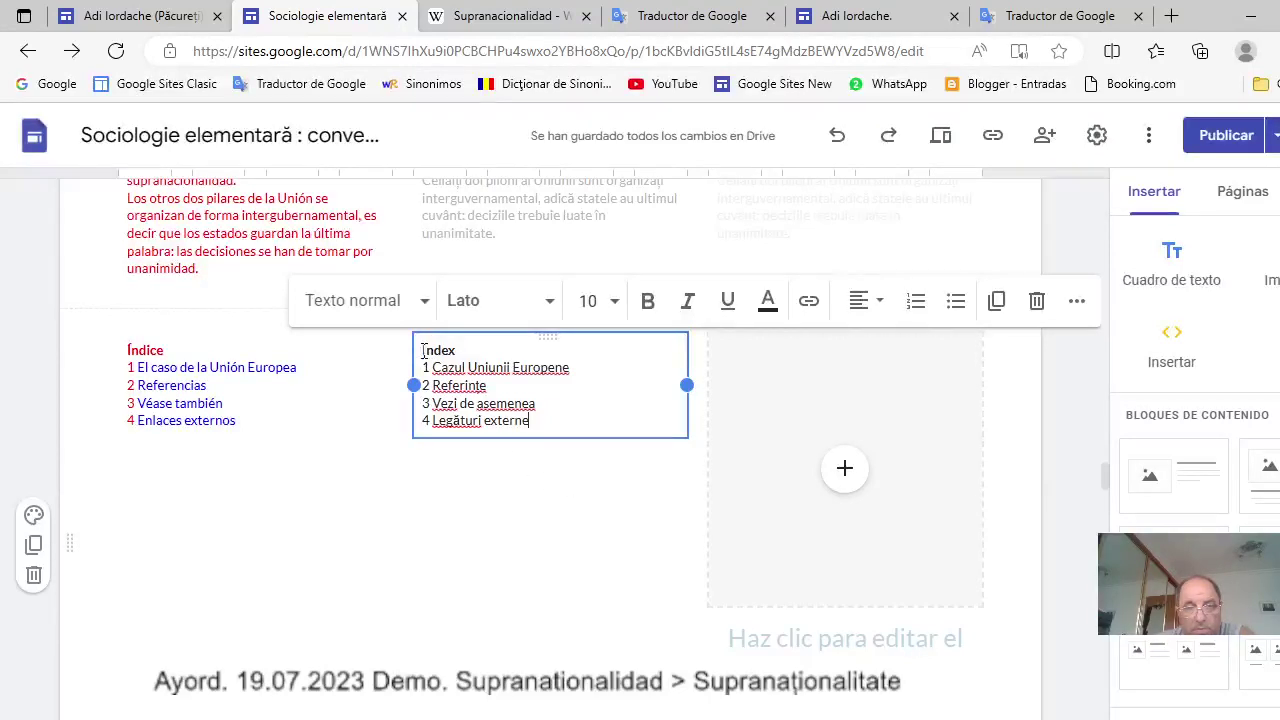
Set the text colour of the whole Romanian "Index" list in the middle column to light grey.
{"action": "left_click_drag", "start_coordinate": [433, 356], "coordinate": [530, 420]}
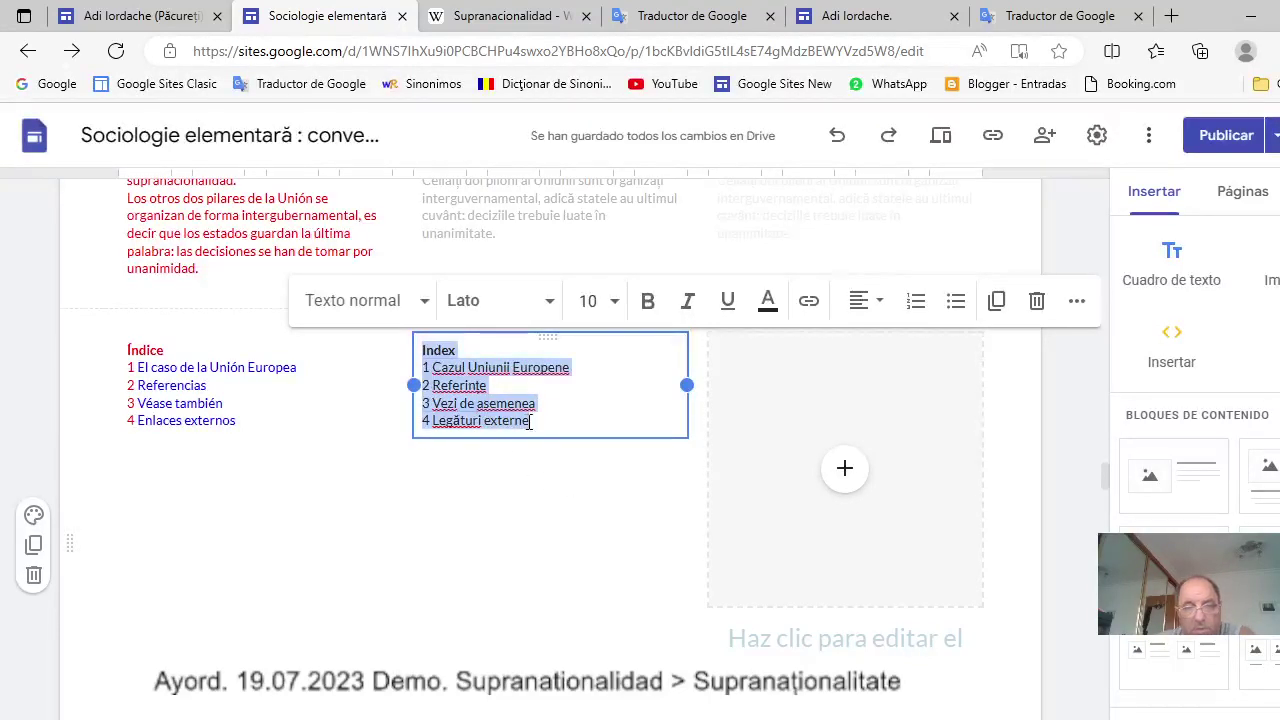
{"action": "left_click", "coordinate": [768, 306]}
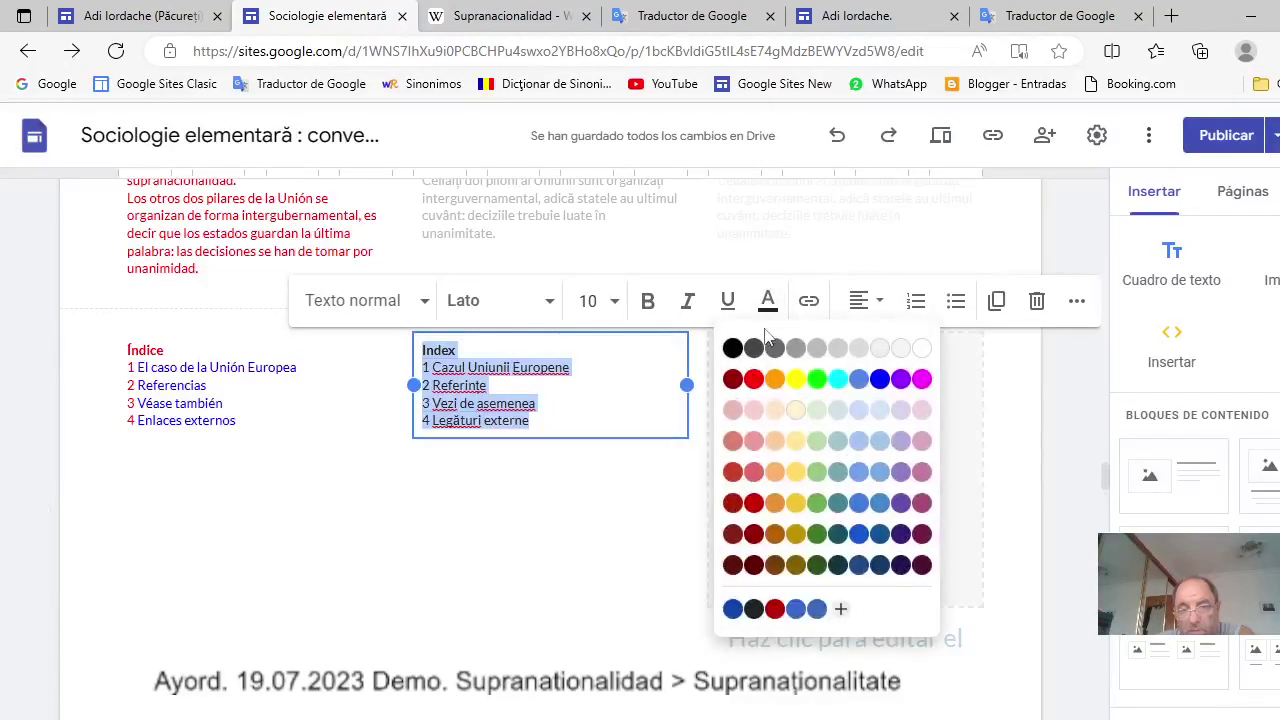
{"action": "left_click", "coordinate": [816, 348]}
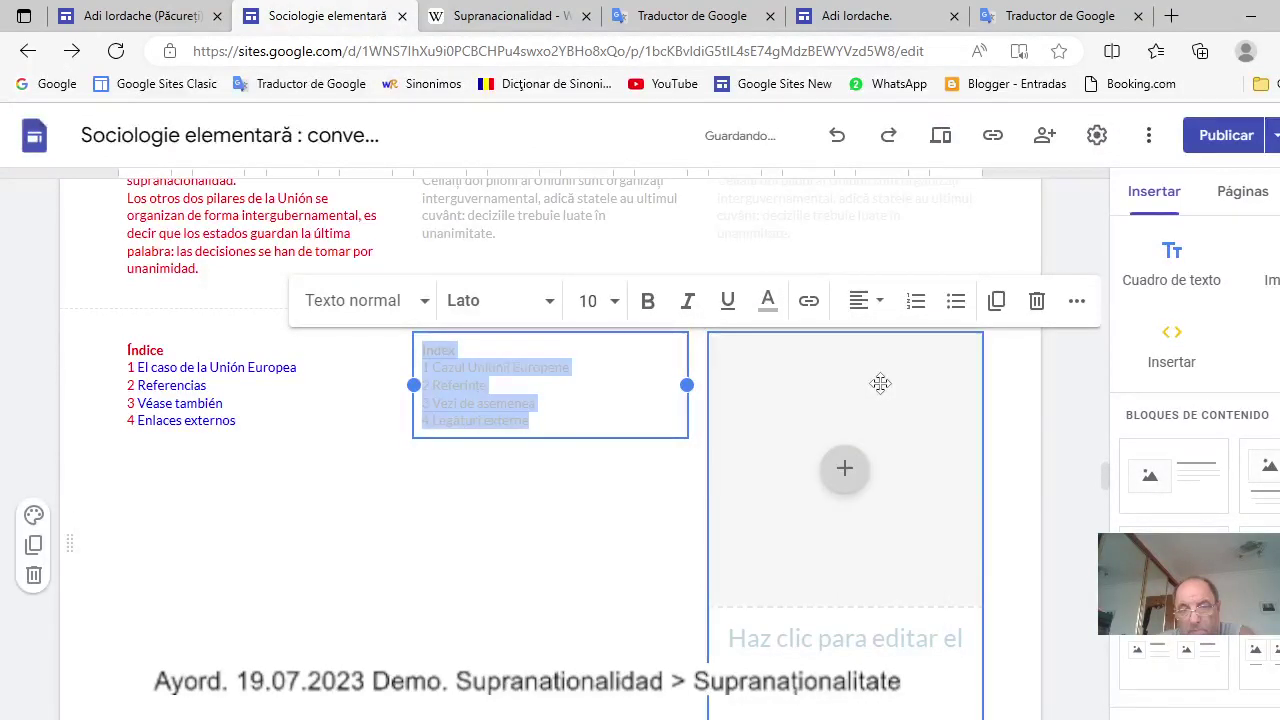
Delete the image and heading placeholders from the third column of the "Índice" section.
{"action": "left_click", "coordinate": [878, 381]}
{"action": "left_click", "coordinate": [876, 379]}
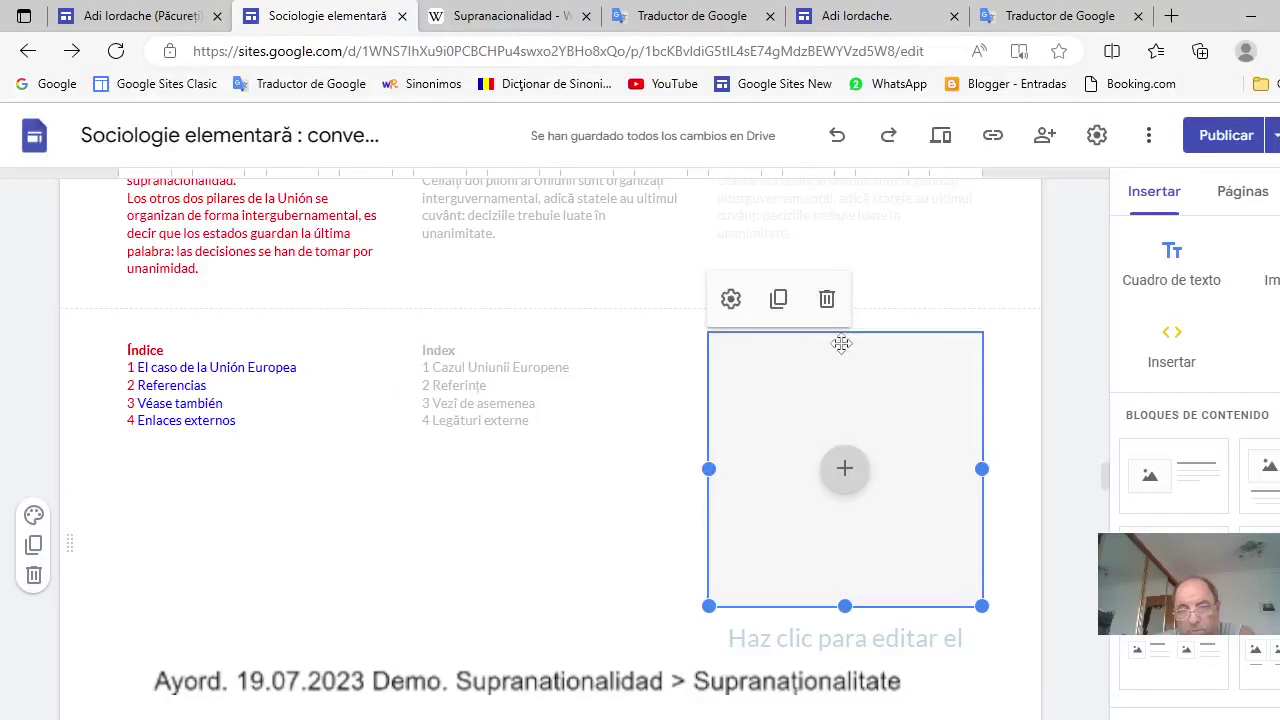
{"action": "left_click", "coordinate": [827, 301]}
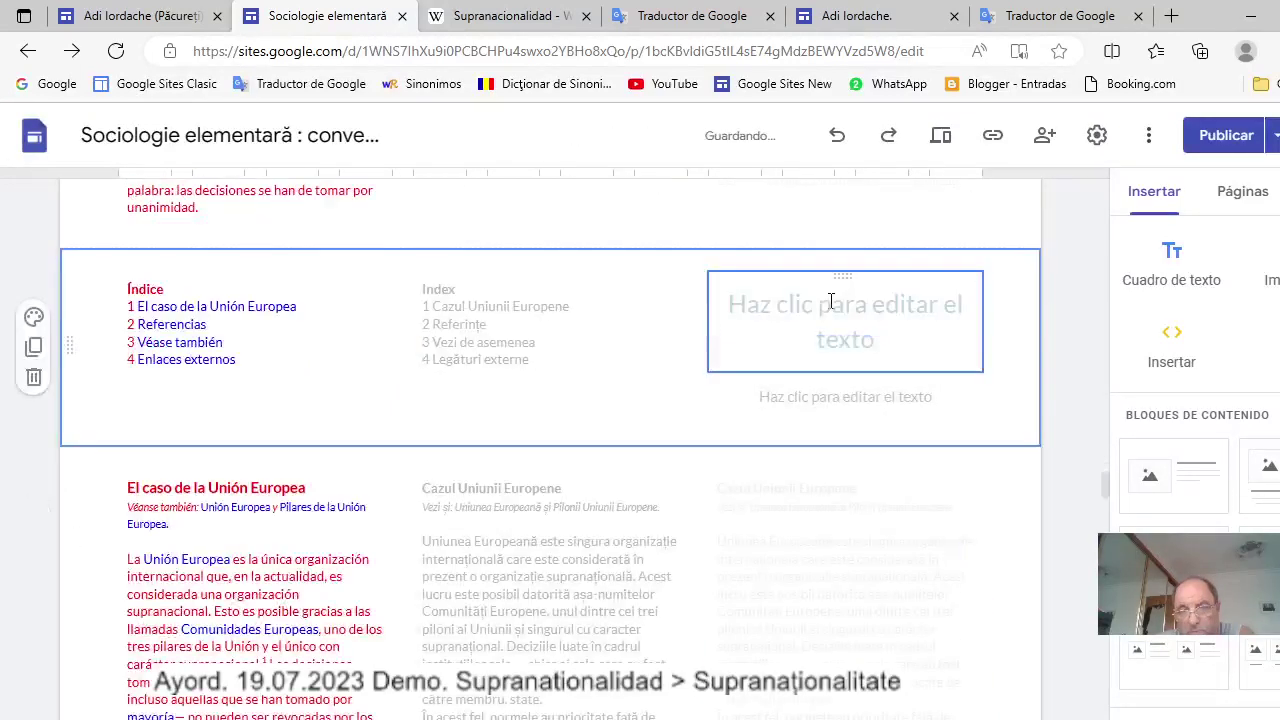
{"action": "left_click", "coordinate": [831, 301]}
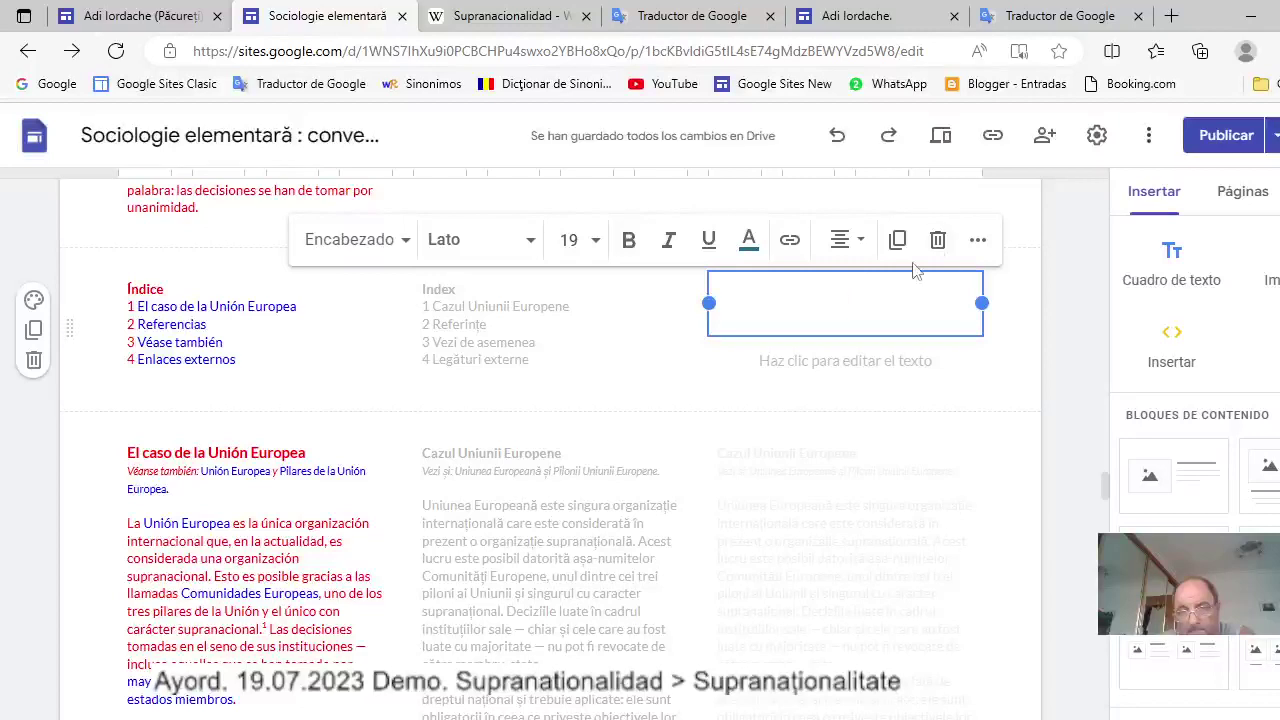
{"action": "left_click", "coordinate": [938, 241]}
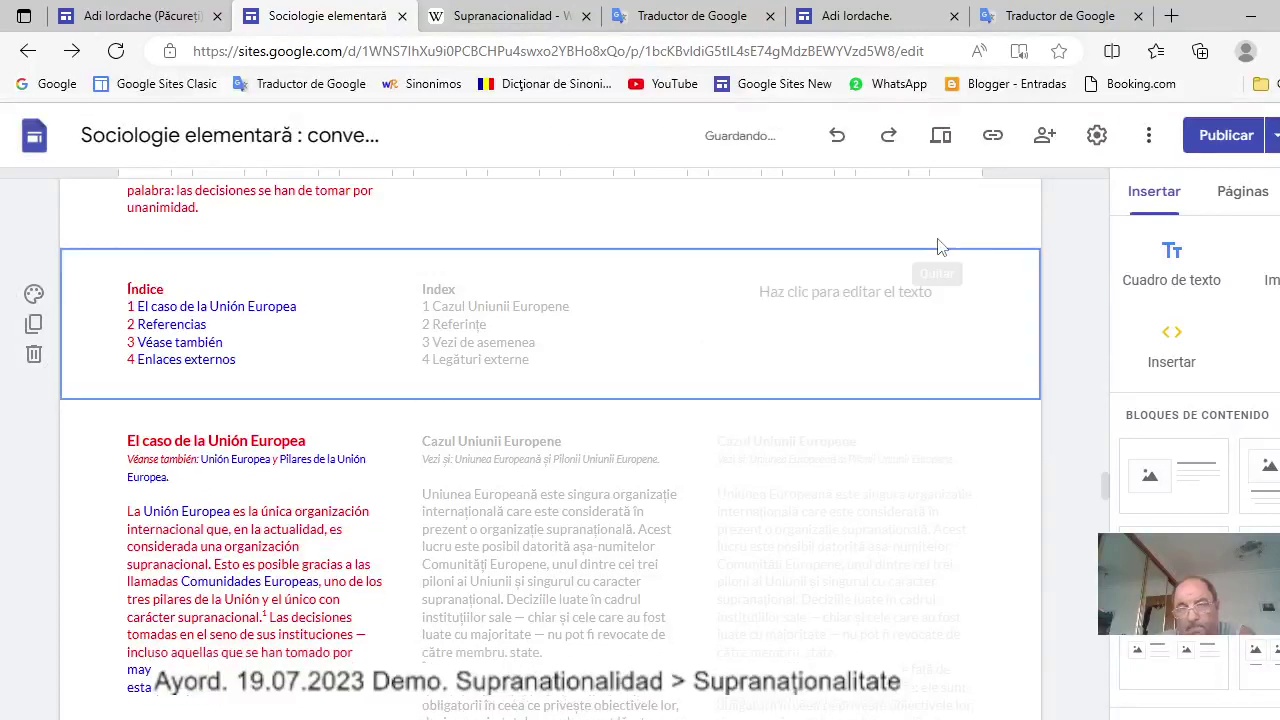
Paste the Romanian "Index" list into the third column's body placeholder of the "Índice" section.
{"action": "left_click", "coordinate": [867, 289]}
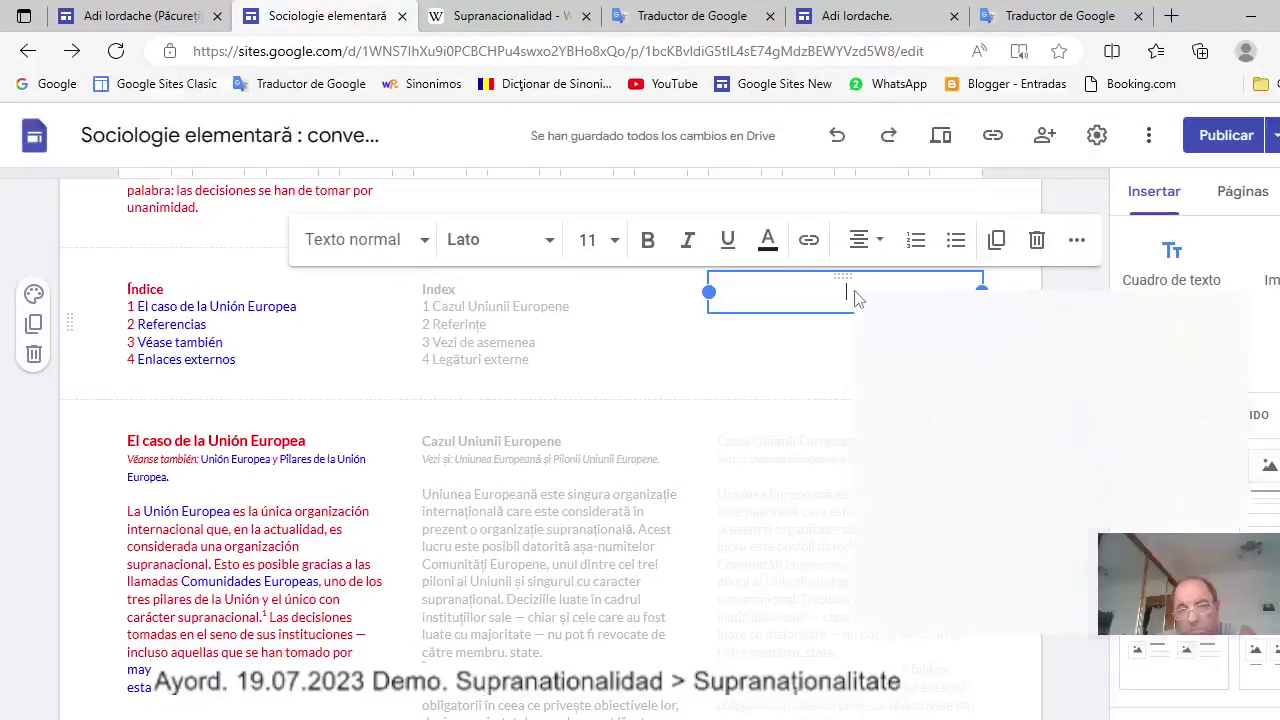
{"action": "right_click", "coordinate": [848, 291]}
{"action": "left_click", "coordinate": [913, 480]}
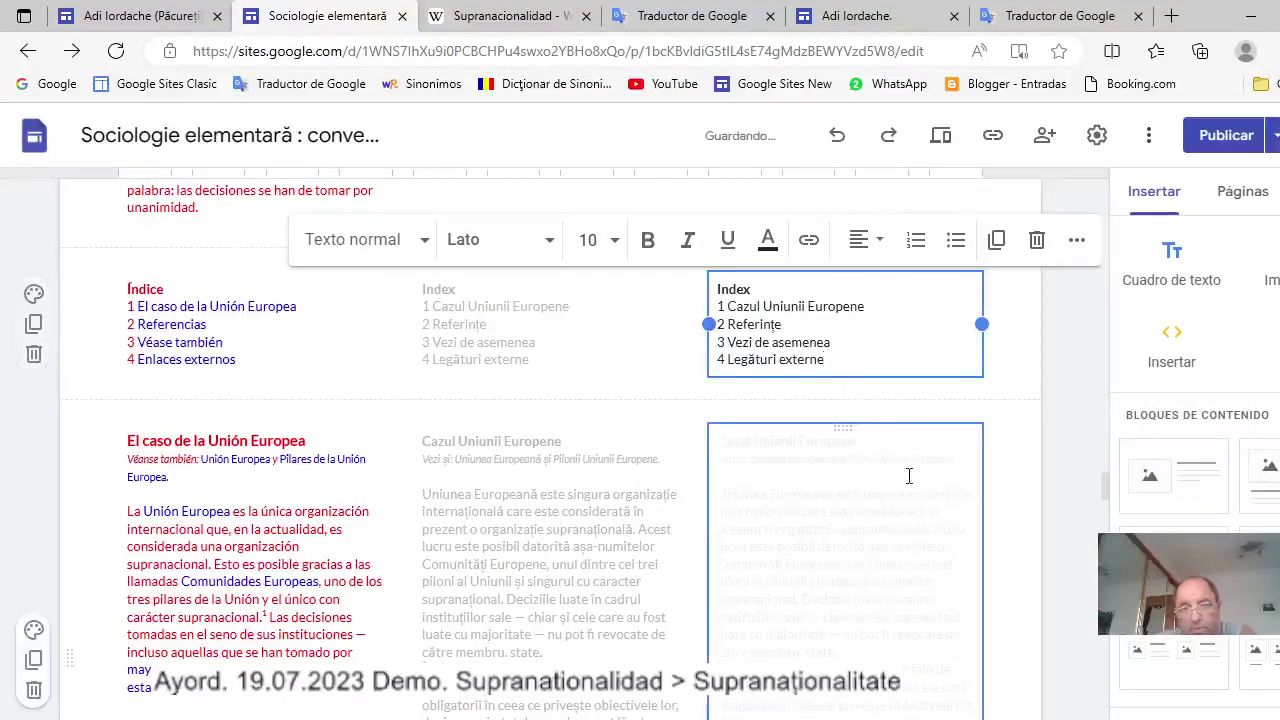
Set the text colour of the whole "Index" list in the third column to a very pale grey.
{"action": "left_click_drag", "start_coordinate": [719, 287], "coordinate": [833, 360]}
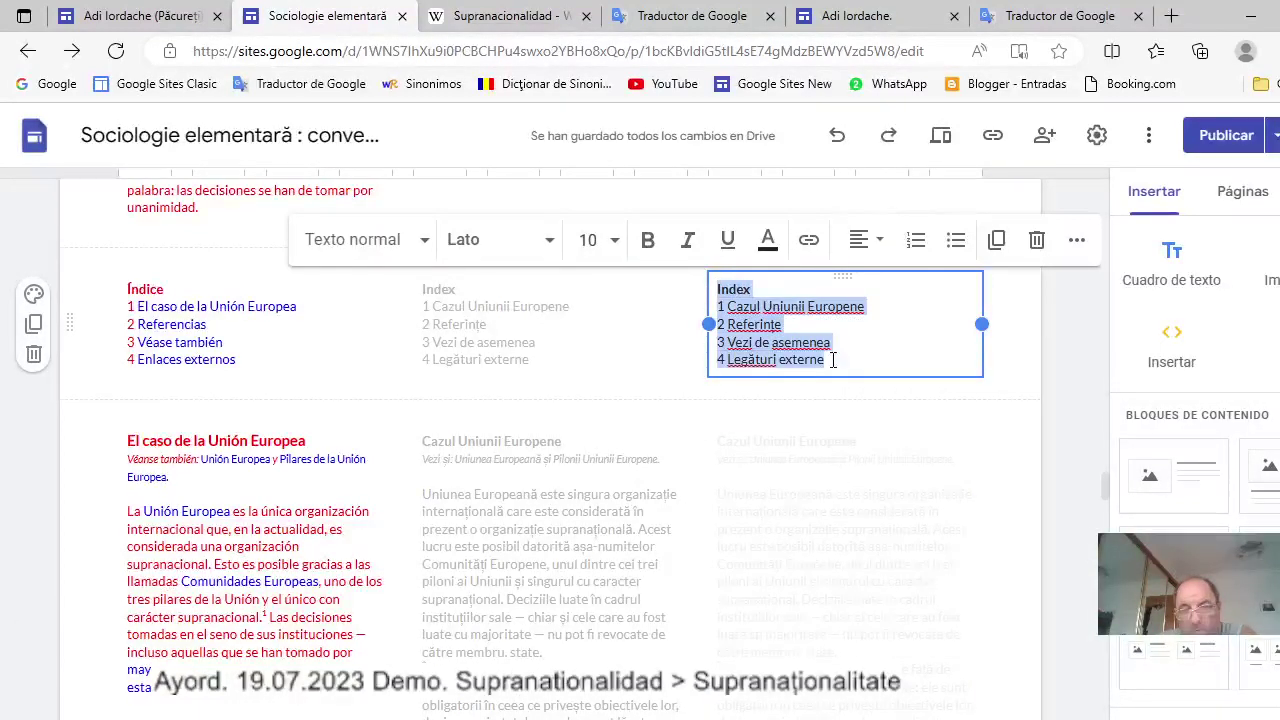
{"action": "left_click", "coordinate": [768, 246]}
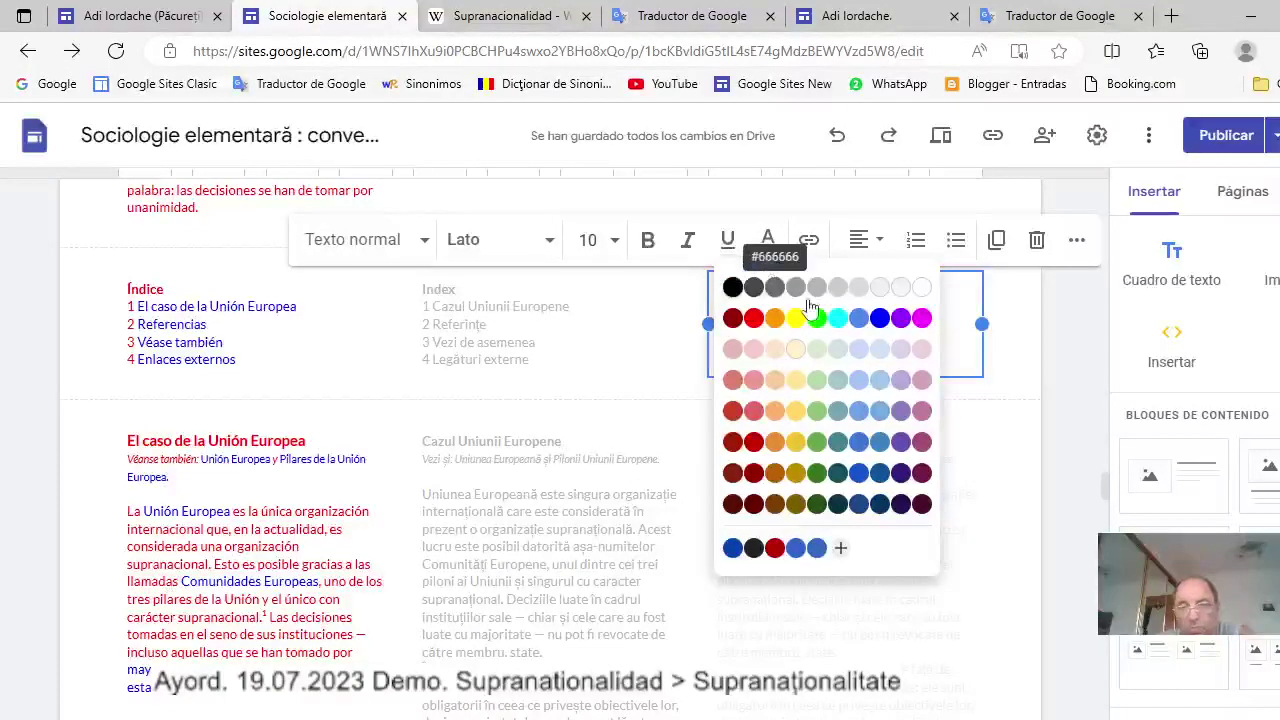
{"action": "left_click", "coordinate": [879, 290]}
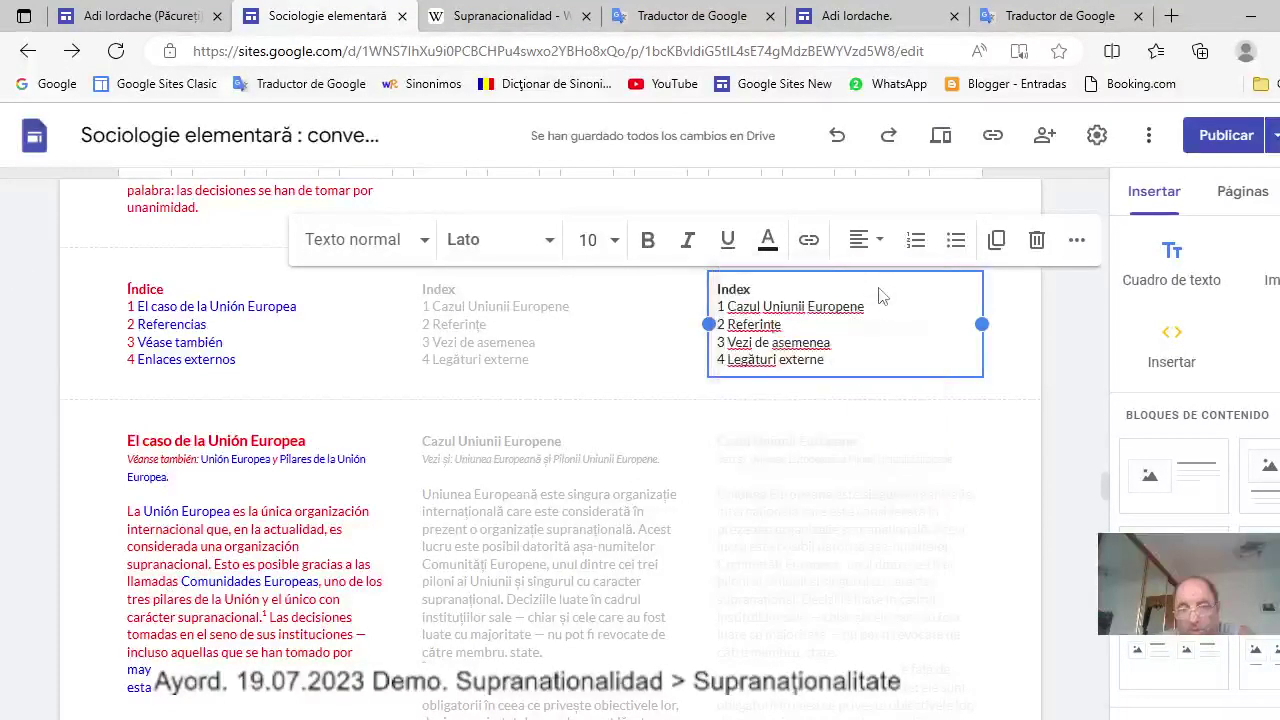
Copy the very pale grey Romanian "Index" list from the third column of the "Índice" section.
{"action": "right_click", "coordinate": [775, 322]}
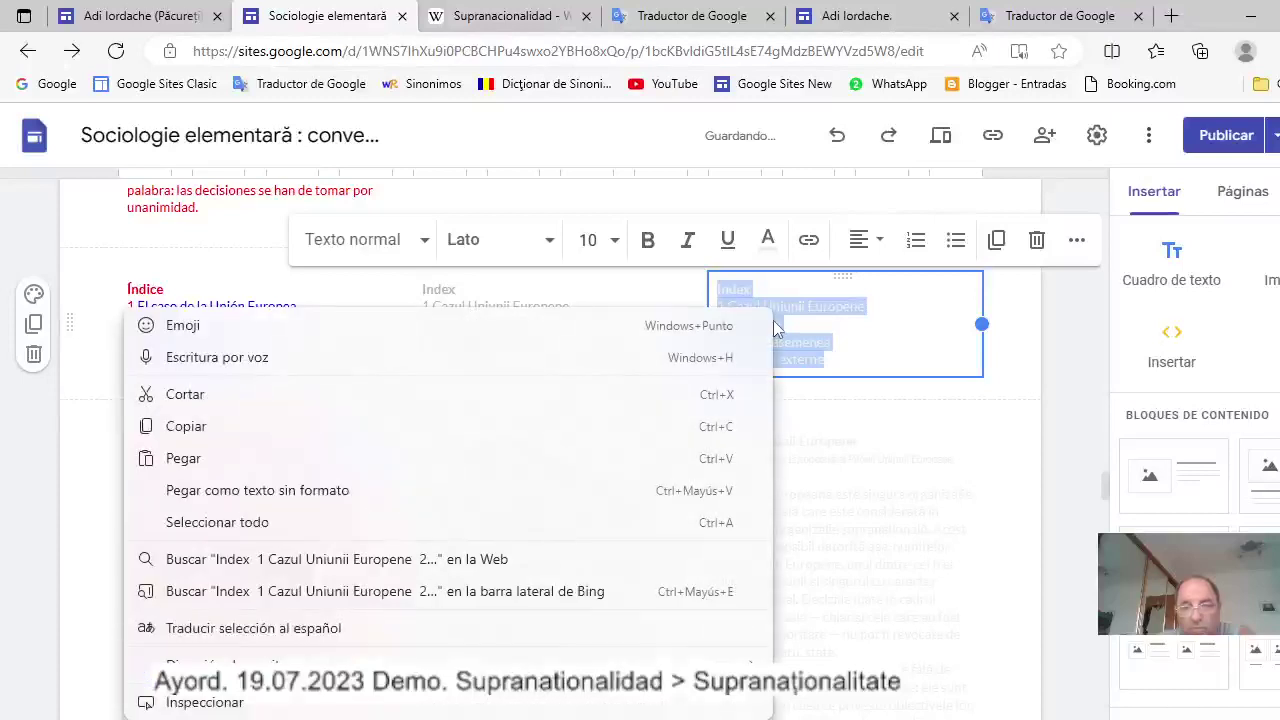
{"action": "left_click", "coordinate": [200, 427]}
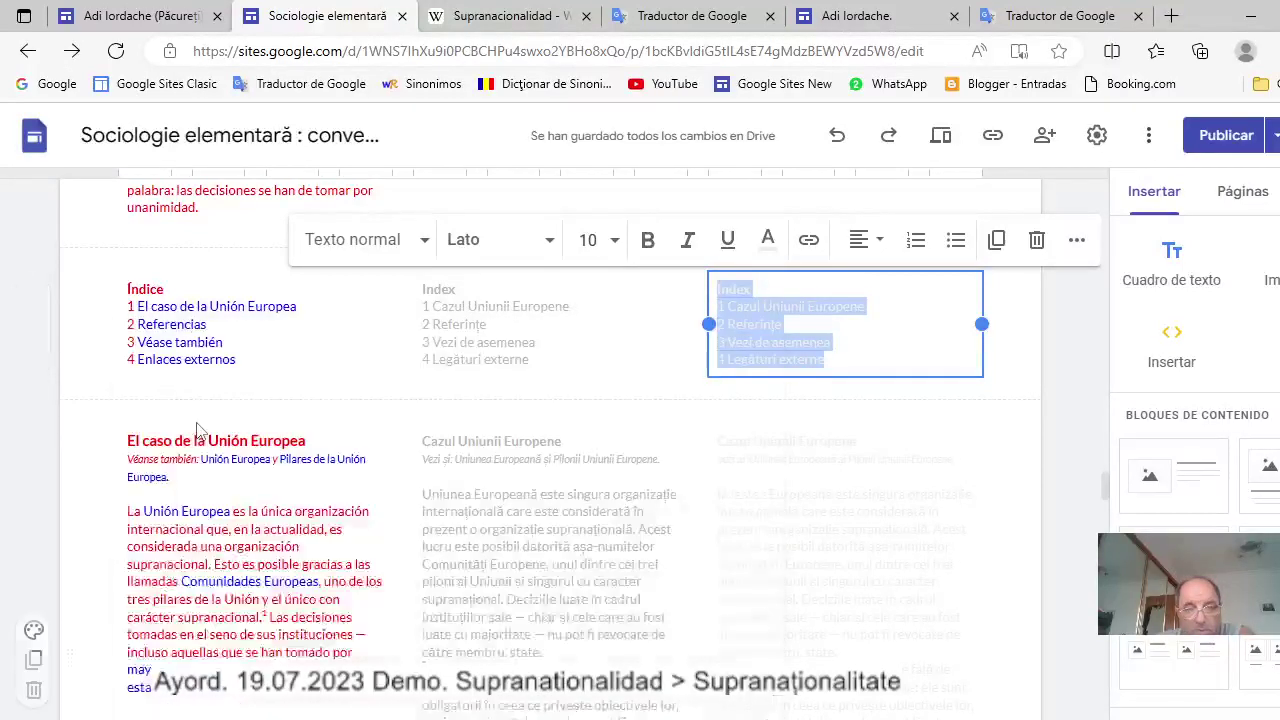
{"action": "left_click", "coordinate": [877, 352]}
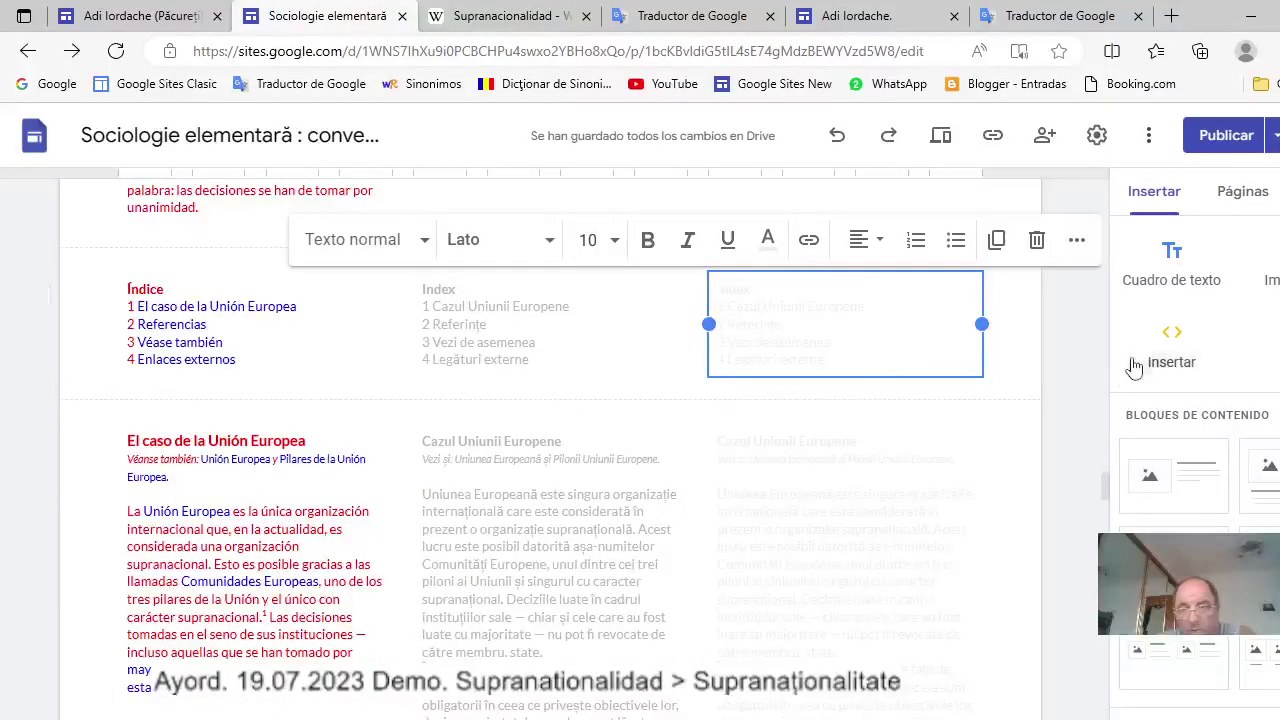
{"action": "left_click_drag", "start_coordinate": [1106, 490], "coordinate": [1107, 637]}
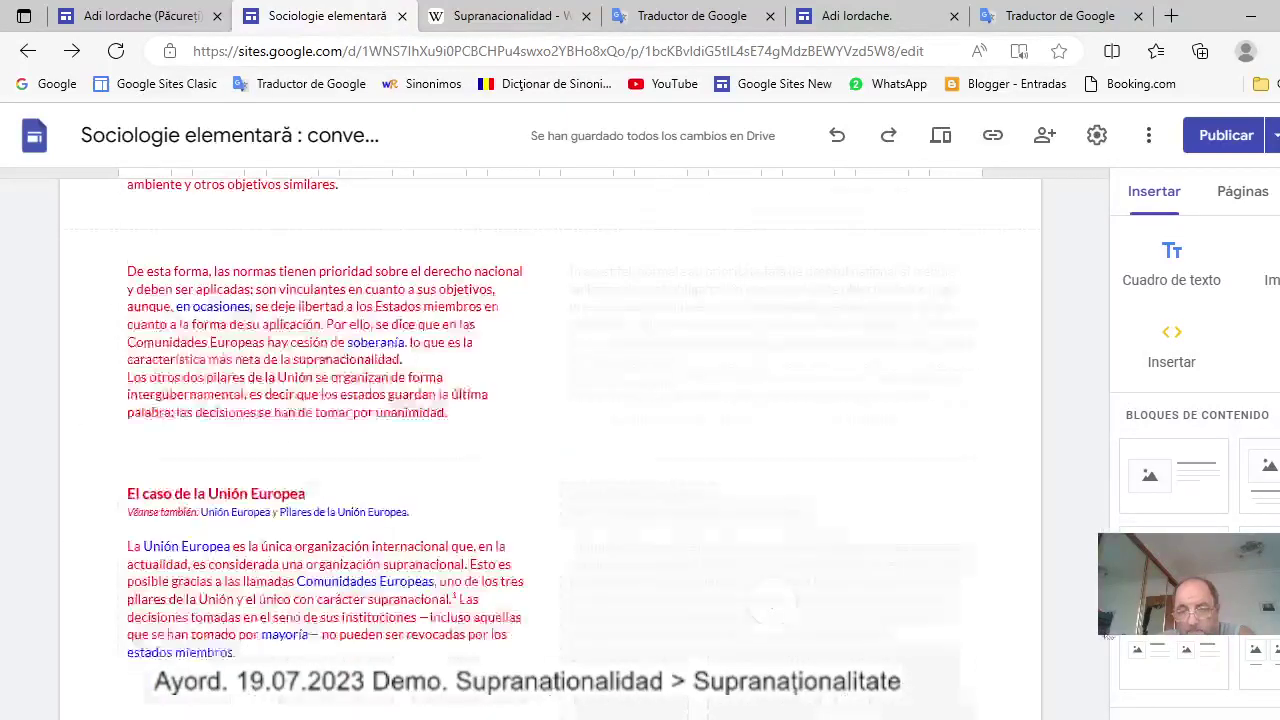
Insert blank lines above the Spanish heading "El caso de la Unión Europea" in the first column.
{"action": "scroll", "coordinate": [1107, 637], "scroll_direction": "down", "scroll_amount": 4}
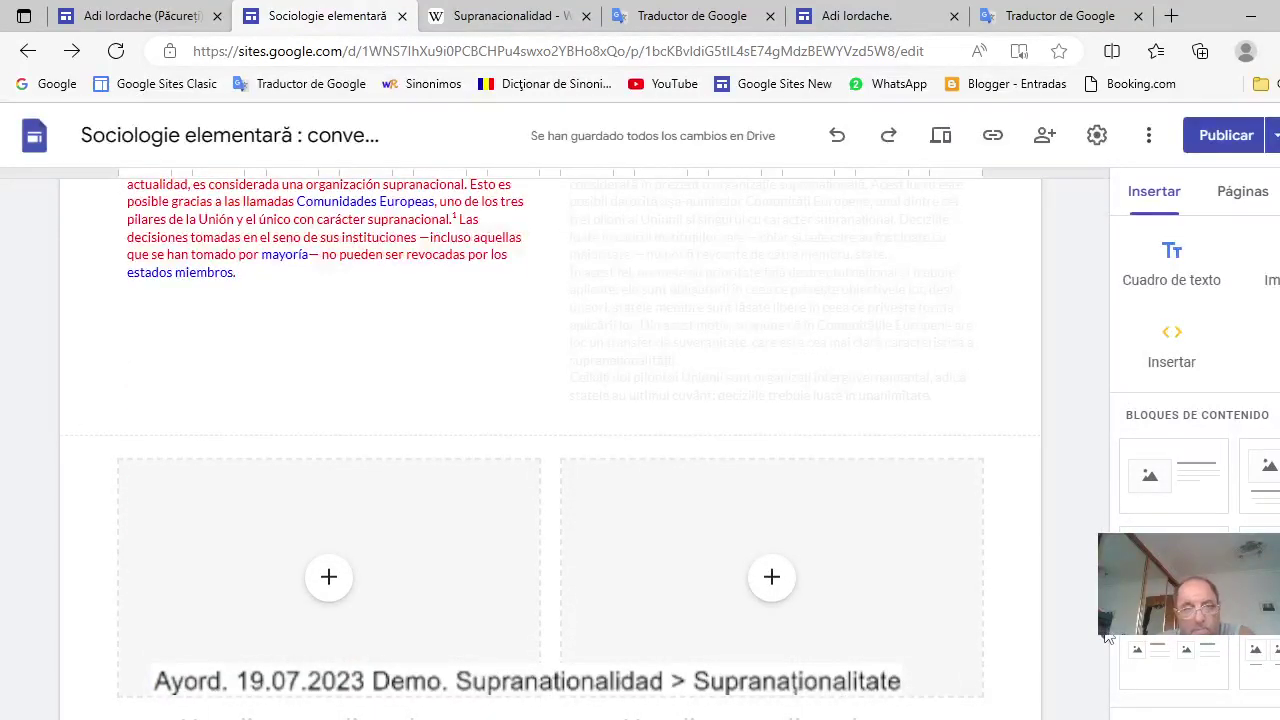
{"action": "scroll", "coordinate": [1108, 636], "scroll_direction": "up", "scroll_amount": 4}
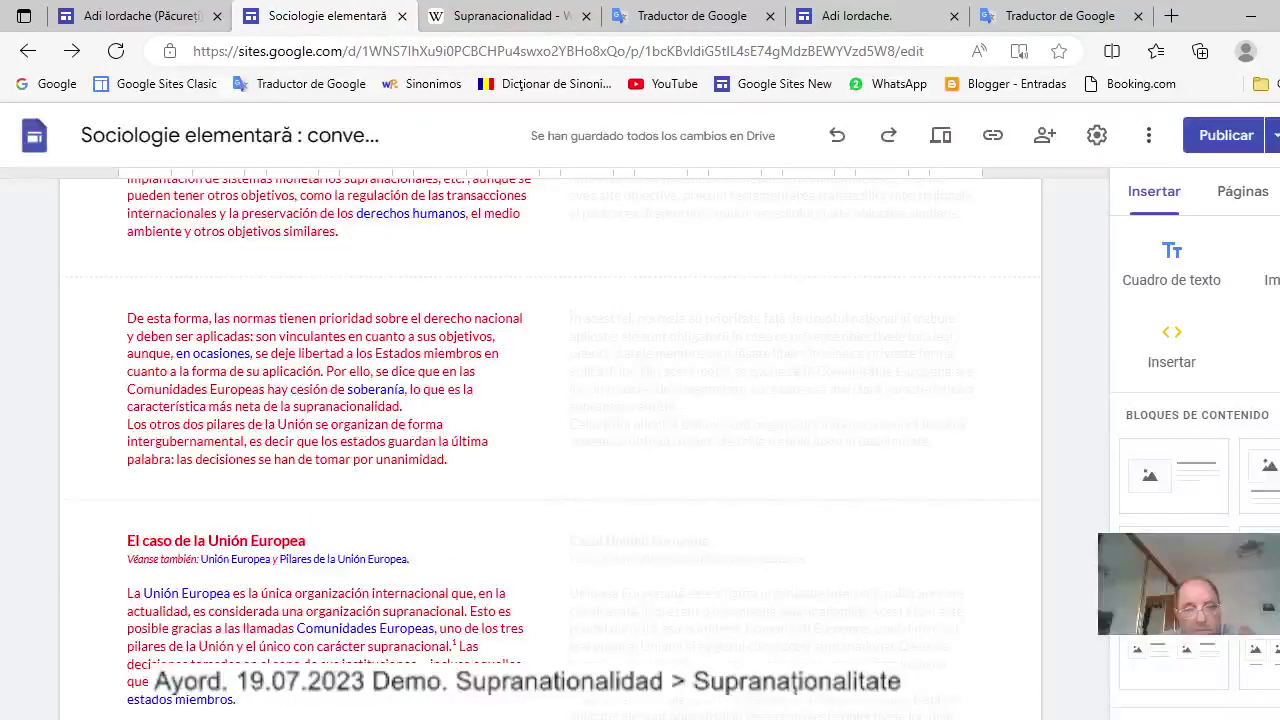
{"action": "left_click", "coordinate": [415, 455]}
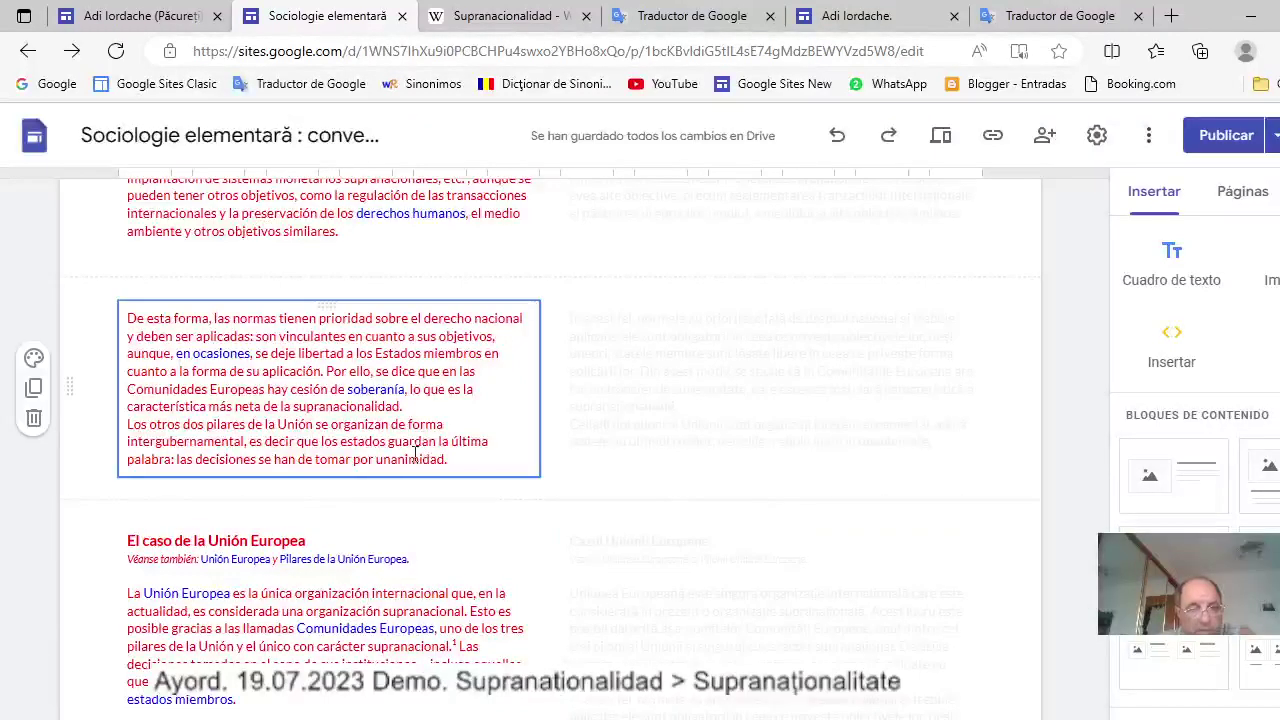
{"action": "left_click", "coordinate": [134, 545]}
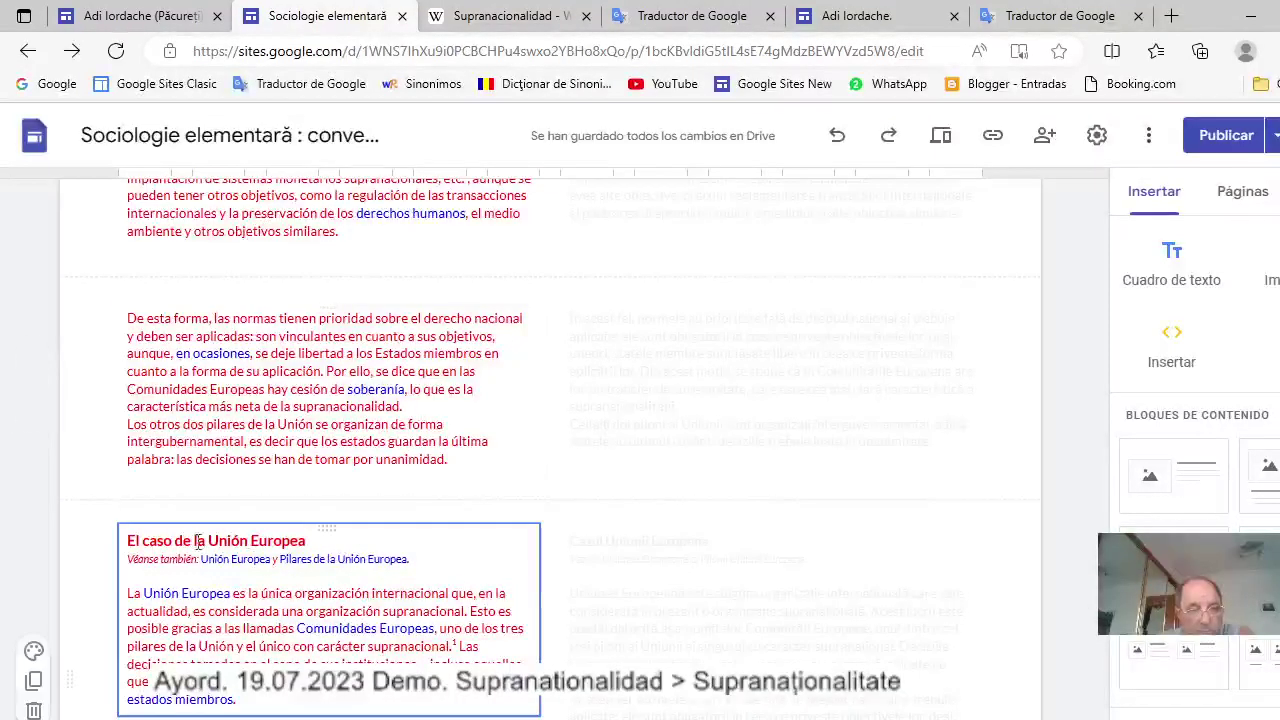
{"action": "left_click", "coordinate": [140, 541]}
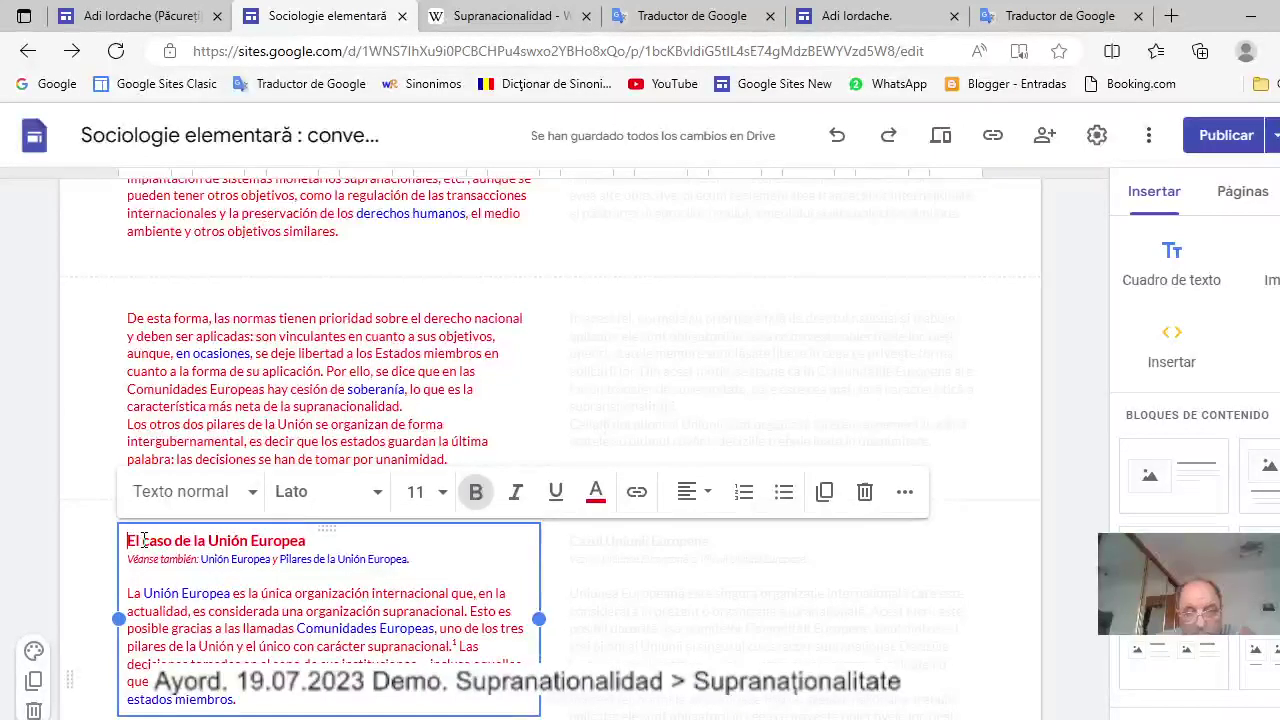
{"action": "key", "text": "Return"}
{"action": "key", "text": "Return"}
{"action": "key", "text": "Return"}
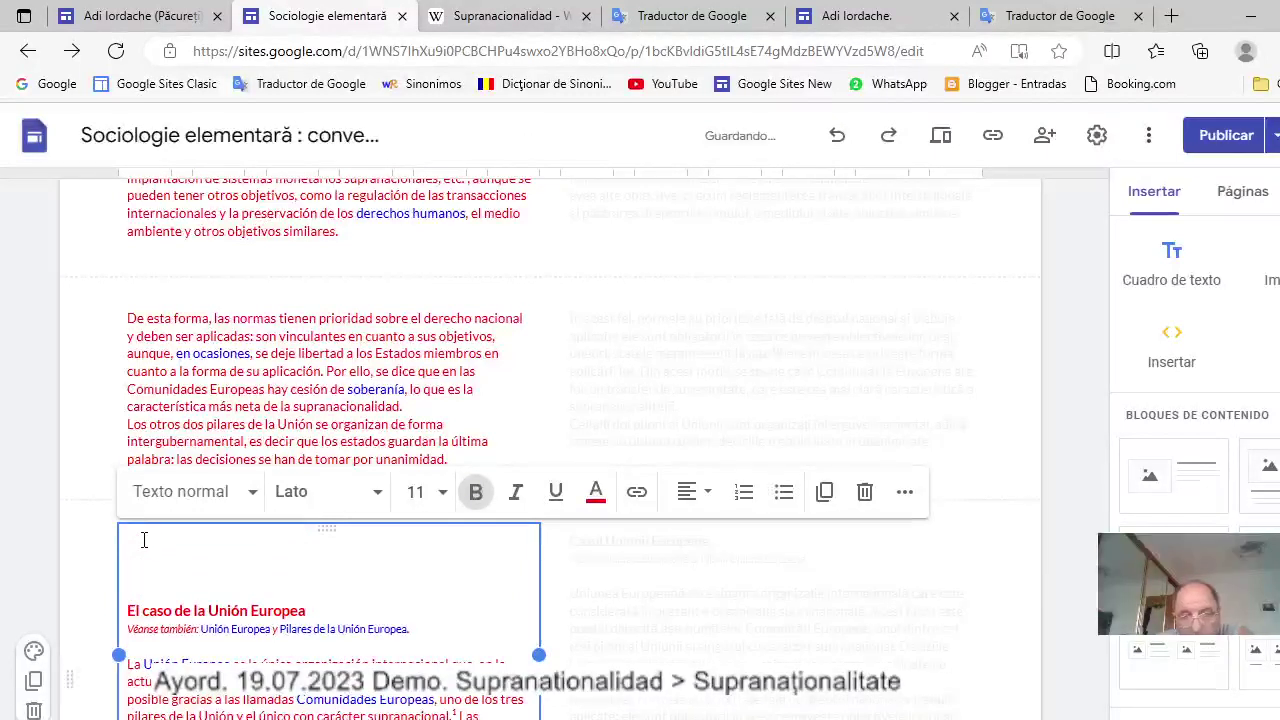
Add two blank lines above the Romanian heading "Cazul Uniunii Europene" and paste the copied "Index" list at the start of that text box.
{"action": "left_click", "coordinate": [572, 542]}
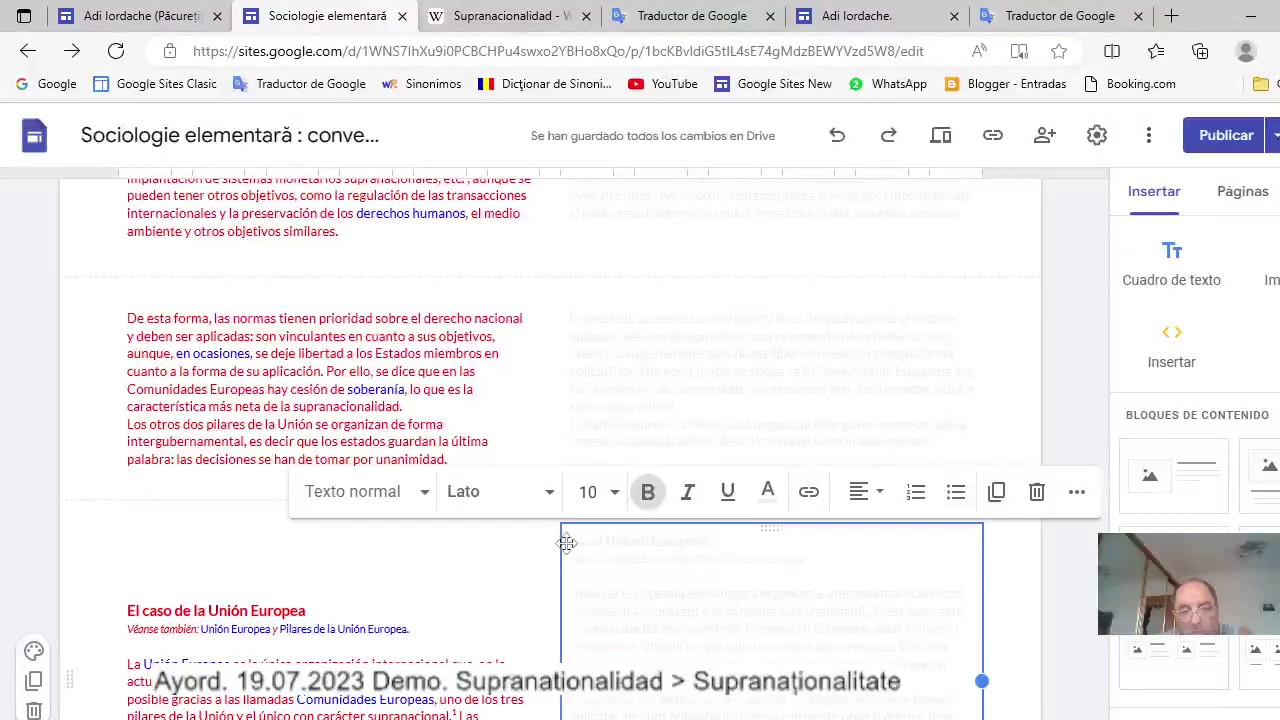
{"action": "key", "text": "Return"}
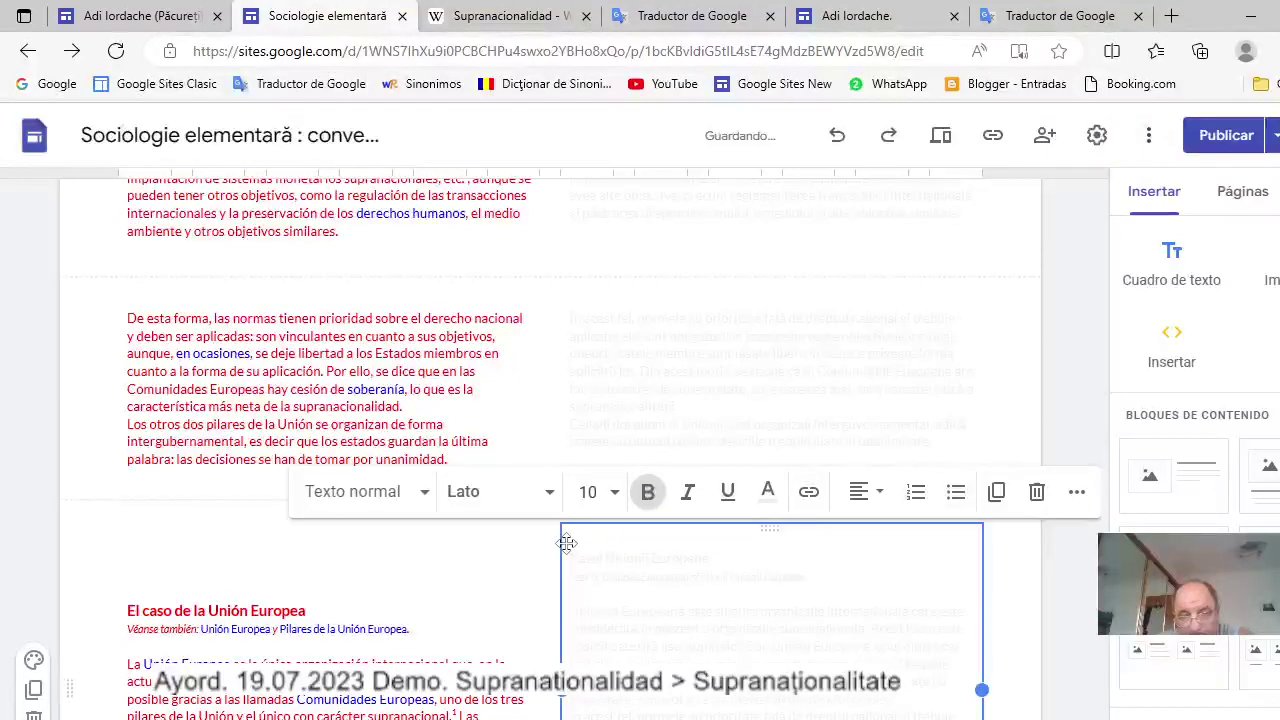
{"action": "key", "text": "Return"}
{"action": "left_click", "coordinate": [576, 535]}
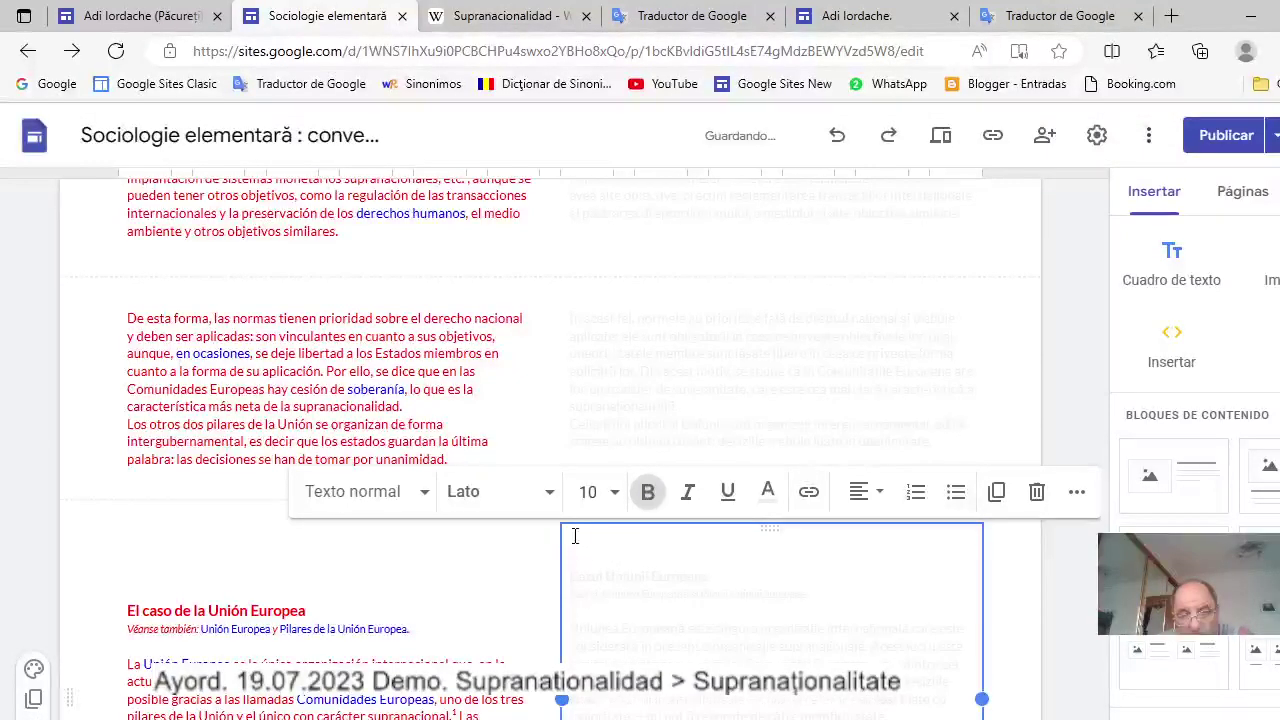
{"action": "right_click", "coordinate": [575, 538]}
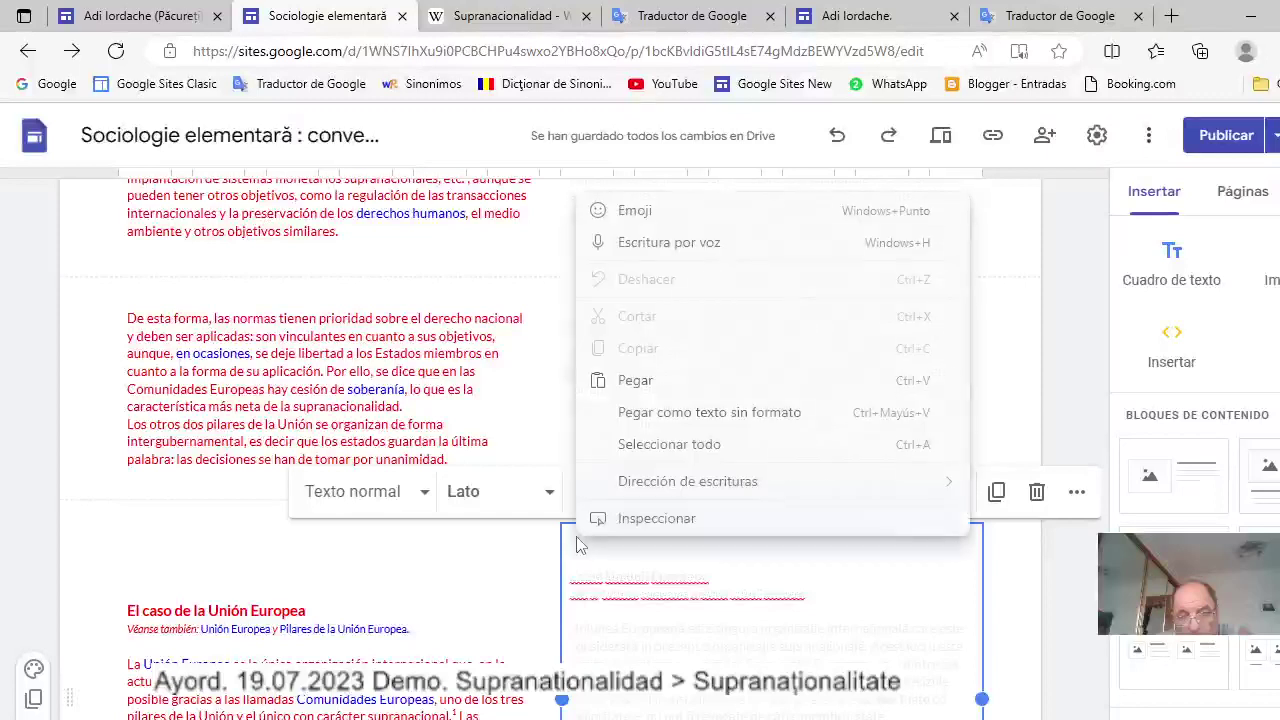
{"action": "left_click", "coordinate": [632, 384]}
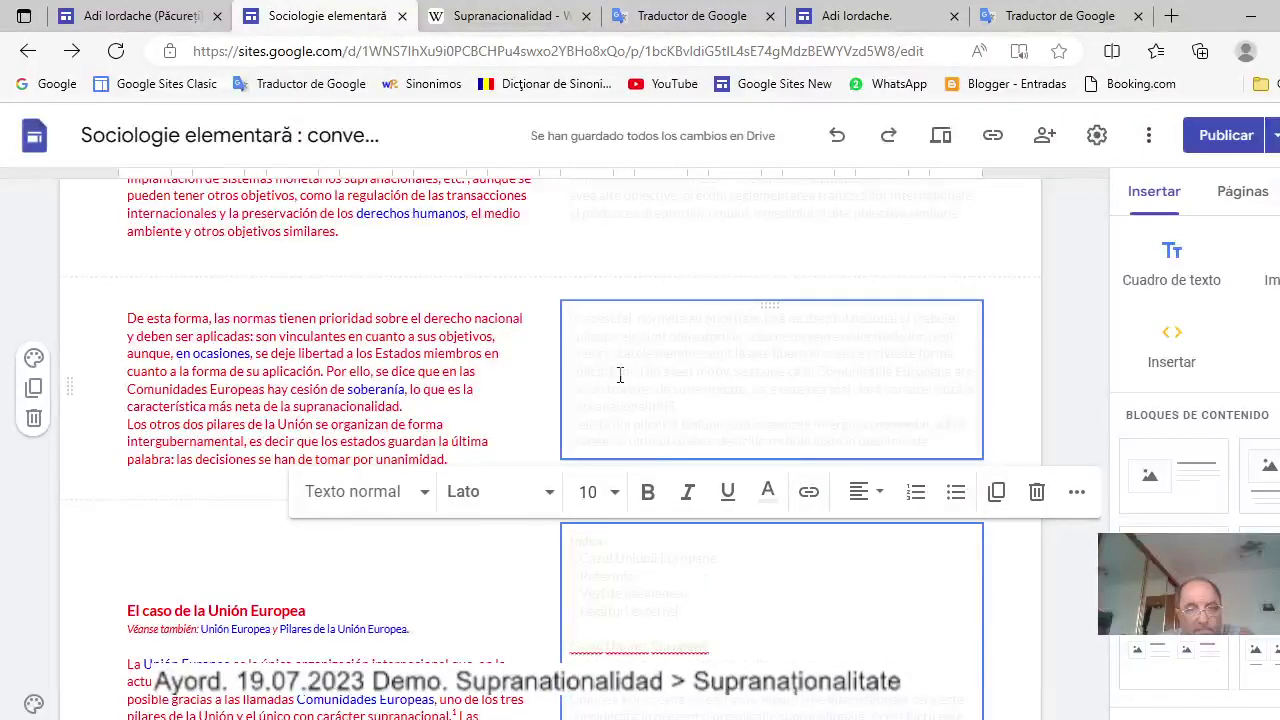
Cut the Romanian "Cazul Uniunii Europene" heading and text from below the pasted "Index" list and remove the leftover blank lines.
{"action": "scroll", "coordinate": [620, 375], "scroll_direction": "up", "scroll_amount": 2}
{"action": "scroll", "coordinate": [618, 375], "scroll_direction": "down", "scroll_amount": 2}
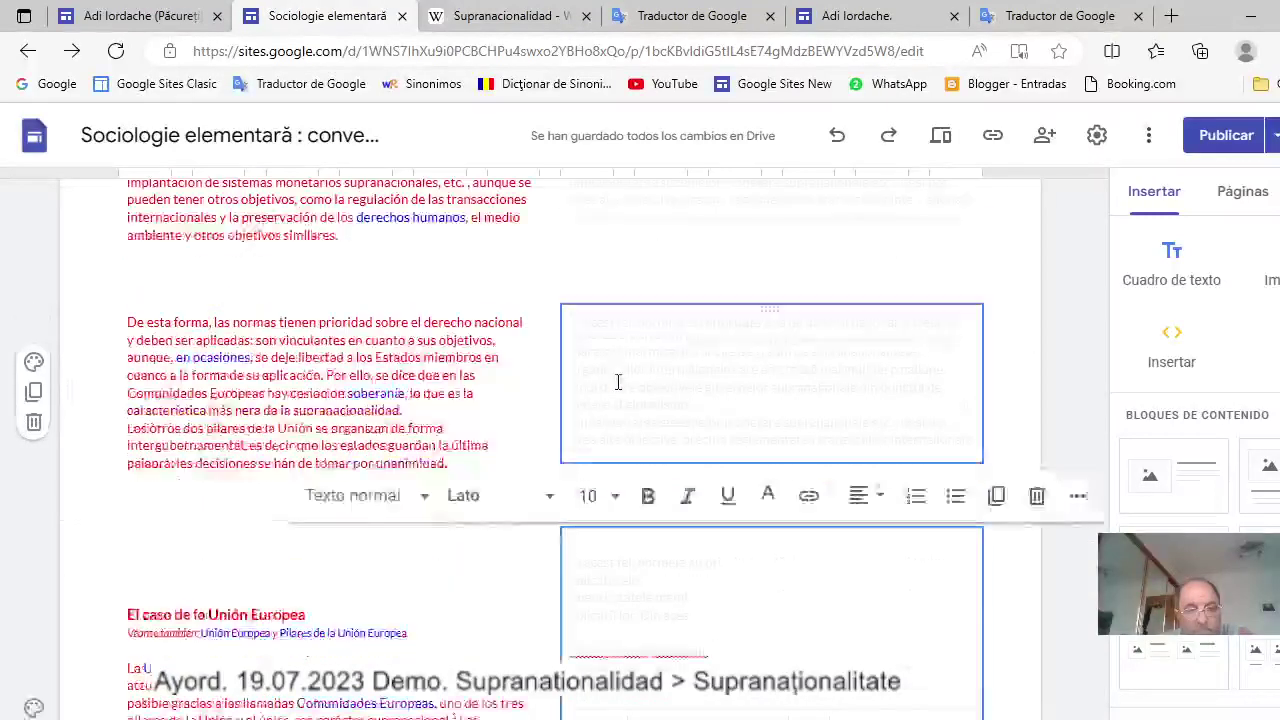
{"action": "scroll", "coordinate": [618, 378], "scroll_direction": "down", "scroll_amount": 2}
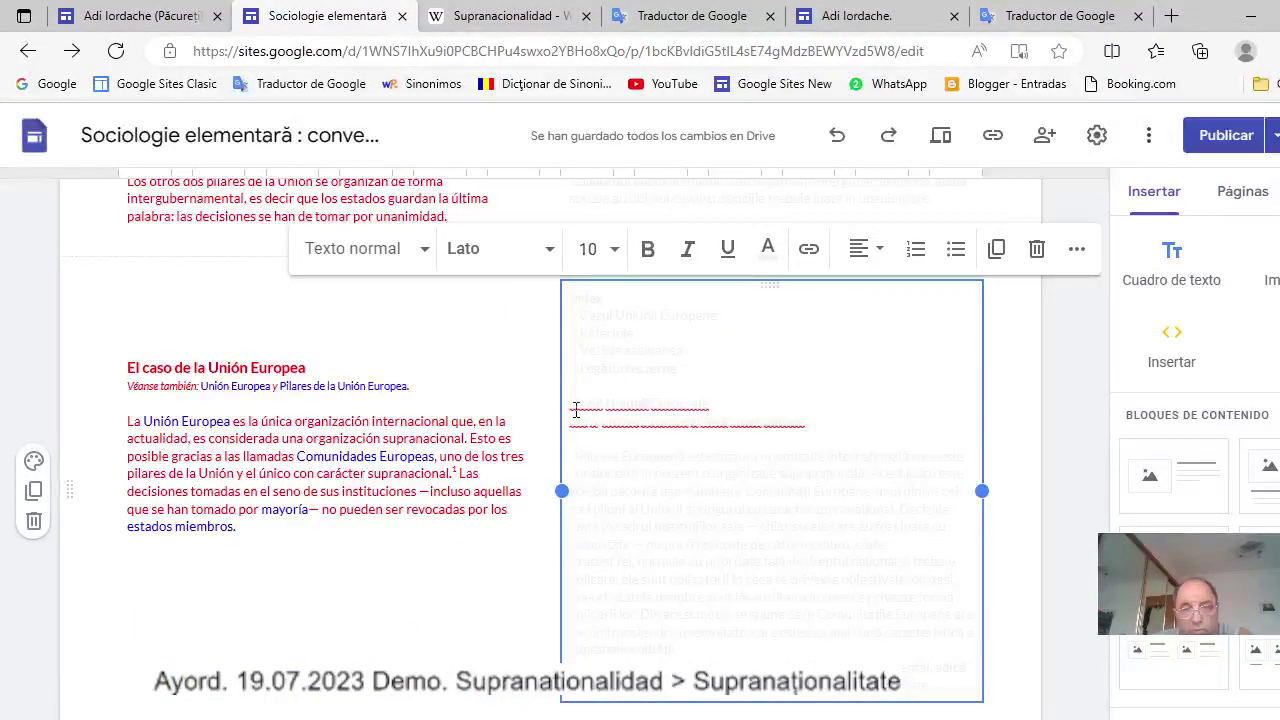
{"action": "left_click_drag", "start_coordinate": [576, 410], "coordinate": [945, 694]}
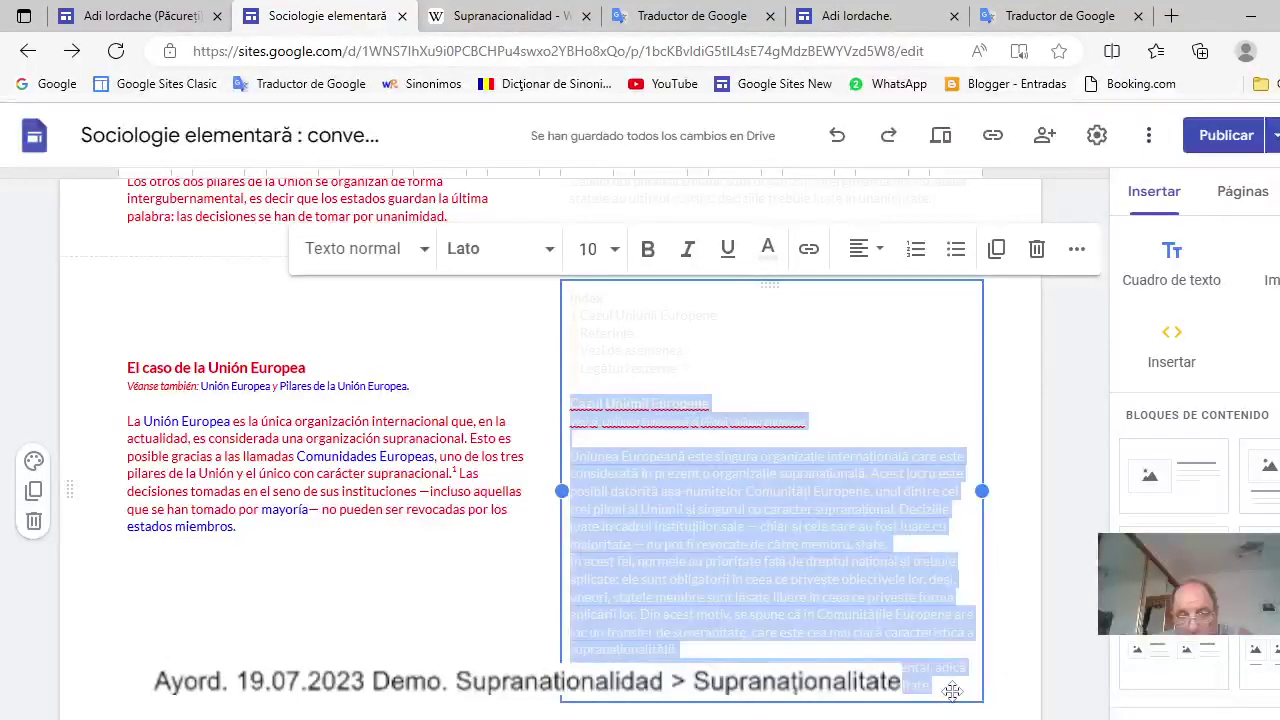
{"action": "right_click", "coordinate": [760, 515]}
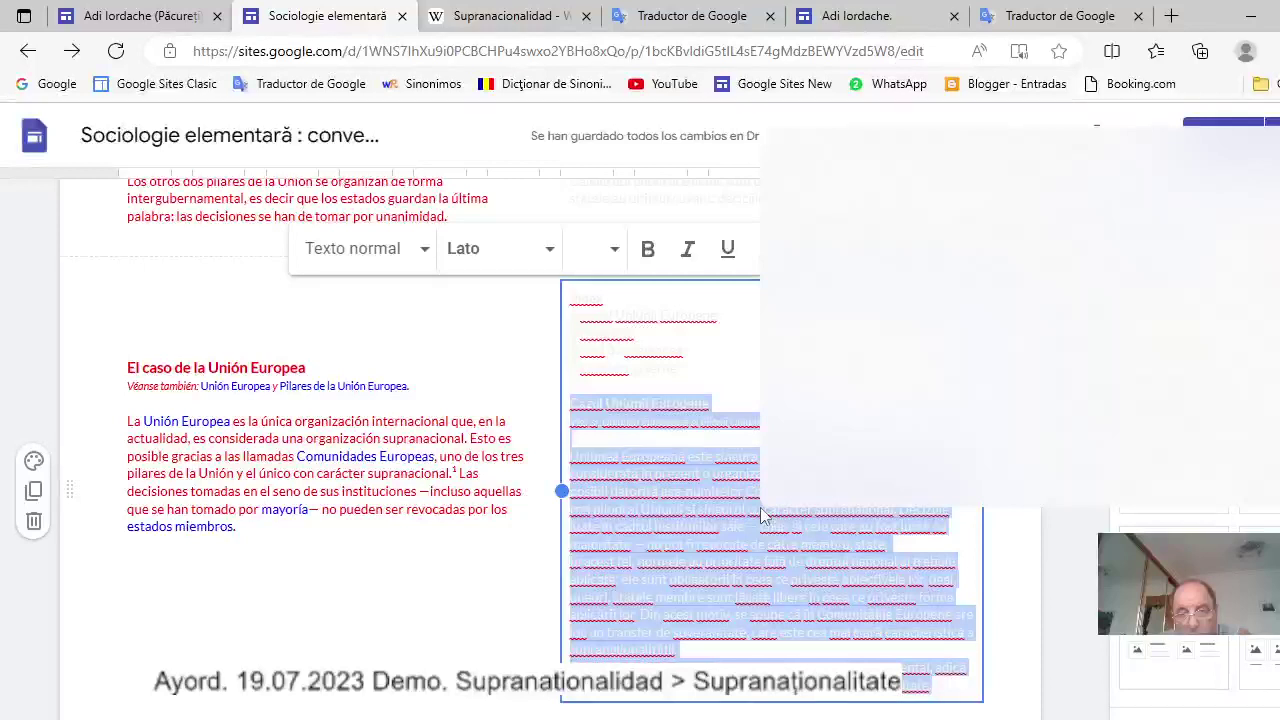
{"action": "left_click", "coordinate": [800, 131]}
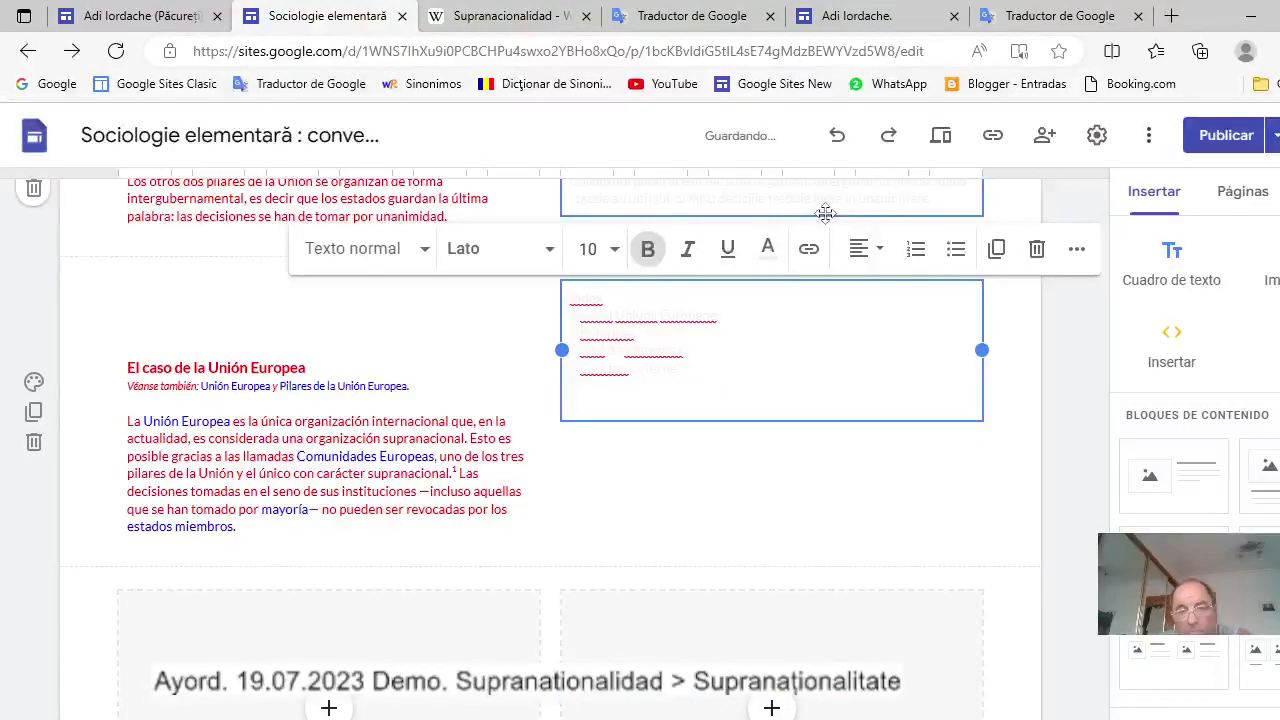
{"action": "key", "text": "BackSpace"}
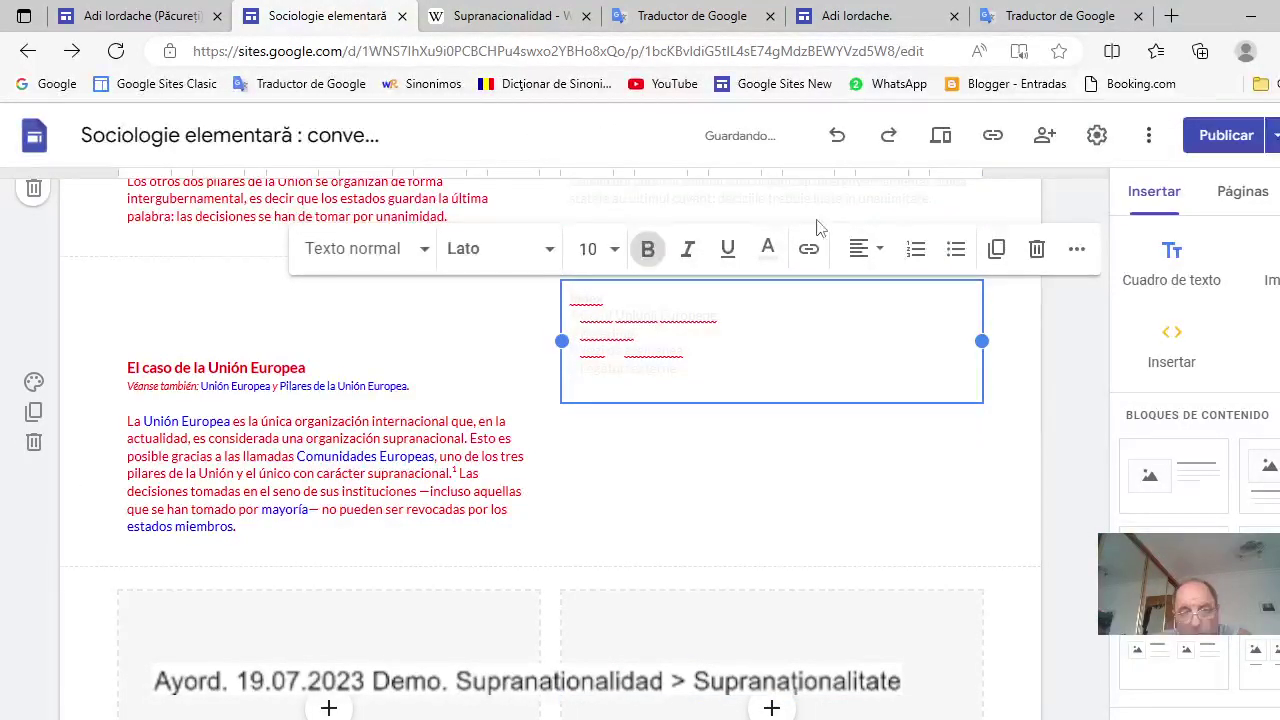
{"action": "key", "text": "BackSpace"}
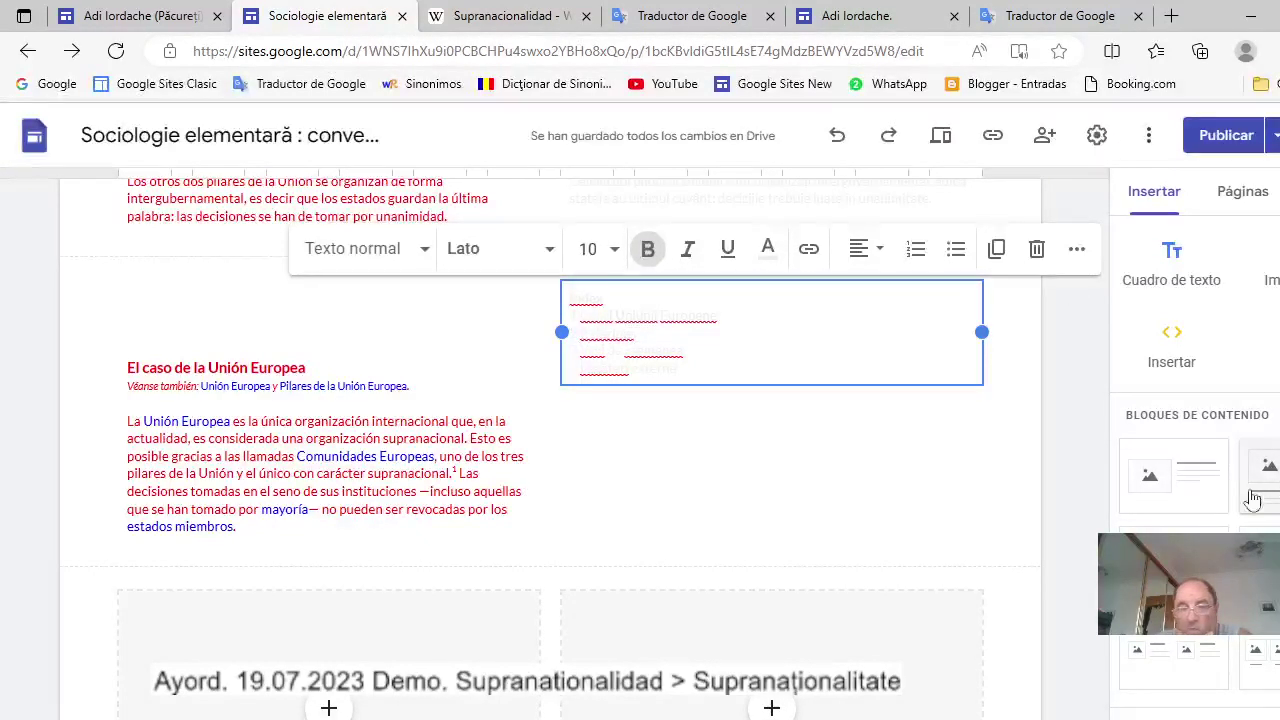
Delete the image and heading placeholders from the second column of the empty section below the Romanian "Index" list.
{"action": "scroll", "coordinate": [837, 606], "scroll_direction": "down", "scroll_amount": 3}
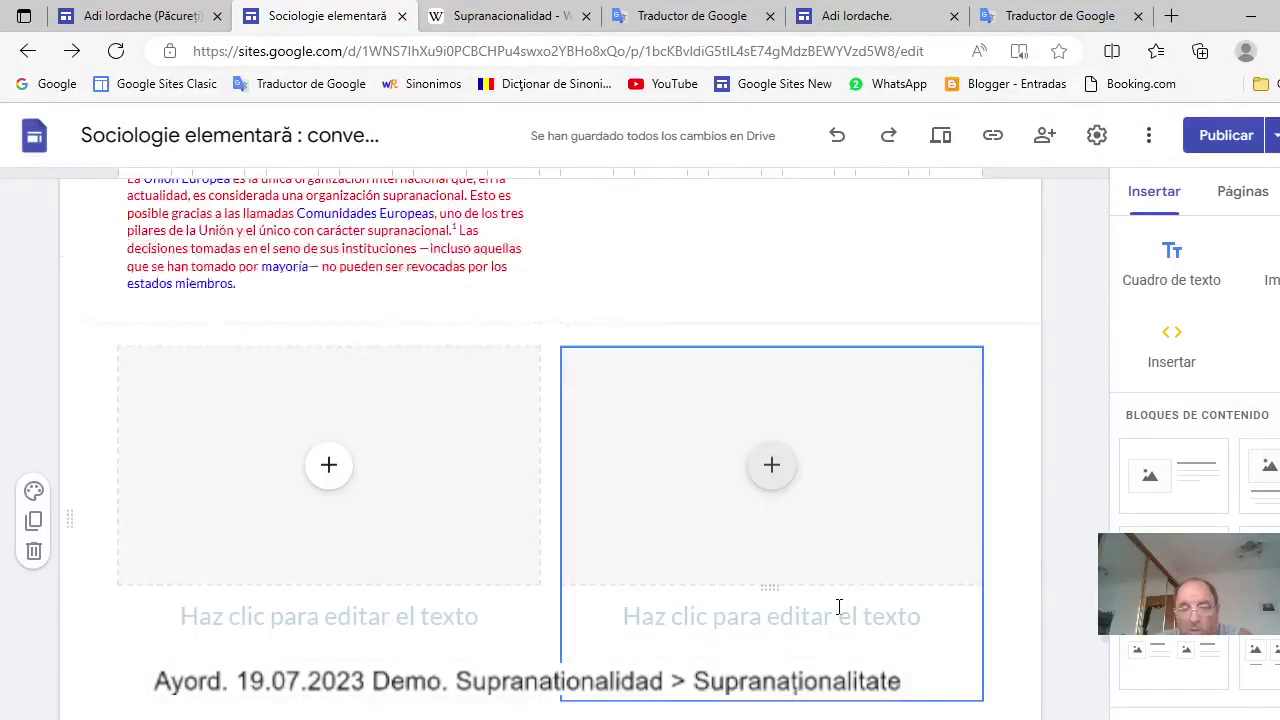
{"action": "left_click", "coordinate": [885, 487]}
{"action": "left_click", "coordinate": [886, 485]}
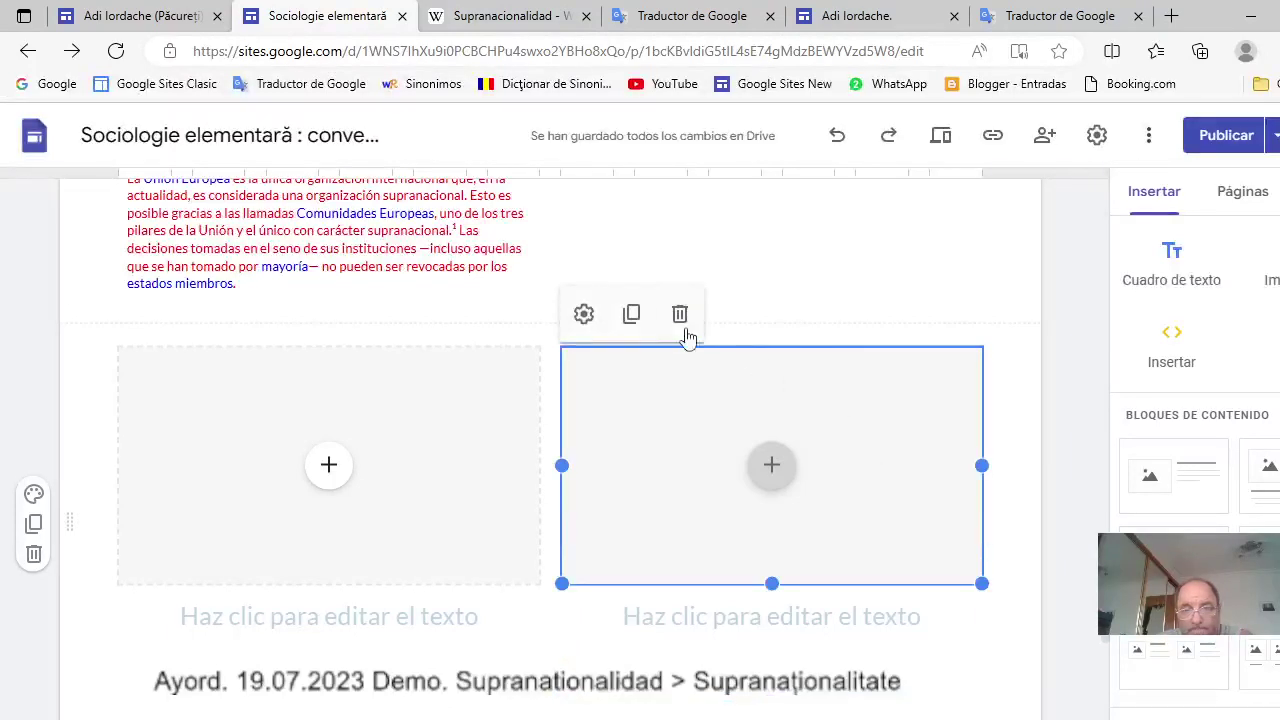
{"action": "left_click", "coordinate": [681, 316]}
{"action": "left_click", "coordinate": [805, 364]}
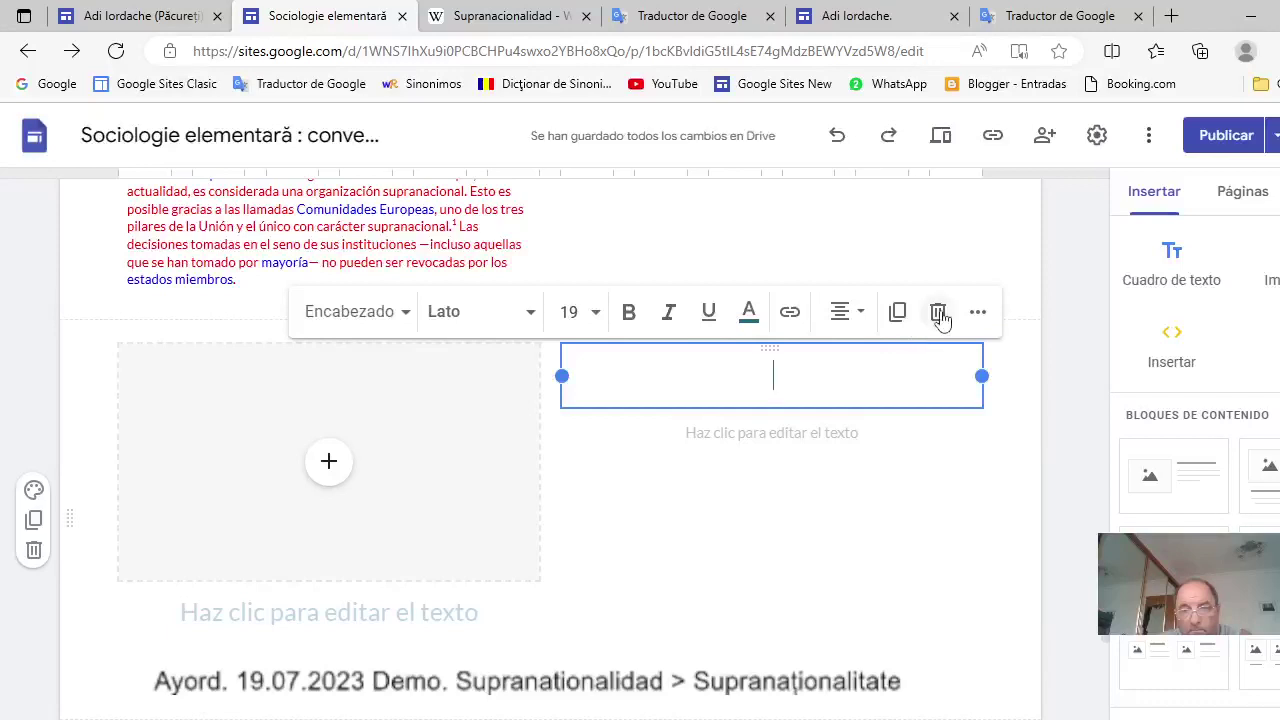
{"action": "left_click", "coordinate": [938, 313]}
Paste the cut Romanian "Cazul Uniunii Europene" text into the second column's body placeholder.
{"action": "left_click", "coordinate": [769, 363]}
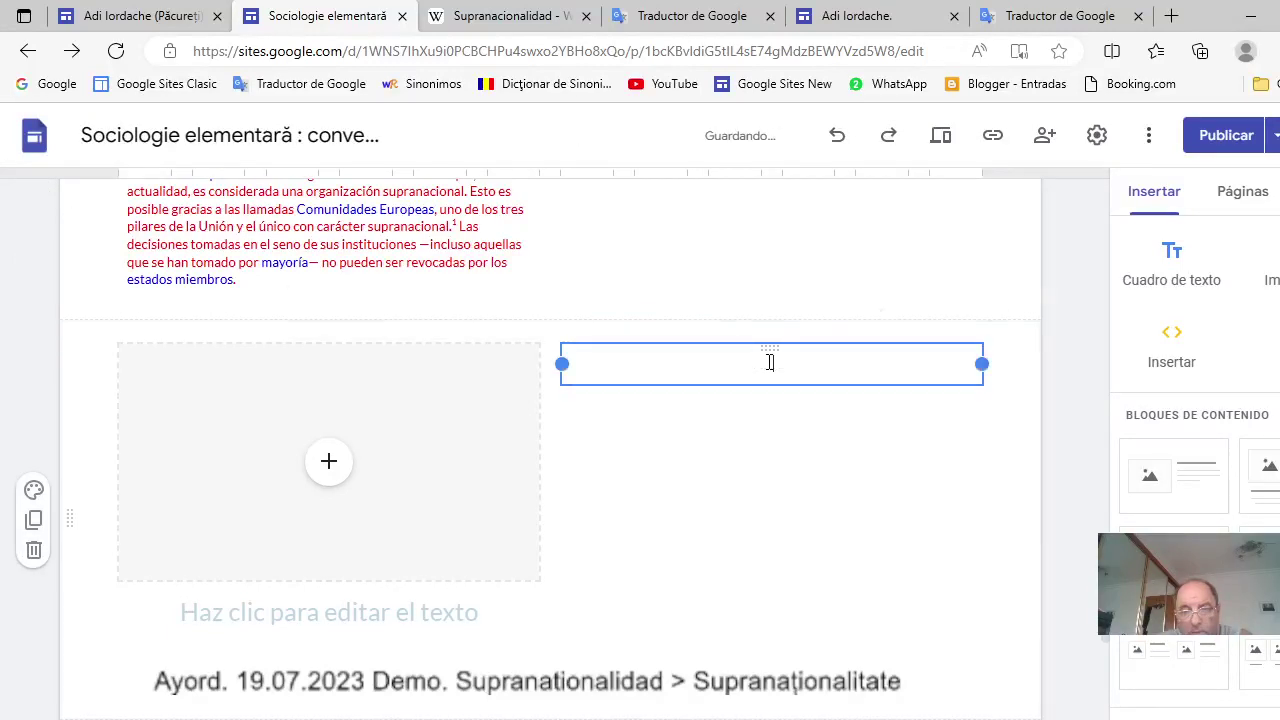
{"action": "right_click", "coordinate": [778, 362]}
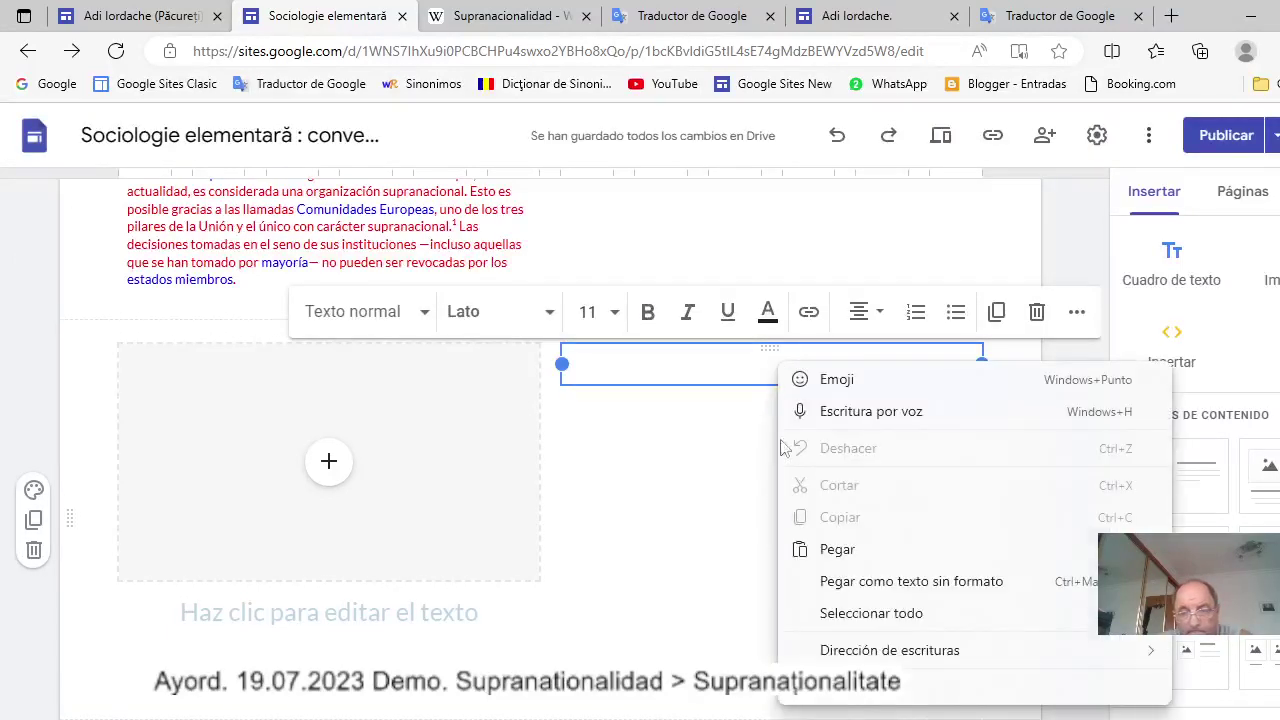
{"action": "left_click", "coordinate": [838, 549]}
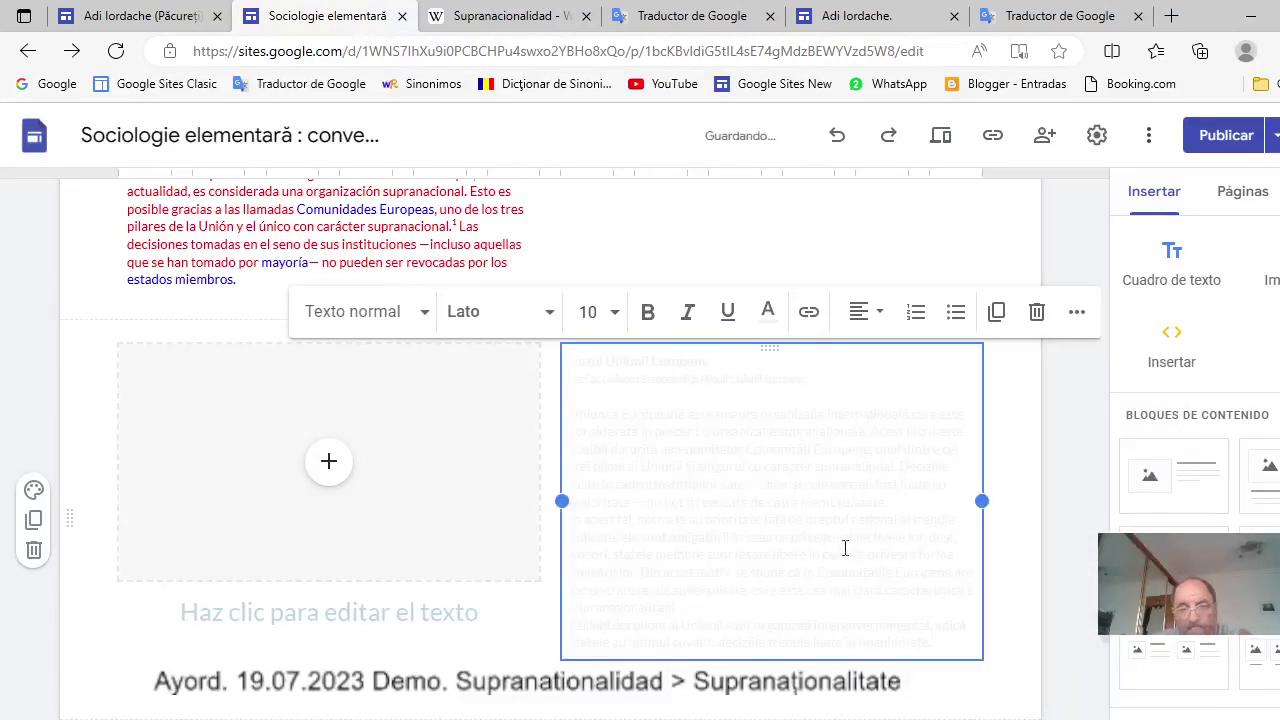
Cut the Spanish "El caso de la Unión Europea" heading and text from the first column beside the Romanian "Index" list.
{"action": "scroll", "coordinate": [471, 462], "scroll_direction": "up", "scroll_amount": 2}
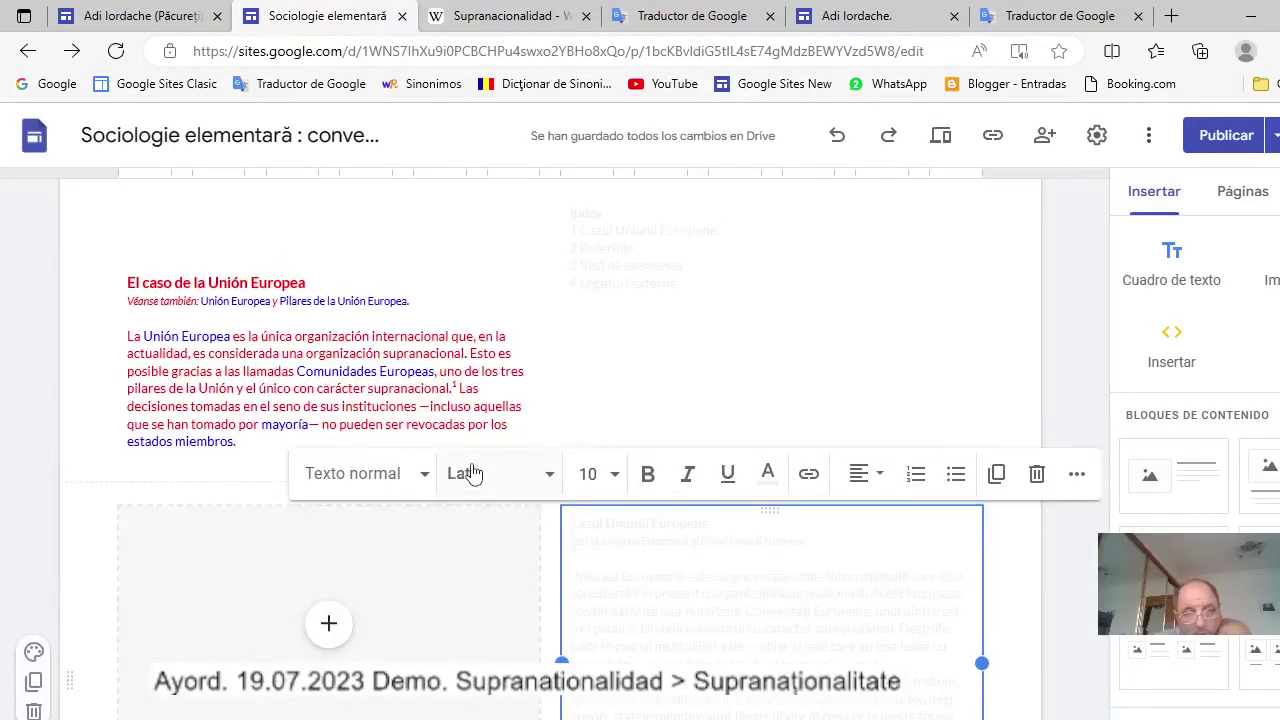
{"action": "left_click", "coordinate": [128, 284]}
{"action": "left_click_drag", "start_coordinate": [128, 284], "coordinate": [240, 443]}
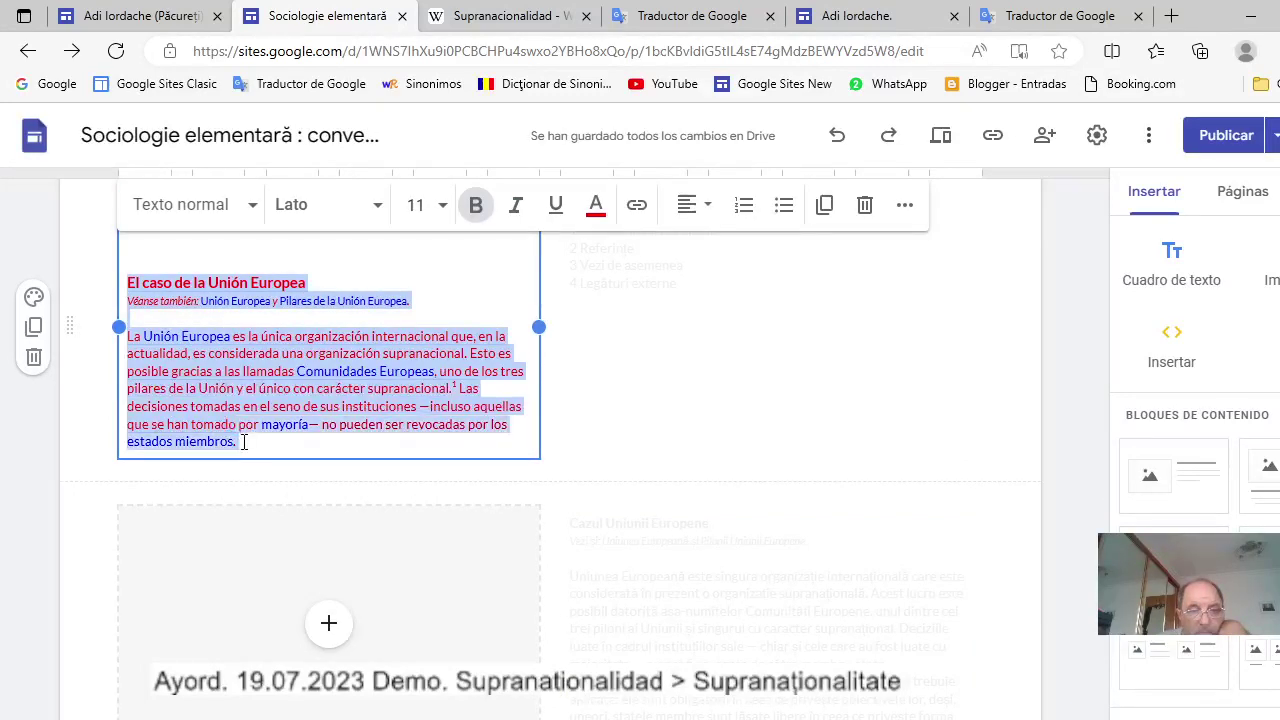
{"action": "right_click", "coordinate": [236, 387]}
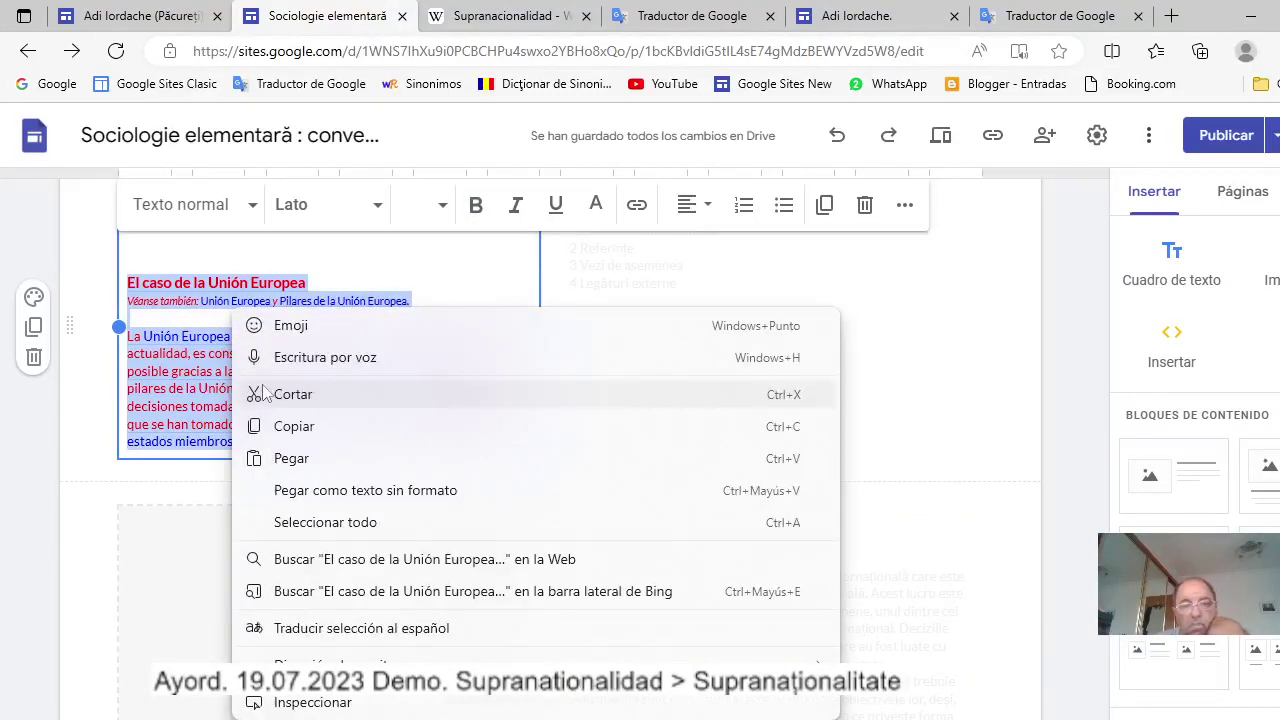
{"action": "left_click", "coordinate": [293, 396]}
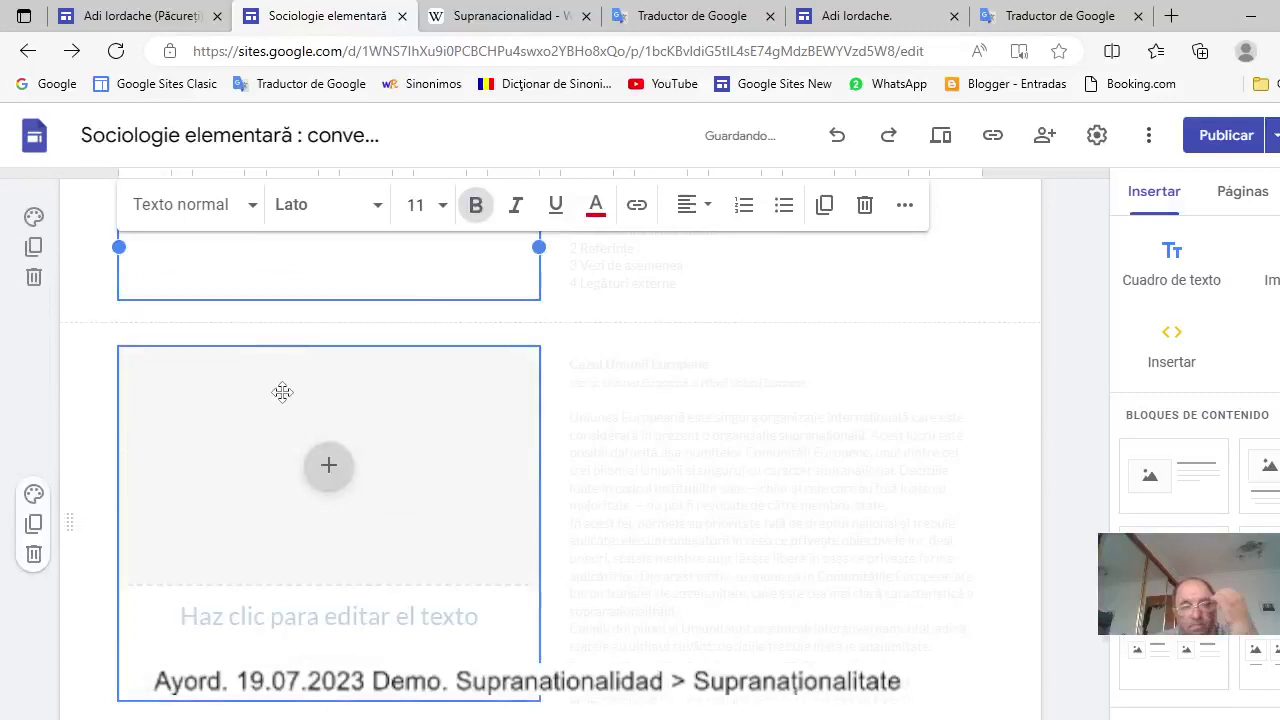
Delete the image and heading placeholders from the first column beside the Romanian "Cazul Uniunii Europene" text.
{"action": "left_click", "coordinate": [471, 514]}
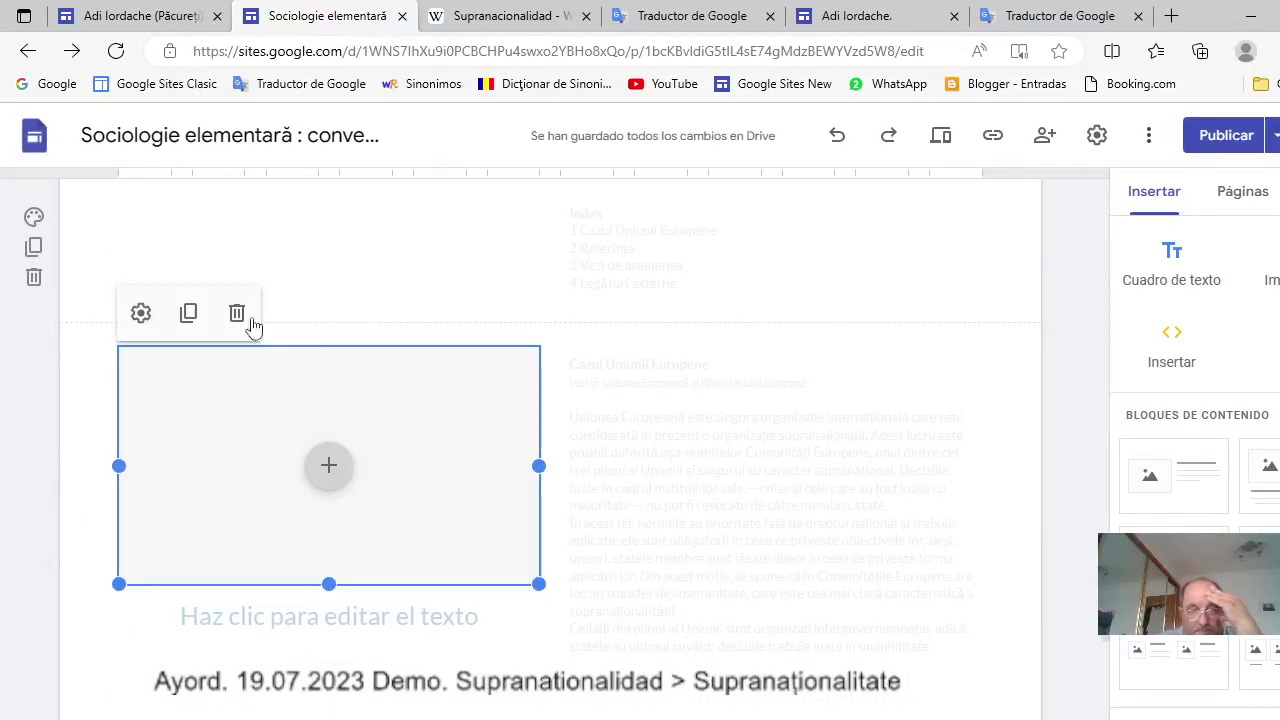
{"action": "left_click", "coordinate": [238, 315]}
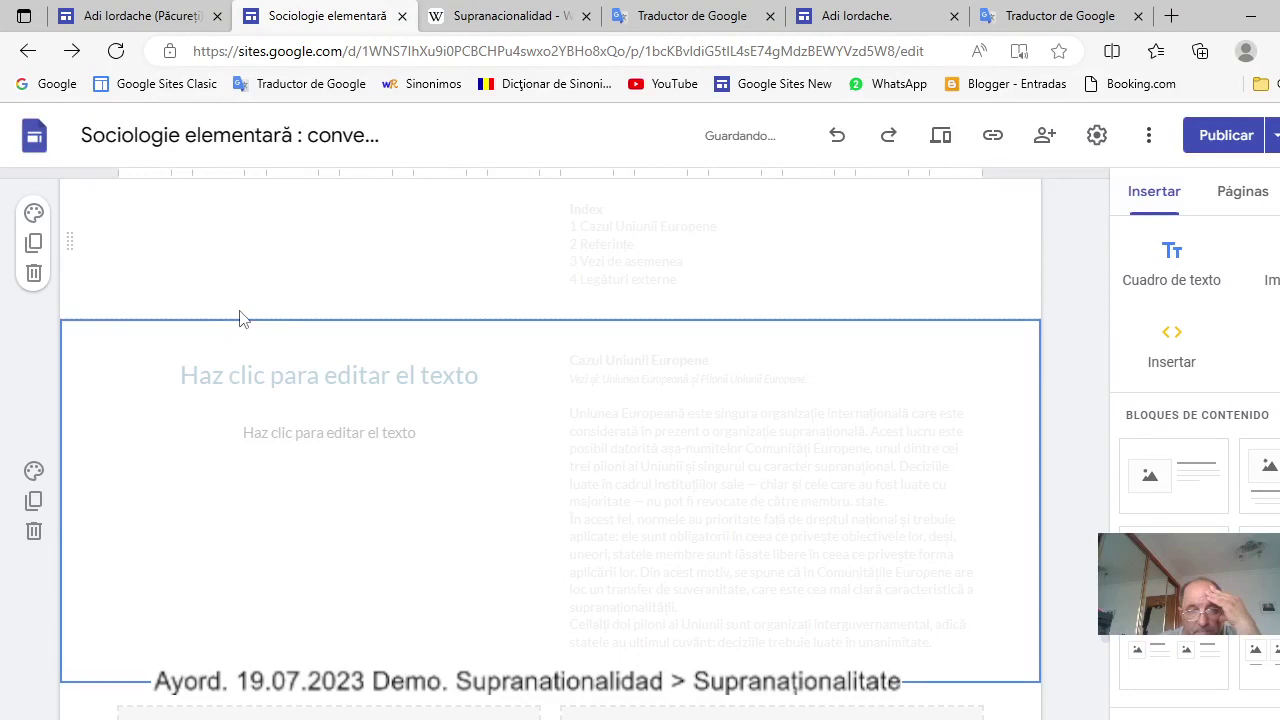
{"action": "left_click", "coordinate": [357, 374]}
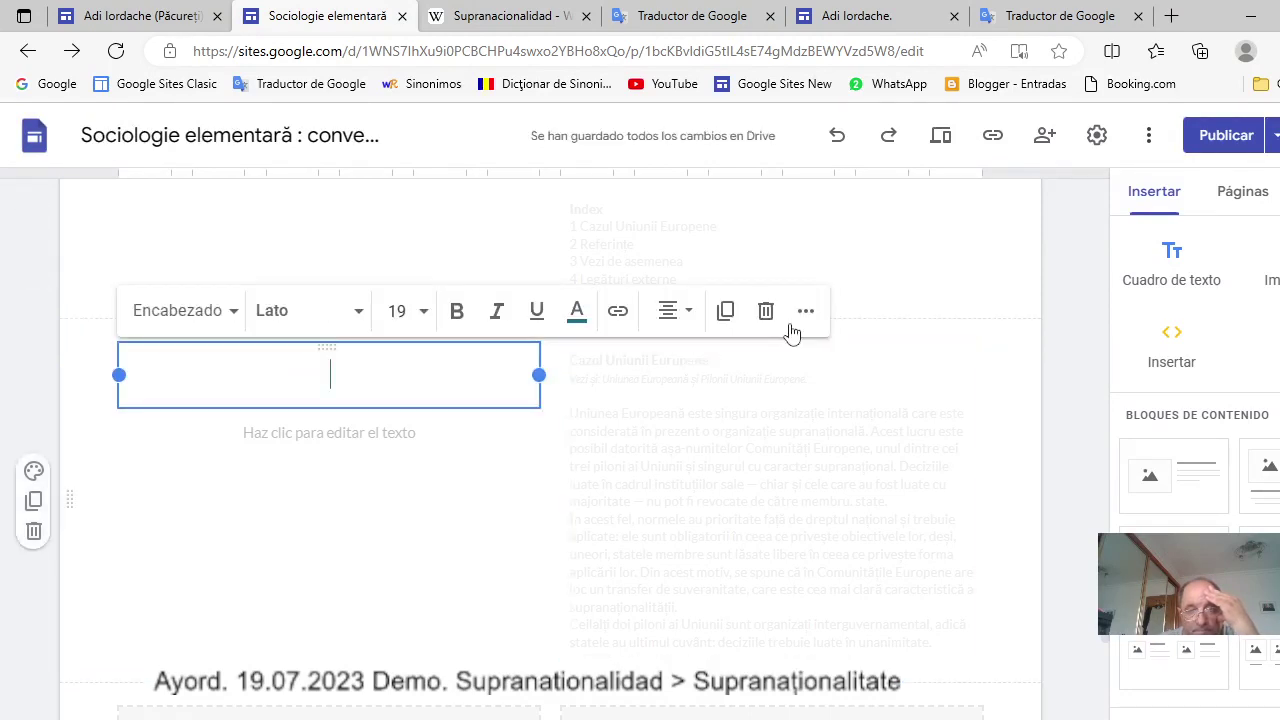
{"action": "left_click", "coordinate": [767, 312]}
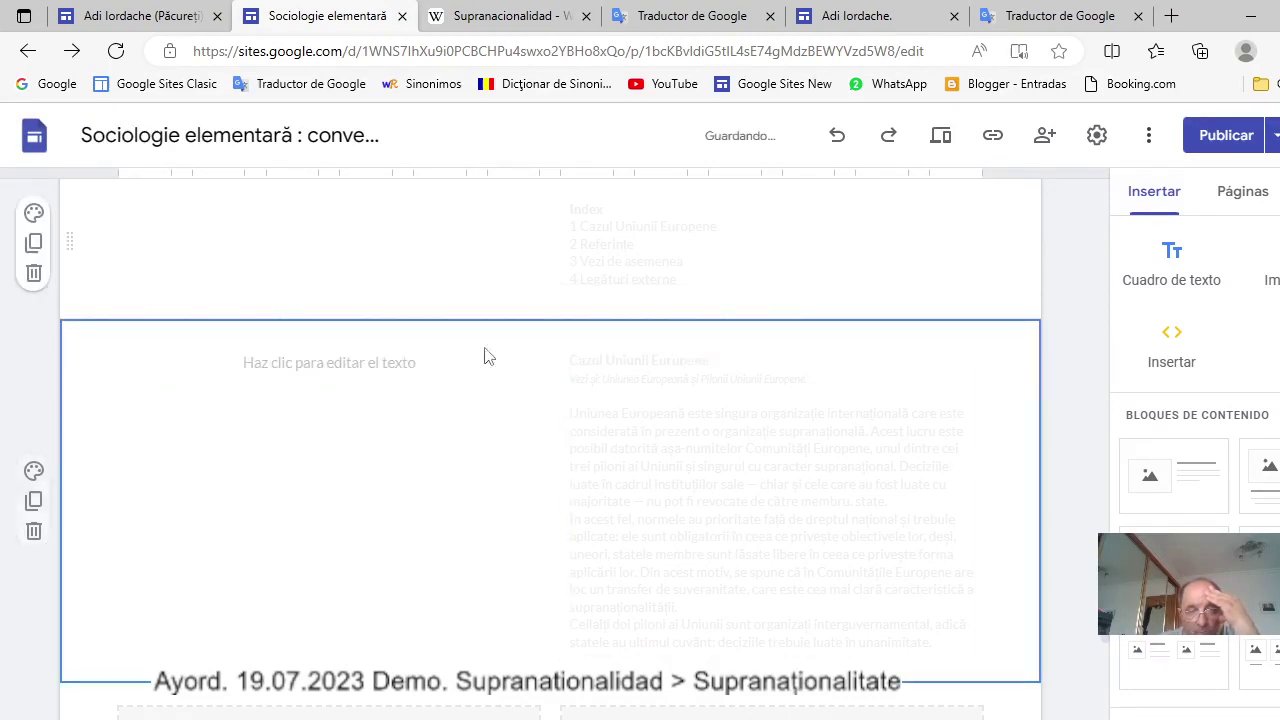
Paste the cut Spanish "El caso de la Unión Europea" text into the first column's body placeholder.
{"action": "left_click", "coordinate": [334, 358]}
{"action": "right_click", "coordinate": [333, 358]}
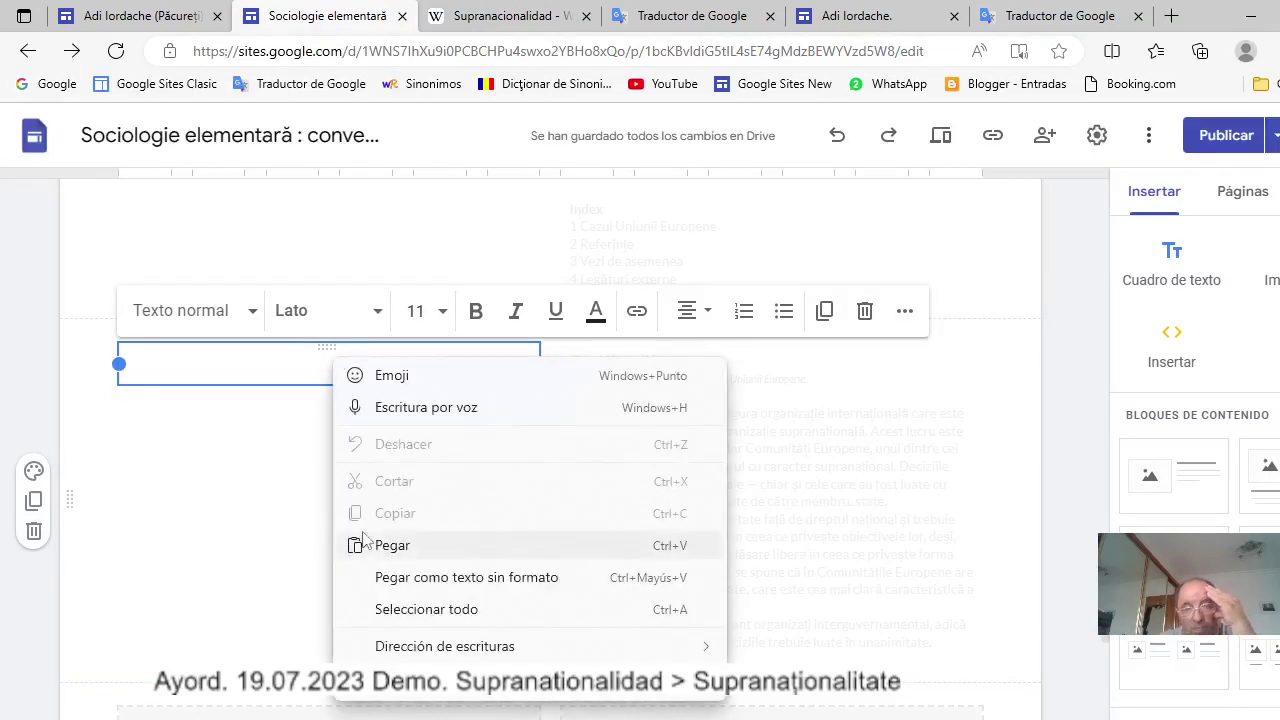
{"action": "left_click", "coordinate": [392, 546]}
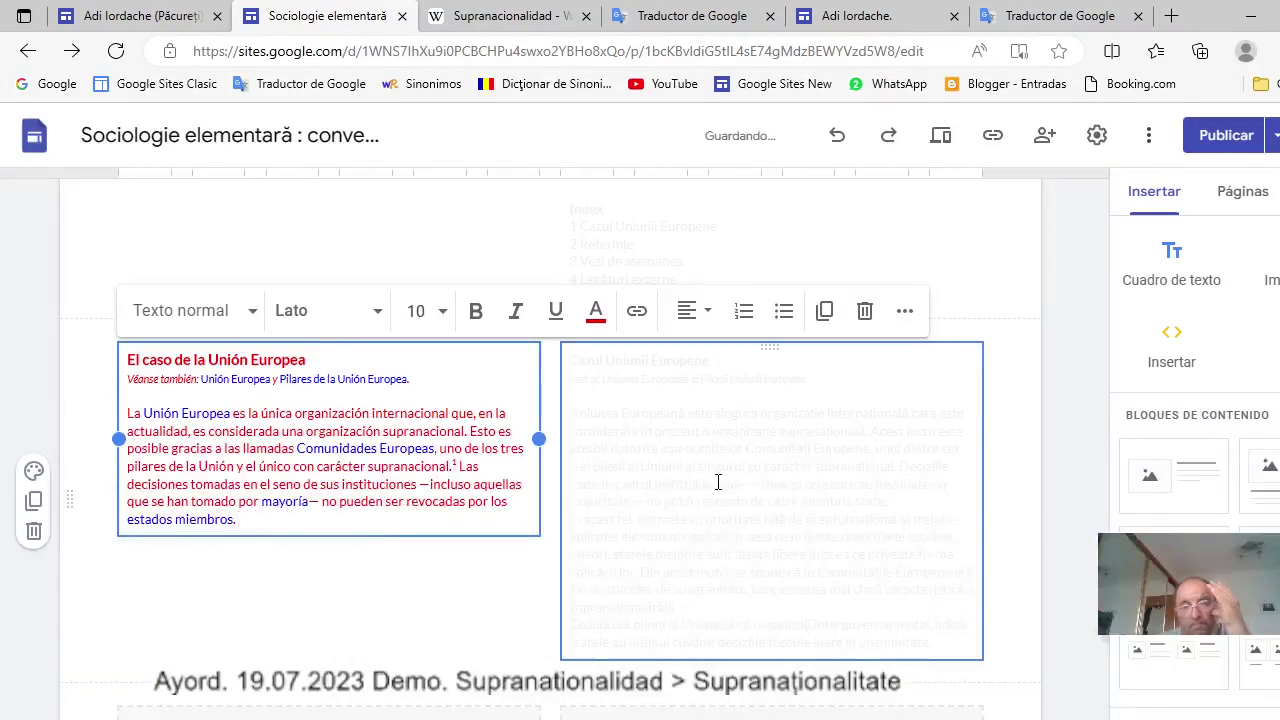
{"action": "scroll", "coordinate": [718, 484], "scroll_direction": "up", "scroll_amount": 5}
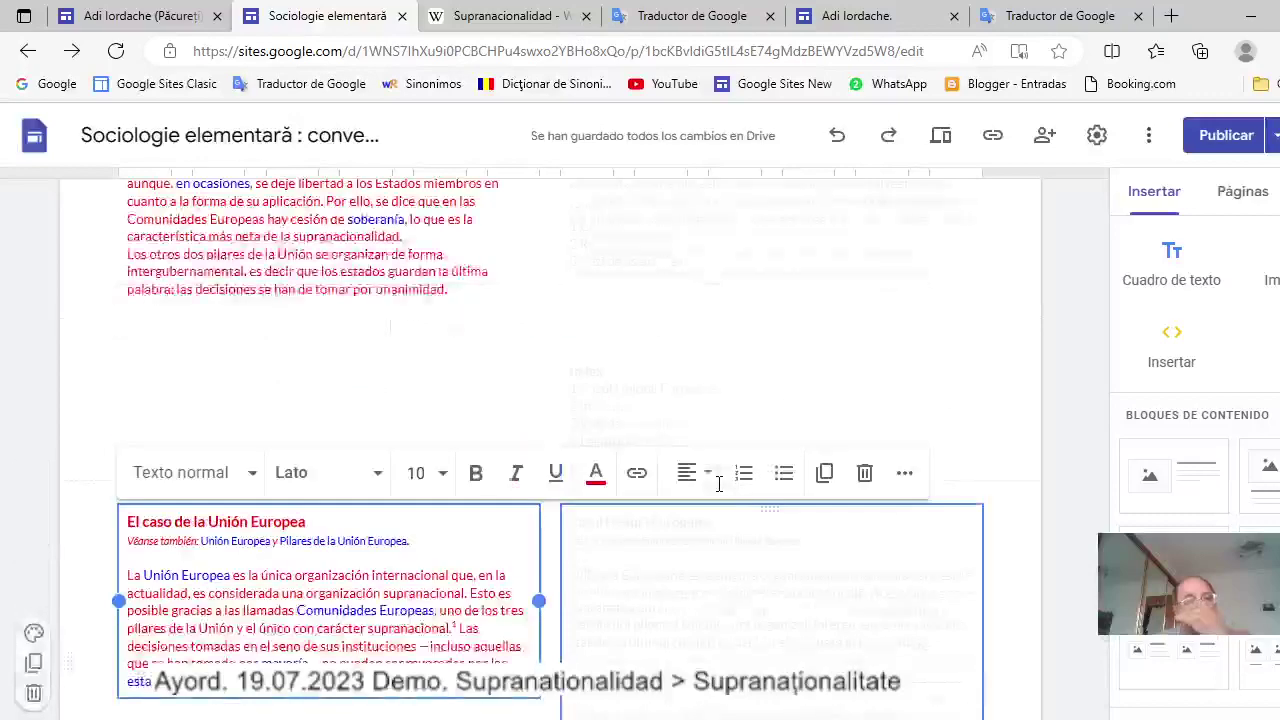
Copy the Spanish "Índice" heading and its four entries from the first column of the three-column section.
{"action": "scroll", "coordinate": [718, 484], "scroll_direction": "up", "scroll_amount": 5}
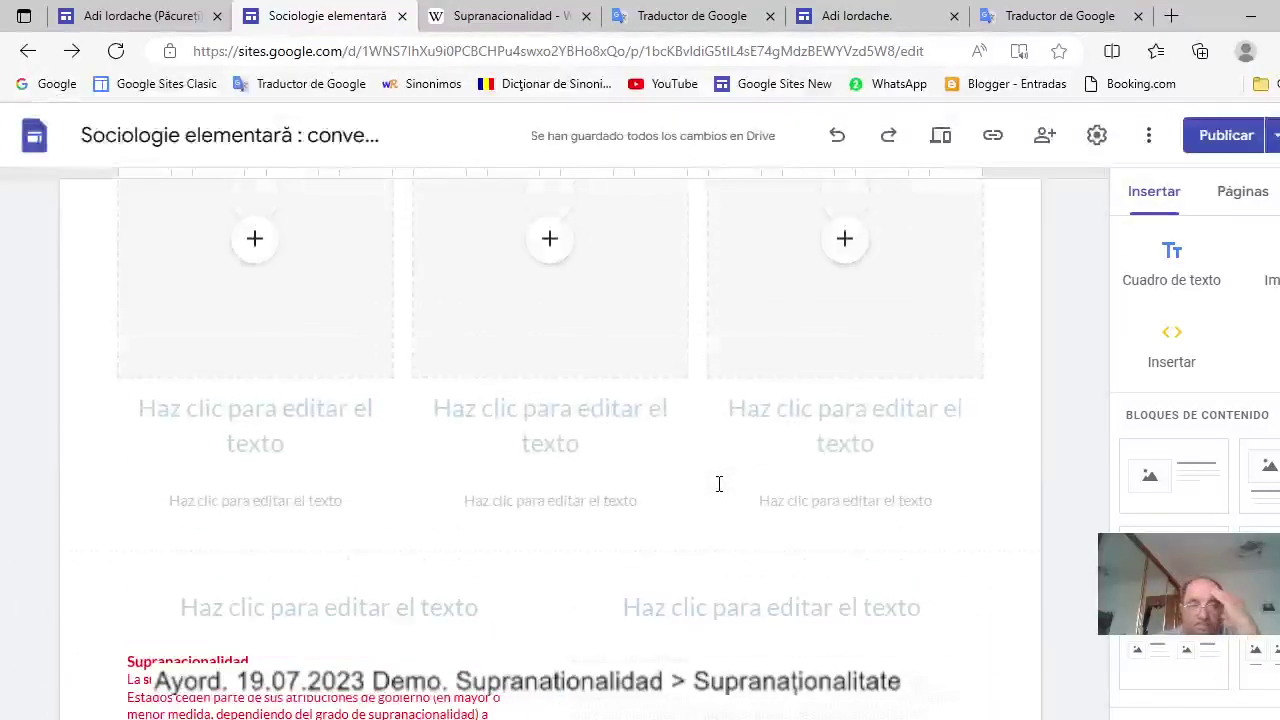
{"action": "scroll", "coordinate": [718, 484], "scroll_direction": "up", "scroll_amount": 1}
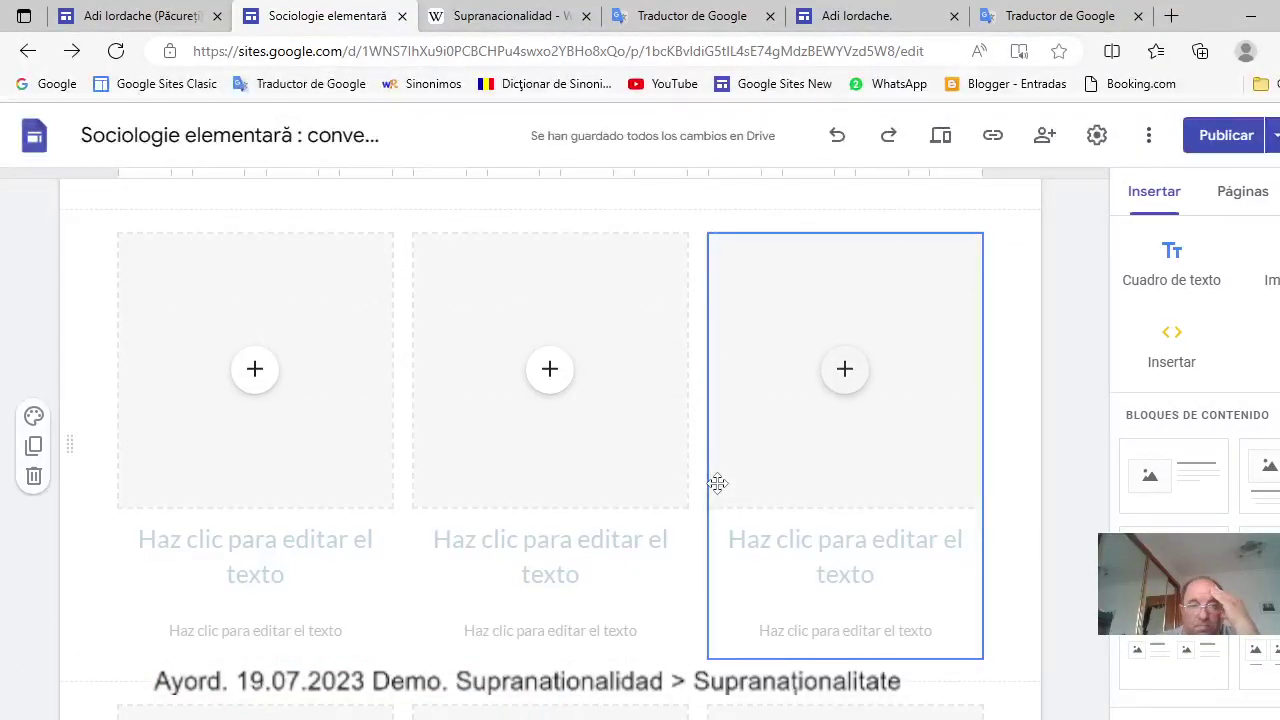
{"action": "scroll", "coordinate": [718, 484], "scroll_direction": "up", "scroll_amount": 5}
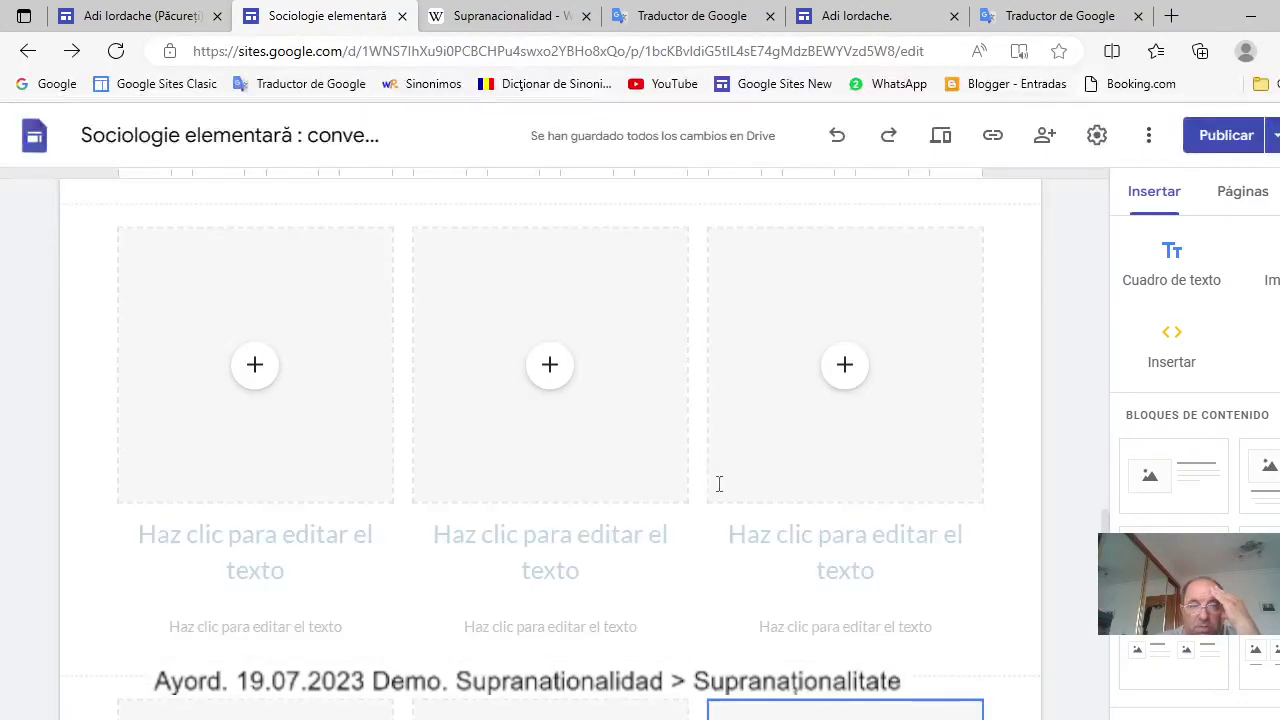
{"action": "scroll", "coordinate": [718, 484], "scroll_direction": "down", "scroll_amount": 10}
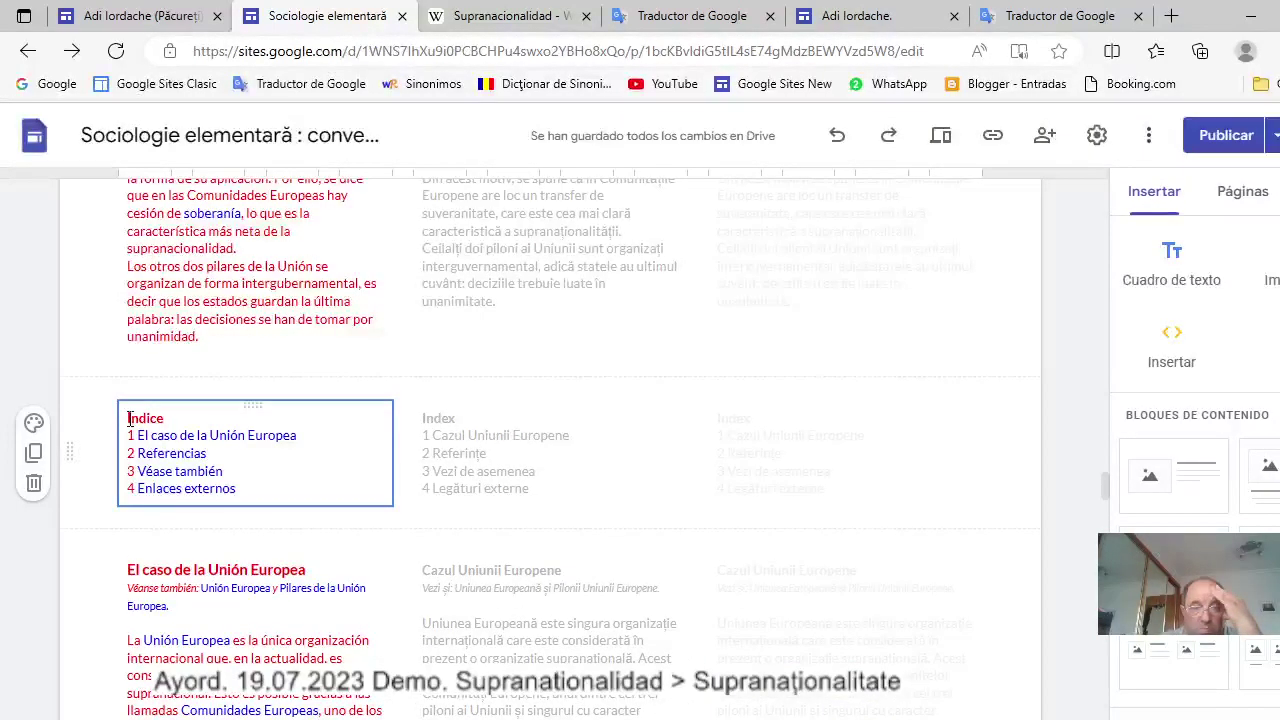
{"action": "left_click_drag", "start_coordinate": [129, 418], "coordinate": [238, 488]}
{"action": "key", "text": "ctrl+c"}
{"action": "right_click", "coordinate": [143, 435]}
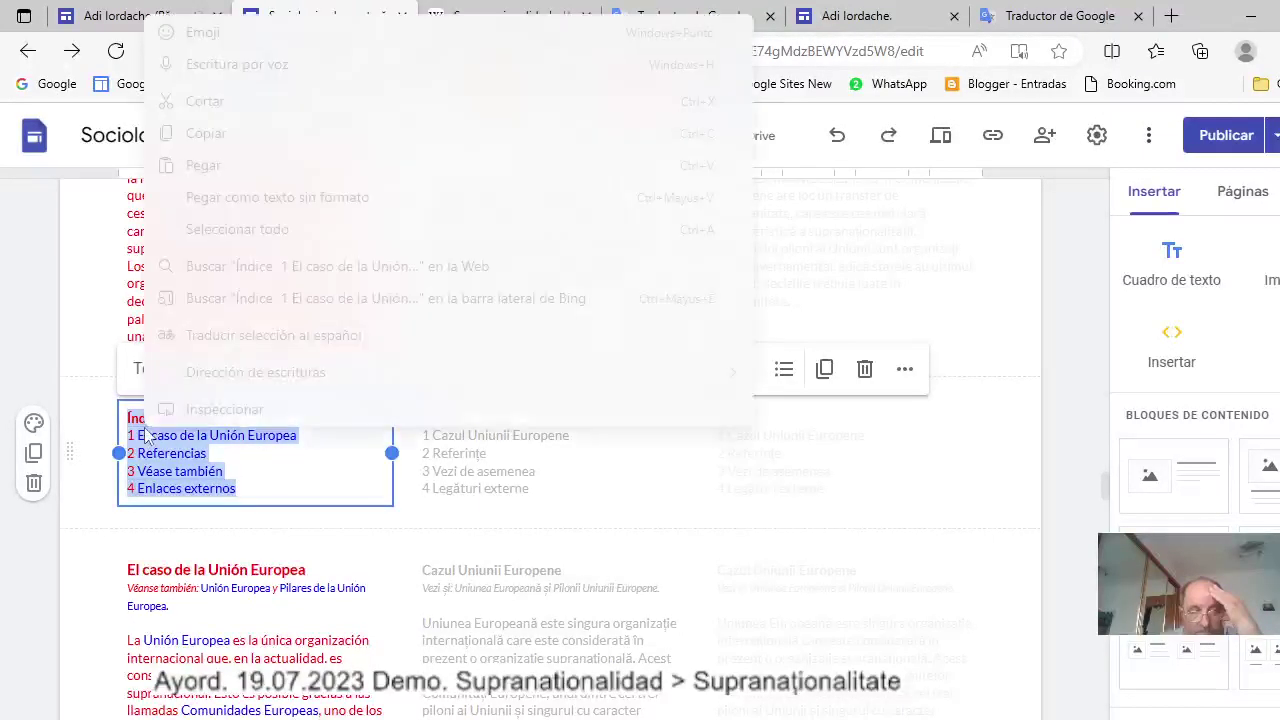
{"action": "left_click", "coordinate": [215, 136]}
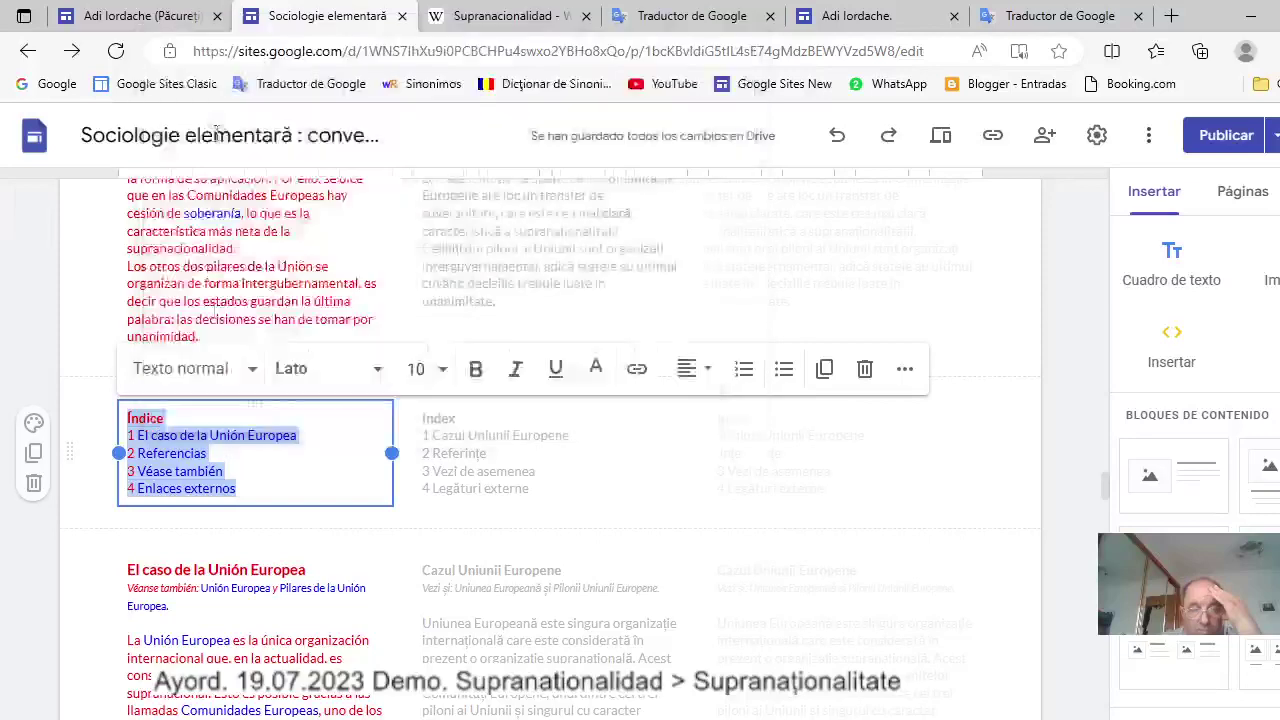
Paste the copied Spanish "Índice" list into the empty first column beside the Romanian "Index" in the two-column layout.
{"action": "scroll", "coordinate": [306, 495], "scroll_direction": "down", "scroll_amount": 5}
{"action": "scroll", "coordinate": [306, 499], "scroll_direction": "down", "scroll_amount": 3}
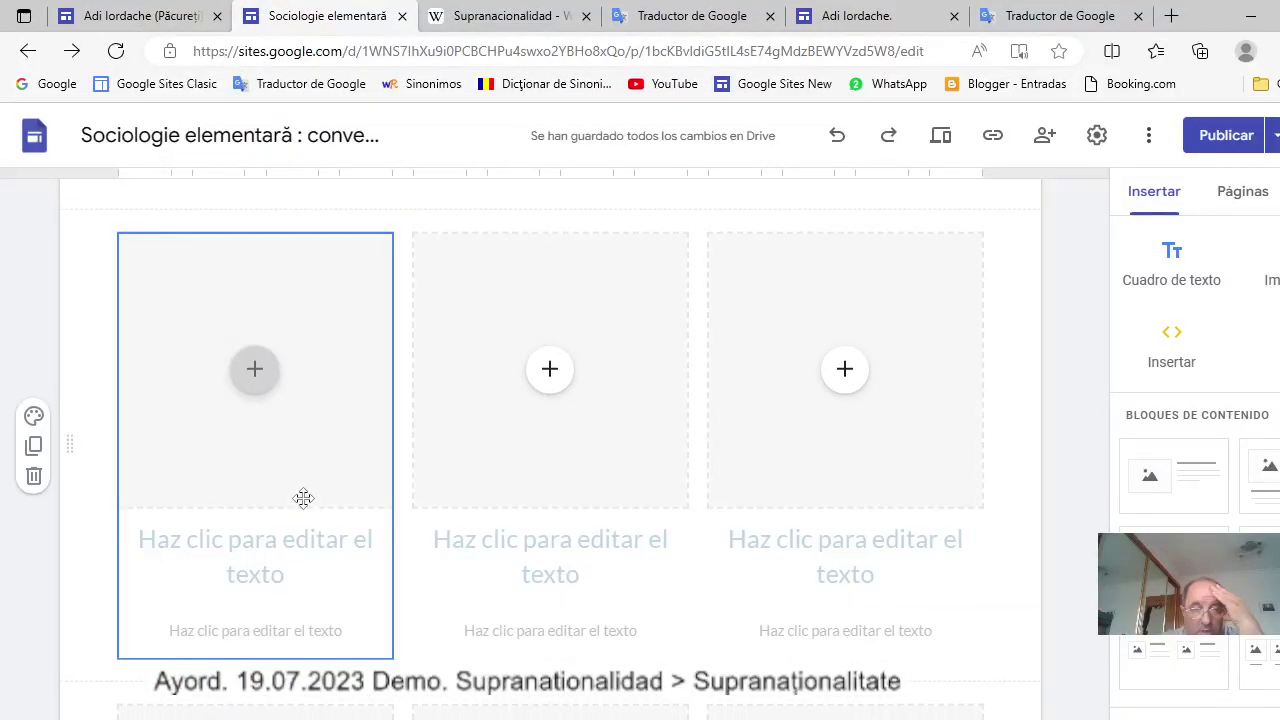
{"action": "scroll", "coordinate": [303, 500], "scroll_direction": "down", "scroll_amount": 8}
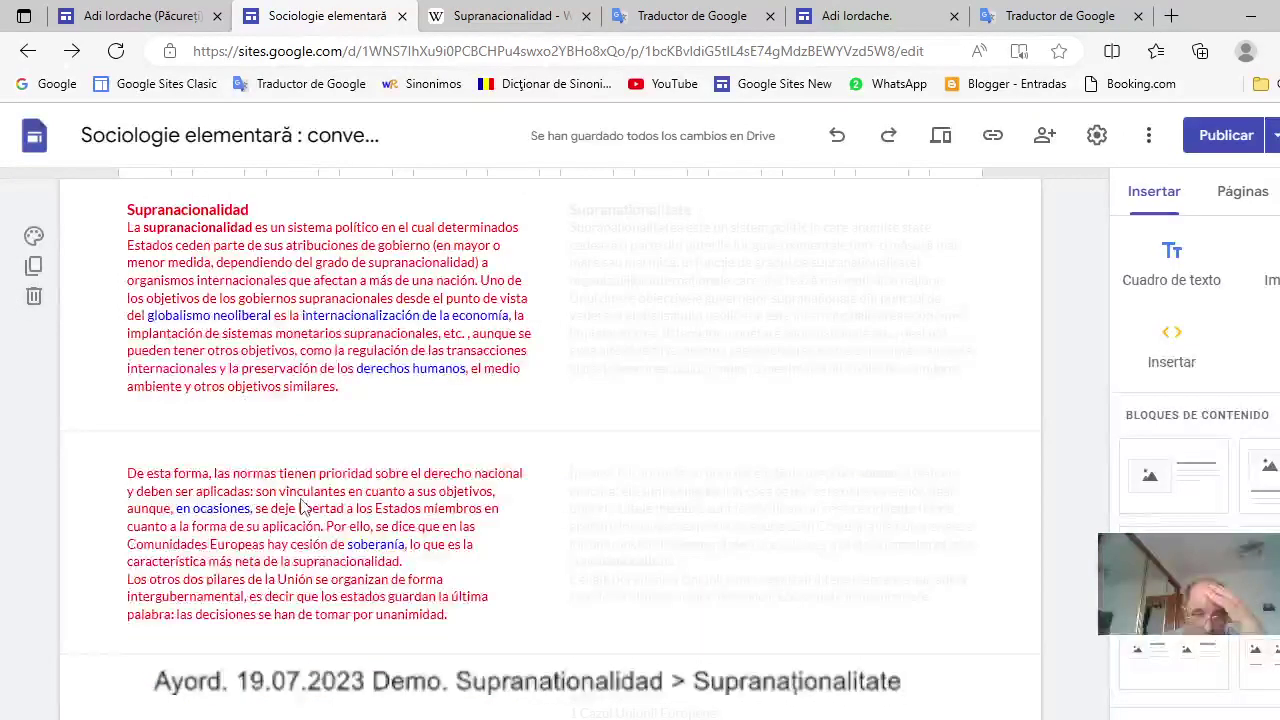
{"action": "scroll", "coordinate": [300, 505], "scroll_direction": "down", "scroll_amount": 5}
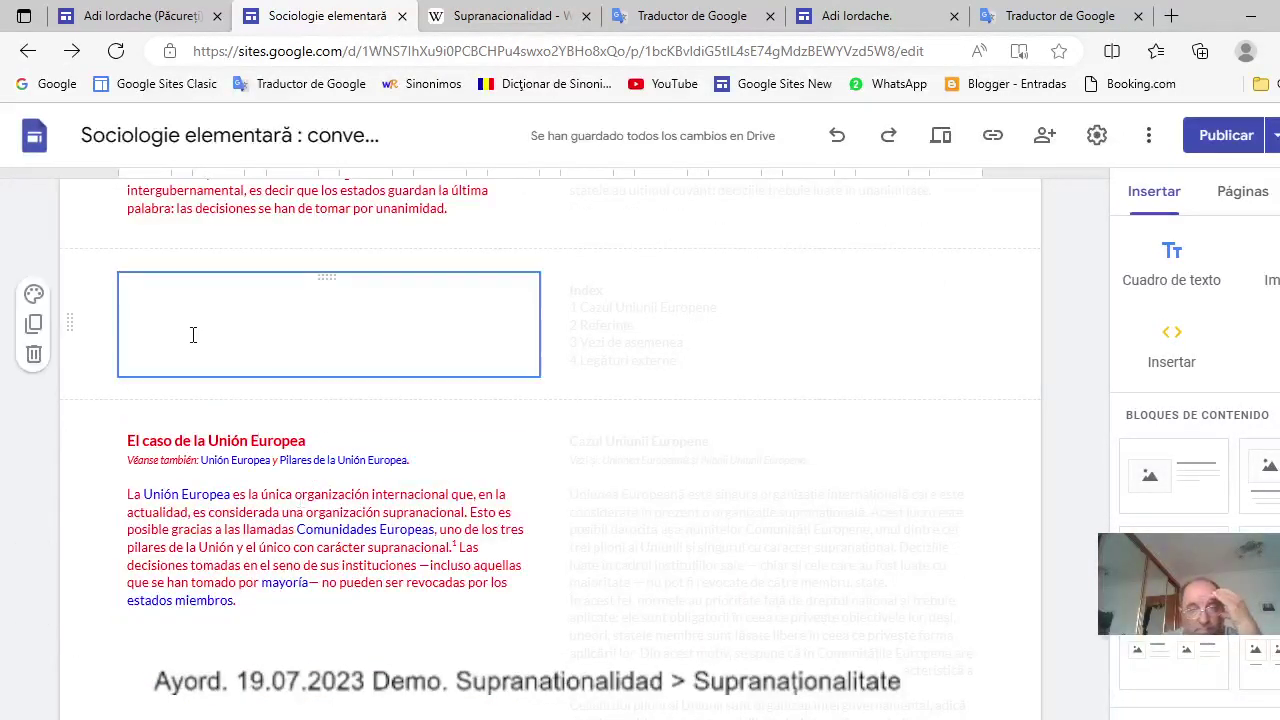
{"action": "left_click", "coordinate": [143, 291]}
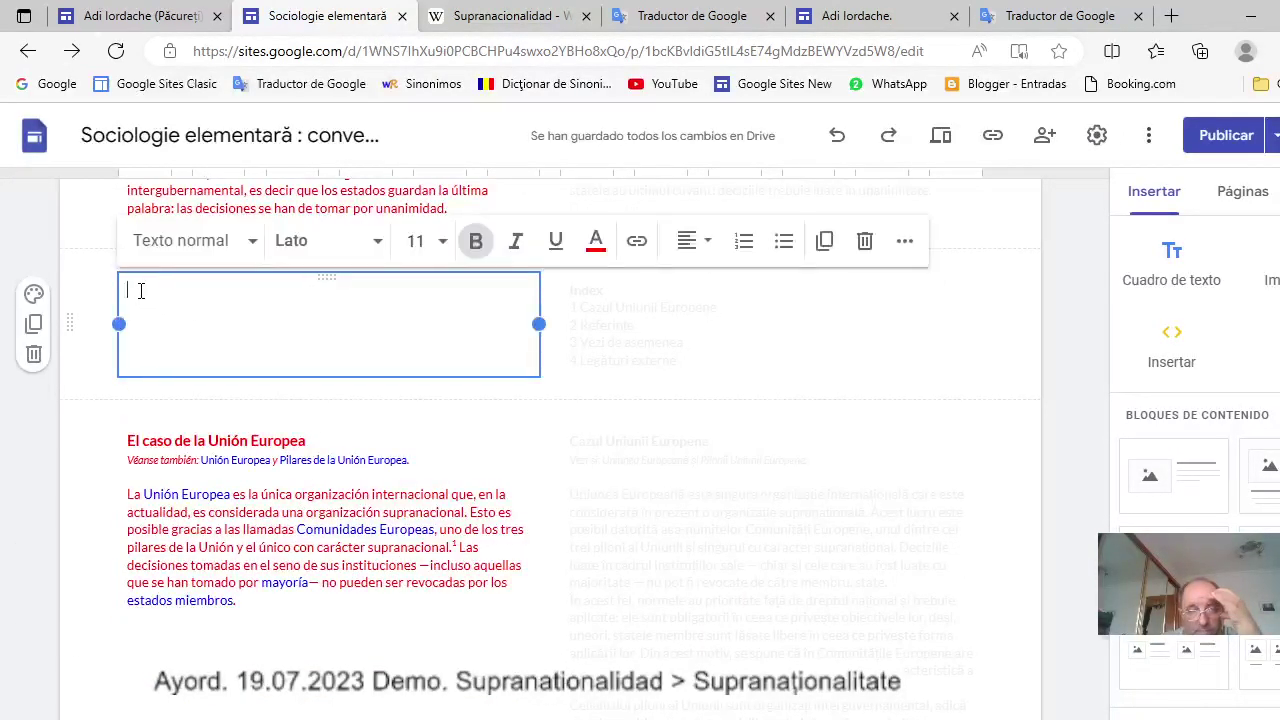
{"action": "right_click", "coordinate": [131, 289]}
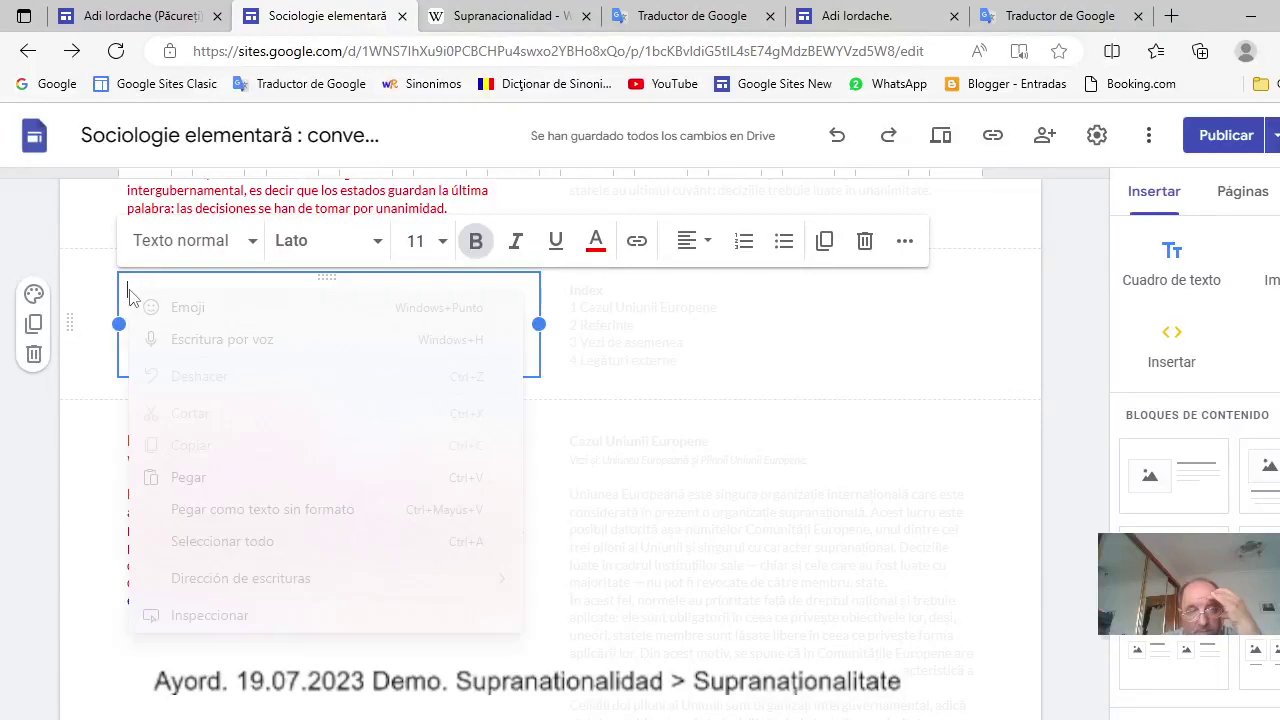
{"action": "left_click", "coordinate": [184, 480]}
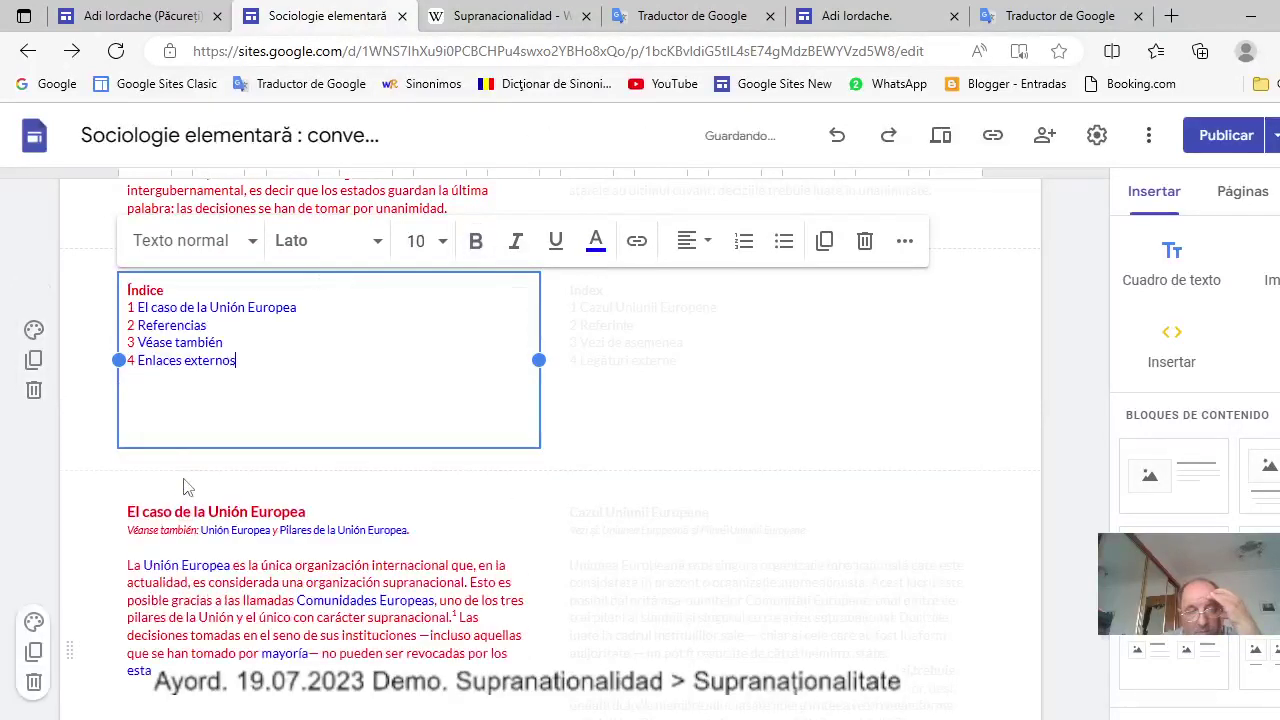
Delete the blank lines below "4 Enlaces externos" in the two-column Spanish "Índice" box.
{"action": "left_click", "coordinate": [190, 424]}
{"action": "key", "text": "BackSpace"}
{"action": "key", "text": "BackSpace"}
{"action": "key", "text": "BackSpace"}
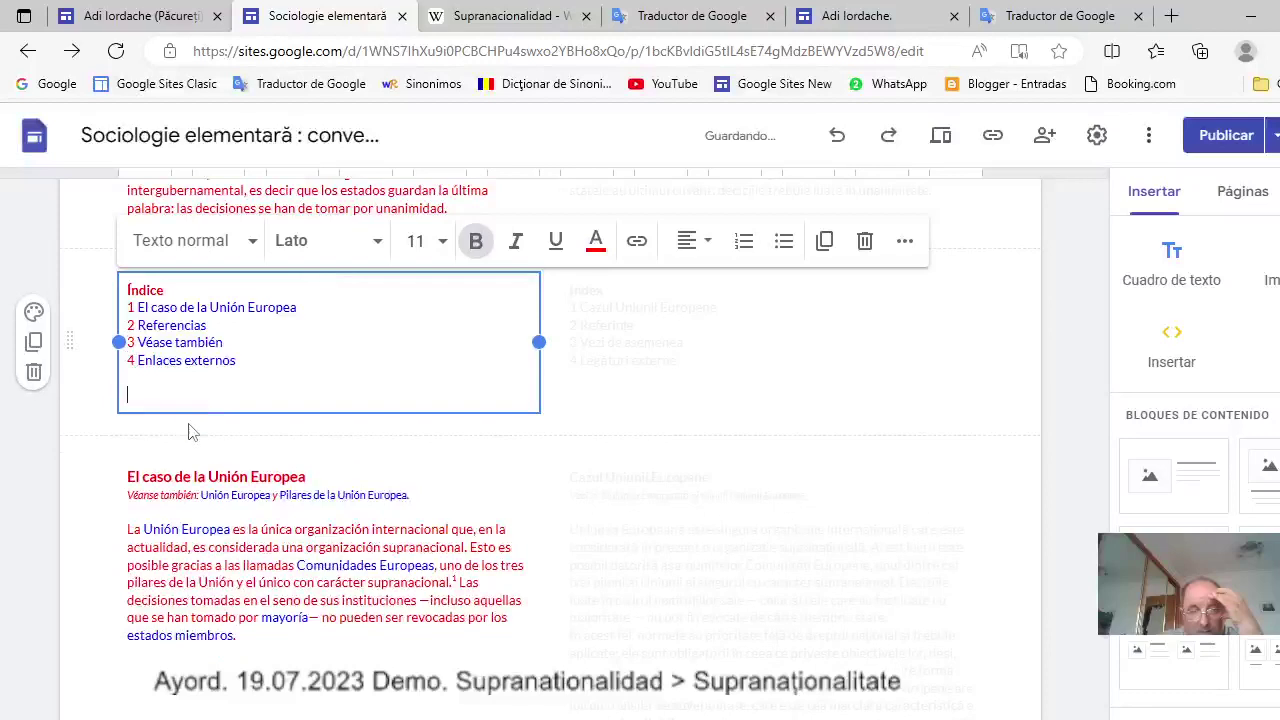
{"action": "key", "text": "BackSpace"}
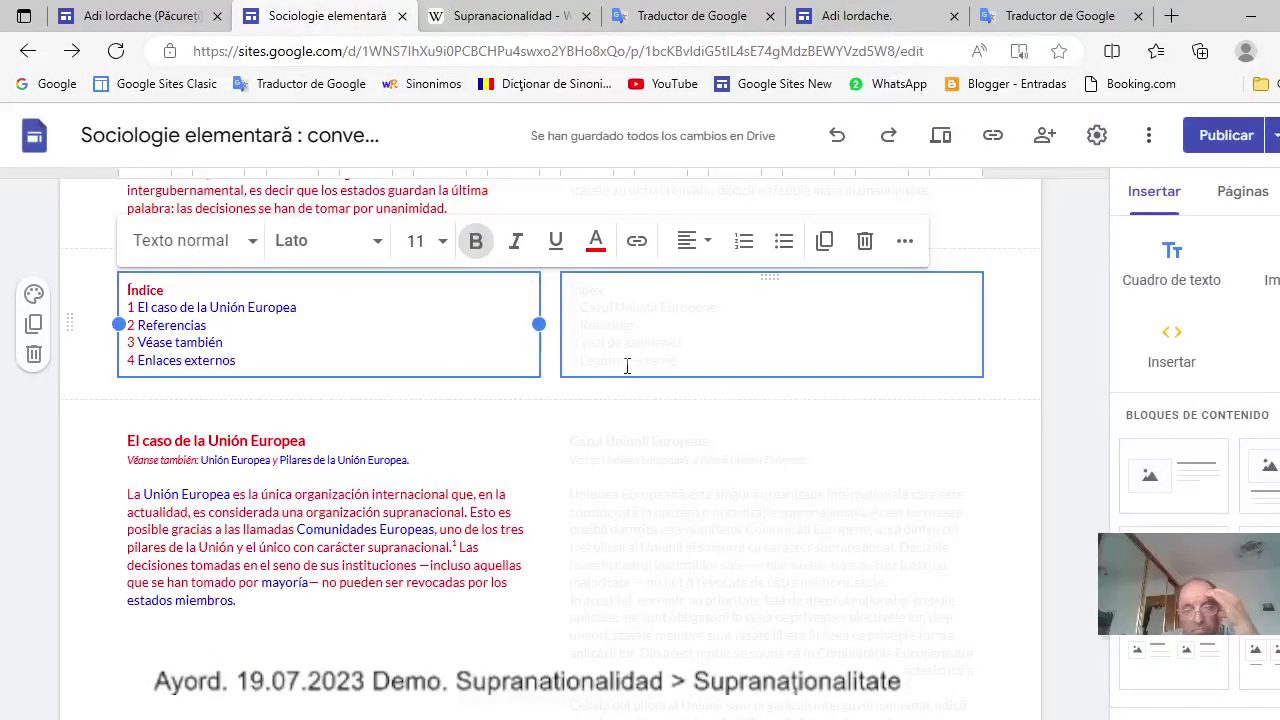
Copy the Spanish text from "De esta forma, las normas" through "unanimidad." in the four-column section's first column.
{"action": "scroll", "coordinate": [463, 357], "scroll_direction": "up", "scroll_amount": 3}
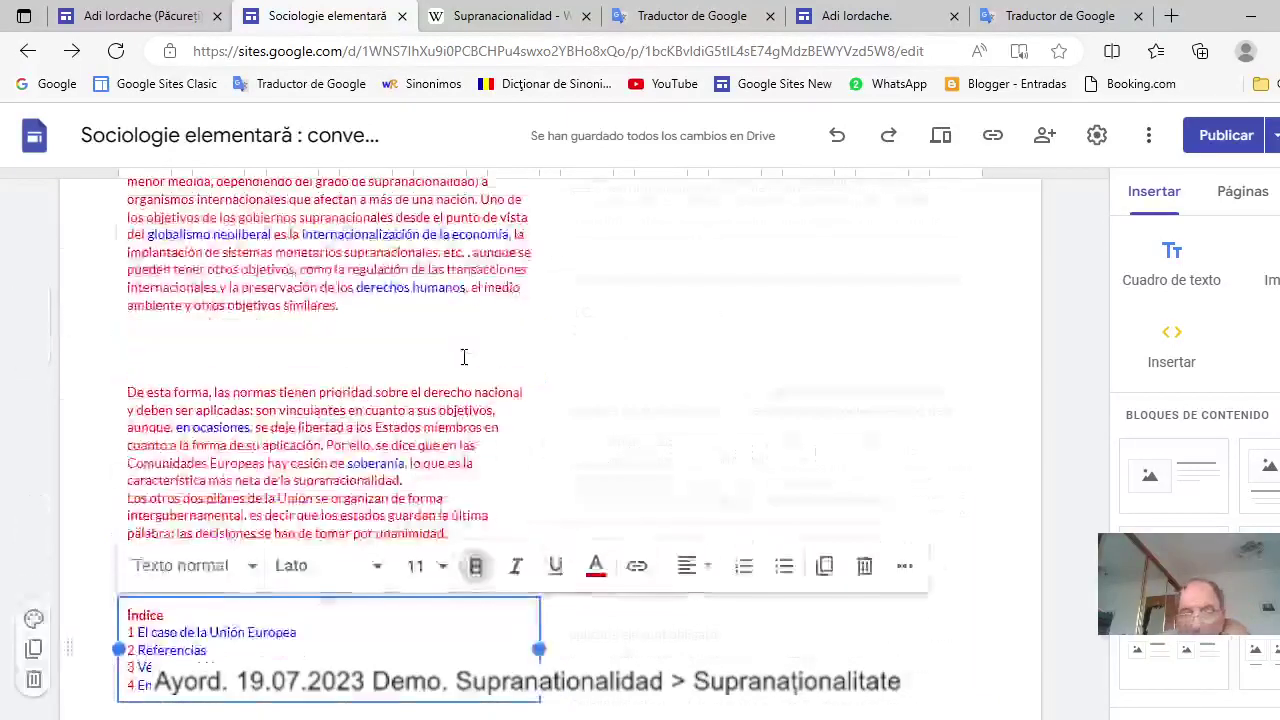
{"action": "scroll", "coordinate": [463, 357], "scroll_direction": "up", "scroll_amount": 6}
{"action": "scroll", "coordinate": [462, 357], "scroll_direction": "down", "scroll_amount": 2}
{"action": "scroll", "coordinate": [462, 357], "scroll_direction": "up", "scroll_amount": 8}
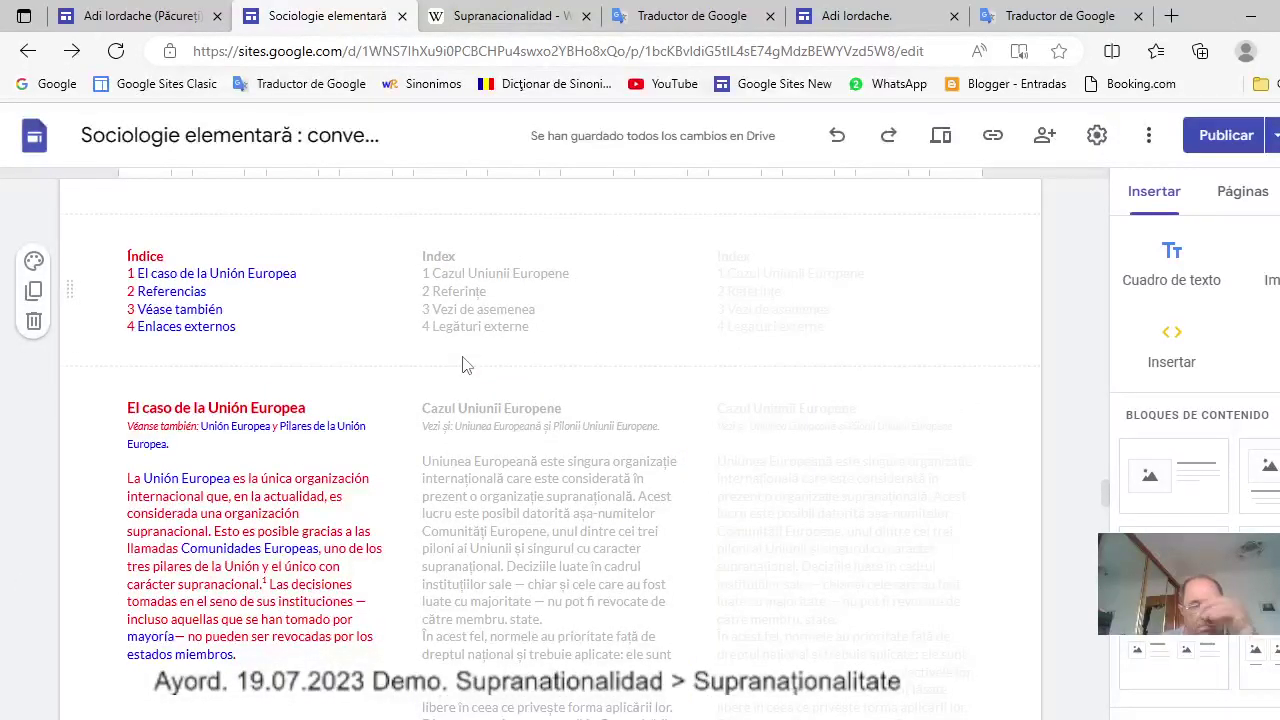
{"action": "scroll", "coordinate": [463, 365], "scroll_direction": "up", "scroll_amount": 2}
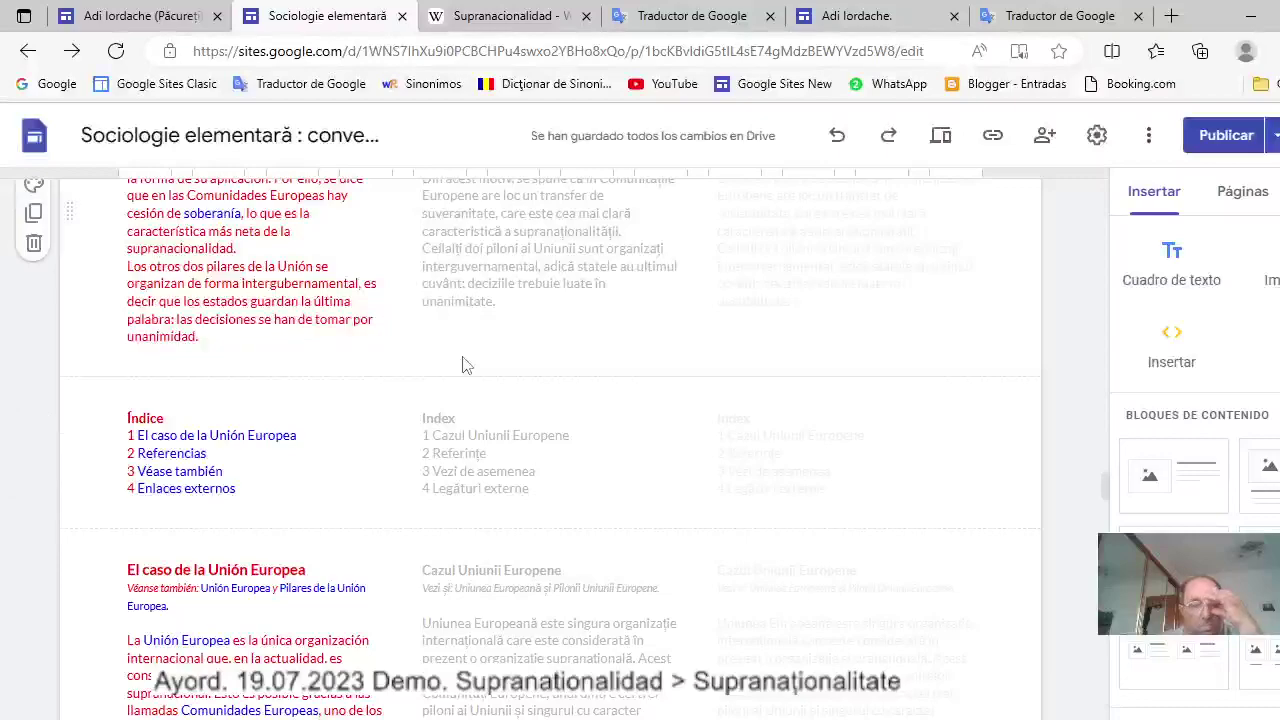
{"action": "scroll", "coordinate": [462, 364], "scroll_direction": "up", "scroll_amount": 8}
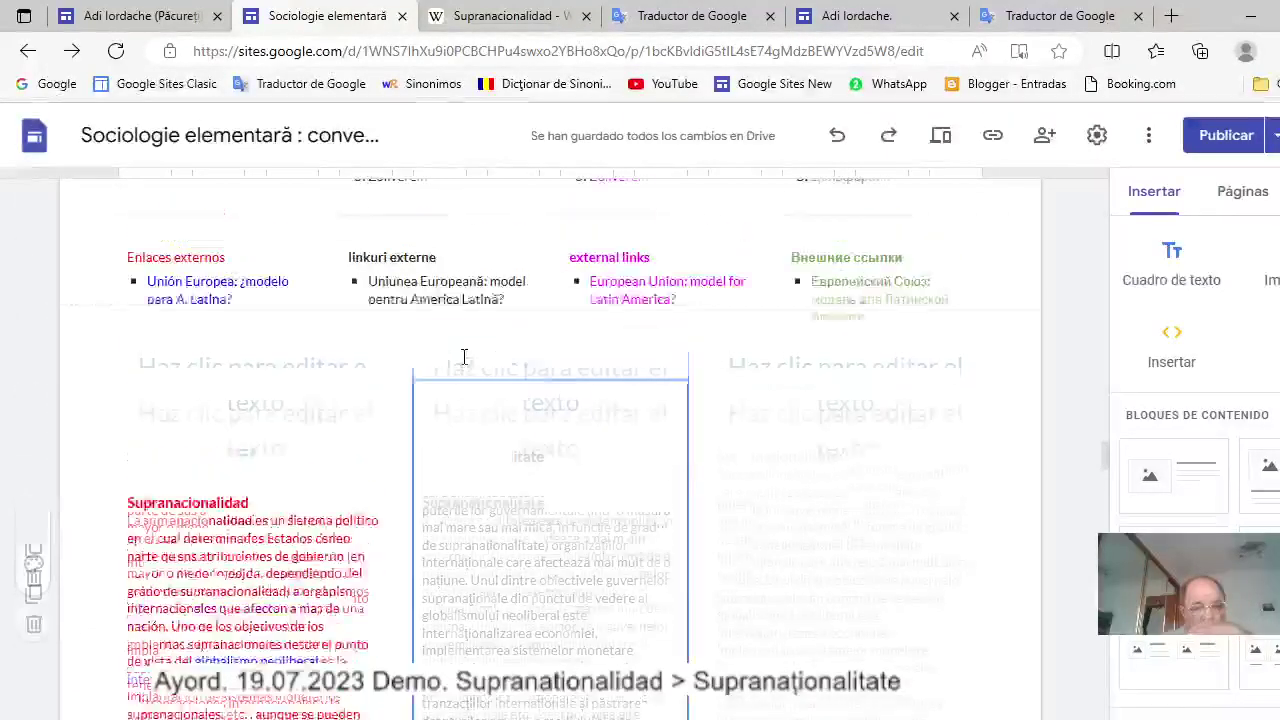
{"action": "scroll", "coordinate": [462, 364], "scroll_direction": "up", "scroll_amount": 6}
{"action": "scroll", "coordinate": [463, 362], "scroll_direction": "up", "scroll_amount": 10}
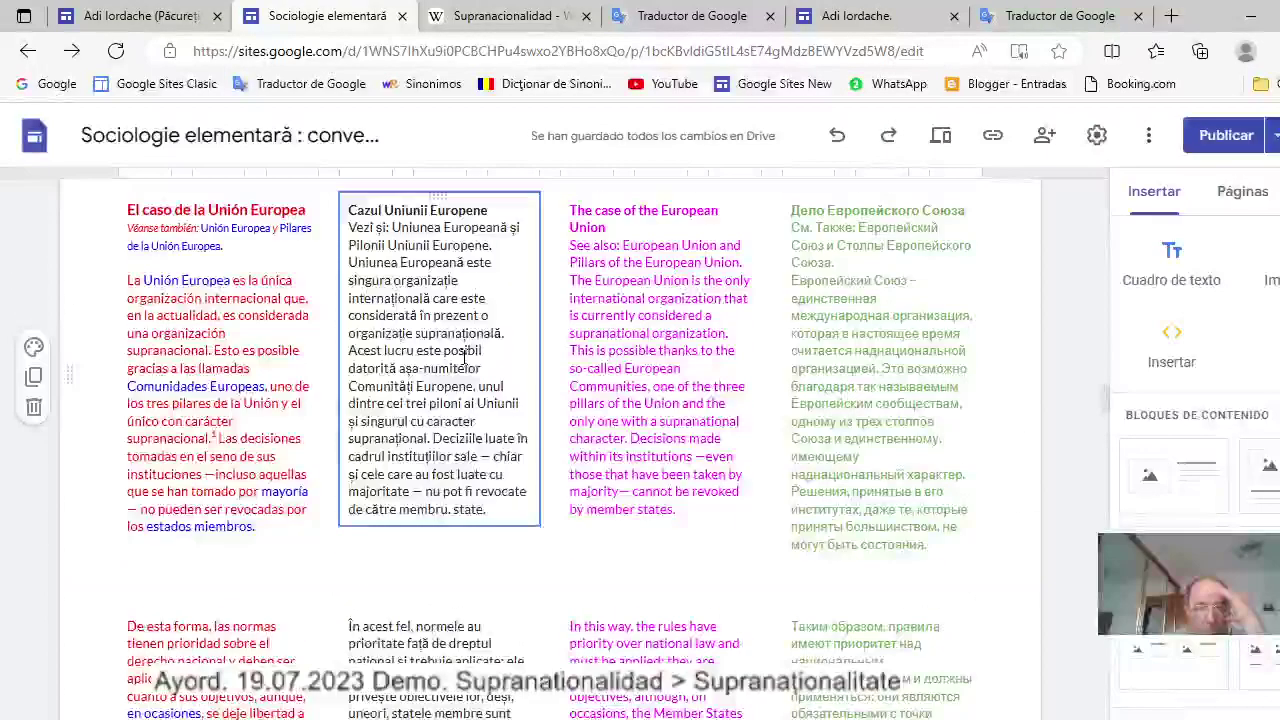
{"action": "scroll", "coordinate": [464, 360], "scroll_direction": "down", "scroll_amount": 4}
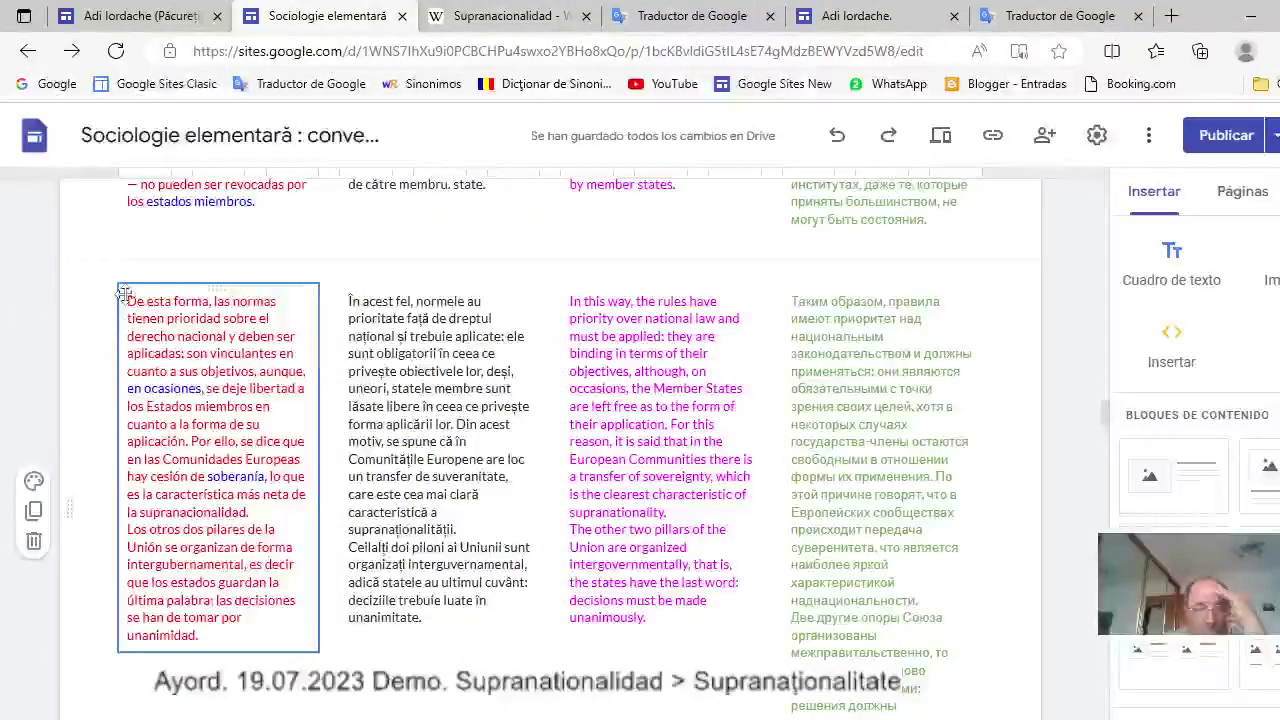
{"action": "left_click_drag", "start_coordinate": [129, 299], "coordinate": [219, 636]}
{"action": "right_click", "coordinate": [182, 460]}
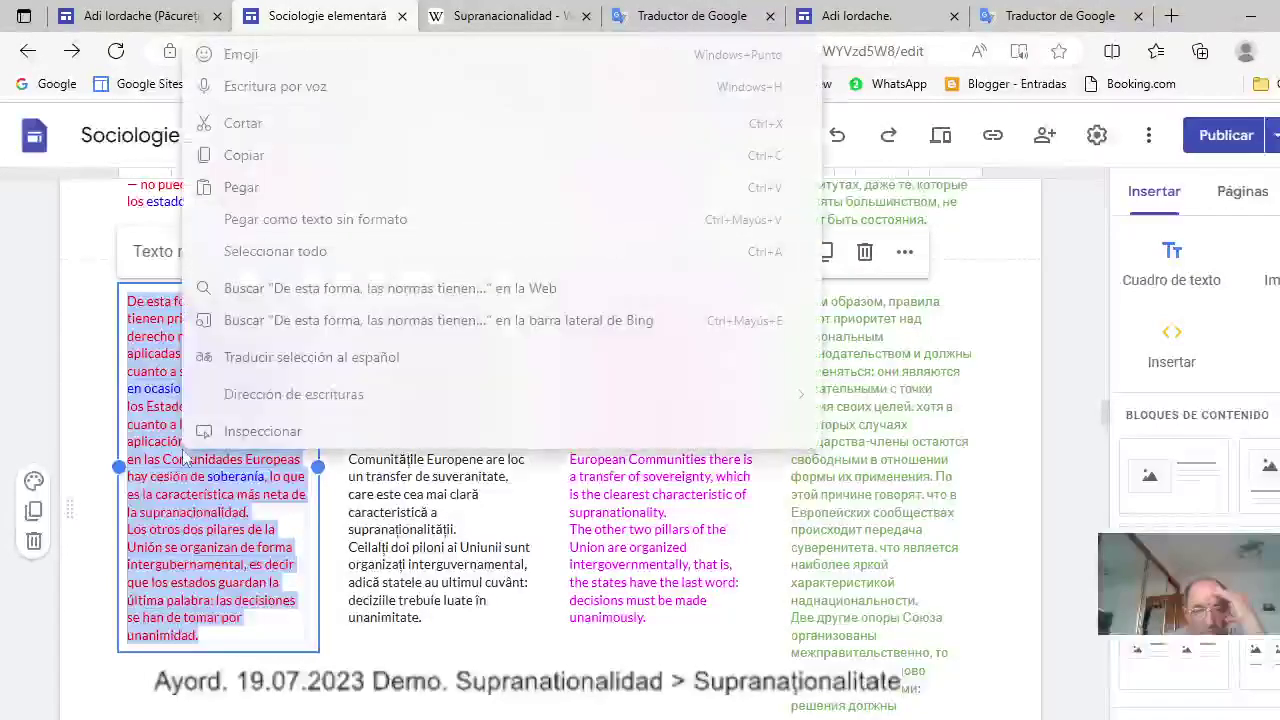
{"action": "left_click", "coordinate": [243, 157]}
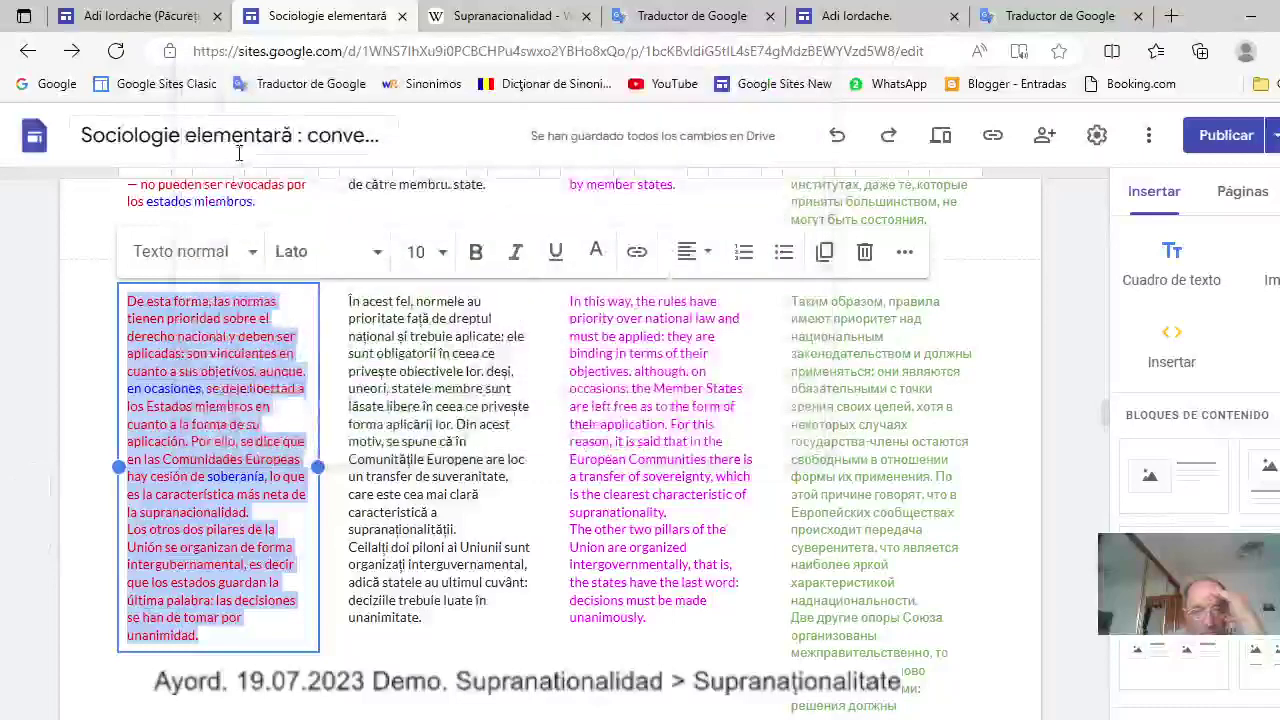
Paste the copied "De esta forma" text on a new line after "estados miembros." in the three-column layout's Spanish column.
{"action": "left_click_drag", "start_coordinate": [1106, 412], "coordinate": [1107, 520]}
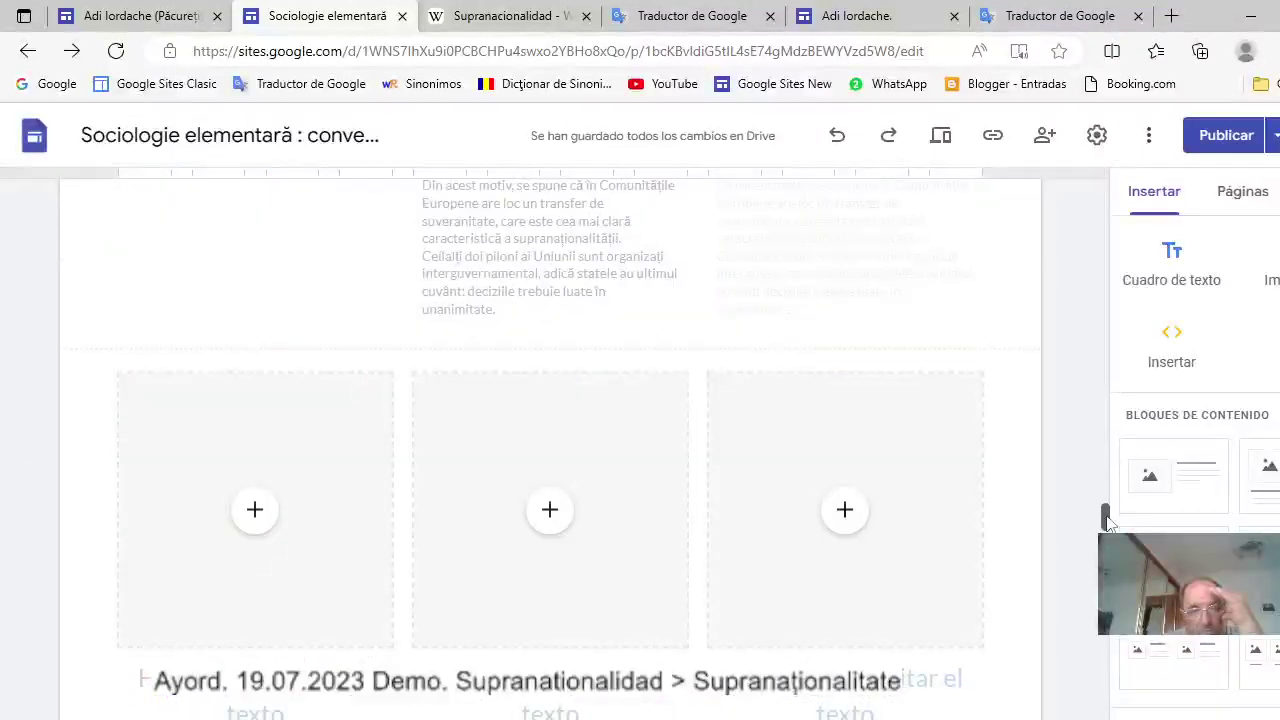
{"action": "scroll", "coordinate": [348, 403], "scroll_direction": "up", "scroll_amount": 3}
{"action": "left_click", "coordinate": [349, 404]}
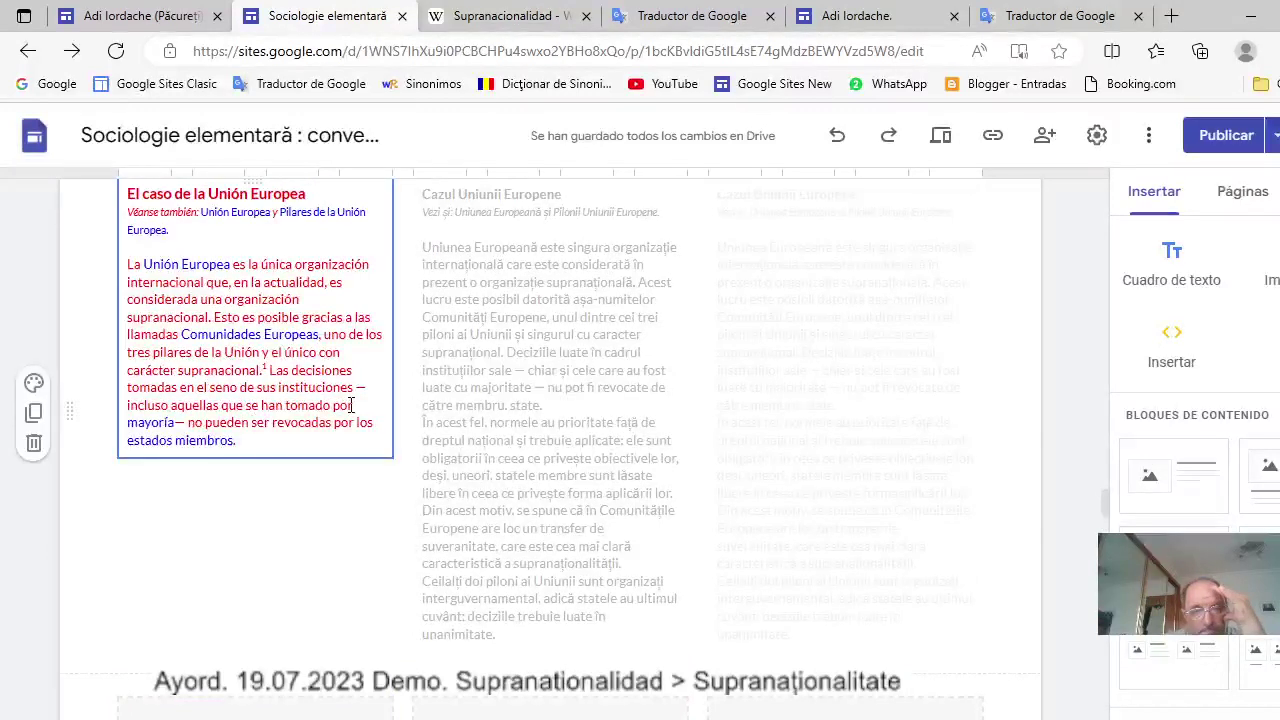
{"action": "left_click", "coordinate": [259, 441]}
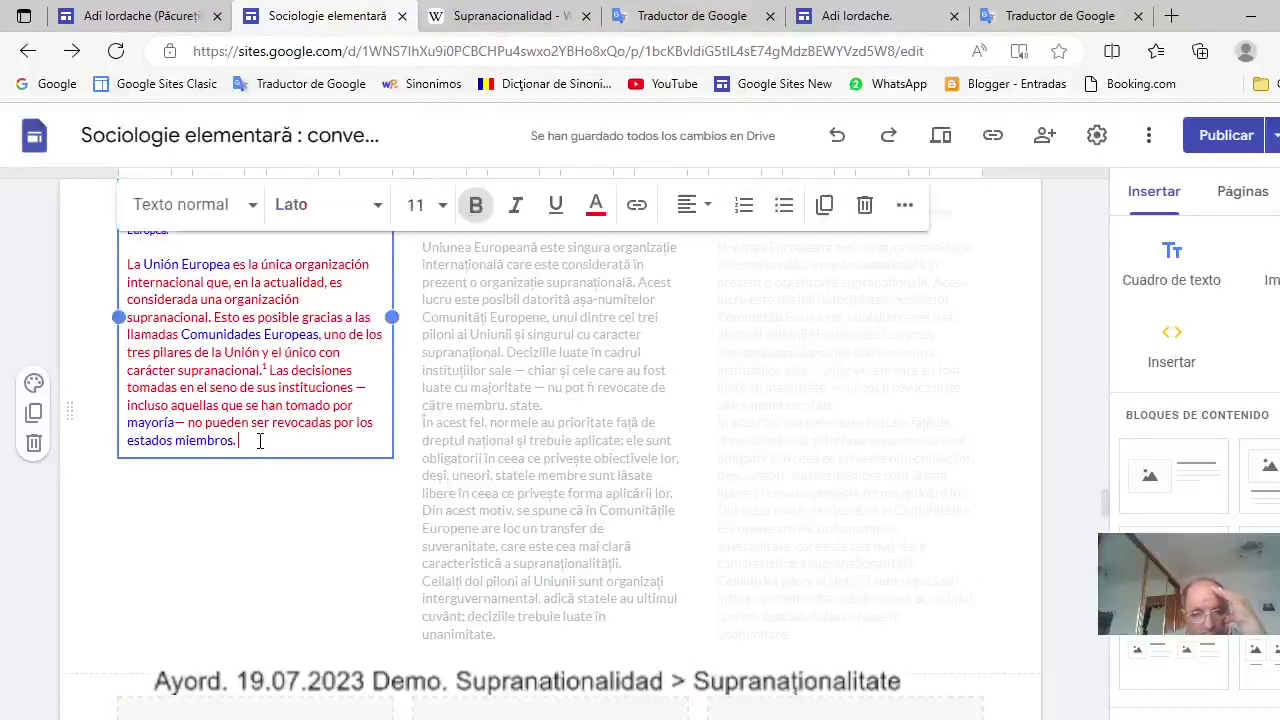
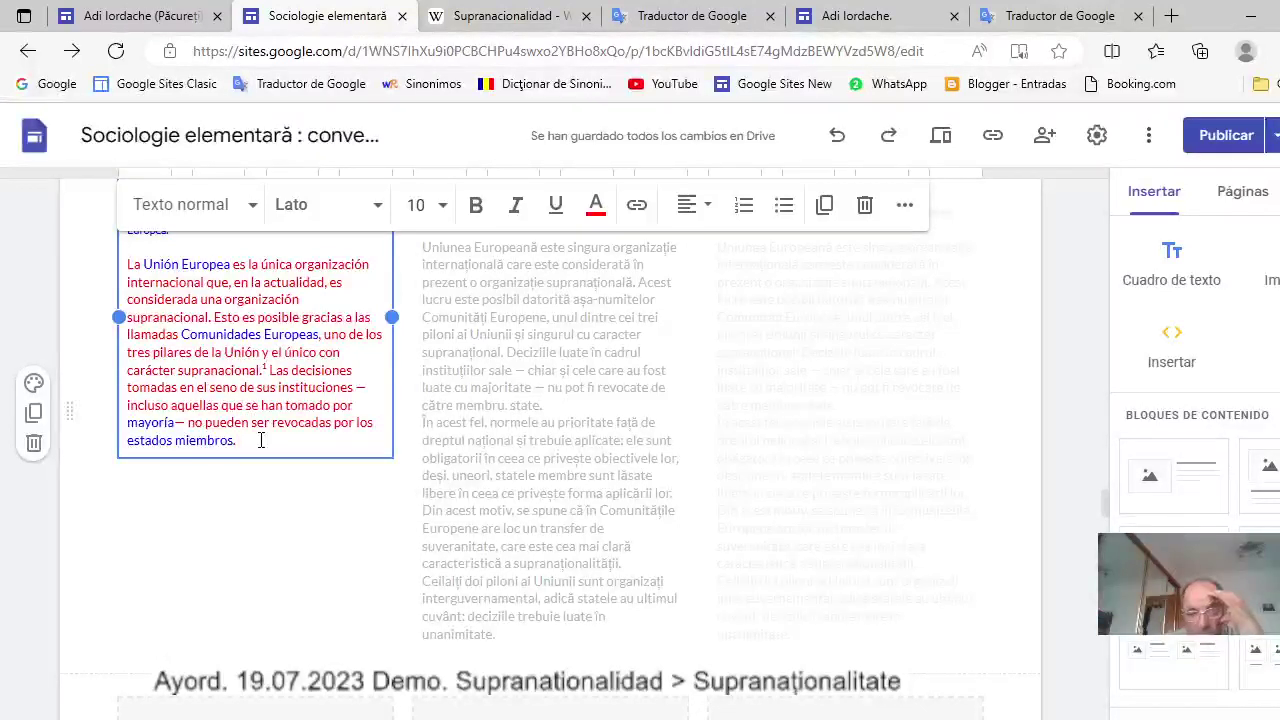
{"action": "key", "text": "Return"}
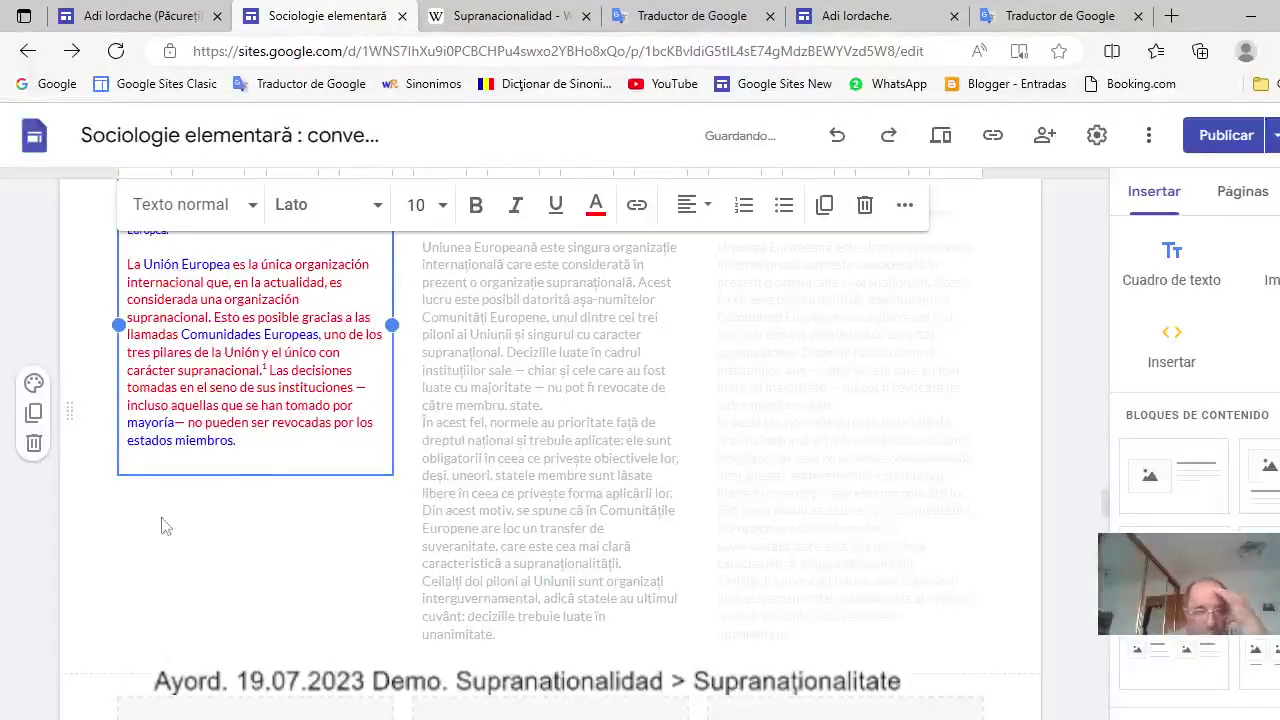
{"action": "right_click", "coordinate": [124, 458]}
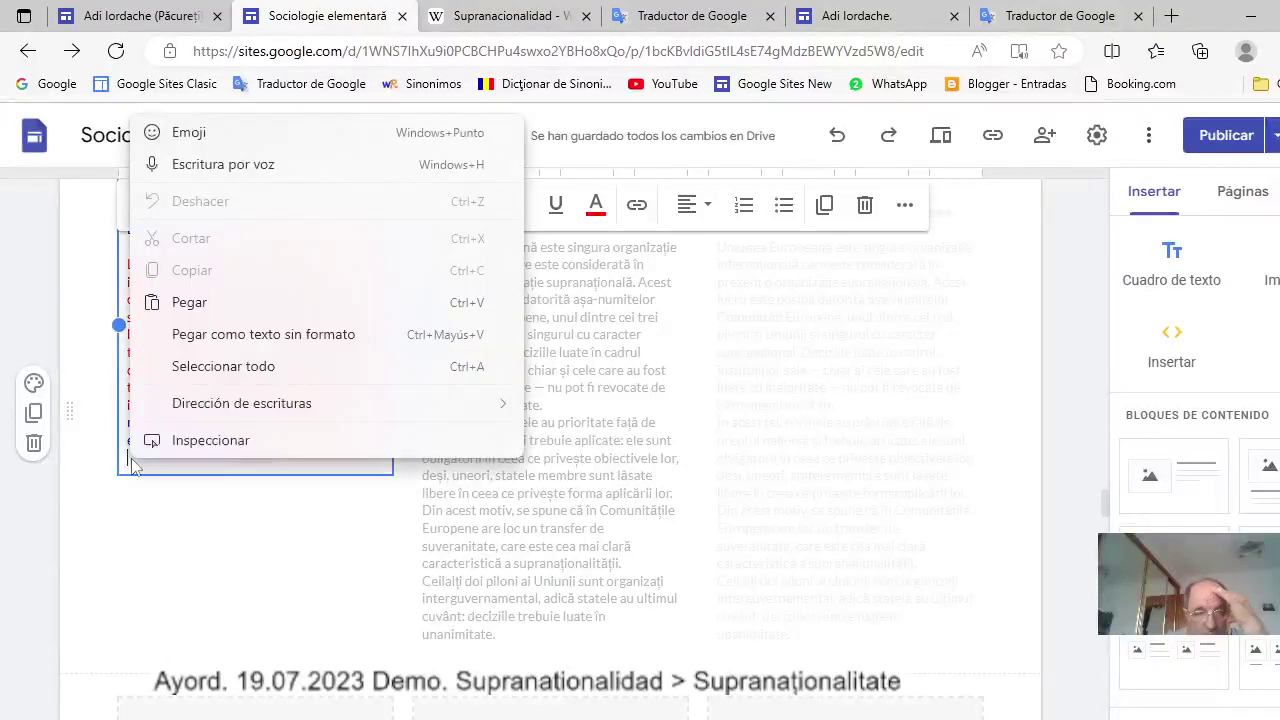
{"action": "left_click", "coordinate": [193, 313]}
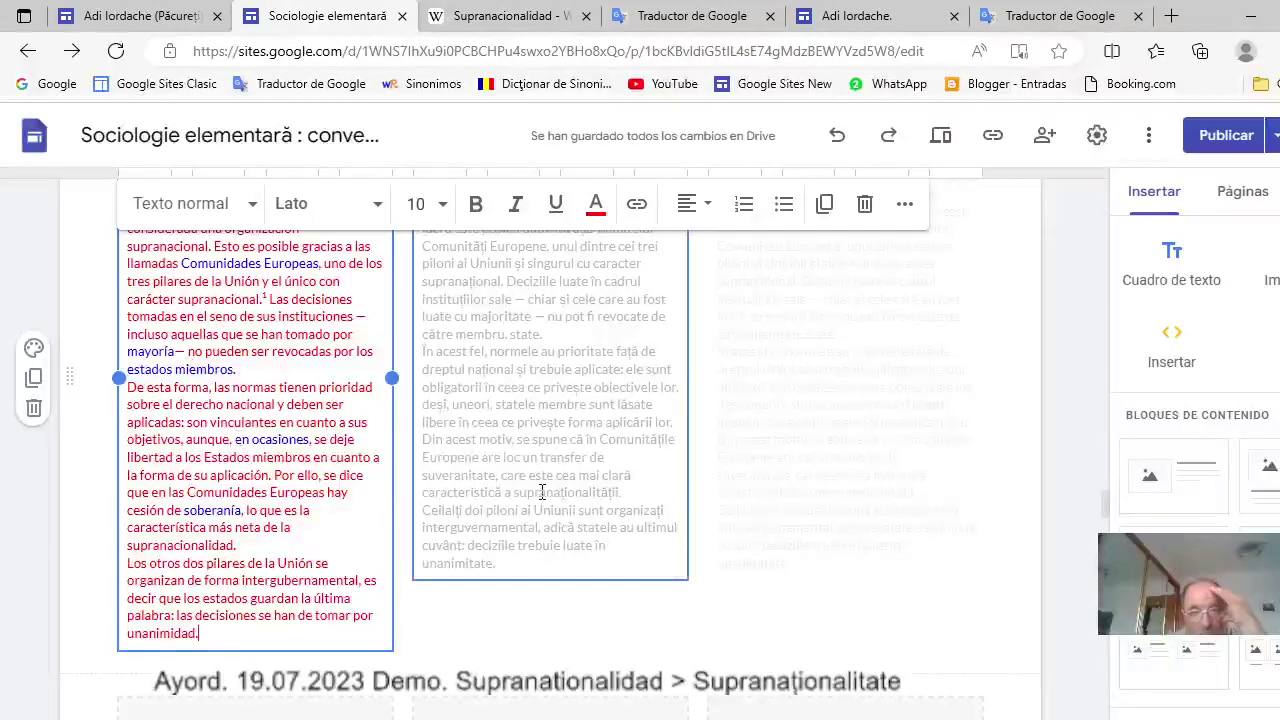
Paste the copied "De esta forma" text on a new line after "estados miembros." in the two-column layout's Spanish column.
{"action": "scroll", "coordinate": [544, 490], "scroll_direction": "up", "scroll_amount": 3}
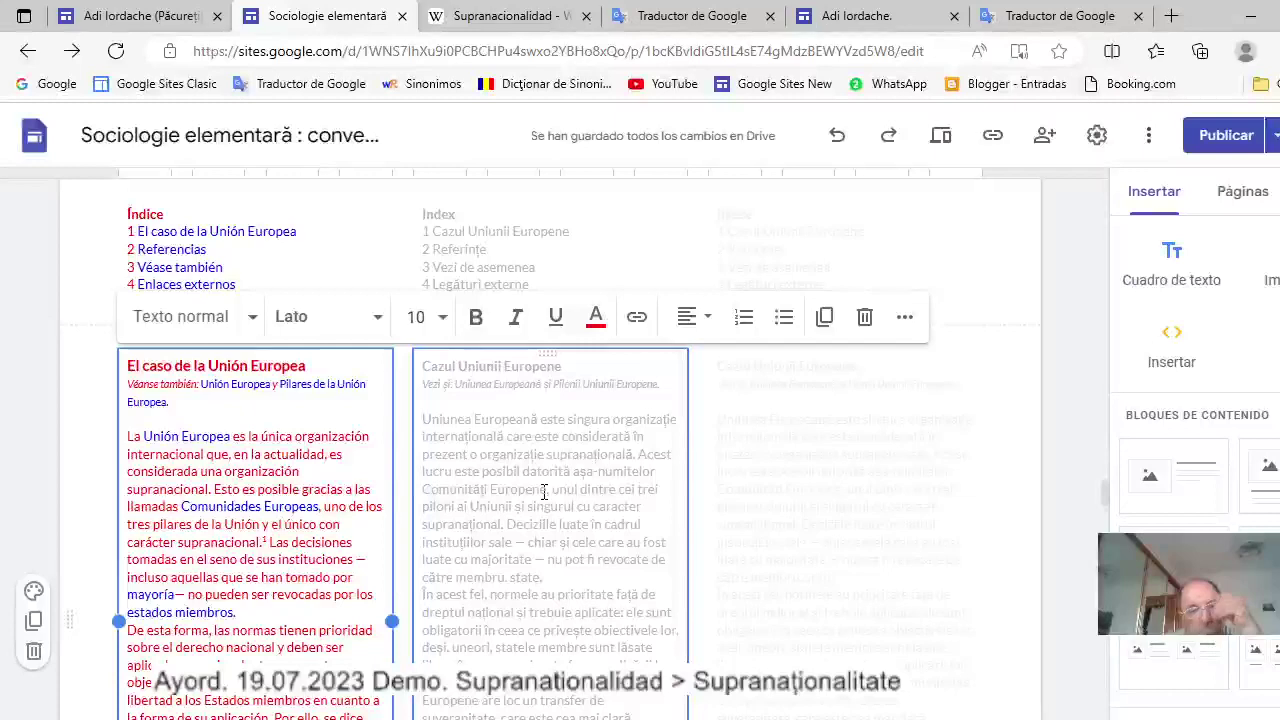
{"action": "scroll", "coordinate": [544, 492], "scroll_direction": "down", "scroll_amount": 2}
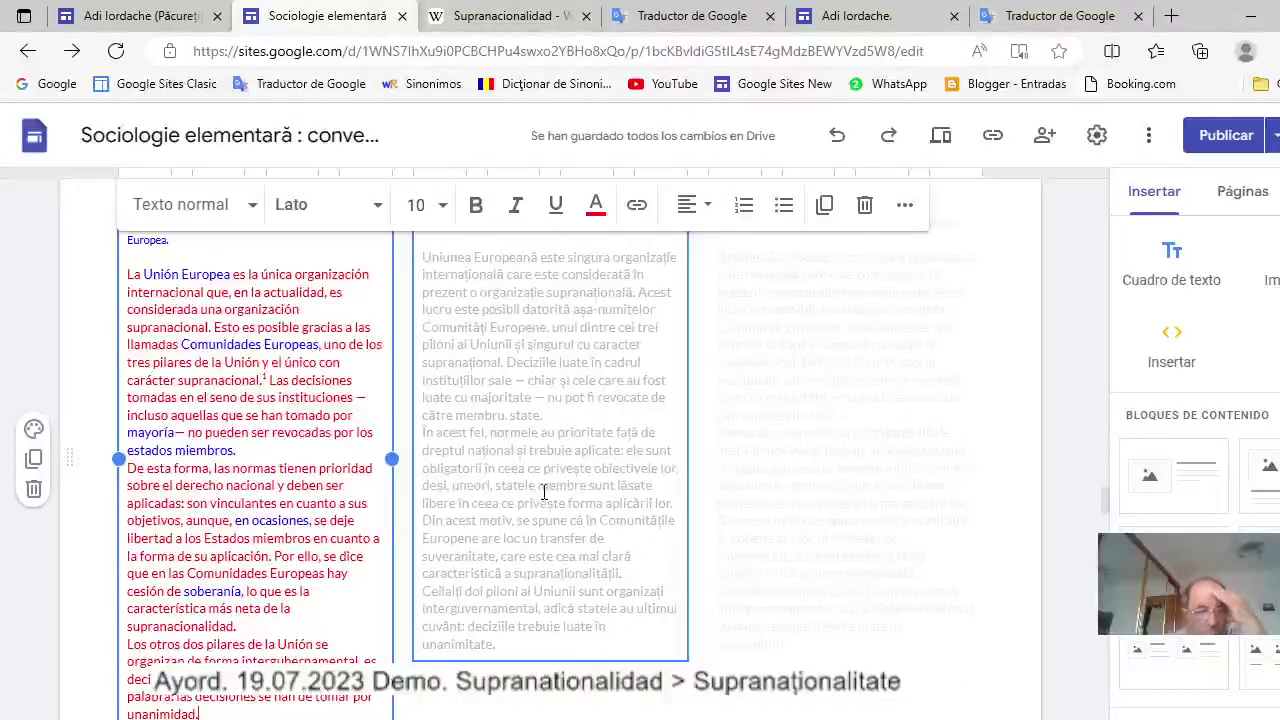
{"action": "scroll", "coordinate": [330, 583], "scroll_direction": "down", "scroll_amount": 6}
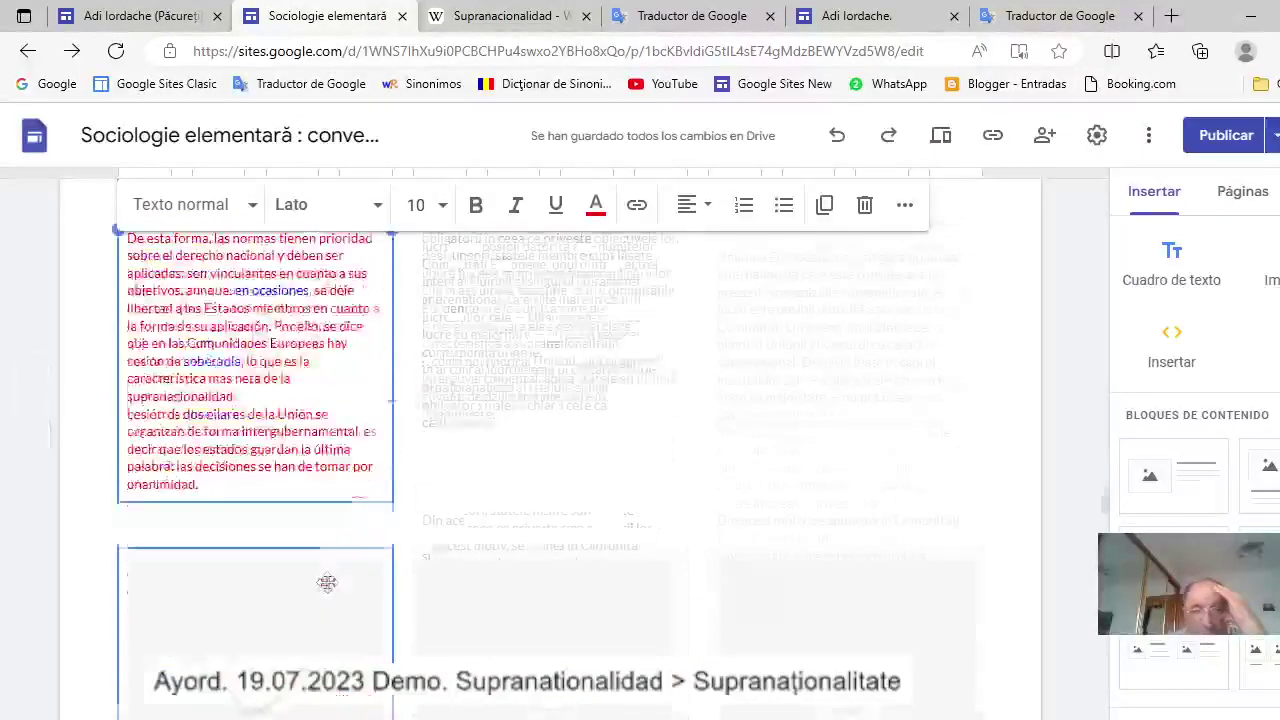
{"action": "scroll", "coordinate": [330, 583], "scroll_direction": "down", "scroll_amount": 4}
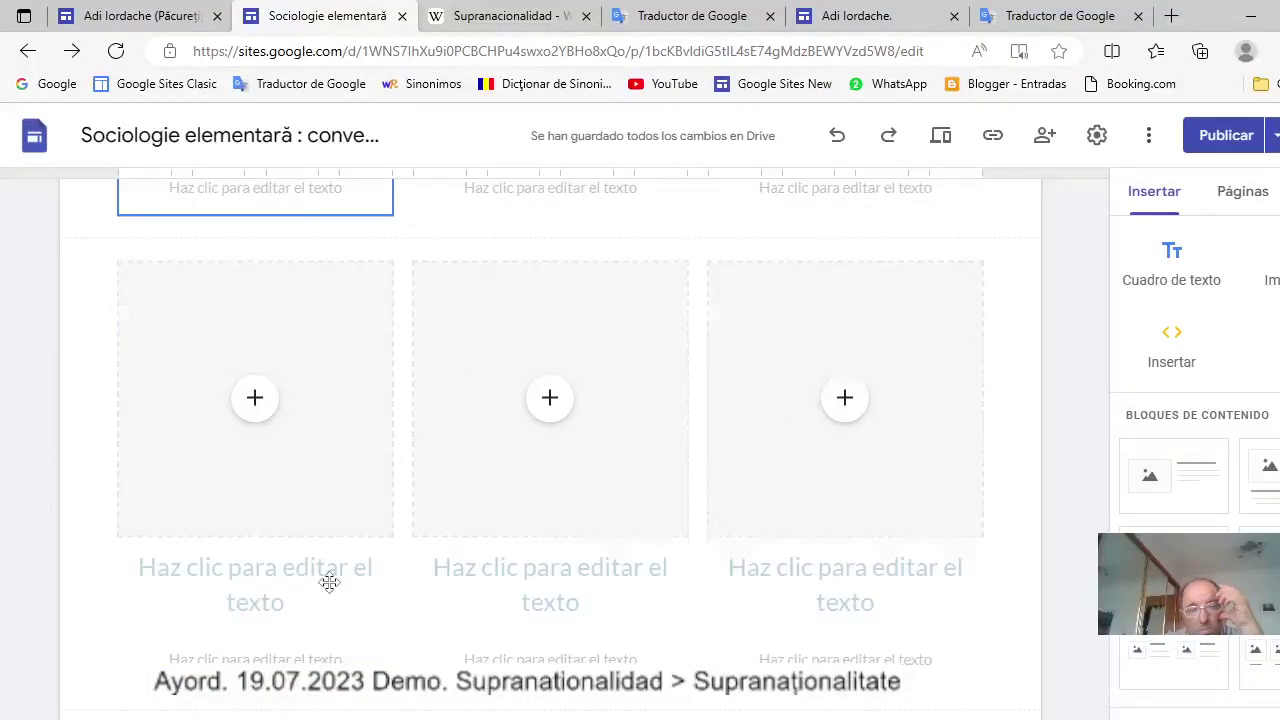
{"action": "scroll", "coordinate": [330, 583], "scroll_direction": "up", "scroll_amount": 3}
{"action": "scroll", "coordinate": [330, 585], "scroll_direction": "down", "scroll_amount": 8}
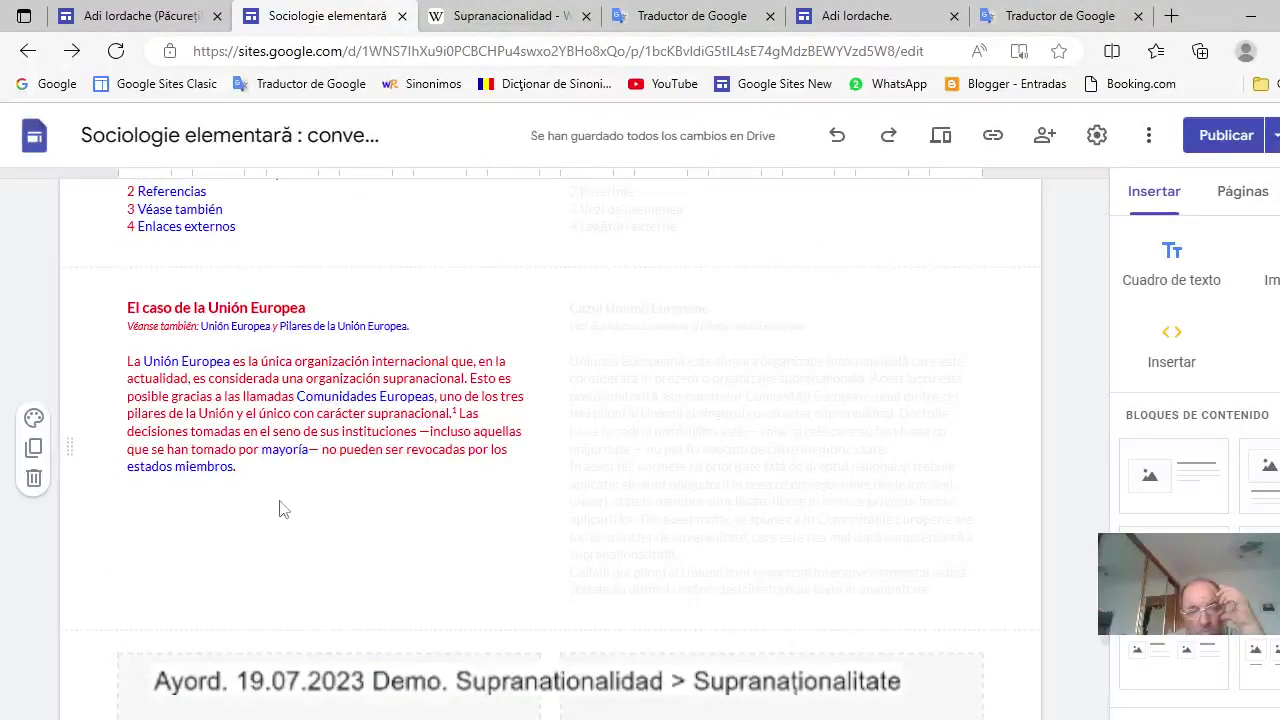
{"action": "left_click", "coordinate": [247, 469]}
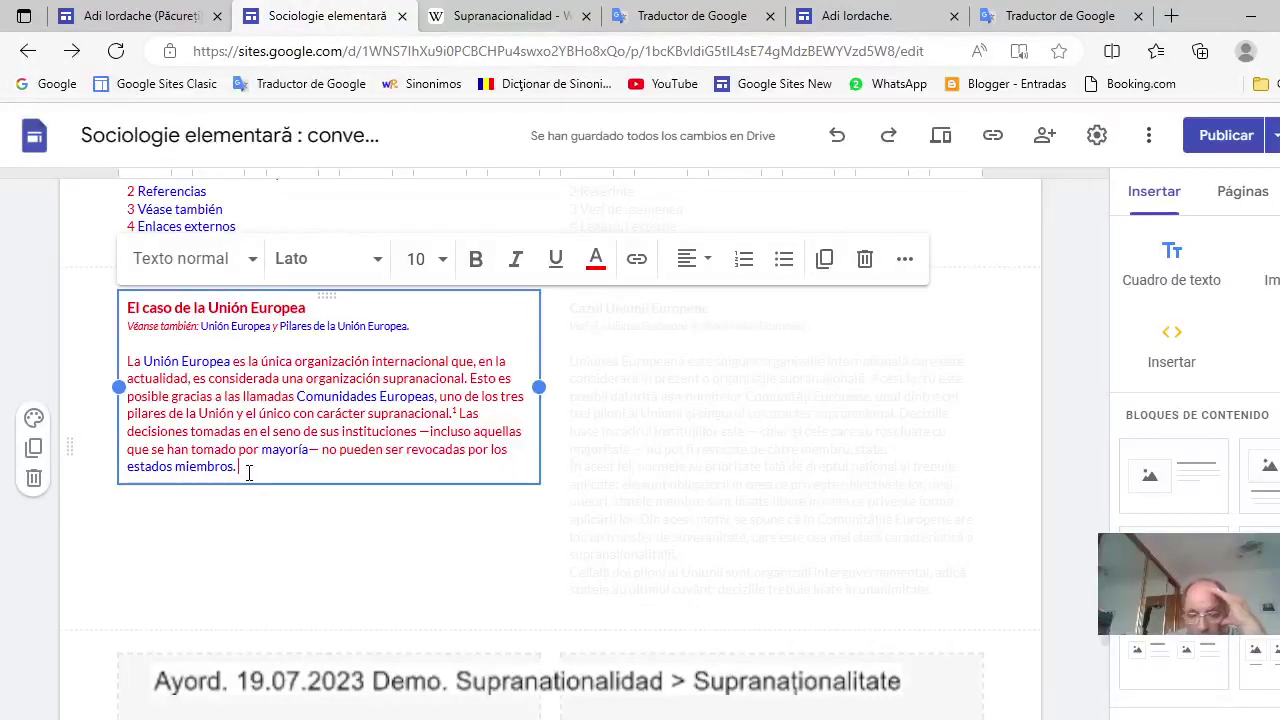
{"action": "key", "text": "Return"}
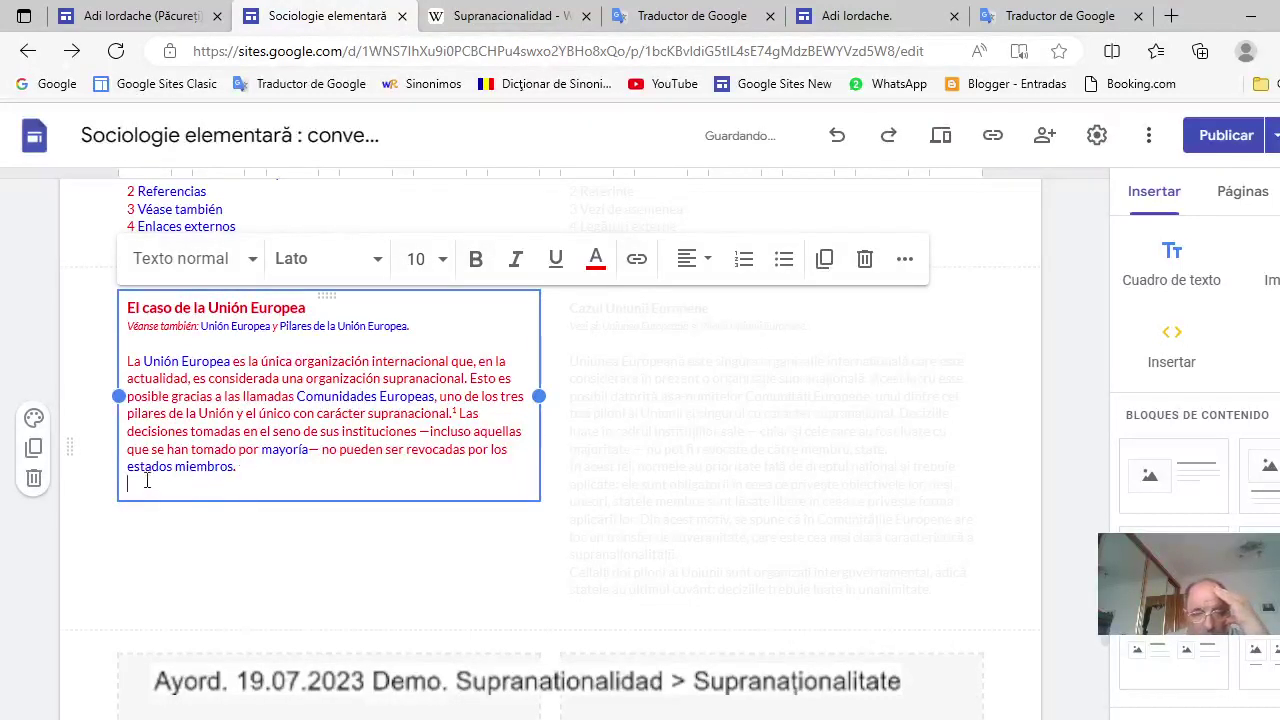
{"action": "right_click", "coordinate": [129, 483]}
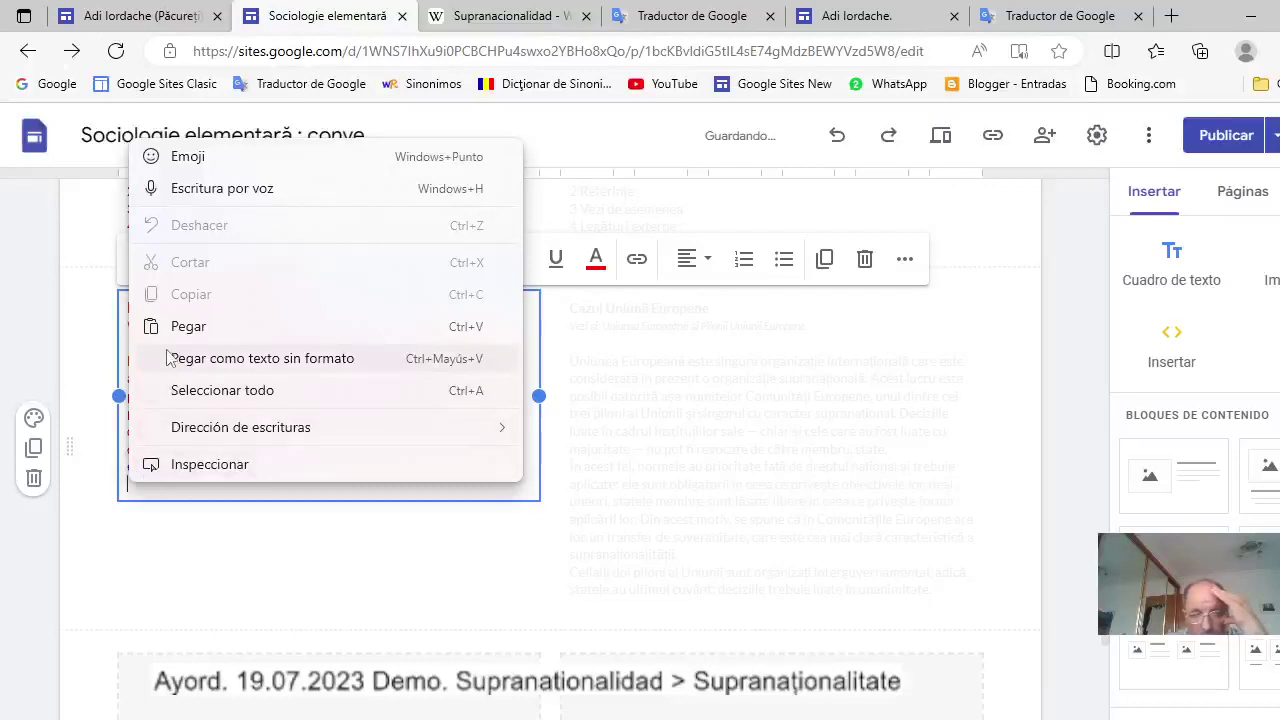
{"action": "left_click", "coordinate": [190, 326]}
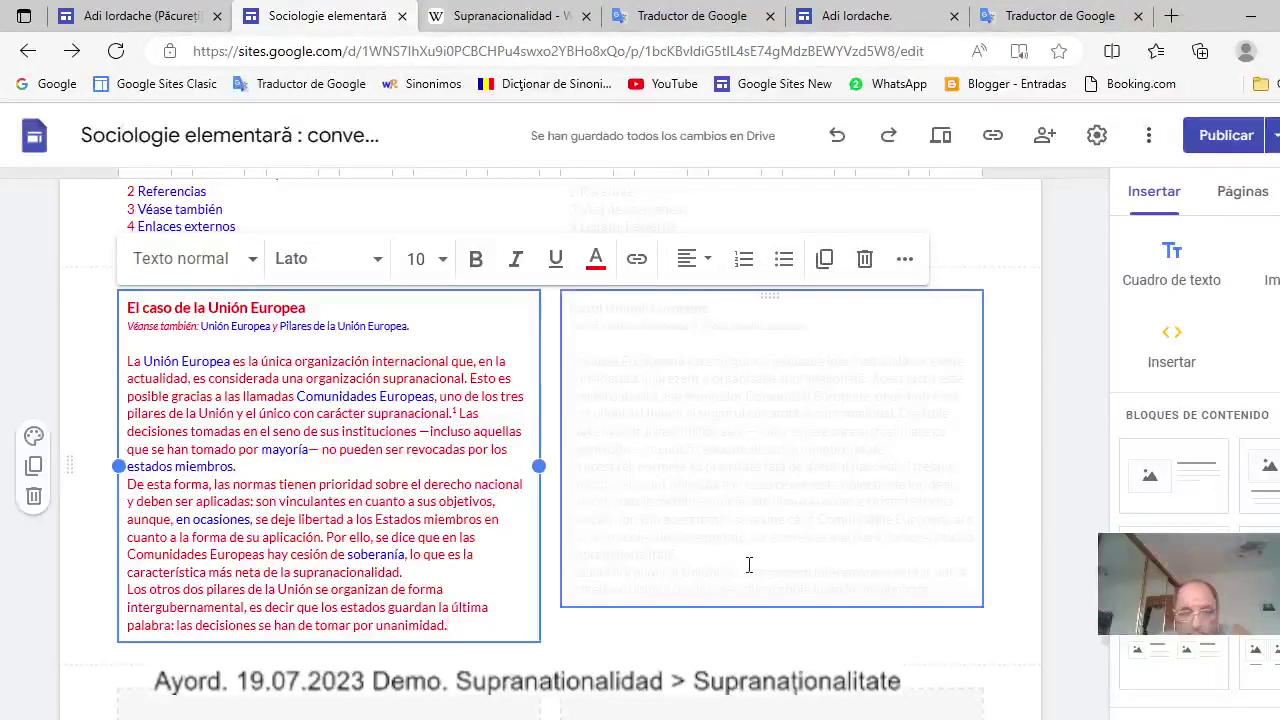
Cut the text from "De esta forma" through "unanimidad." out of the three-column layout's Spanish column and remove the leftover blank line.
{"action": "scroll", "coordinate": [748, 565], "scroll_direction": "up", "scroll_amount": 10}
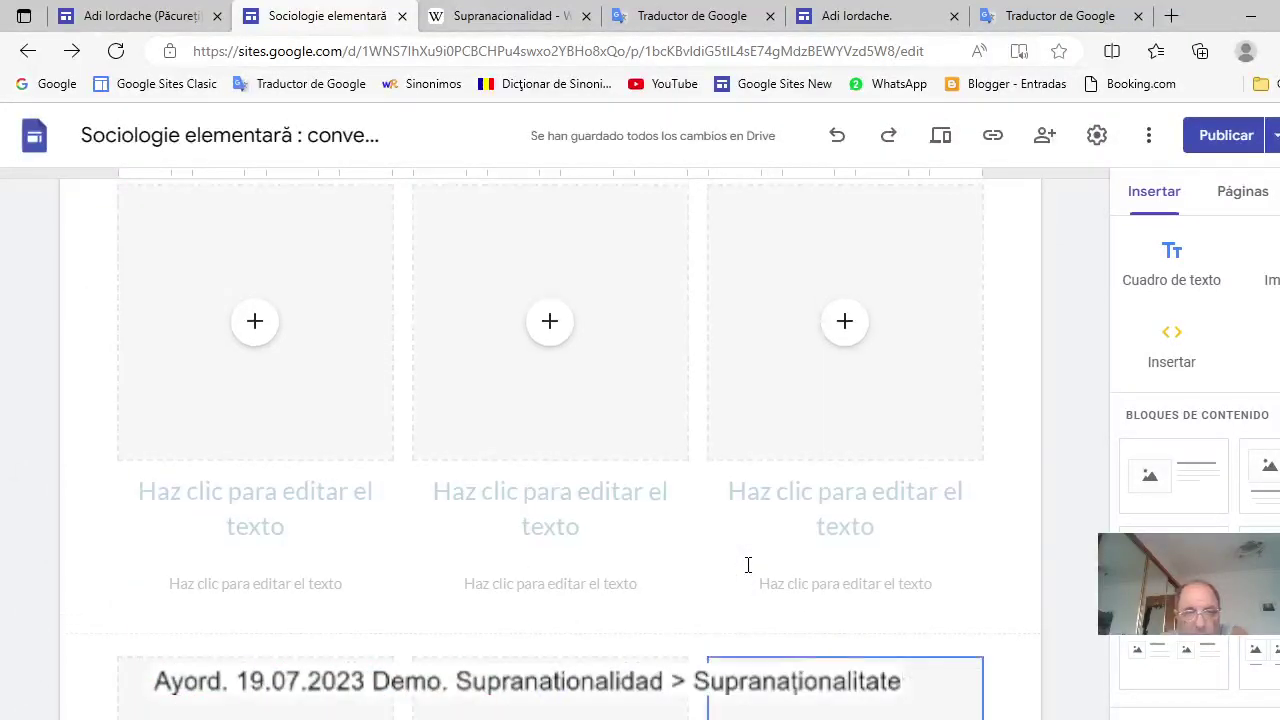
{"action": "scroll", "coordinate": [748, 565], "scroll_direction": "down", "scroll_amount": 2}
{"action": "scroll", "coordinate": [748, 565], "scroll_direction": "up", "scroll_amount": 1}
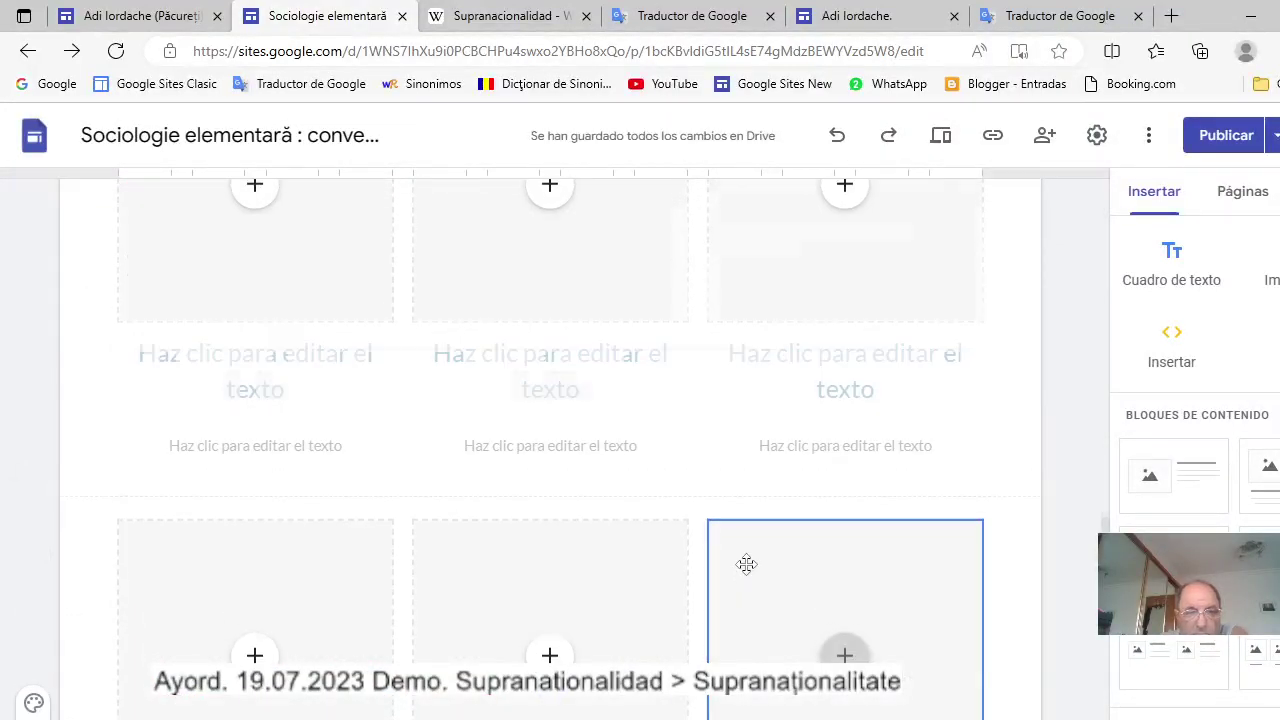
{"action": "scroll", "coordinate": [748, 565], "scroll_direction": "up", "scroll_amount": 6}
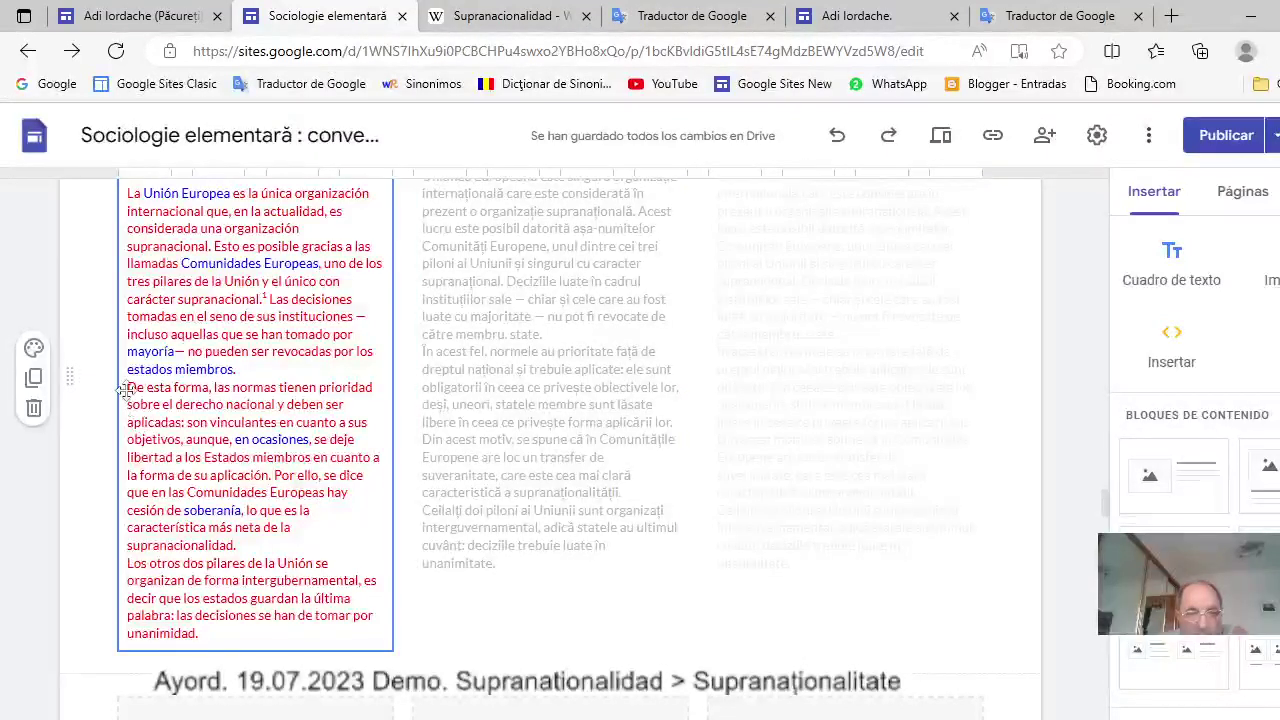
{"action": "left_click_drag", "start_coordinate": [125, 390], "coordinate": [200, 633]}
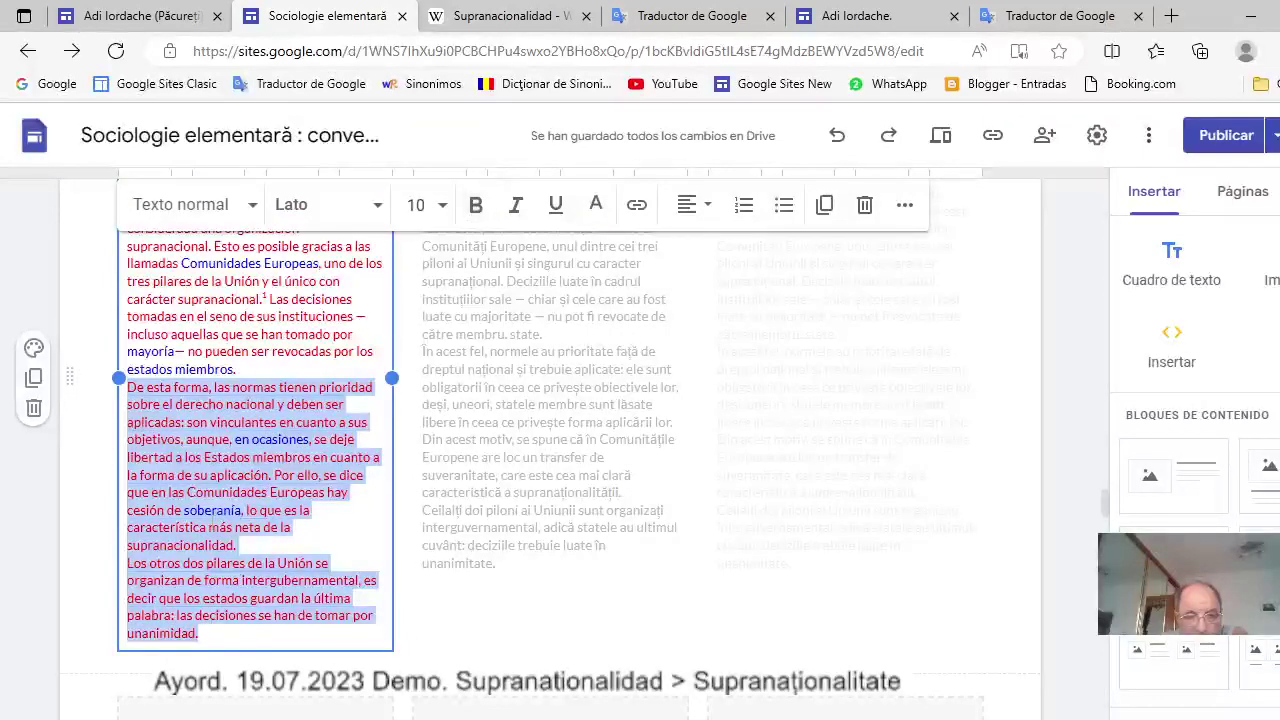
{"action": "right_click", "coordinate": [209, 465]}
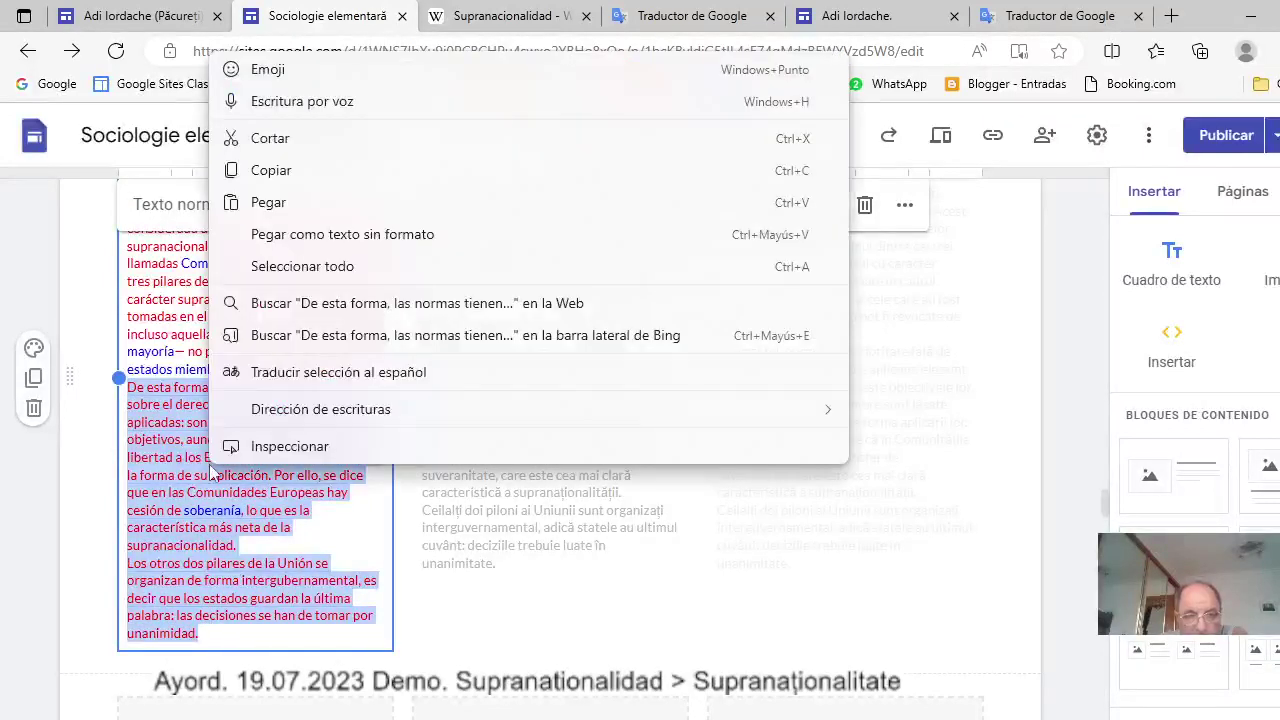
{"action": "left_click", "coordinate": [270, 139]}
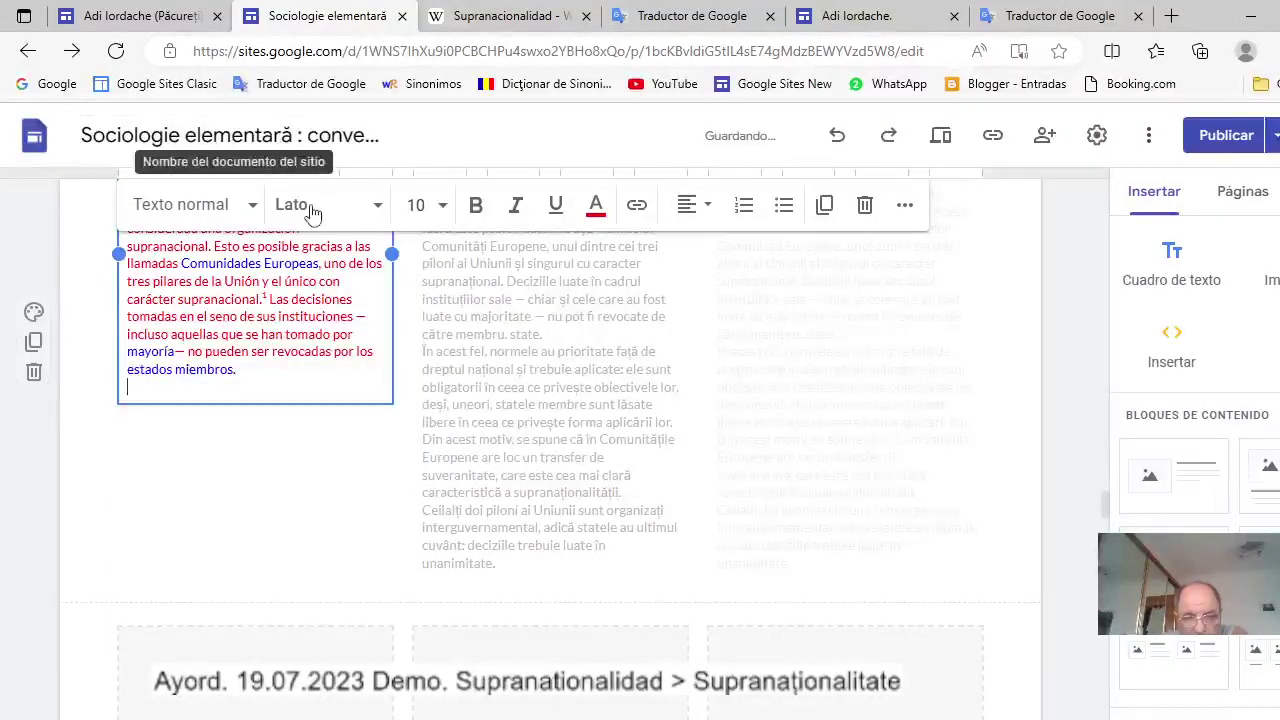
{"action": "key", "text": "BackSpace"}
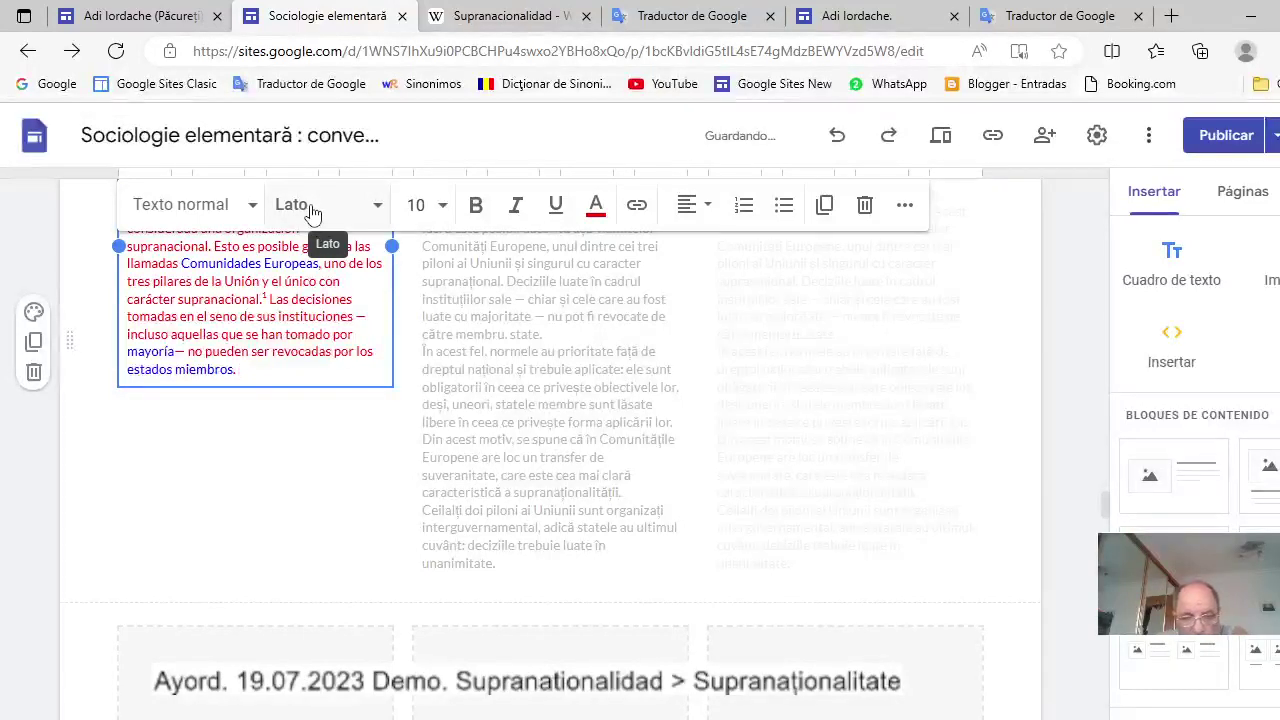
Clear the image and heading placeholders from the first column of the empty three-column section below and paste the cut Spanish text there.
{"action": "scroll", "coordinate": [441, 478], "scroll_direction": "down", "scroll_amount": 3}
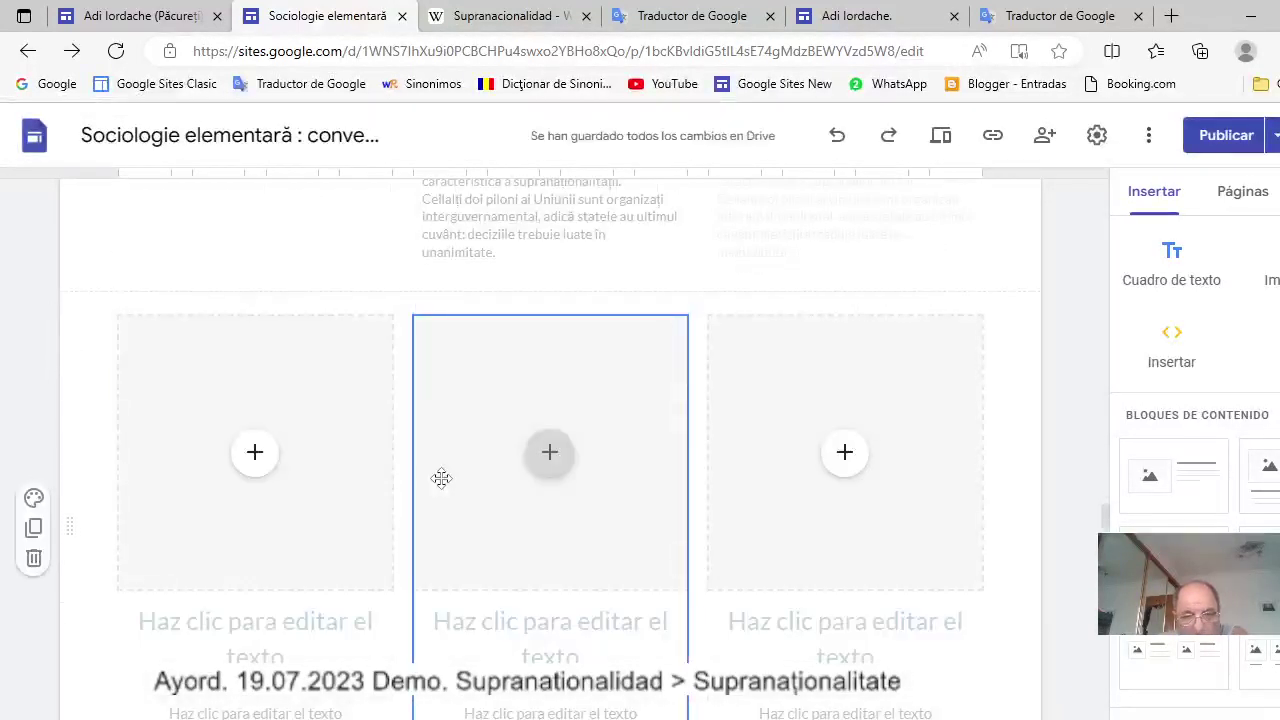
{"action": "left_click", "coordinate": [357, 461]}
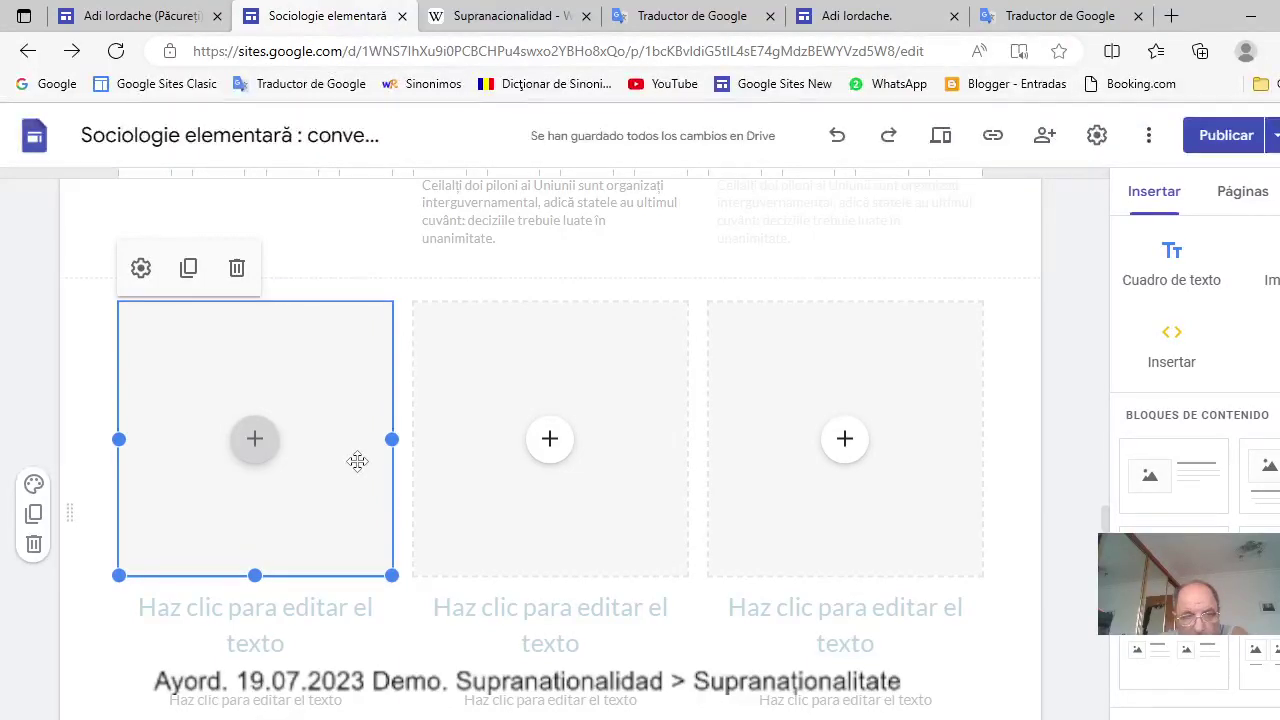
{"action": "left_click", "coordinate": [236, 268]}
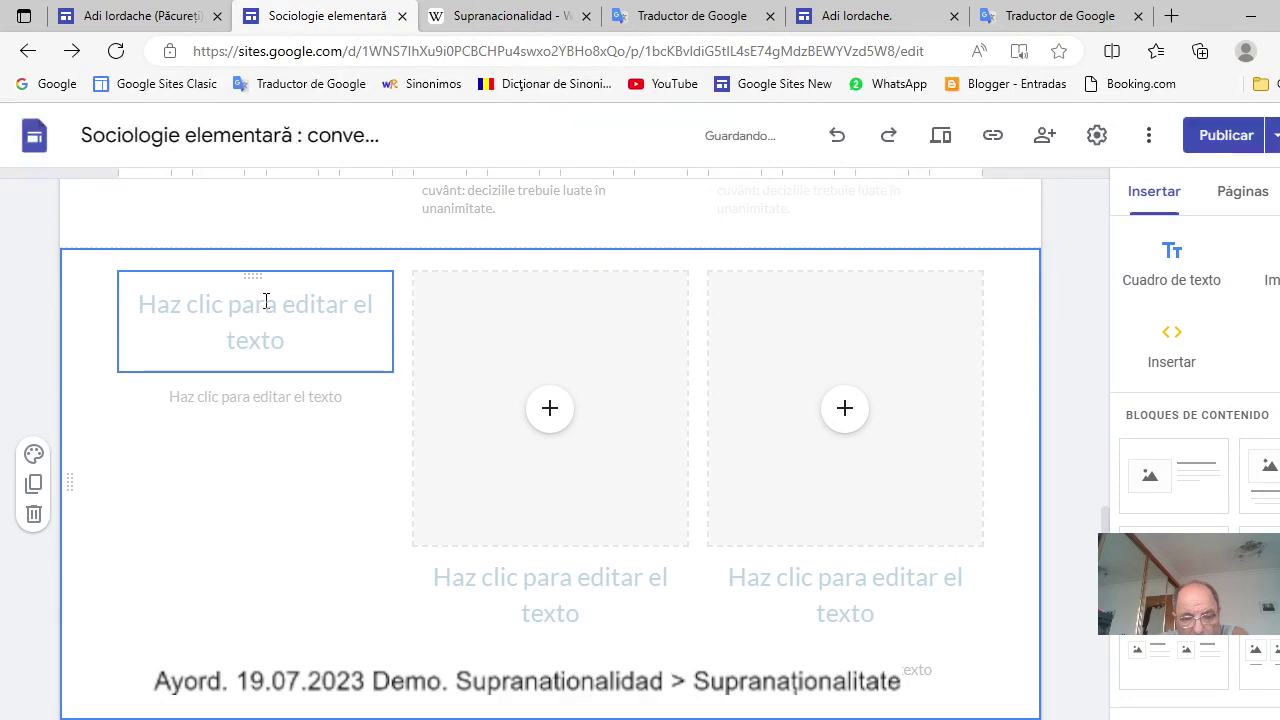
{"action": "left_click", "coordinate": [290, 292]}
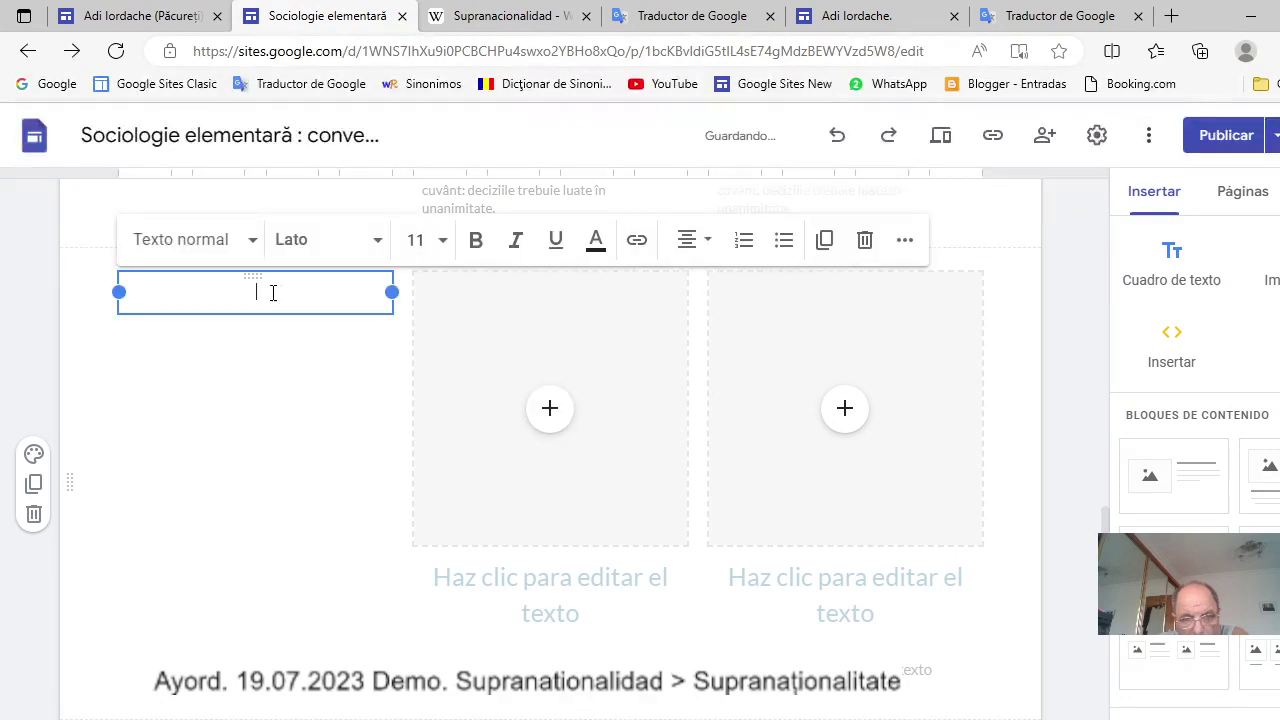
{"action": "key", "text": "ctrl+v"}
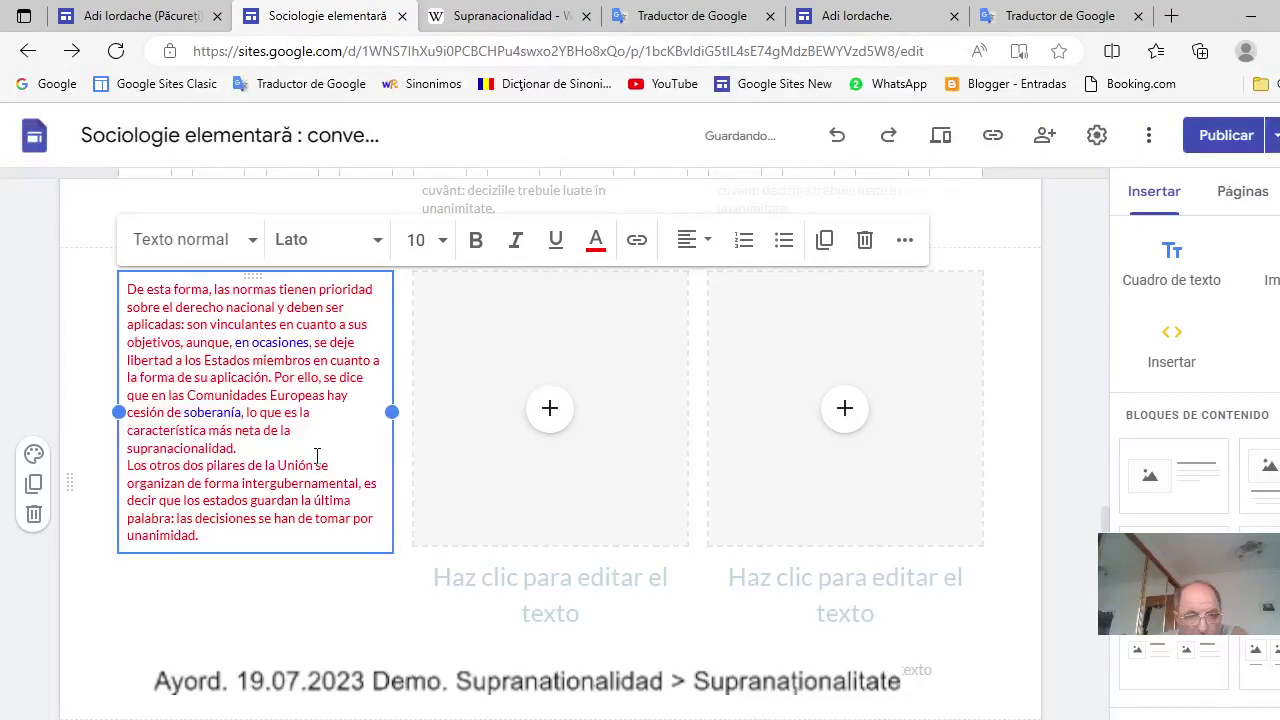
Cut the Romanian text from "În acest fel" through "unanimitate." out of the "Cazul Uniunii Europene" middle column and remove the leftover blank line.
{"action": "scroll", "coordinate": [427, 450], "scroll_direction": "up", "scroll_amount": 4}
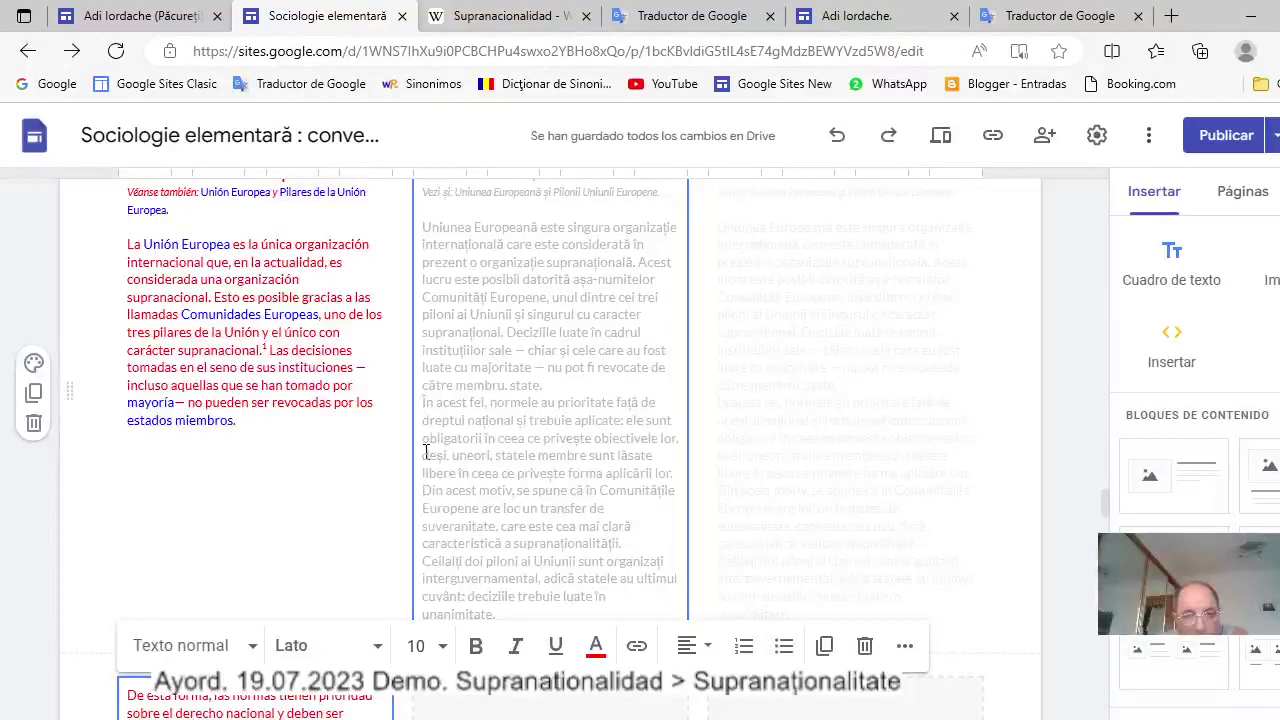
{"action": "triple_click", "coordinate": [427, 452]}
{"action": "right_click", "coordinate": [495, 487]}
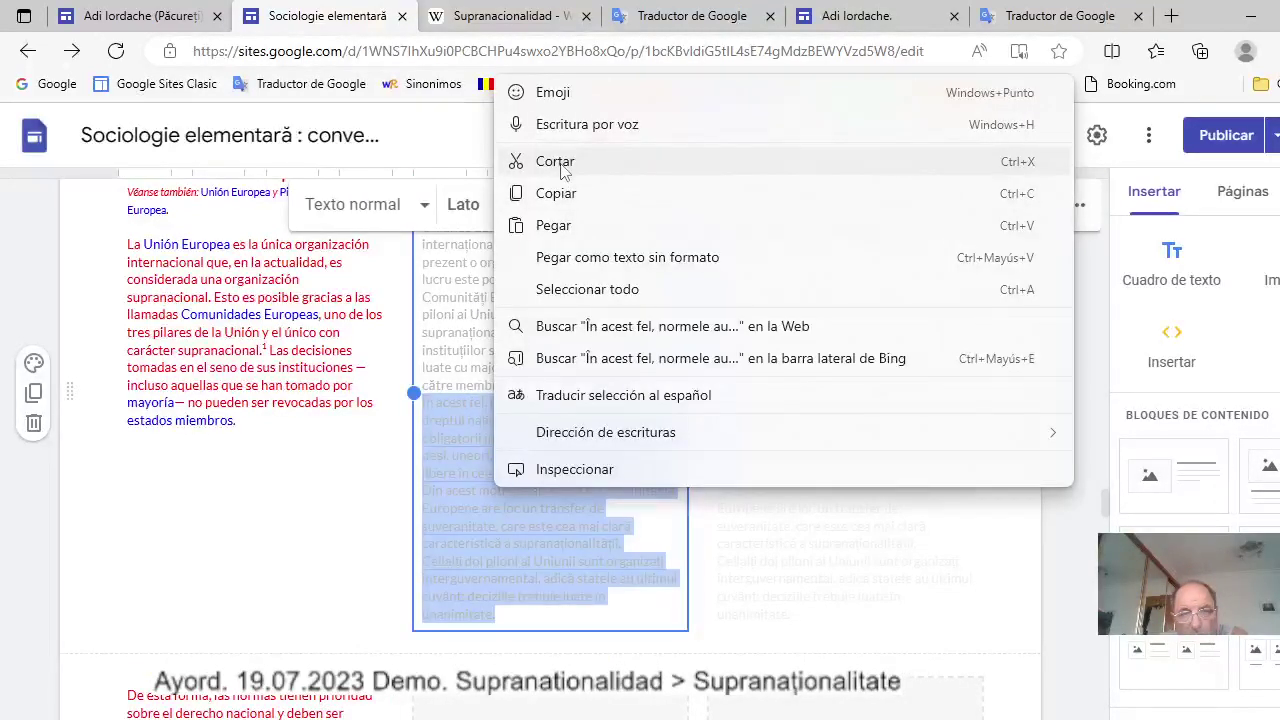
{"action": "left_click", "coordinate": [555, 162]}
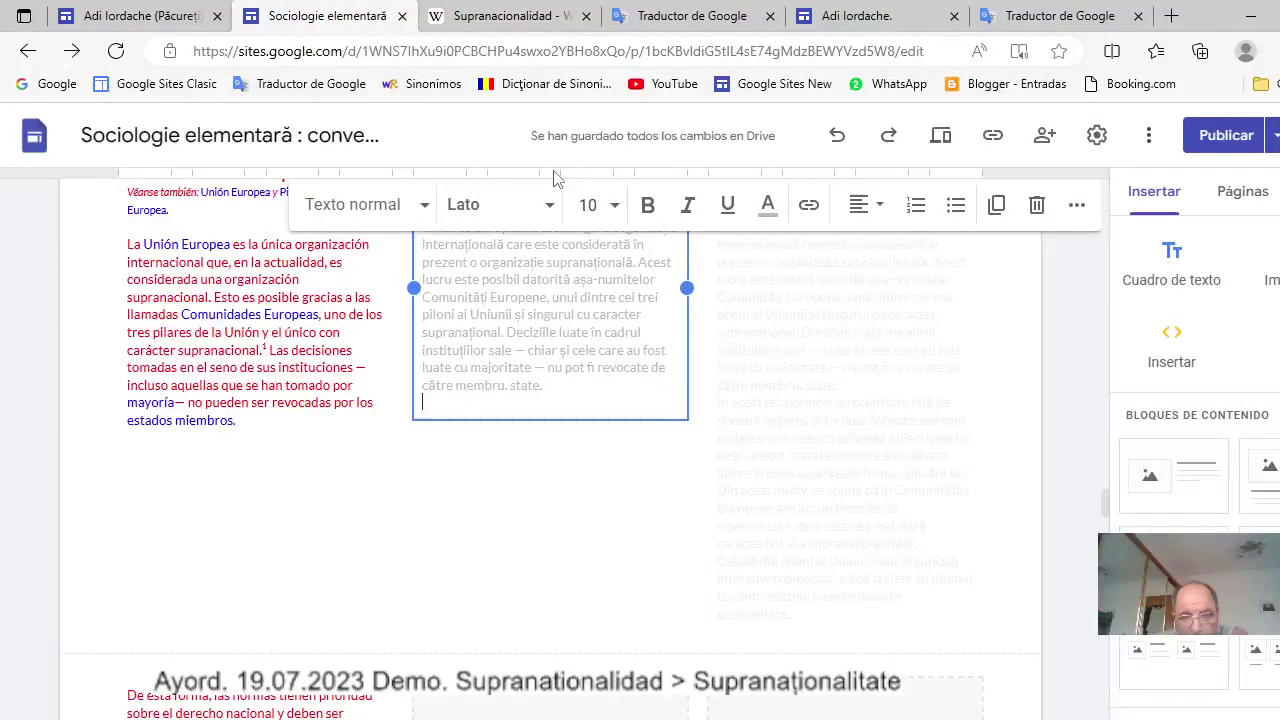
{"action": "scroll", "coordinate": [590, 320], "scroll_direction": "up", "scroll_amount": 2}
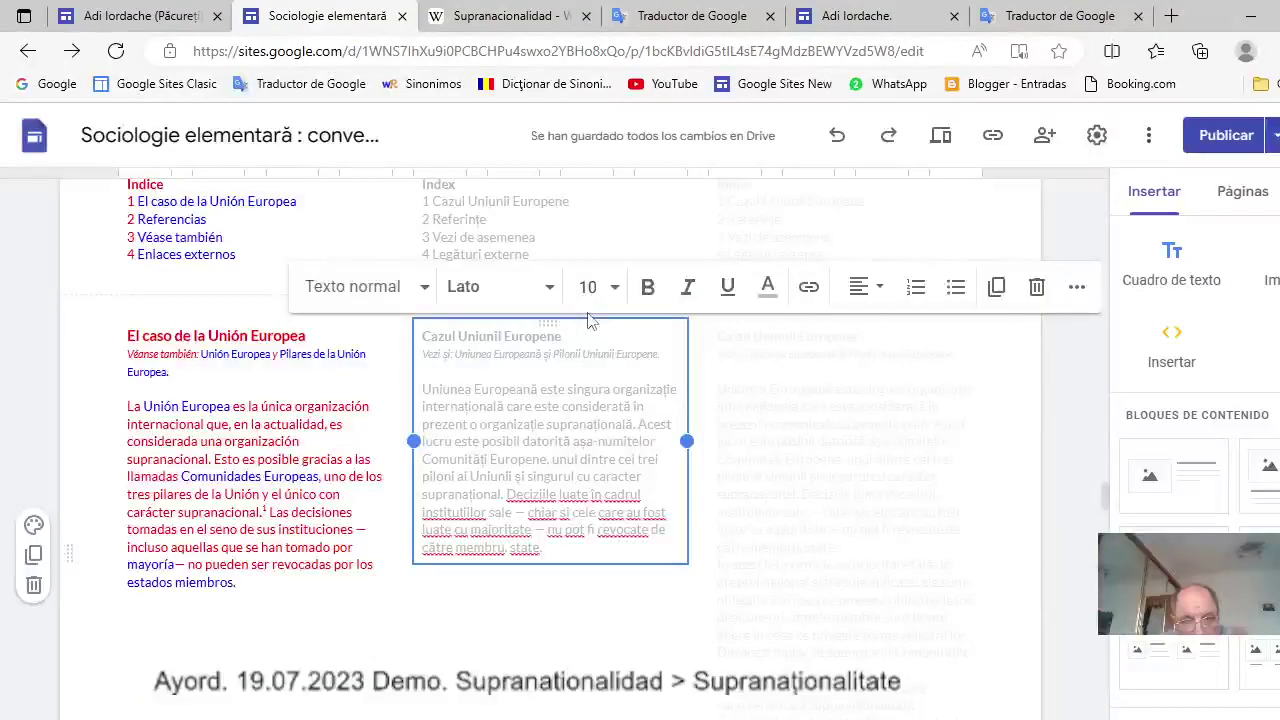
{"action": "scroll", "coordinate": [590, 320], "scroll_direction": "up", "scroll_amount": 1}
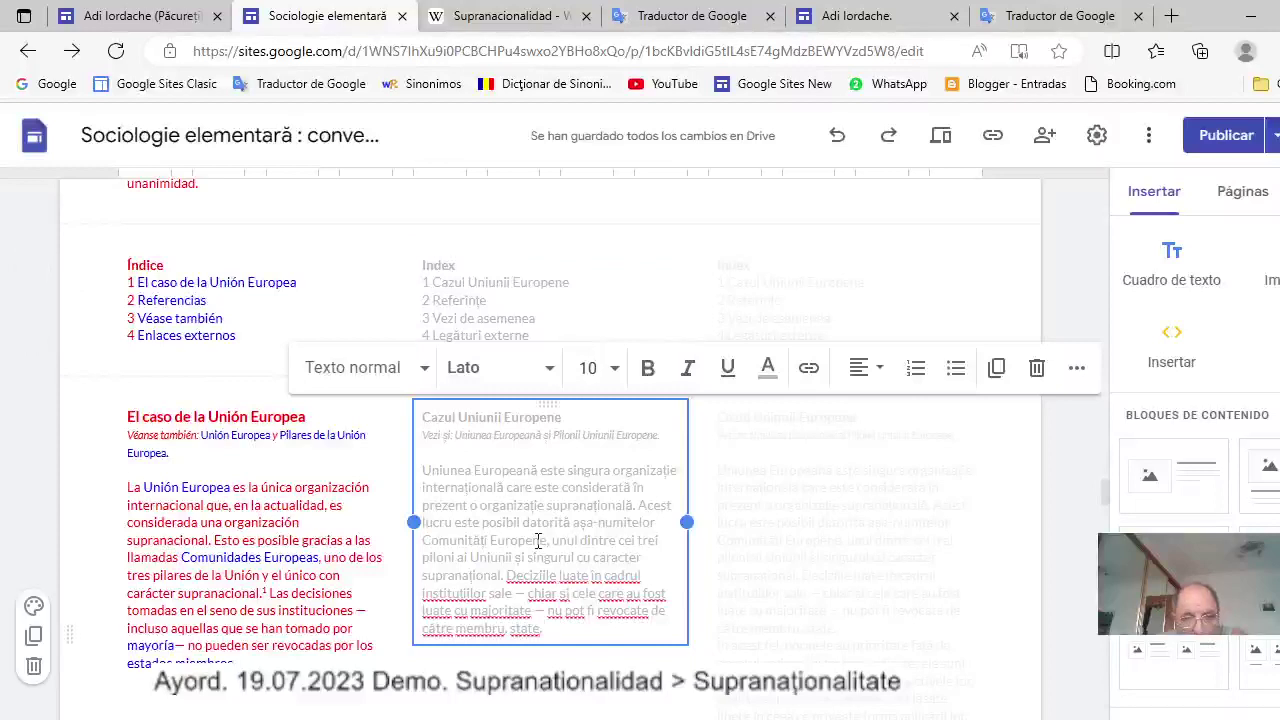
Delete the image placeholder and heading placeholder in the middle column beside the Spanish "De esta forma" text.
{"action": "scroll", "coordinate": [537, 540], "scroll_direction": "down", "scroll_amount": 2}
{"action": "scroll", "coordinate": [537, 545], "scroll_direction": "down", "scroll_amount": 3}
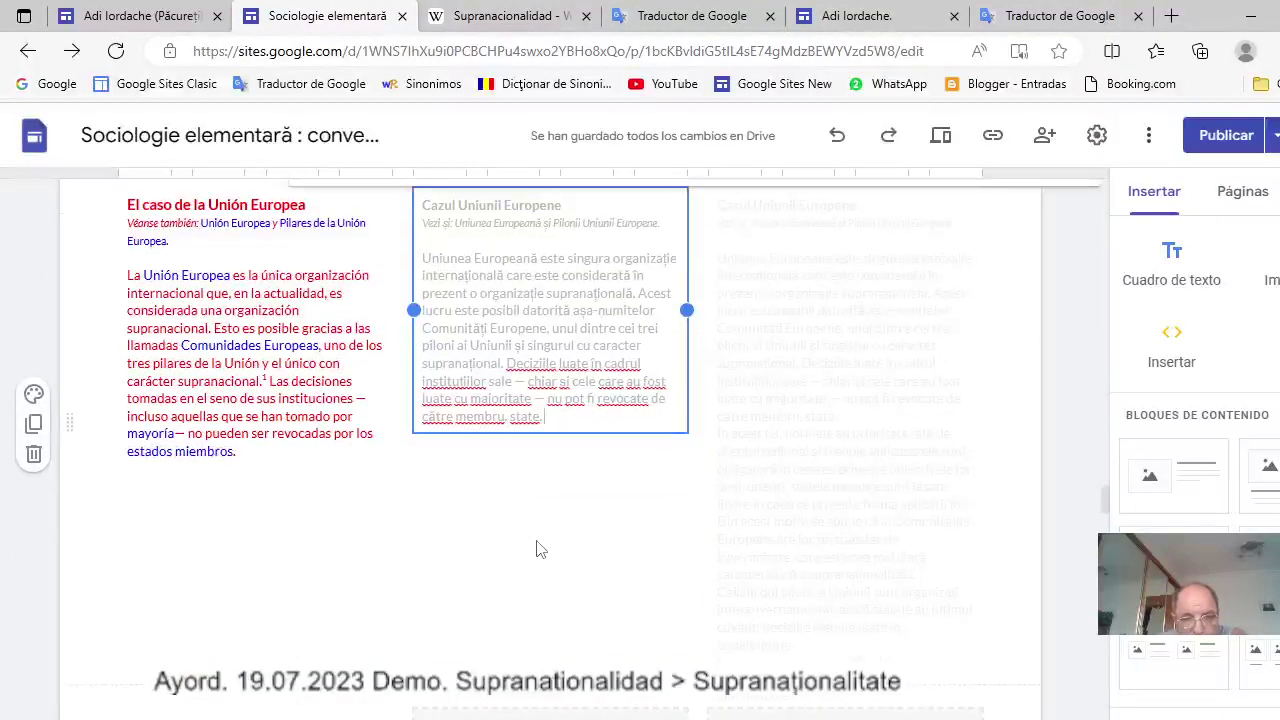
{"action": "scroll", "coordinate": [537, 540], "scroll_direction": "down", "scroll_amount": 2}
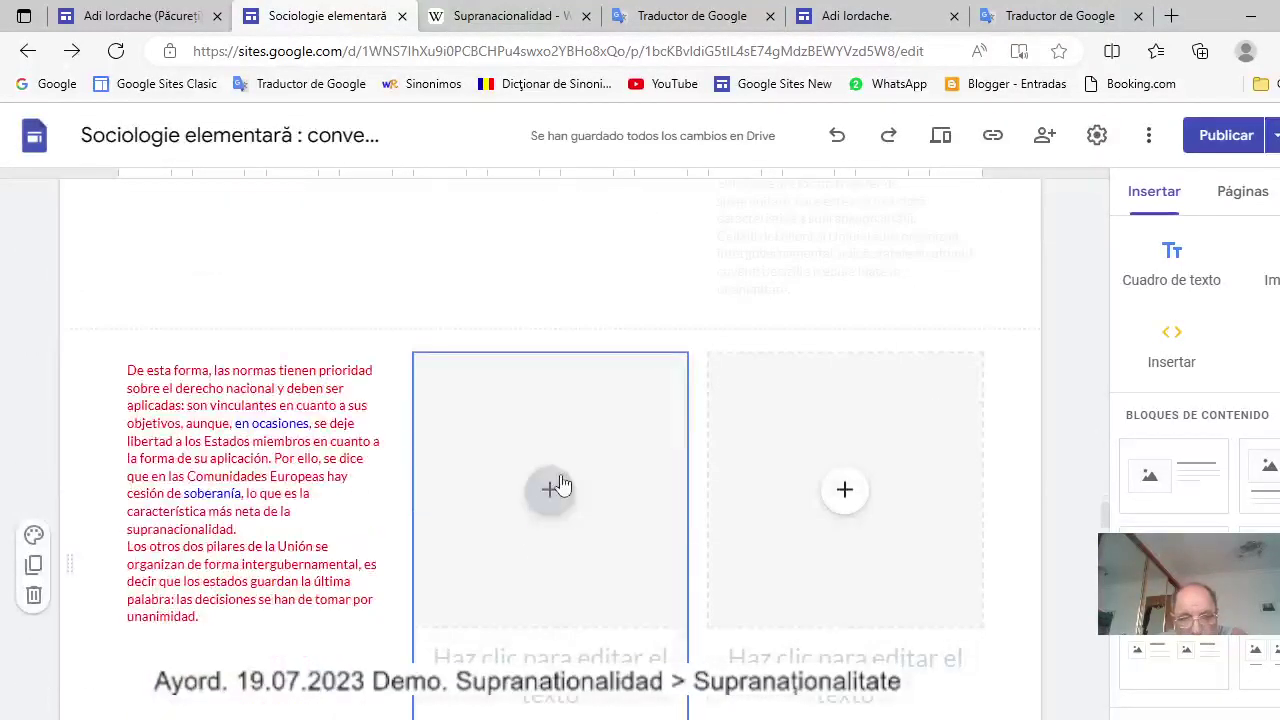
{"action": "left_click", "coordinate": [610, 417]}
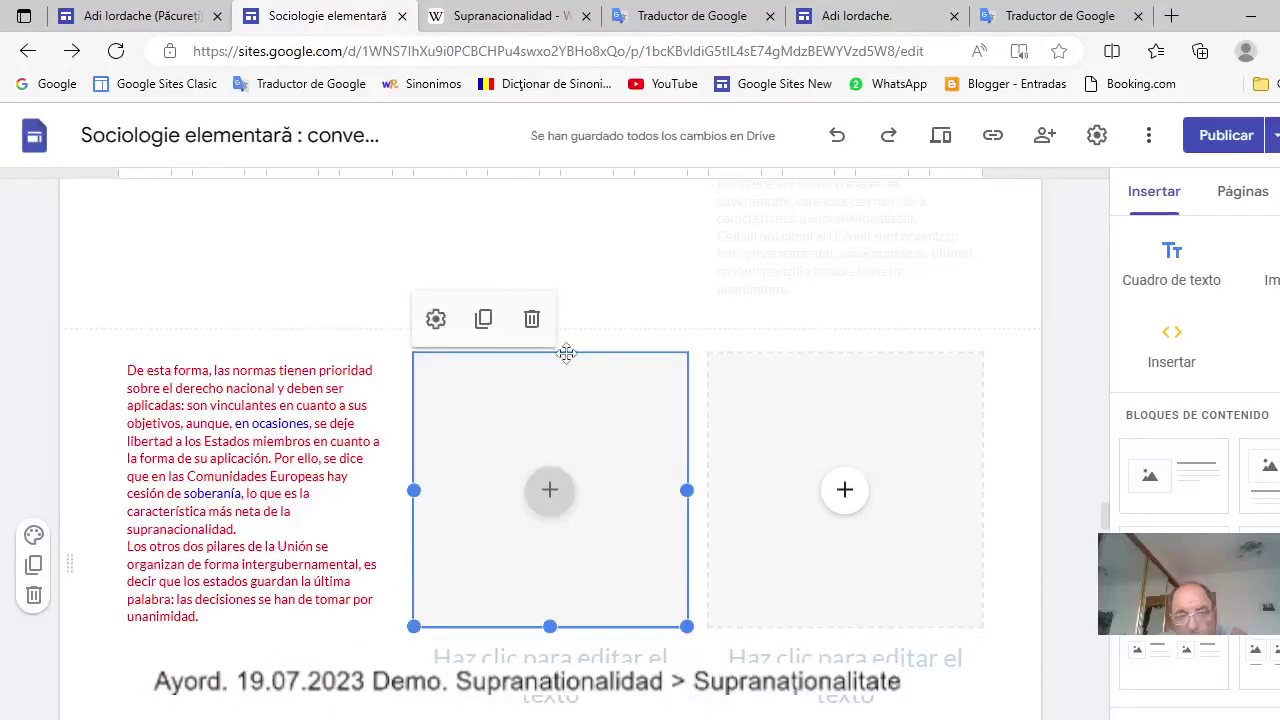
{"action": "left_click", "coordinate": [533, 318]}
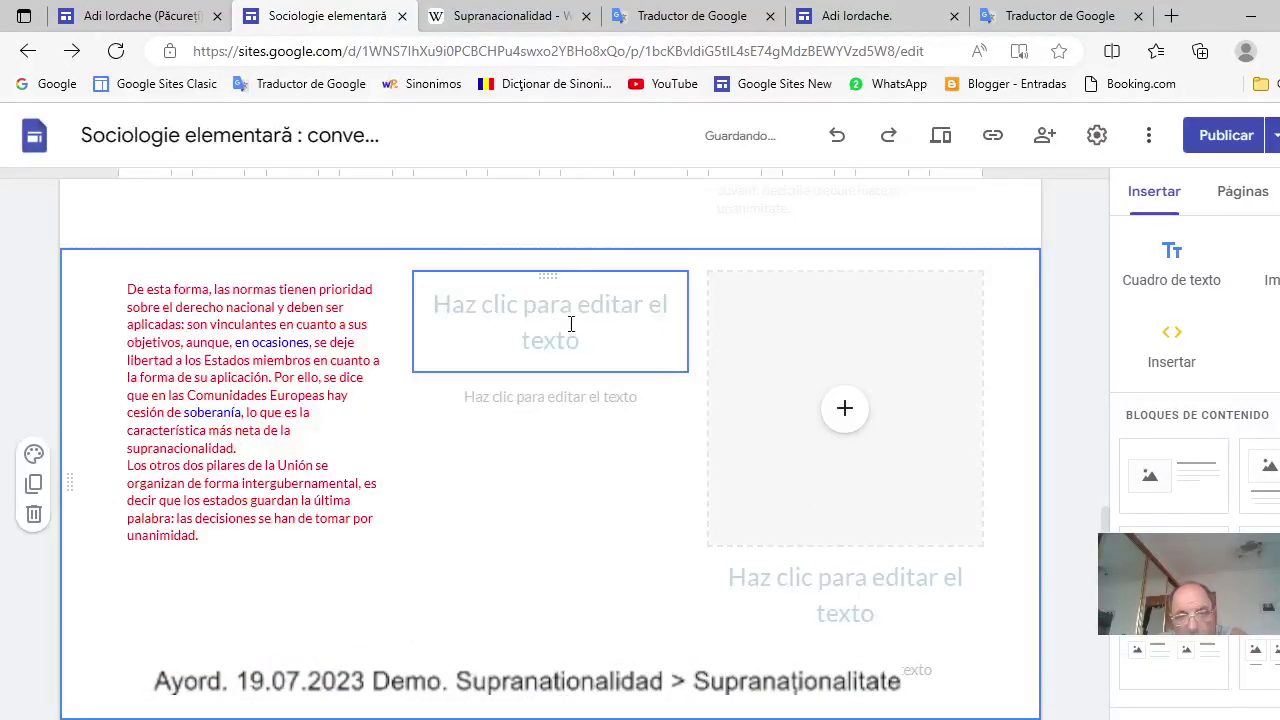
{"action": "left_click", "coordinate": [571, 324]}
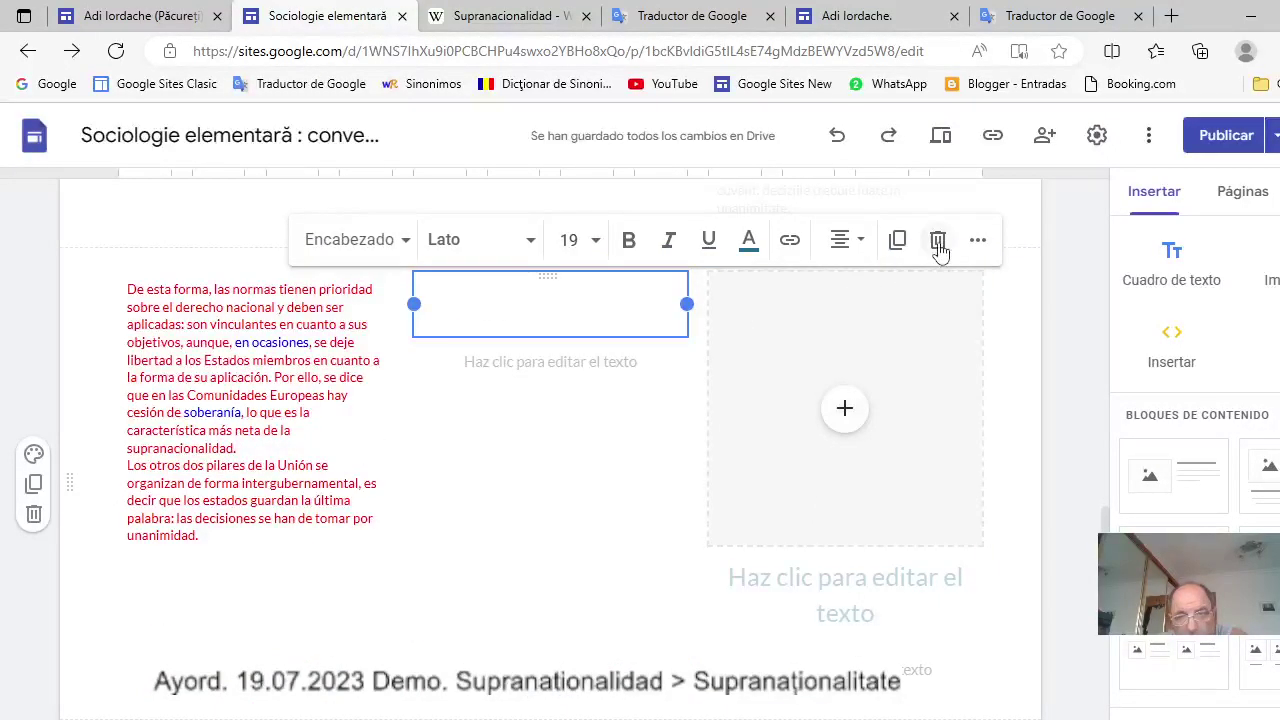
{"action": "left_click", "coordinate": [938, 245]}
Paste the cut Romanian "În acest fel" text into the empty middle text box beside the Spanish "De esta forma" text.
{"action": "left_click", "coordinate": [616, 296]}
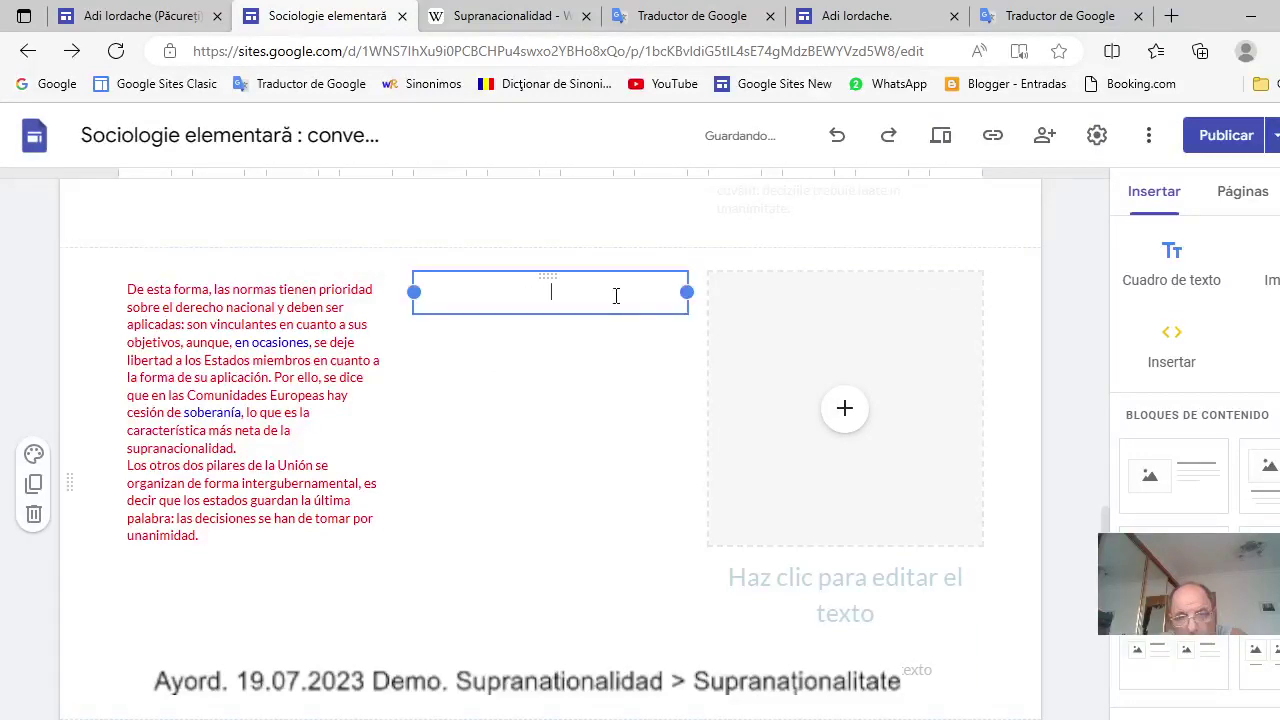
{"action": "right_click", "coordinate": [563, 289]}
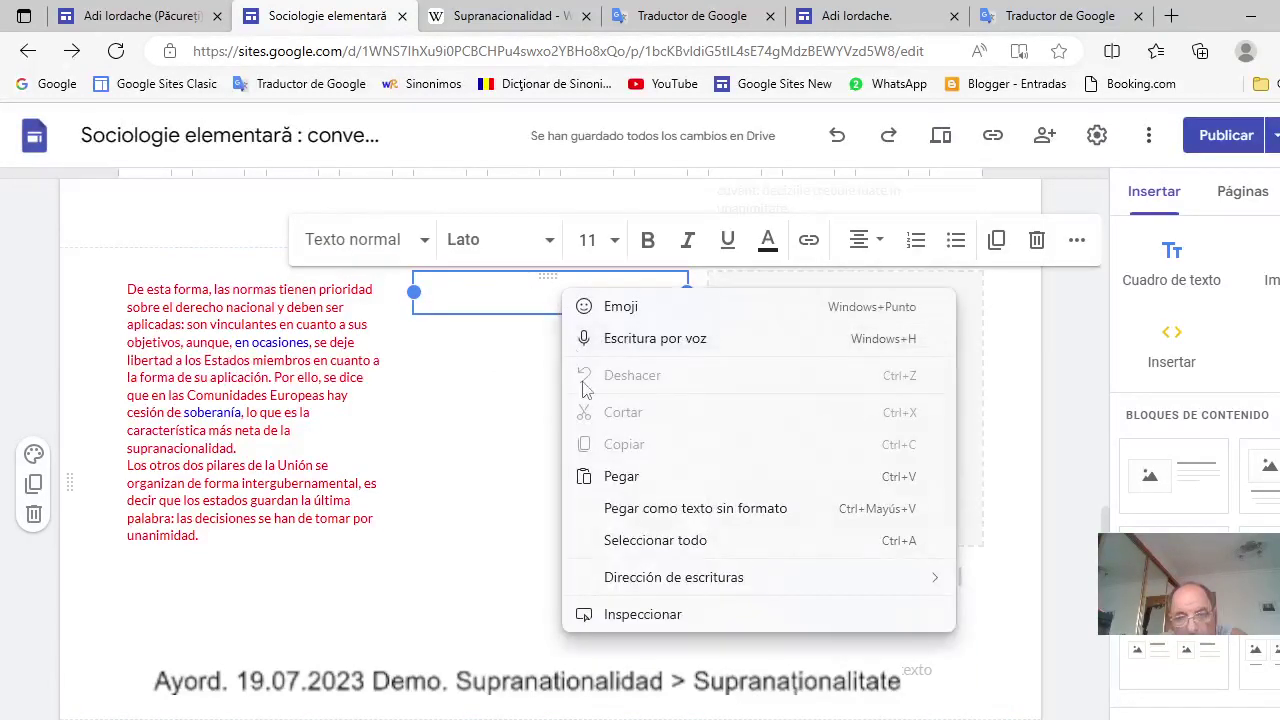
{"action": "left_click", "coordinate": [612, 474]}
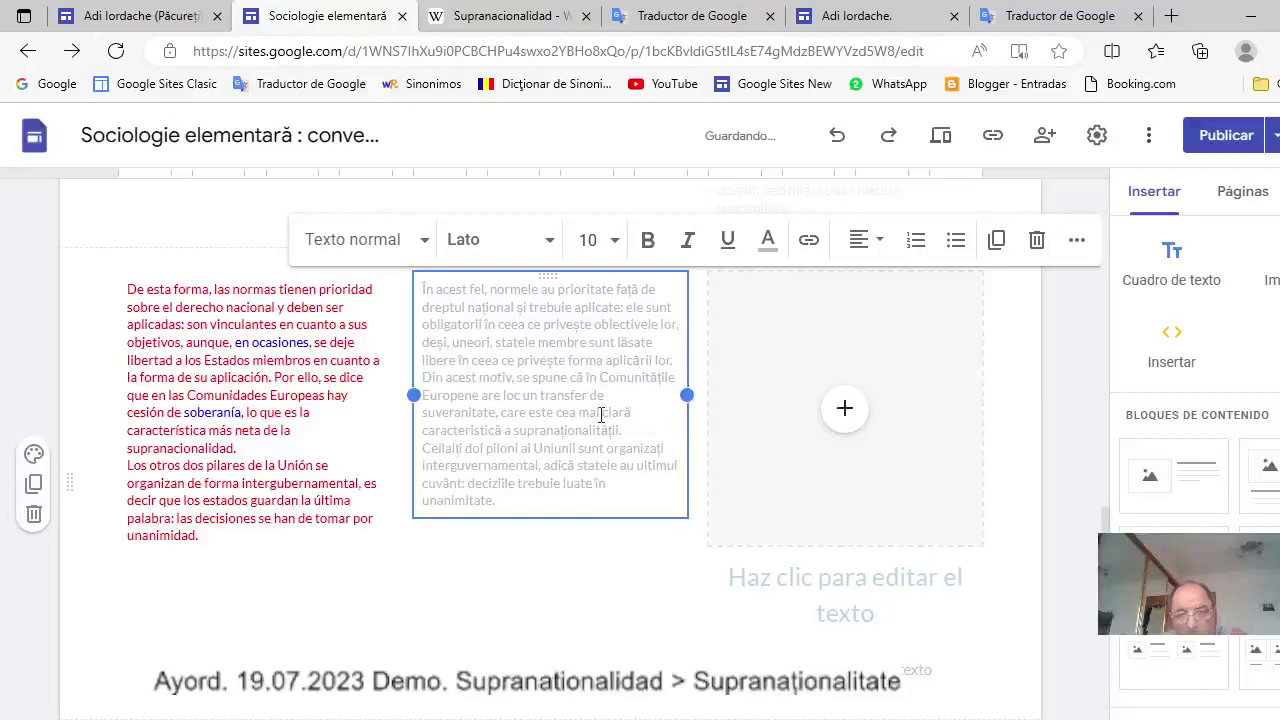
Cut the Romanian text from "În acest fel" through "unanimitate." out of the third column of the European Union case section and remove the leftover blank line.
{"action": "scroll", "coordinate": [765, 415], "scroll_direction": "up", "scroll_amount": 3}
{"action": "scroll", "coordinate": [766, 416], "scroll_direction": "up", "scroll_amount": 2}
{"action": "scroll", "coordinate": [757, 411], "scroll_direction": "down", "scroll_amount": 2}
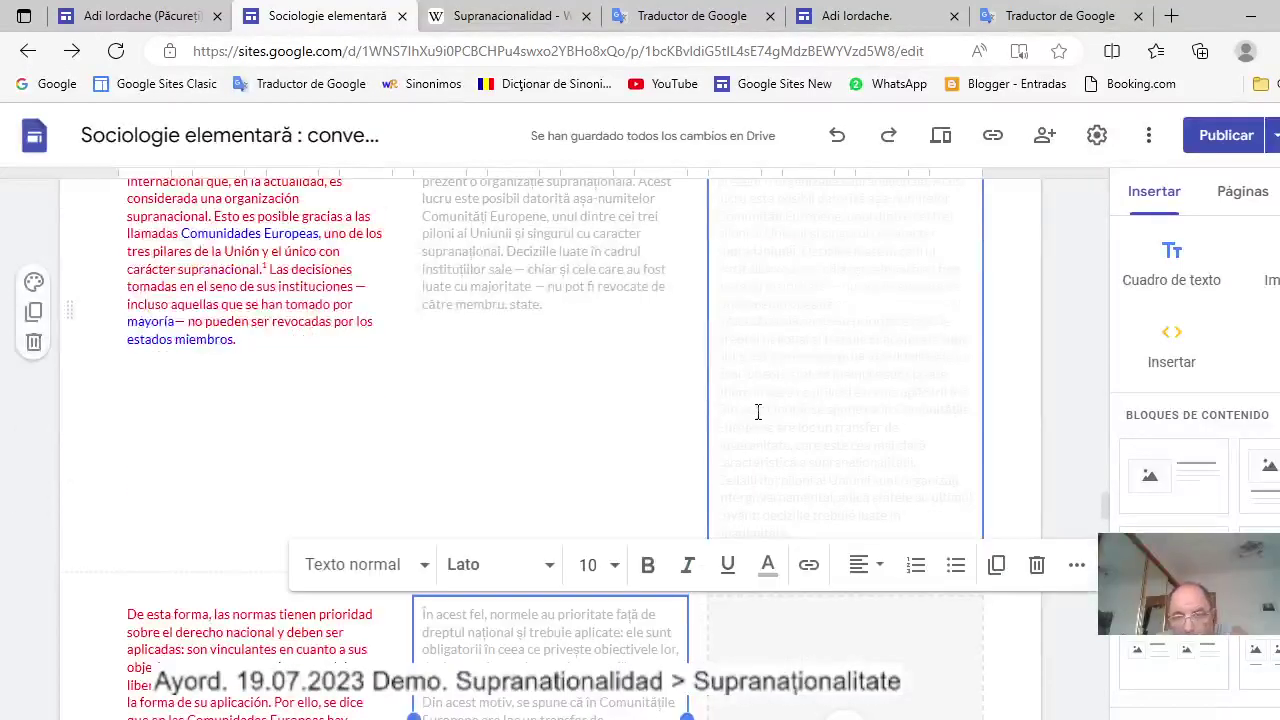
{"action": "left_click", "coordinate": [720, 322]}
{"action": "left_click_drag", "start_coordinate": [720, 322], "coordinate": [818, 534]}
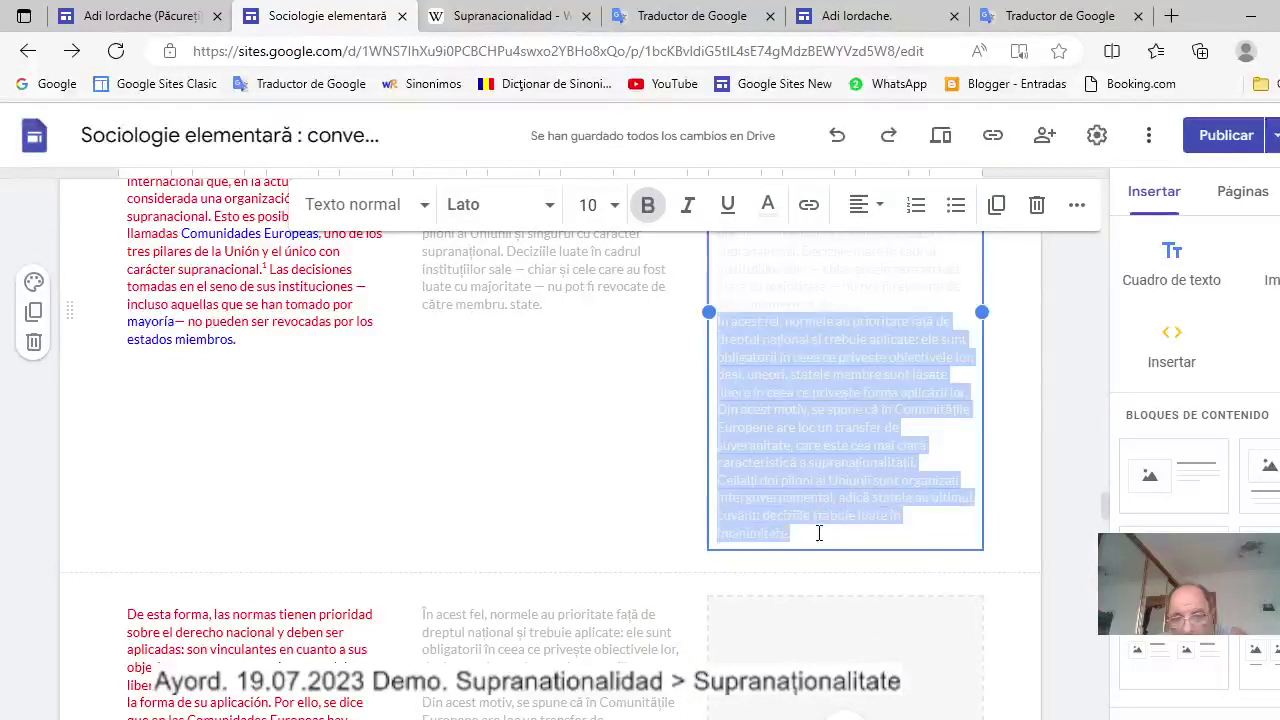
{"action": "key", "text": "ctrl+b"}
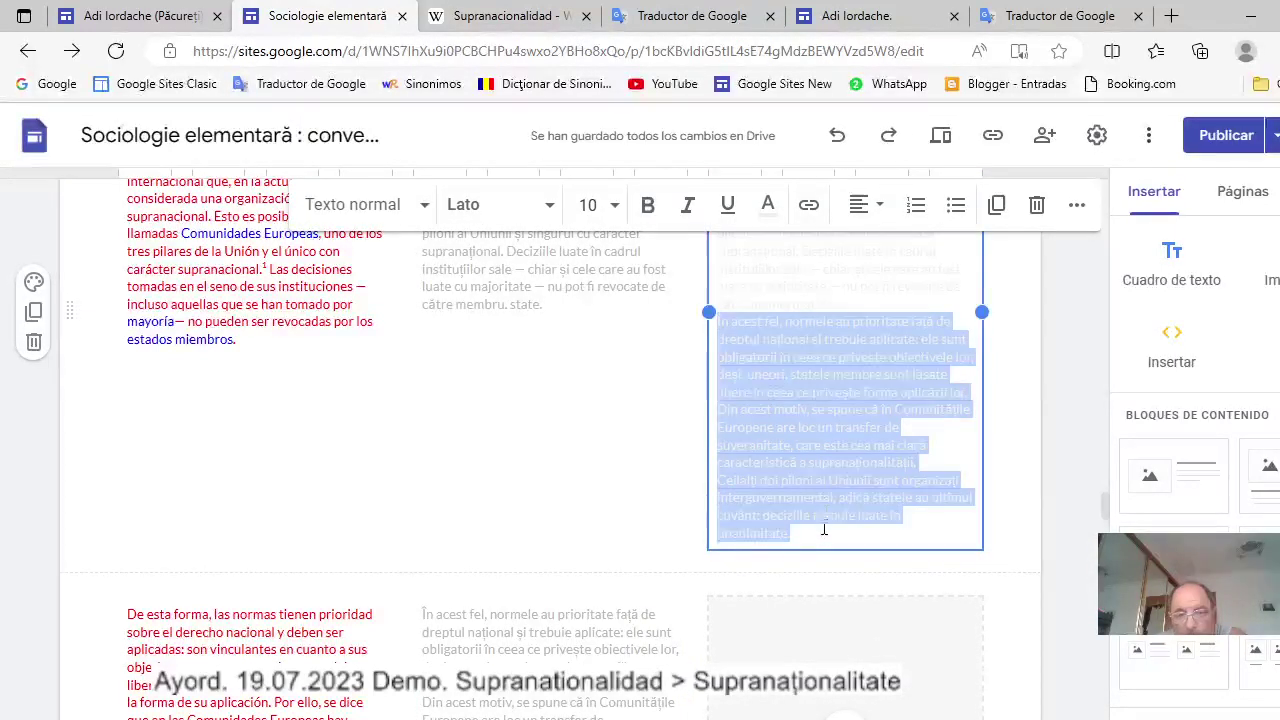
{"action": "right_click", "coordinate": [803, 423]}
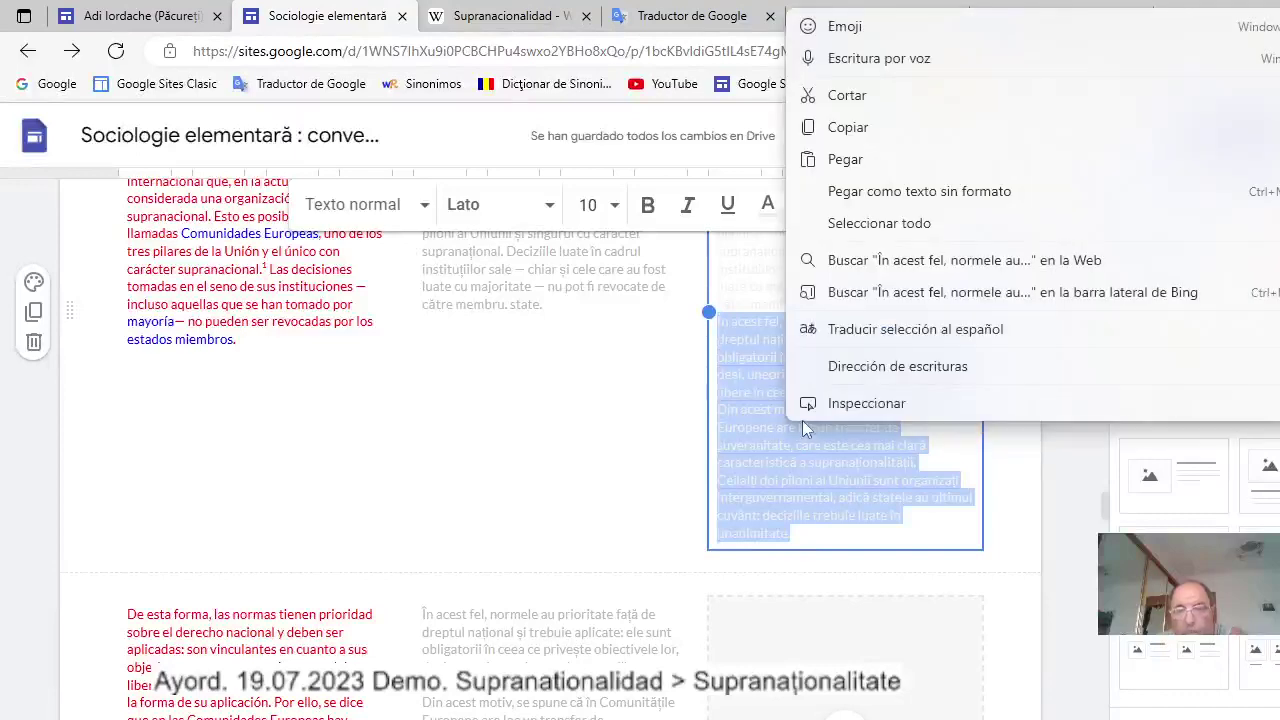
{"action": "left_click", "coordinate": [846, 96]}
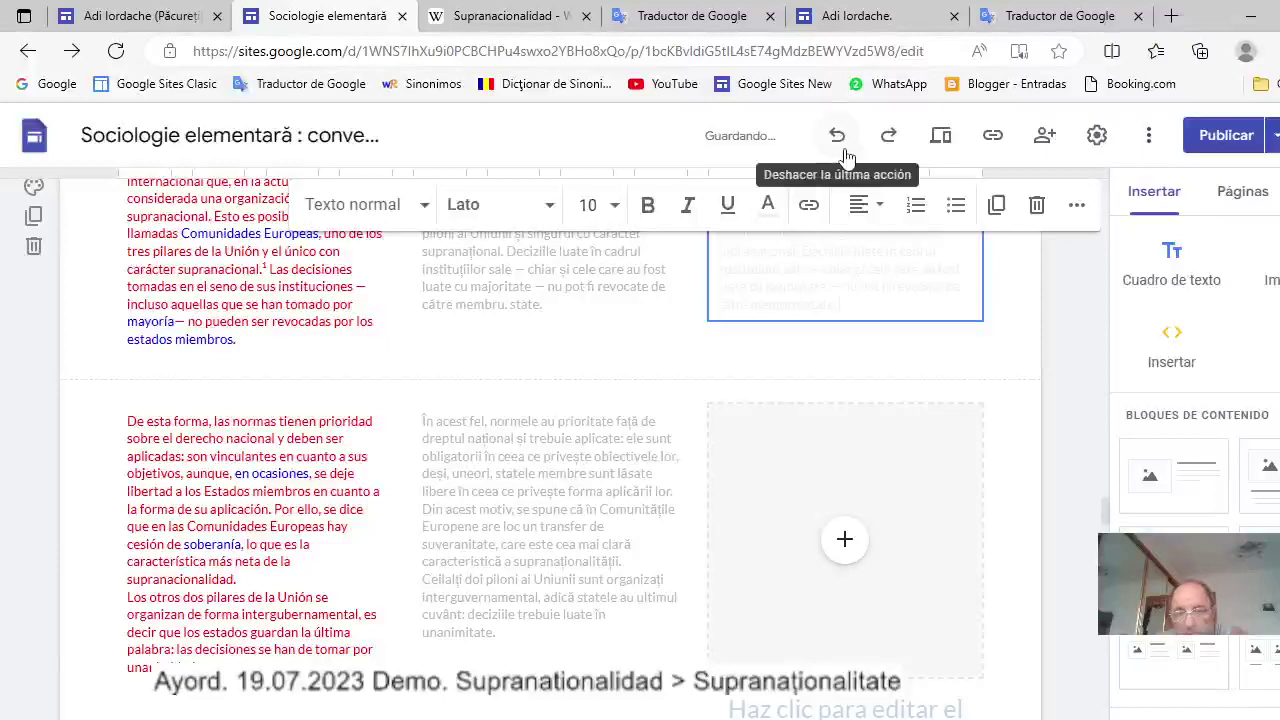
Delete the image and heading placeholders in the third column of the section containing the "De esta forma" text.
{"action": "left_click", "coordinate": [926, 486]}
{"action": "key", "text": "ctrl+v"}
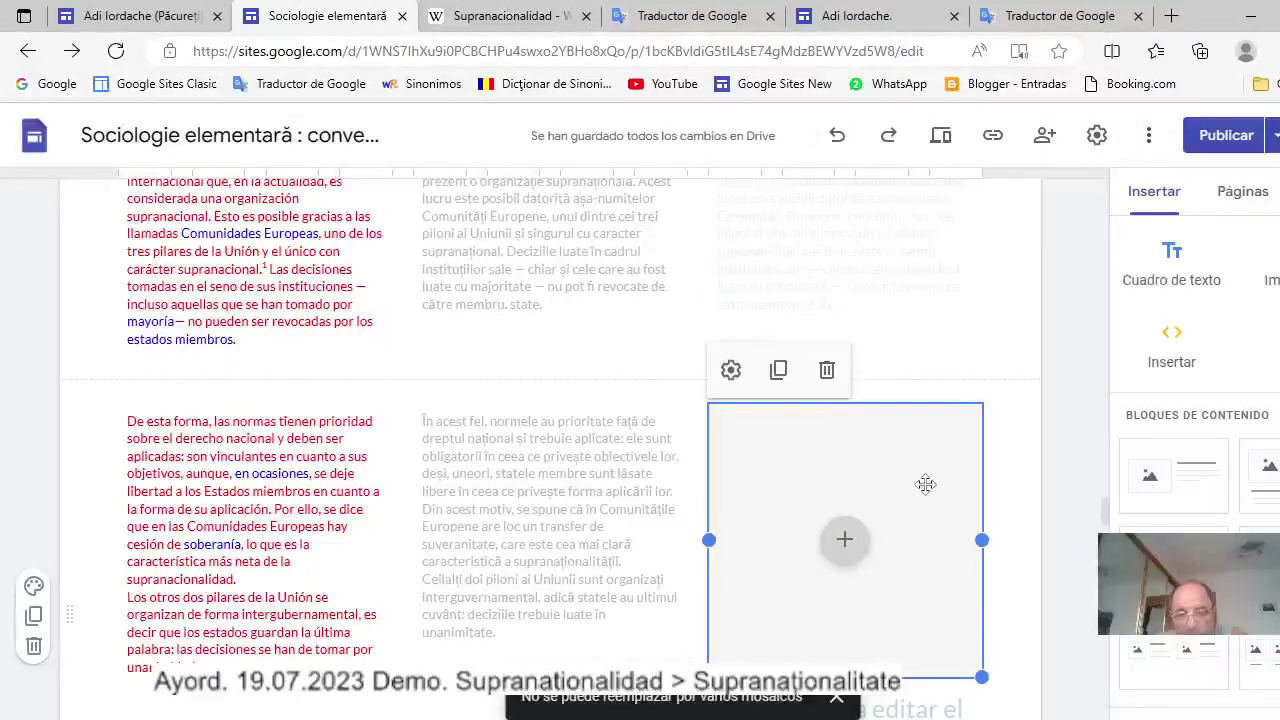
{"action": "left_click", "coordinate": [828, 371]}
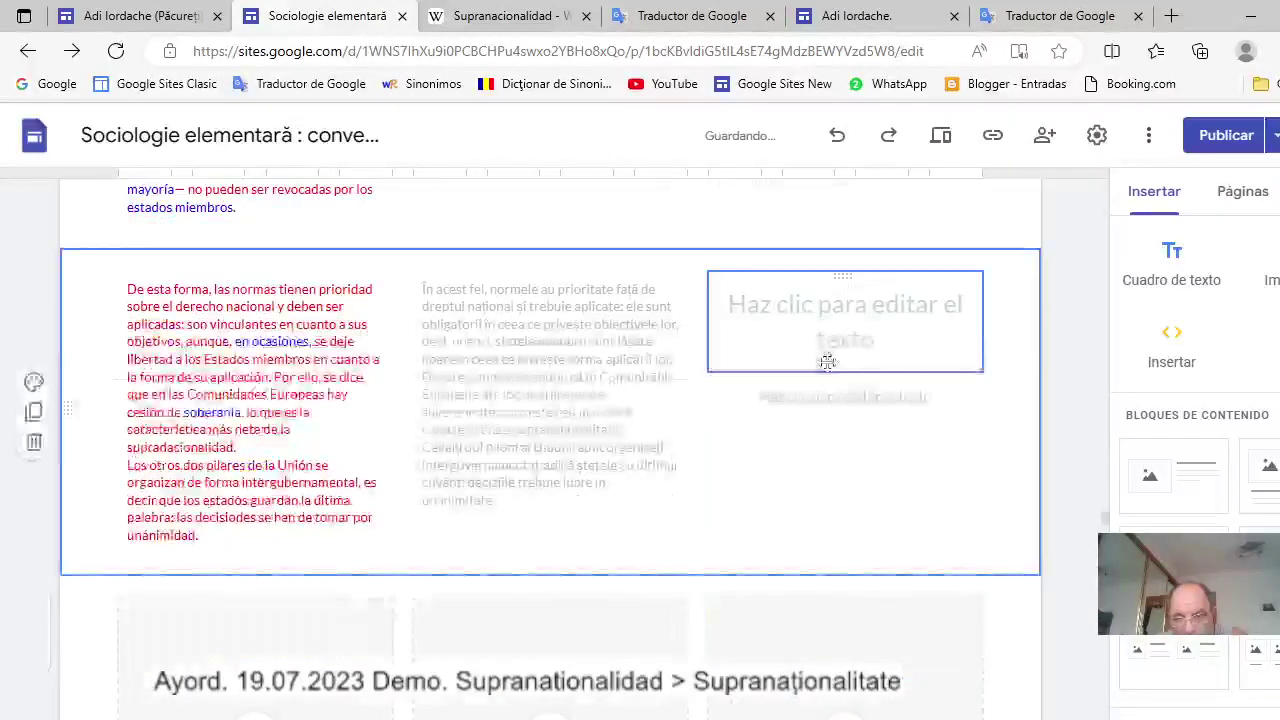
{"action": "left_click", "coordinate": [911, 323]}
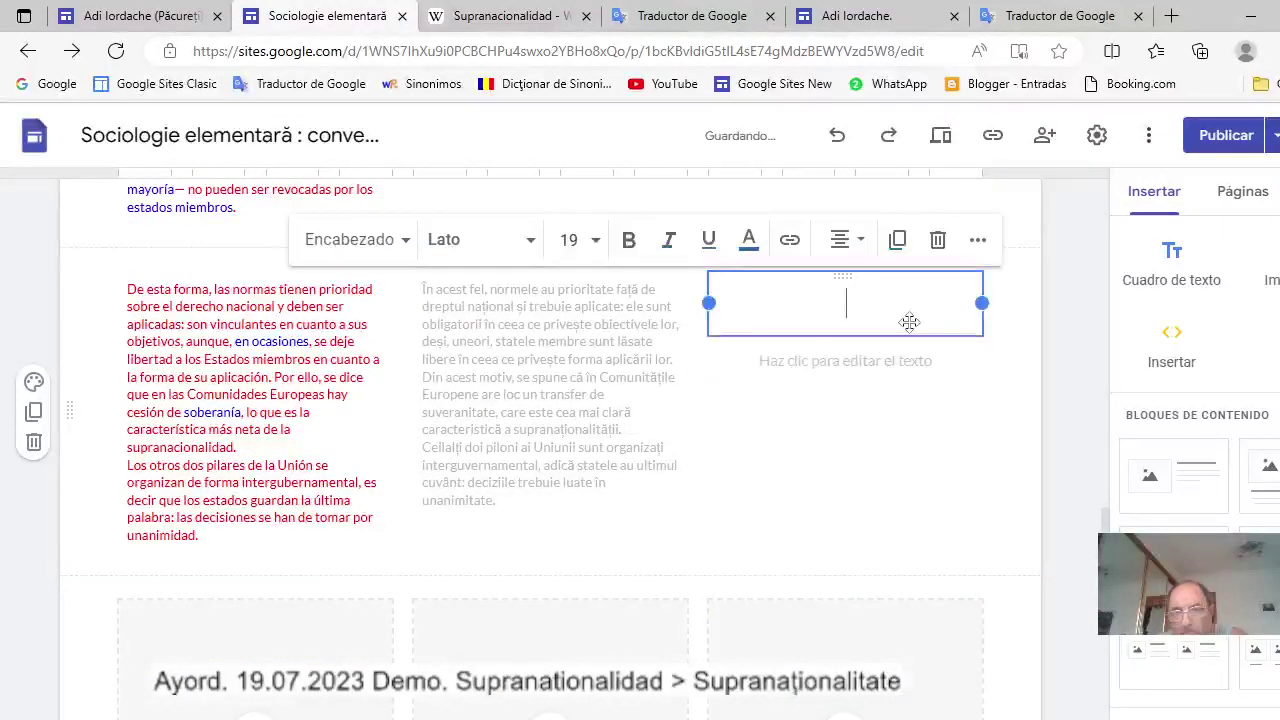
{"action": "left_click", "coordinate": [940, 241]}
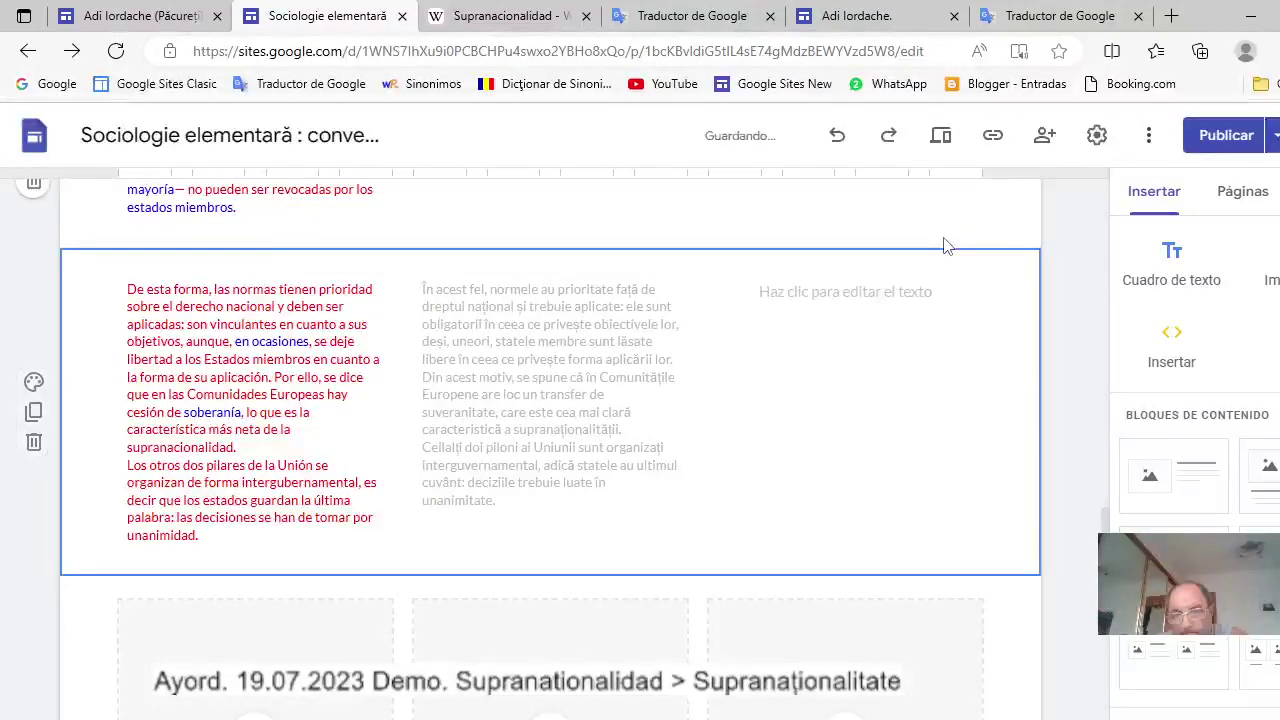
Paste the cut Romanian "În acest fel" text into the empty third-column text box beside the grey Romanian copy.
{"action": "left_click", "coordinate": [865, 291]}
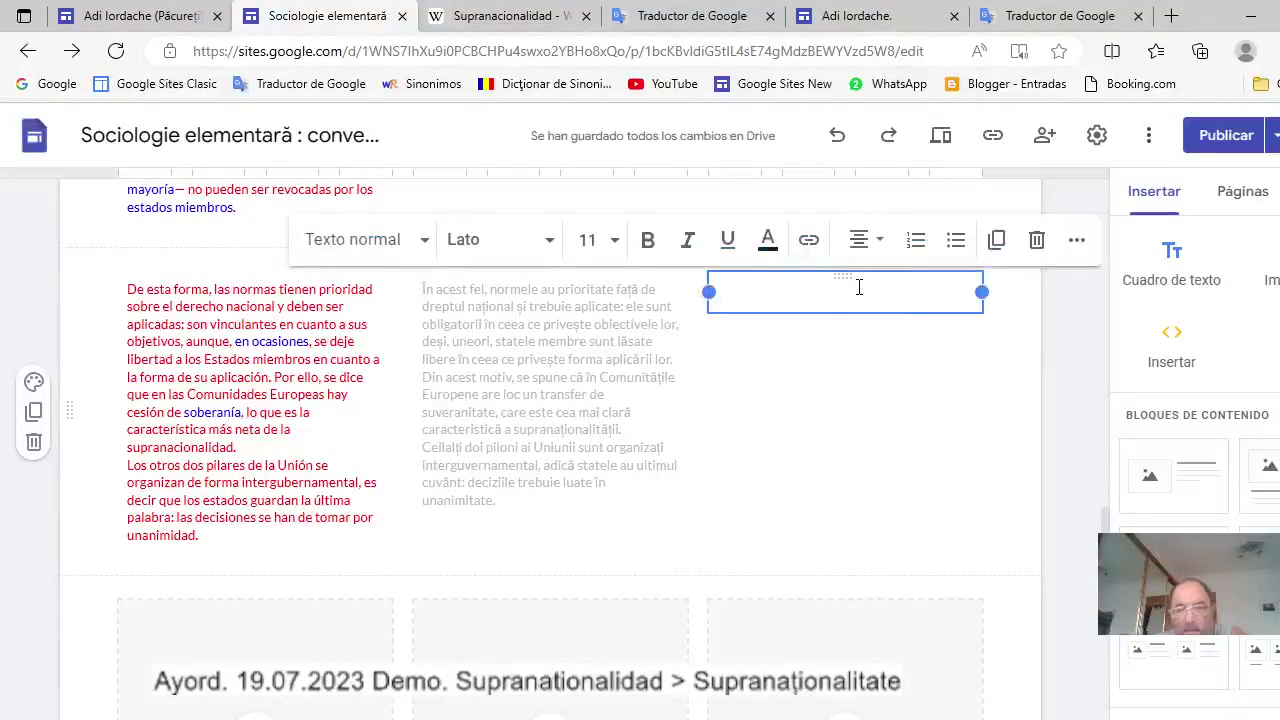
{"action": "right_click", "coordinate": [858, 291]}
{"action": "left_click", "coordinate": [912, 474]}
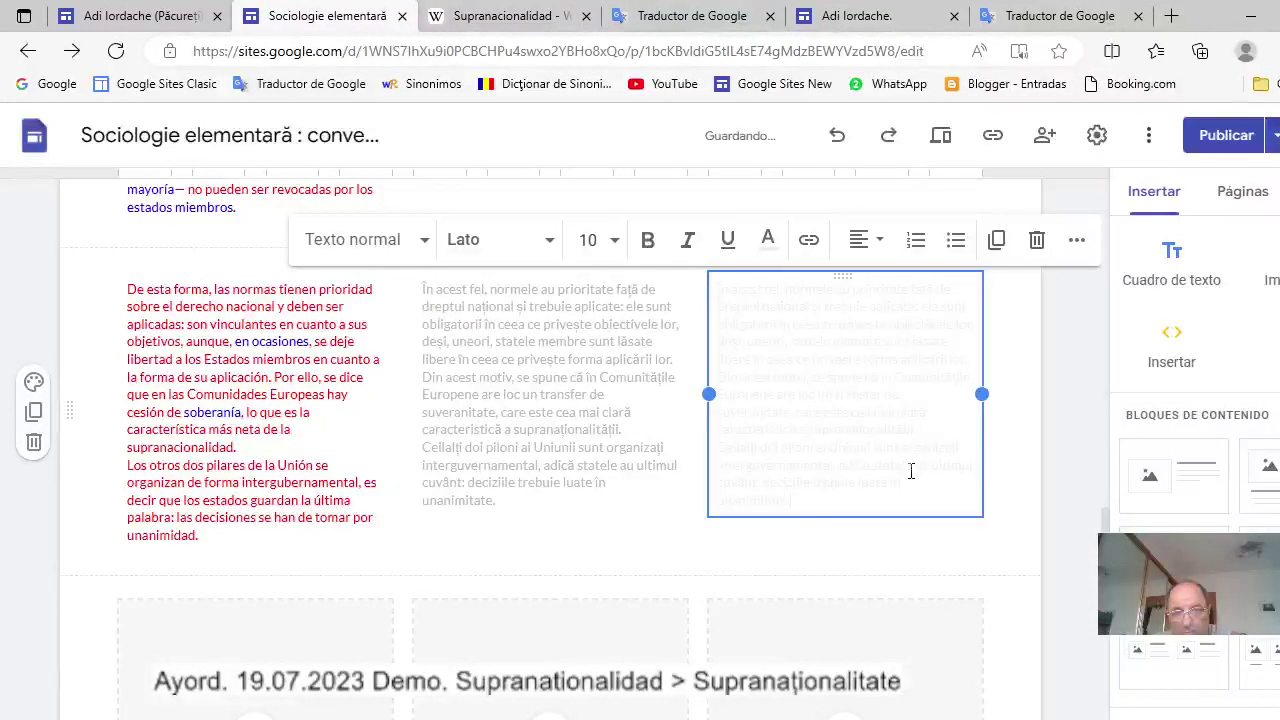
Cut the Spanish text from "De esta forma" through "unanimidad." out of the two-column "El caso de la Unión Europea" section and remove the leftover blank line.
{"action": "scroll", "coordinate": [906, 457], "scroll_direction": "down", "scroll_amount": 4}
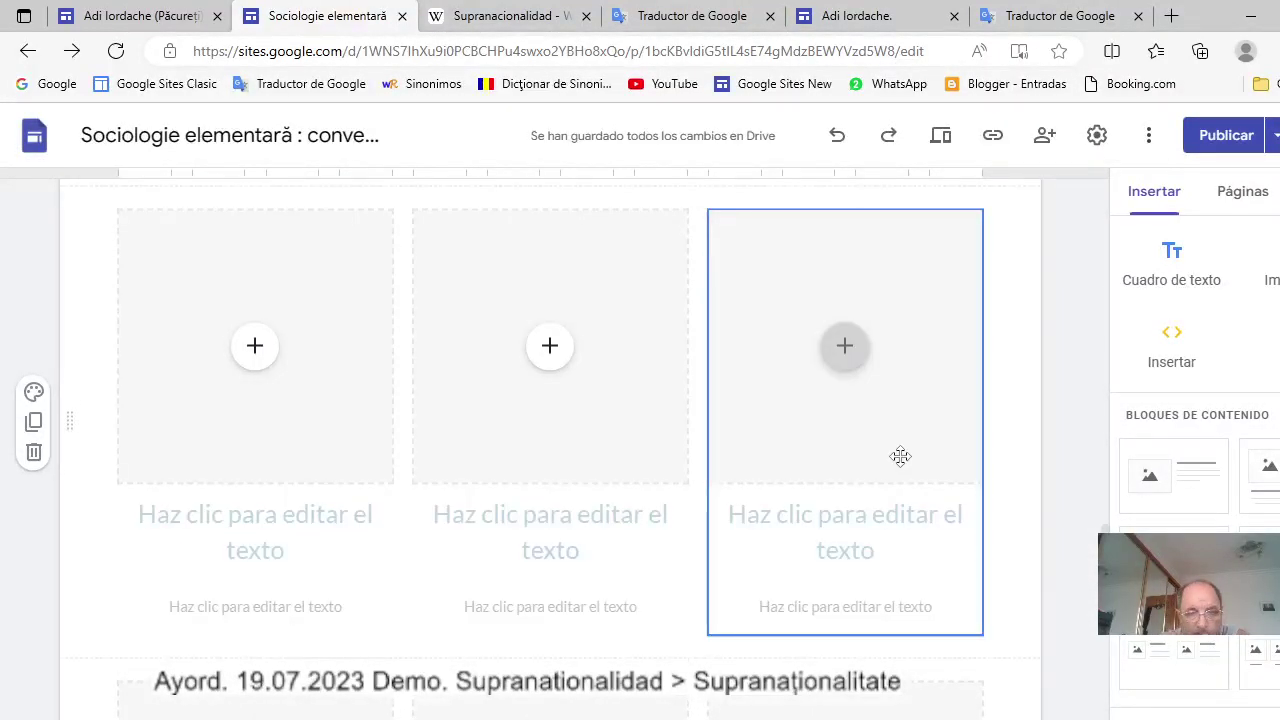
{"action": "scroll", "coordinate": [900, 456], "scroll_direction": "up", "scroll_amount": 4}
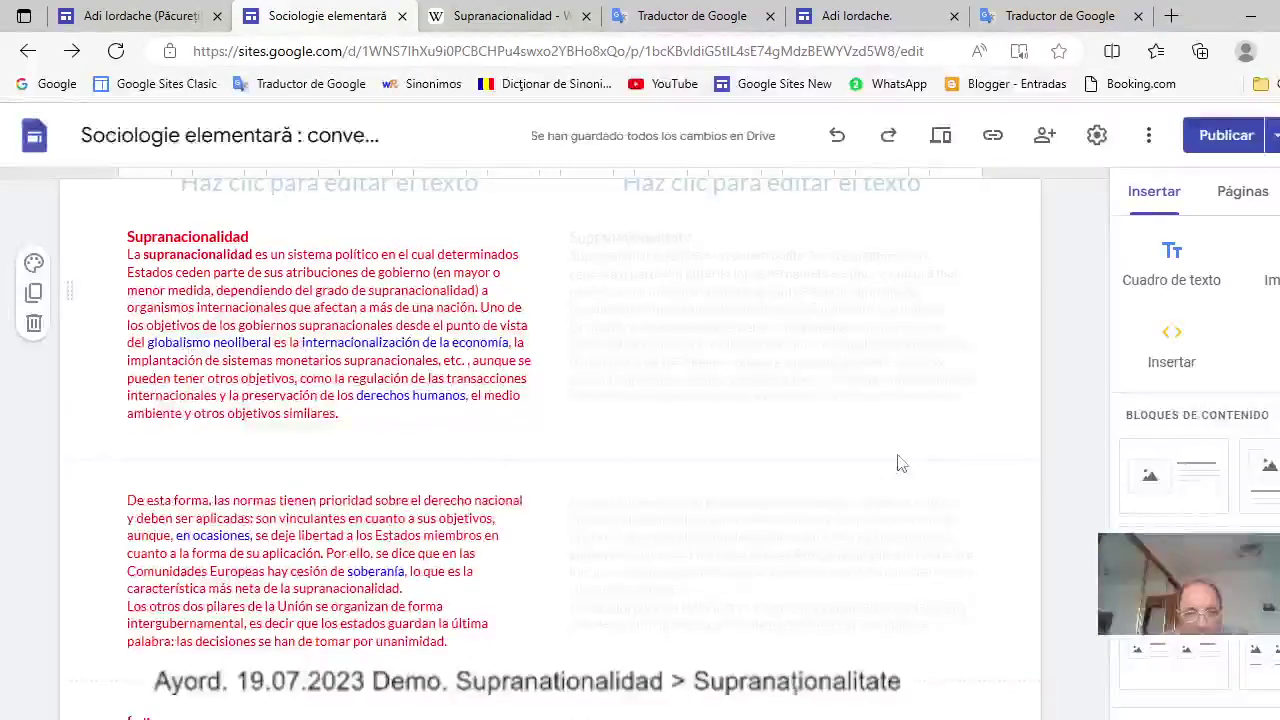
{"action": "scroll", "coordinate": [900, 462], "scroll_direction": "down", "scroll_amount": 10}
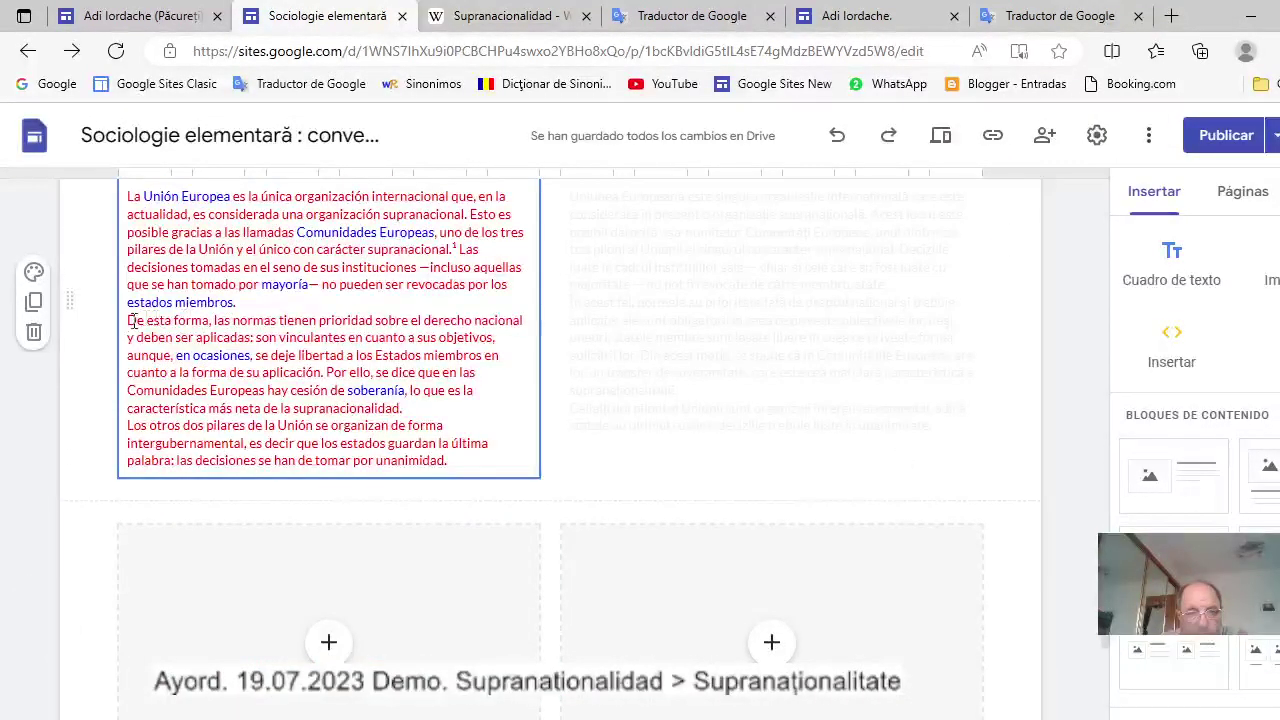
{"action": "left_click_drag", "start_coordinate": [130, 322], "coordinate": [449, 462]}
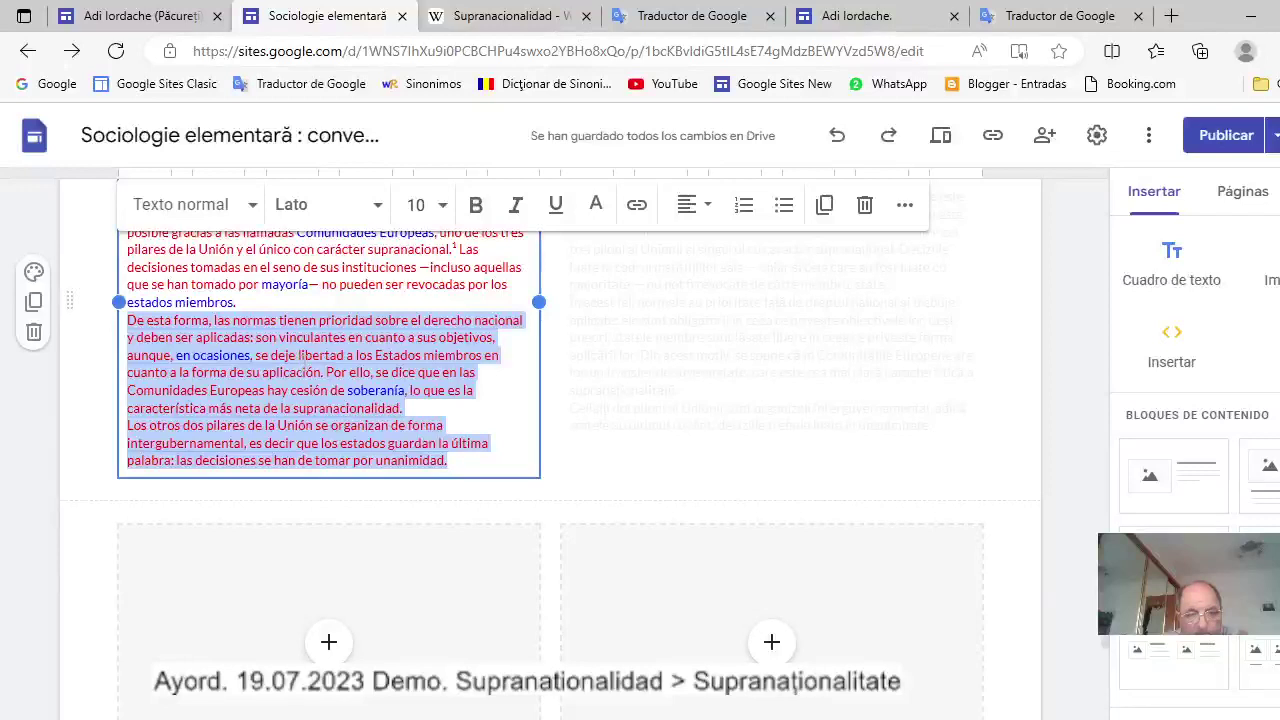
{"action": "scroll", "coordinate": [307, 359], "scroll_direction": "down", "scroll_amount": 8}
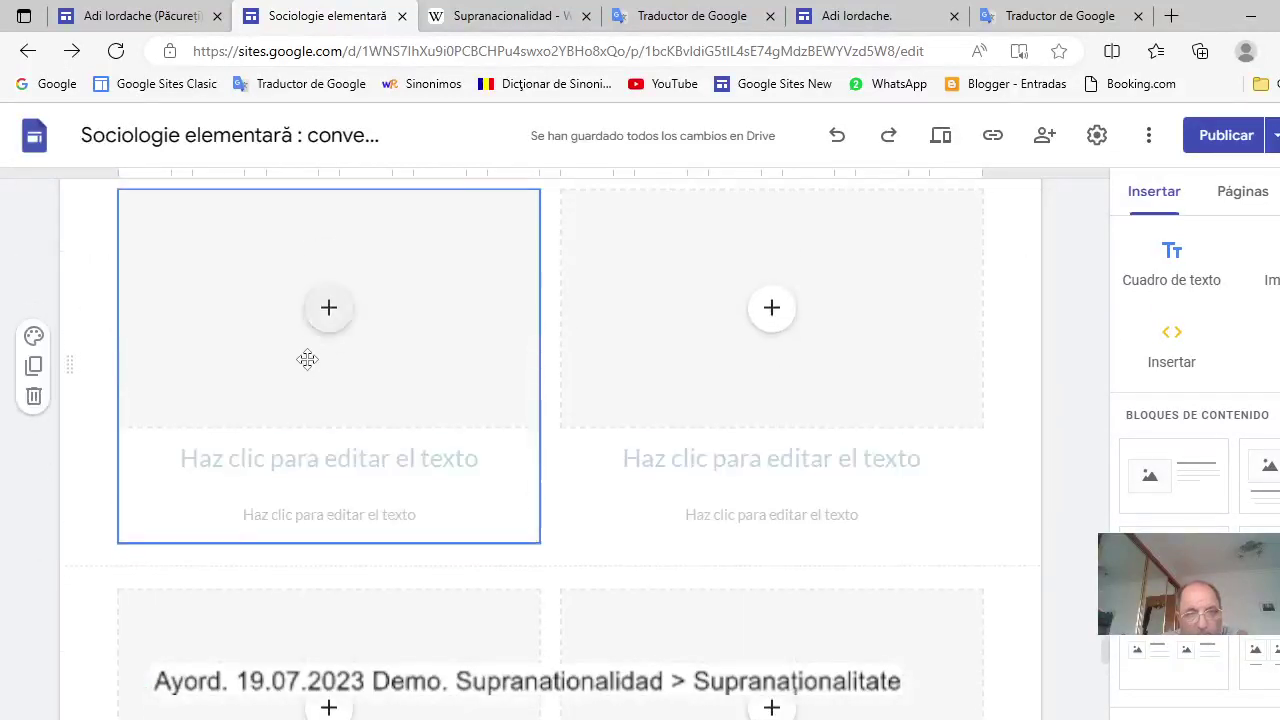
{"action": "scroll", "coordinate": [307, 359], "scroll_direction": "up", "scroll_amount": 6}
{"action": "scroll", "coordinate": [308, 366], "scroll_direction": "down", "scroll_amount": 2}
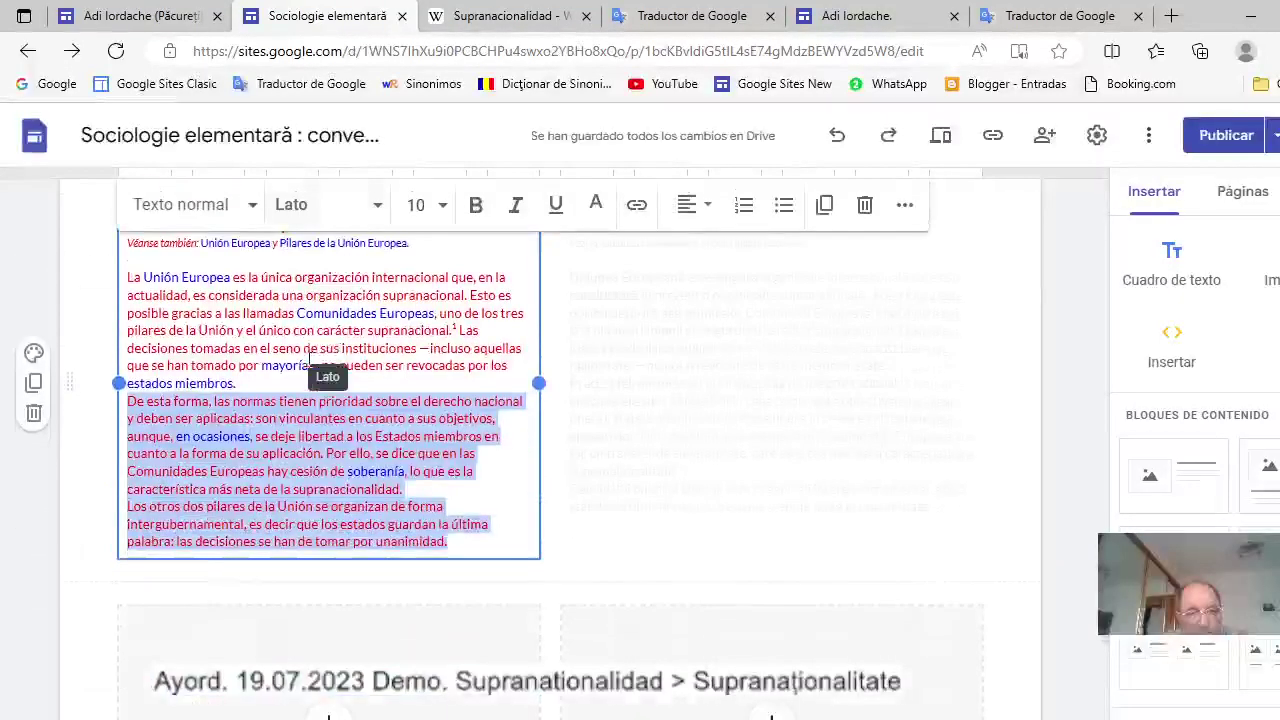
{"action": "right_click", "coordinate": [300, 418]}
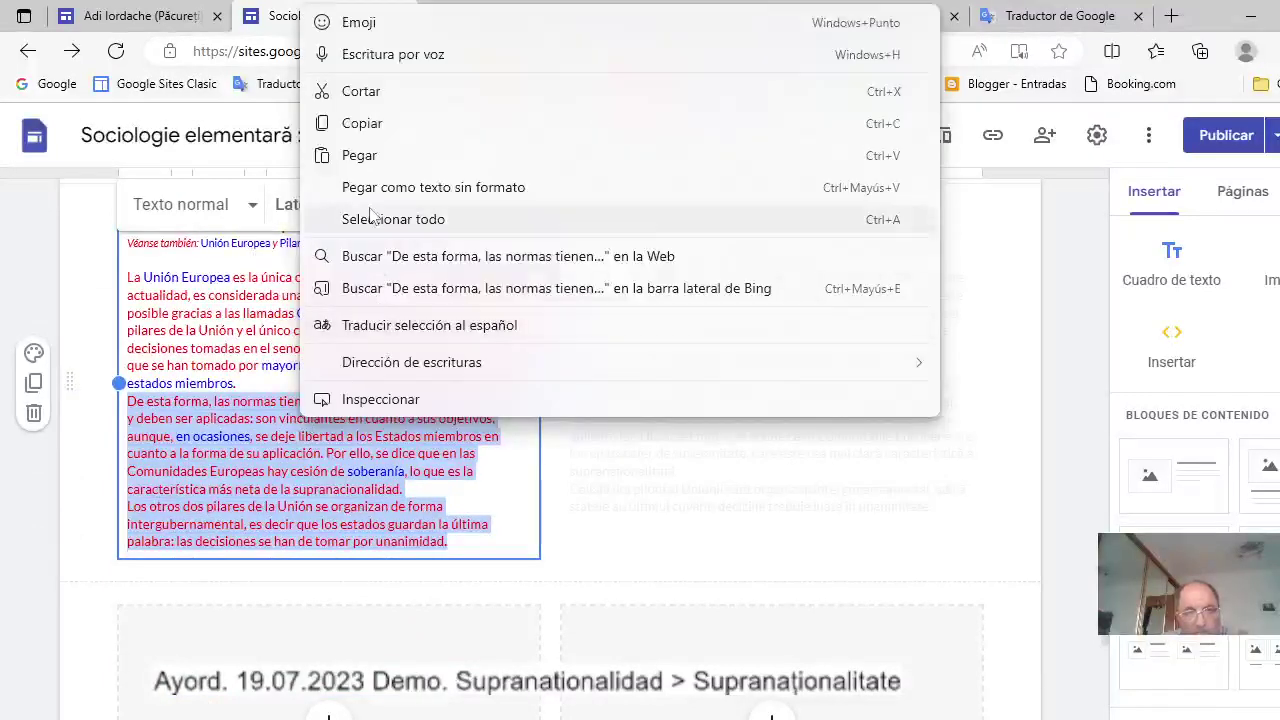
{"action": "left_click", "coordinate": [361, 91]}
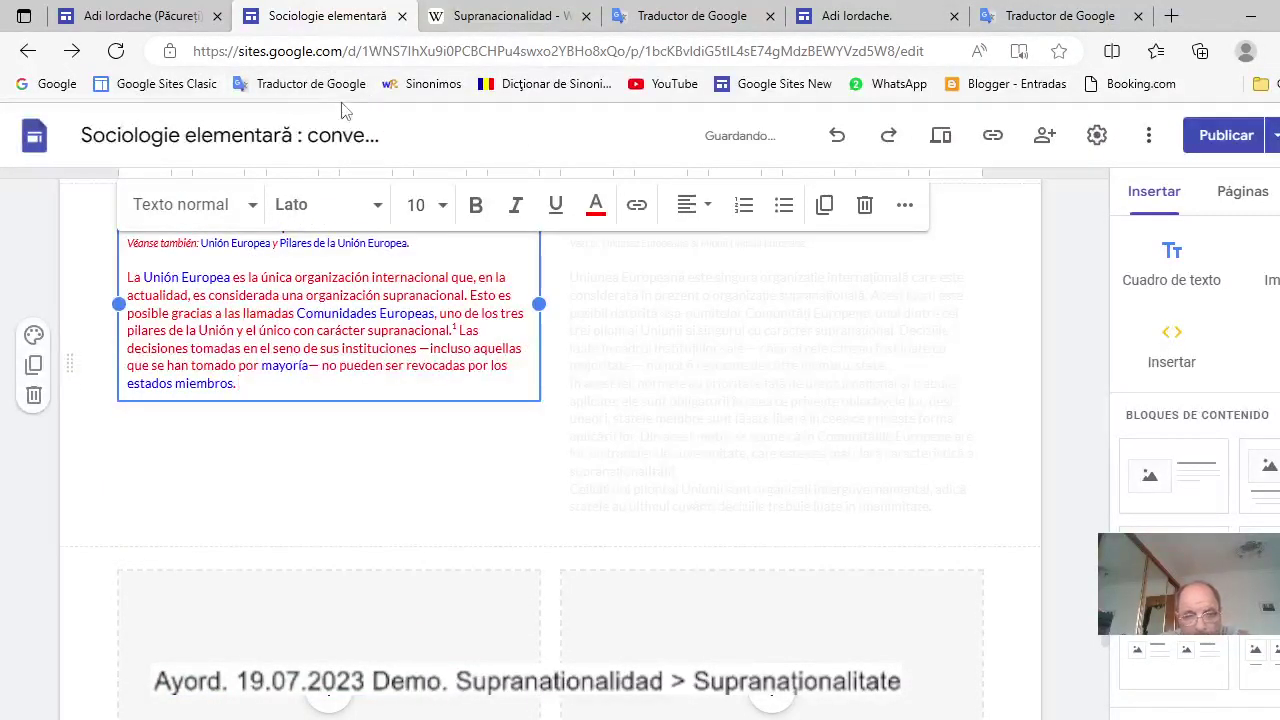
Delete the image and heading placeholders in the first column of the empty two-column section below the European Union case.
{"action": "left_click", "coordinate": [408, 641]}
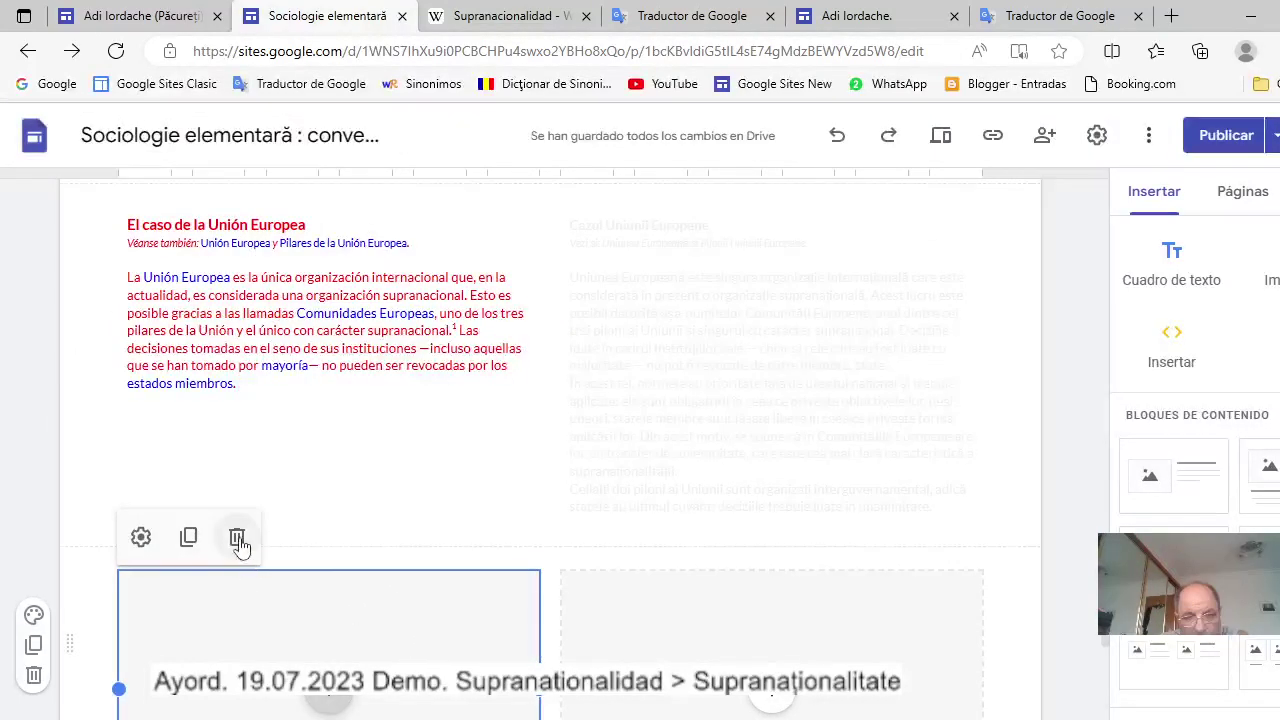
{"action": "left_click", "coordinate": [237, 538]}
{"action": "left_click", "coordinate": [336, 387]}
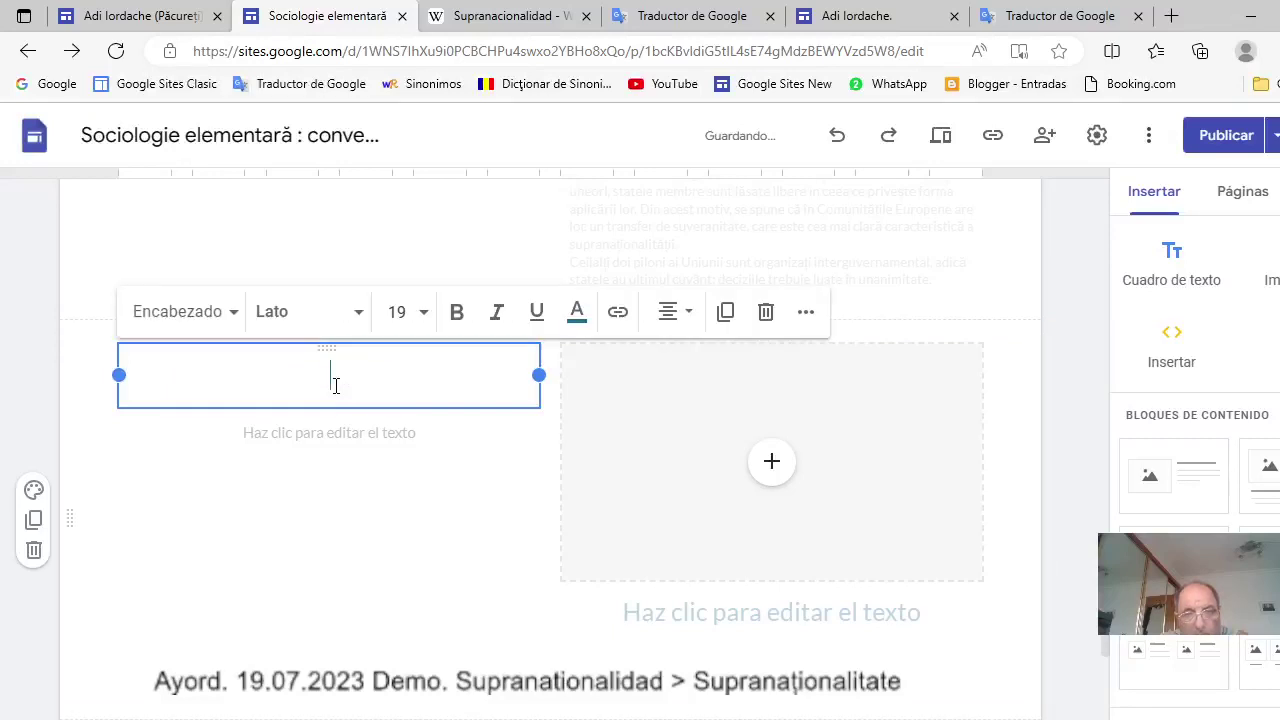
{"action": "left_click", "coordinate": [766, 313]}
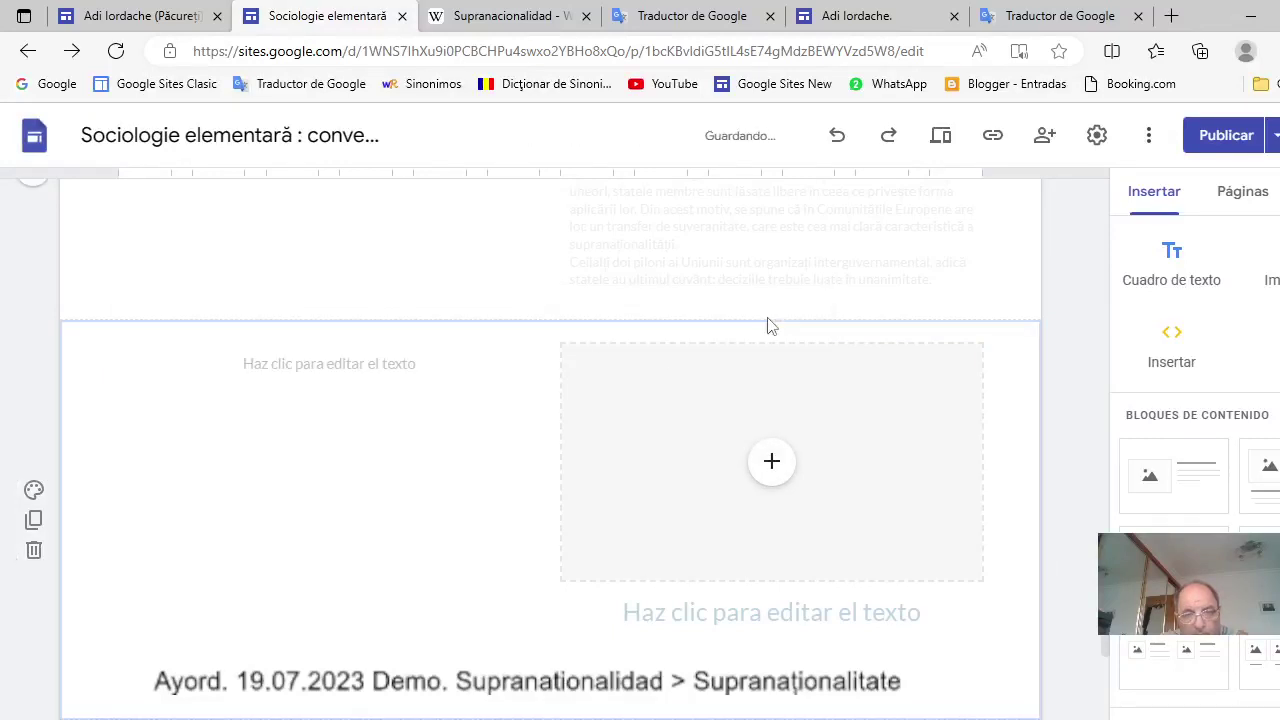
Paste the cut Spanish "De esta forma" text into the empty first-column text box of the two-column section.
{"action": "left_click", "coordinate": [391, 364]}
{"action": "right_click", "coordinate": [348, 362]}
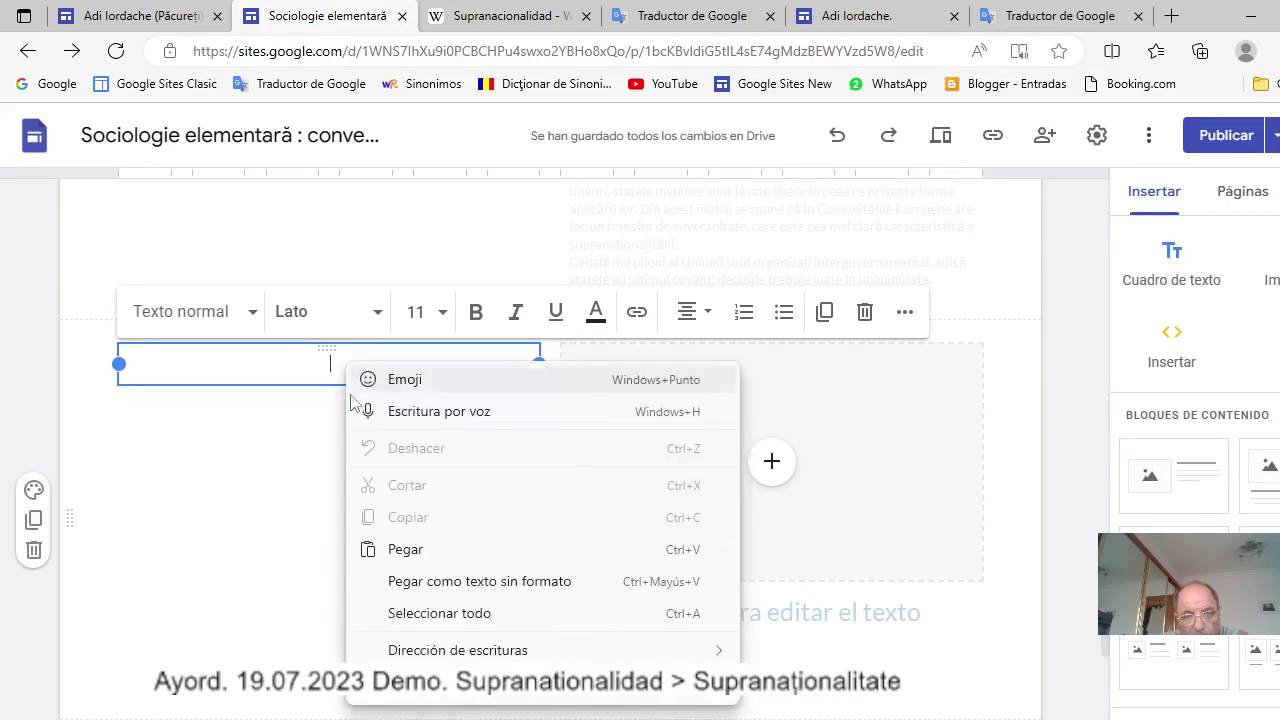
{"action": "left_click", "coordinate": [403, 550]}
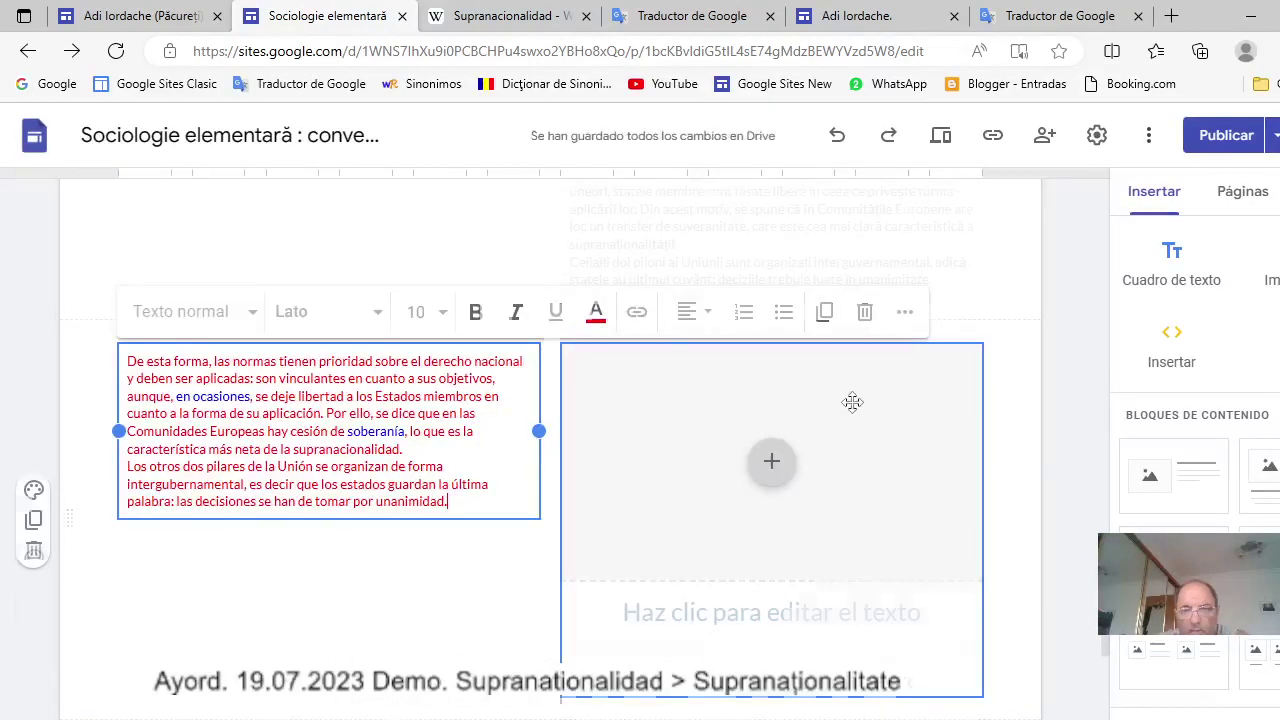
Cut the pale Romanian text from "În acest fel" to its end out of the second column of the two-column European Union case section.
{"action": "scroll", "coordinate": [851, 403], "scroll_direction": "up", "scroll_amount": 2}
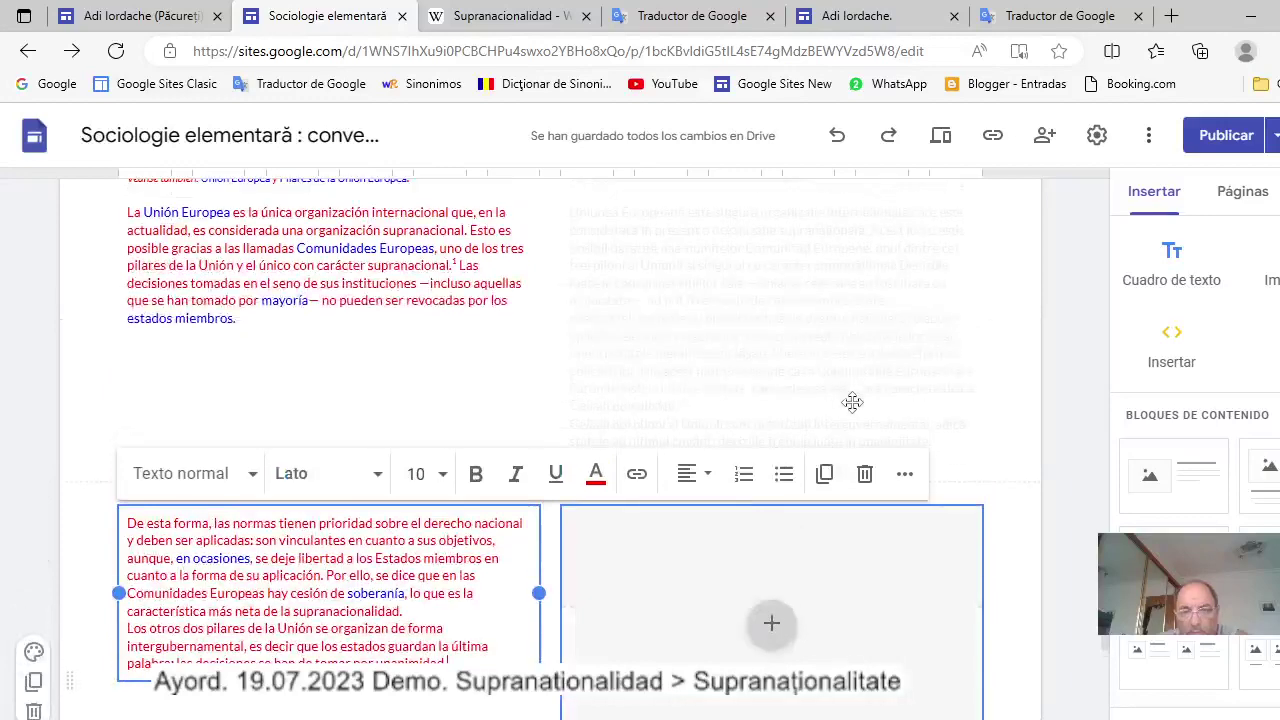
{"action": "left_click", "coordinate": [570, 318]}
{"action": "left_click_drag", "start_coordinate": [572, 318], "coordinate": [810, 386]}
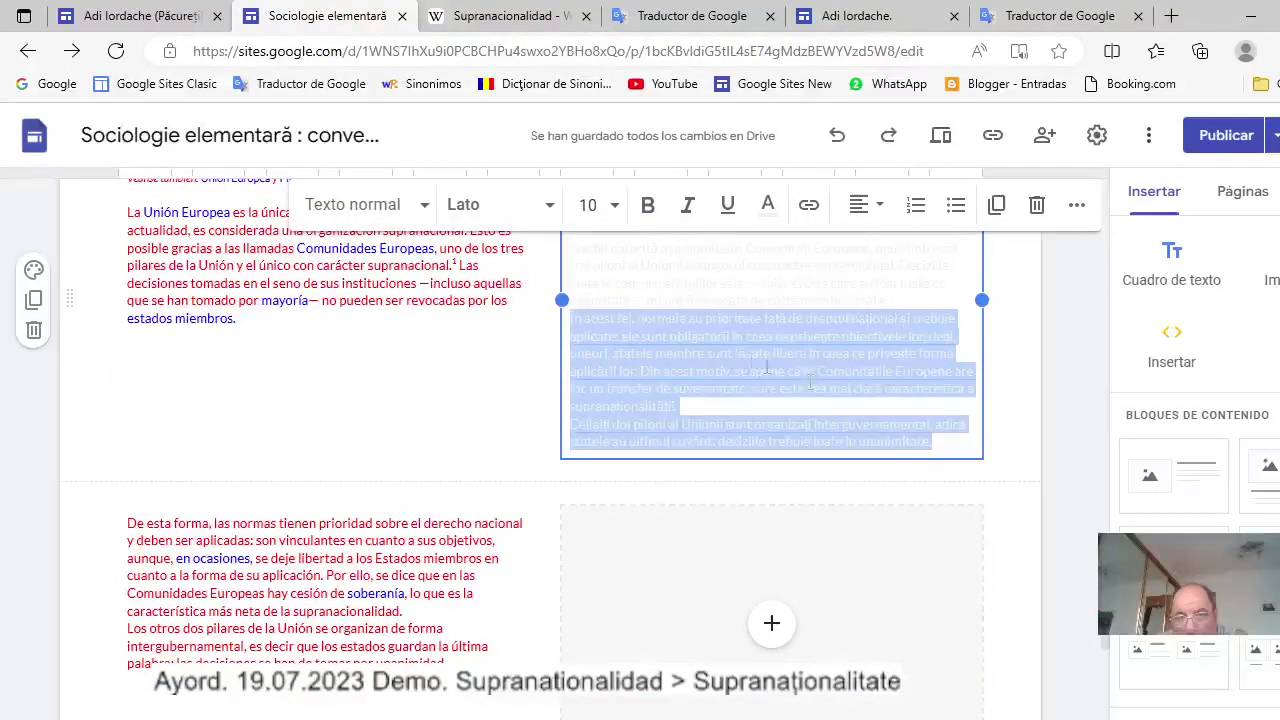
{"action": "right_click", "coordinate": [736, 358]}
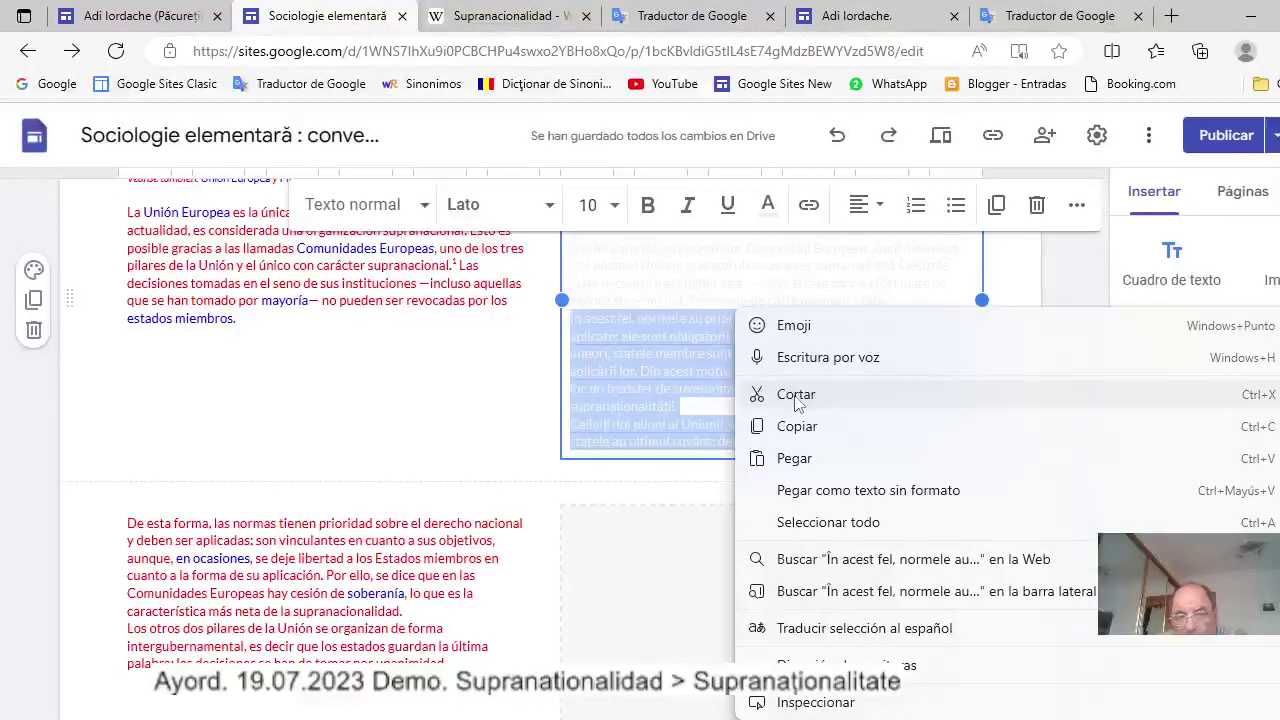
{"action": "left_click", "coordinate": [796, 396]}
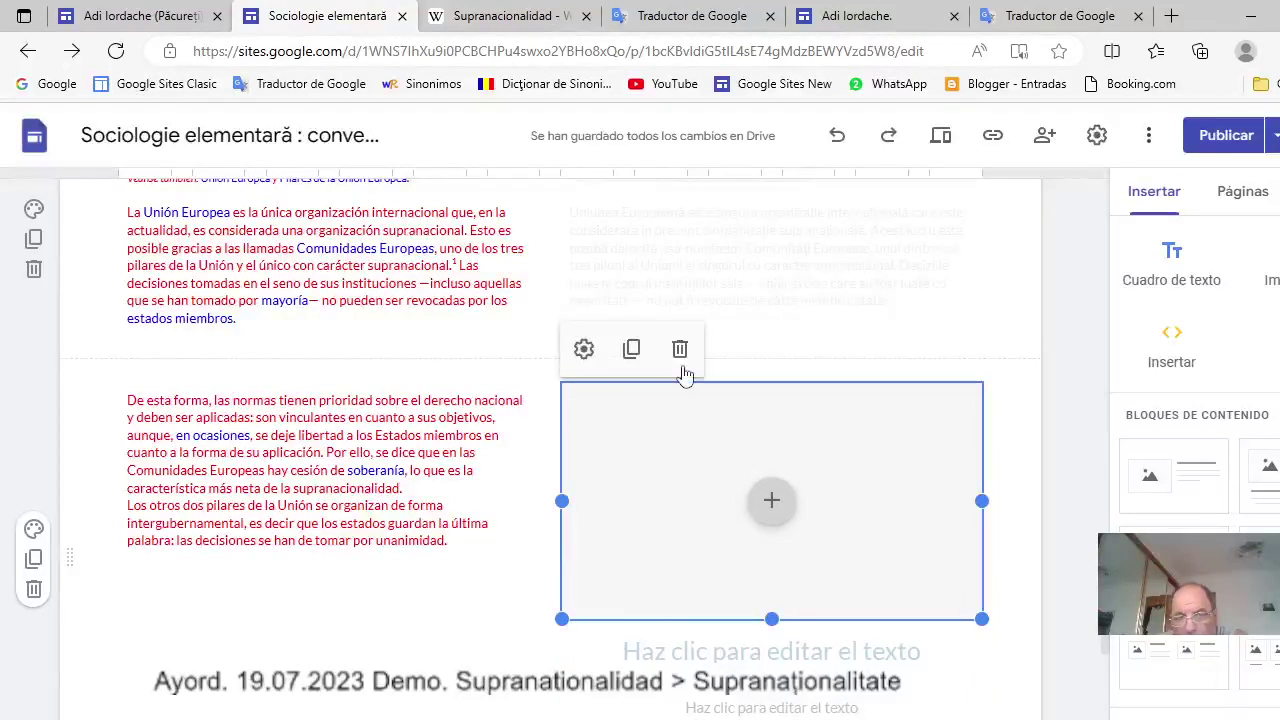
Delete the image and heading placeholders in the second column beside the pasted Spanish "De esta forma" text.
{"action": "left_click", "coordinate": [680, 351]}
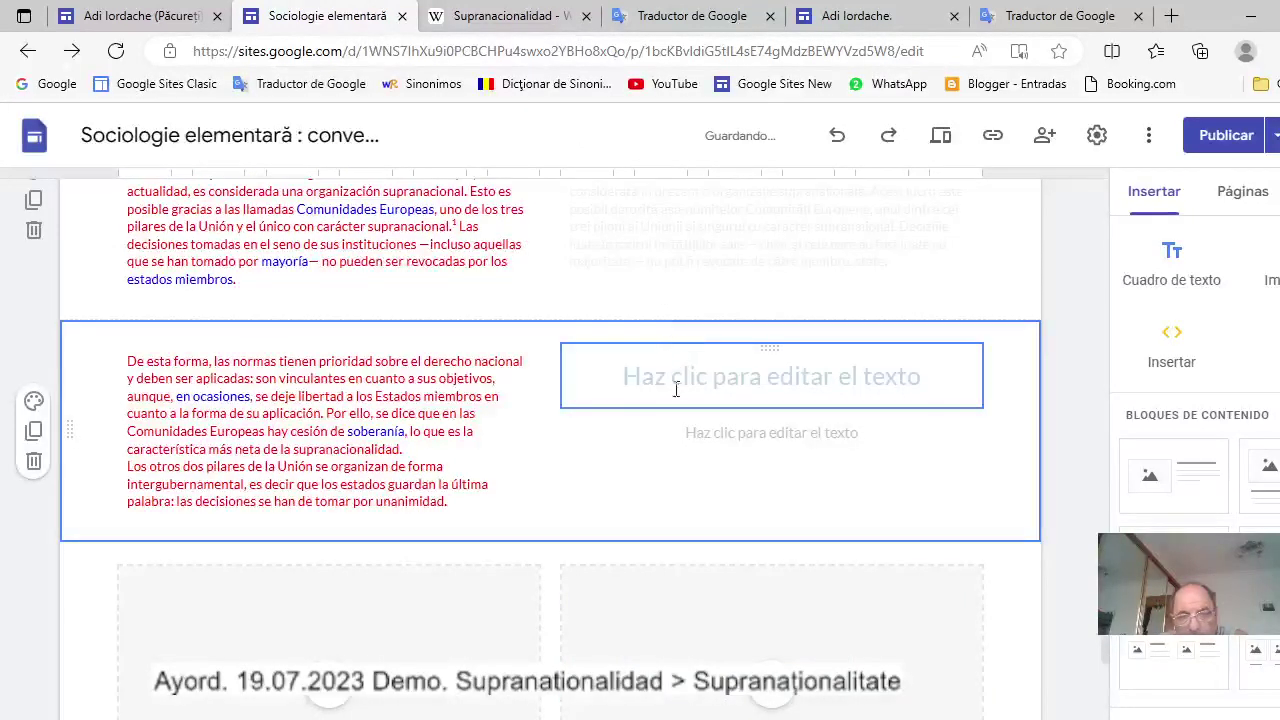
{"action": "left_click", "coordinate": [702, 381]}
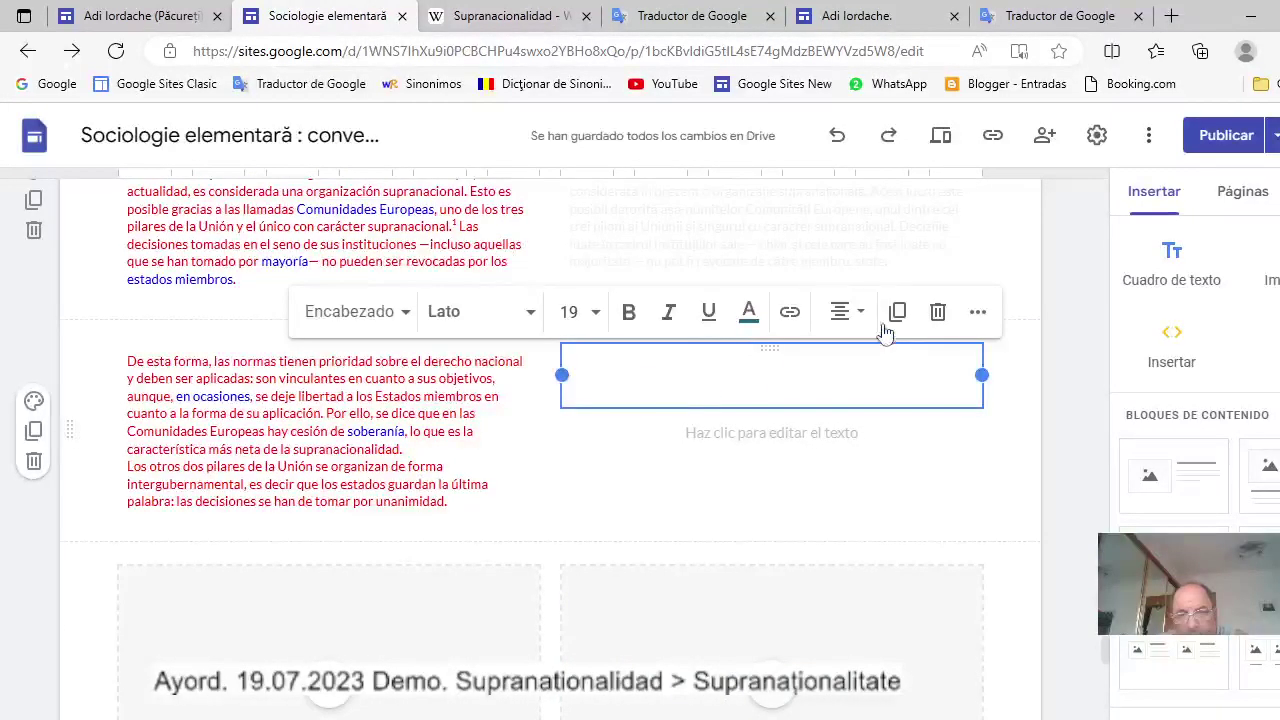
{"action": "left_click", "coordinate": [938, 313]}
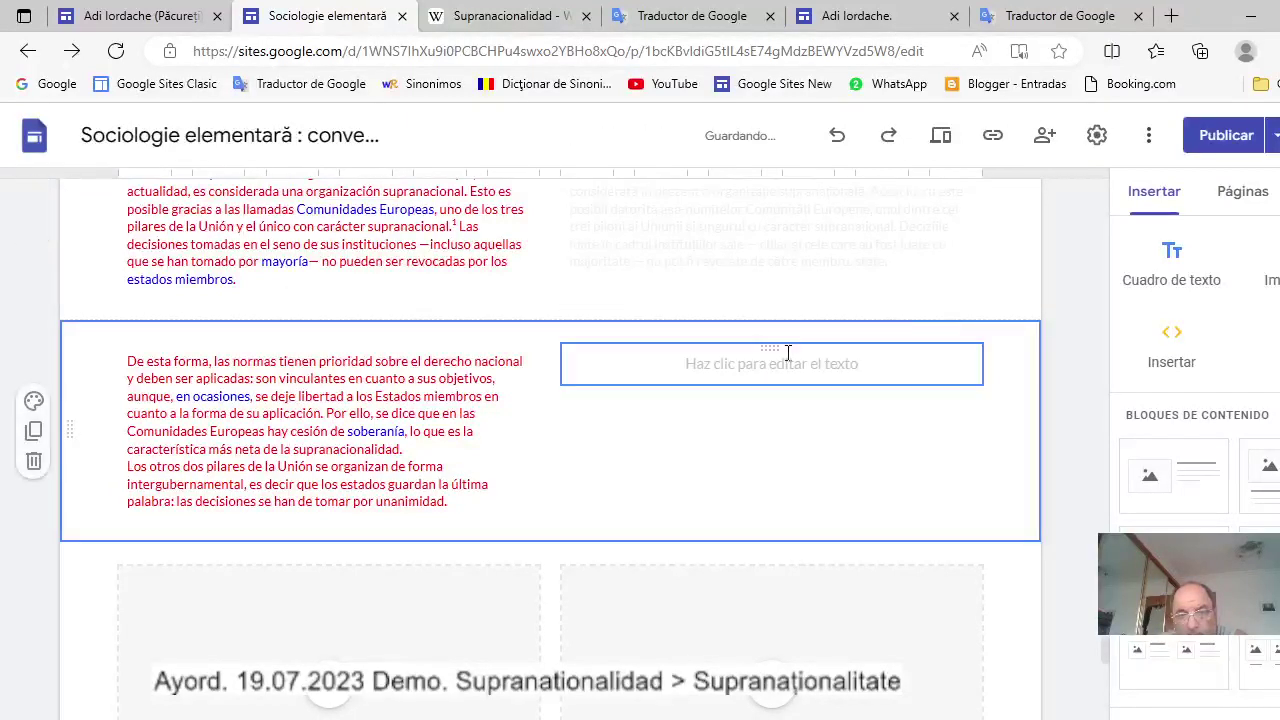
Paste the cut Romanian text into the empty second-column text box and remove the leftover blank line ending the Romanian text above.
{"action": "left_click", "coordinate": [785, 360]}
{"action": "right_click", "coordinate": [783, 361]}
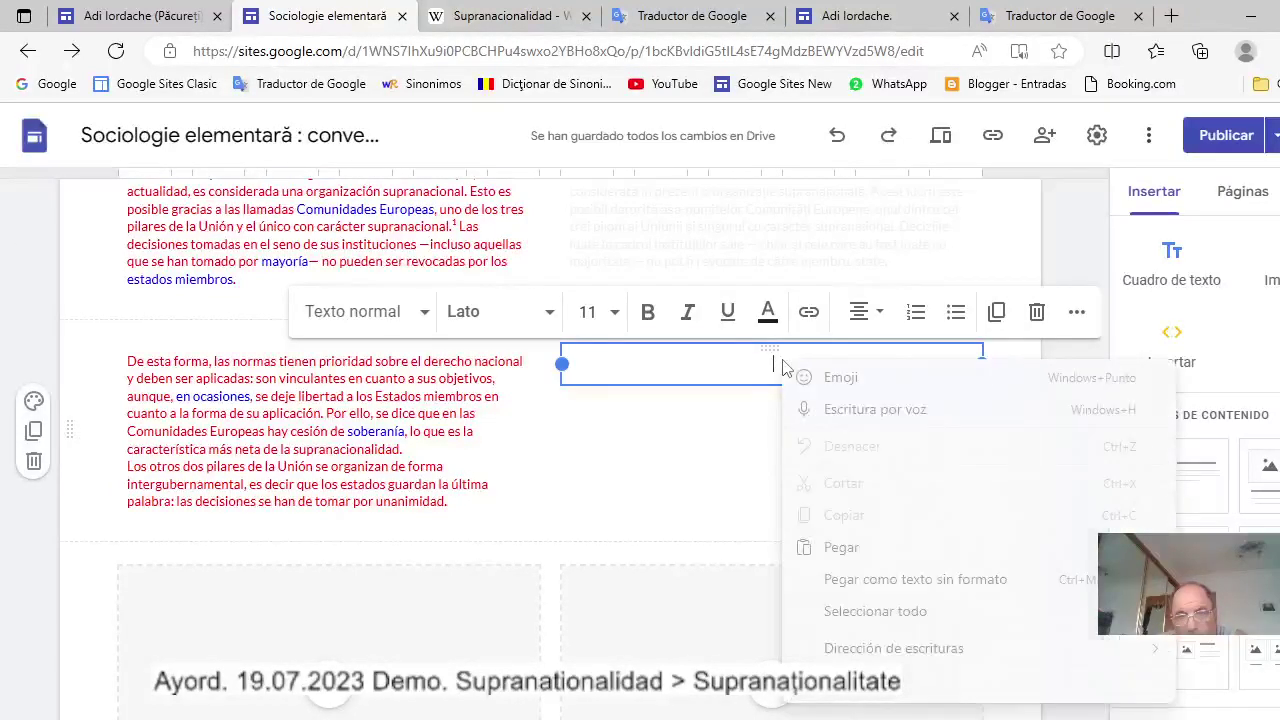
{"action": "left_click", "coordinate": [838, 547]}
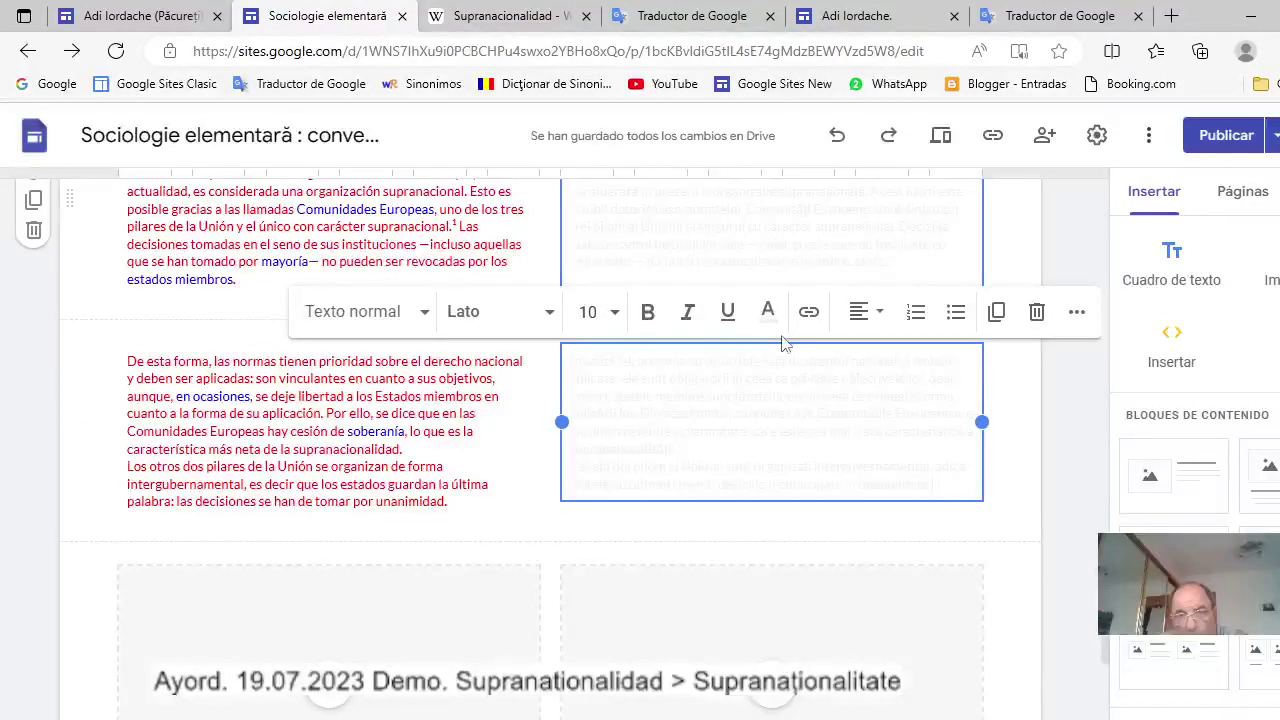
{"action": "left_click", "coordinate": [905, 268]}
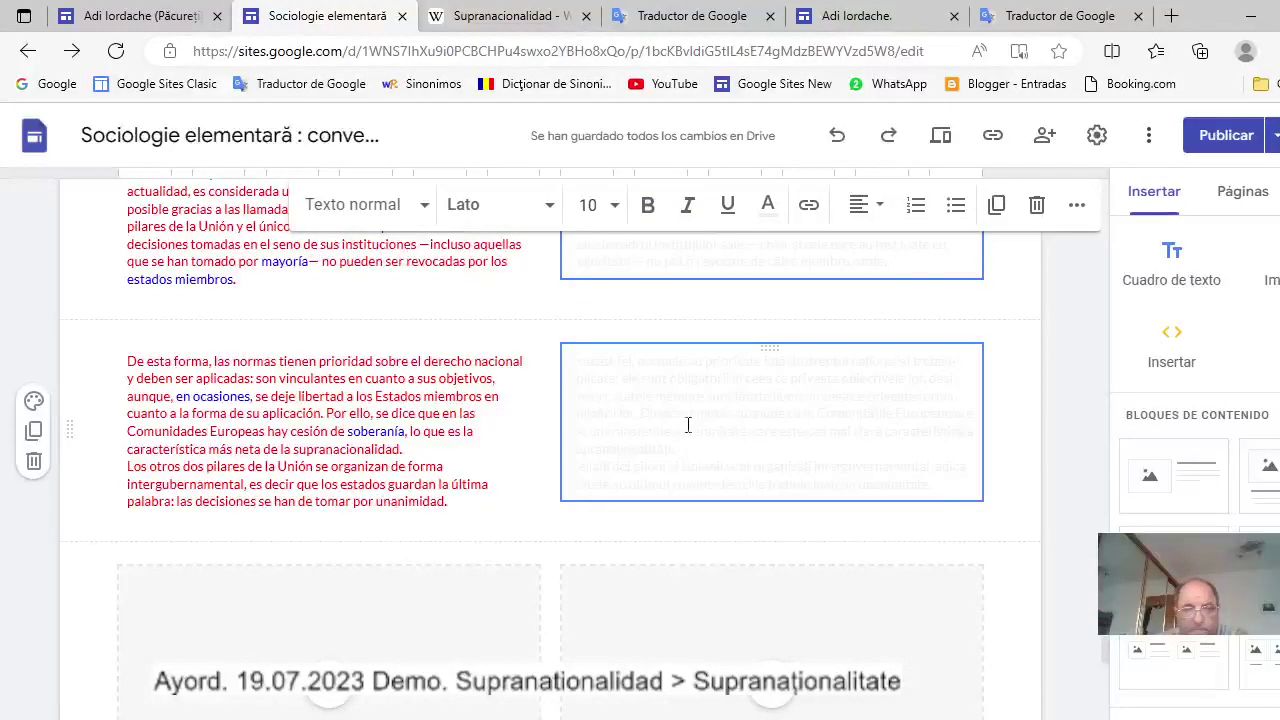
{"action": "scroll", "coordinate": [687, 425], "scroll_direction": "down", "scroll_amount": 2}
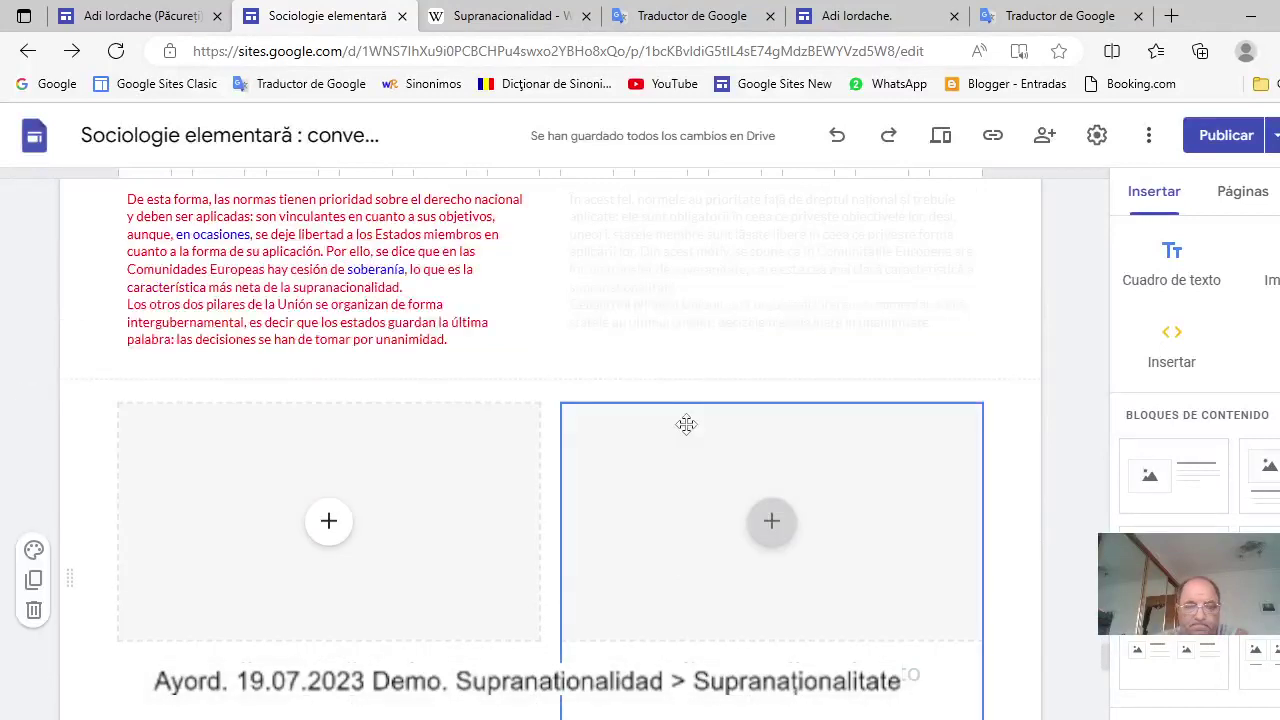
Copy the Spanish "Referencias" heading and its "Los fundadores de la UE" entry from the first column of the four-column references section.
{"action": "left_click", "coordinate": [481, 344]}
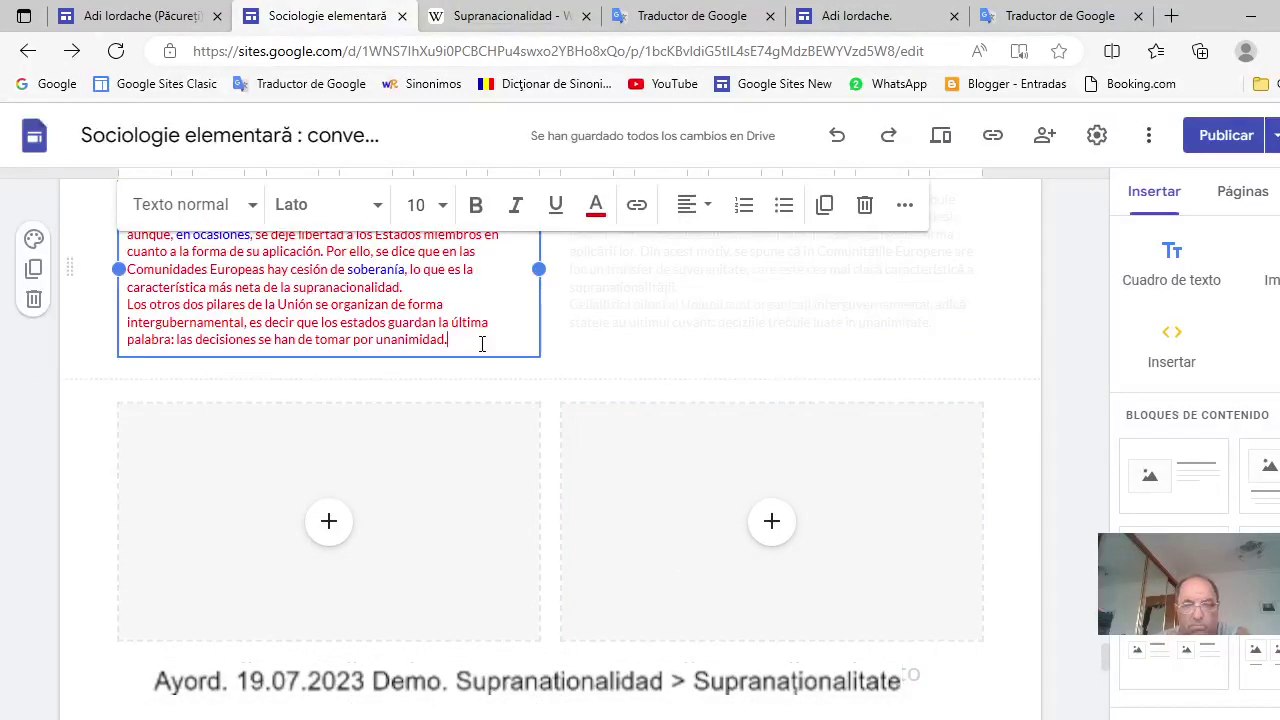
{"action": "scroll", "coordinate": [481, 344], "scroll_direction": "up", "scroll_amount": 5}
{"action": "scroll", "coordinate": [481, 344], "scroll_direction": "up", "scroll_amount": 10}
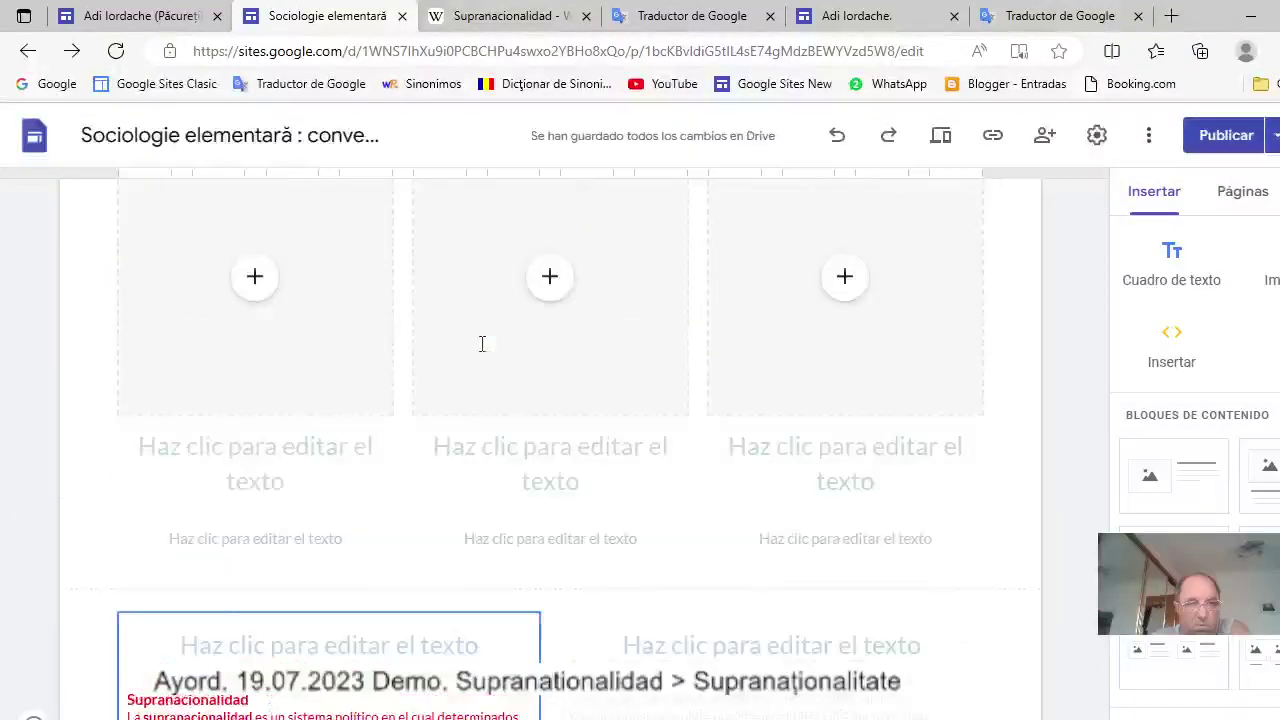
{"action": "scroll", "coordinate": [481, 344], "scroll_direction": "down", "scroll_amount": 7}
{"action": "scroll", "coordinate": [481, 344], "scroll_direction": "up", "scroll_amount": 8}
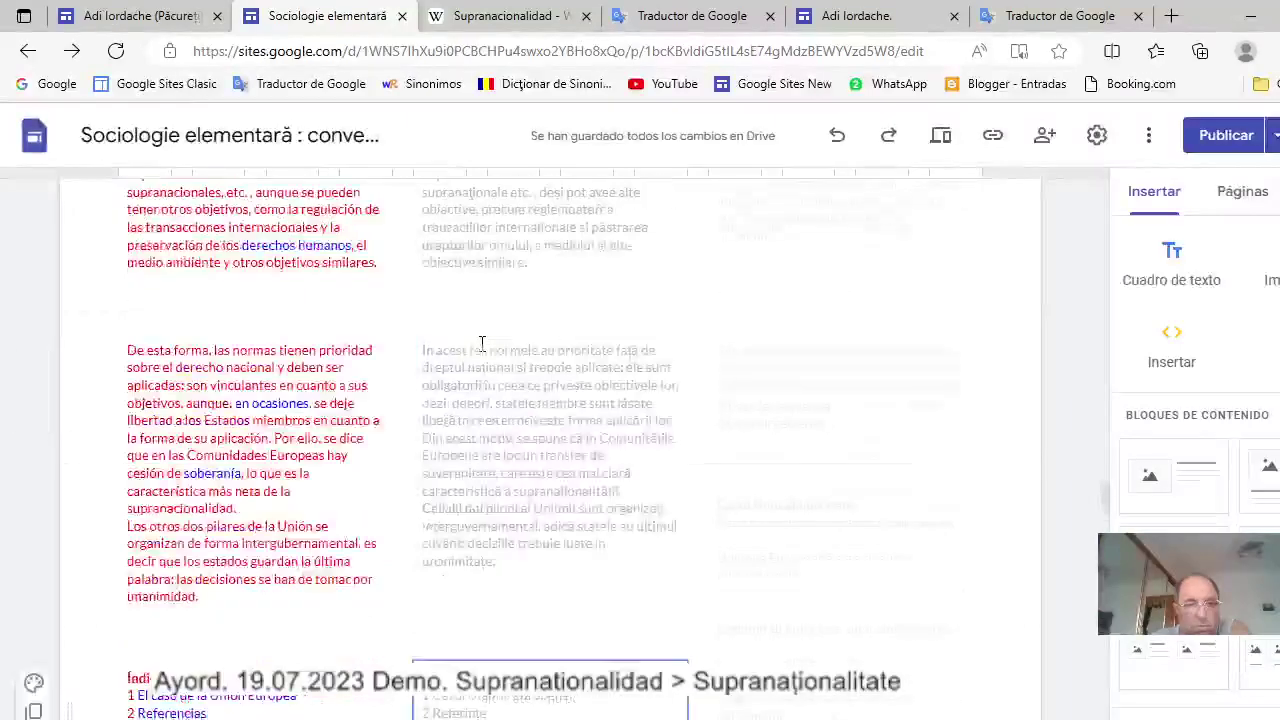
{"action": "scroll", "coordinate": [481, 344], "scroll_direction": "up", "scroll_amount": 4}
{"action": "scroll", "coordinate": [481, 344], "scroll_direction": "up", "scroll_amount": 9}
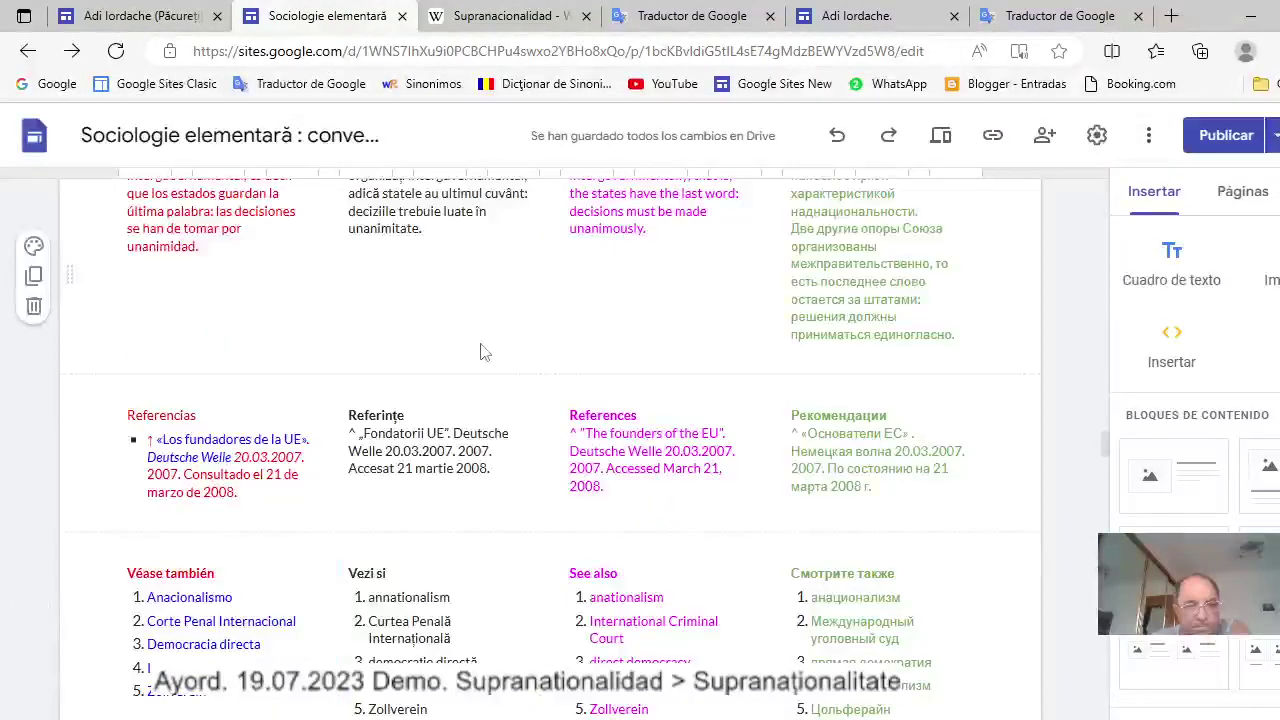
{"action": "scroll", "coordinate": [480, 352], "scroll_direction": "up", "scroll_amount": 3}
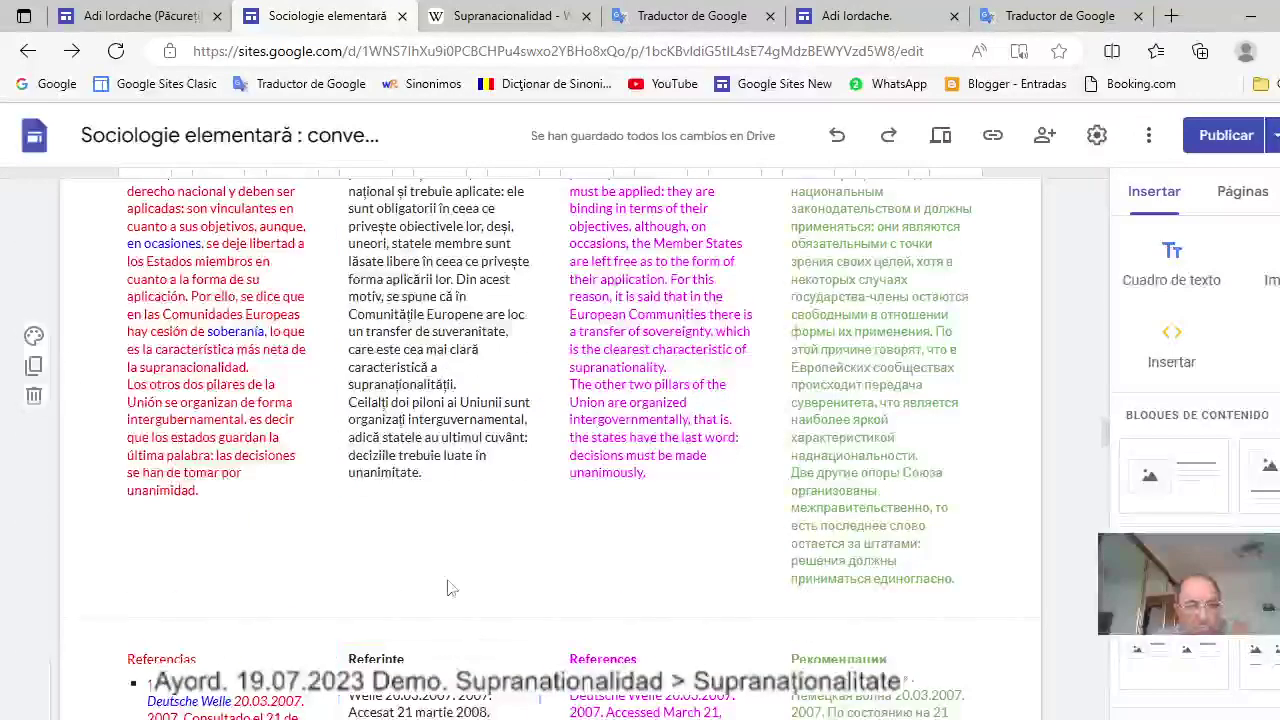
{"action": "scroll", "coordinate": [436, 520], "scroll_direction": "down", "scroll_amount": 4}
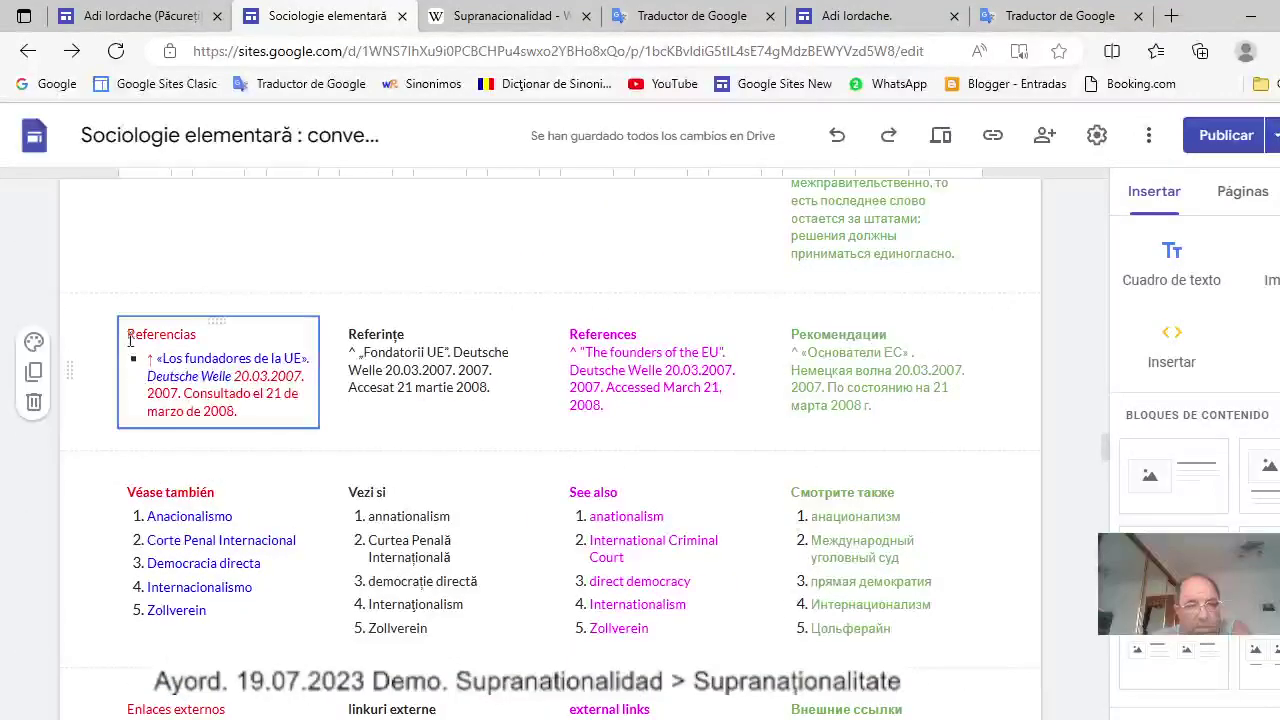
{"action": "left_click_drag", "start_coordinate": [127, 334], "coordinate": [245, 407]}
{"action": "key", "text": "ctrl+c"}
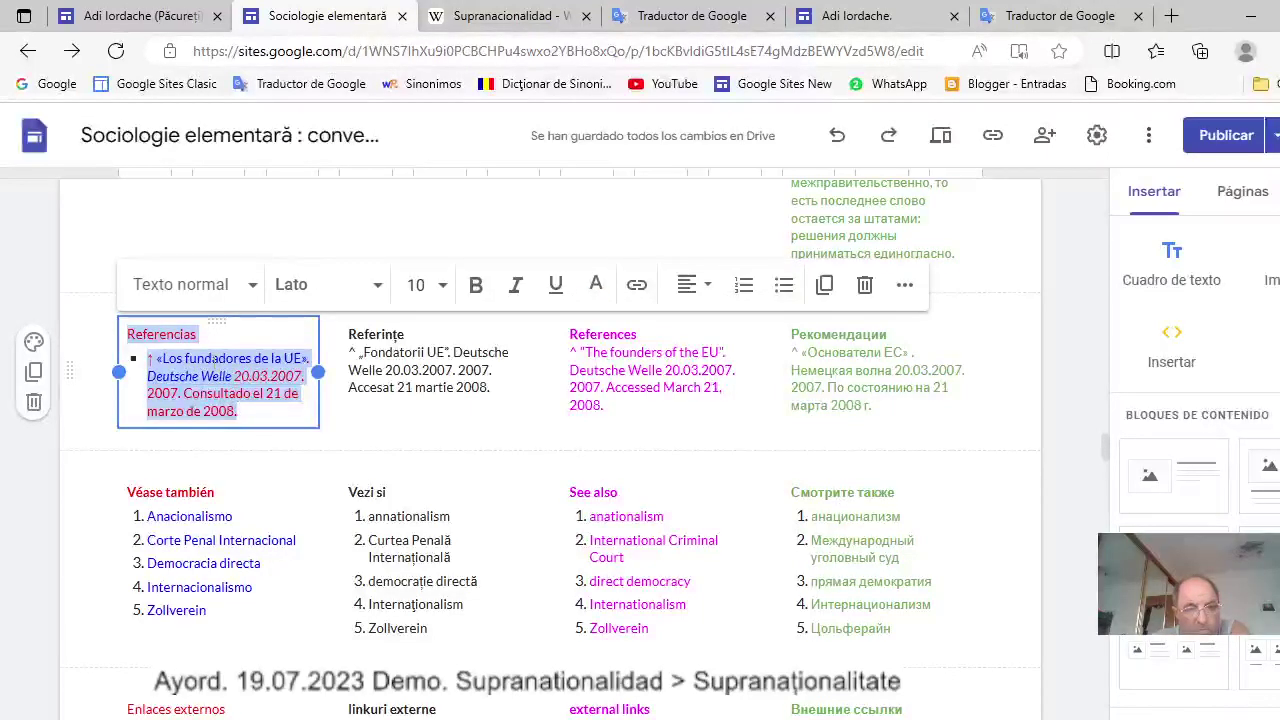
{"action": "right_click", "coordinate": [214, 358]}
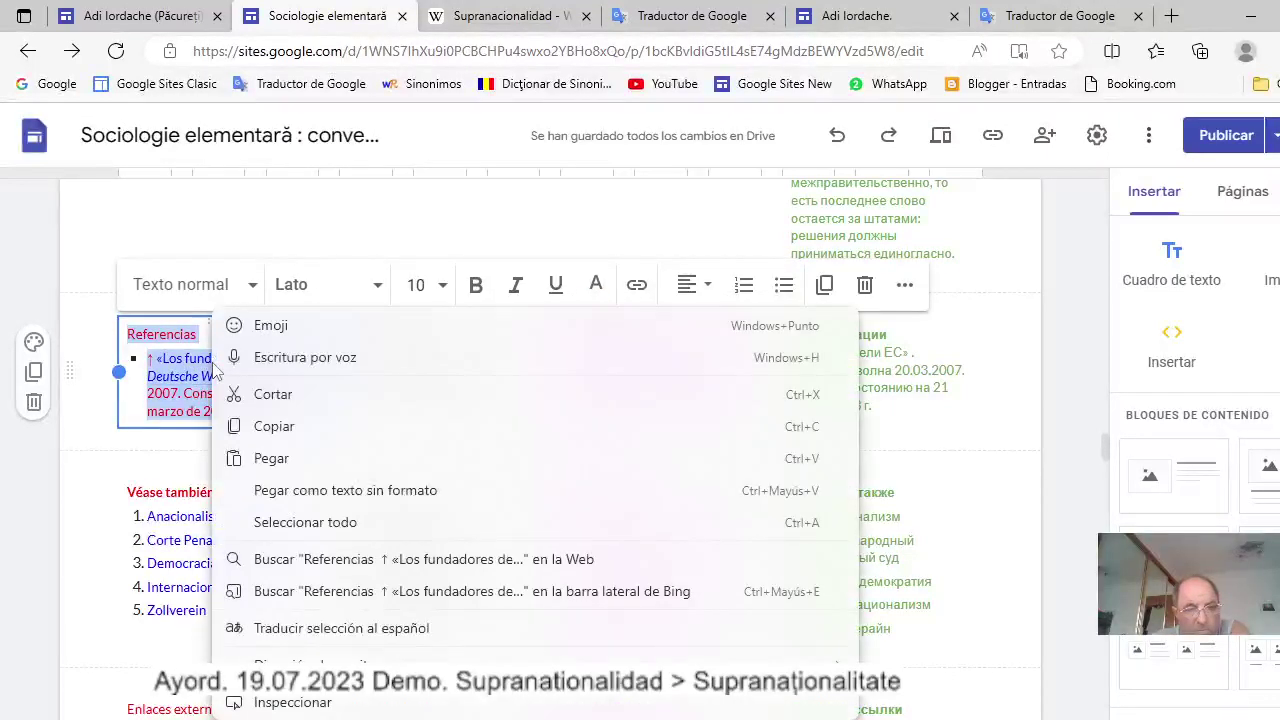
{"action": "left_click", "coordinate": [270, 426]}
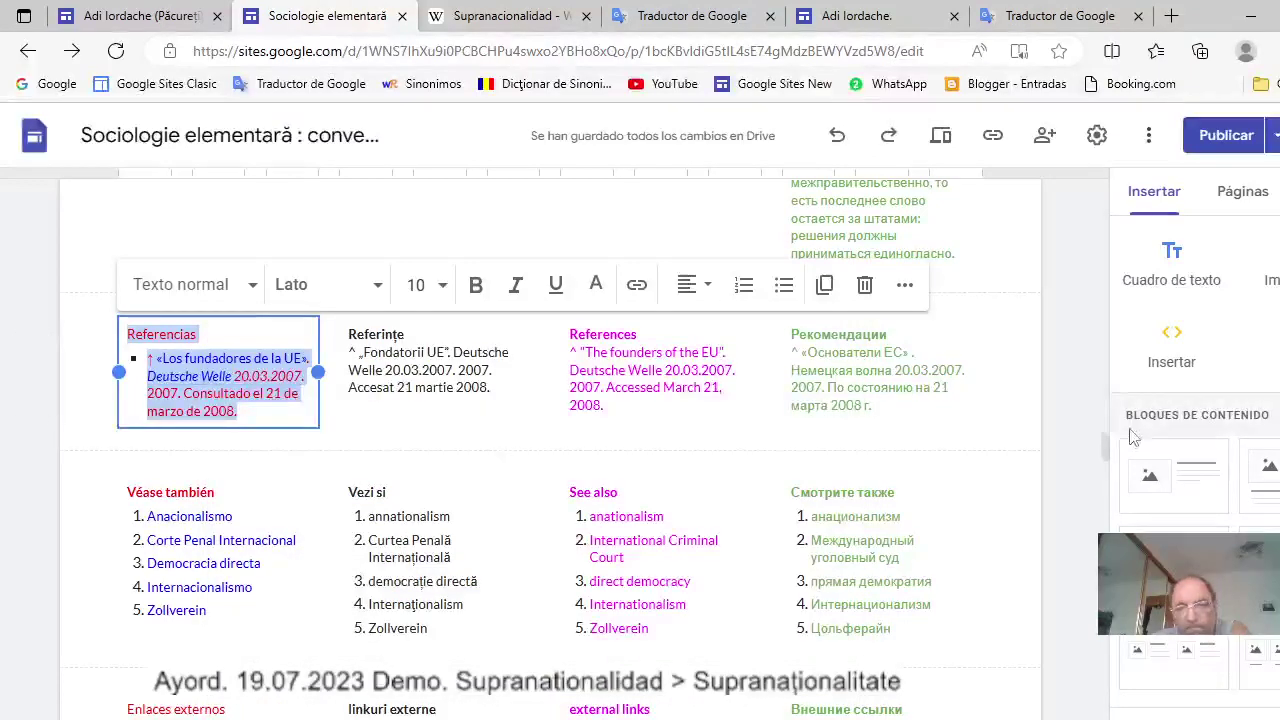
Delete the image and heading placeholders in the first column of the empty three-column section below the "De esta forma" text.
{"action": "left_click", "coordinate": [1120, 460]}
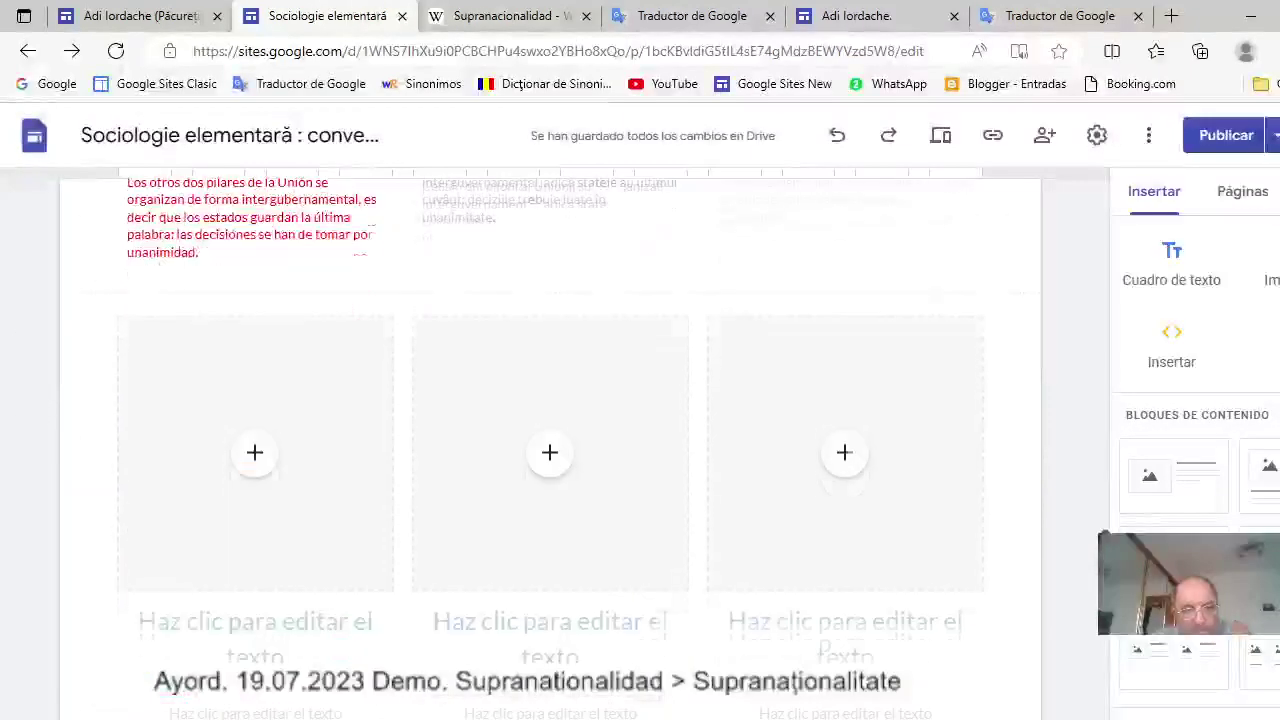
{"action": "left_click", "coordinate": [336, 523]}
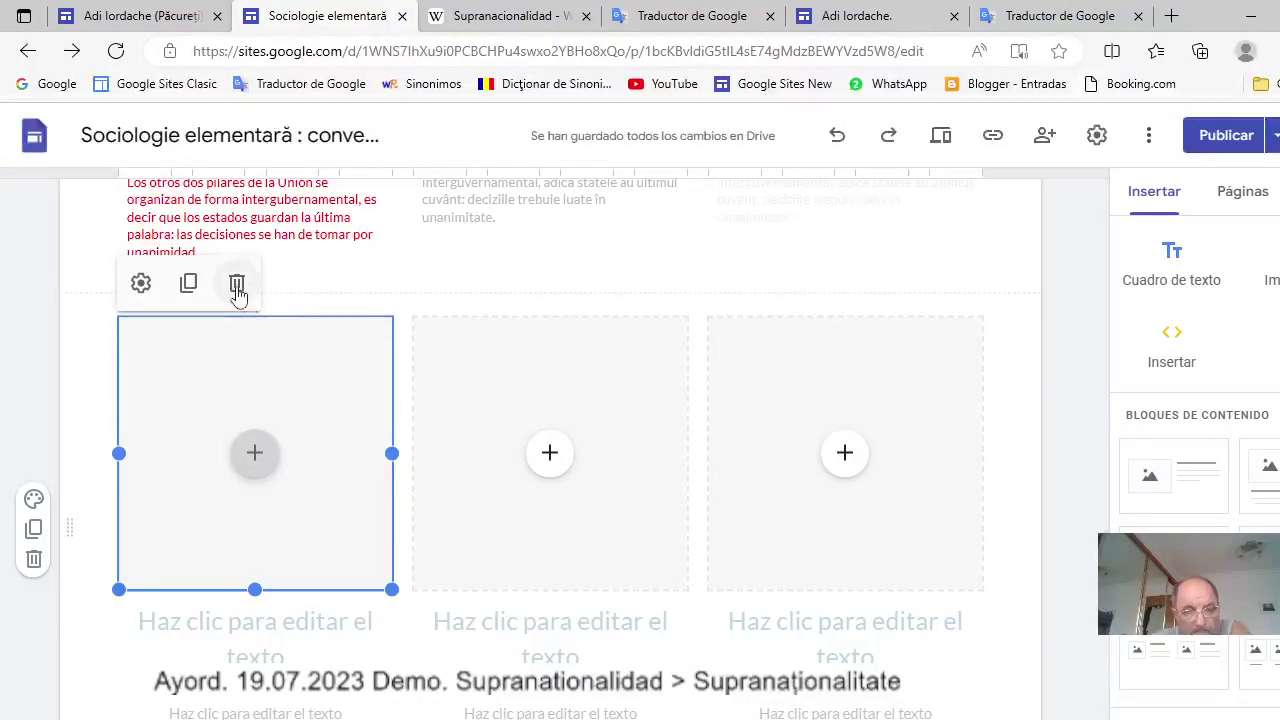
{"action": "left_click", "coordinate": [237, 284]}
{"action": "left_click", "coordinate": [268, 316]}
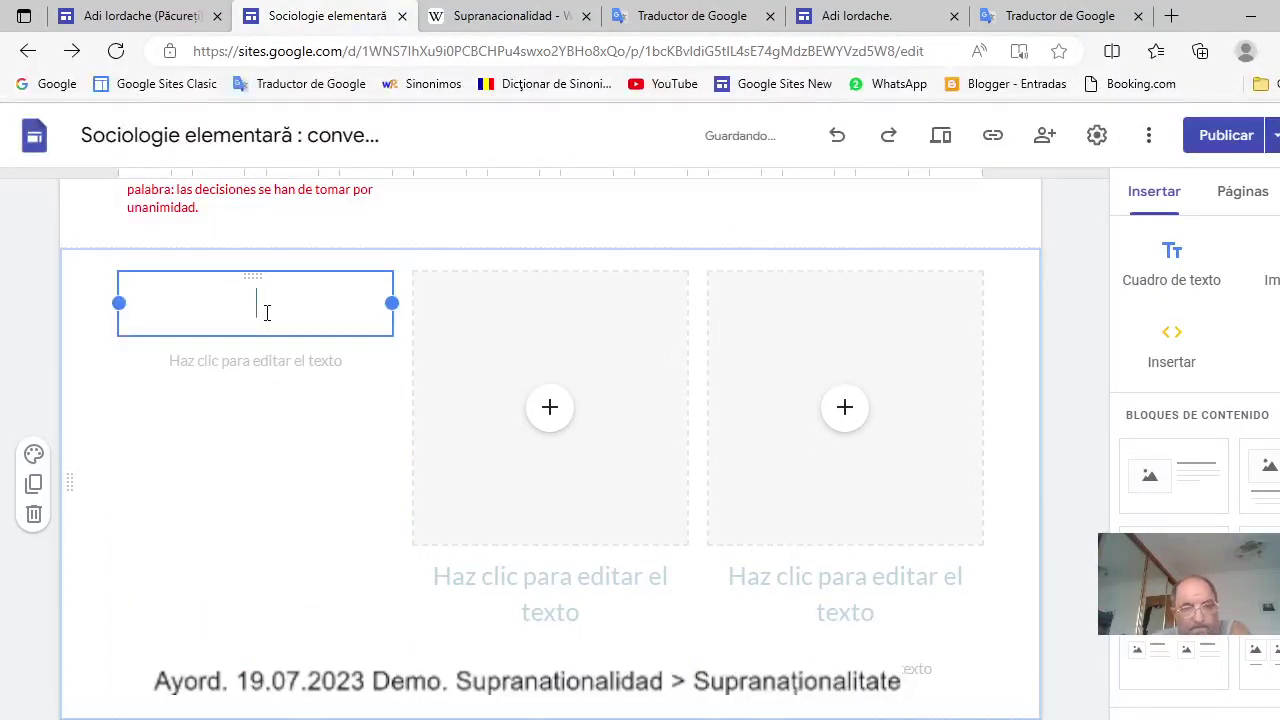
{"action": "left_click", "coordinate": [765, 243]}
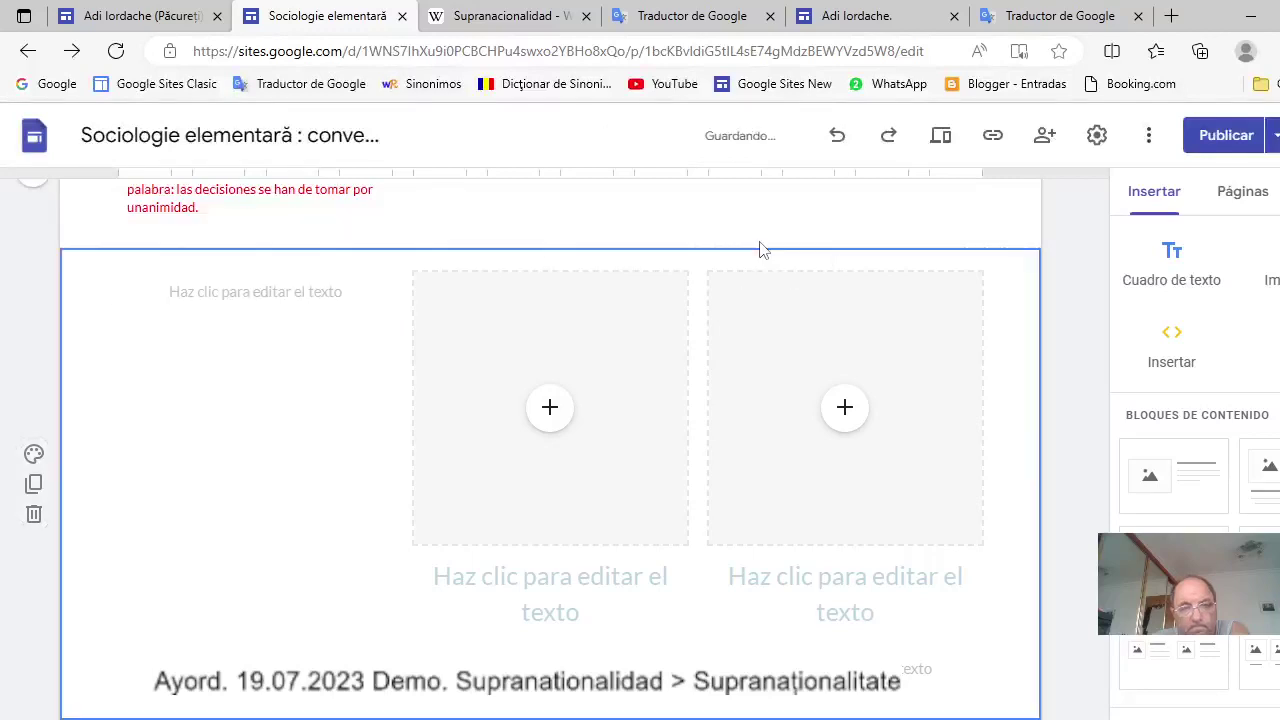
Paste the copied Spanish "Referencias" text into the empty first-column text box of the three-column section.
{"action": "left_click", "coordinate": [265, 293]}
{"action": "right_click", "coordinate": [262, 292]}
{"action": "left_click", "coordinate": [323, 484]}
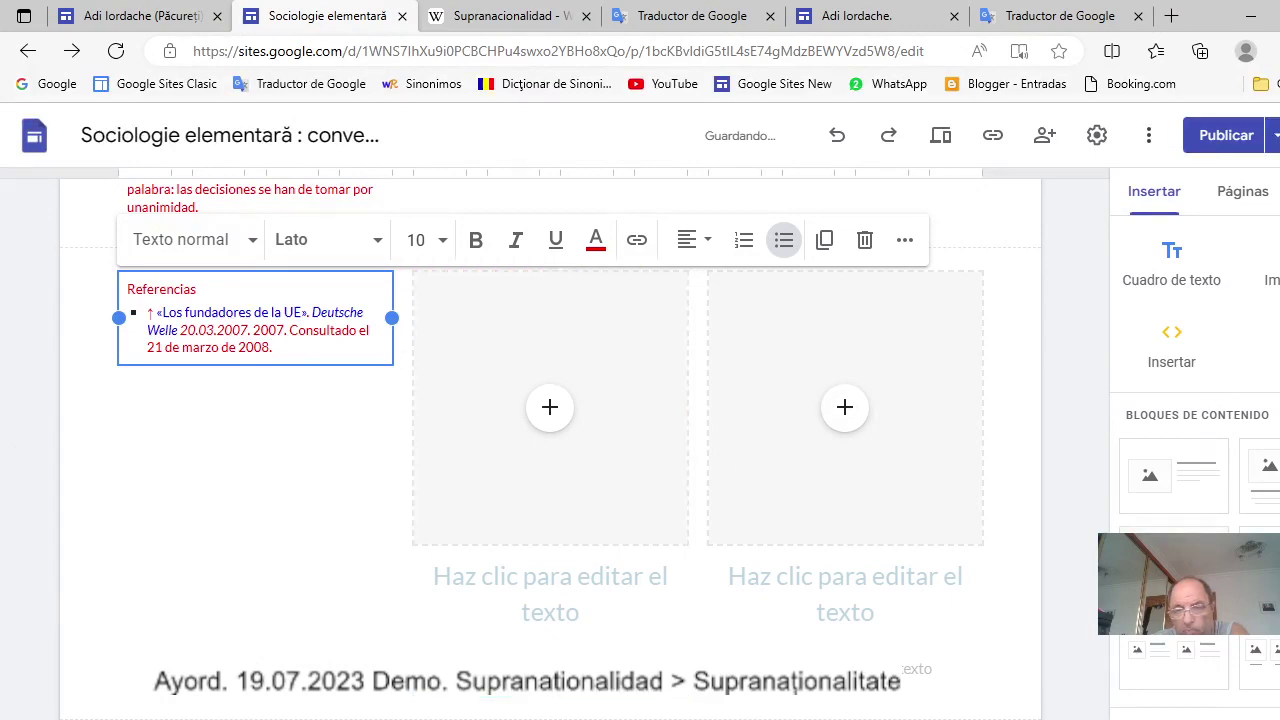
Delete the image and heading placeholders in the first column of the two-column section below the "De esta forma" text.
{"action": "scroll", "coordinate": [1105, 672], "scroll_direction": "down", "scroll_amount": 10}
{"action": "scroll", "coordinate": [1105, 672], "scroll_direction": "up", "scroll_amount": 3}
{"action": "left_click", "coordinate": [477, 577]}
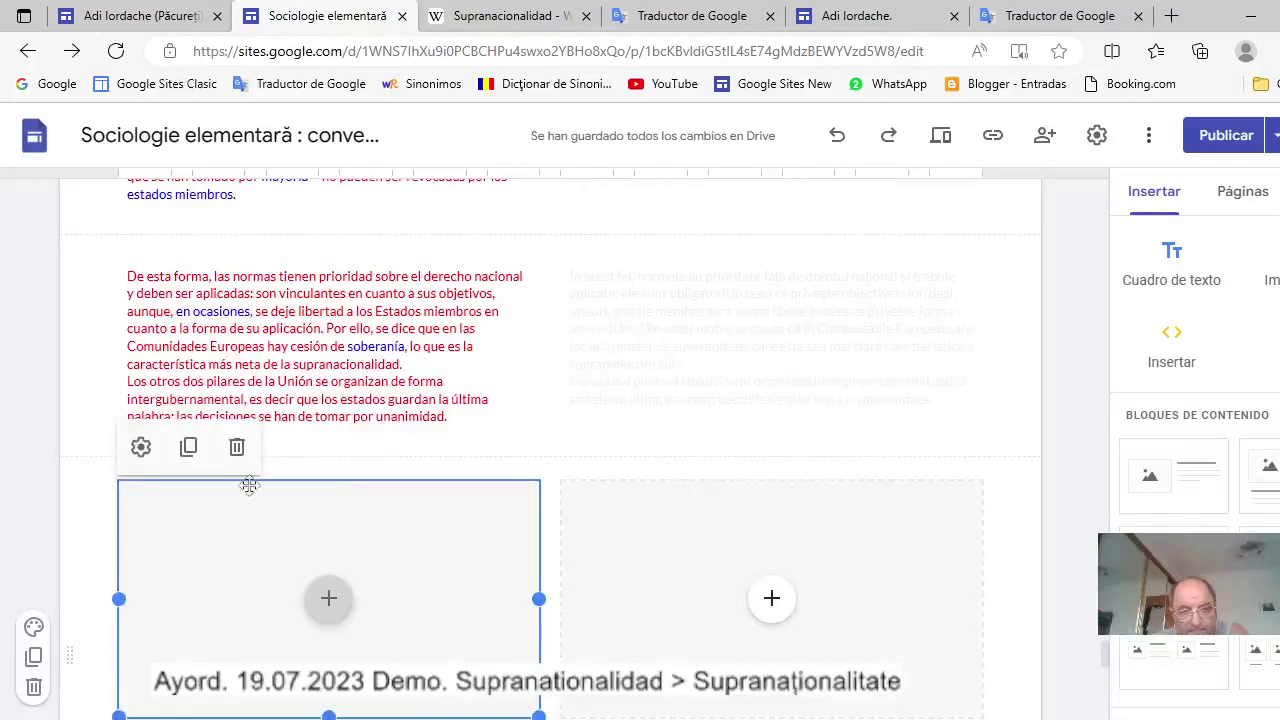
{"action": "left_click", "coordinate": [236, 447]}
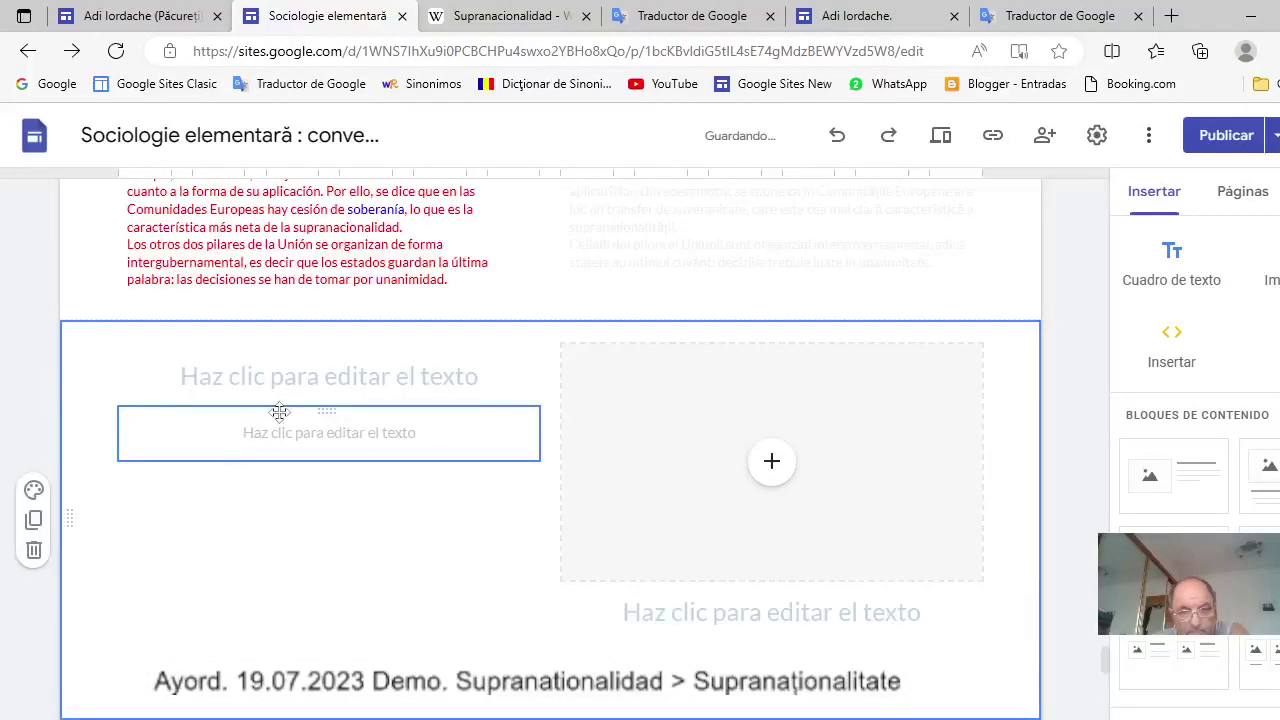
{"action": "left_click", "coordinate": [380, 388]}
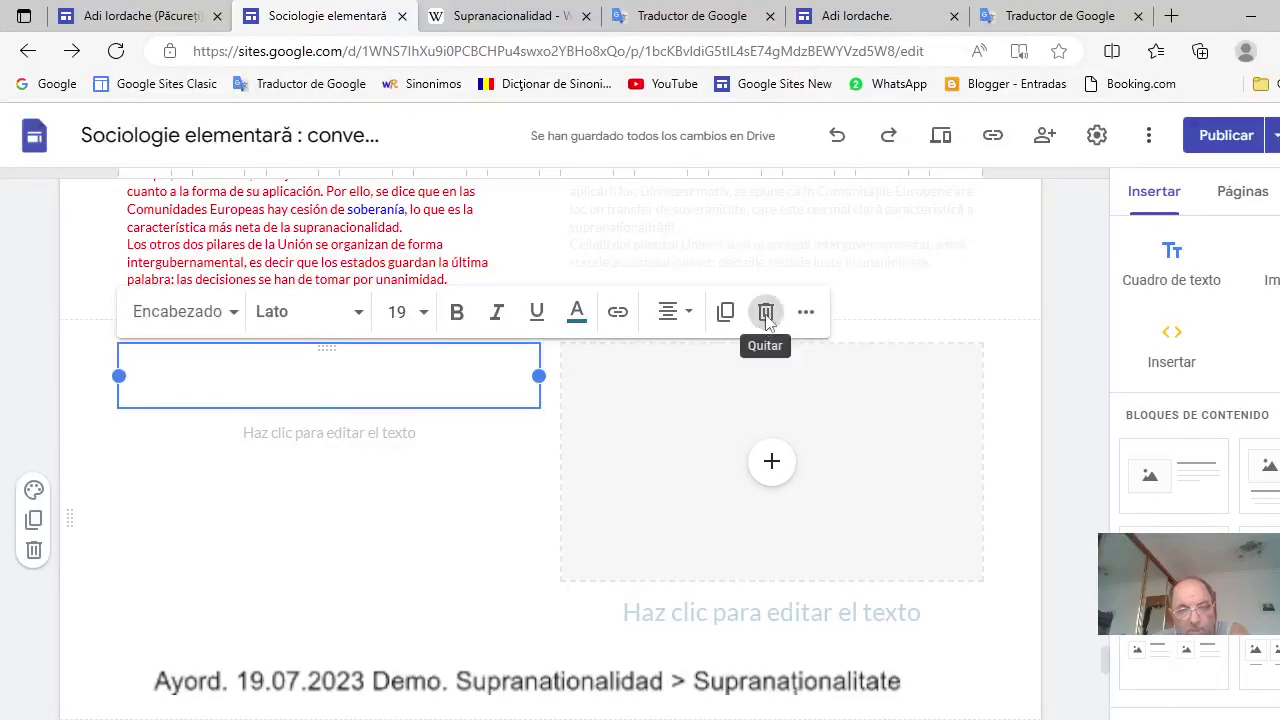
{"action": "left_click", "coordinate": [766, 315]}
Paste the copied Spanish "Referencias" text into the empty first-column text box of the two-column section.
{"action": "left_click", "coordinate": [387, 366]}
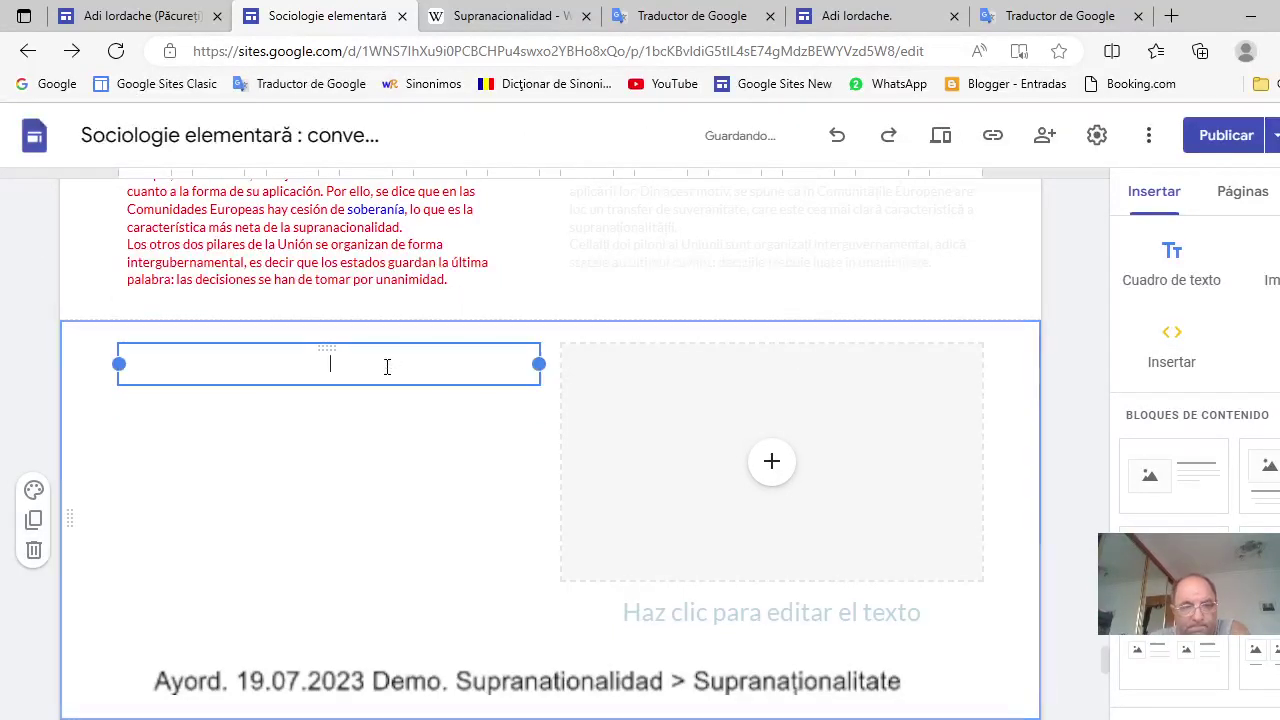
{"action": "right_click", "coordinate": [344, 363]}
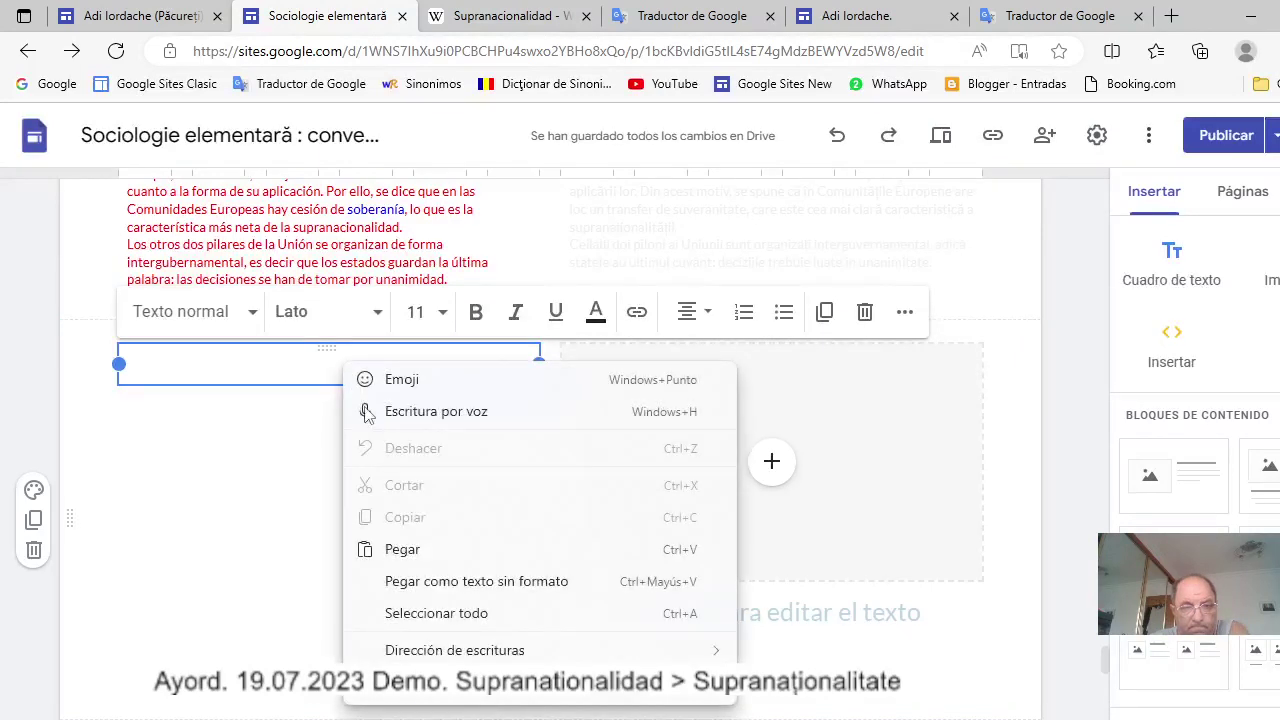
{"action": "left_click", "coordinate": [401, 550]}
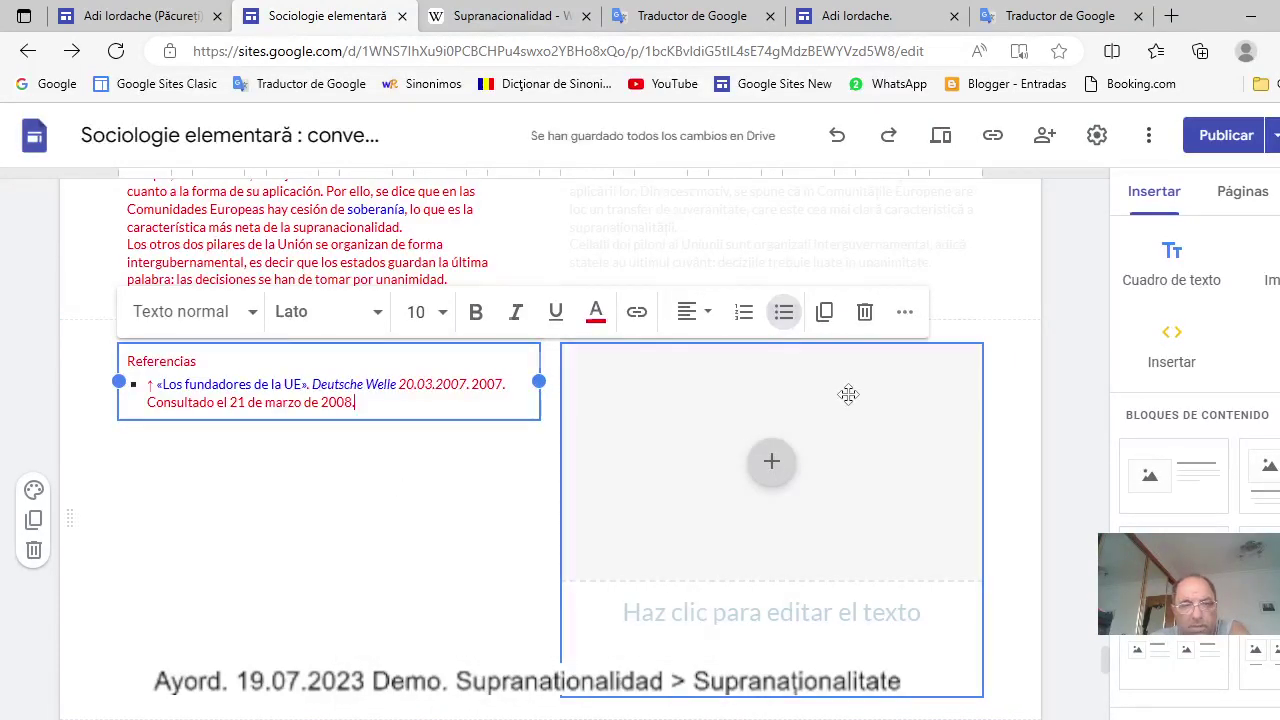
Copy the Romanian "Referințe" heading and its "Fondatorii UE" entry from the second column of the four-column references section.
{"action": "scroll", "coordinate": [848, 394], "scroll_direction": "up", "scroll_amount": 3}
{"action": "scroll", "coordinate": [848, 394], "scroll_direction": "up", "scroll_amount": 10}
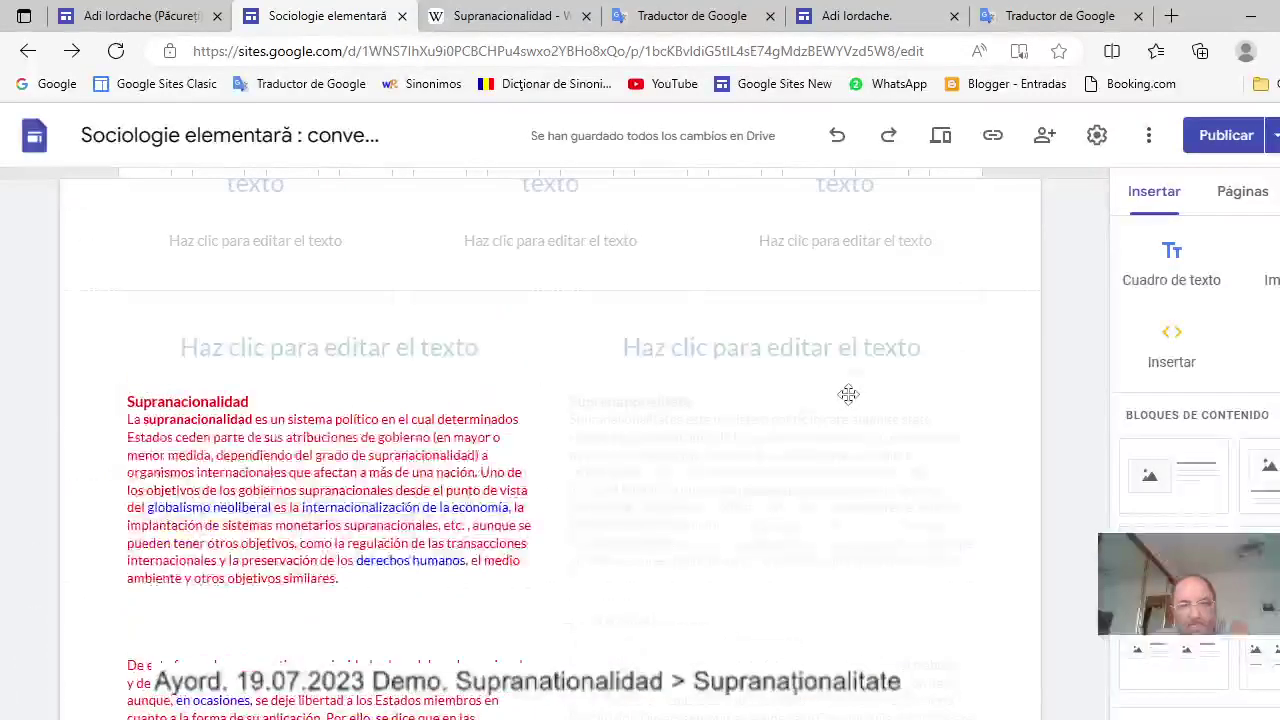
{"action": "scroll", "coordinate": [848, 394], "scroll_direction": "down", "scroll_amount": 2}
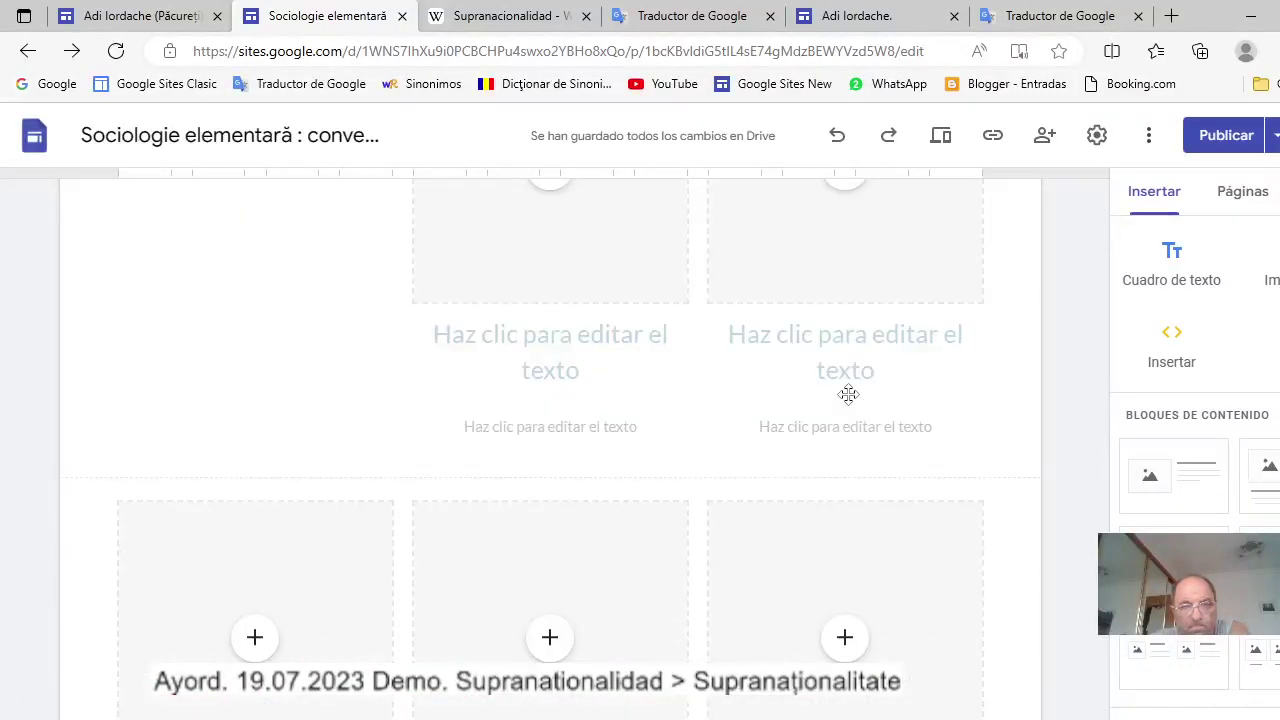
{"action": "scroll", "coordinate": [848, 394], "scroll_direction": "down", "scroll_amount": 5}
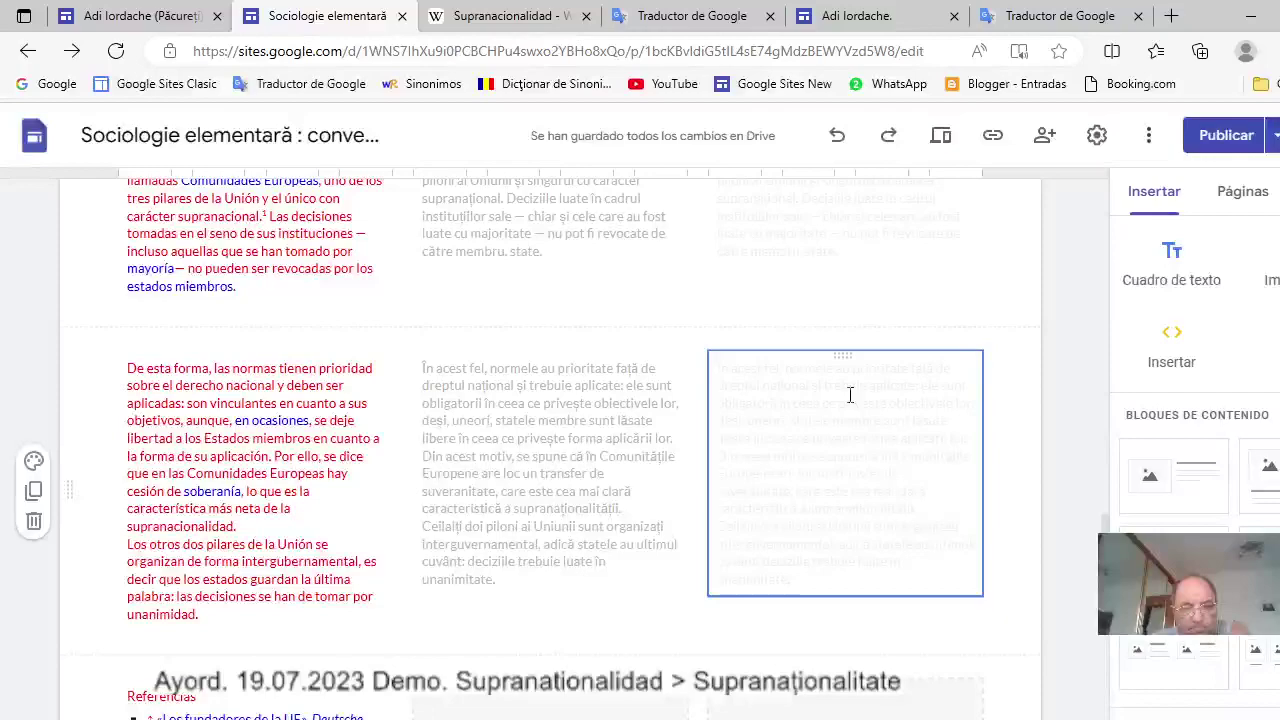
{"action": "scroll", "coordinate": [848, 394], "scroll_direction": "up", "scroll_amount": 8}
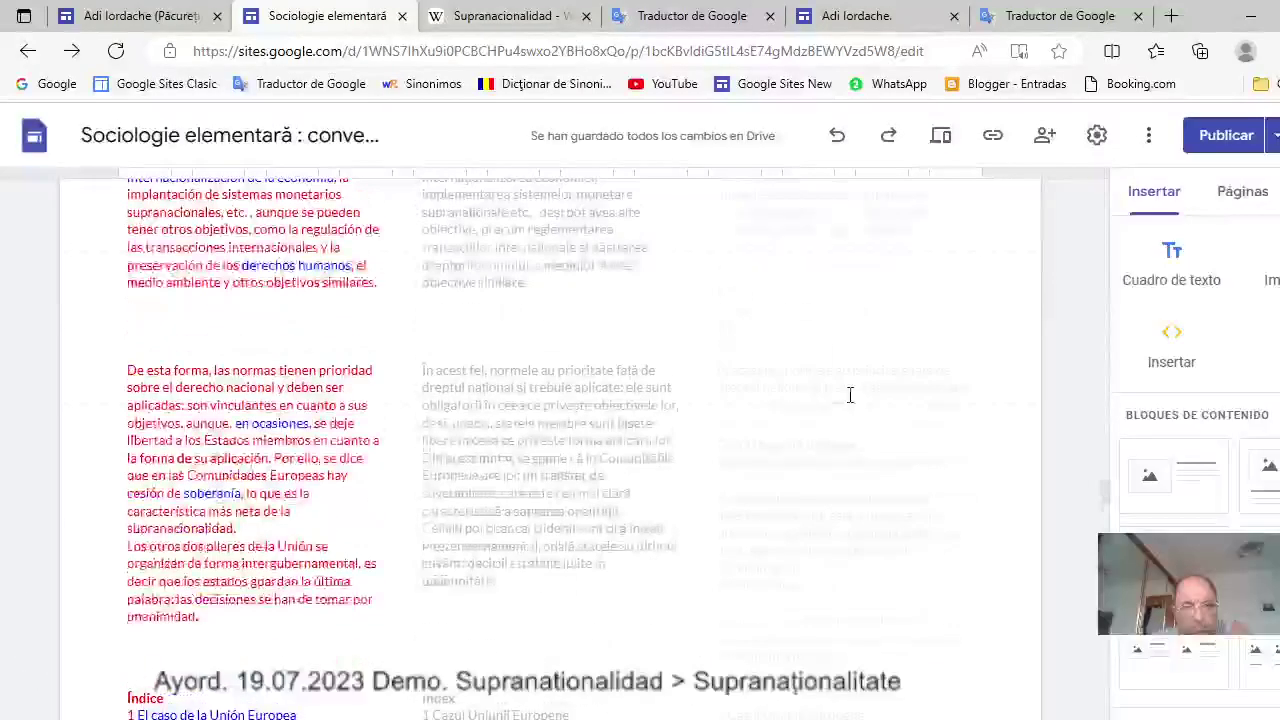
{"action": "scroll", "coordinate": [848, 394], "scroll_direction": "down", "scroll_amount": 5}
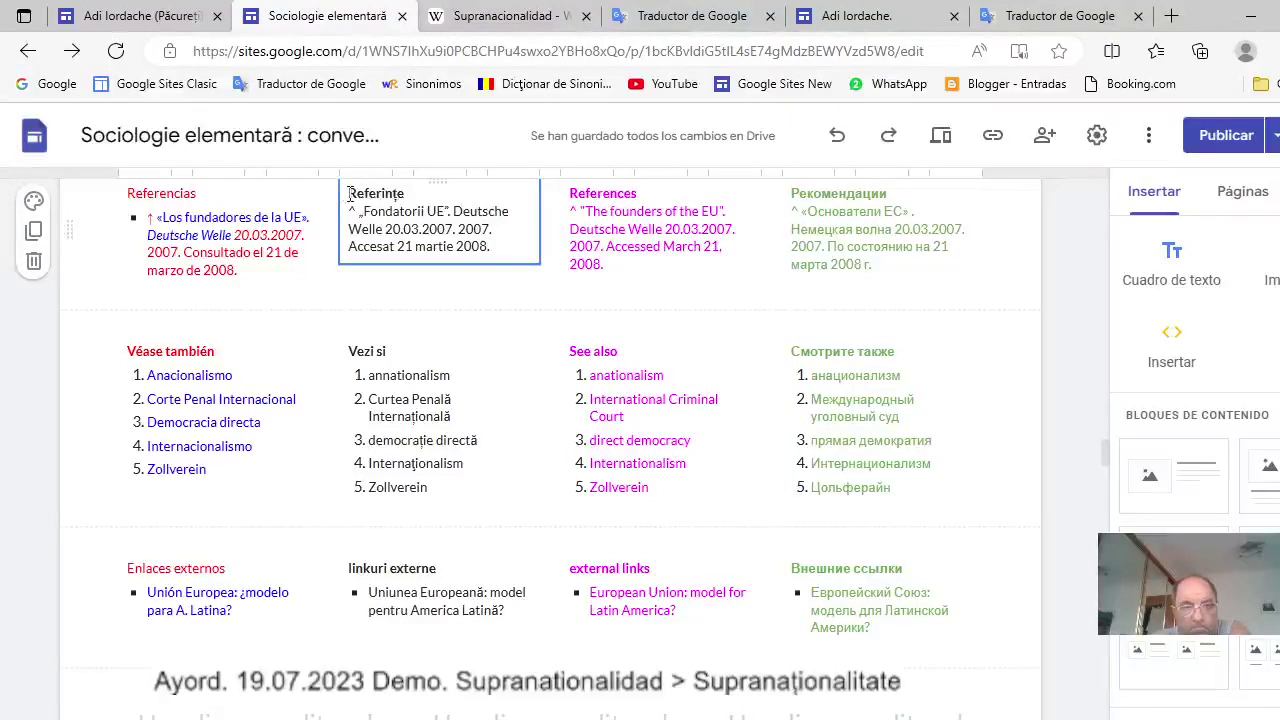
{"action": "mouse_move", "coordinate": [349, 193]}
{"action": "left_mouse_down"}
{"action": "mouse_move", "coordinate": [360, 212]}
{"action": "mouse_move", "coordinate": [491, 253]}
{"action": "left_mouse_up"}
{"action": "key", "text": "ctrl+c"}
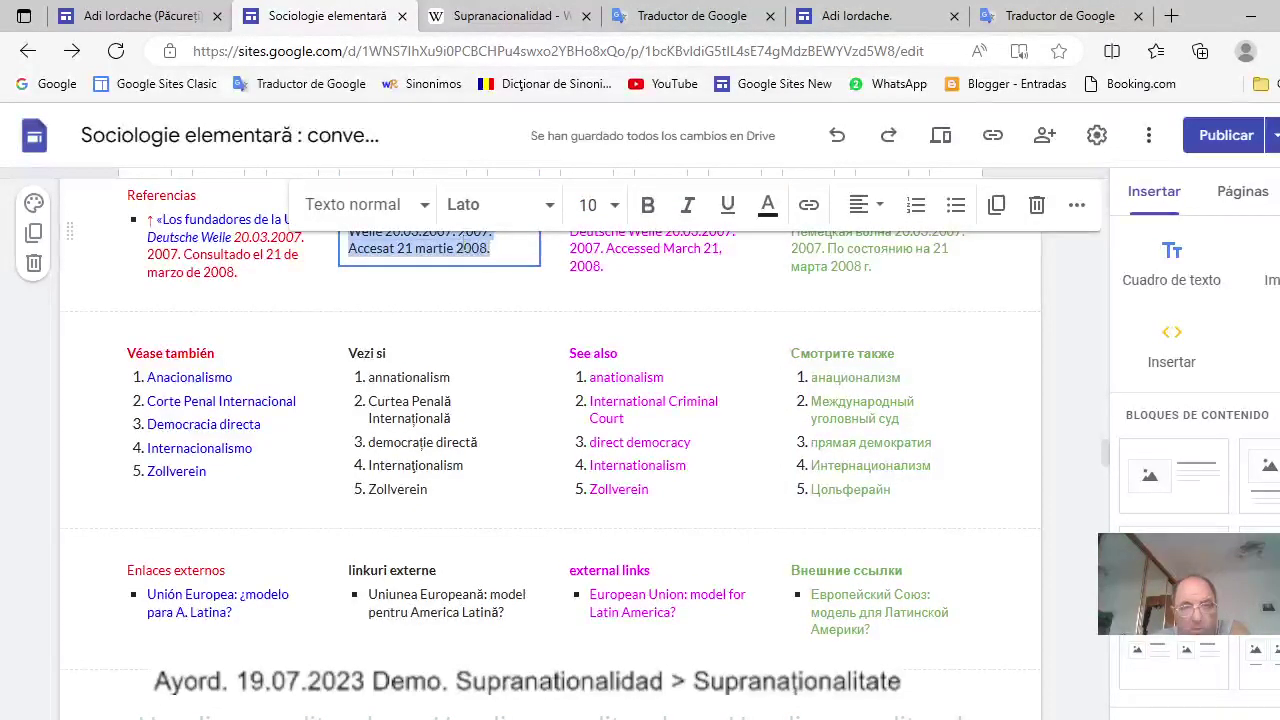
{"action": "right_click", "coordinate": [463, 247]}
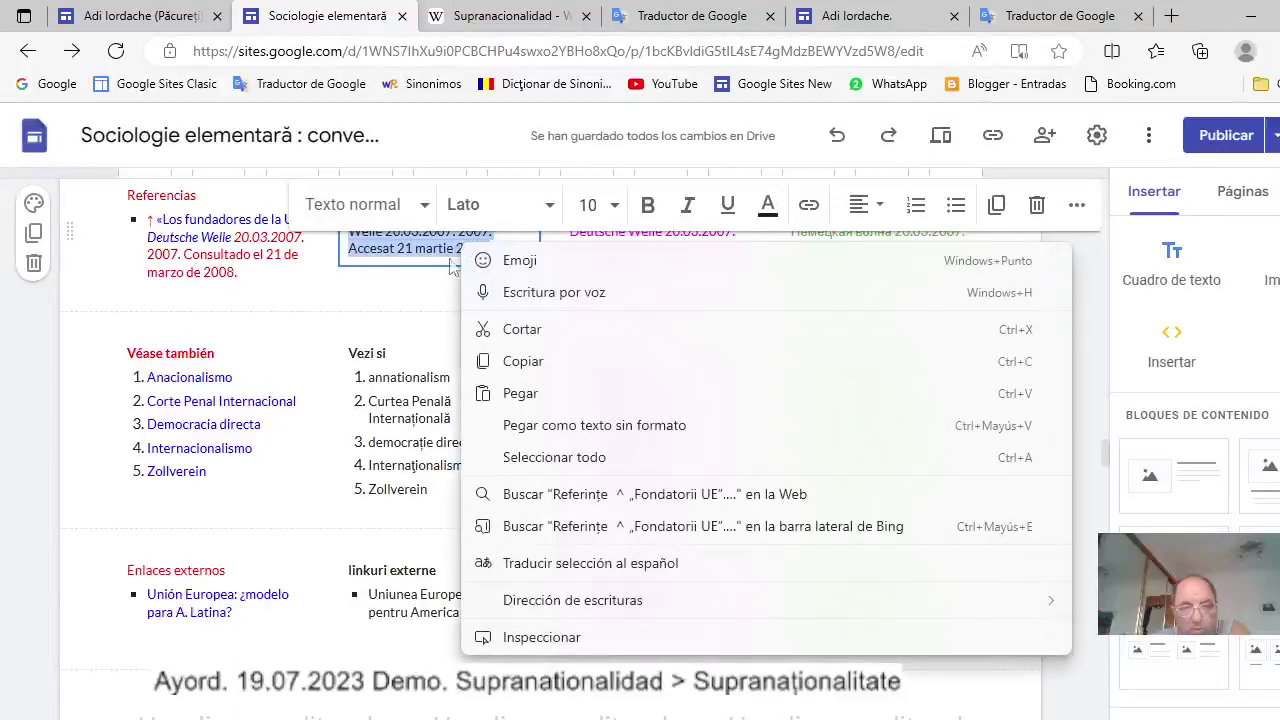
{"action": "left_click", "coordinate": [519, 362]}
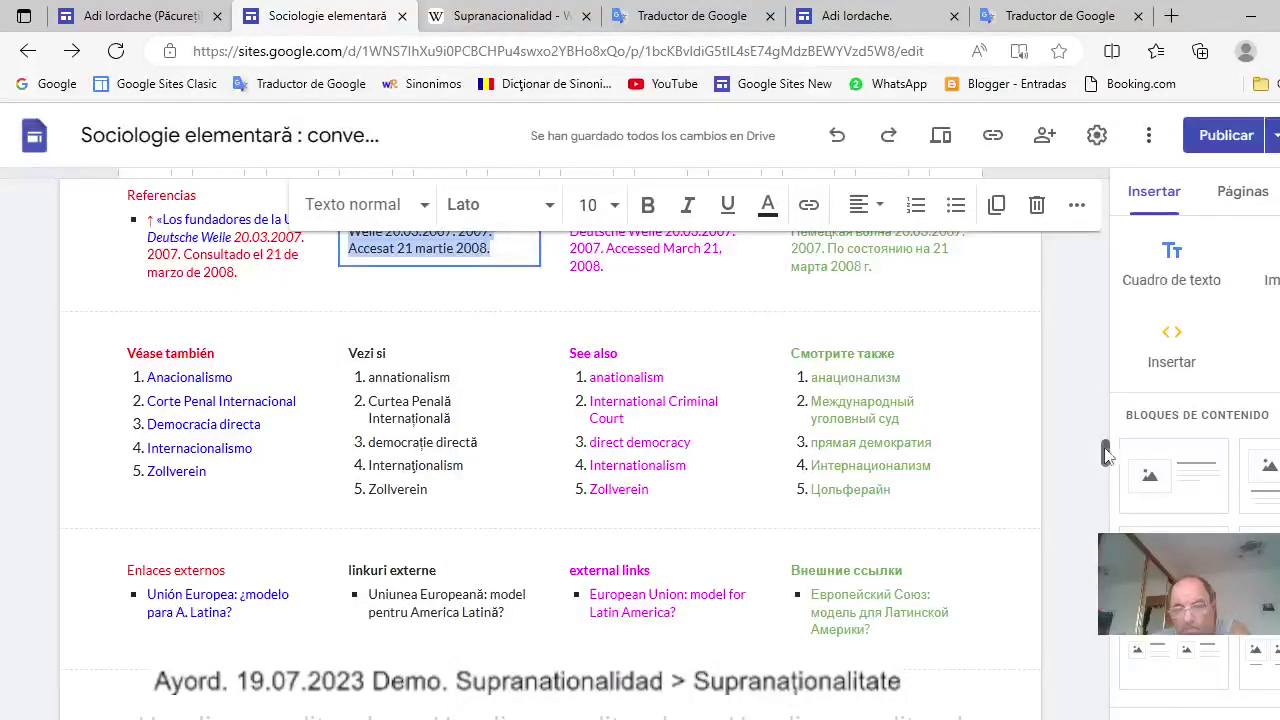
Delete the image and heading placeholders in the second column beside the Spanish "Referencias" text of the three-column section.
{"action": "scroll", "coordinate": [1107, 455], "scroll_direction": "up", "scroll_amount": 15}
{"action": "scroll", "coordinate": [786, 457], "scroll_direction": "up", "scroll_amount": 3}
{"action": "left_click", "coordinate": [642, 387]}
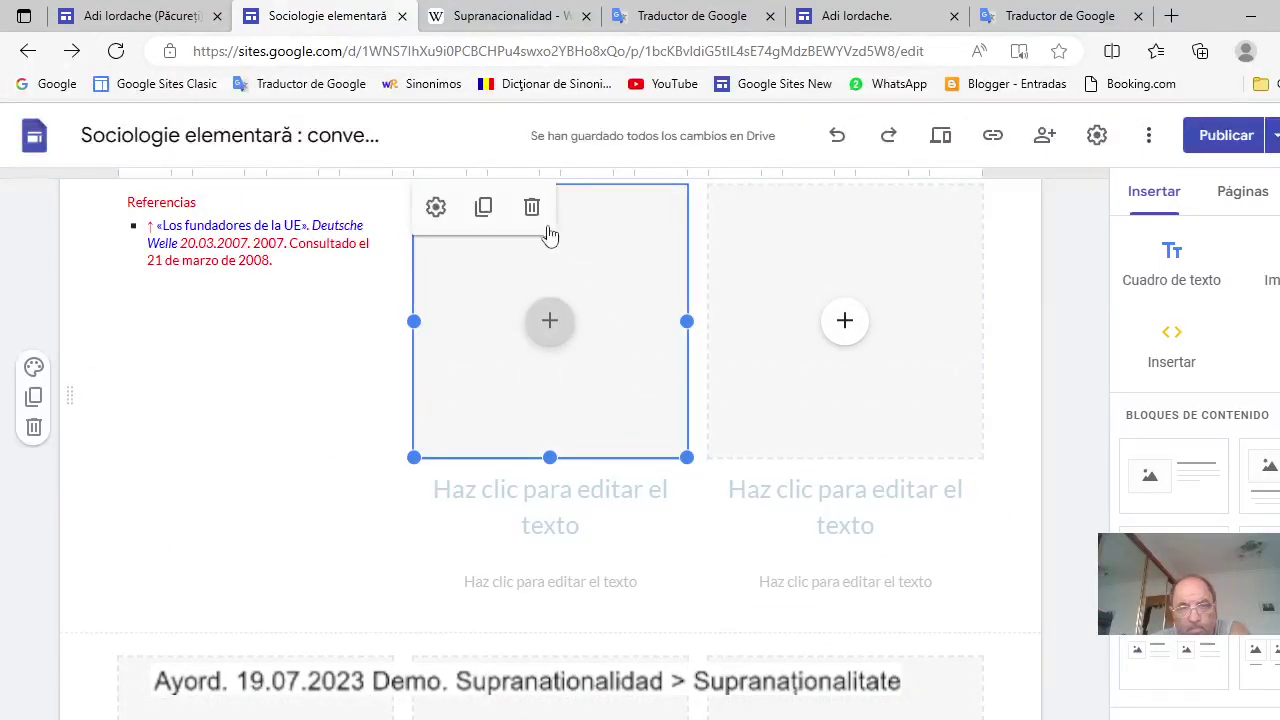
{"action": "left_click", "coordinate": [531, 207]}
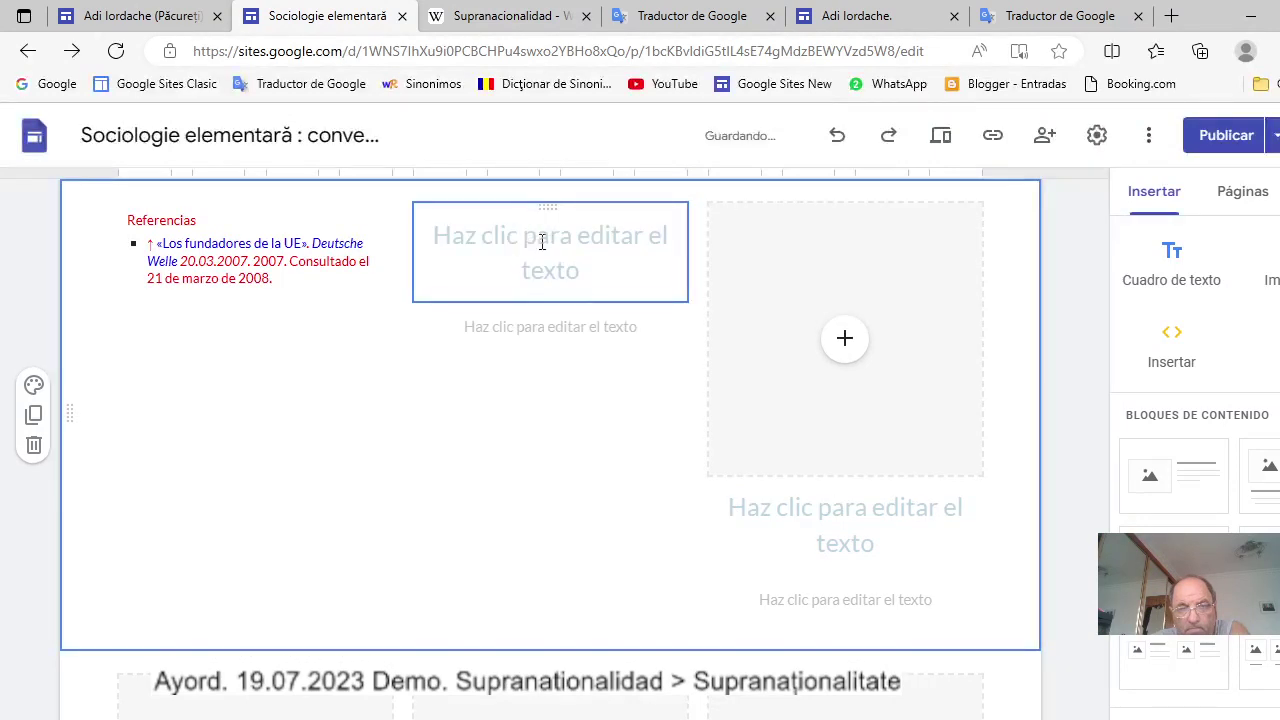
{"action": "left_click", "coordinate": [538, 238]}
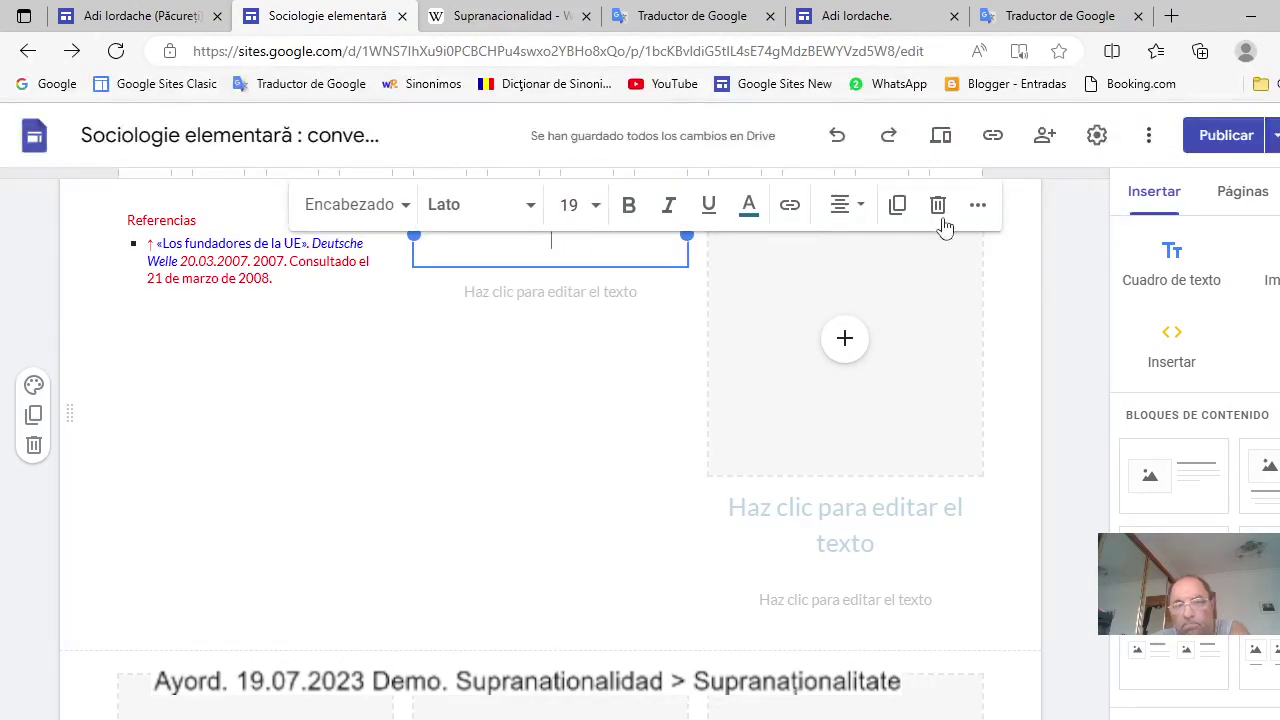
{"action": "left_click", "coordinate": [937, 206]}
Paste the copied Romanian "Referințe" text into the empty second-column text box of the three-column section.
{"action": "left_click", "coordinate": [583, 218]}
{"action": "scroll", "coordinate": [563, 300], "scroll_direction": "up", "scroll_amount": 1}
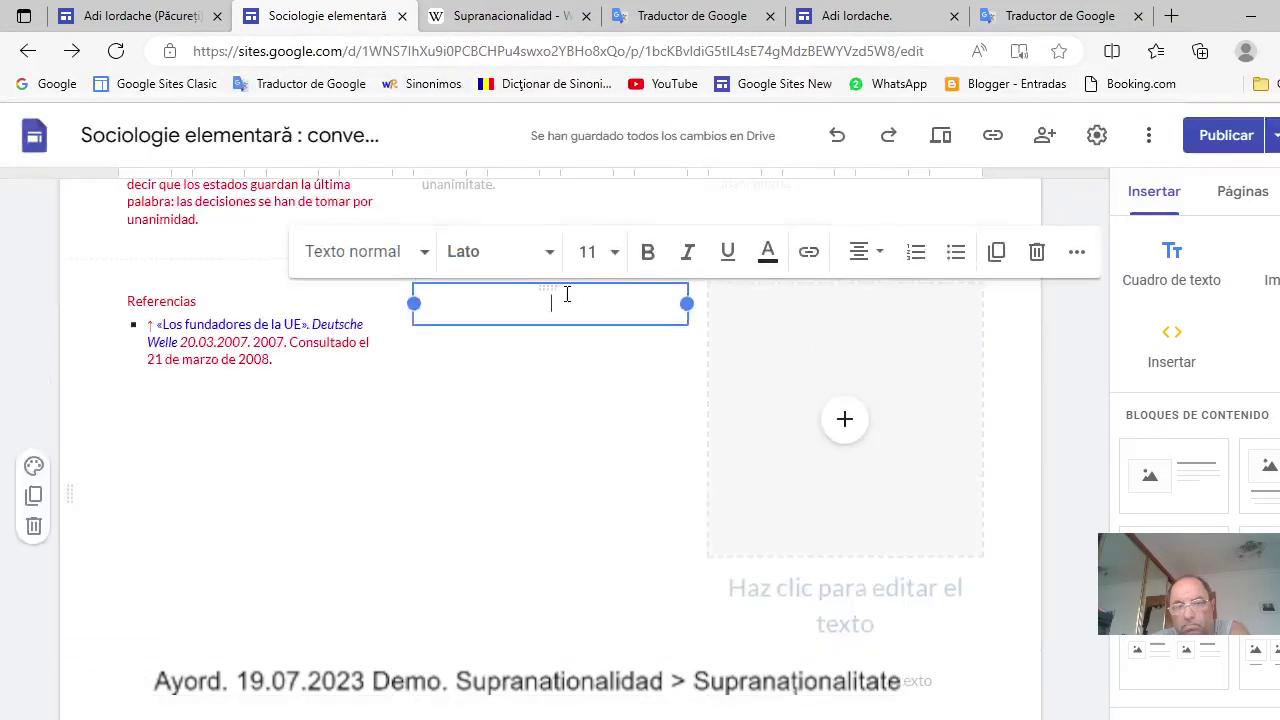
{"action": "right_click", "coordinate": [565, 302]}
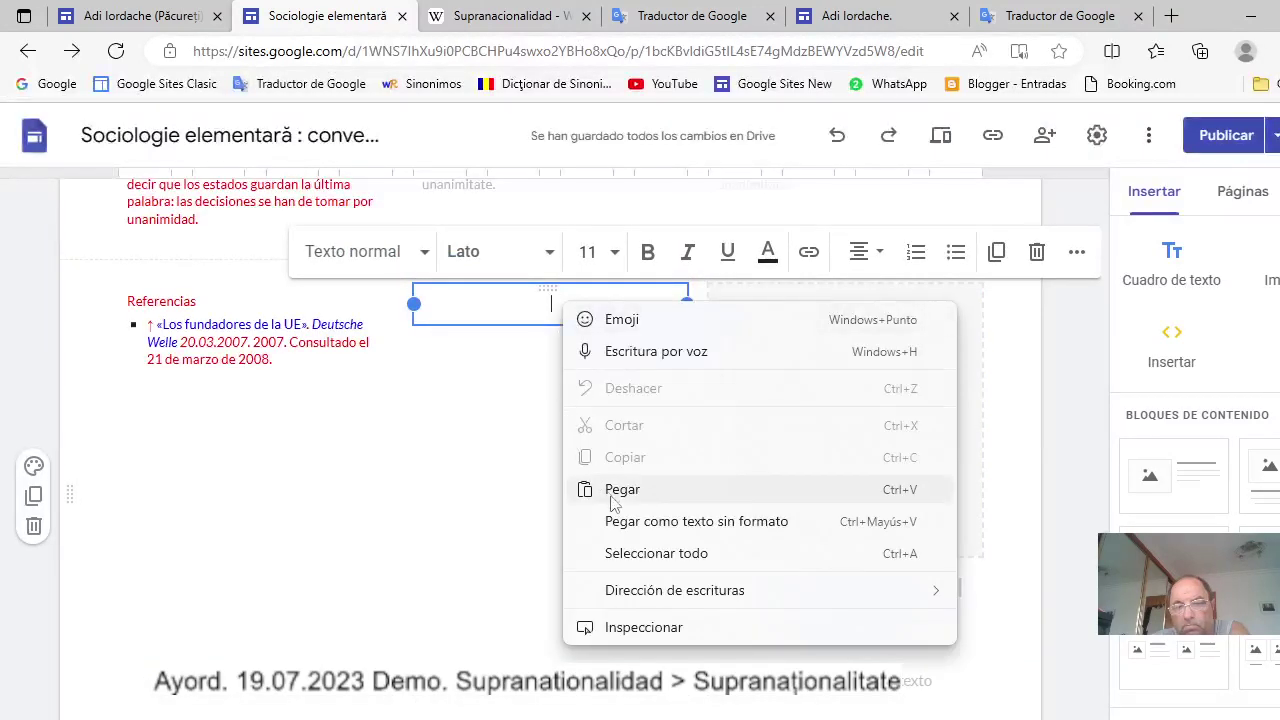
{"action": "left_click", "coordinate": [622, 489]}
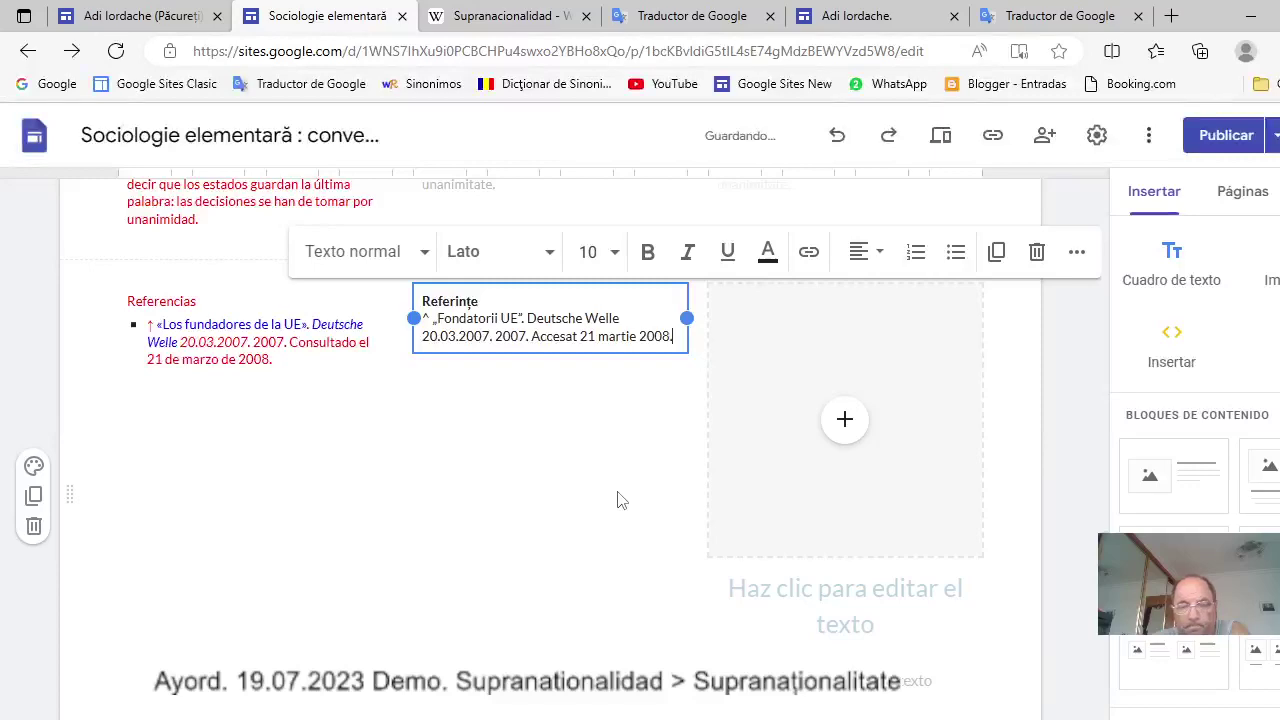
Delete the image and heading placeholders in the second column beside the Spanish "Referencias" text of the two-column section.
{"action": "scroll", "coordinate": [614, 485], "scroll_direction": "down", "scroll_amount": 5}
{"action": "scroll", "coordinate": [614, 485], "scroll_direction": "down", "scroll_amount": 10}
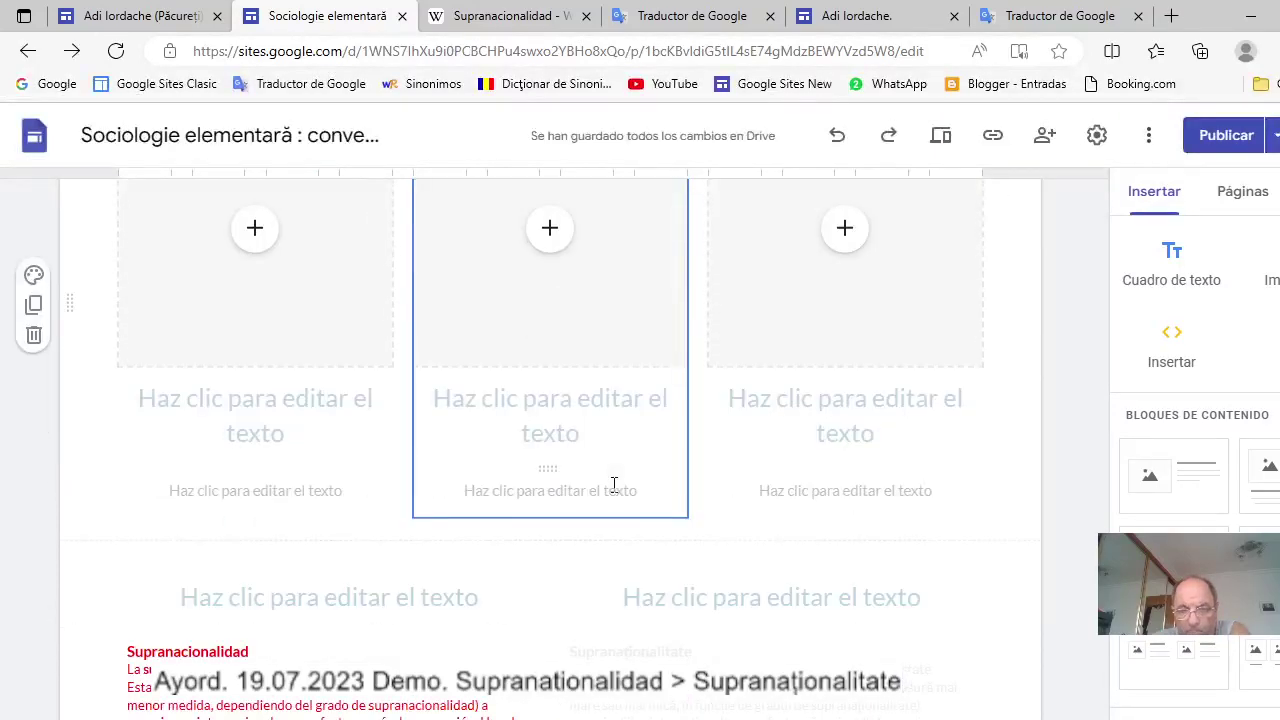
{"action": "scroll", "coordinate": [614, 485], "scroll_direction": "down", "scroll_amount": 3}
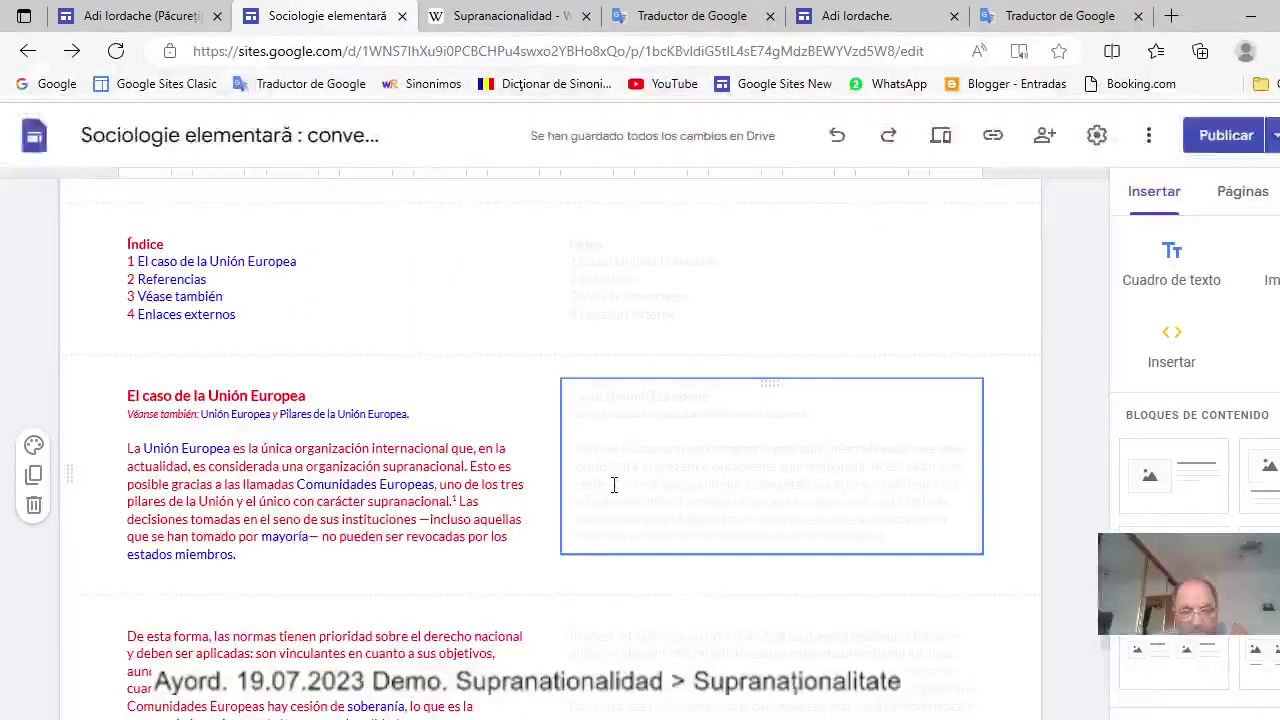
{"action": "scroll", "coordinate": [614, 485], "scroll_direction": "down", "scroll_amount": 5}
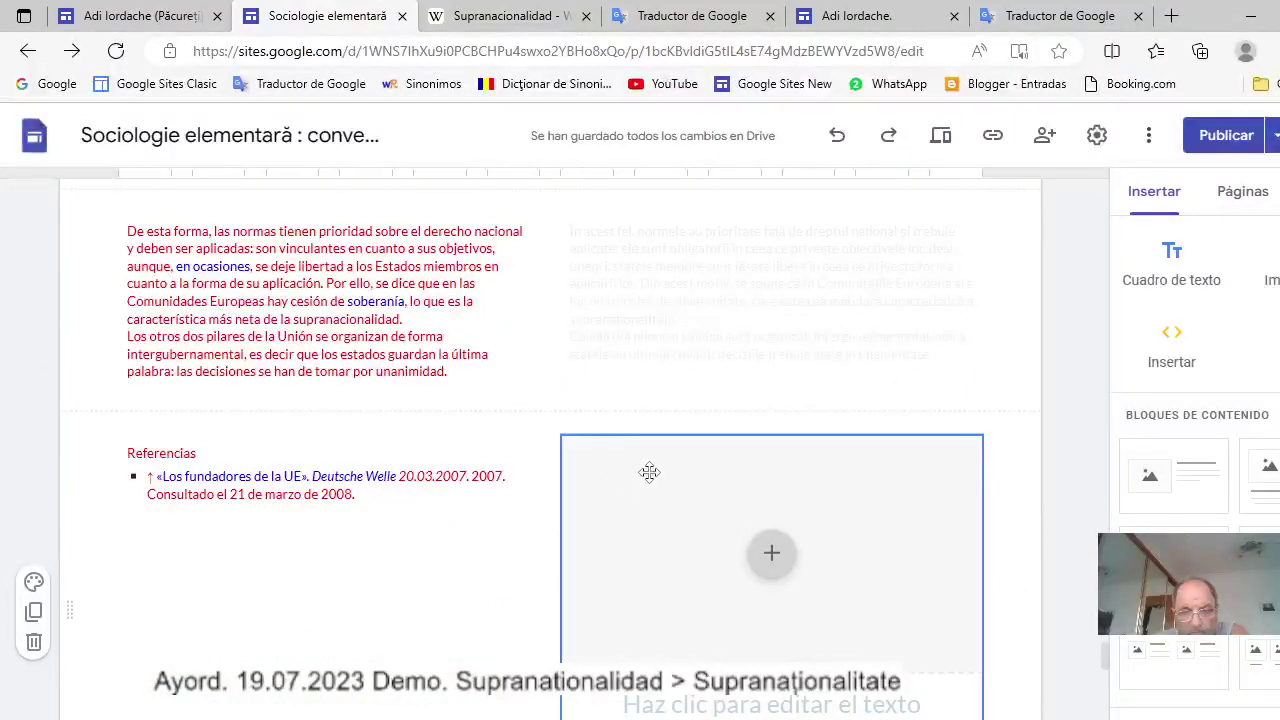
{"action": "left_click", "coordinate": [650, 472]}
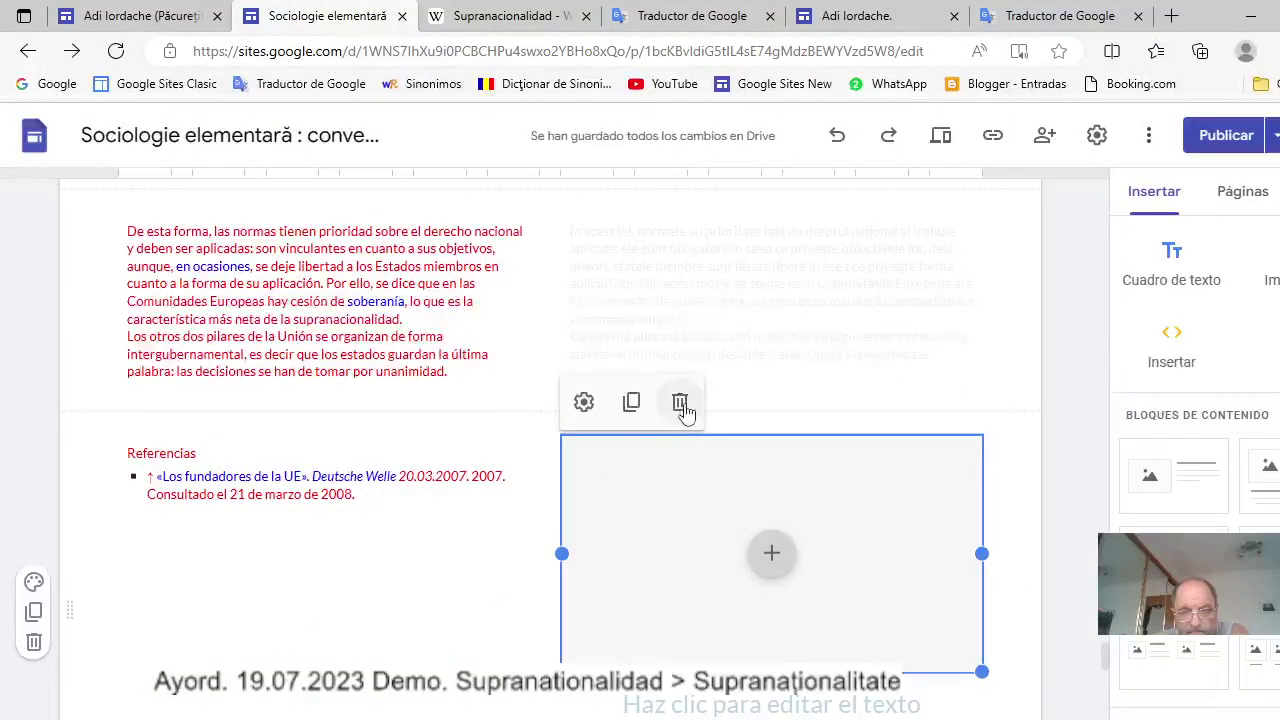
{"action": "left_click", "coordinate": [681, 404]}
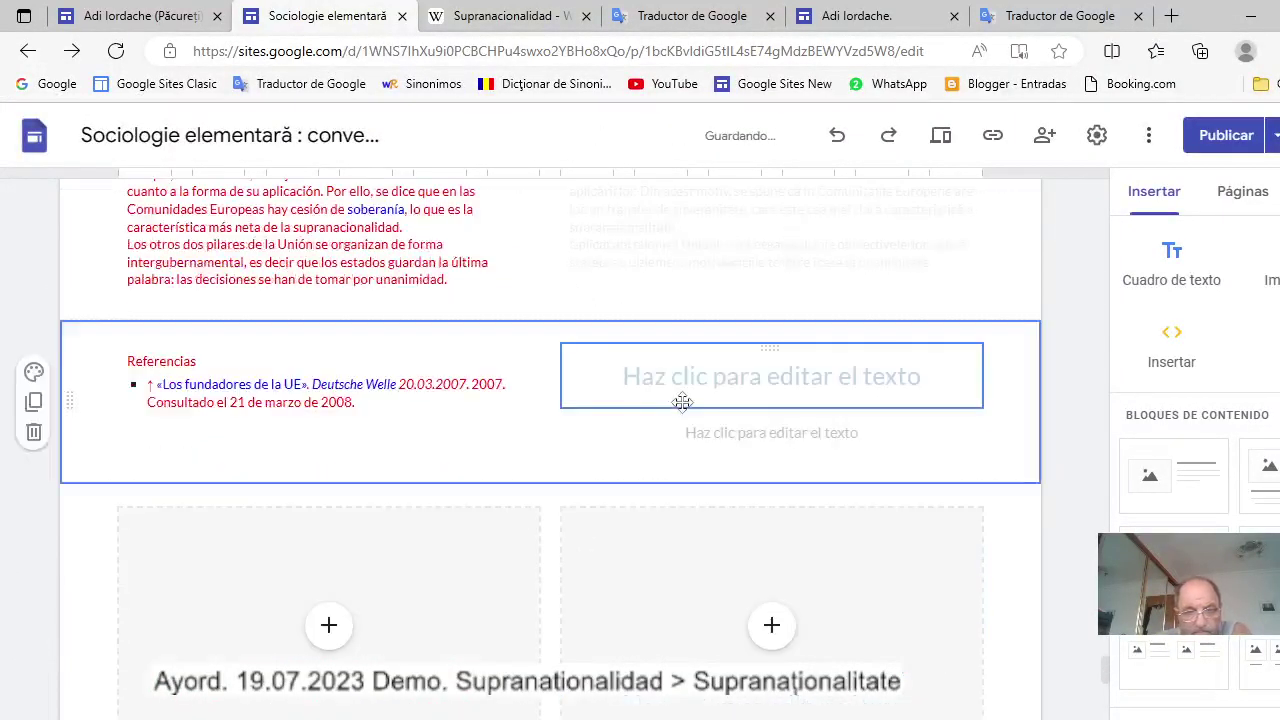
{"action": "left_click", "coordinate": [741, 388]}
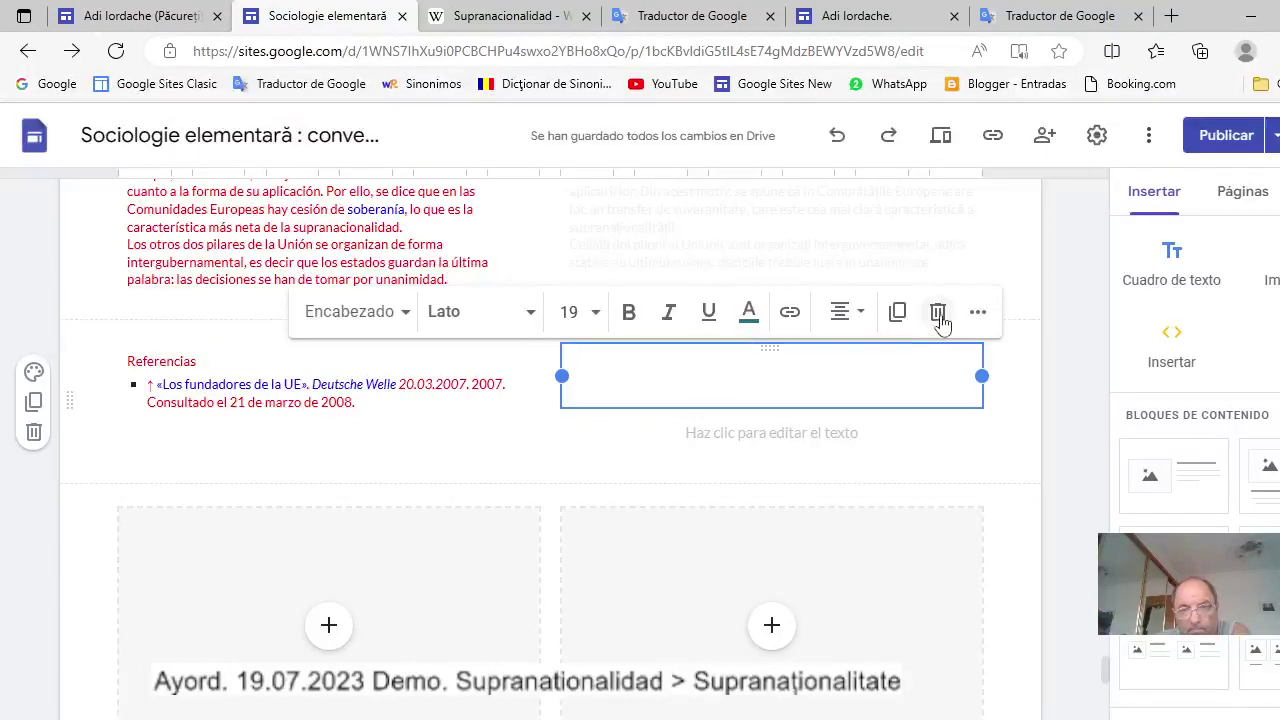
{"action": "left_click", "coordinate": [938, 313]}
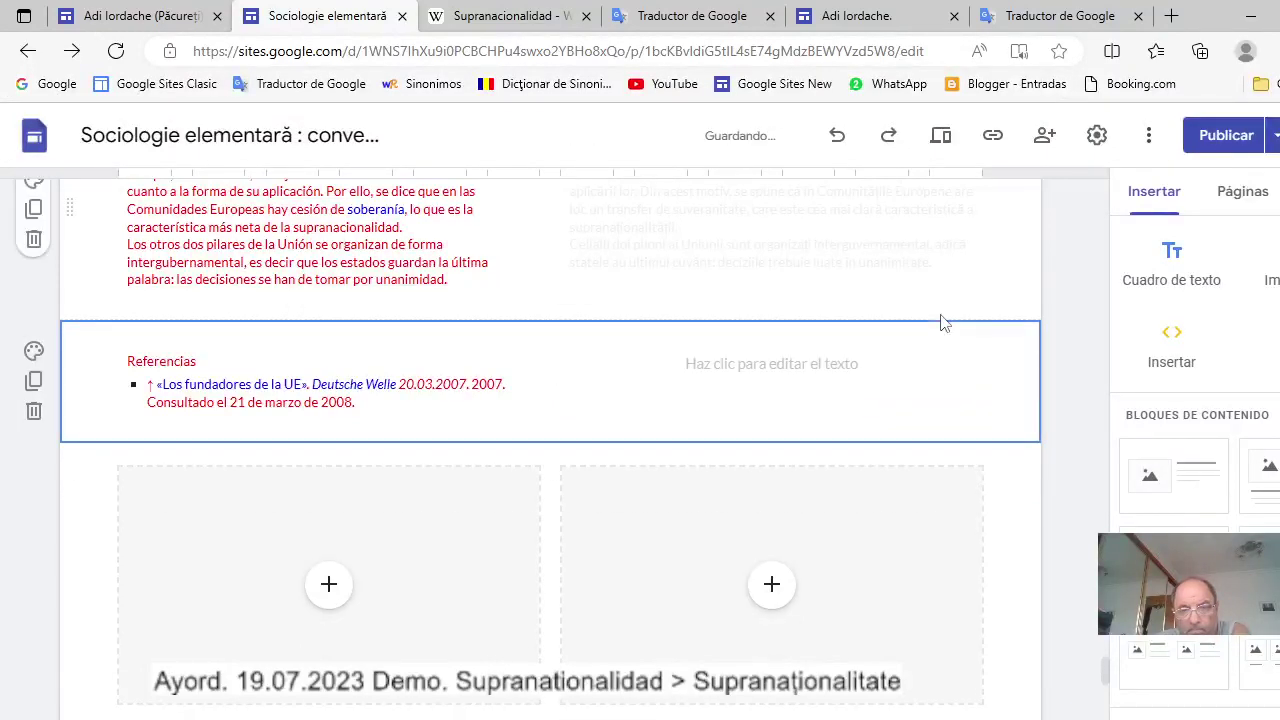
Paste the copied Romanian "Referințe" text into the empty second-column text box of the two-column section.
{"action": "left_click", "coordinate": [775, 365]}
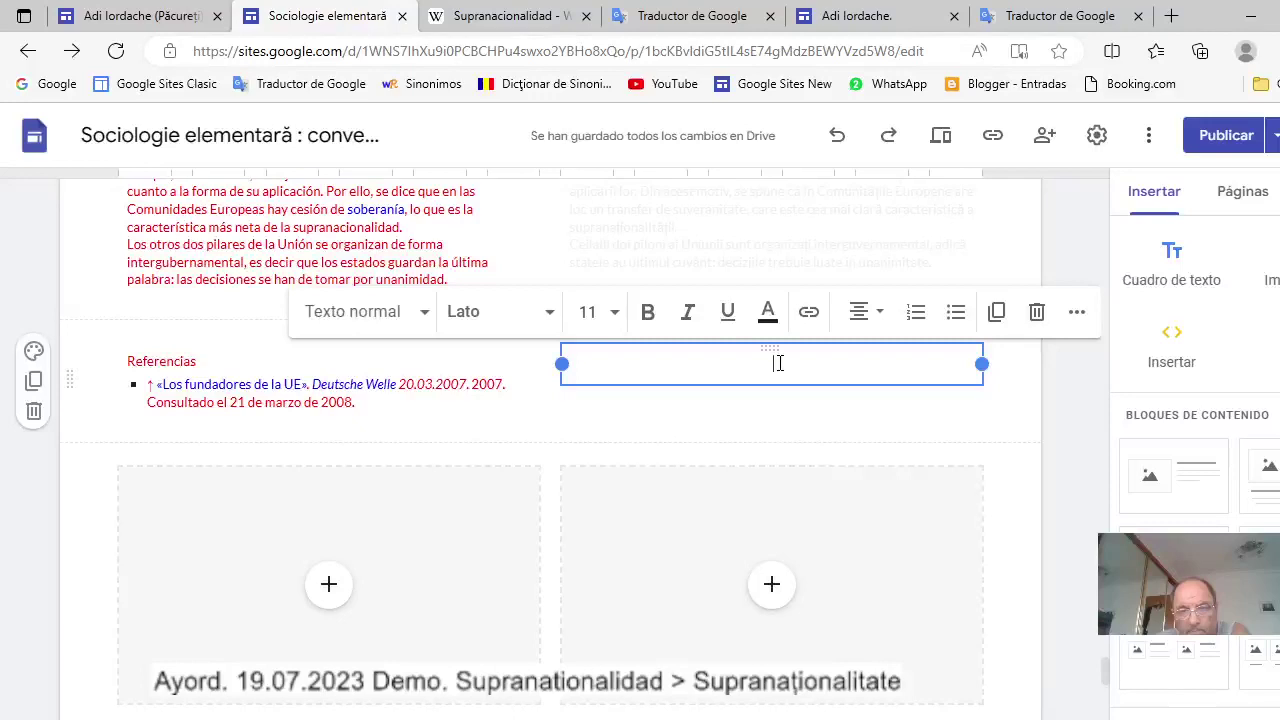
{"action": "right_click", "coordinate": [778, 363]}
{"action": "left_click", "coordinate": [837, 551]}
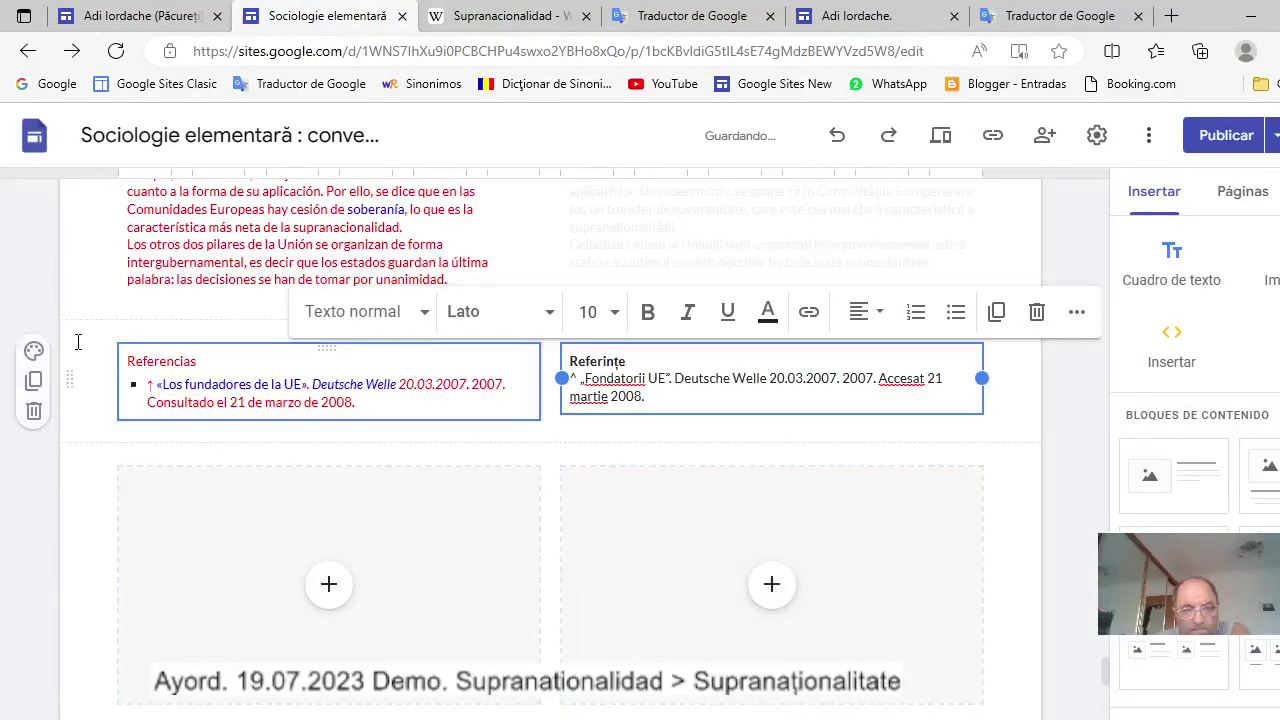
Make the Spanish "Referencias" heading bold in the two-column section.
{"action": "left_click", "coordinate": [129, 358]}
{"action": "left_click_drag", "start_coordinate": [129, 358], "coordinate": [196, 365]}
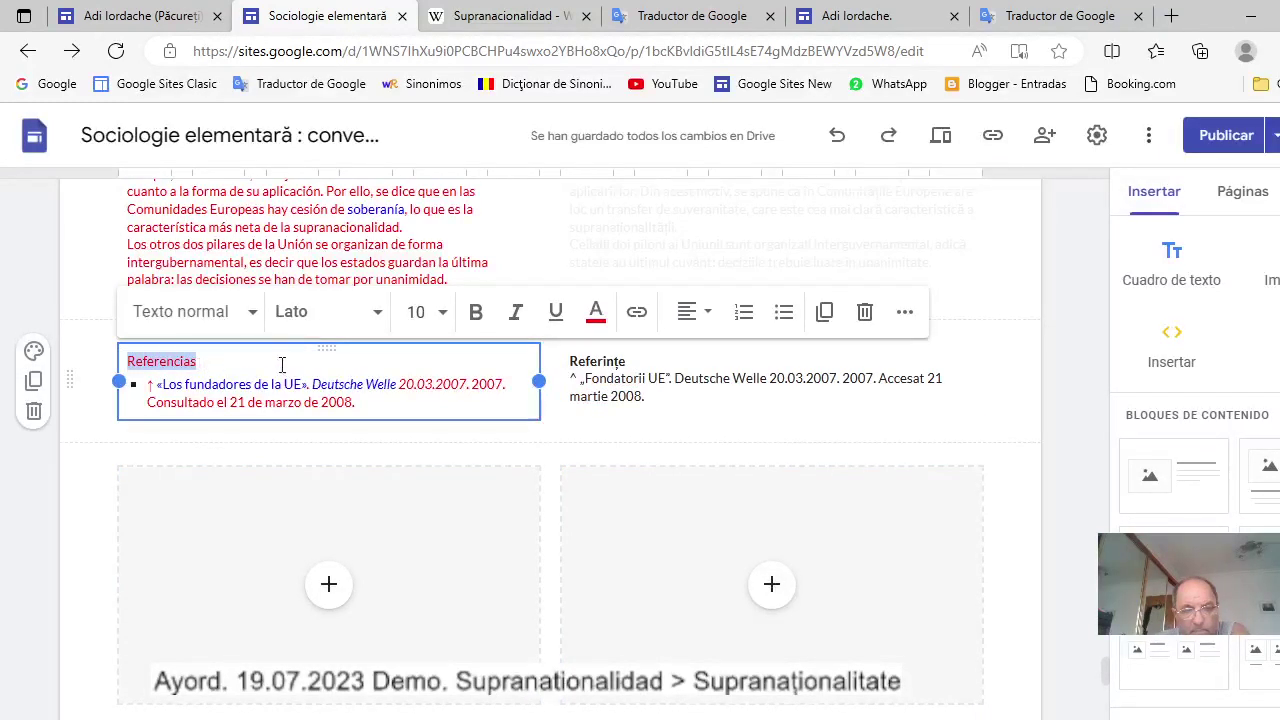
{"action": "left_click", "coordinate": [476, 314]}
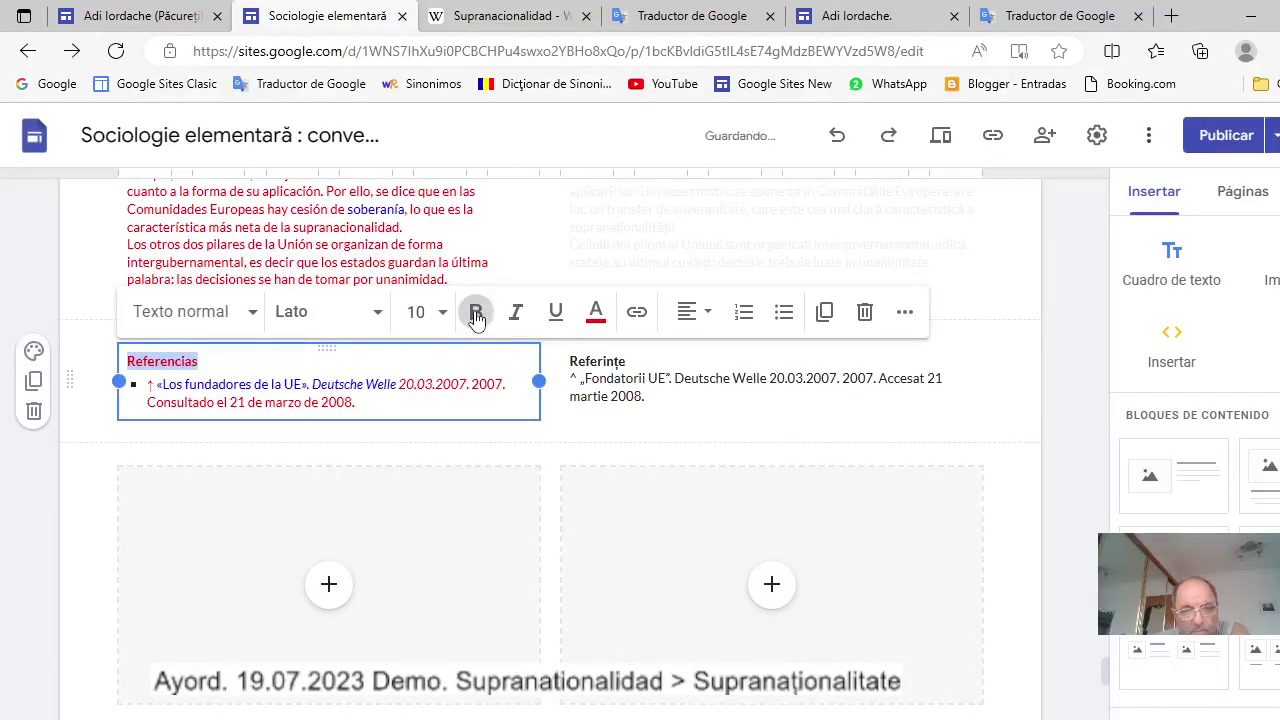
Remove the caret before the Romanian "Fondatorii UE" entry and format the entry as a bulleted list item.
{"action": "left_click", "coordinate": [678, 396]}
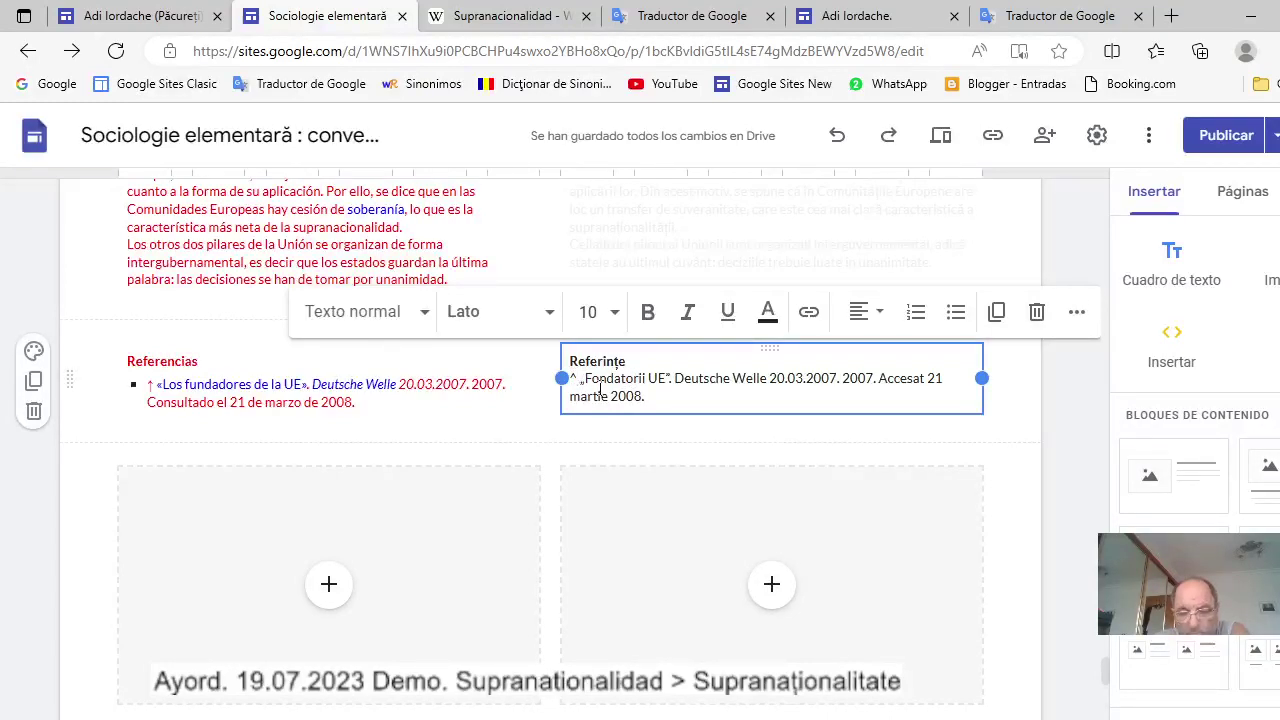
{"action": "key", "text": "BackSpace"}
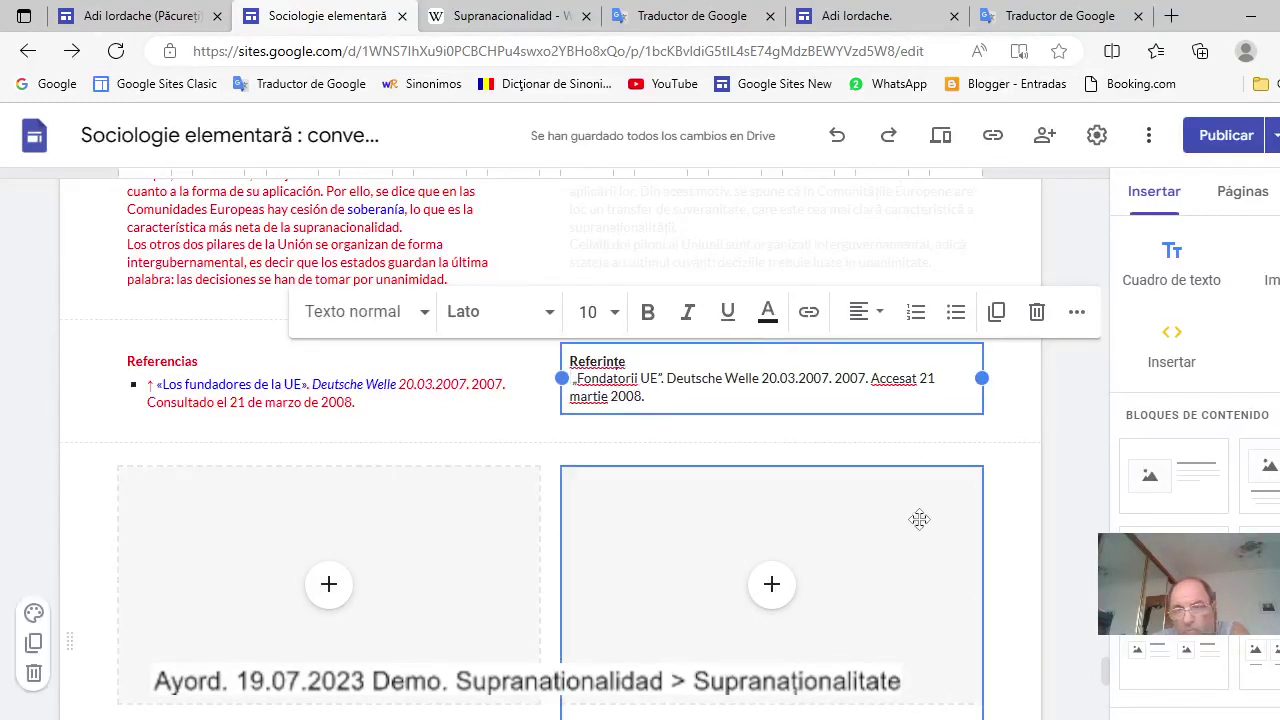
{"action": "left_click", "coordinate": [955, 314]}
Remove the arrow link before the Spanish "Los fundadores de la UE" entry and format the entry as a bulleted list item.
{"action": "left_click", "coordinate": [140, 384]}
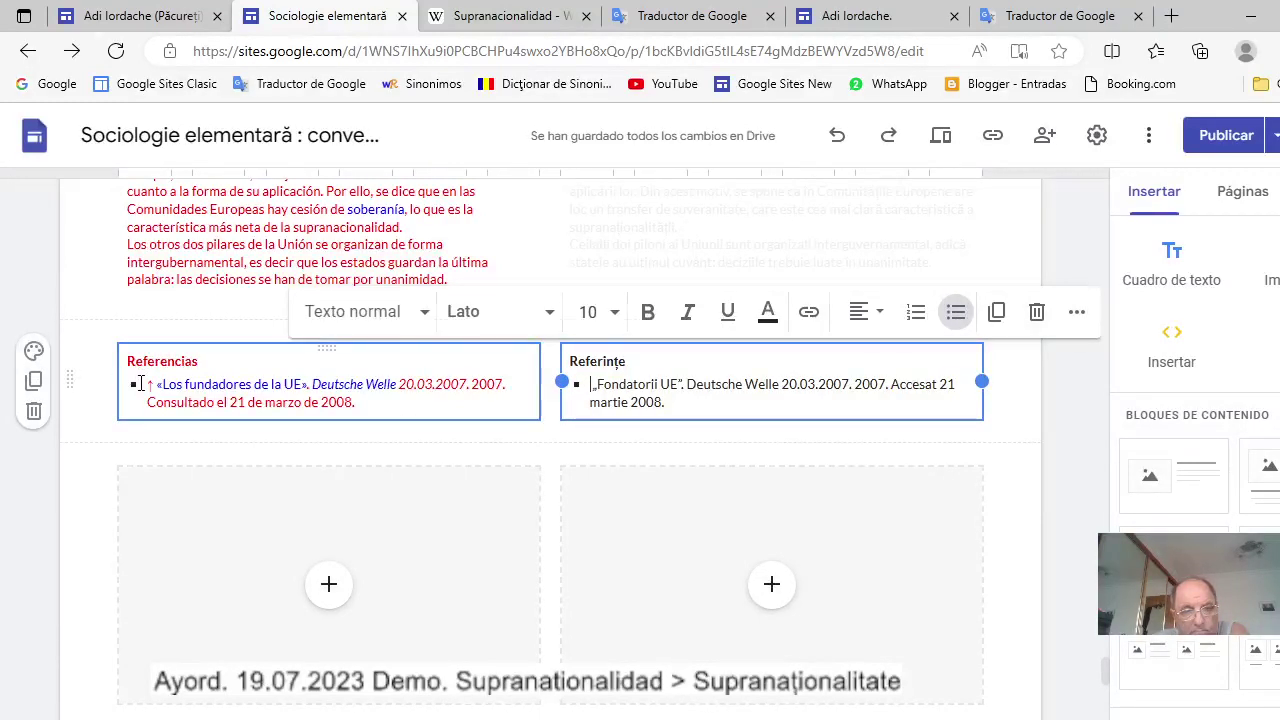
{"action": "left_click", "coordinate": [140, 385]}
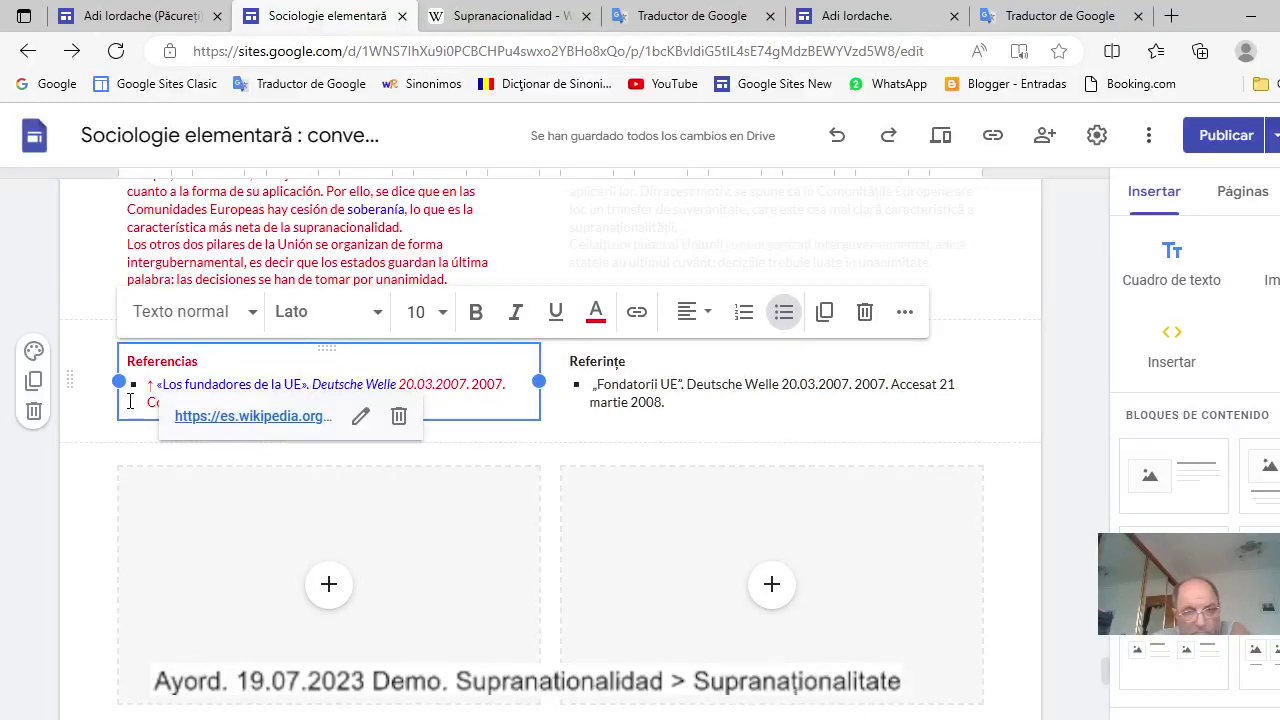
{"action": "key", "text": "Right"}
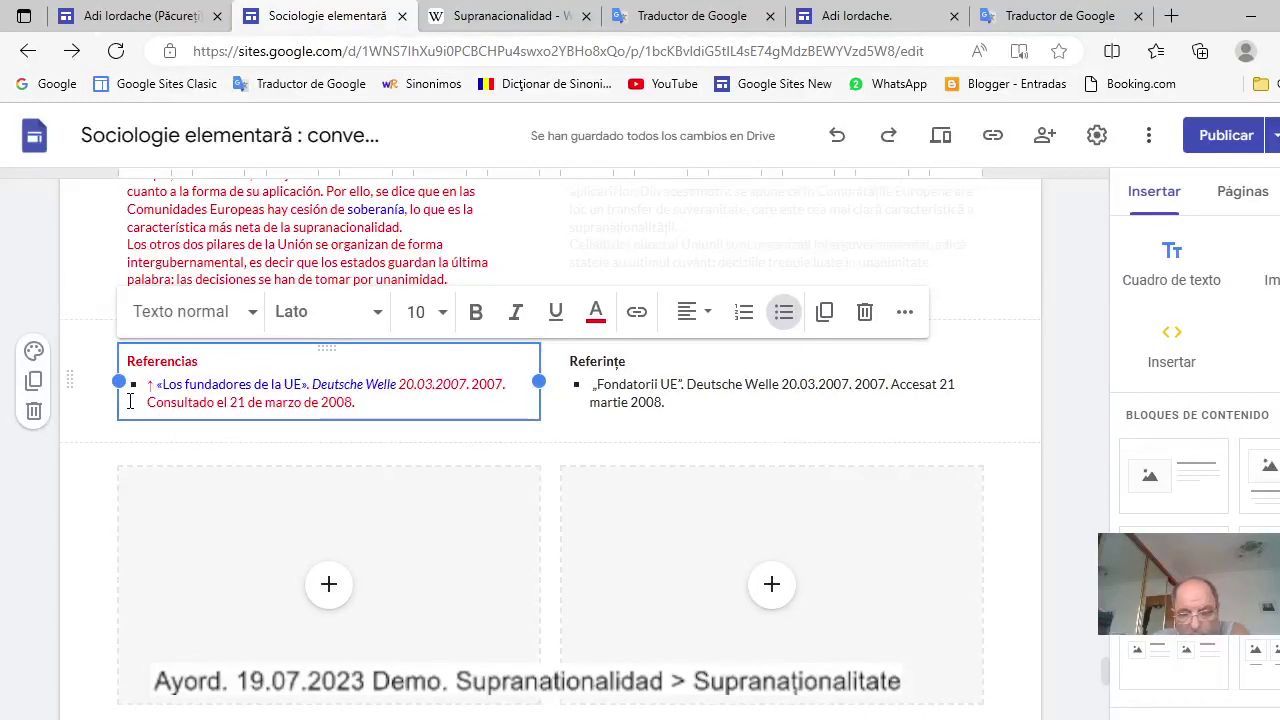
{"action": "key", "text": "BackSpace"}
{"action": "key", "text": "BackSpace"}
{"action": "key", "text": "BackSpace"}
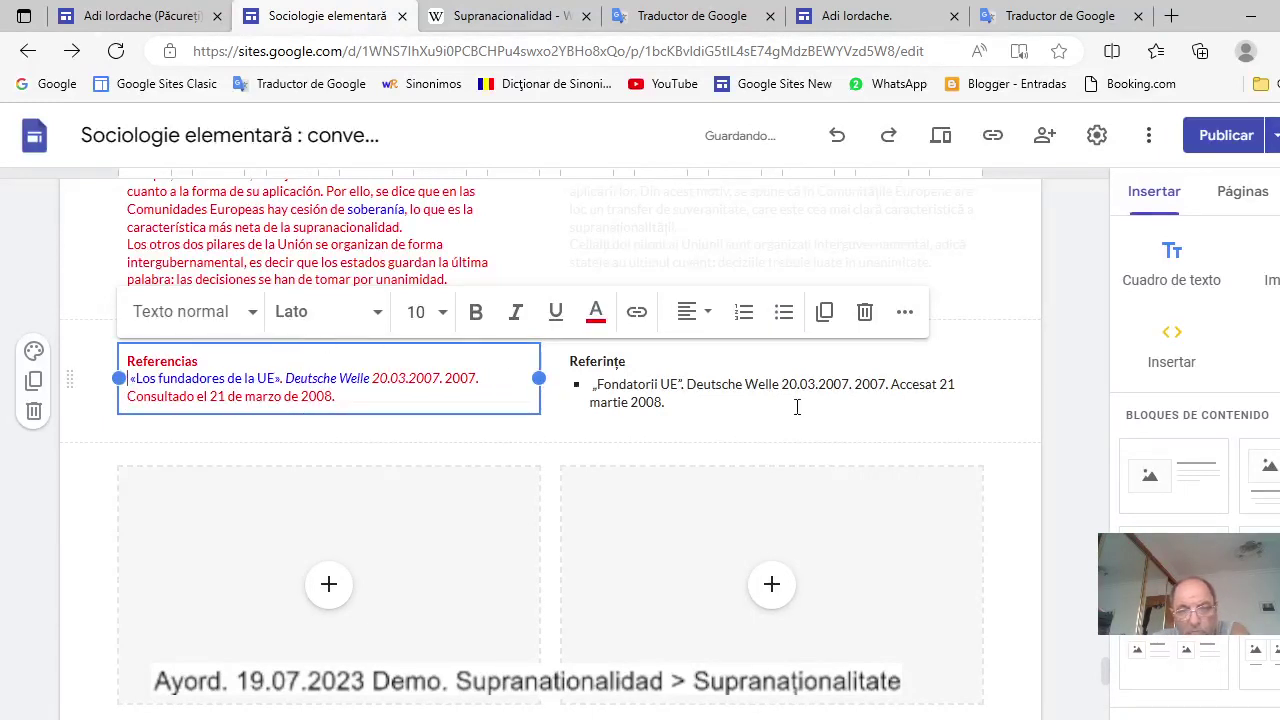
{"action": "left_click", "coordinate": [785, 316]}
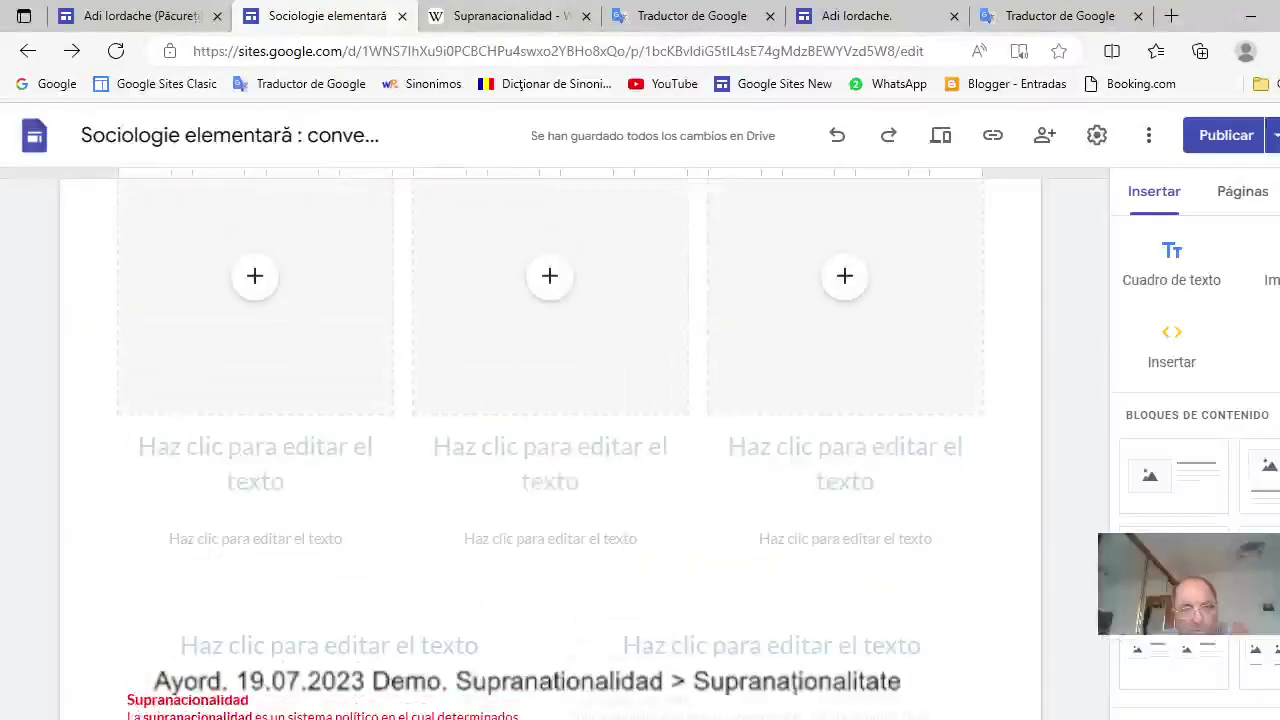
Copy the Spanish "Véase también" heading and its five-item list from the first column of the four-column section.
{"action": "scroll", "coordinate": [1140, 505], "scroll_direction": "up", "scroll_amount": 10}
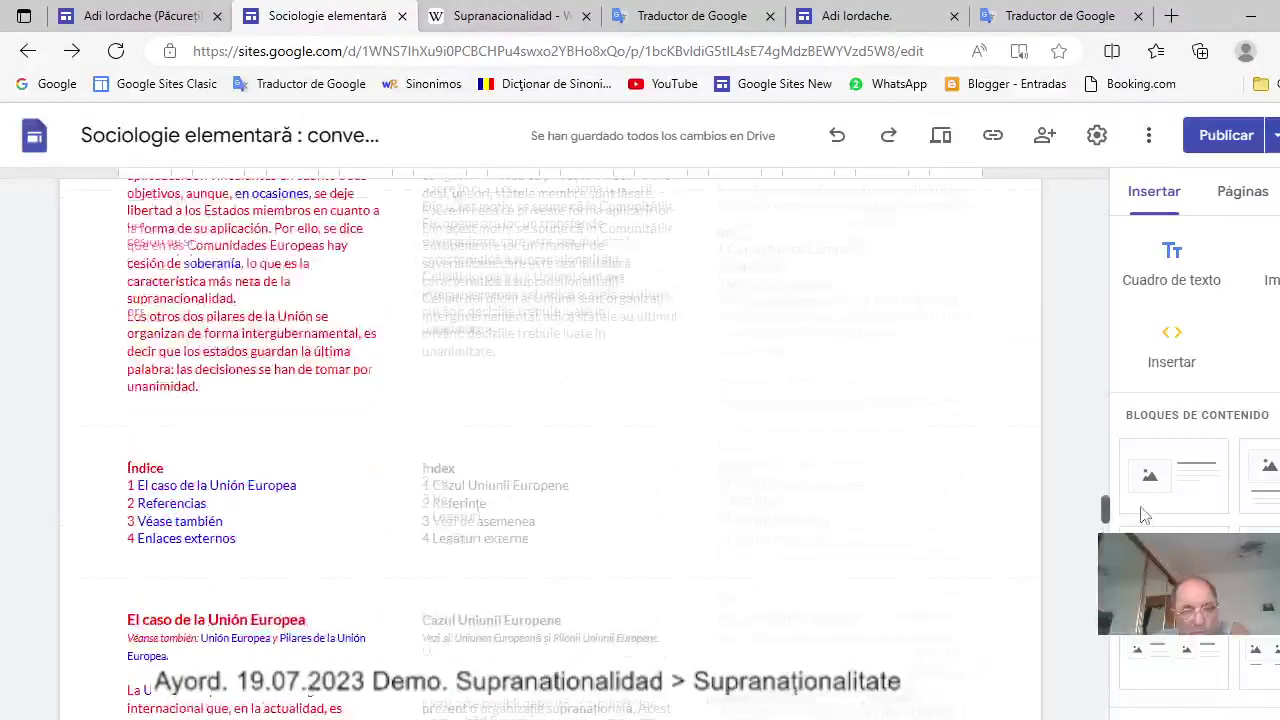
{"action": "scroll", "coordinate": [1147, 497], "scroll_direction": "up", "scroll_amount": 10}
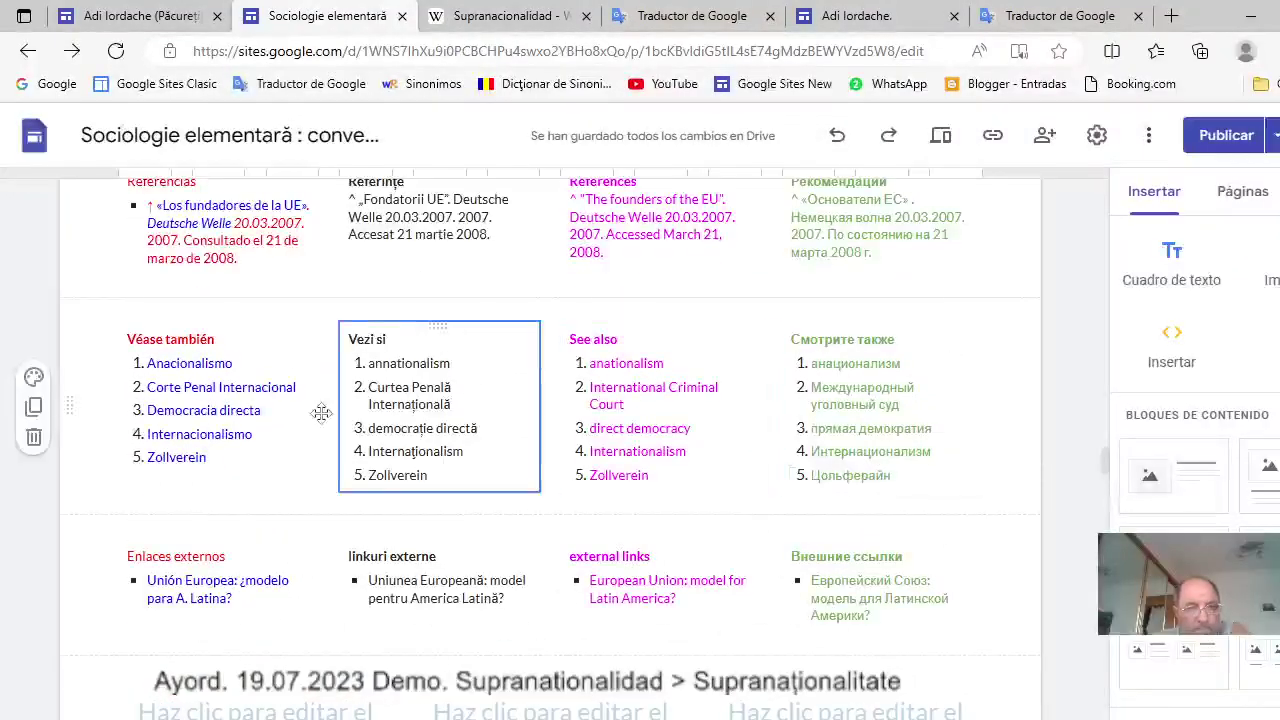
{"action": "left_click", "coordinate": [130, 340]}
{"action": "left_click_drag", "start_coordinate": [130, 340], "coordinate": [207, 457]}
{"action": "key", "text": "ctrl+c"}
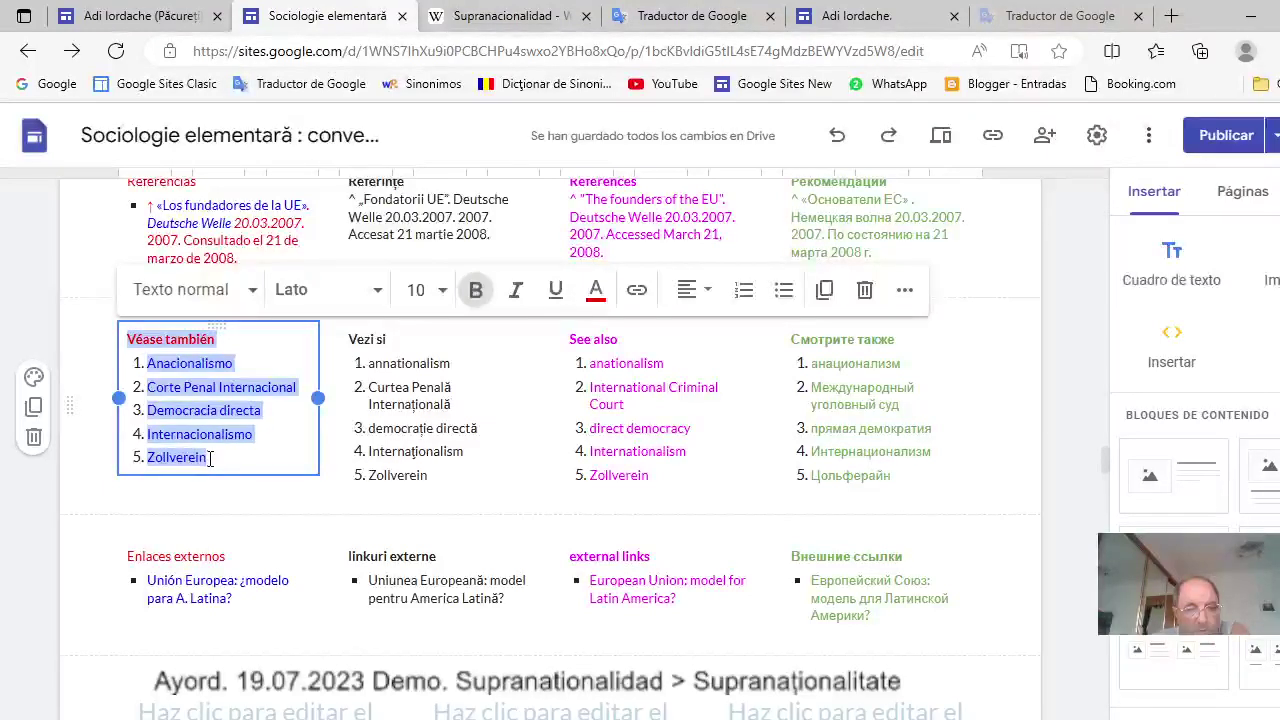
{"action": "right_click", "coordinate": [193, 338]}
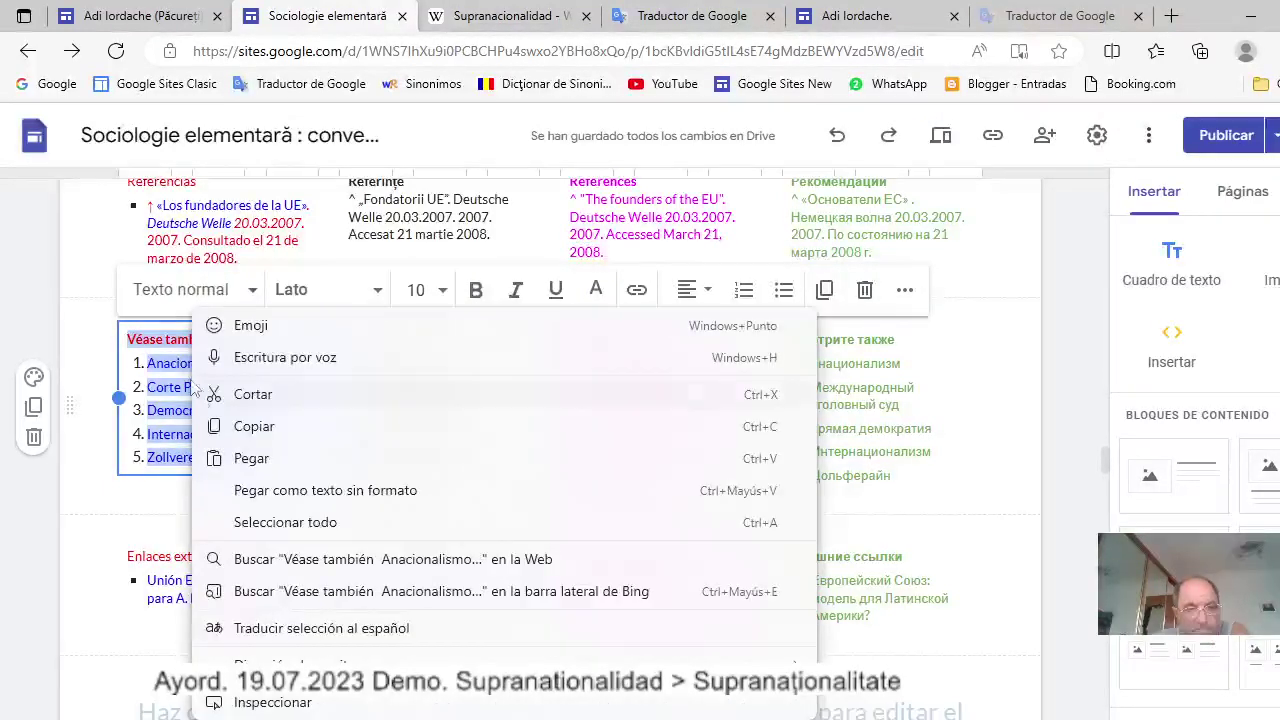
{"action": "left_click", "coordinate": [267, 428]}
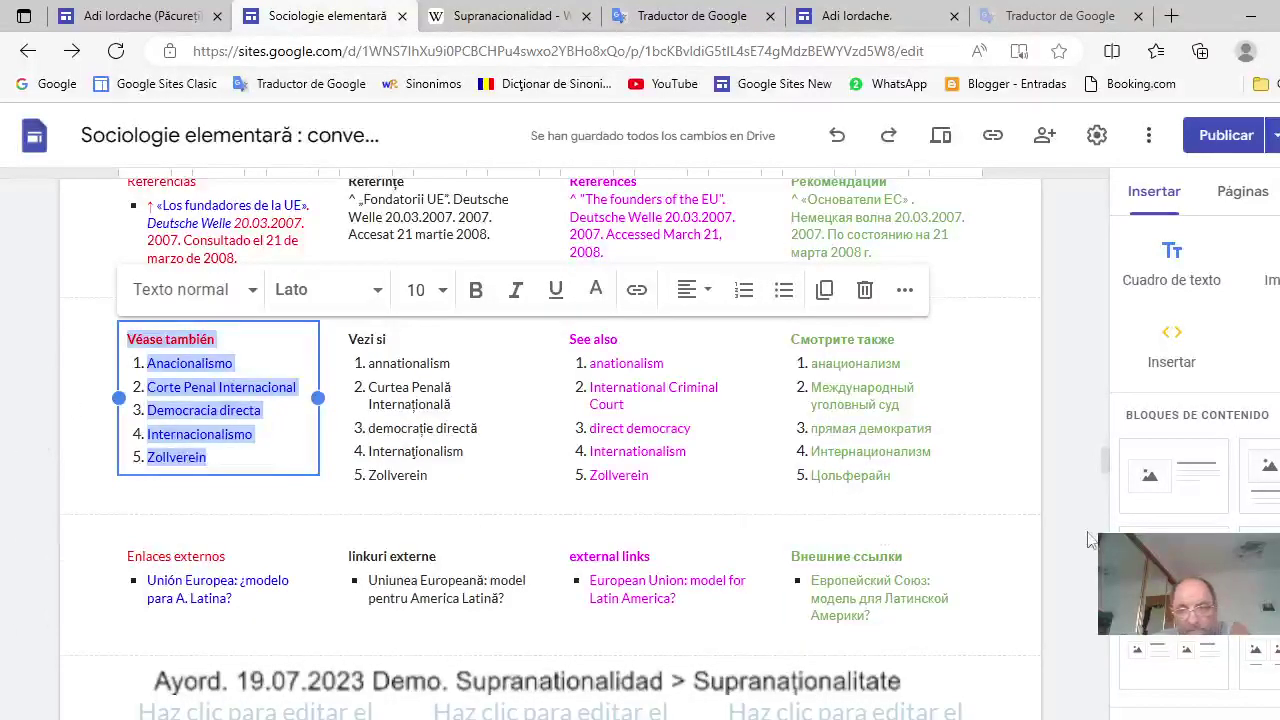
Delete the image and heading placeholders in the first column of the empty three-column section below the references.
{"action": "left_click_drag", "start_coordinate": [1113, 470], "coordinate": [1105, 545]}
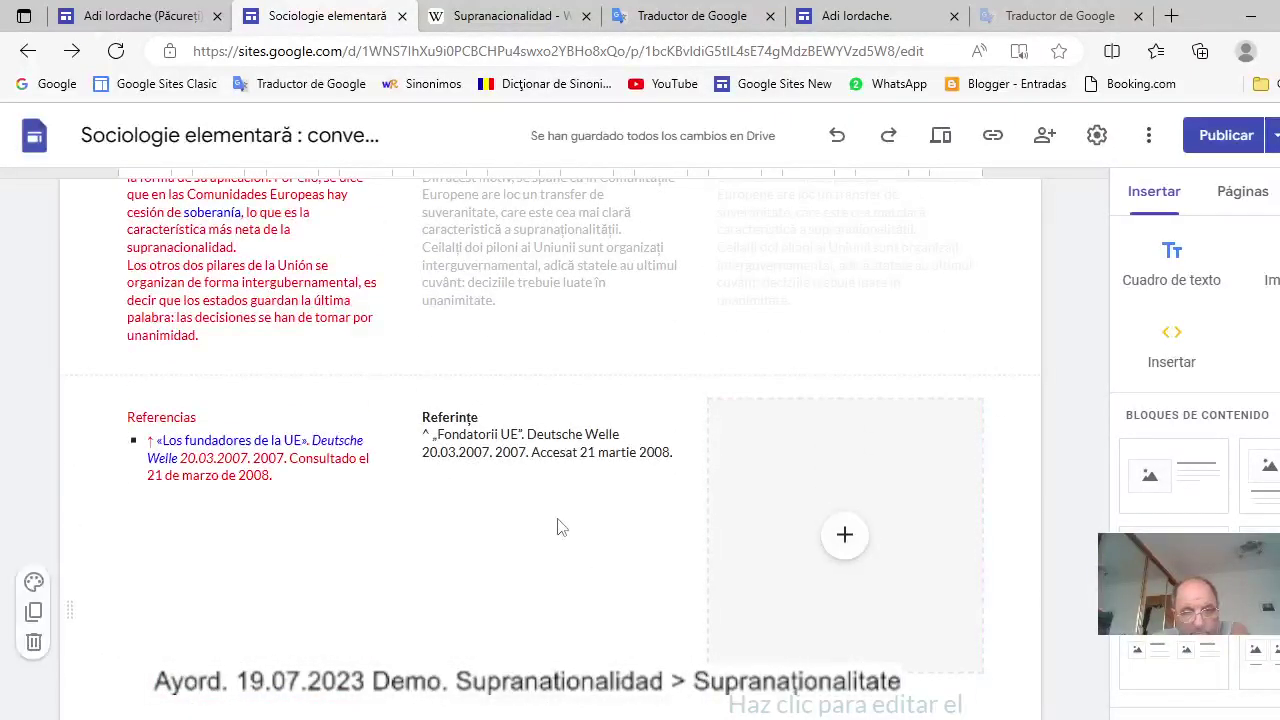
{"action": "scroll", "coordinate": [560, 526], "scroll_direction": "down", "scroll_amount": 4}
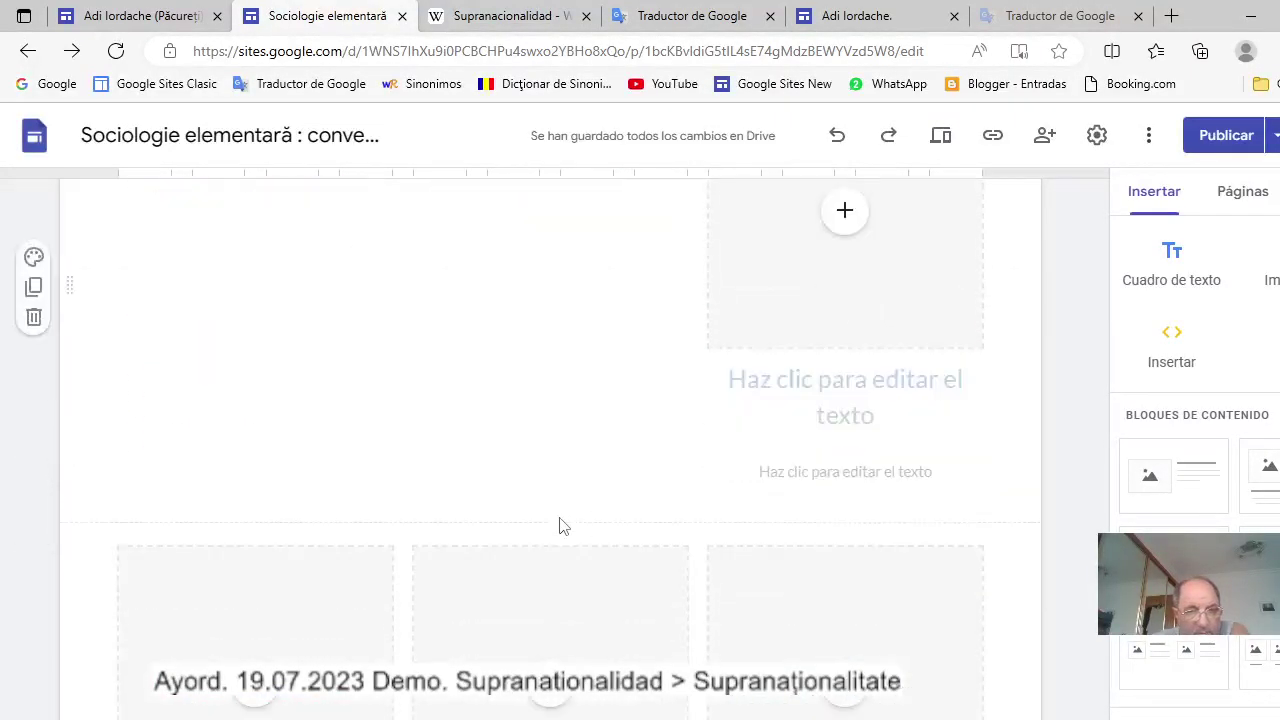
{"action": "scroll", "coordinate": [560, 524], "scroll_direction": "down", "scroll_amount": 4}
{"action": "left_click", "coordinate": [331, 326]}
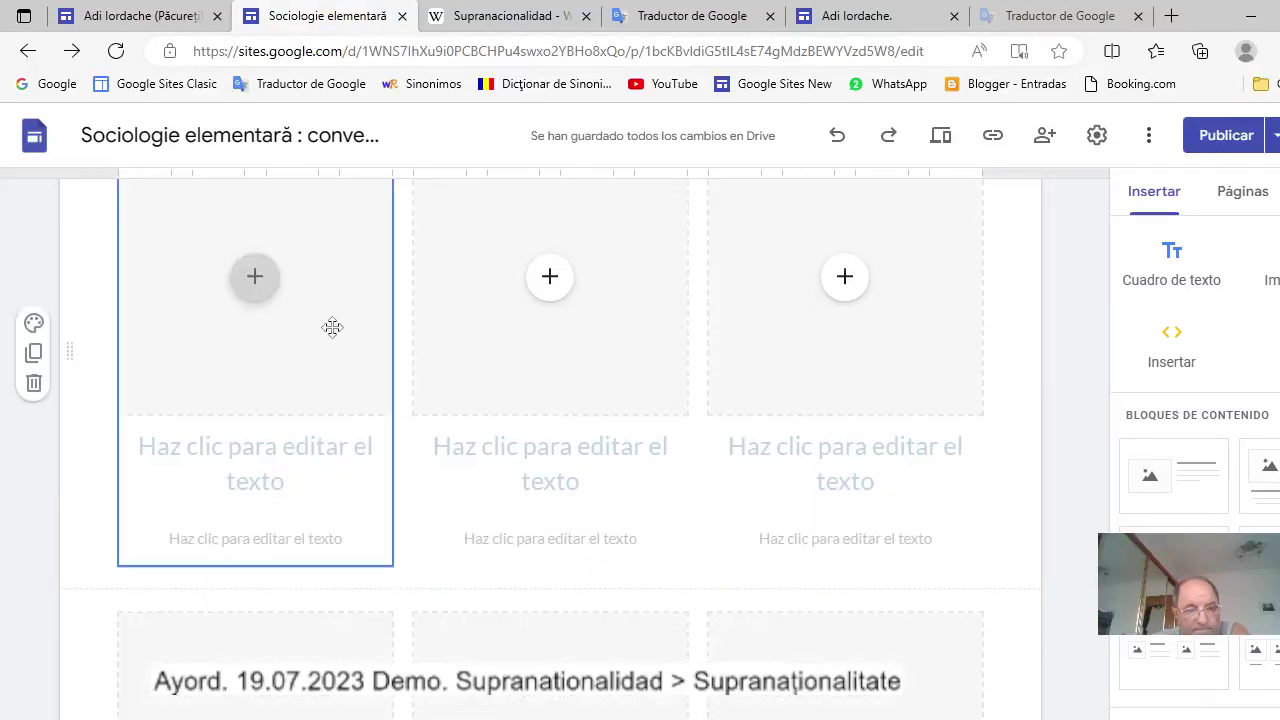
{"action": "left_click", "coordinate": [331, 326]}
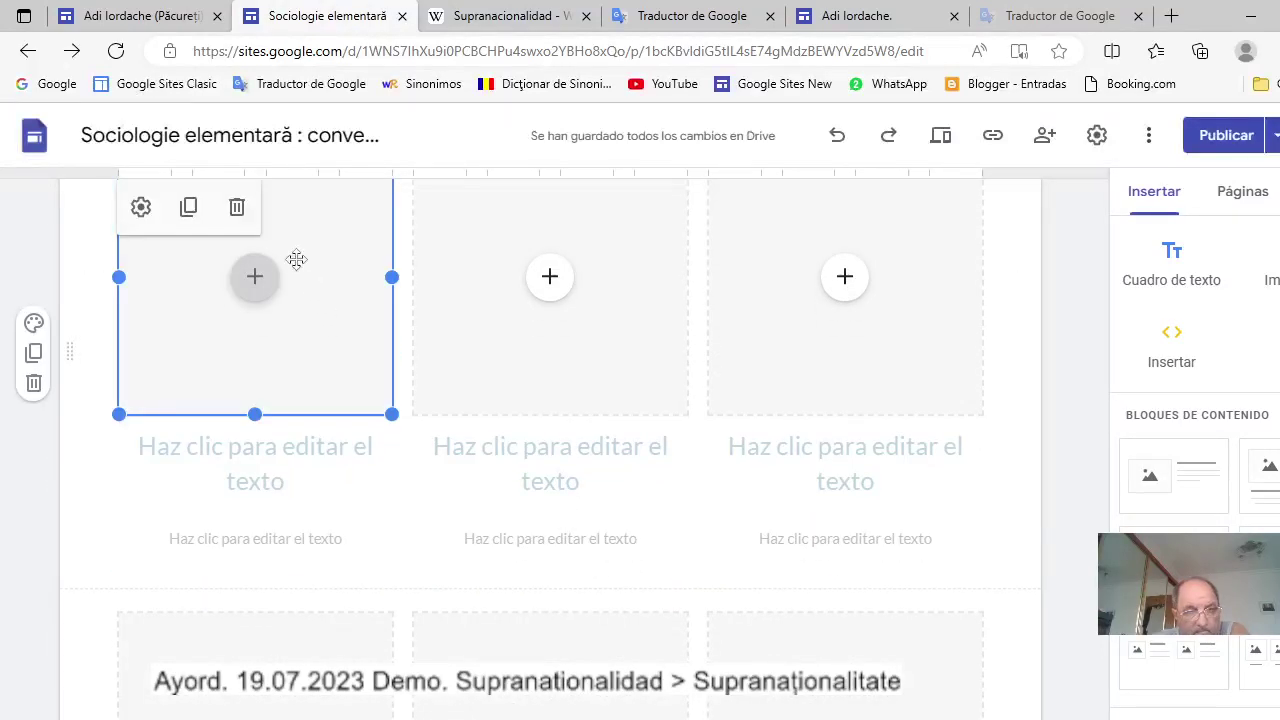
{"action": "left_click", "coordinate": [237, 207]}
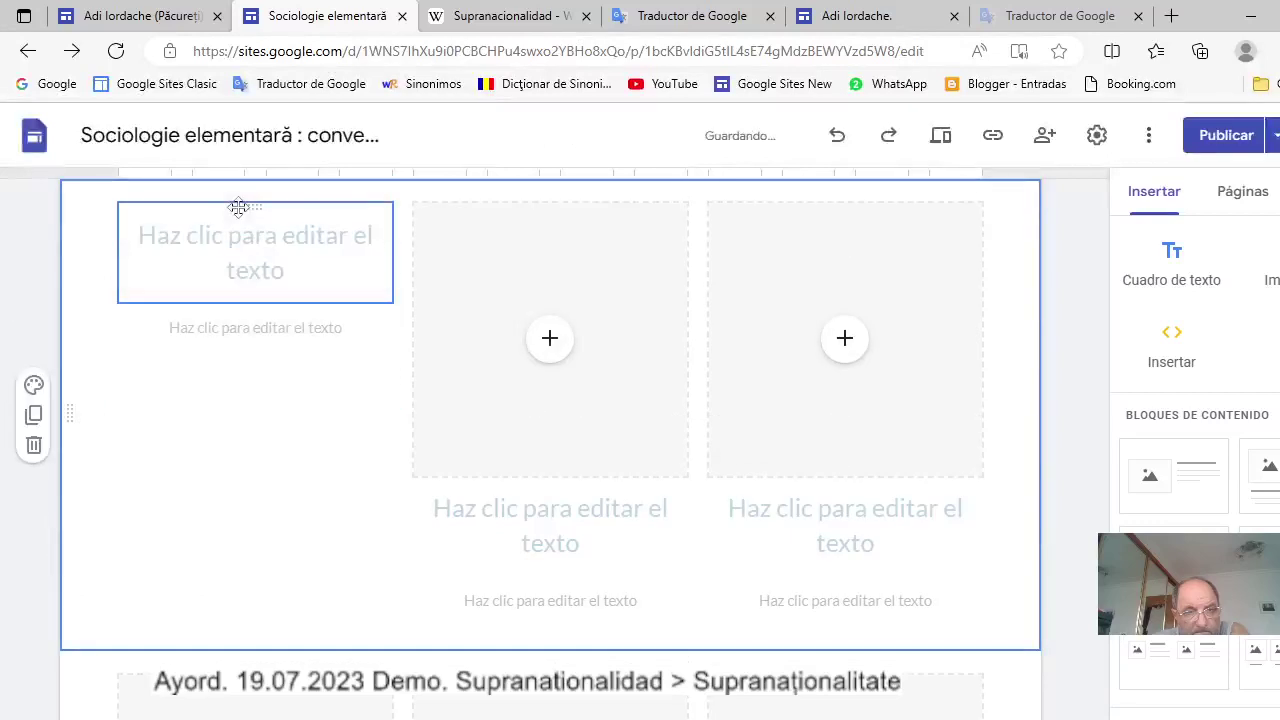
{"action": "left_click", "coordinate": [289, 247]}
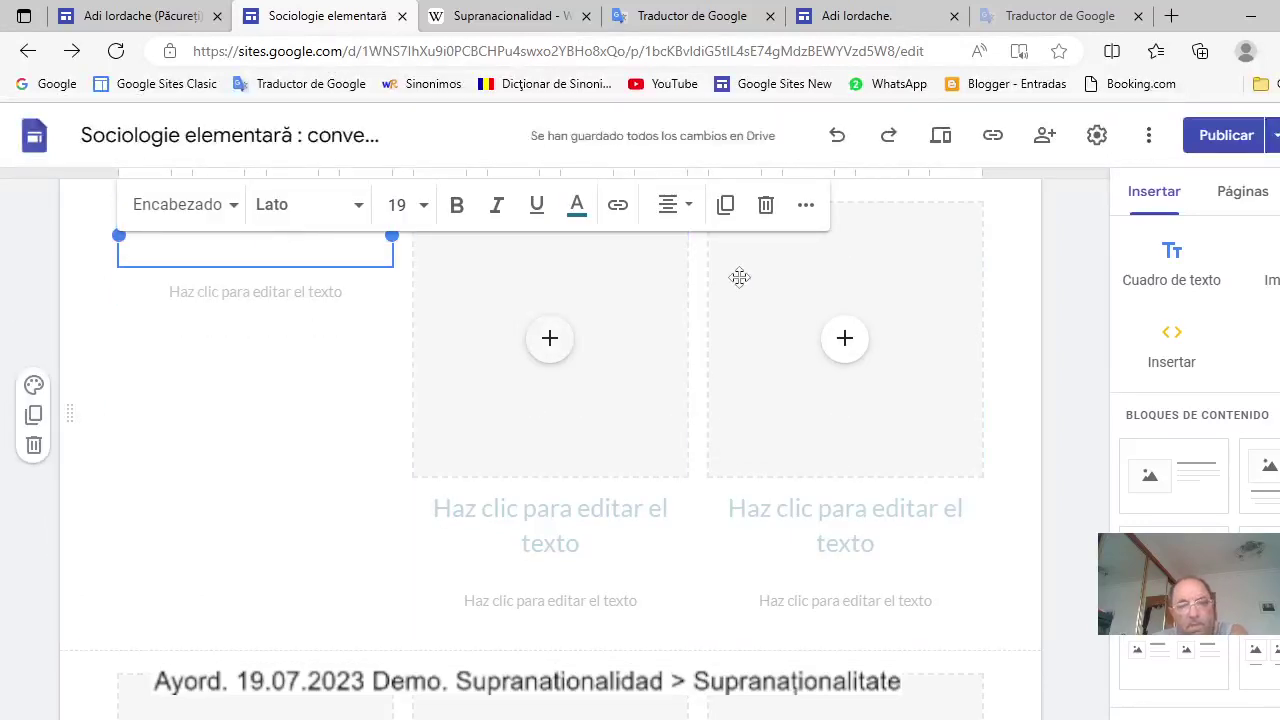
{"action": "left_click", "coordinate": [766, 205]}
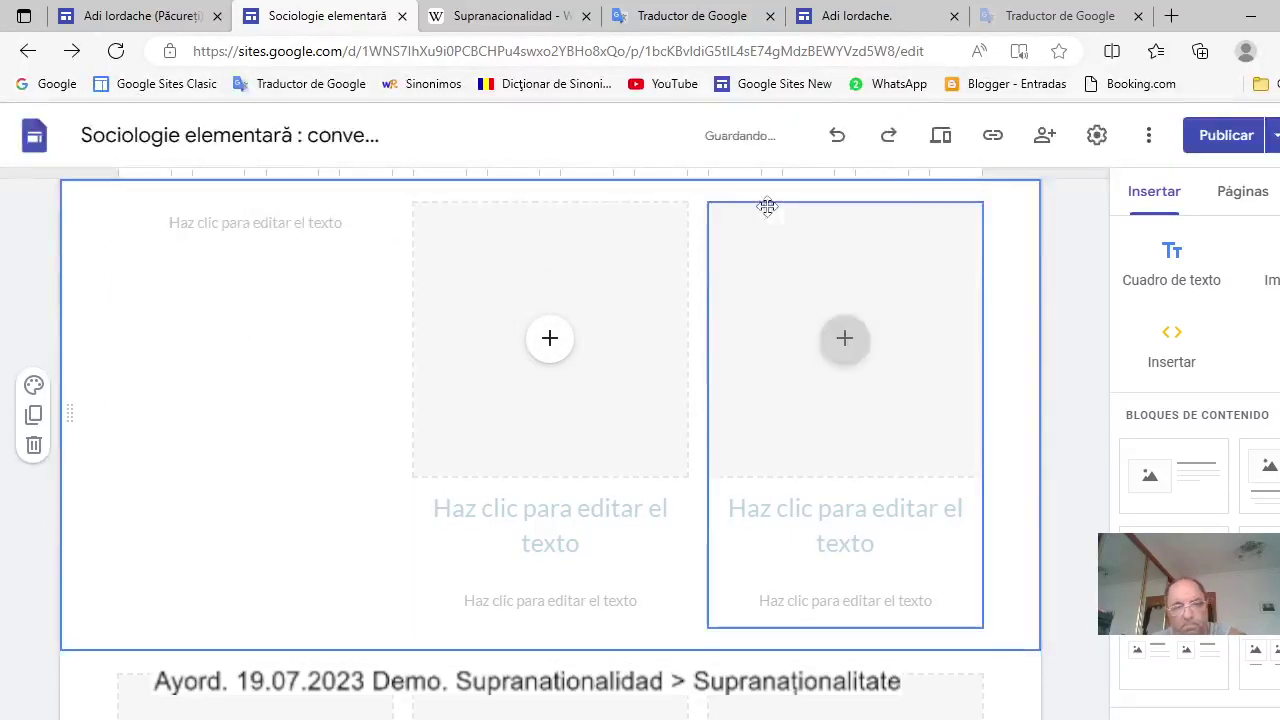
Paste the copied Spanish "Véase también" list into the empty first-column text box of the three-column section.
{"action": "left_click", "coordinate": [266, 220]}
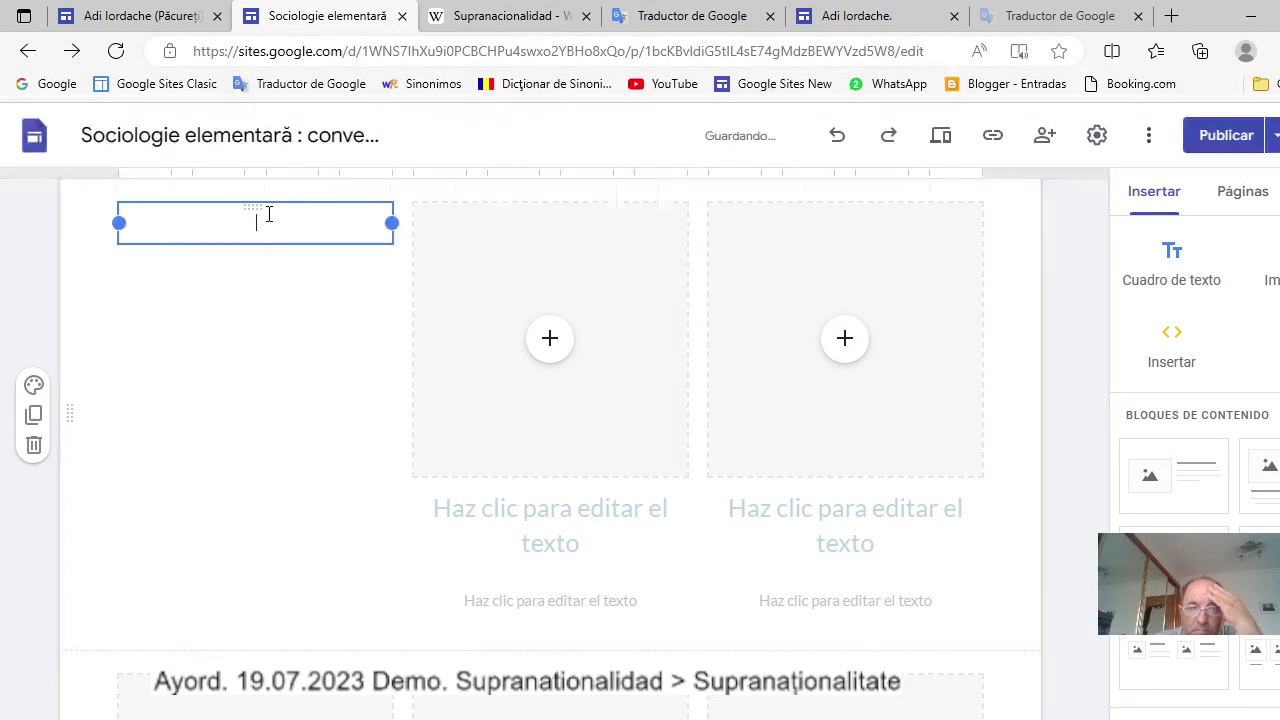
{"action": "scroll", "coordinate": [255, 290], "scroll_direction": "up", "scroll_amount": 1}
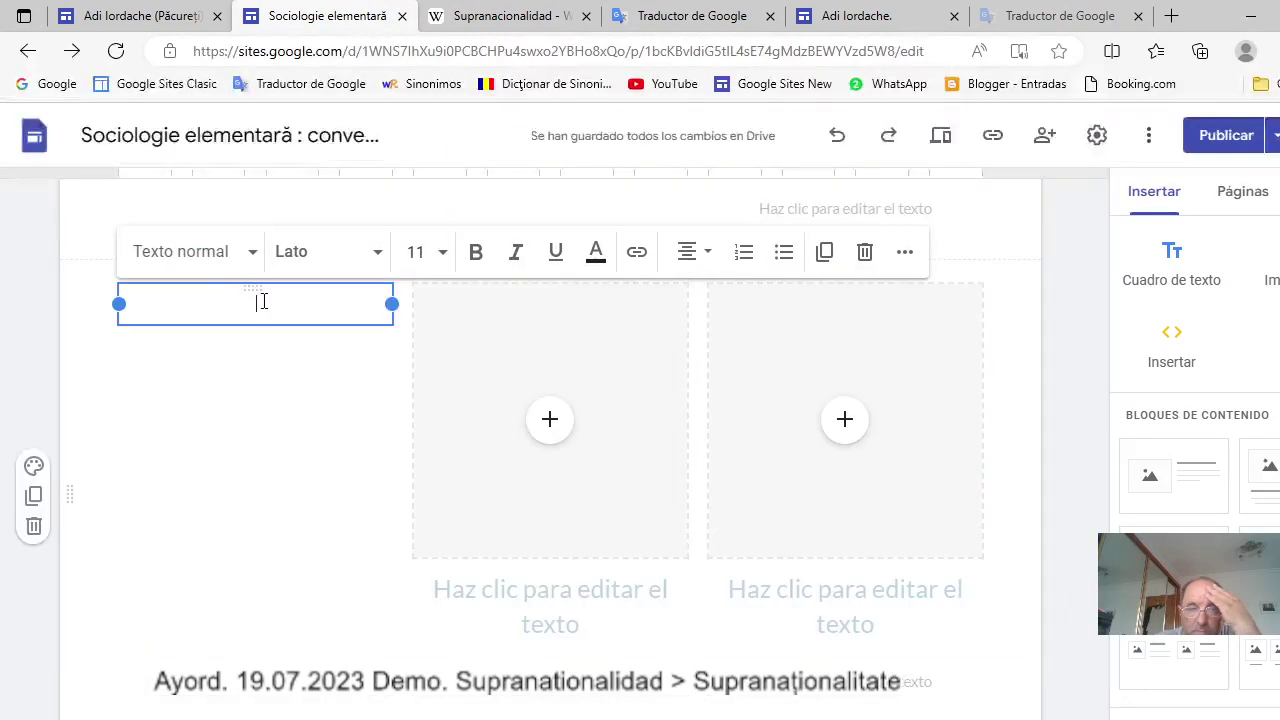
{"action": "right_click", "coordinate": [262, 302]}
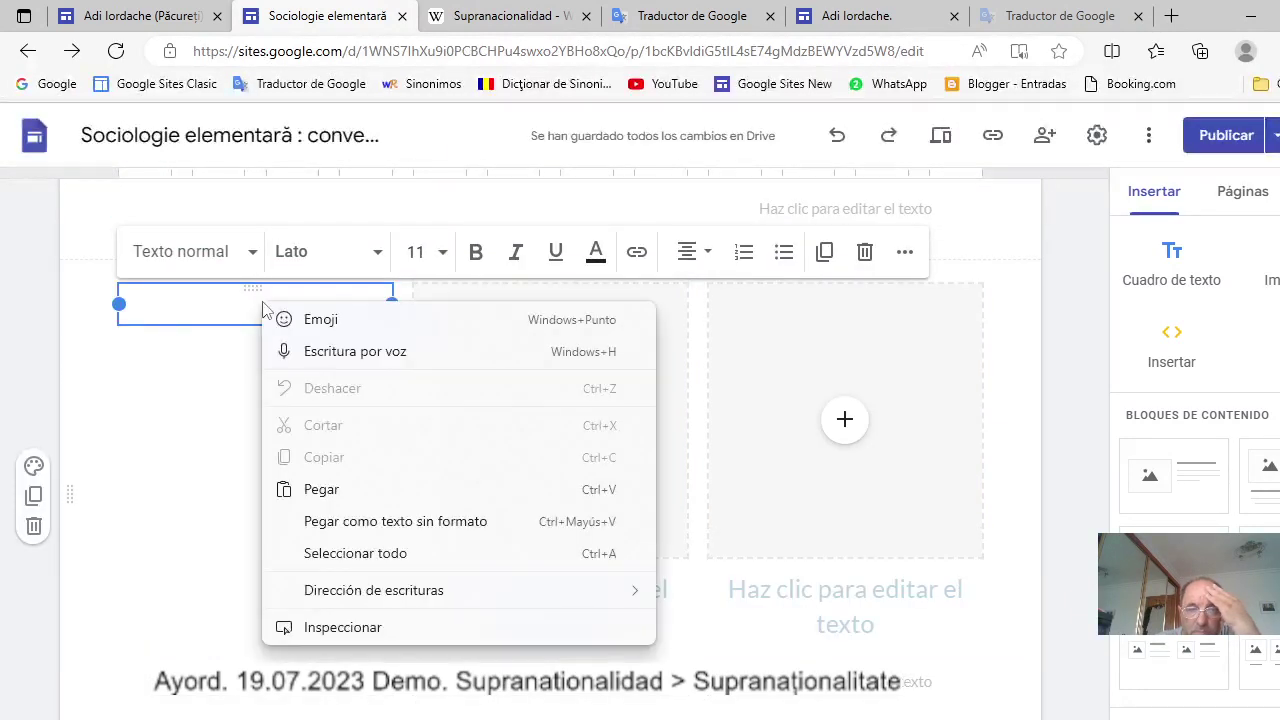
{"action": "left_click", "coordinate": [321, 489]}
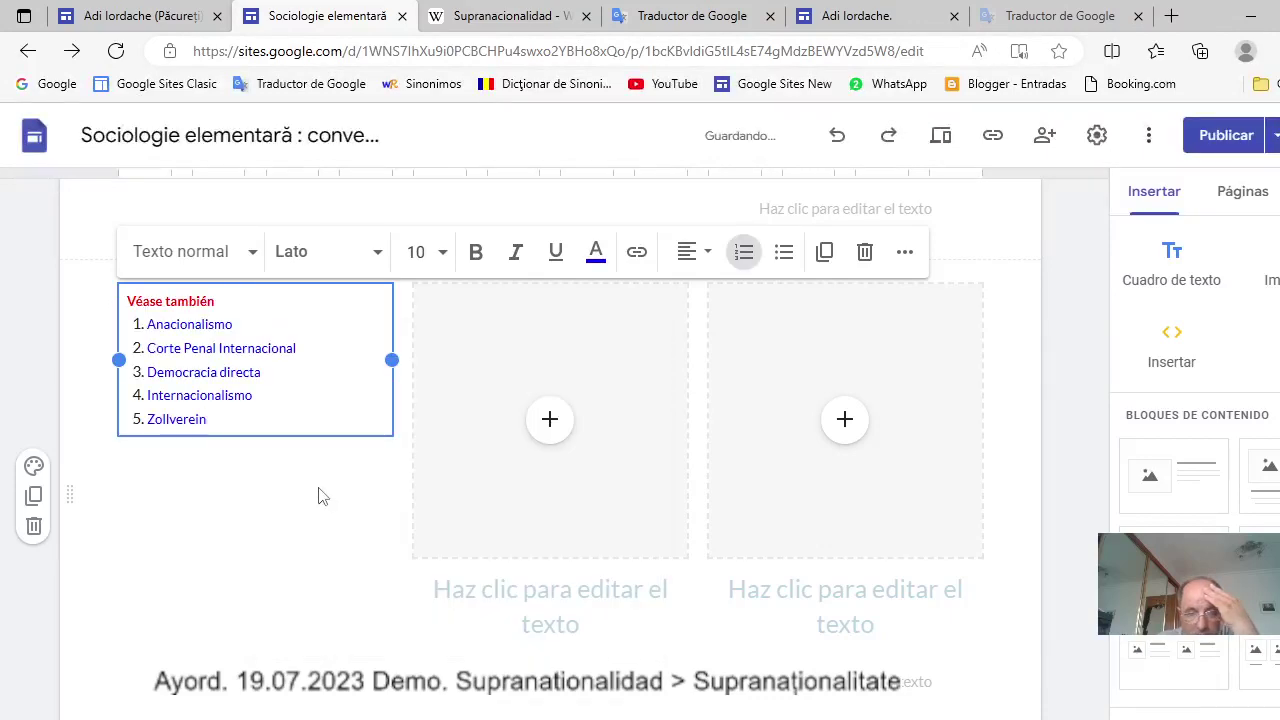
{"action": "scroll", "coordinate": [321, 494], "scroll_direction": "down", "scroll_amount": 3}
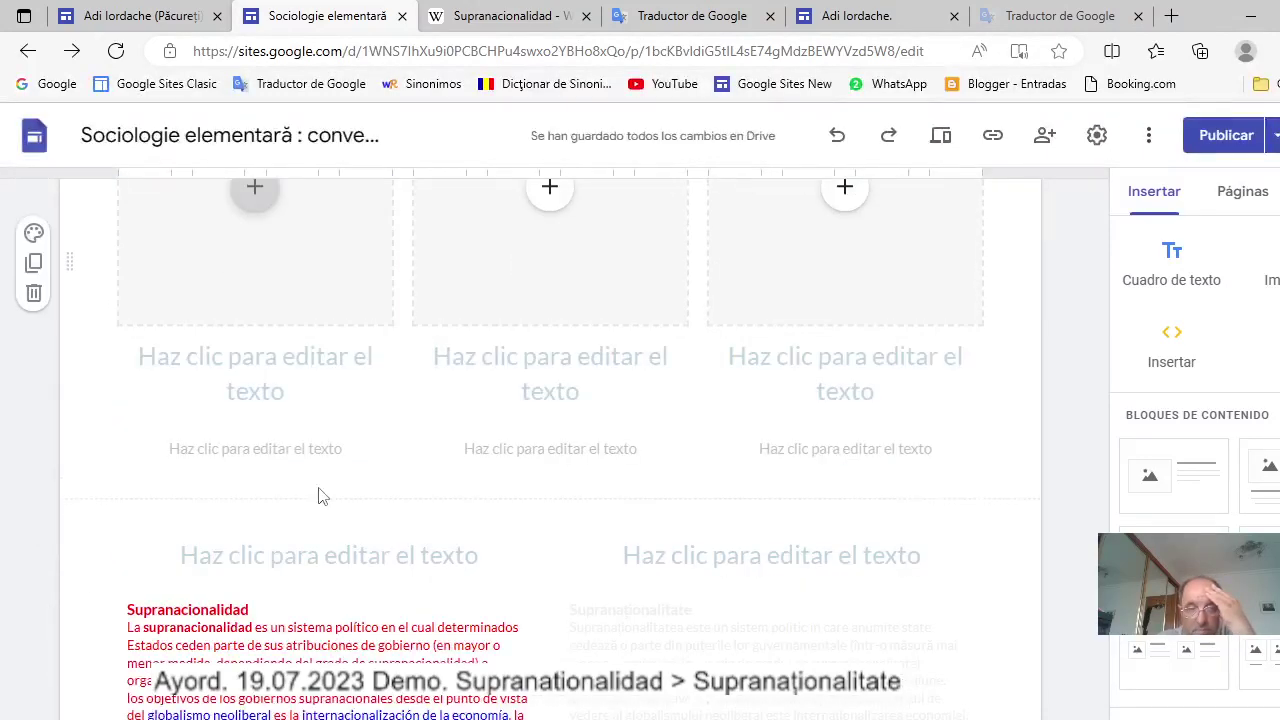
Delete the image and heading placeholders in the first column of the empty two-column section below the references.
{"action": "scroll", "coordinate": [321, 494], "scroll_direction": "down", "scroll_amount": 6}
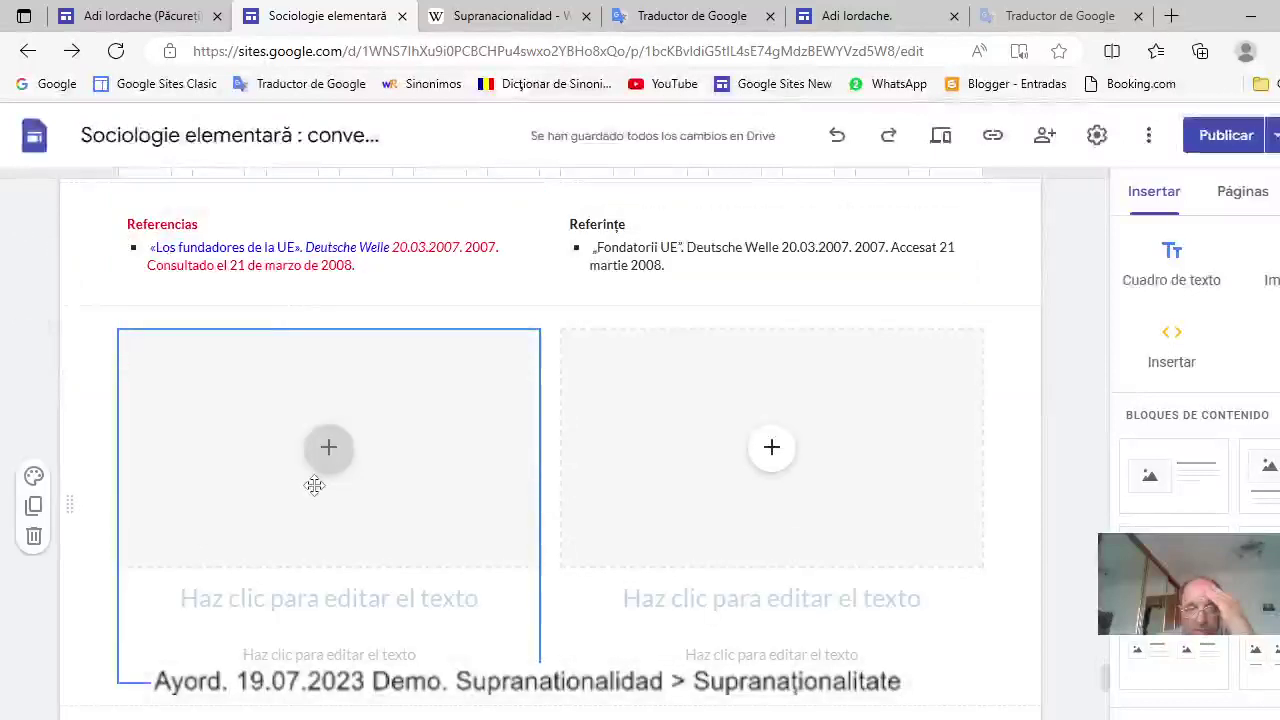
{"action": "left_click", "coordinate": [407, 489]}
{"action": "left_click_drag", "start_coordinate": [409, 483], "coordinate": [329, 391]}
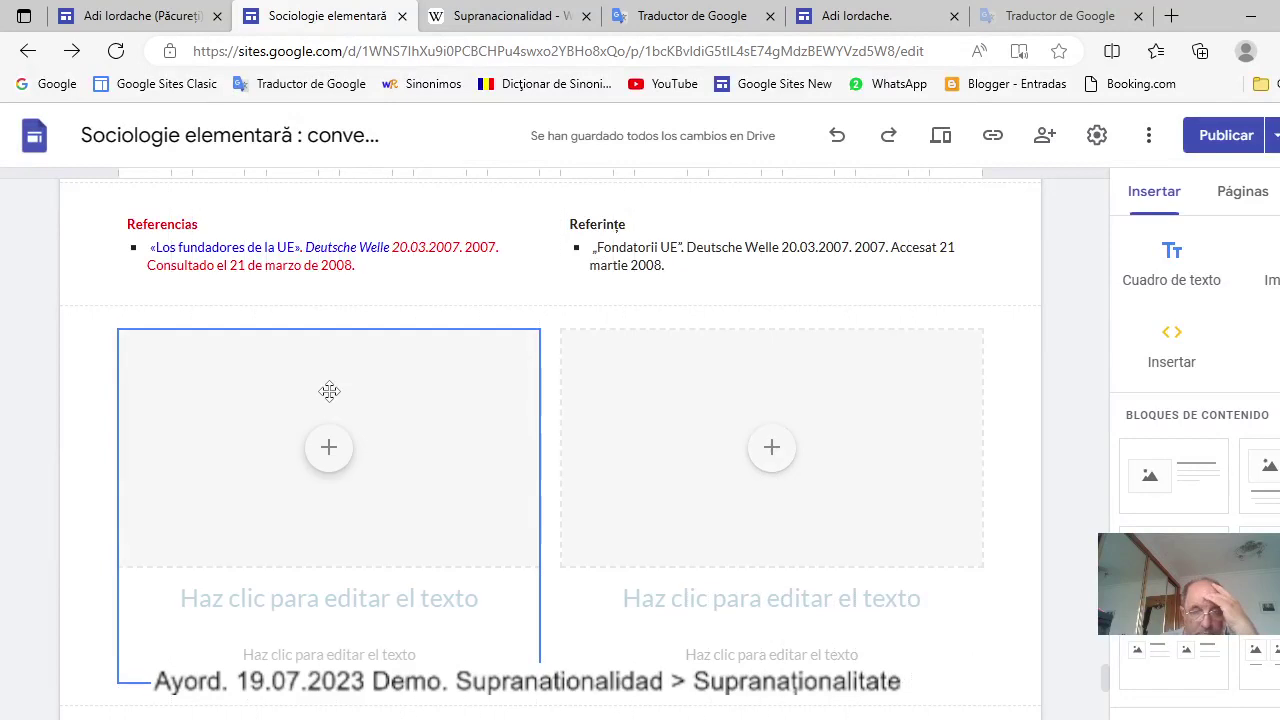
{"action": "left_click", "coordinate": [405, 406]}
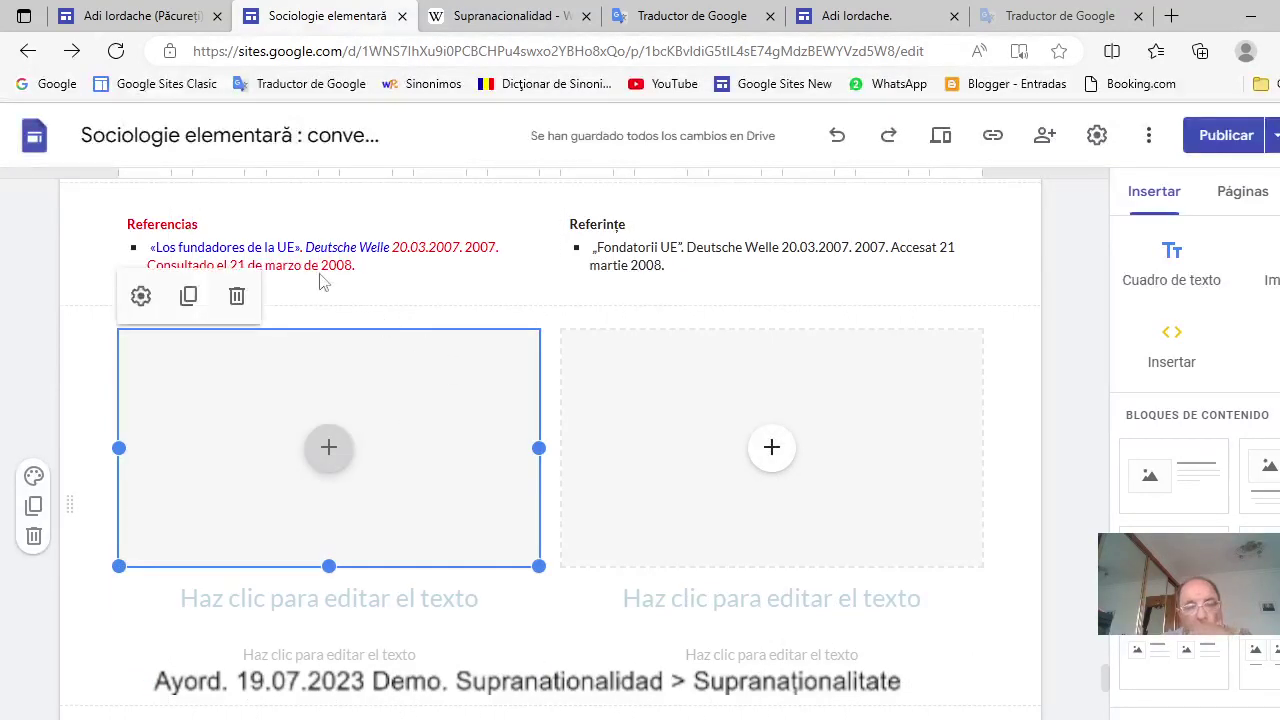
{"action": "left_click", "coordinate": [237, 298]}
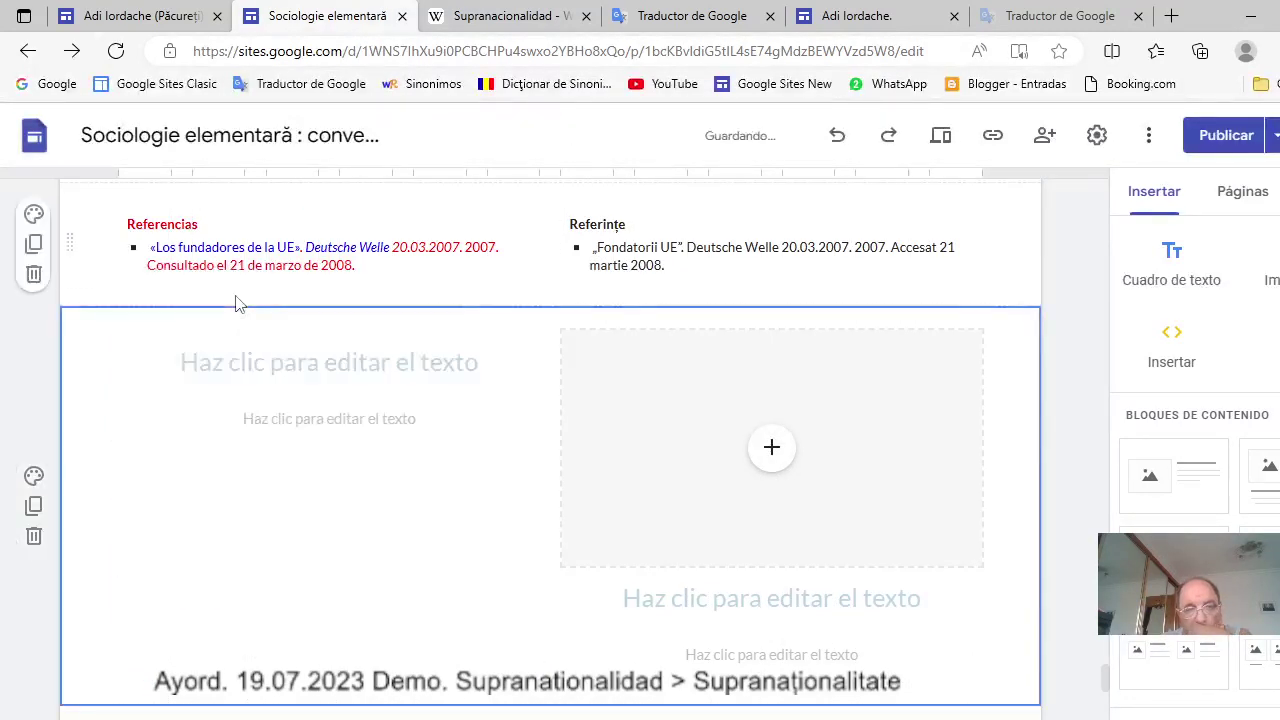
{"action": "left_click", "coordinate": [400, 363]}
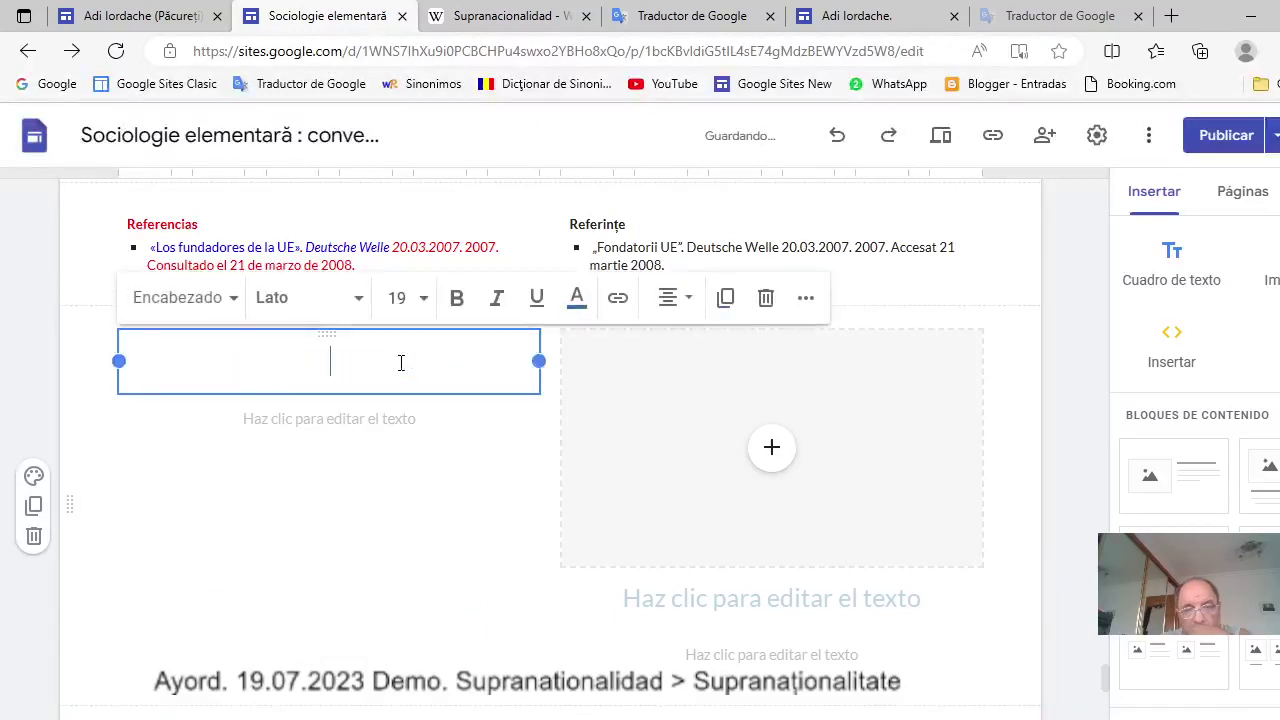
{"action": "left_click", "coordinate": [767, 300]}
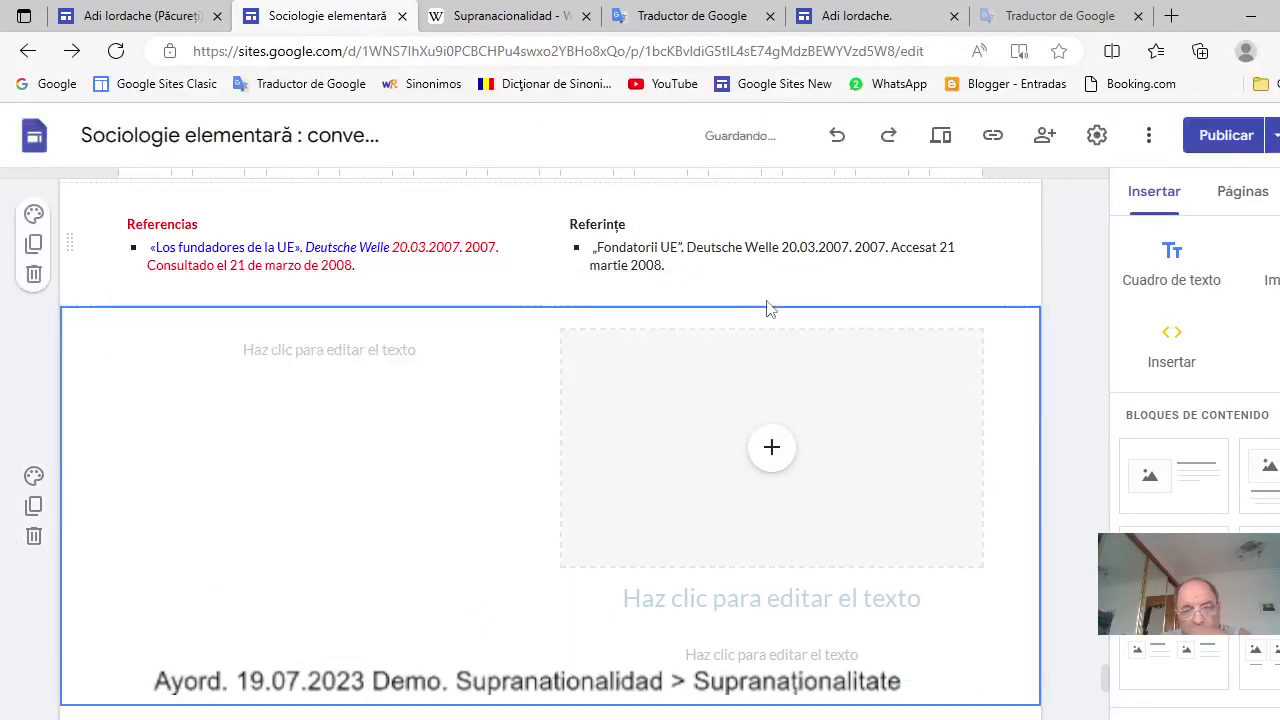
Paste the copied Spanish "Véase también" list into the empty first-column text box of the two-column section.
{"action": "left_click", "coordinate": [336, 344]}
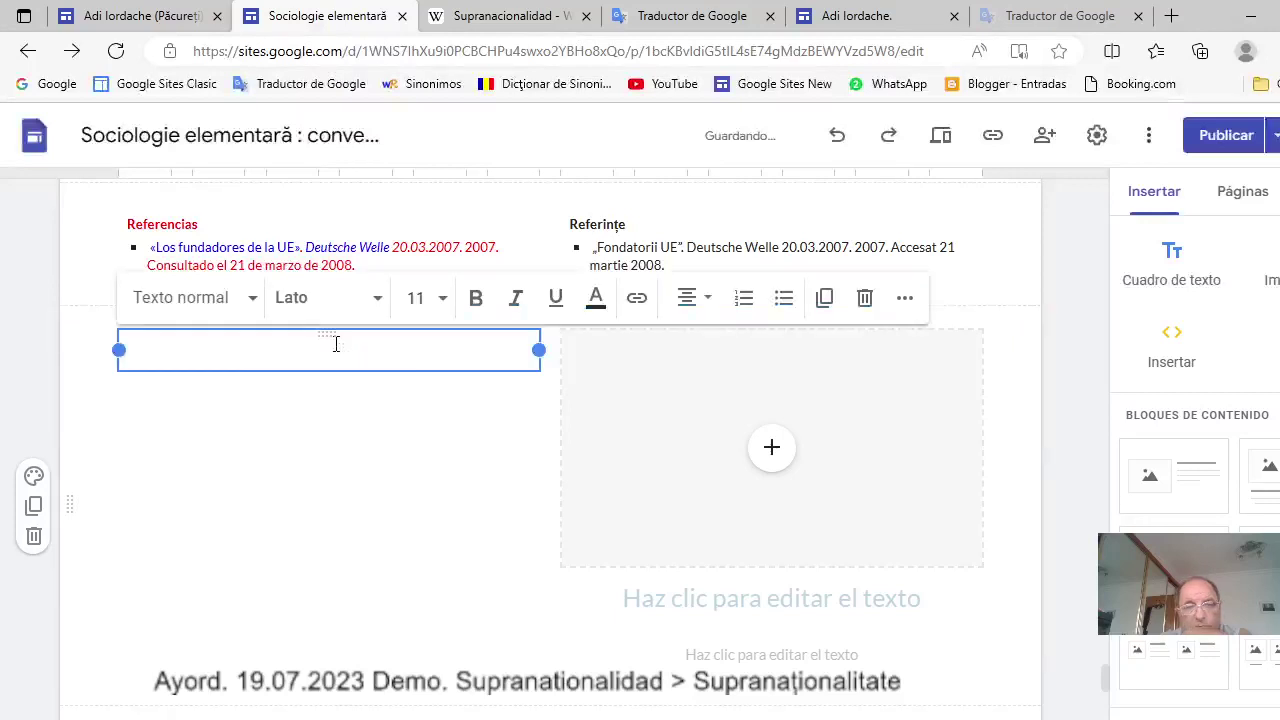
{"action": "right_click", "coordinate": [333, 347]}
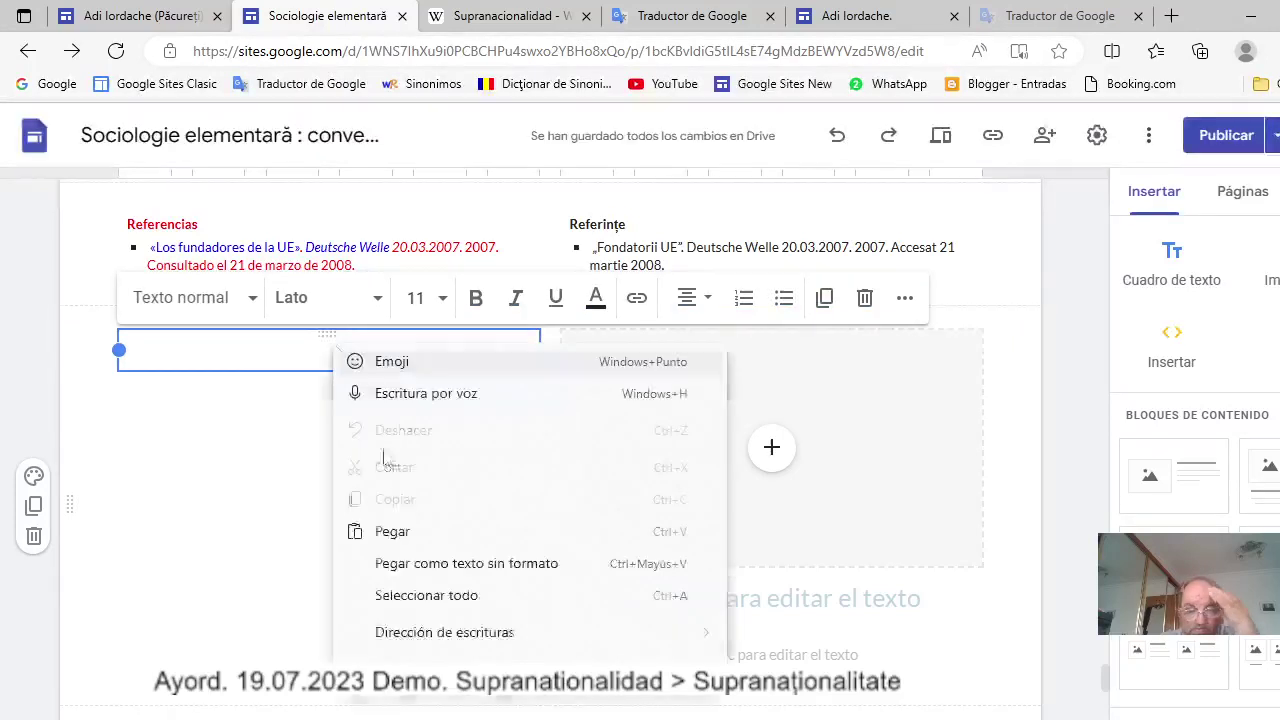
{"action": "left_click", "coordinate": [392, 531]}
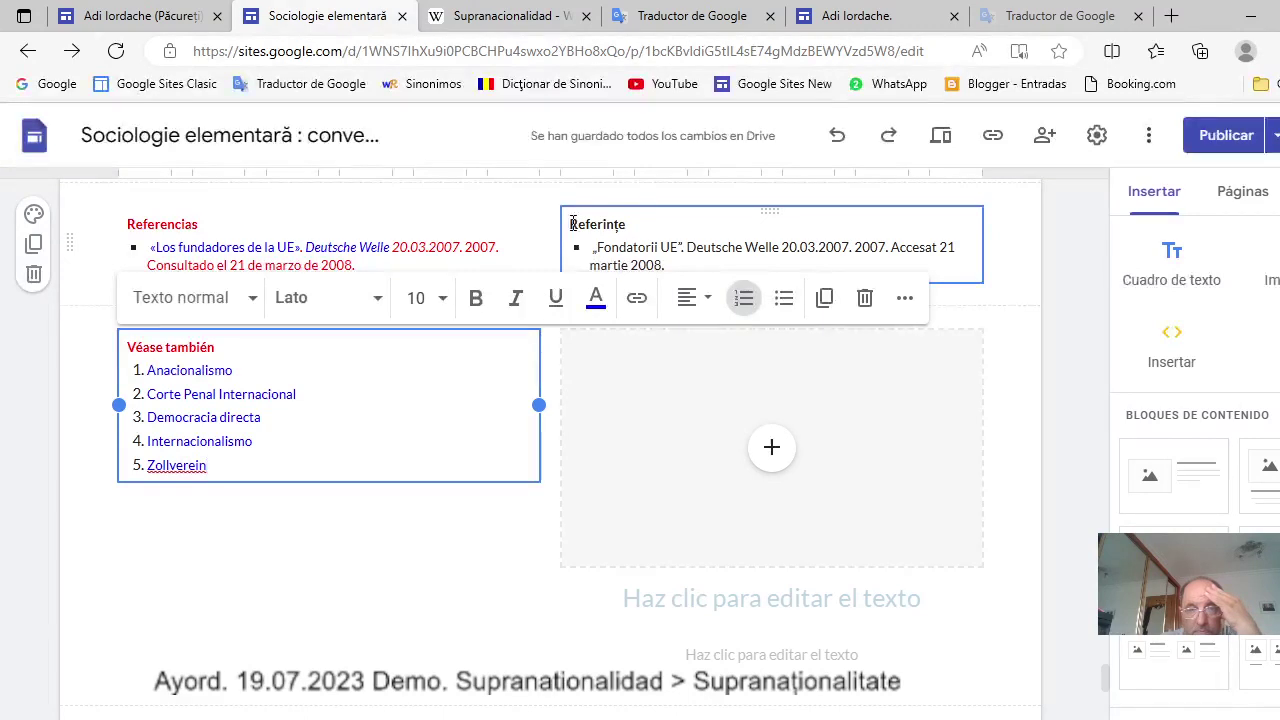
Change the text colour of the whole Romanian "Referințe" block in the two-column section to light grey #efefef.
{"action": "left_click", "coordinate": [572, 226]}
{"action": "left_click_drag", "start_coordinate": [572, 228], "coordinate": [667, 275]}
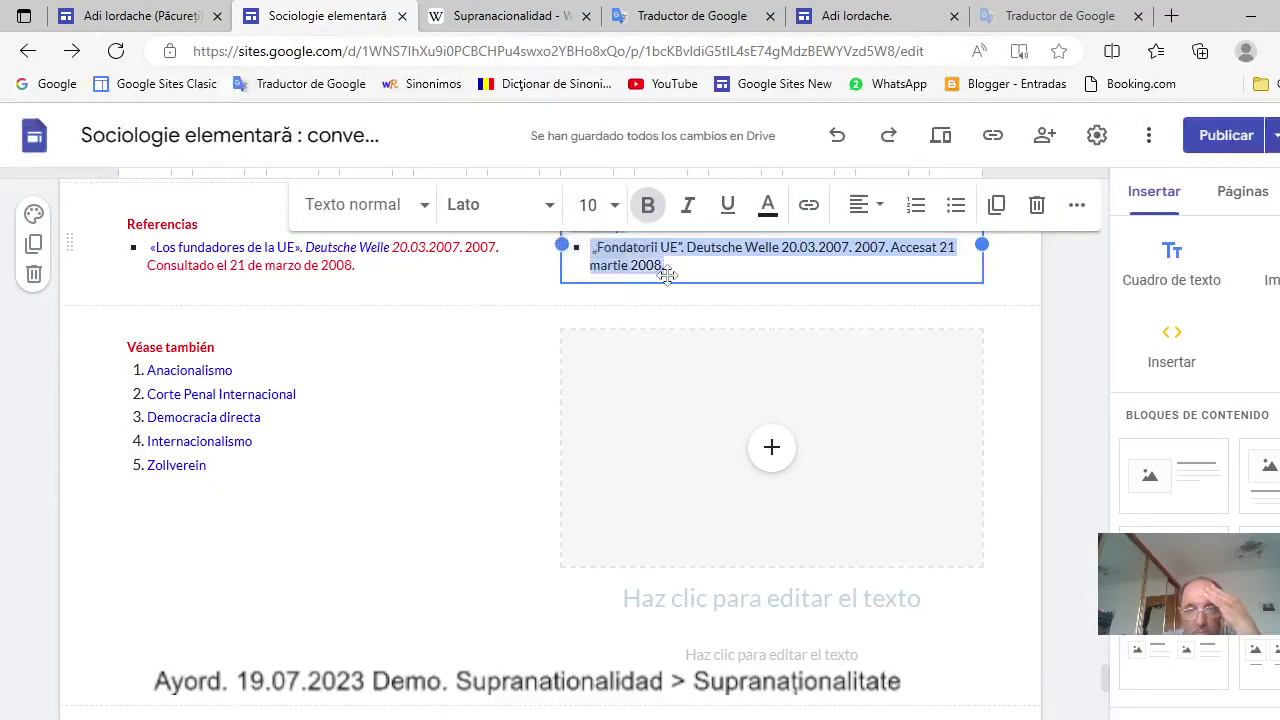
{"action": "key", "text": "ctrl+a"}
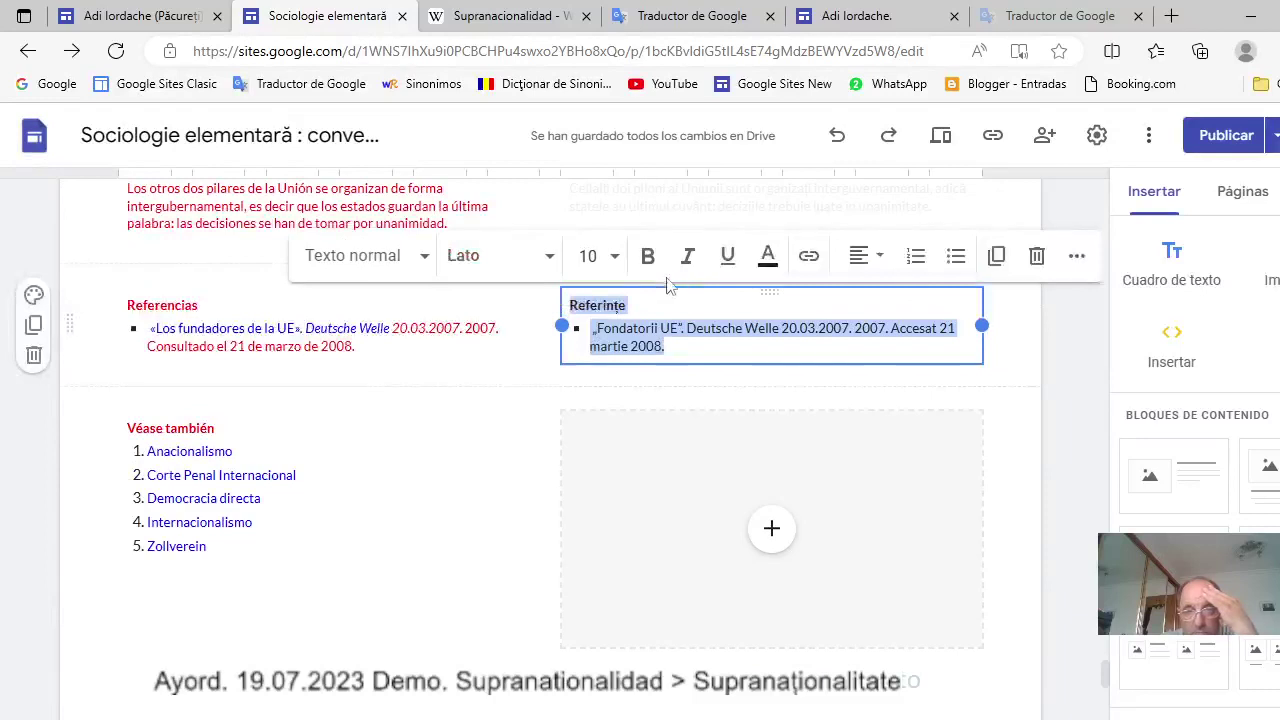
{"action": "left_click", "coordinate": [768, 258]}
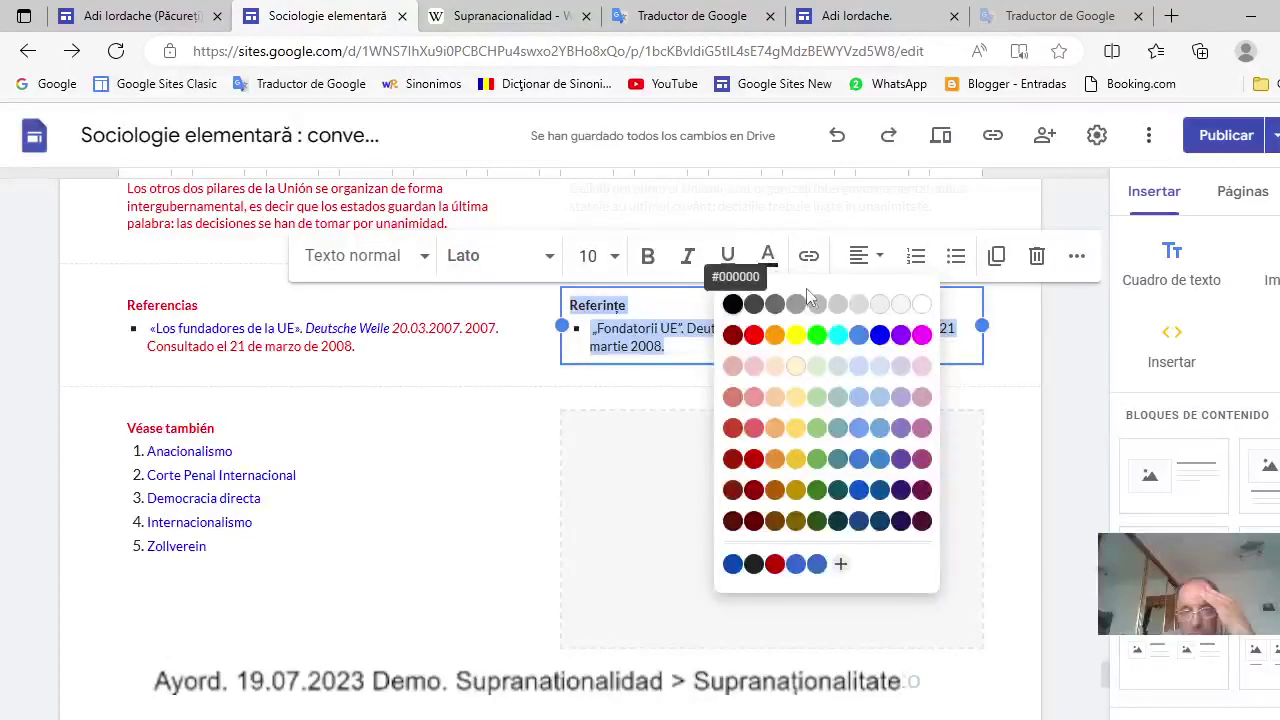
{"action": "left_click", "coordinate": [879, 305]}
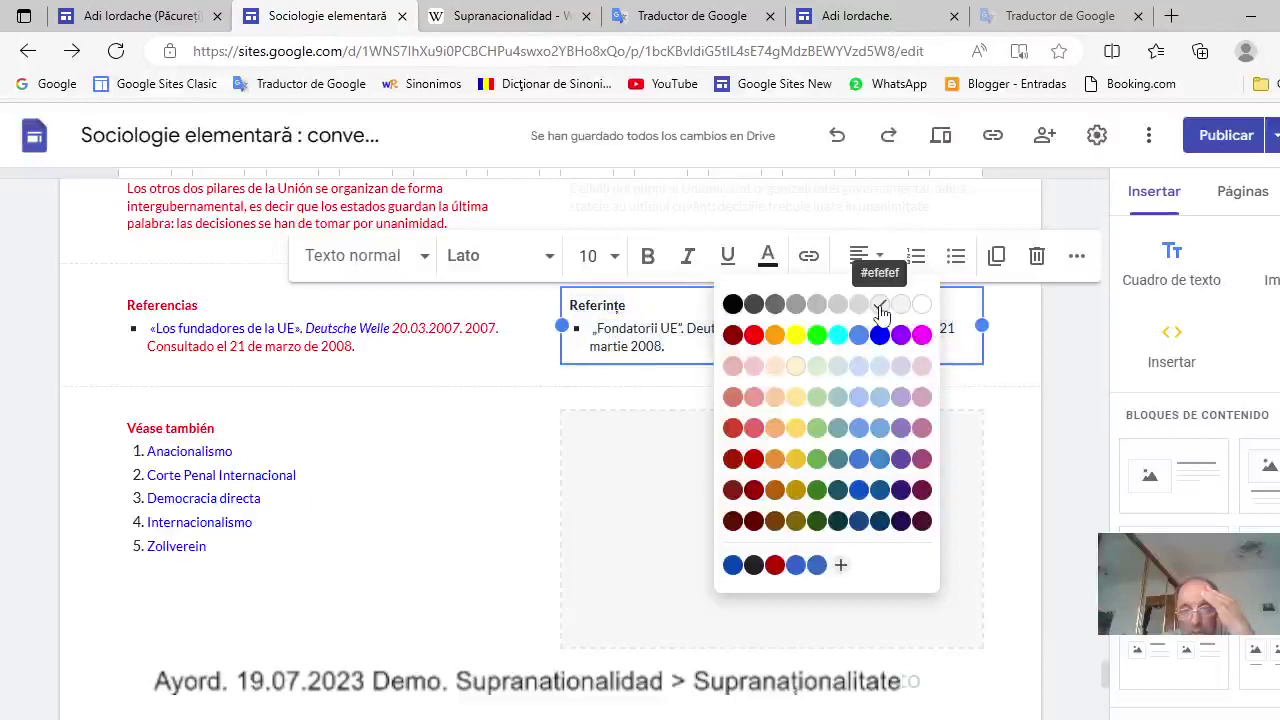
{"action": "left_click", "coordinate": [1025, 363]}
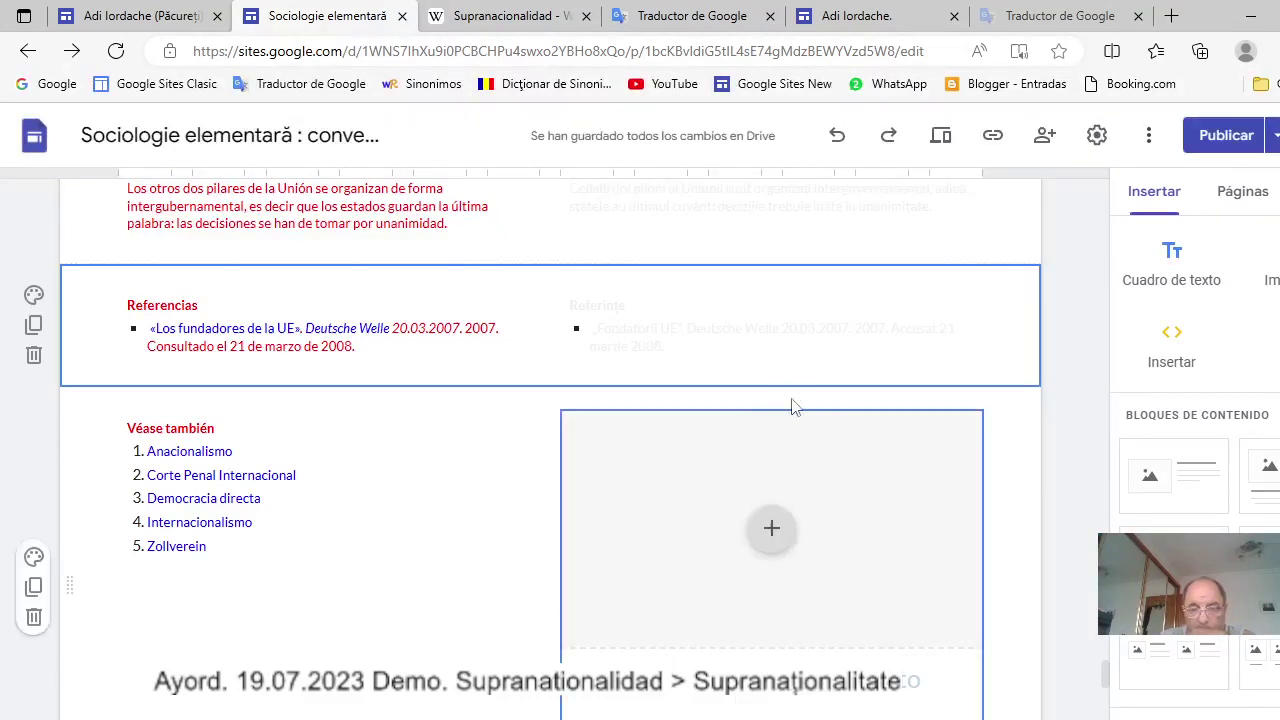
Copy the Romanian "Referințe" text from the second column of the three-column references section and colour the original text grey.
{"action": "scroll", "coordinate": [791, 404], "scroll_direction": "up", "scroll_amount": 5}
{"action": "scroll", "coordinate": [791, 404], "scroll_direction": "up", "scroll_amount": 10}
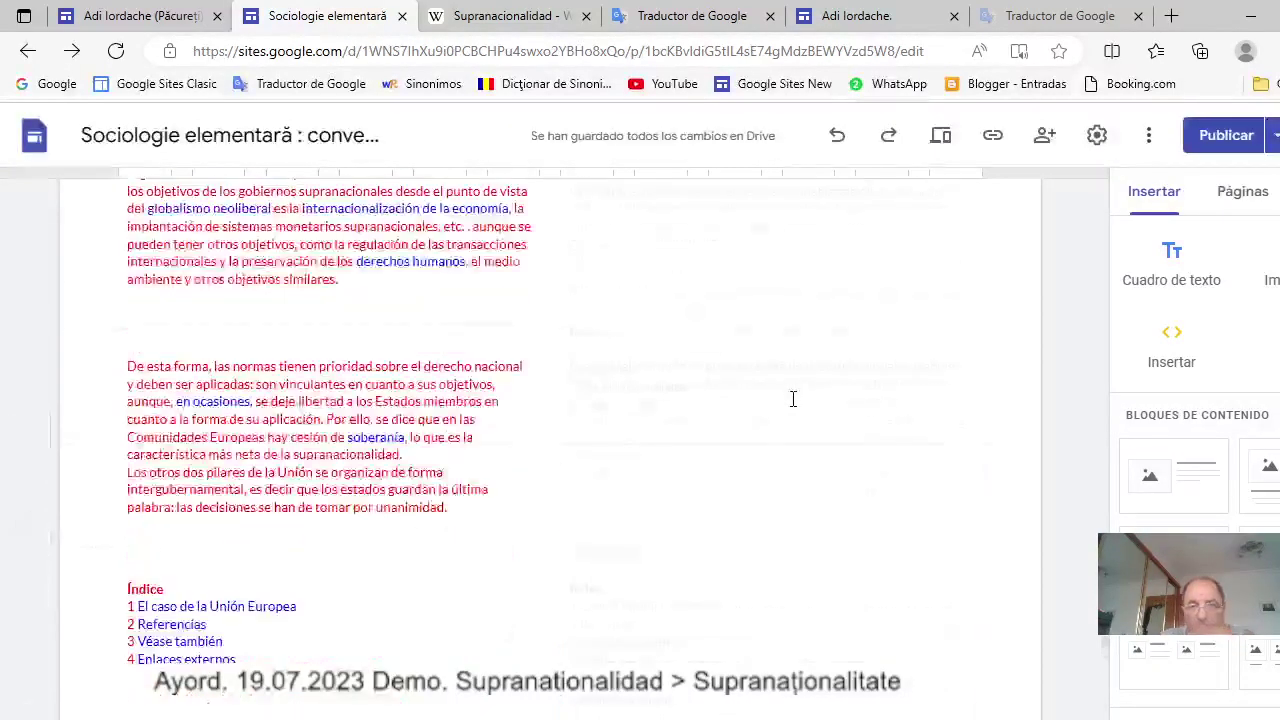
{"action": "scroll", "coordinate": [791, 399], "scroll_direction": "up", "scroll_amount": 4}
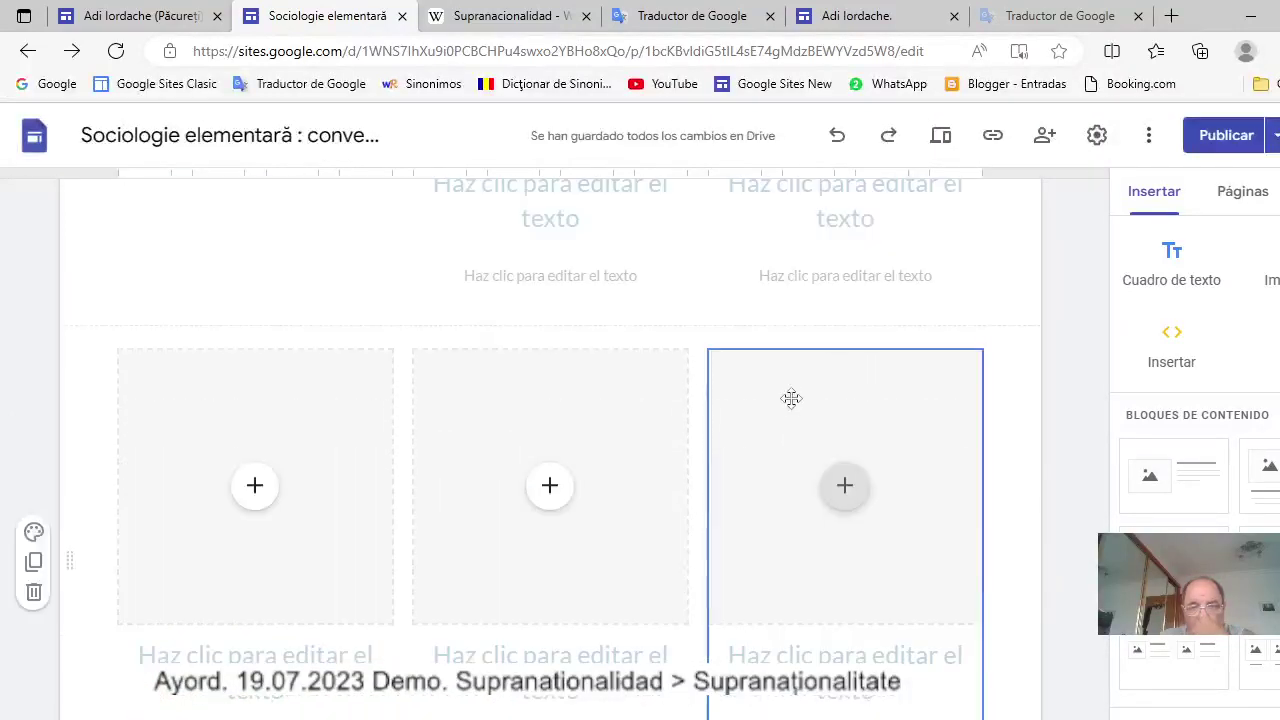
{"action": "scroll", "coordinate": [791, 399], "scroll_direction": "up", "scroll_amount": 1}
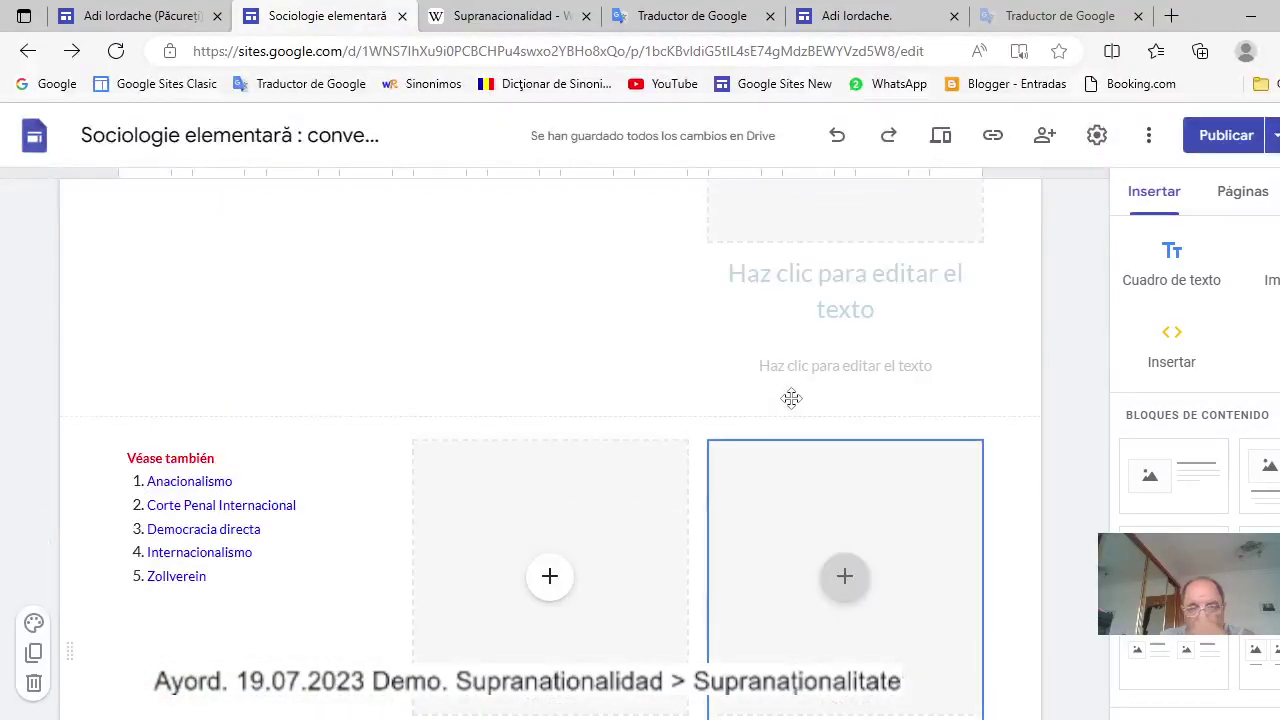
{"action": "scroll", "coordinate": [791, 399], "scroll_direction": "up", "scroll_amount": 4}
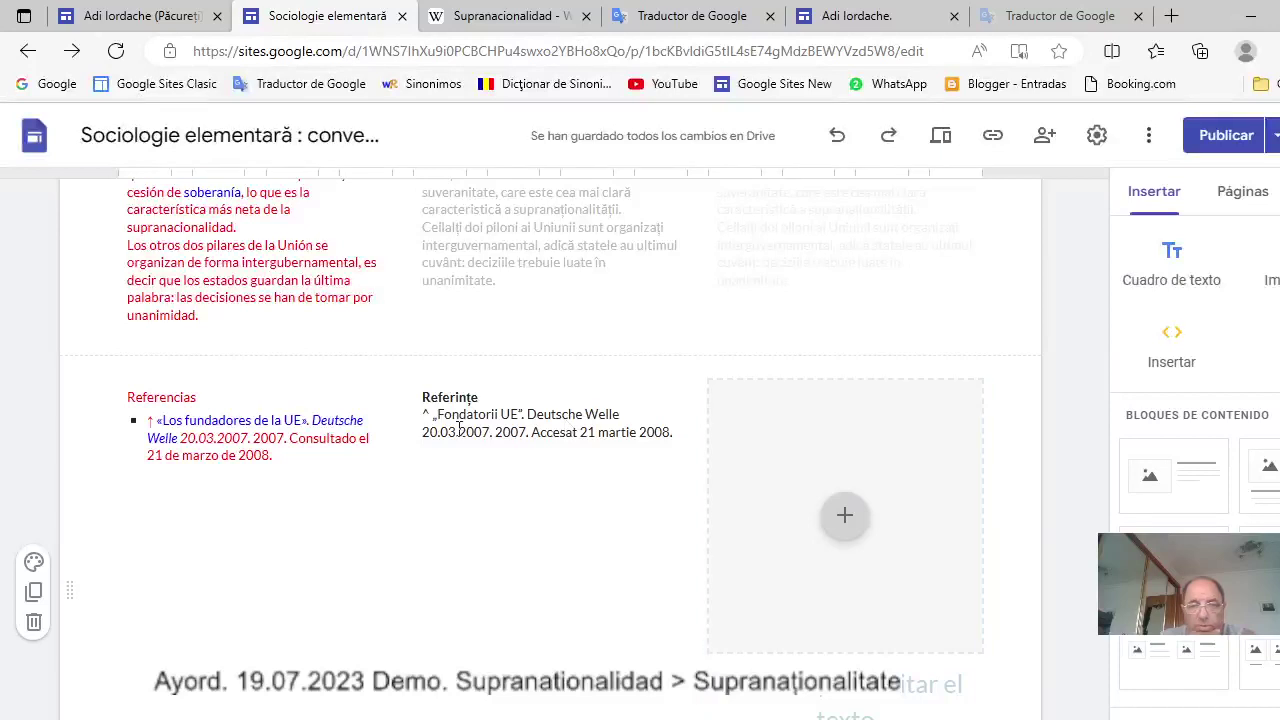
{"action": "left_click", "coordinate": [424, 398]}
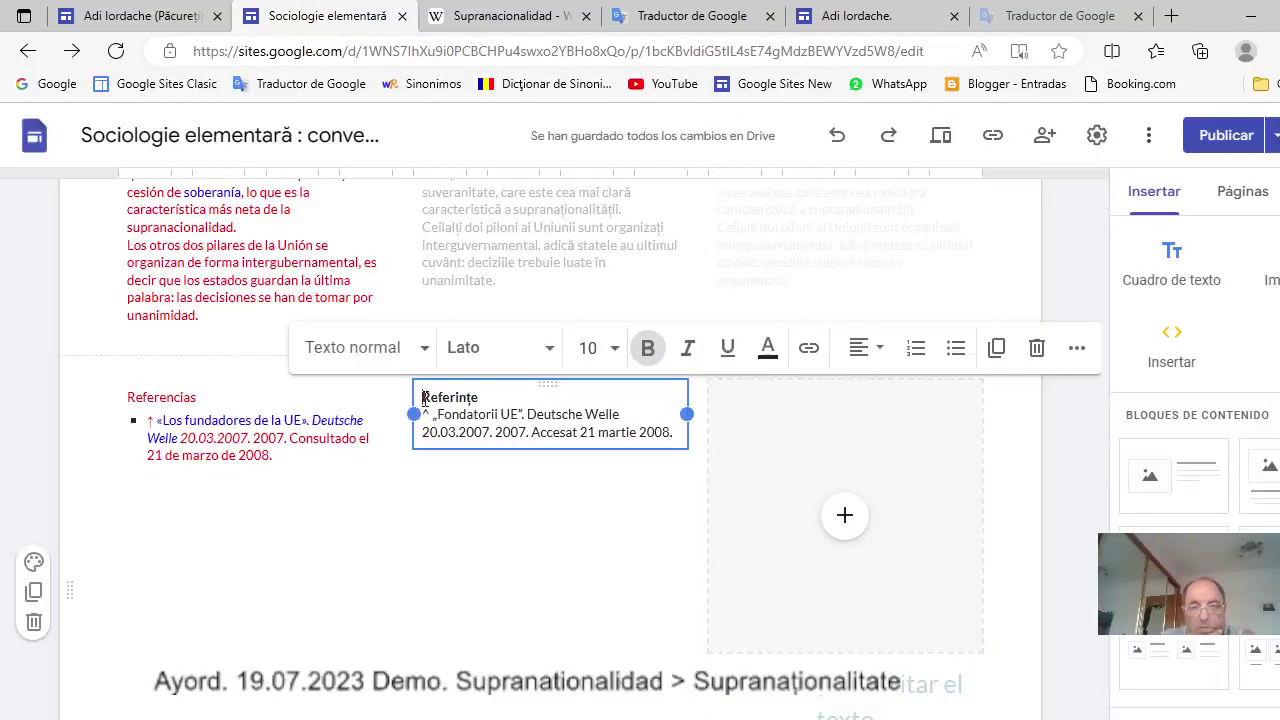
{"action": "left_click_drag", "start_coordinate": [455, 400], "coordinate": [656, 433]}
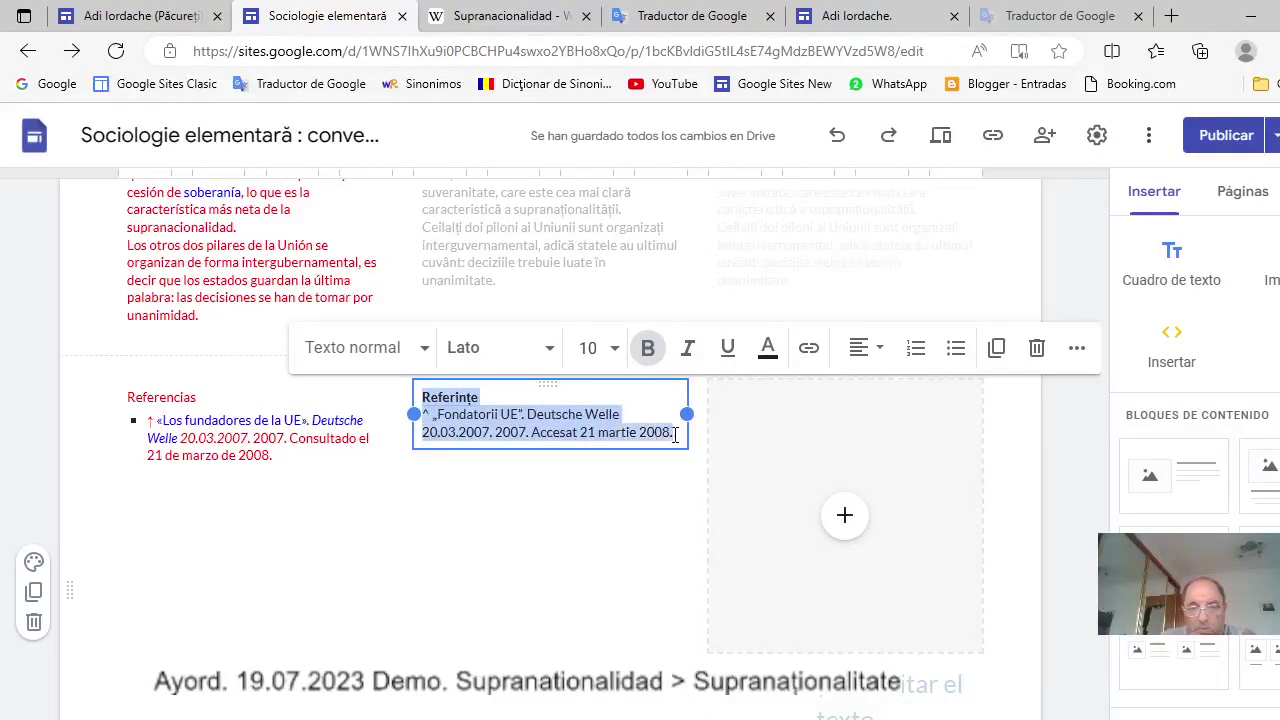
{"action": "right_click", "coordinate": [636, 436]}
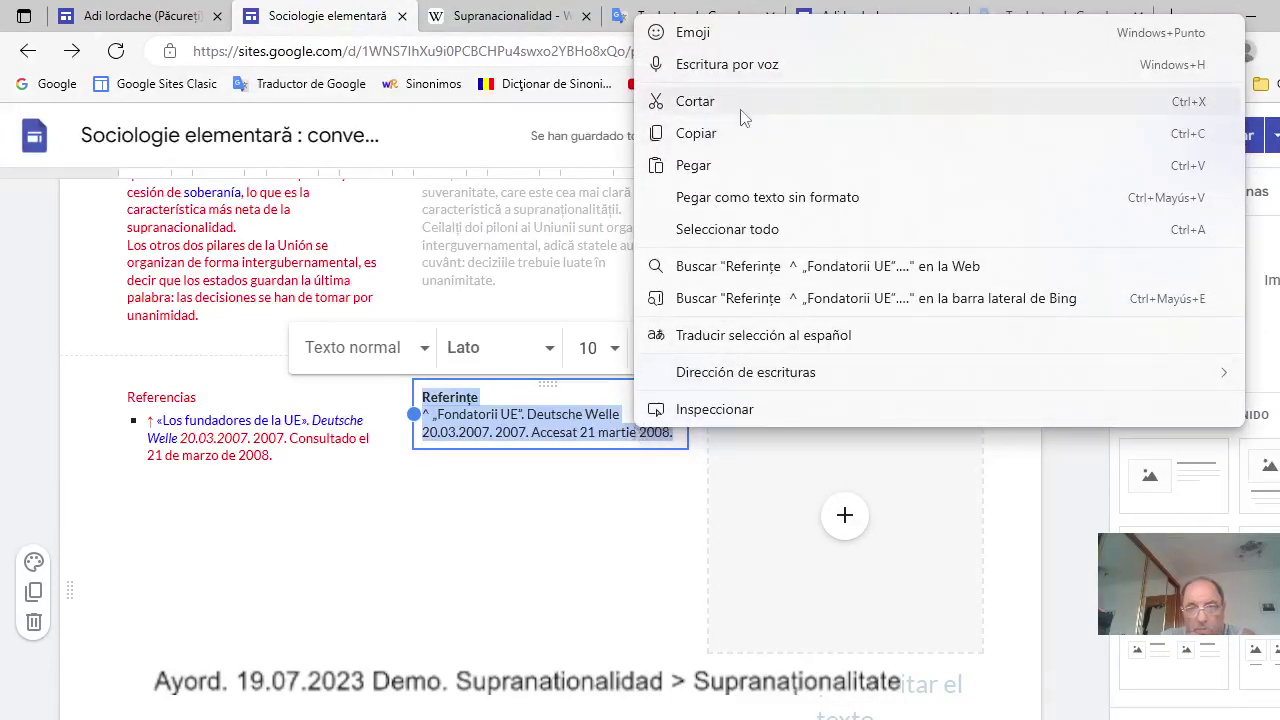
{"action": "left_click", "coordinate": [702, 135]}
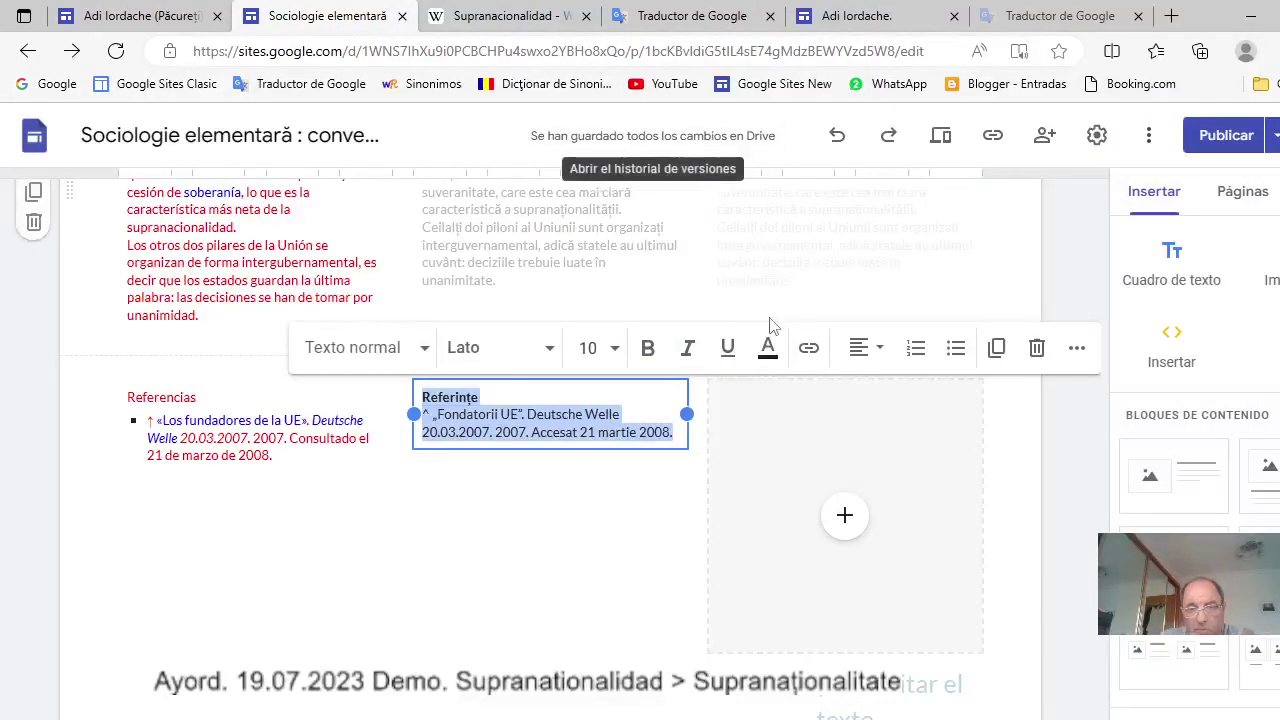
{"action": "left_click", "coordinate": [768, 352]}
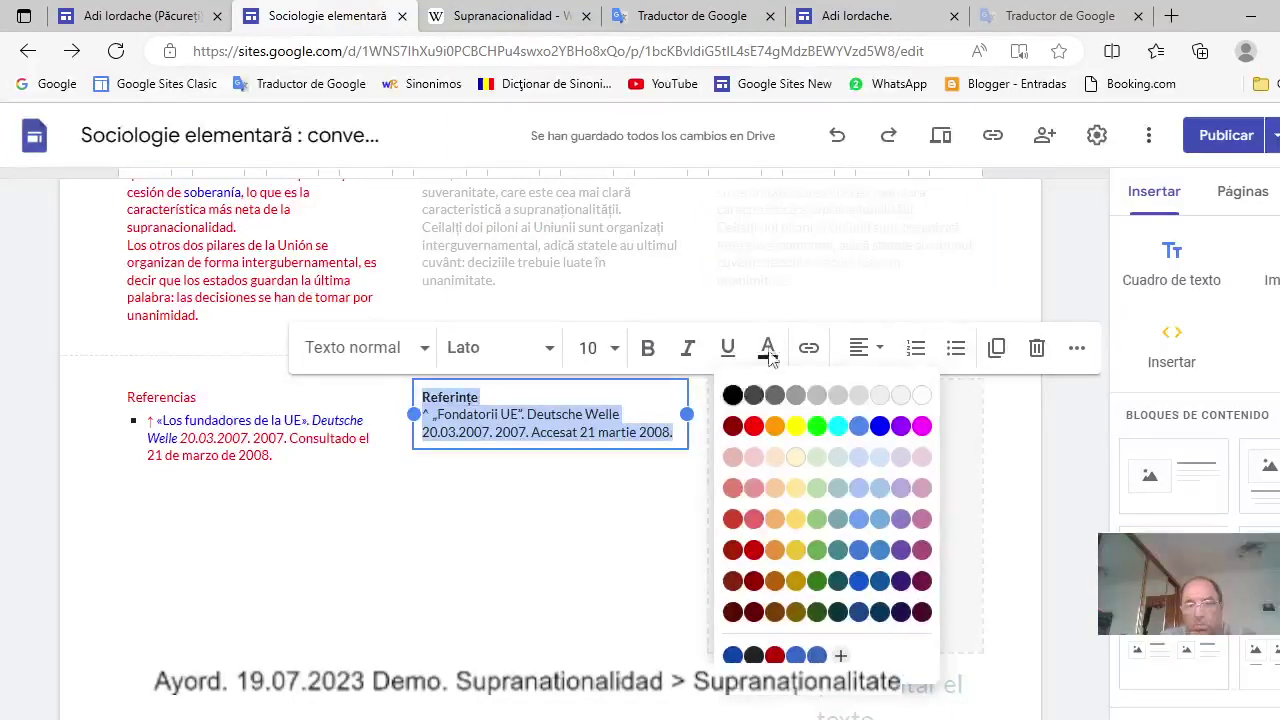
{"action": "left_click", "coordinate": [816, 395]}
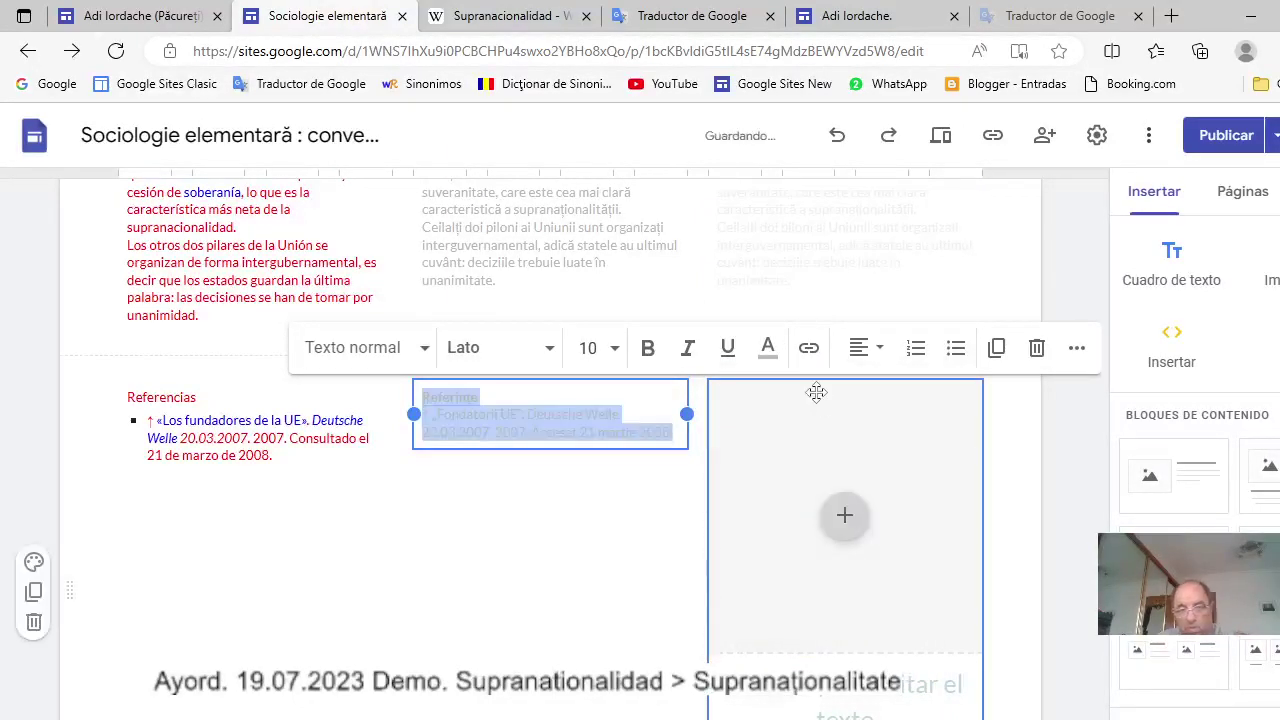
{"action": "left_click", "coordinate": [872, 410]}
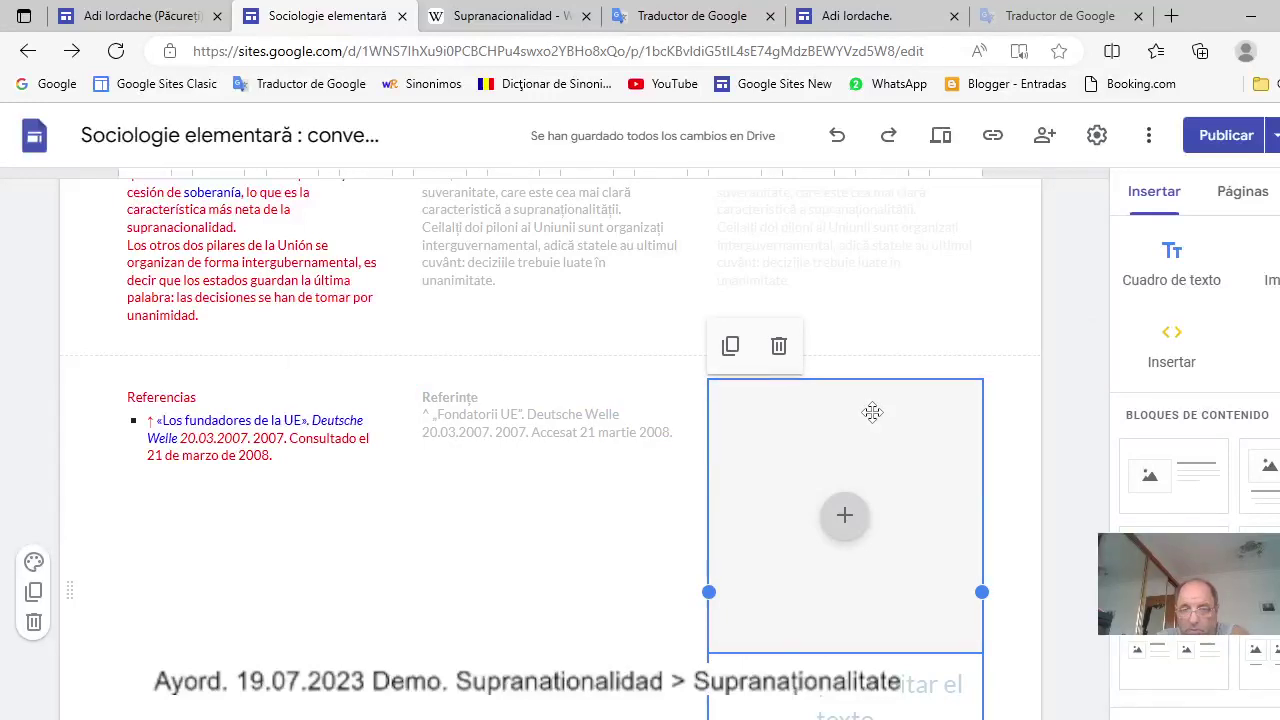
{"action": "left_click", "coordinate": [779, 347]}
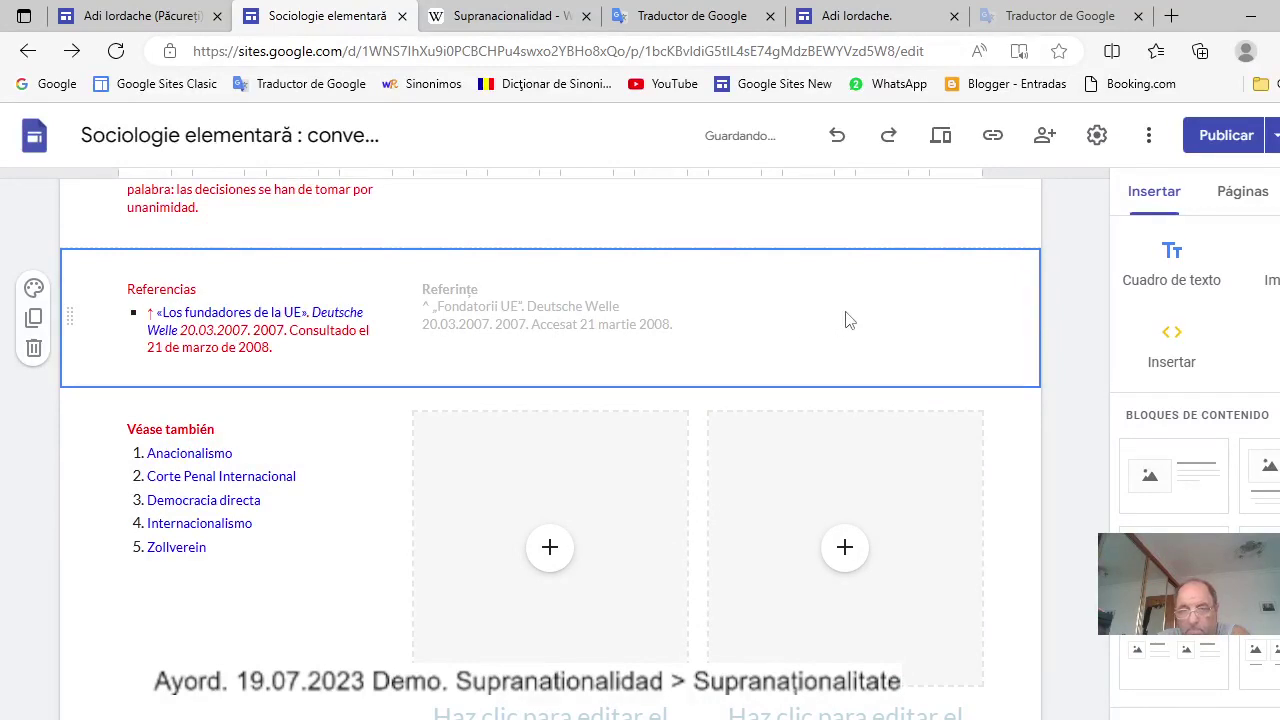
{"action": "left_click", "coordinate": [836, 136]}
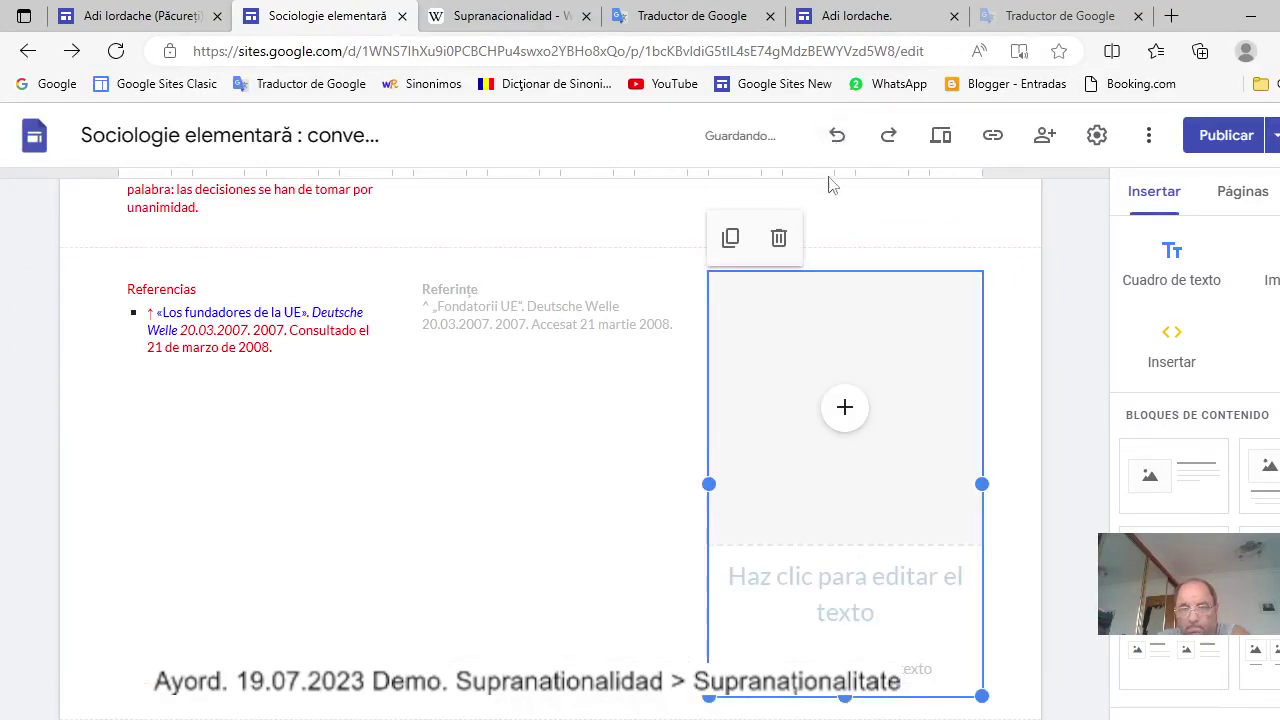
Delete the image and heading placeholders in the third column of the three-column references section.
{"action": "left_click", "coordinate": [877, 303]}
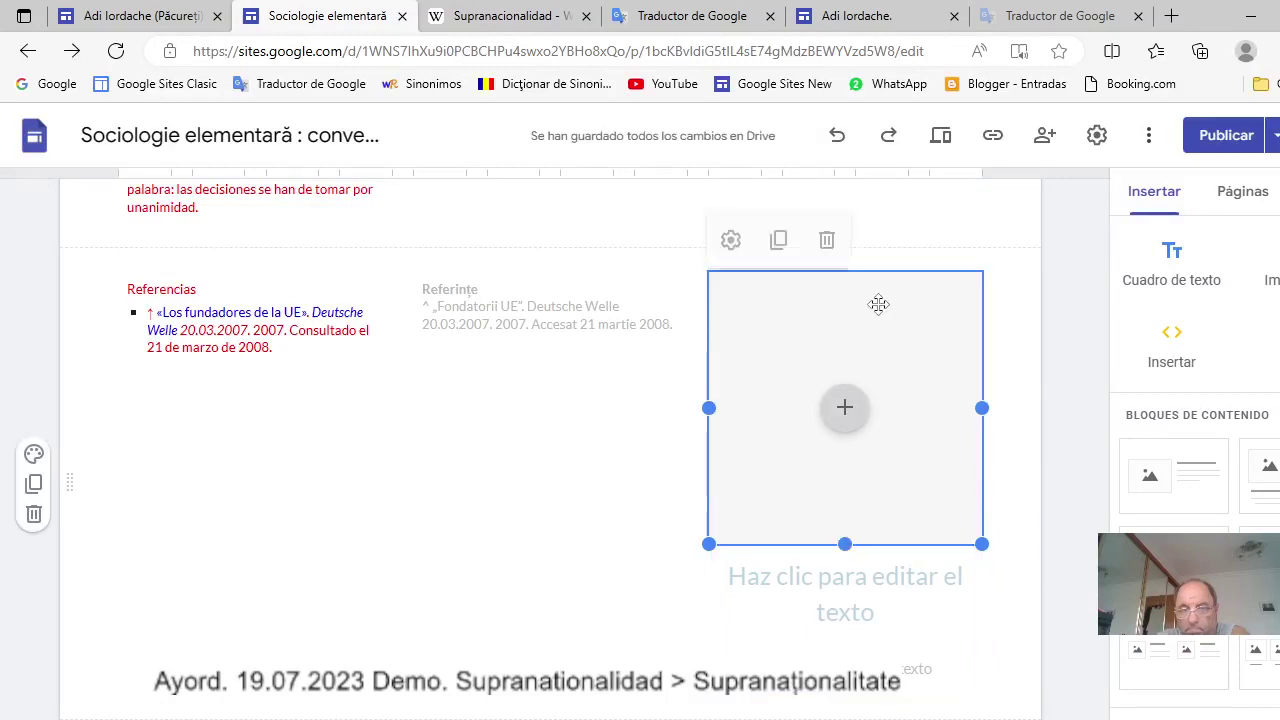
{"action": "left_click", "coordinate": [828, 240]}
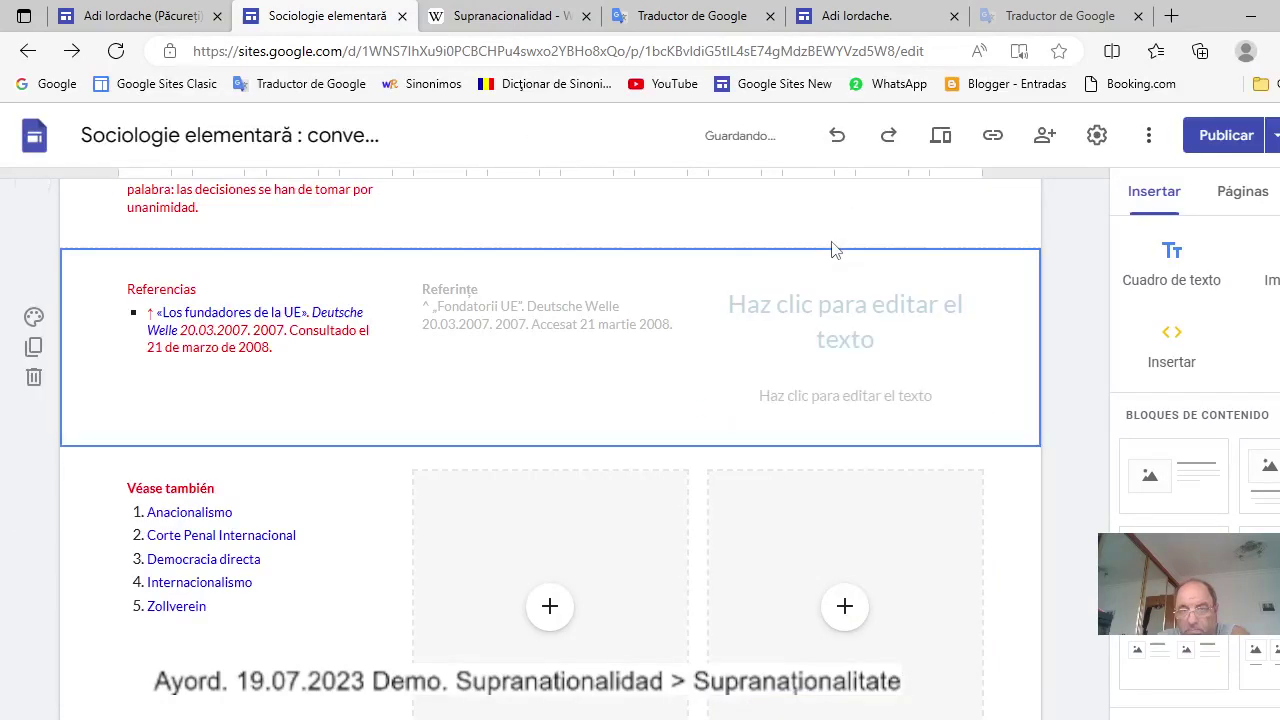
{"action": "left_click", "coordinate": [862, 300]}
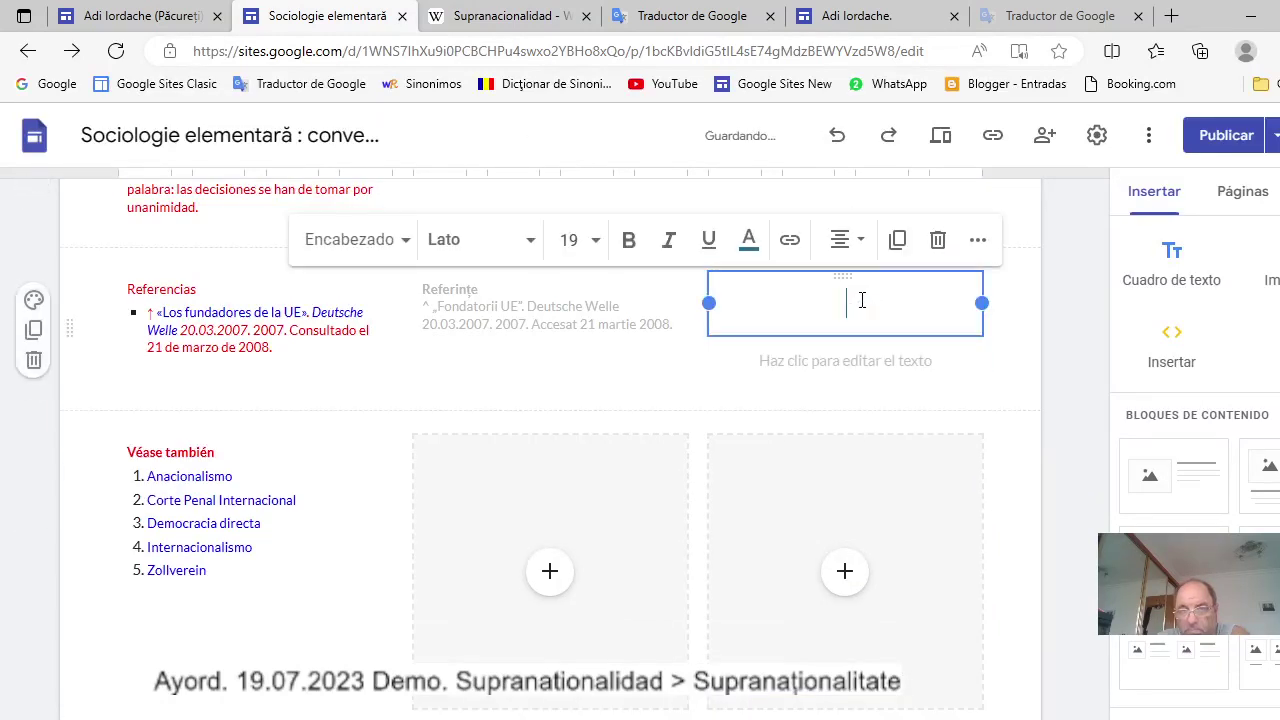
{"action": "left_click", "coordinate": [937, 241]}
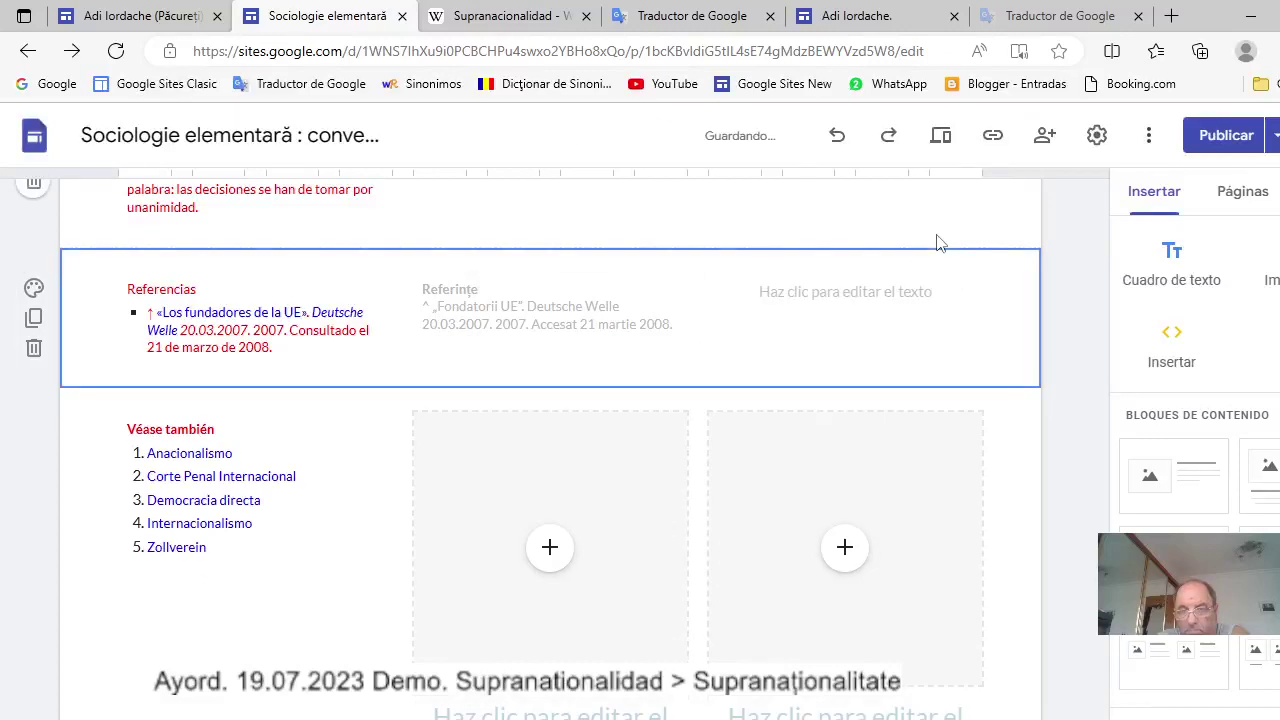
Paste the copied Romanian "Referințe" text into the third-column text box of the references section and select the pasted text.
{"action": "left_click", "coordinate": [847, 290]}
{"action": "right_click", "coordinate": [852, 291]}
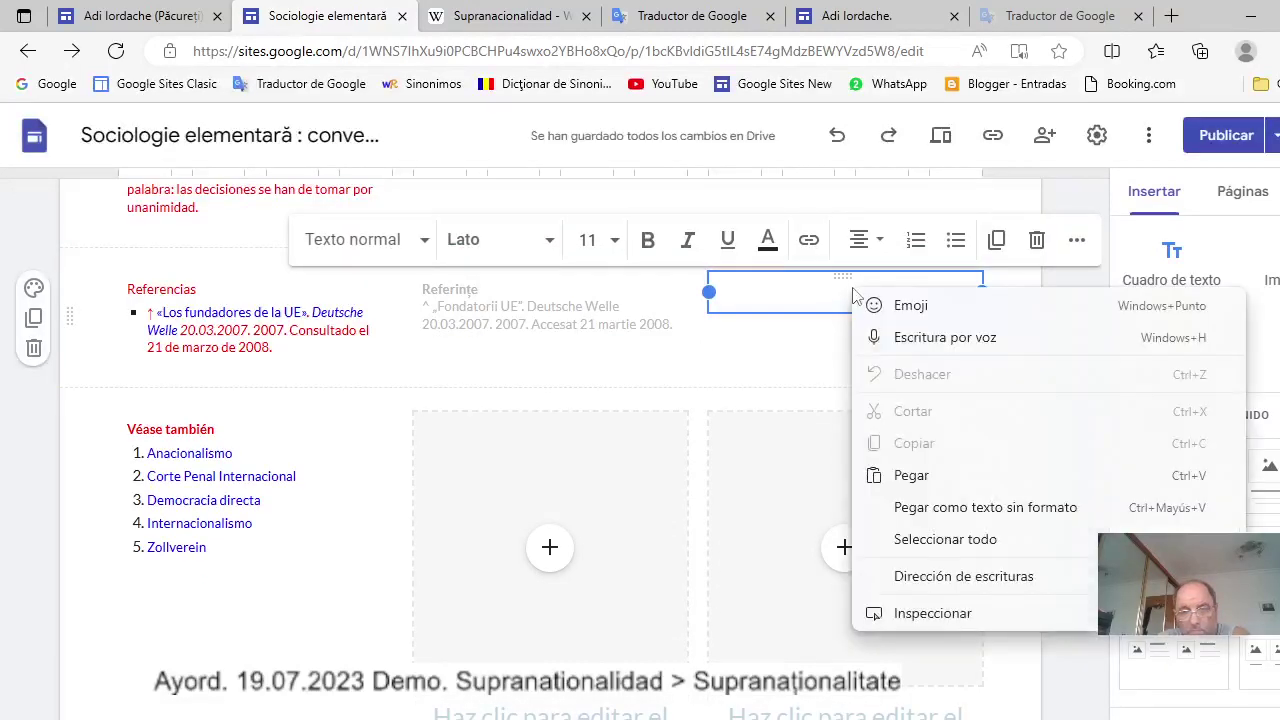
{"action": "left_click", "coordinate": [911, 476]}
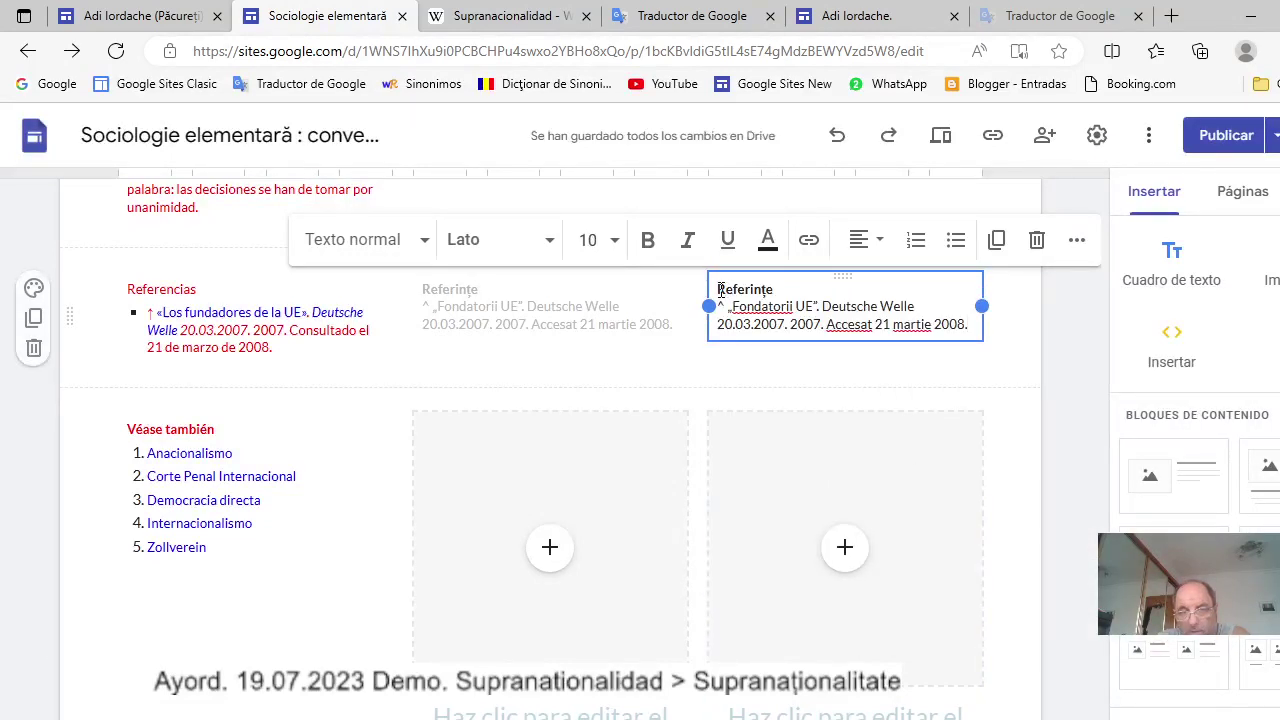
{"action": "left_click_drag", "start_coordinate": [732, 289], "coordinate": [953, 333]}
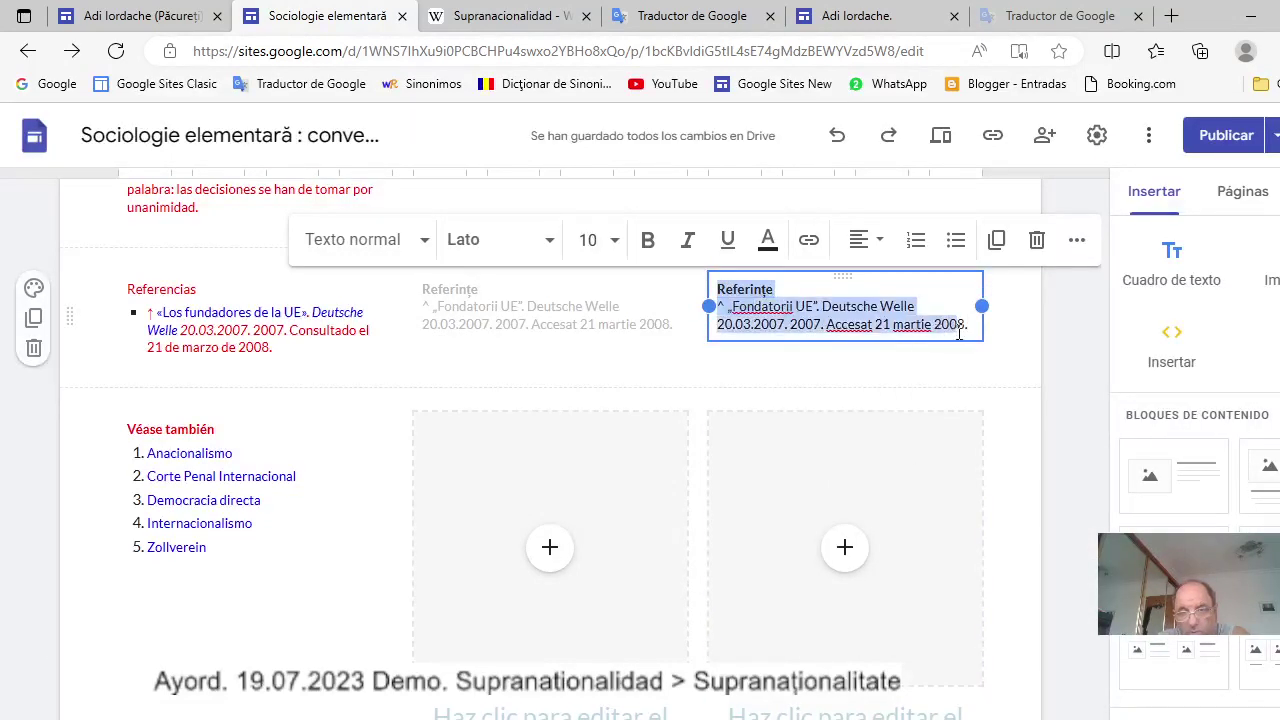